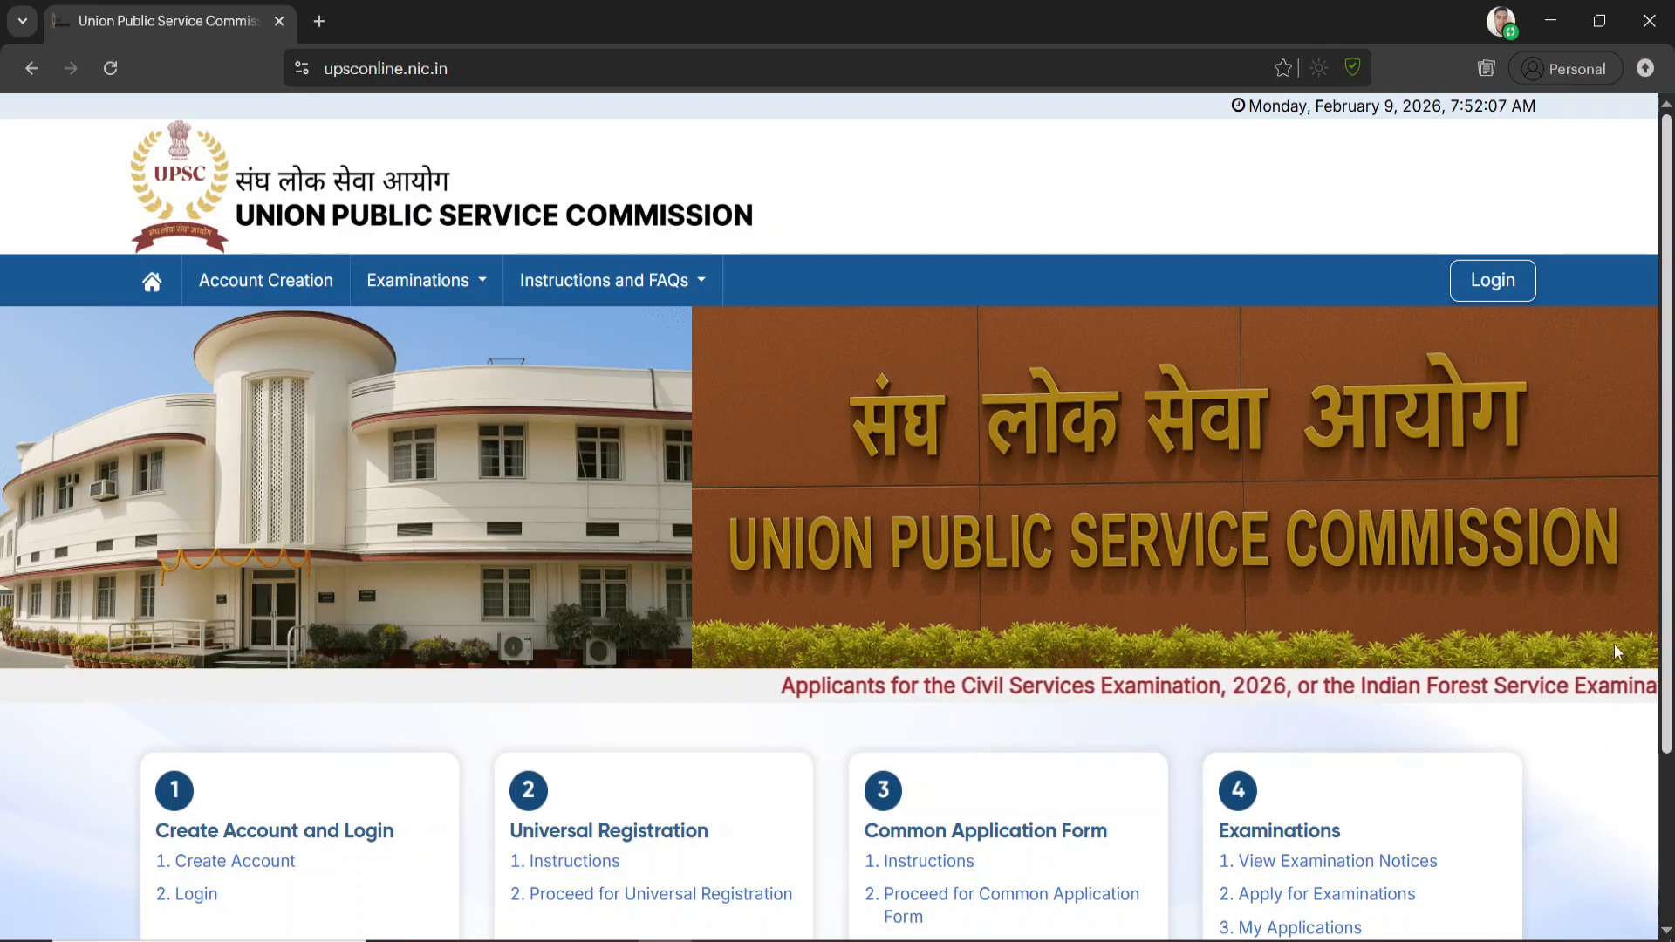
Start creating a new account on the UPSC portal, accept the declaration on the instructions page and proceed to email verification
{"action": "left_click", "coordinate": [469, 72]}
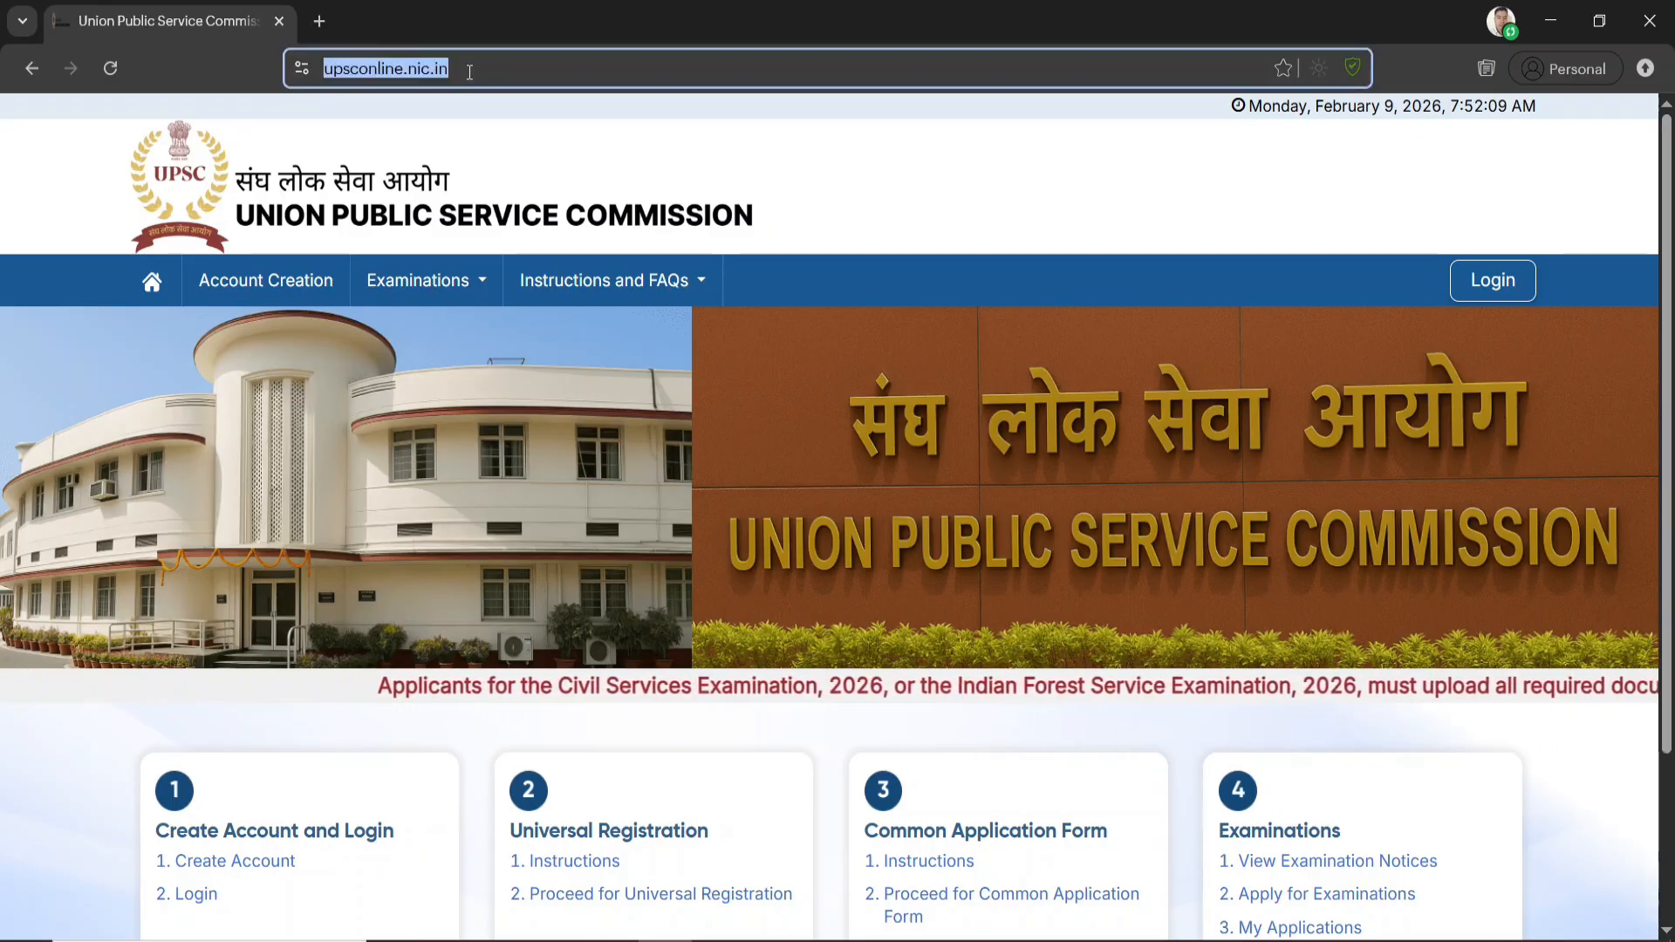
{"action": "left_click", "coordinate": [491, 156]}
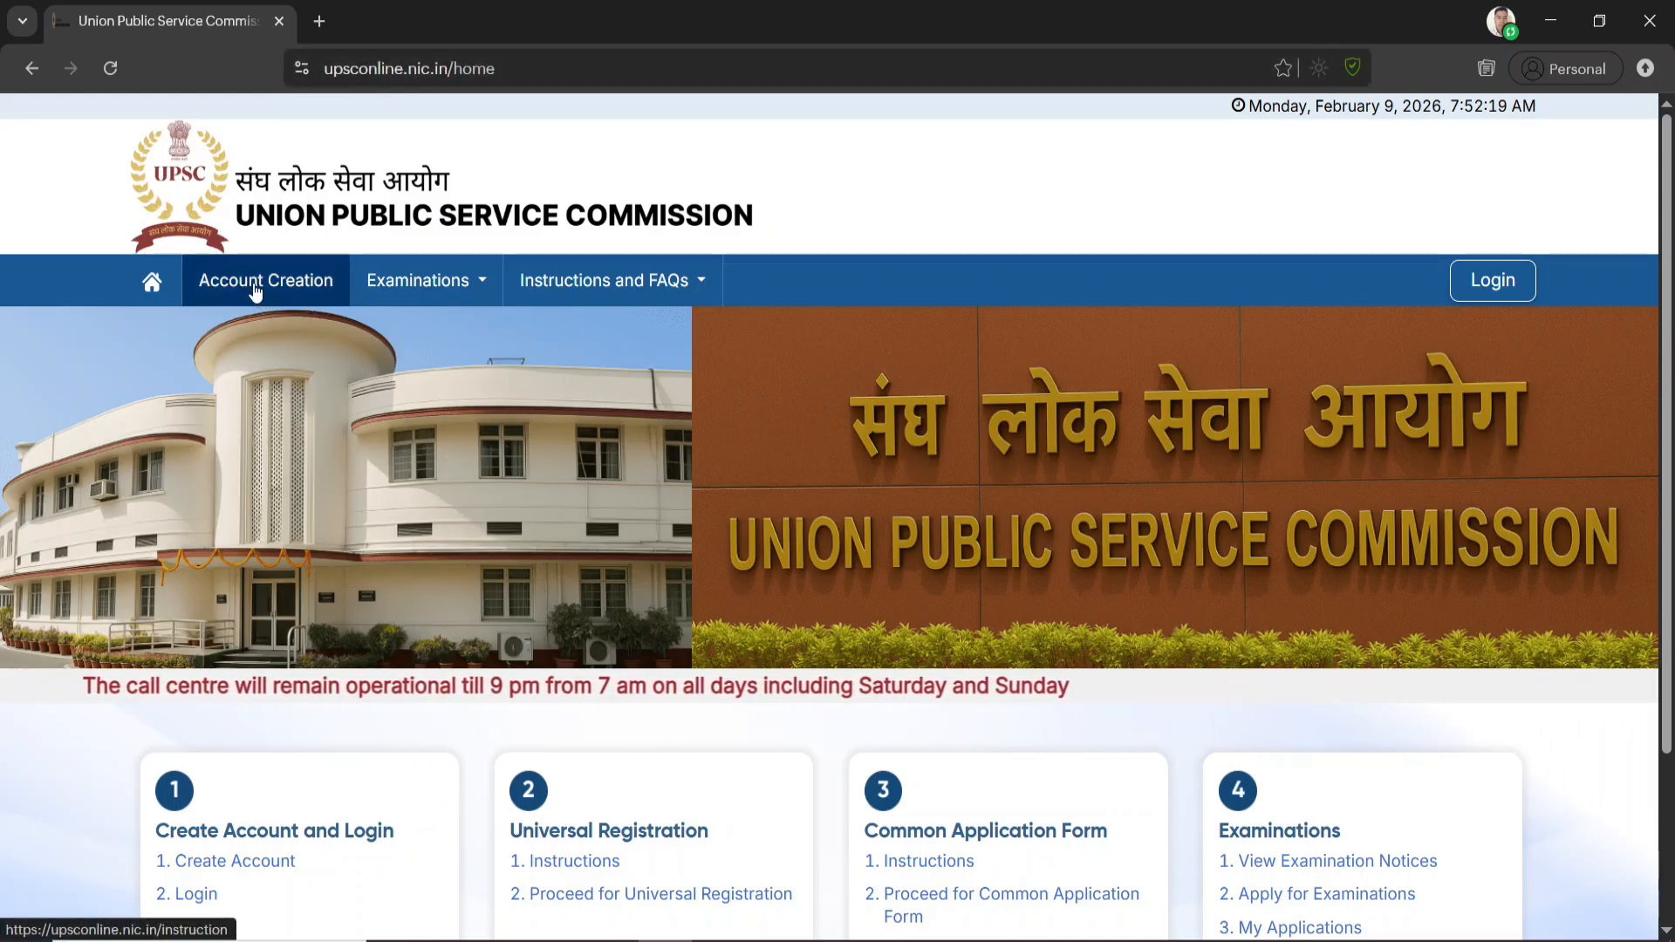
{"action": "scroll", "coordinate": [264, 506], "scroll_direction": "down", "scroll_amount": 3}
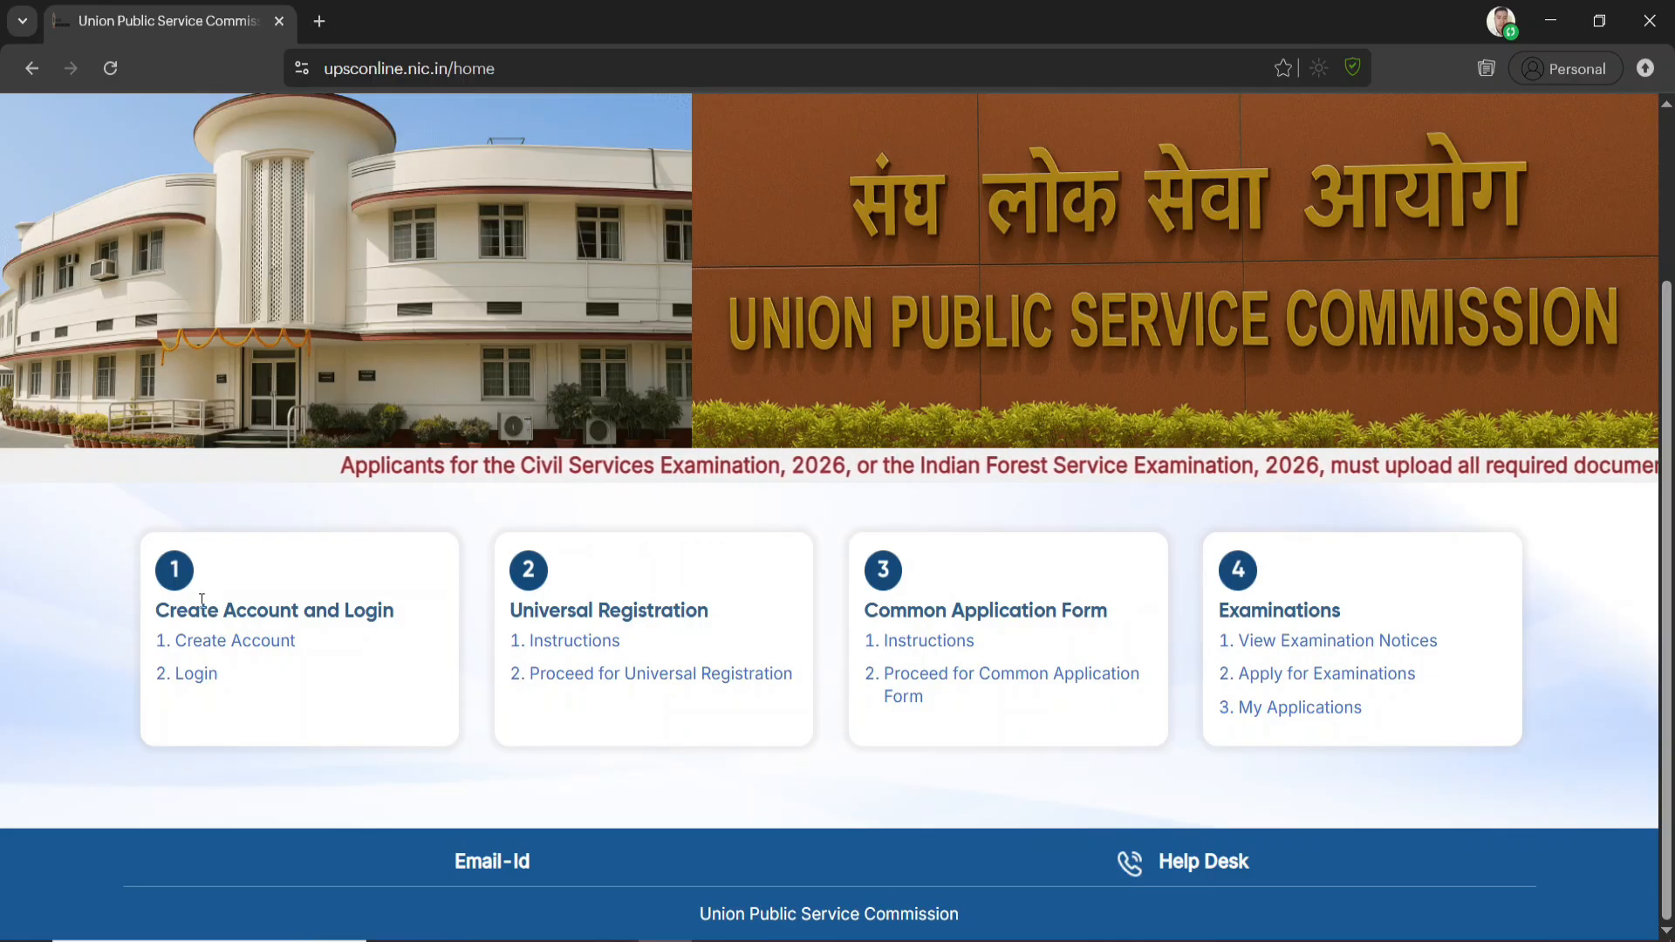
{"action": "left_click", "coordinate": [245, 650]}
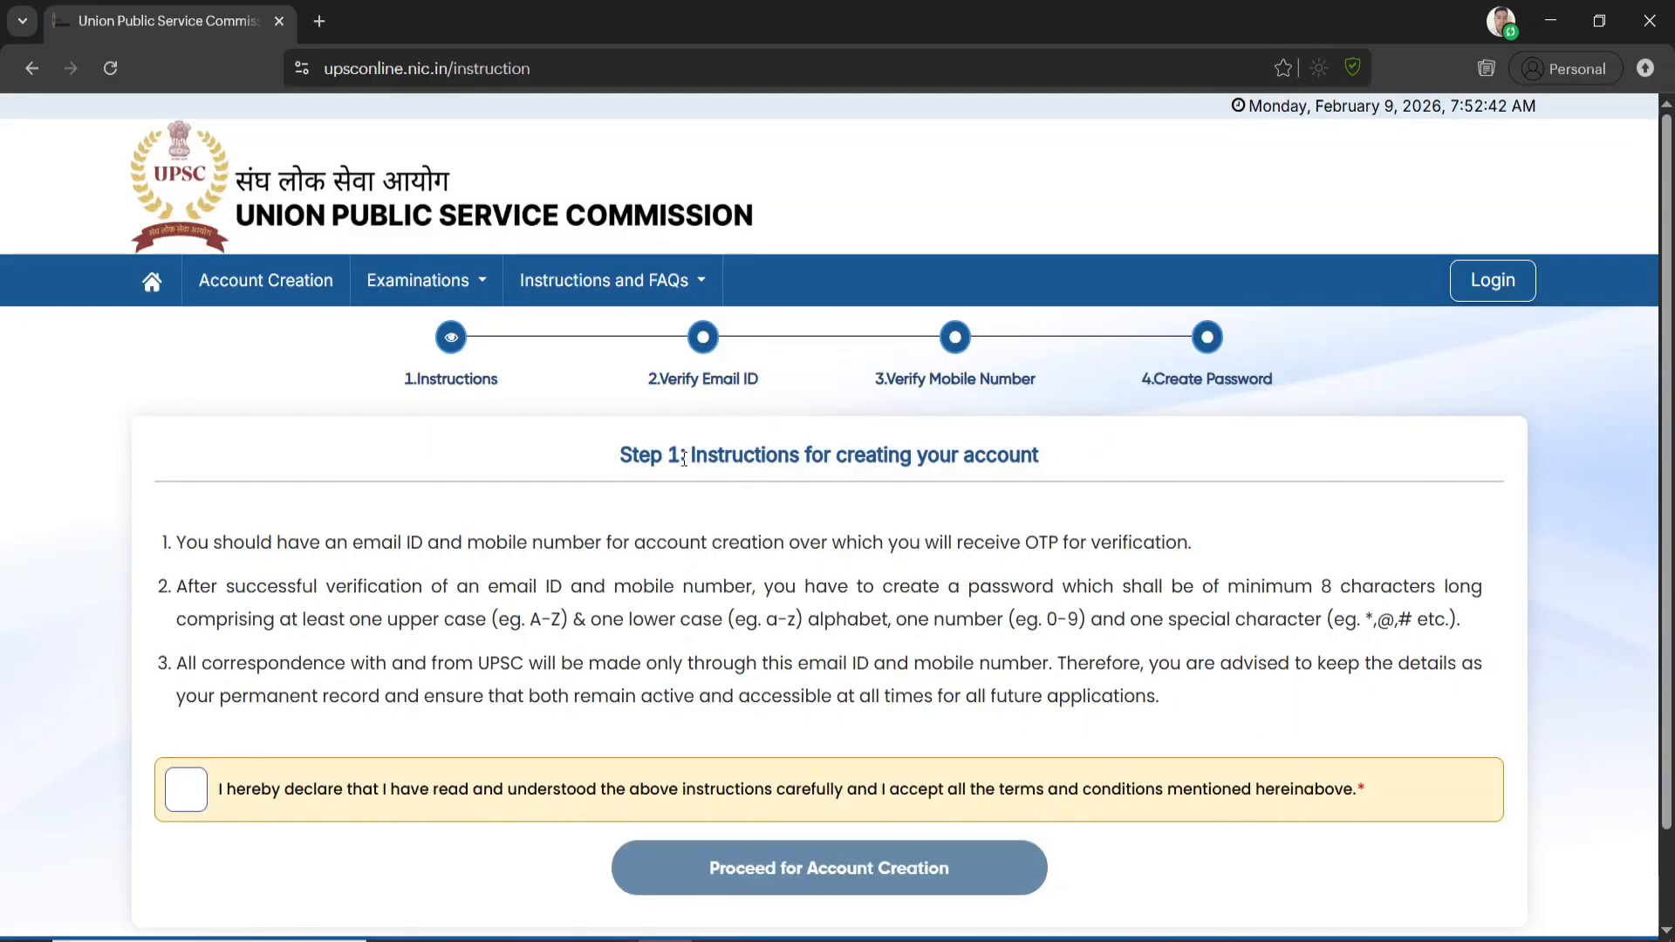
{"action": "left_click", "coordinate": [180, 793]}
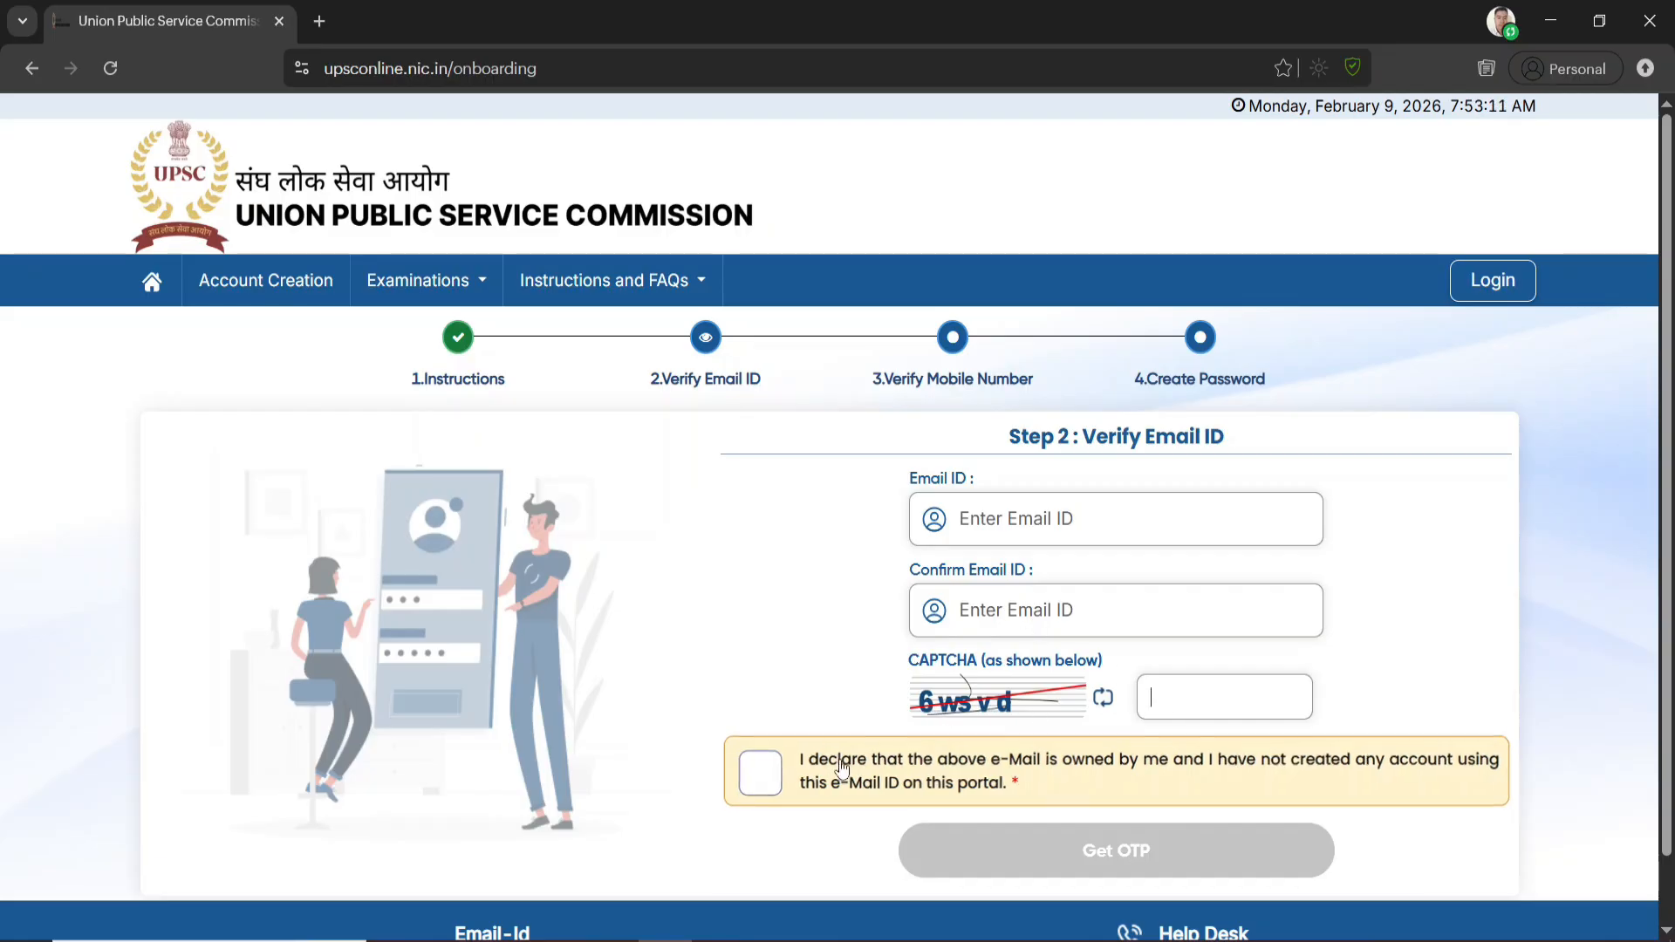
Enter and confirm the email ID with the CAPTCHA, accept the ownership declaration, and verify it with the emailed OTP
{"action": "left_click", "coordinate": [771, 779]}
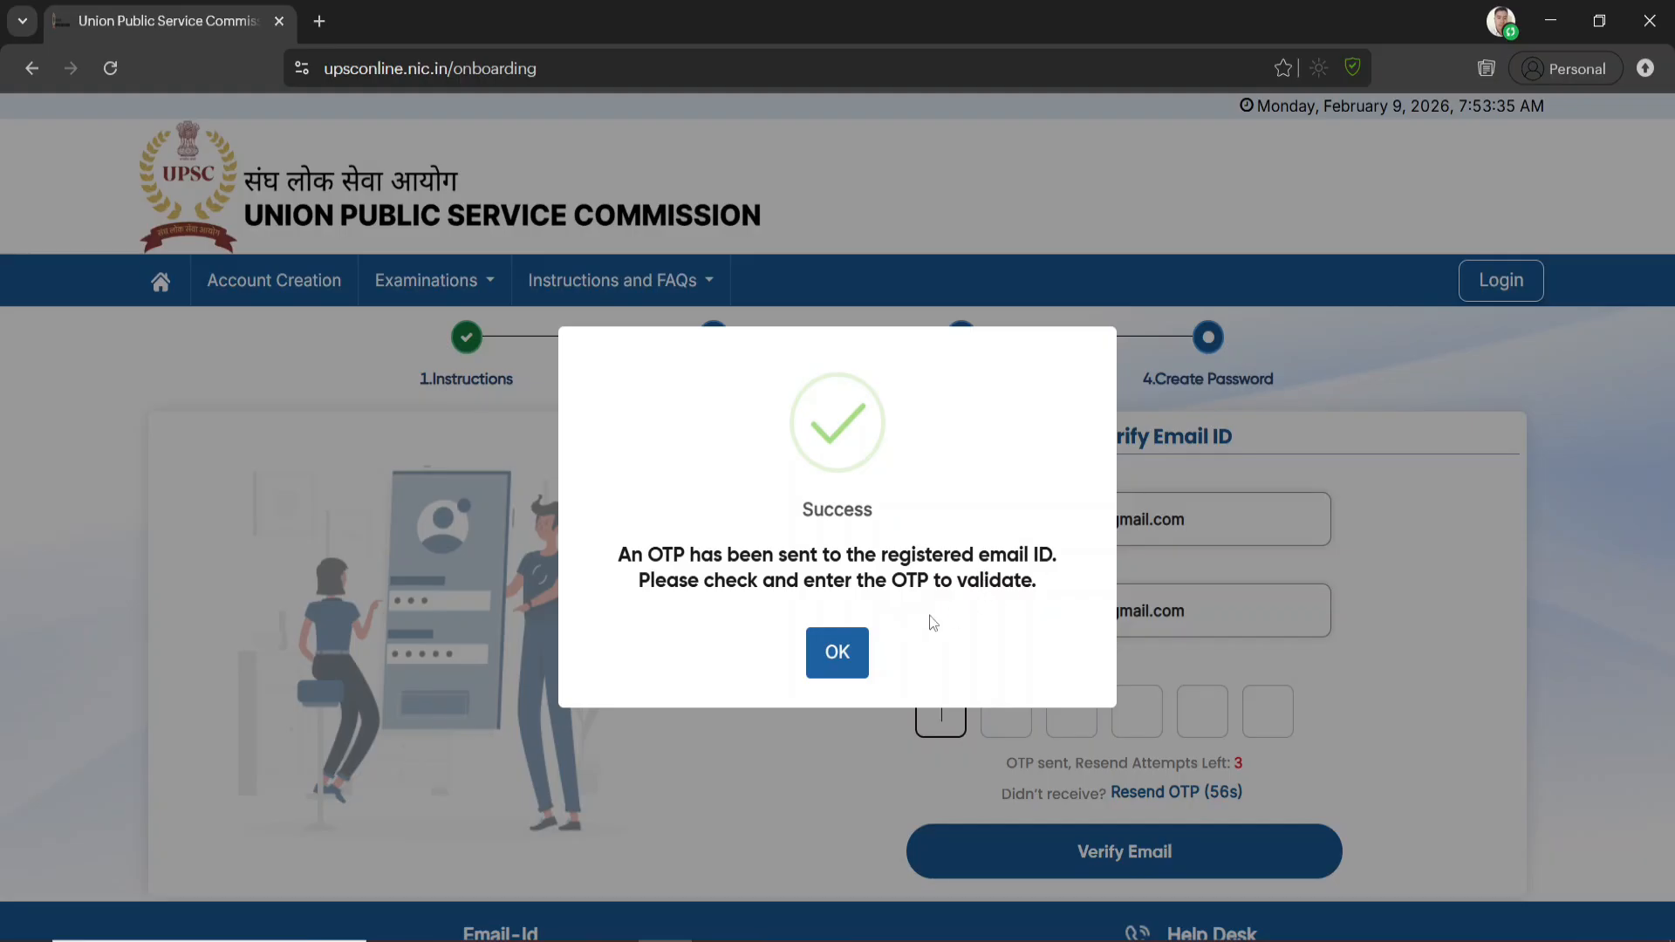
{"action": "left_click", "coordinate": [837, 655]}
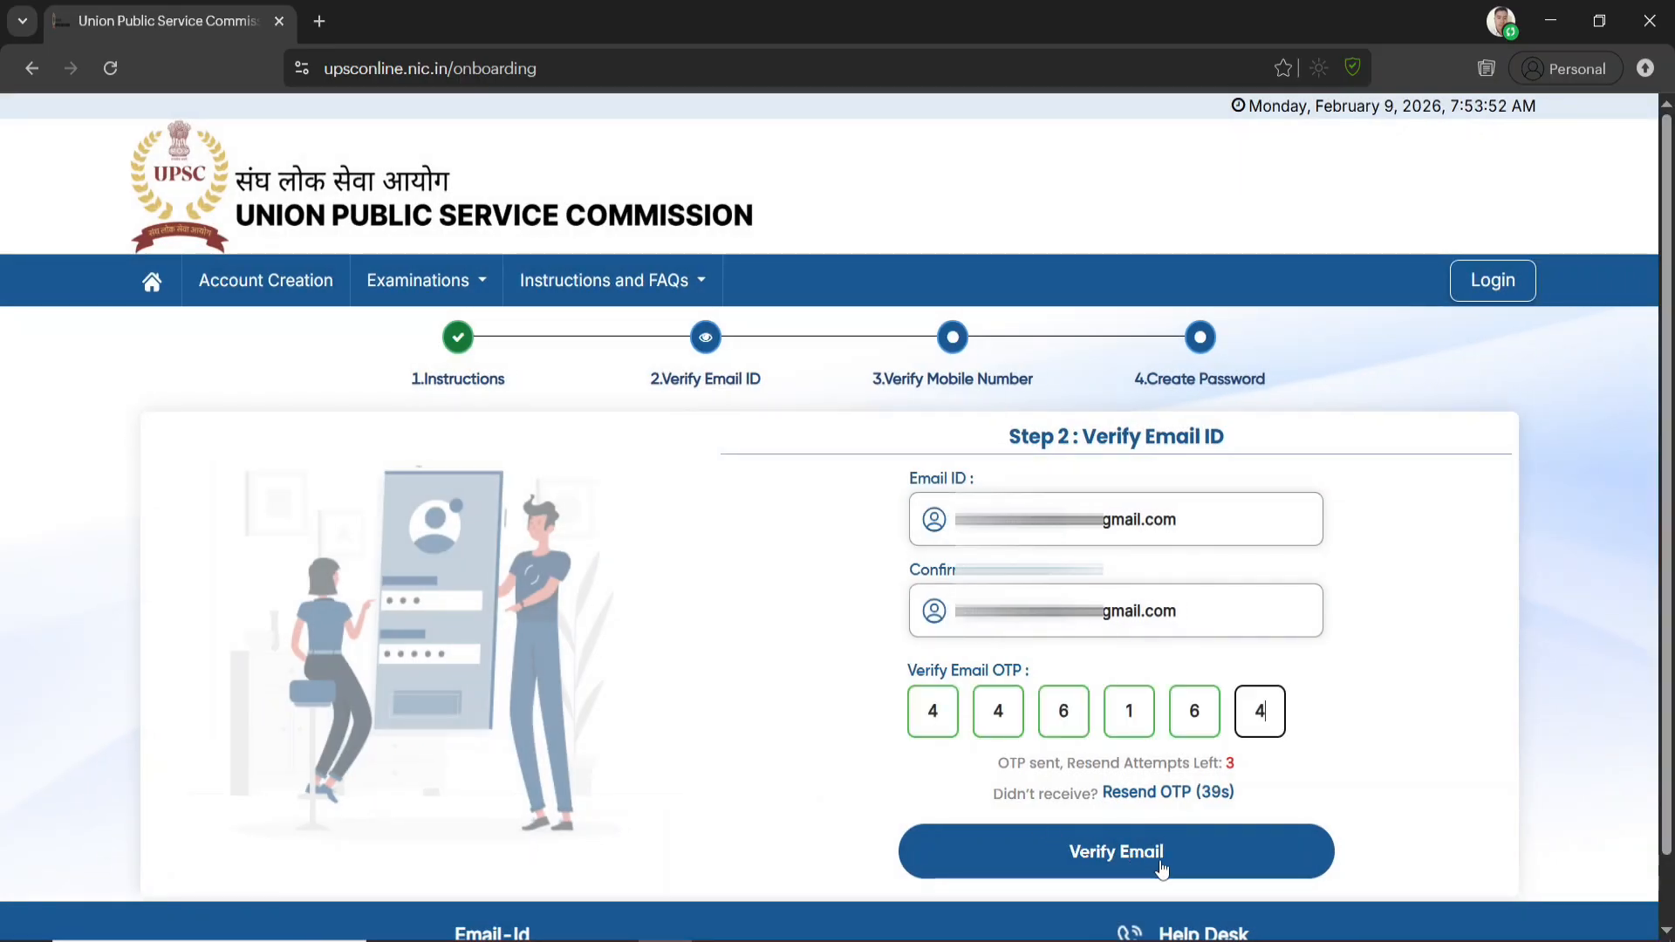
{"action": "left_click", "coordinate": [1148, 862]}
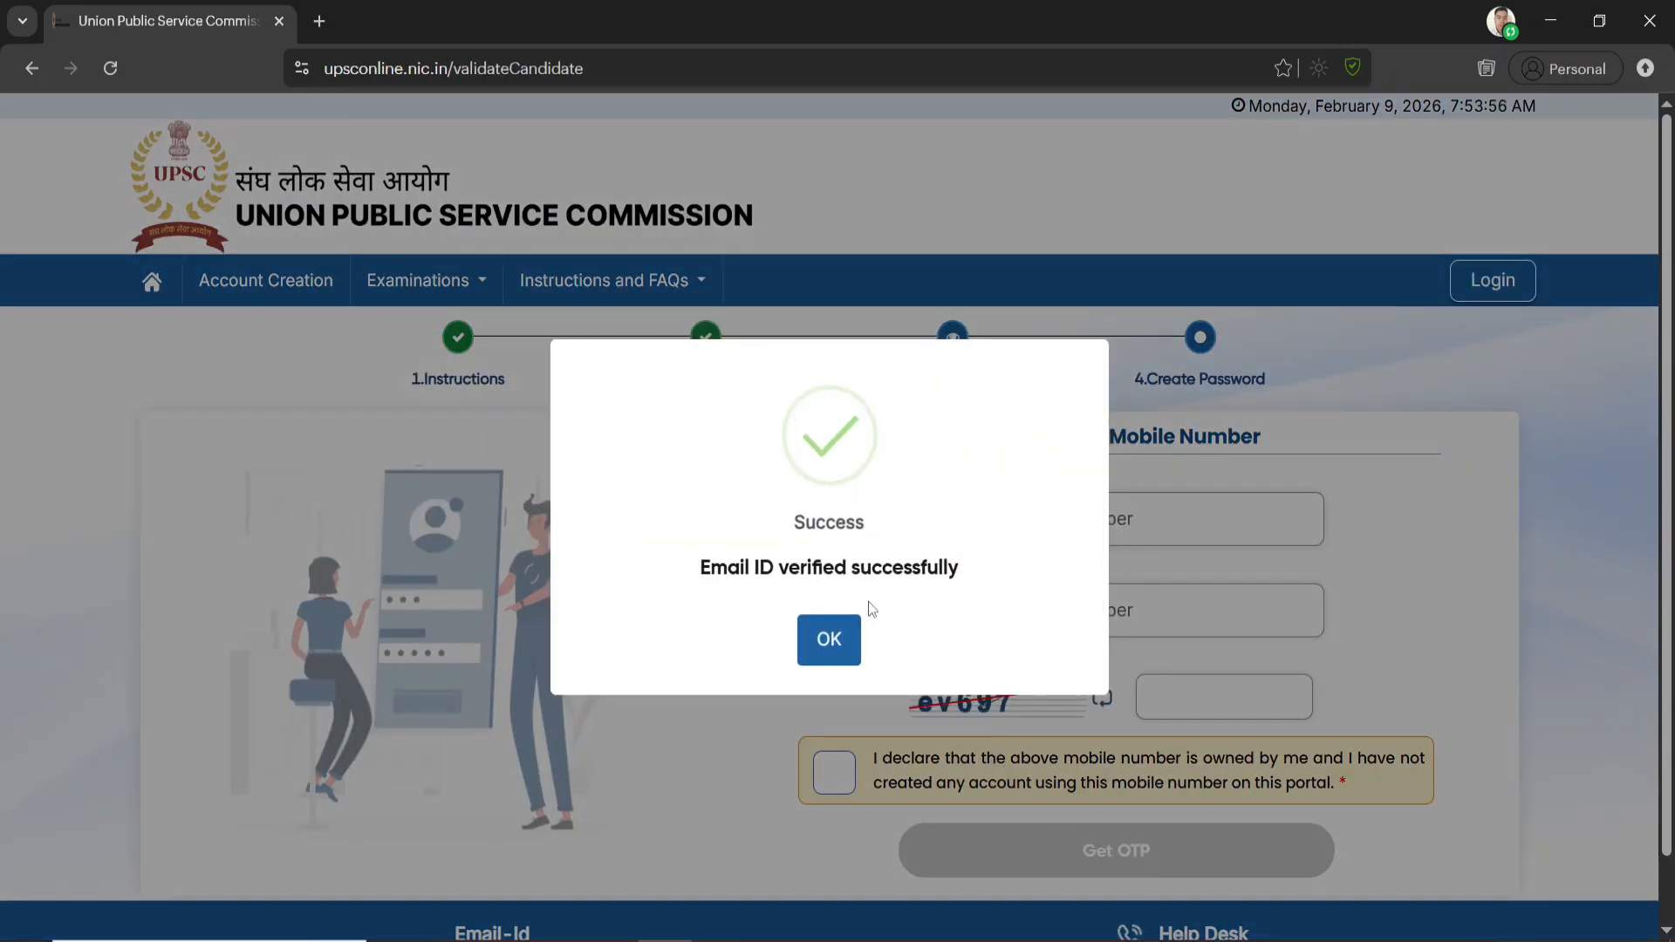
{"action": "left_click", "coordinate": [831, 638]}
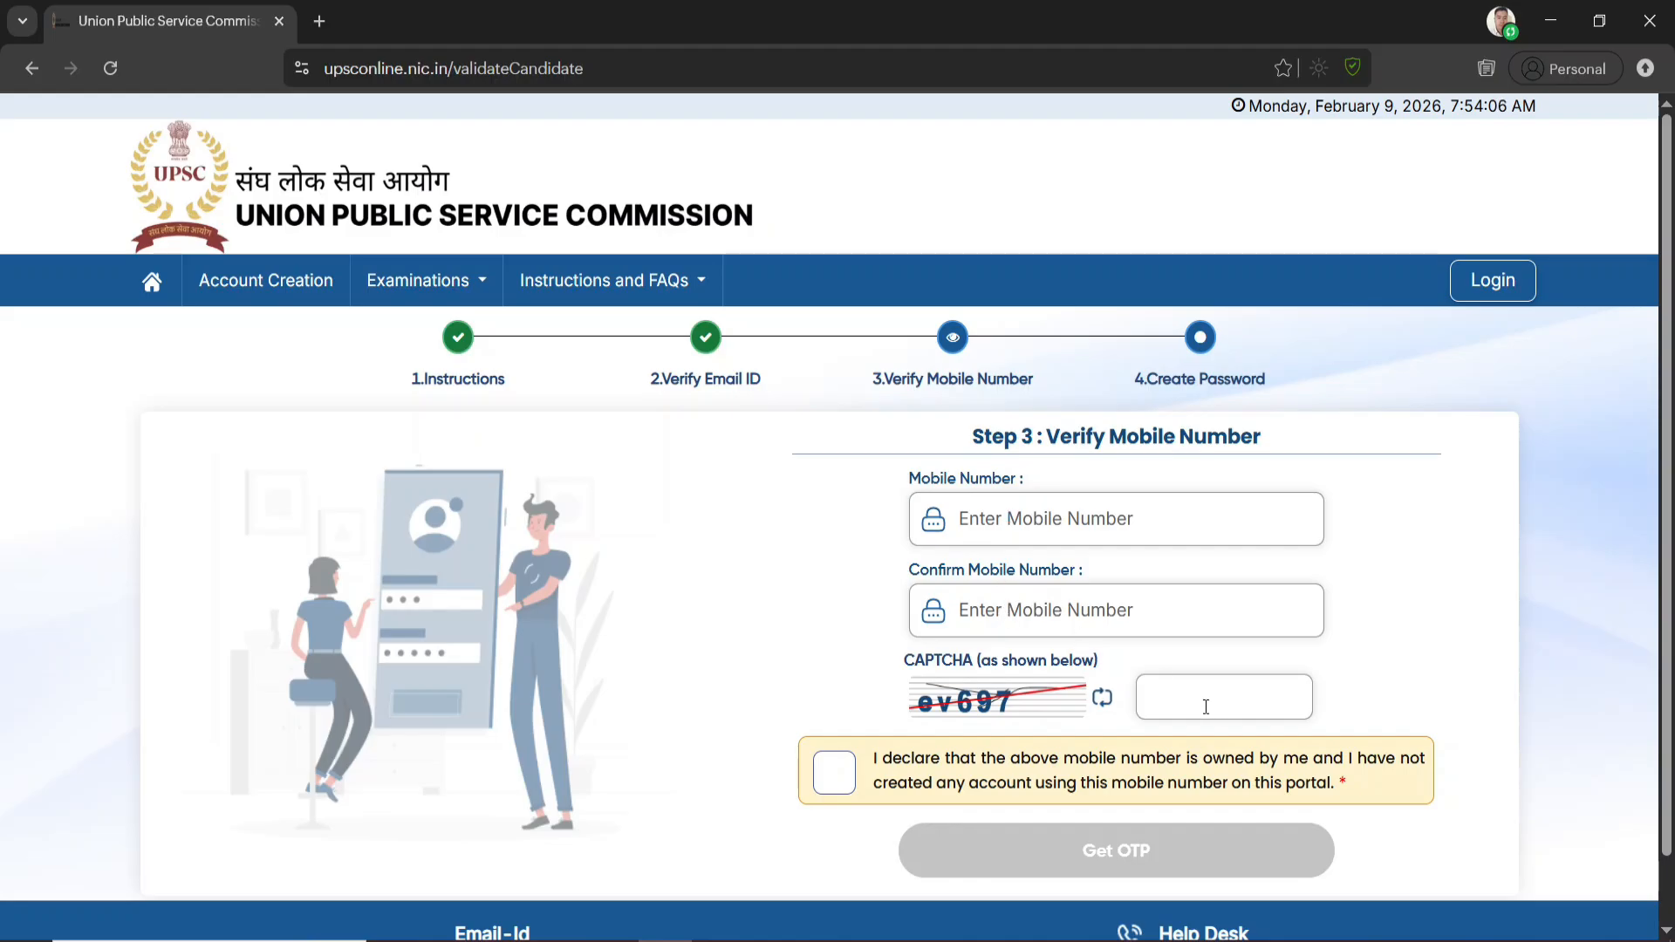
Enter and confirm the mobile number with the CAPTCHA, accept the ownership declaration, and verify it with the mobile OTP
{"action": "left_click", "coordinate": [840, 778]}
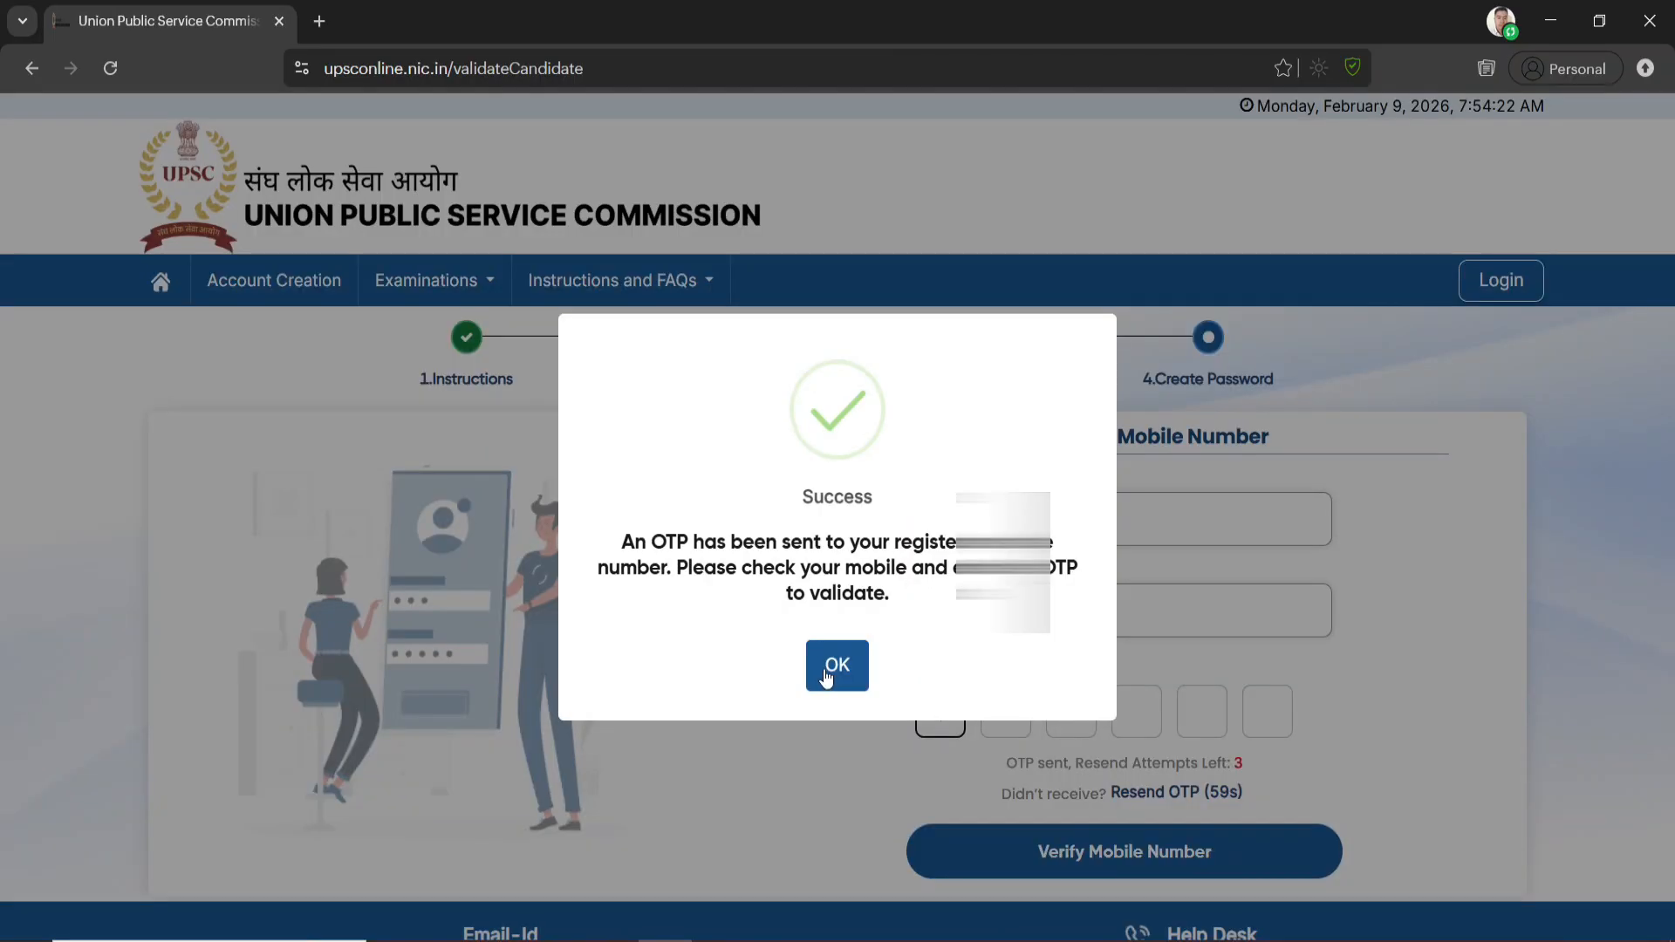
{"action": "left_click", "coordinate": [836, 665]}
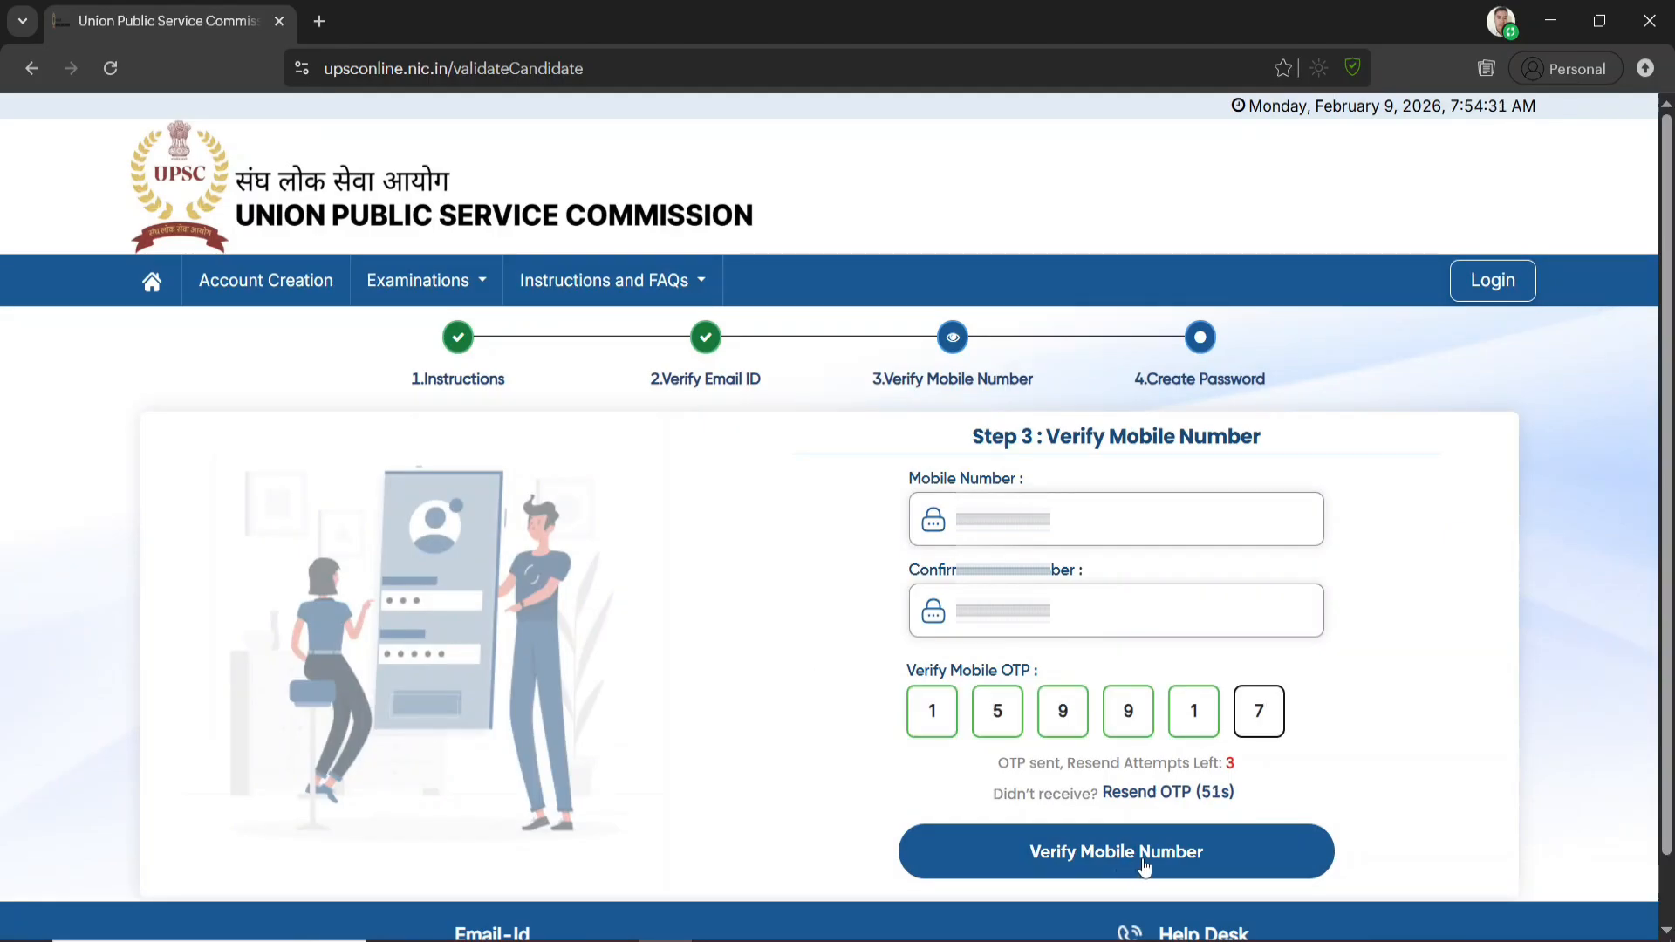
{"action": "left_click", "coordinate": [1159, 866]}
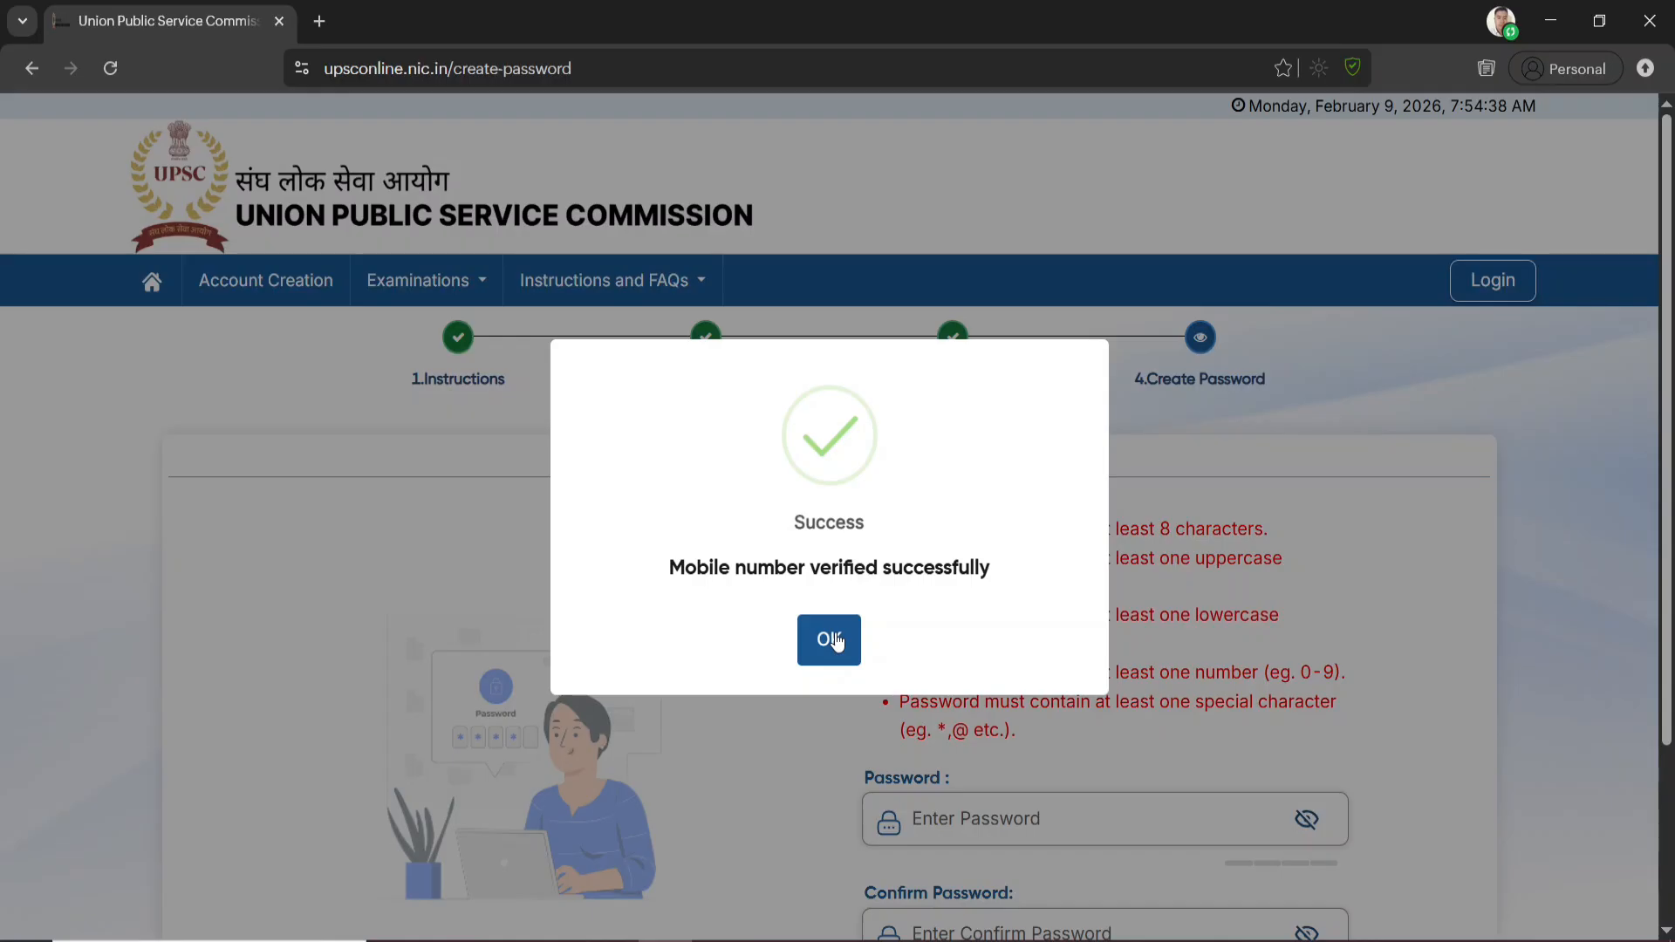
{"action": "left_click", "coordinate": [836, 640]}
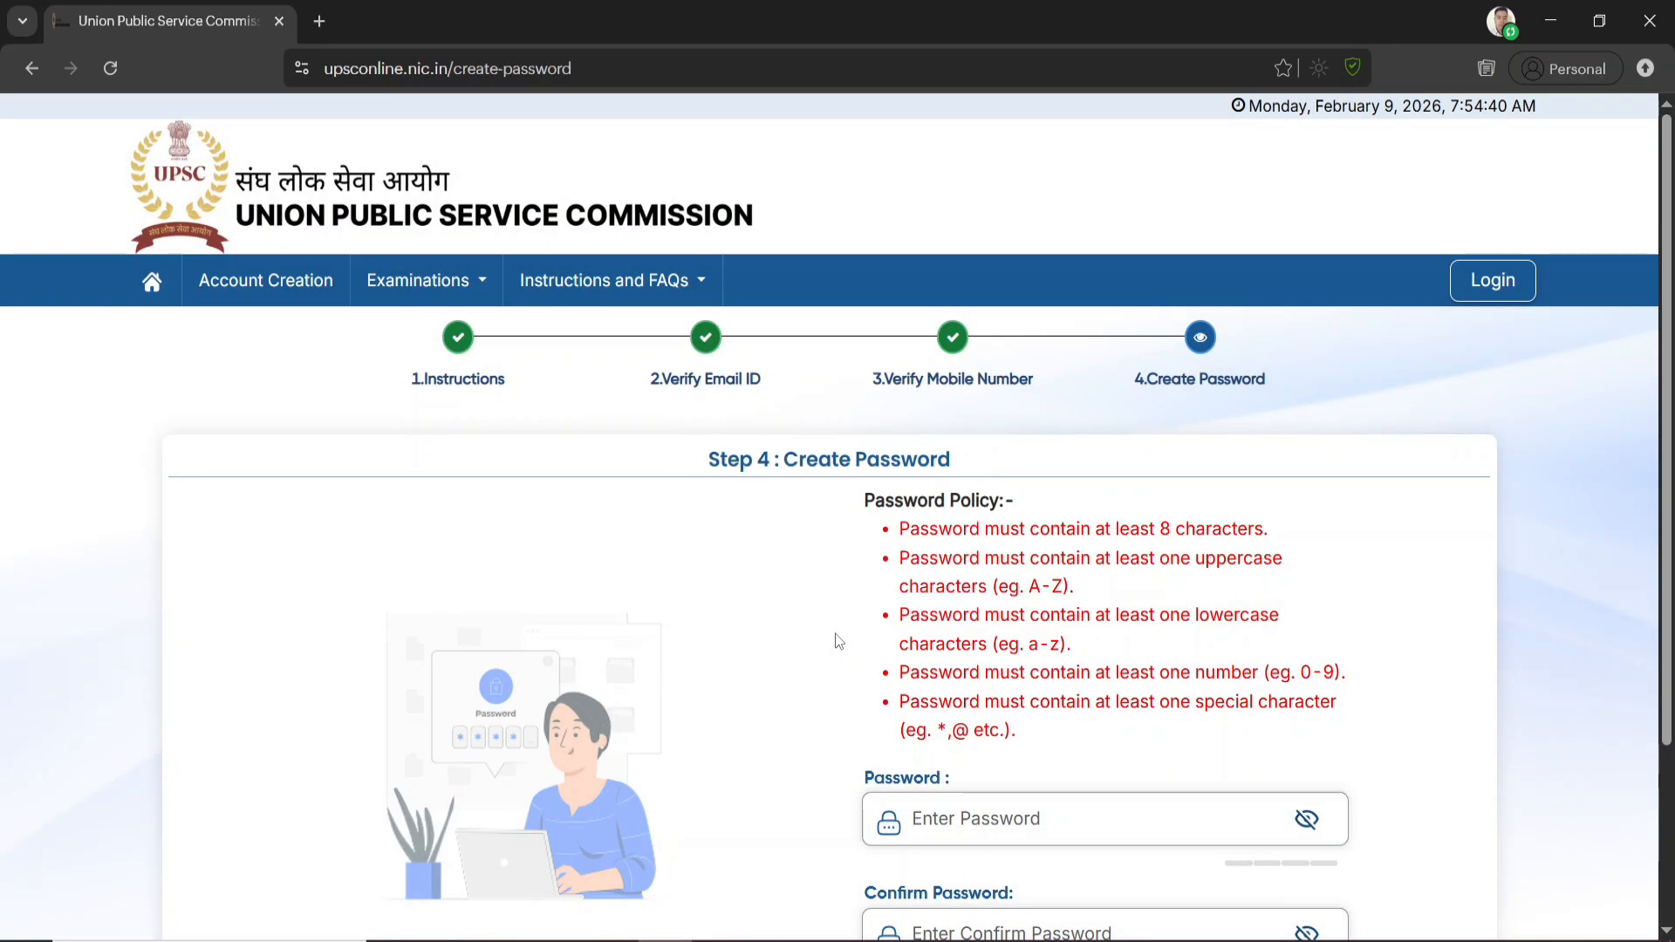
Create and confirm an account password that meets the password policy, and continue to the login page
{"action": "scroll", "coordinate": [1080, 598], "scroll_direction": "down", "scroll_amount": 1}
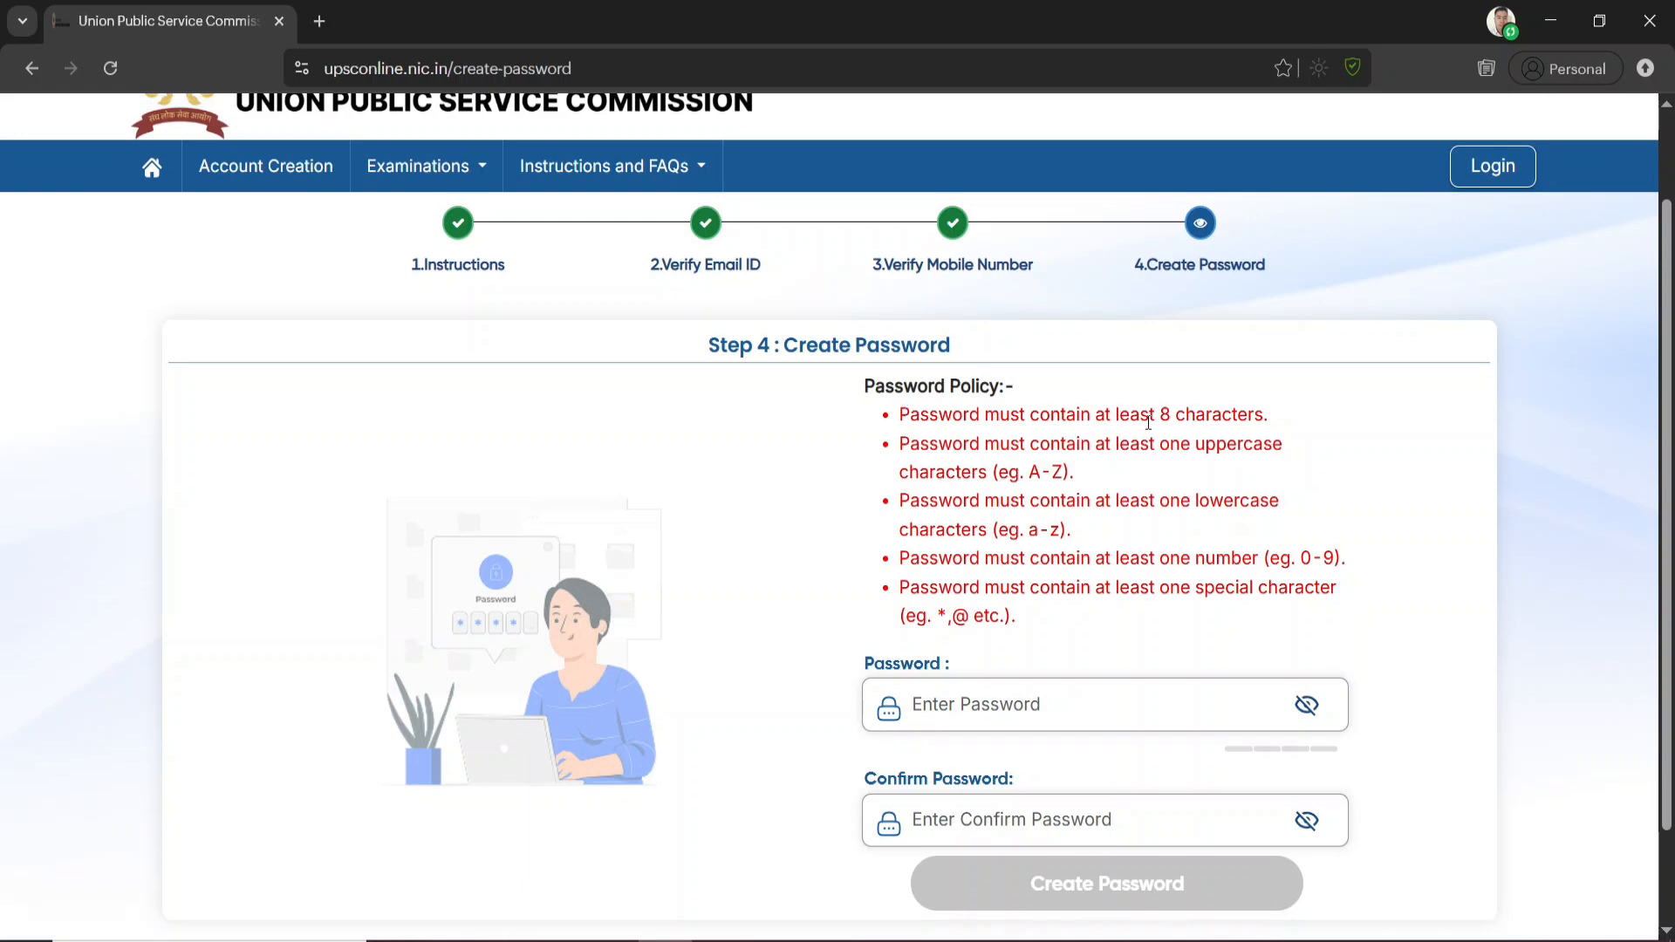
{"action": "left_click_drag", "start_coordinate": [1160, 419], "coordinate": [1273, 430]}
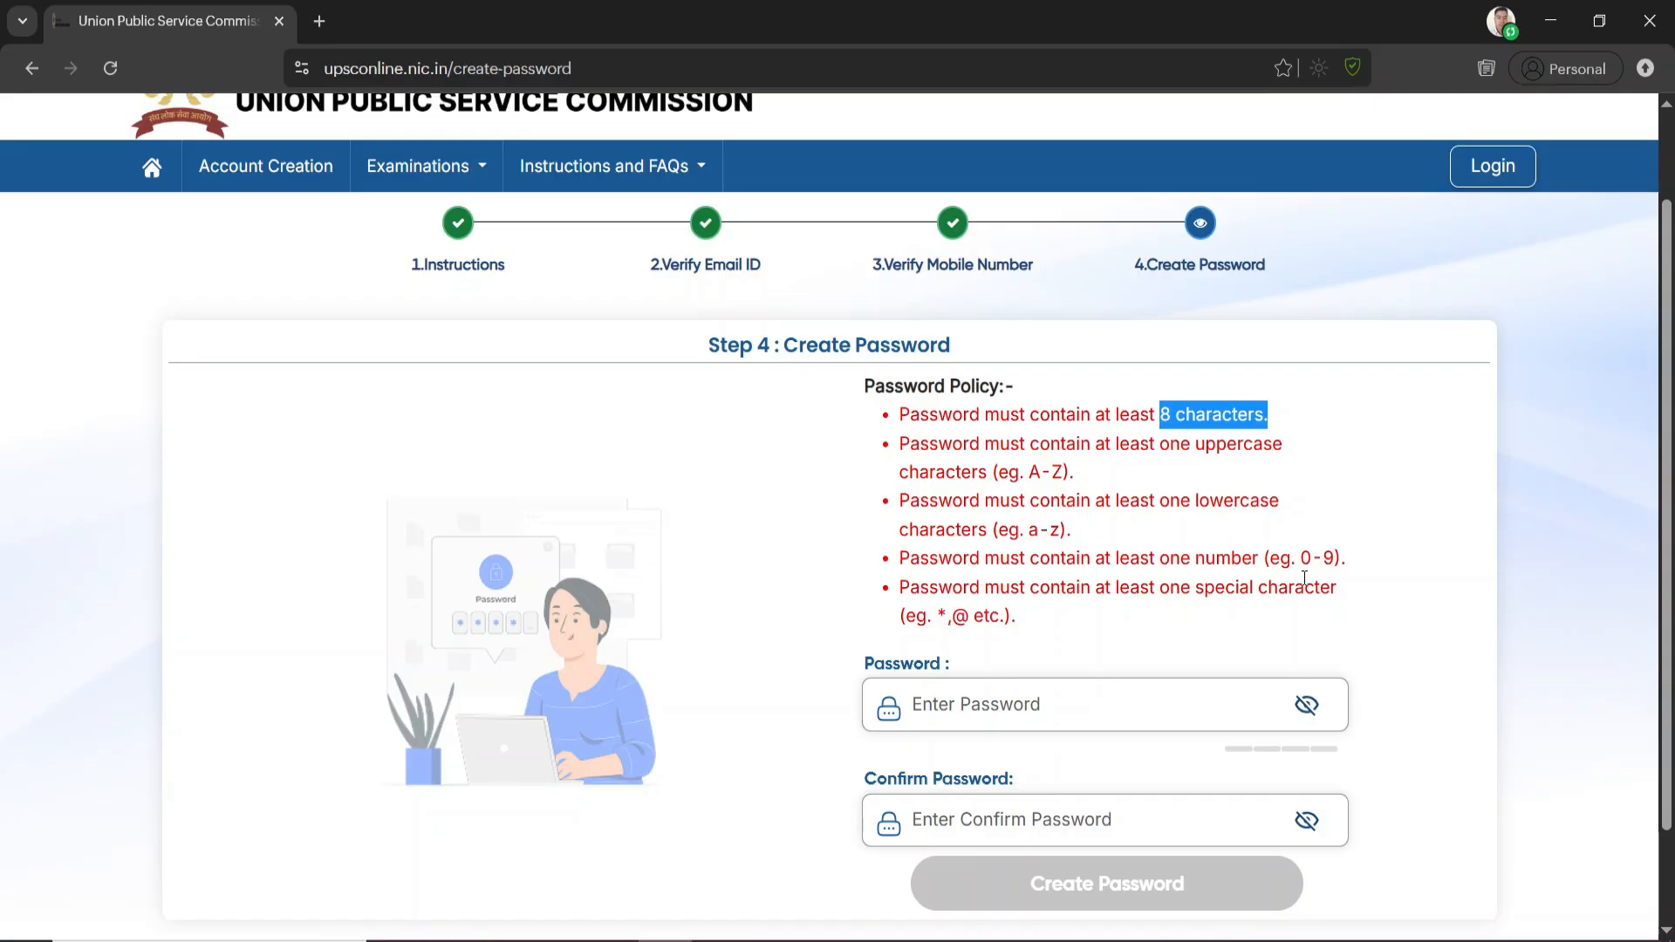
{"action": "left_click_drag", "start_coordinate": [1335, 558], "coordinate": [1300, 562]}
{"action": "left_click_drag", "start_coordinate": [950, 616], "coordinate": [1004, 620]}
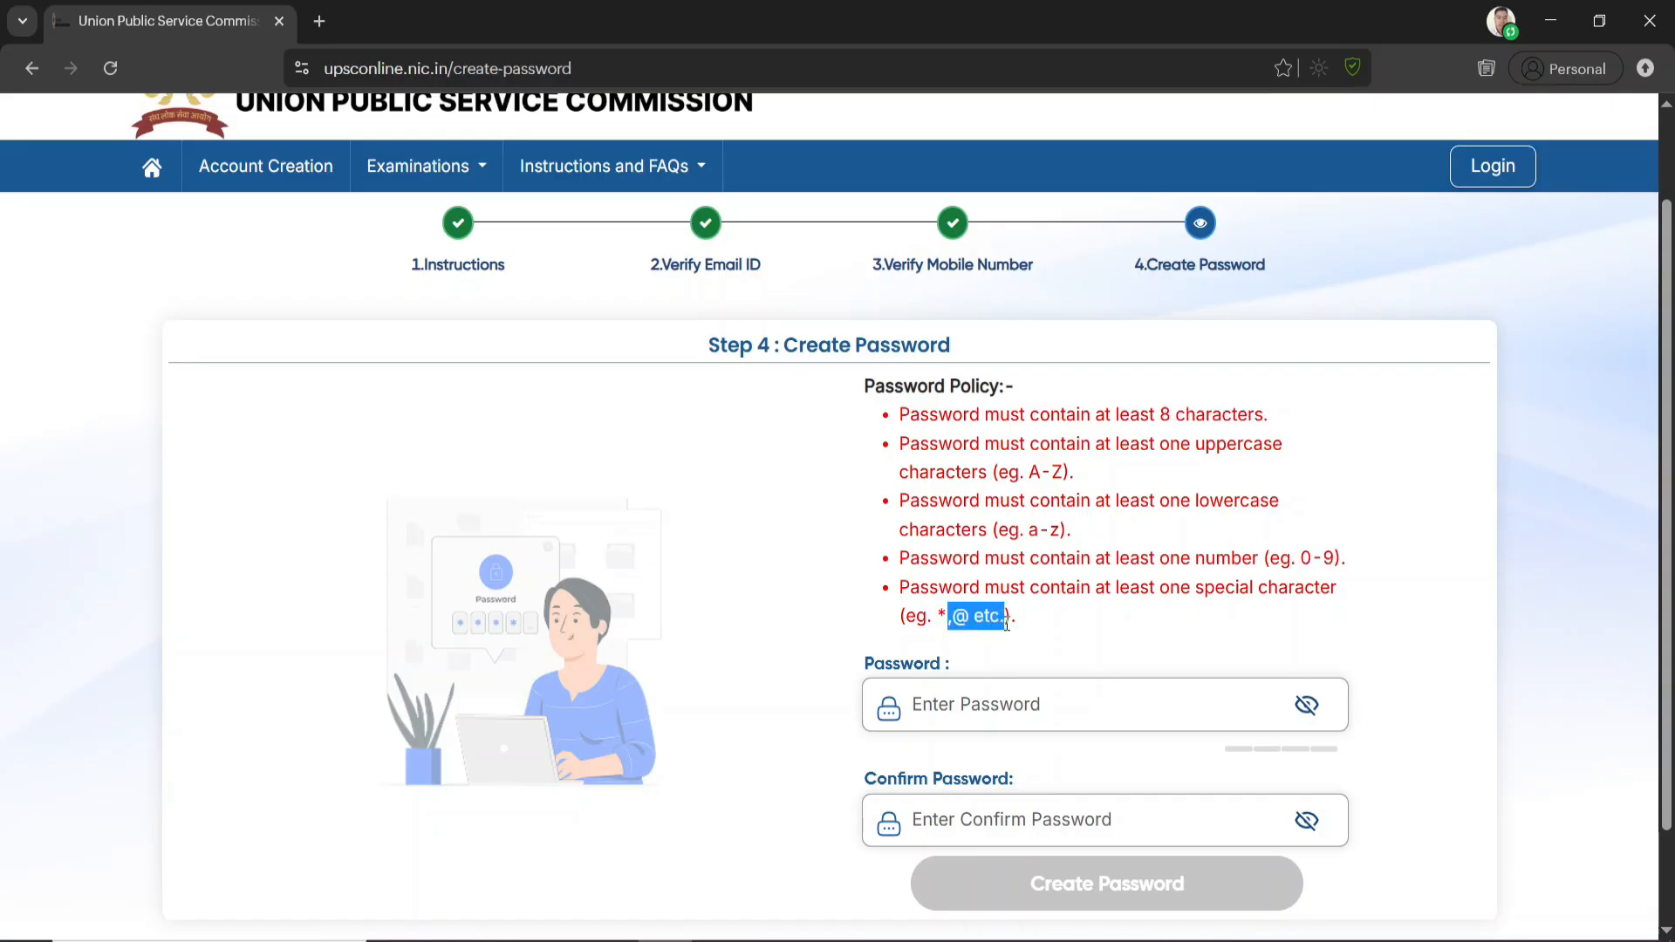
{"action": "left_click", "coordinate": [979, 593]}
{"action": "scroll", "coordinate": [982, 695], "scroll_direction": "down", "scroll_amount": 2}
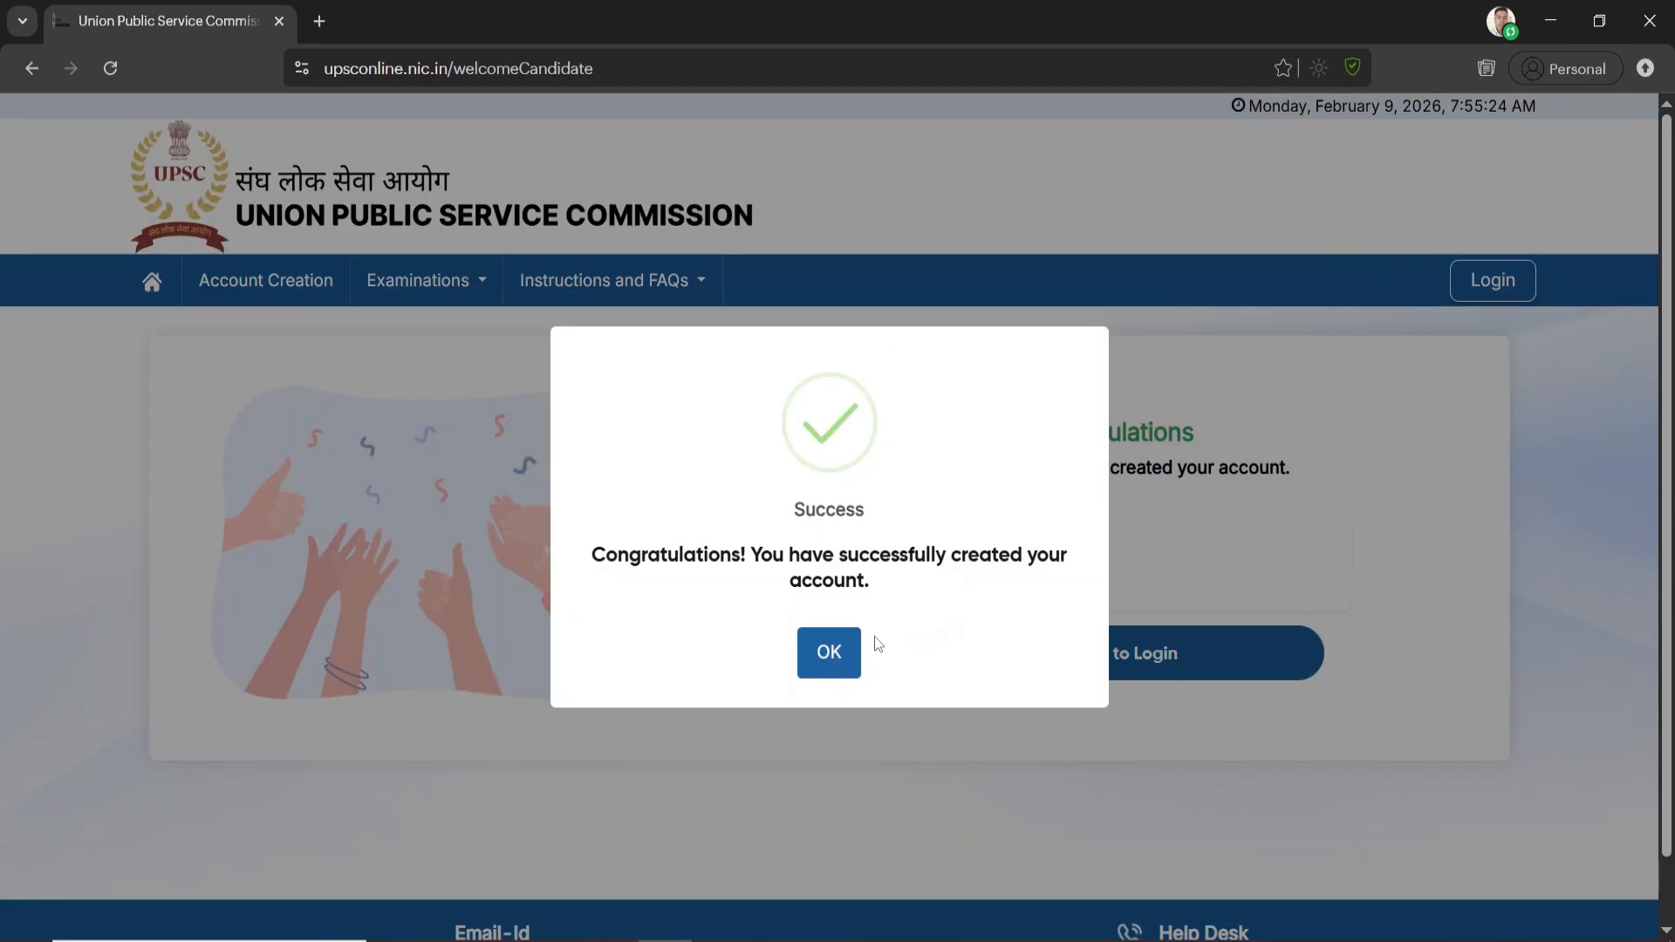
{"action": "left_click", "coordinate": [827, 654]}
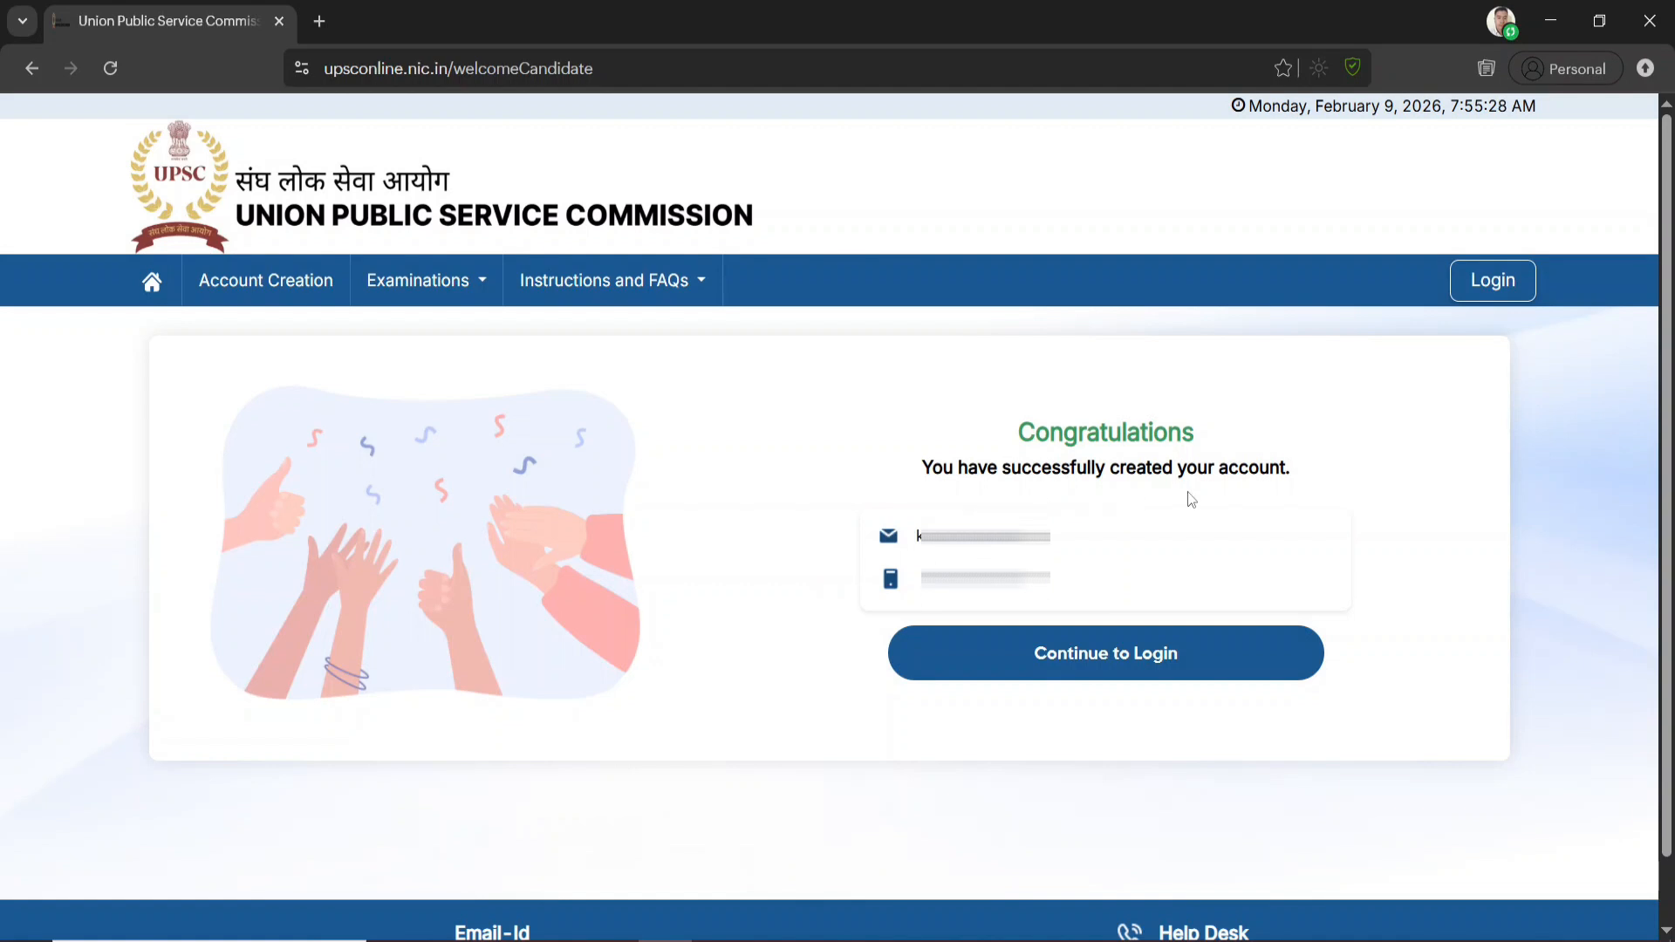
{"action": "left_click", "coordinate": [1142, 667]}
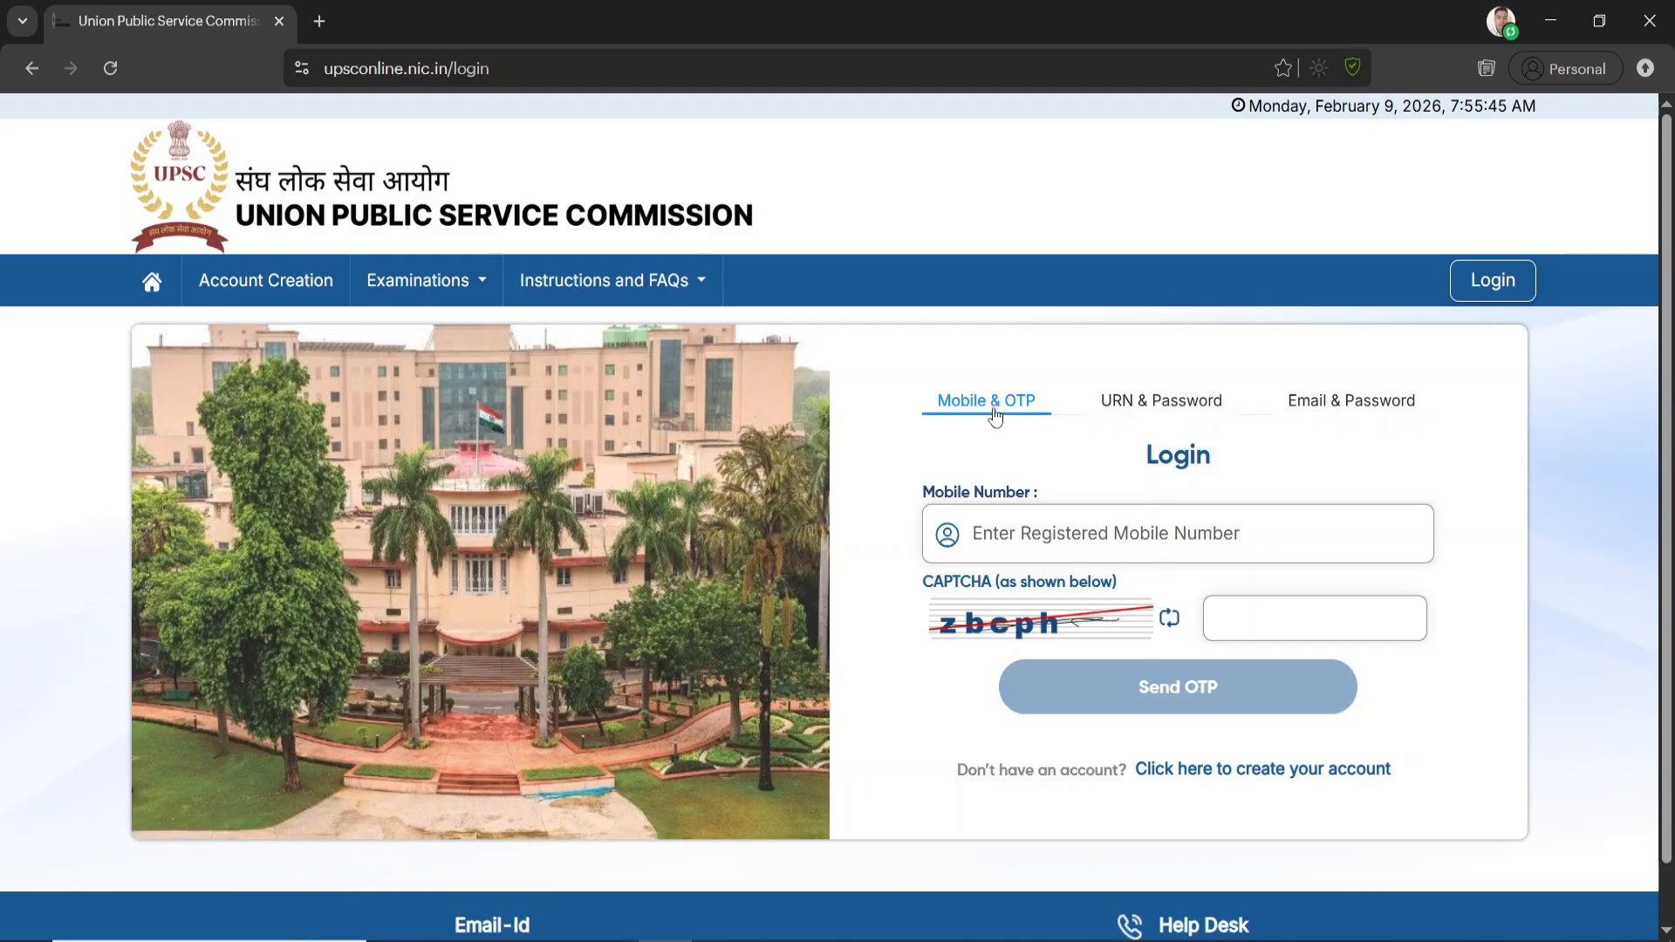
Look through the login methods and sign in with the registered email ID, account password and CAPTCHA using Email & Password
{"action": "left_click", "coordinate": [1179, 402]}
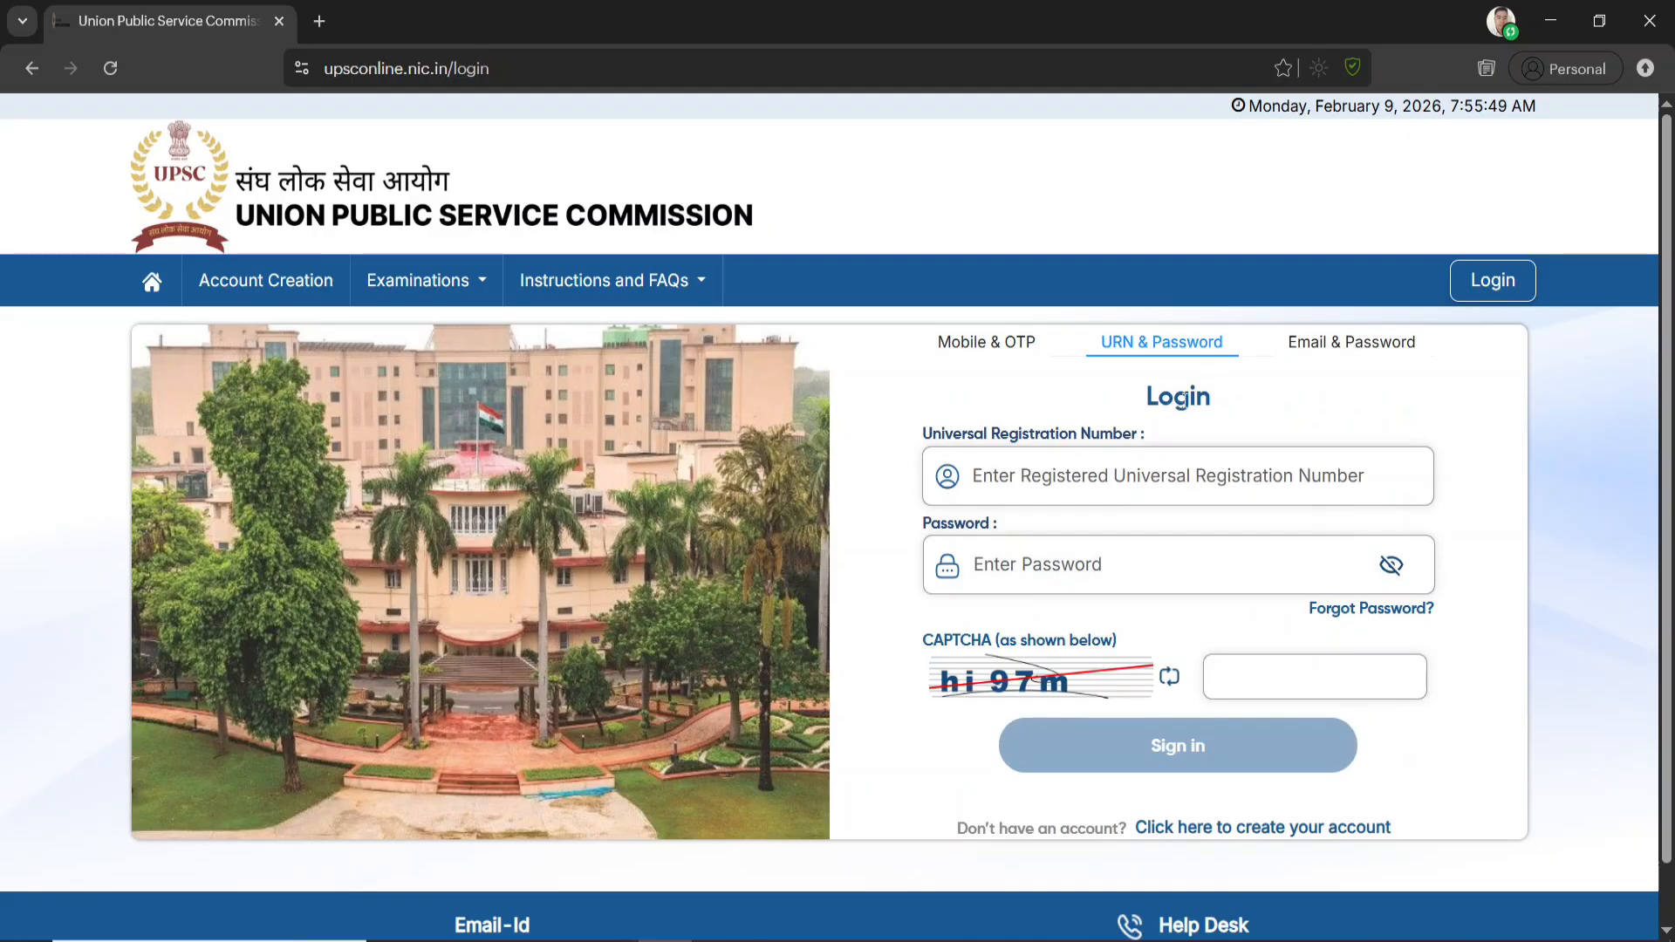
{"action": "left_click", "coordinate": [991, 347]}
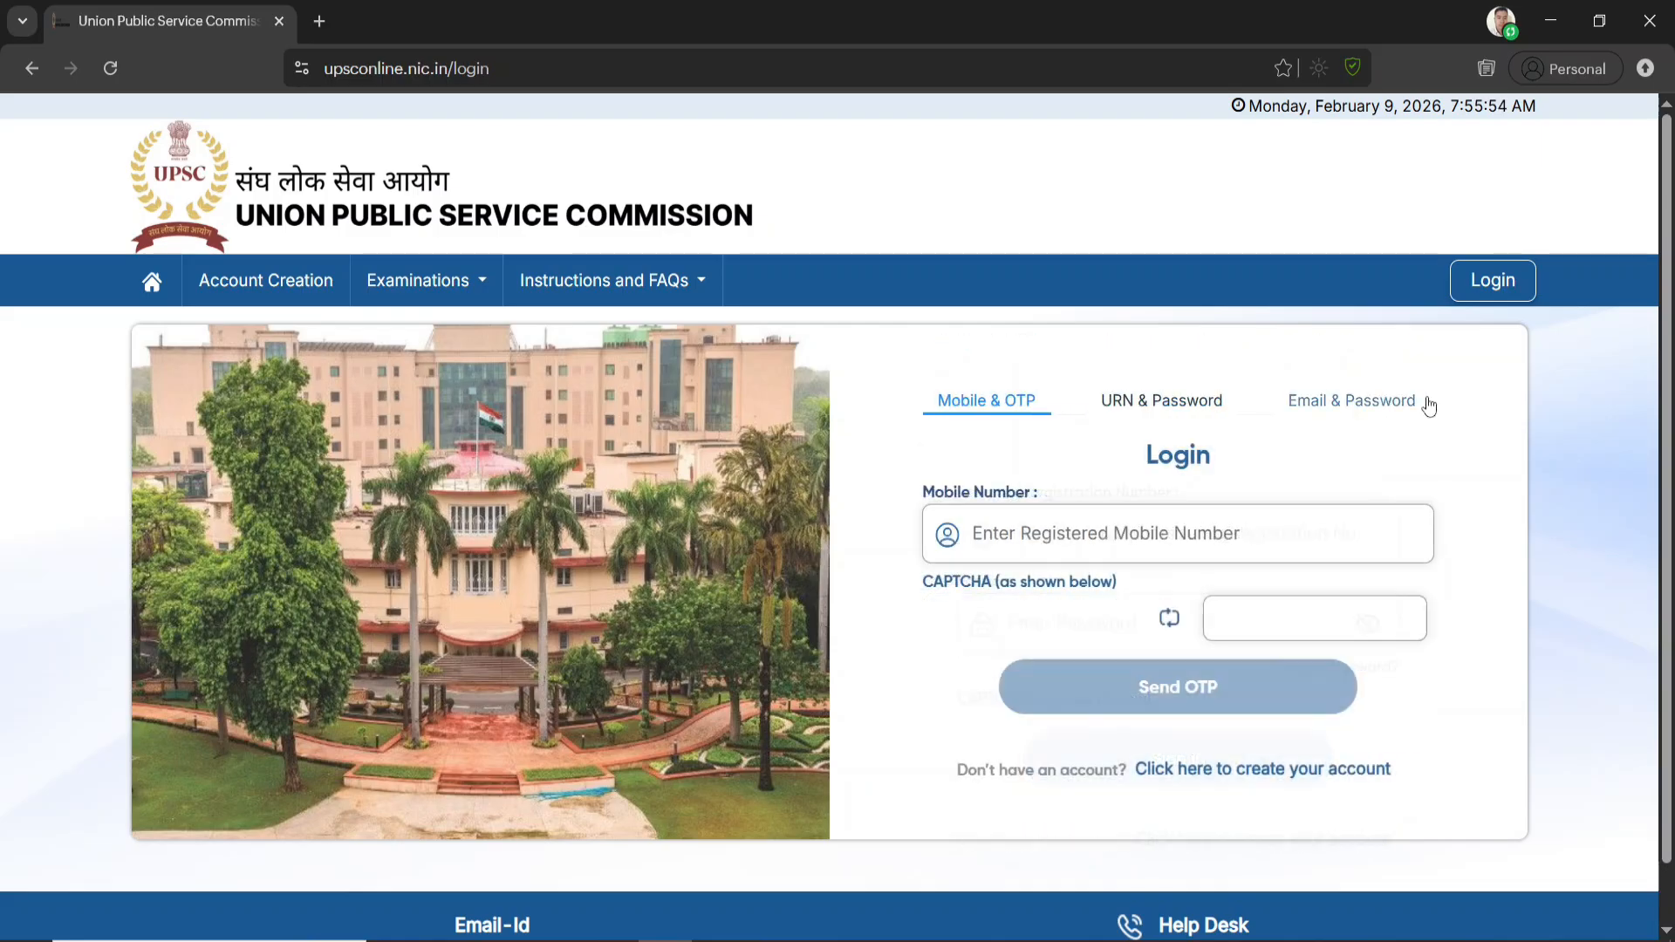
{"action": "left_click", "coordinate": [1348, 401]}
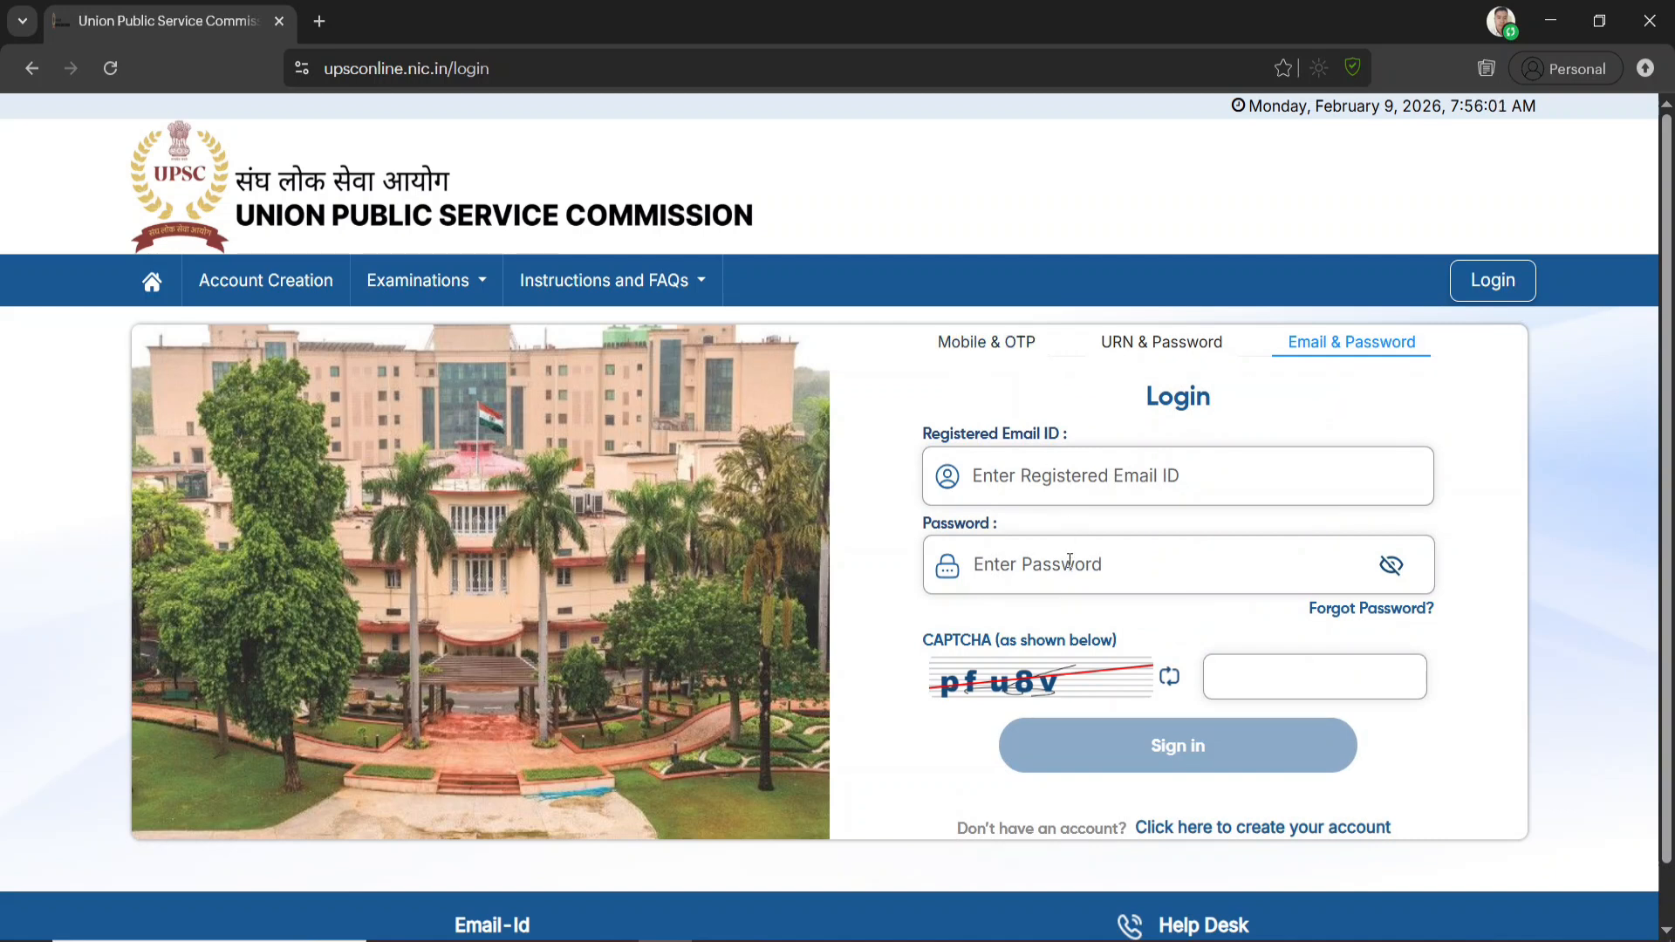
{"action": "left_click", "coordinate": [991, 347]}
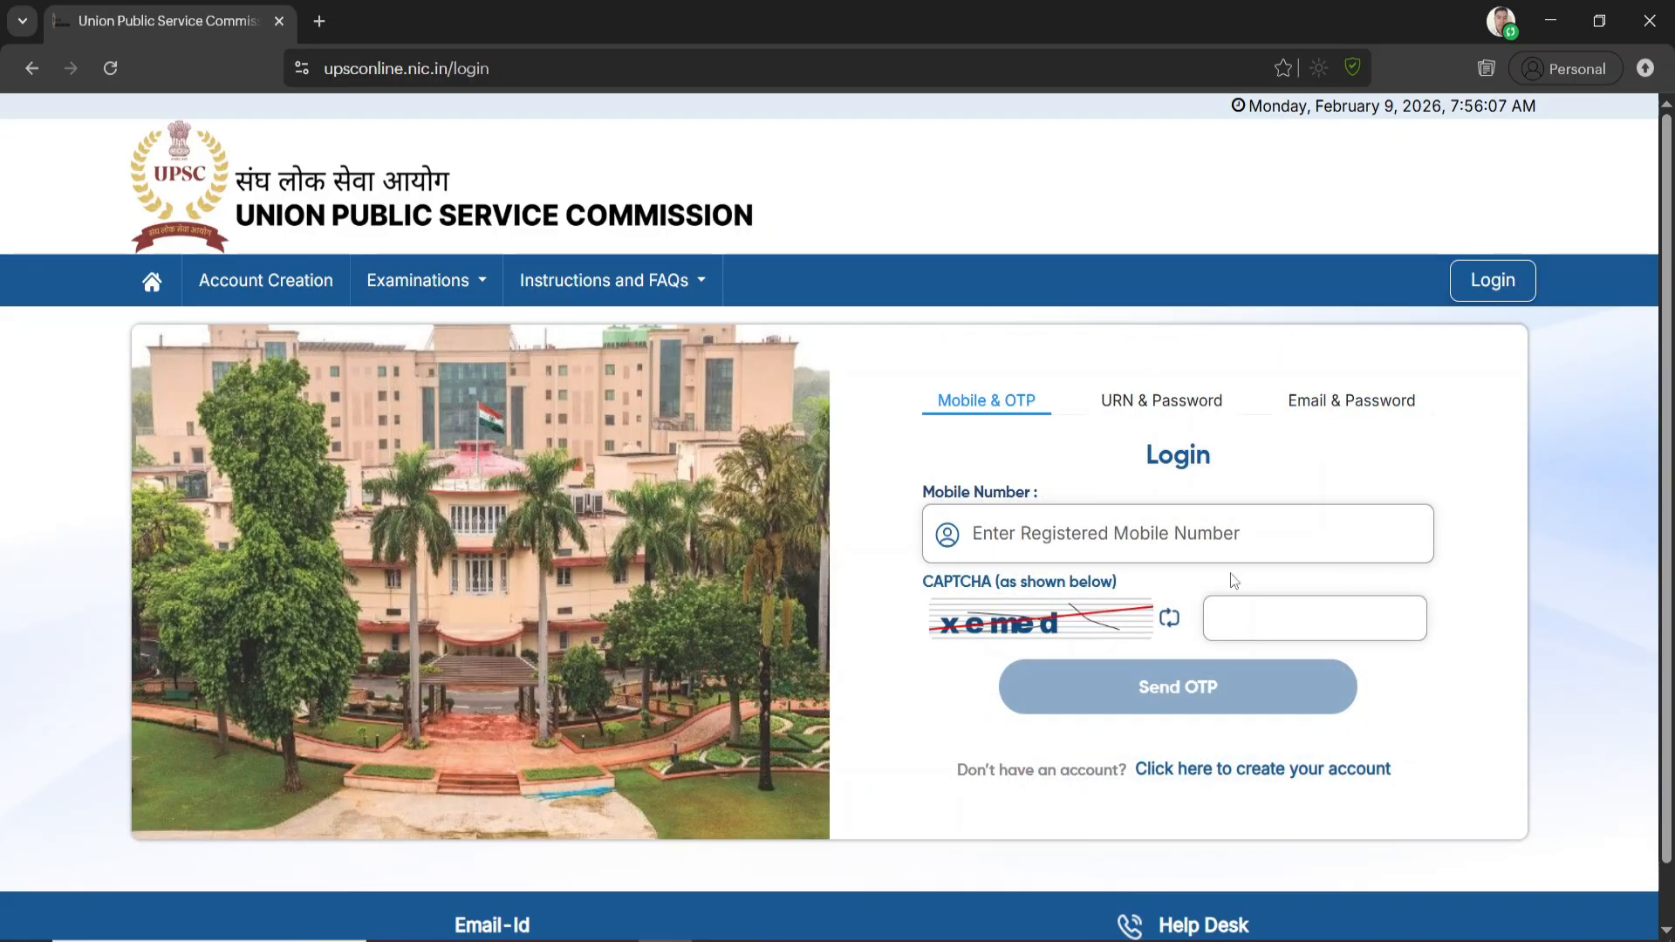
{"action": "left_click", "coordinate": [1352, 405]}
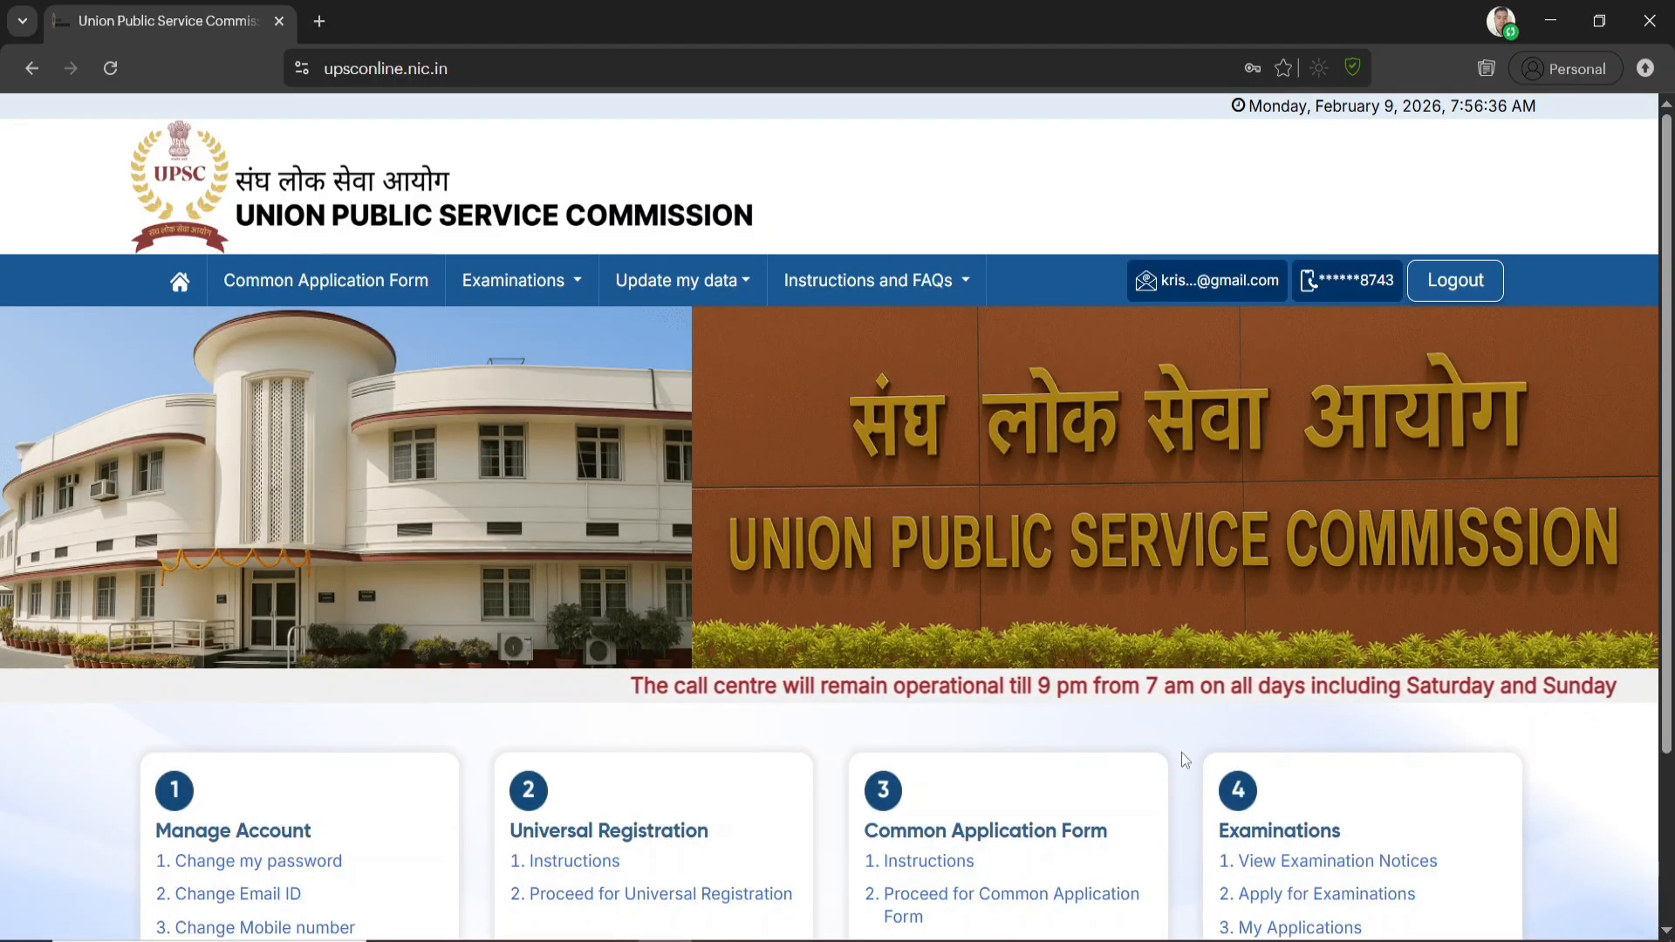
Proceed to Universal Registration from the account home page
{"action": "scroll", "coordinate": [668, 731], "scroll_direction": "down", "scroll_amount": 3}
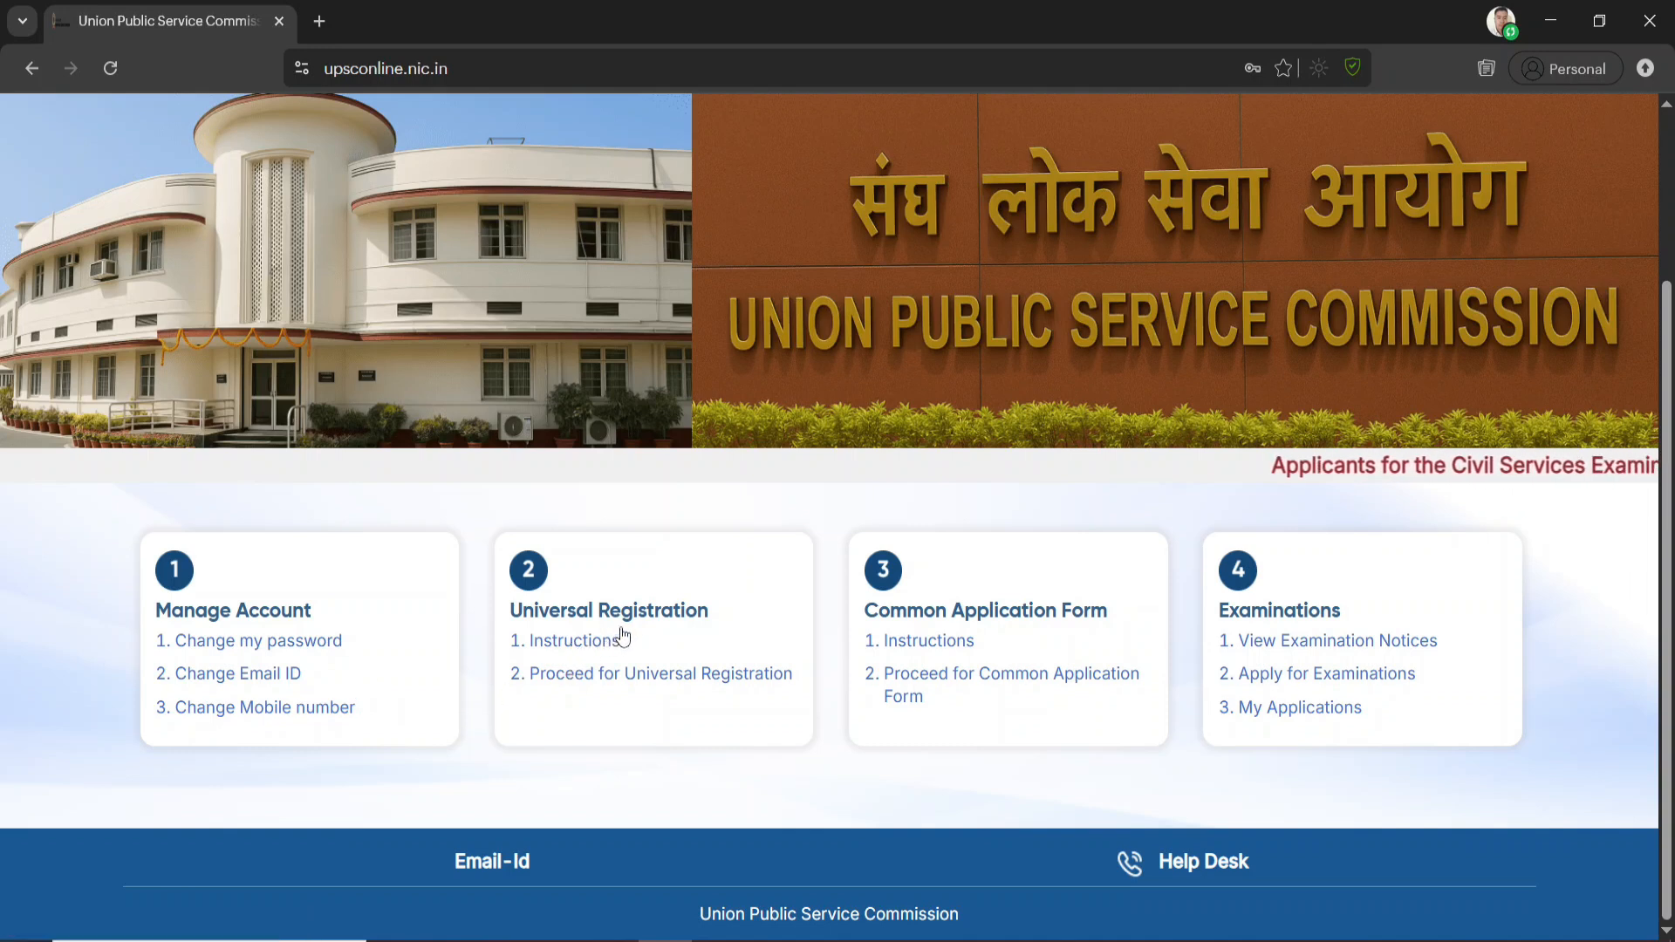
{"action": "scroll", "coordinate": [703, 789], "scroll_direction": "up", "scroll_amount": 1}
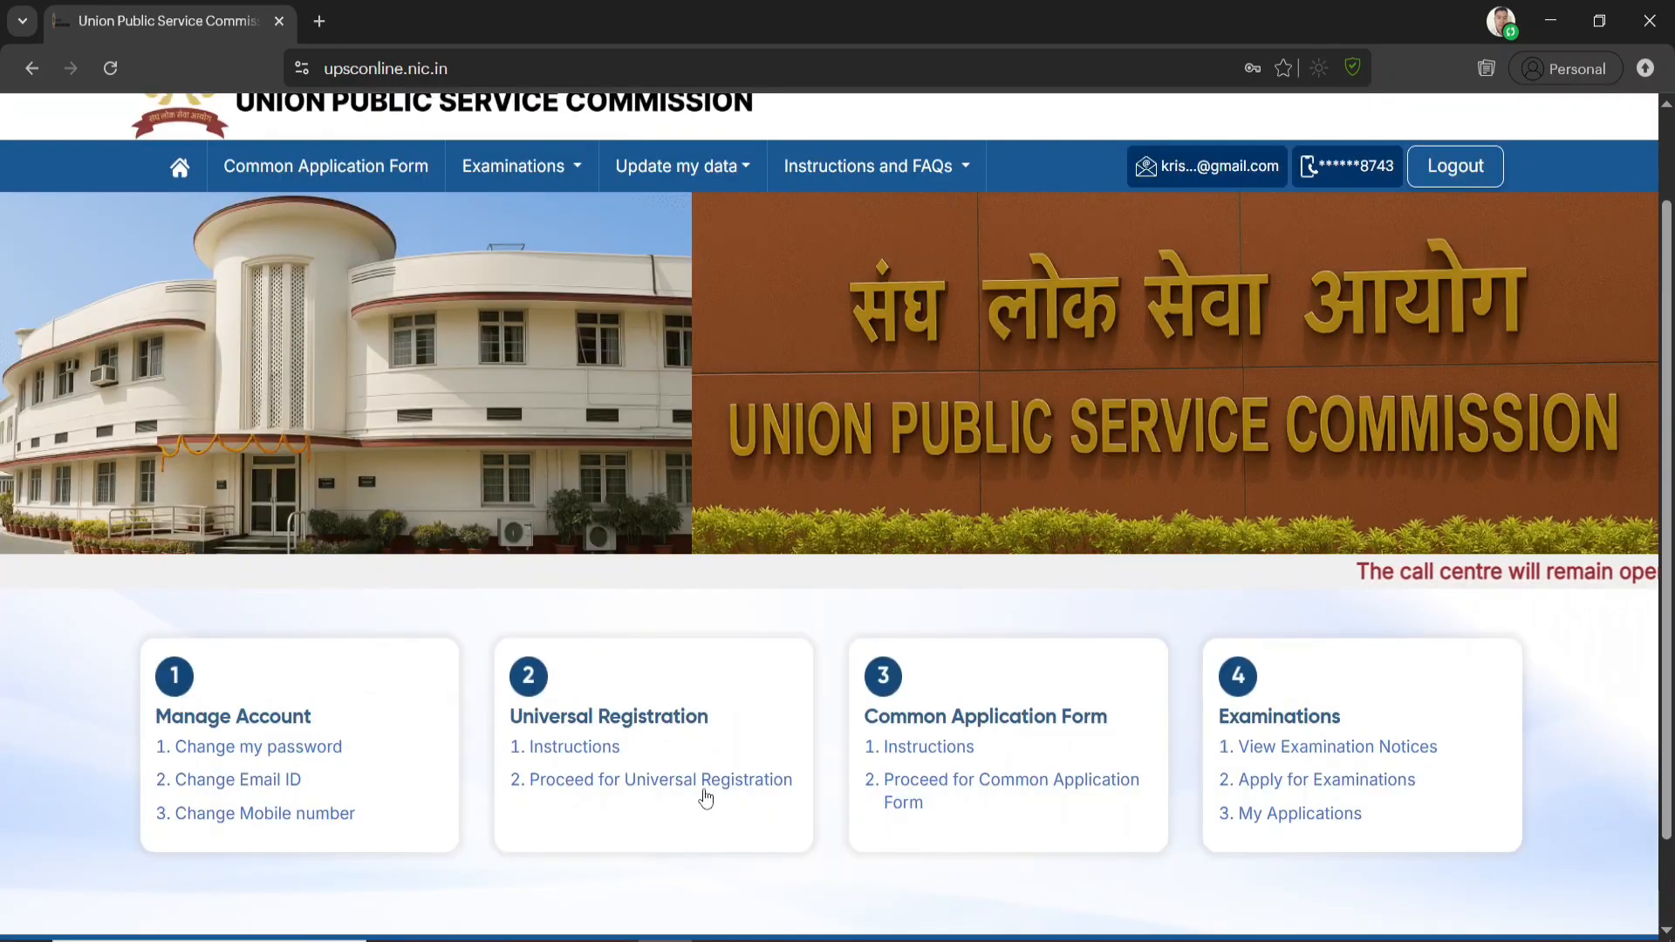
{"action": "left_click", "coordinate": [713, 790]}
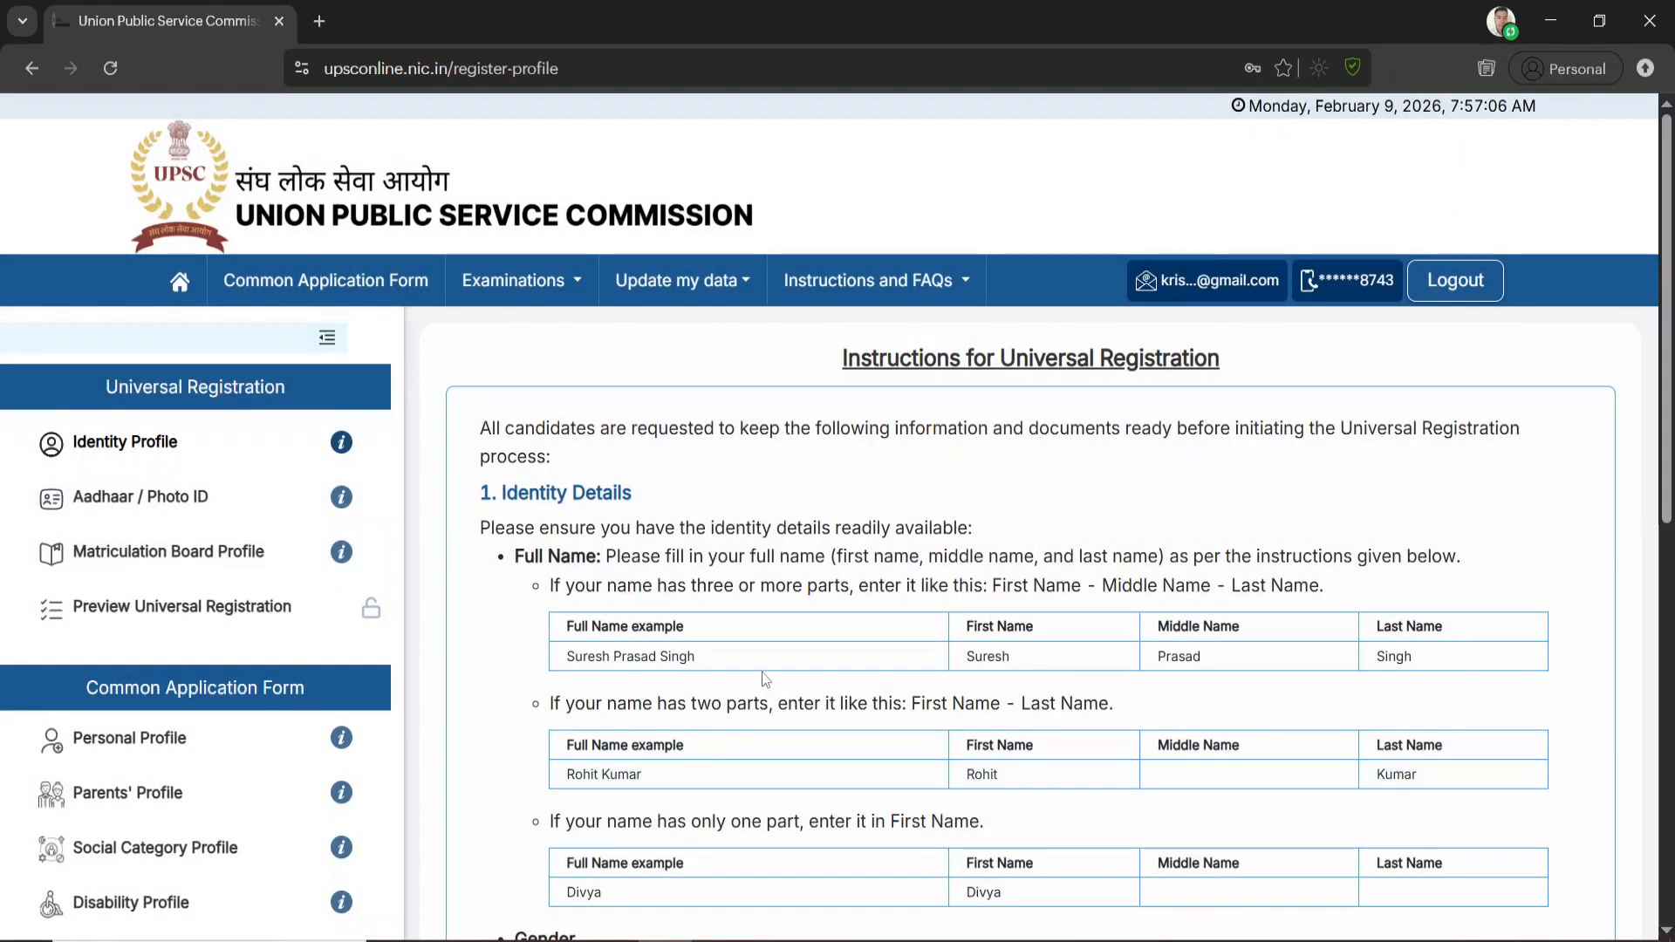
Read the Universal Registration instructions, including the red note on locked details, and proceed to the Identity Profile form
{"action": "scroll", "coordinate": [763, 672], "scroll_direction": "down", "scroll_amount": 8}
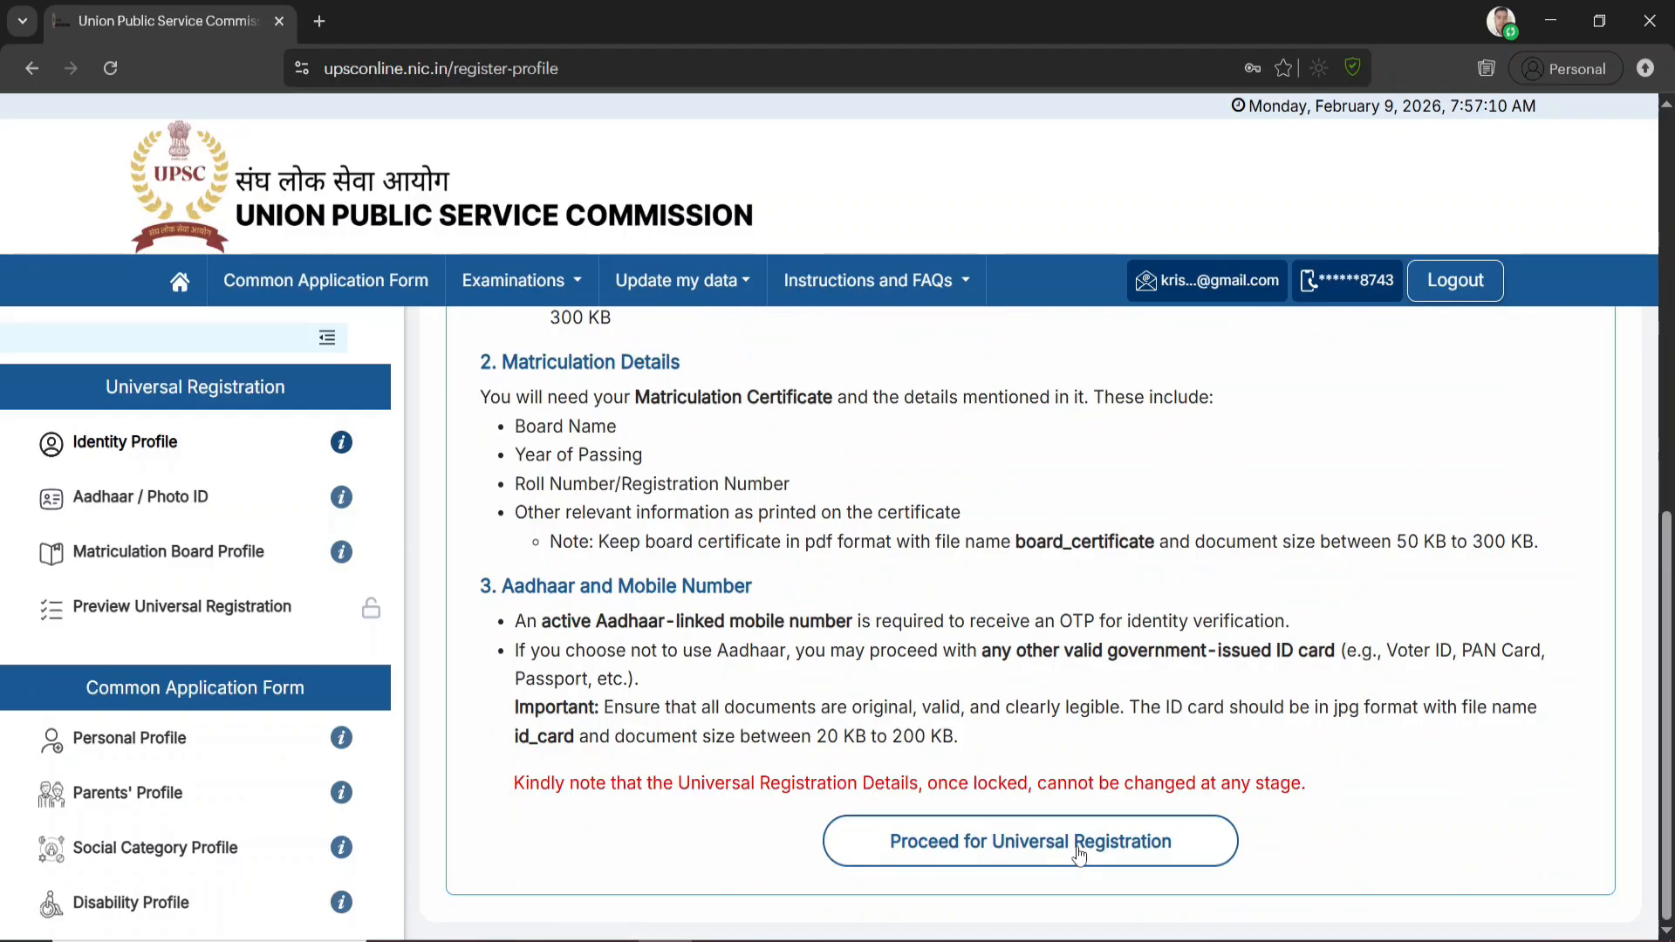
{"action": "left_click_drag", "start_coordinate": [523, 783], "coordinate": [1274, 784]}
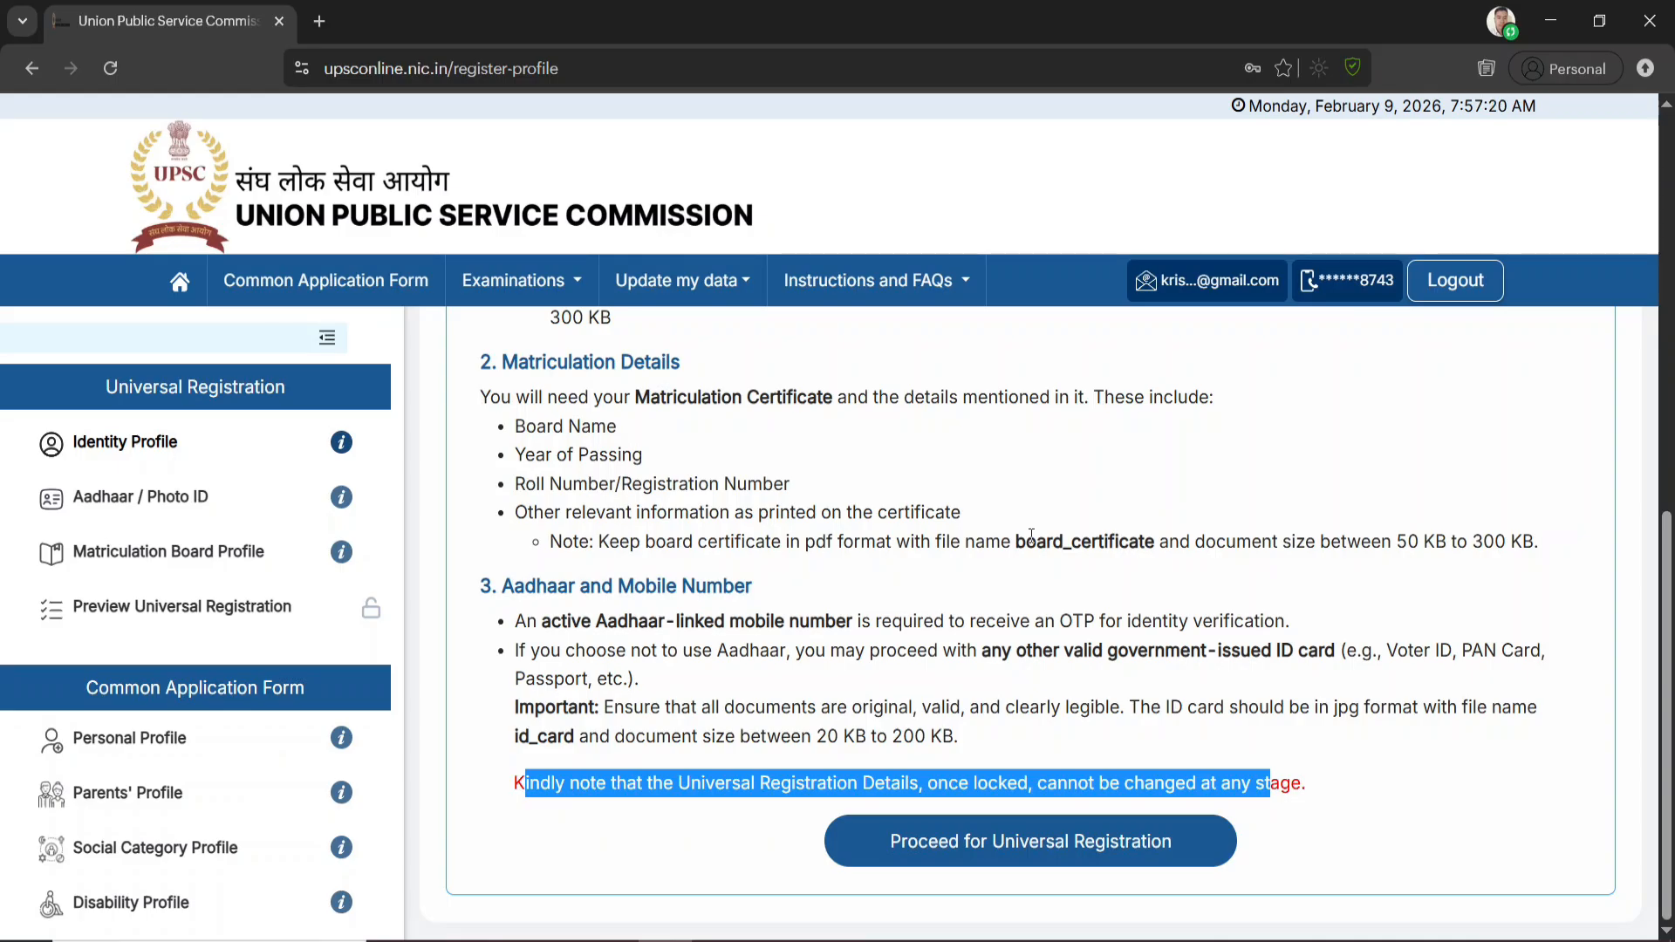
{"action": "left_click", "coordinate": [1050, 694]}
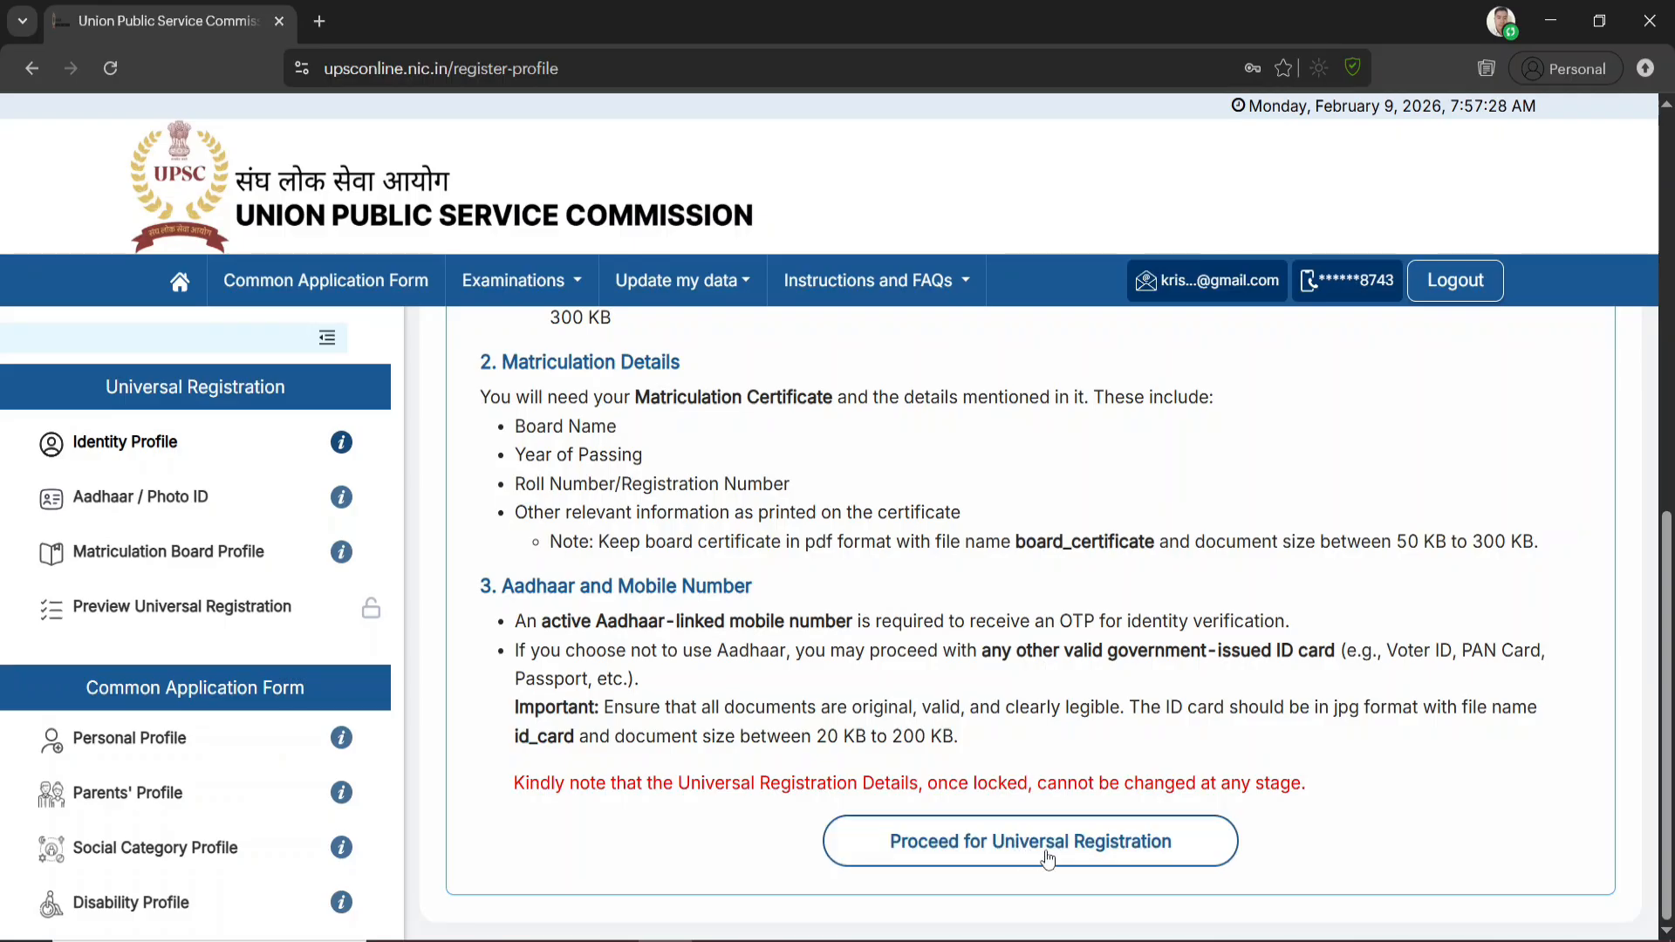
{"action": "left_click", "coordinate": [1095, 853]}
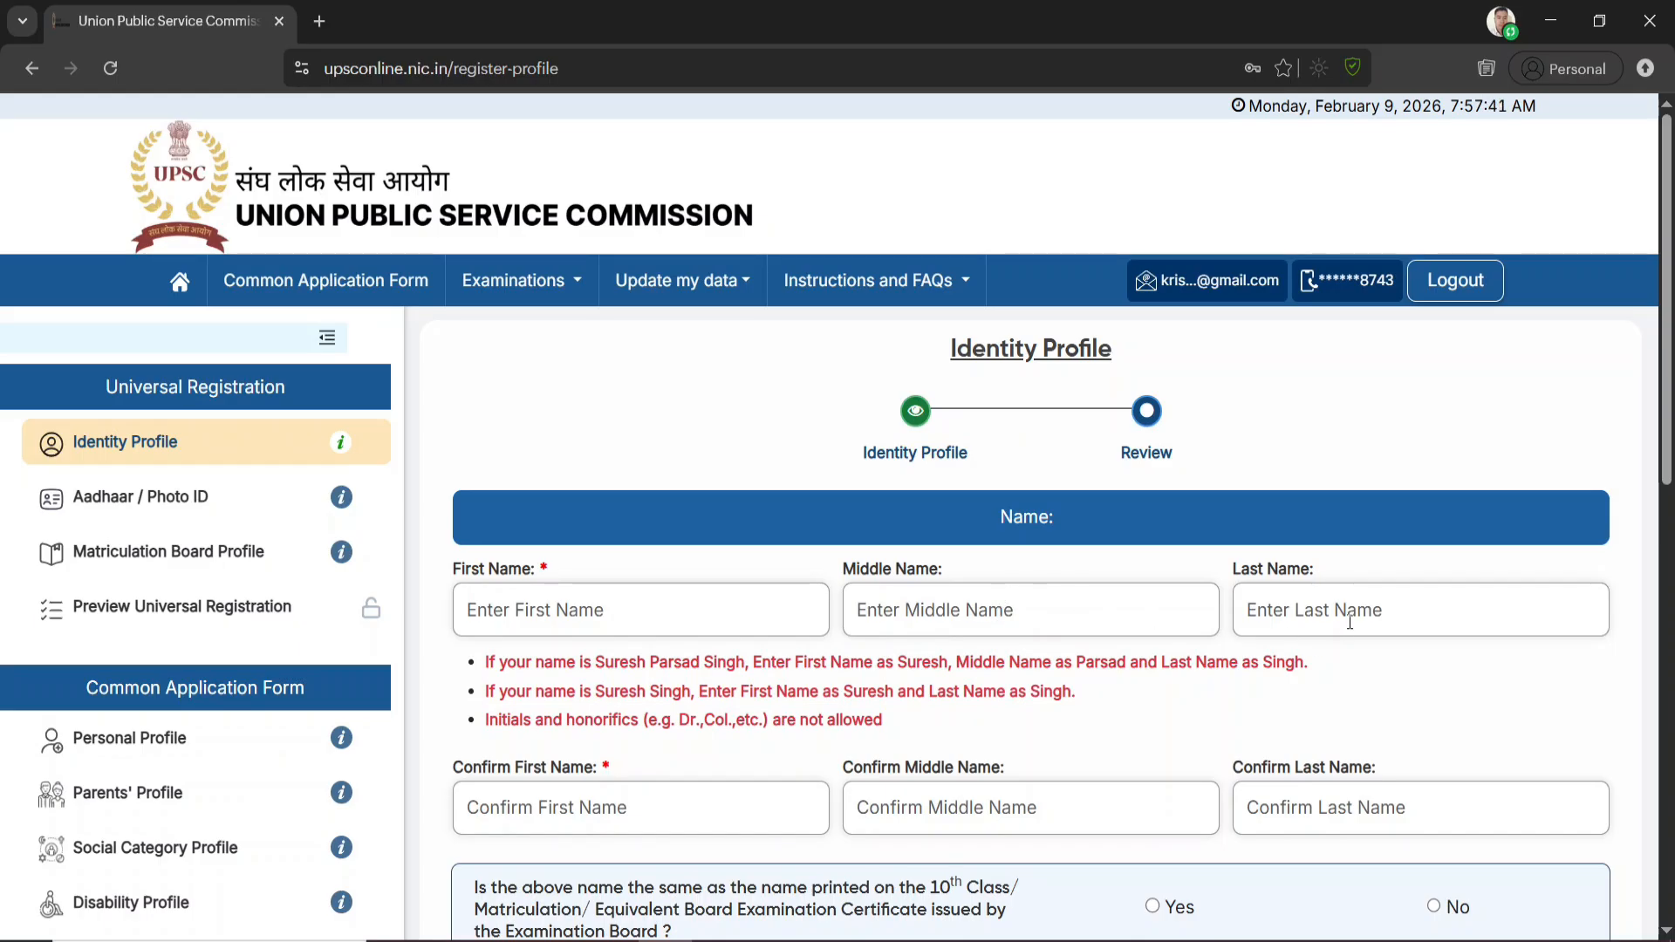
Look through the name sections of the Identity Profile form, and set both Gender and Confirm Gender to Male
{"action": "scroll", "coordinate": [1064, 668], "scroll_direction": "down", "scroll_amount": 1}
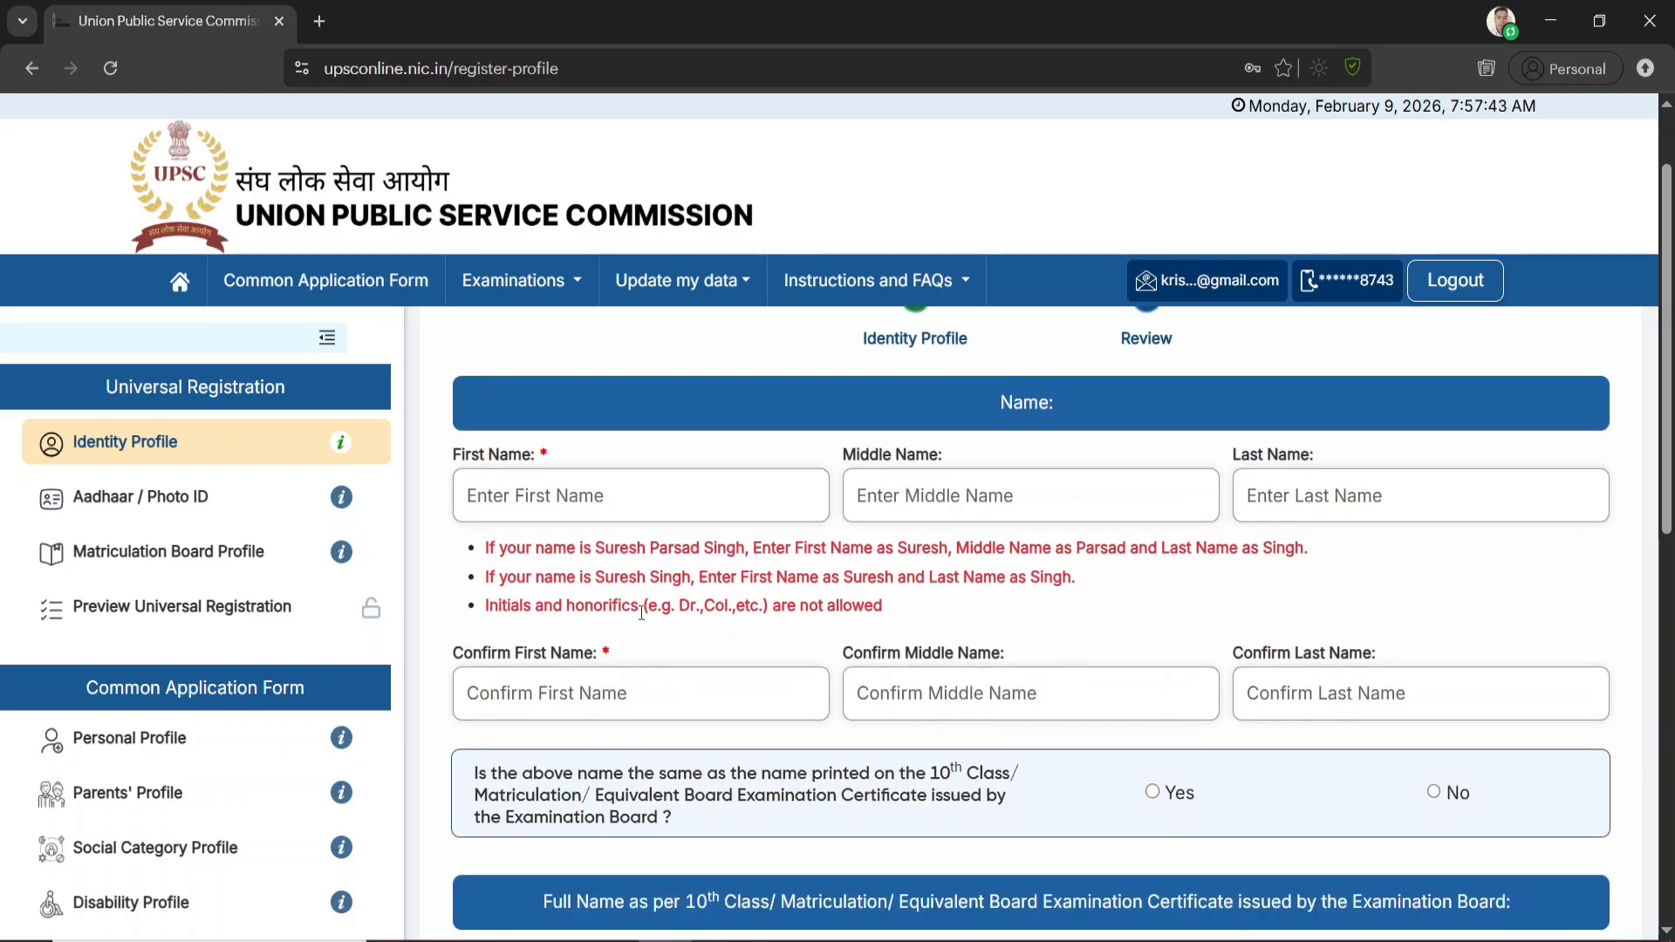
{"action": "left_click", "coordinate": [522, 700]}
{"action": "scroll", "coordinate": [1156, 795], "scroll_direction": "down", "scroll_amount": 4}
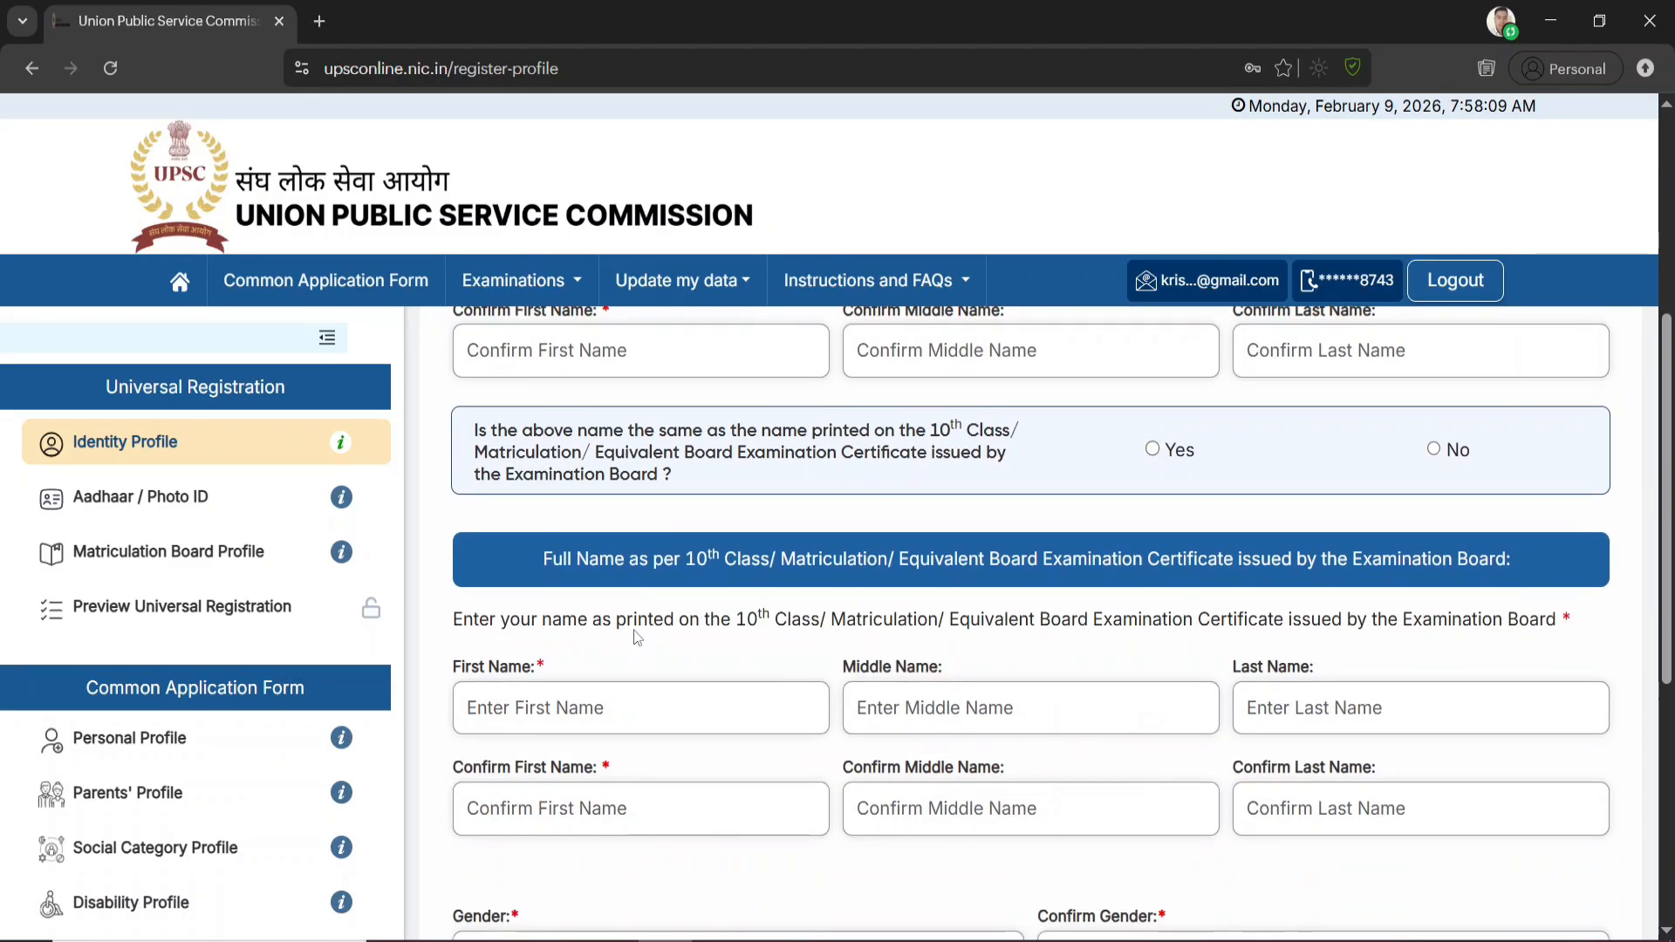
{"action": "scroll", "coordinate": [733, 488], "scroll_direction": "down", "scroll_amount": 1}
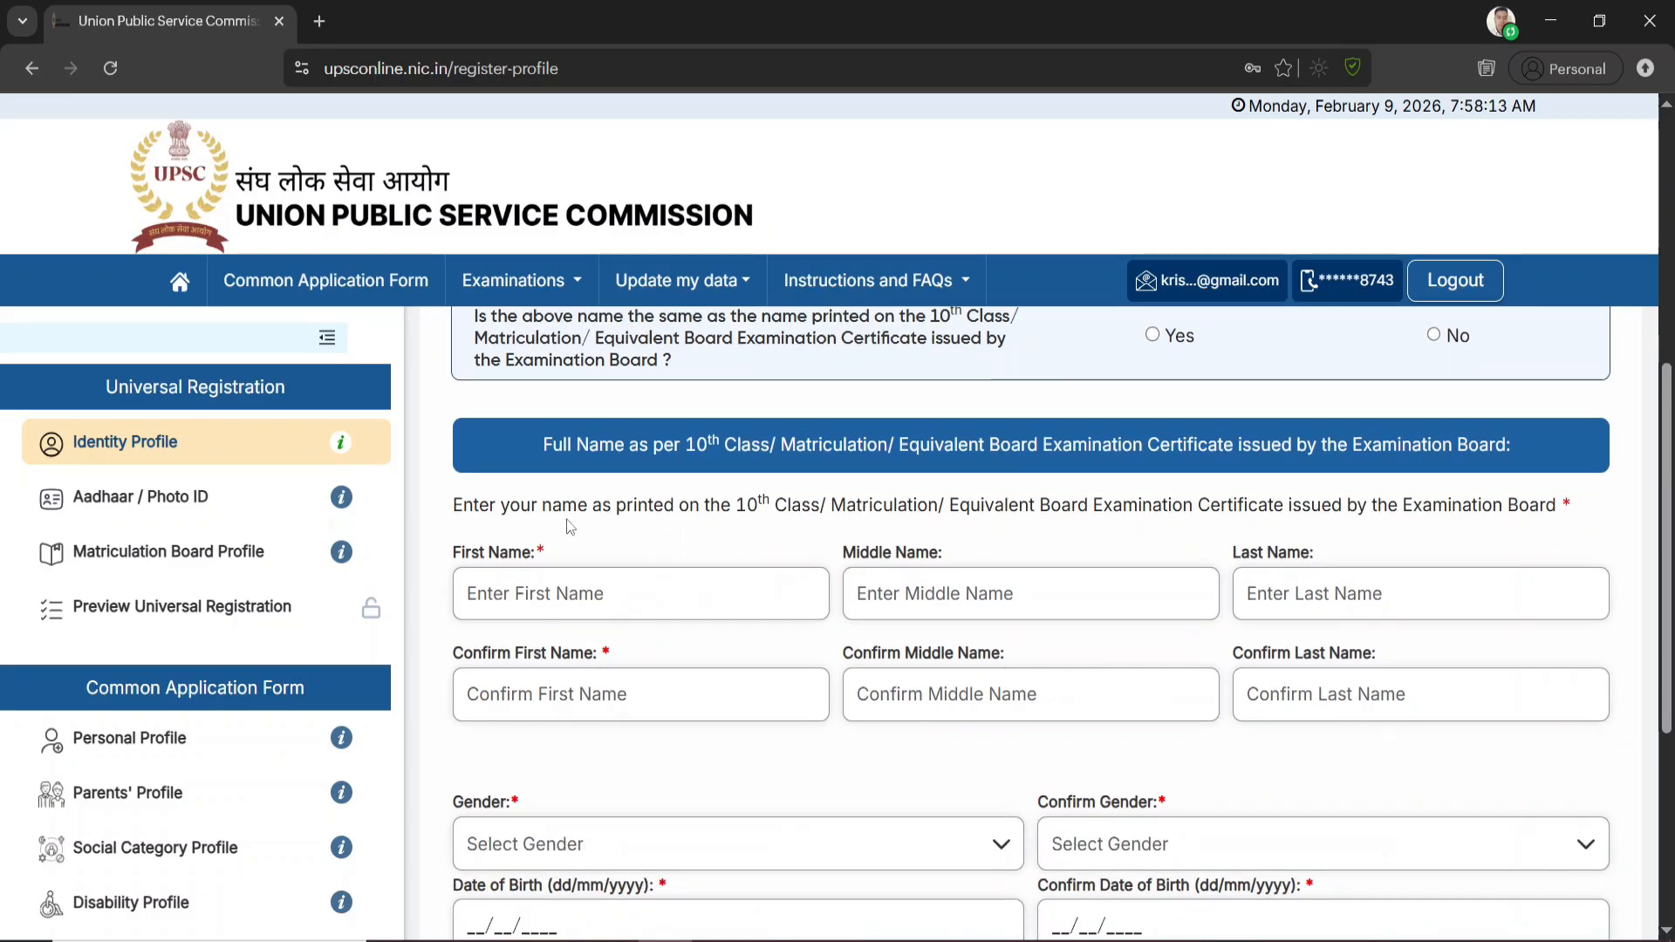
{"action": "scroll", "coordinate": [720, 438], "scroll_direction": "down", "scroll_amount": 4}
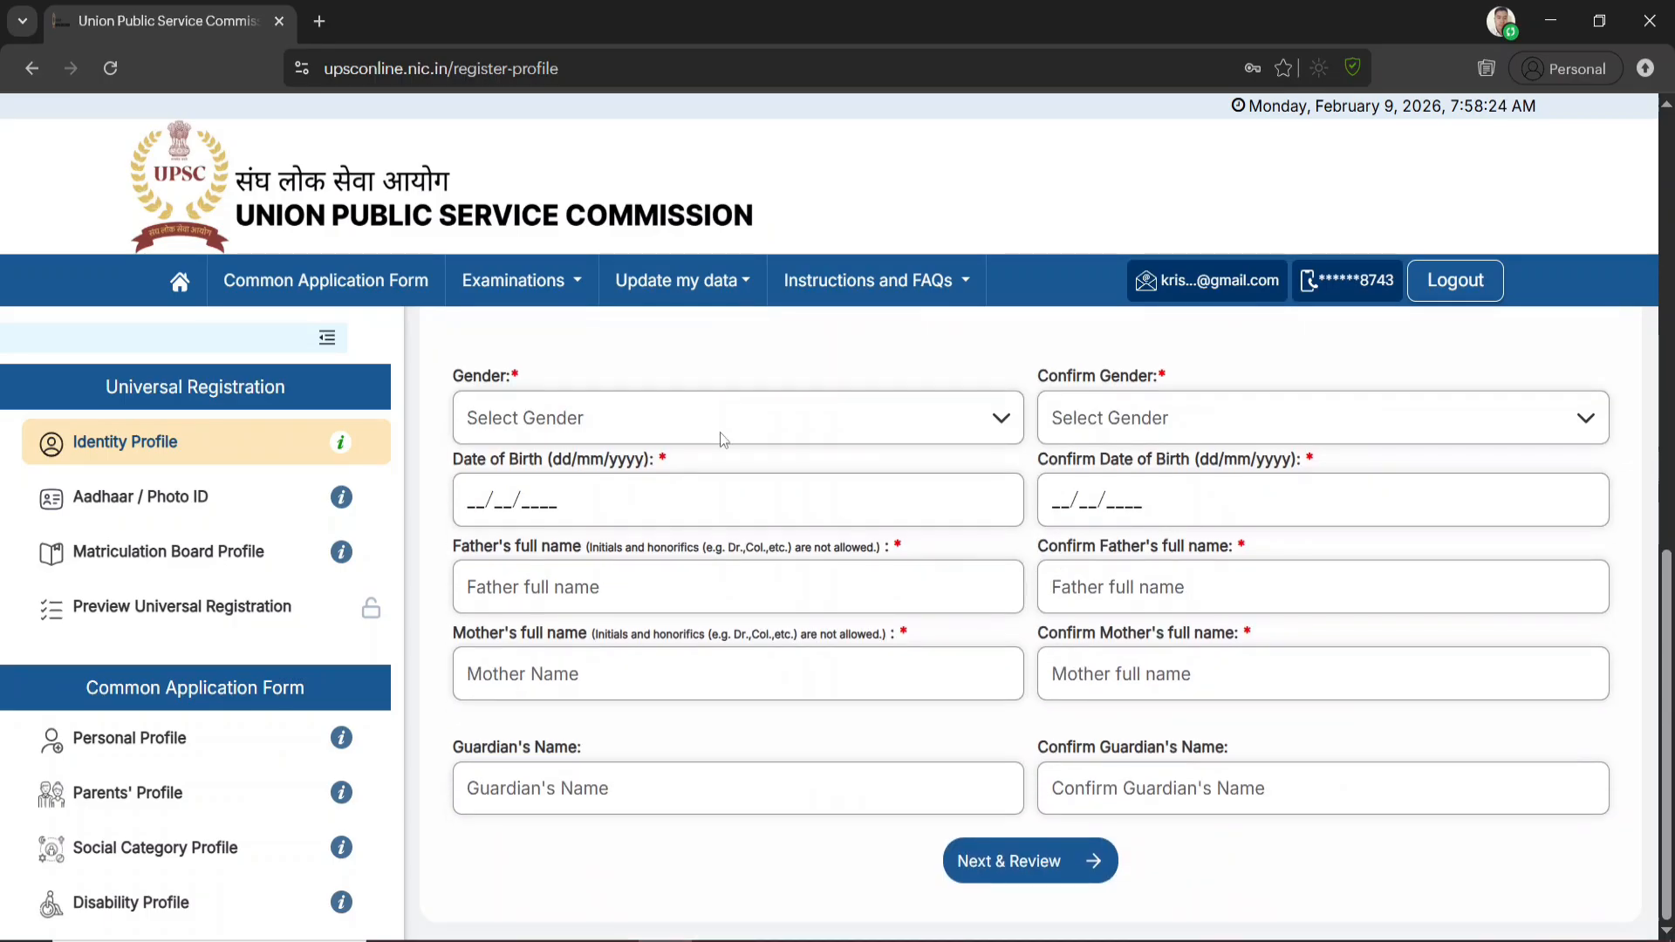
{"action": "left_click", "coordinate": [641, 426]}
{"action": "left_click", "coordinate": [574, 453]}
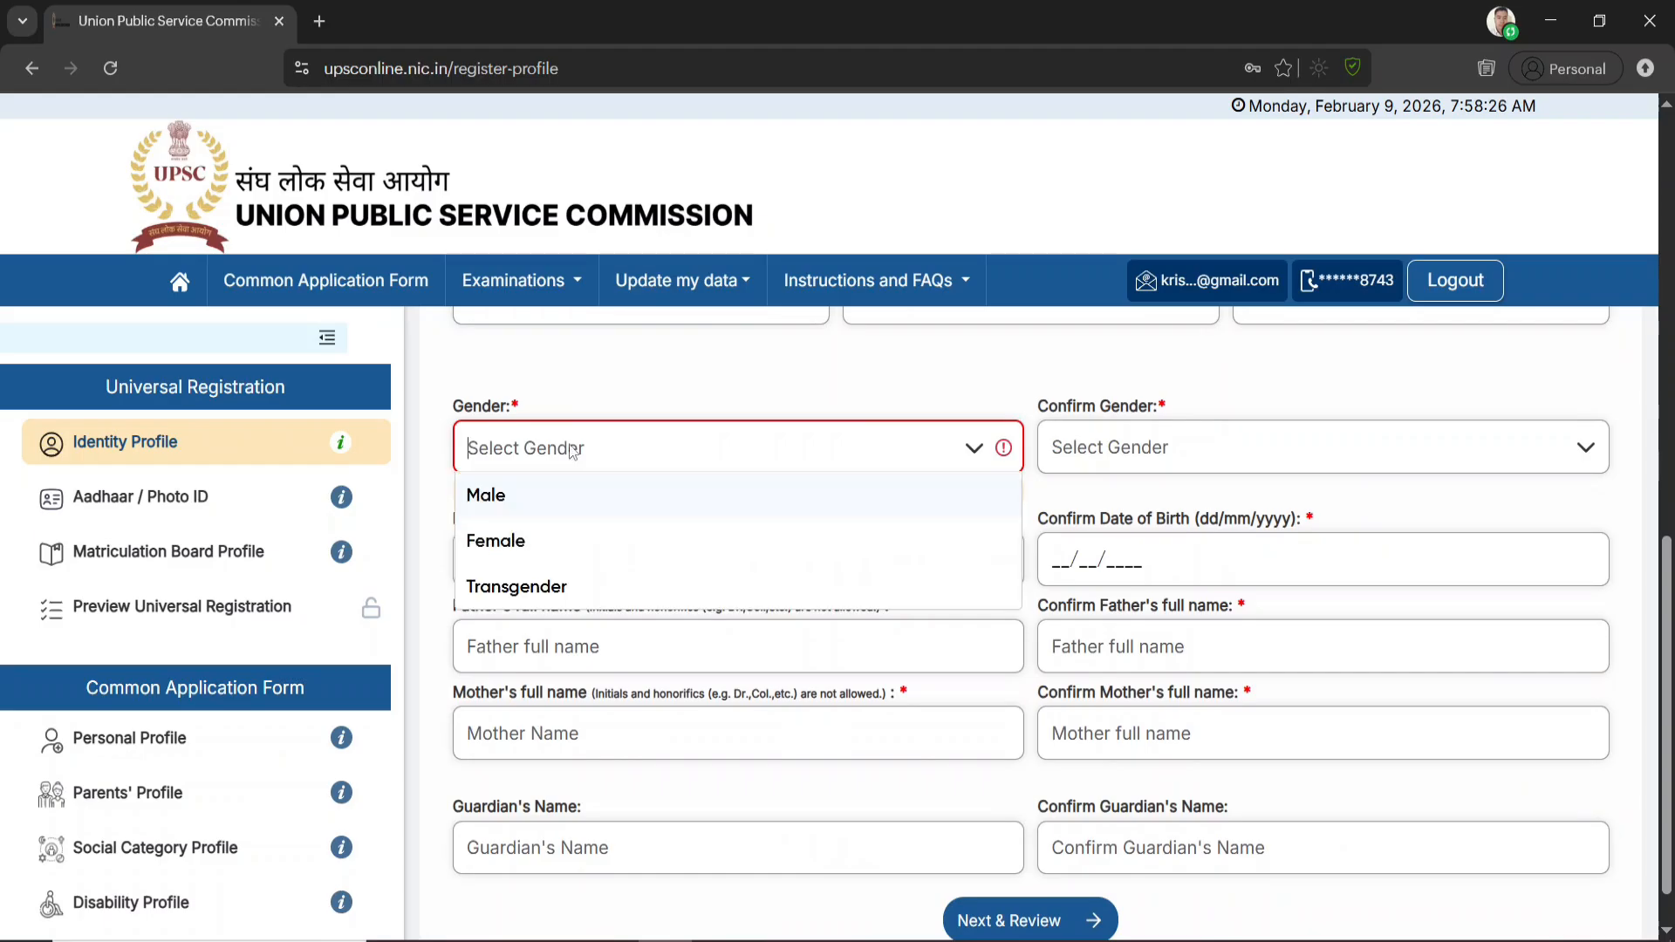
{"action": "left_click", "coordinate": [532, 513]}
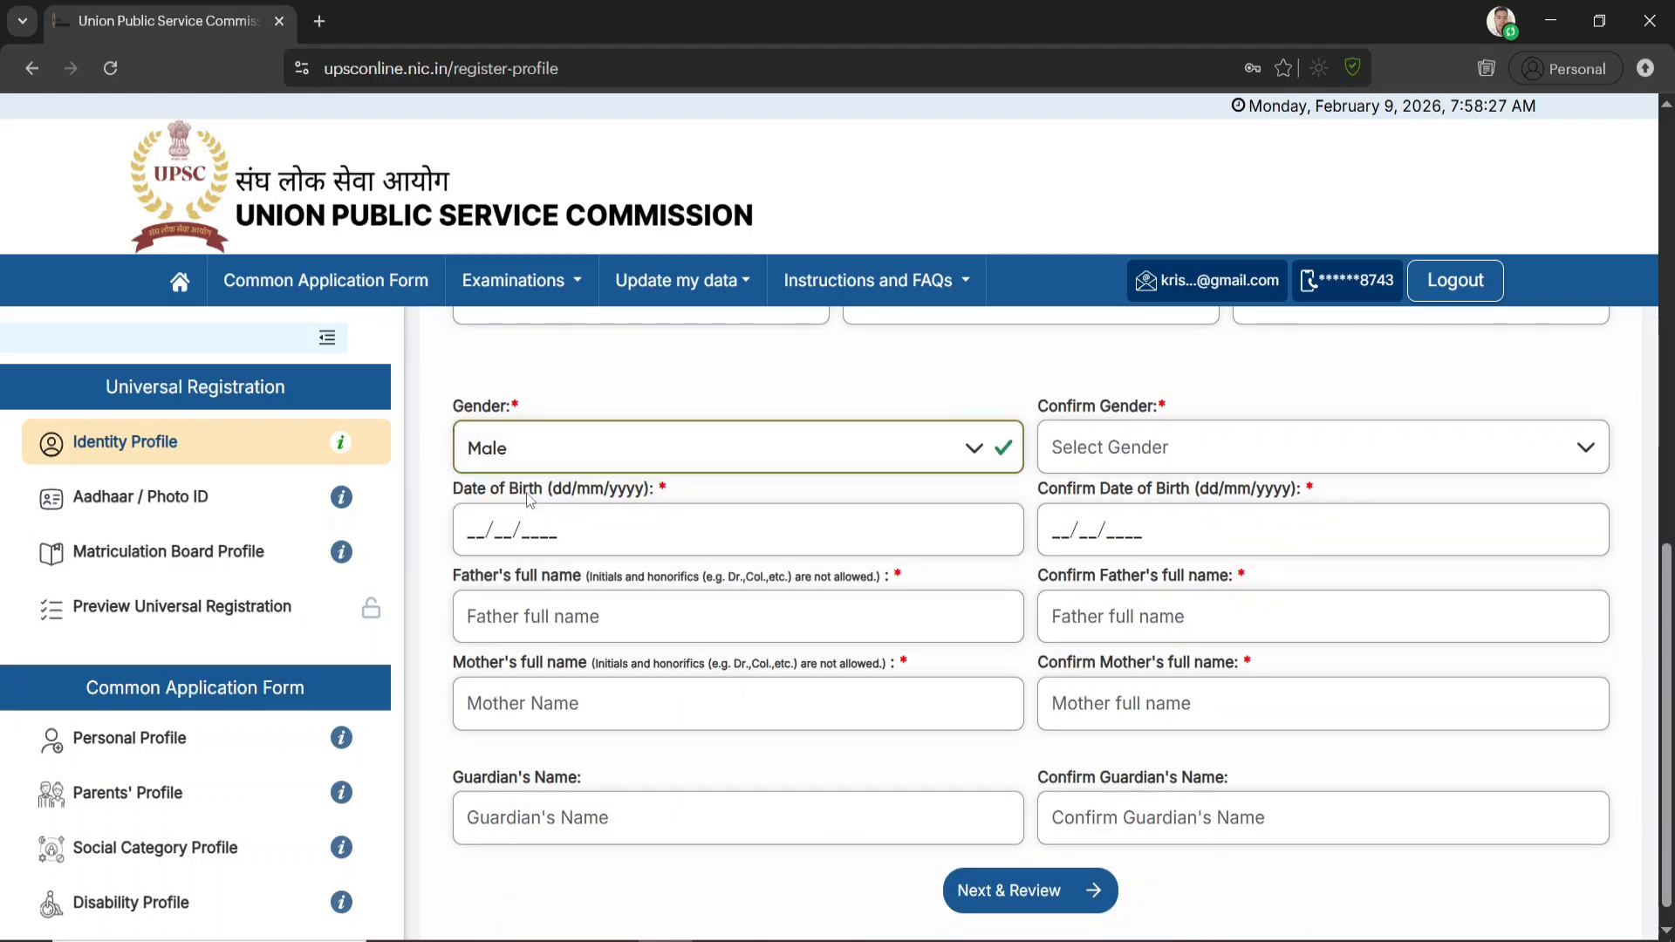
{"action": "left_click", "coordinate": [1148, 451]}
{"action": "left_click", "coordinate": [1092, 504]}
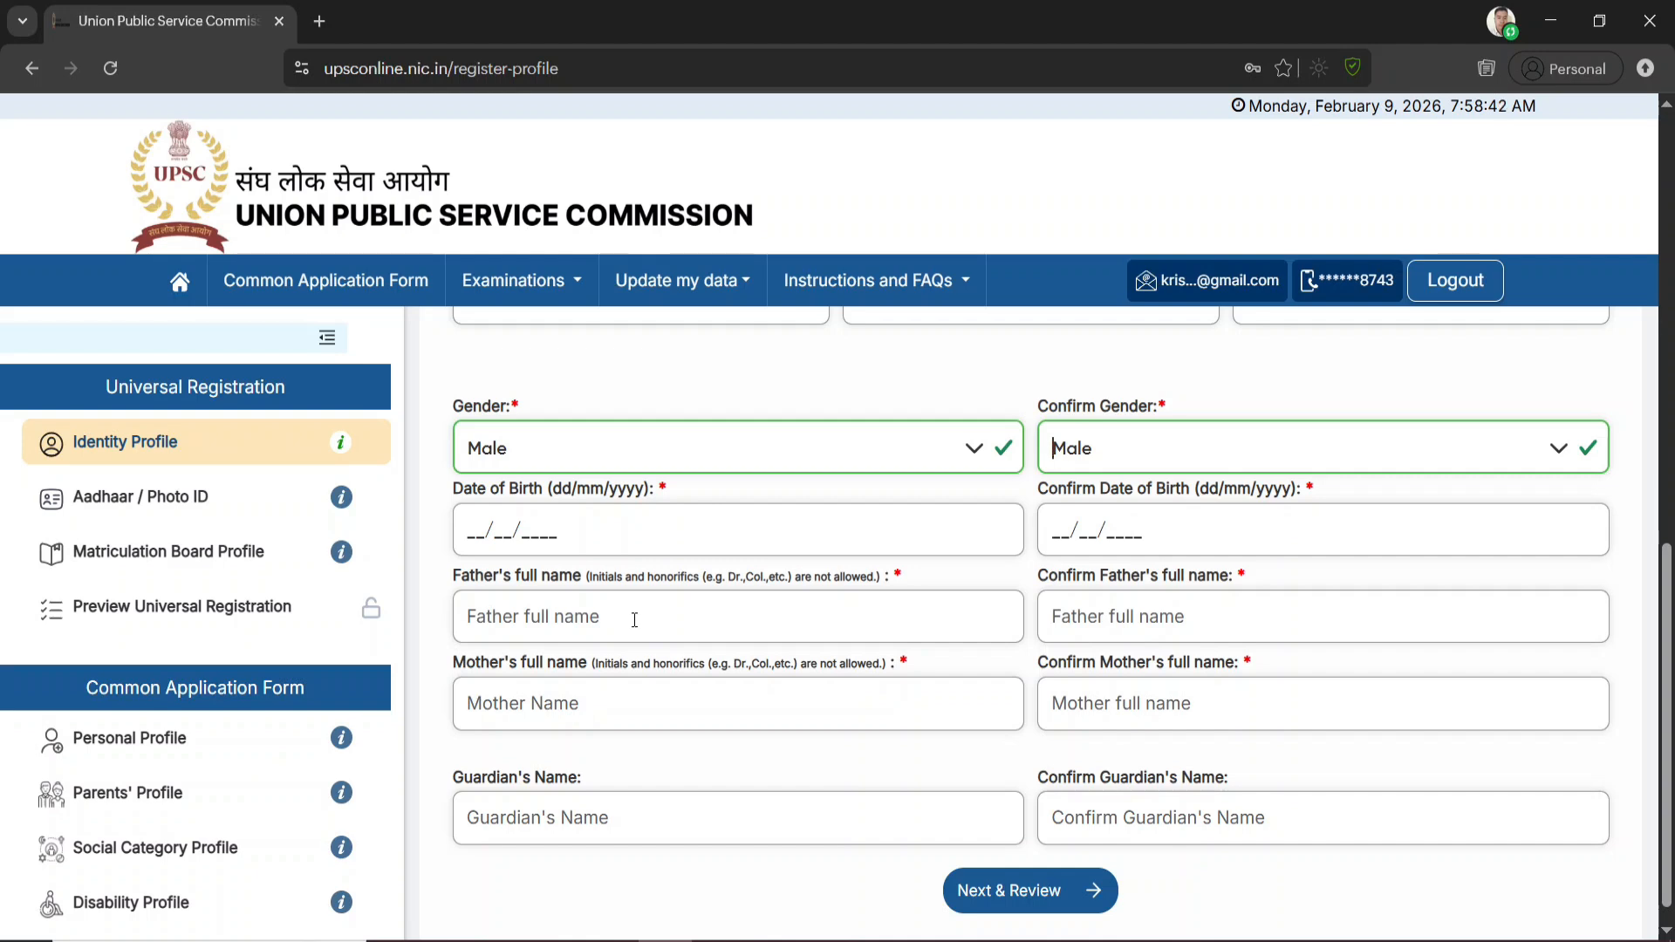
Complete the remaining Identity Profile details, review them, and submit the profile with confirmation
{"action": "left_click", "coordinate": [1120, 608]}
{"action": "scroll", "coordinate": [960, 719], "scroll_direction": "down", "scroll_amount": 1}
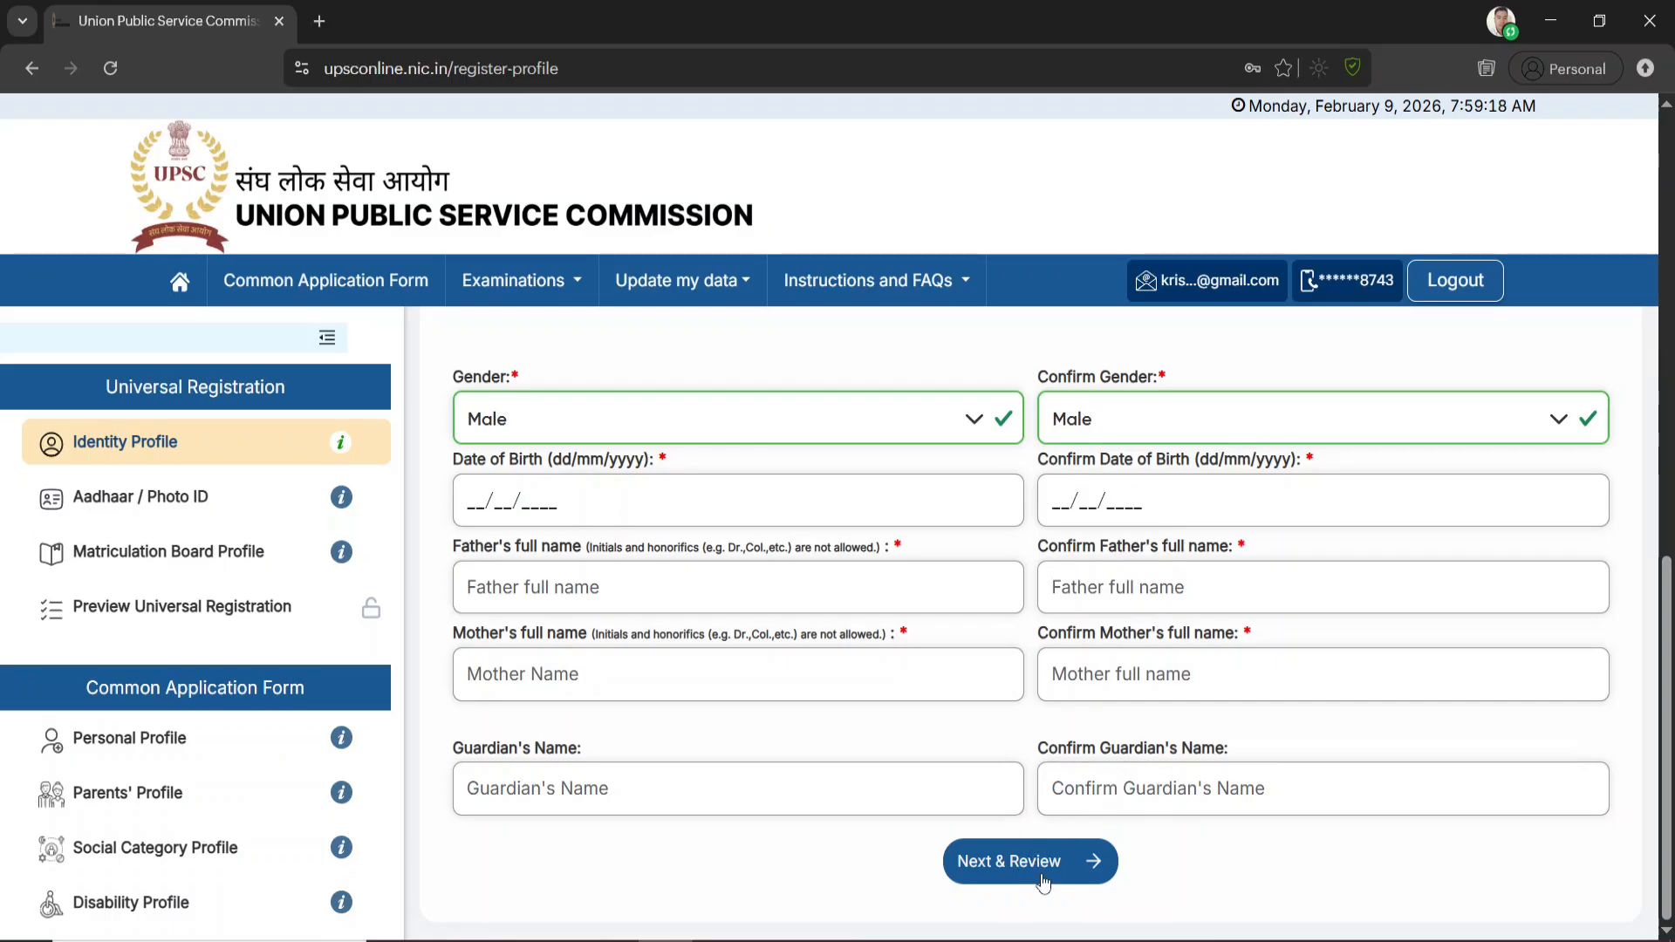
{"action": "left_click", "coordinate": [1019, 864]}
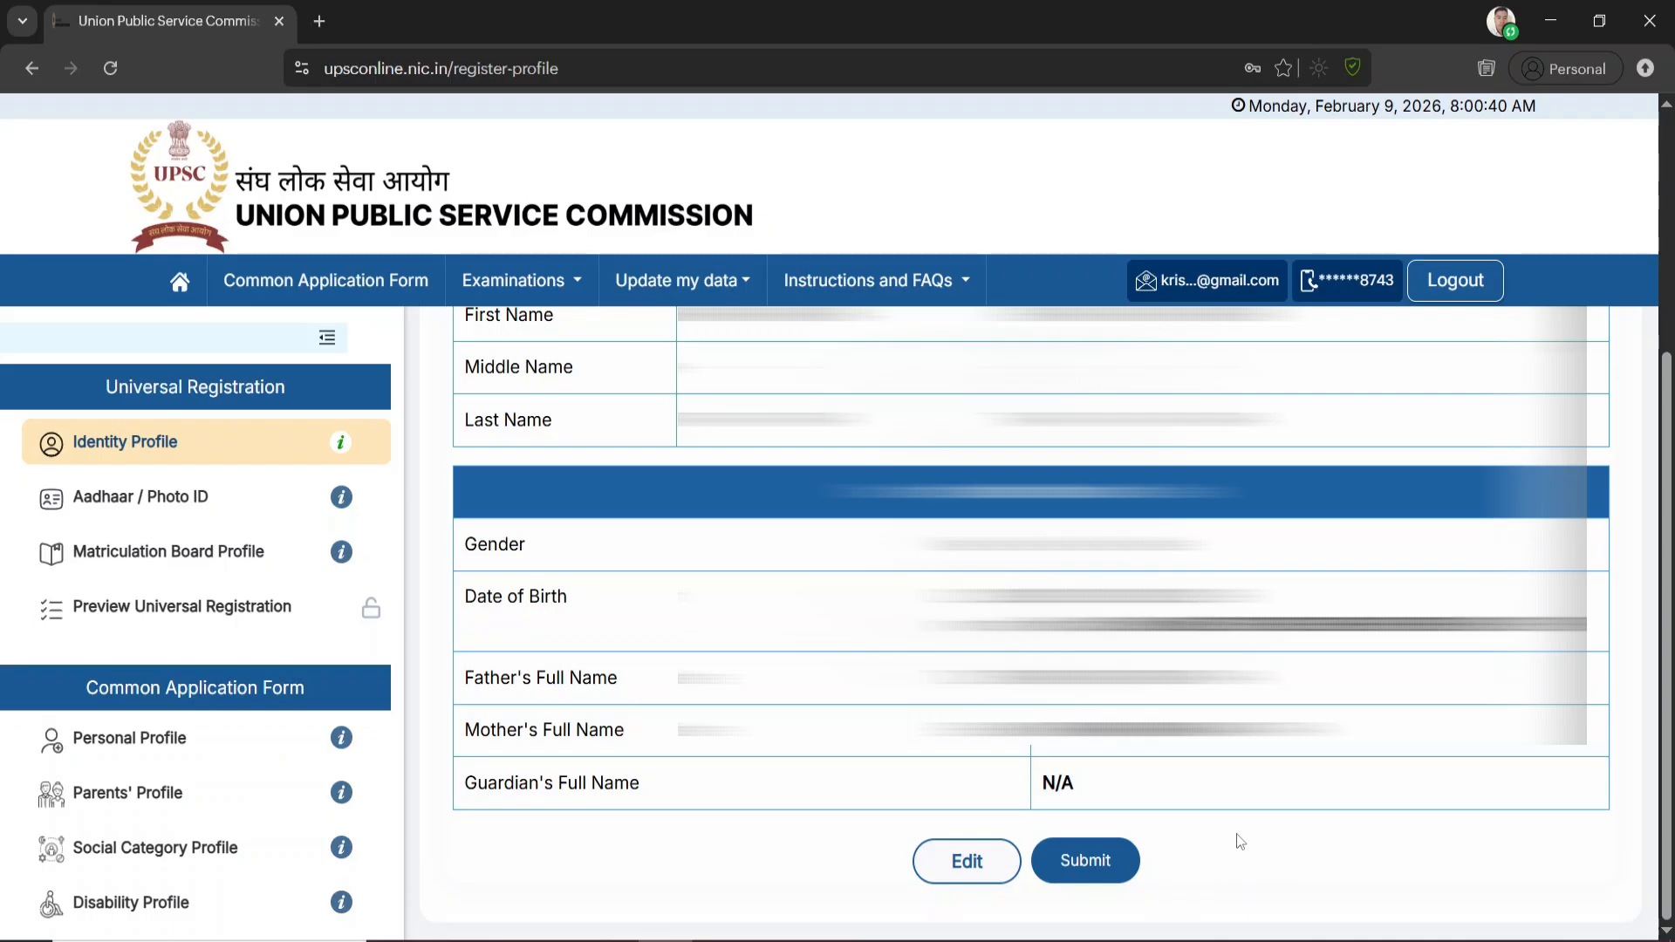
{"action": "left_click", "coordinate": [1086, 861]}
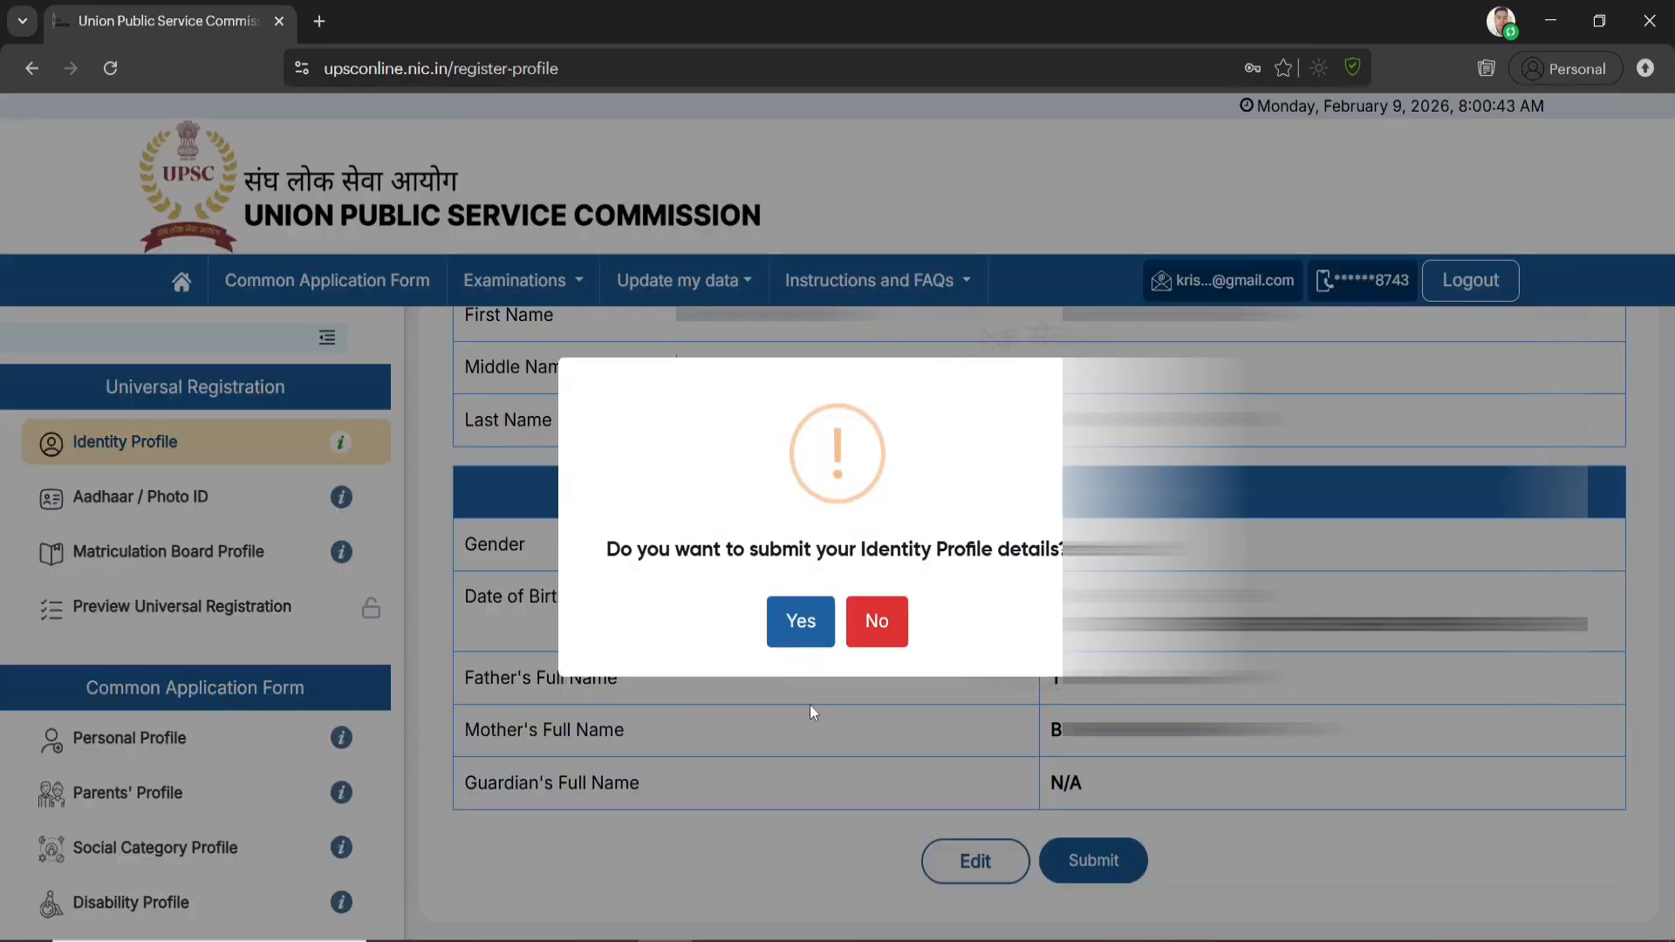
{"action": "left_click", "coordinate": [800, 630]}
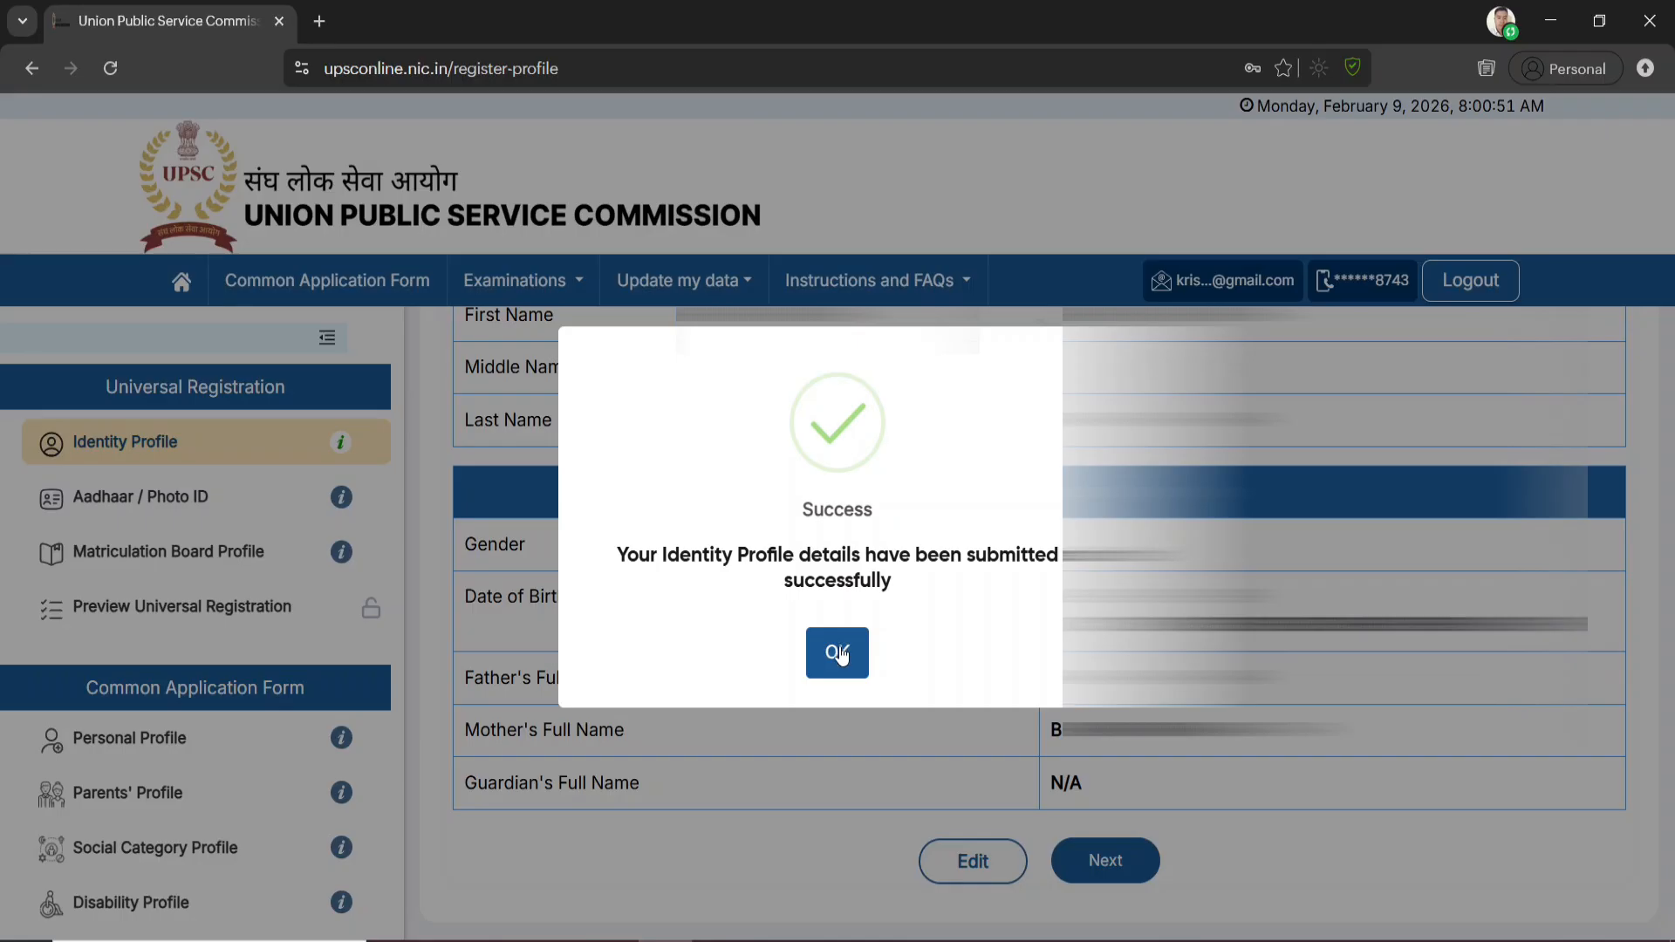
{"action": "left_click", "coordinate": [842, 655]}
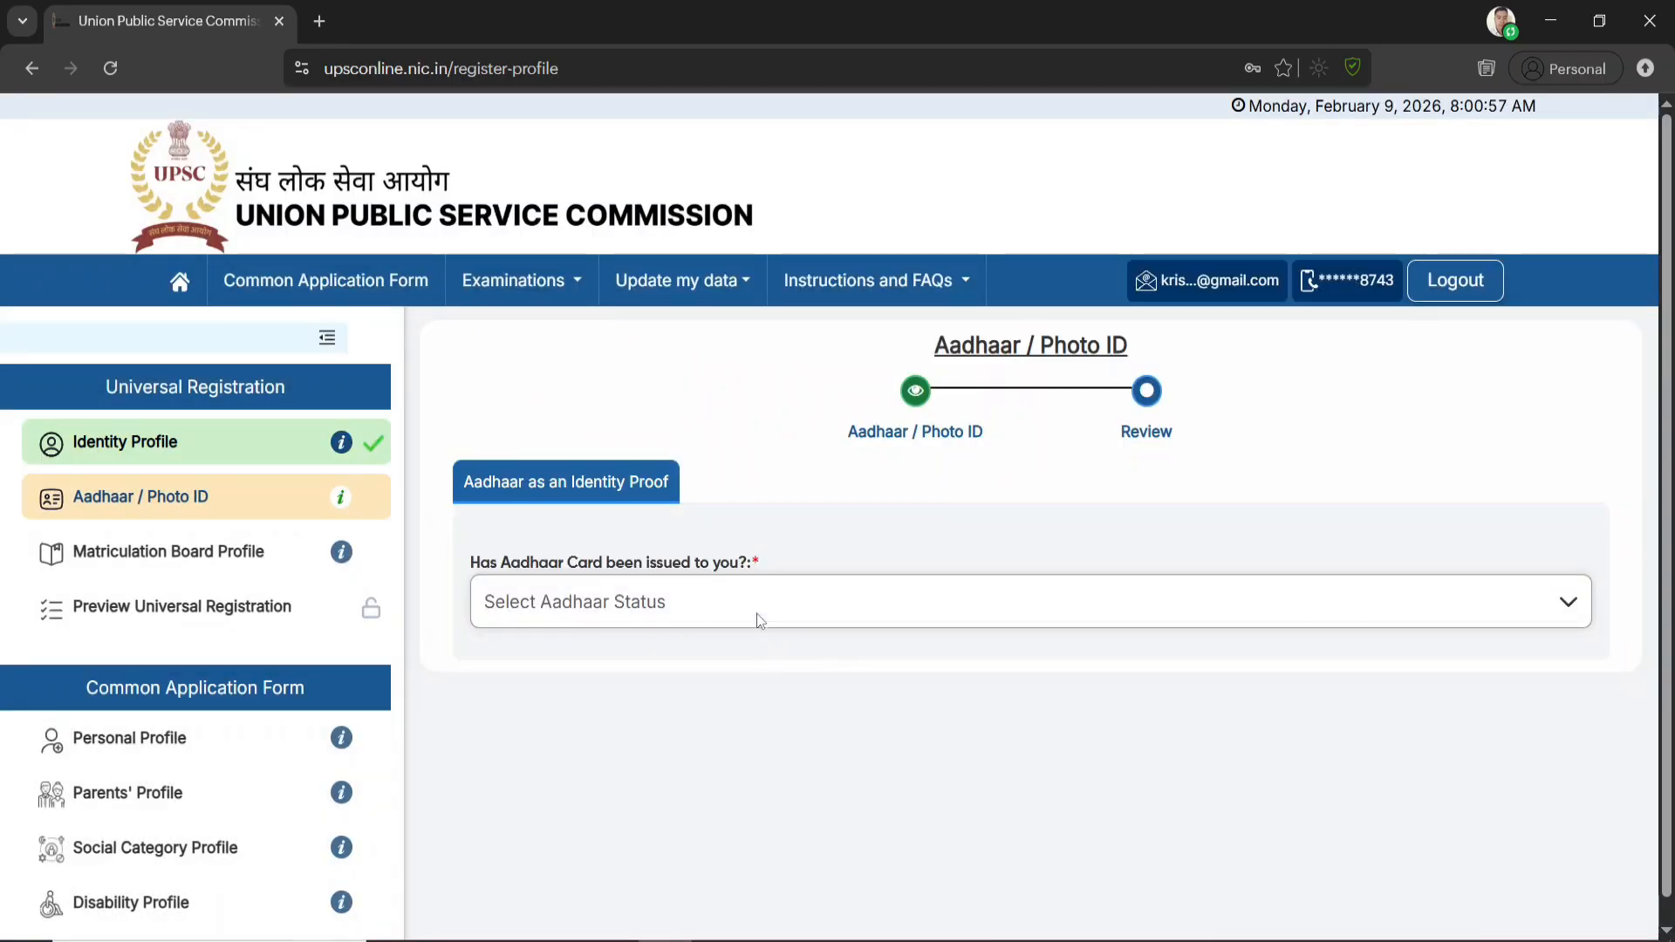
Set the Aadhaar status to "Yes, I have been issued Aadhaar card and consent to proceed for verification" and accept the consent declaration
{"action": "left_click", "coordinate": [622, 606]}
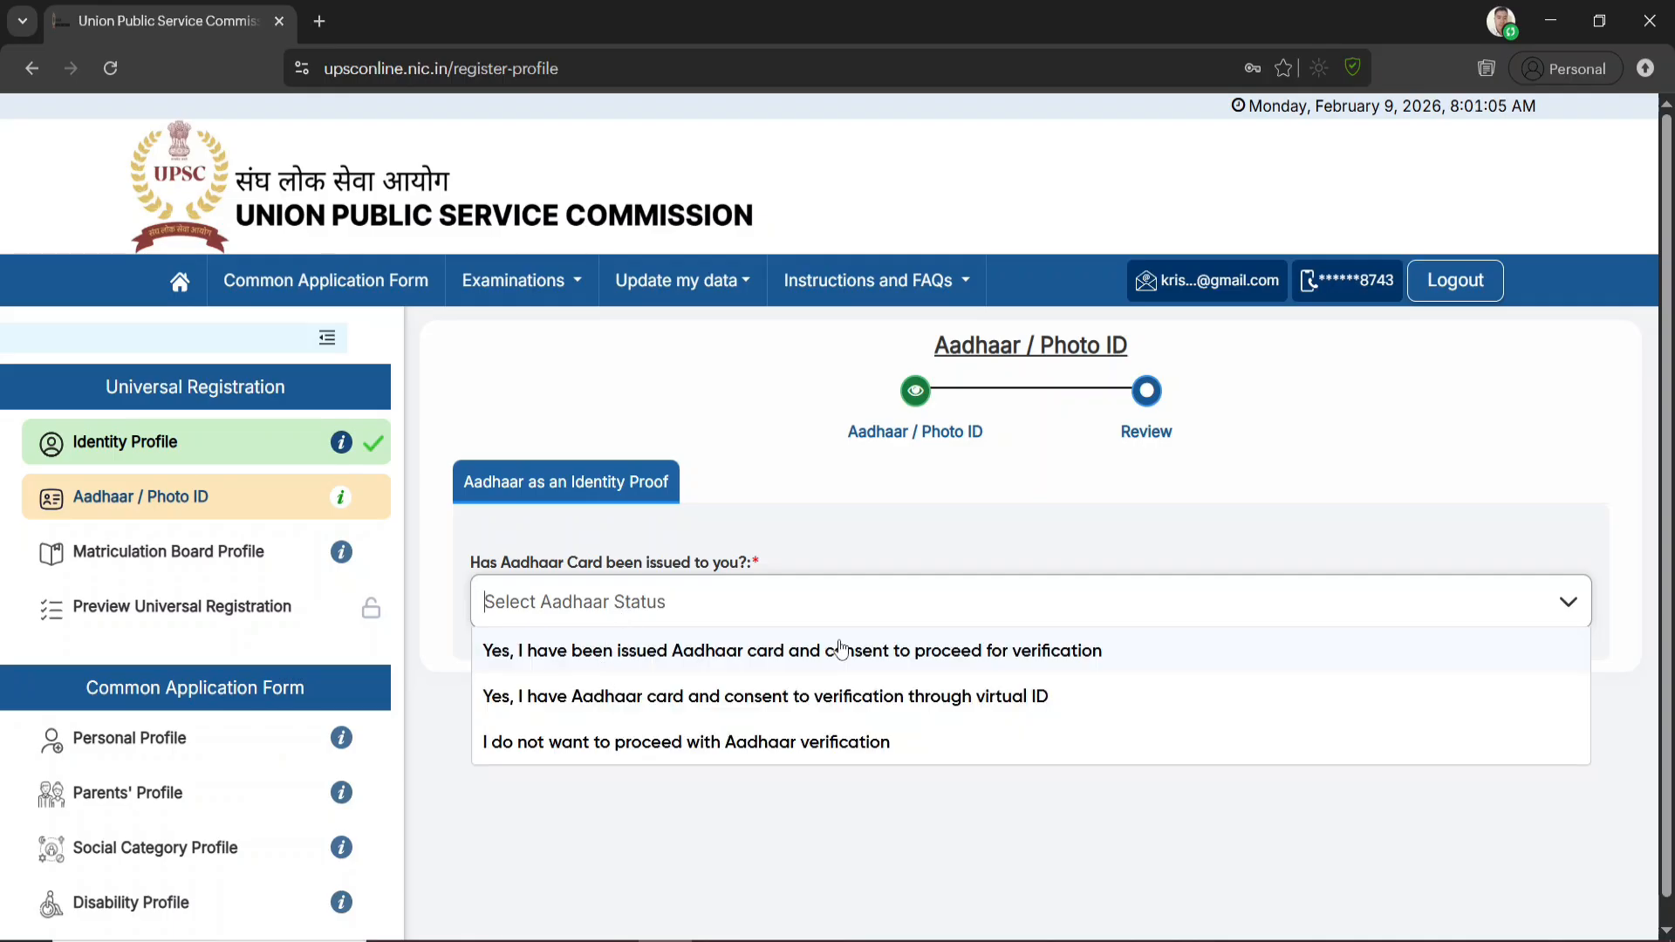
{"action": "left_click", "coordinate": [840, 650]}
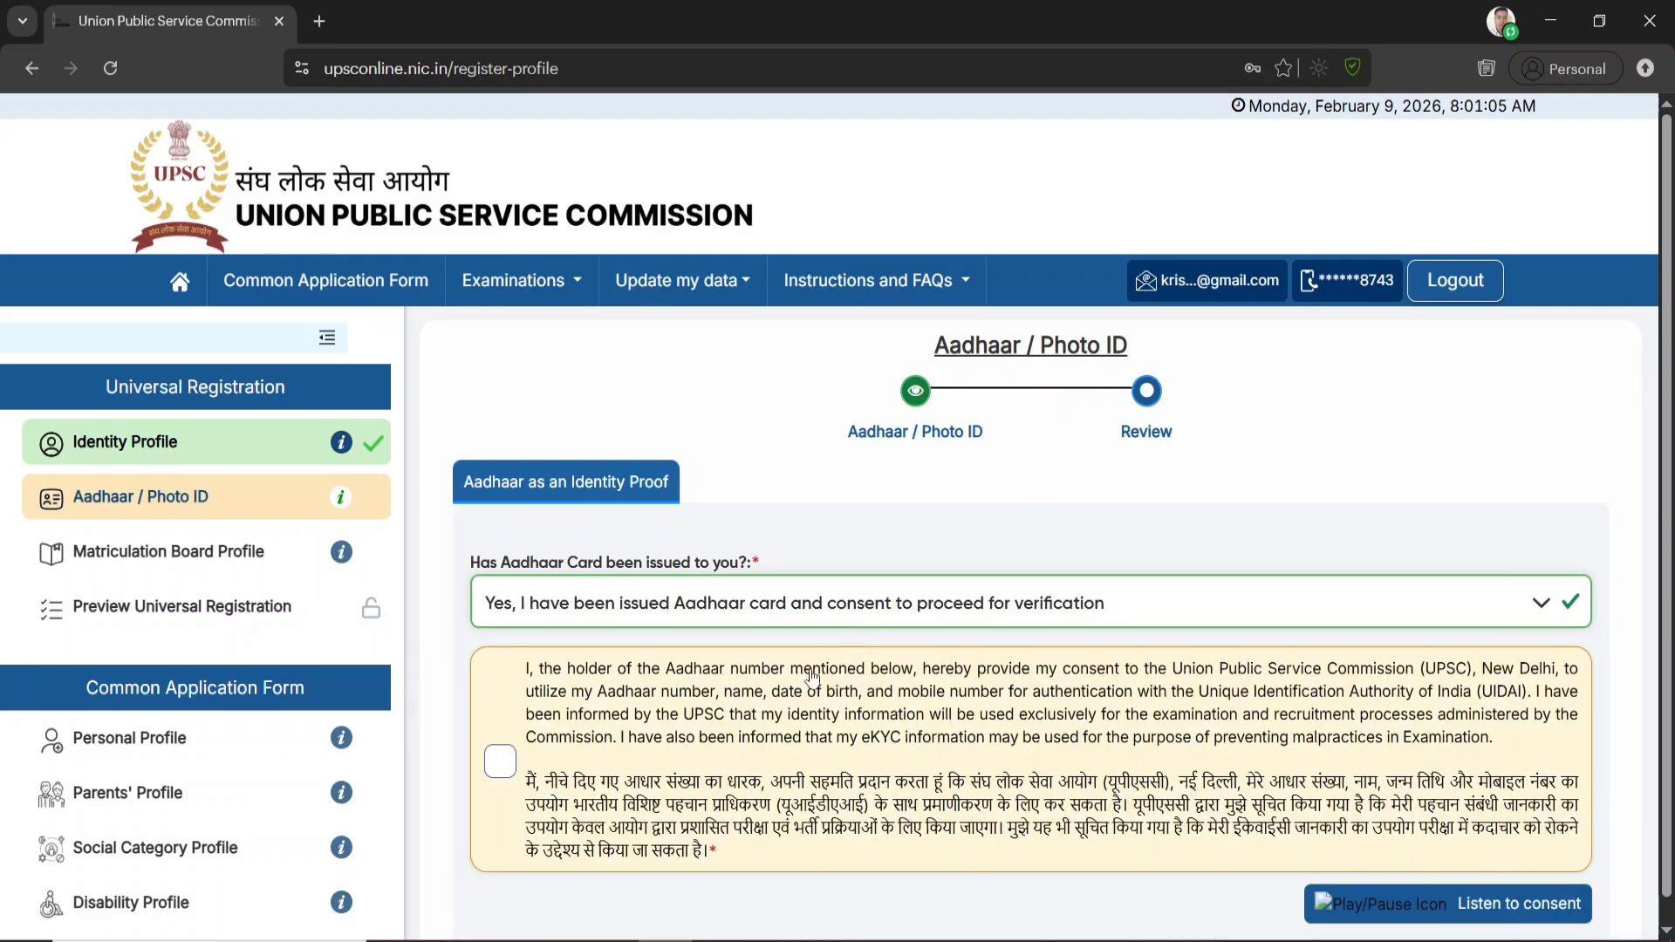
{"action": "left_click", "coordinate": [491, 762]}
Enter the Aadhaar number and the CAPTCHA in lowercase, and request the Aadhaar OTP for the linked mobile number
{"action": "scroll", "coordinate": [1322, 829], "scroll_direction": "down", "scroll_amount": 4}
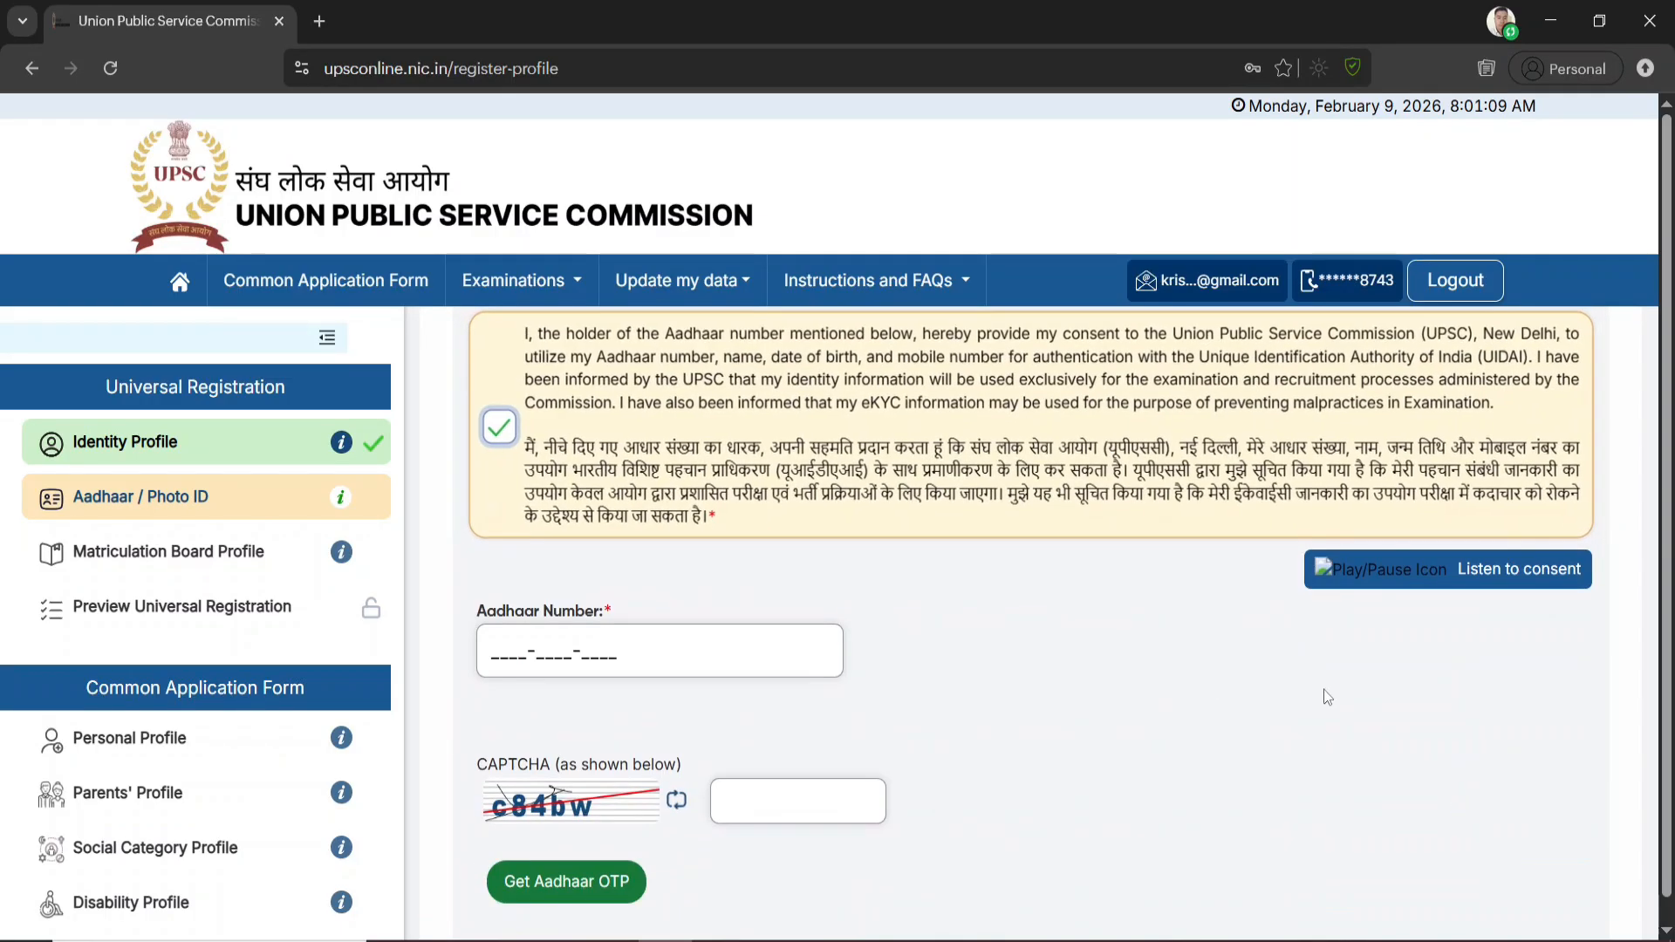
{"action": "left_click", "coordinate": [499, 650]}
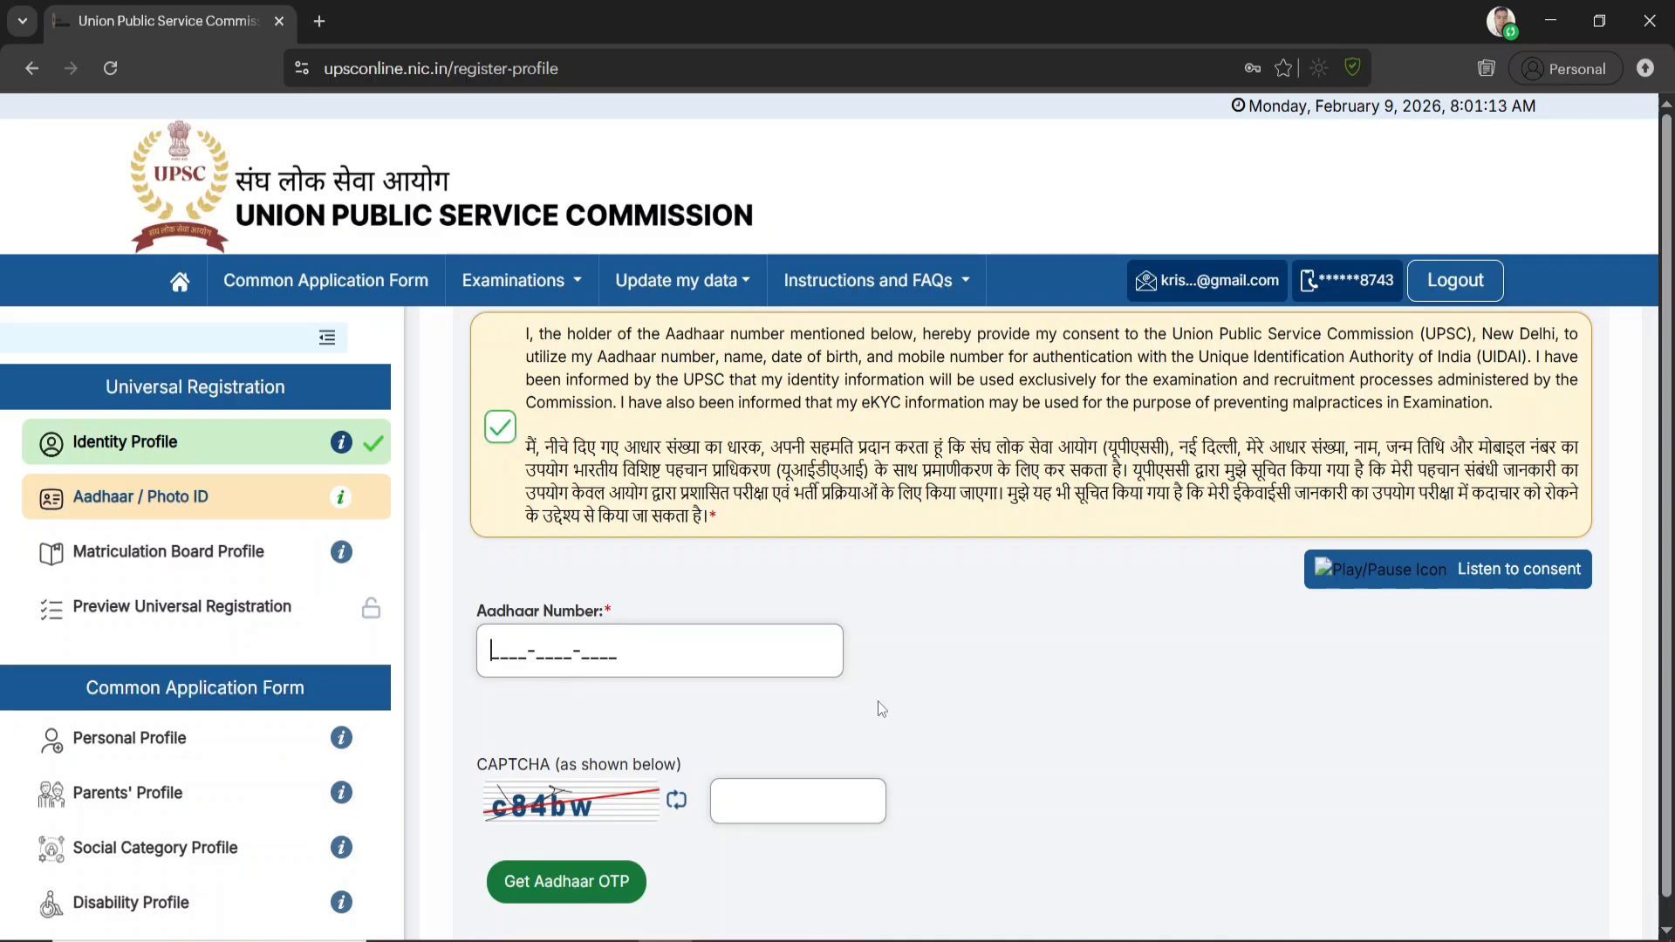
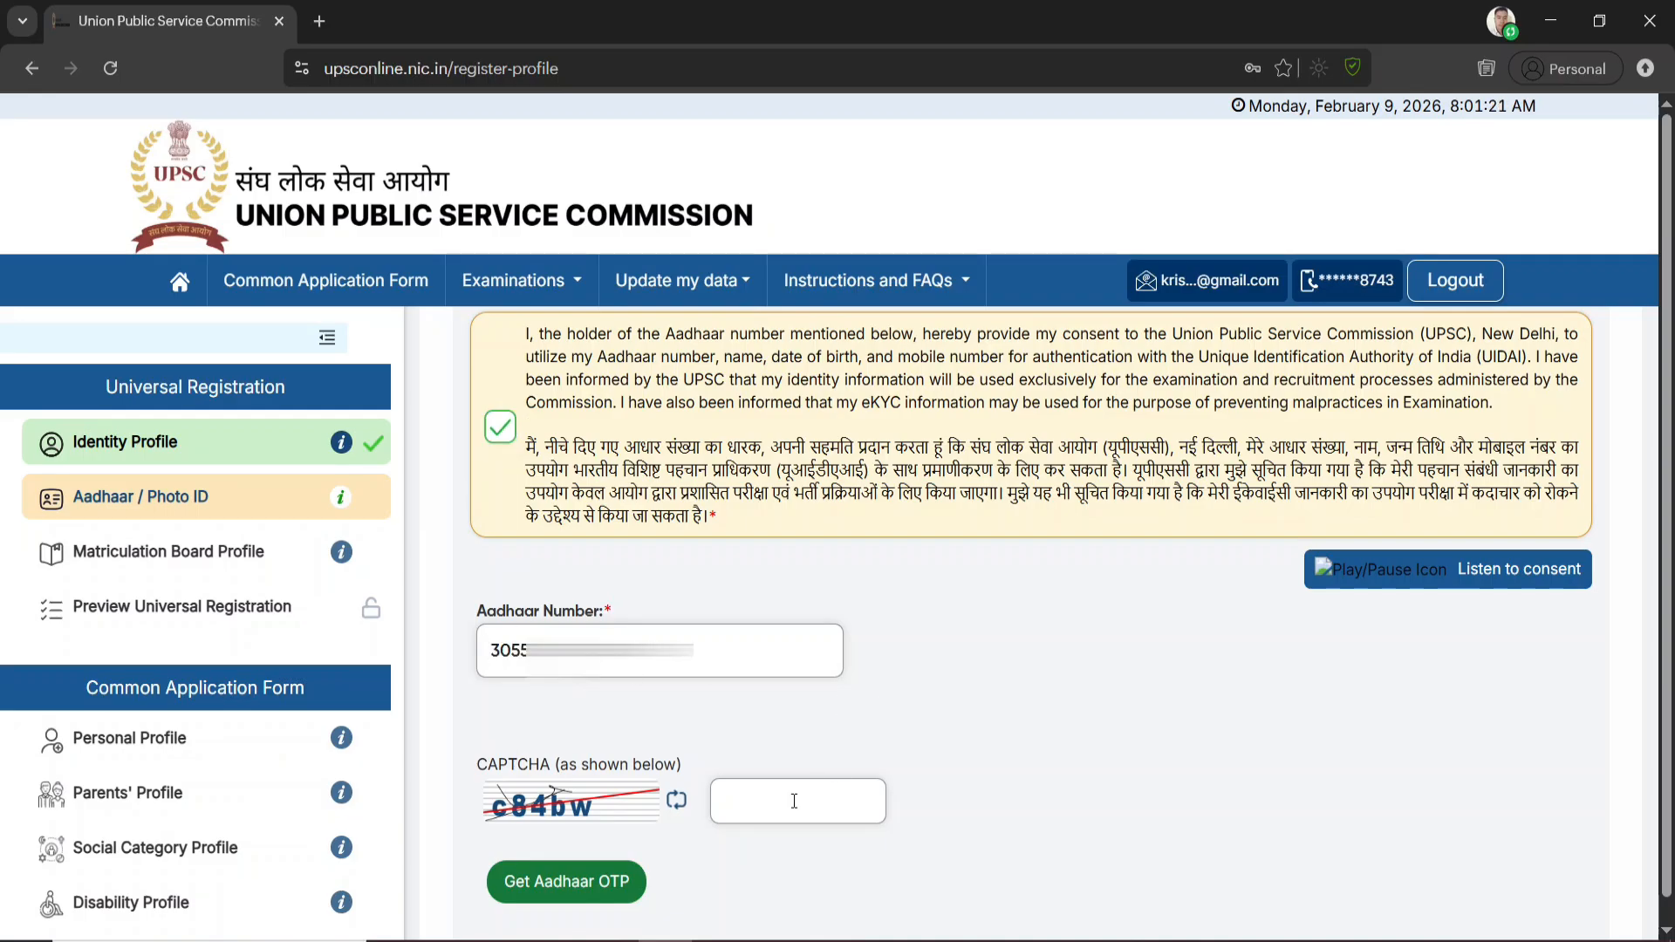
{"action": "left_click", "coordinate": [794, 798]}
{"action": "type", "text": "C84BW"}
{"action": "key", "text": "ctrl+a"}
{"action": "type", "text": "c84bw"}
{"action": "left_click", "coordinate": [590, 894]}
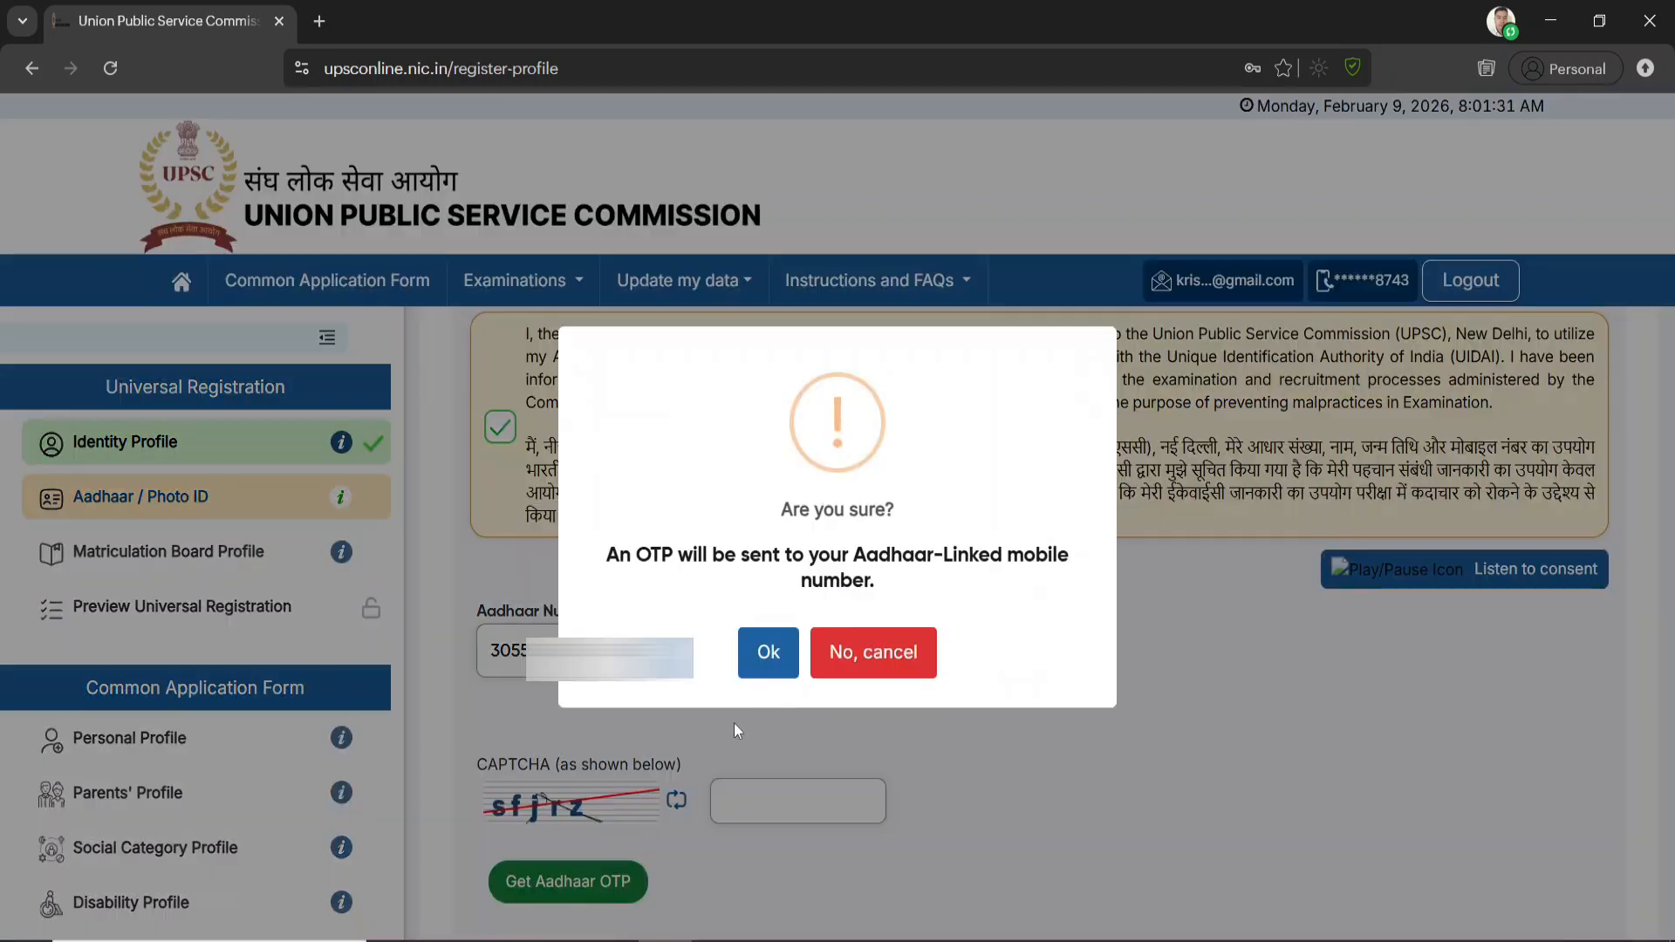
{"action": "left_click", "coordinate": [771, 647]}
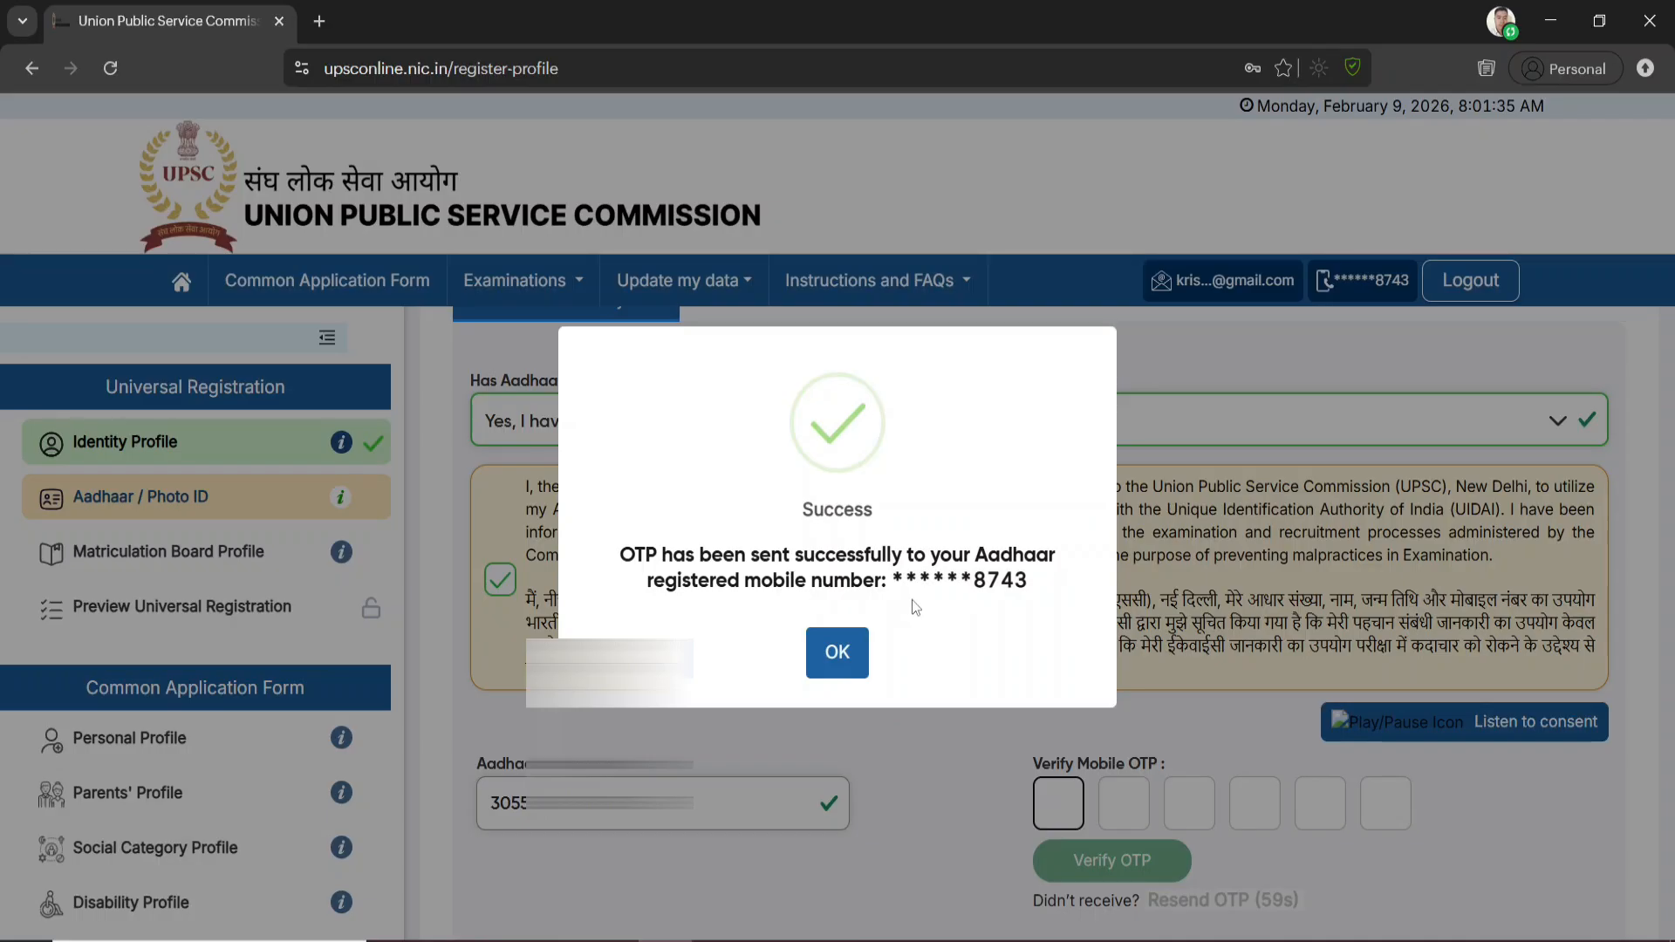
{"action": "left_click", "coordinate": [840, 656]}
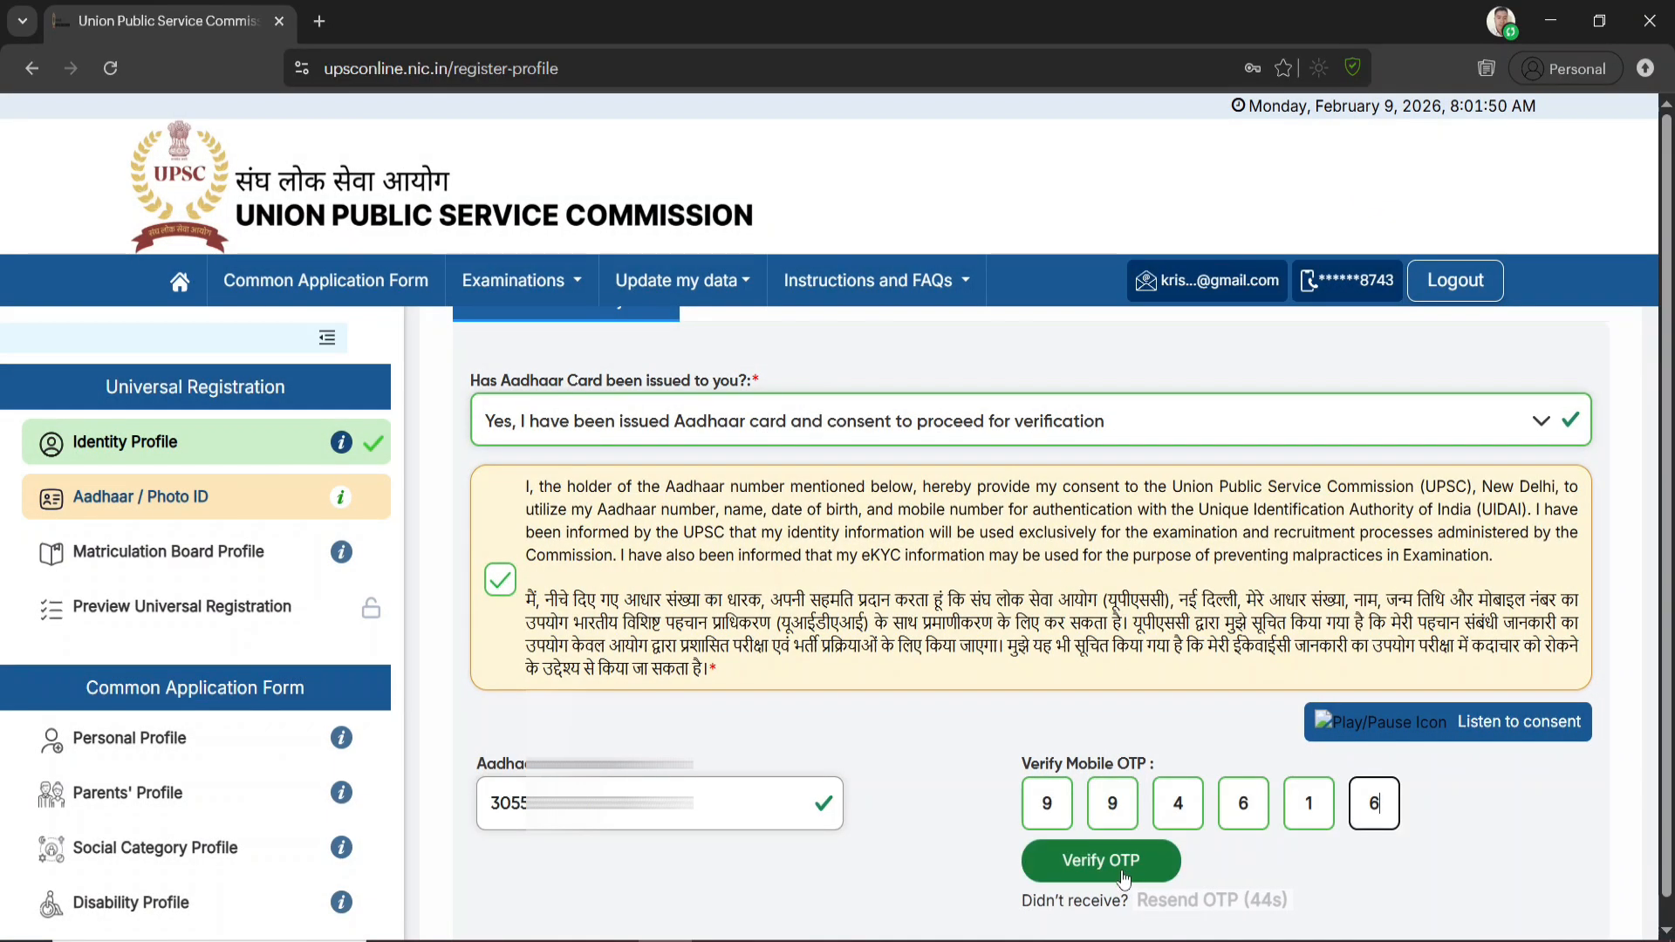
Enter the Mobile OTP for the Aadhaar verification, verify it and confirm that it is correct
{"action": "left_click", "coordinate": [1119, 866]}
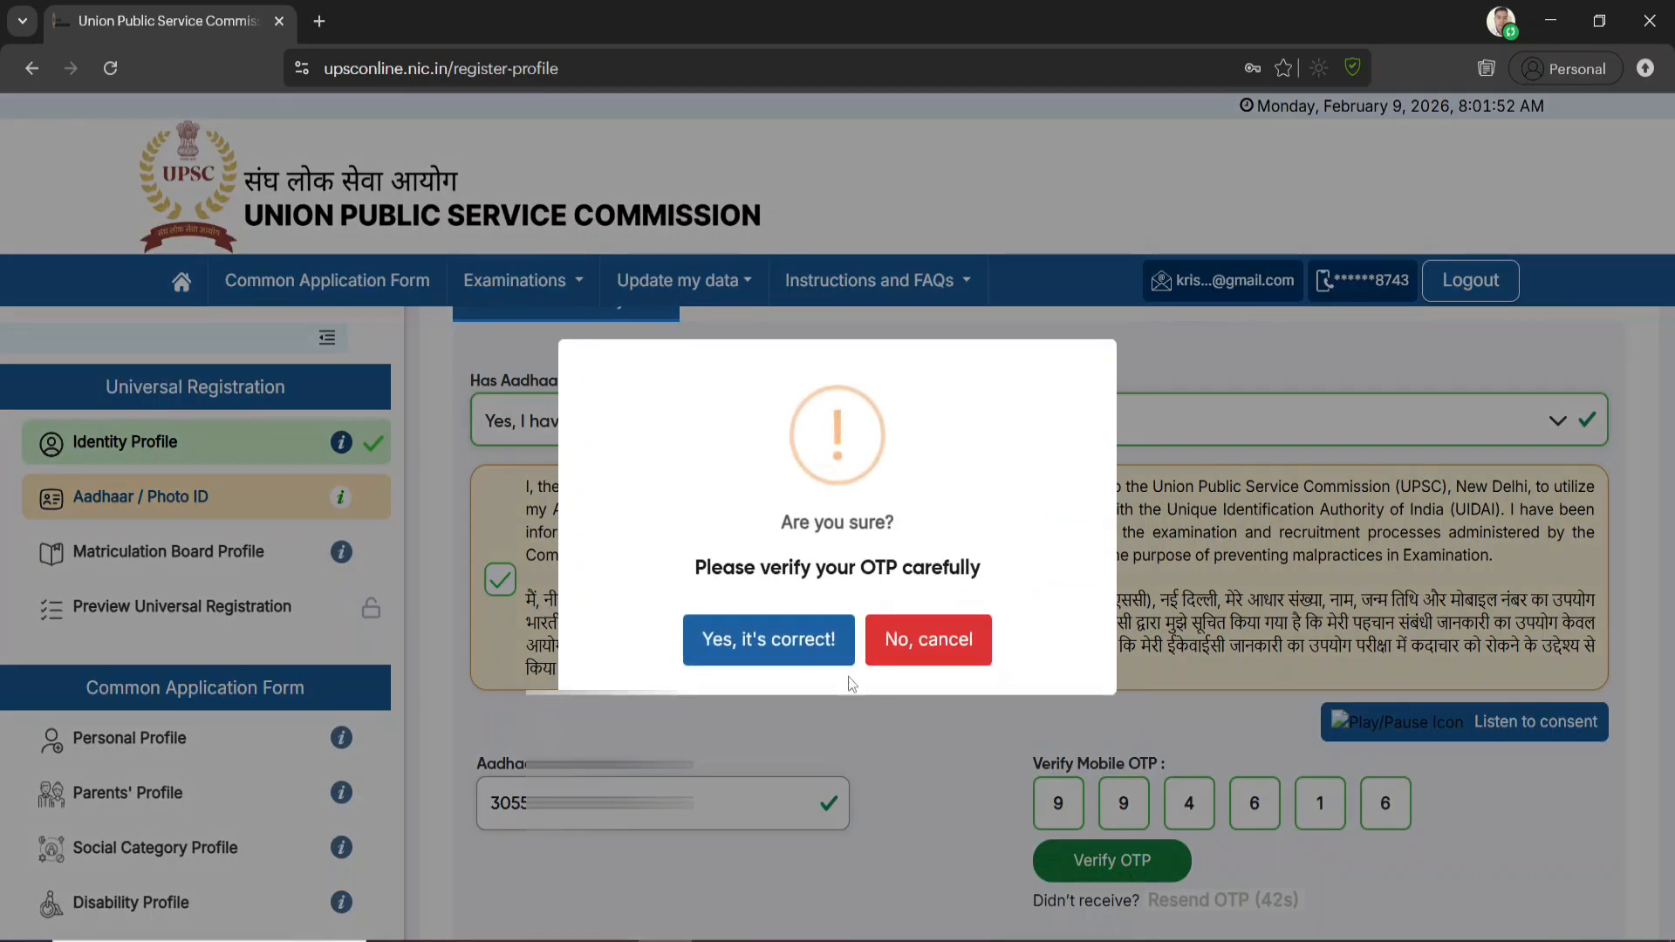
{"action": "left_click", "coordinate": [767, 643]}
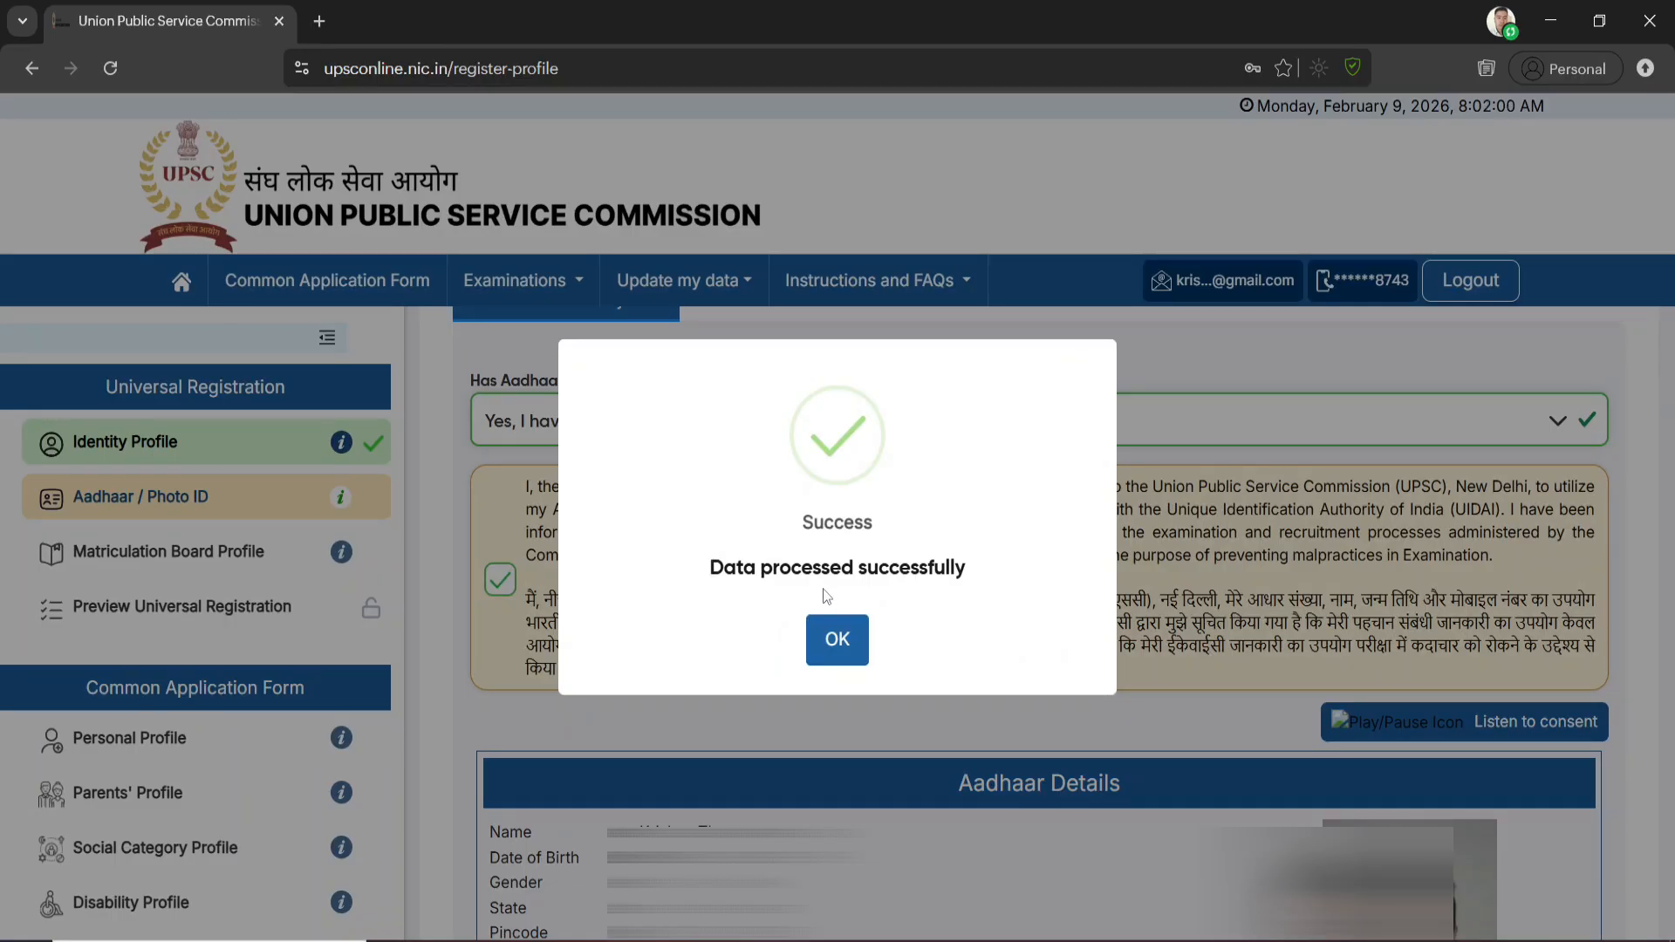
{"action": "left_click", "coordinate": [851, 646]}
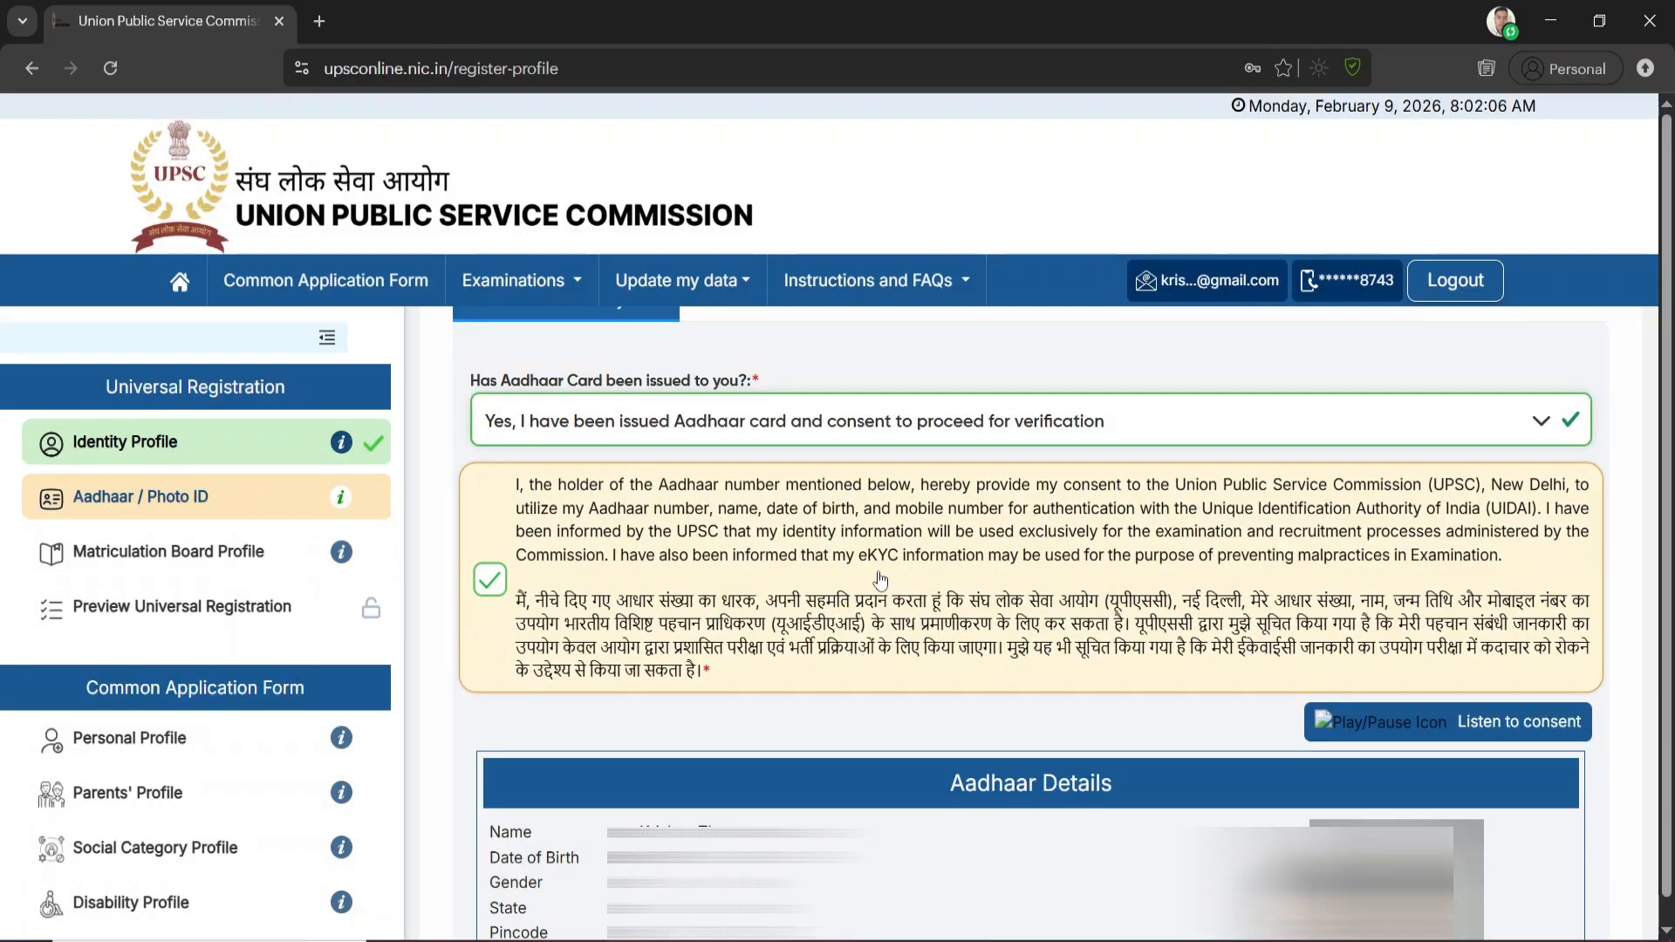
Review the Aadhaar / Photo ID details, submit them with both confirmations, and continue to the Matriculation Board Profile
{"action": "scroll", "coordinate": [1487, 672], "scroll_direction": "down", "scroll_amount": 3}
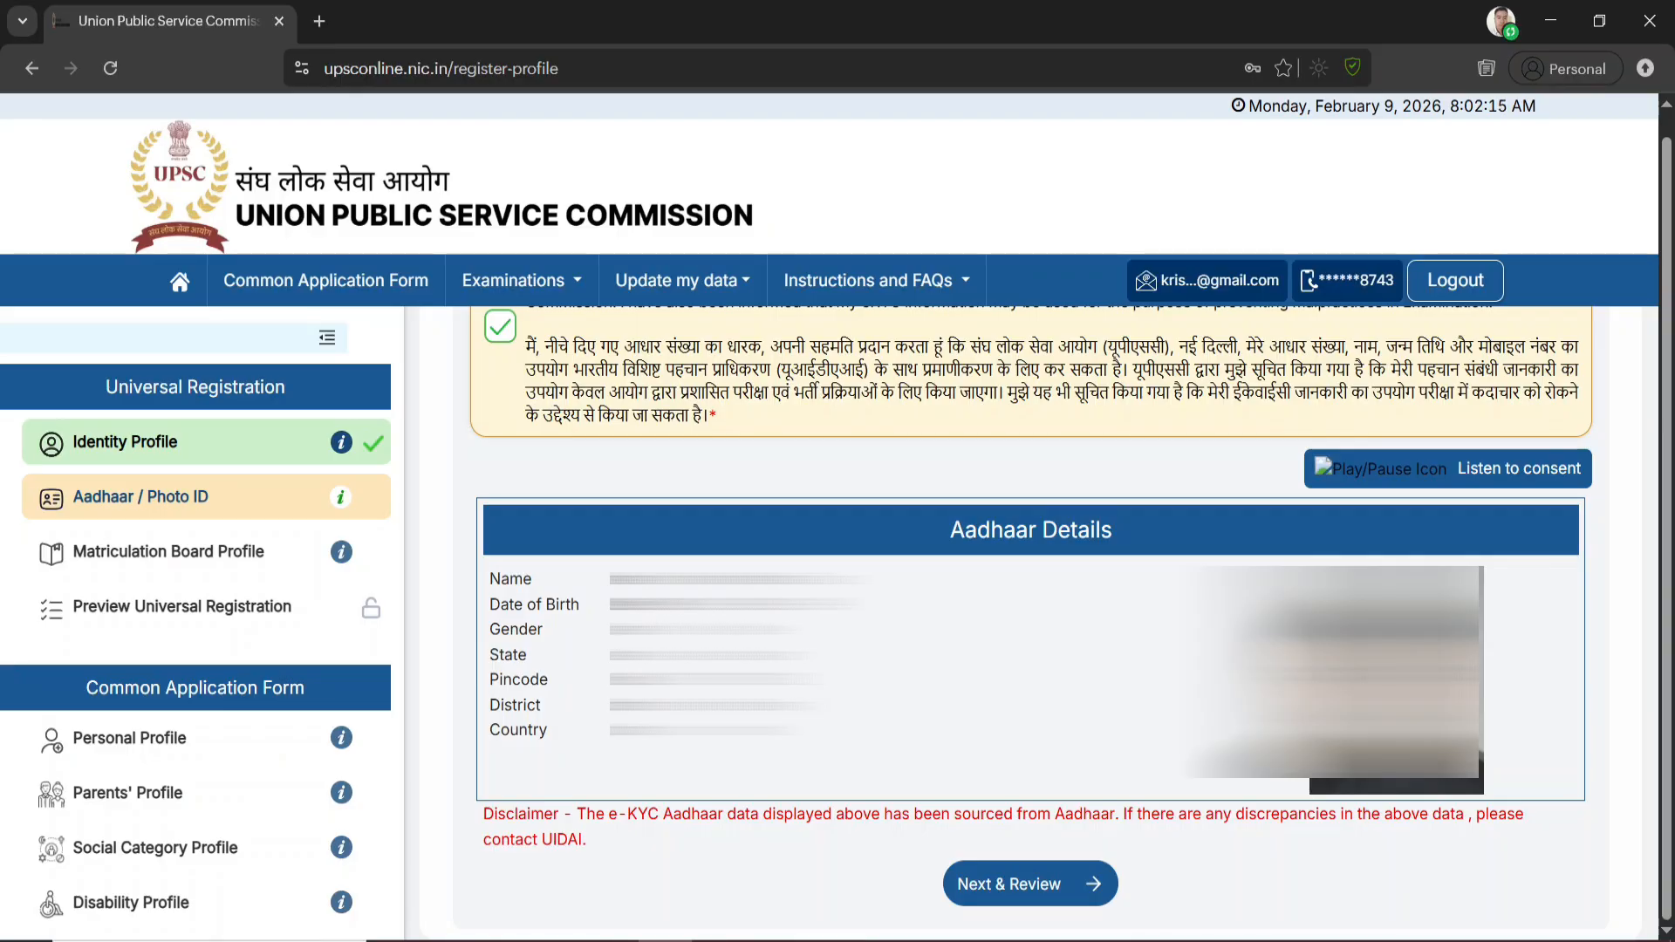
{"action": "left_click", "coordinate": [1025, 886]}
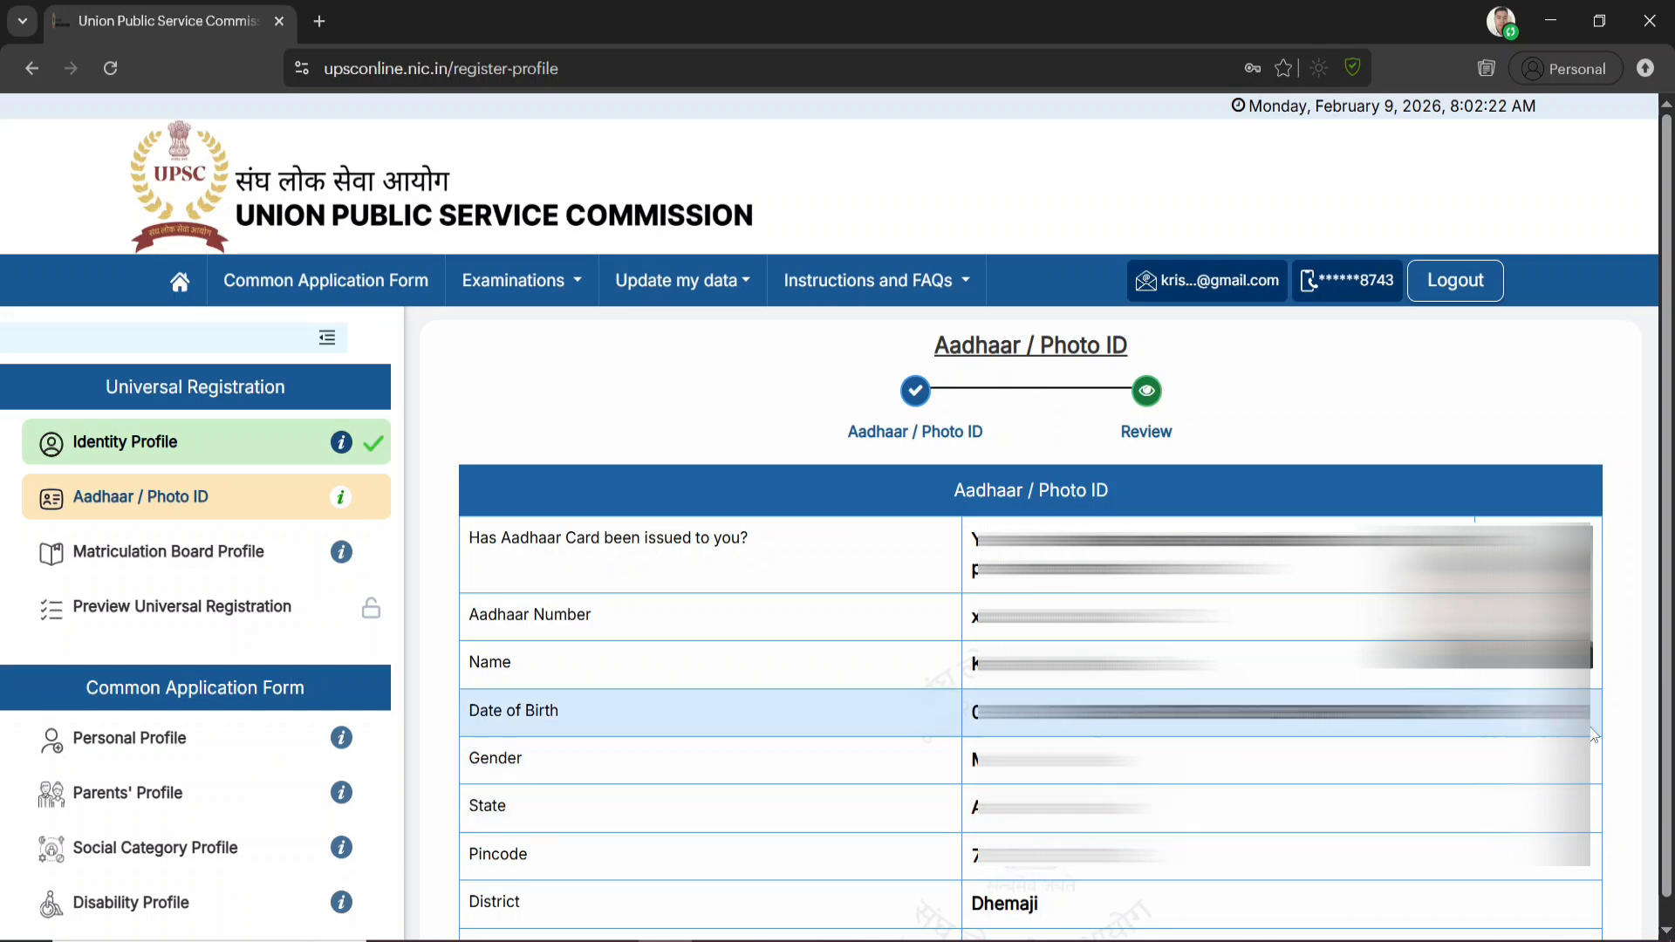
{"action": "scroll", "coordinate": [1596, 841], "scroll_direction": "down", "scroll_amount": 3}
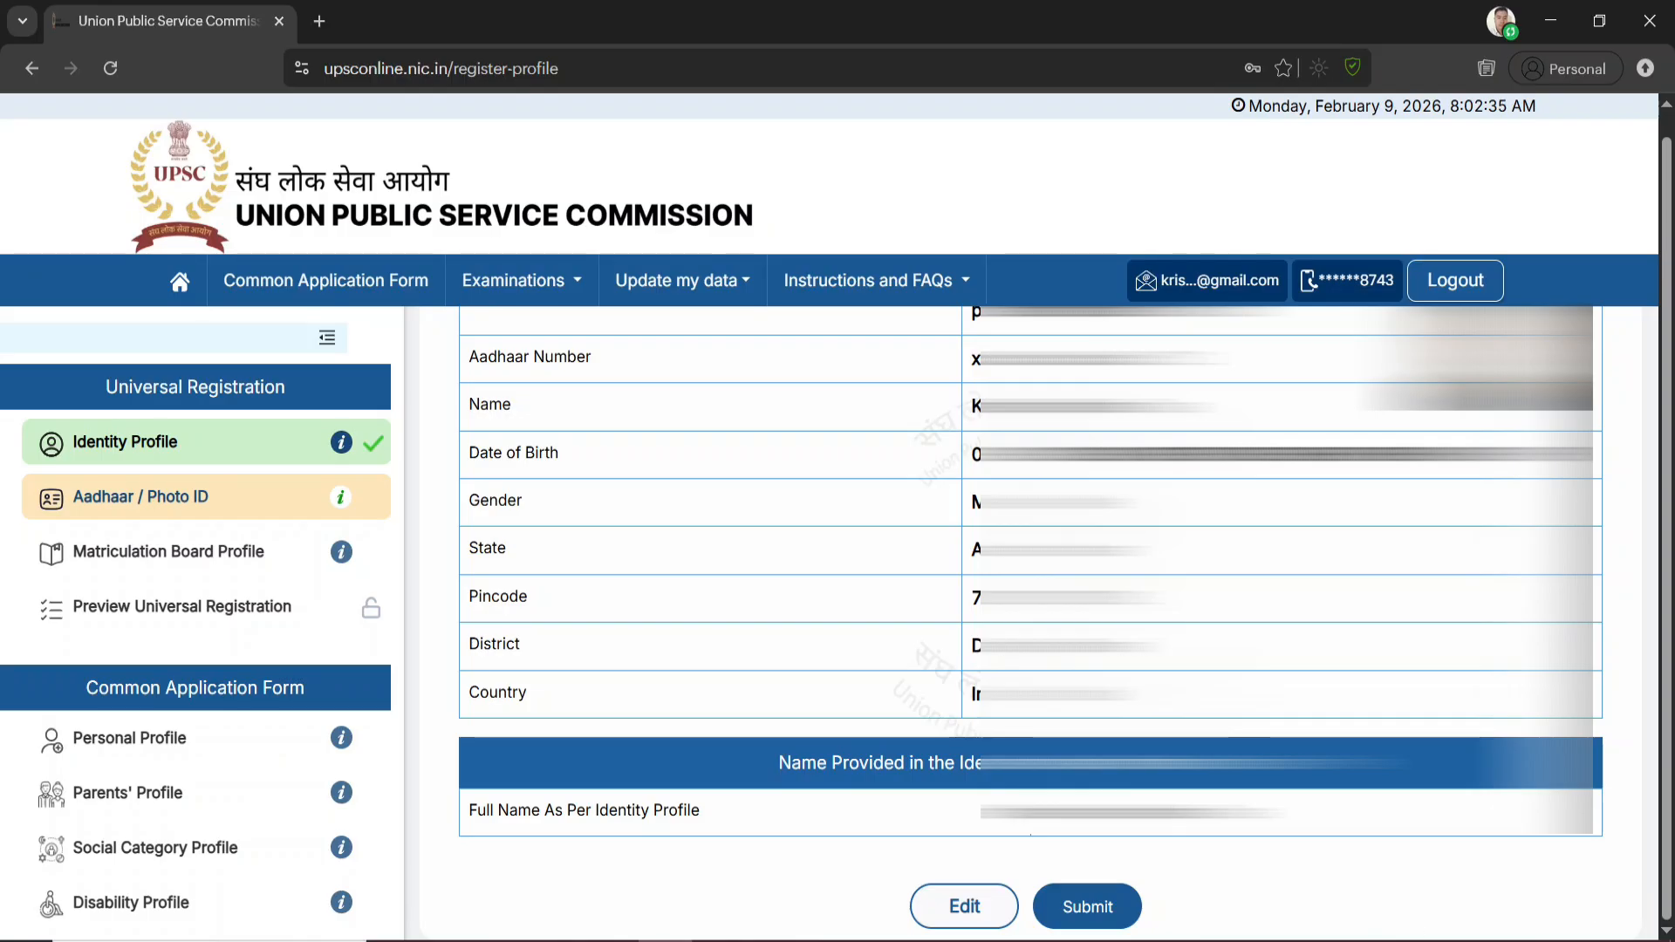
{"action": "left_click", "coordinate": [1095, 909]}
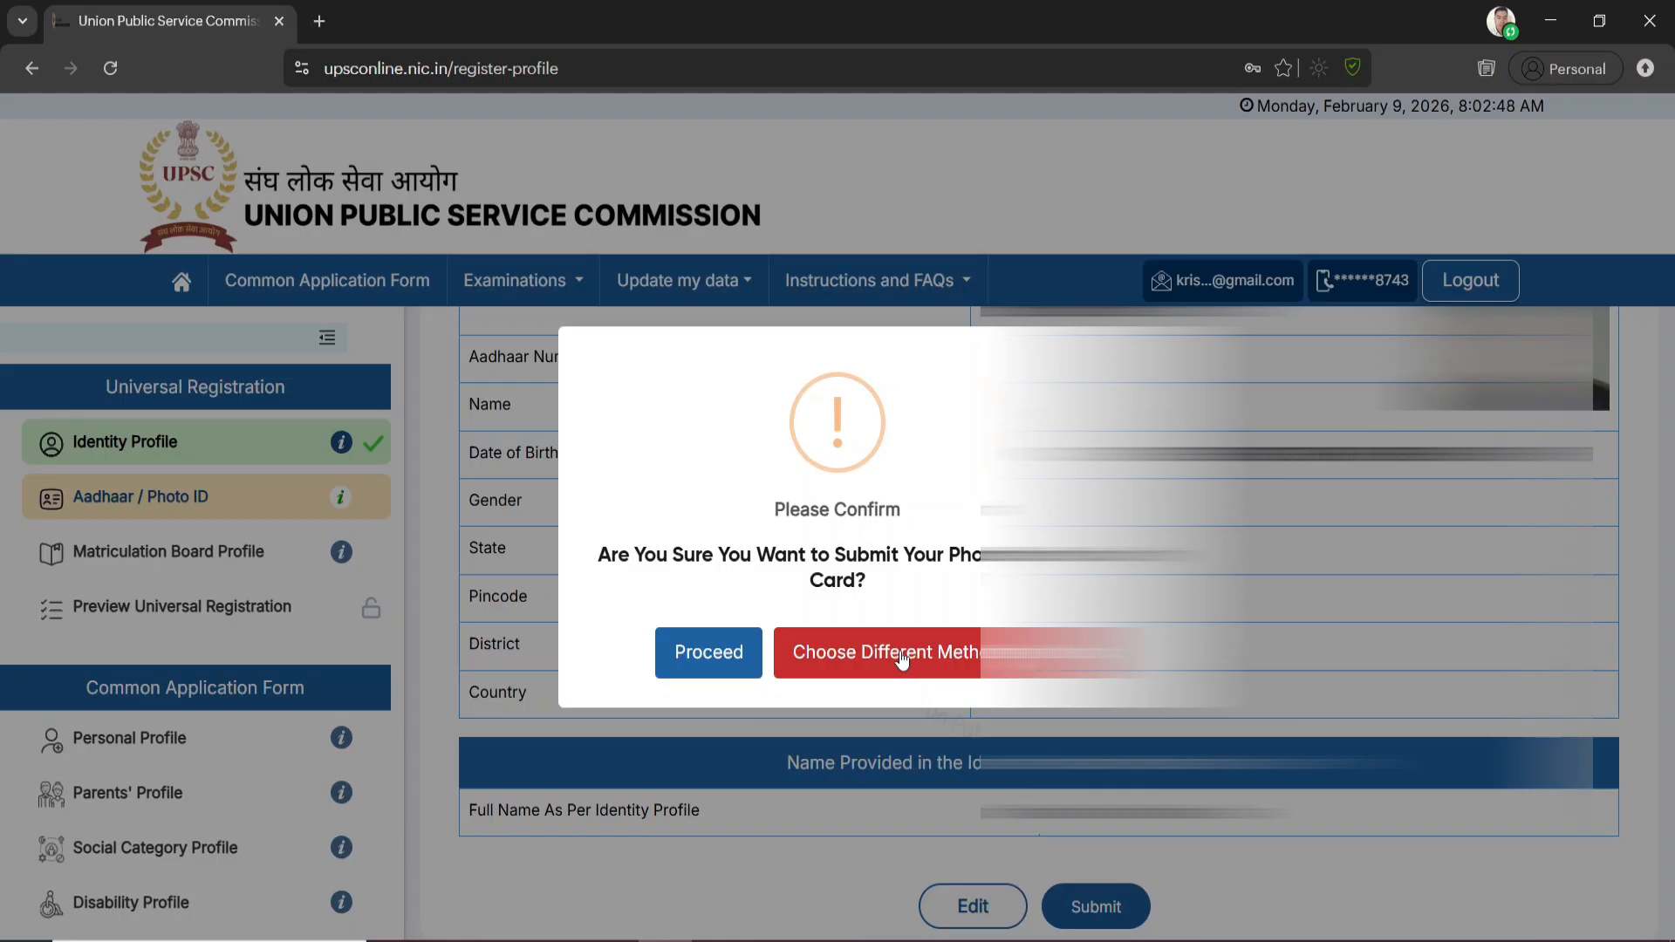
{"action": "left_click", "coordinate": [707, 663]}
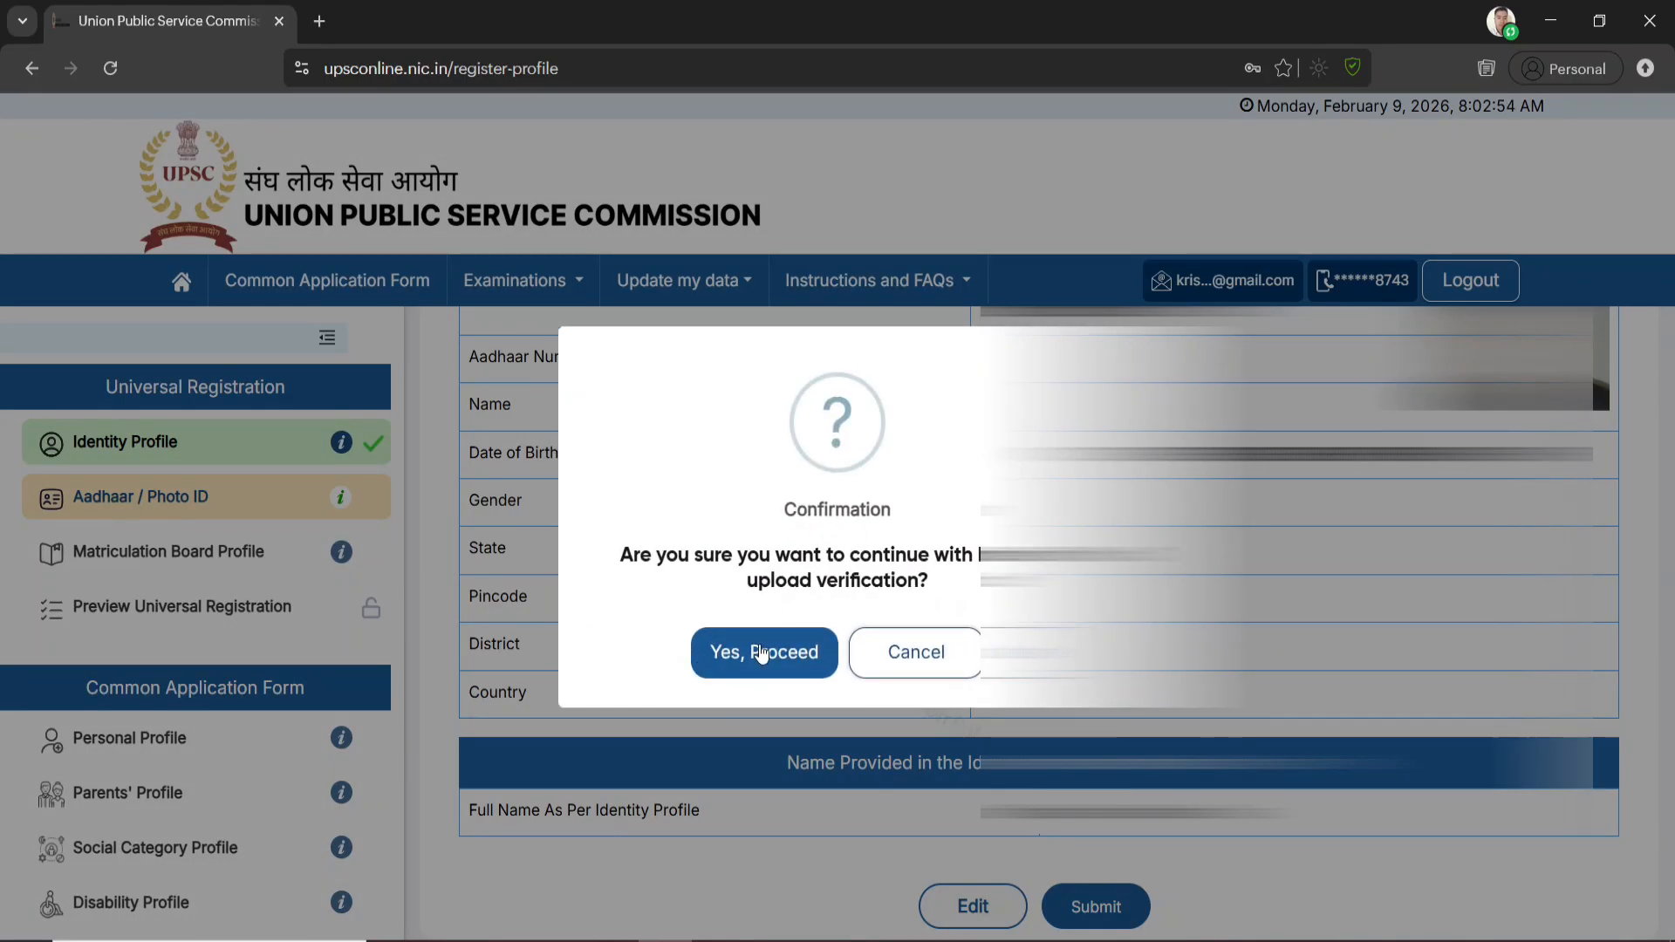
{"action": "left_click", "coordinate": [761, 654]}
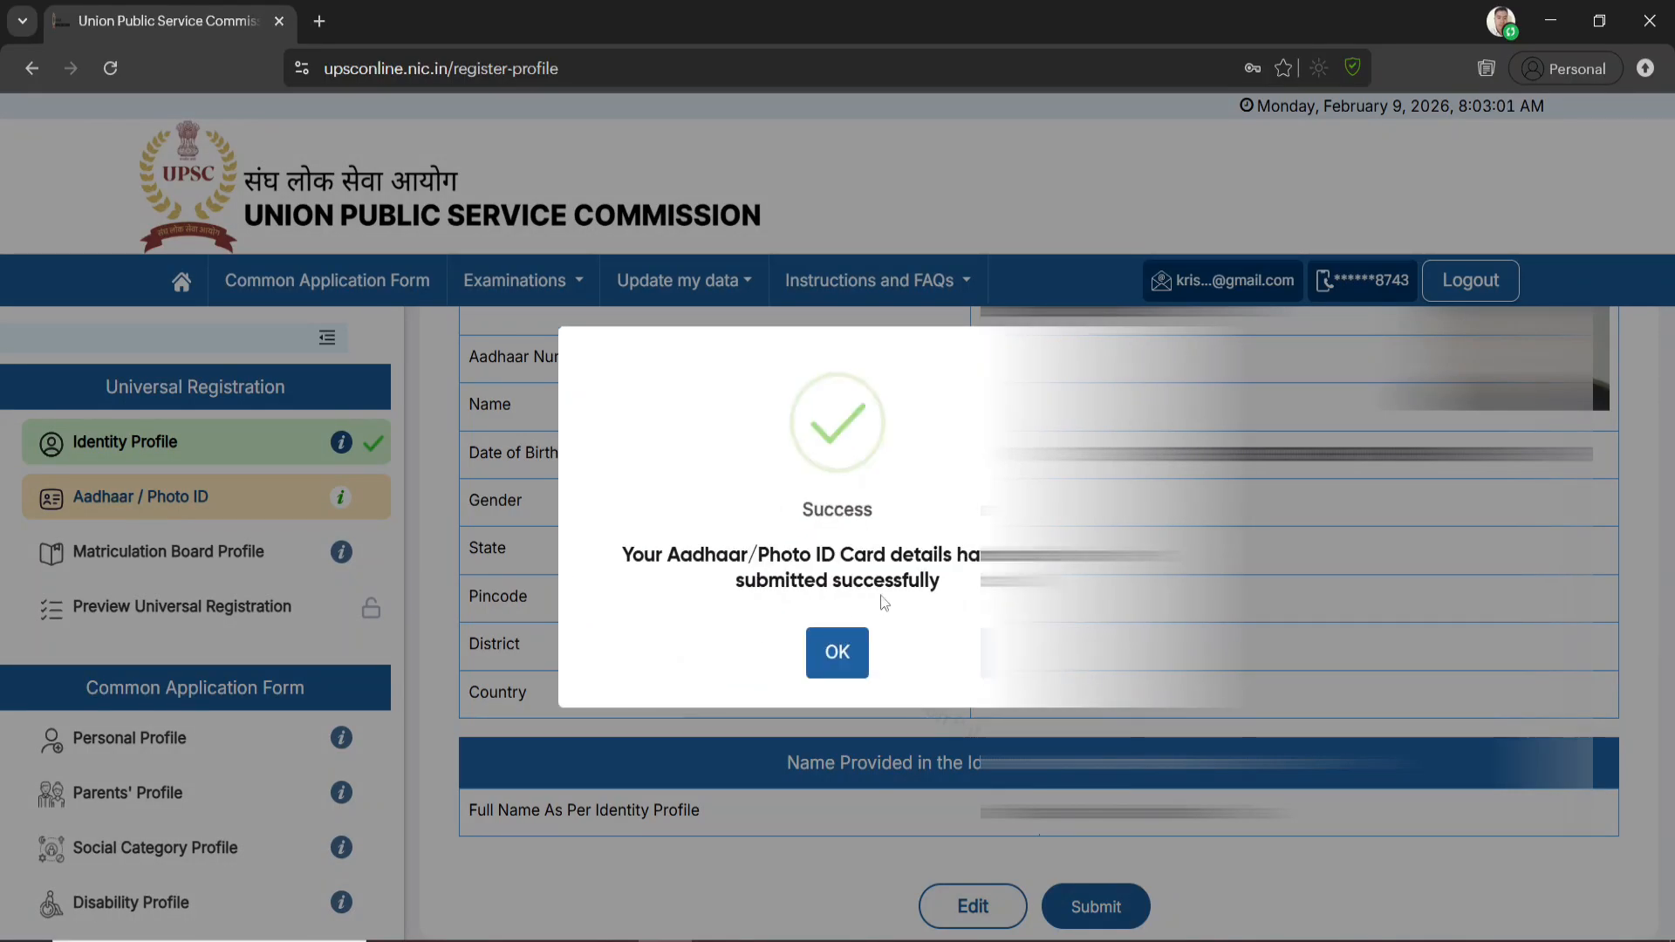
{"action": "left_click", "coordinate": [839, 656]}
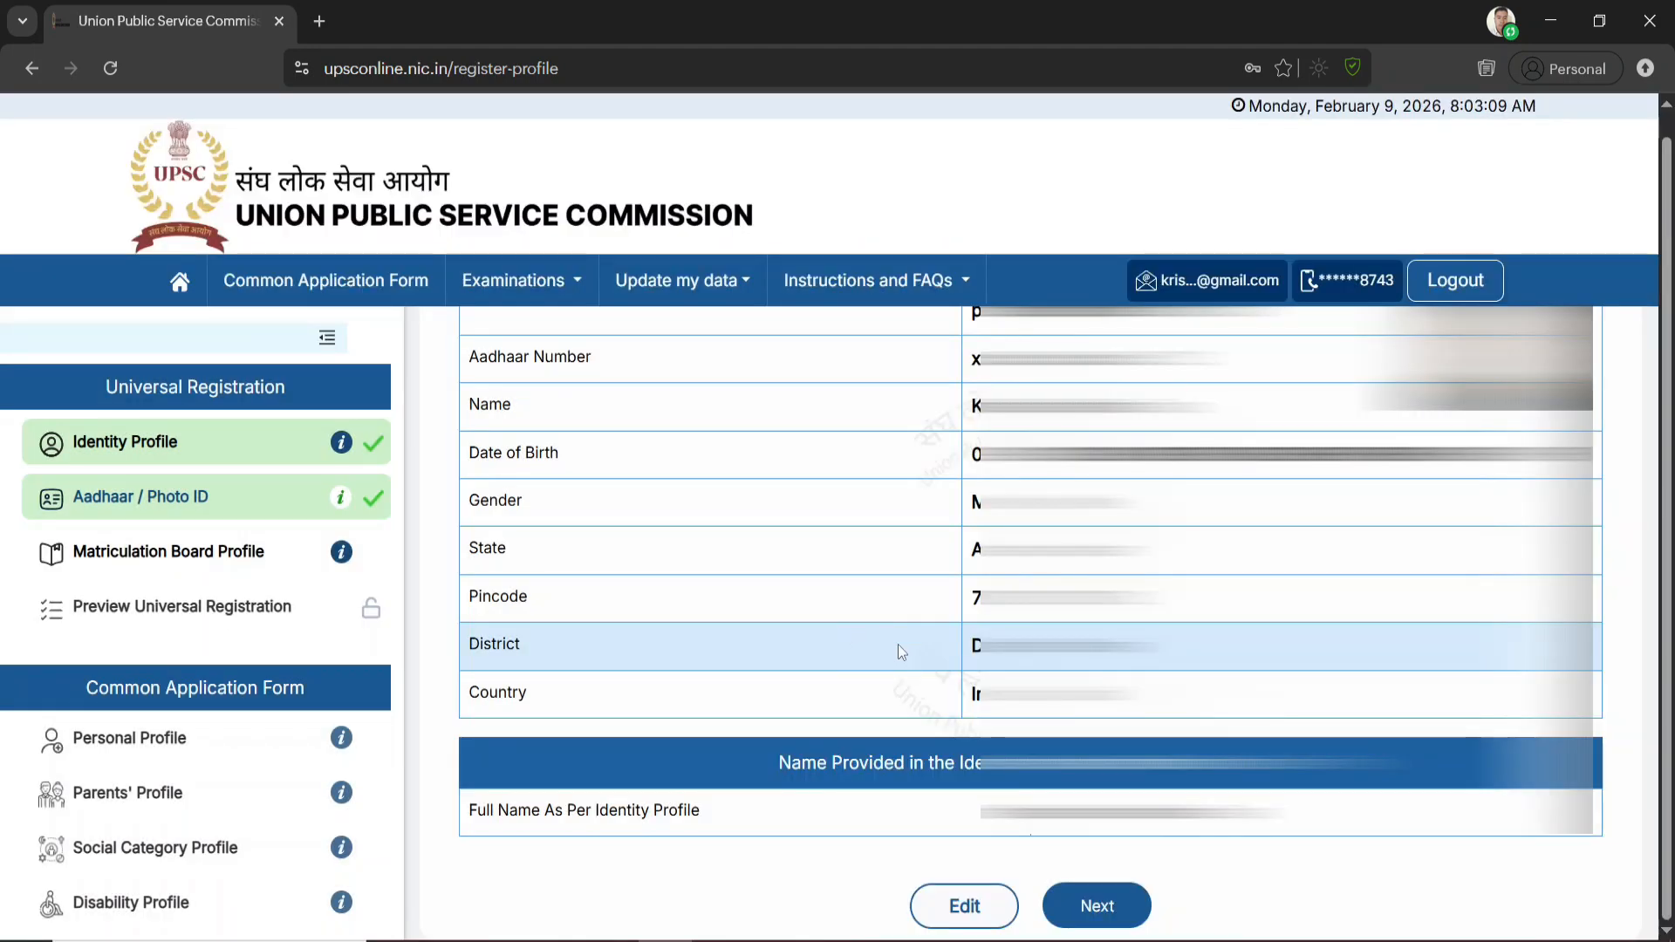
{"action": "left_click", "coordinate": [1110, 907]}
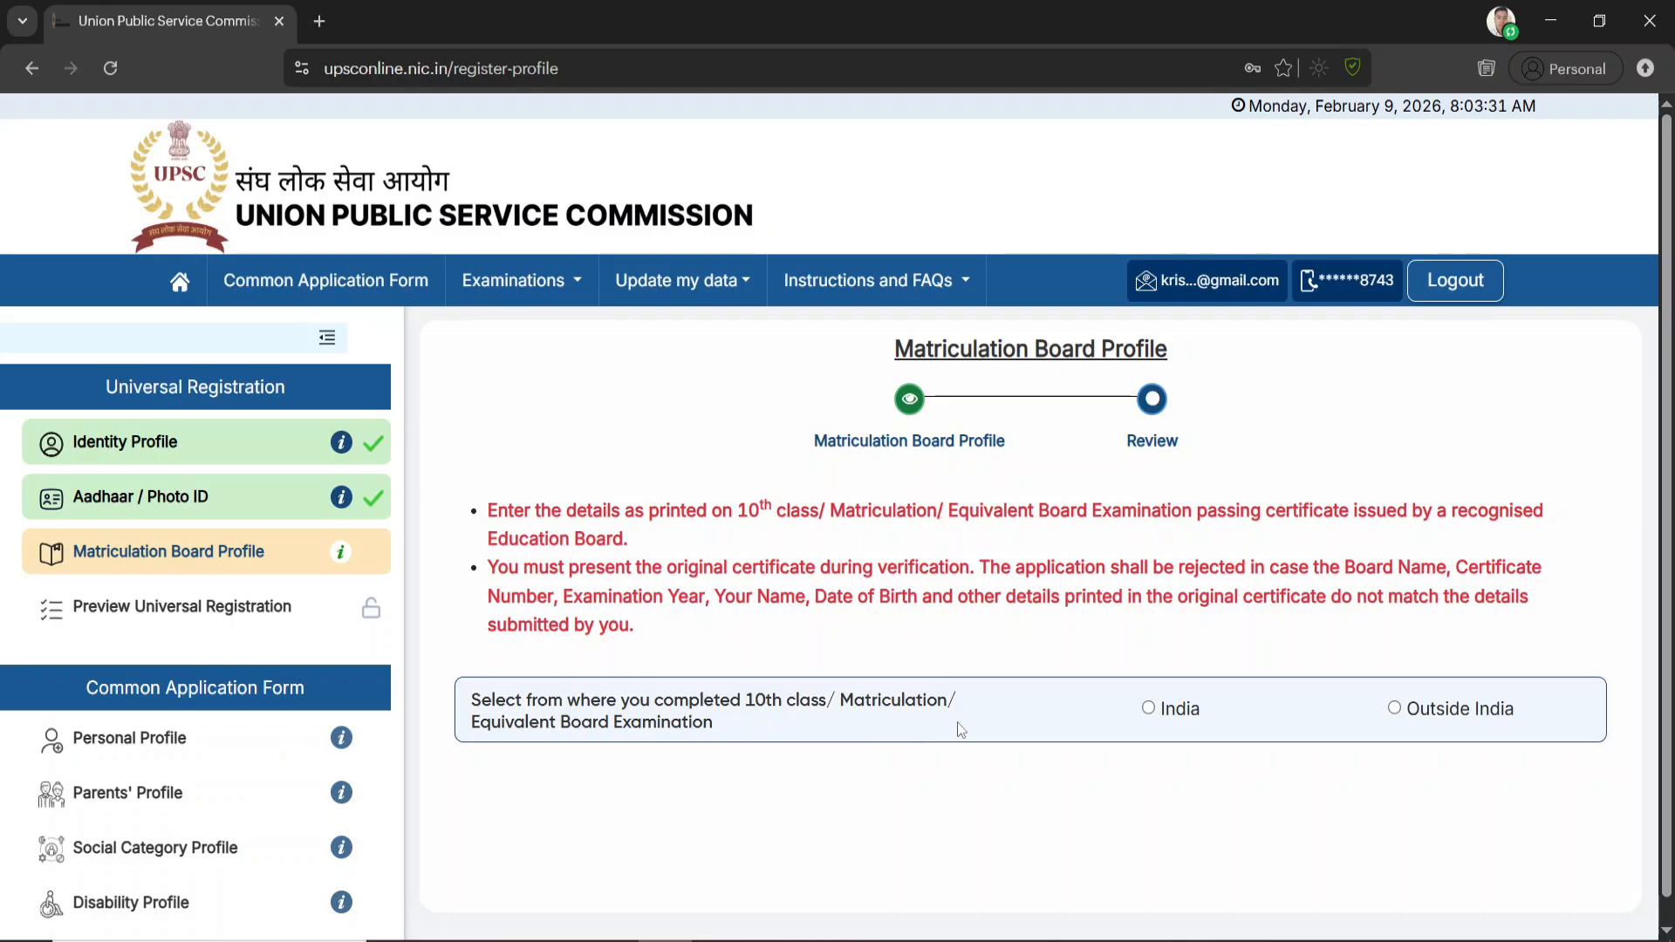
Set the 10th class examination location to India and select Assam as both the passout State/UT and its confirmation
{"action": "left_click", "coordinate": [1144, 710]}
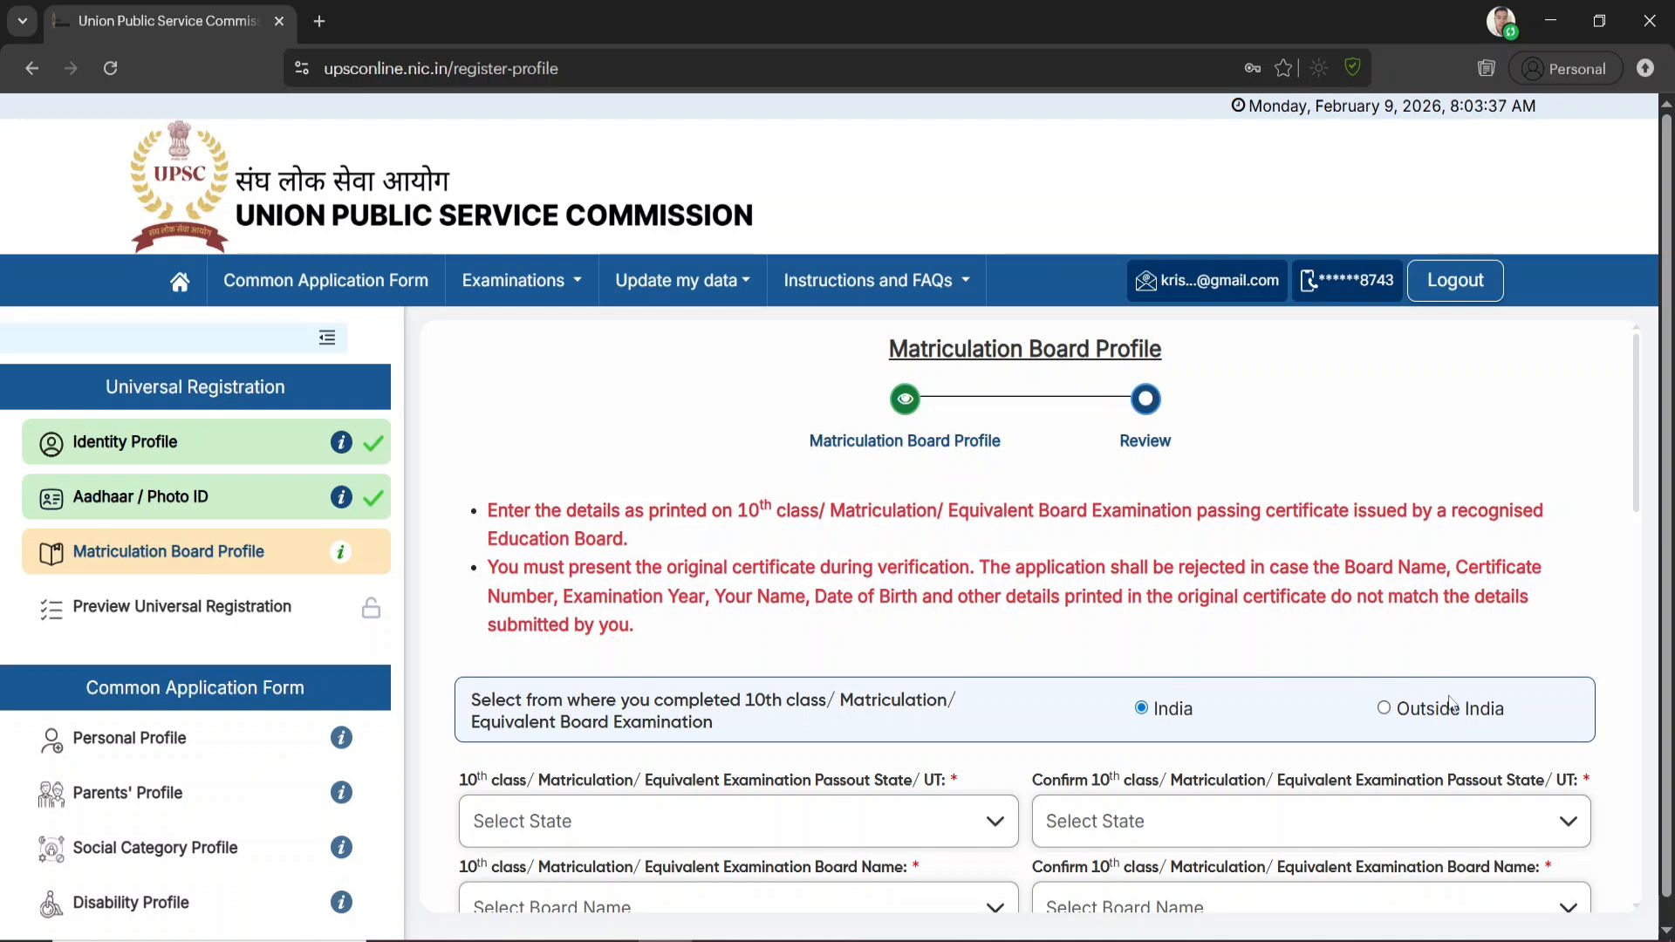
{"action": "scroll", "coordinate": [1167, 720], "scroll_direction": "down", "scroll_amount": 3}
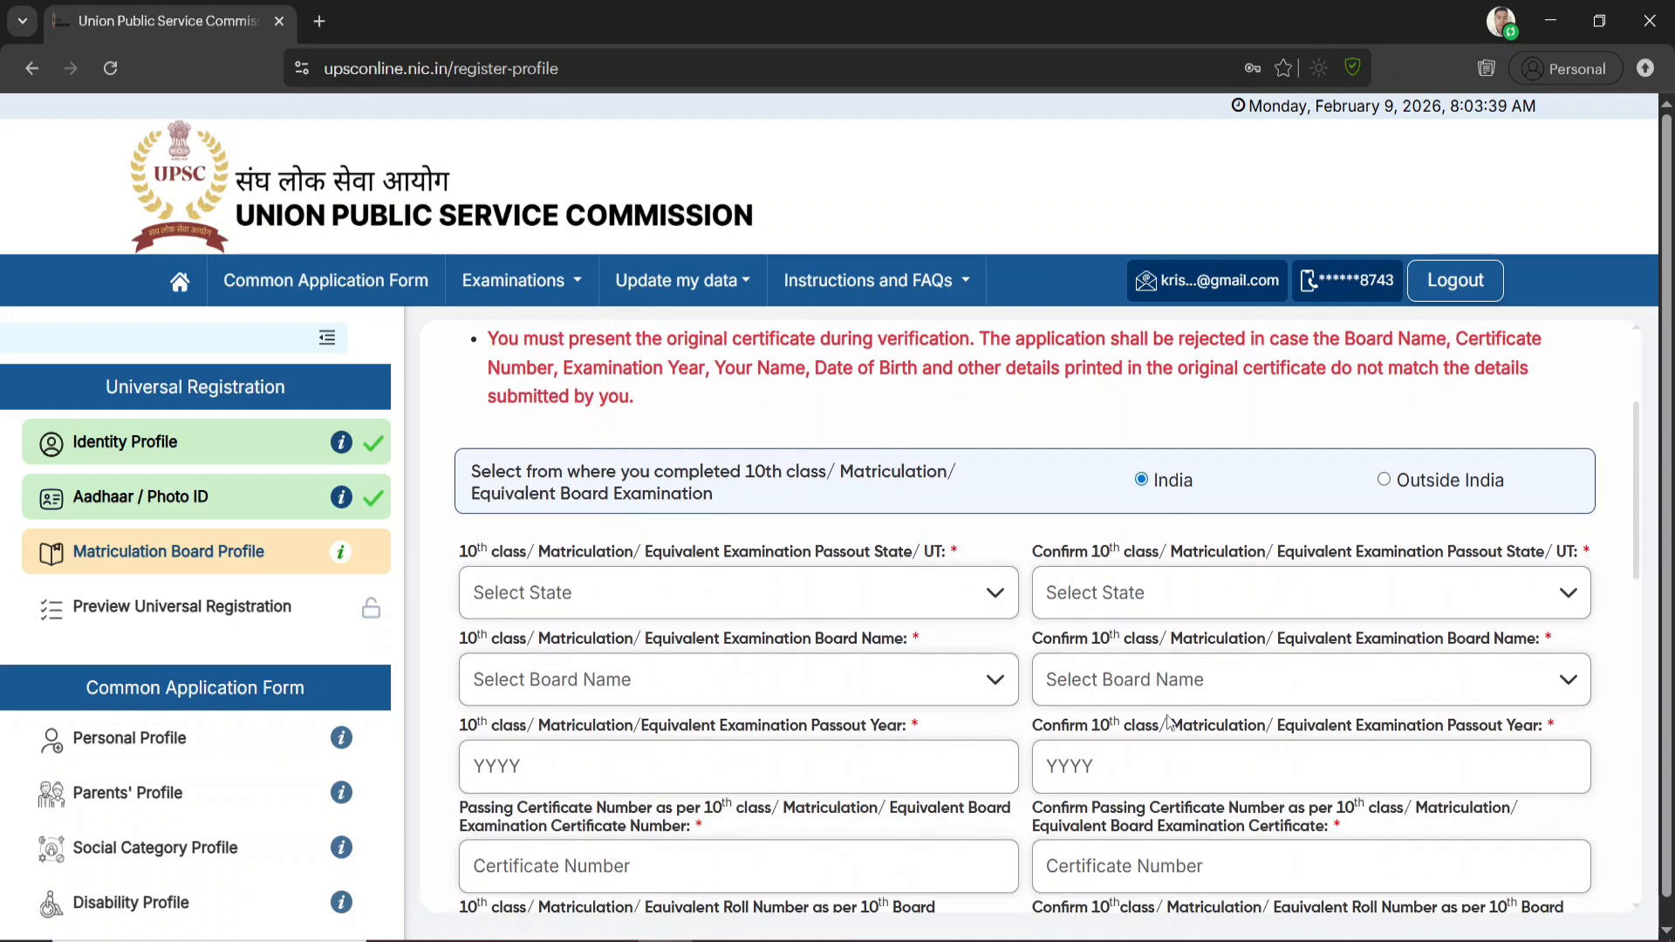
{"action": "left_click", "coordinate": [614, 592]}
{"action": "type", "text": "ass"}
{"action": "key", "text": "Return"}
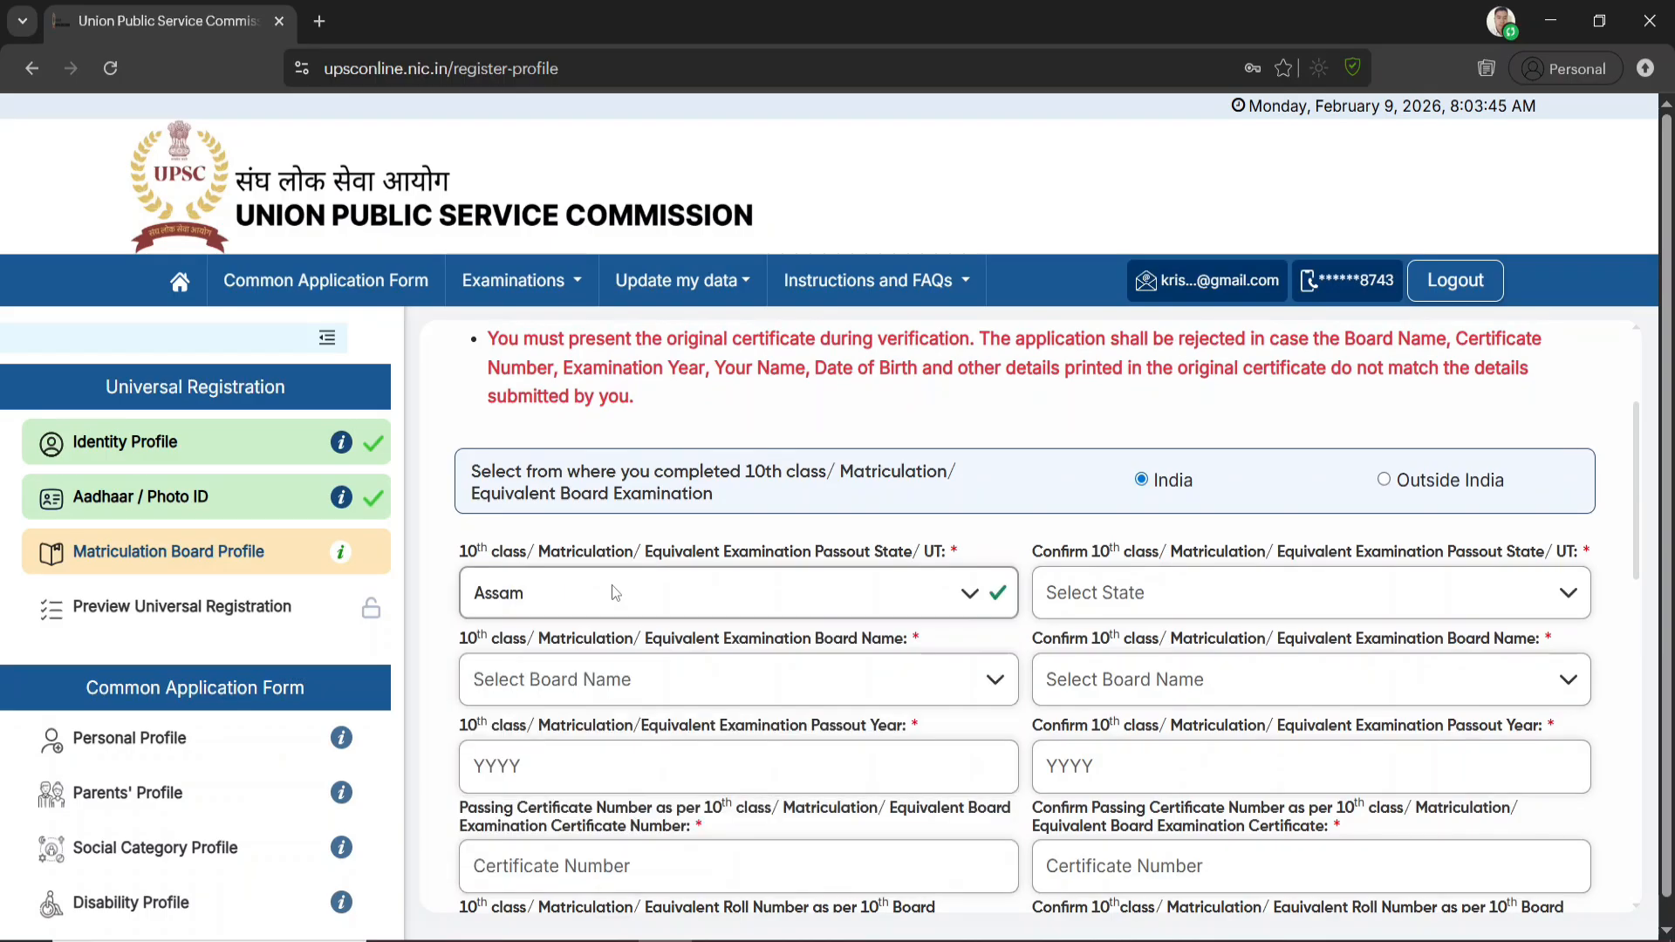
{"action": "left_click", "coordinate": [1148, 598]}
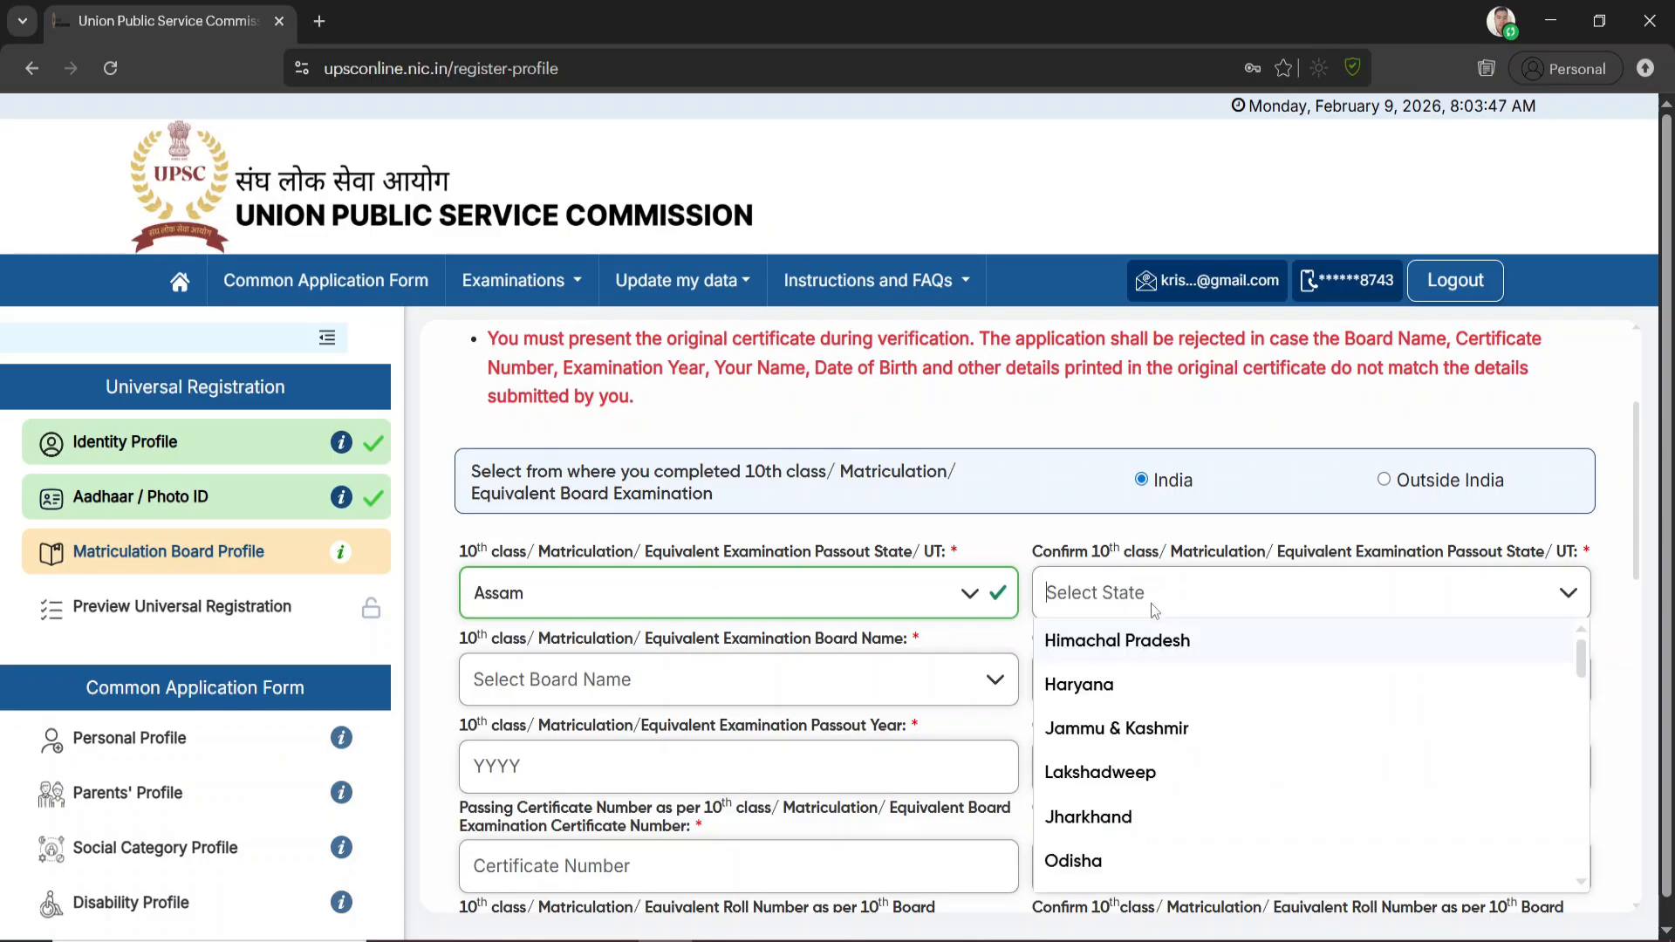
{"action": "type", "text": "ass"}
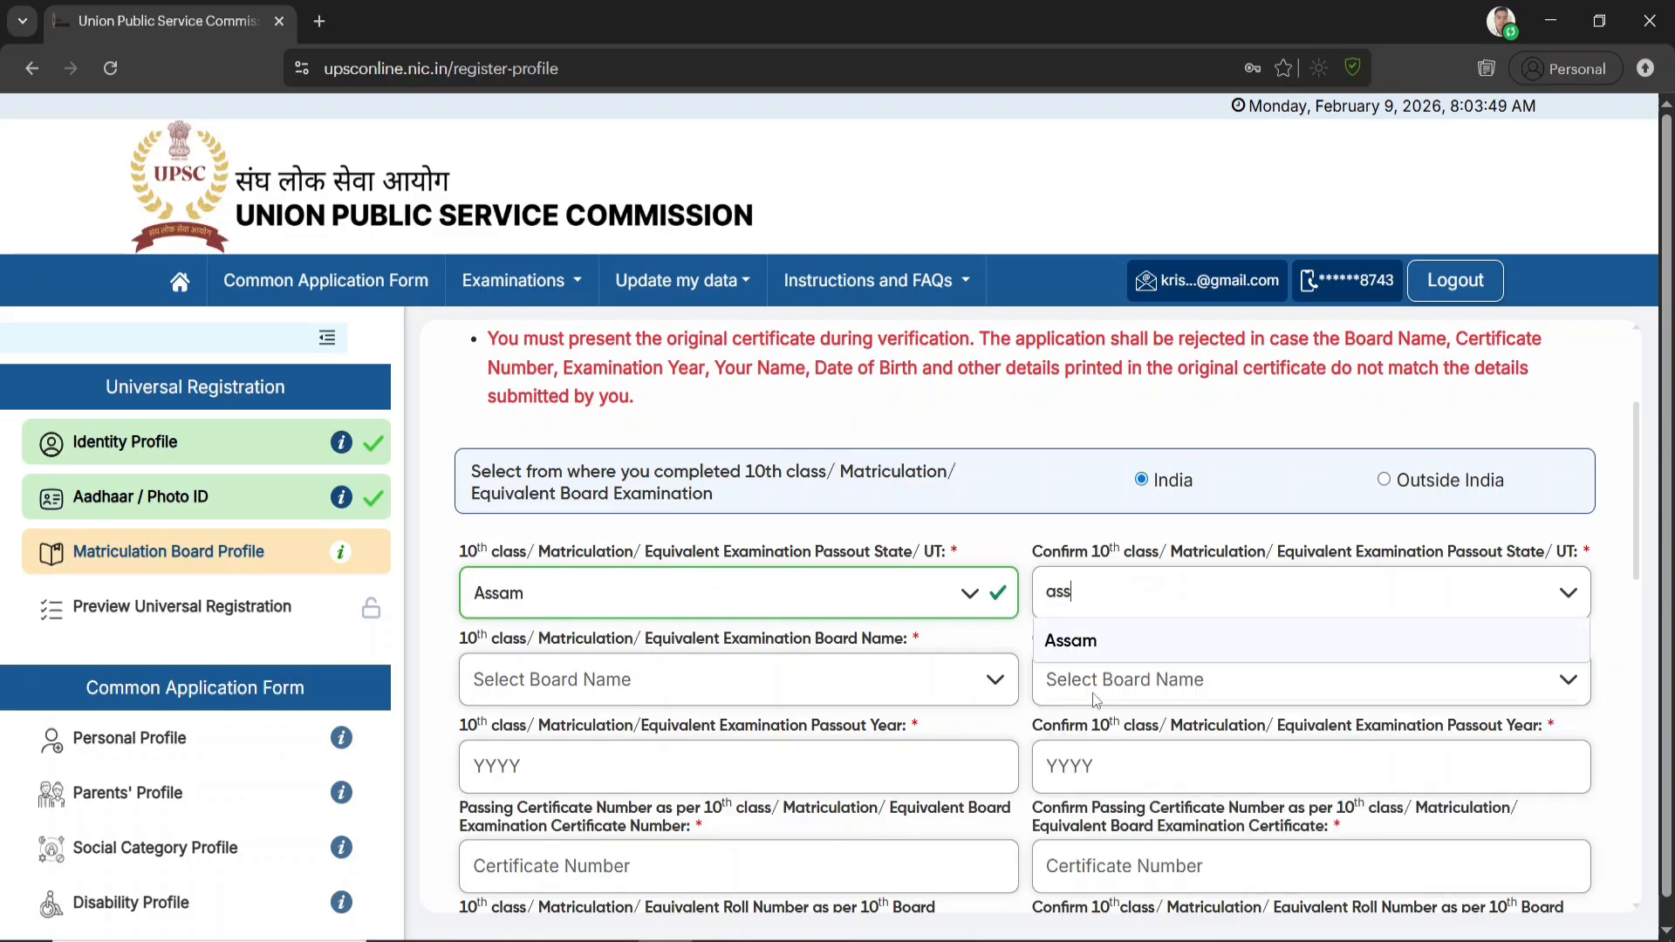
{"action": "key", "text": "Return"}
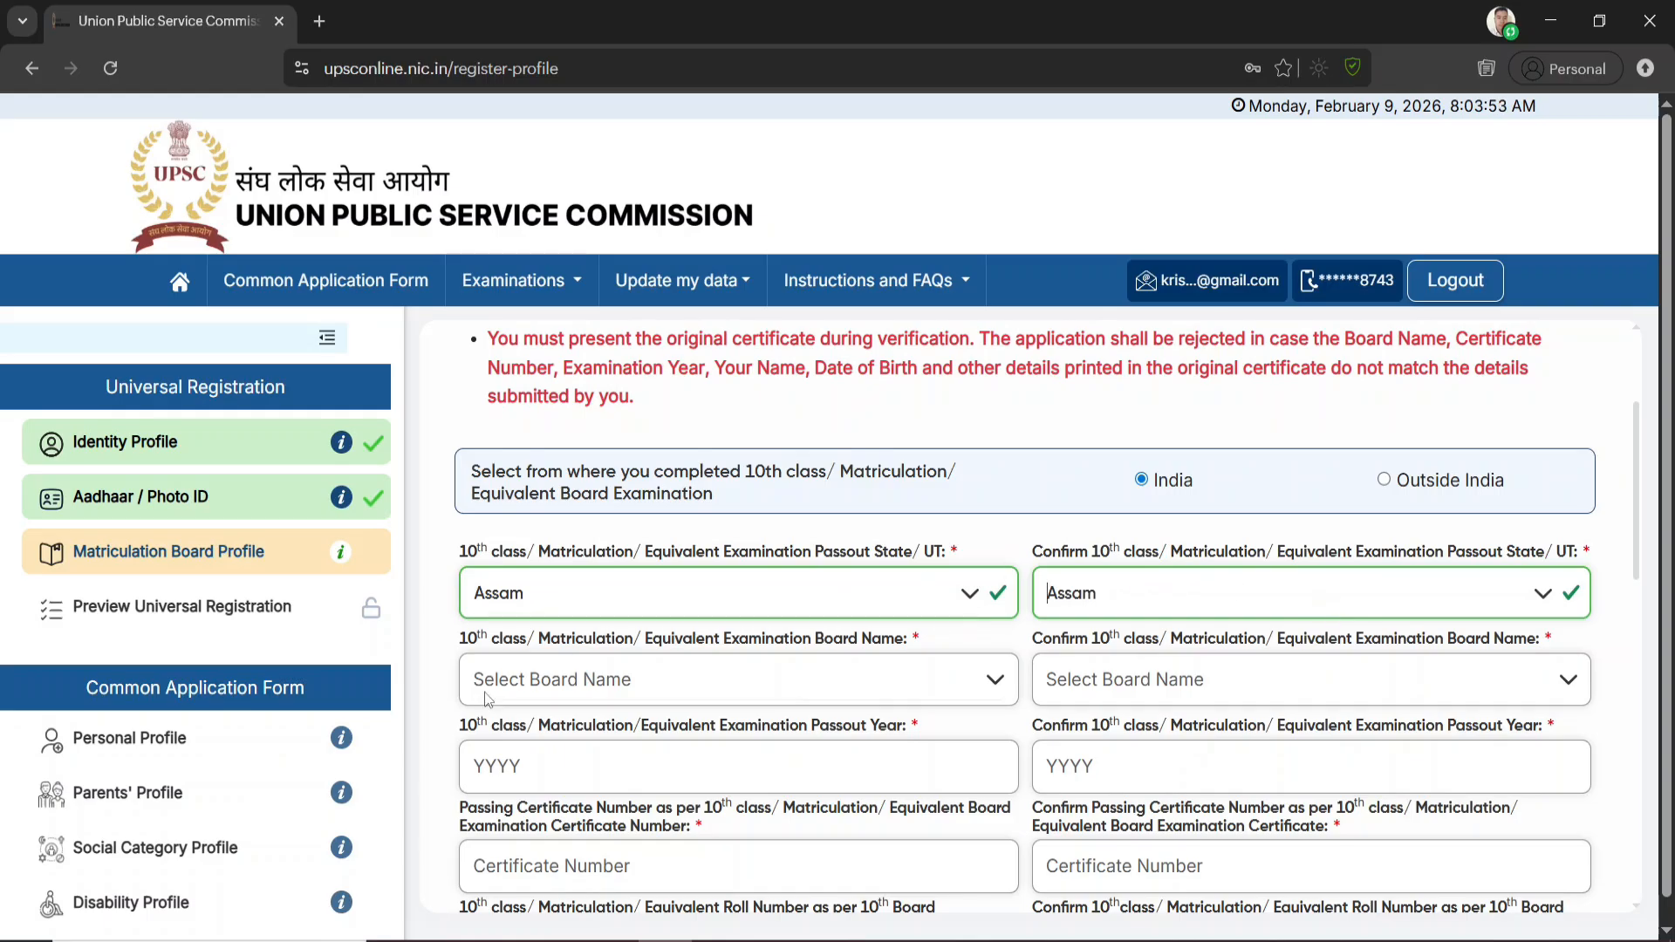
Select Board of Secondary Education, Assam as both the examination board name and its confirmation
{"action": "left_click", "coordinate": [604, 677]}
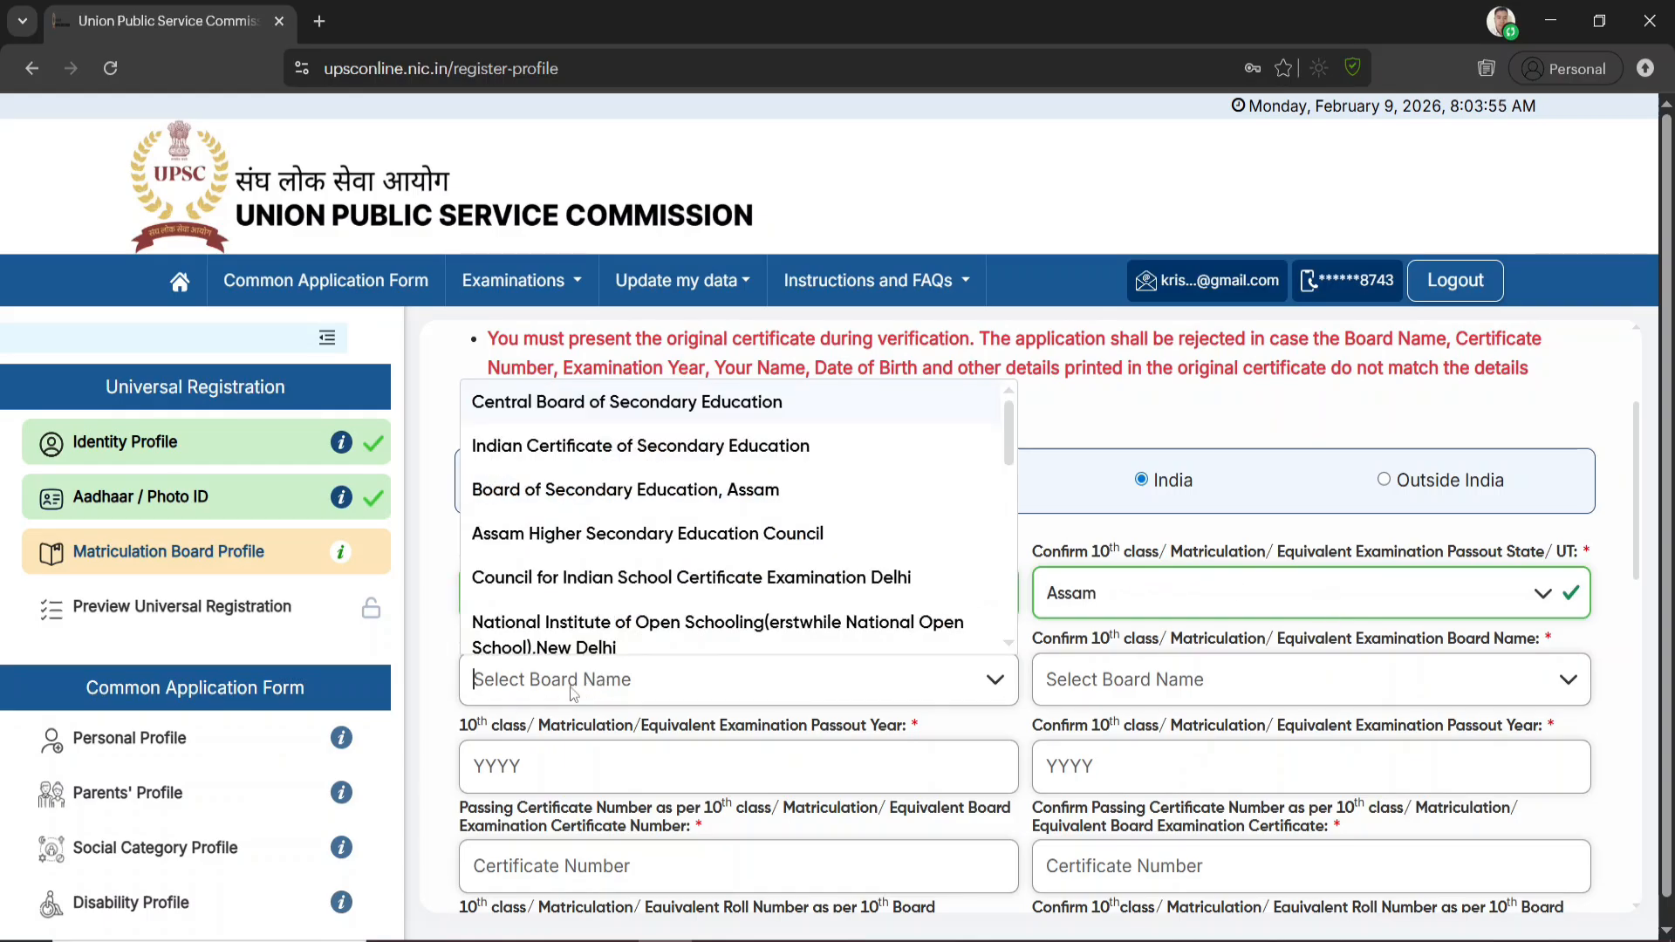
{"action": "type", "text": "board"}
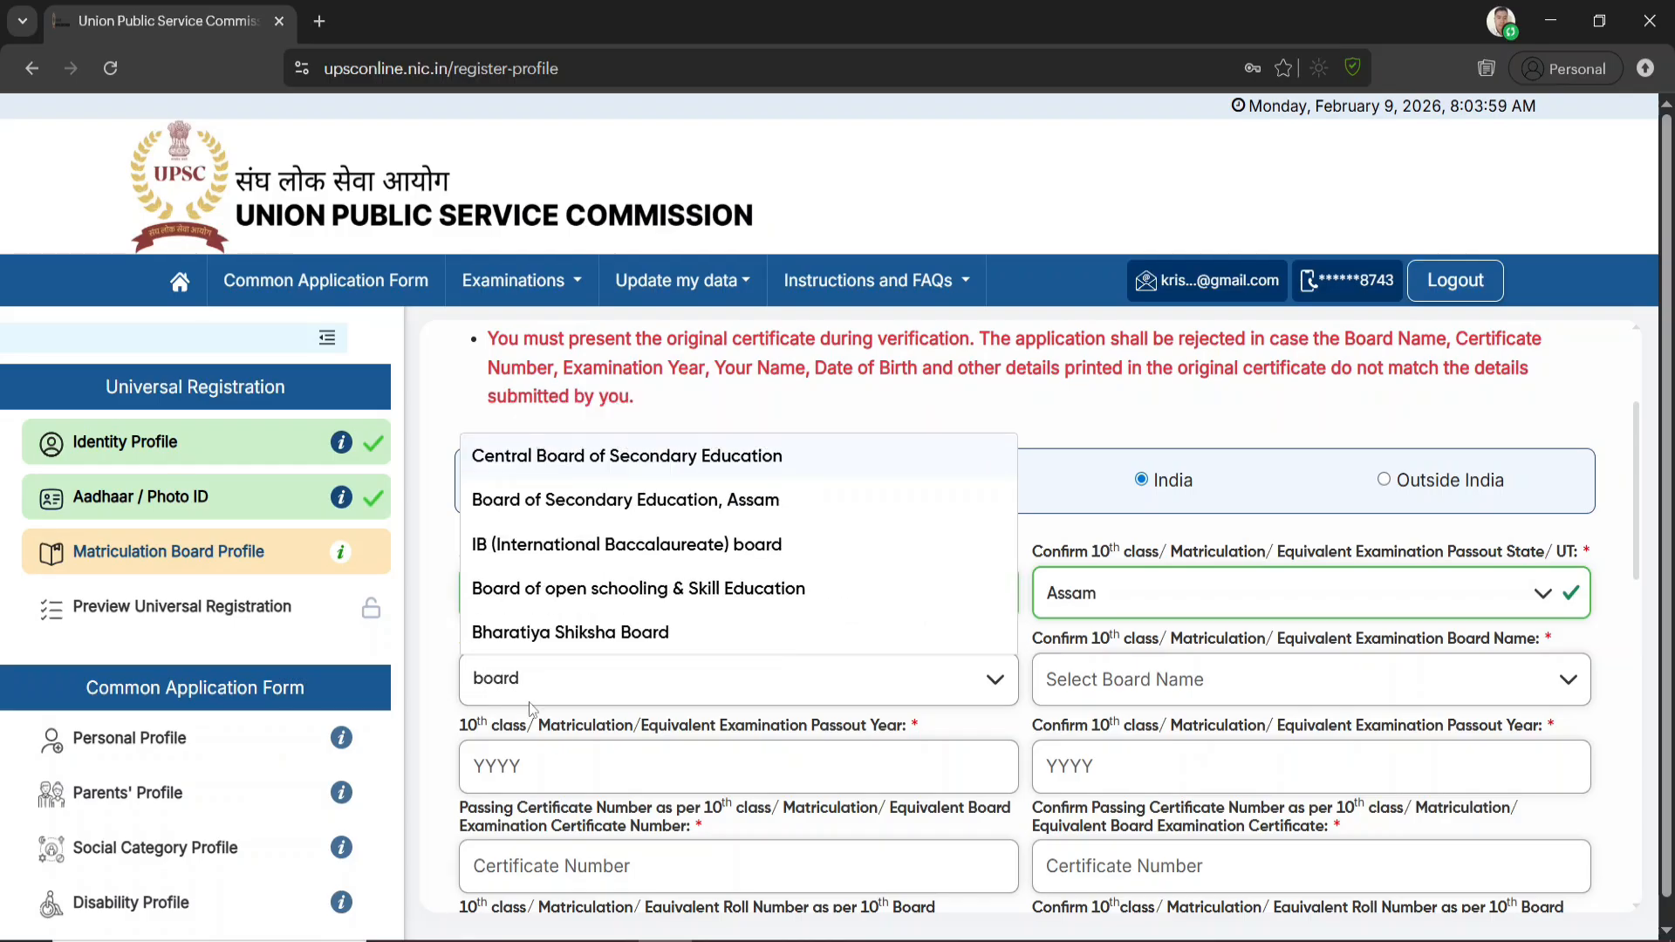
{"action": "left_click", "coordinate": [632, 499]}
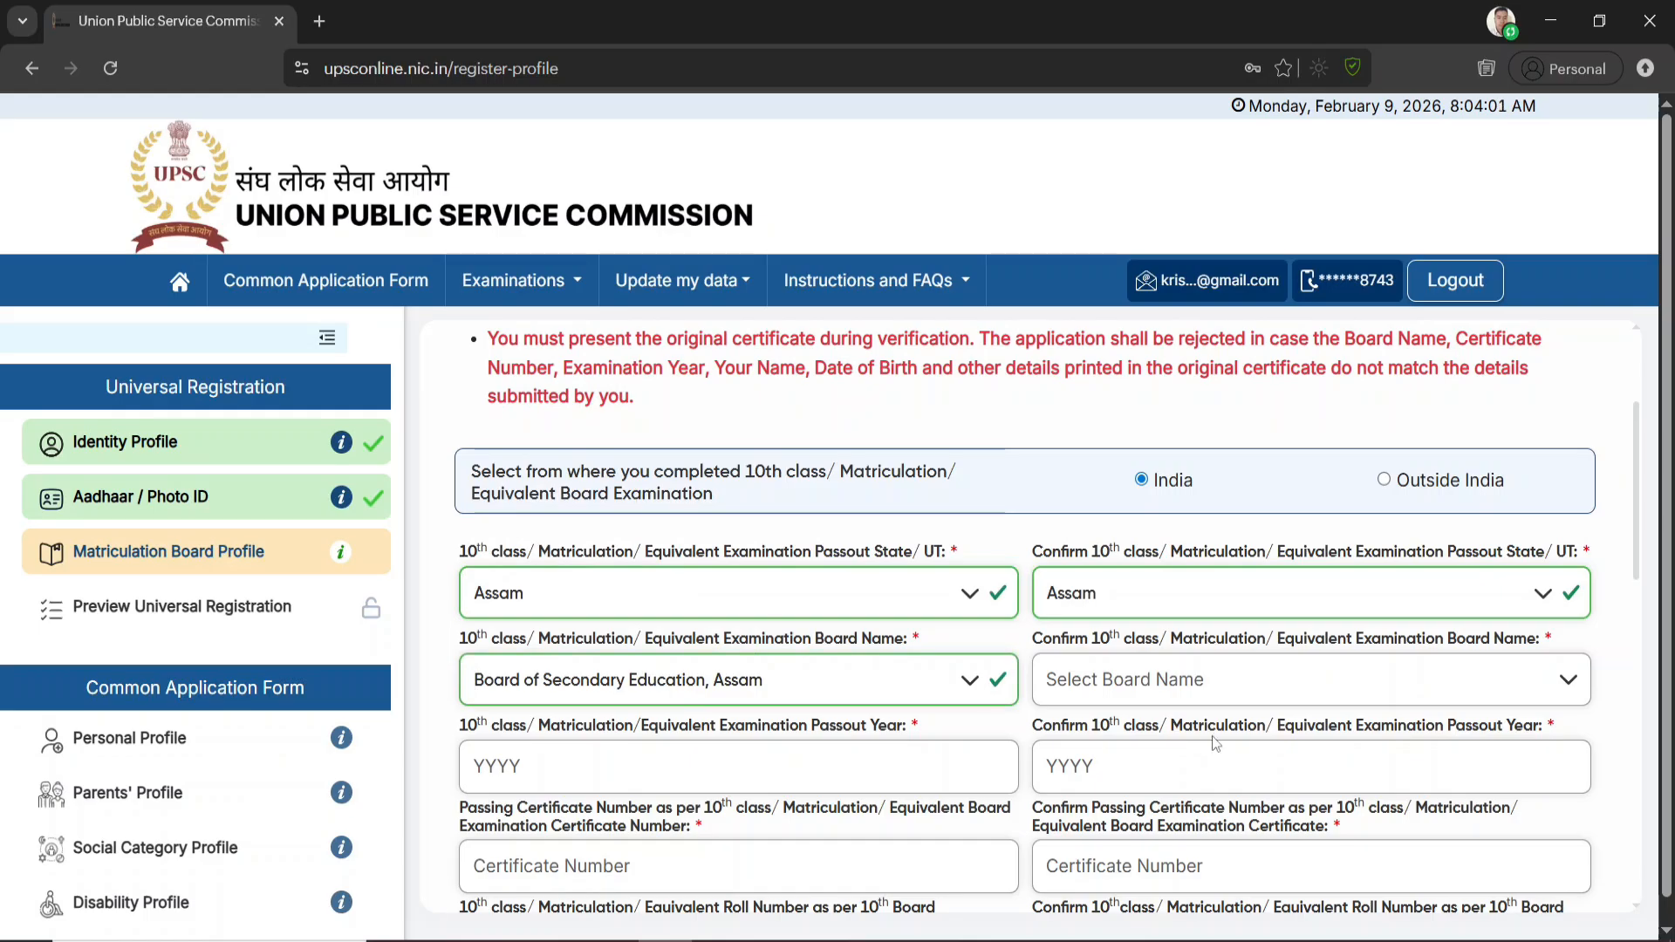
{"action": "scroll", "coordinate": [1205, 679], "scroll_direction": "down", "scroll_amount": 1}
{"action": "left_click", "coordinate": [1184, 567]}
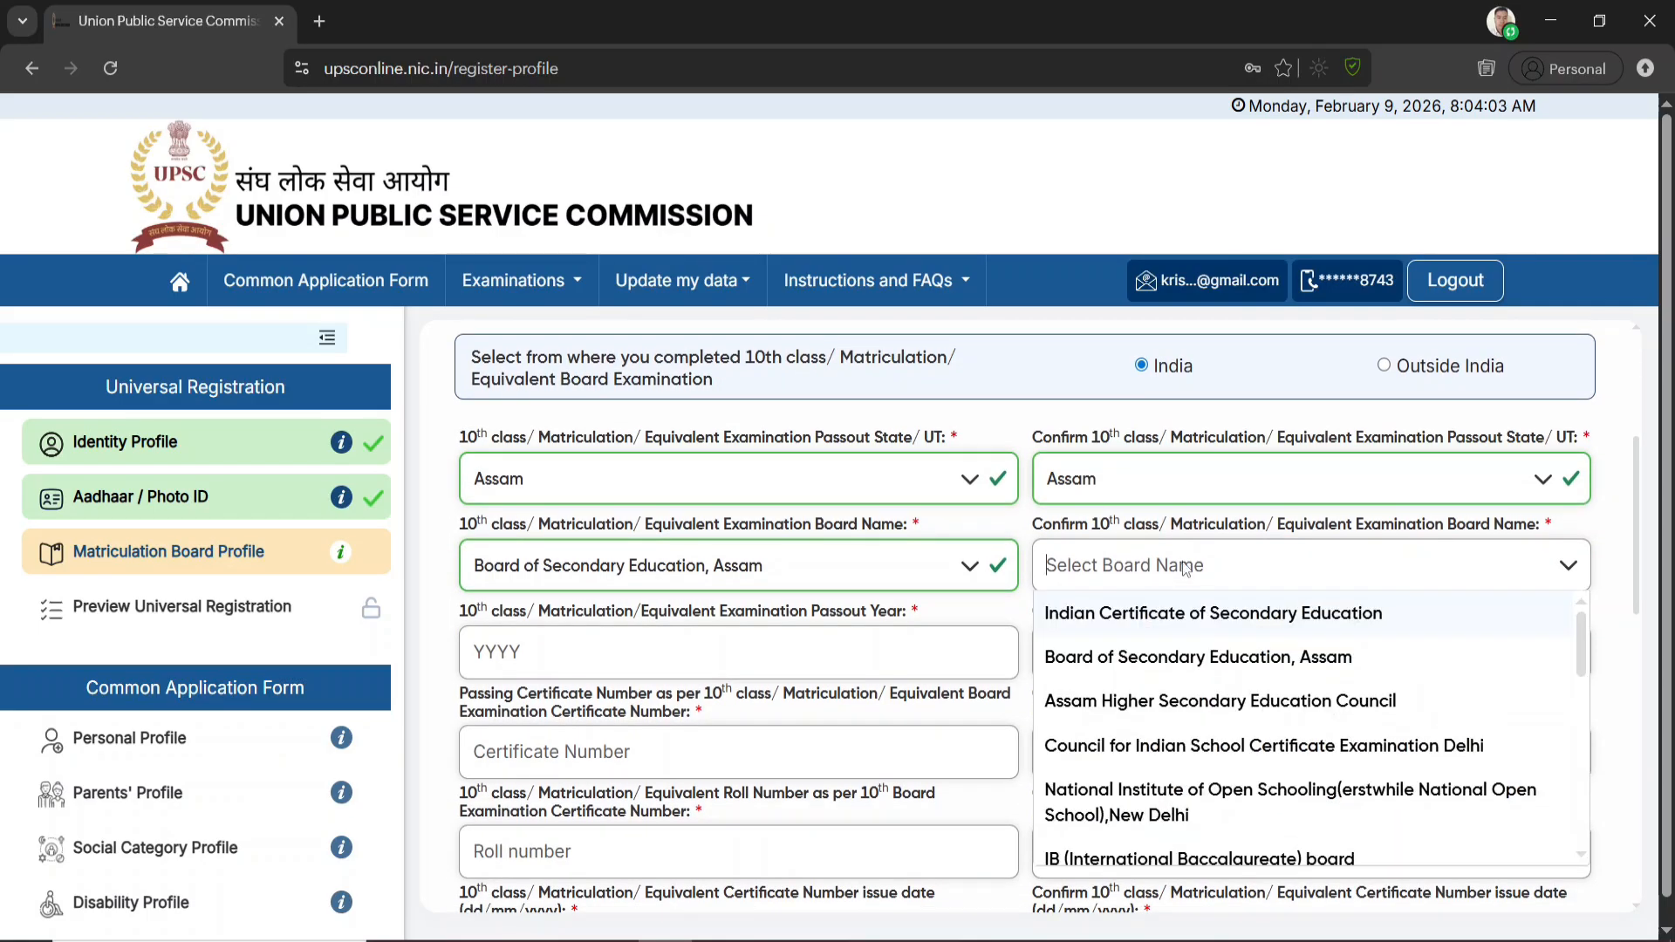
{"action": "type", "text": "board"}
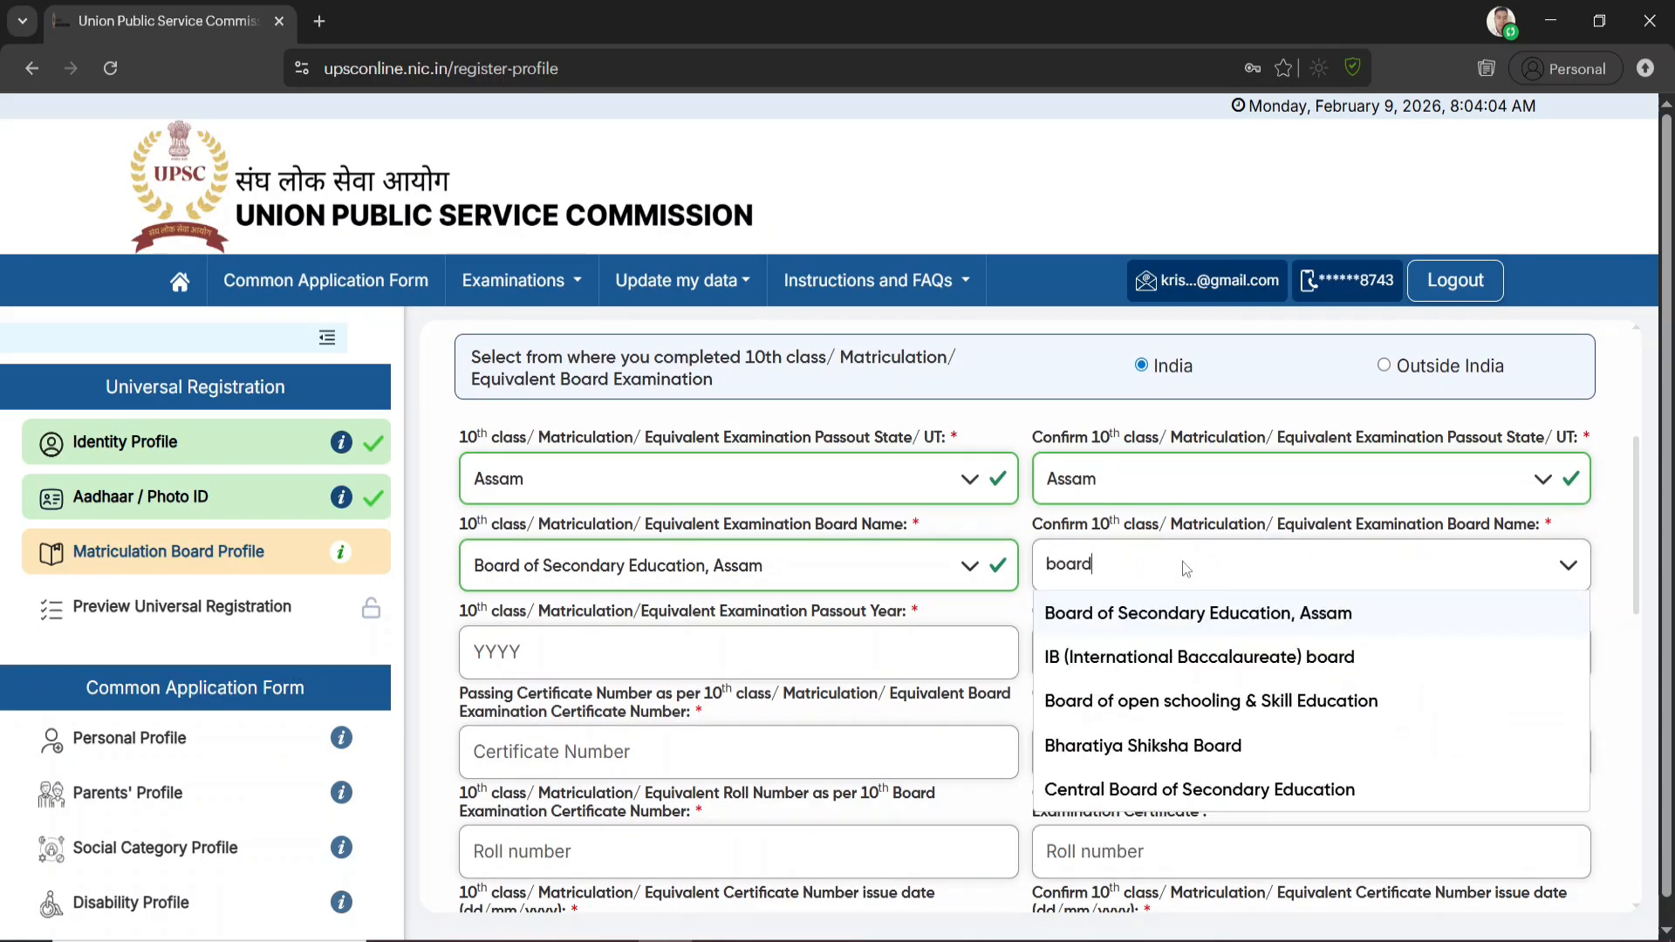
{"action": "left_click", "coordinate": [1239, 613]}
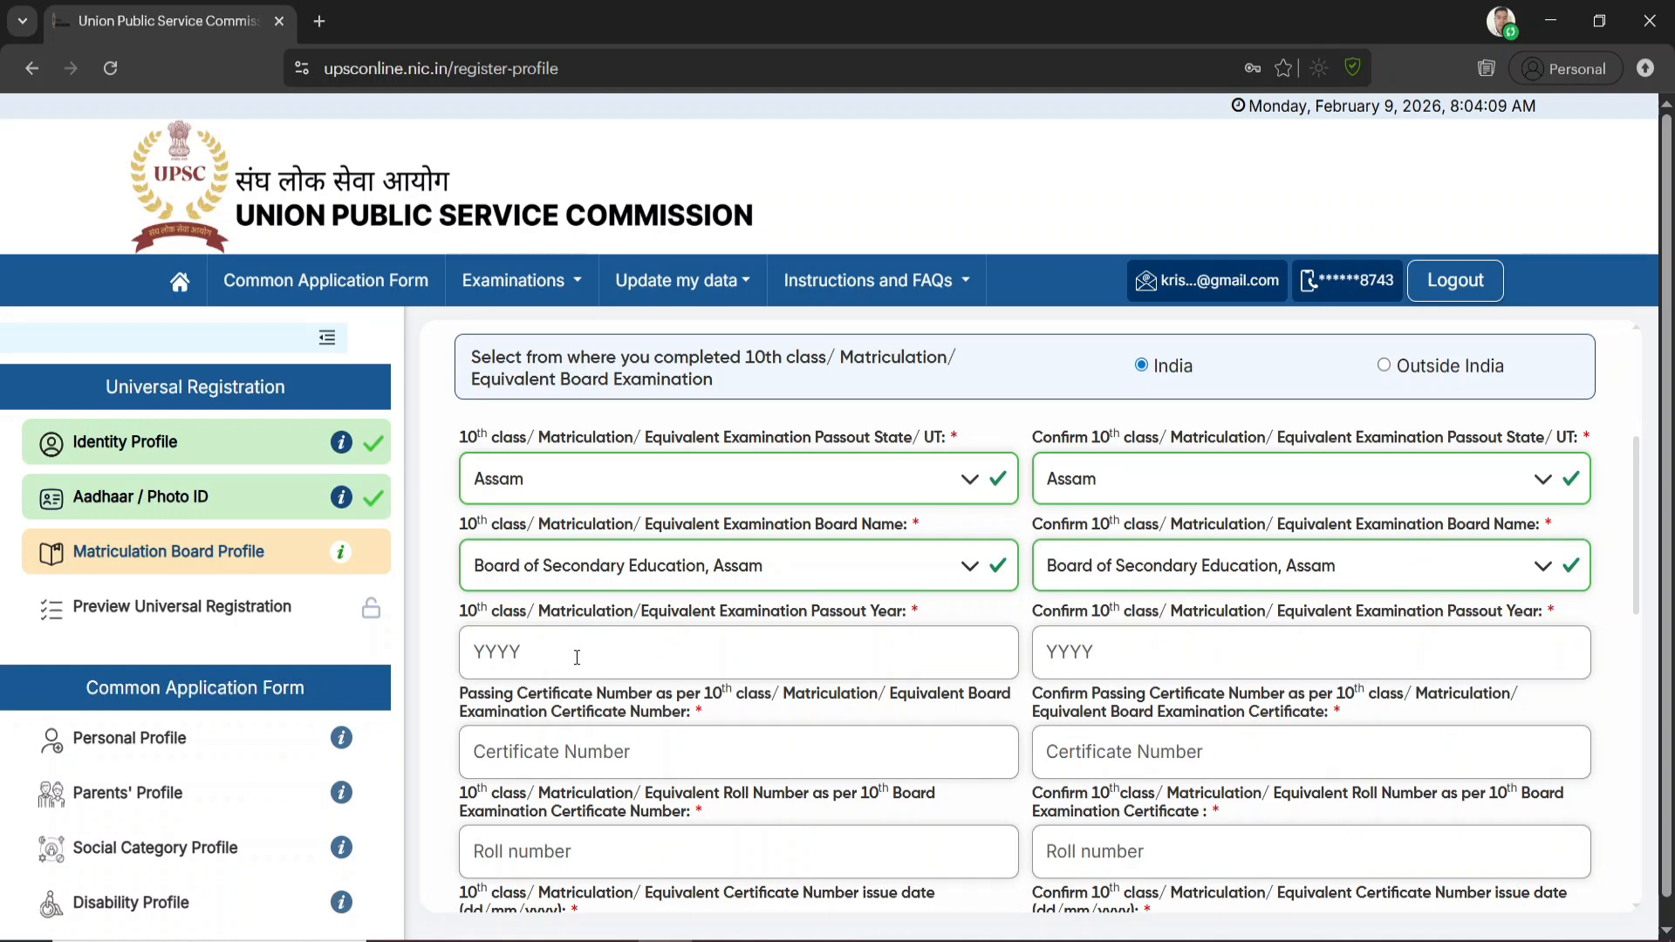
{"action": "left_click", "coordinate": [501, 653]}
{"action": "left_click", "coordinate": [1139, 648]}
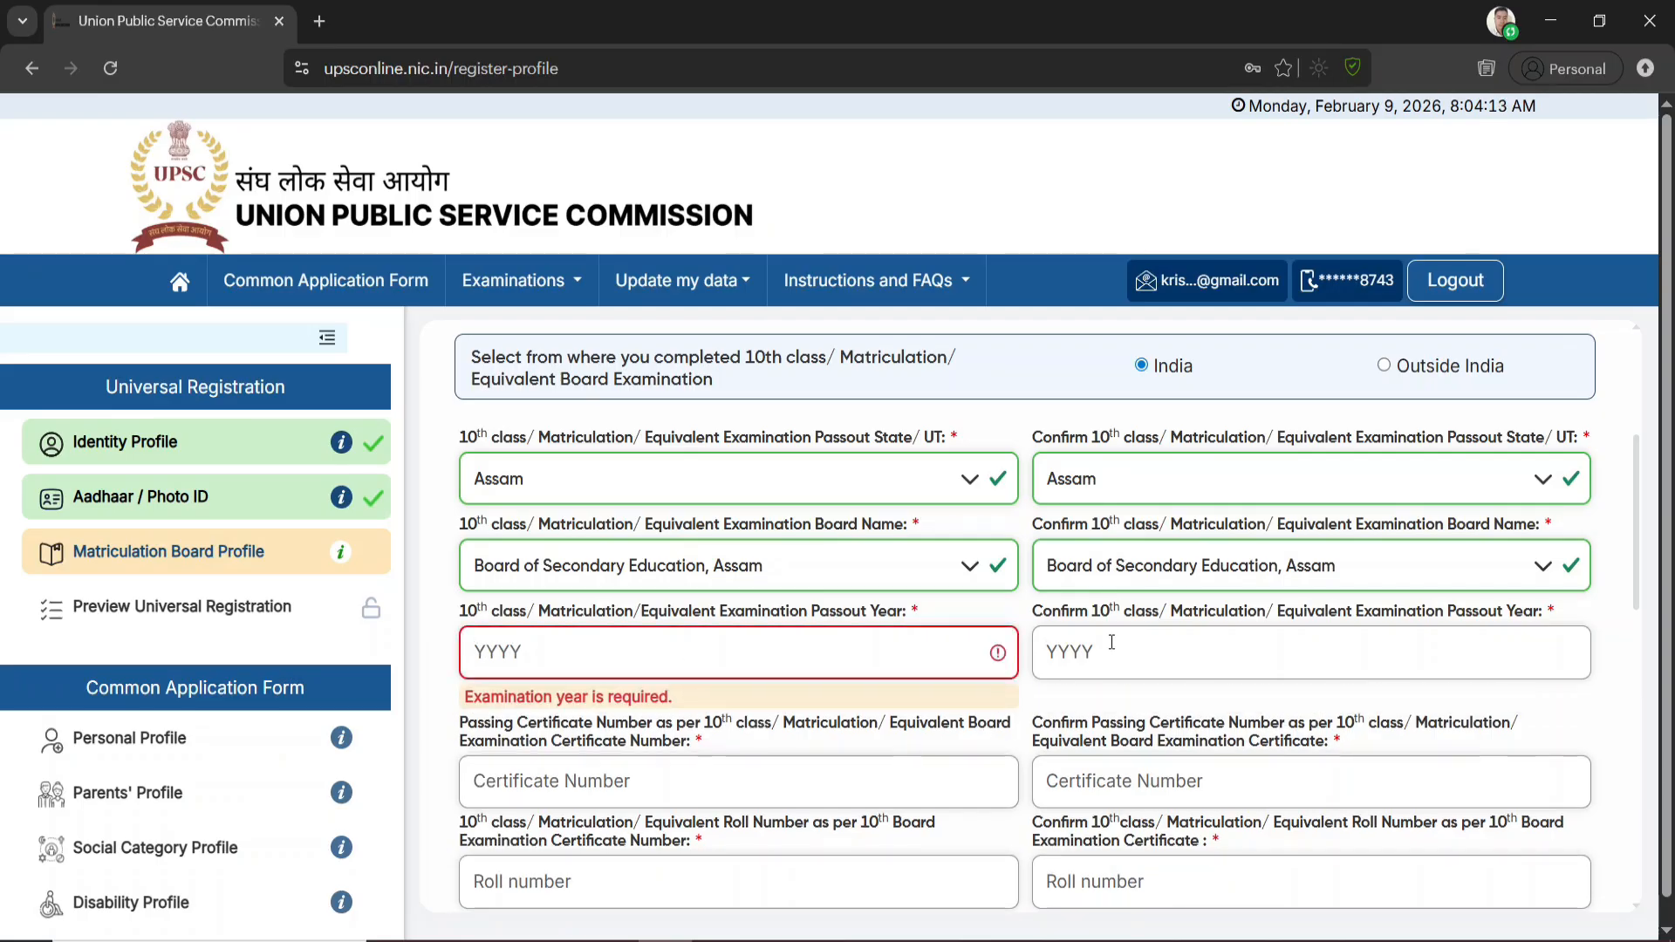
{"action": "scroll", "coordinate": [1110, 643], "scroll_direction": "down", "scroll_amount": 3}
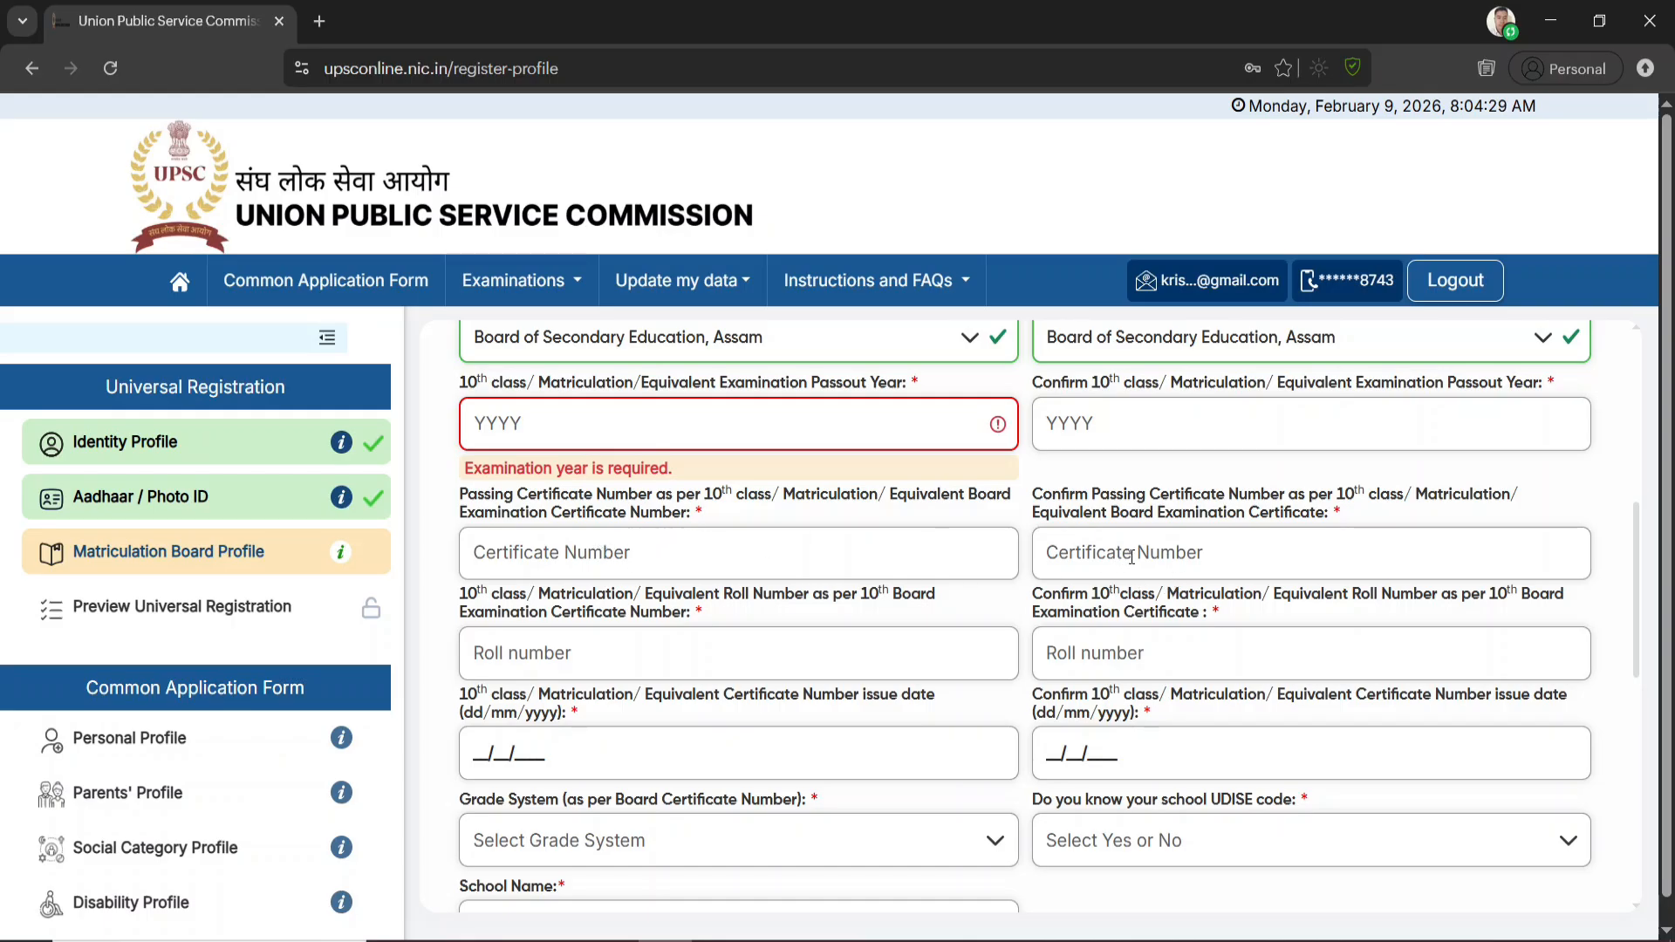
{"action": "left_click", "coordinate": [565, 654]}
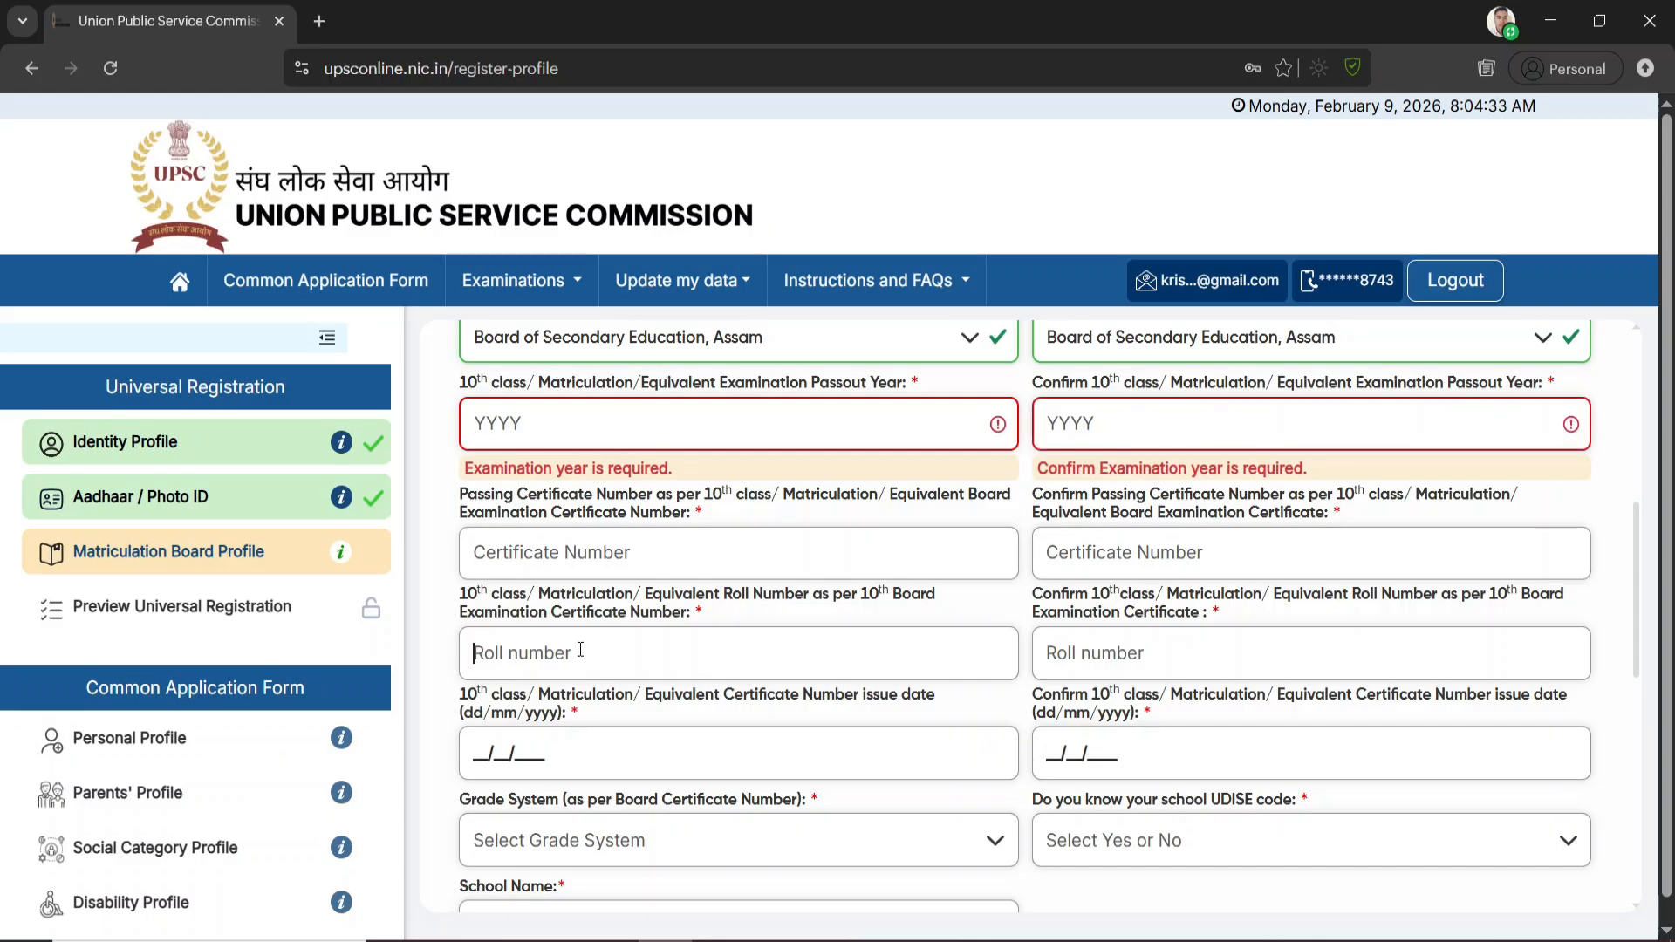
{"action": "left_click", "coordinate": [1140, 654]}
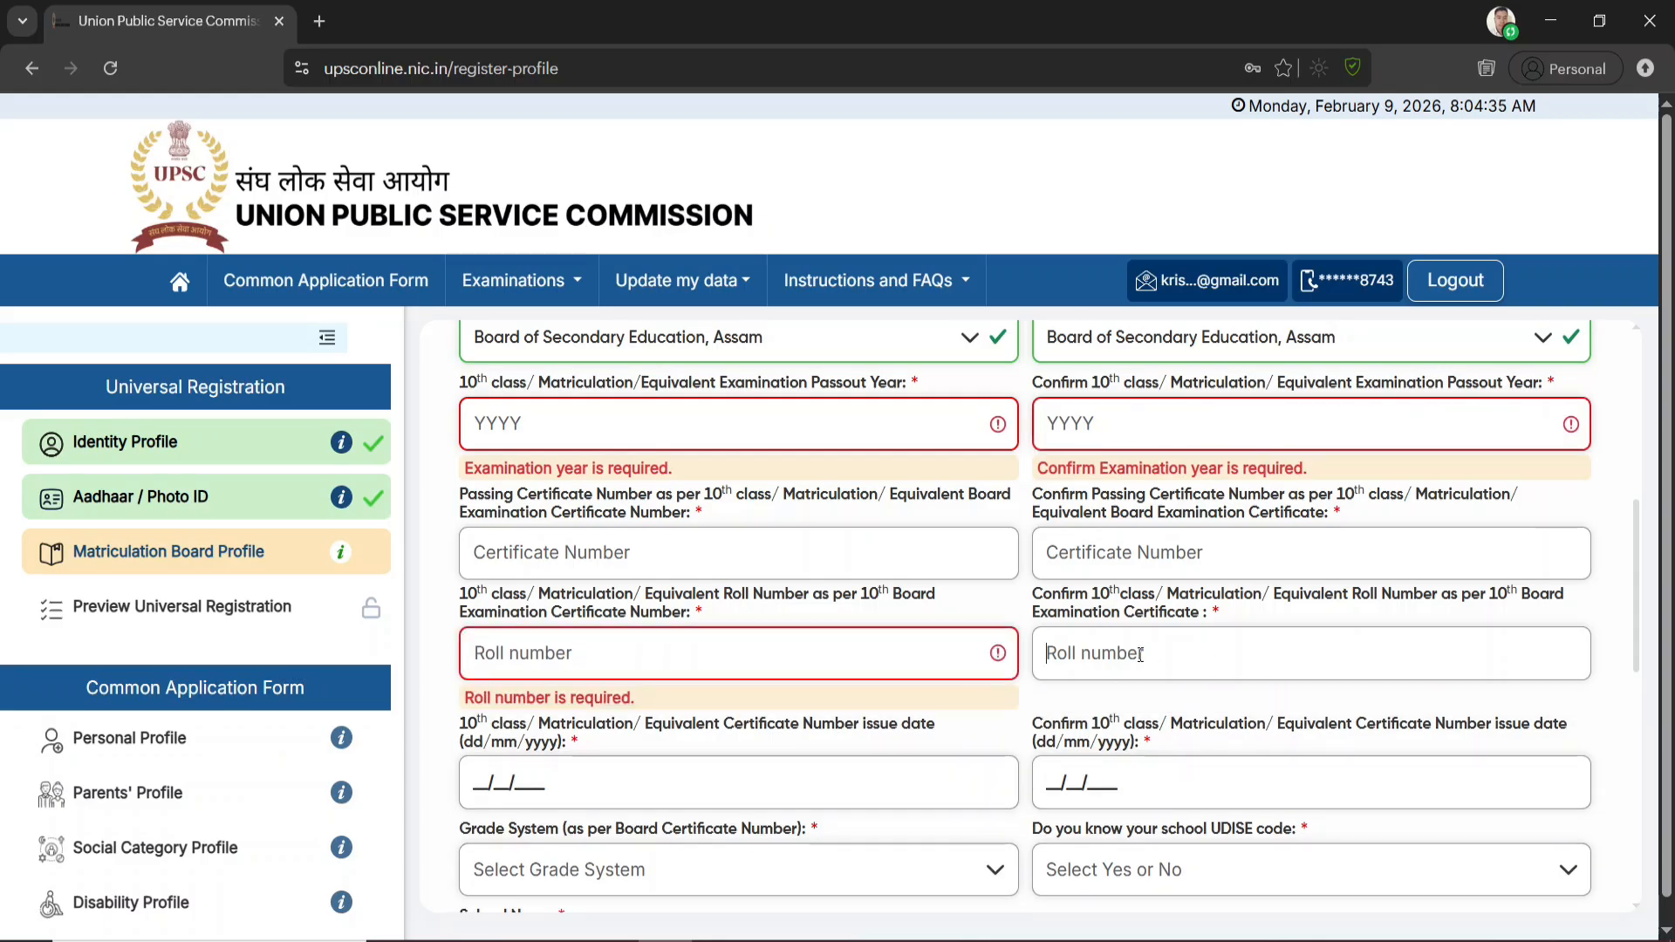
{"action": "scroll", "coordinate": [950, 745], "scroll_direction": "down", "scroll_amount": 1}
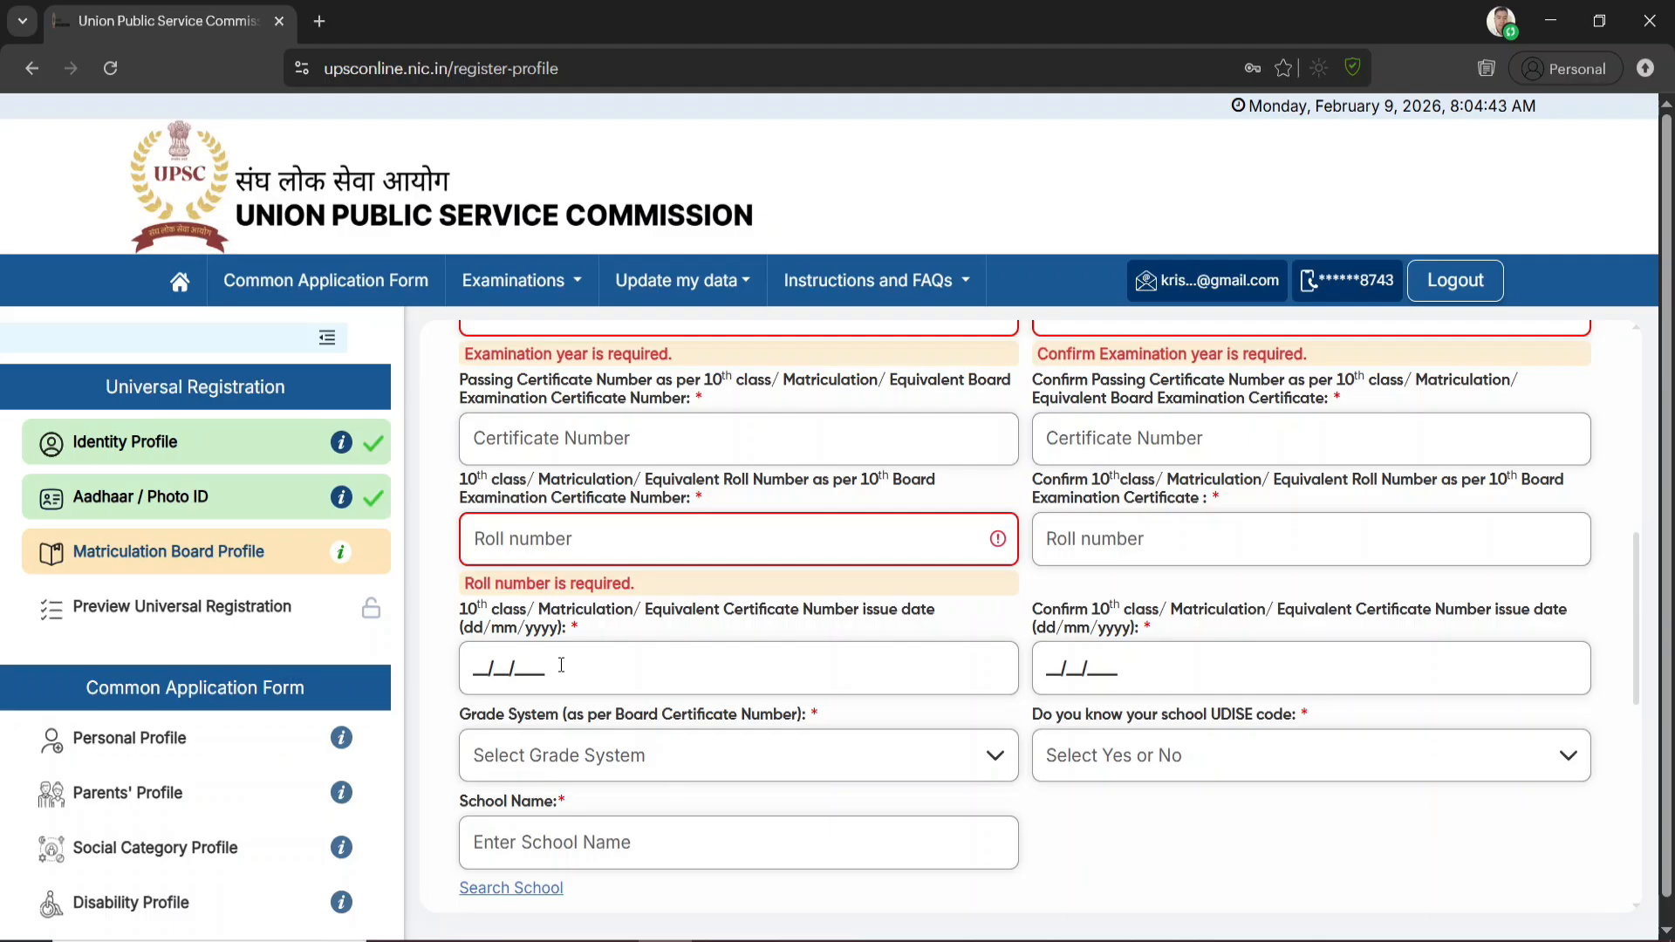
Set the grade system of the board certificate to Percentage(%) Marks
{"action": "scroll", "coordinate": [1018, 712], "scroll_direction": "down", "scroll_amount": 2}
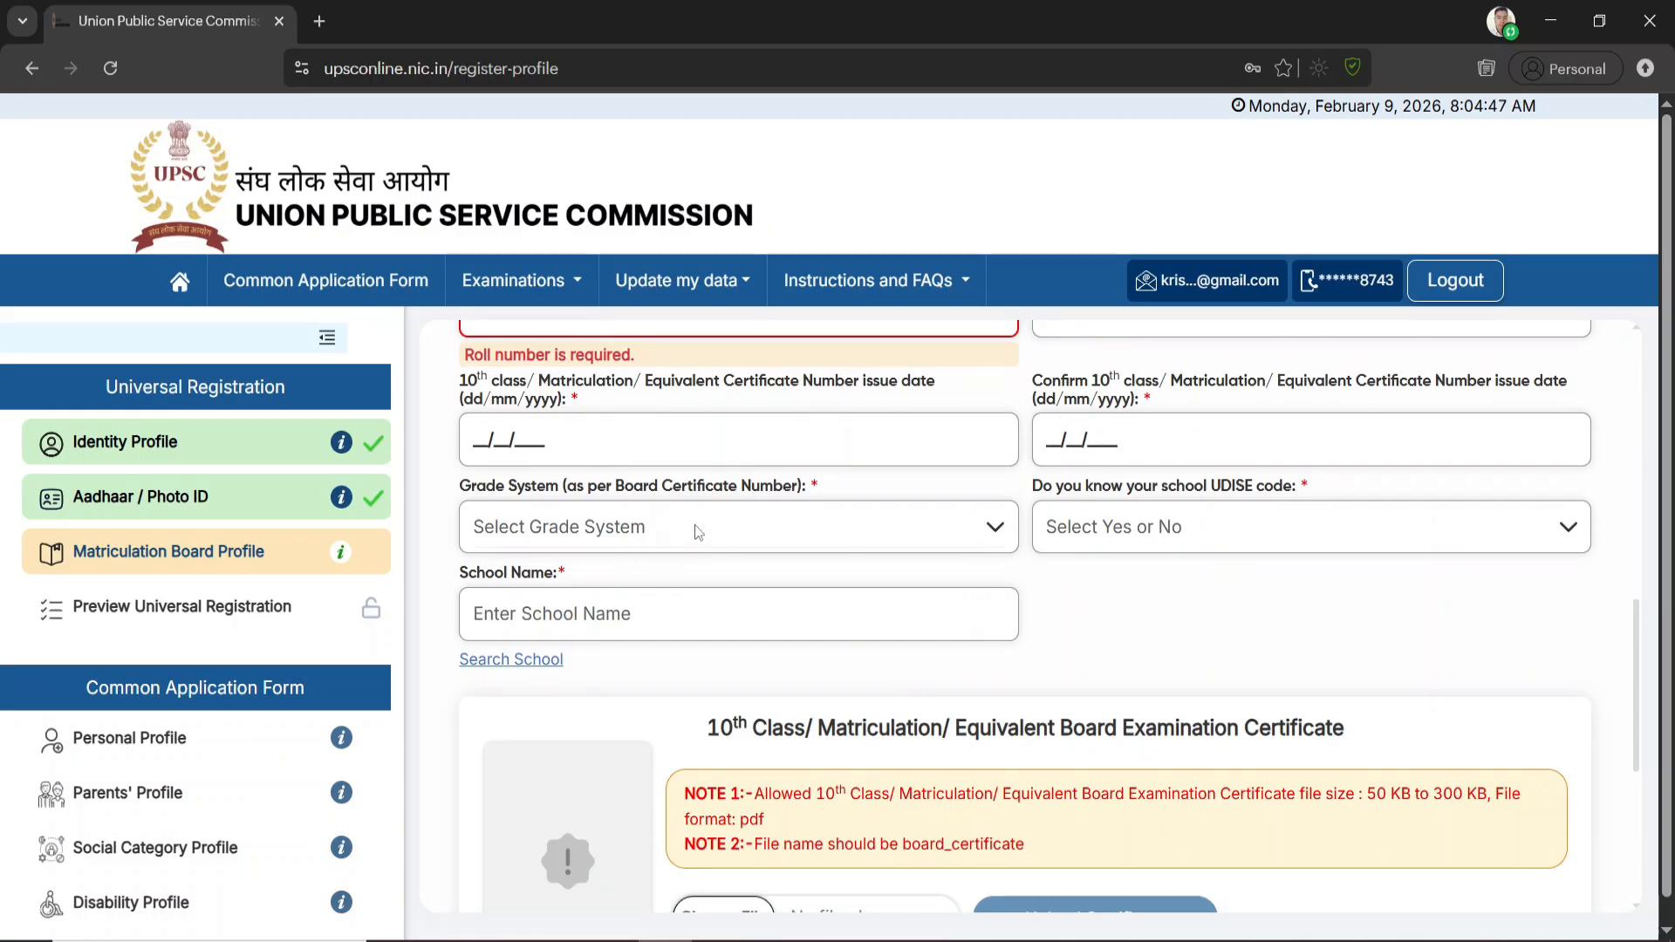
{"action": "left_click", "coordinate": [695, 525]}
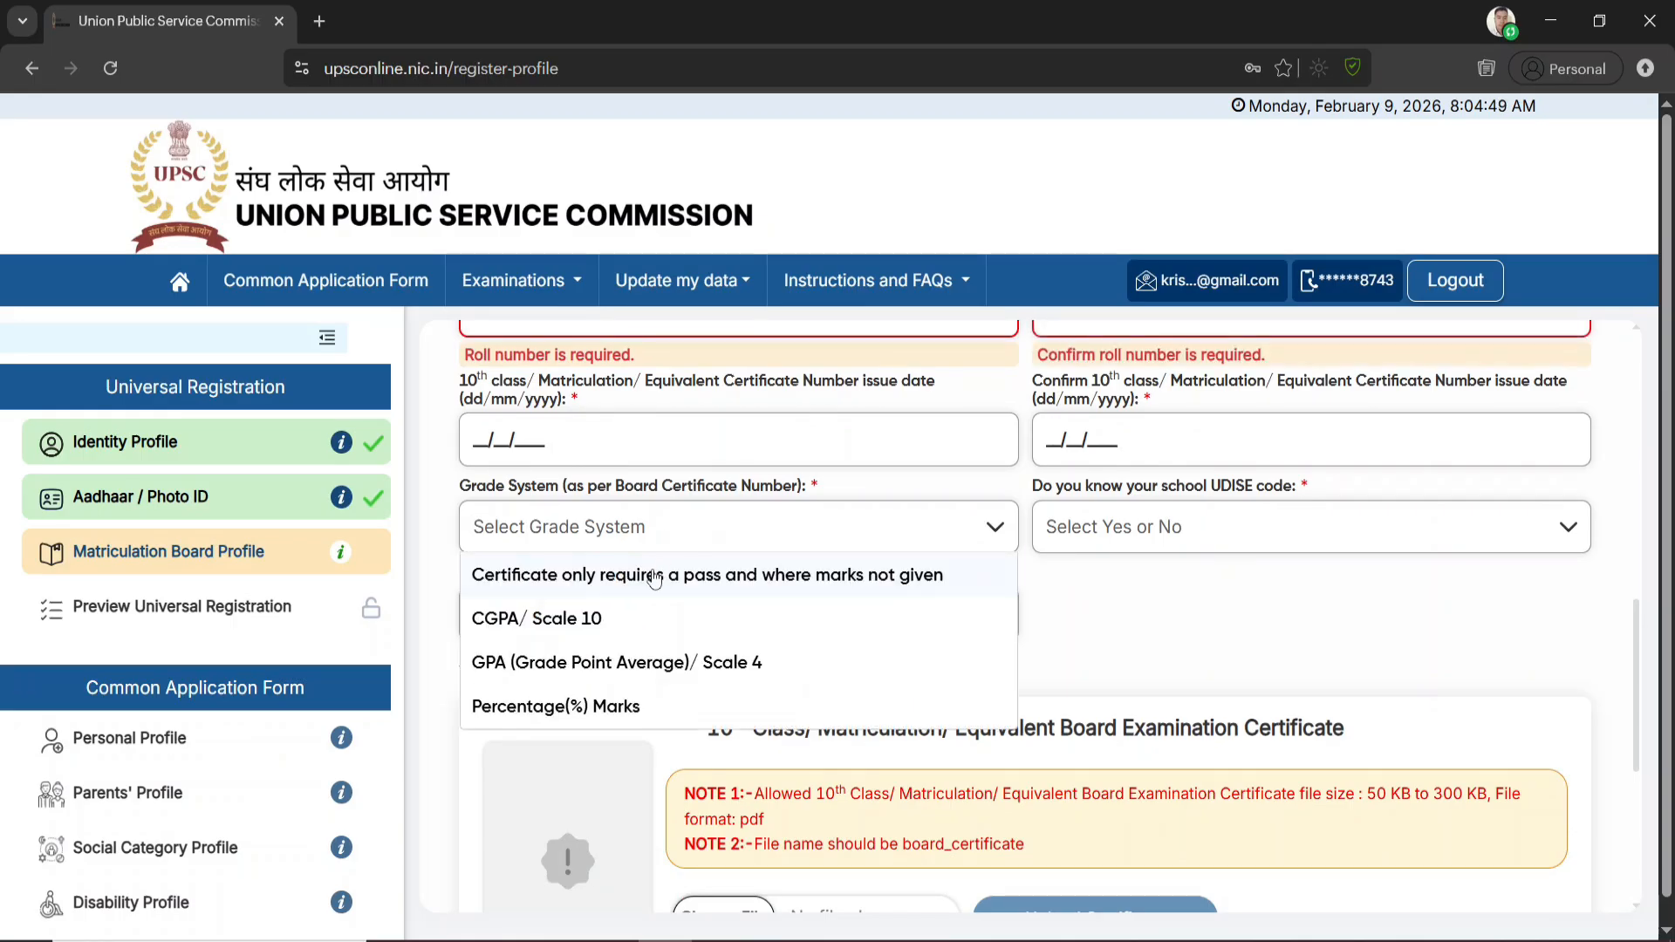
{"action": "left_click", "coordinate": [621, 708]}
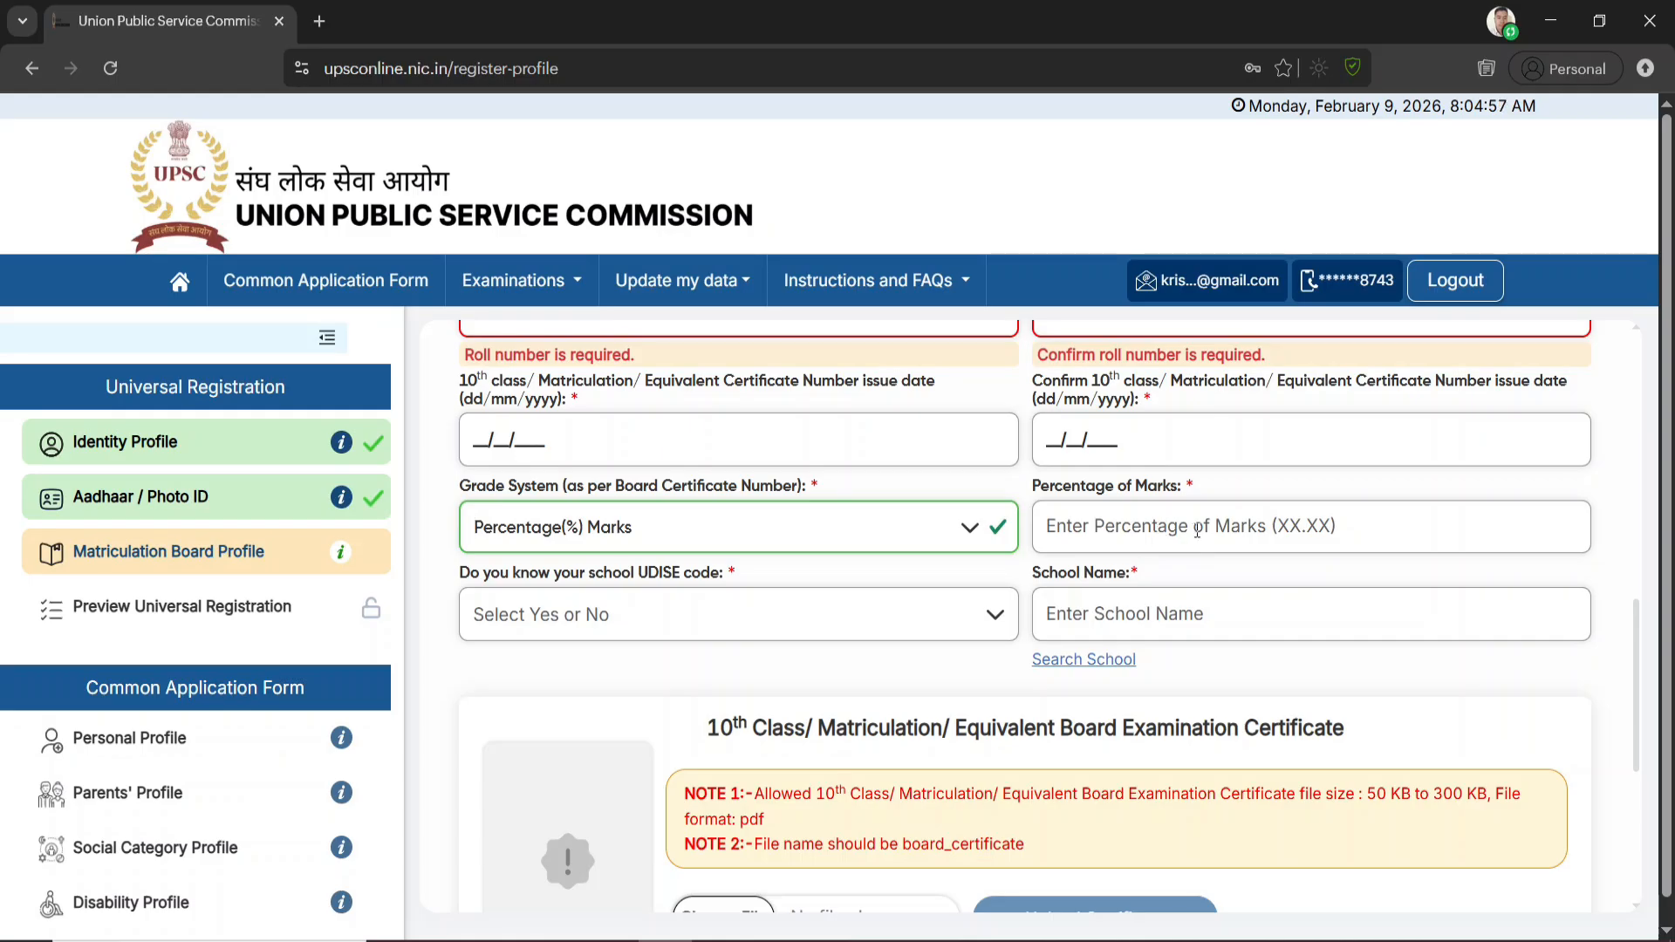
Set the school UDISE code question to No and list the matriculation schools in Dhemaji district, Assam
{"action": "left_click", "coordinate": [650, 620]}
{"action": "left_click", "coordinate": [615, 650]}
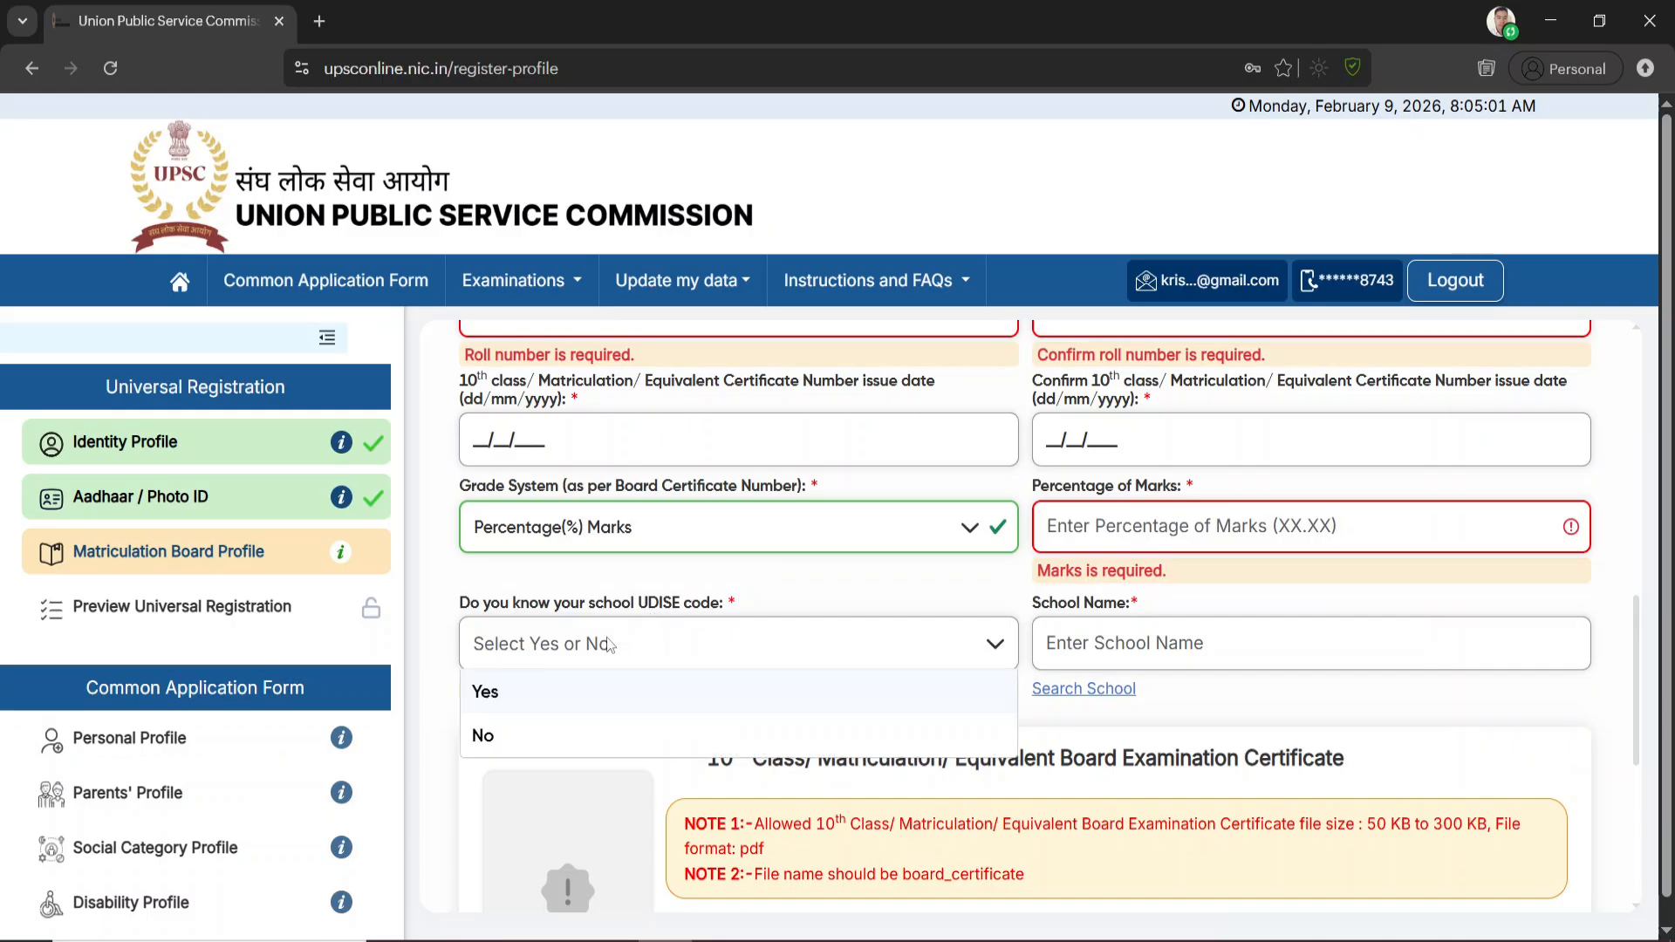
{"action": "left_click", "coordinate": [524, 738]}
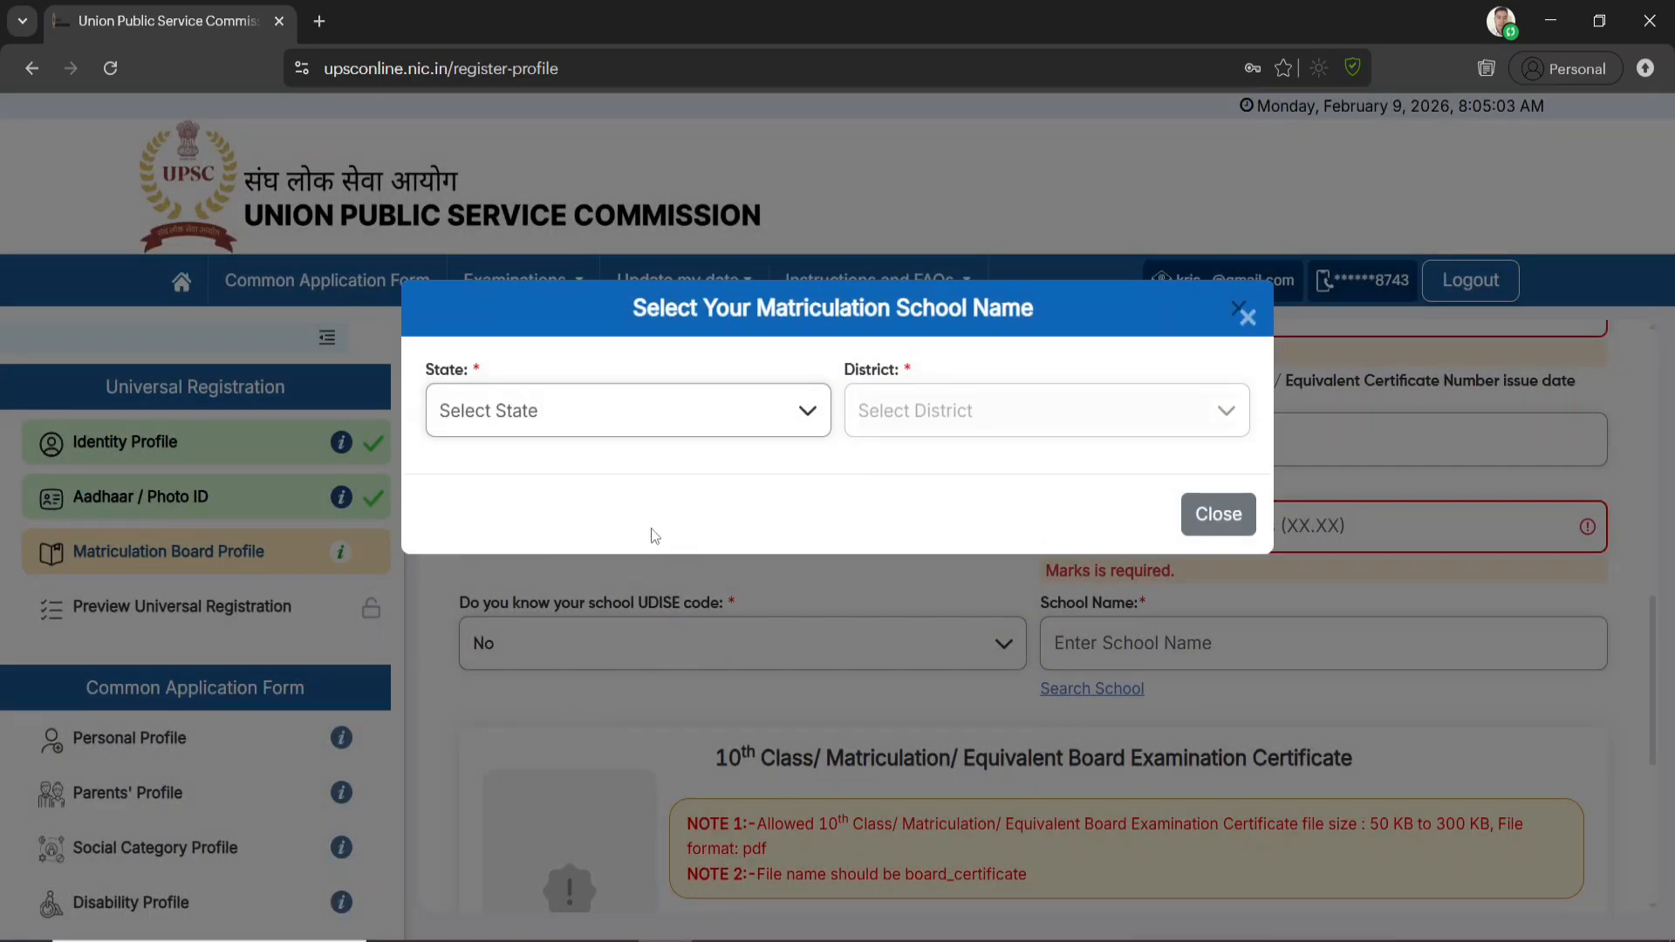
{"action": "left_click", "coordinate": [772, 411]}
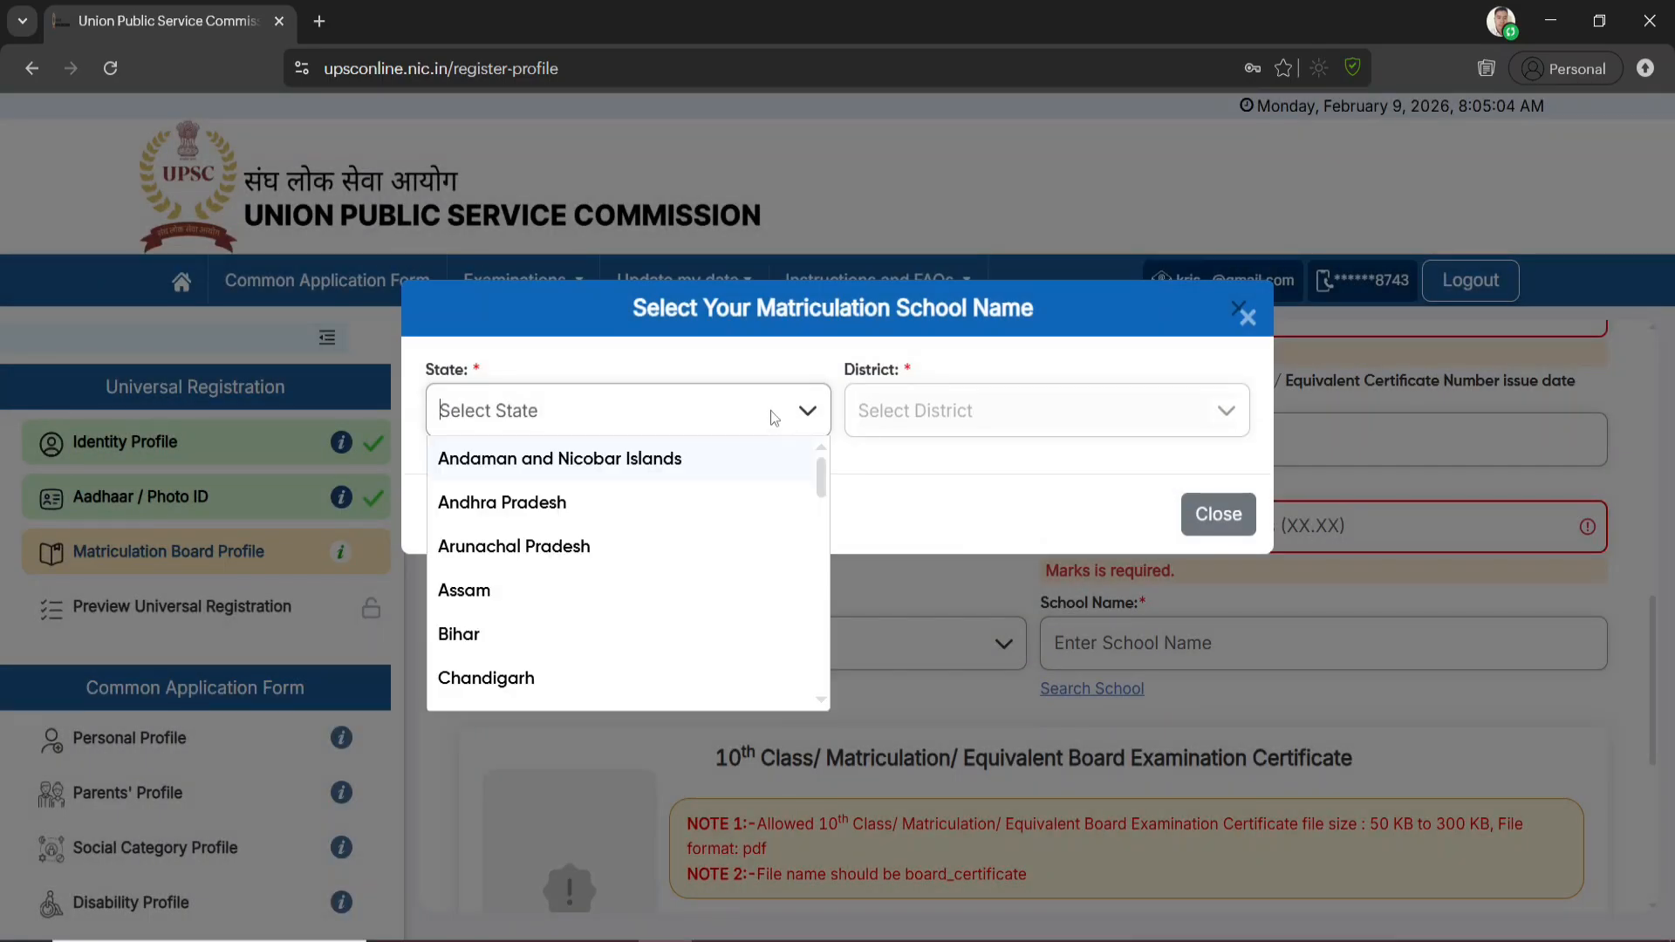
{"action": "left_click", "coordinate": [507, 592]}
{"action": "left_click", "coordinate": [949, 430]}
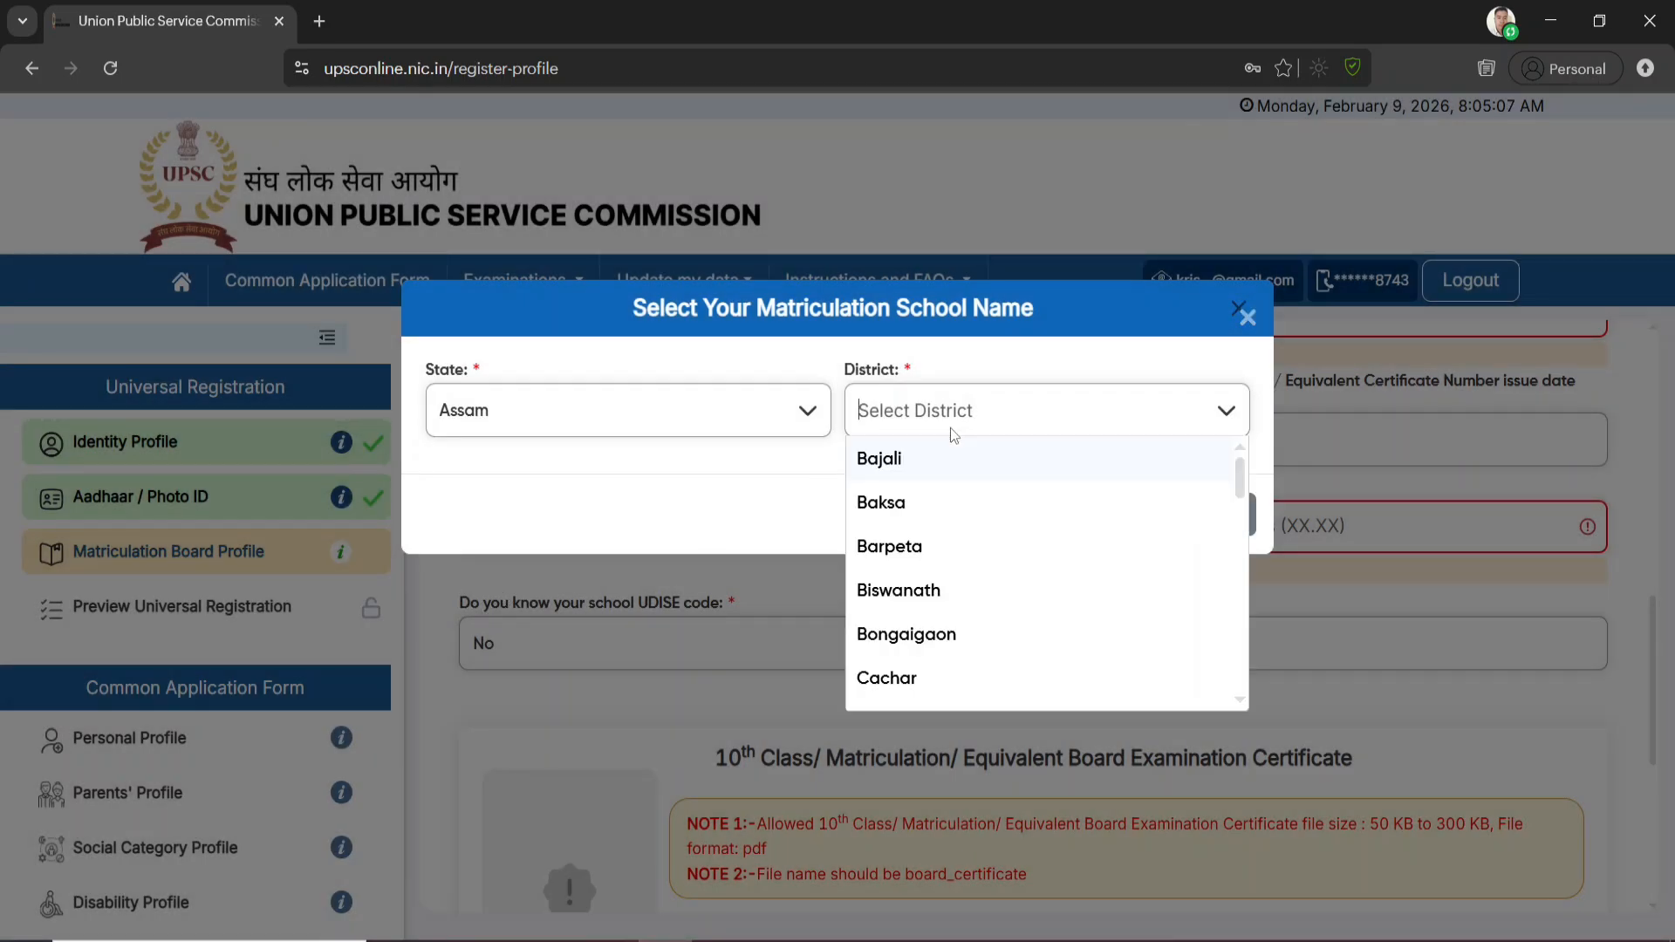
{"action": "type", "text": "dhe"}
{"action": "left_click", "coordinate": [900, 463]}
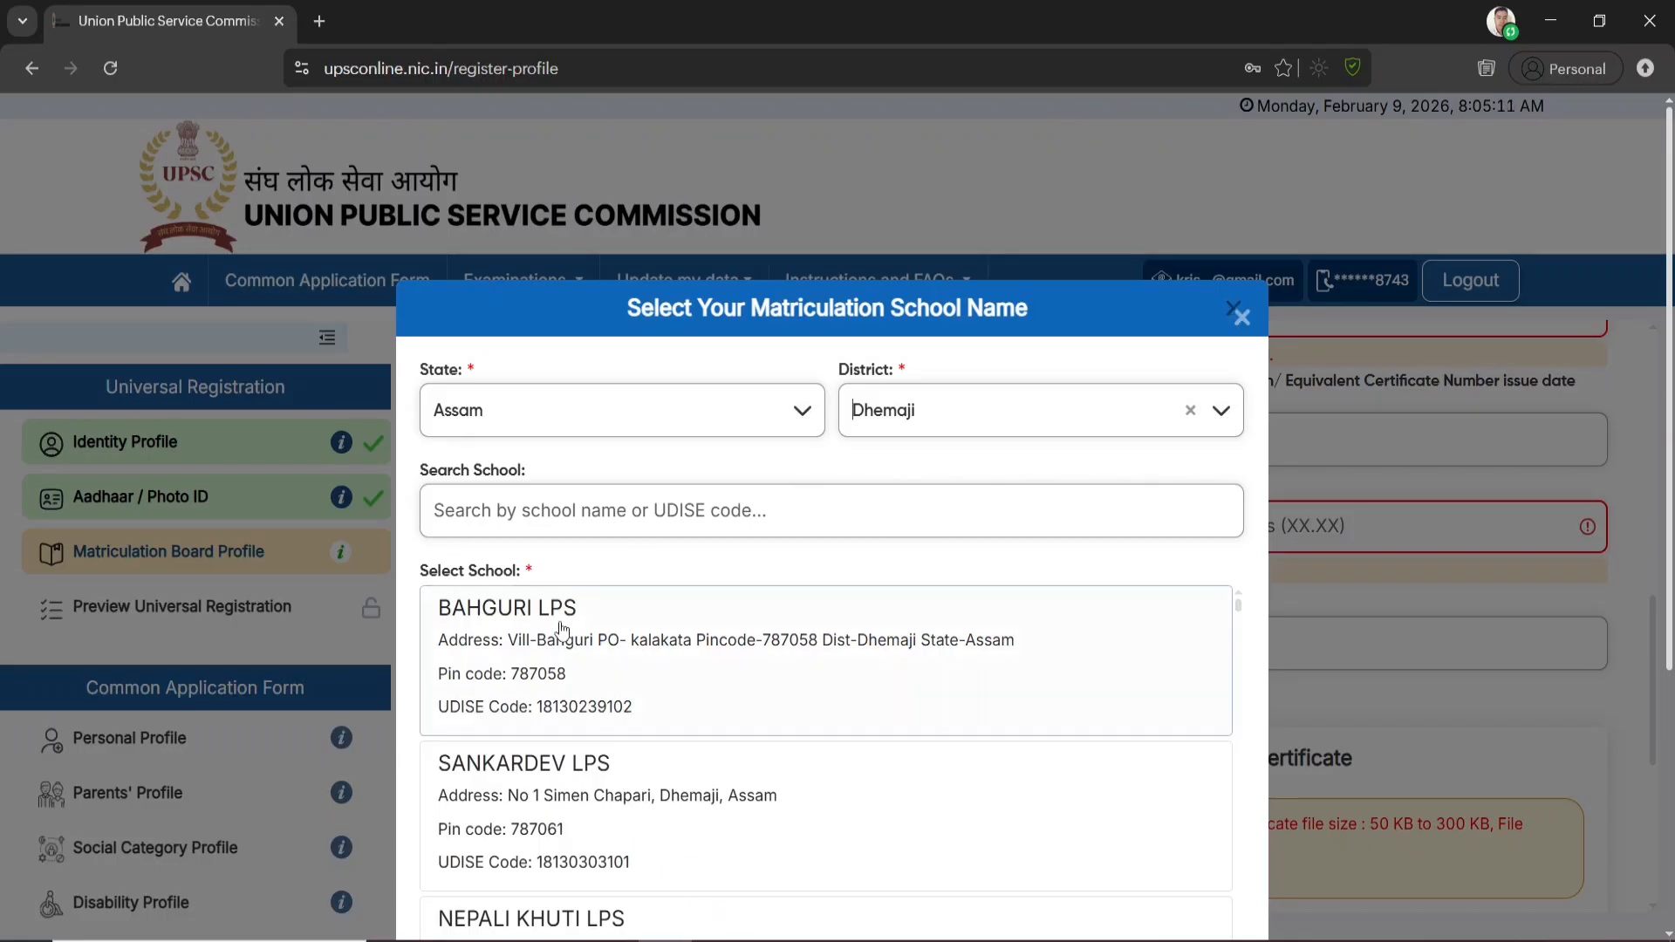
Search the matriculation school list for "simen" and close the school selection without choosing a school
{"action": "left_click", "coordinate": [607, 503]}
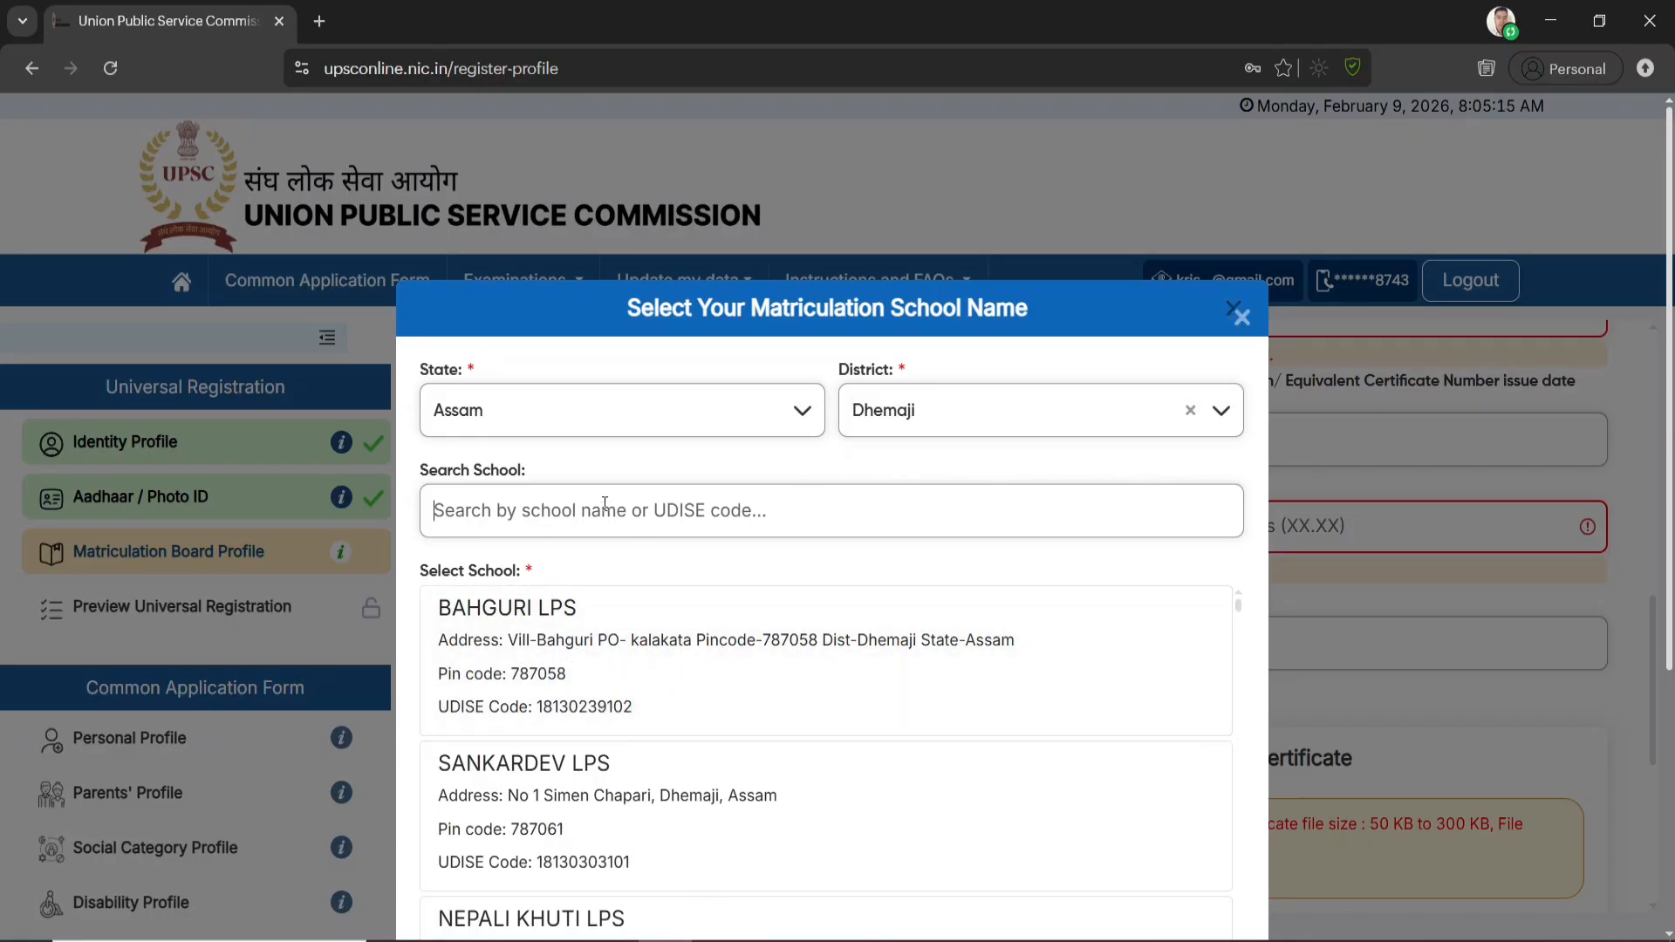
{"action": "type", "text": "simen"}
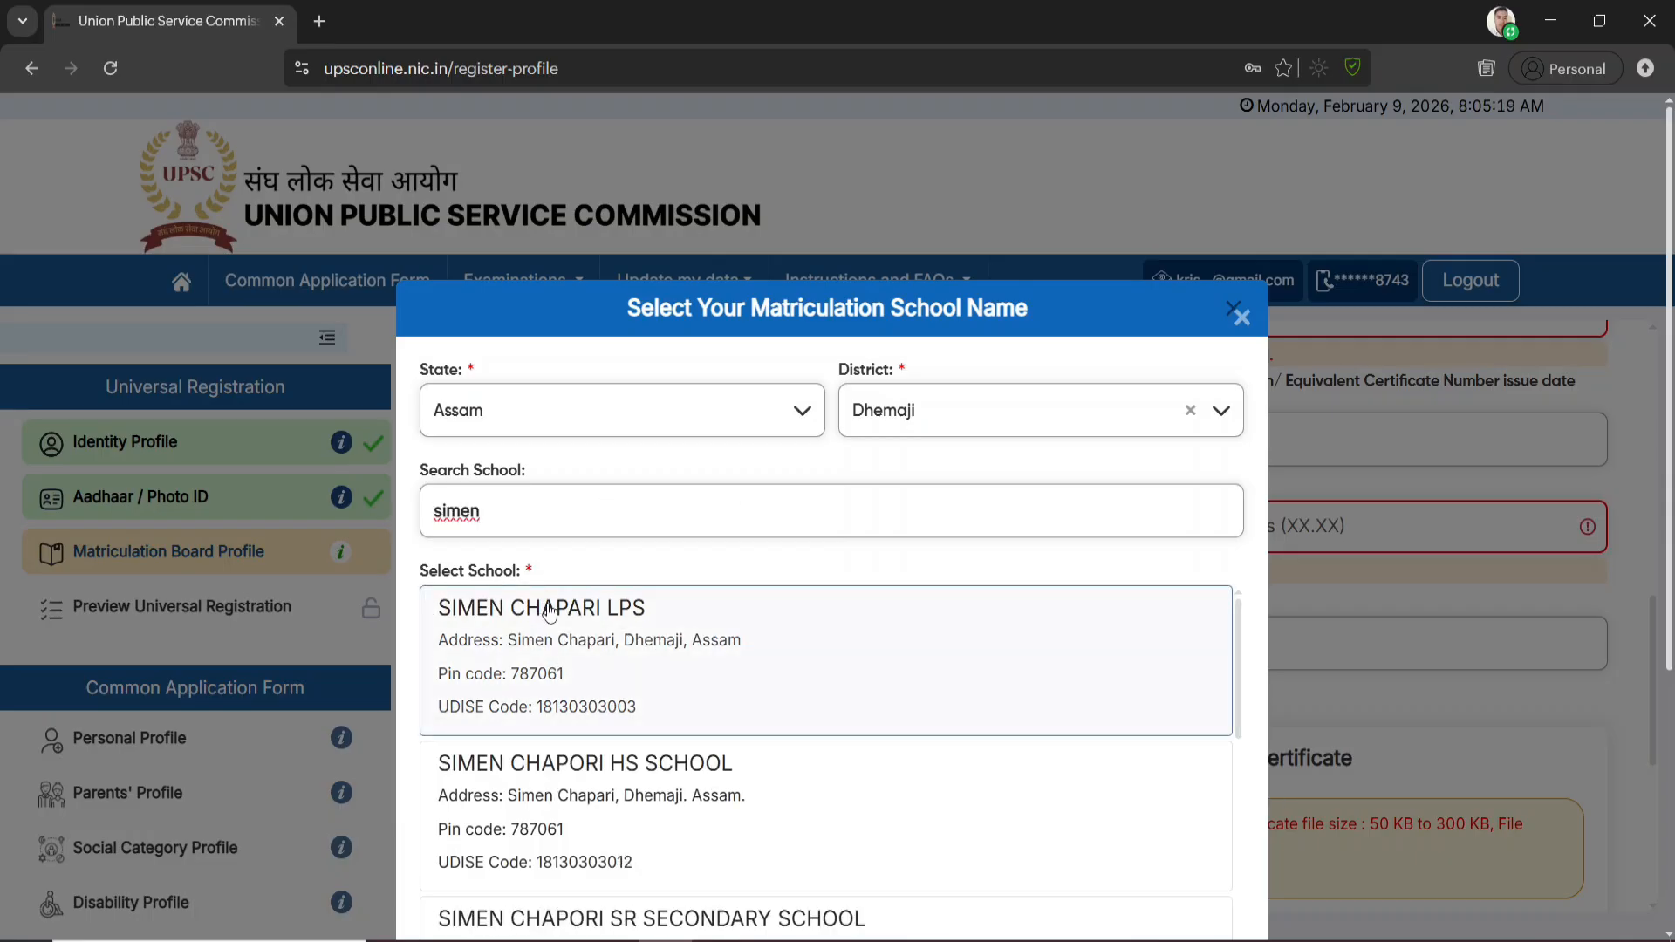
{"action": "double_click", "coordinate": [524, 513]}
{"action": "left_click", "coordinate": [1240, 321]}
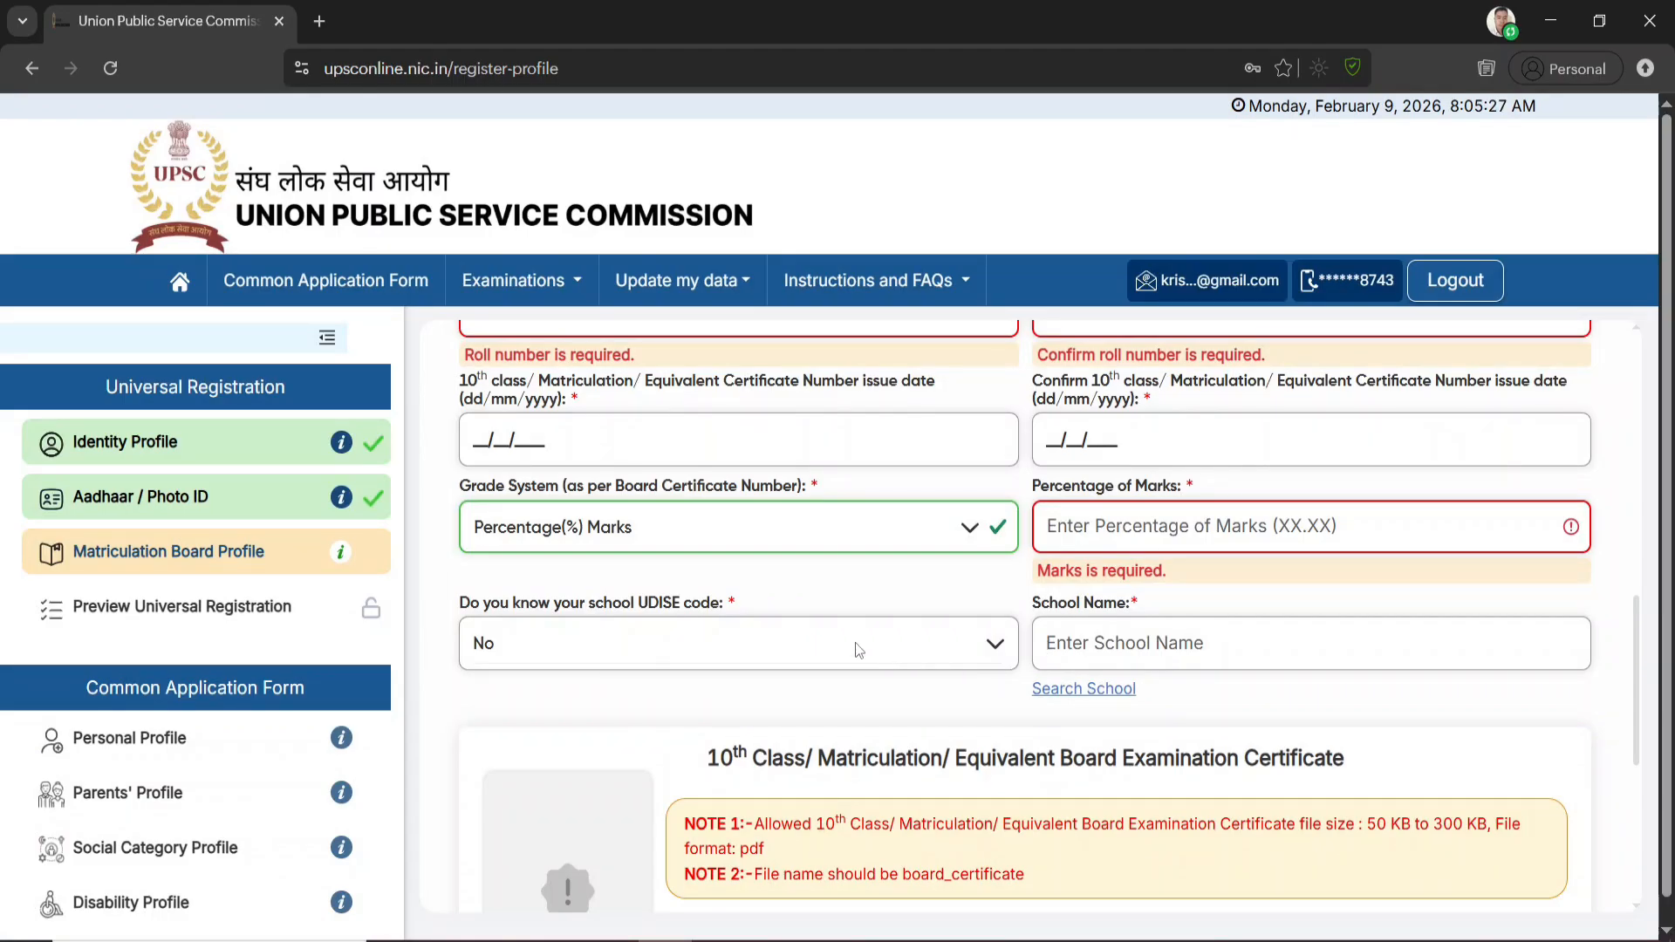
Change the answer about knowing the school UDISE code to Yes
{"action": "left_click", "coordinate": [918, 641]}
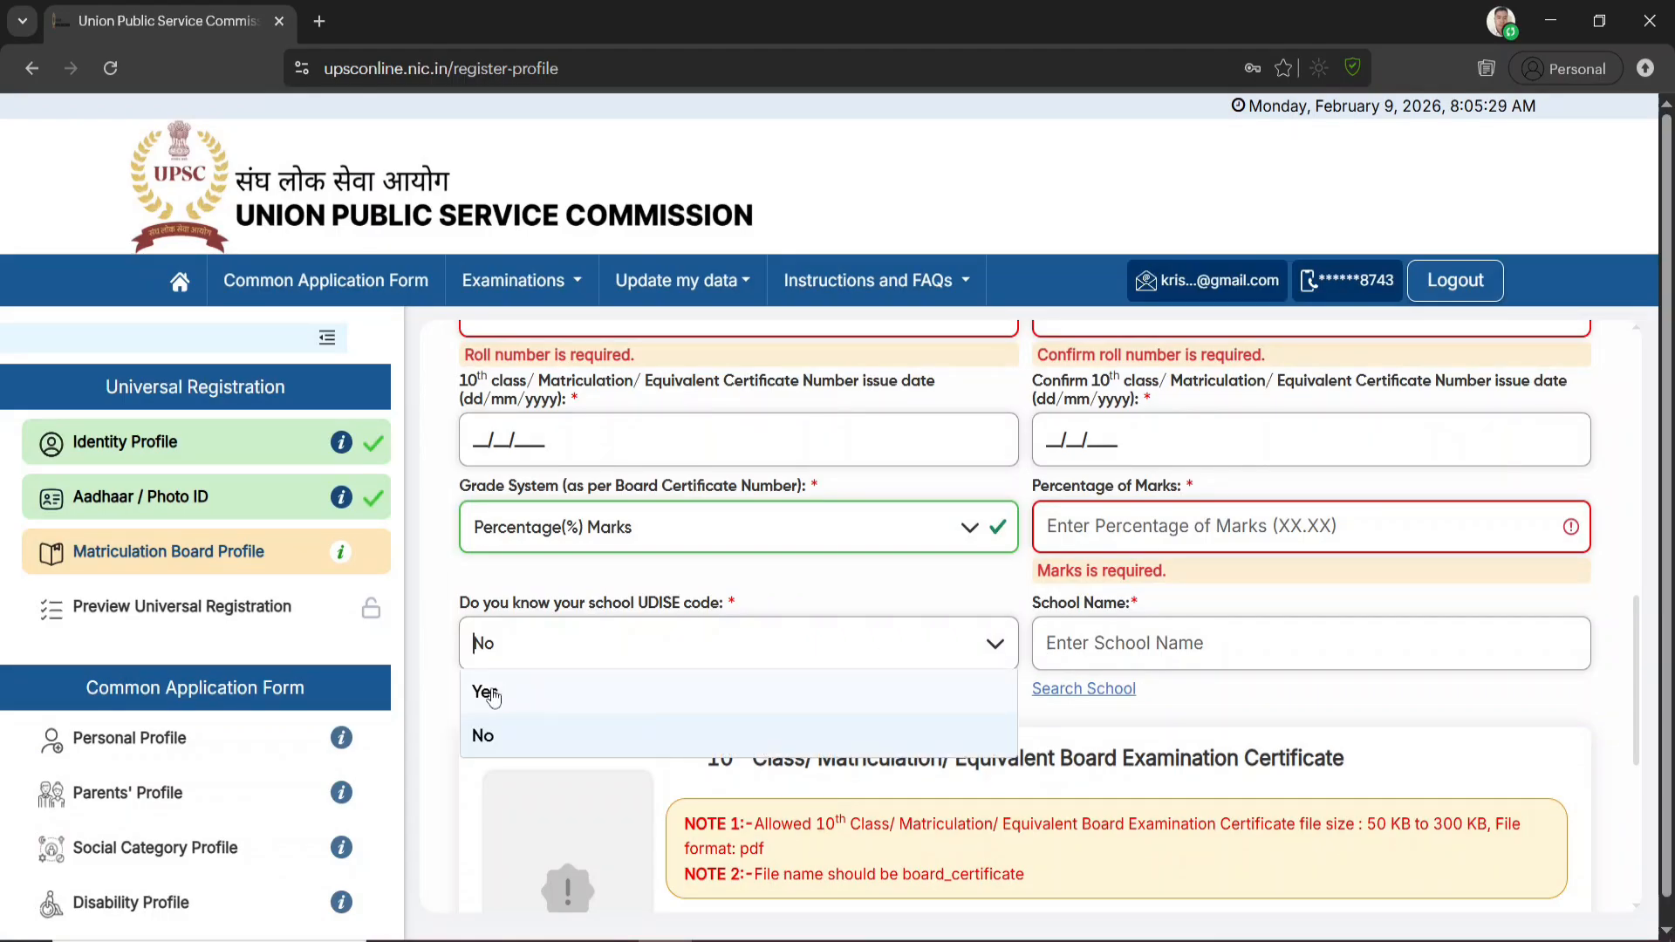
{"action": "left_click", "coordinate": [534, 747]}
{"action": "left_click", "coordinate": [561, 654]}
{"action": "left_click", "coordinate": [520, 700]}
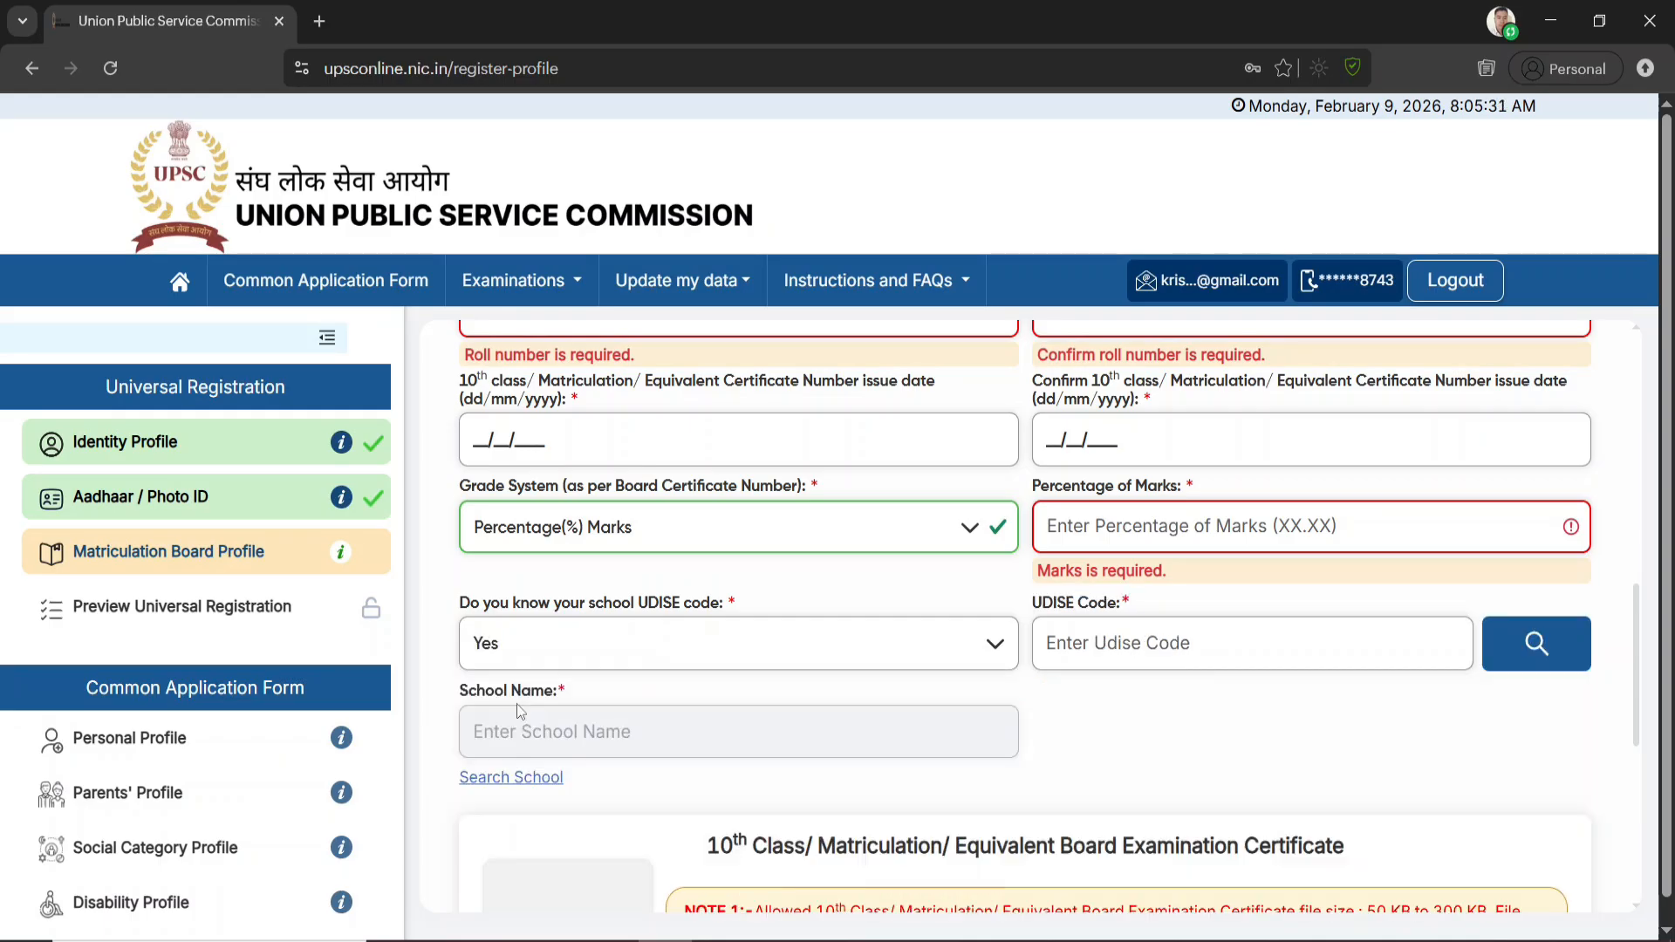
Set the school UDISE code question to No and list the matriculation schools for Dhemaji district in Assam
{"action": "left_click", "coordinate": [833, 654]}
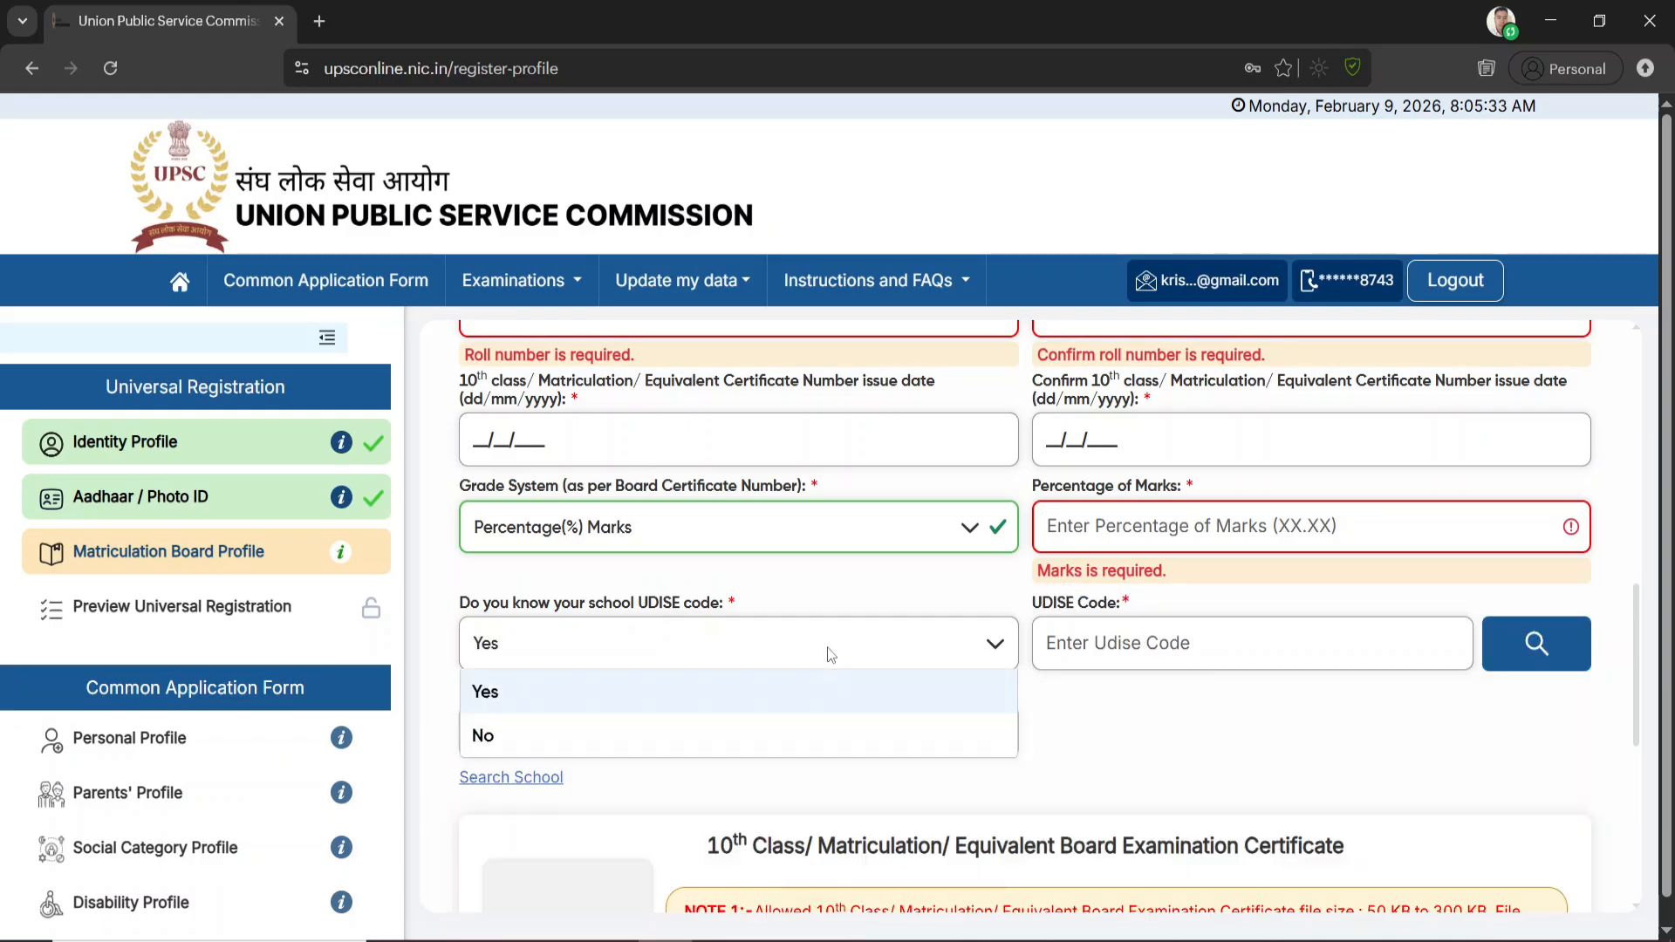
{"action": "left_click", "coordinate": [544, 735]}
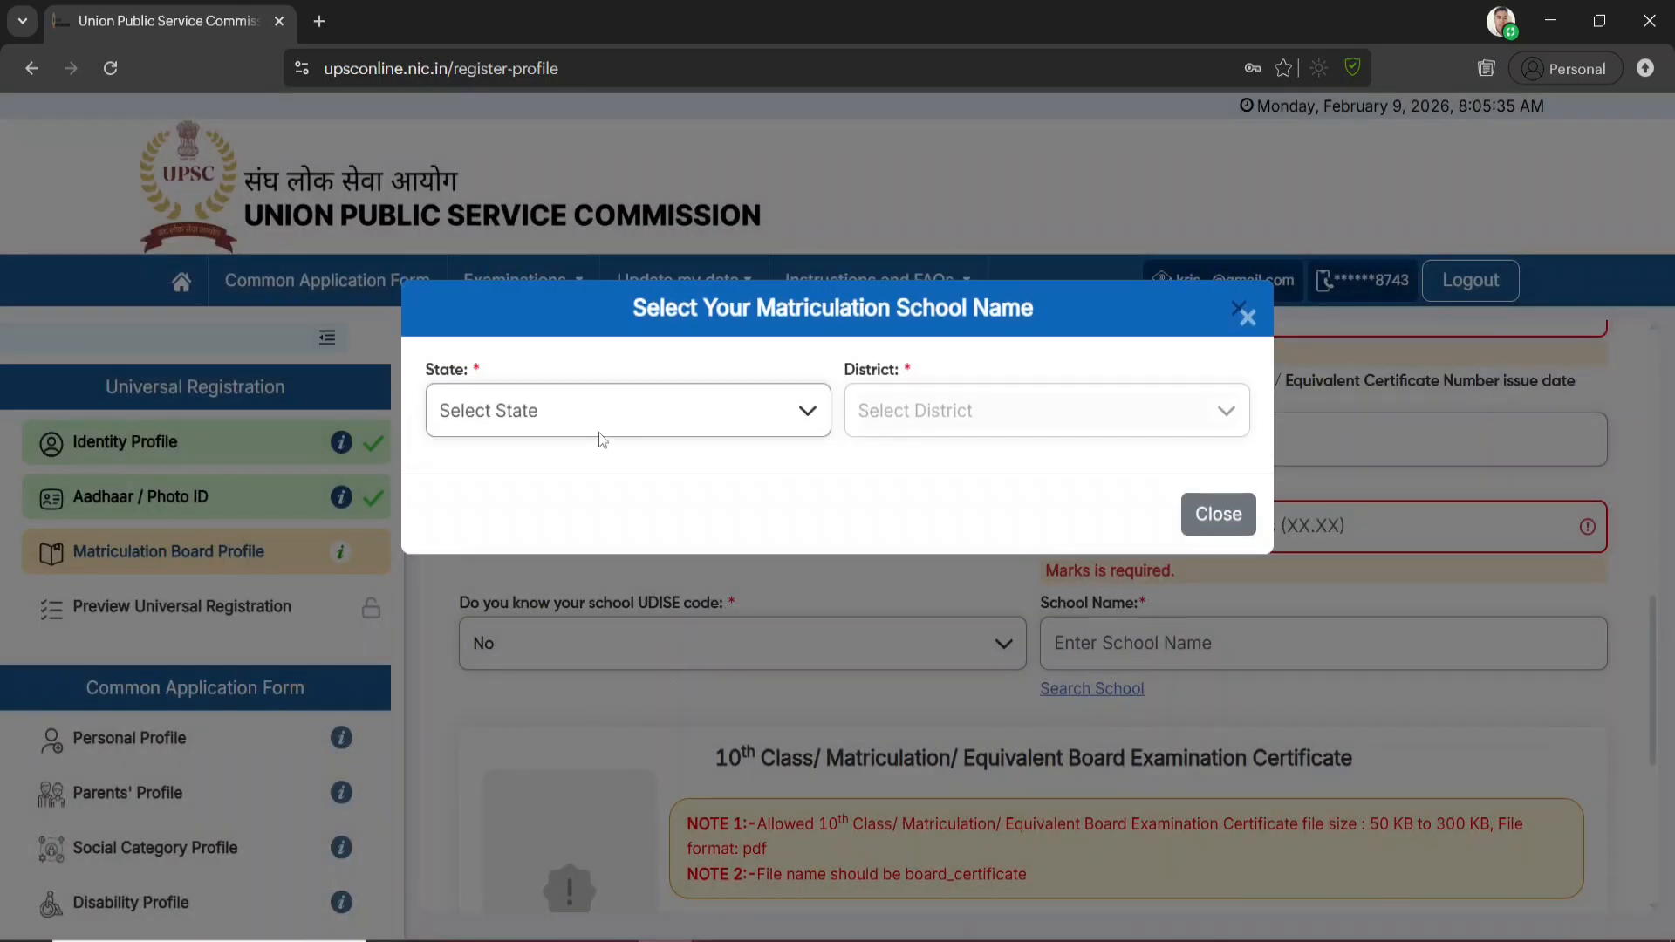
{"action": "left_click", "coordinate": [684, 422]}
{"action": "type", "text": "ass"}
{"action": "key", "text": "Return"}
{"action": "left_click", "coordinate": [1030, 408]}
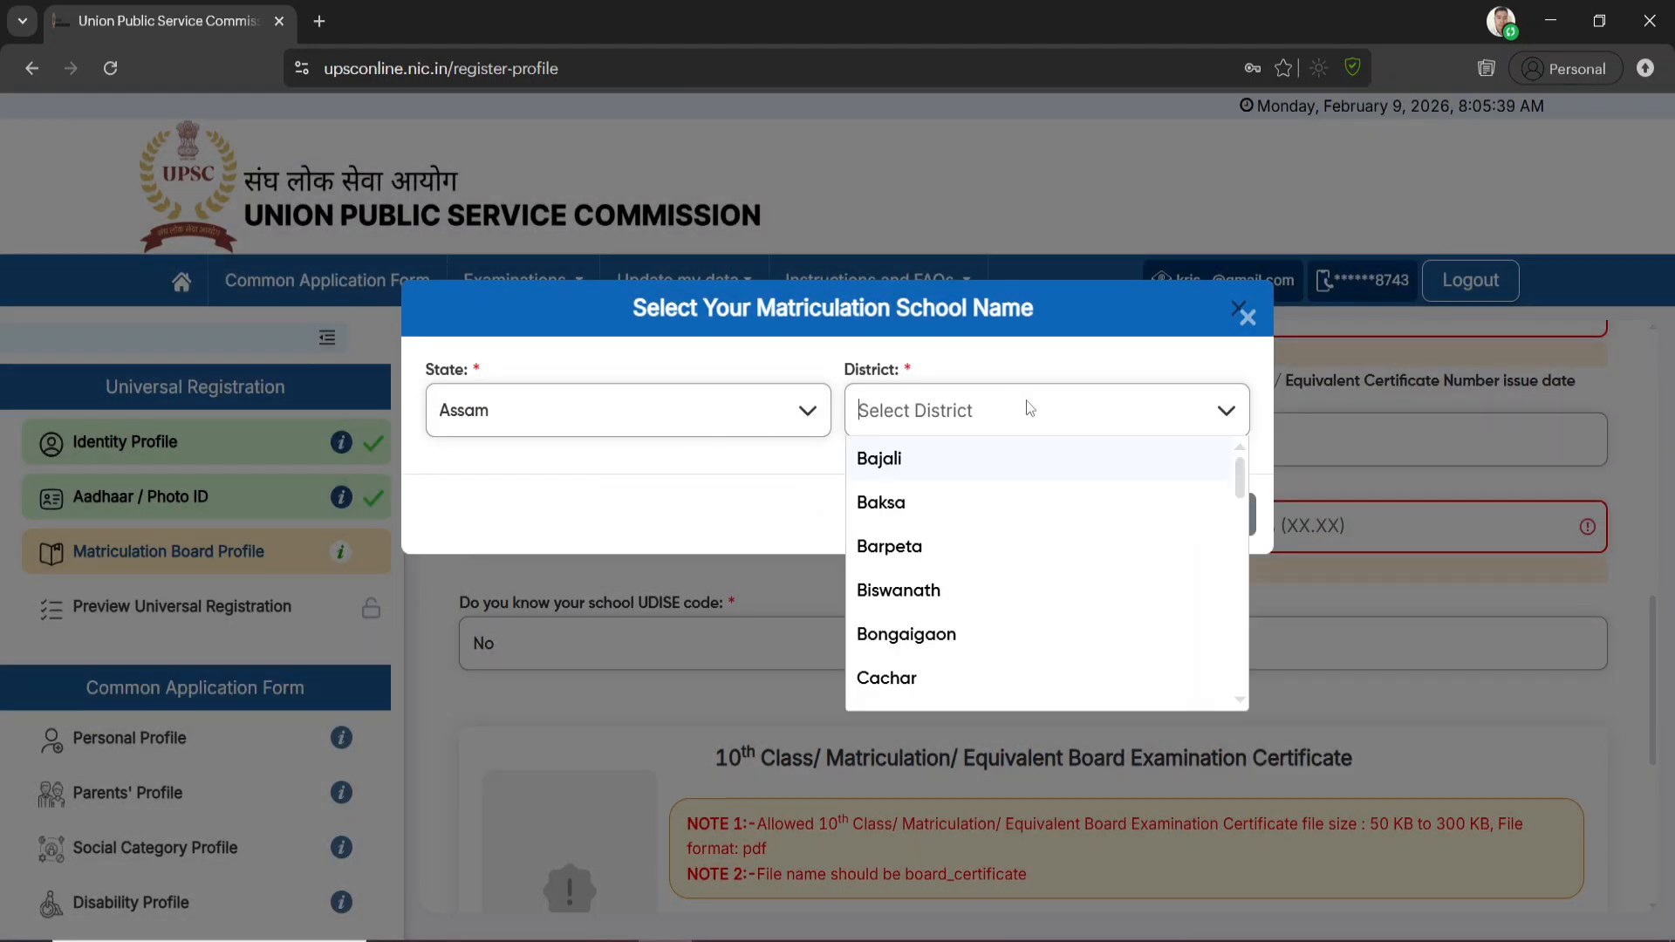
{"action": "type", "text": "dhe"}
{"action": "key", "text": "Return"}
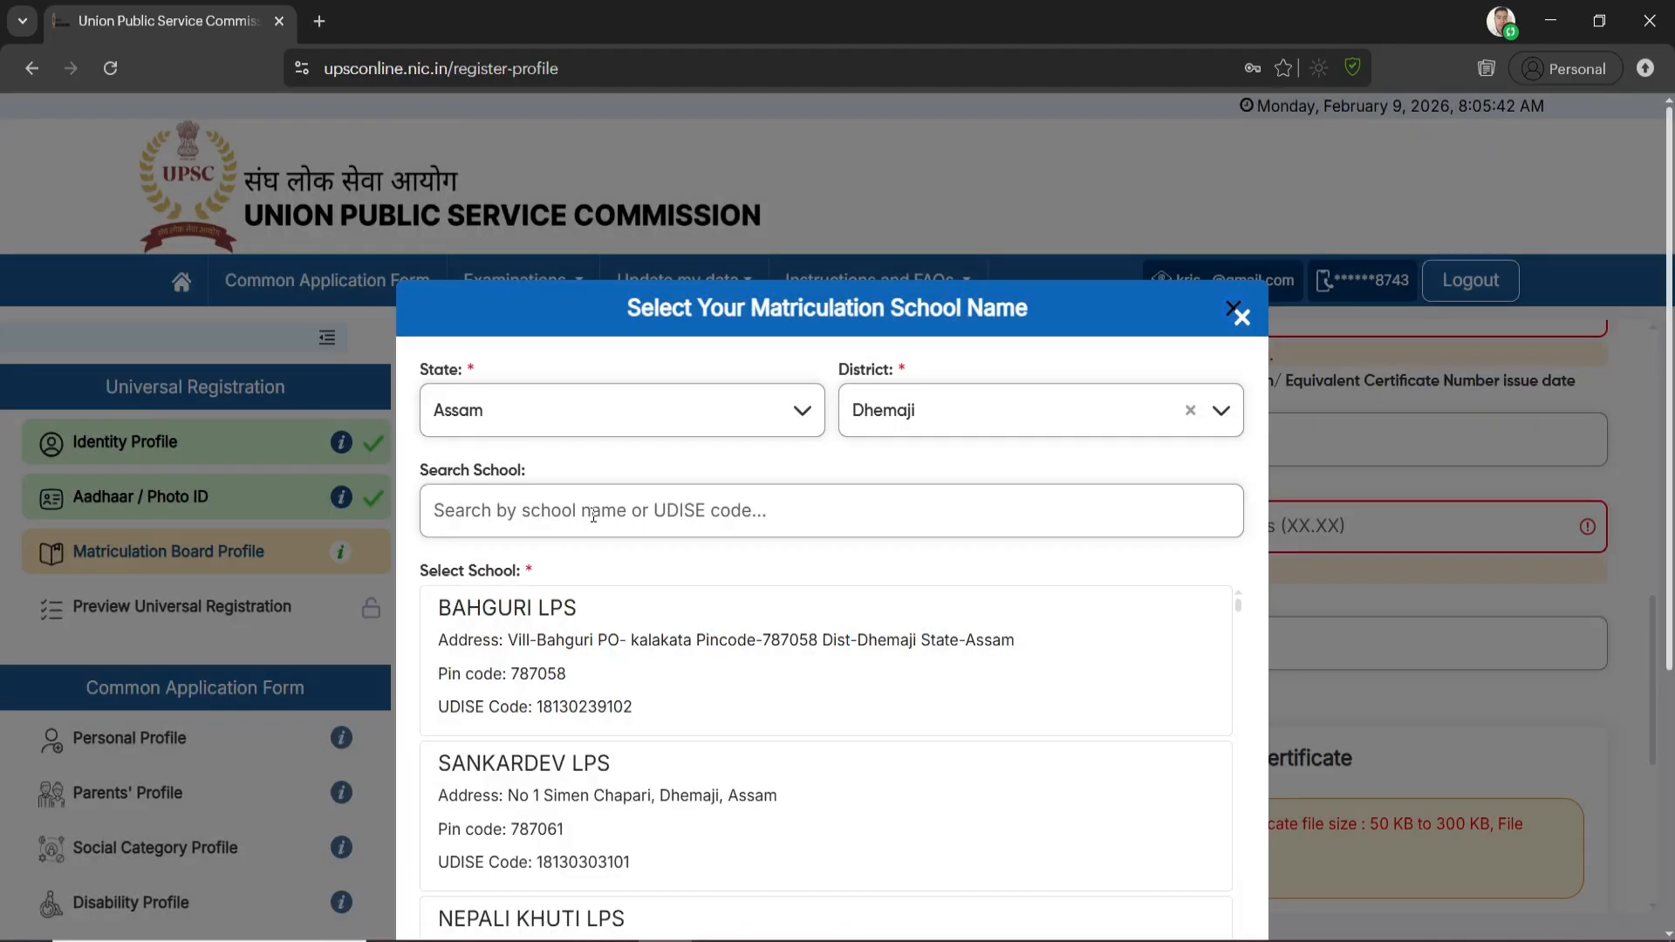
Select BAHGURI LPS as the matriculation school and accept the selection
{"action": "left_click", "coordinate": [593, 510]}
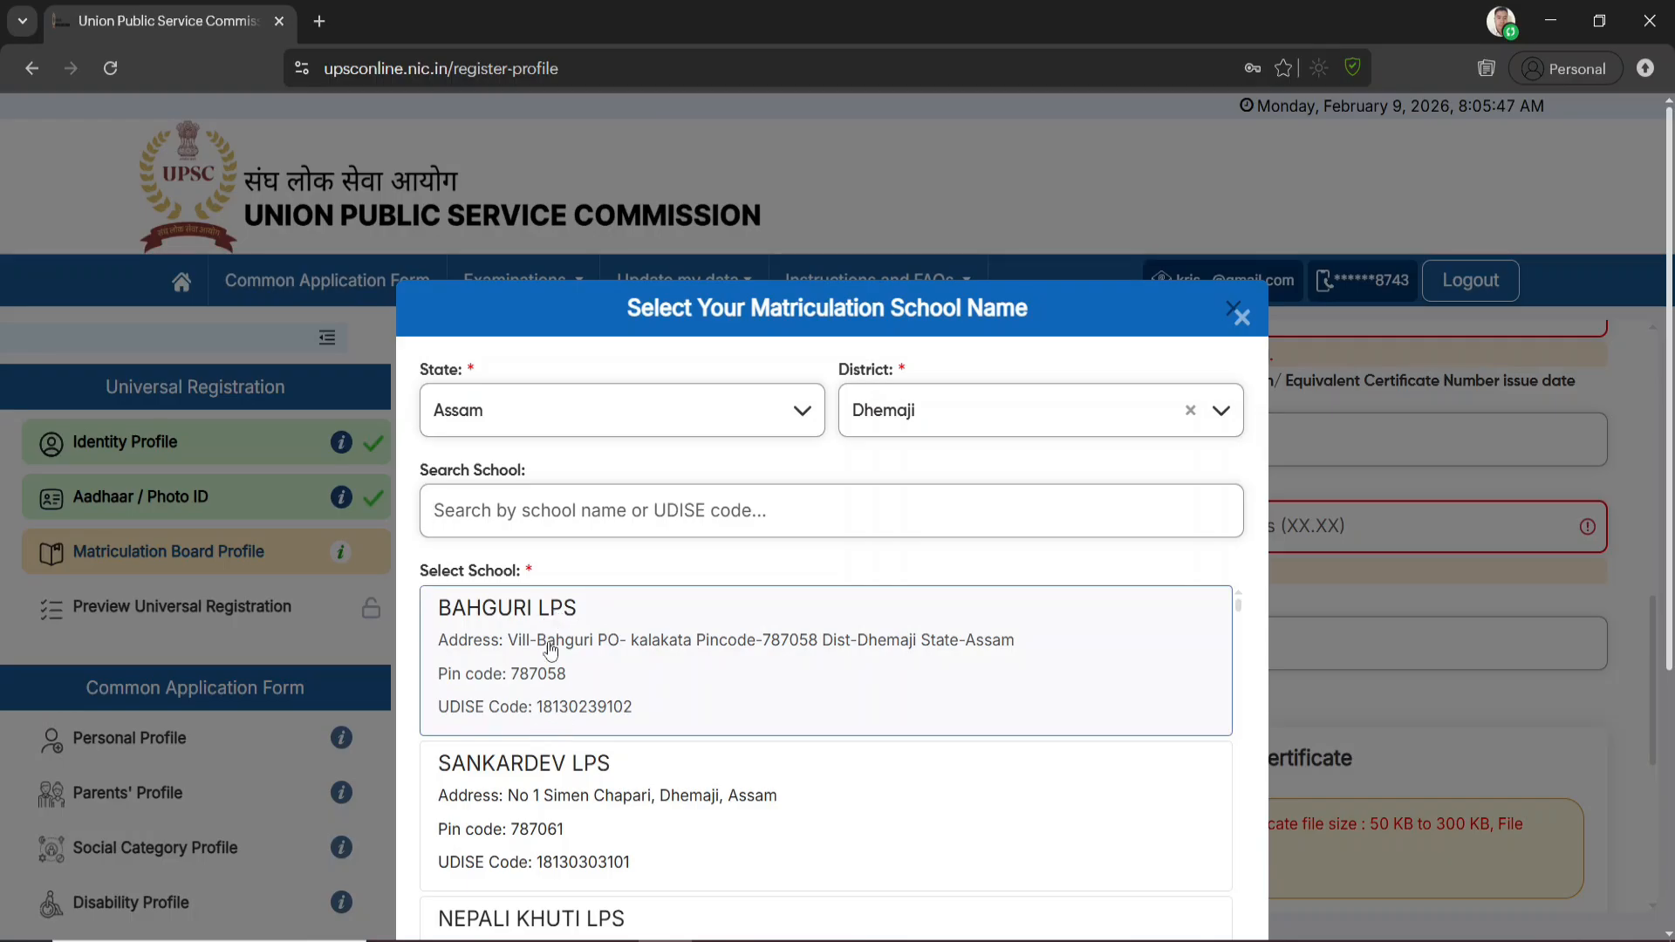
{"action": "left_click", "coordinate": [542, 613]}
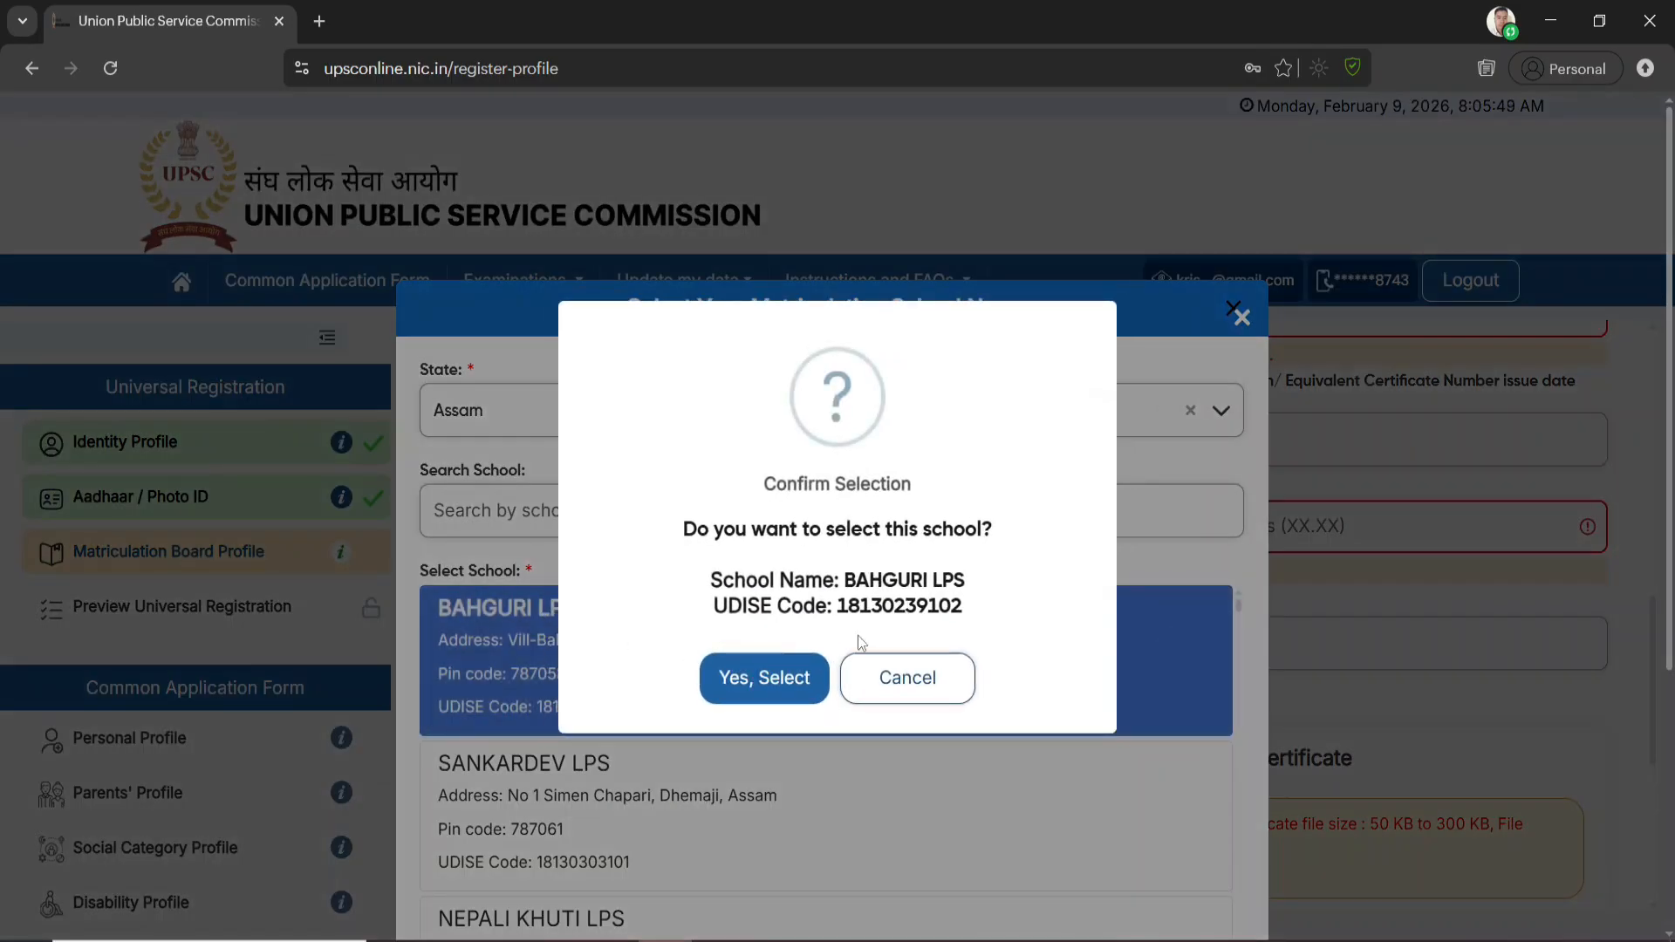
{"action": "left_click", "coordinate": [763, 679]}
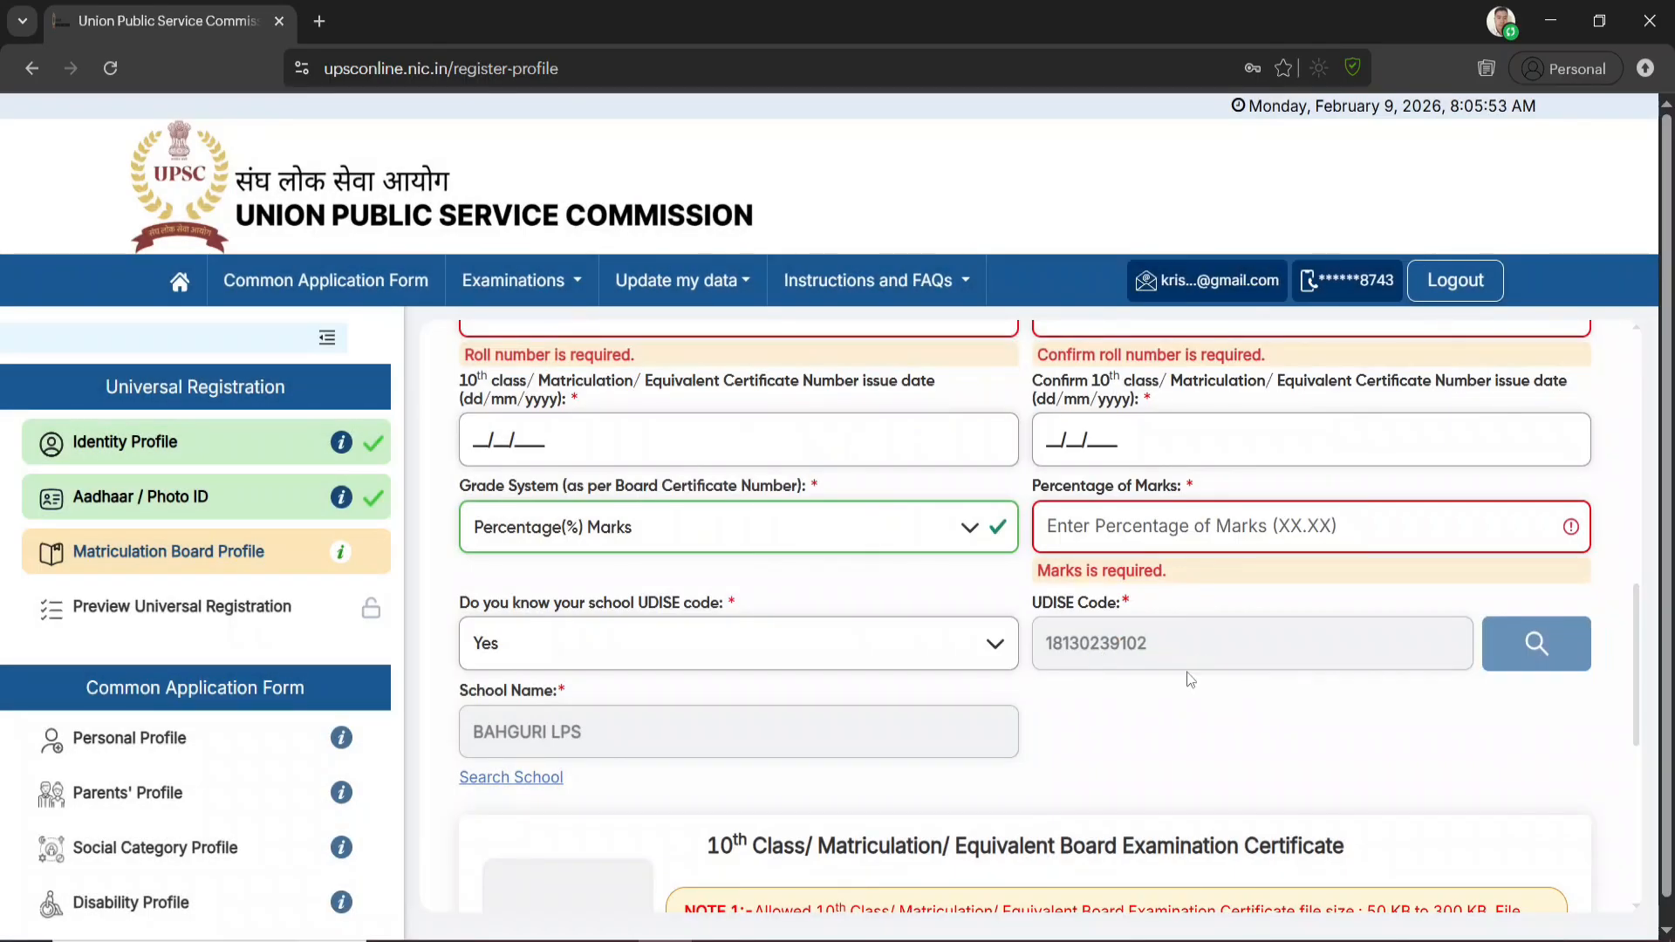
Upload the board_certificate PDF from the UP folder as the 10th class board examination certificate
{"action": "scroll", "coordinate": [820, 705], "scroll_direction": "down", "scroll_amount": 4}
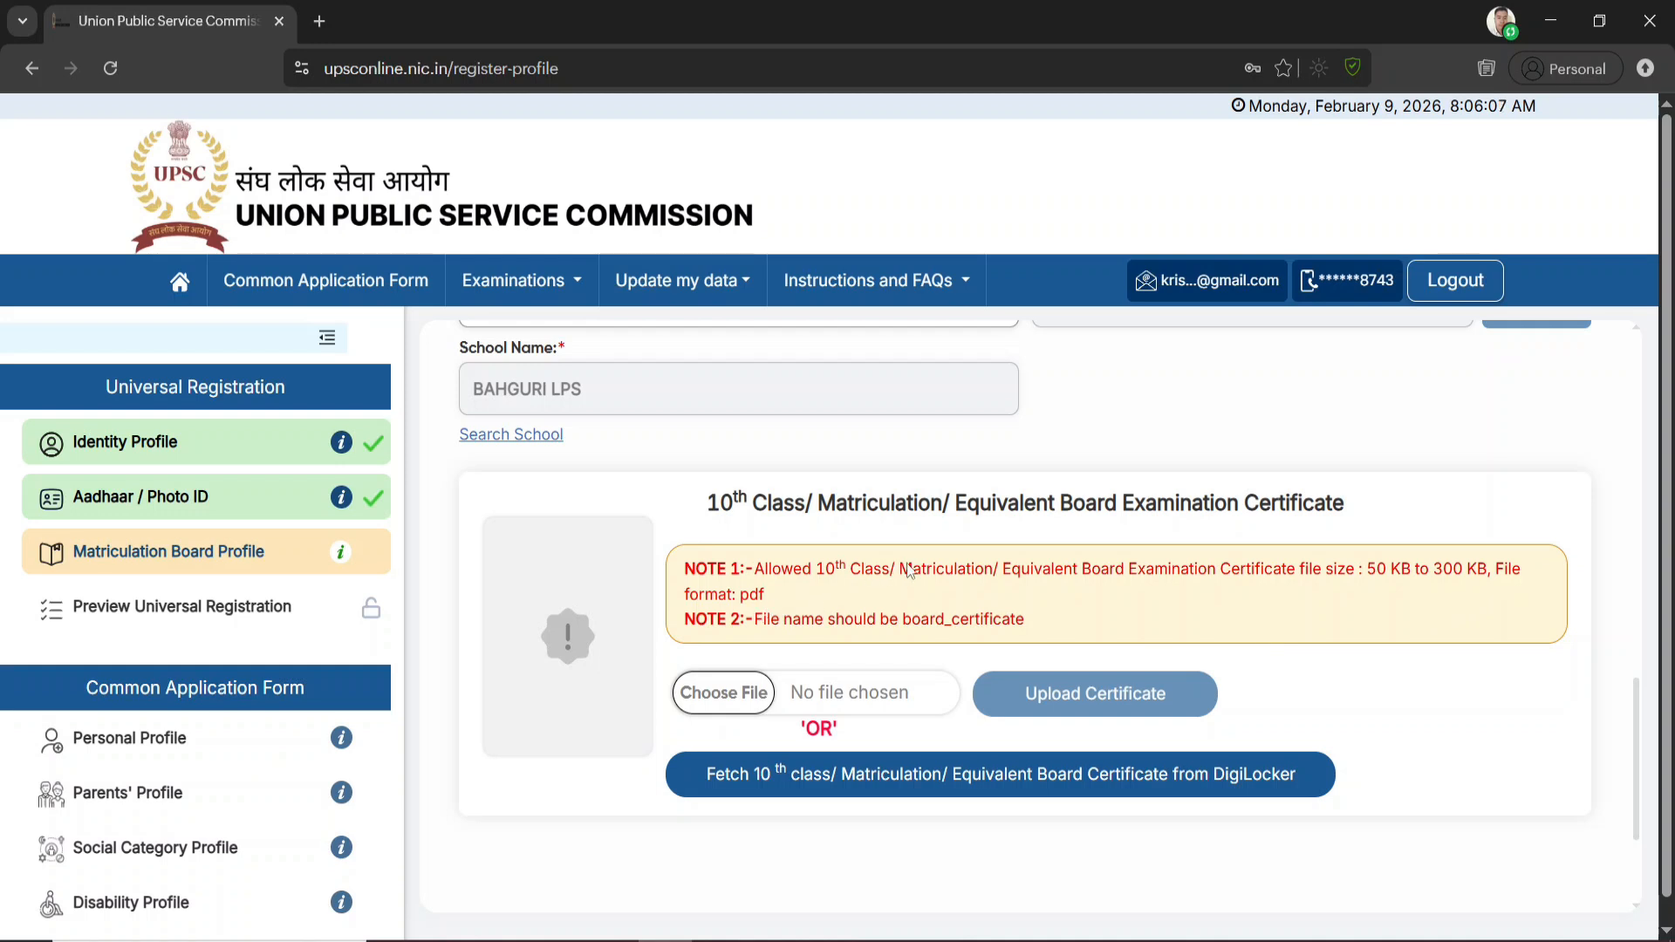
{"action": "left_click_drag", "start_coordinate": [904, 623], "coordinate": [1030, 629]}
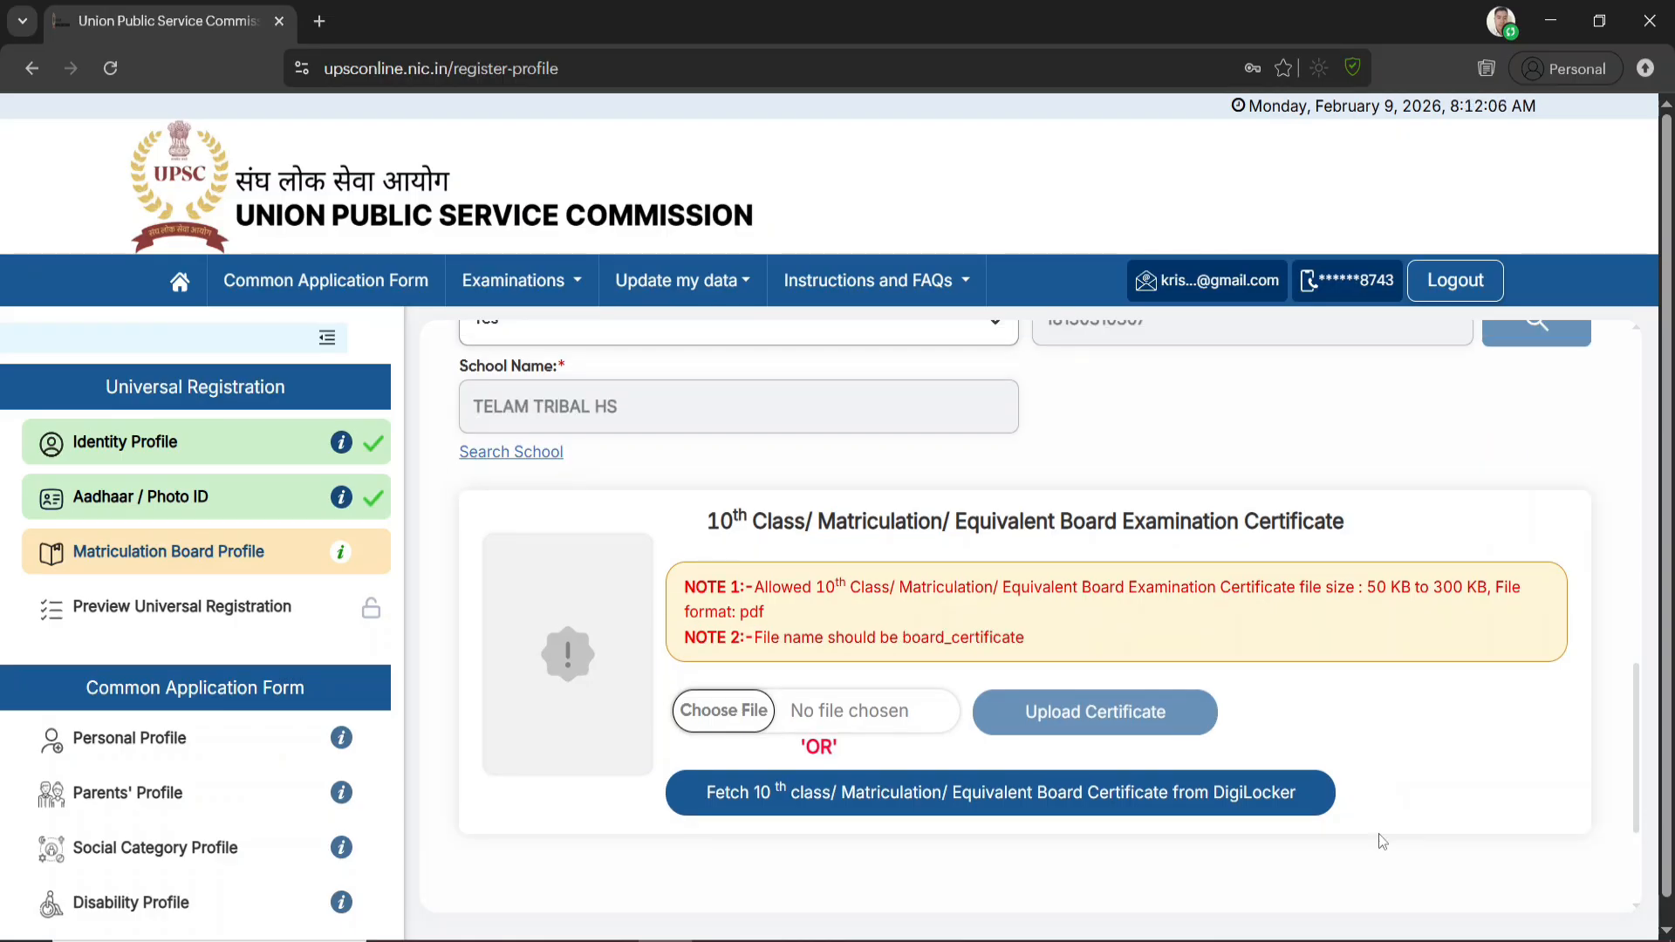
{"action": "left_click", "coordinate": [733, 712]}
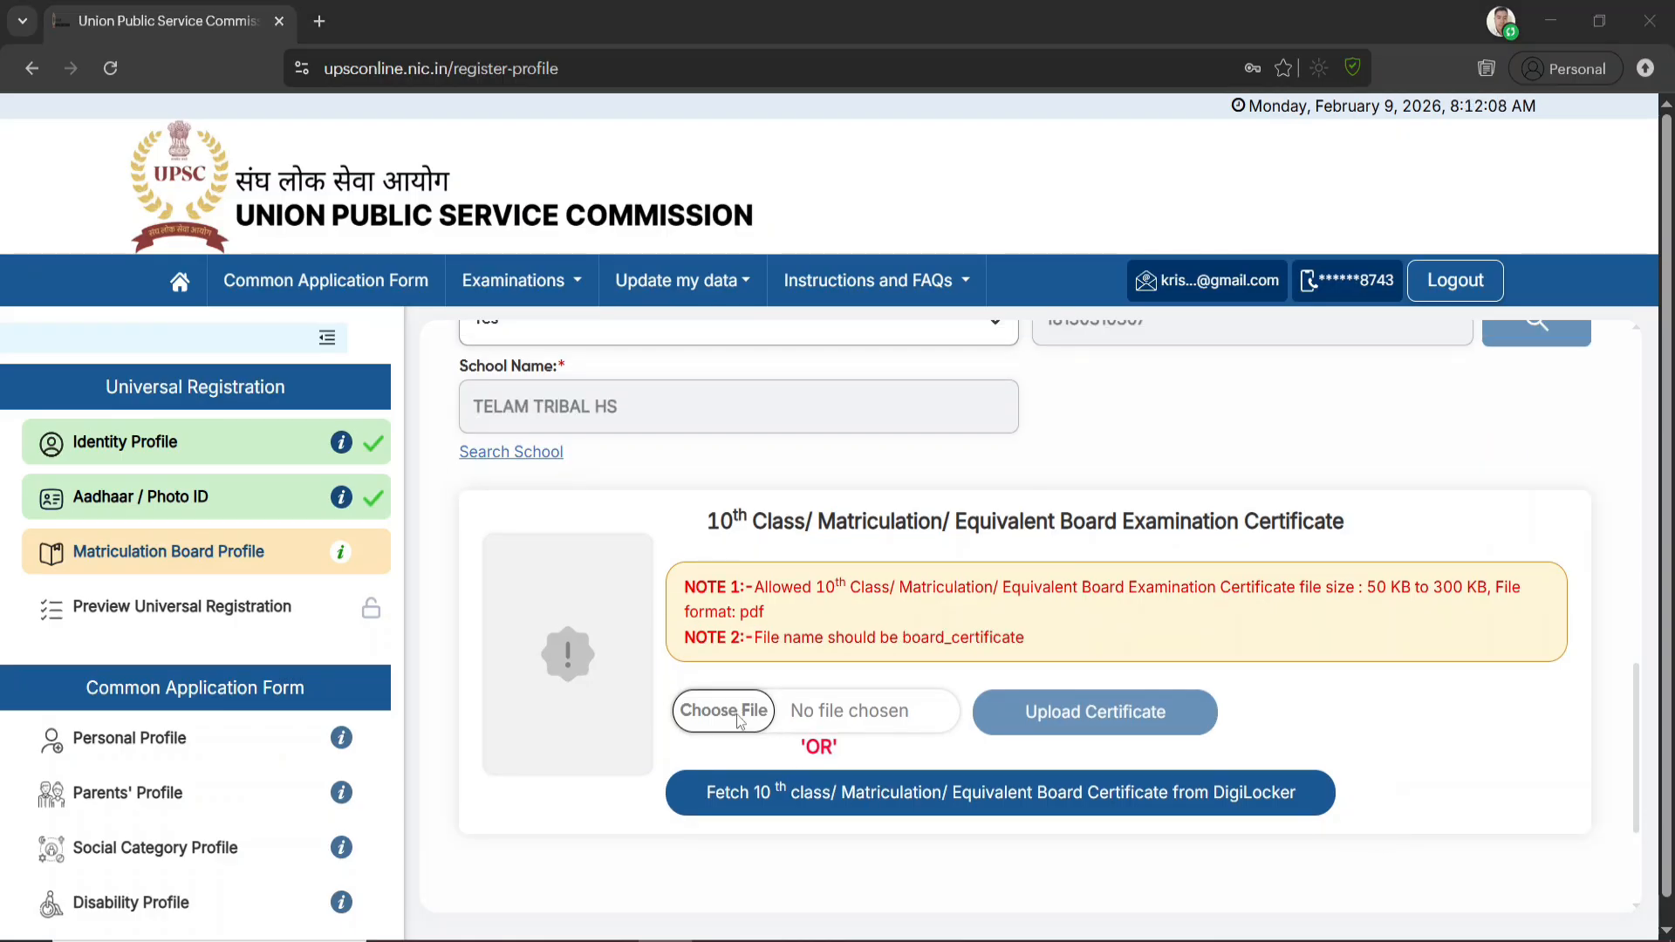
{"action": "double_click", "coordinate": [379, 192]}
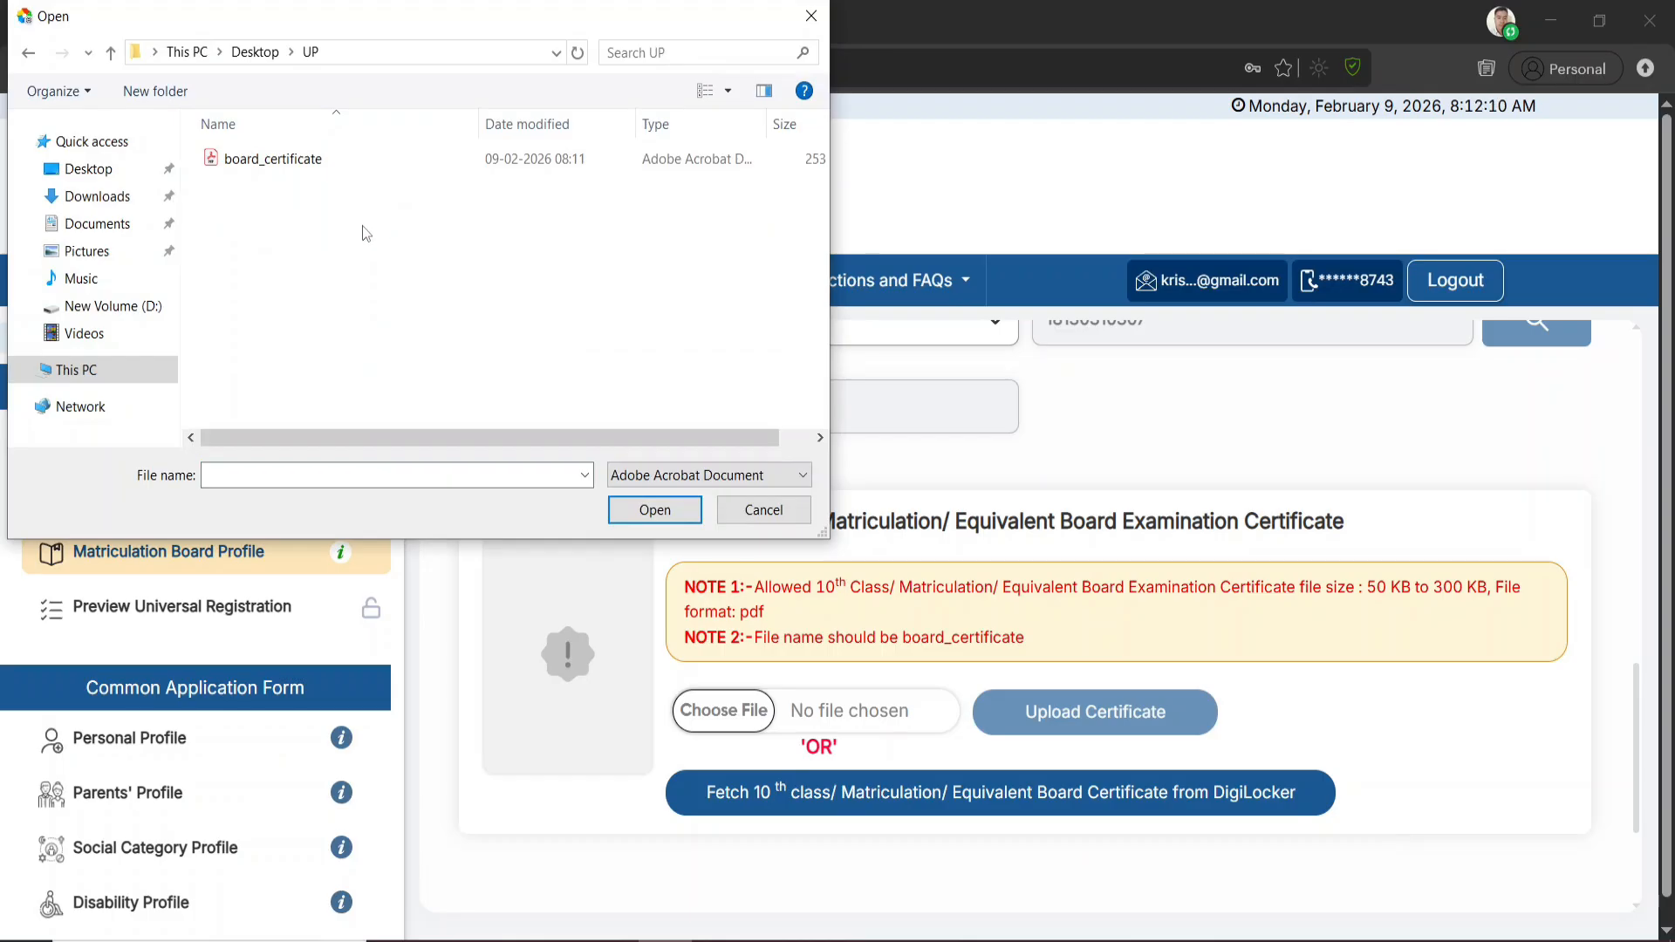
{"action": "double_click", "coordinate": [289, 159]}
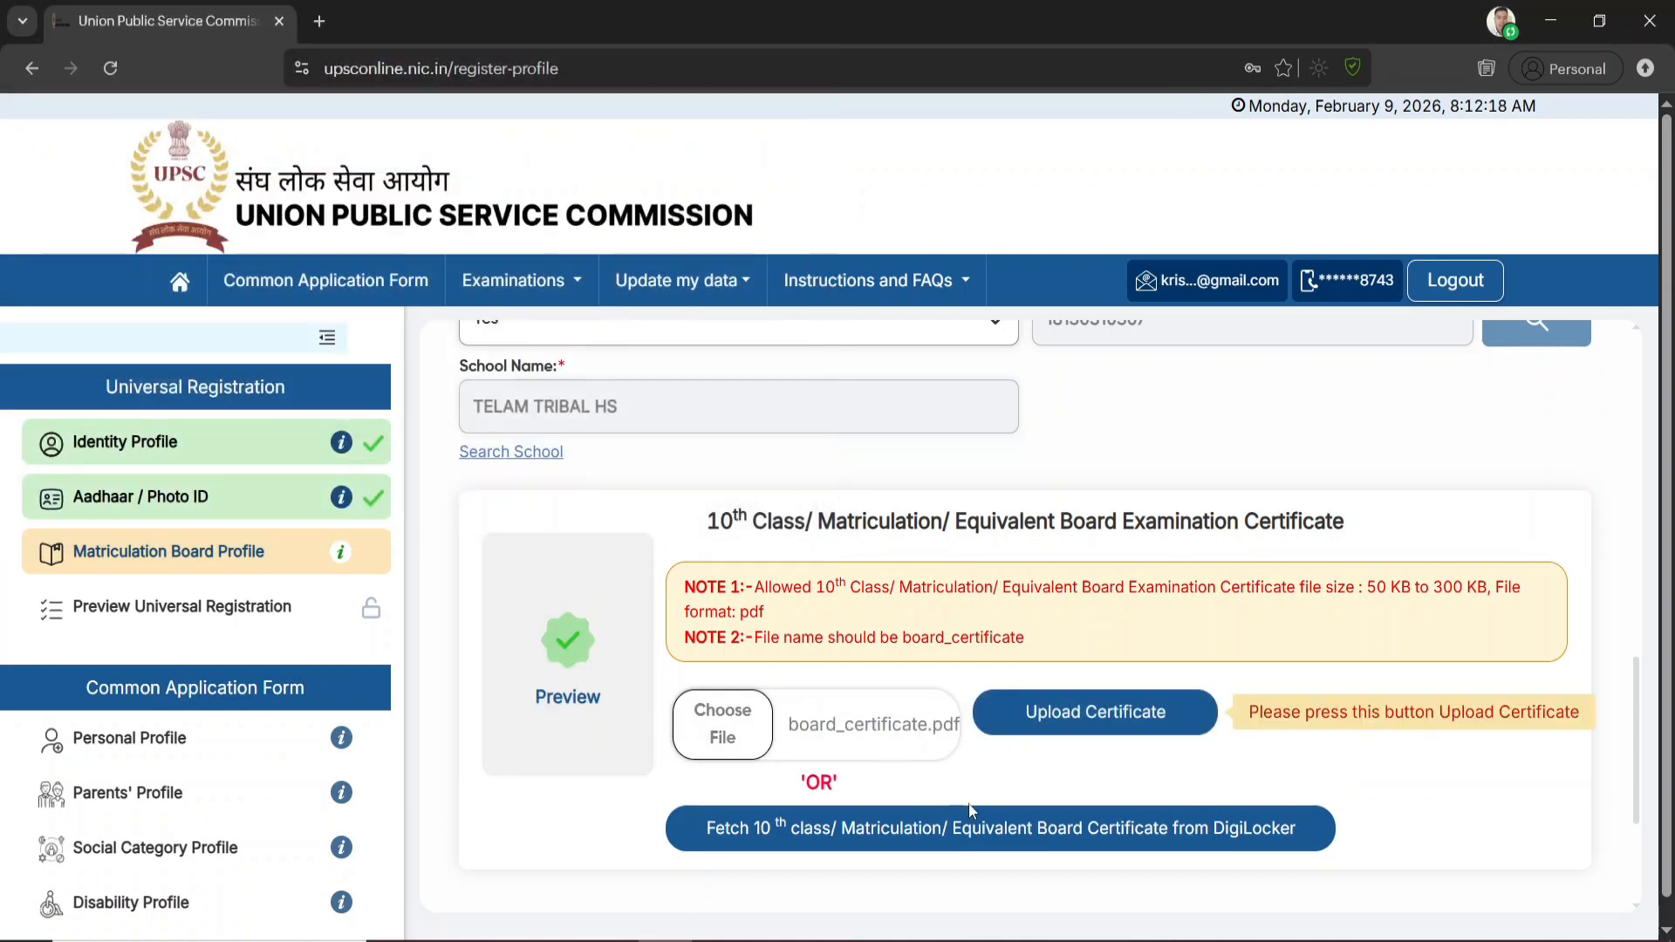
{"action": "left_click", "coordinate": [1097, 716]}
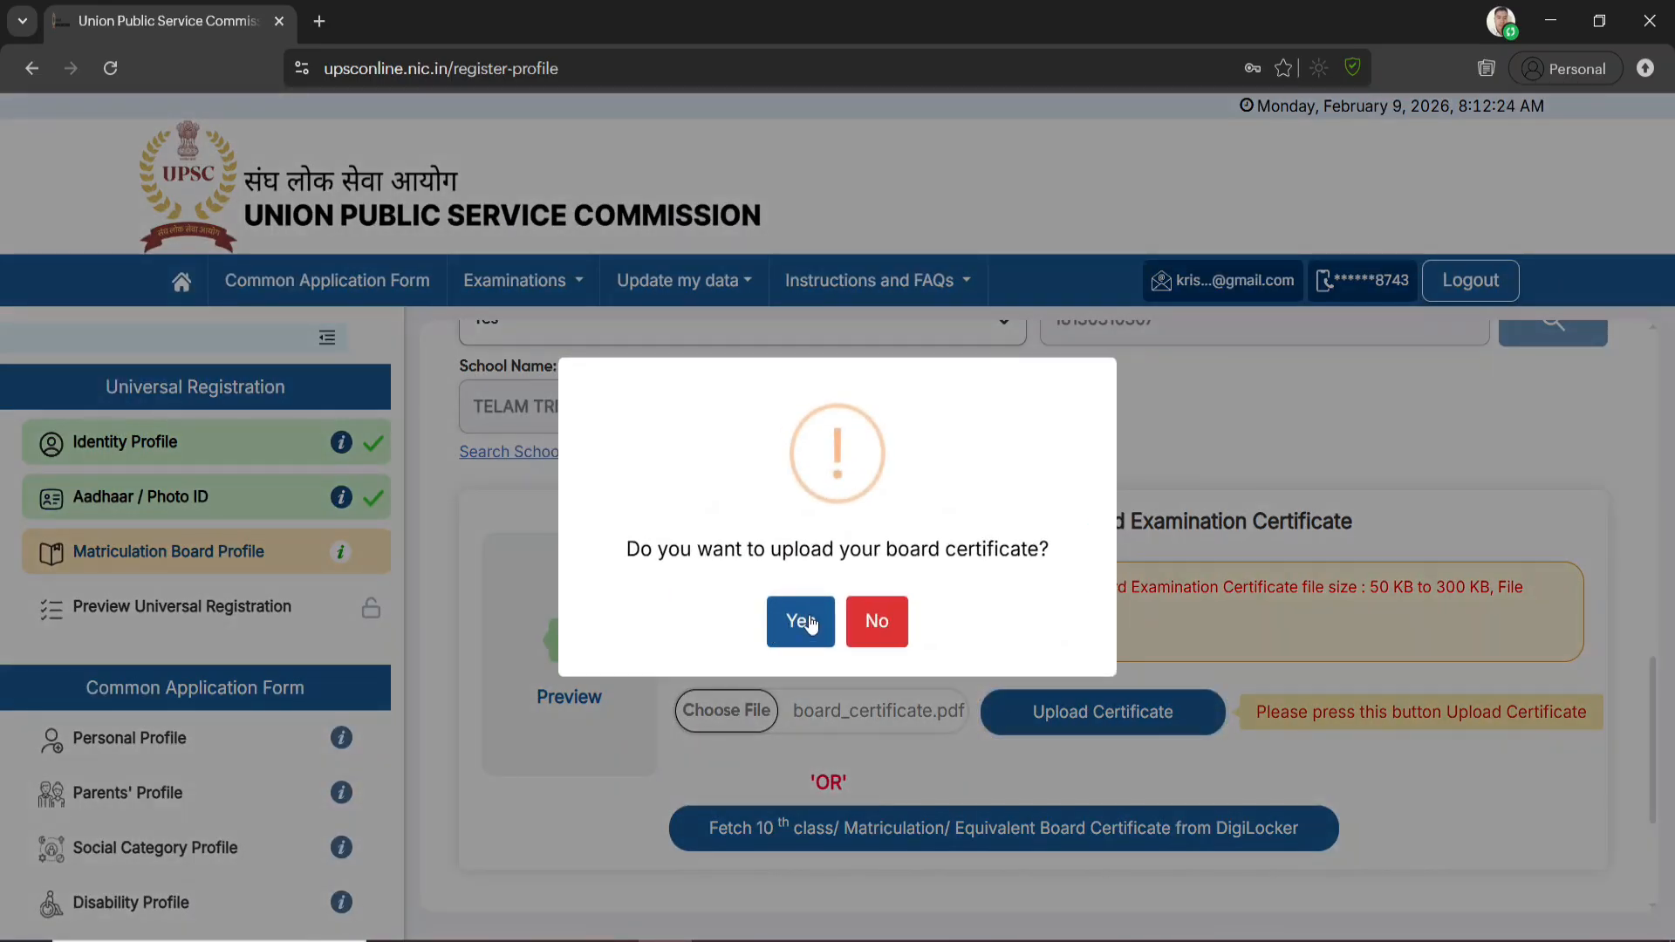
{"action": "left_click", "coordinate": [808, 621]}
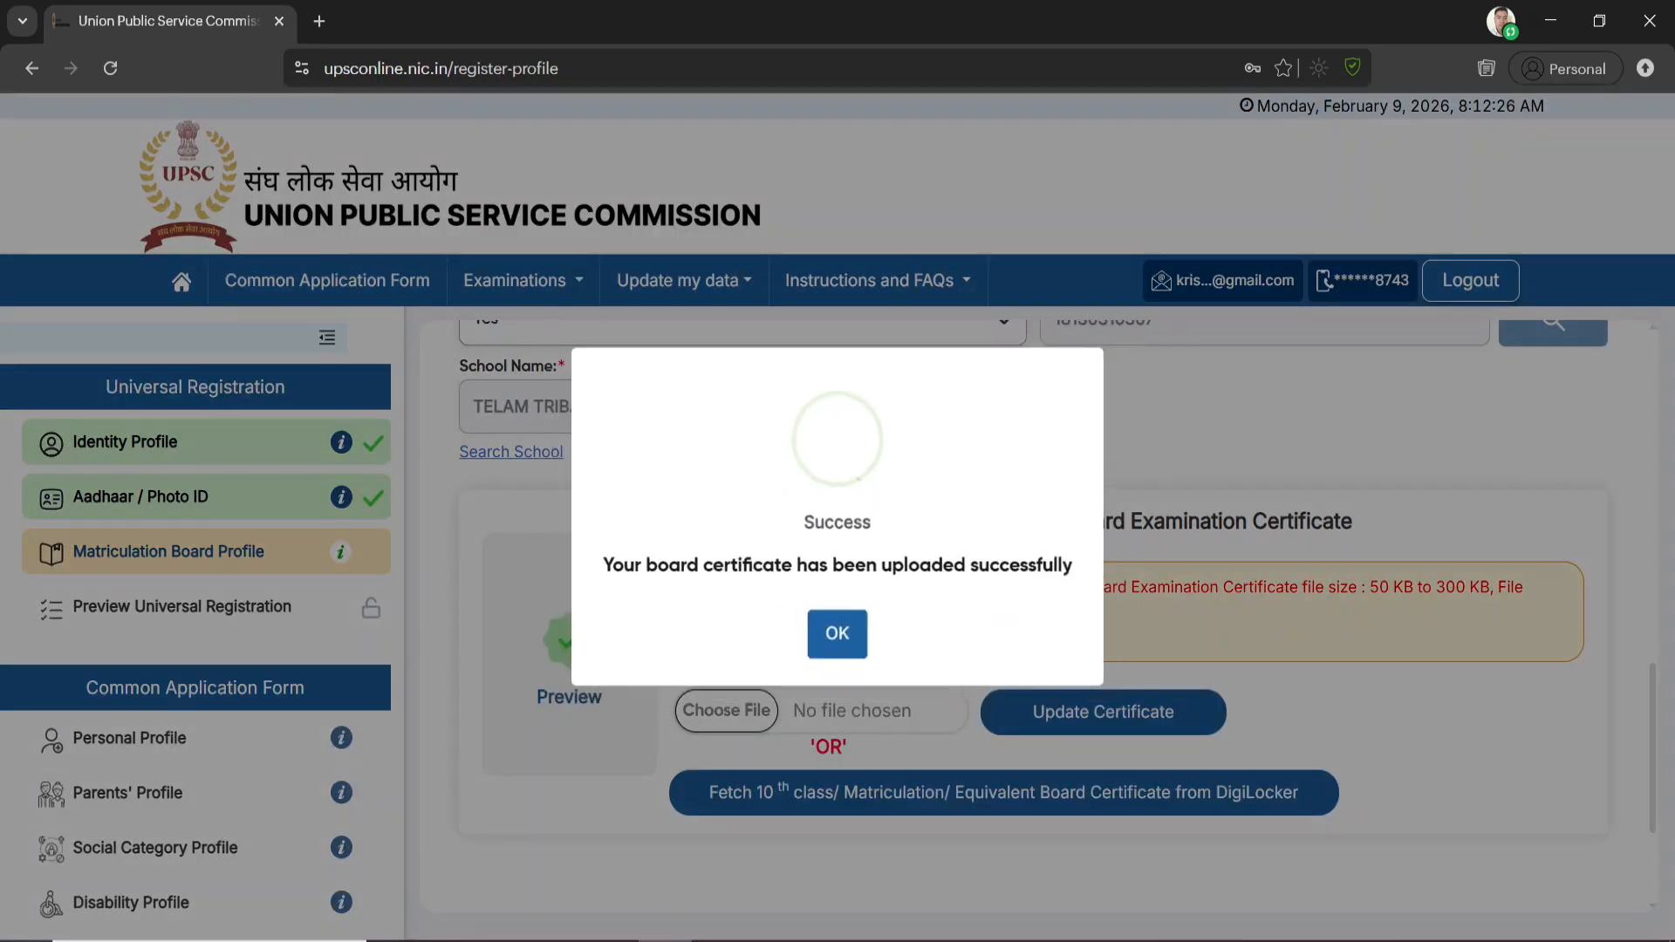
{"action": "left_click", "coordinate": [851, 641]}
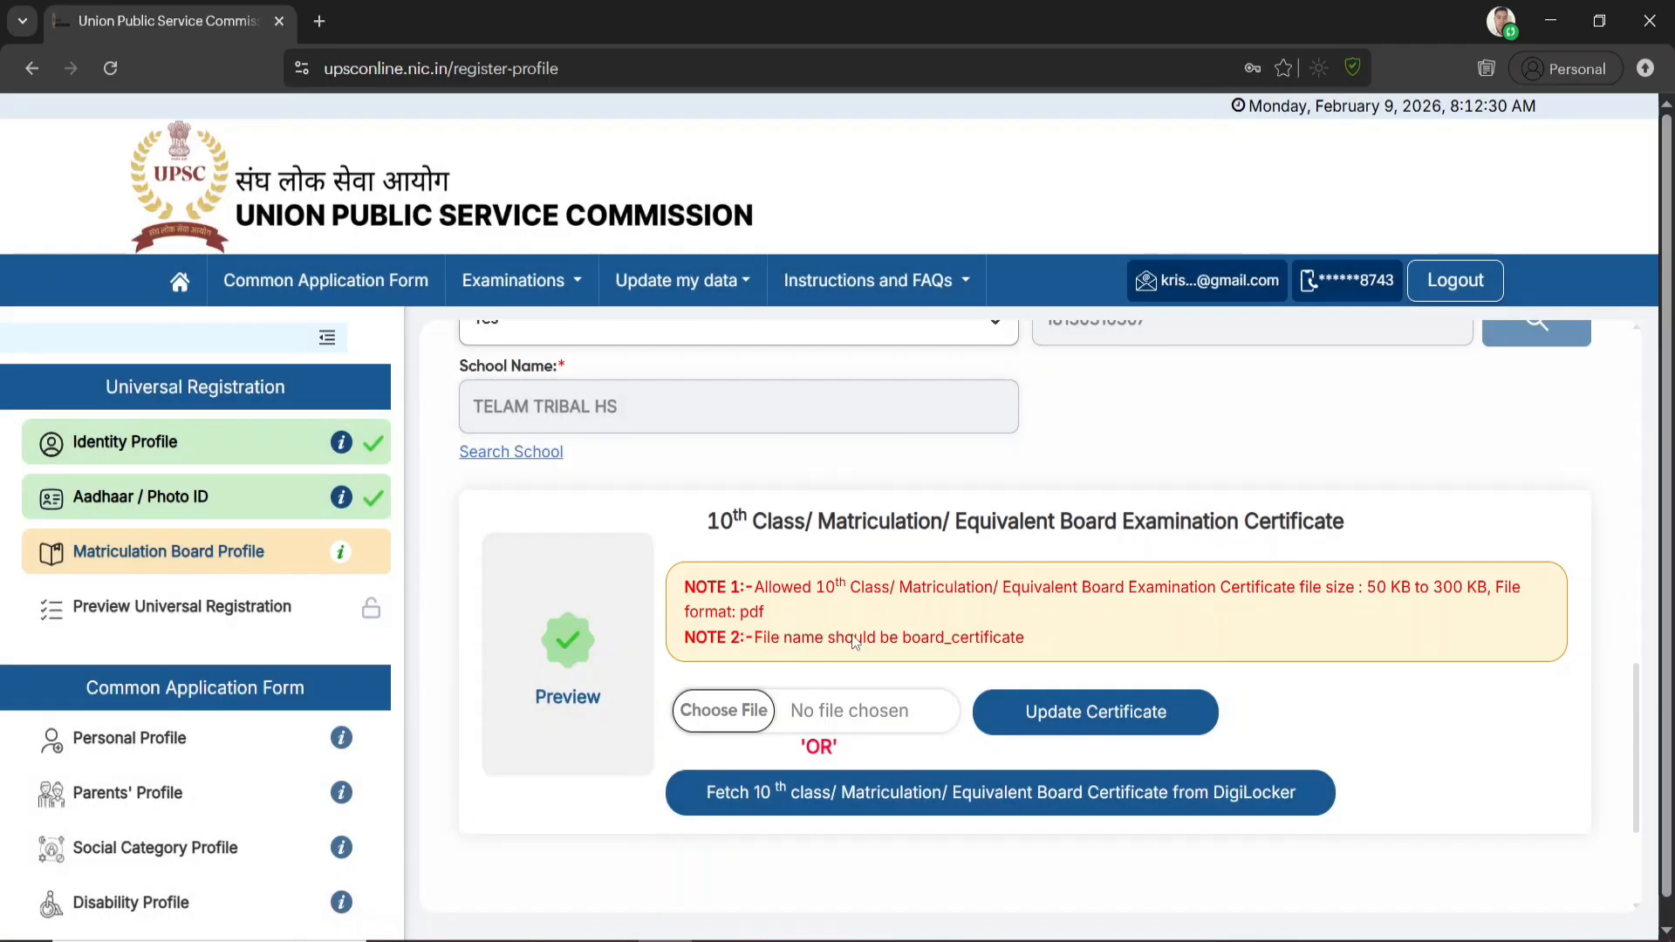
Accept the declaration, proceed to the review and submit the Matriculation Board Profile details
{"action": "scroll", "coordinate": [1562, 765], "scroll_direction": "down", "scroll_amount": 3}
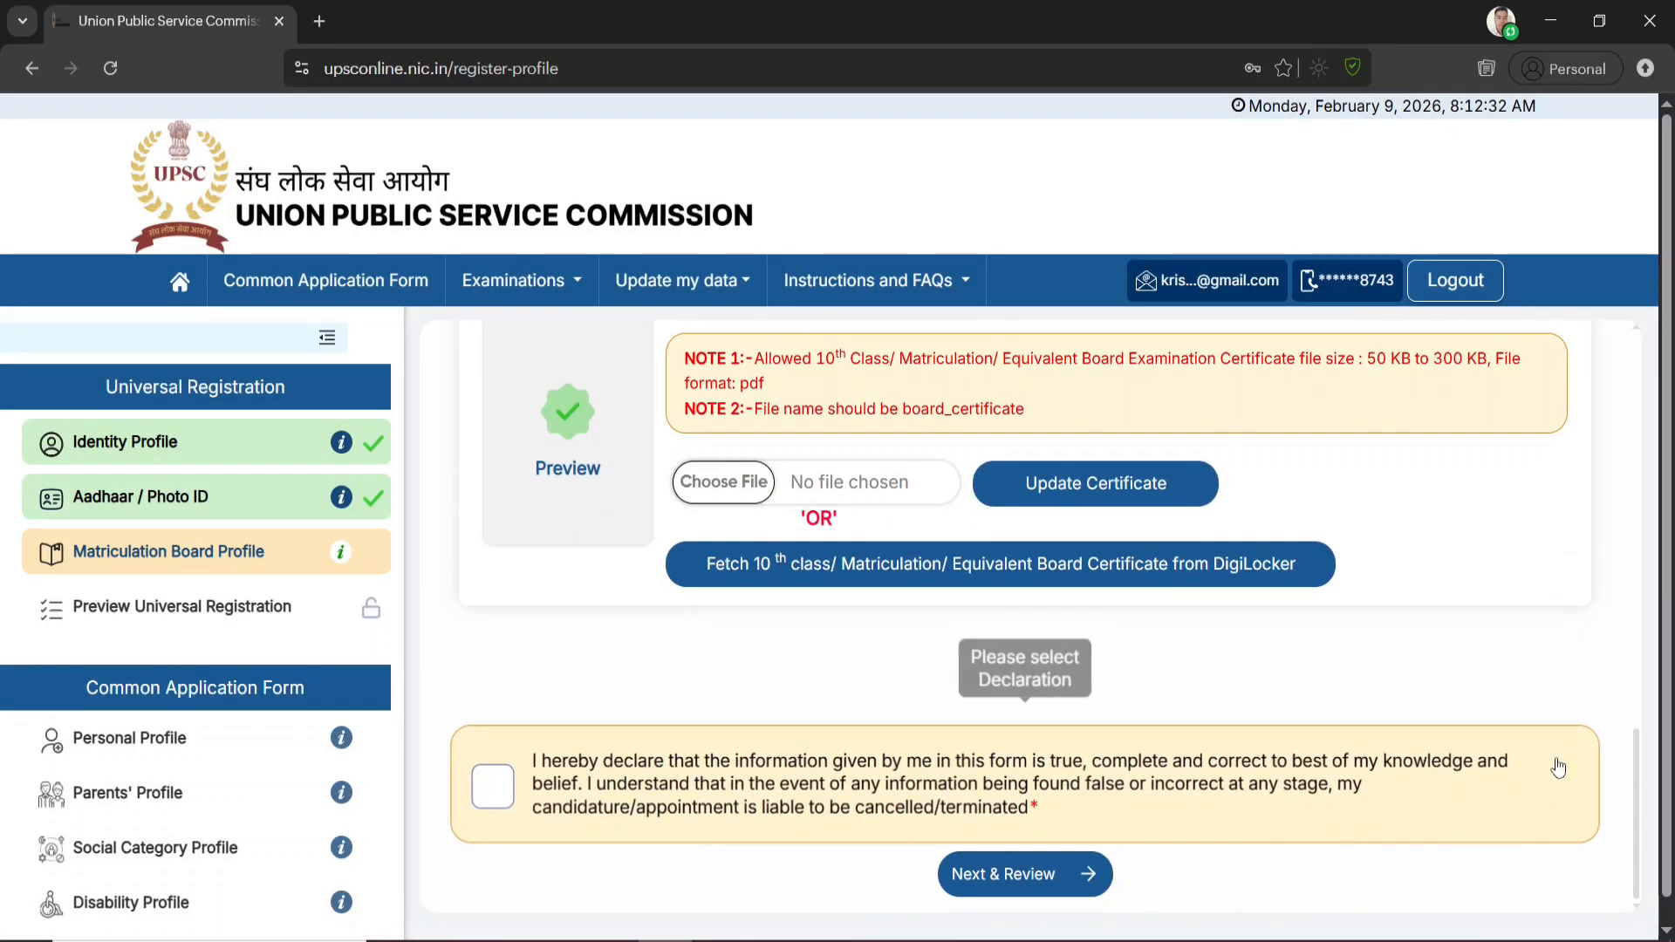
{"action": "left_click", "coordinate": [494, 796]}
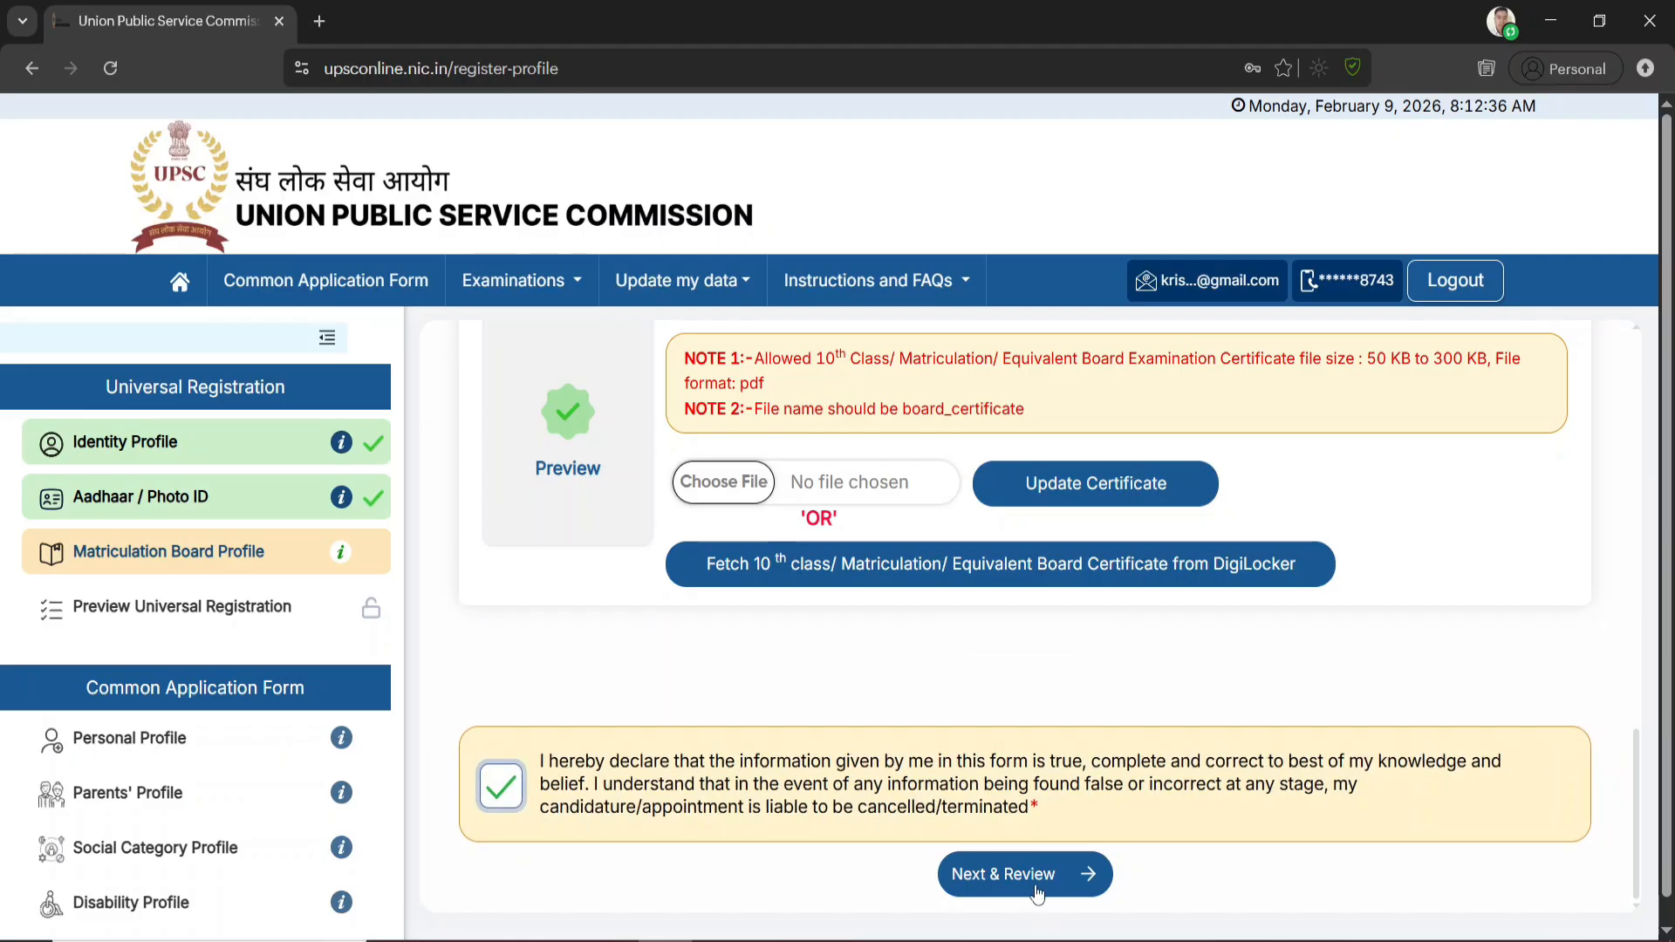
{"action": "left_click", "coordinate": [1041, 876]}
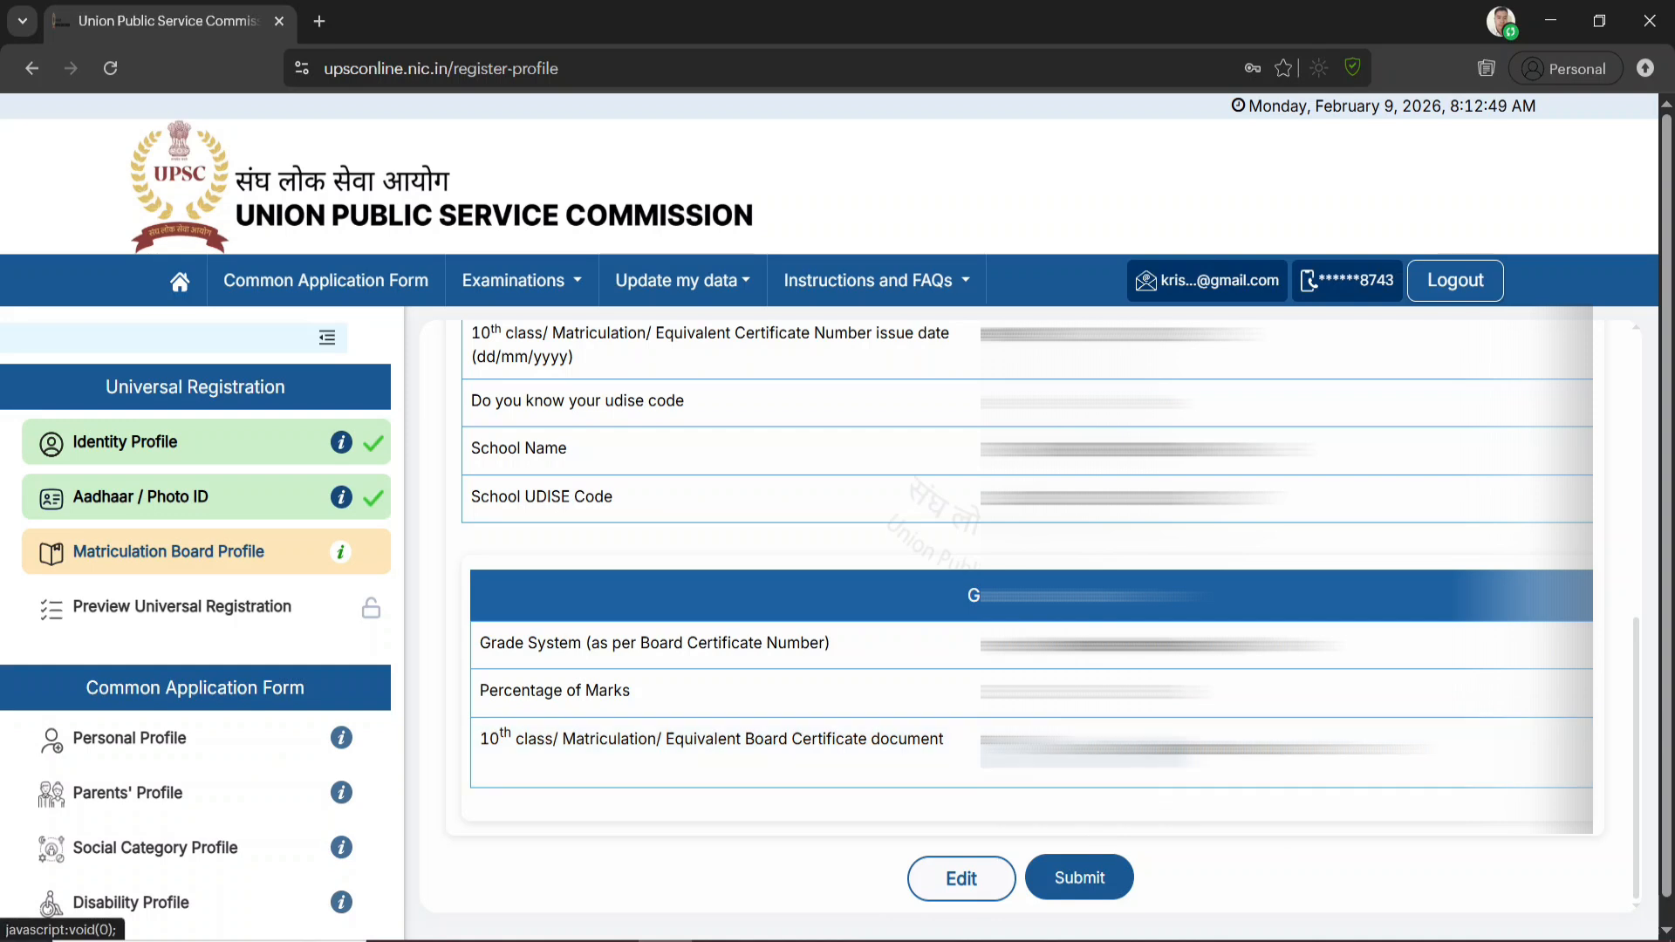
{"action": "left_click", "coordinate": [1079, 879]}
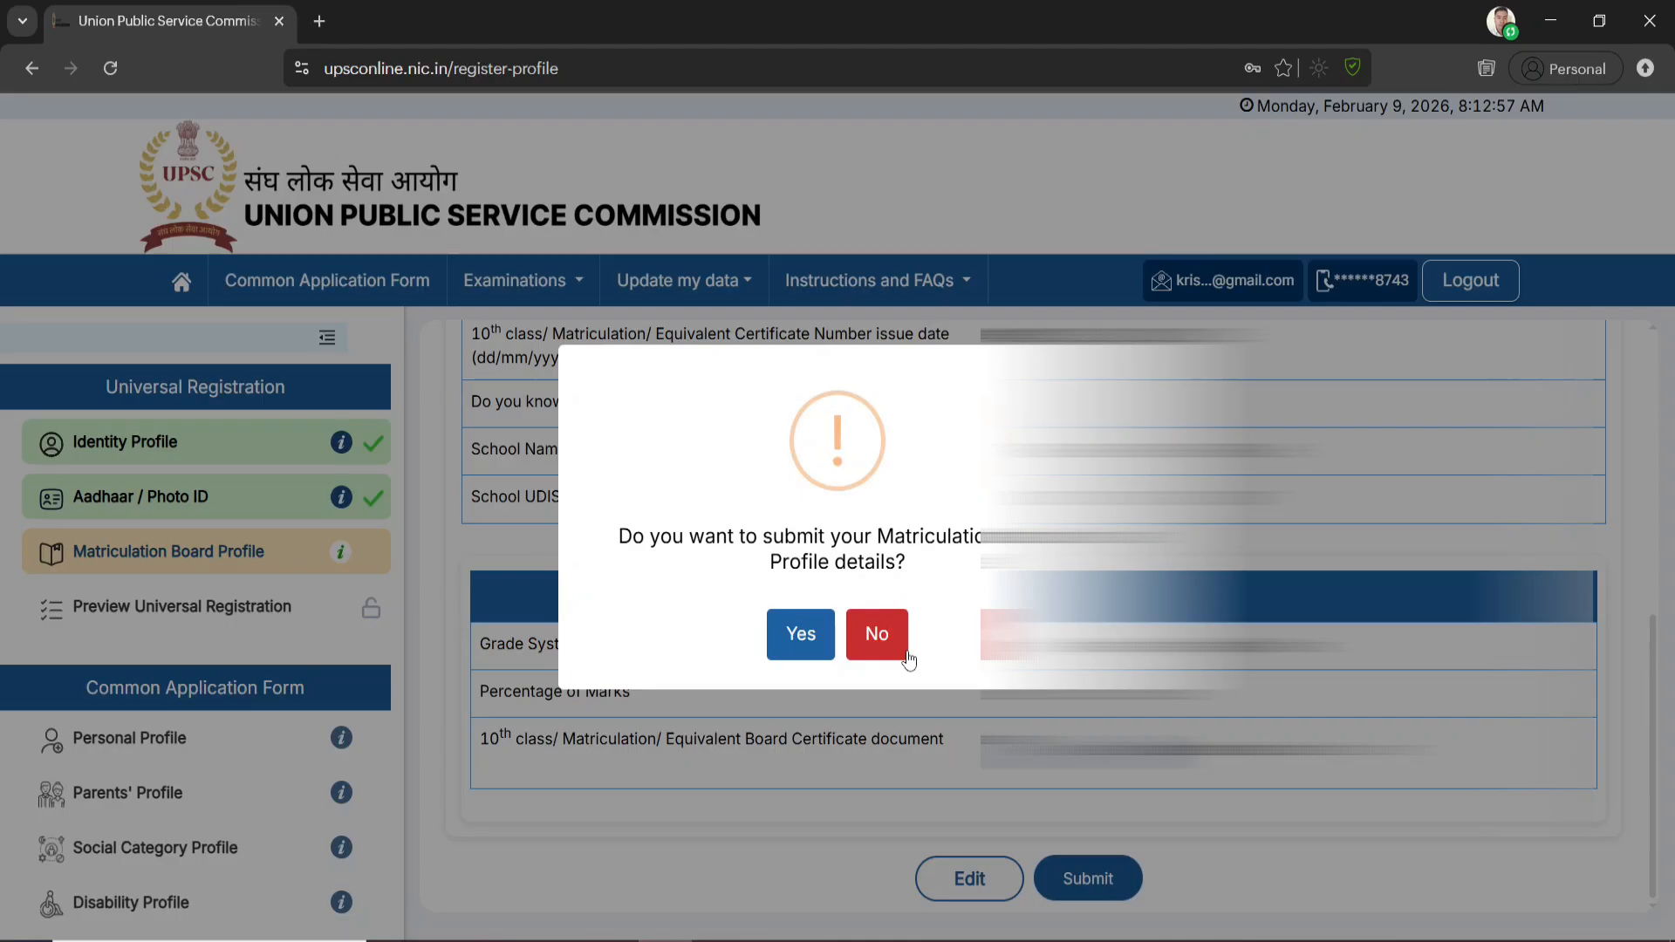
{"action": "left_click", "coordinate": [810, 642]}
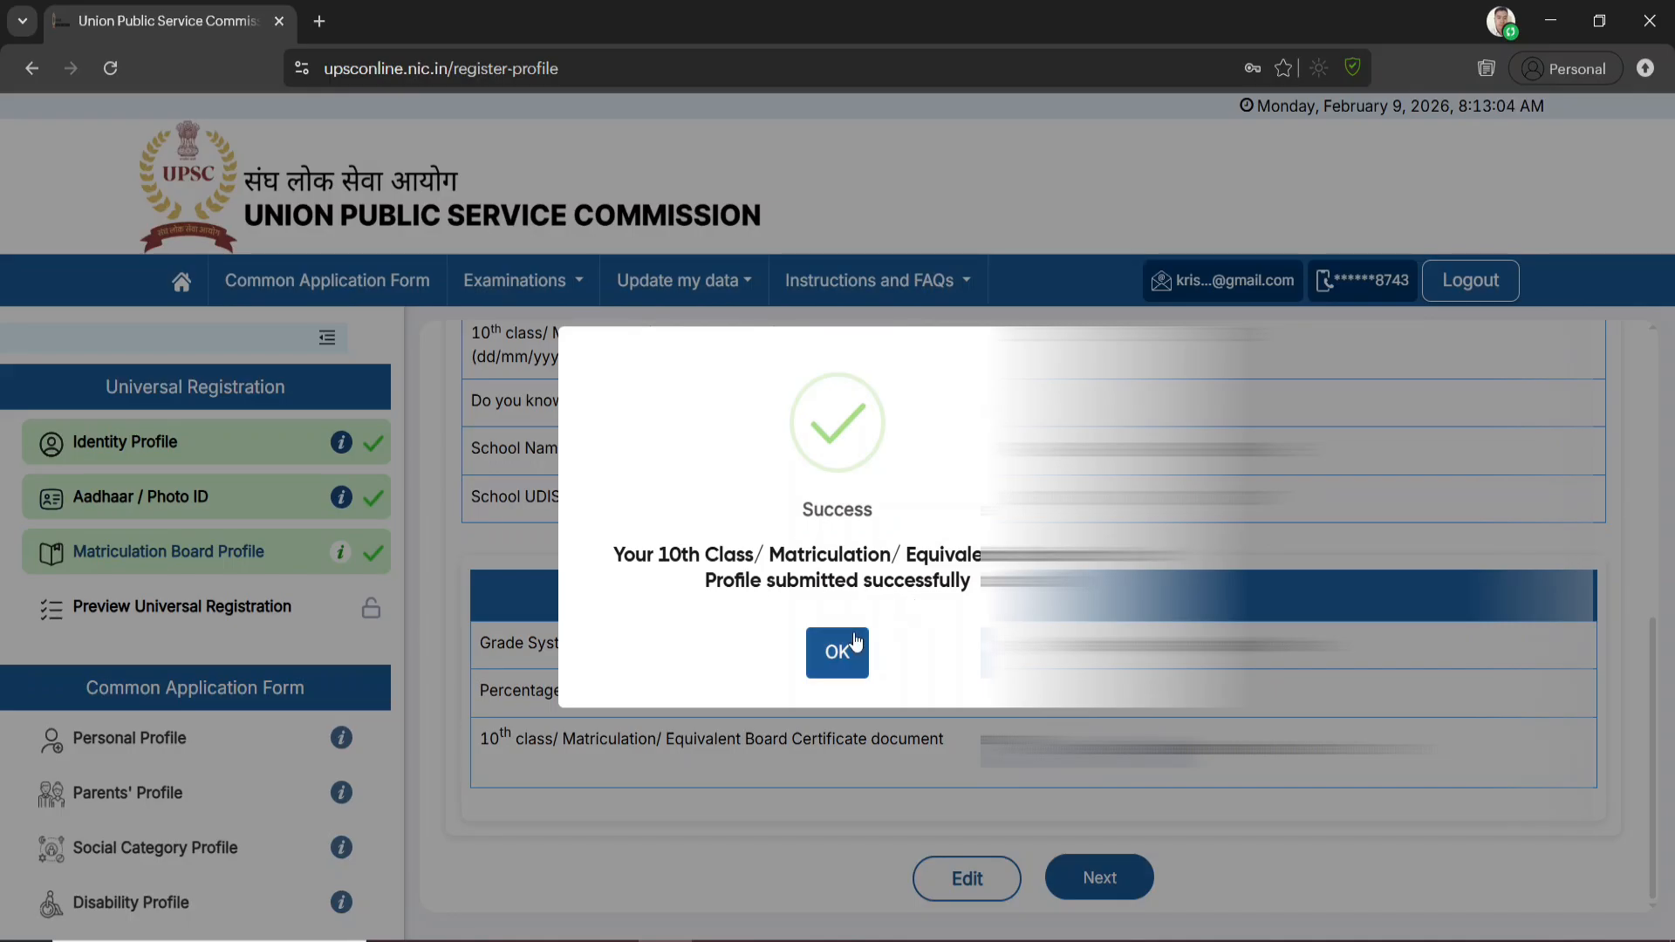
{"action": "left_click", "coordinate": [838, 653]}
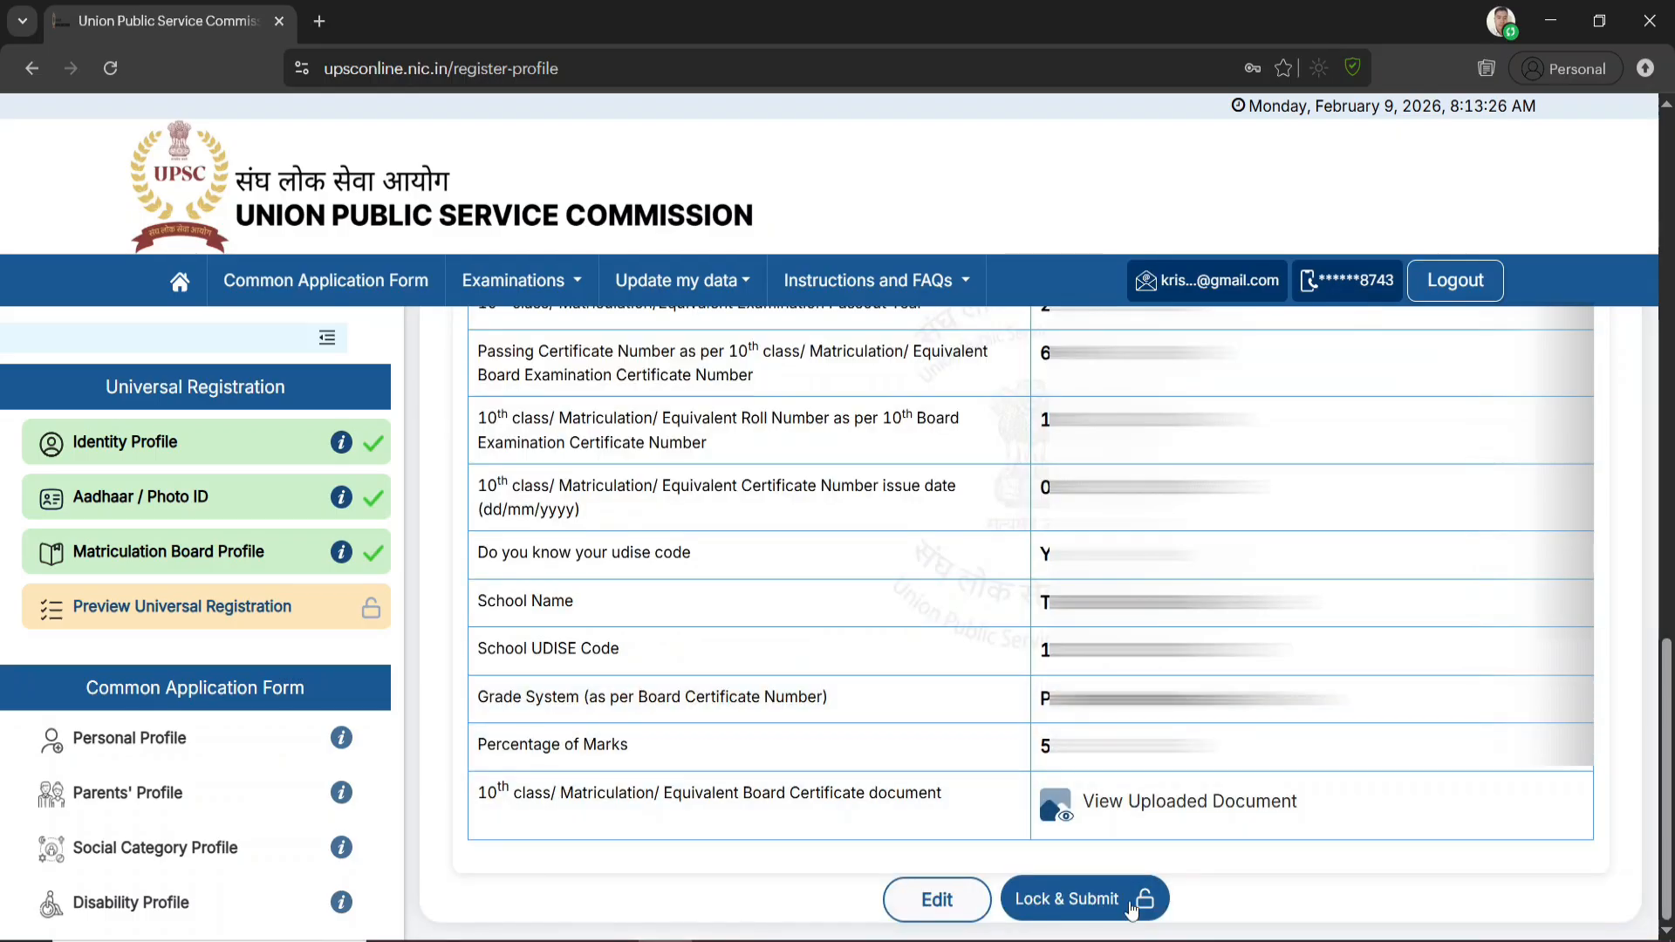
Lock and submit the Universal Registration and agree to generate the Universal Registration Number (URN)
{"action": "left_click", "coordinate": [1080, 903]}
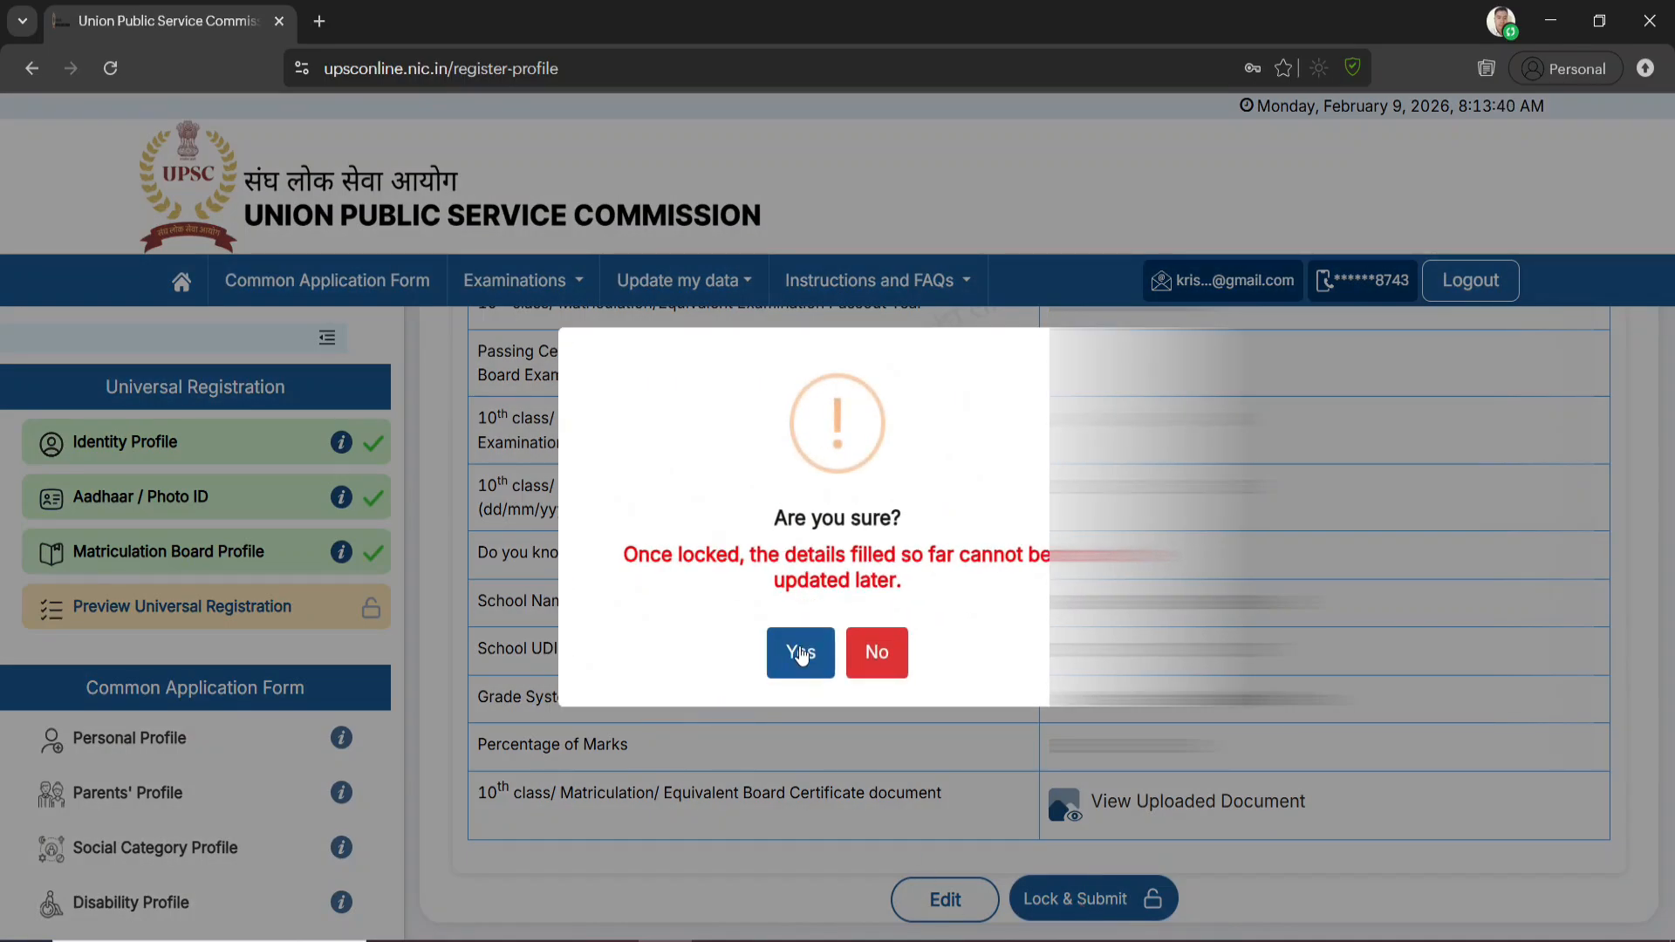
{"action": "left_click", "coordinate": [801, 654]}
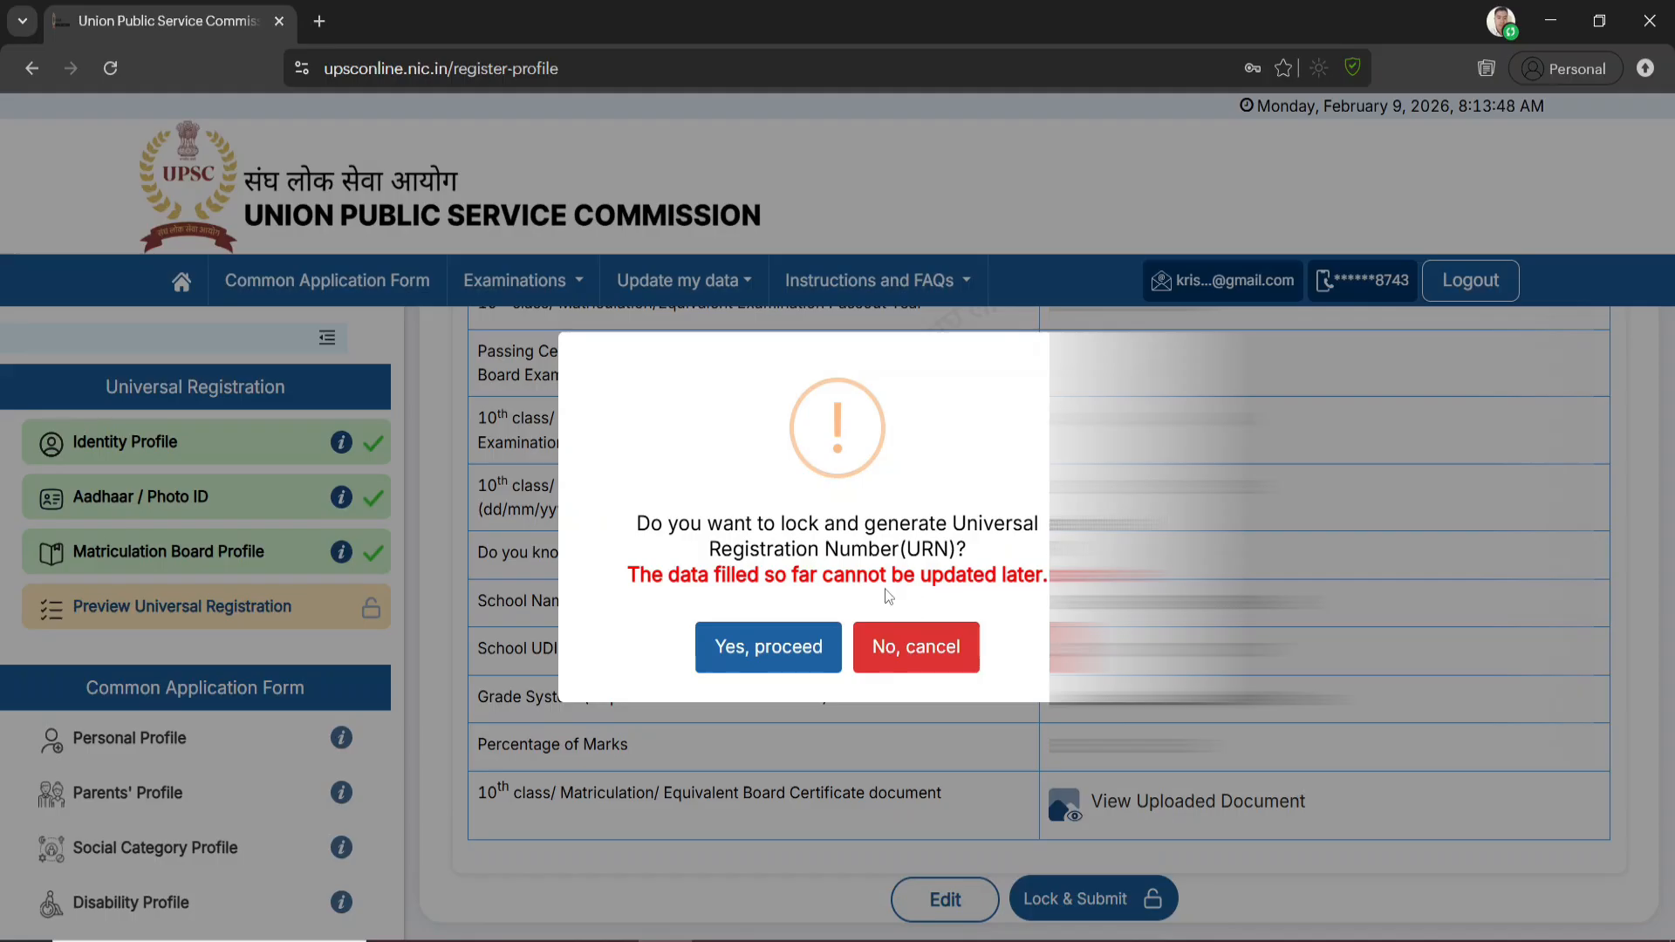
{"action": "left_click", "coordinate": [783, 645]}
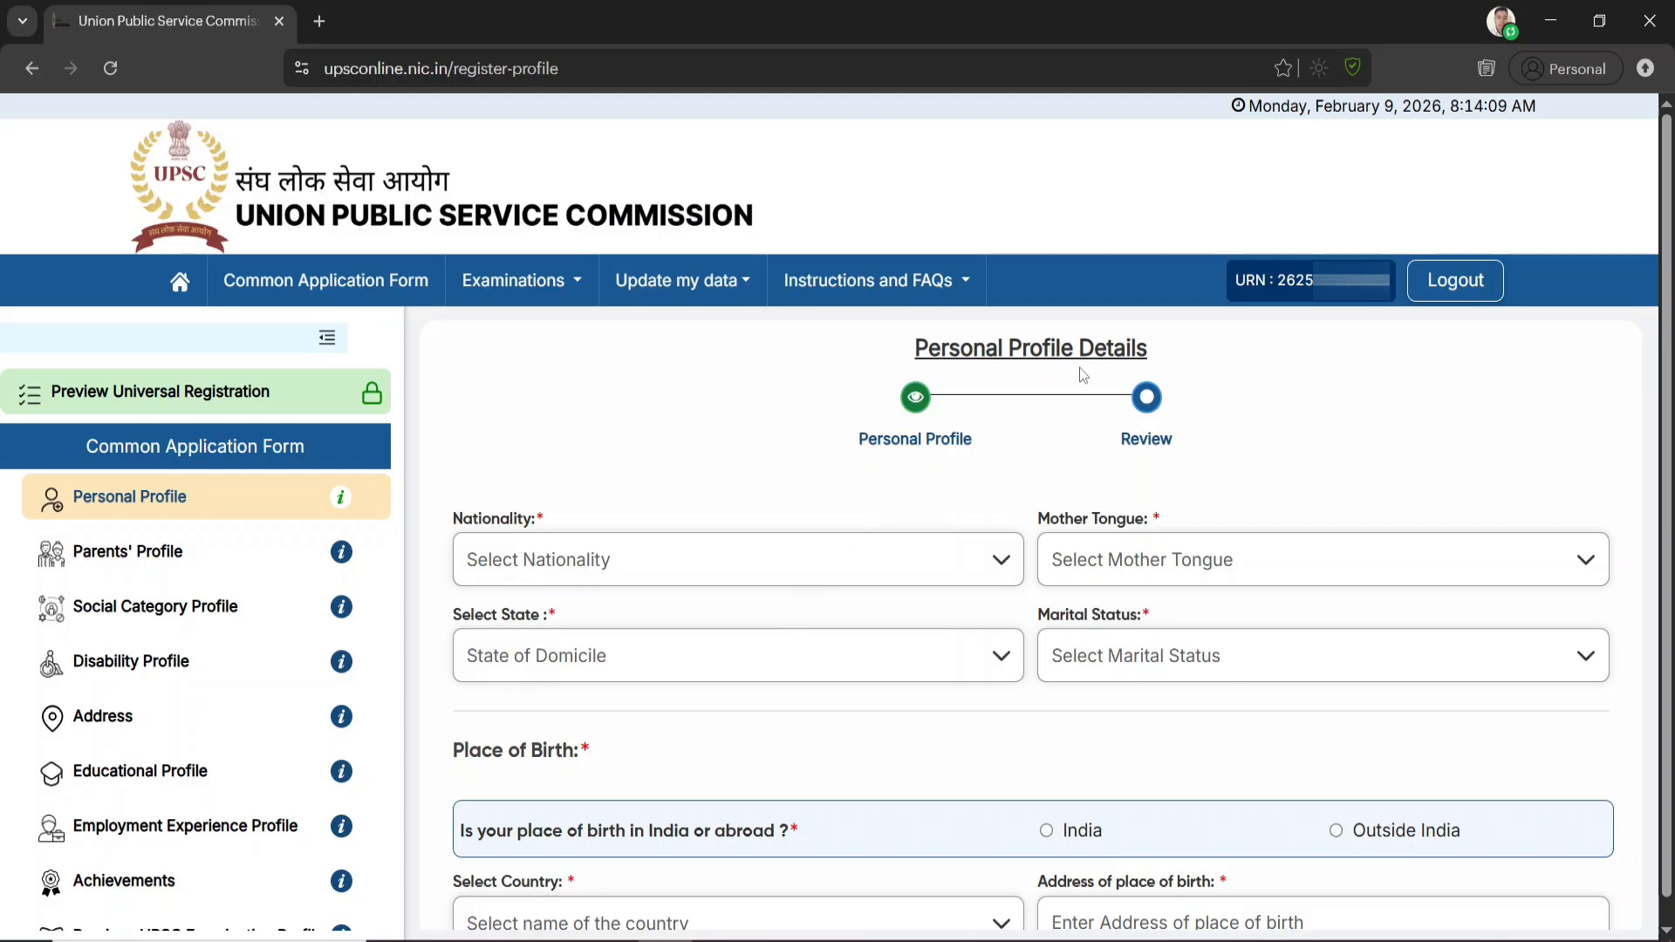
Set the nationality to Citizen of India and the minority status to No in the Personal Profile
{"action": "left_click", "coordinate": [621, 567]}
{"action": "left_click", "coordinate": [580, 612]}
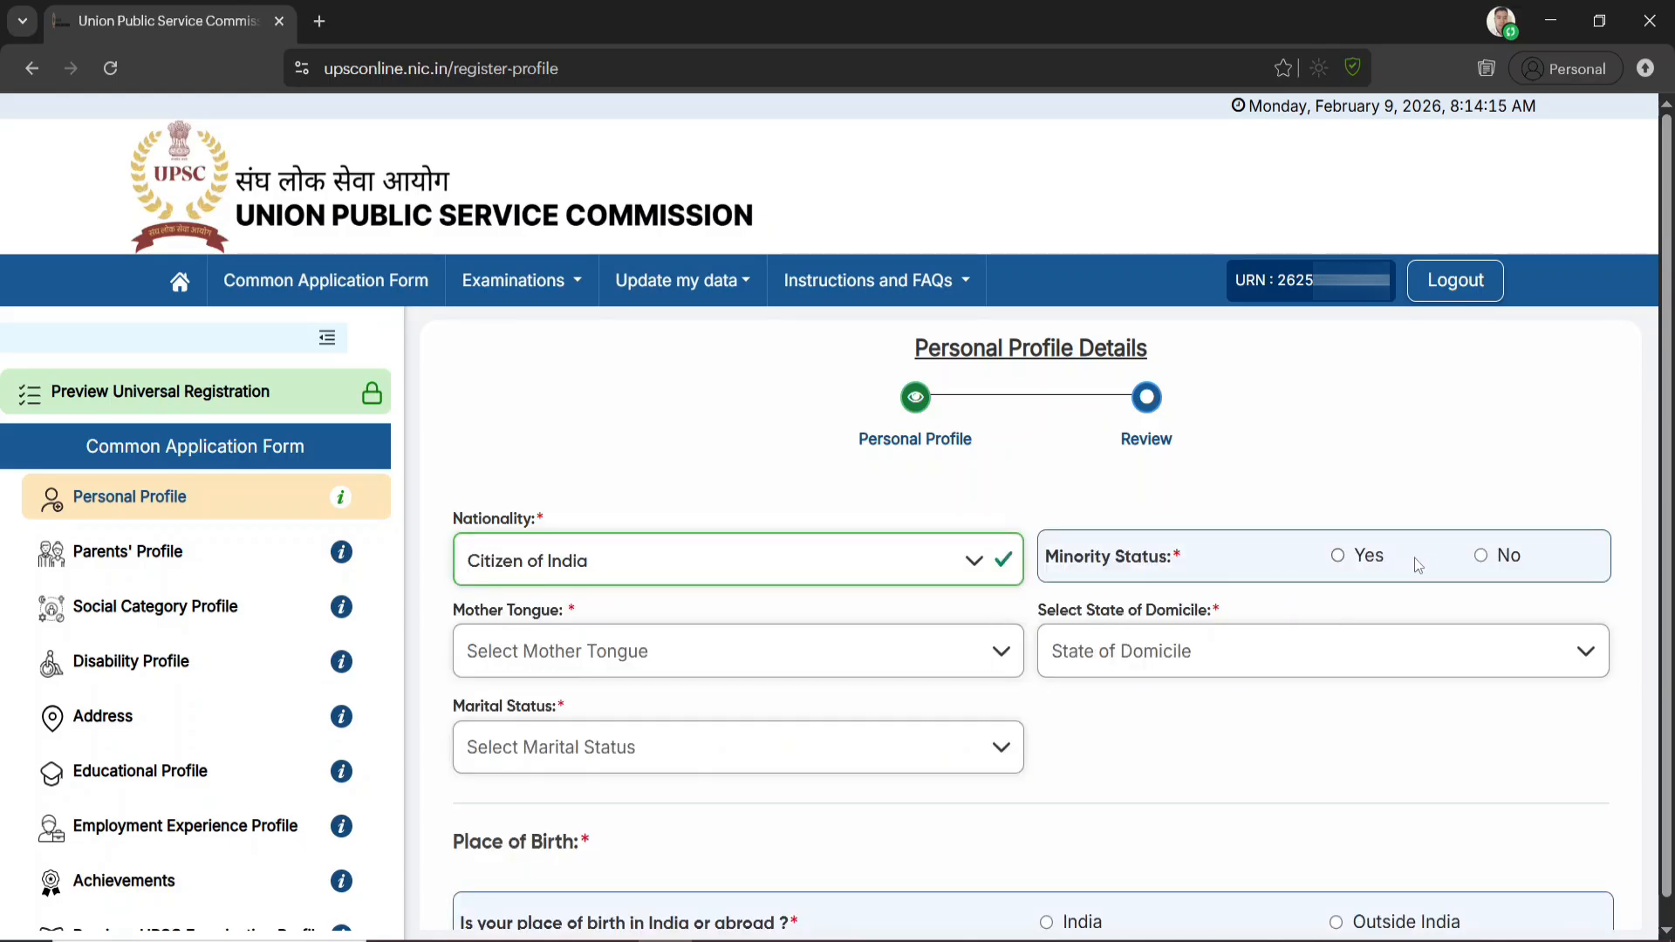
{"action": "left_click", "coordinate": [1486, 559]}
Set the state of domicile to Assam, viewing the mother tongue and marital status options without choosing any
{"action": "left_click", "coordinate": [574, 654]}
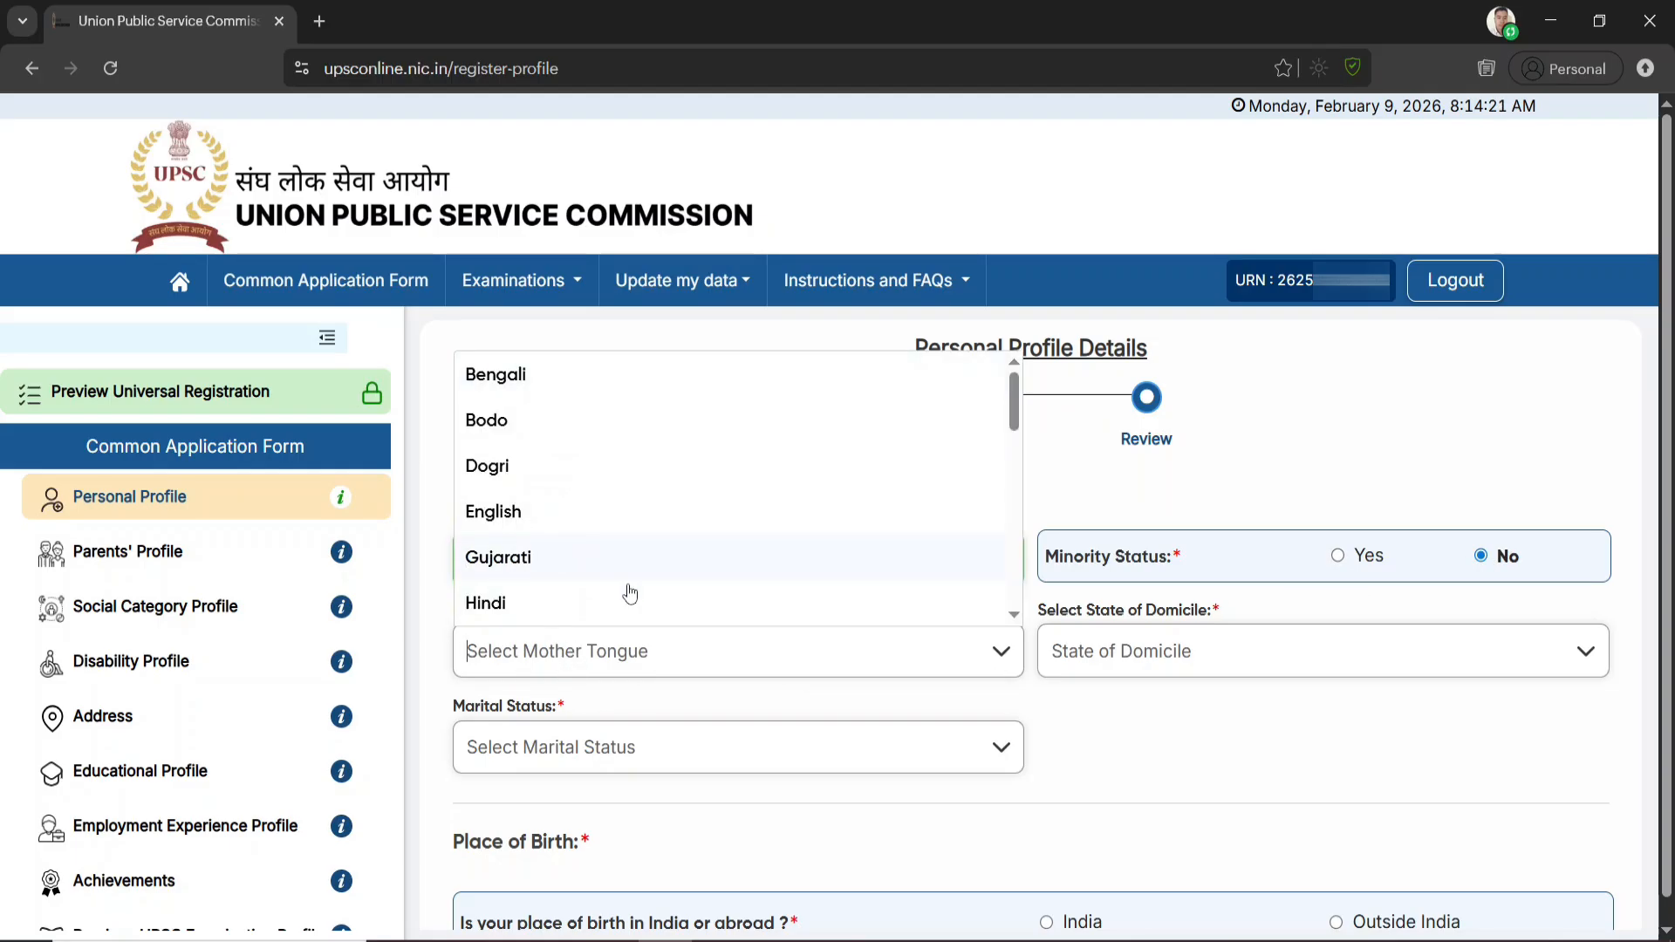
{"action": "left_click", "coordinate": [1163, 717]}
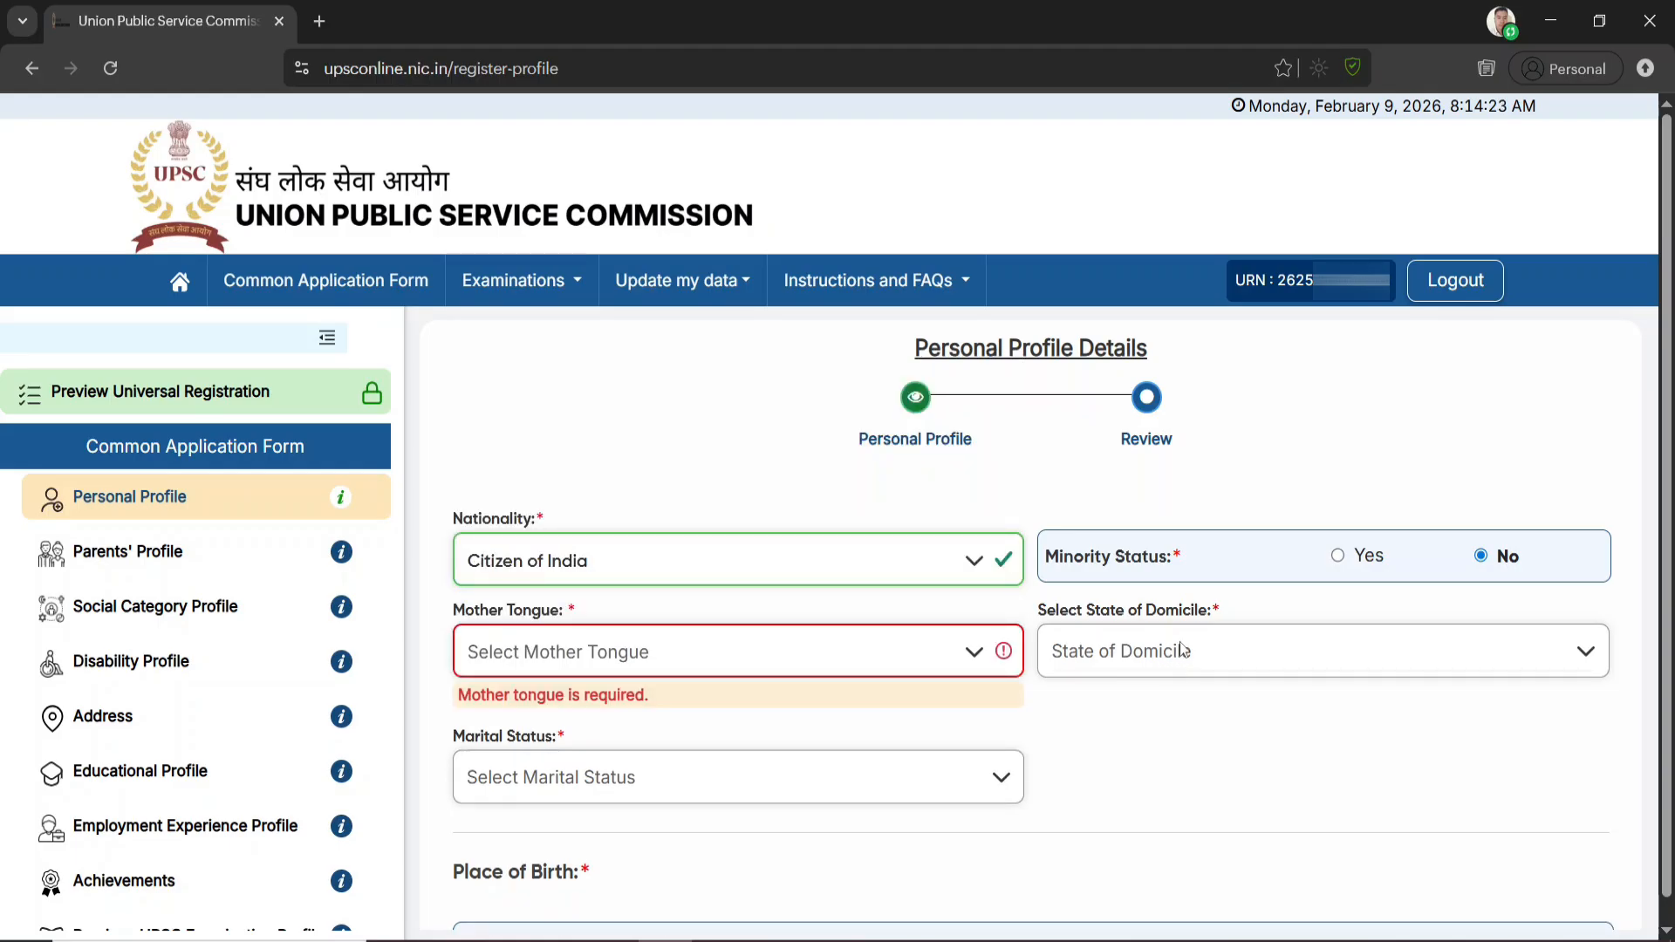
{"action": "left_click", "coordinate": [1182, 650]}
{"action": "left_click", "coordinate": [1089, 522]}
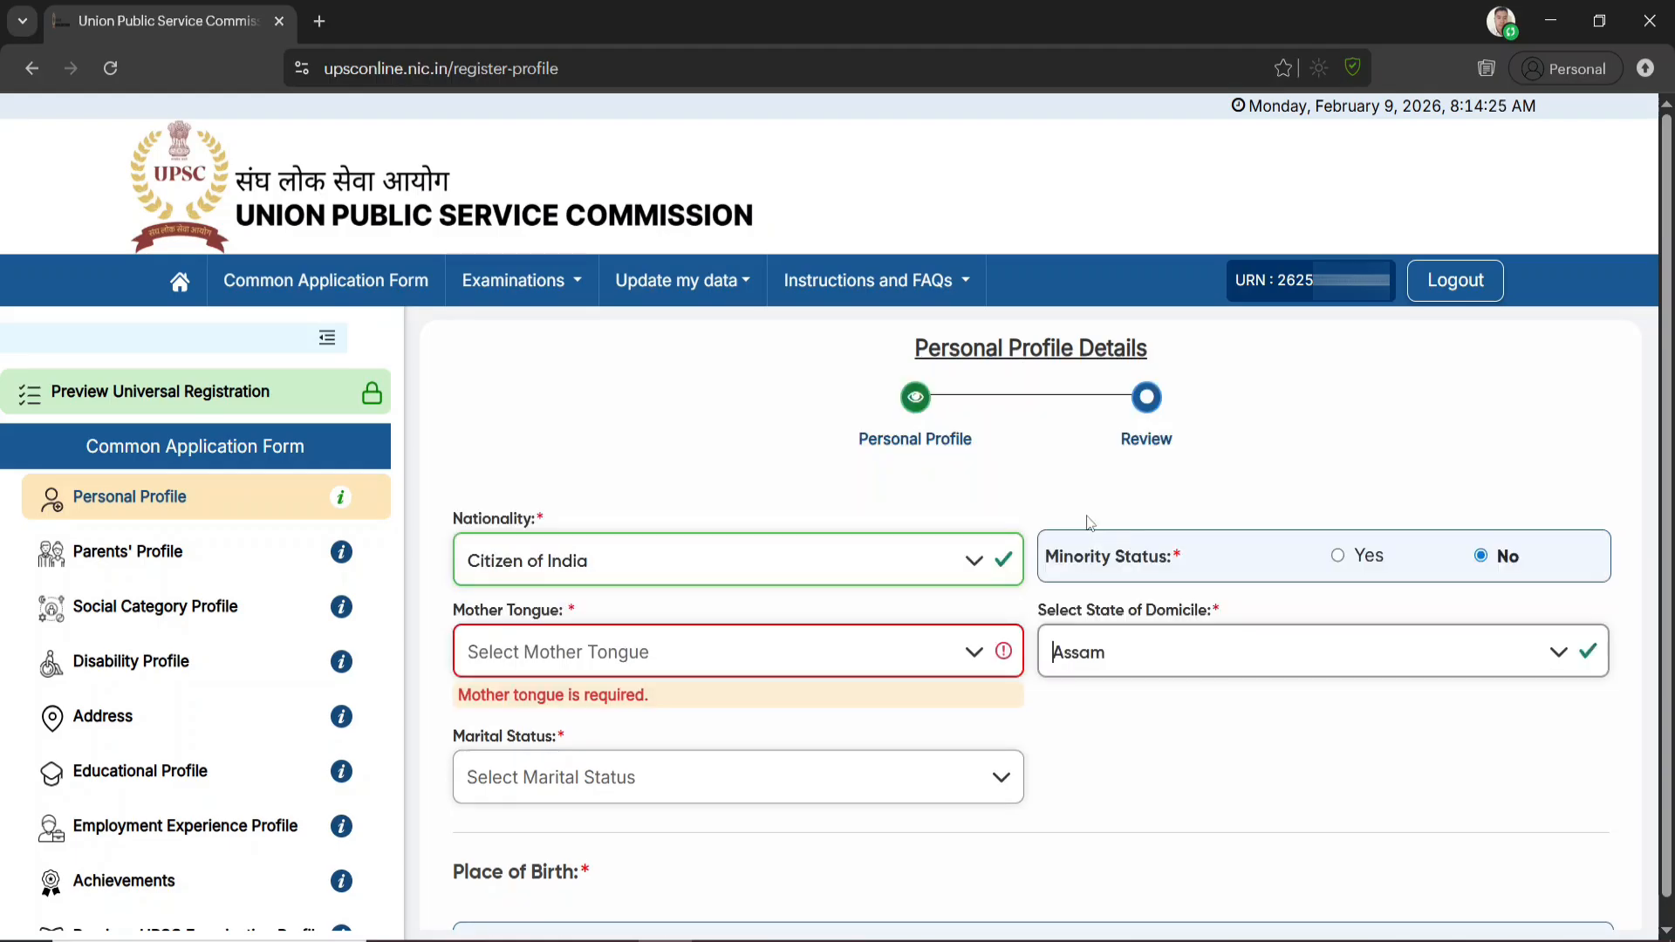
{"action": "left_click", "coordinate": [672, 788]}
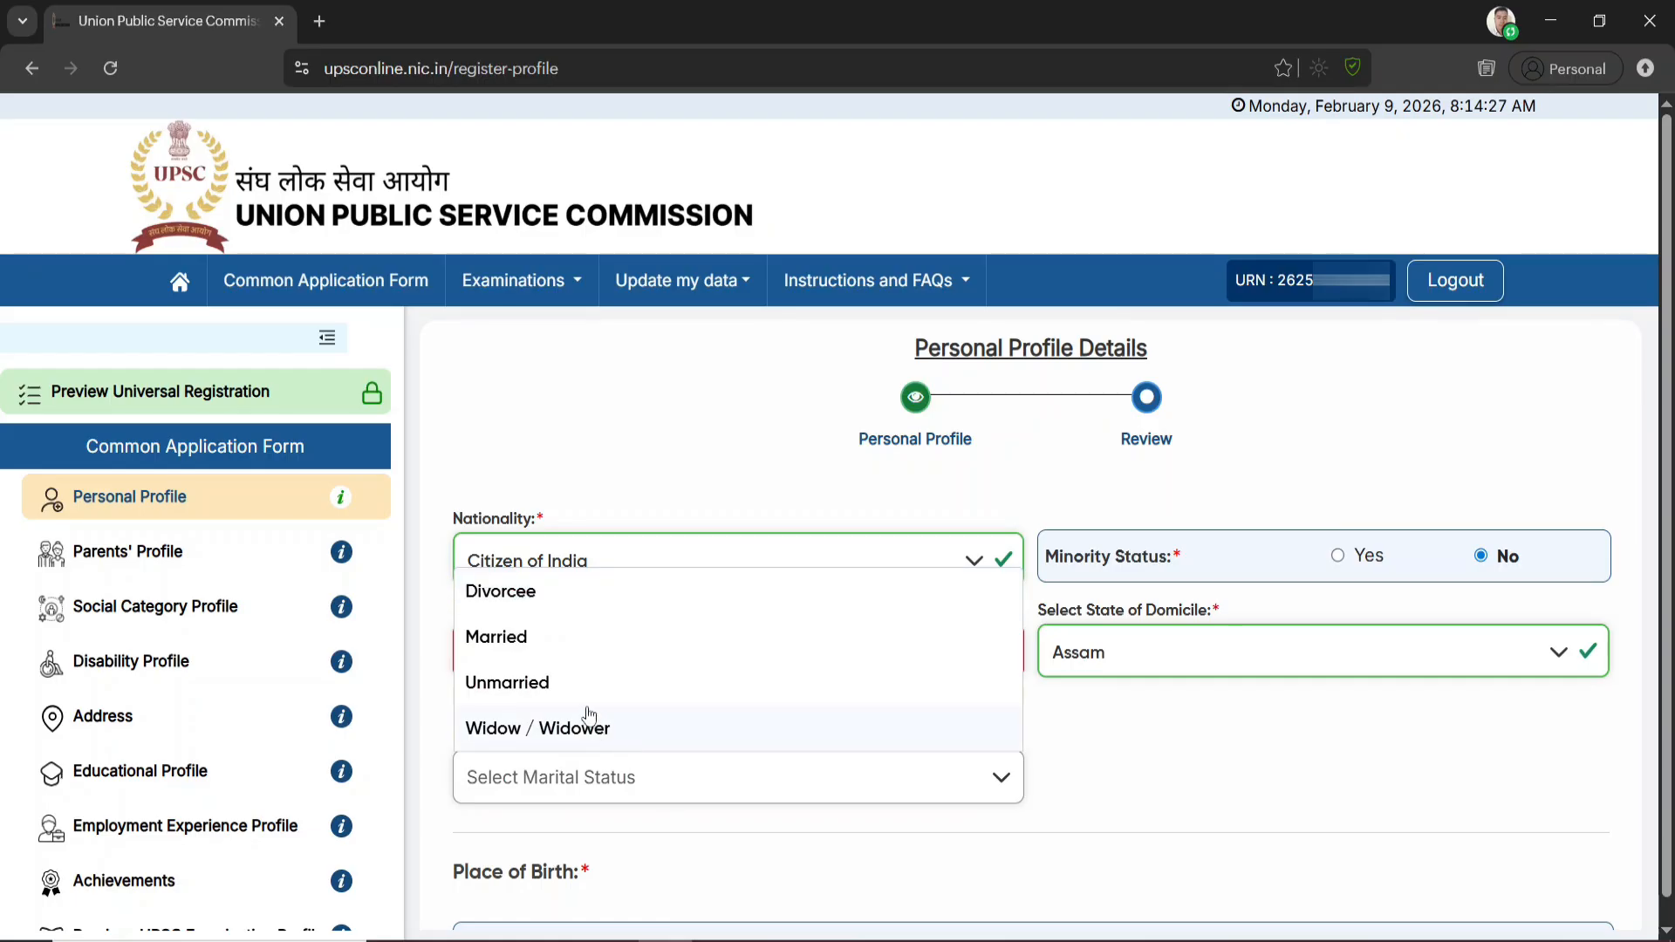
{"action": "left_click", "coordinate": [1205, 795]}
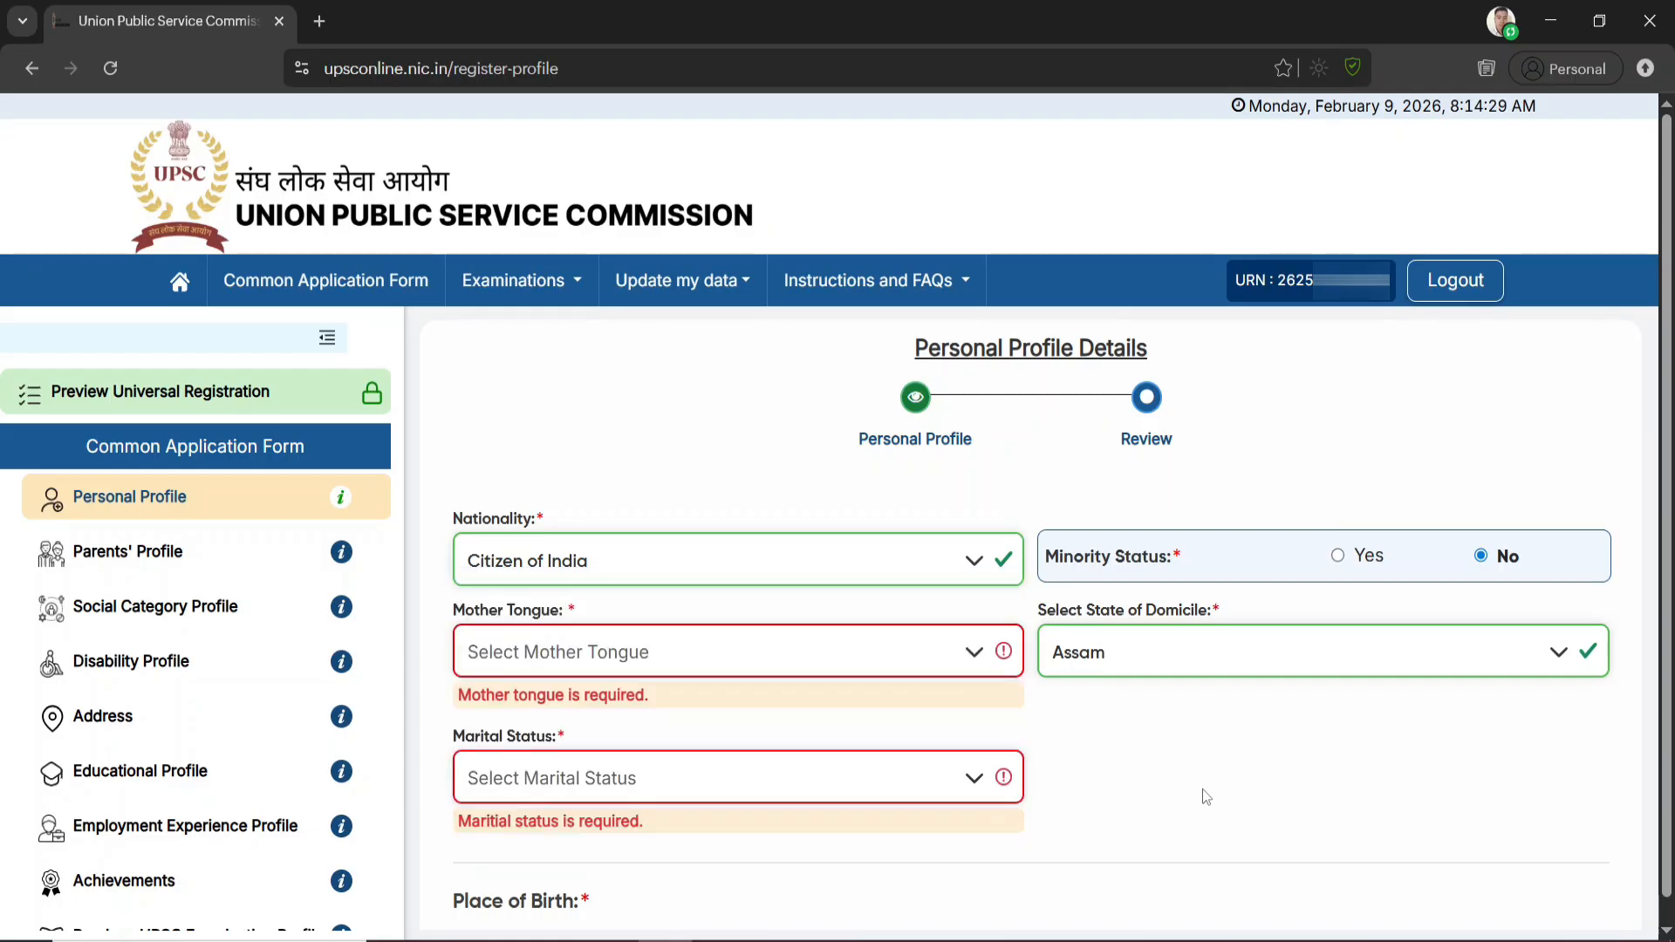
Set the place of birth to India, with Assam as the state and Dhemaji as the district
{"action": "scroll", "coordinate": [1212, 788], "scroll_direction": "down", "scroll_amount": 5}
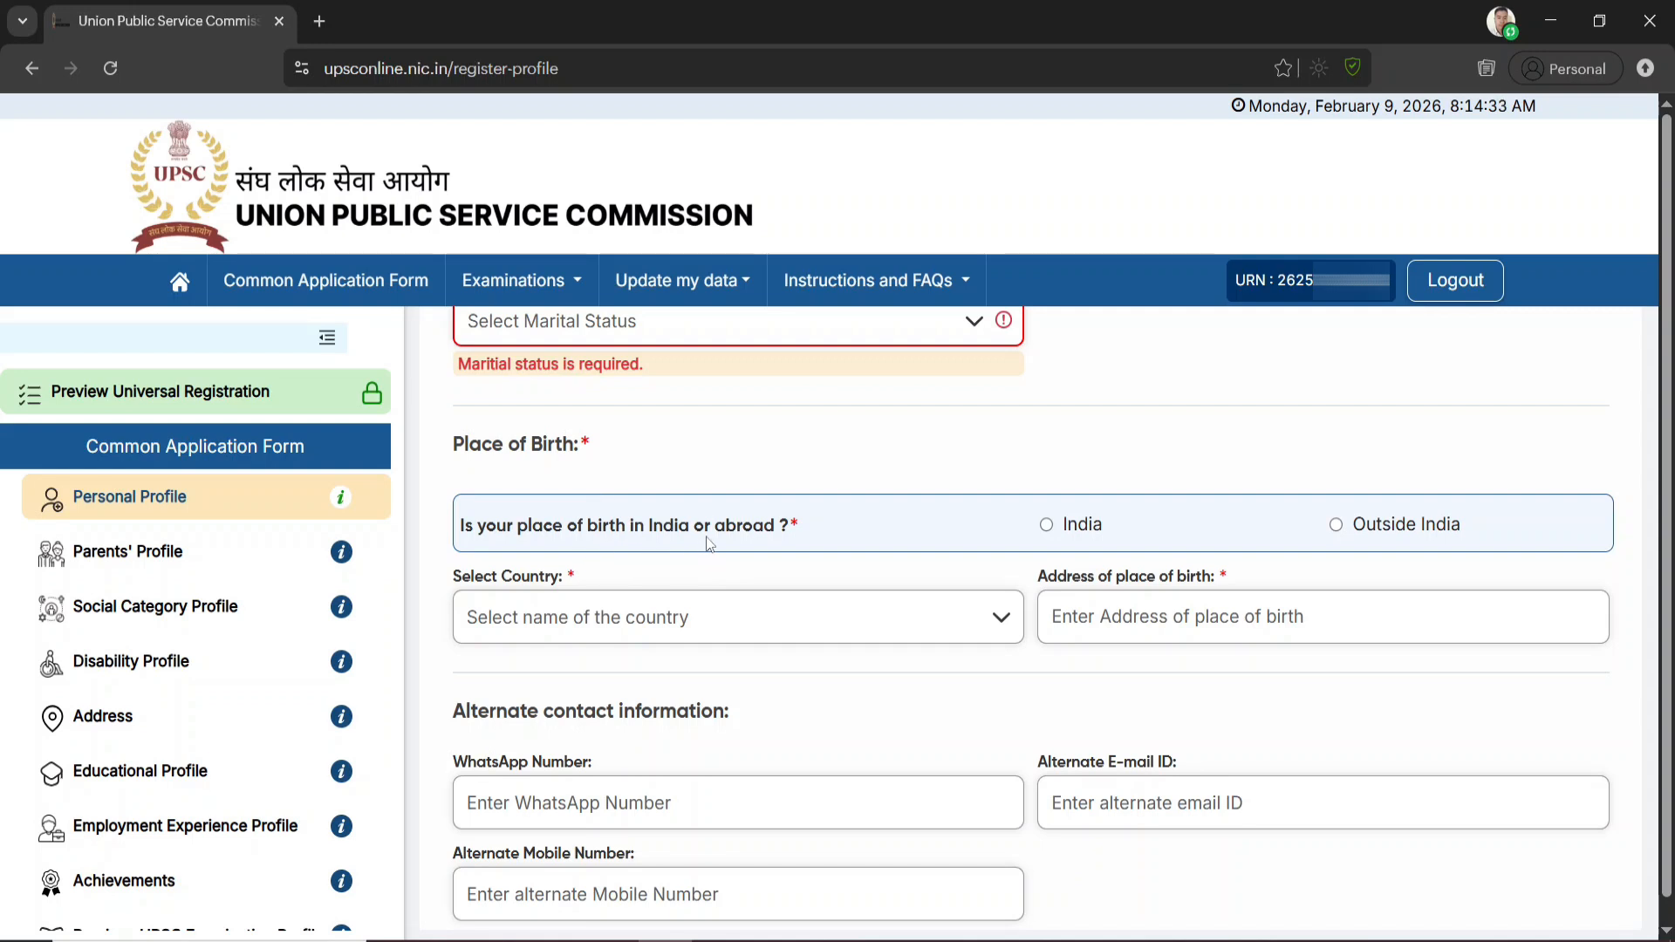
{"action": "left_click", "coordinate": [1047, 534]}
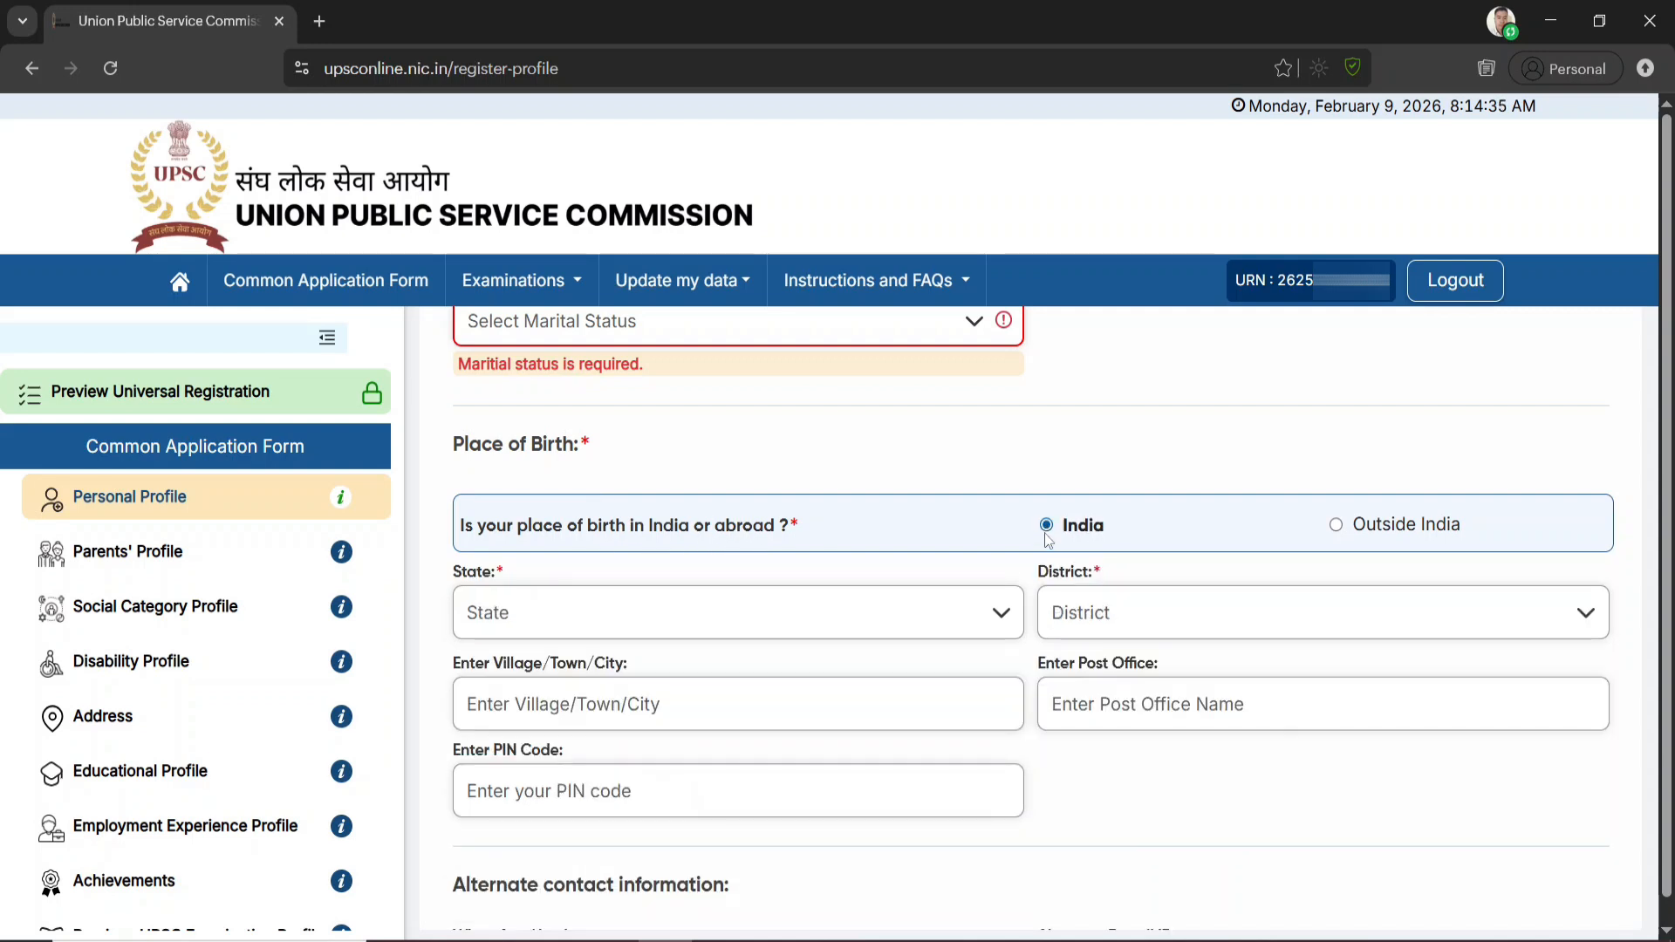
{"action": "left_click", "coordinate": [904, 619]}
{"action": "left_click", "coordinate": [517, 798]}
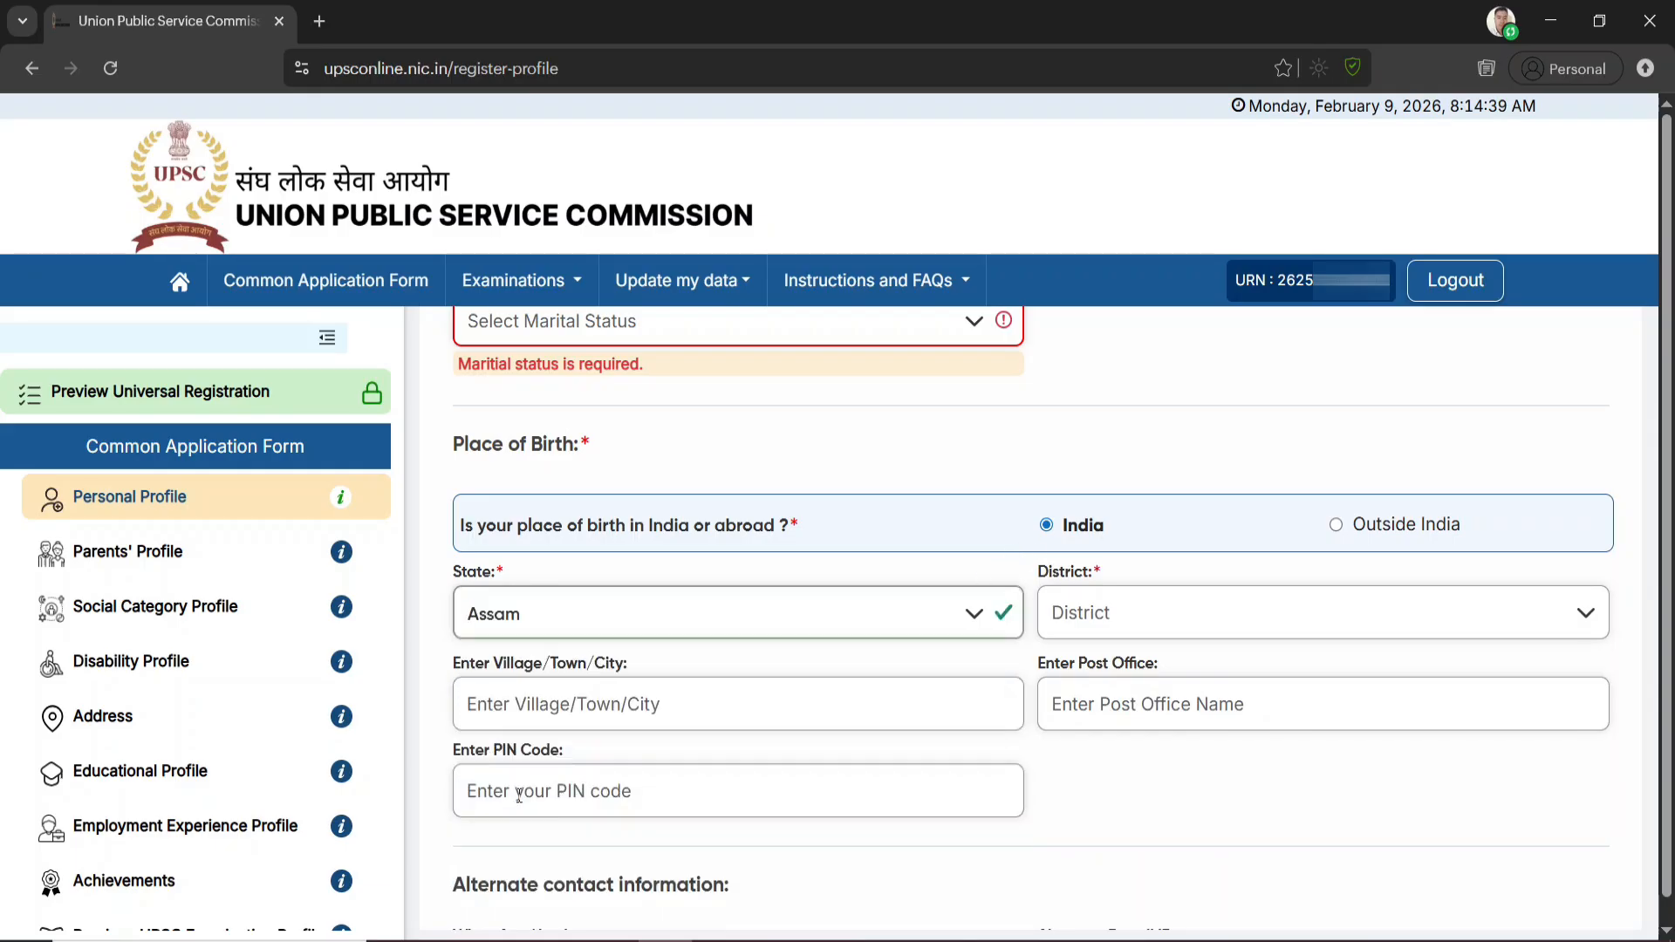
{"action": "left_click", "coordinate": [1198, 621]}
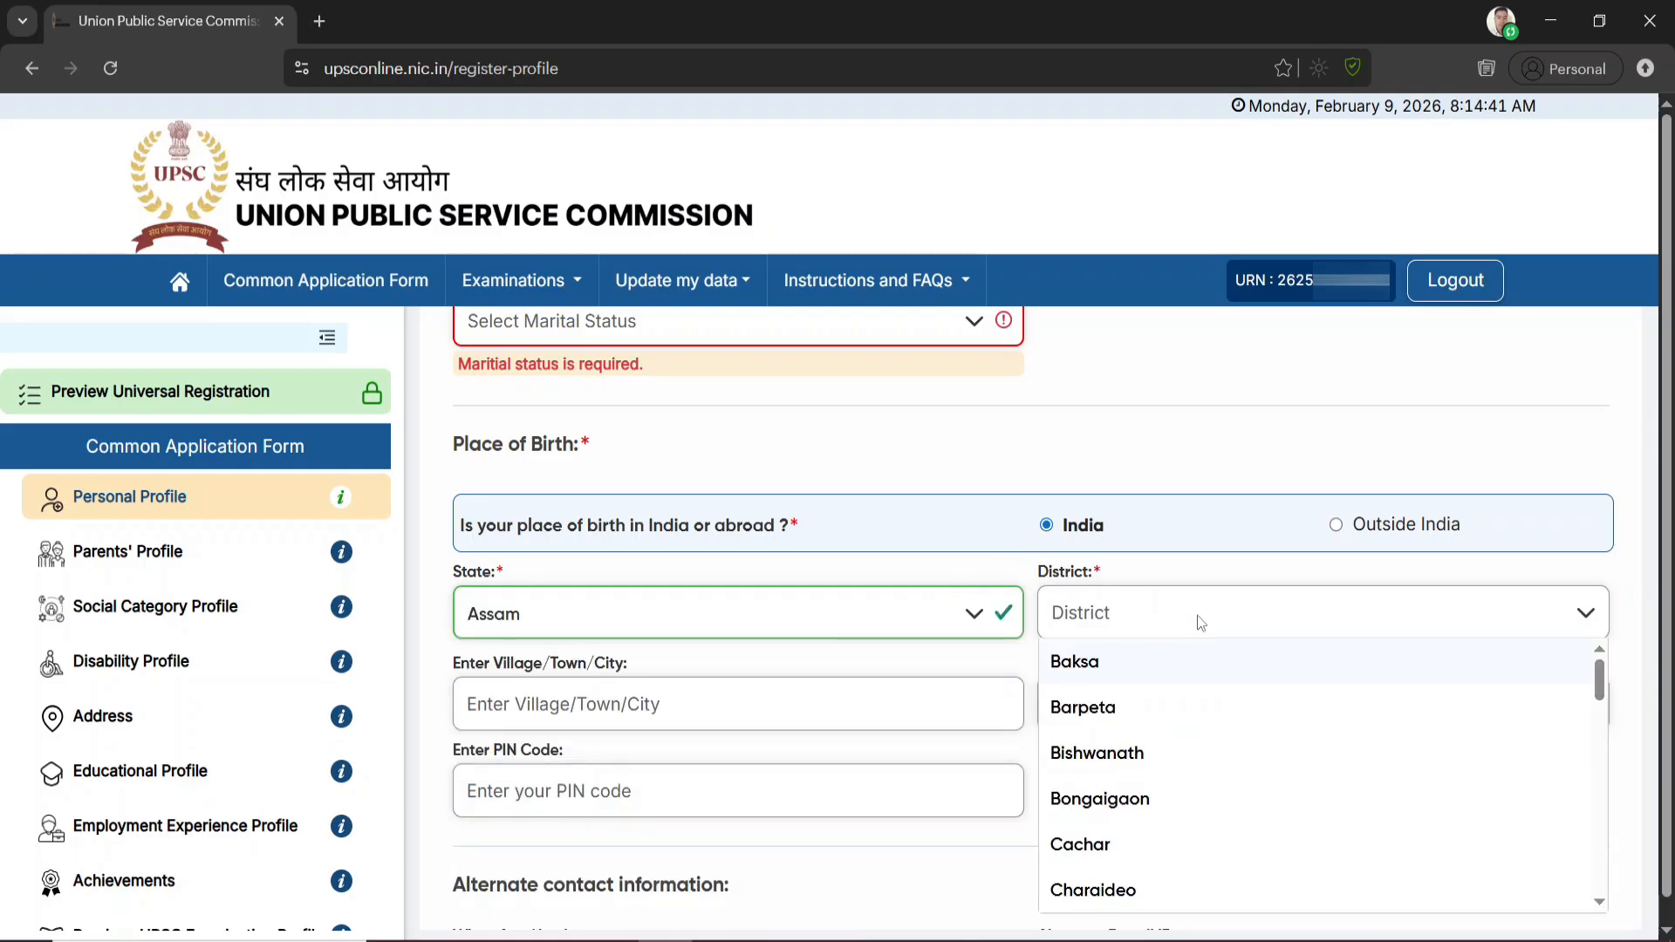
{"action": "type", "text": "dhe"}
{"action": "key", "text": "Return"}
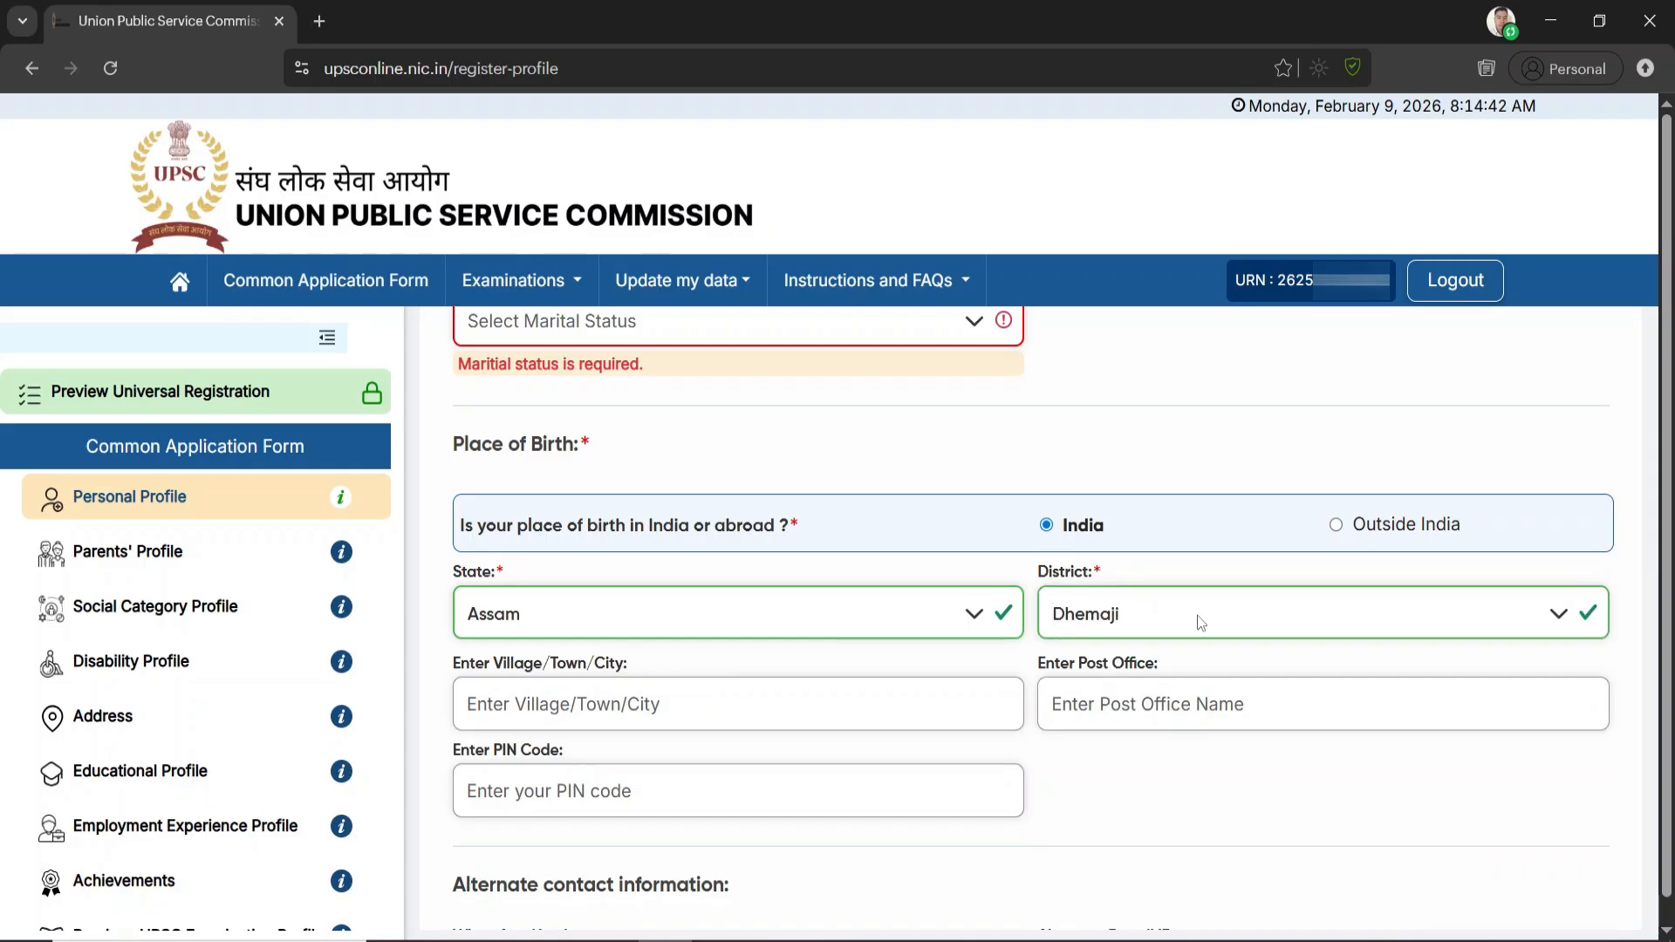
Fill in the birthplace's village or town, post office and postal PIN code, plus the WhatsApp number in the alternate contact information
{"action": "left_click", "coordinate": [679, 715]}
{"action": "left_click", "coordinate": [1265, 687]}
{"action": "left_click", "coordinate": [583, 782]}
{"action": "scroll", "coordinate": [1138, 789], "scroll_direction": "down", "scroll_amount": 3}
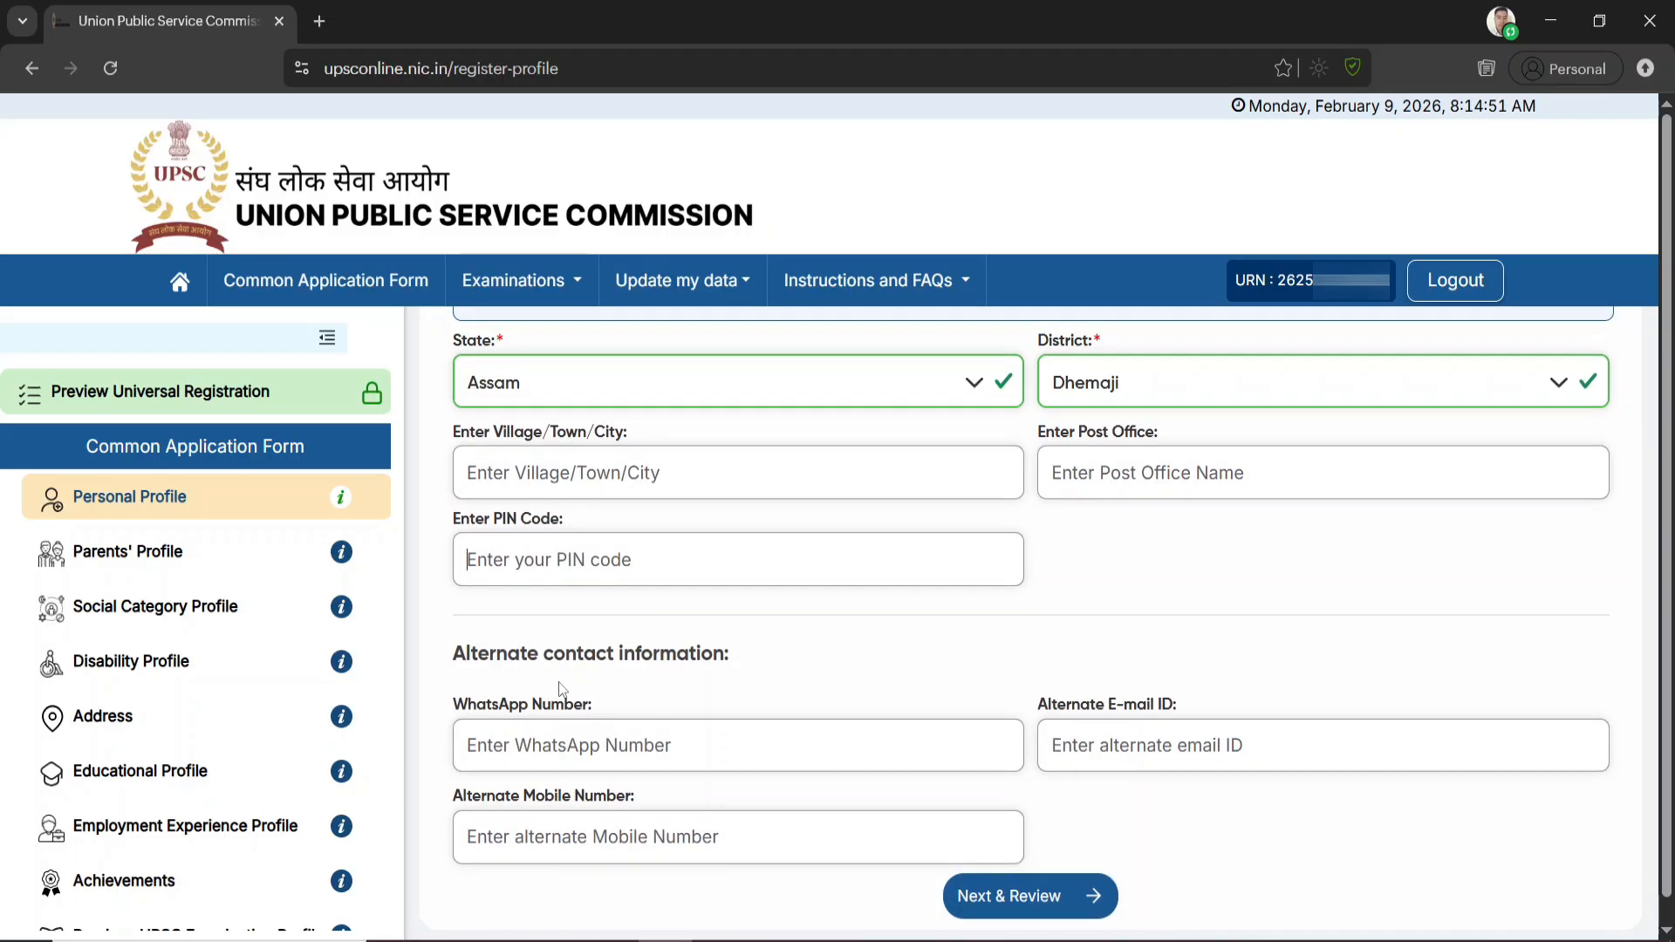
{"action": "left_click", "coordinate": [587, 747]}
Review the Personal Profile details and submit them
{"action": "left_click", "coordinate": [1030, 895]}
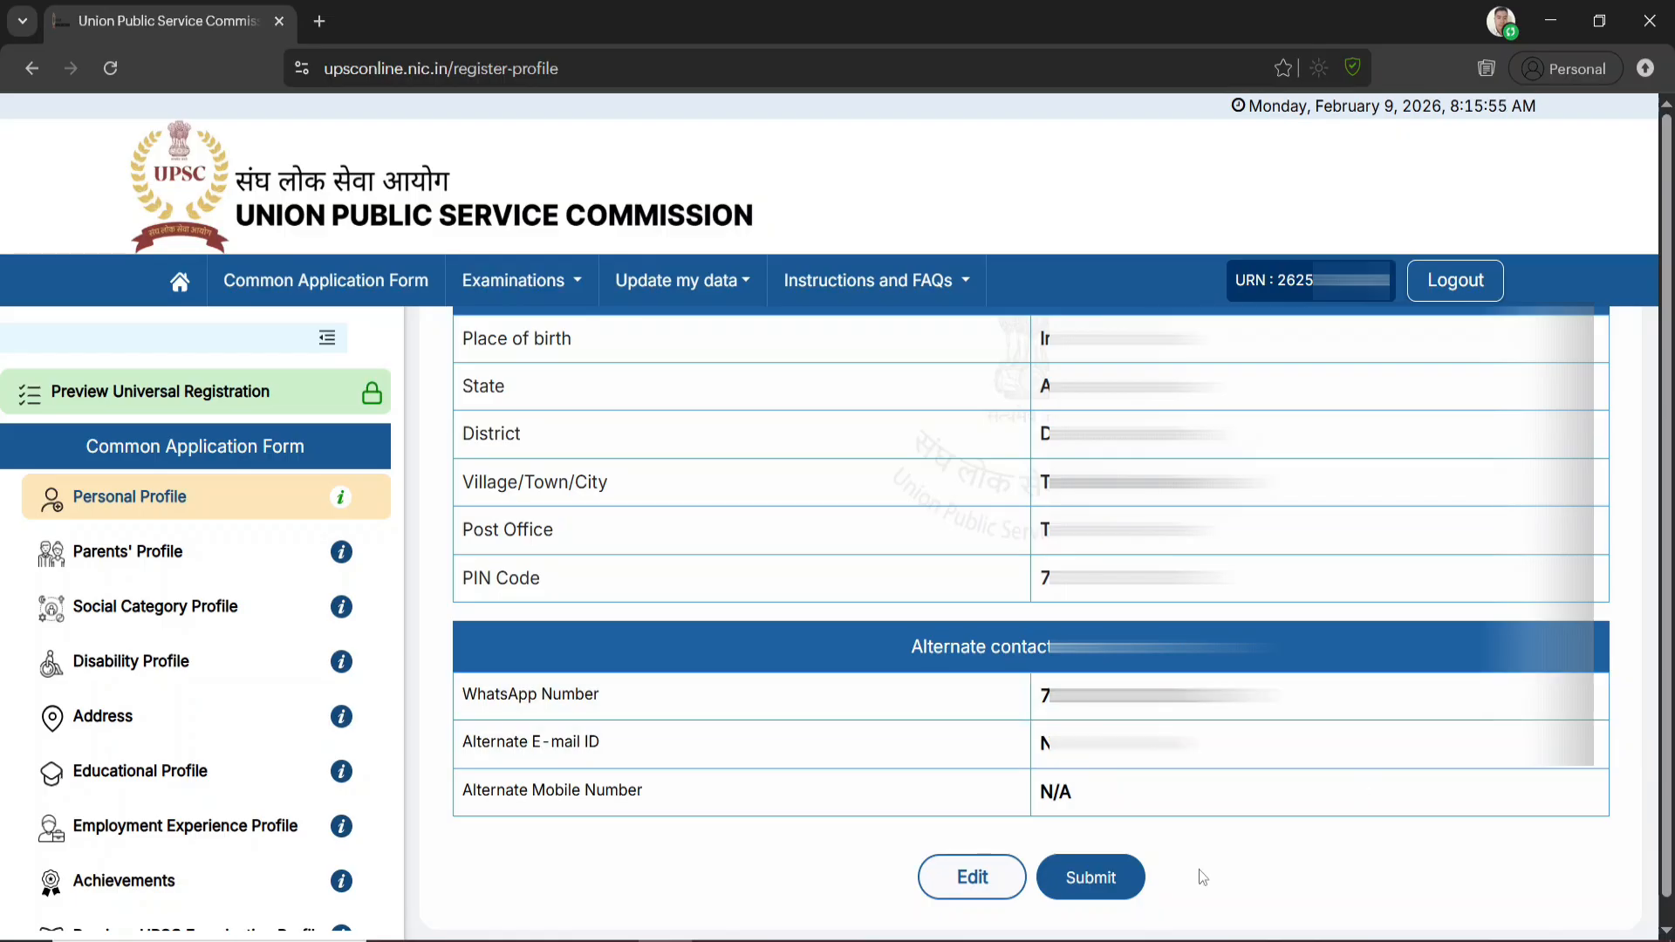
{"action": "left_click", "coordinate": [1088, 886]}
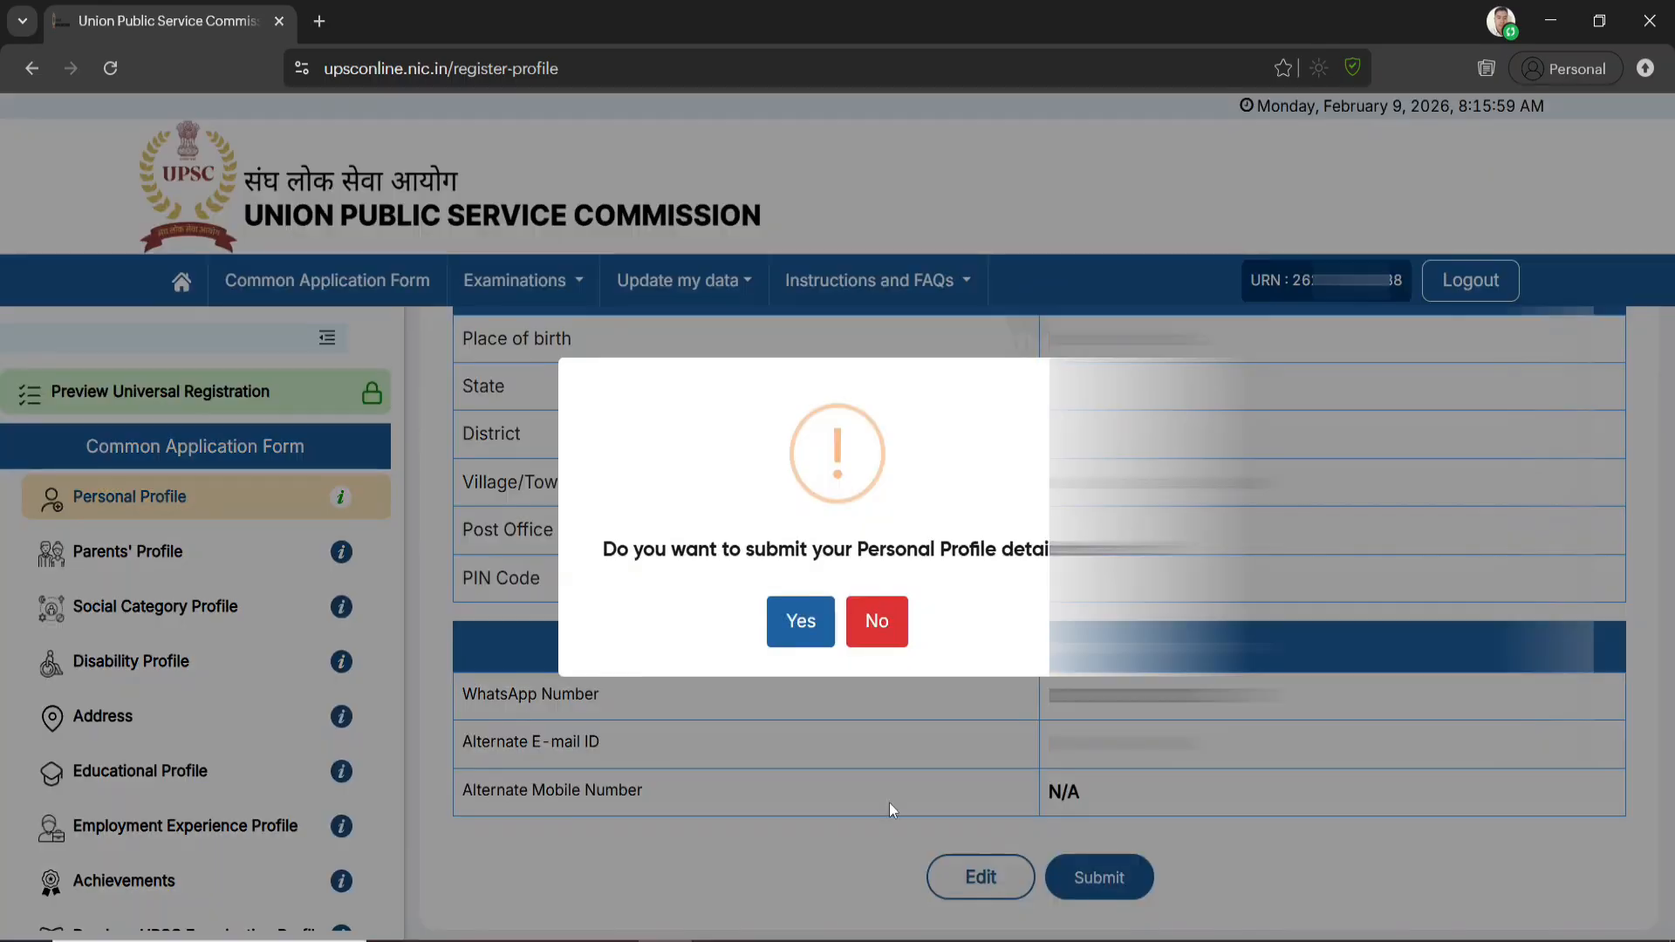
{"action": "left_click", "coordinate": [799, 623]}
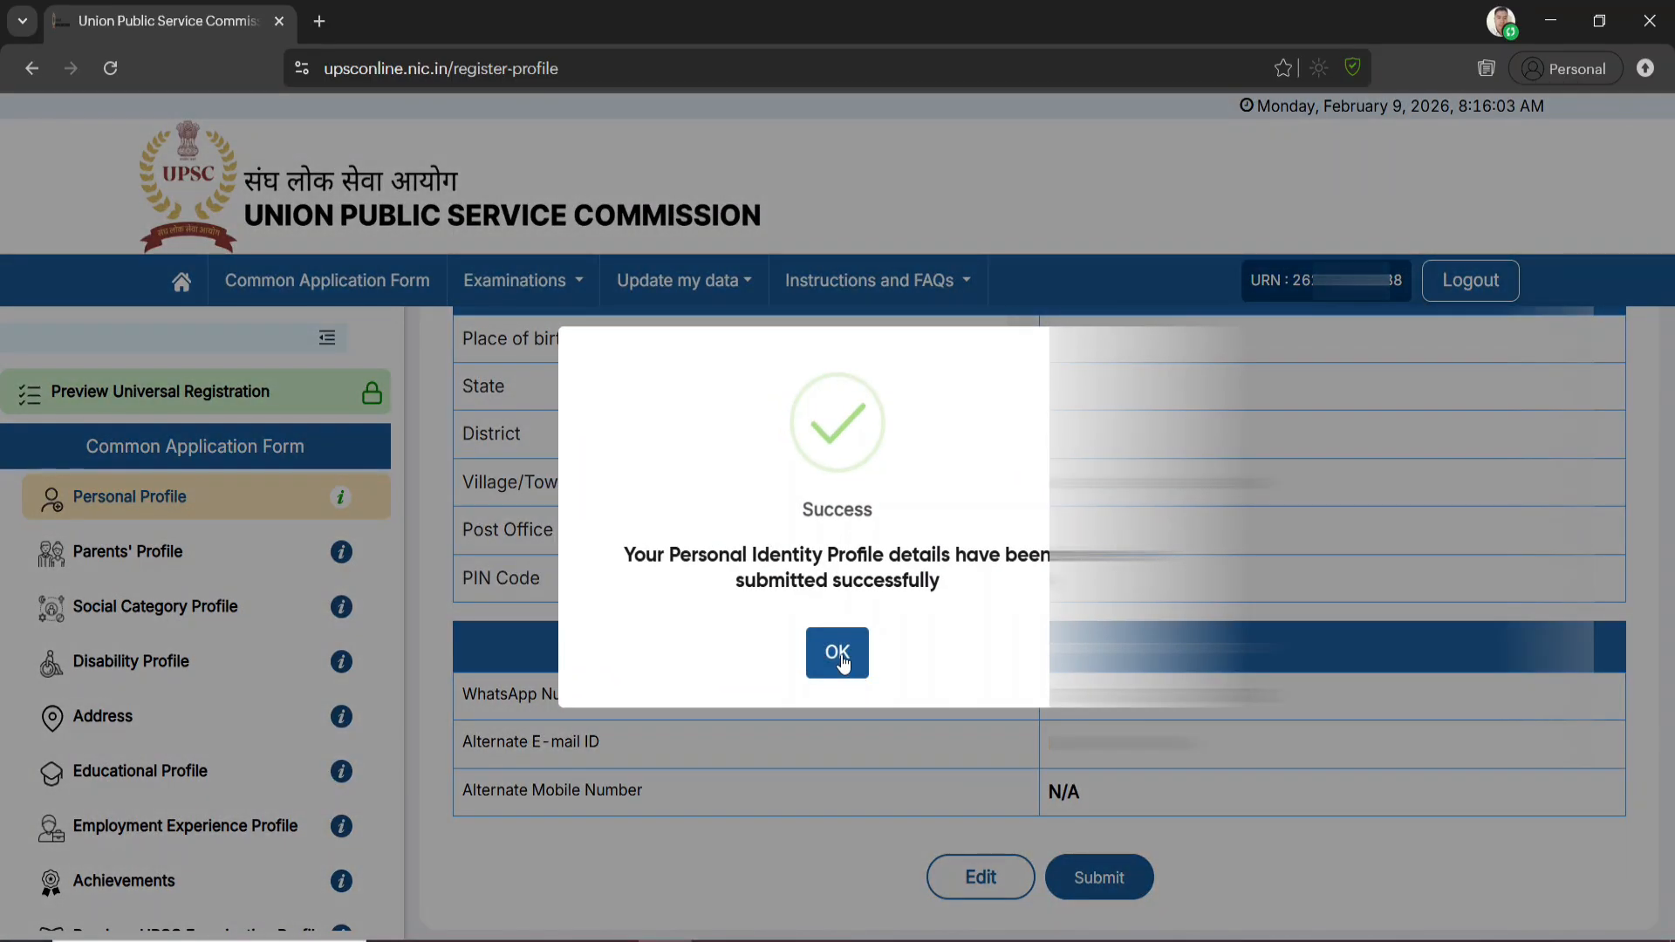
{"action": "left_click", "coordinate": [840, 657]}
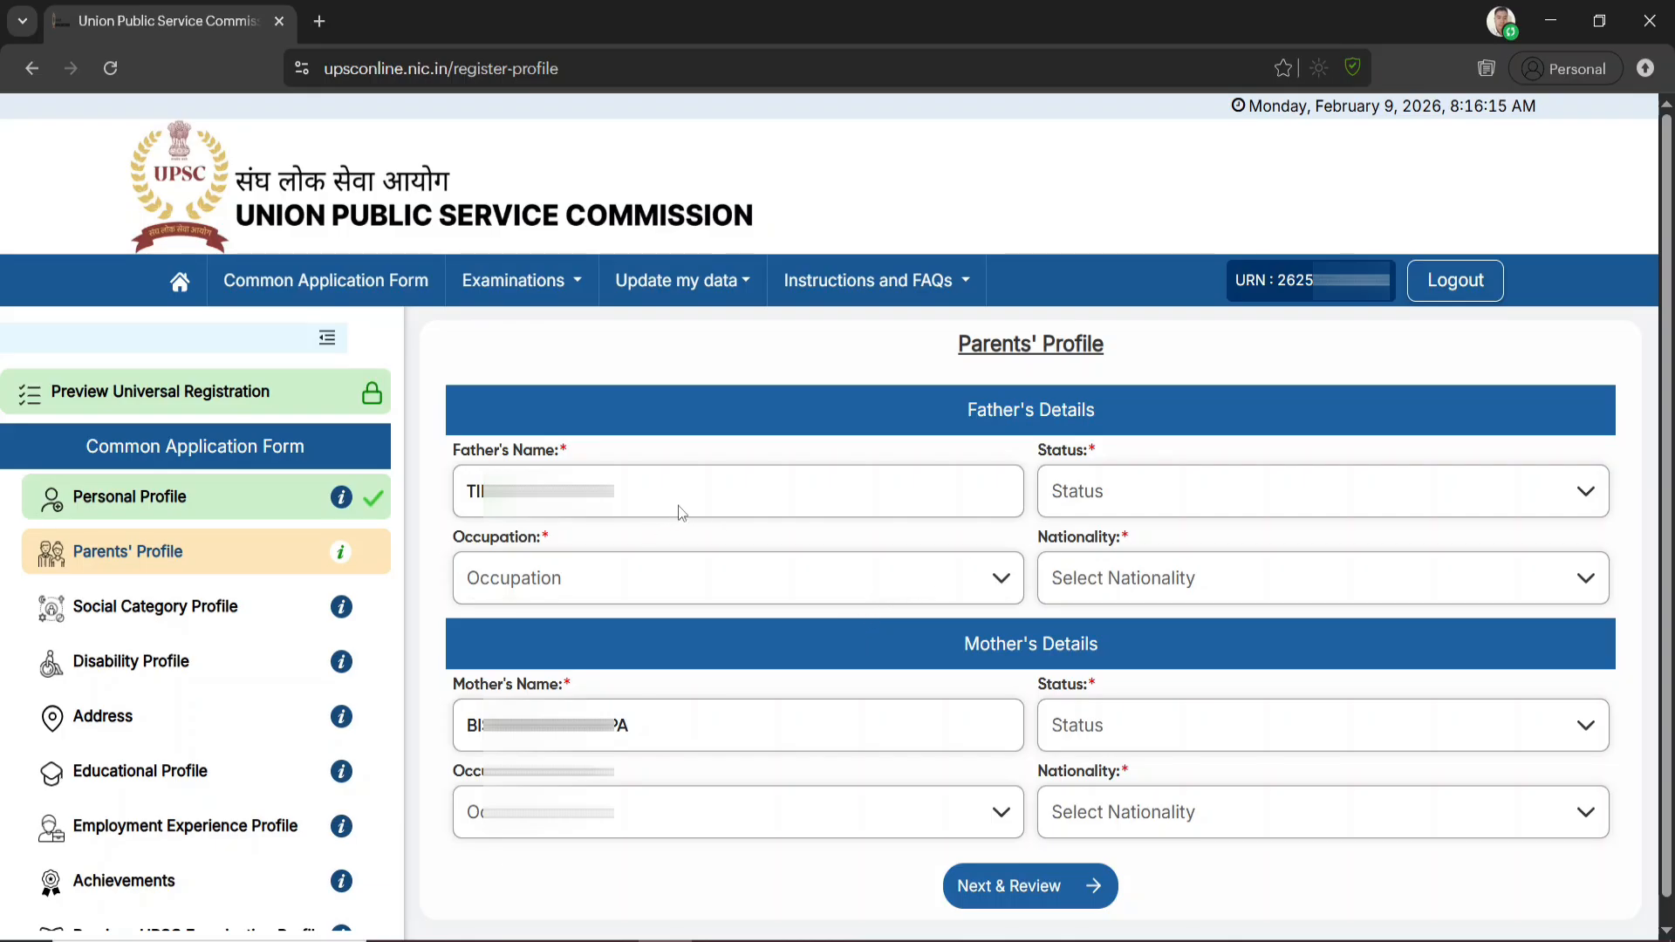
Set the father's status to Alive in the Parents' Profile
{"action": "left_click", "coordinate": [1181, 503]}
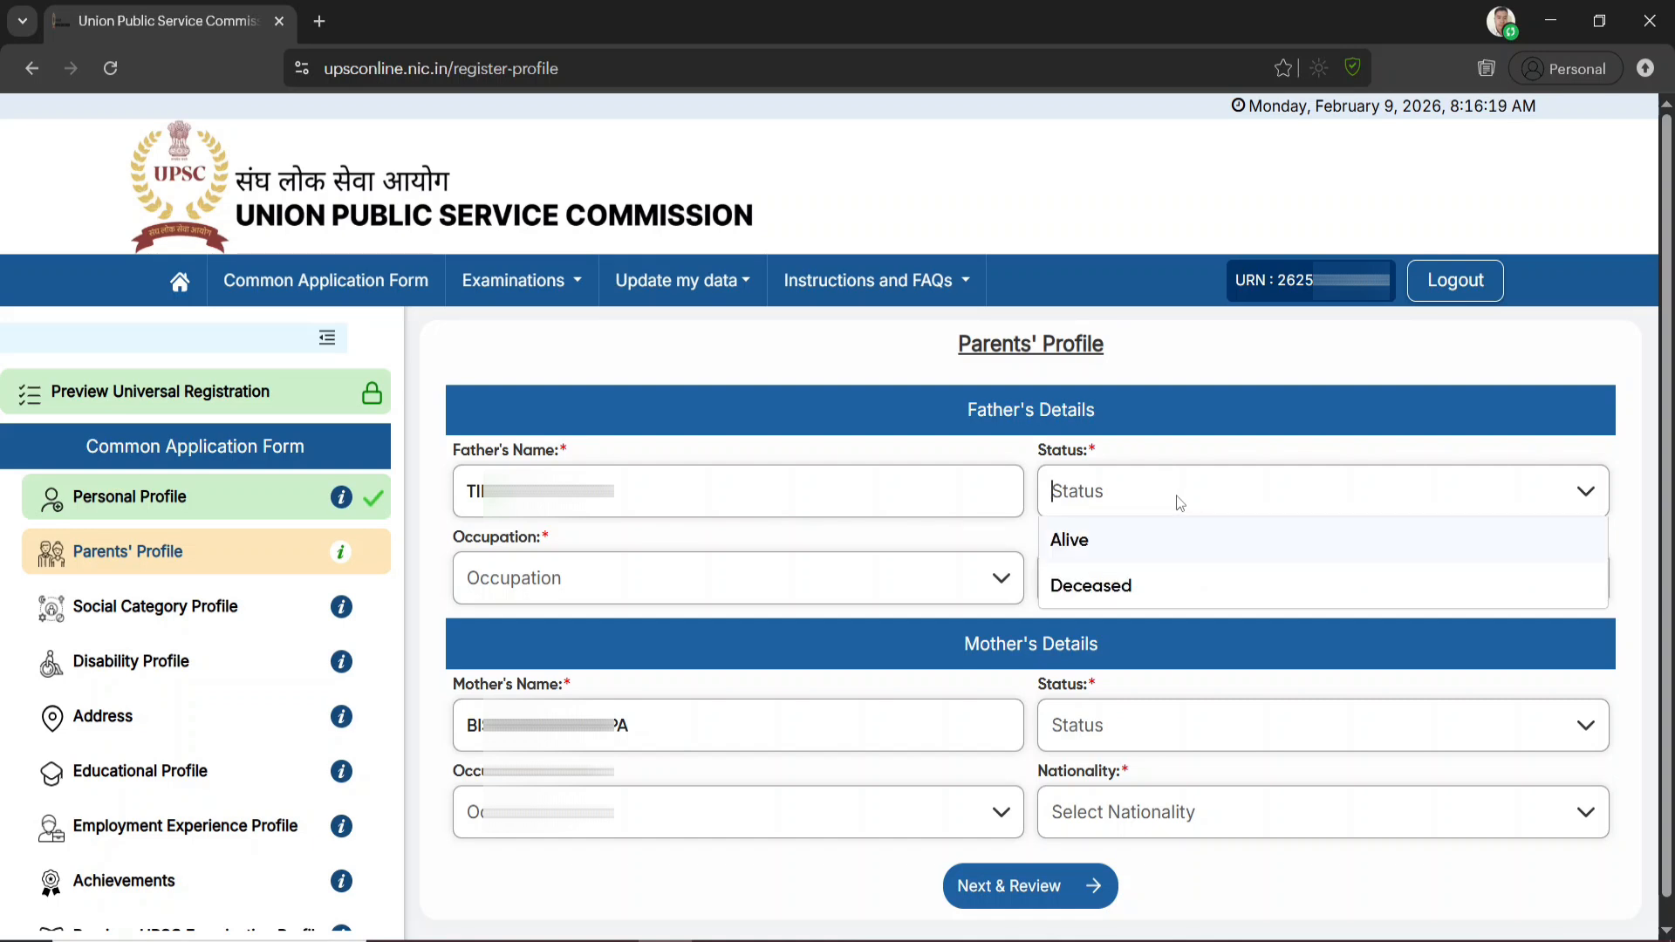
{"action": "left_click", "coordinate": [1086, 558]}
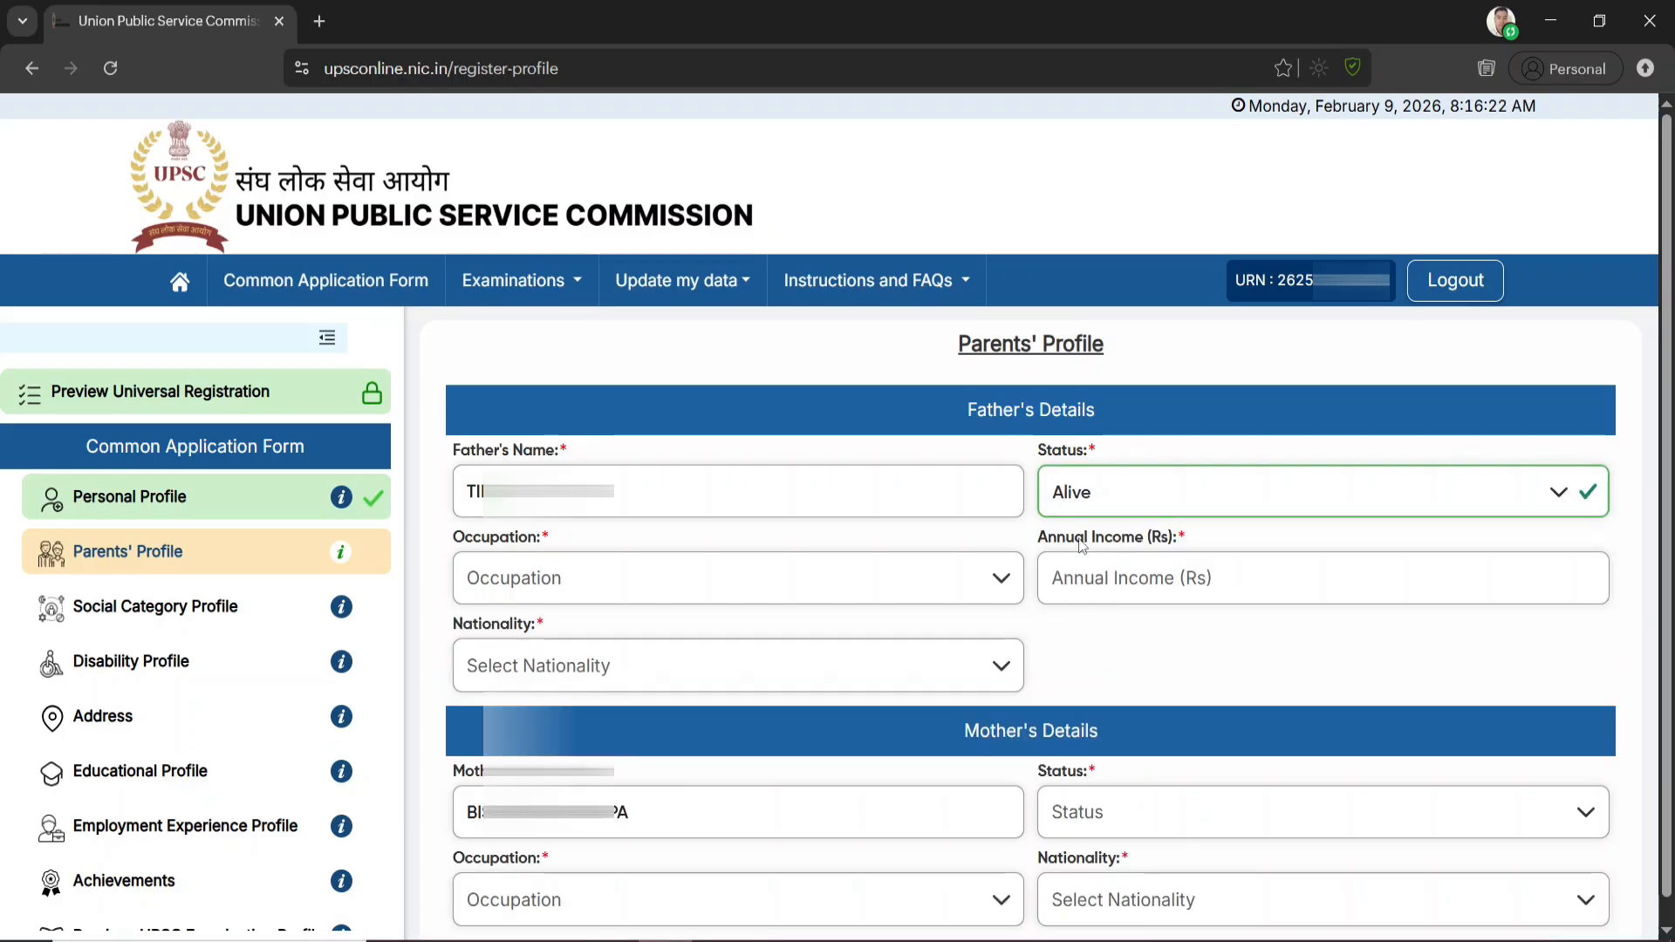
Set the father's occupation to Others and open the other occupation name for entry
{"action": "left_click", "coordinate": [838, 583]}
{"action": "scroll", "coordinate": [698, 785], "scroll_direction": "down", "scroll_amount": 5}
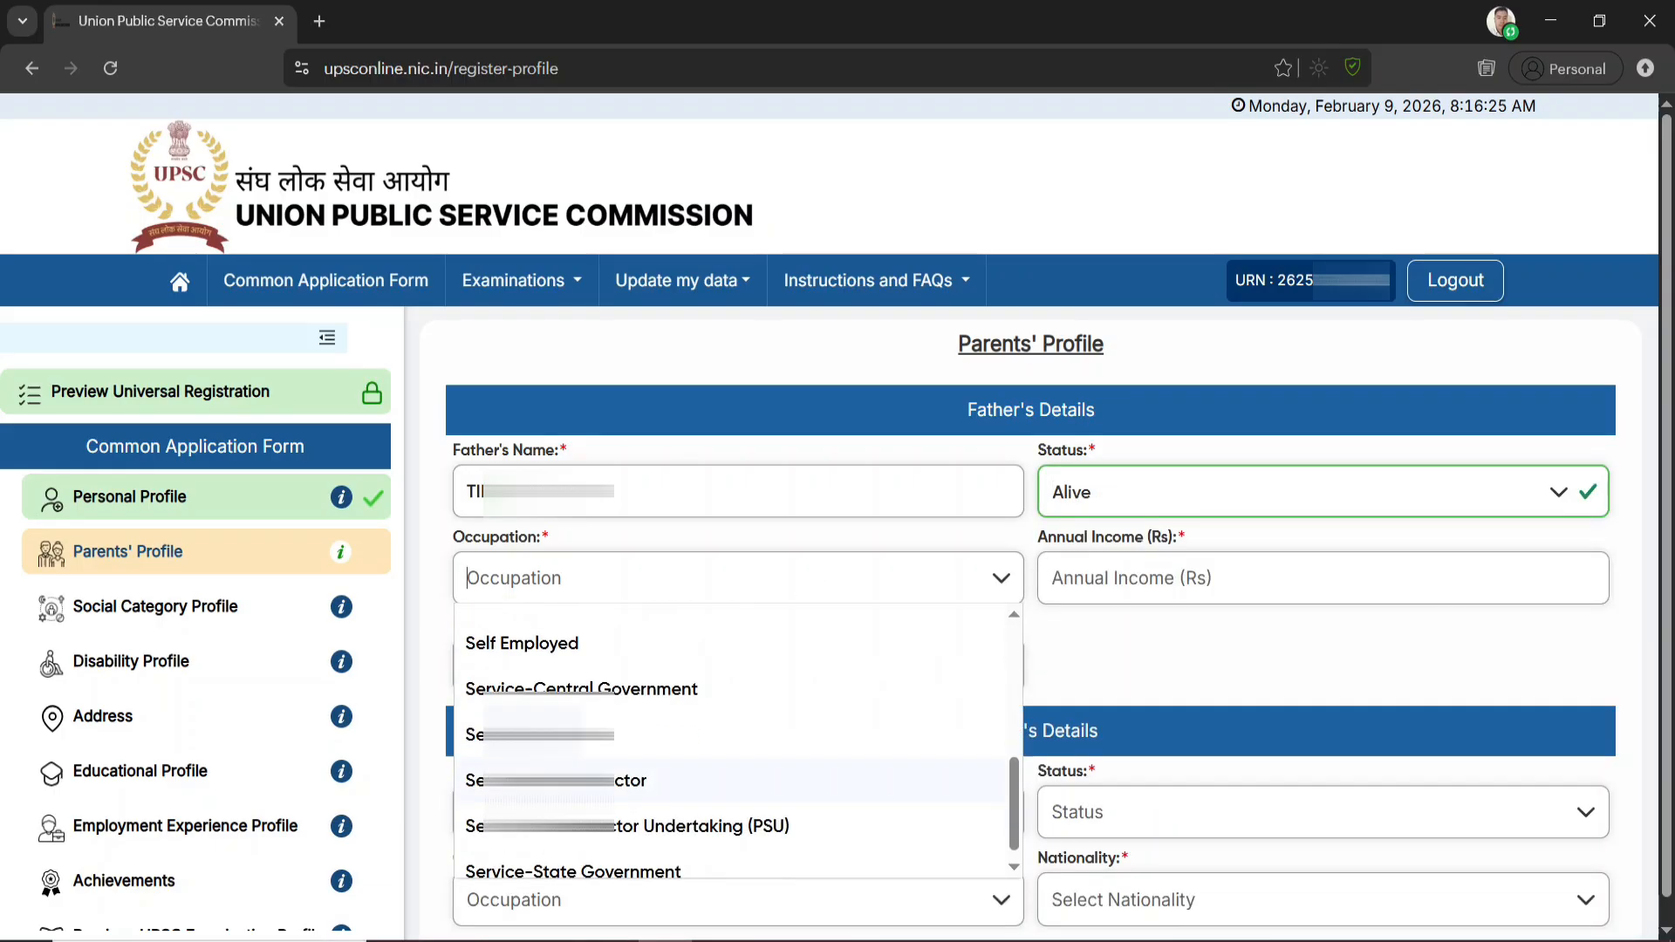
{"action": "scroll", "coordinate": [611, 808], "scroll_direction": "up", "scroll_amount": 5}
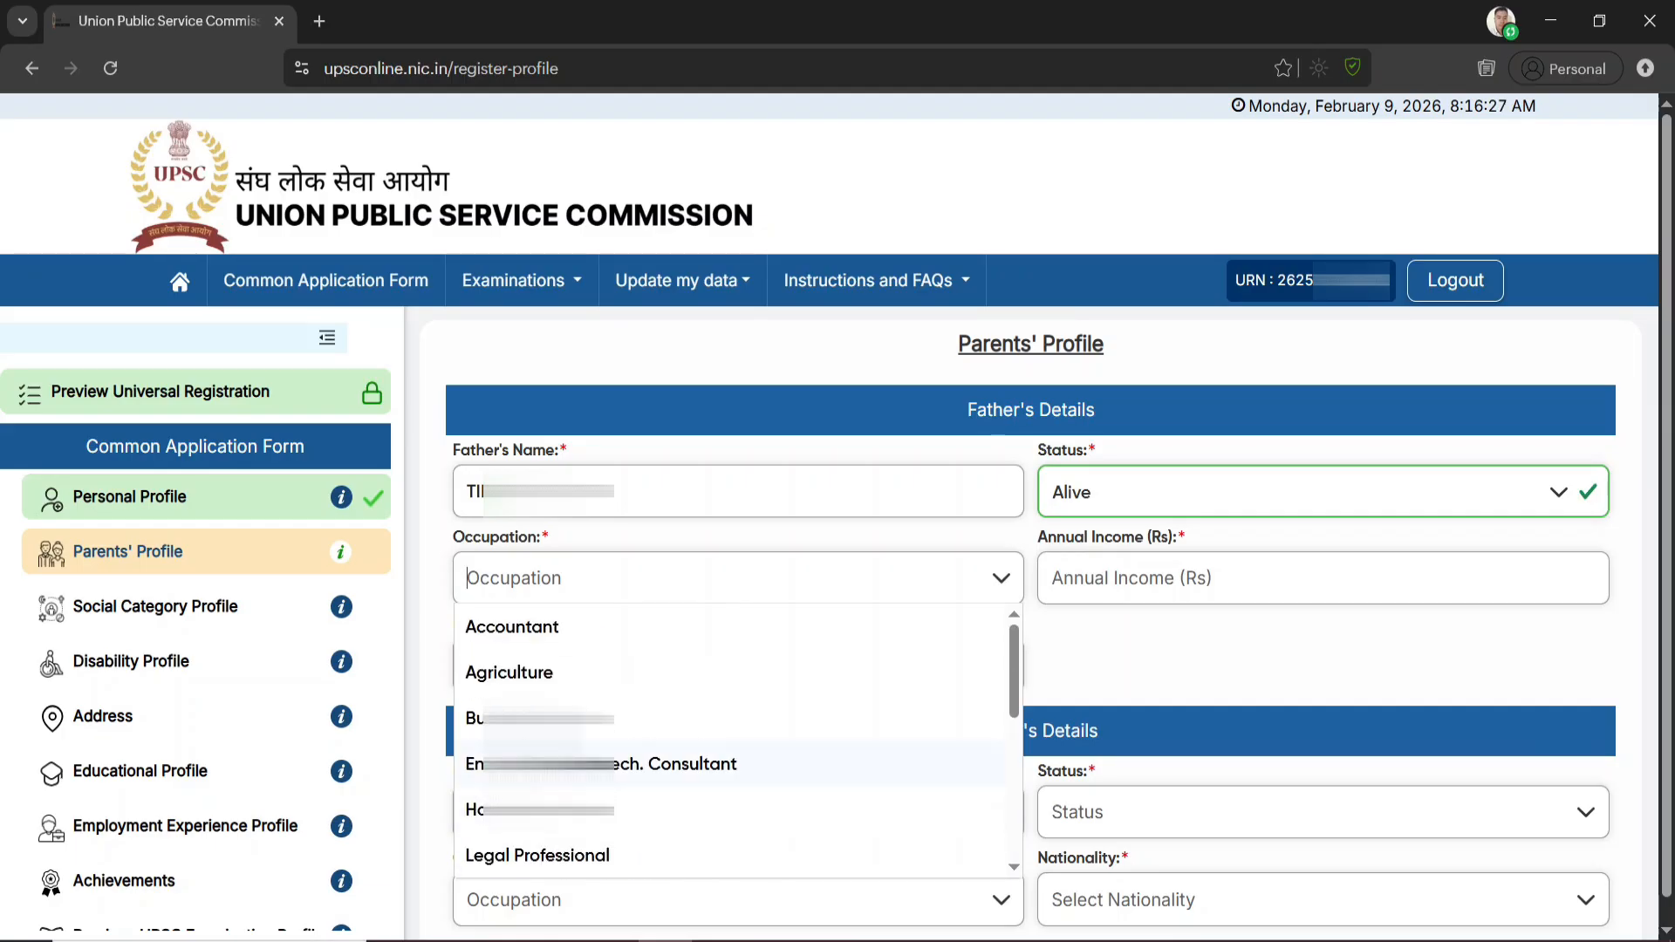
{"action": "scroll", "coordinate": [566, 663], "scroll_direction": "down", "scroll_amount": 3}
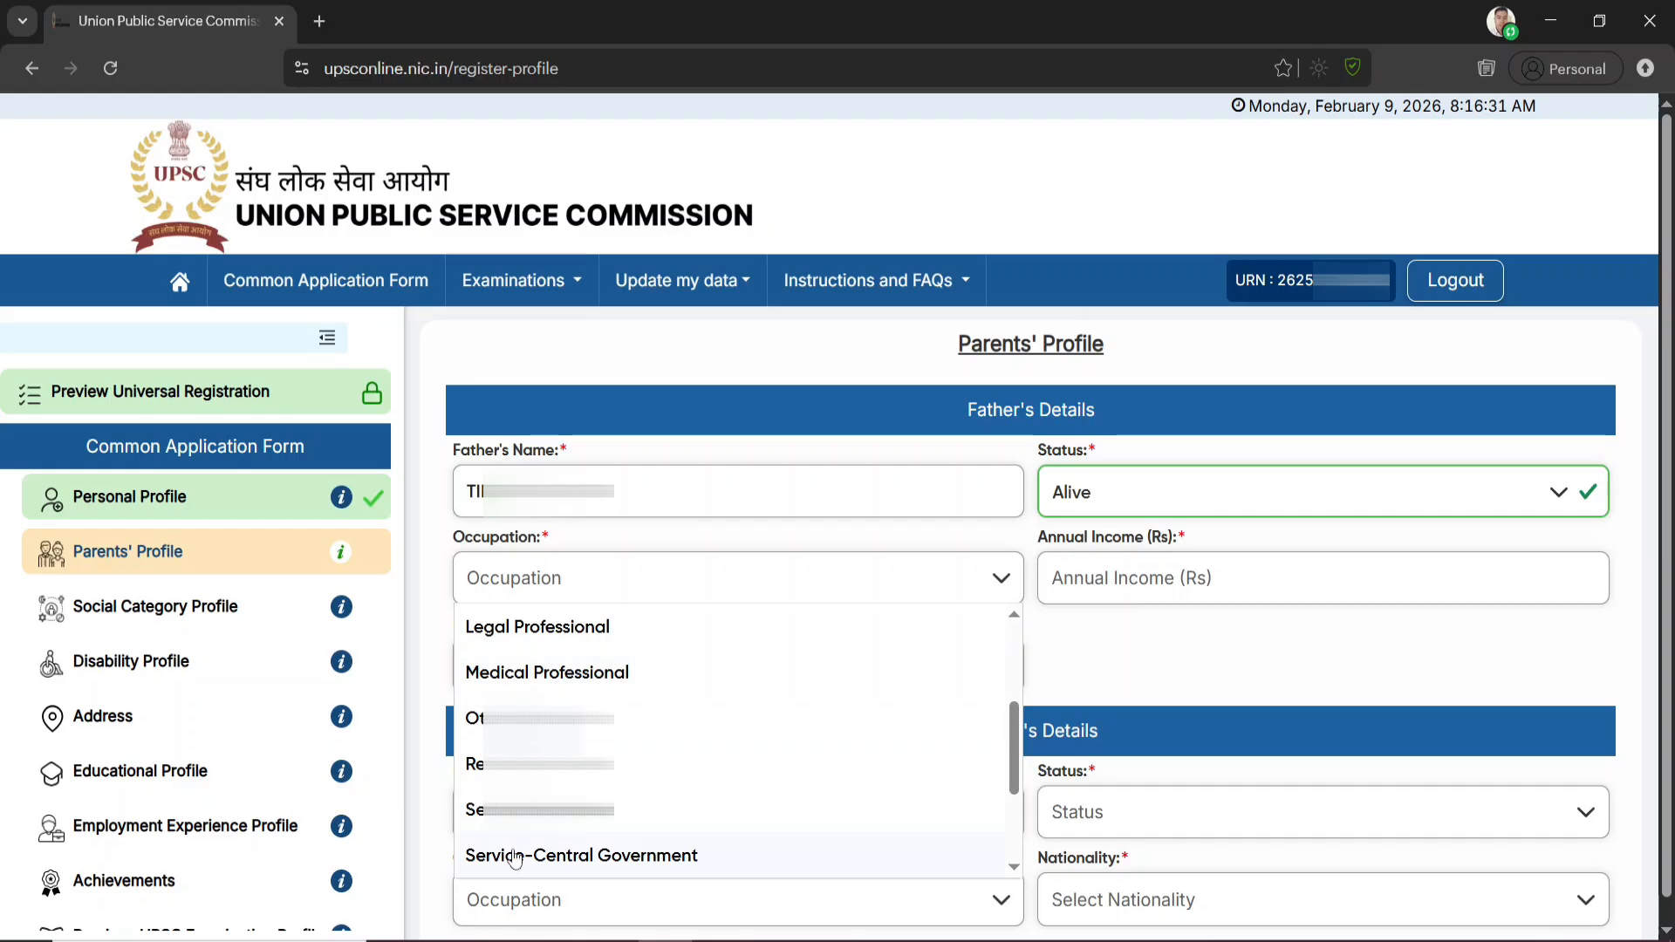
{"action": "left_click", "coordinate": [541, 718]}
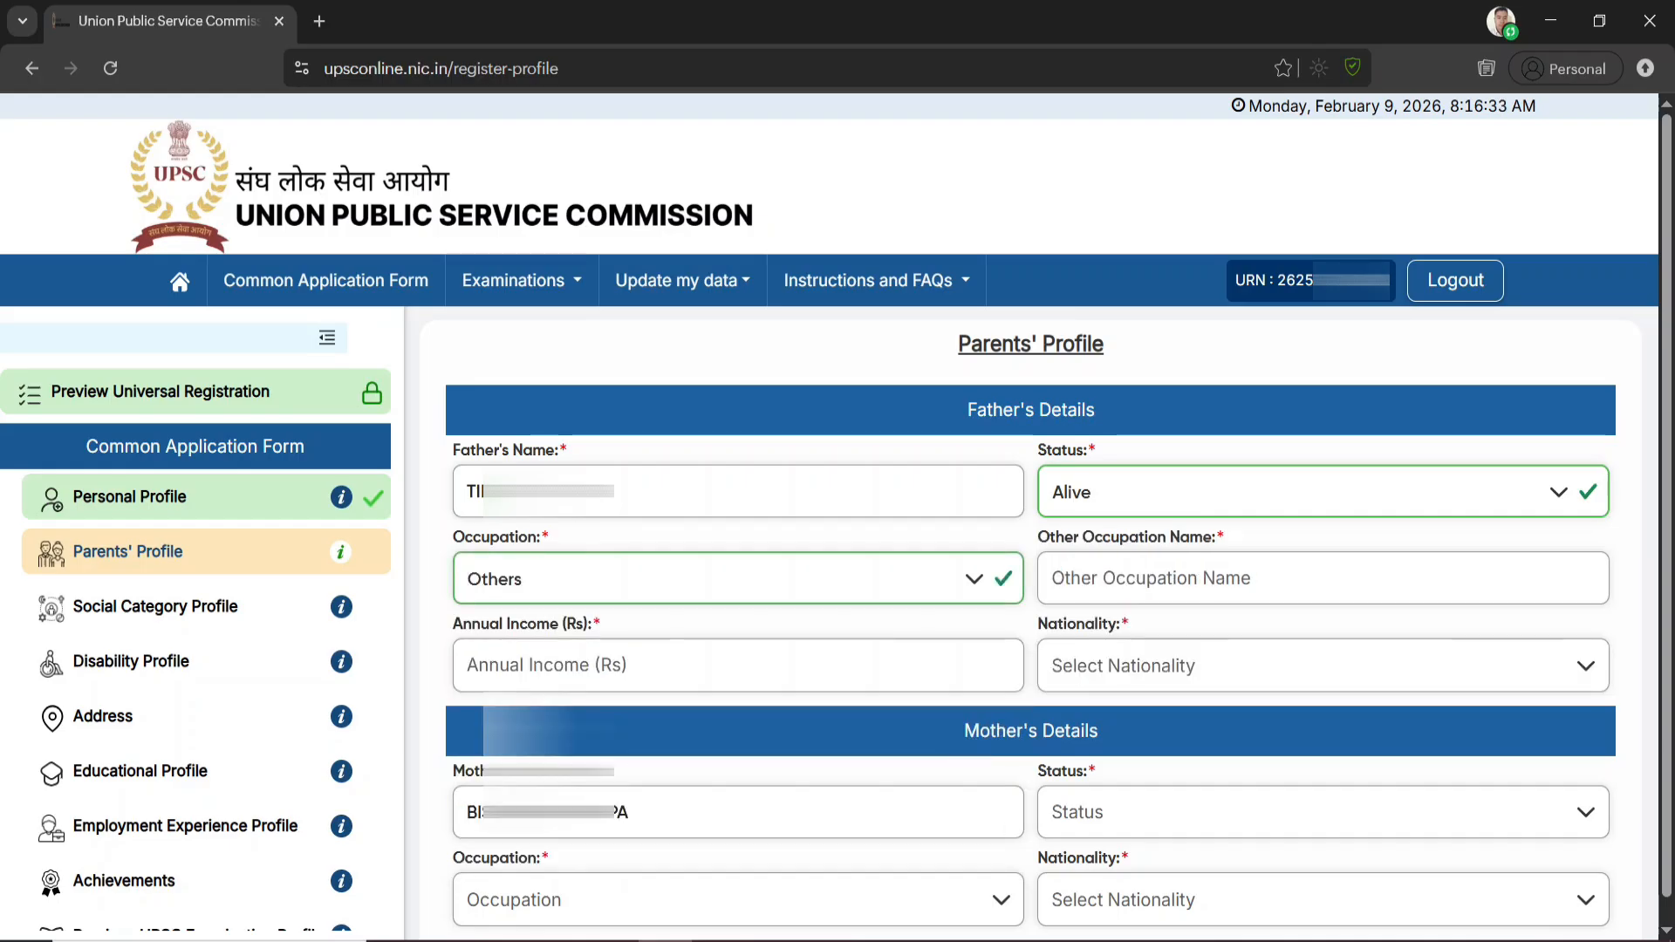
{"action": "left_click", "coordinate": [640, 579]}
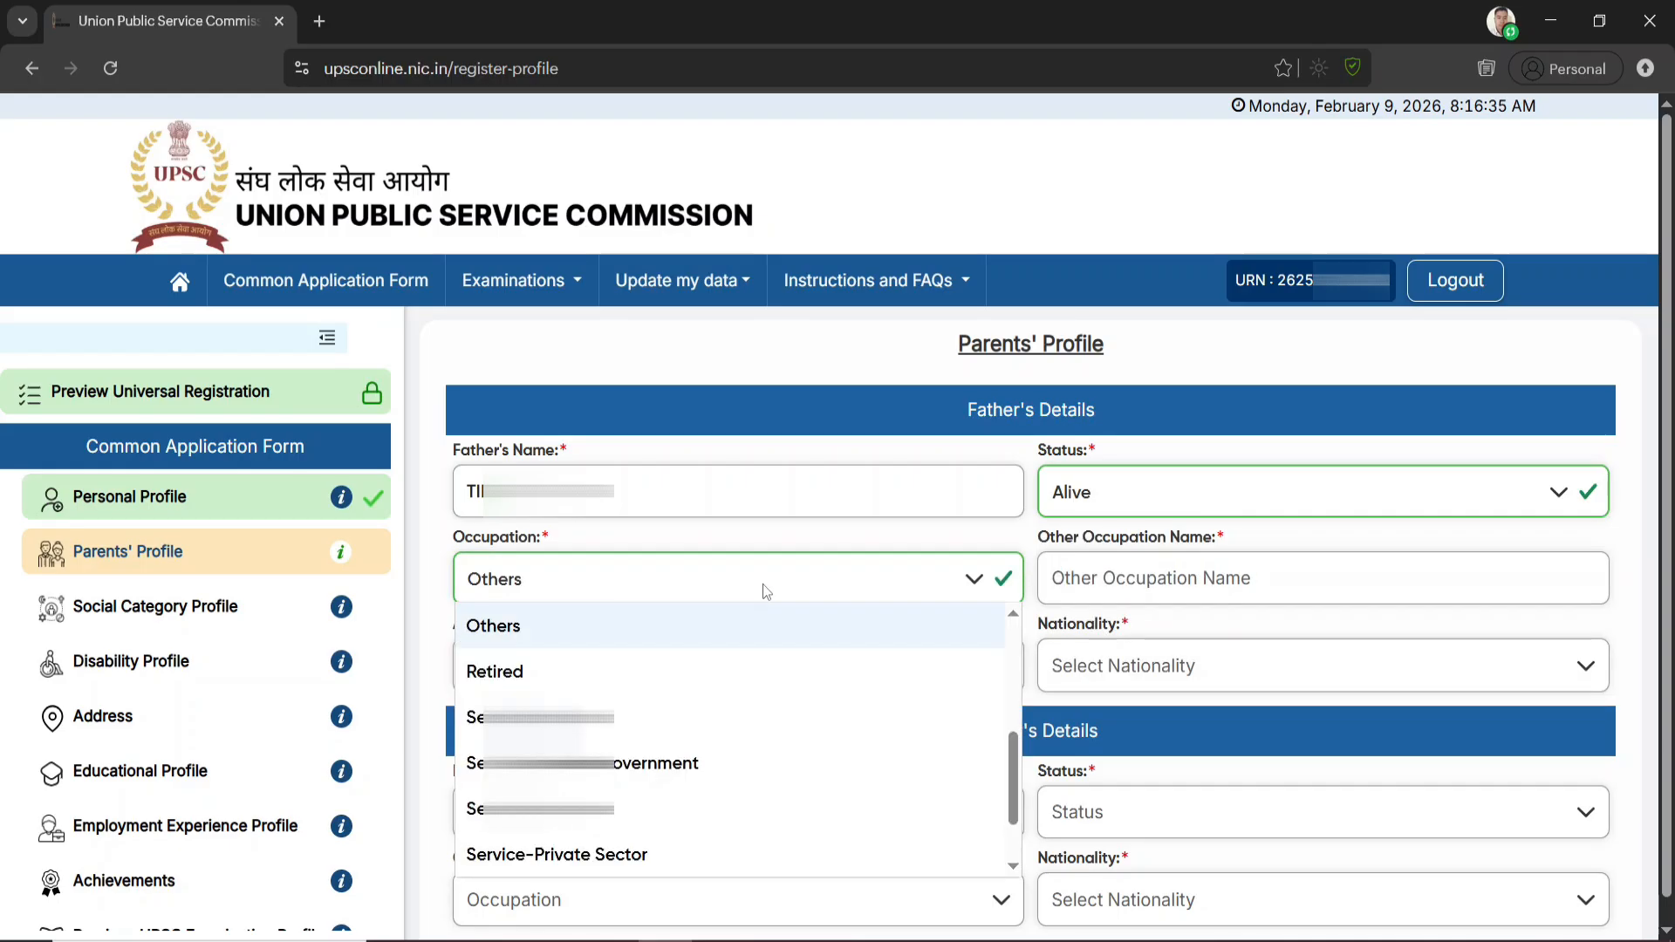
{"action": "left_click", "coordinate": [1162, 578]}
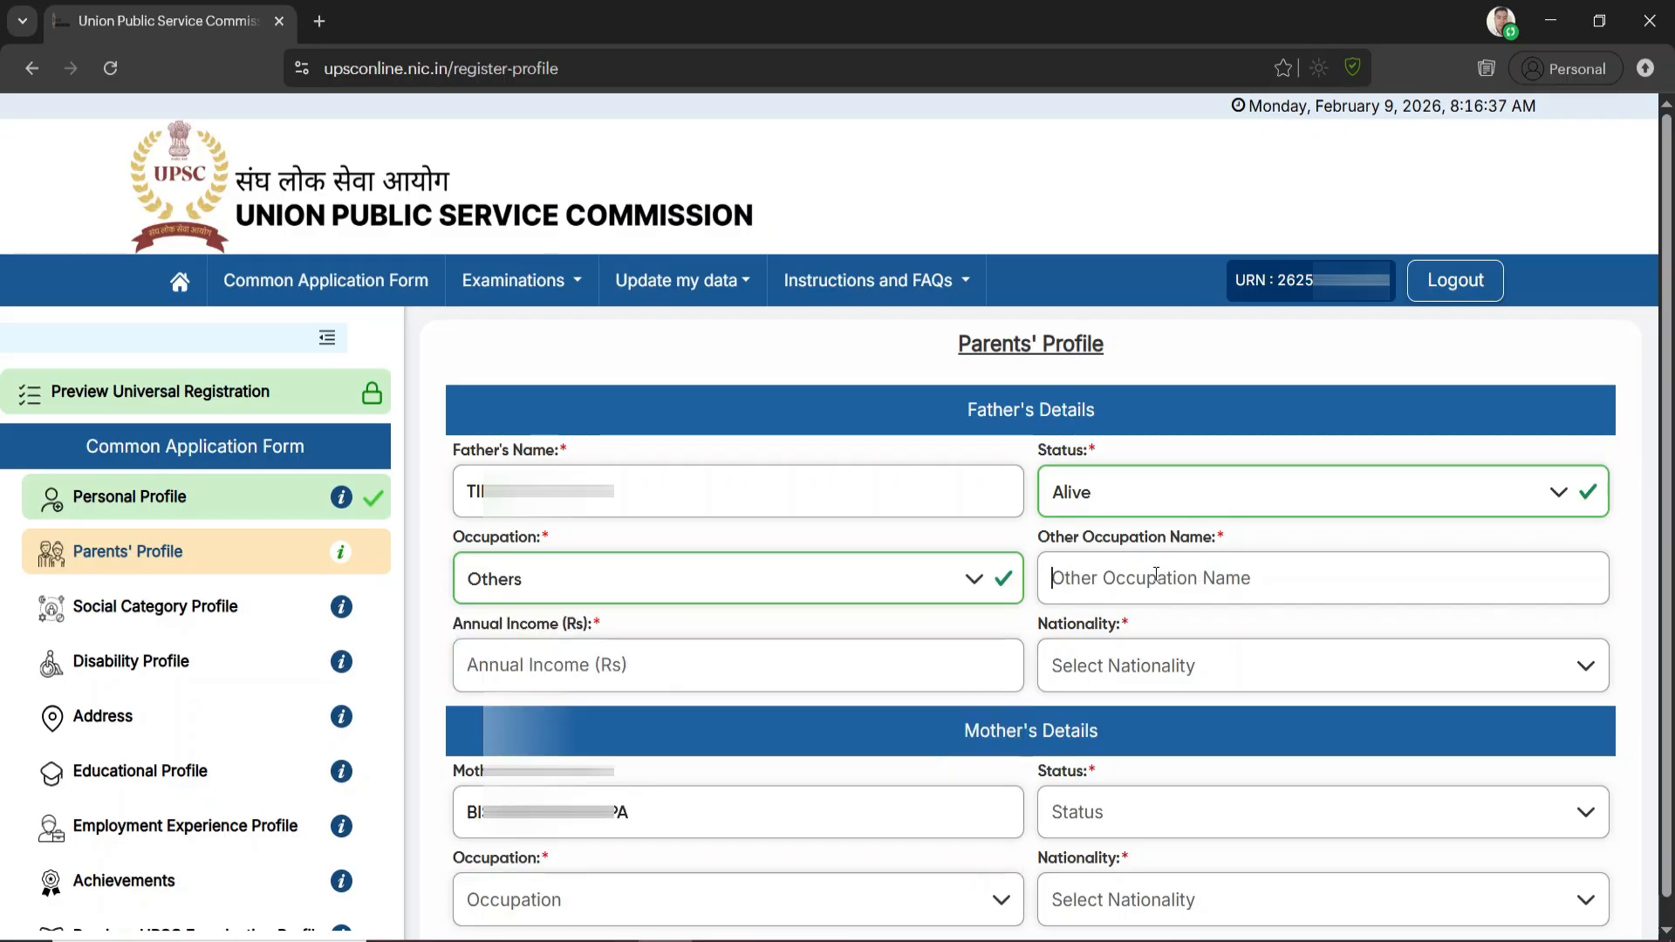
Set the father's occupation to Agriculture
{"action": "left_click", "coordinate": [930, 582]}
{"action": "scroll", "coordinate": [729, 742], "scroll_direction": "up", "scroll_amount": 3}
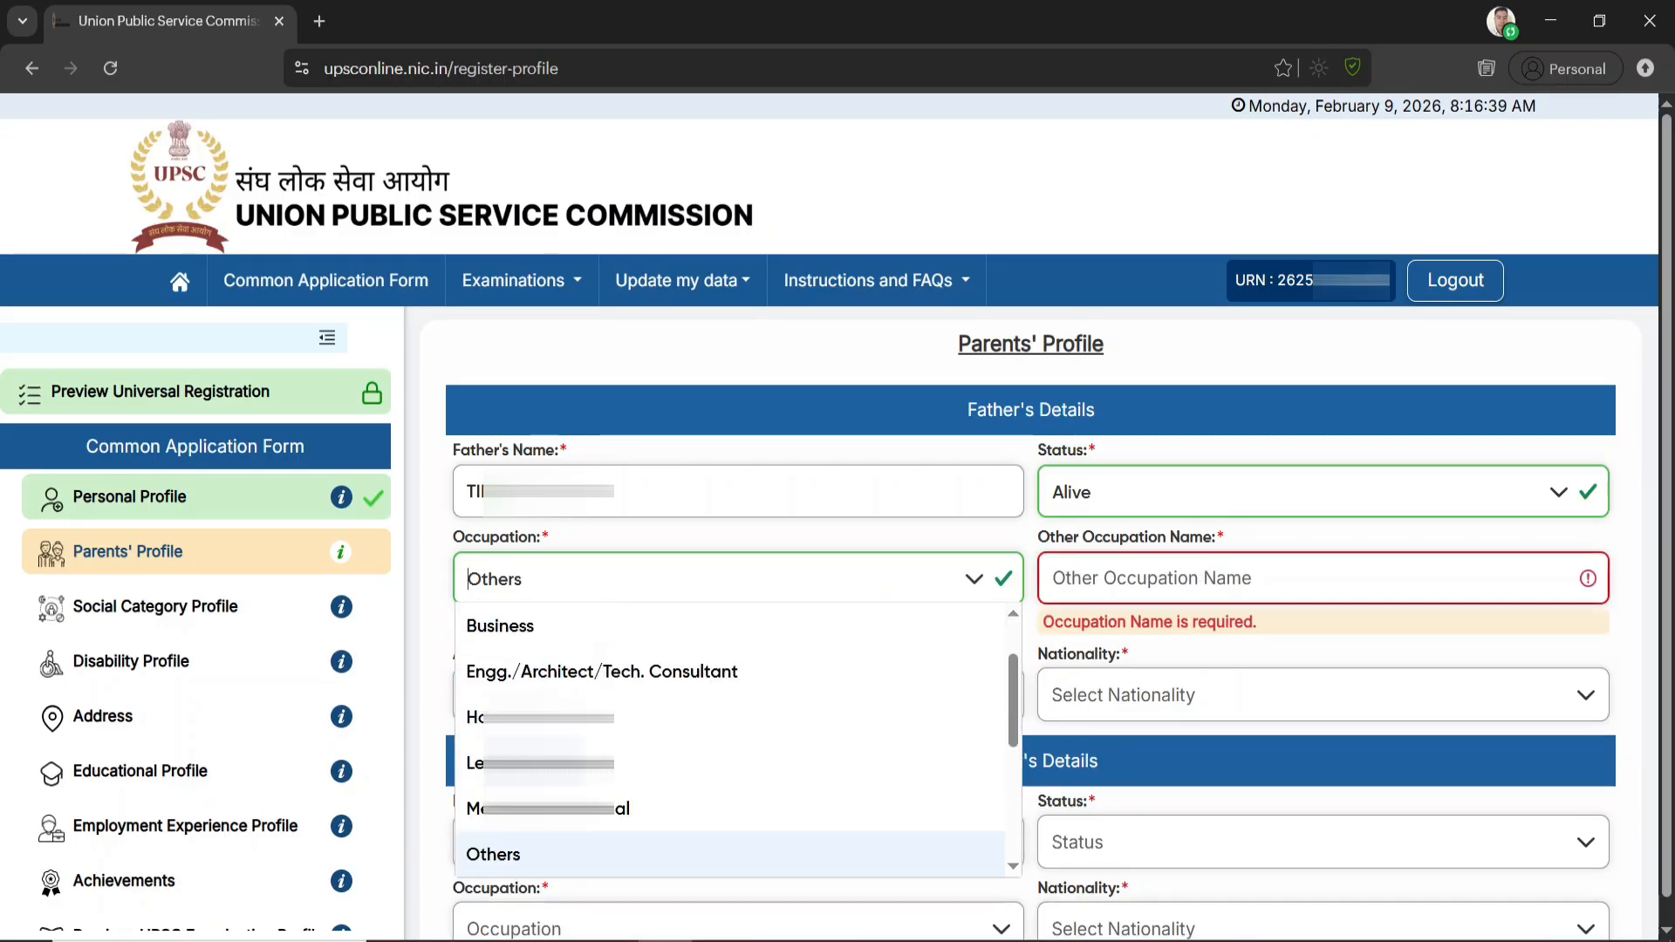
{"action": "scroll", "coordinate": [527, 683], "scroll_direction": "up", "scroll_amount": 2}
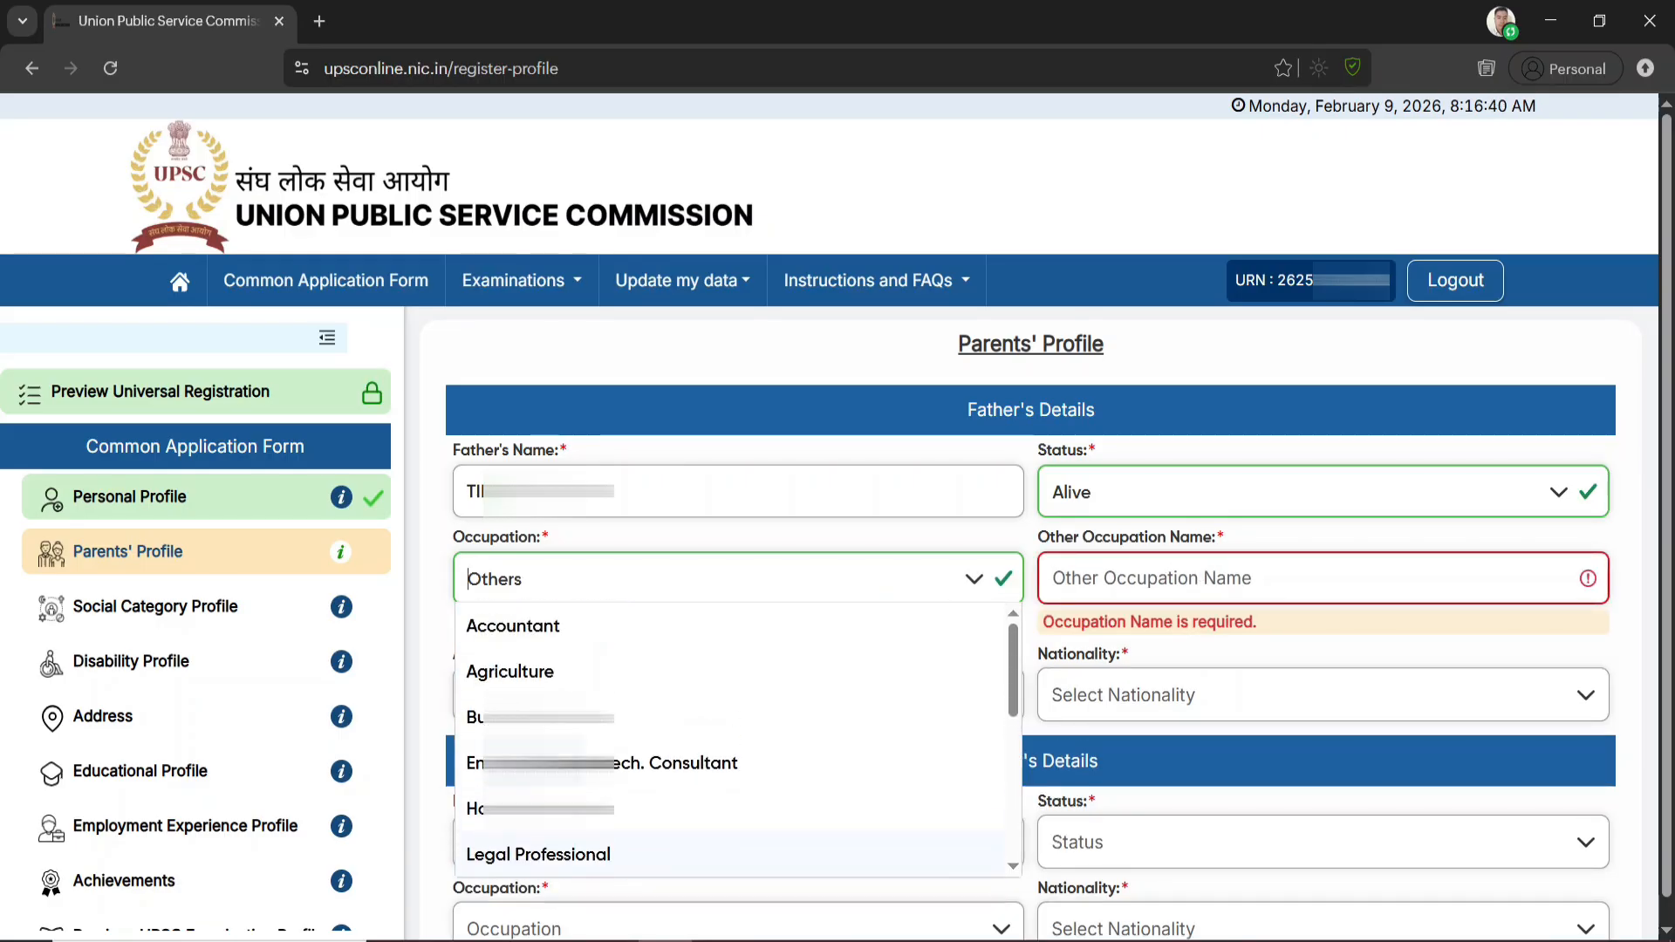
{"action": "left_click", "coordinate": [528, 672]}
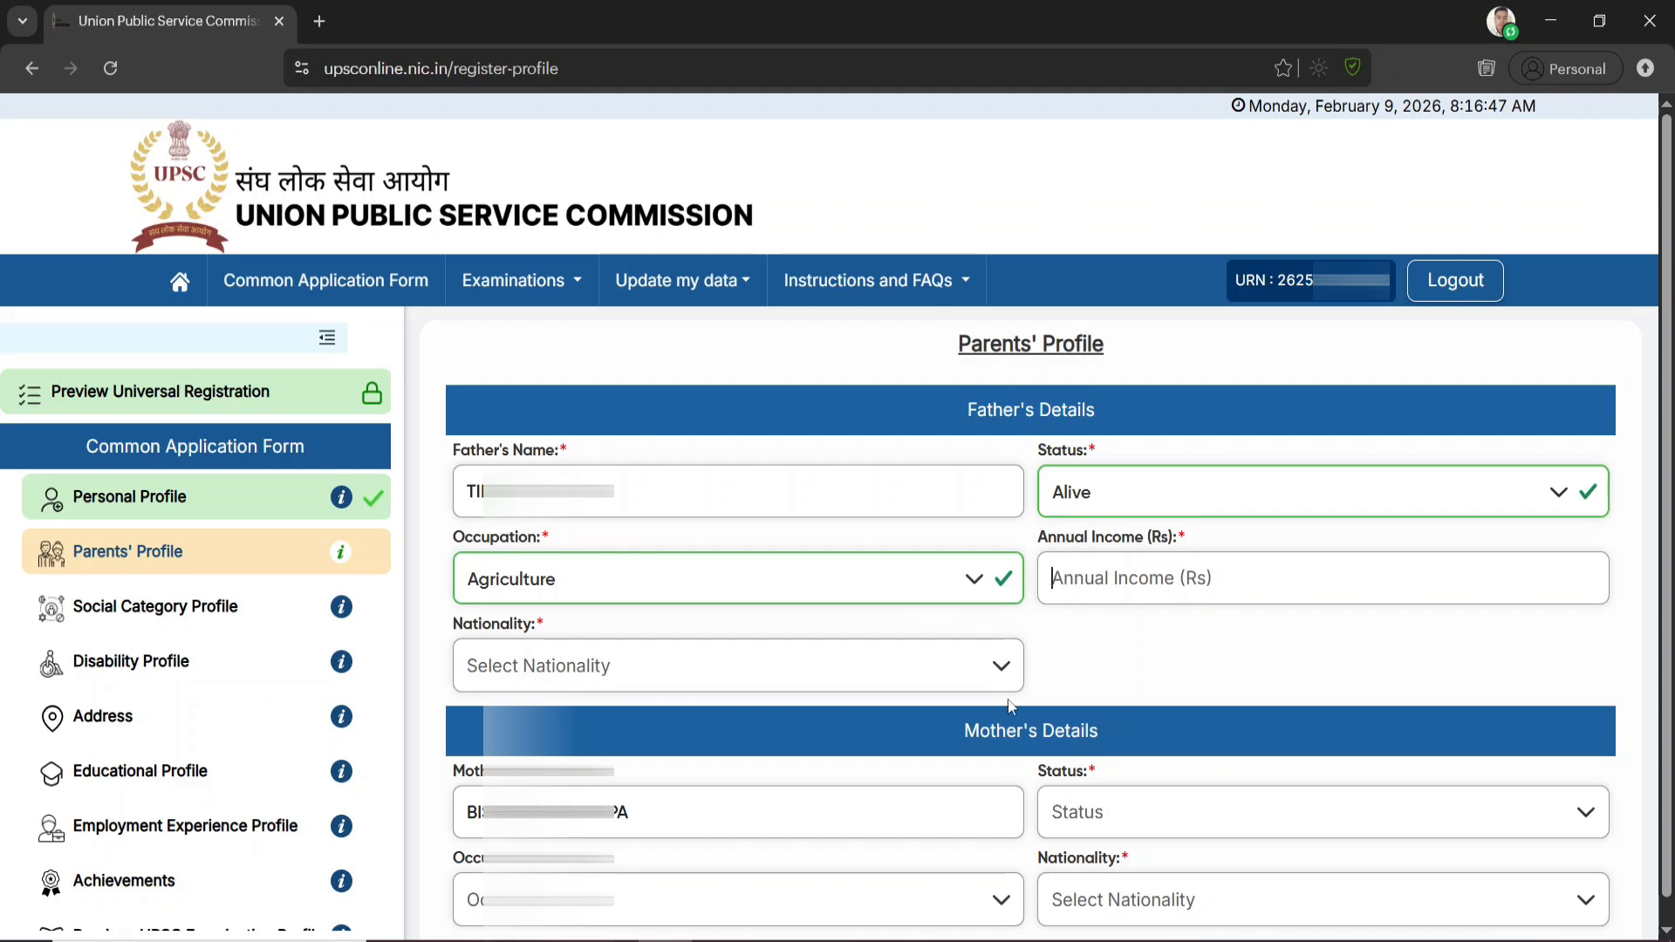
Set the father's nationality to Citizen of India, with Assam as his original state and Dhemaji as his original district
{"action": "left_click", "coordinate": [864, 667]}
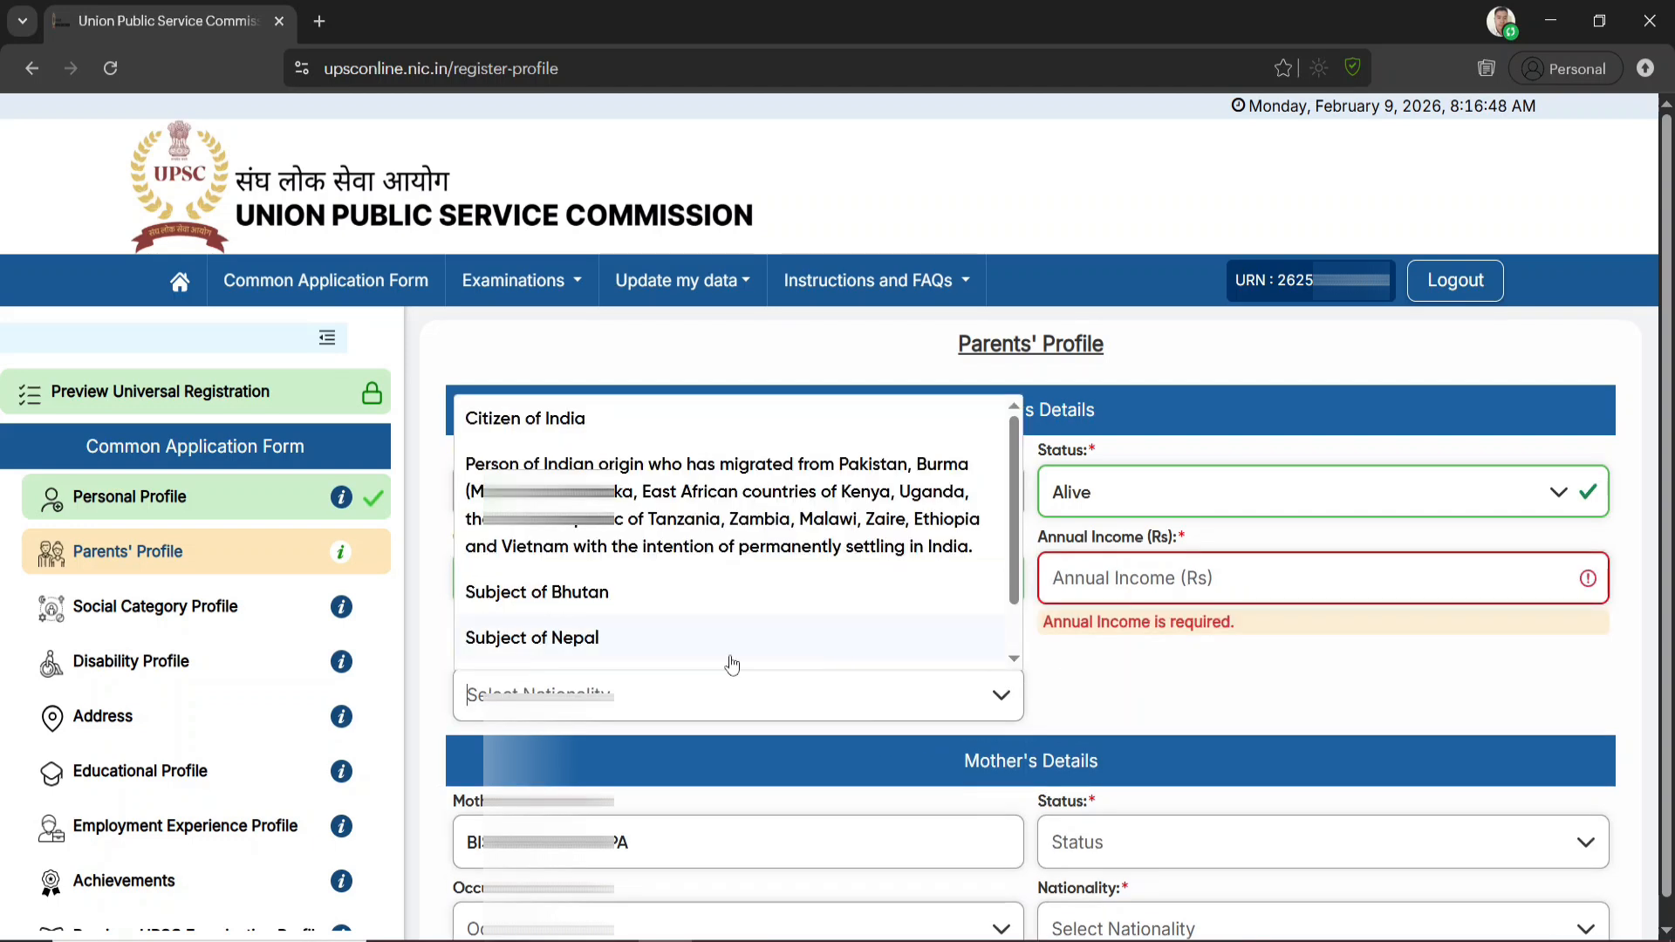
{"action": "left_click", "coordinate": [565, 428]}
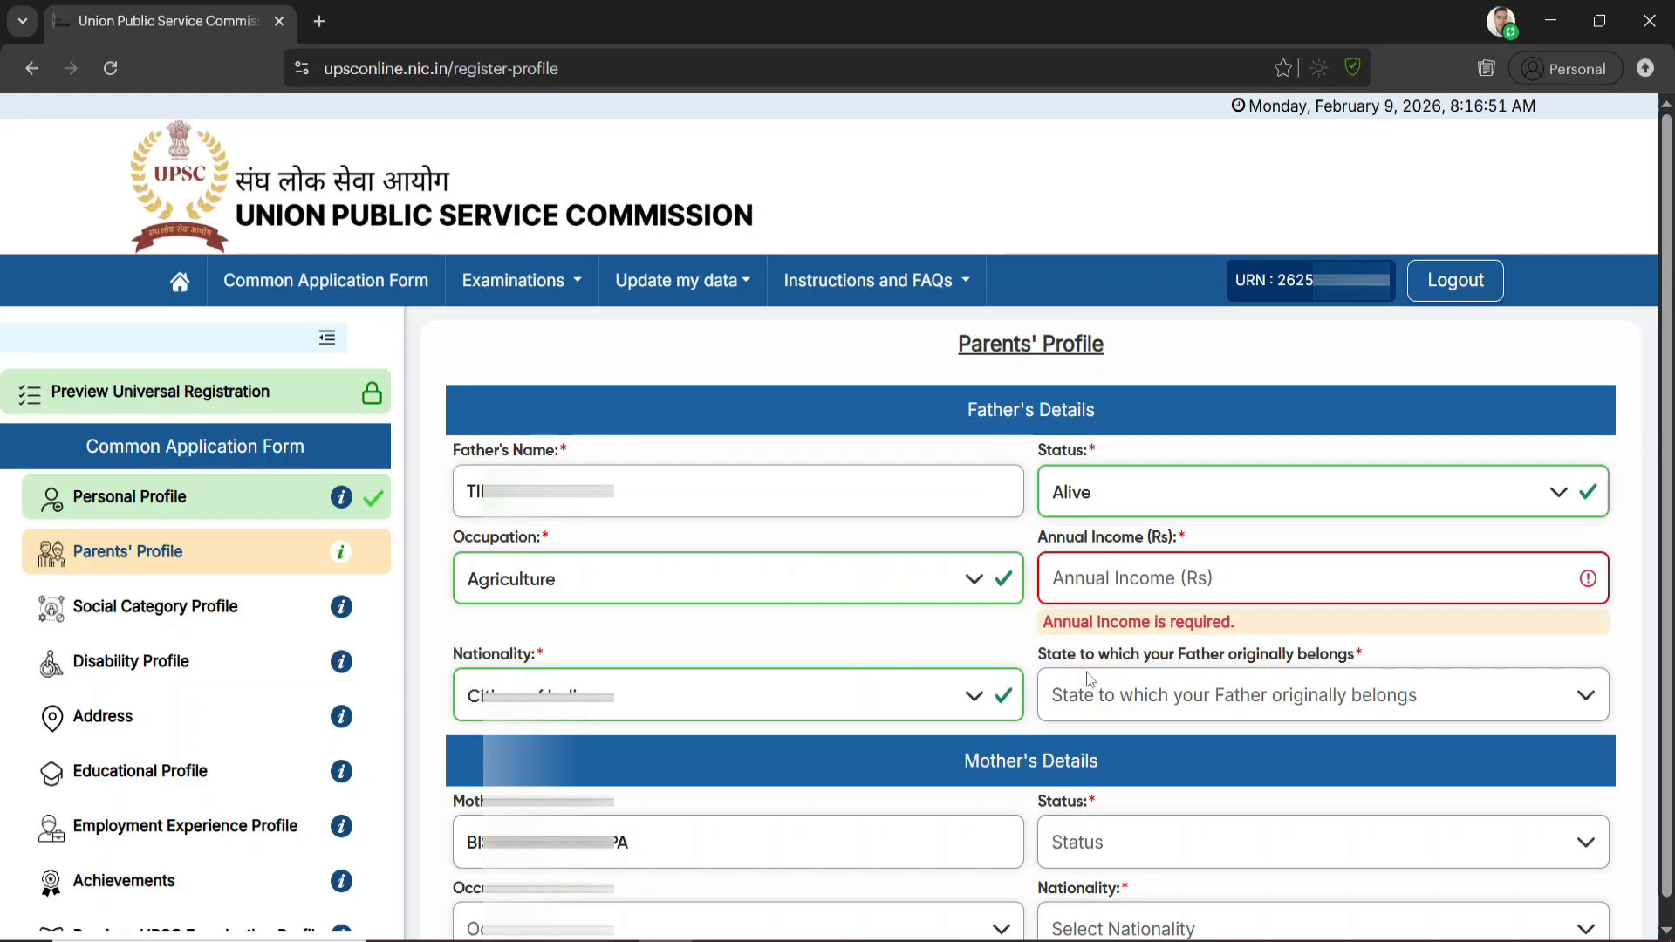
{"action": "left_click", "coordinate": [1173, 705]}
{"action": "left_click", "coordinate": [1098, 555]}
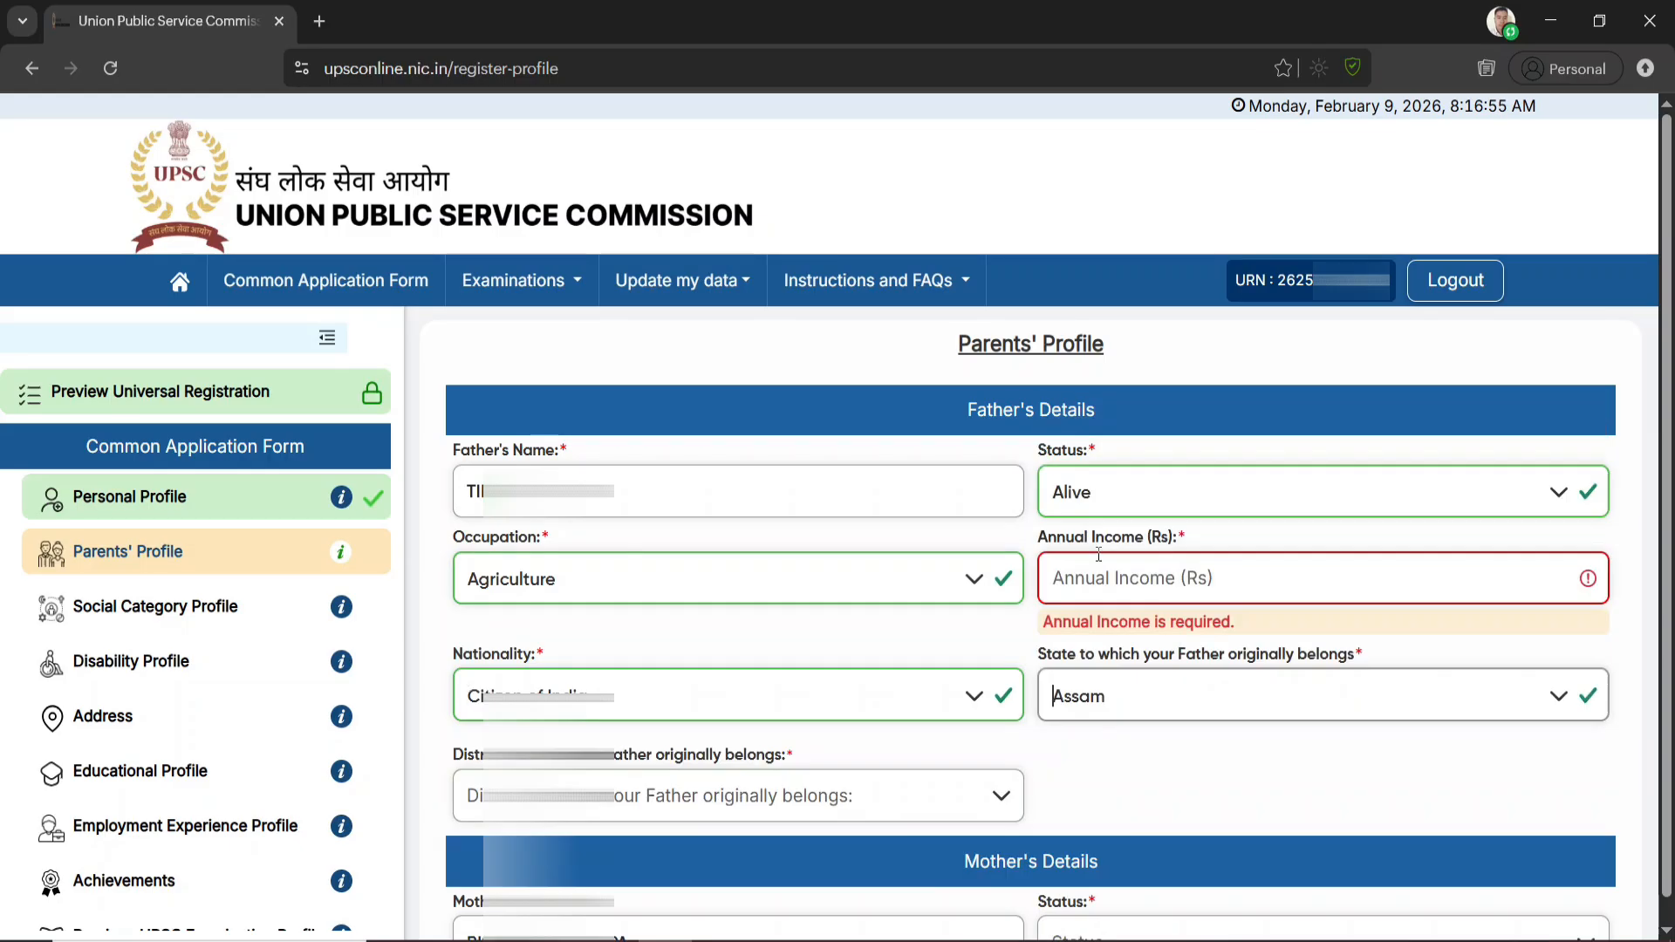
{"action": "left_click", "coordinate": [655, 800]}
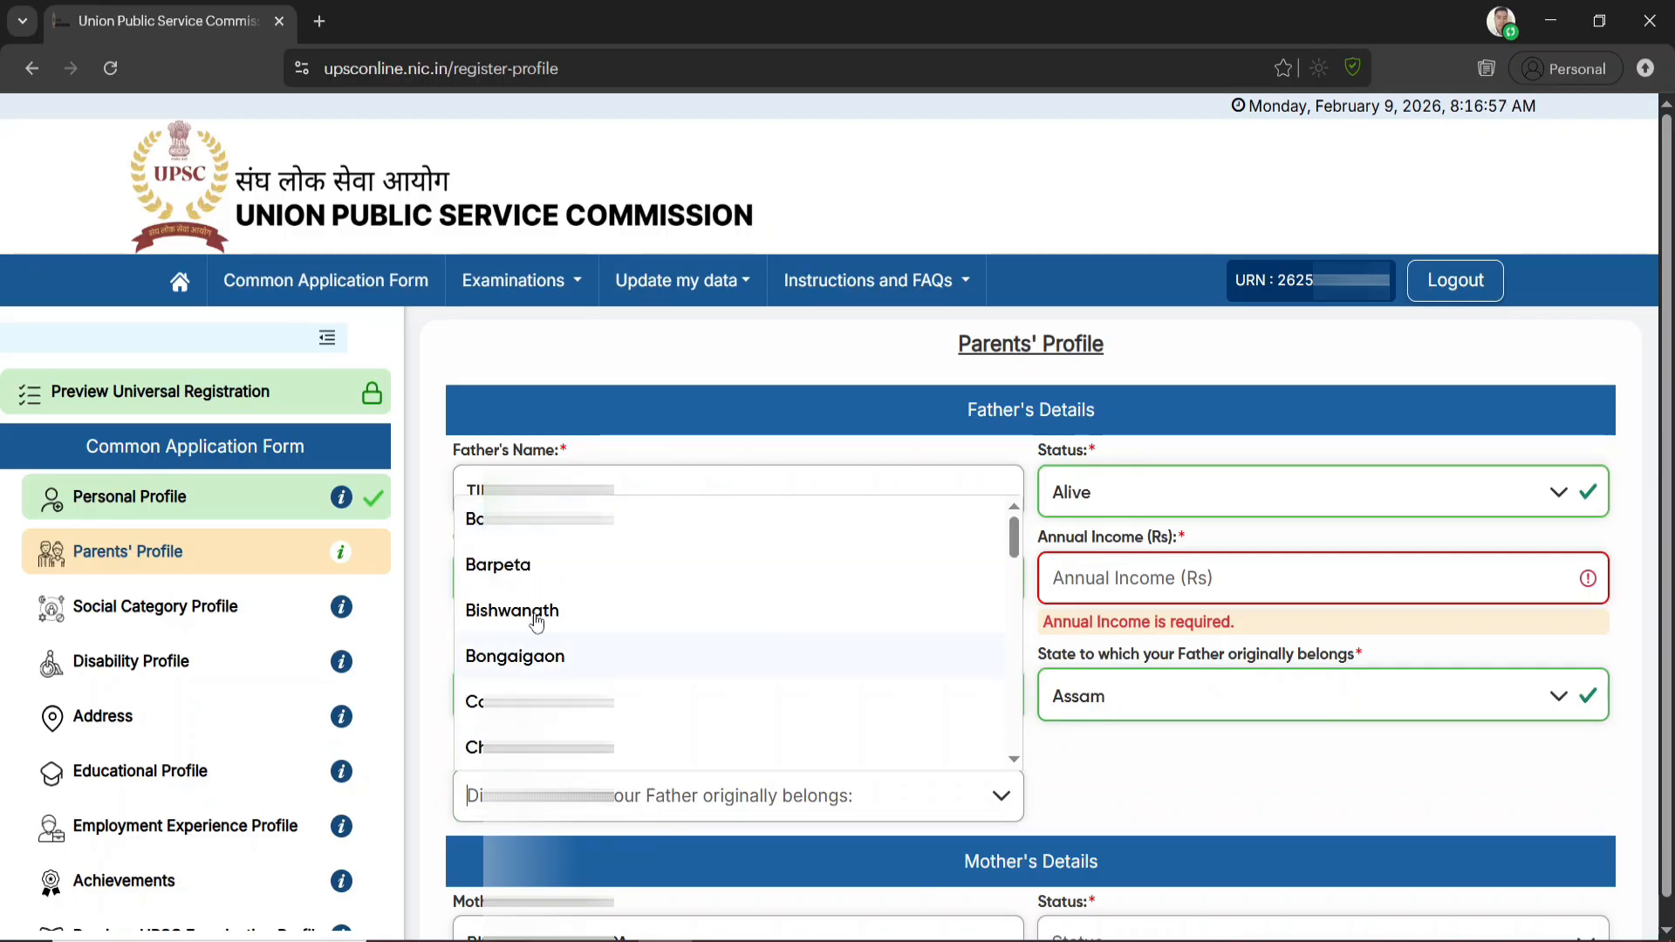
{"action": "type", "text": "Di"}
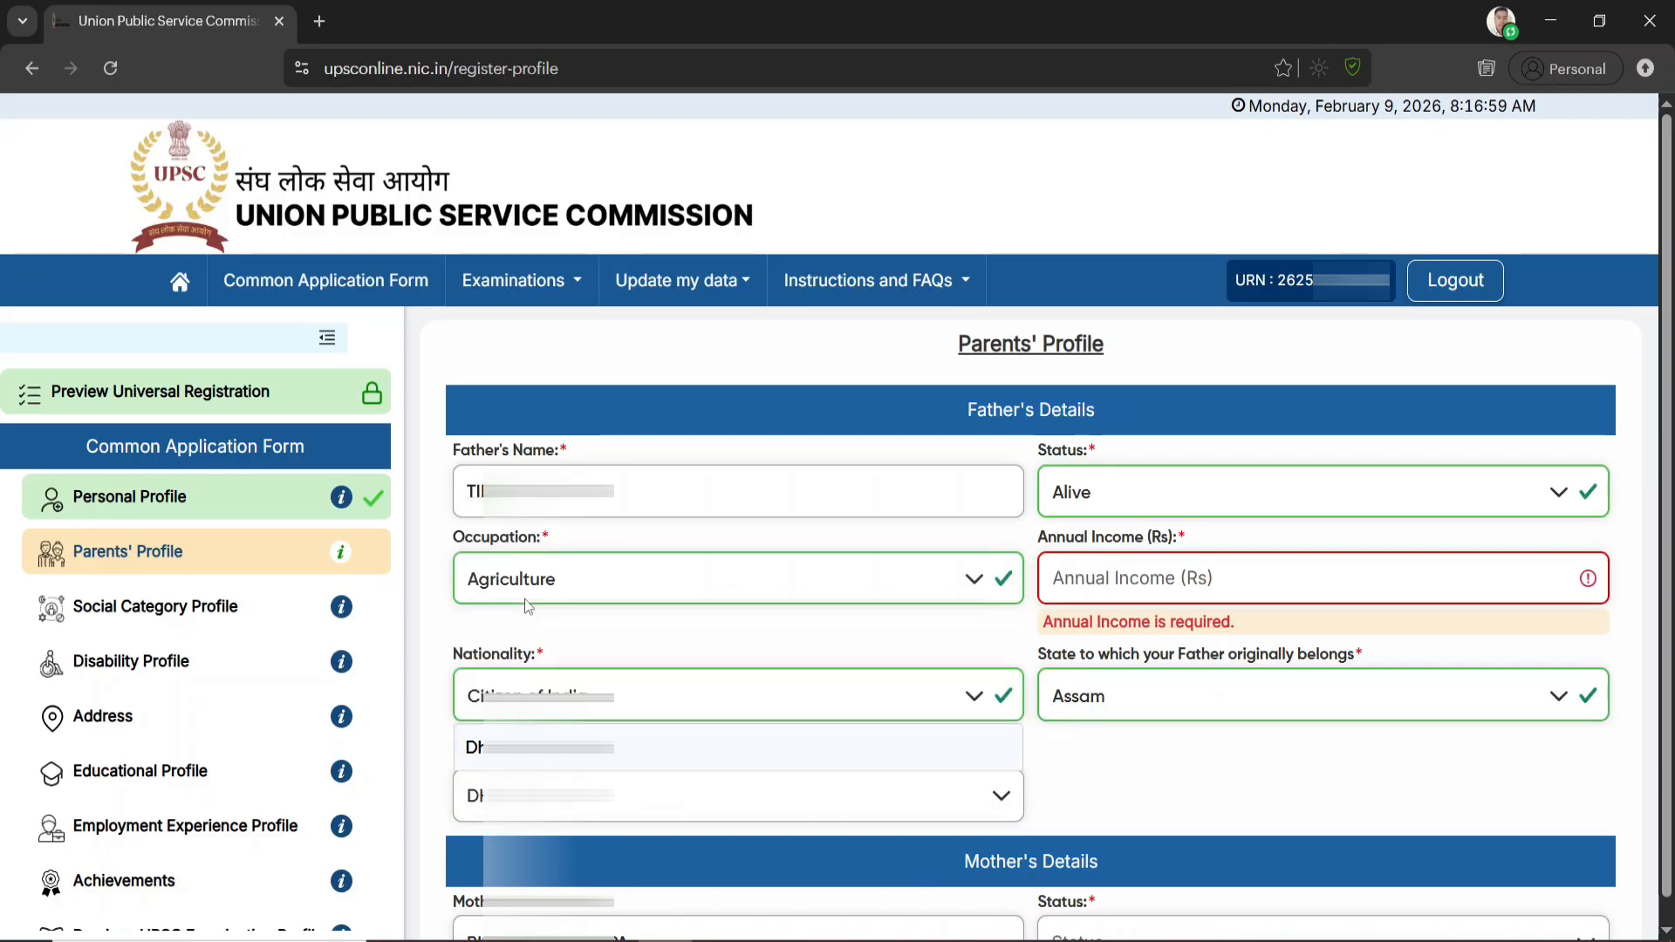
{"action": "key", "text": "Return"}
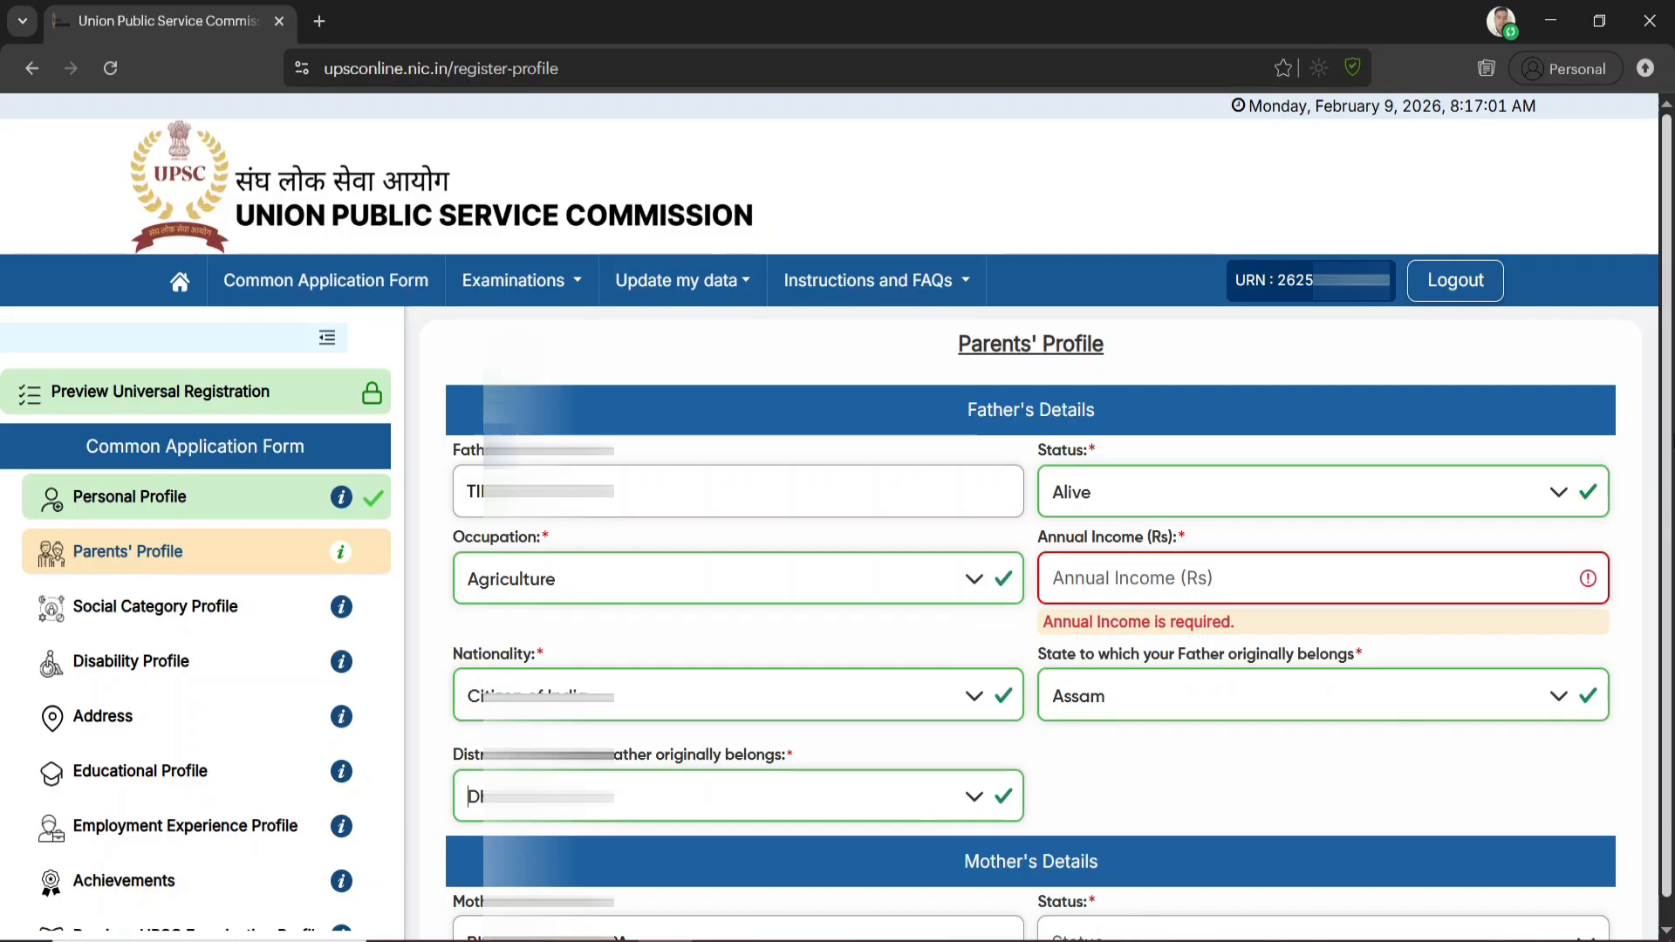
Set the mother's status to Alive and her occupation to Homemaker, and open her annual income for entry
{"action": "scroll", "coordinate": [1500, 657], "scroll_direction": "down", "scroll_amount": 2}
{"action": "scroll", "coordinate": [1501, 665], "scroll_direction": "down", "scroll_amount": 1}
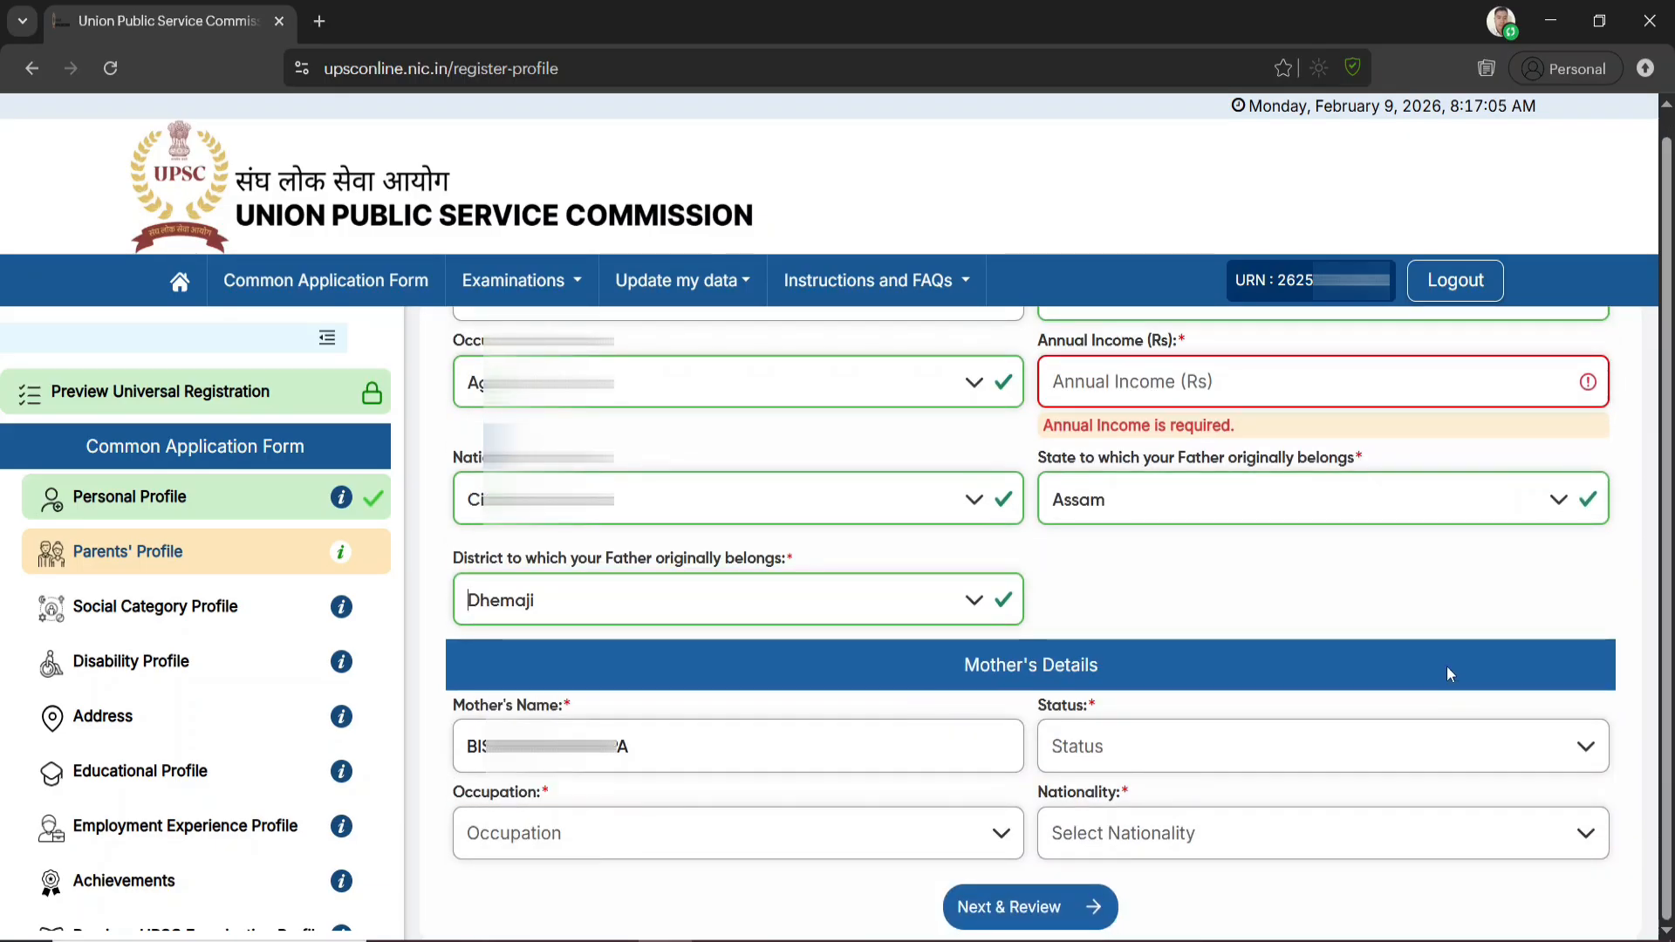
{"action": "left_click", "coordinate": [1150, 745]}
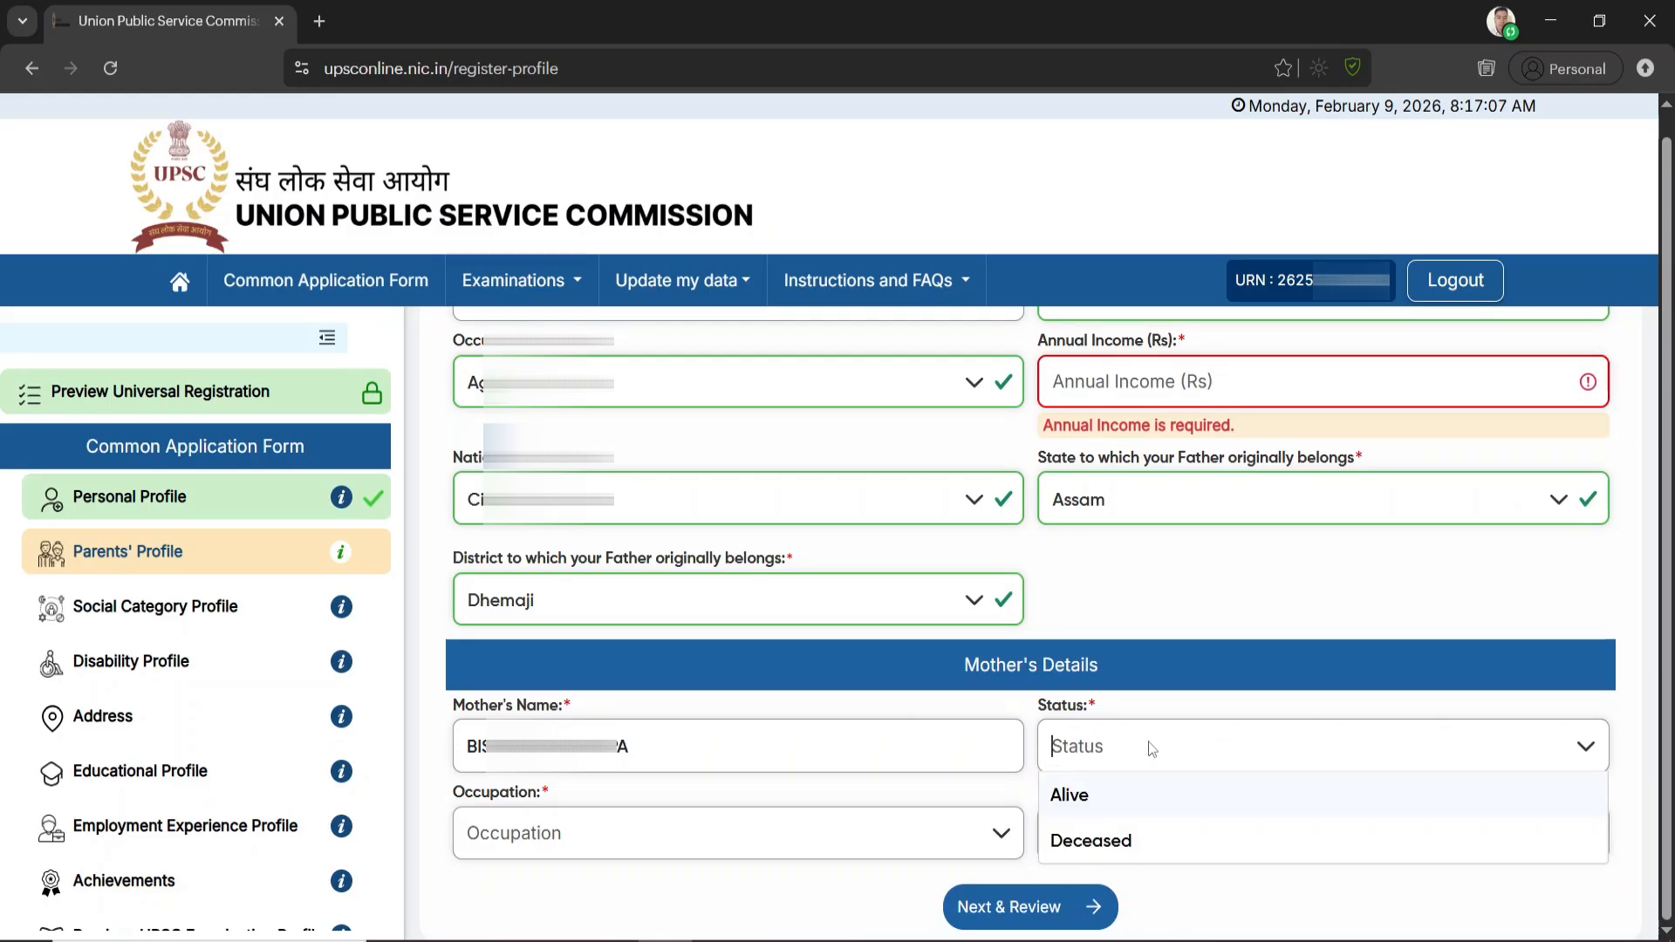
{"action": "left_click", "coordinate": [1097, 796]}
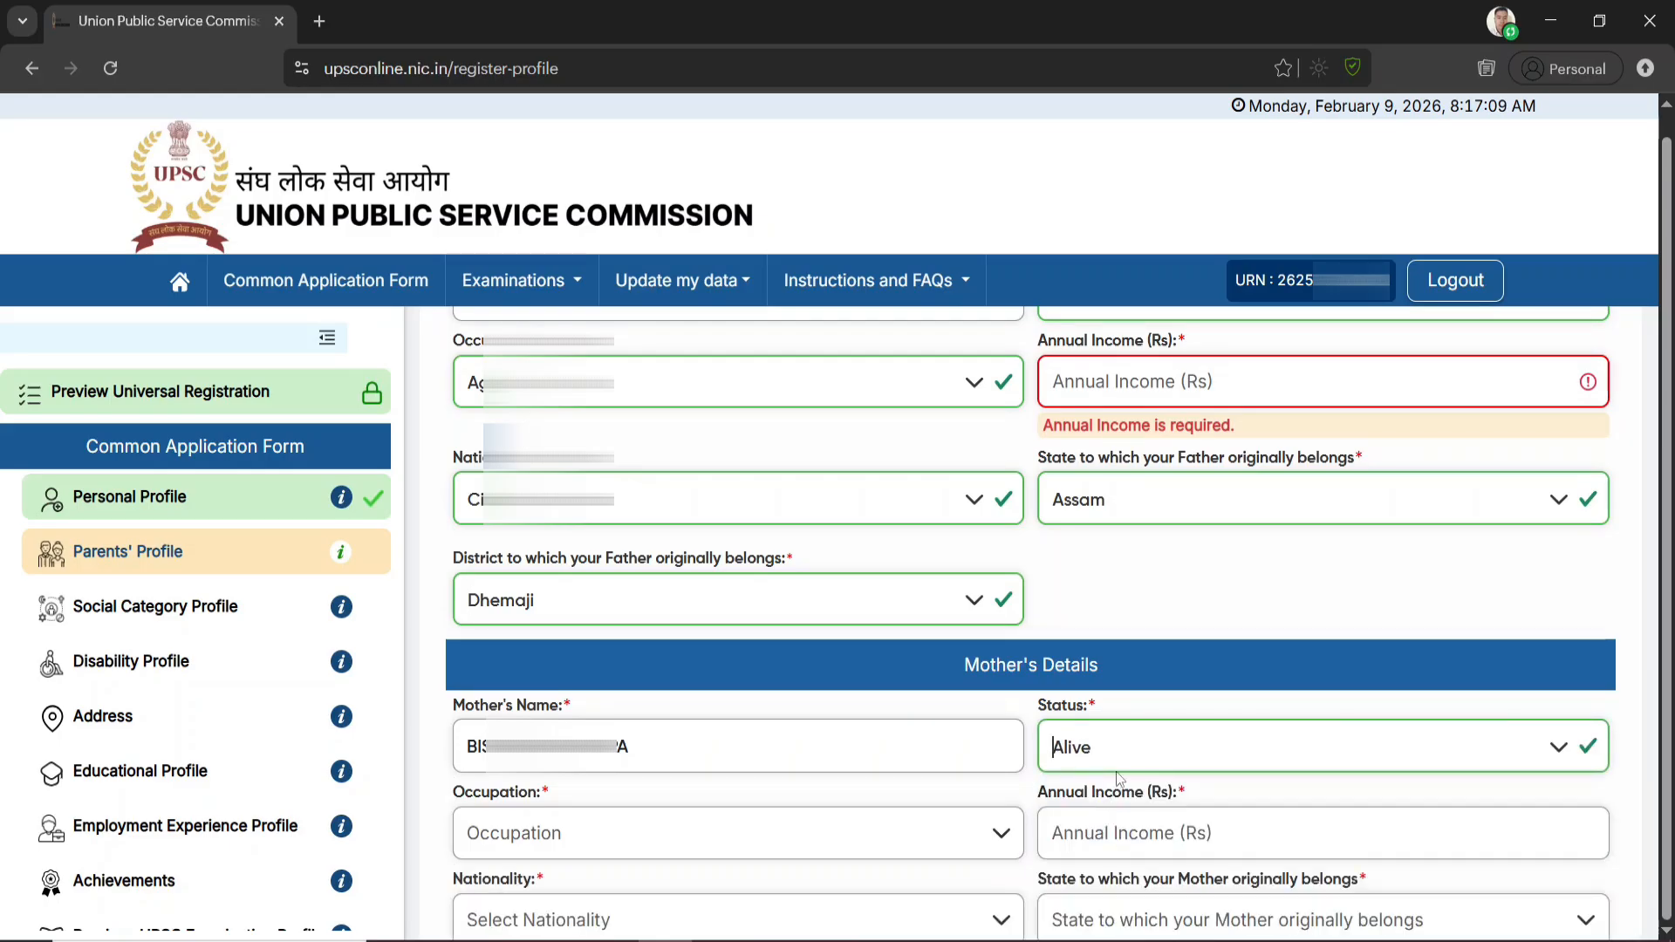
{"action": "left_click", "coordinate": [838, 807]}
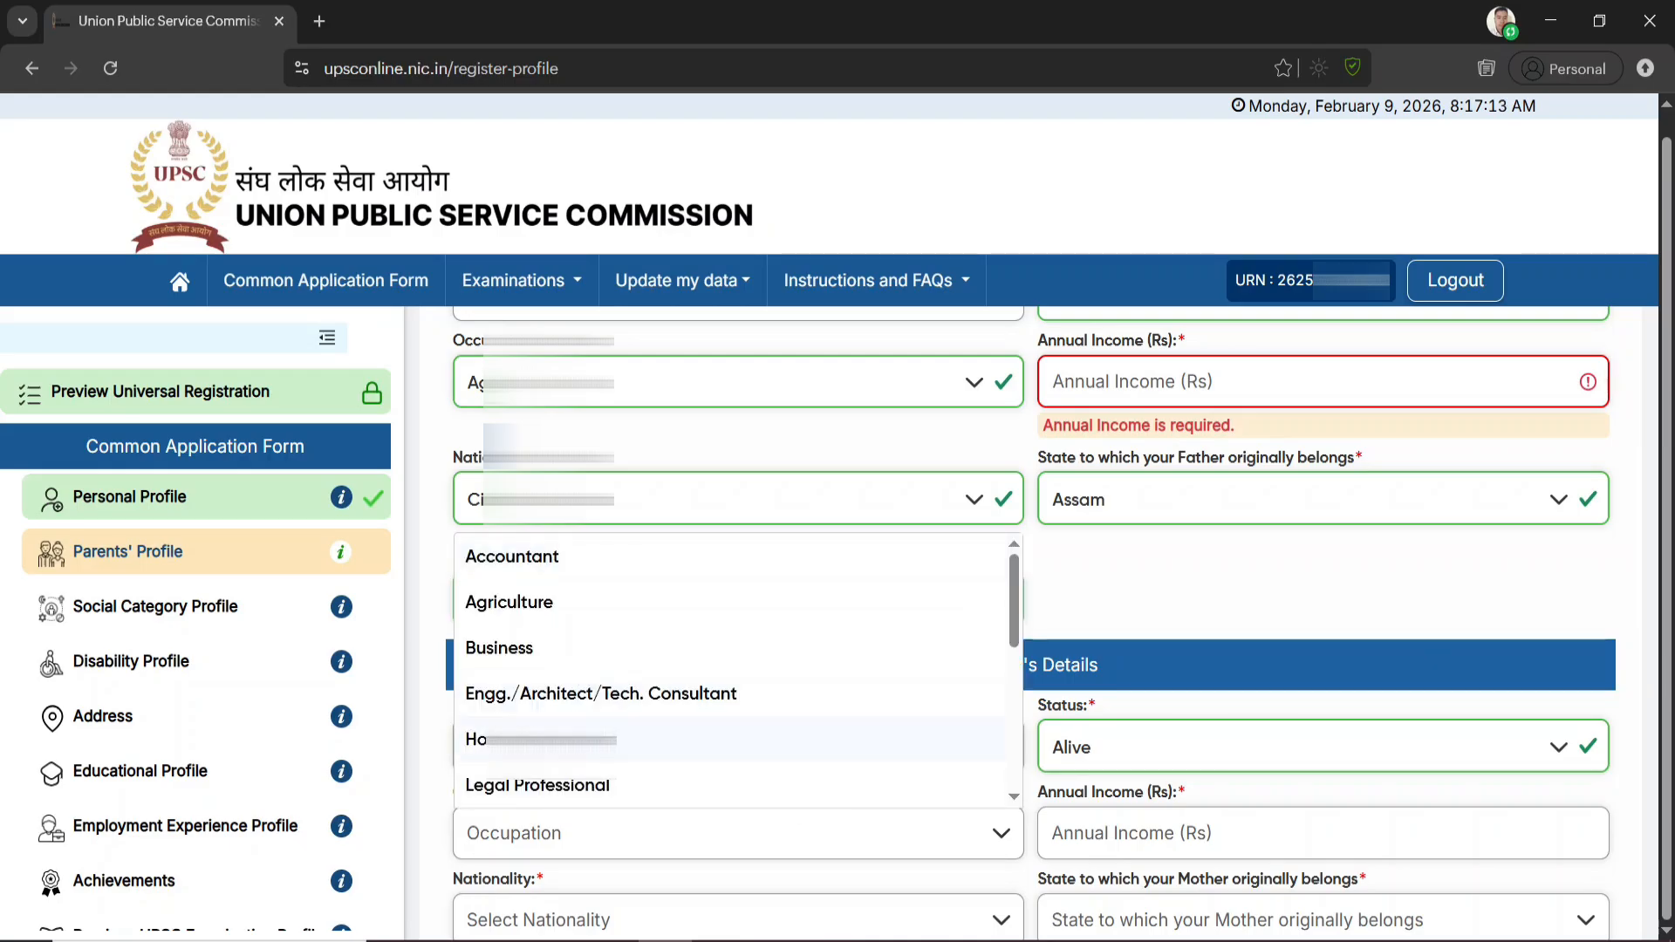
{"action": "left_click", "coordinate": [541, 739]}
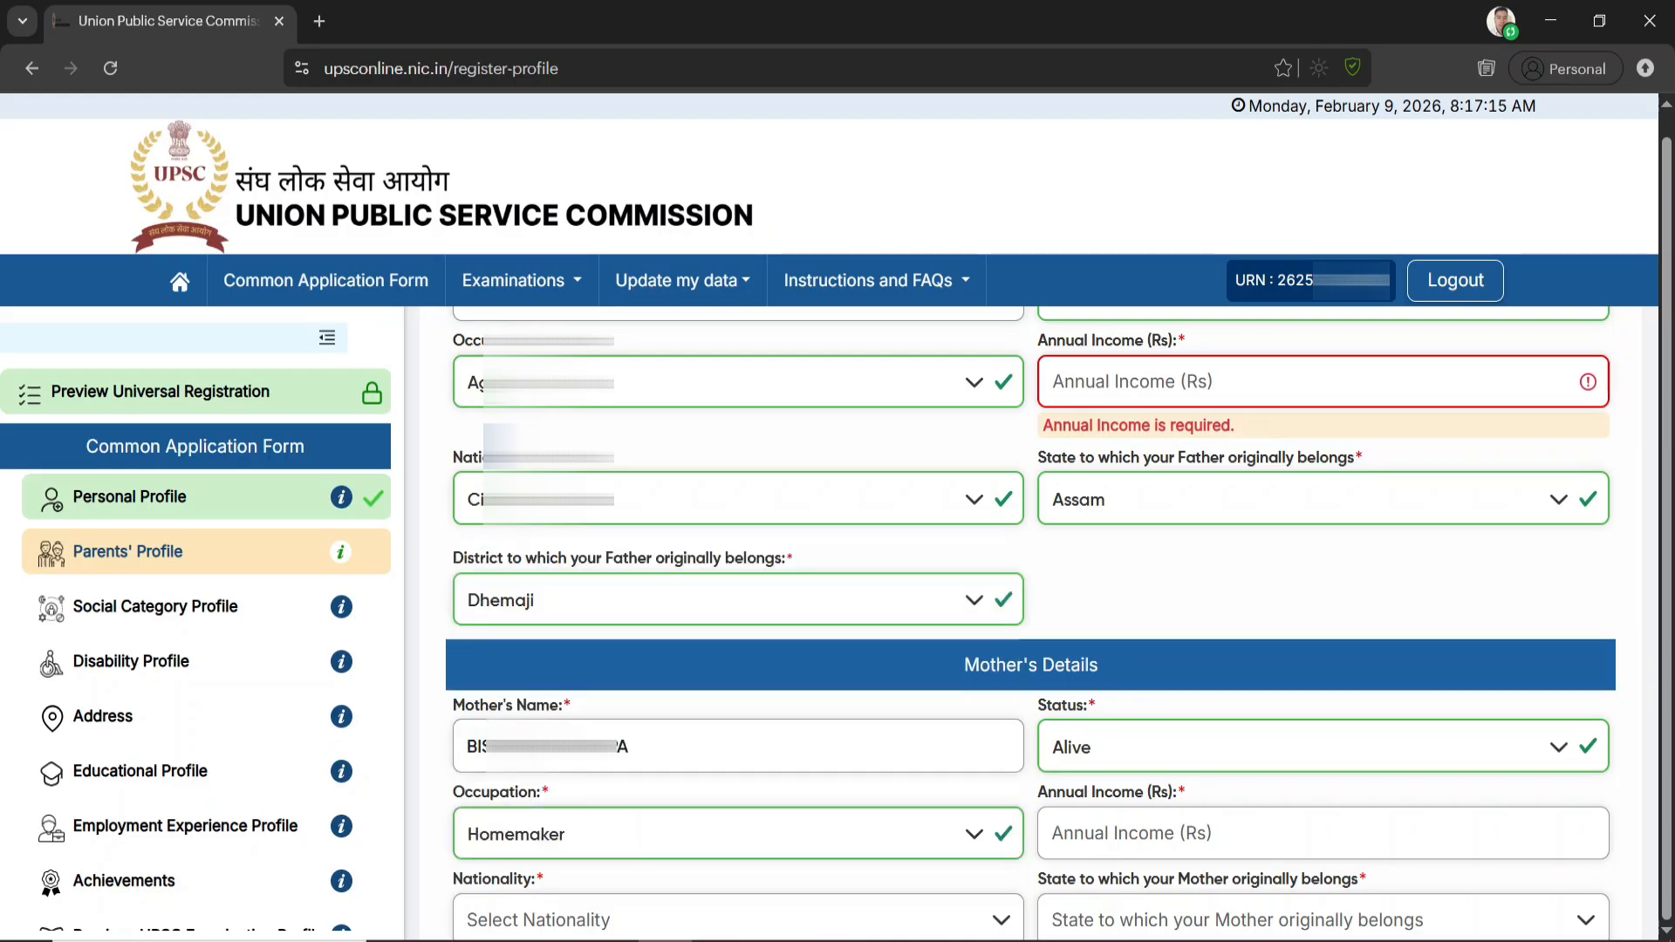
{"action": "left_click", "coordinate": [1223, 837]}
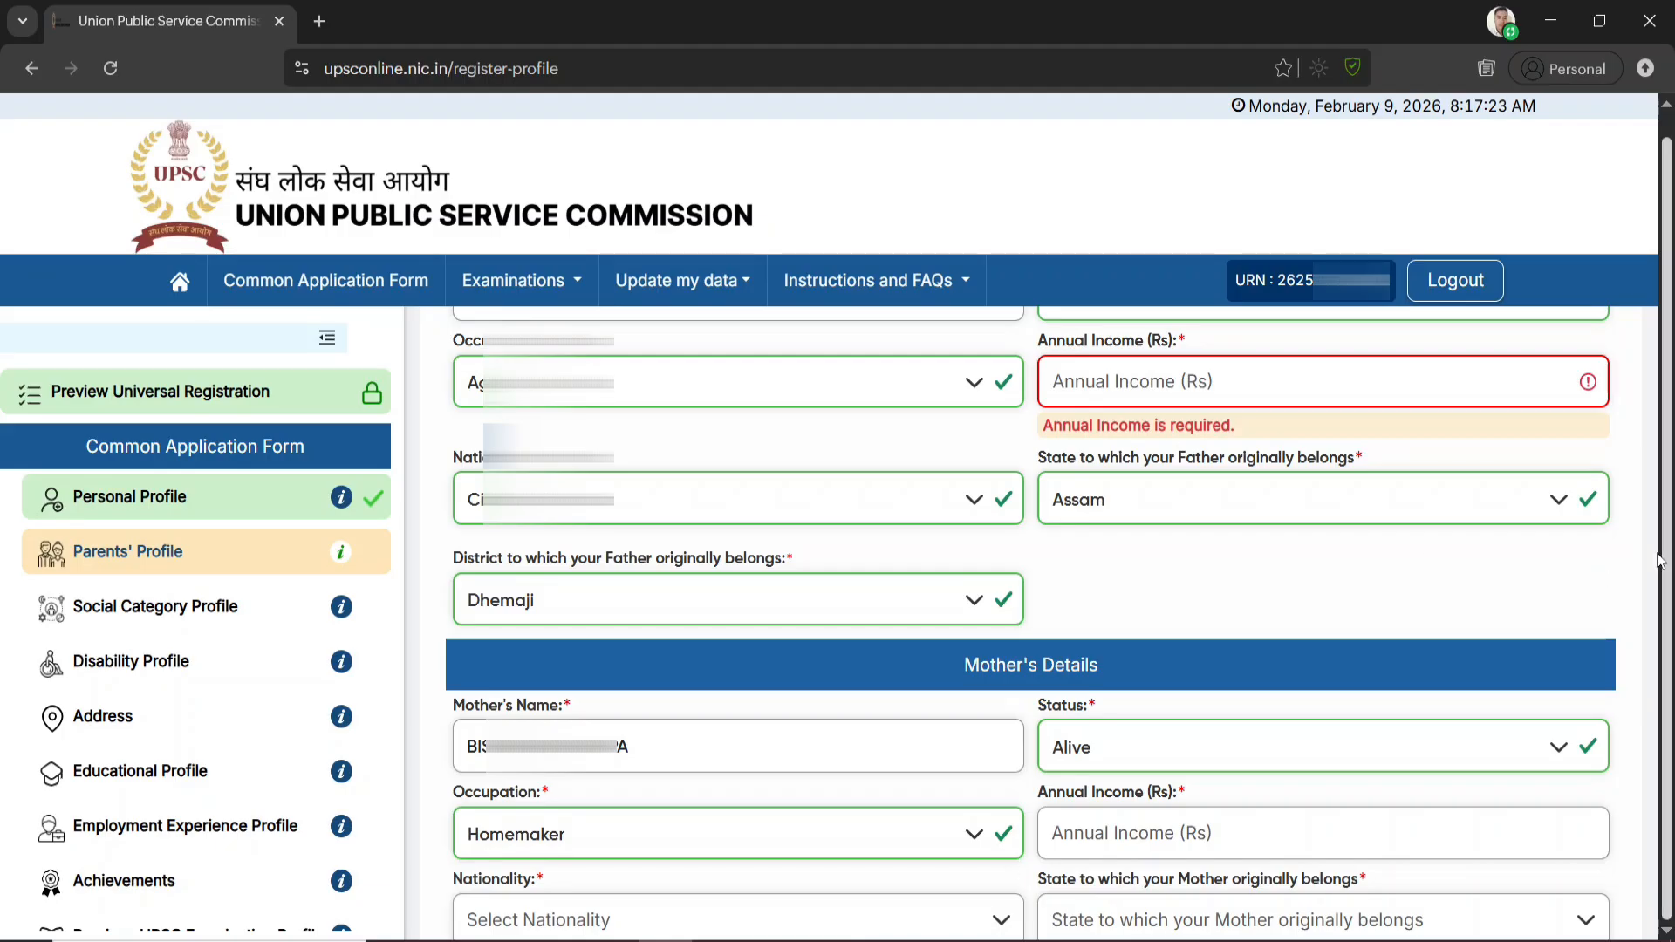
Review the father's and mother's details and submit the Parents' Profile
{"action": "scroll", "coordinate": [1274, 772], "scroll_direction": "down", "scroll_amount": 1}
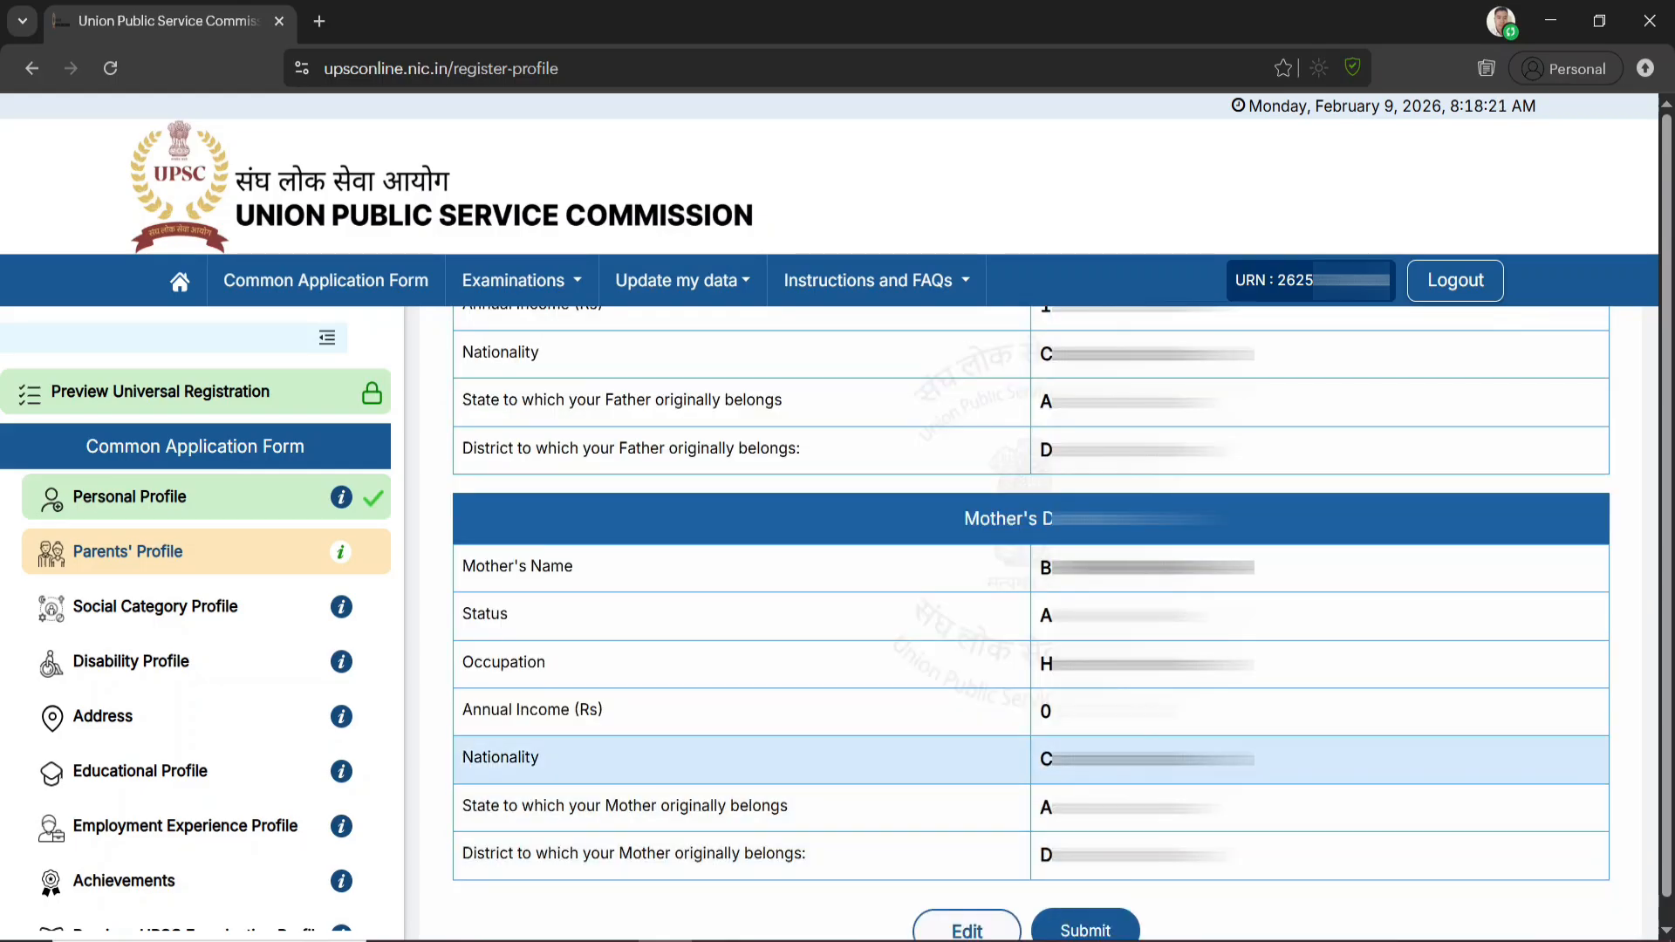
{"action": "scroll", "coordinate": [1046, 767], "scroll_direction": "down", "scroll_amount": 1}
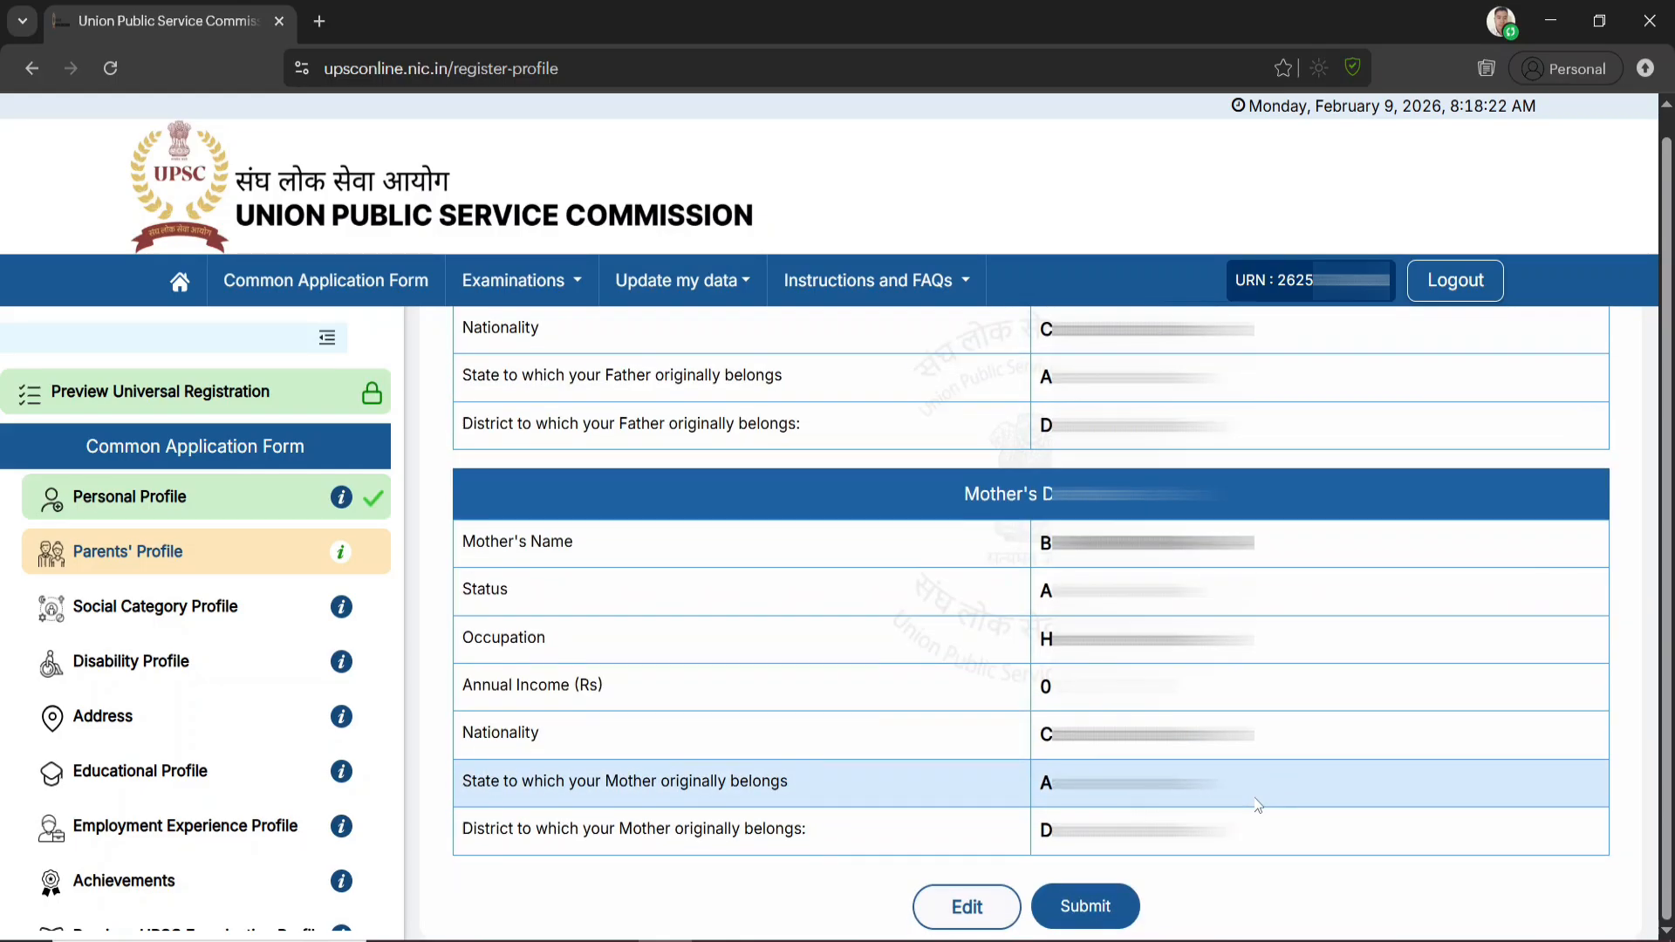
{"action": "left_click", "coordinate": [1087, 907]}
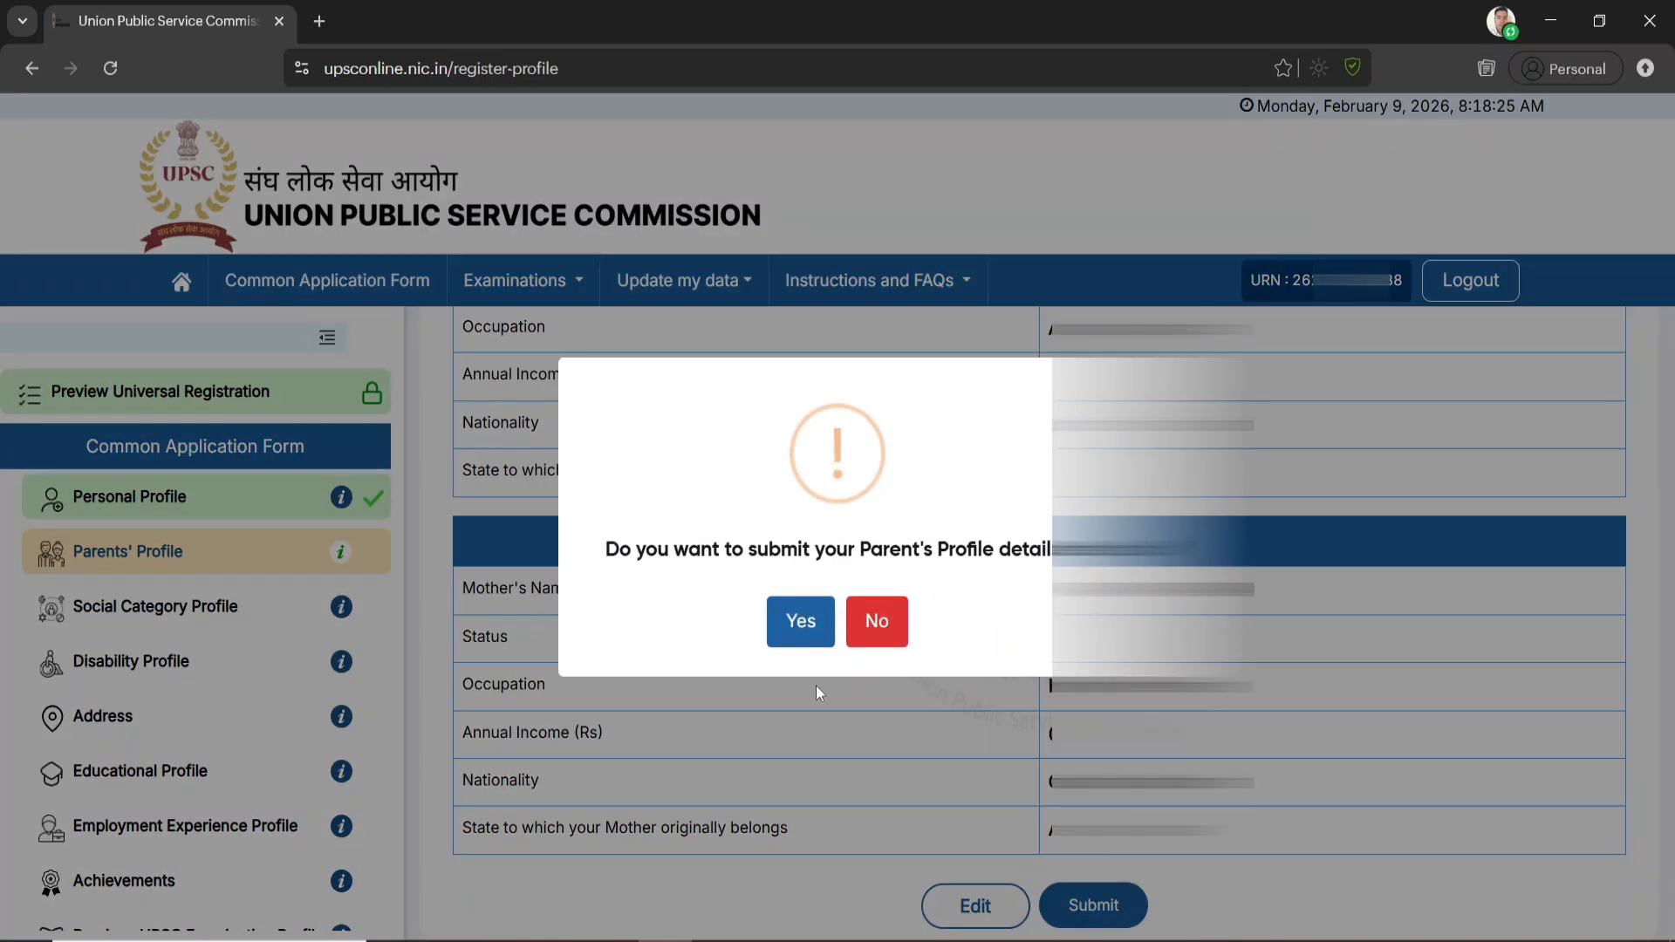
{"action": "left_click", "coordinate": [792, 624]}
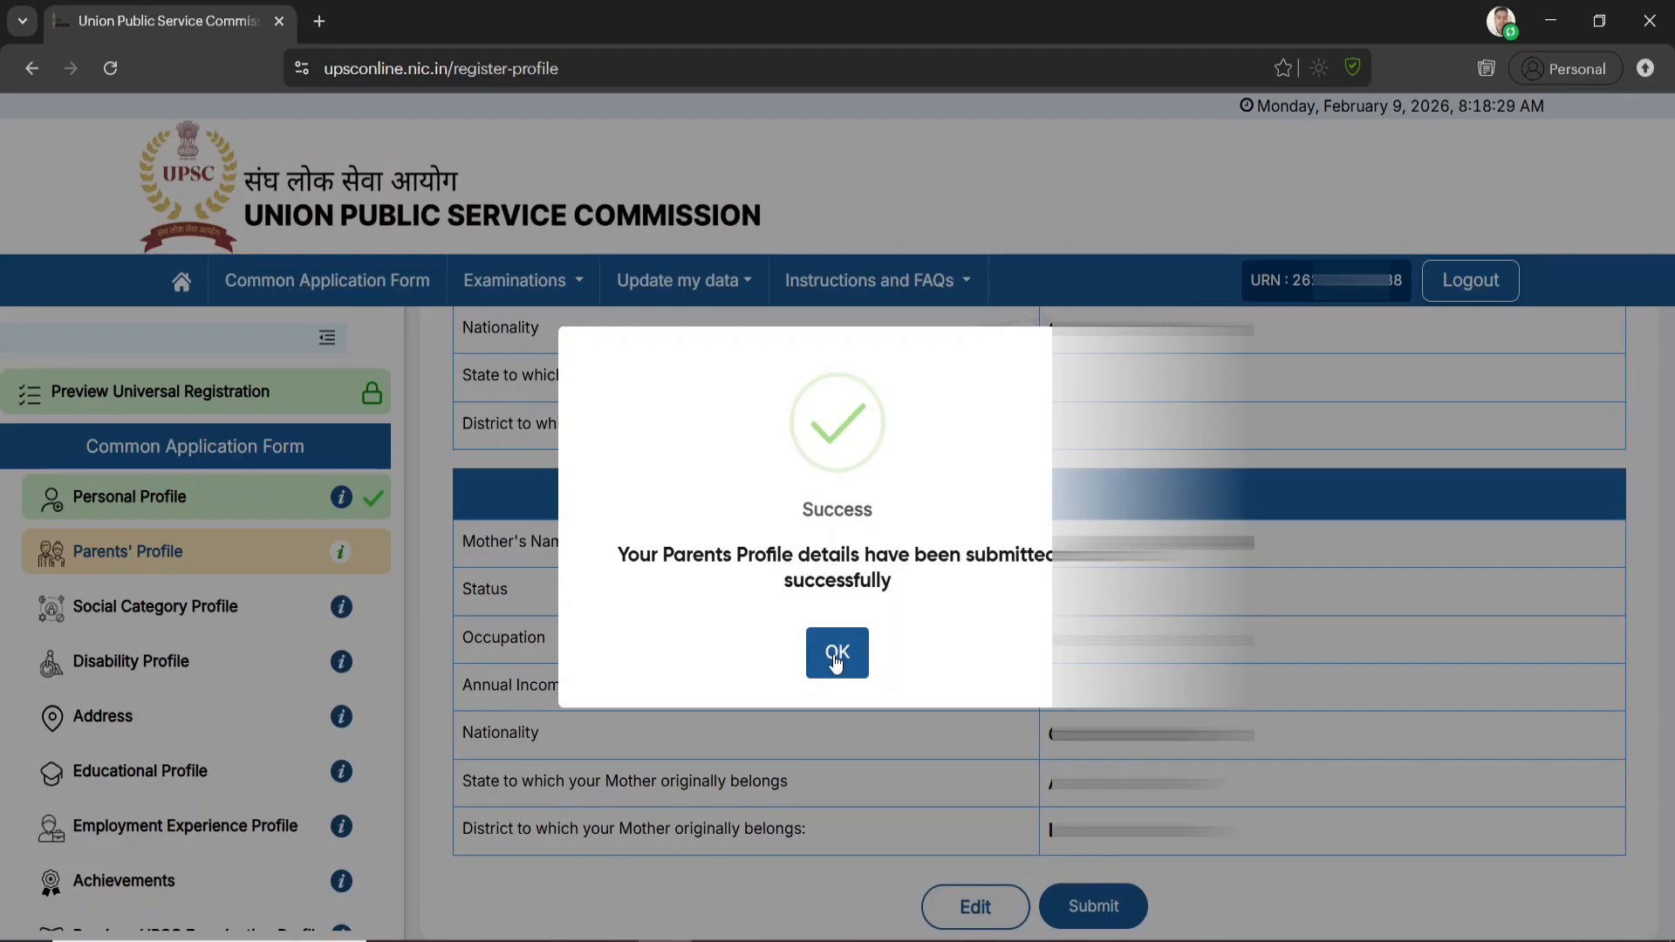
{"action": "left_click", "coordinate": [833, 656]}
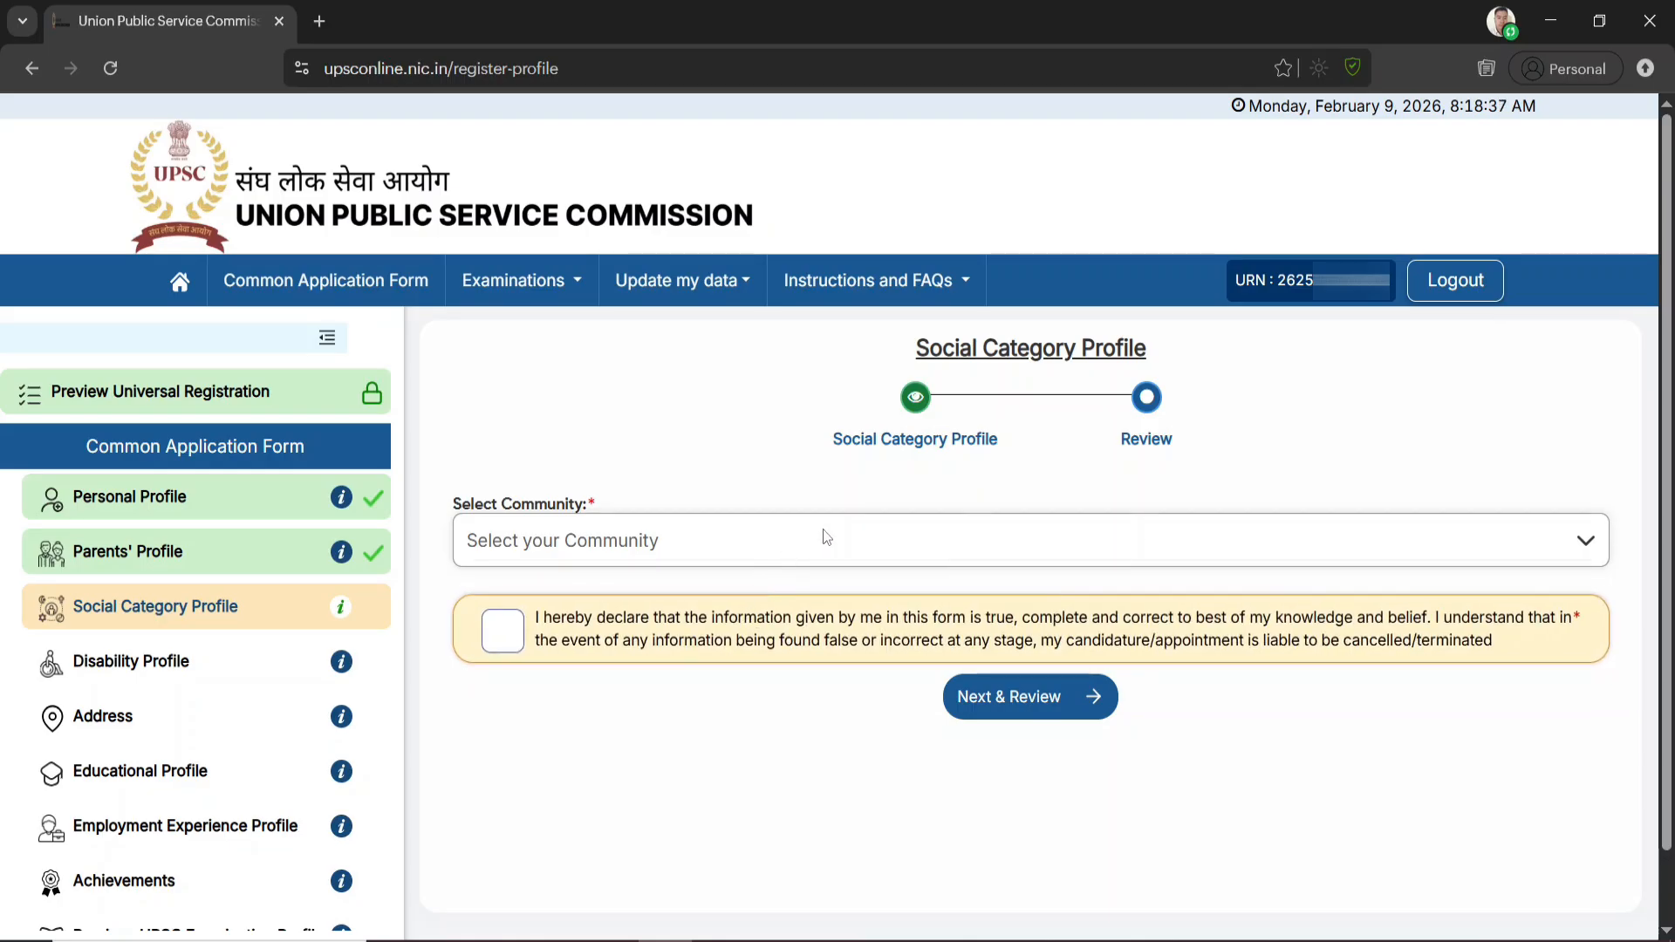
Set the community to OBC in the Social Category Profile
{"action": "left_click", "coordinate": [616, 556]}
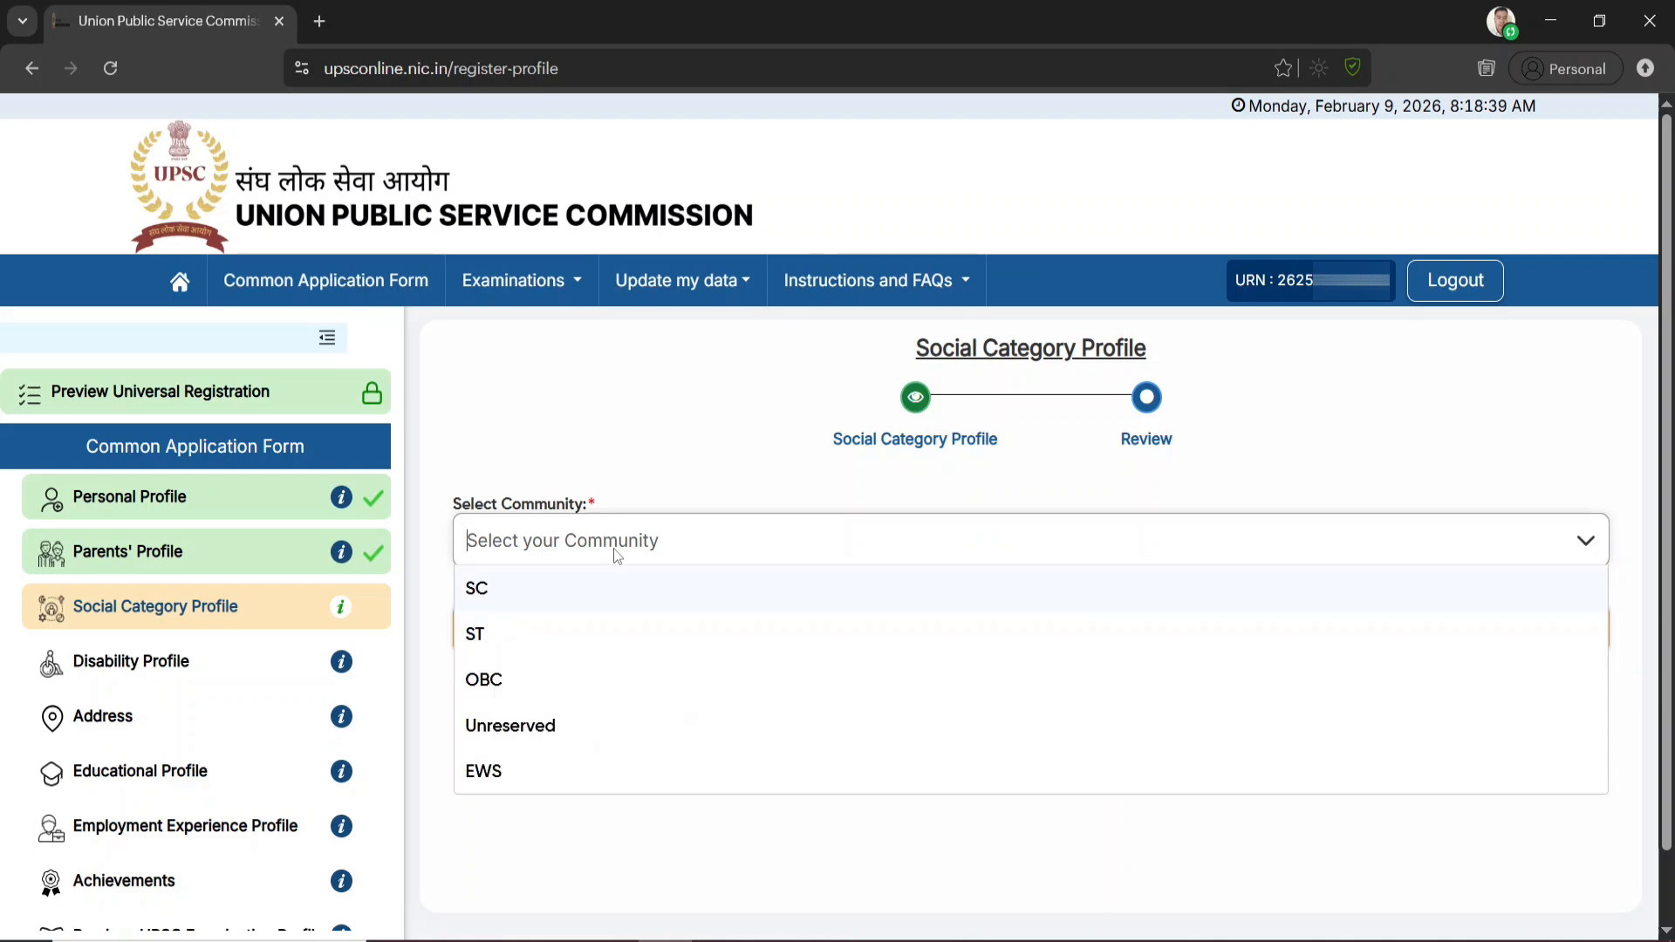
{"action": "left_click", "coordinate": [508, 690]}
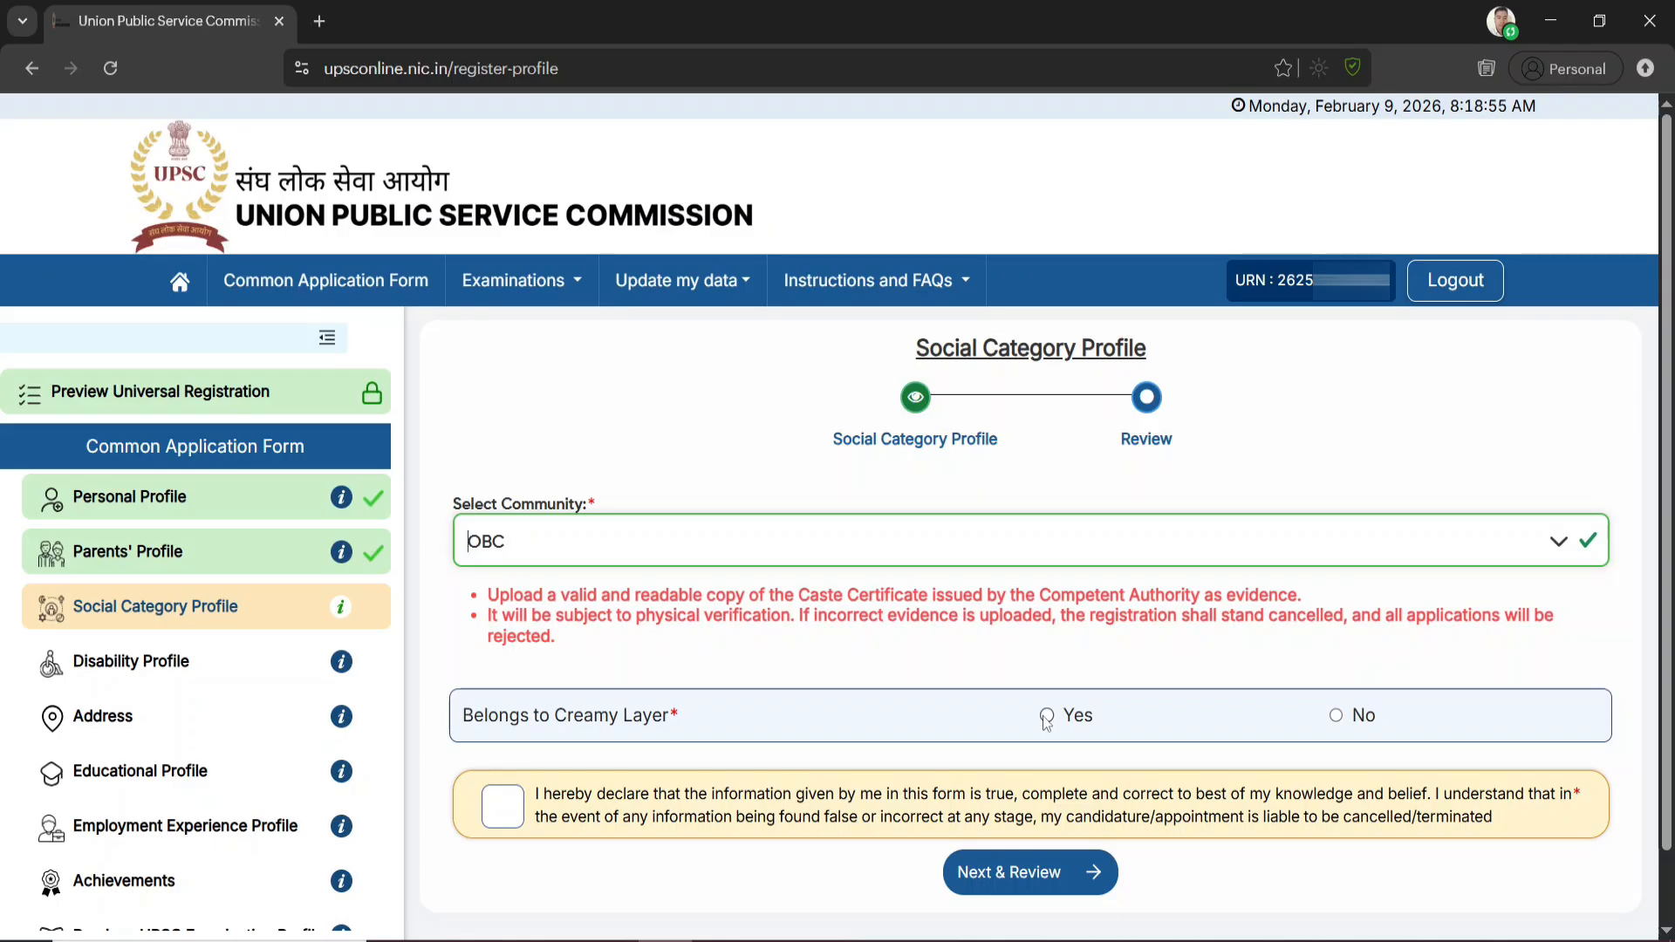
Set Belongs to Creamy Layer to No, with Additional Deputy Commissioner as the issuing authority's designation and Assam as its state
{"action": "left_click", "coordinate": [1337, 717]}
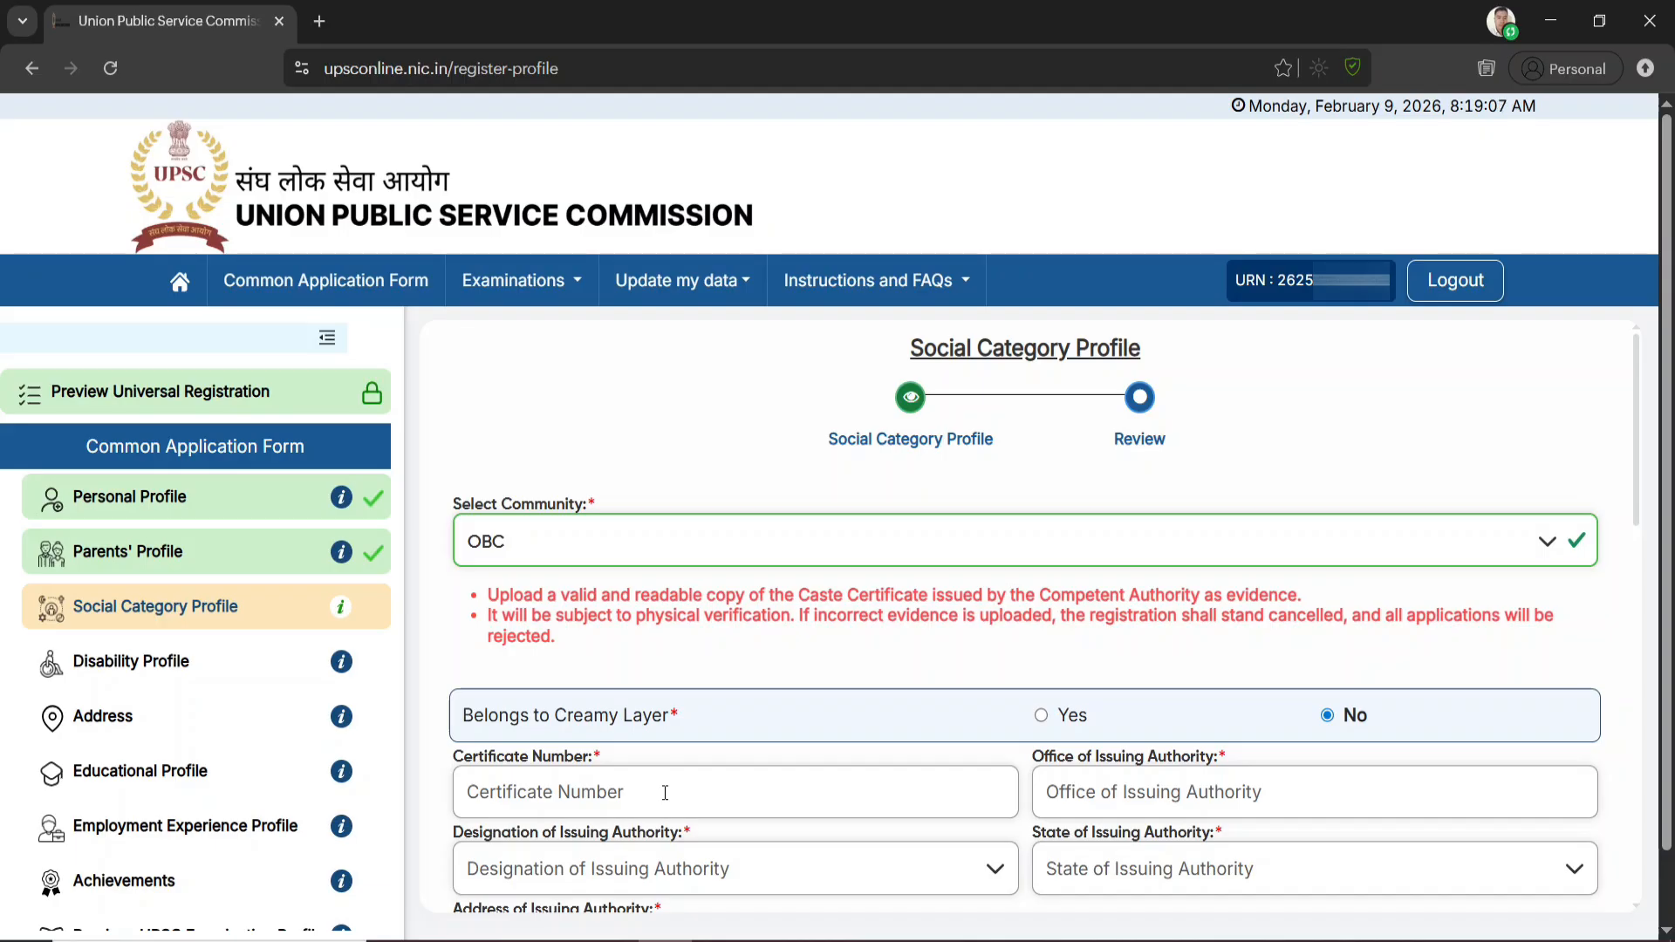
{"action": "scroll", "coordinate": [665, 792], "scroll_direction": "down", "scroll_amount": 3}
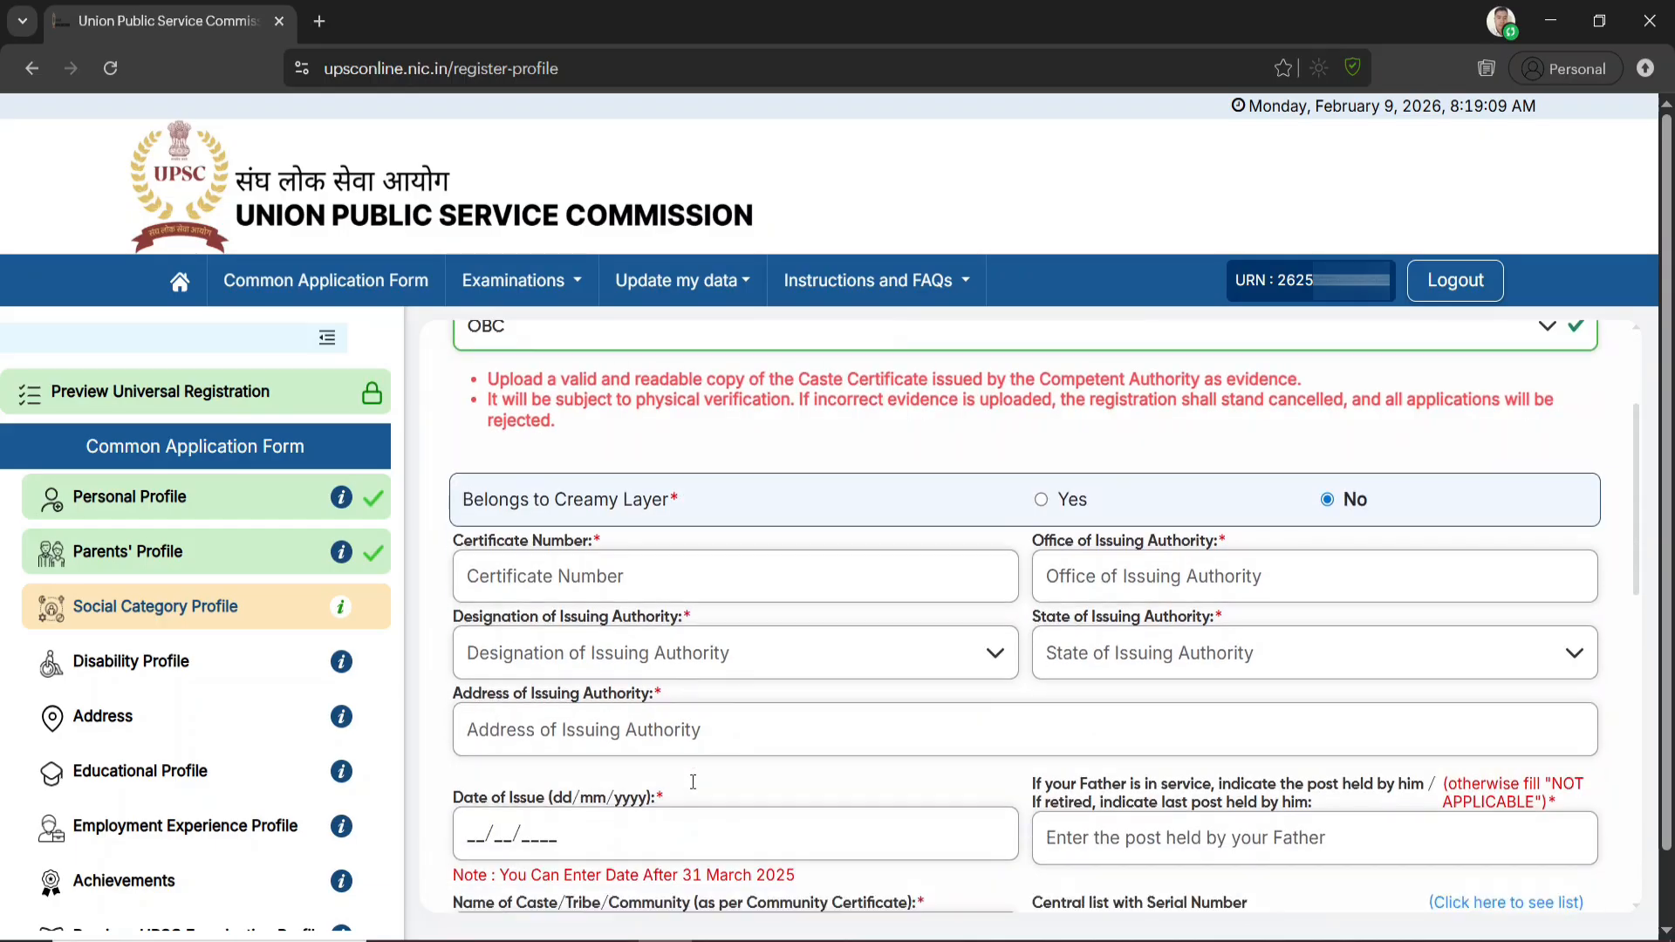
{"action": "left_click", "coordinate": [1176, 559]}
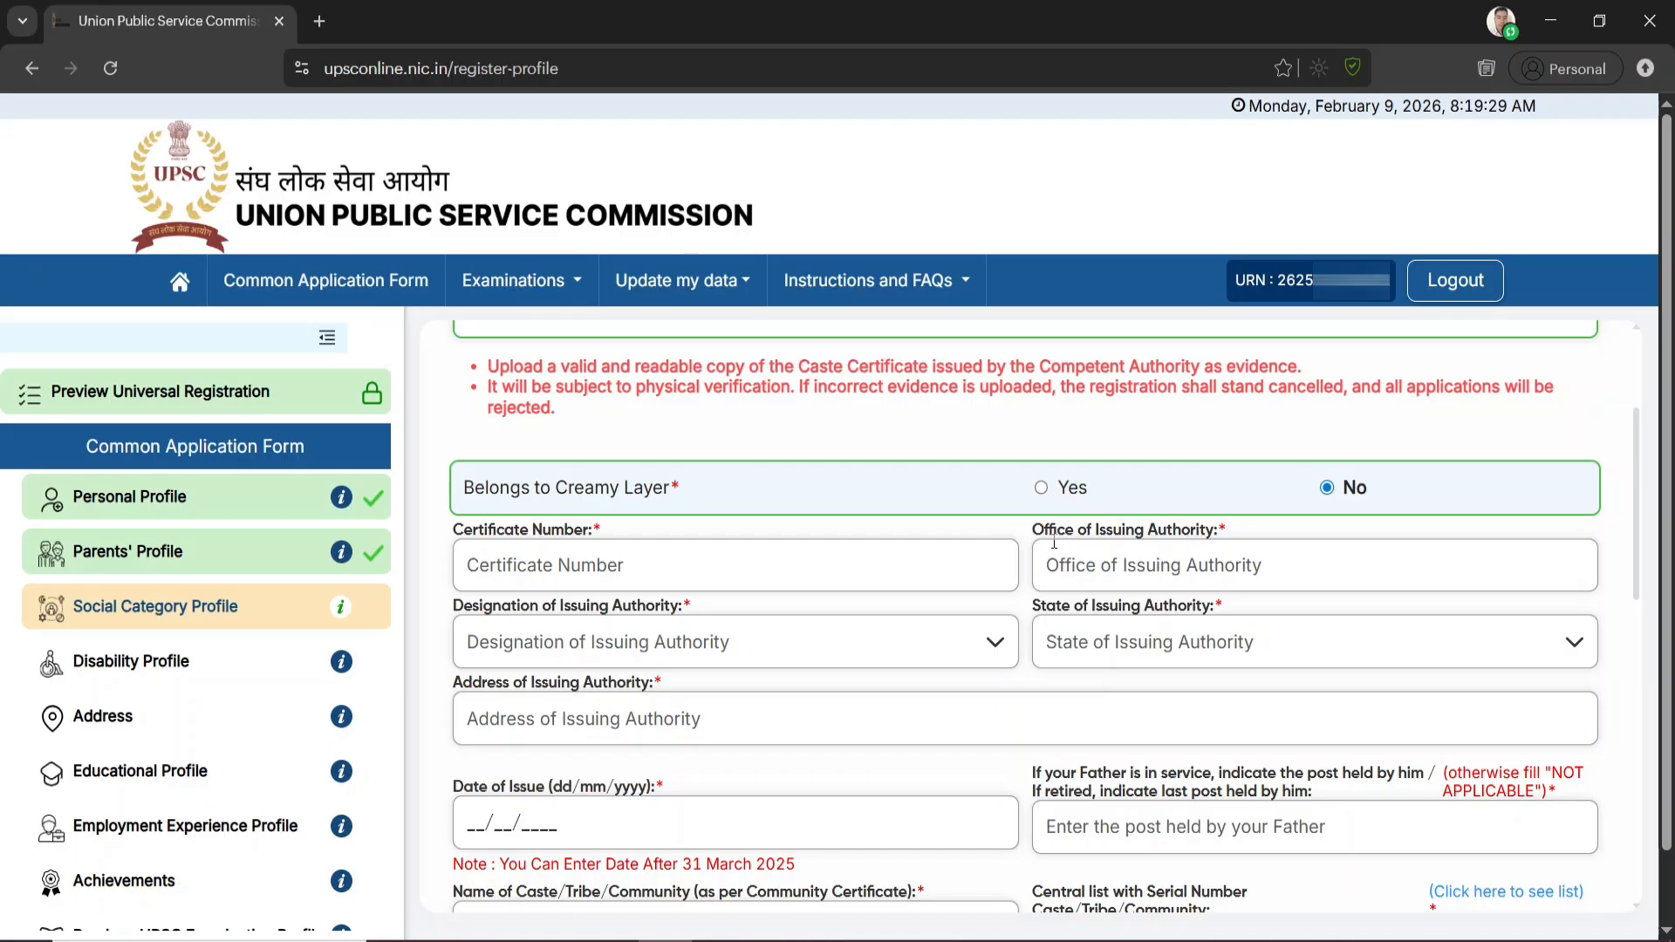
{"action": "left_click", "coordinate": [619, 642]}
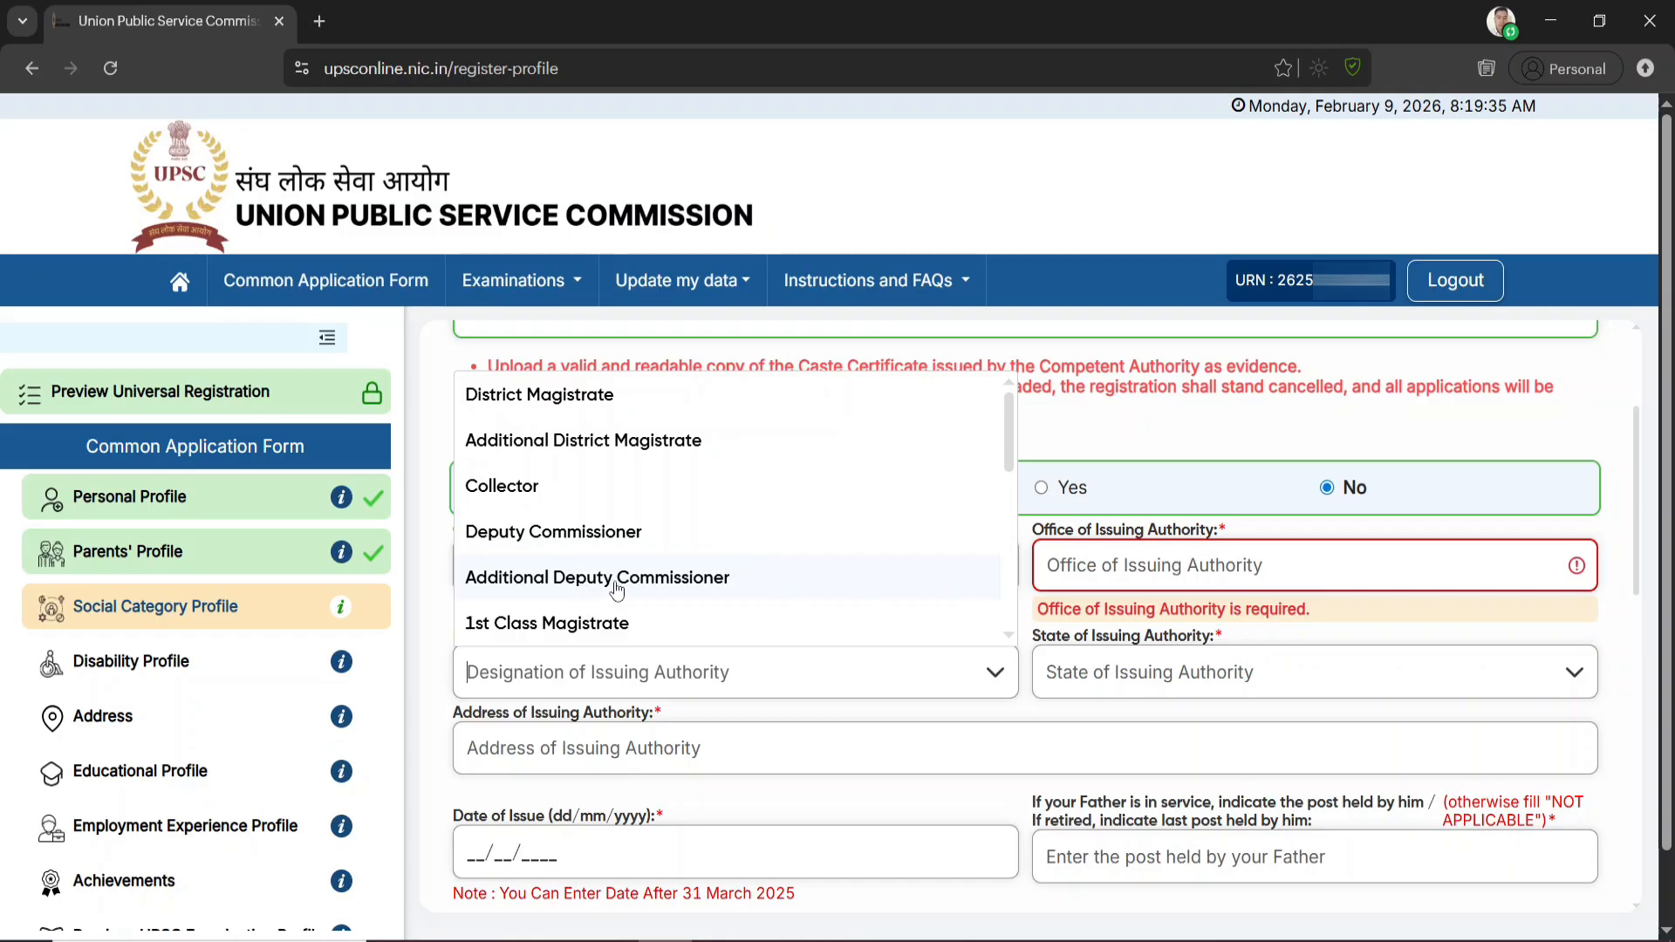
{"action": "left_click", "coordinate": [586, 583]}
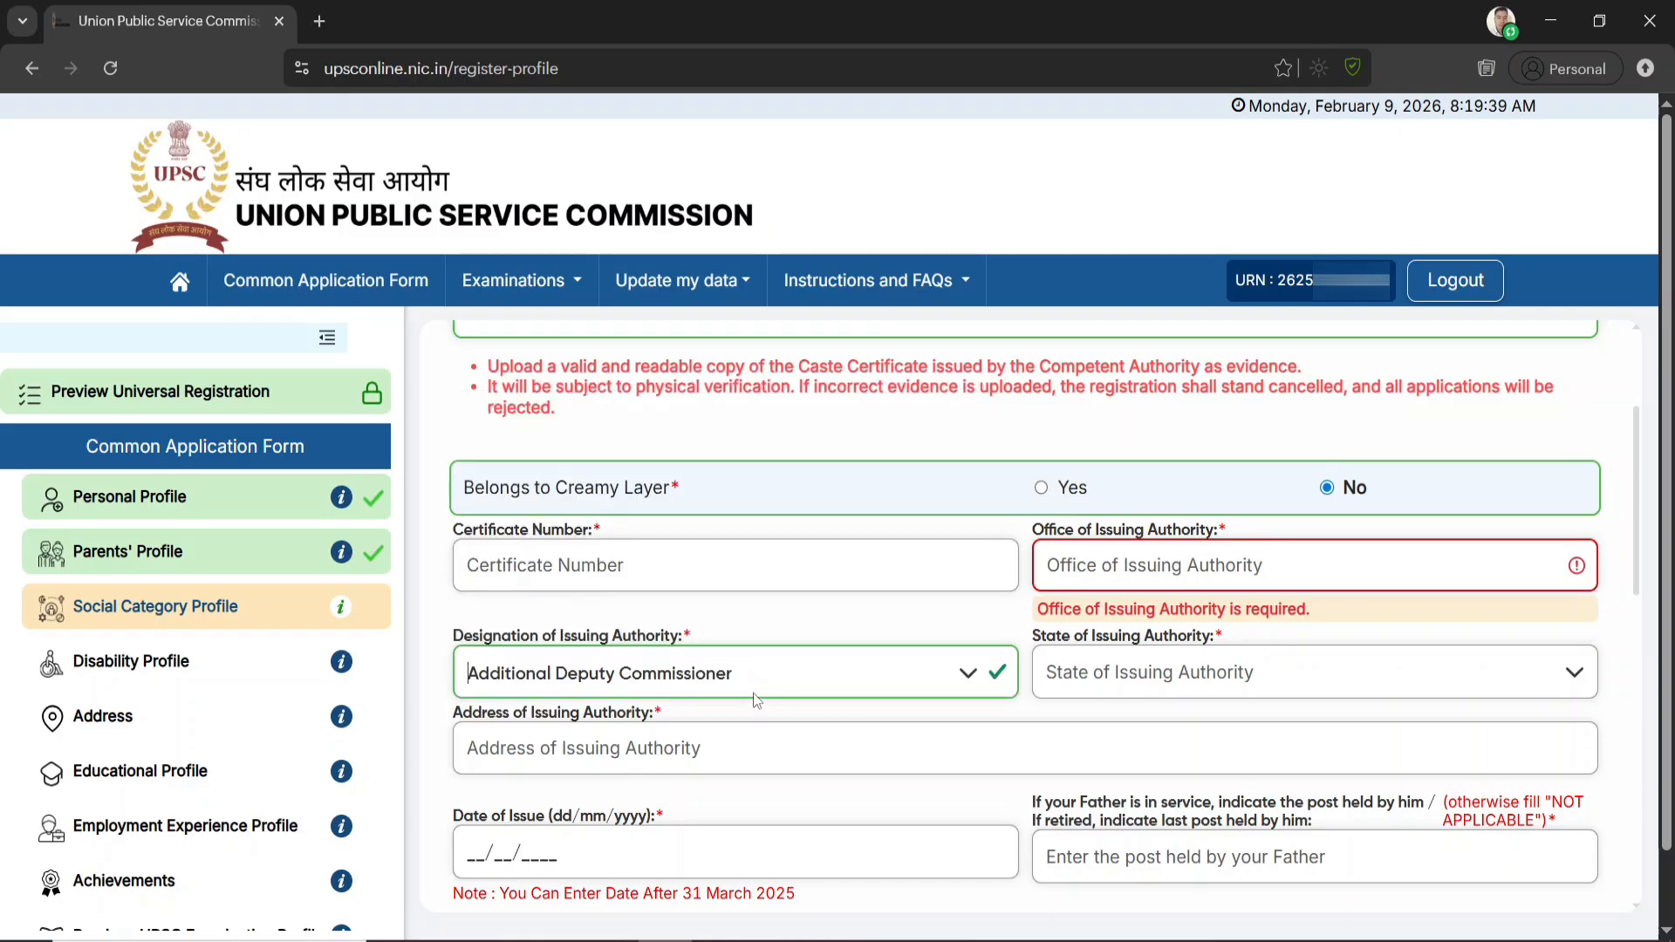
{"action": "left_click", "coordinate": [1213, 681]}
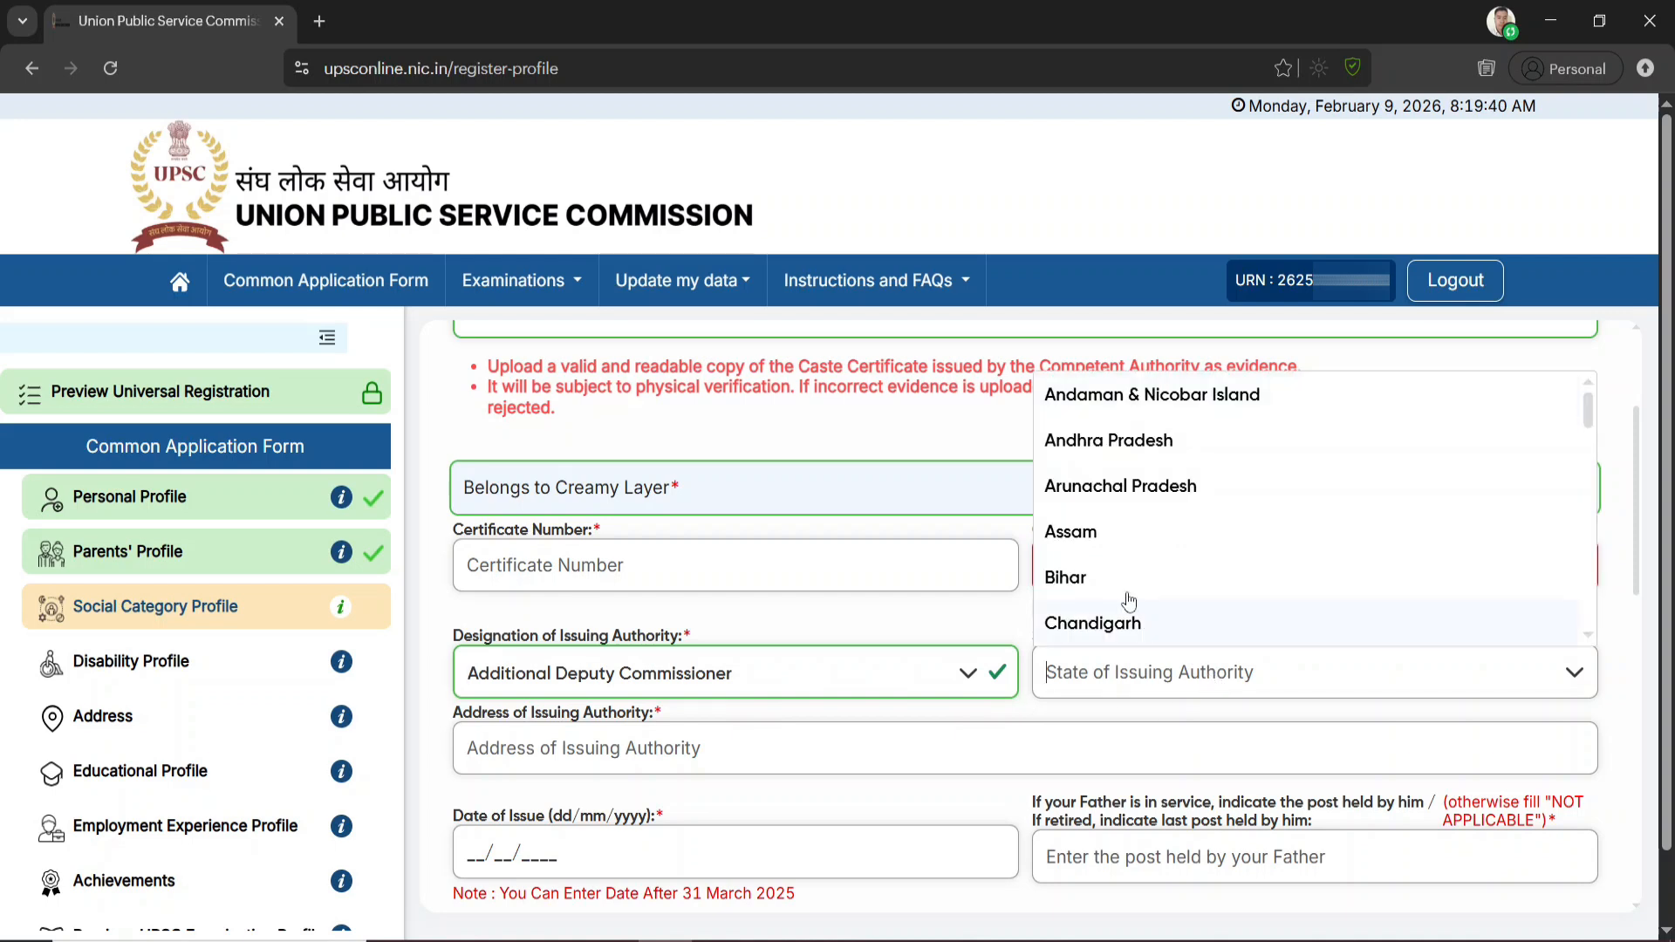
{"action": "left_click", "coordinate": [1085, 536]}
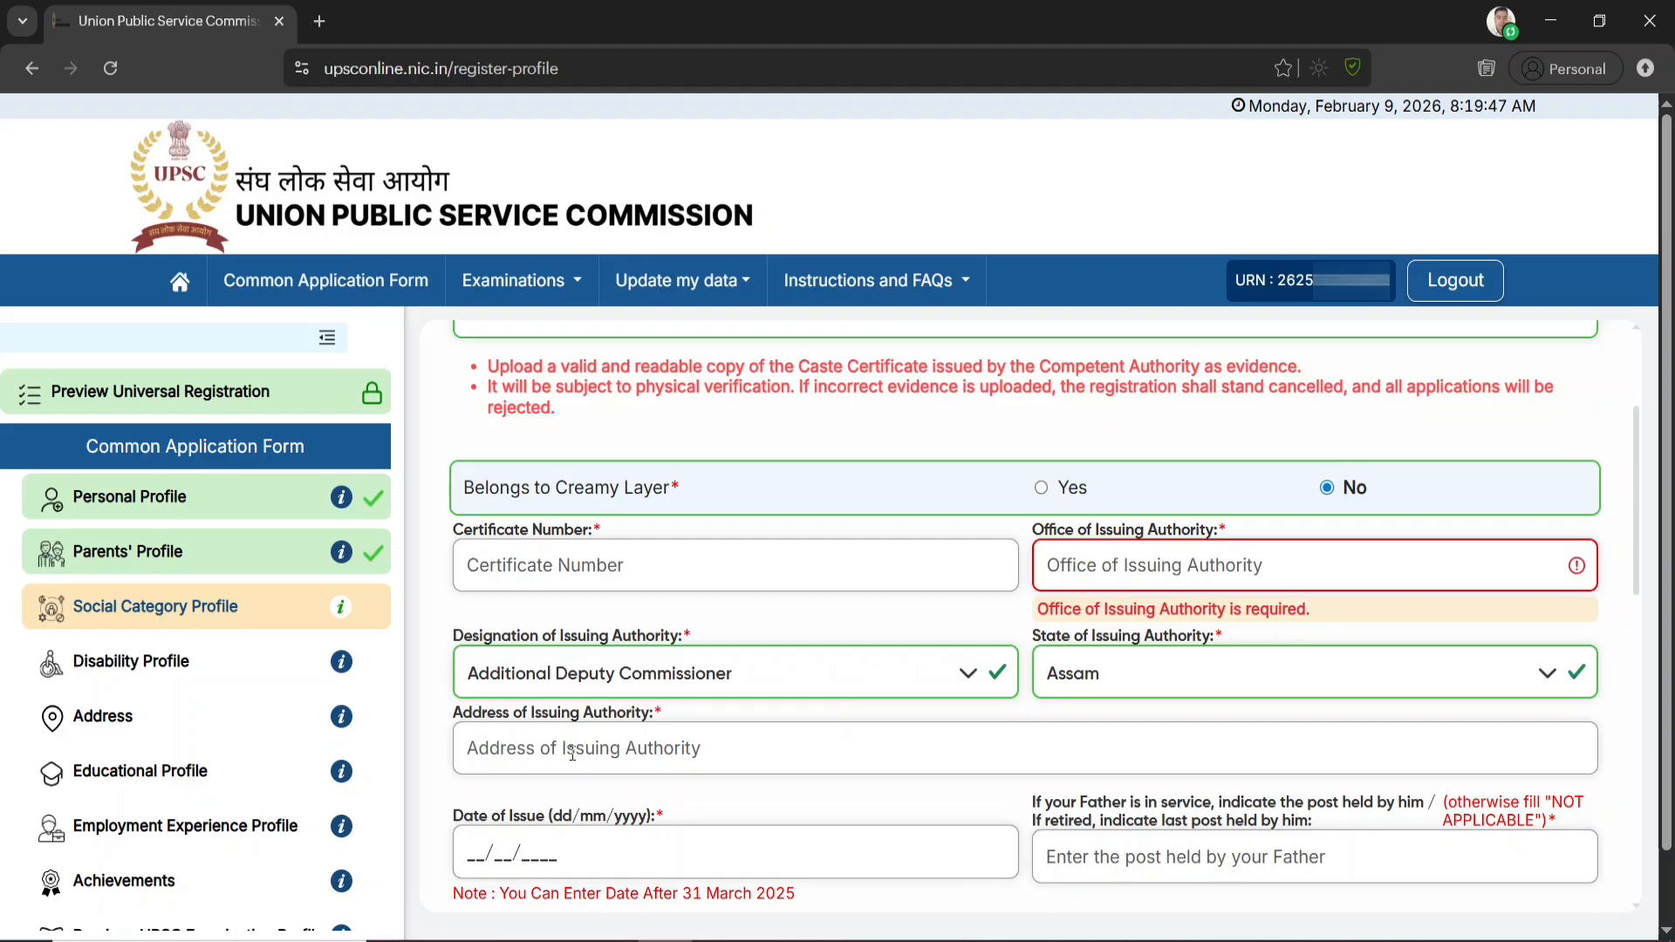
Enter NOT APPLICABLE for the post held by the father in the Social Category Profile
{"action": "scroll", "coordinate": [662, 769], "scroll_direction": "down", "scroll_amount": 1}
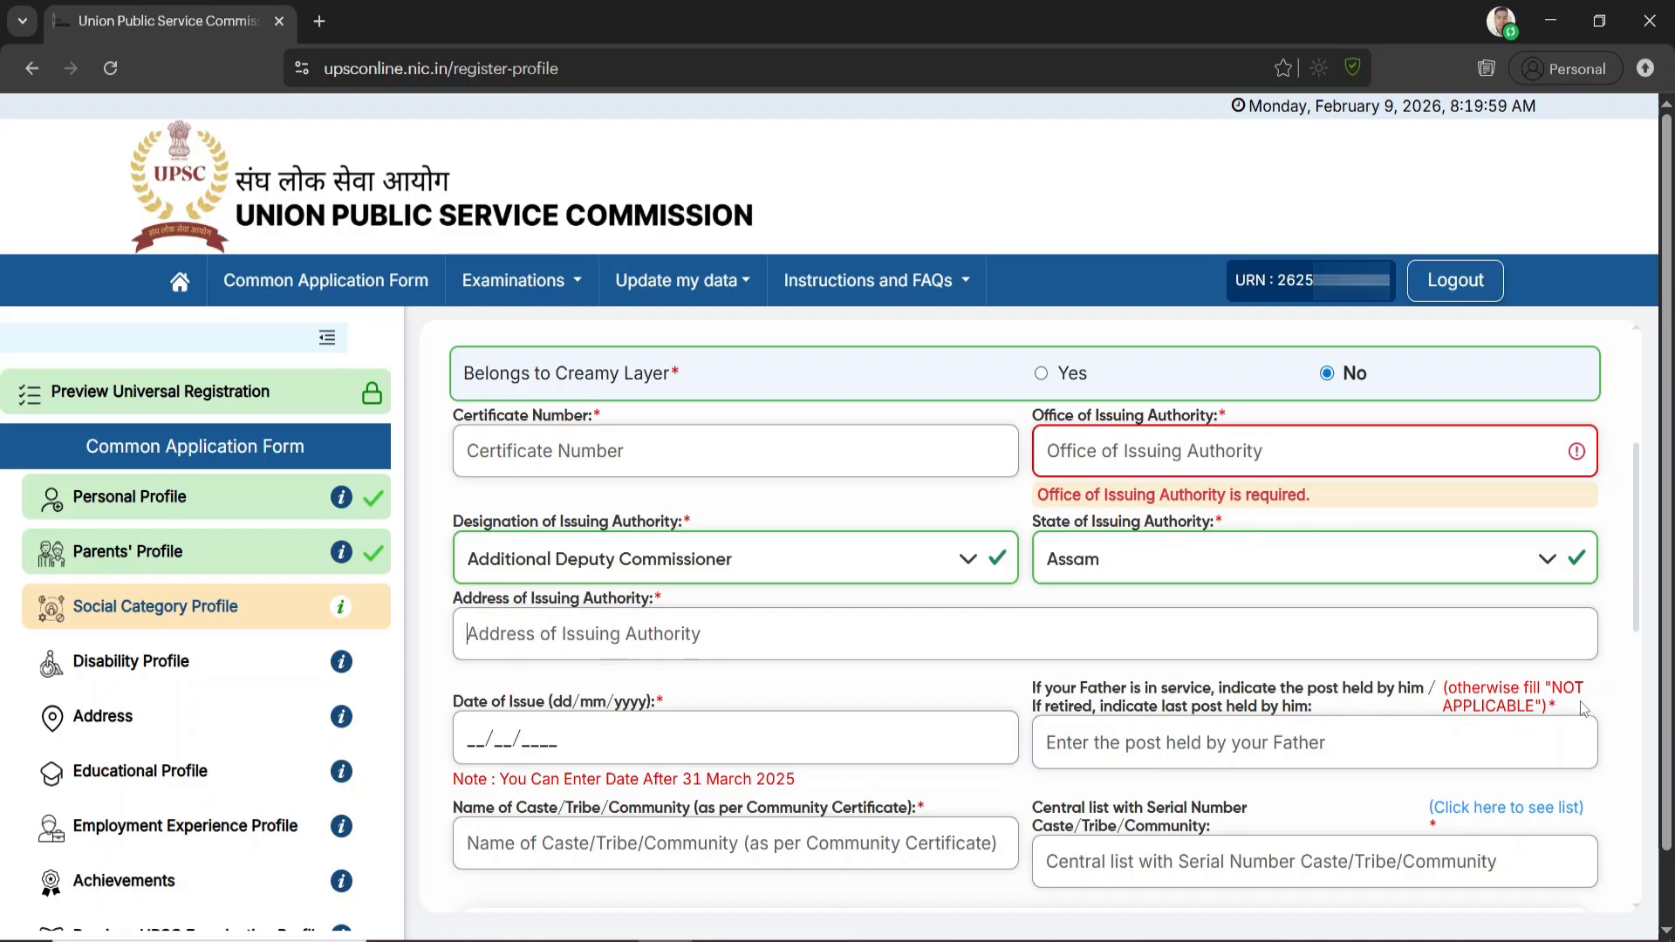
{"action": "left_click_drag", "start_coordinate": [1556, 691], "coordinate": [1556, 731]}
{"action": "left_click", "coordinate": [1455, 716]}
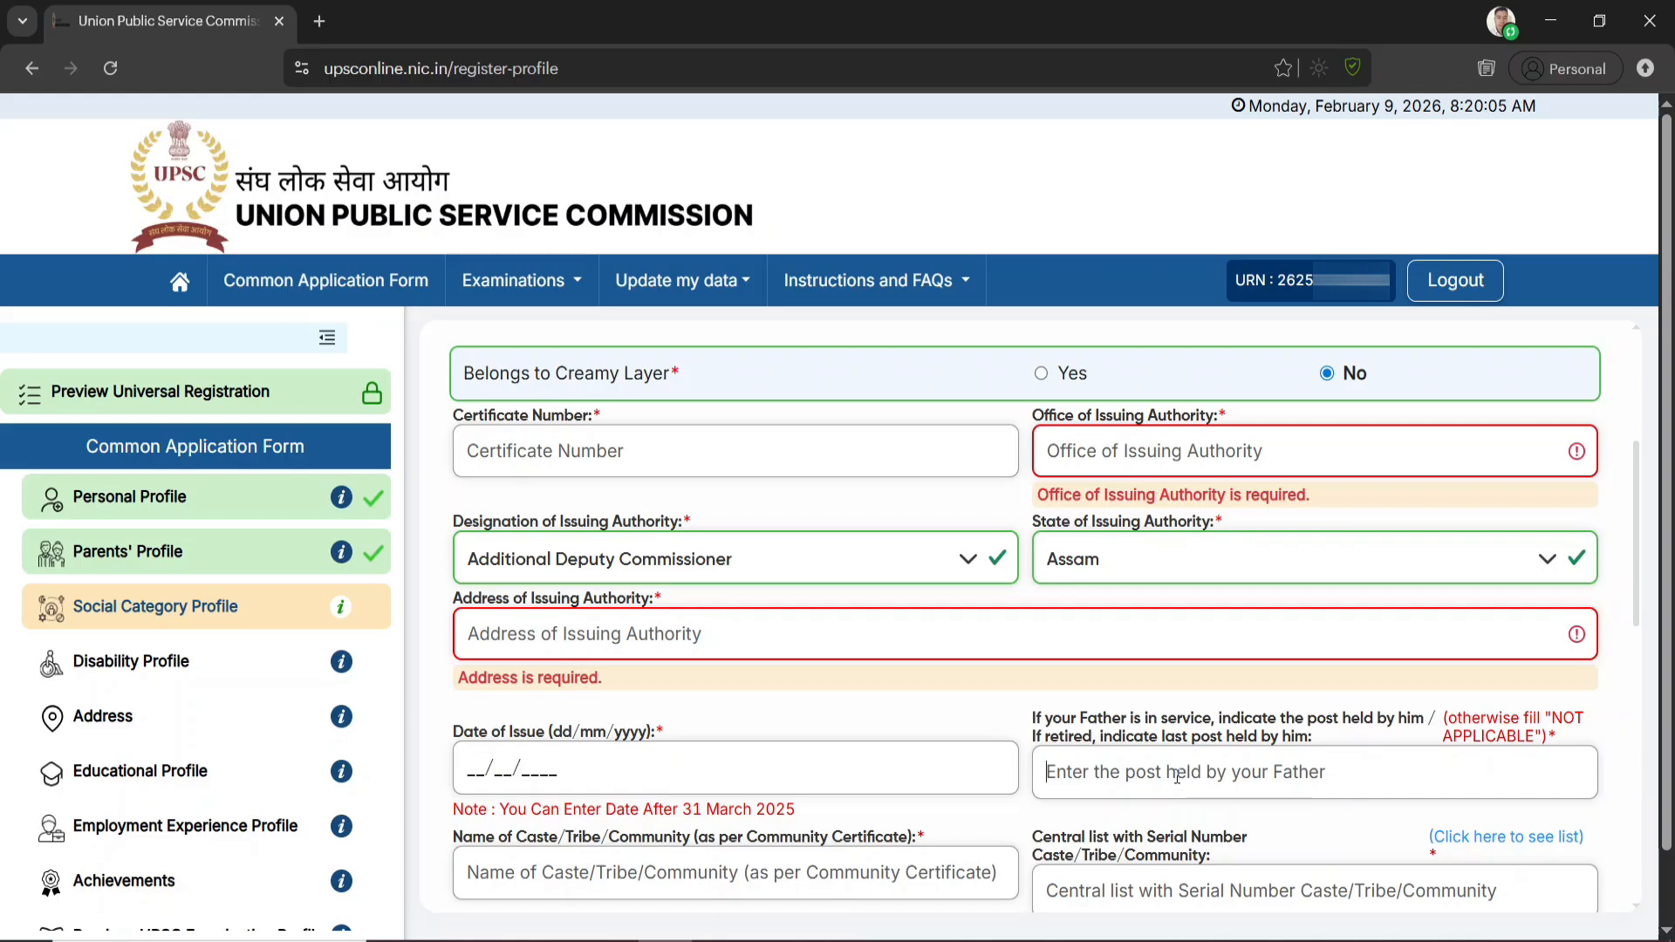
{"action": "type", "text": "NOT APPLI"}
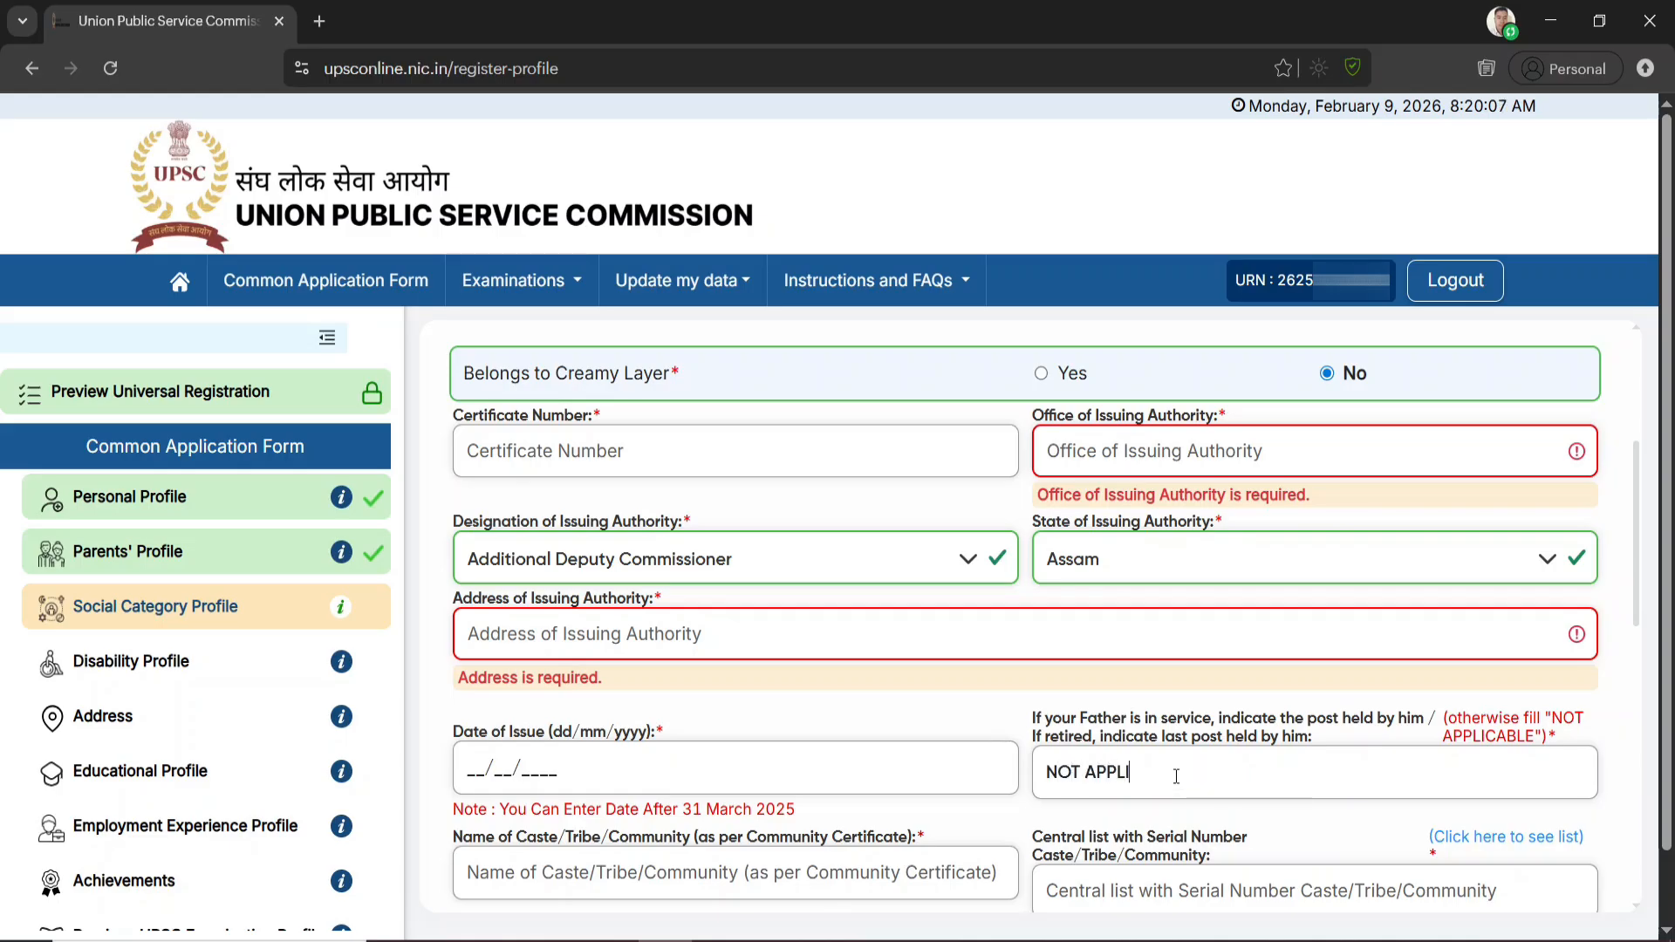
{"action": "type", "text": "CABLE"}
{"action": "left_click", "coordinate": [1023, 723]}
Open the NCBC Central List of OBCs for Assam, examine its castes and entry numbers, and return to the UPSC form
{"action": "scroll", "coordinate": [1022, 723], "scroll_direction": "down", "scroll_amount": 3}
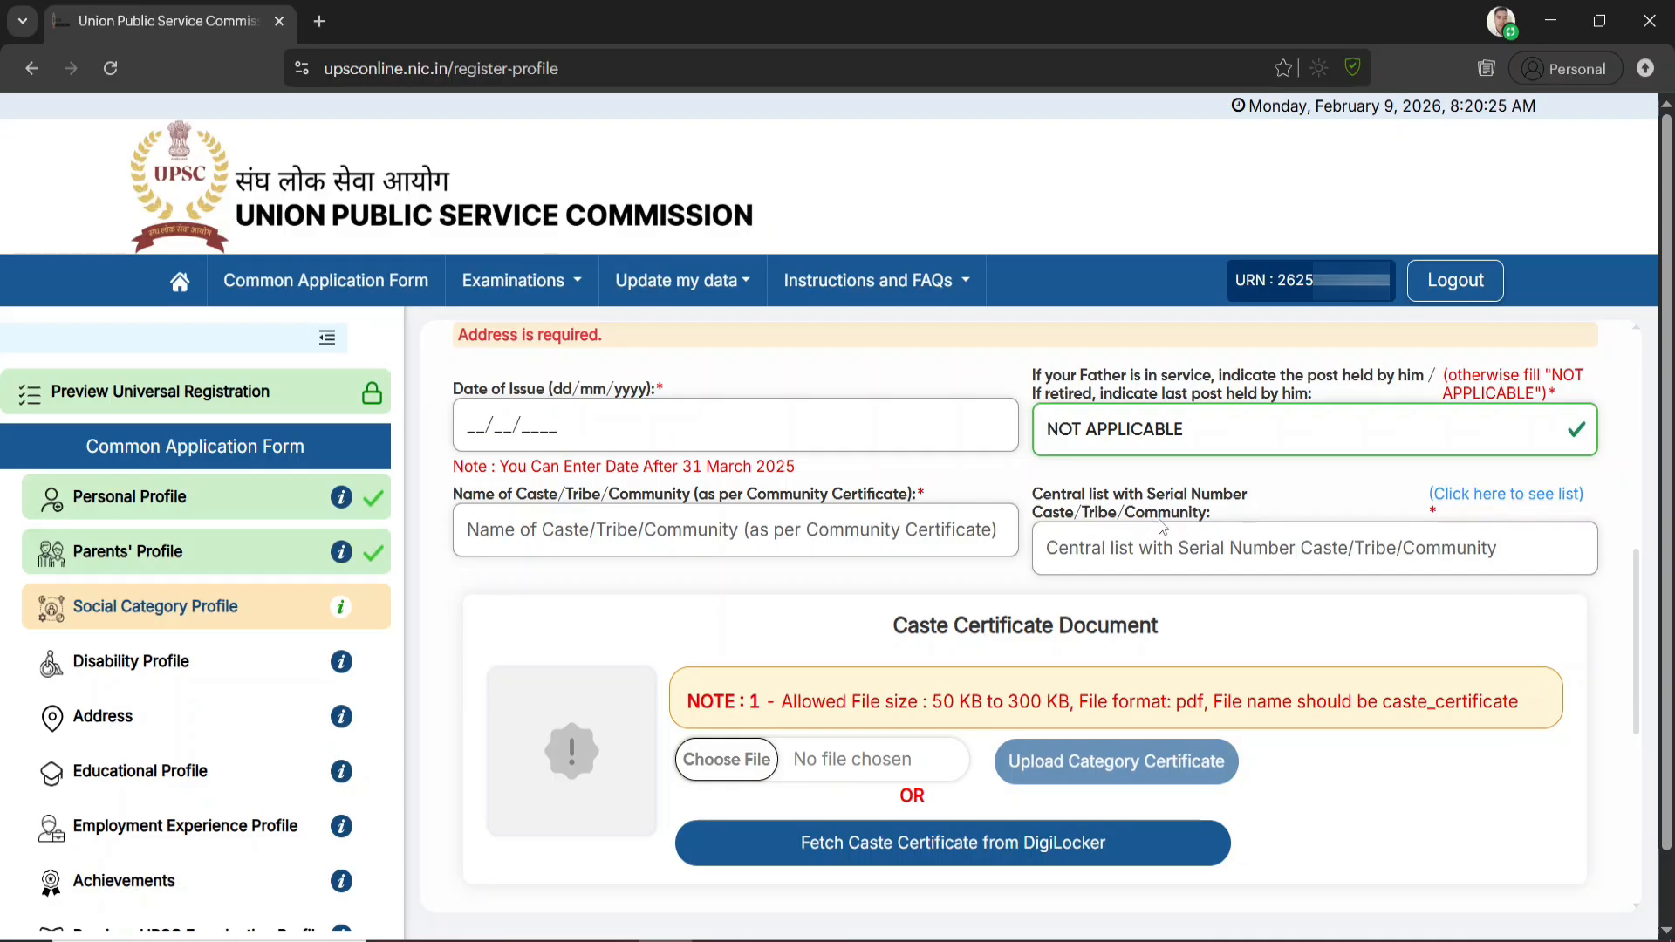
{"action": "left_click", "coordinate": [1520, 510]}
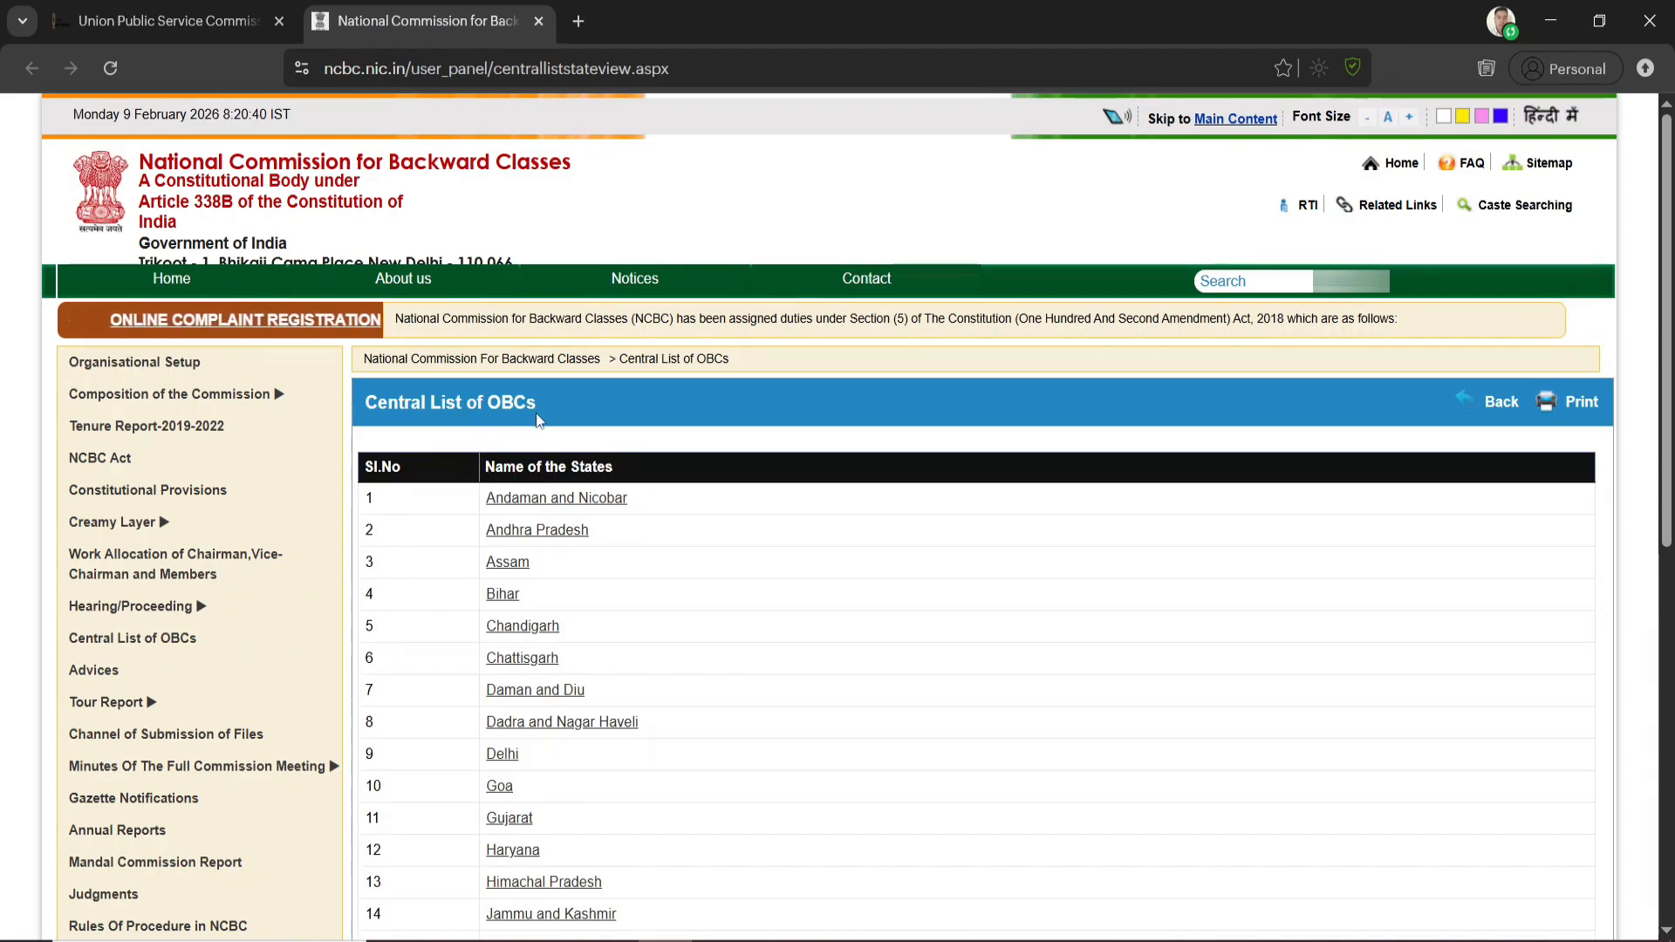
{"action": "left_click", "coordinate": [518, 566]}
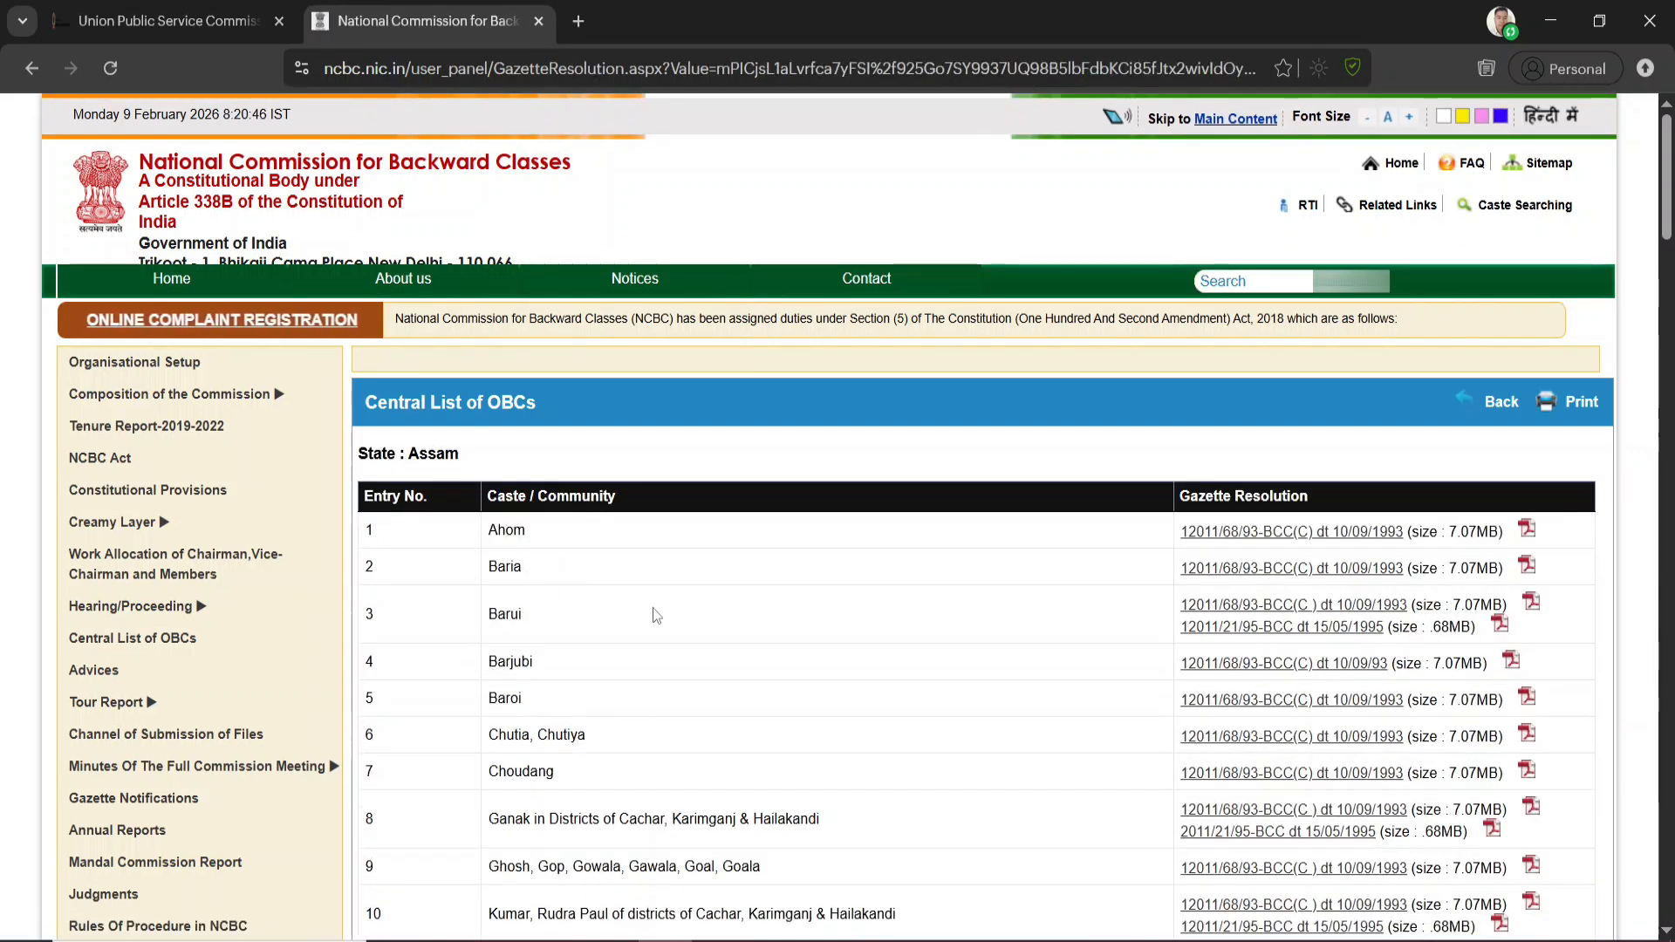
{"action": "scroll", "coordinate": [604, 694], "scroll_direction": "down", "scroll_amount": 1}
{"action": "scroll", "coordinate": [605, 694], "scroll_direction": "down", "scroll_amount": 2}
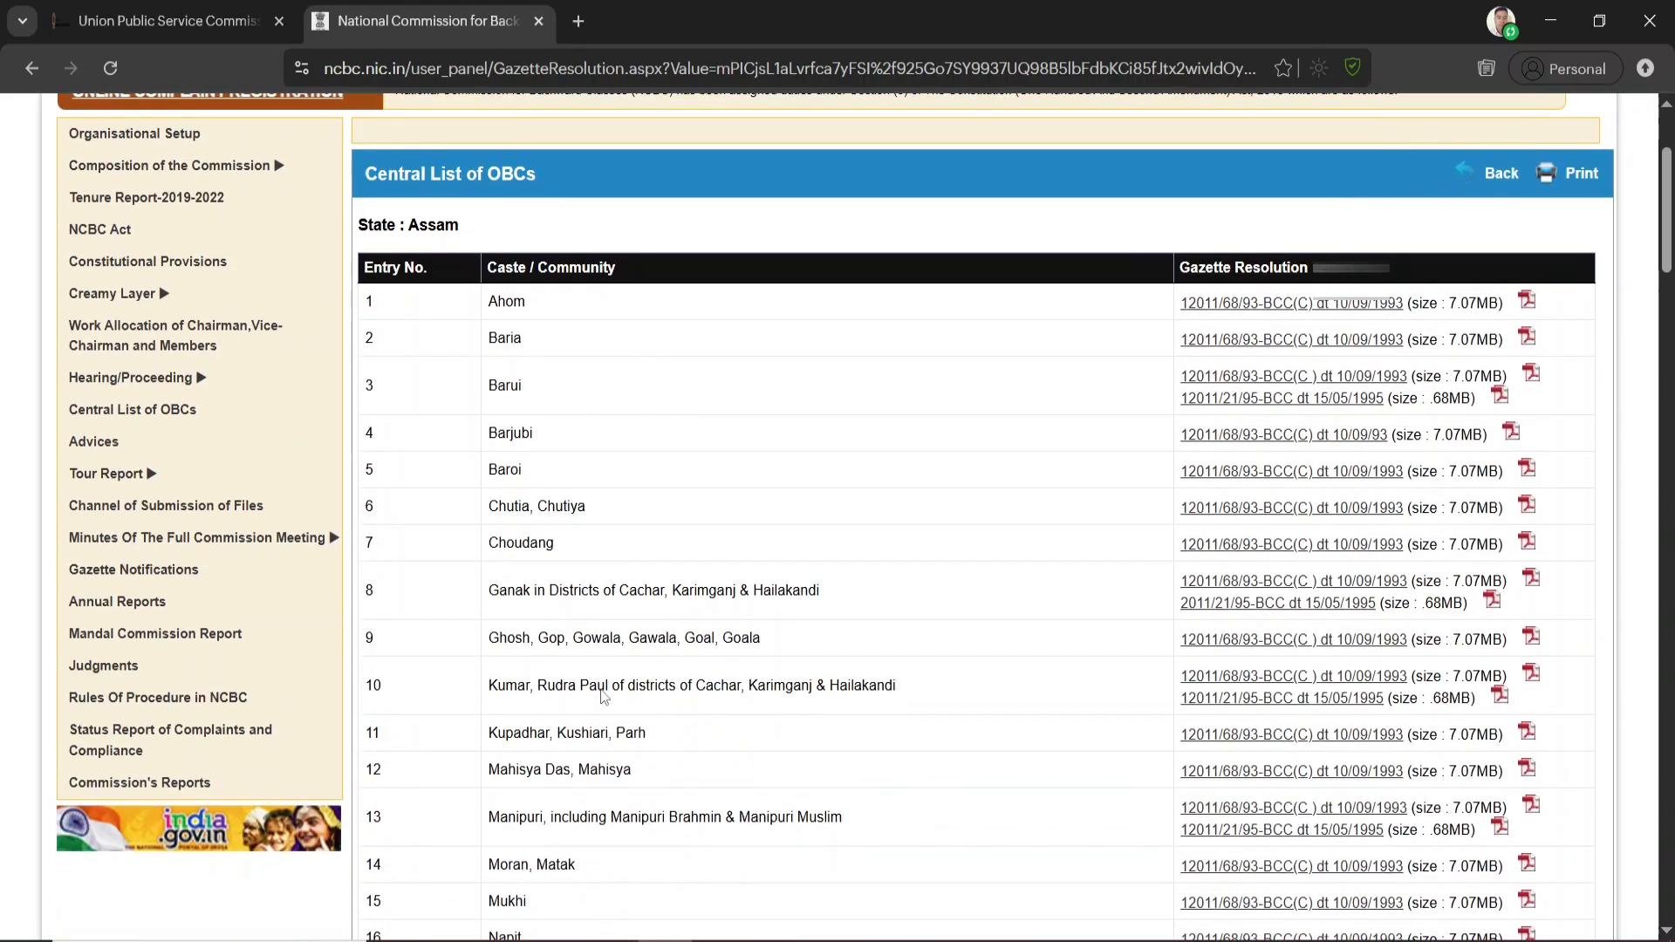
{"action": "scroll", "coordinate": [602, 695], "scroll_direction": "down", "scroll_amount": 3}
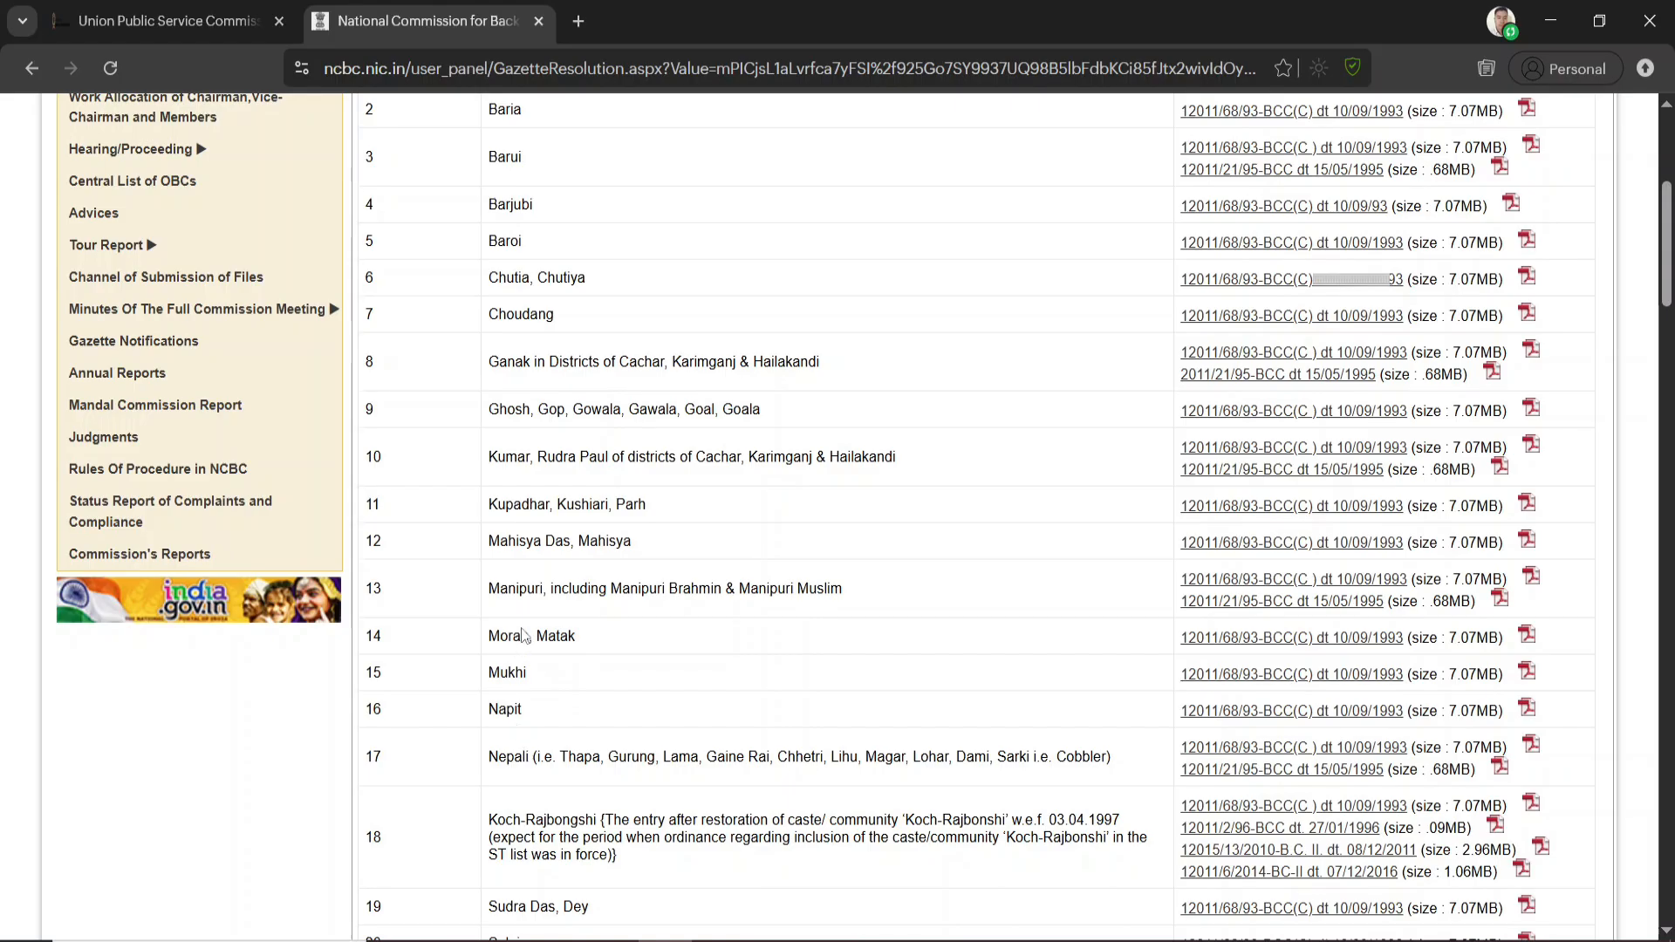
{"action": "scroll", "coordinate": [532, 502], "scroll_direction": "up", "scroll_amount": 4}
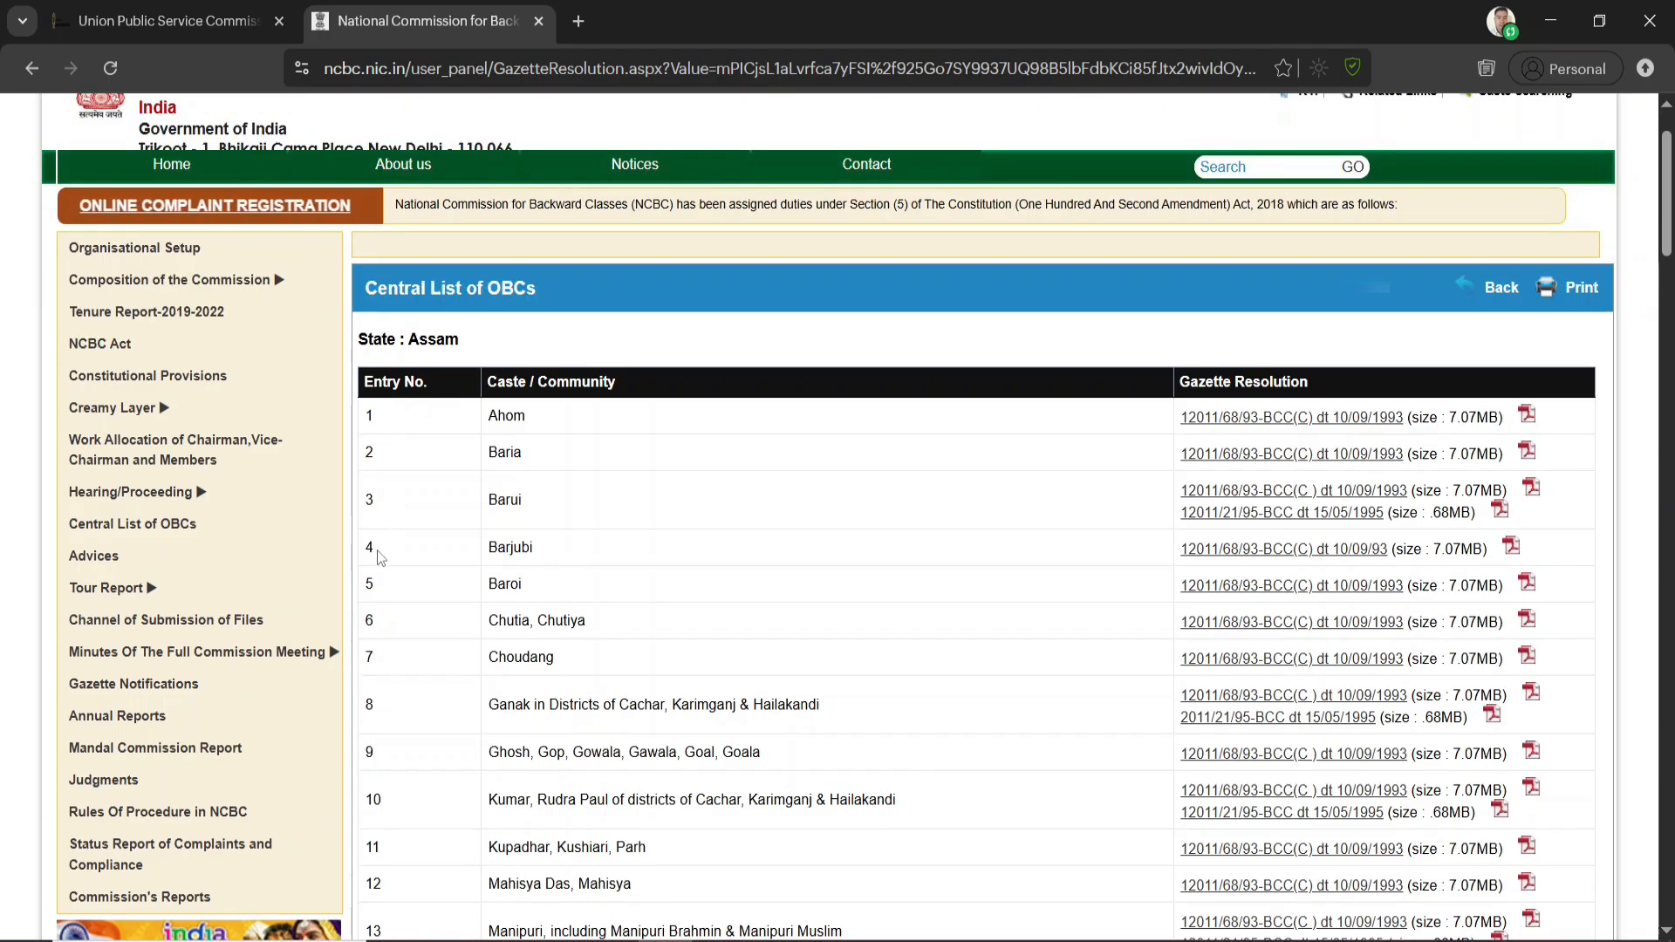
{"action": "scroll", "coordinate": [407, 715], "scroll_direction": "down", "scroll_amount": 5}
{"action": "key", "text": "ctrl+Tab"}
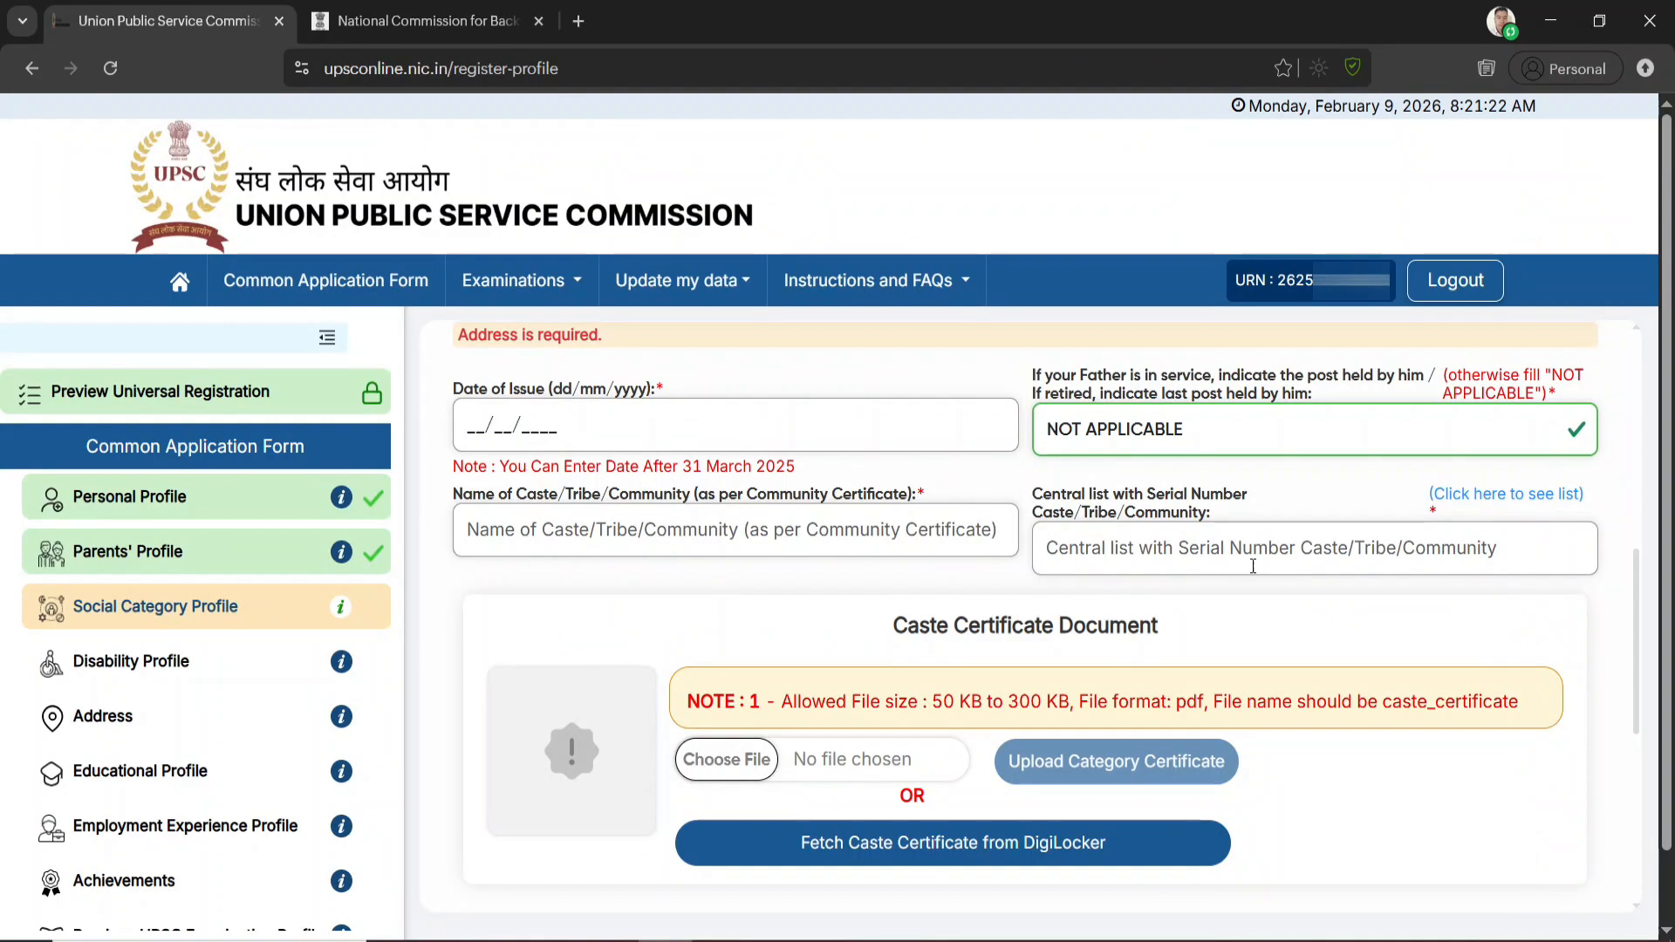
Indicate that both father and mother have a PAN and an Aadhaar number, and accept the Social Category declaration
{"action": "scroll", "coordinate": [1215, 574], "scroll_direction": "down", "scroll_amount": 2}
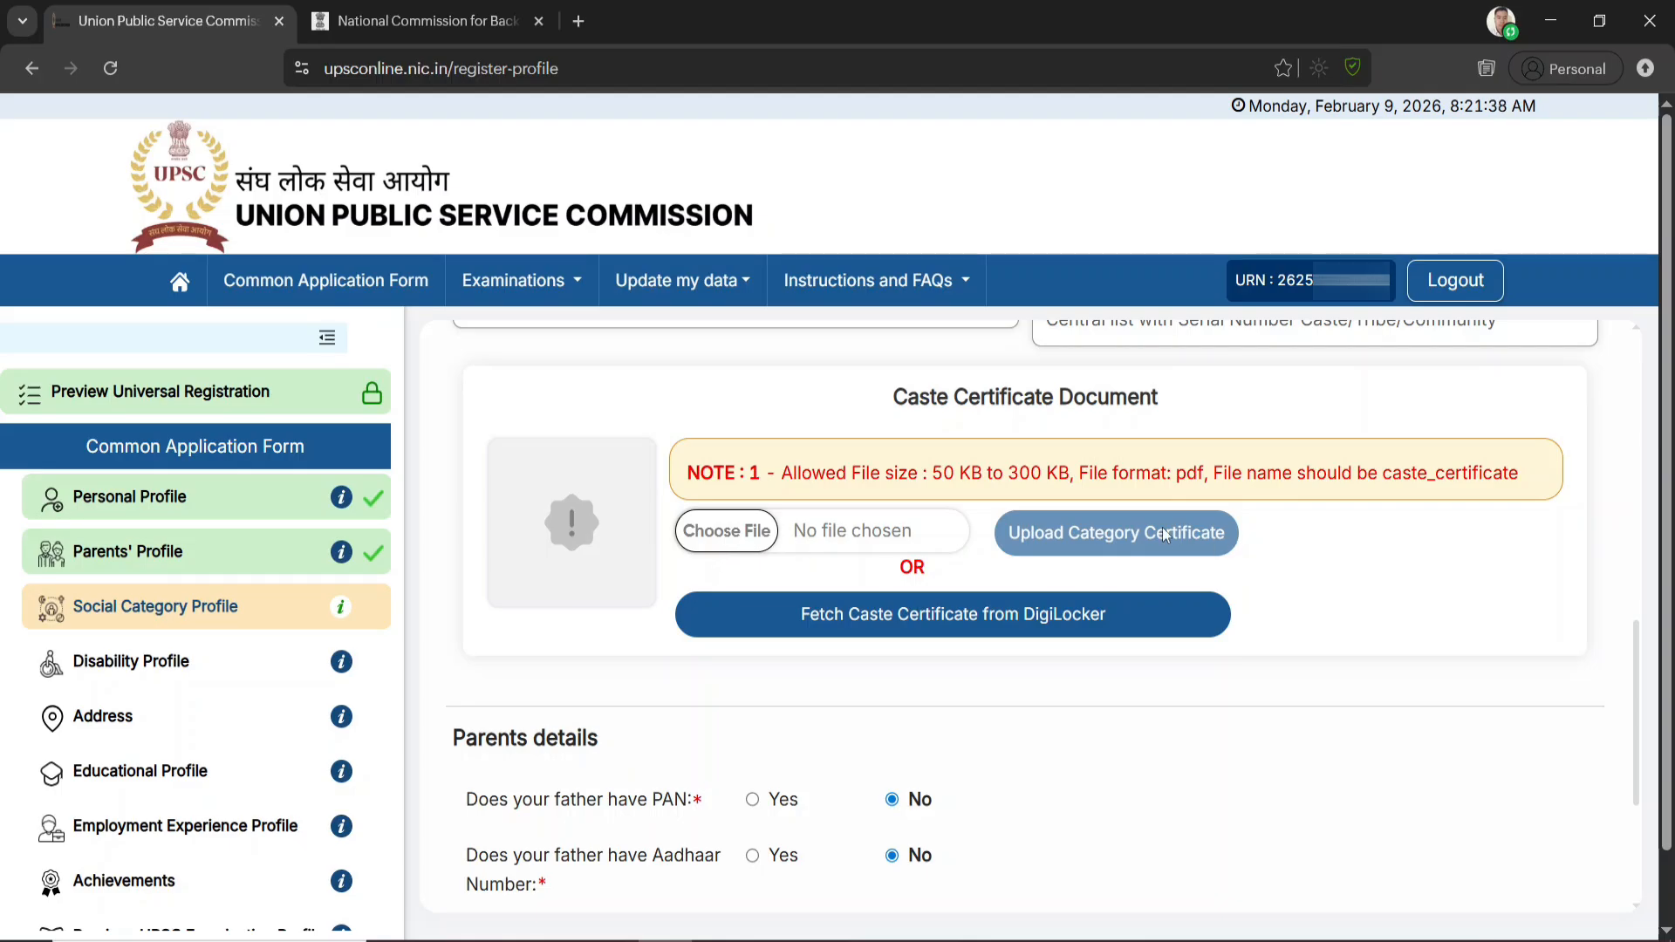
{"action": "scroll", "coordinate": [1162, 526], "scroll_direction": "down", "scroll_amount": 3}
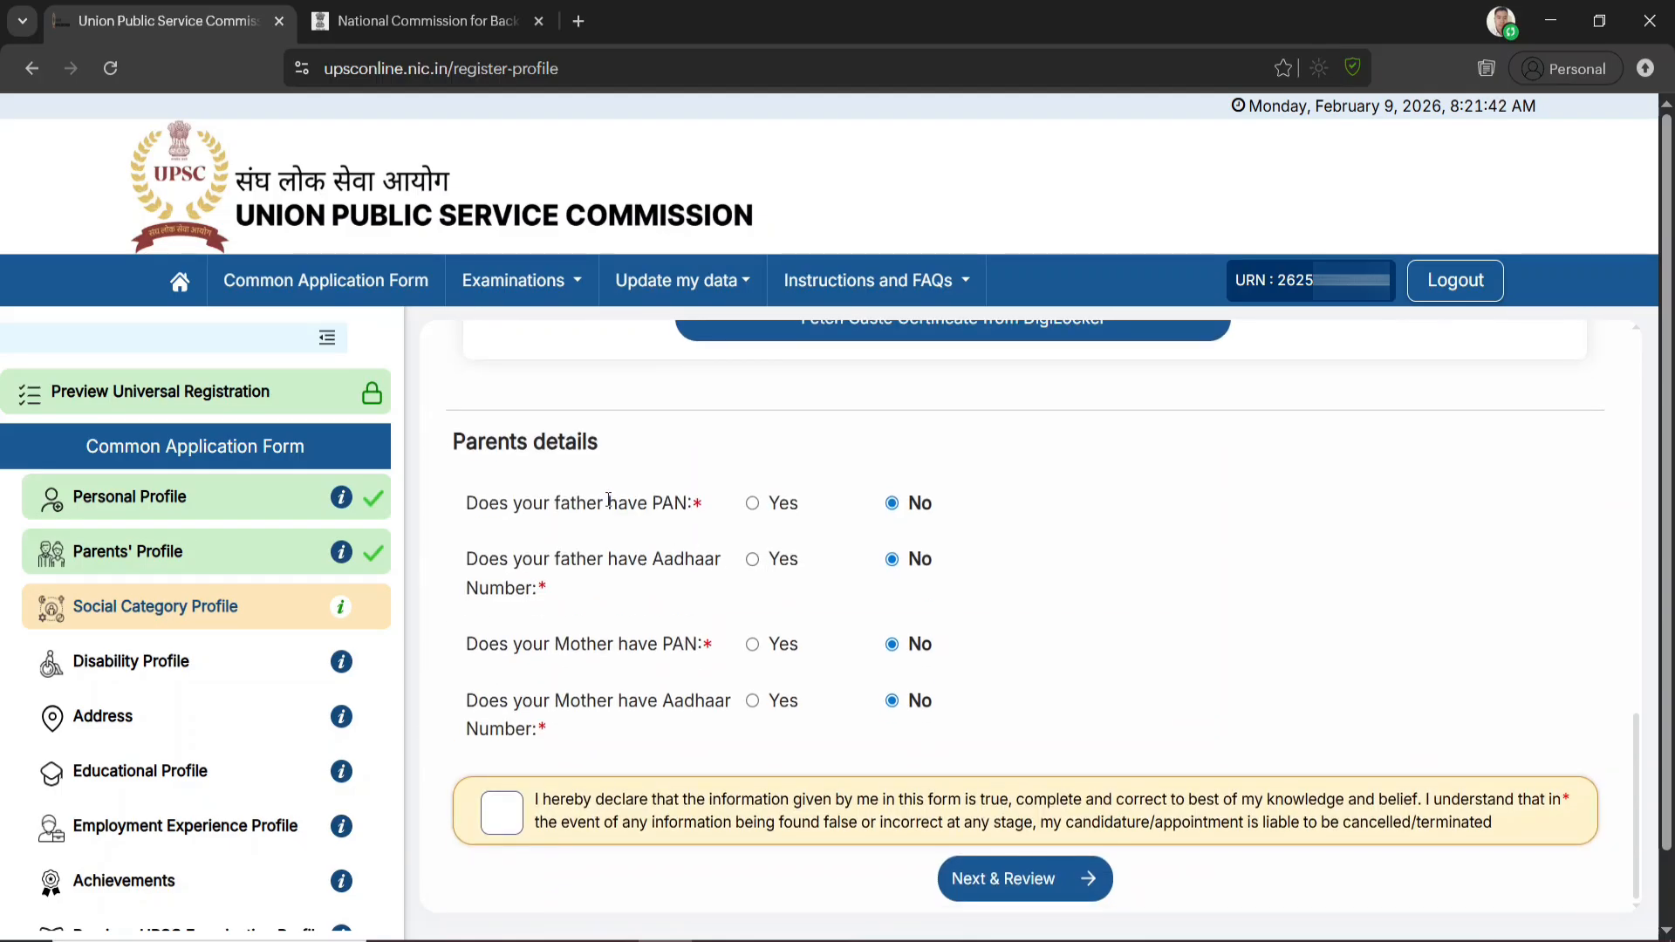
{"action": "left_click", "coordinate": [752, 504]}
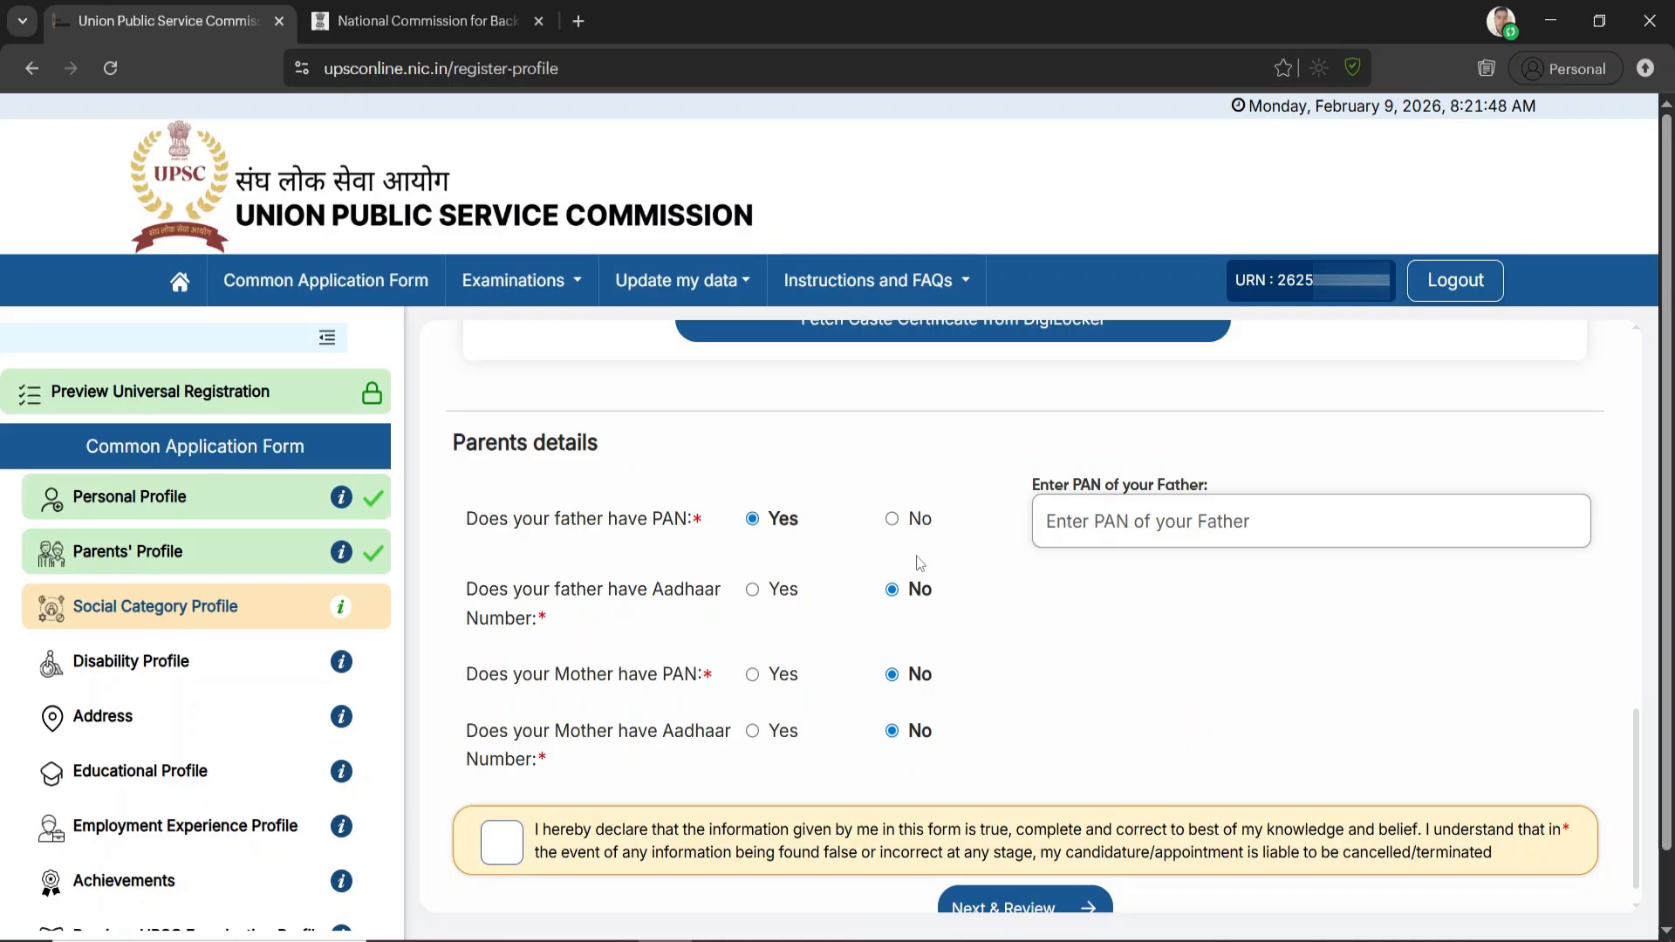
{"action": "left_click", "coordinate": [752, 590]}
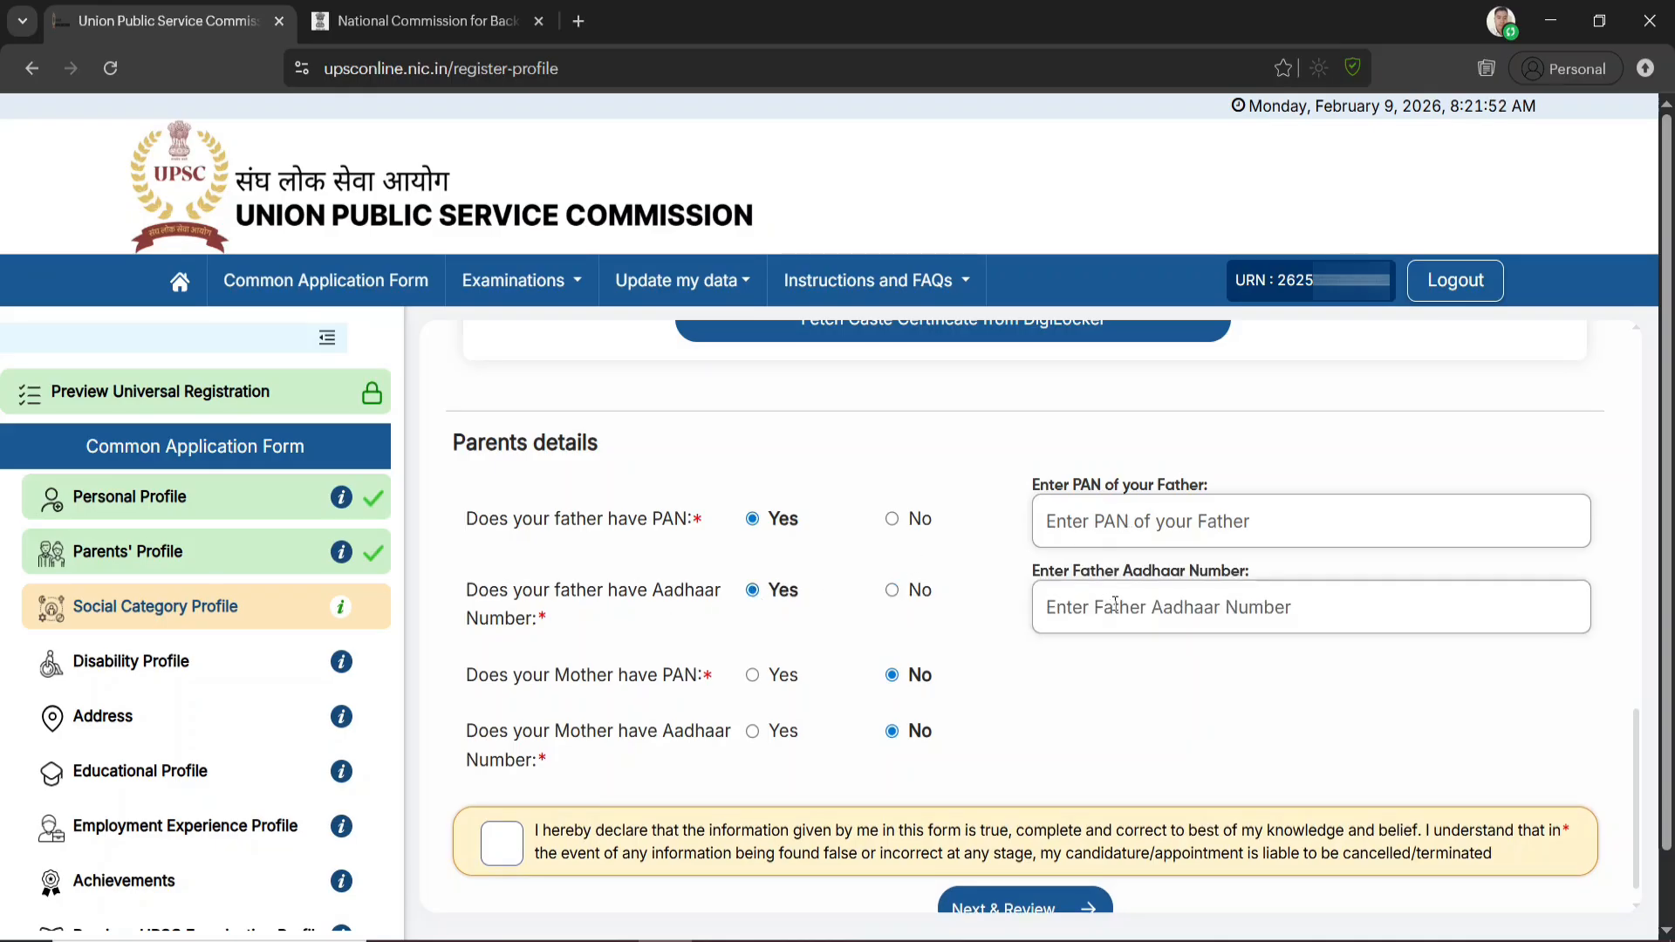
{"action": "left_click", "coordinate": [753, 676]}
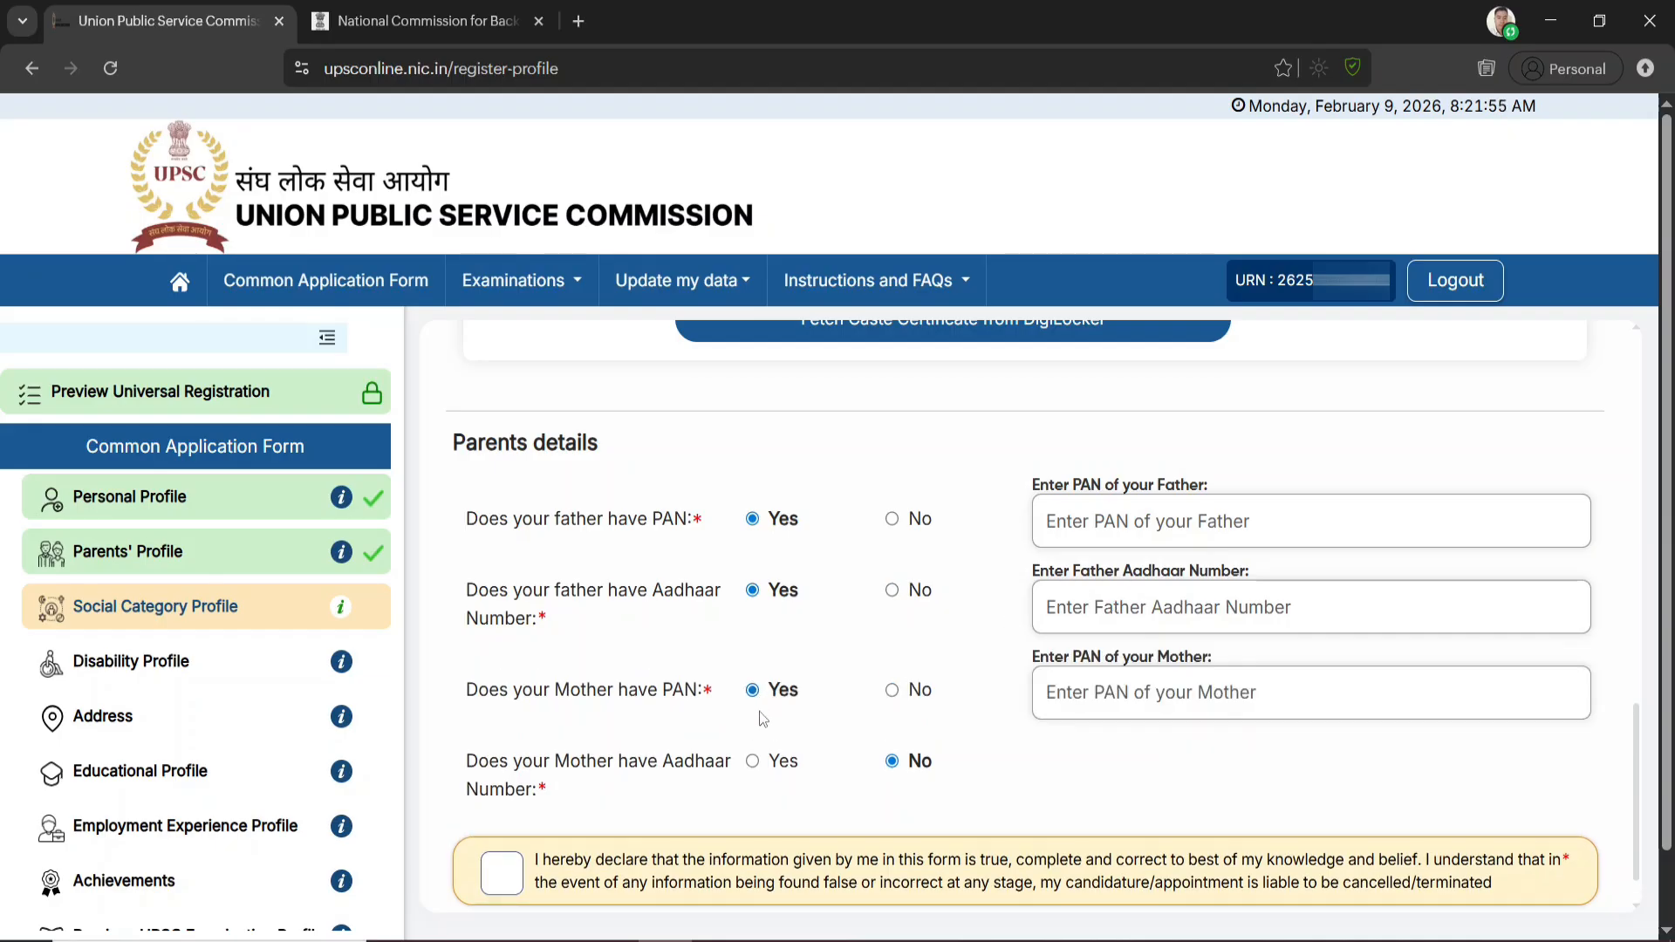
{"action": "left_click", "coordinate": [752, 761]}
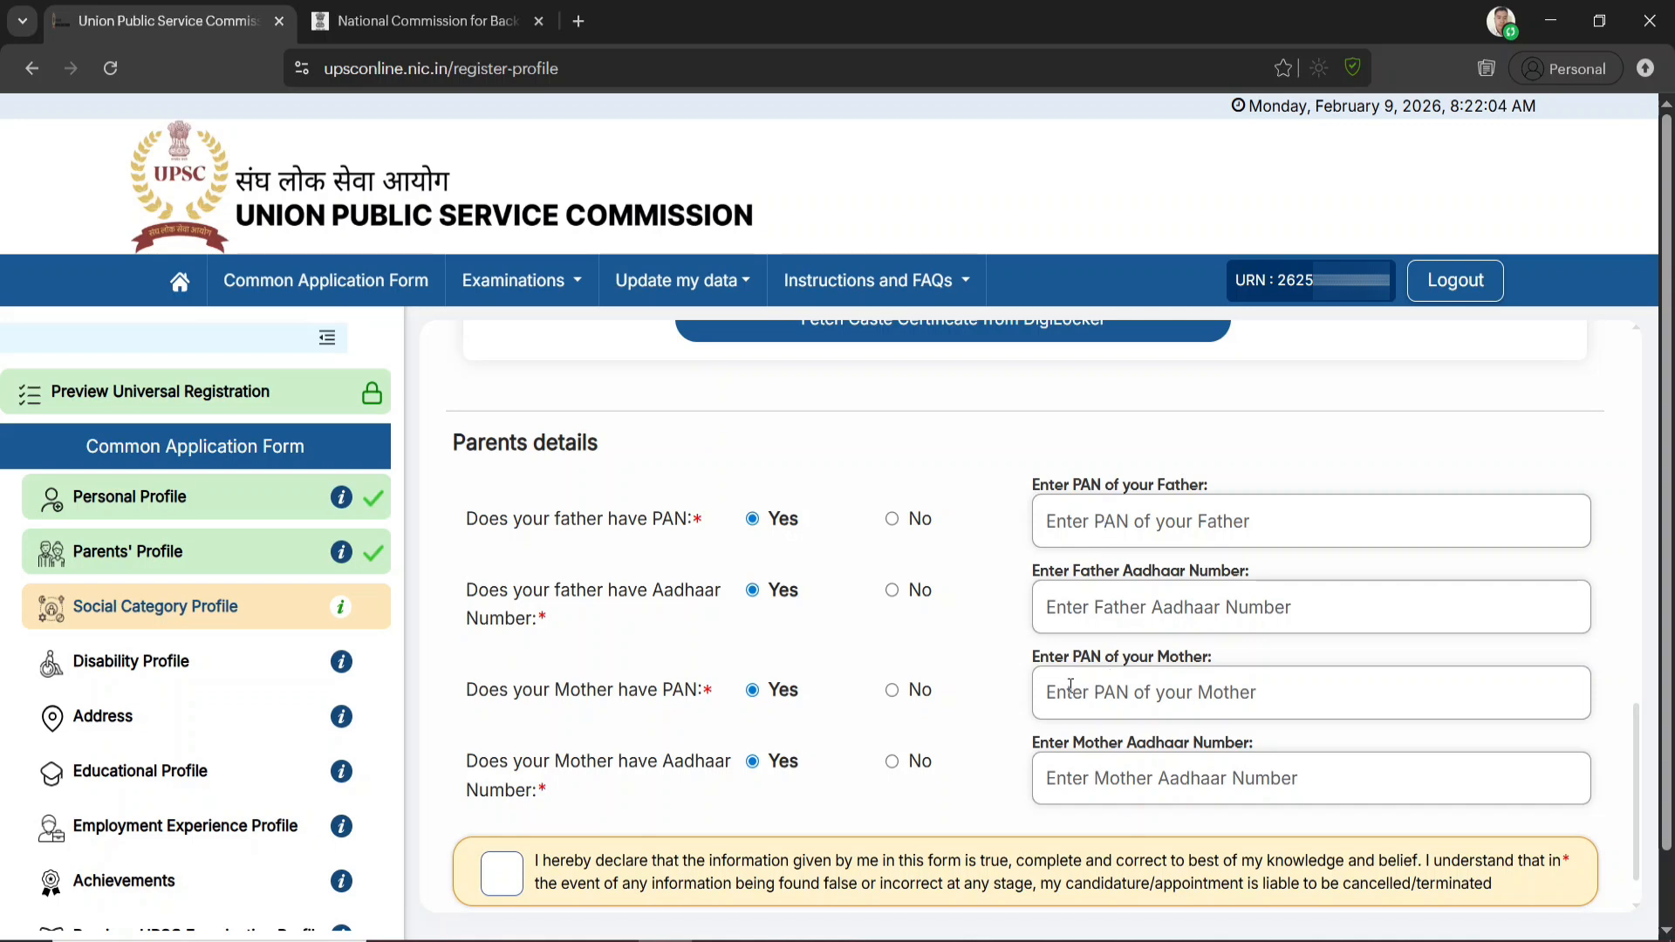
{"action": "scroll", "coordinate": [1047, 698], "scroll_direction": "down", "scroll_amount": 1}
{"action": "left_click", "coordinate": [494, 813]}
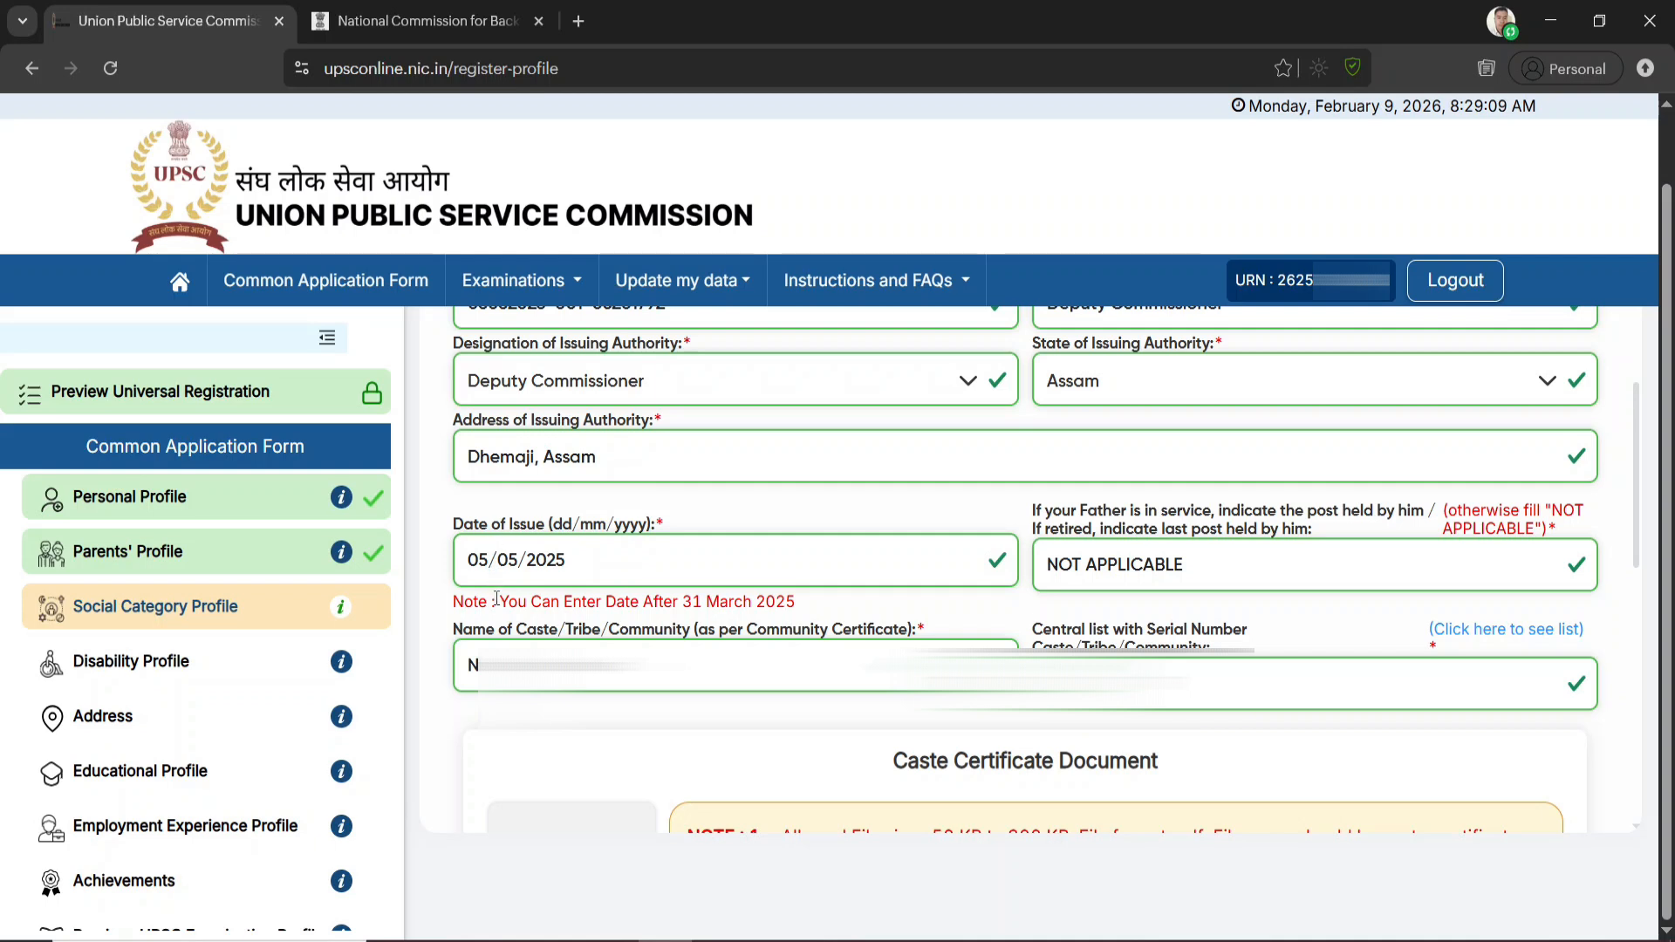
Check the note under the certificate's date of issue, and review and submit the Social Category Profile
{"action": "left_click_drag", "start_coordinate": [499, 601], "coordinate": [799, 615]}
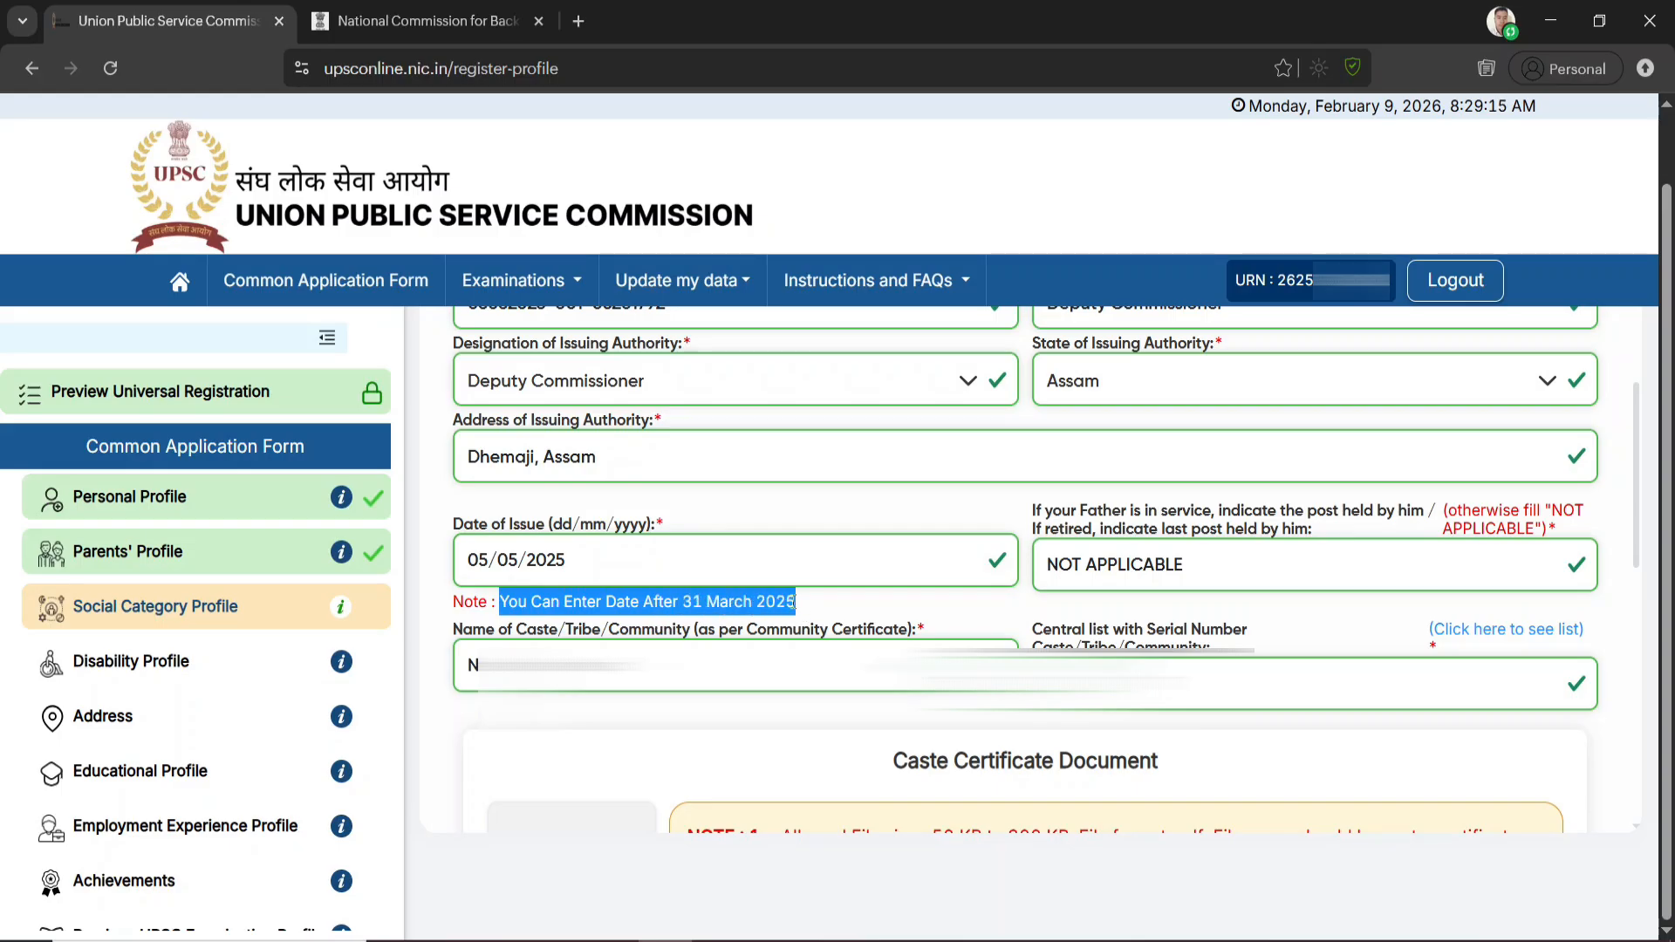
{"action": "left_click", "coordinate": [585, 530]}
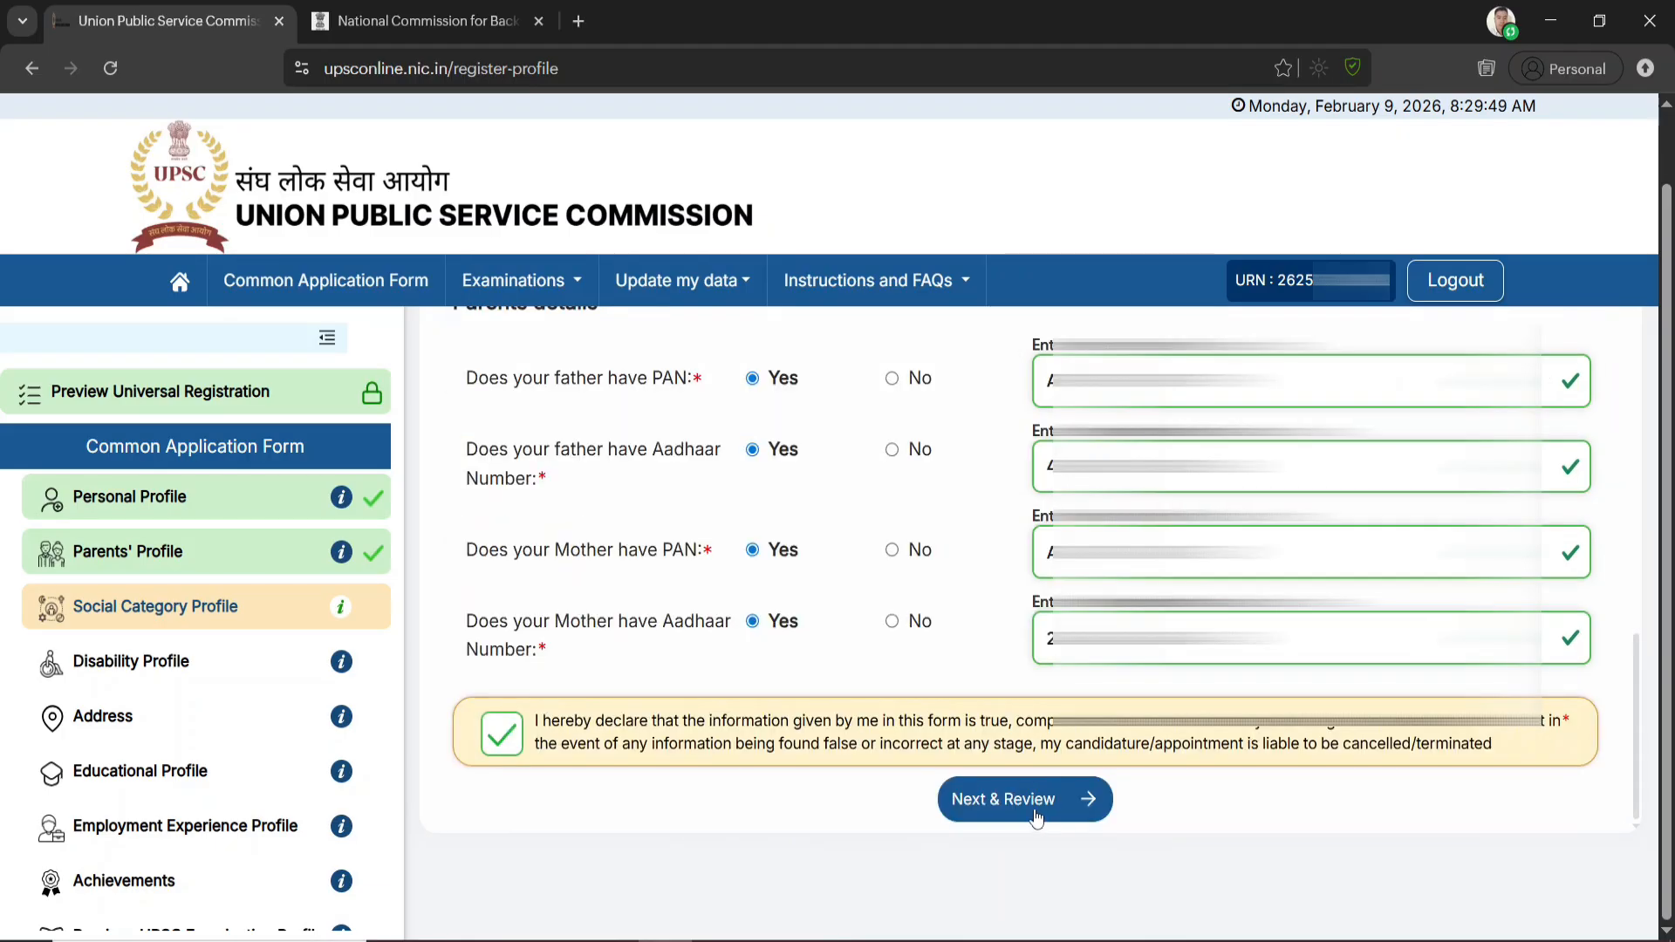
{"action": "left_click", "coordinate": [1035, 813]}
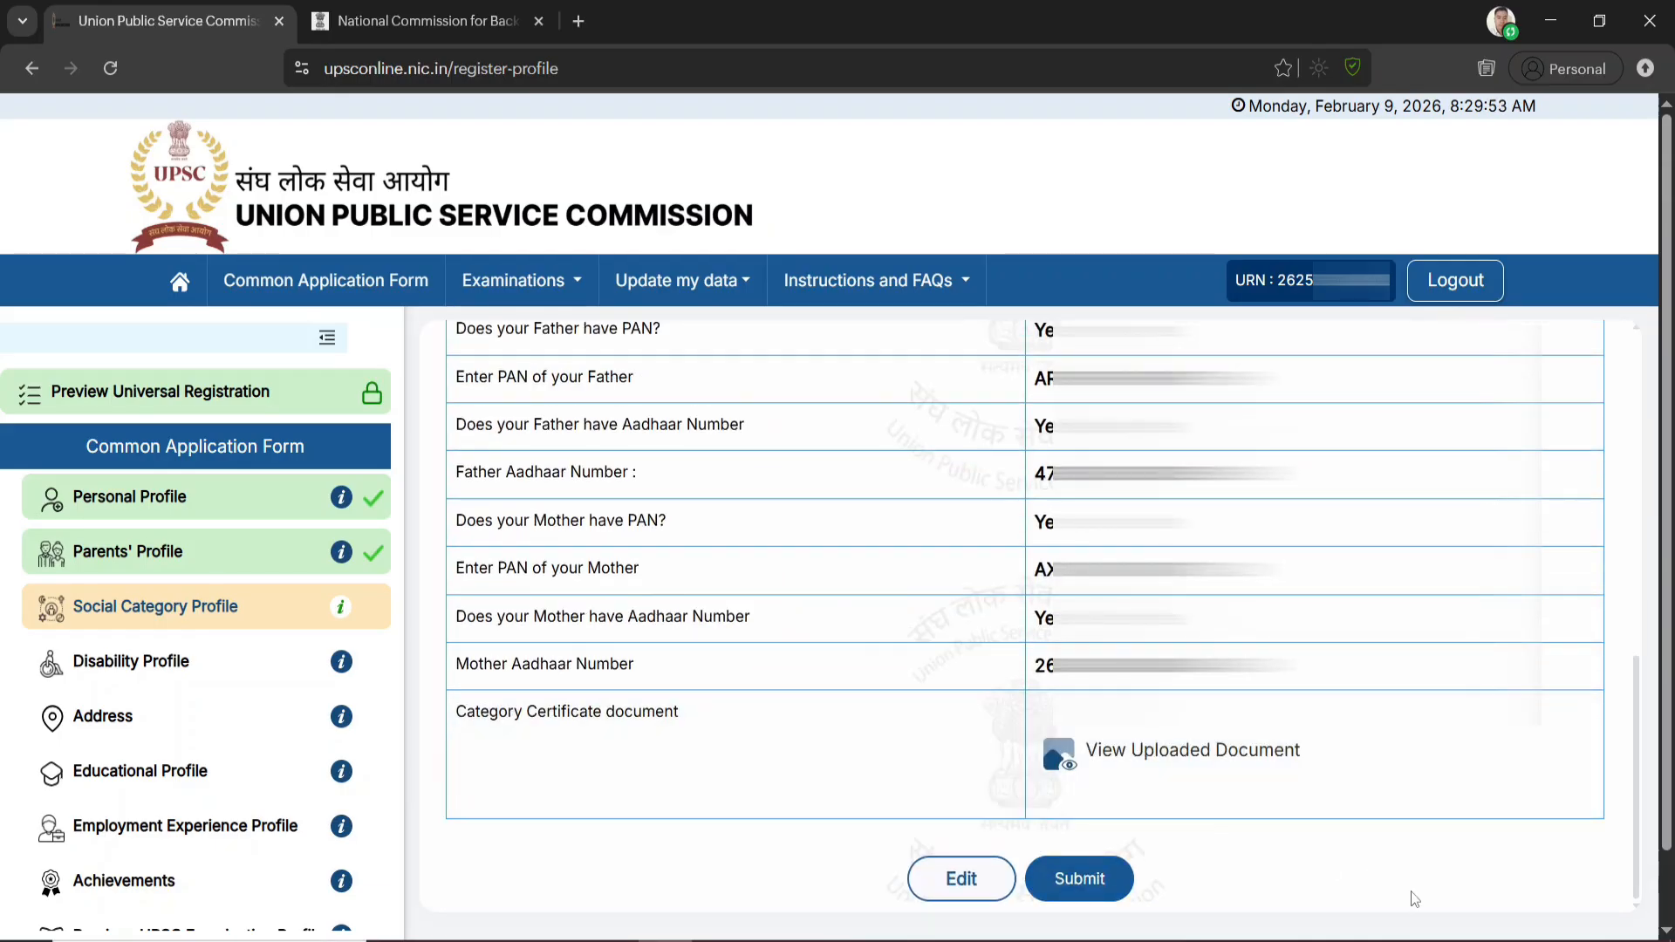
{"action": "left_click", "coordinate": [1071, 881]}
{"action": "left_click", "coordinate": [803, 643]}
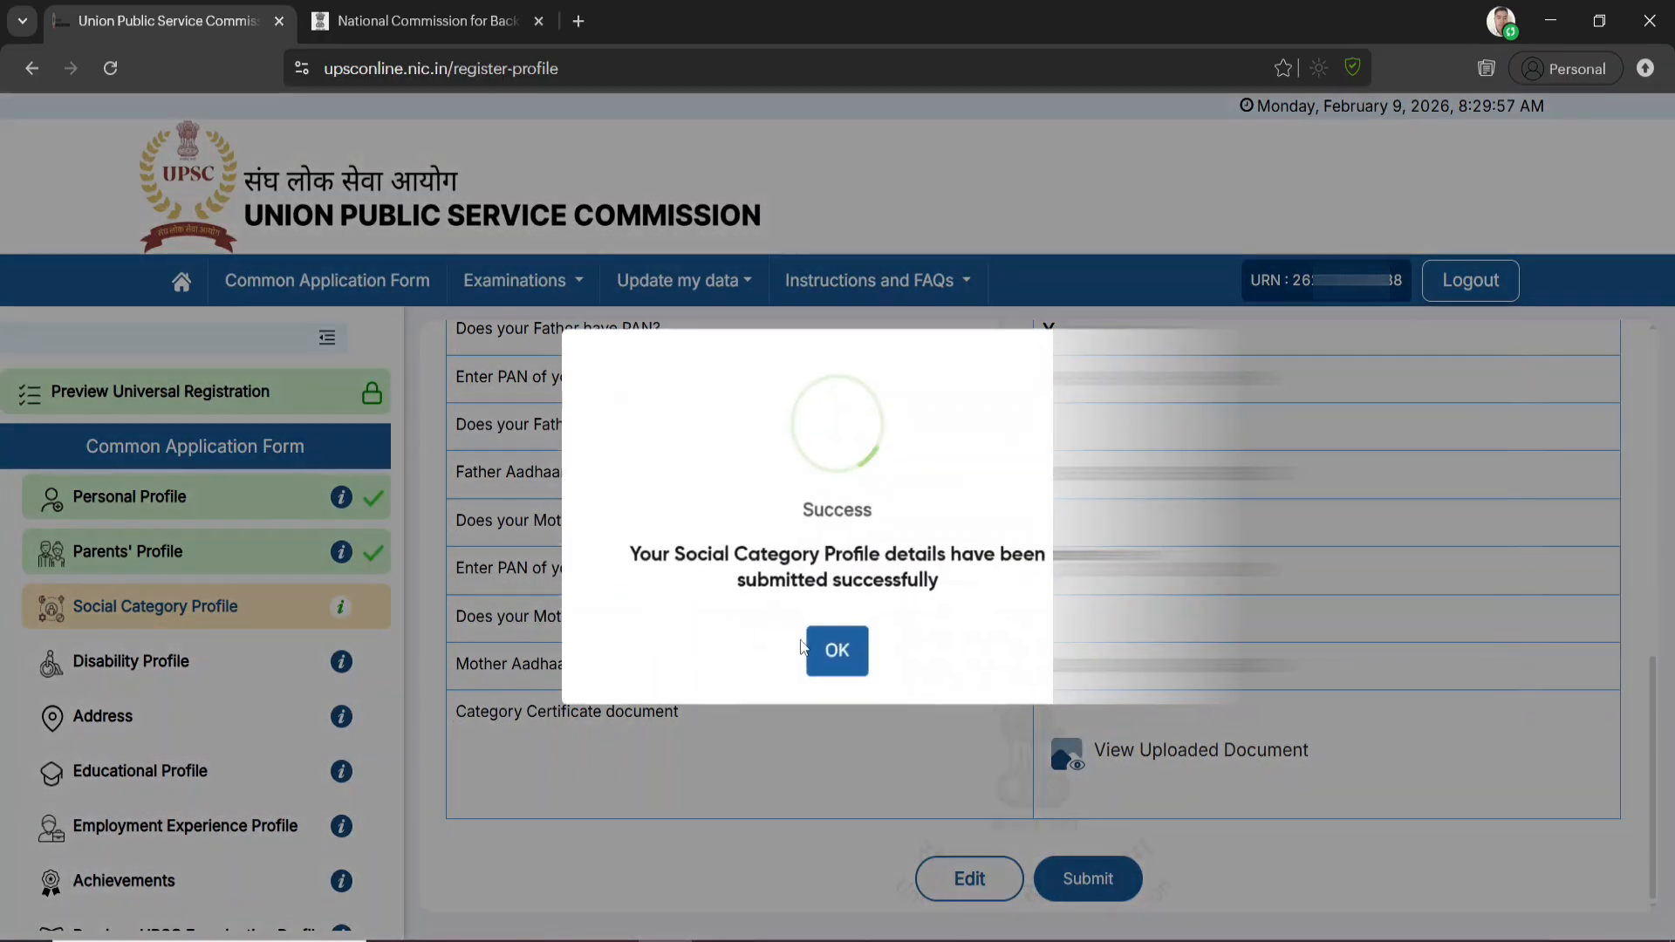
{"action": "left_click", "coordinate": [840, 647]}
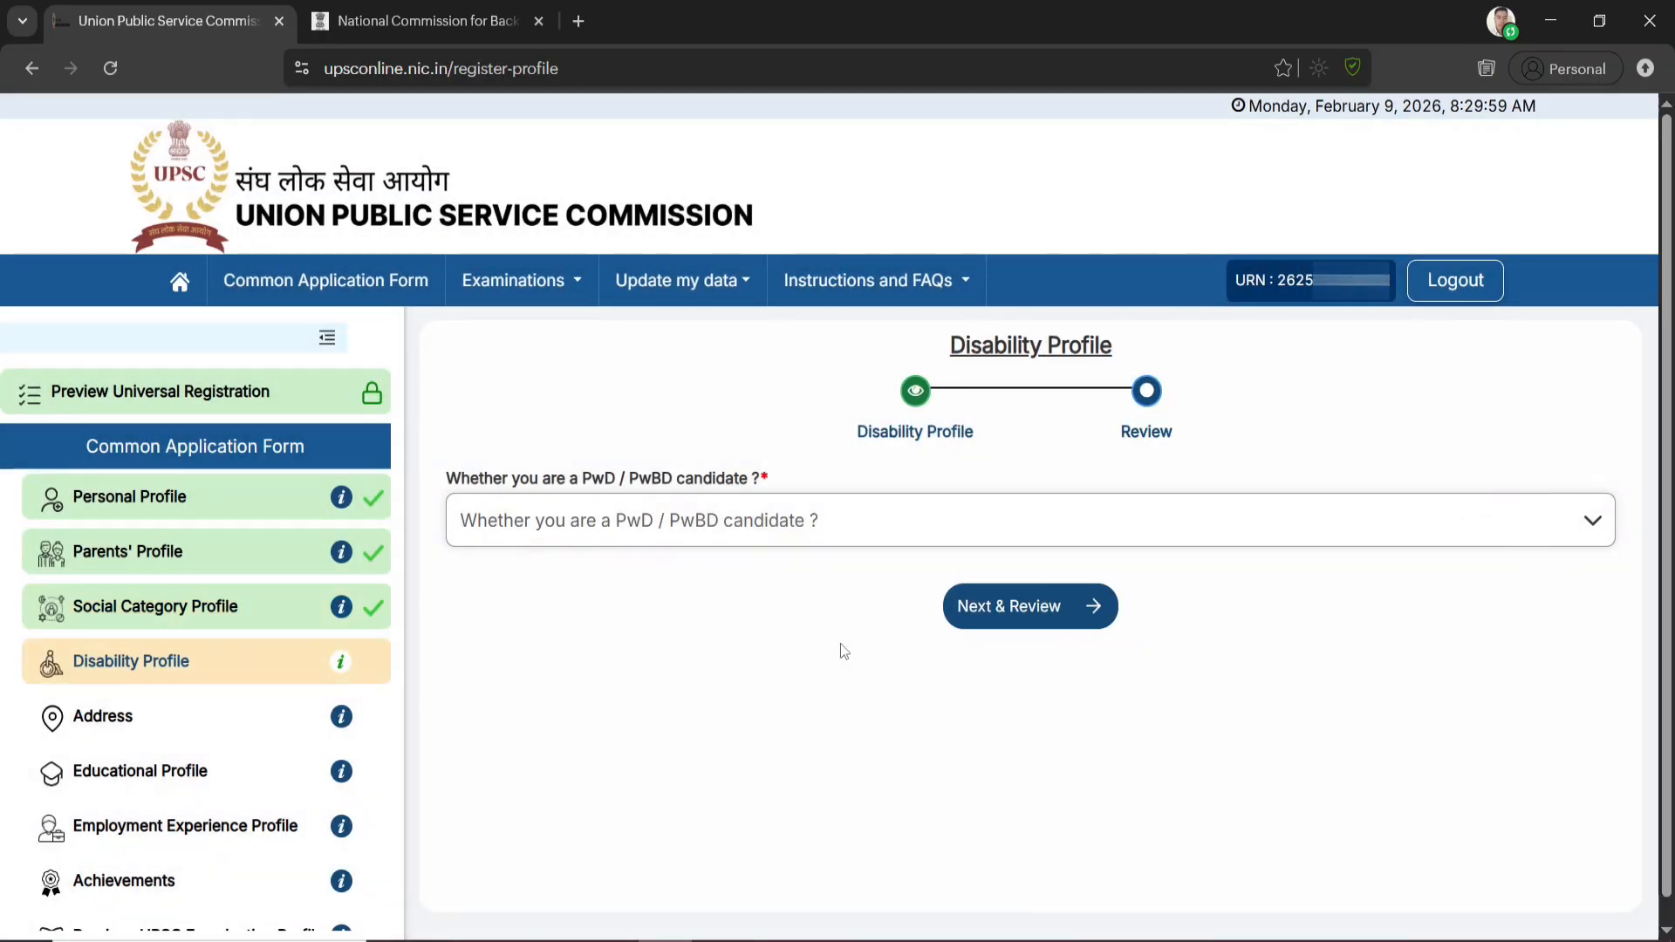
Answer No to PwD/PwBD candidate and to past UPSC recommendation as one, and accept the disability declaration
{"action": "left_click", "coordinate": [797, 531]}
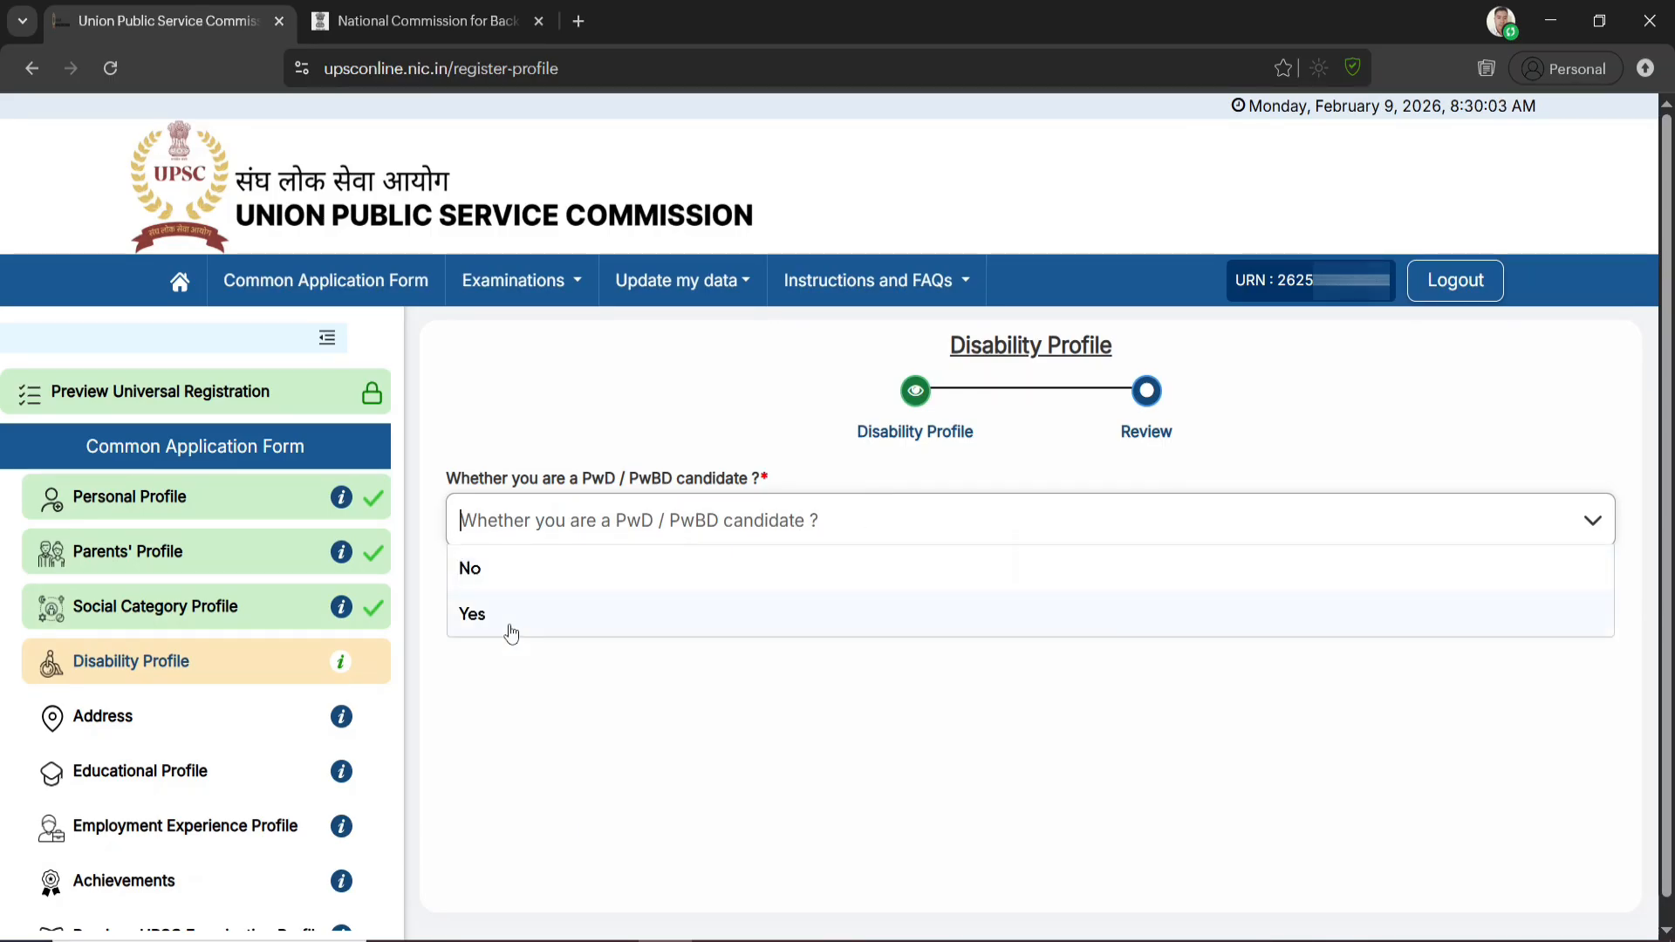
{"action": "left_click", "coordinate": [489, 572]}
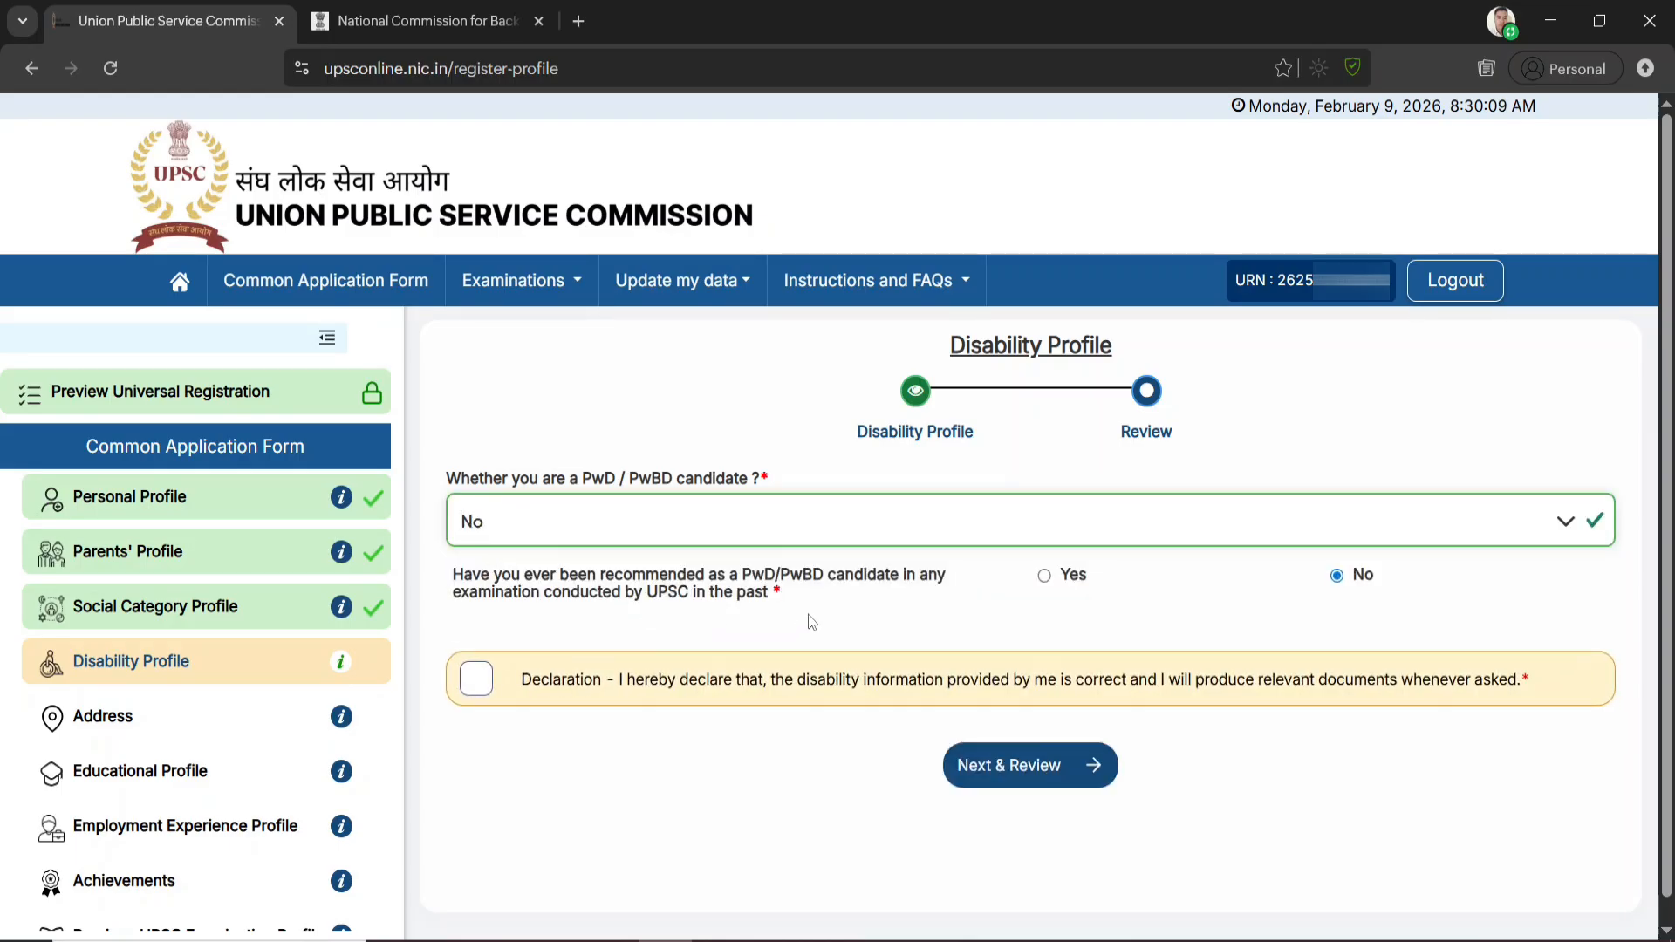
{"action": "left_click_drag", "start_coordinate": [561, 576], "coordinate": [738, 594]}
{"action": "left_click", "coordinate": [1336, 575]}
{"action": "left_click", "coordinate": [469, 681]}
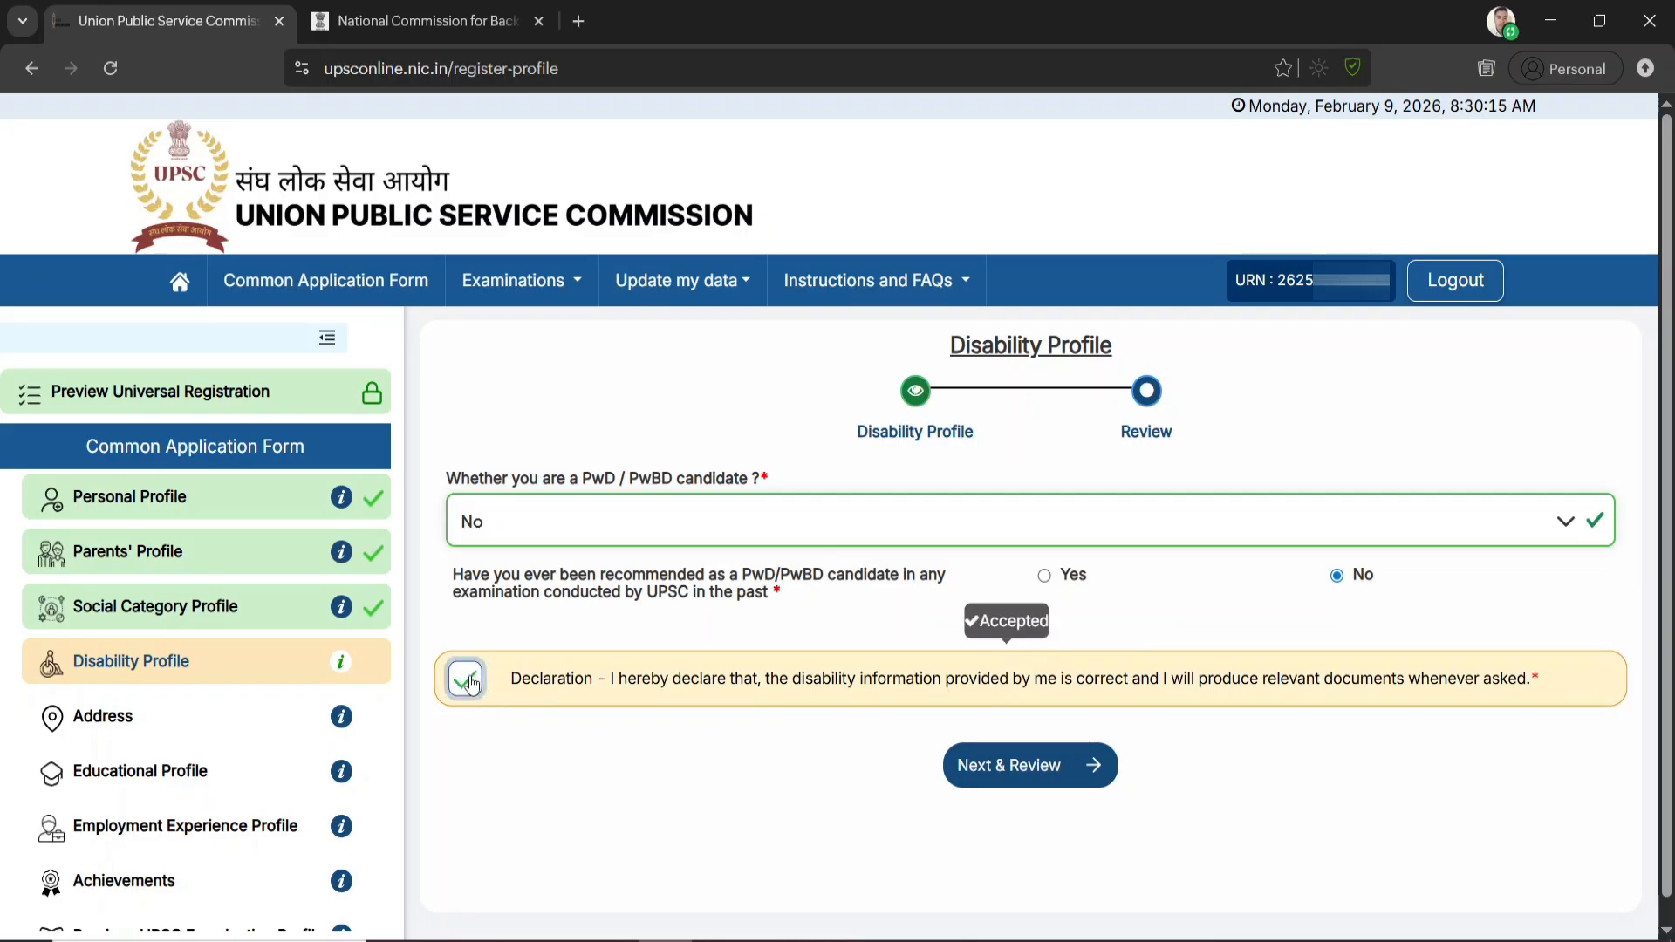
Review and submit the Disability Profile, and proceed to the Address section
{"action": "left_click", "coordinate": [1066, 771]}
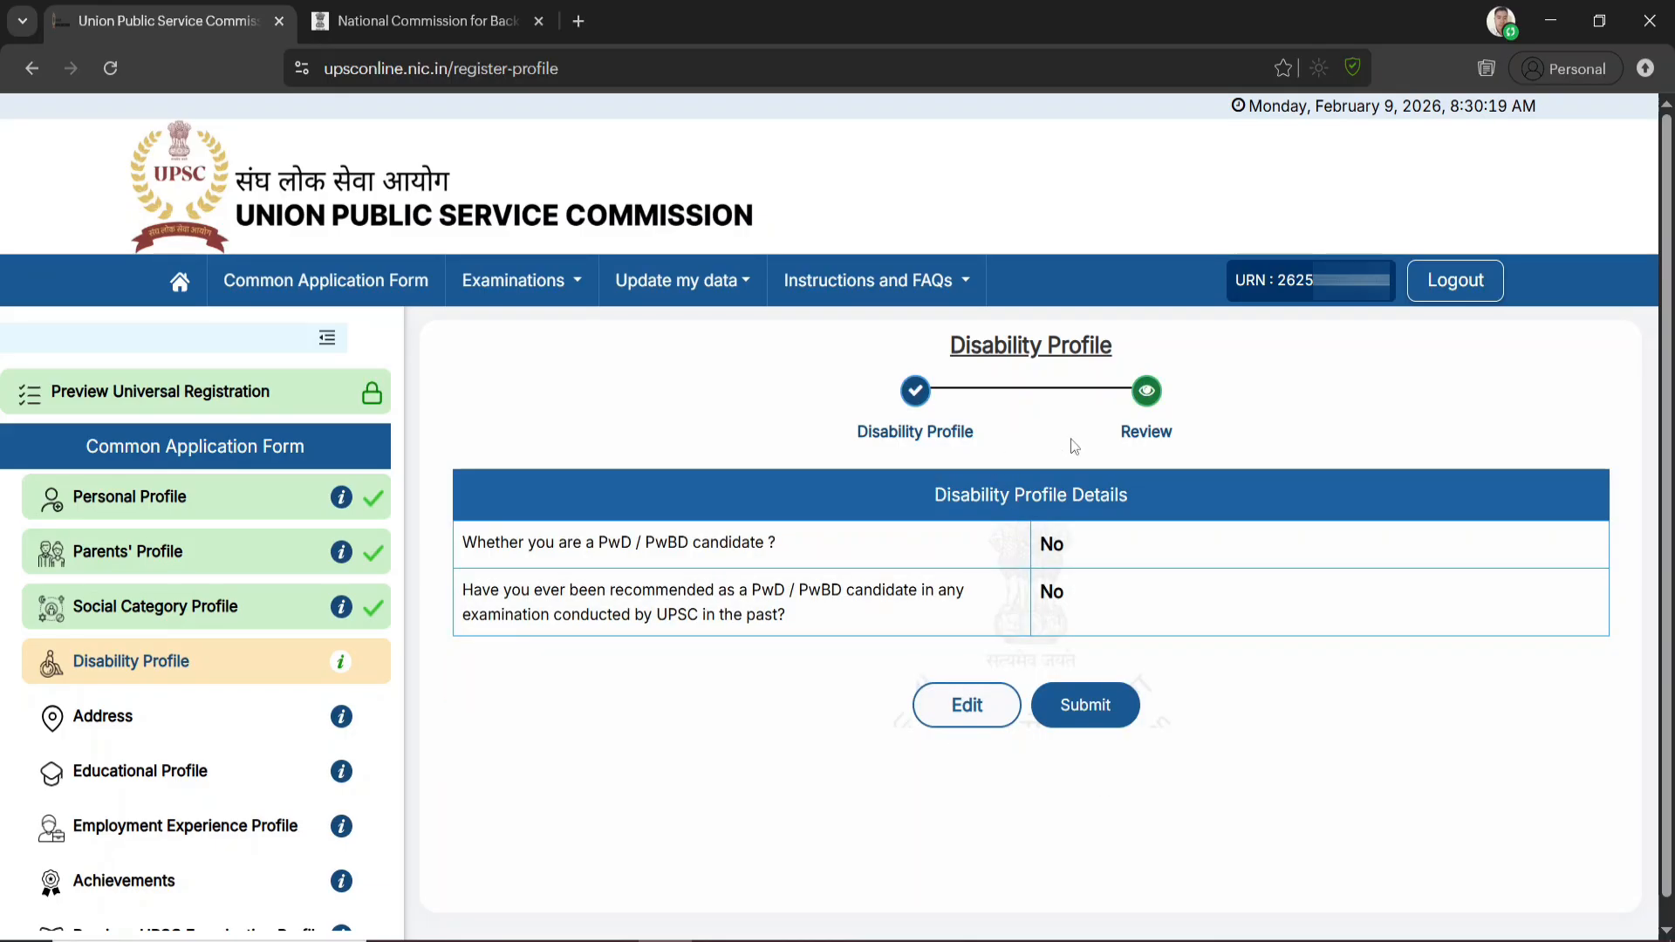
{"action": "left_click", "coordinate": [1102, 712]}
{"action": "left_click", "coordinate": [793, 621]}
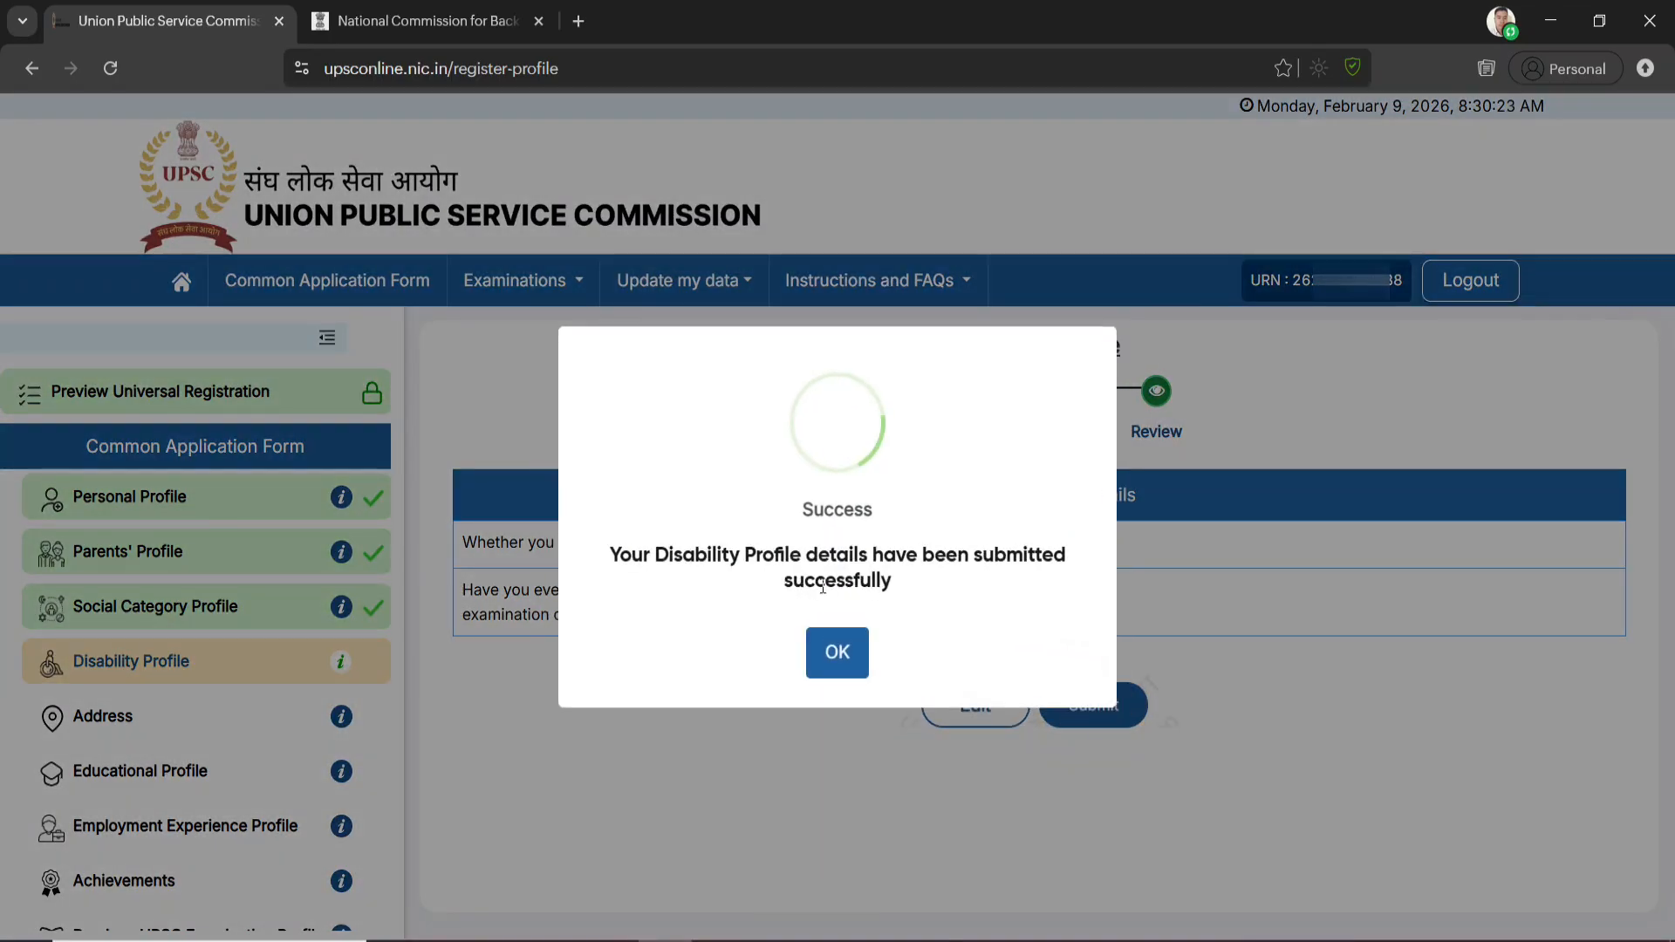
{"action": "left_click", "coordinate": [843, 646]}
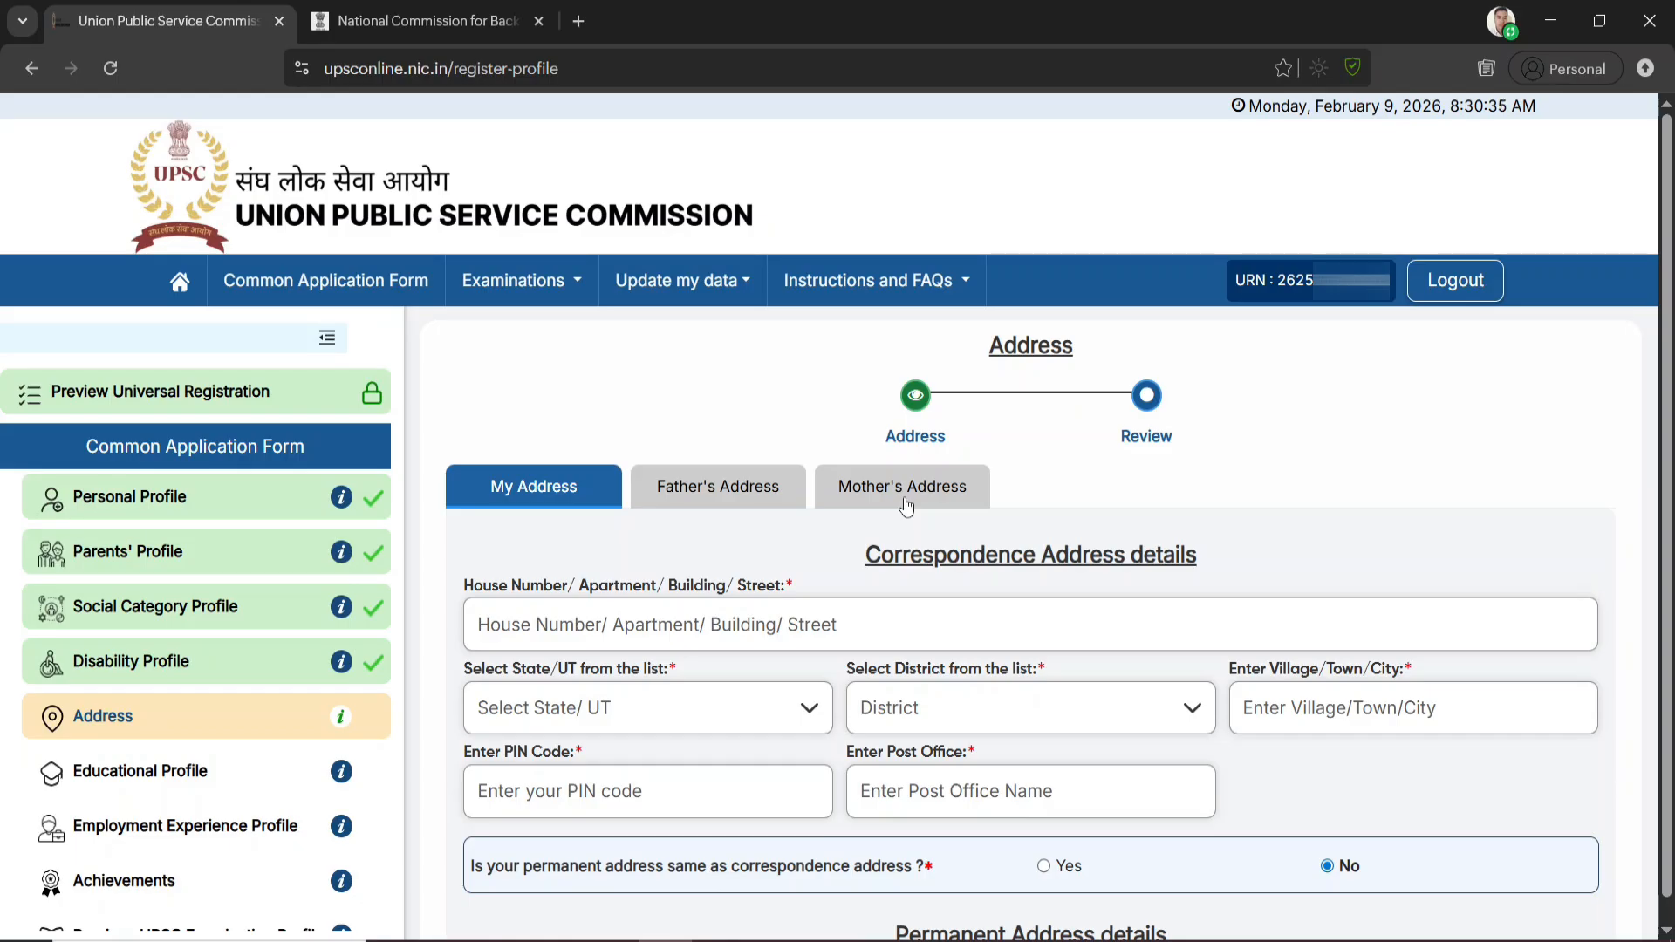
Choose Assam as the correspondence address state, complete the remaining personal address details, and continue to the father's address
{"action": "scroll", "coordinate": [890, 510], "scroll_direction": "down", "scroll_amount": 3}
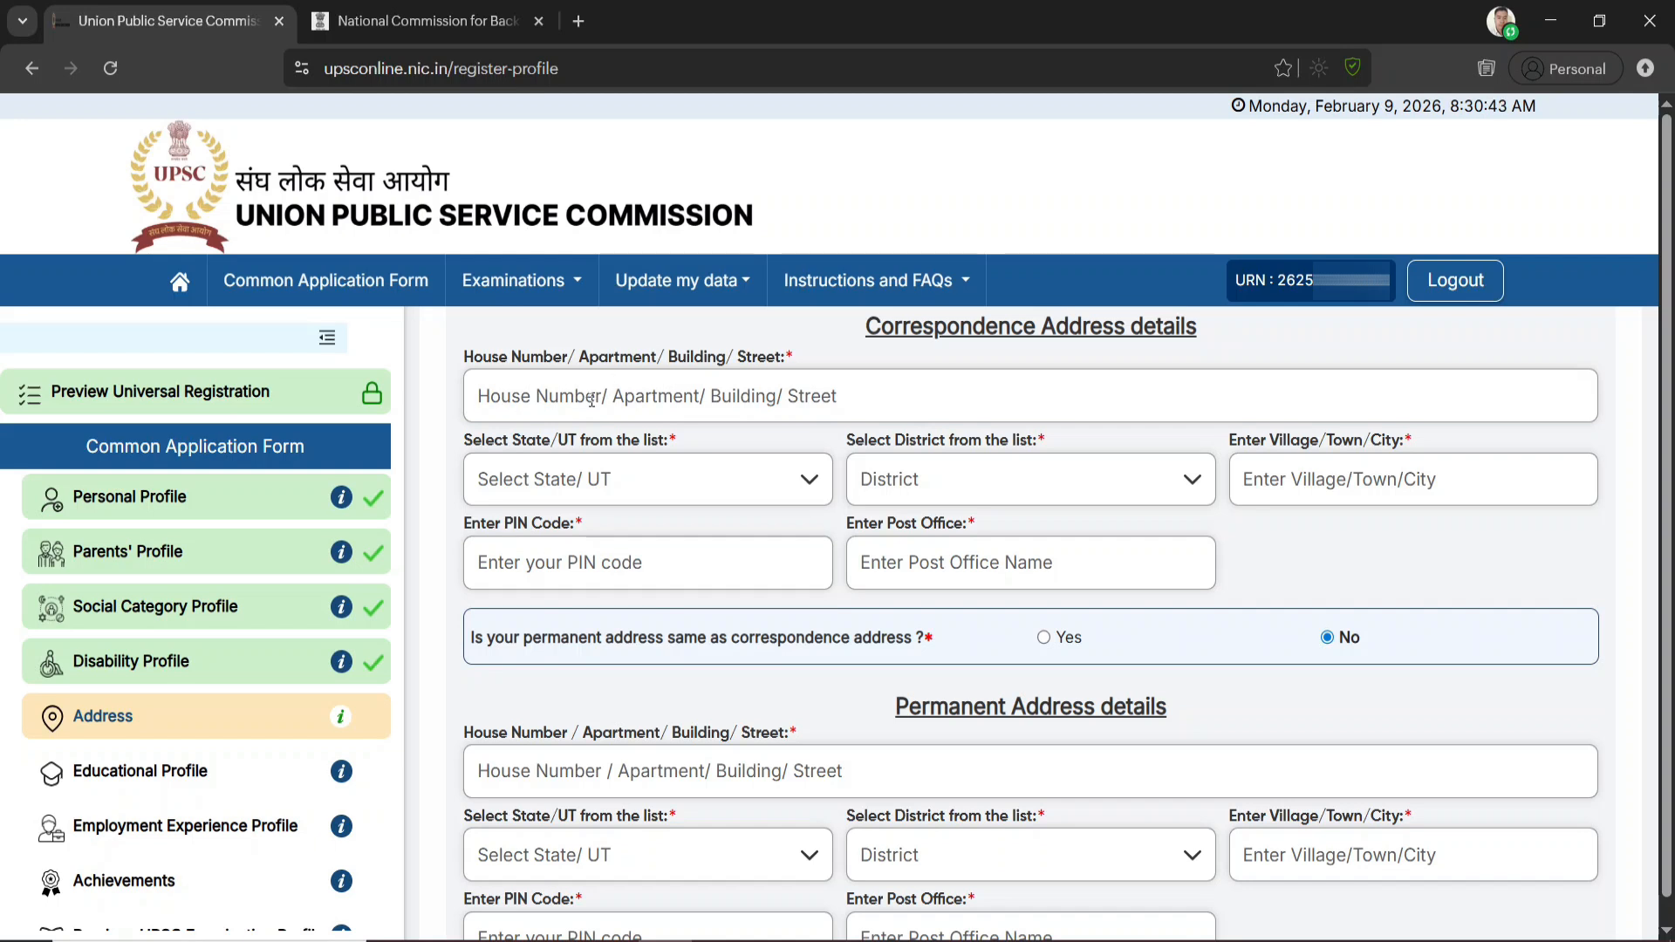
{"action": "left_click", "coordinate": [591, 392]}
{"action": "left_click", "coordinate": [608, 488]}
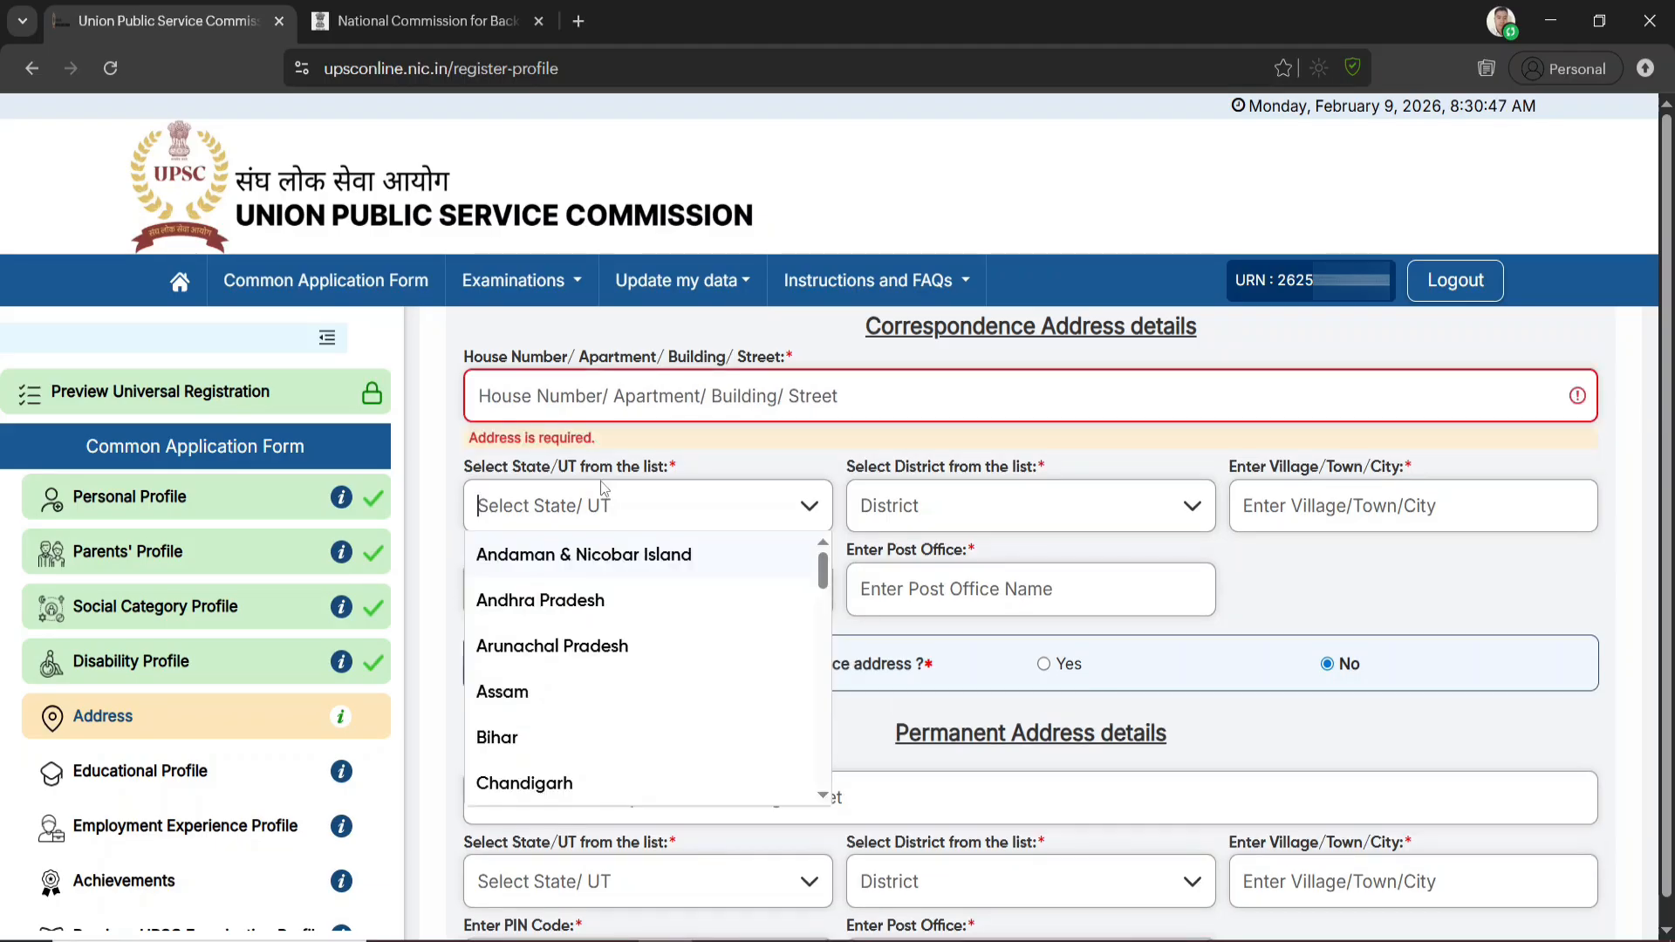
{"action": "left_click", "coordinate": [554, 694]}
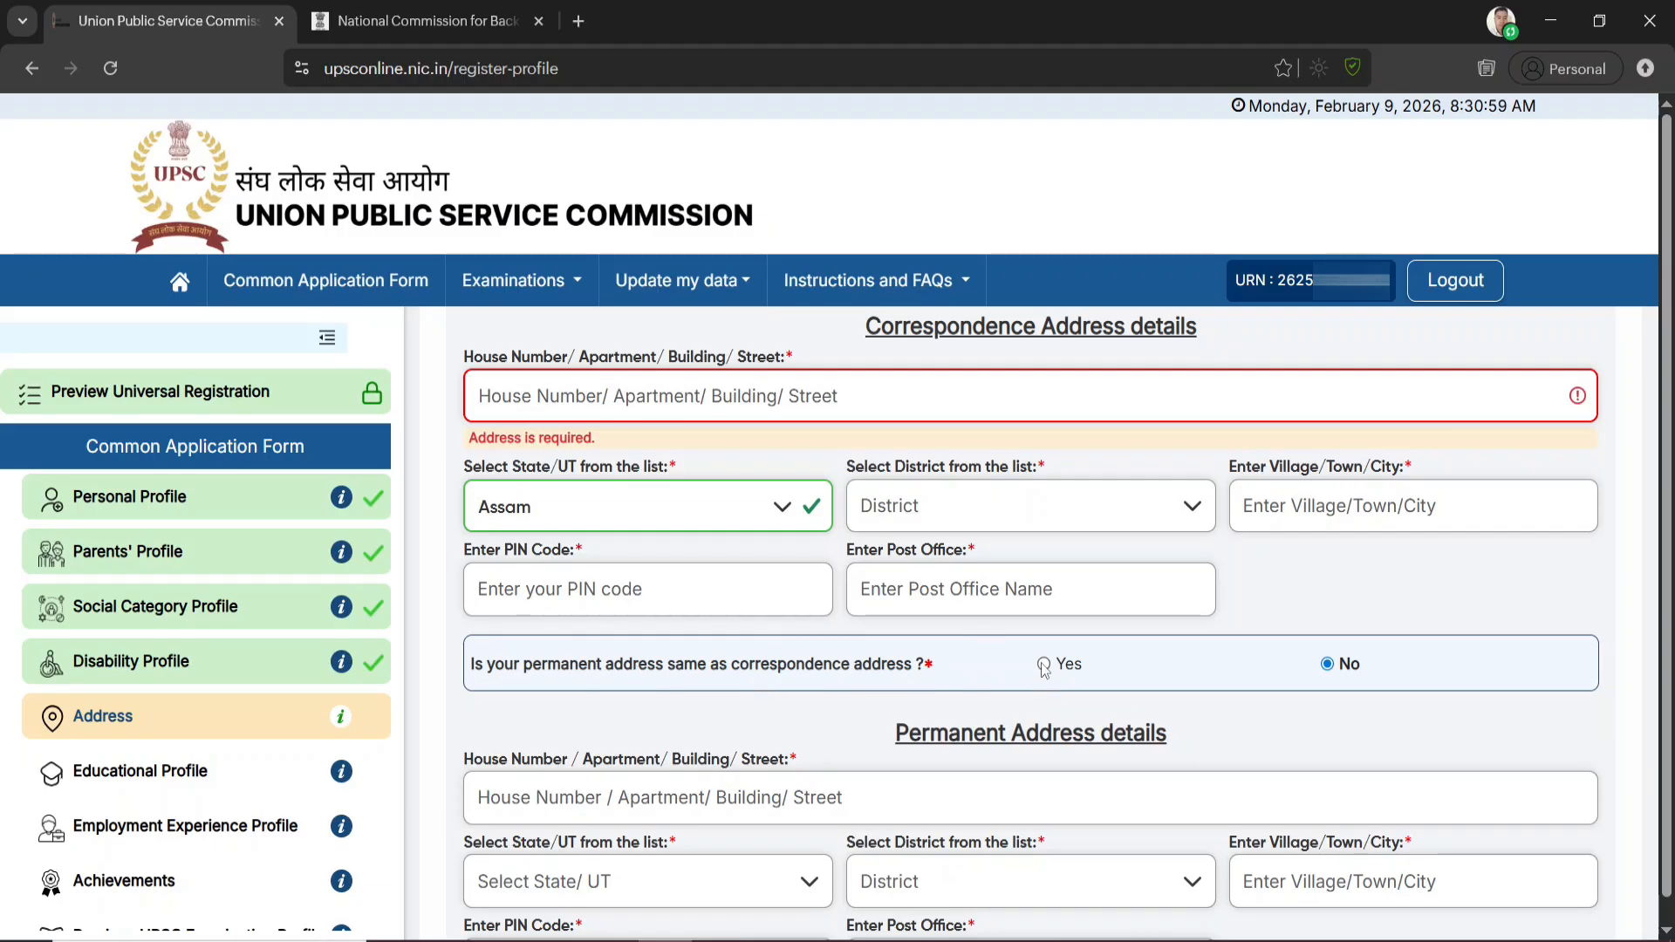
{"action": "scroll", "coordinate": [985, 611], "scroll_direction": "down", "scroll_amount": 2}
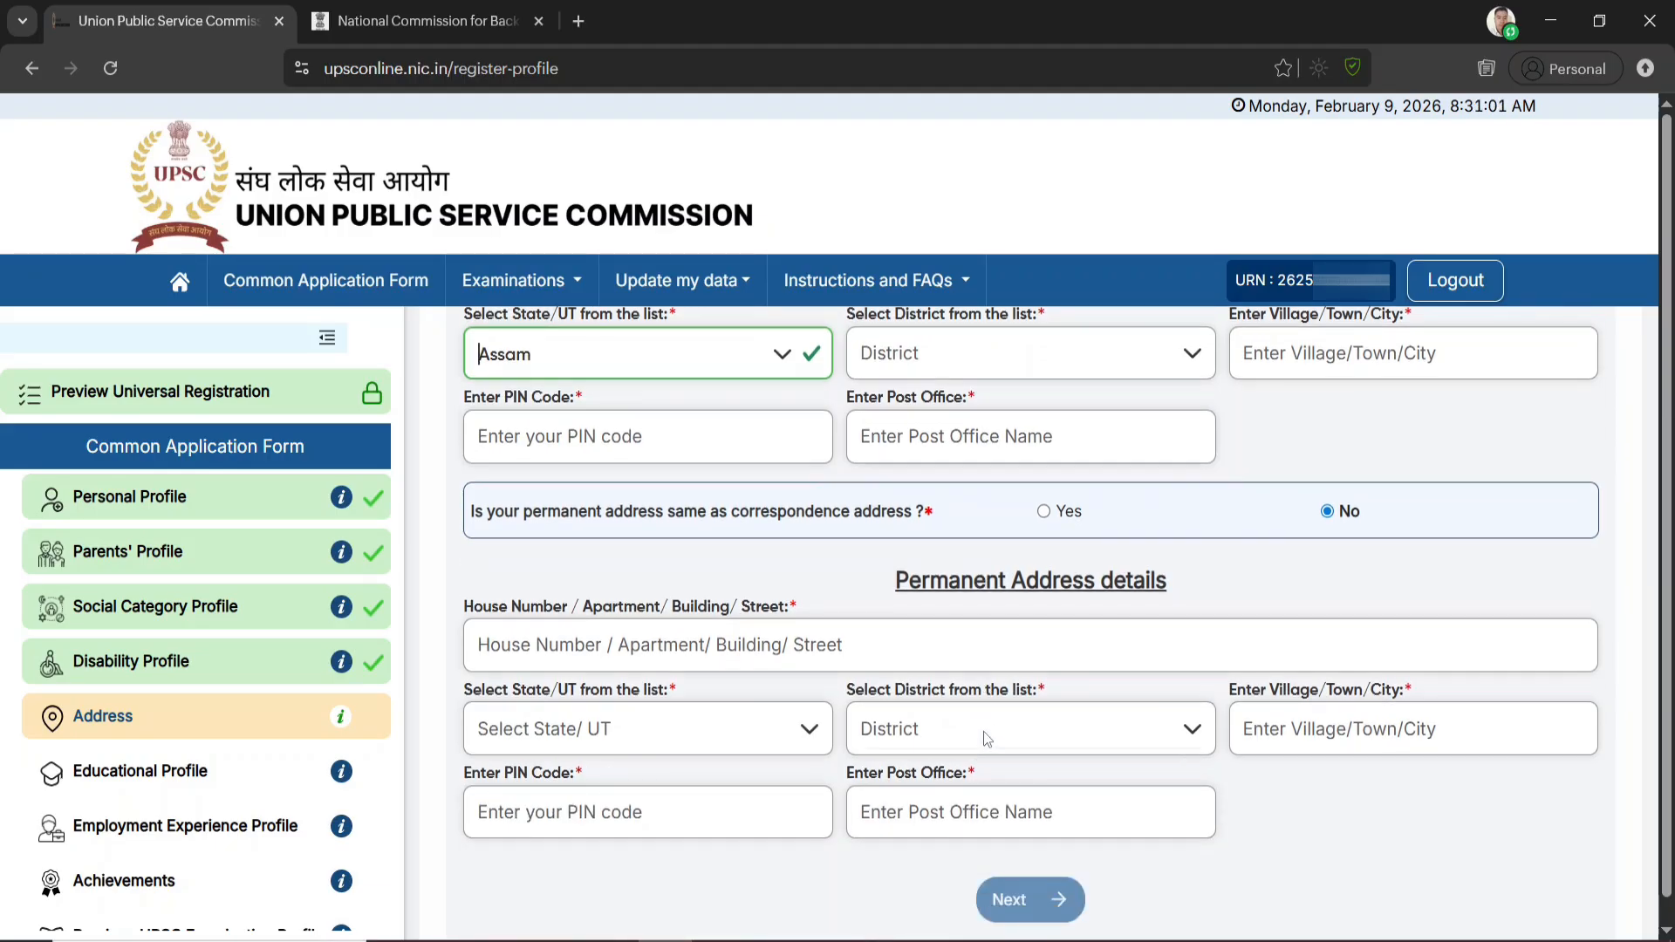
{"action": "left_click", "coordinate": [1043, 899]}
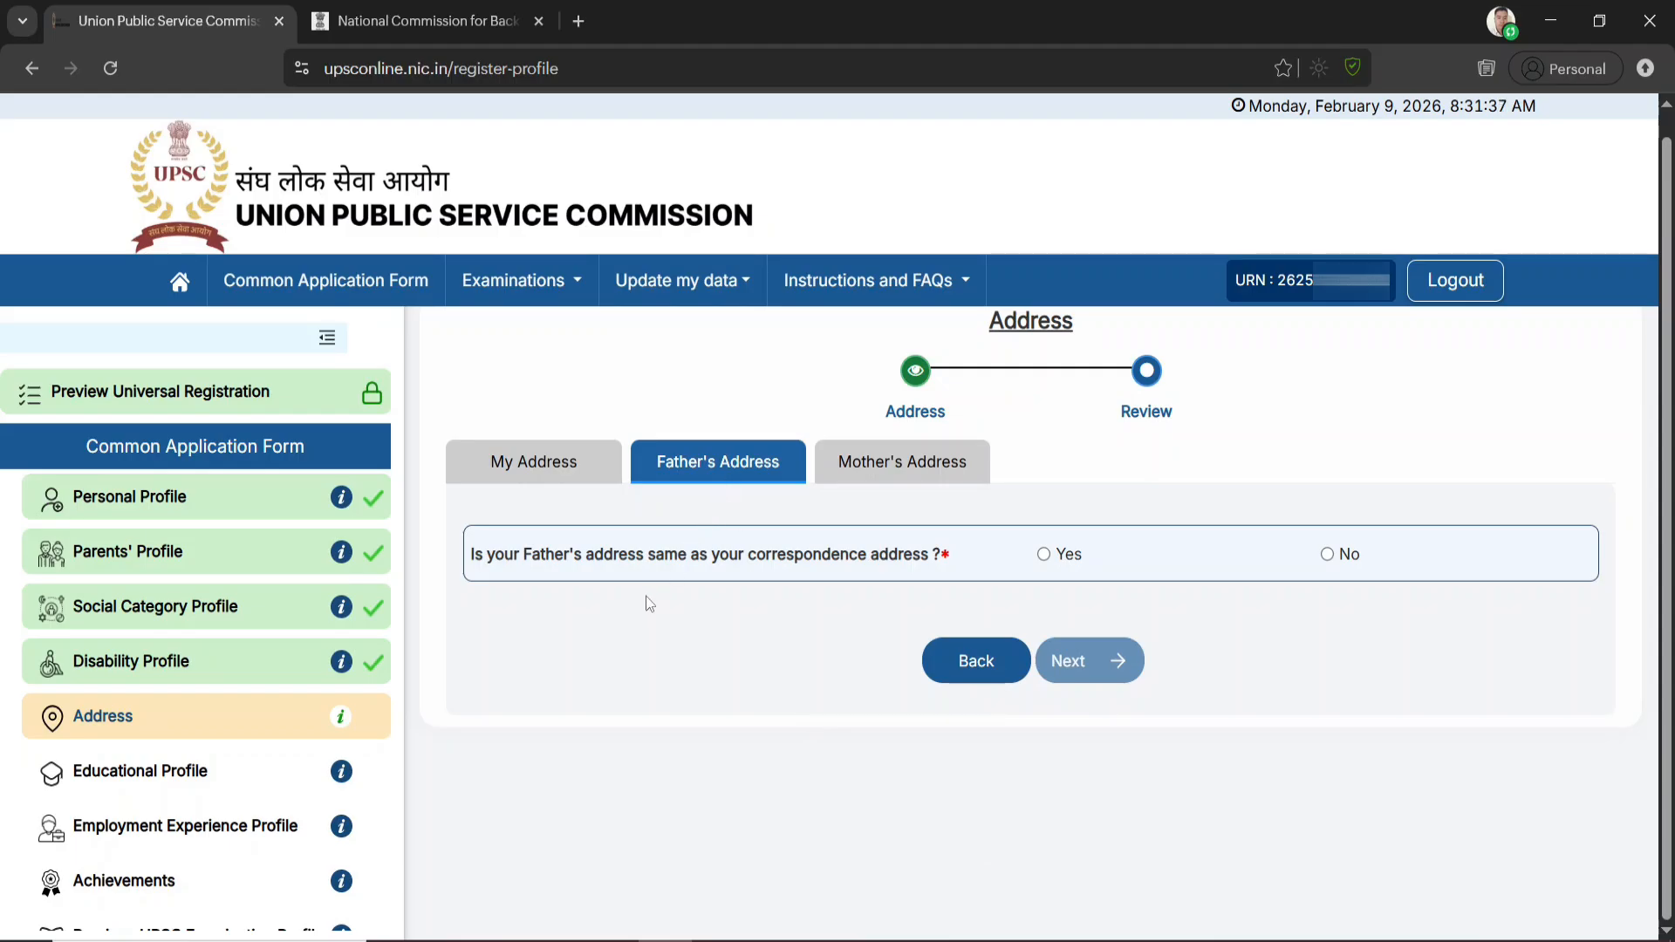
Mark the father's address same as correspondence and the mother's same as the father's, and review and submit the Address section
{"action": "left_click", "coordinate": [1044, 556]}
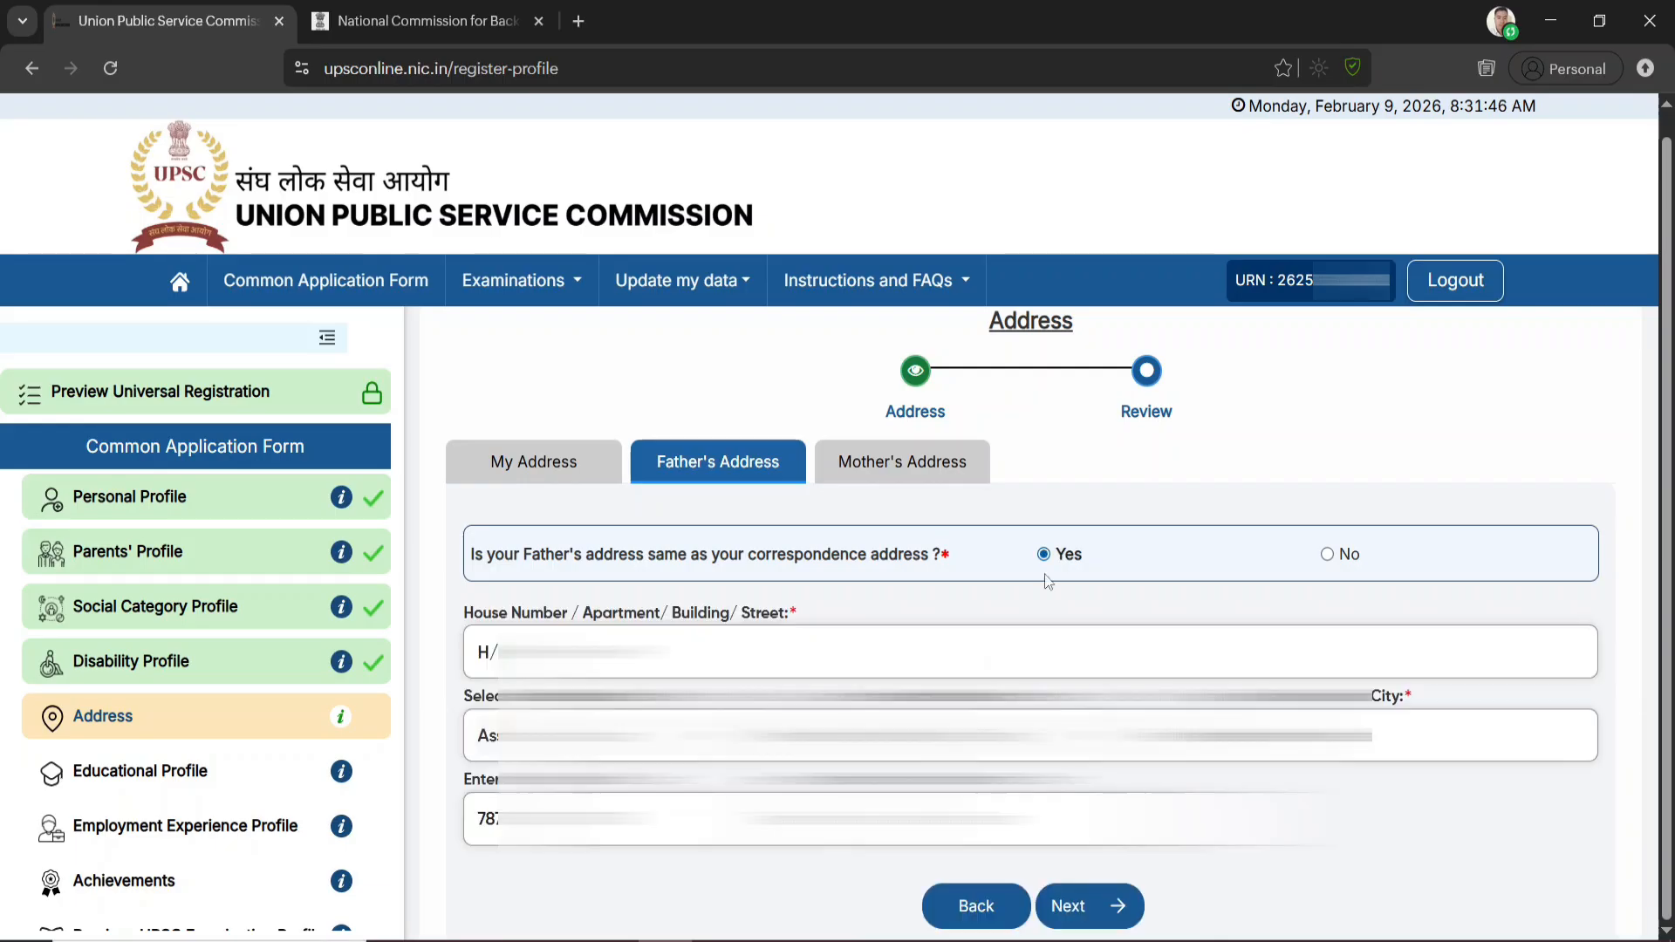
{"action": "left_click", "coordinate": [1109, 907]}
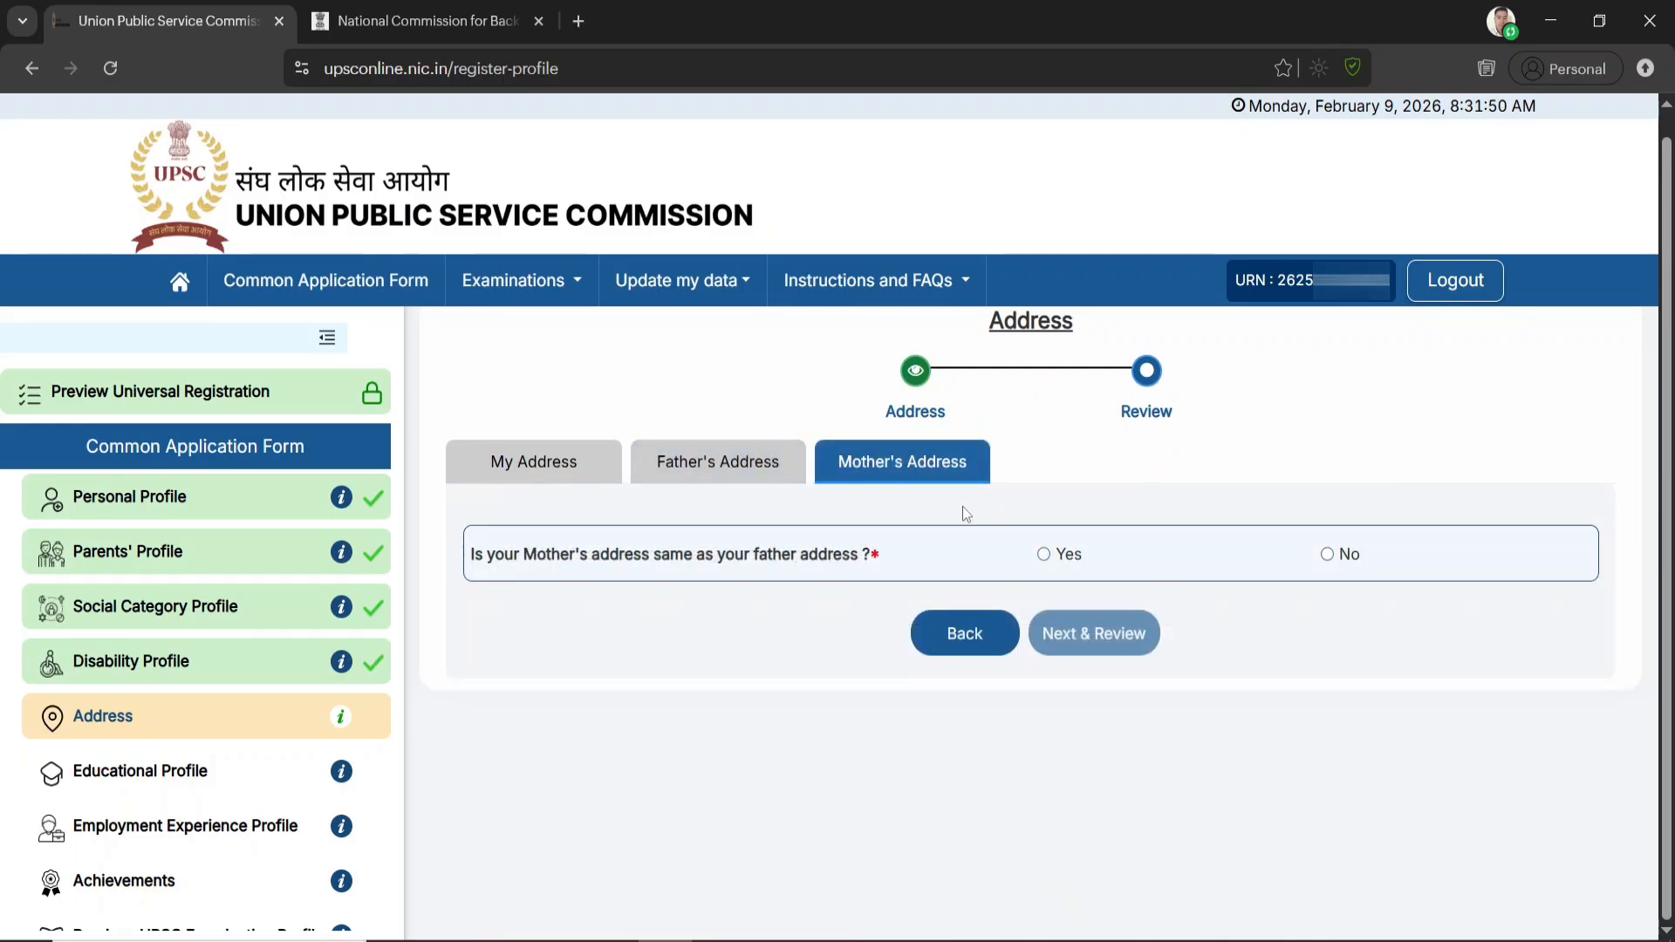
{"action": "left_click", "coordinate": [1043, 555]}
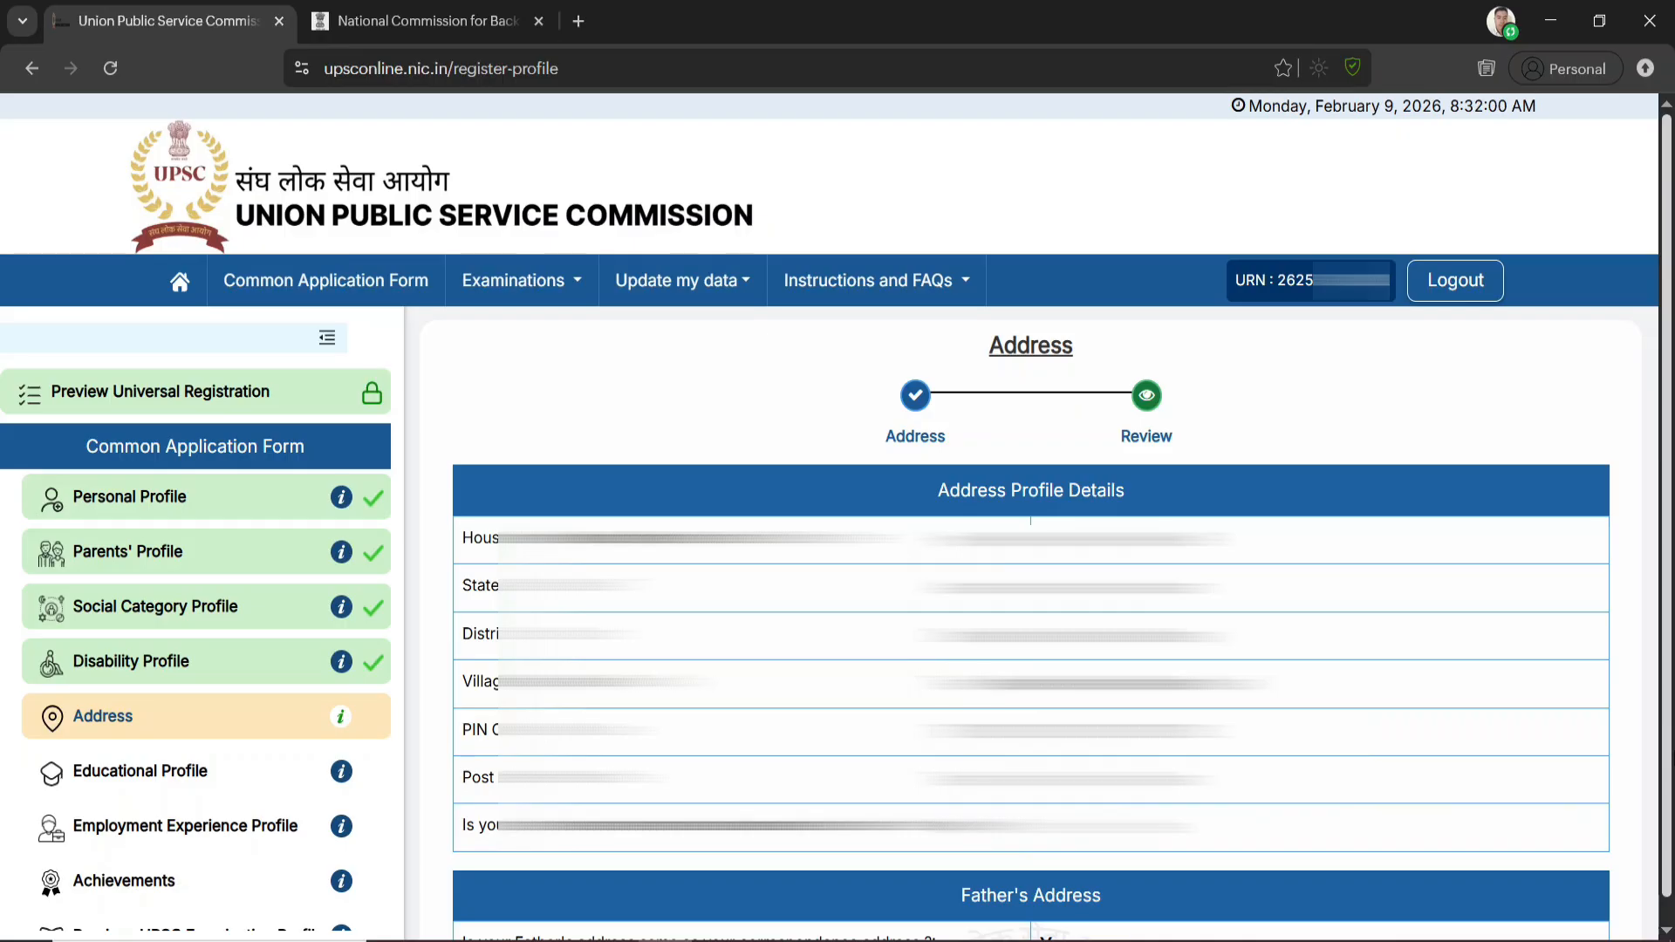
{"action": "scroll", "coordinate": [1086, 907], "scroll_direction": "down", "scroll_amount": 4}
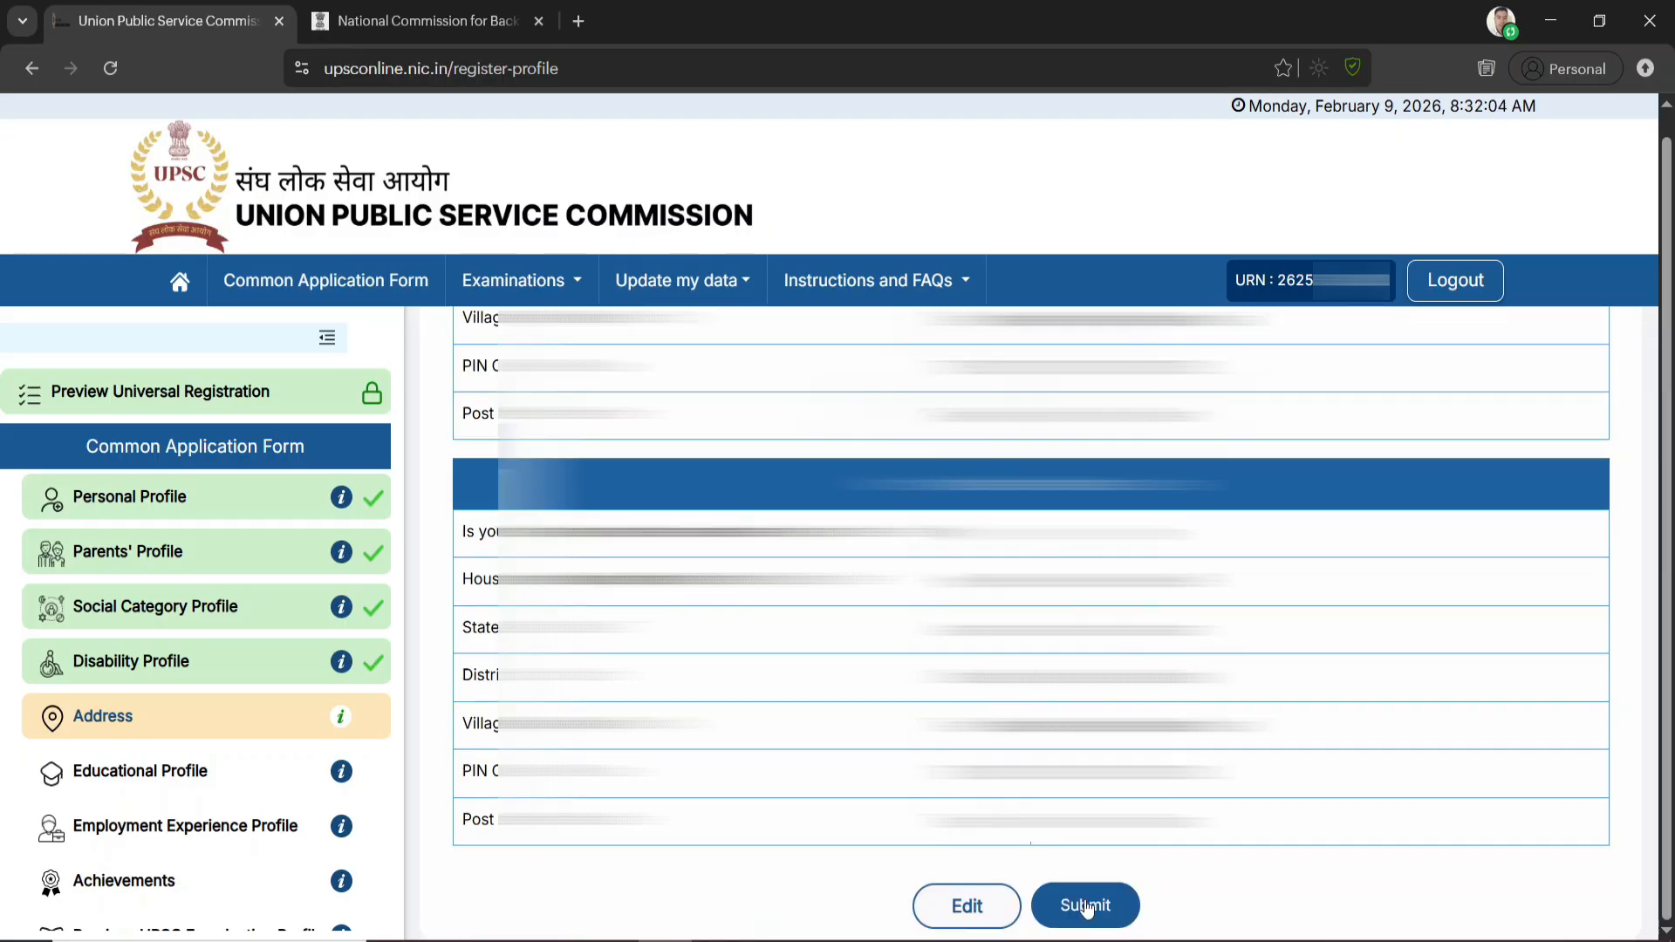
{"action": "left_click", "coordinate": [1086, 907]}
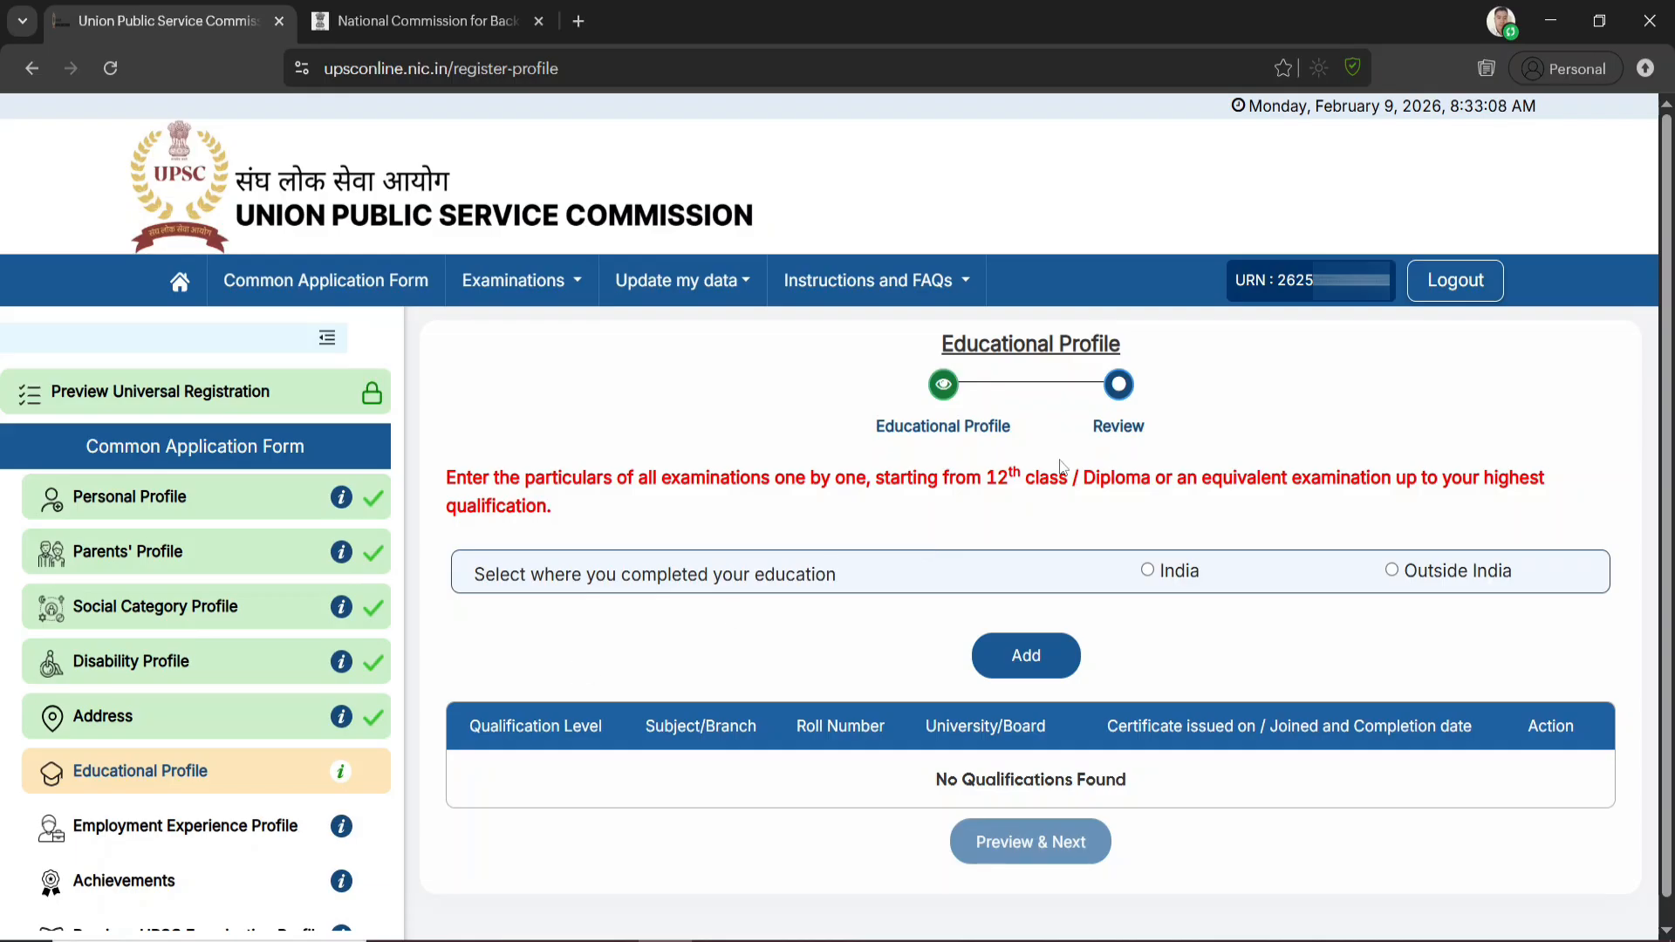
Start a qualification entry completed in India, with level Higher Secondary (10+2) and status Completed
{"action": "left_click_drag", "start_coordinate": [991, 480], "coordinate": [1049, 483]}
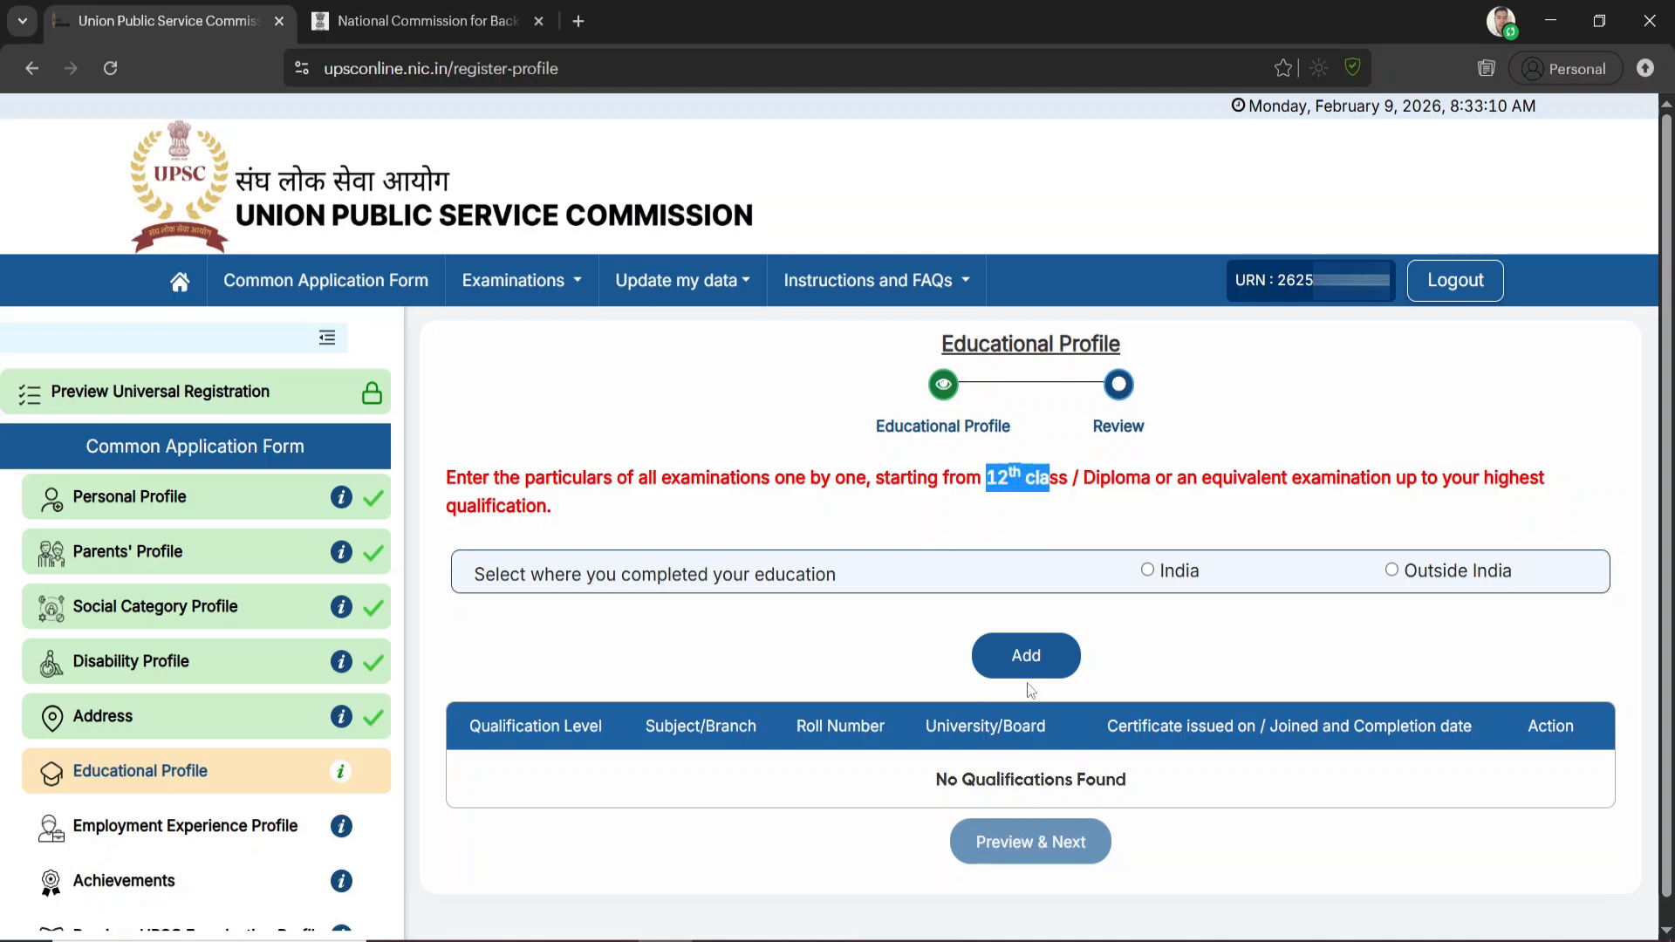
{"action": "left_click", "coordinate": [1018, 485]}
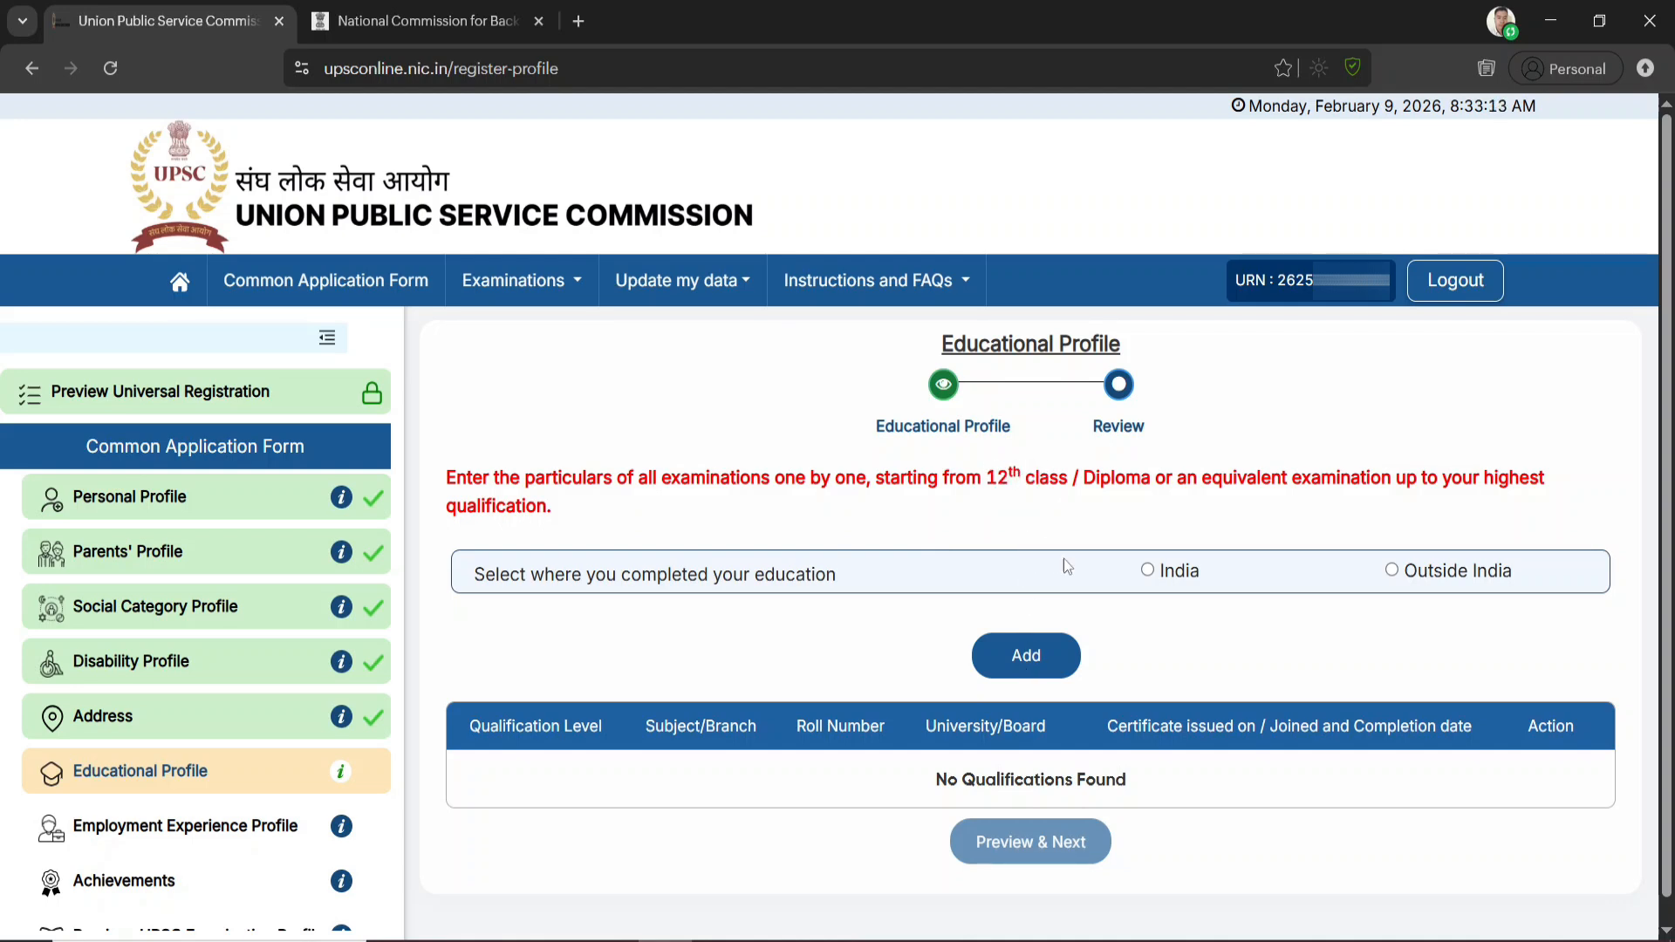
{"action": "left_click", "coordinate": [1148, 572]}
{"action": "left_click", "coordinate": [608, 680]}
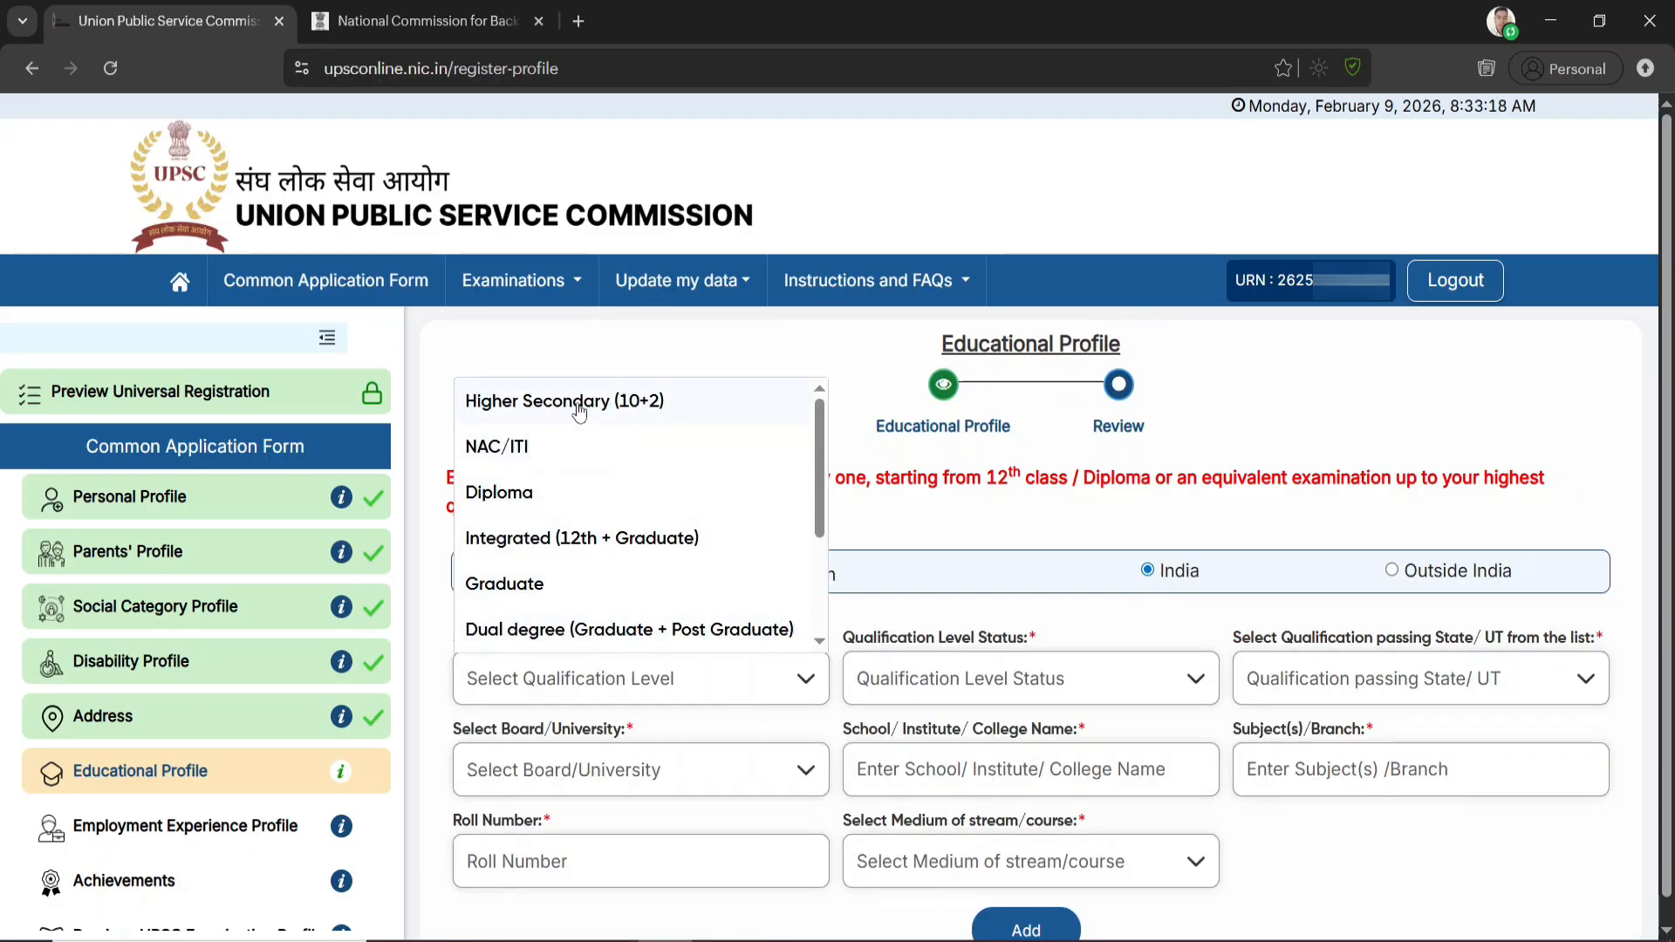
{"action": "left_click", "coordinate": [637, 410]}
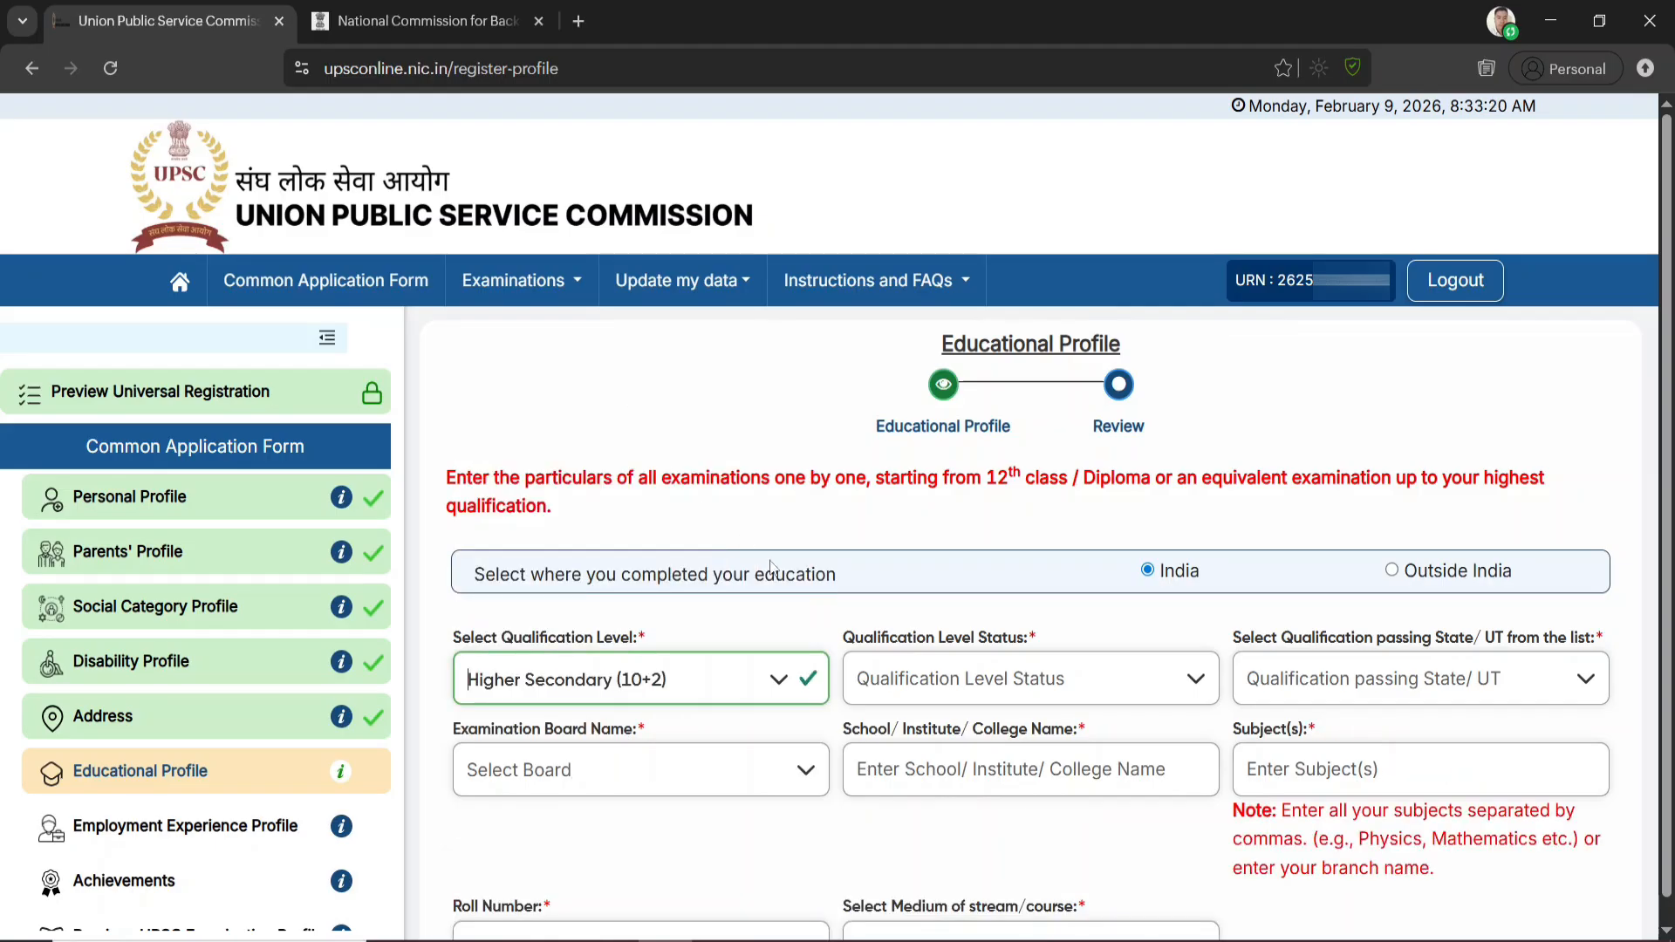
{"action": "left_click", "coordinate": [984, 684]}
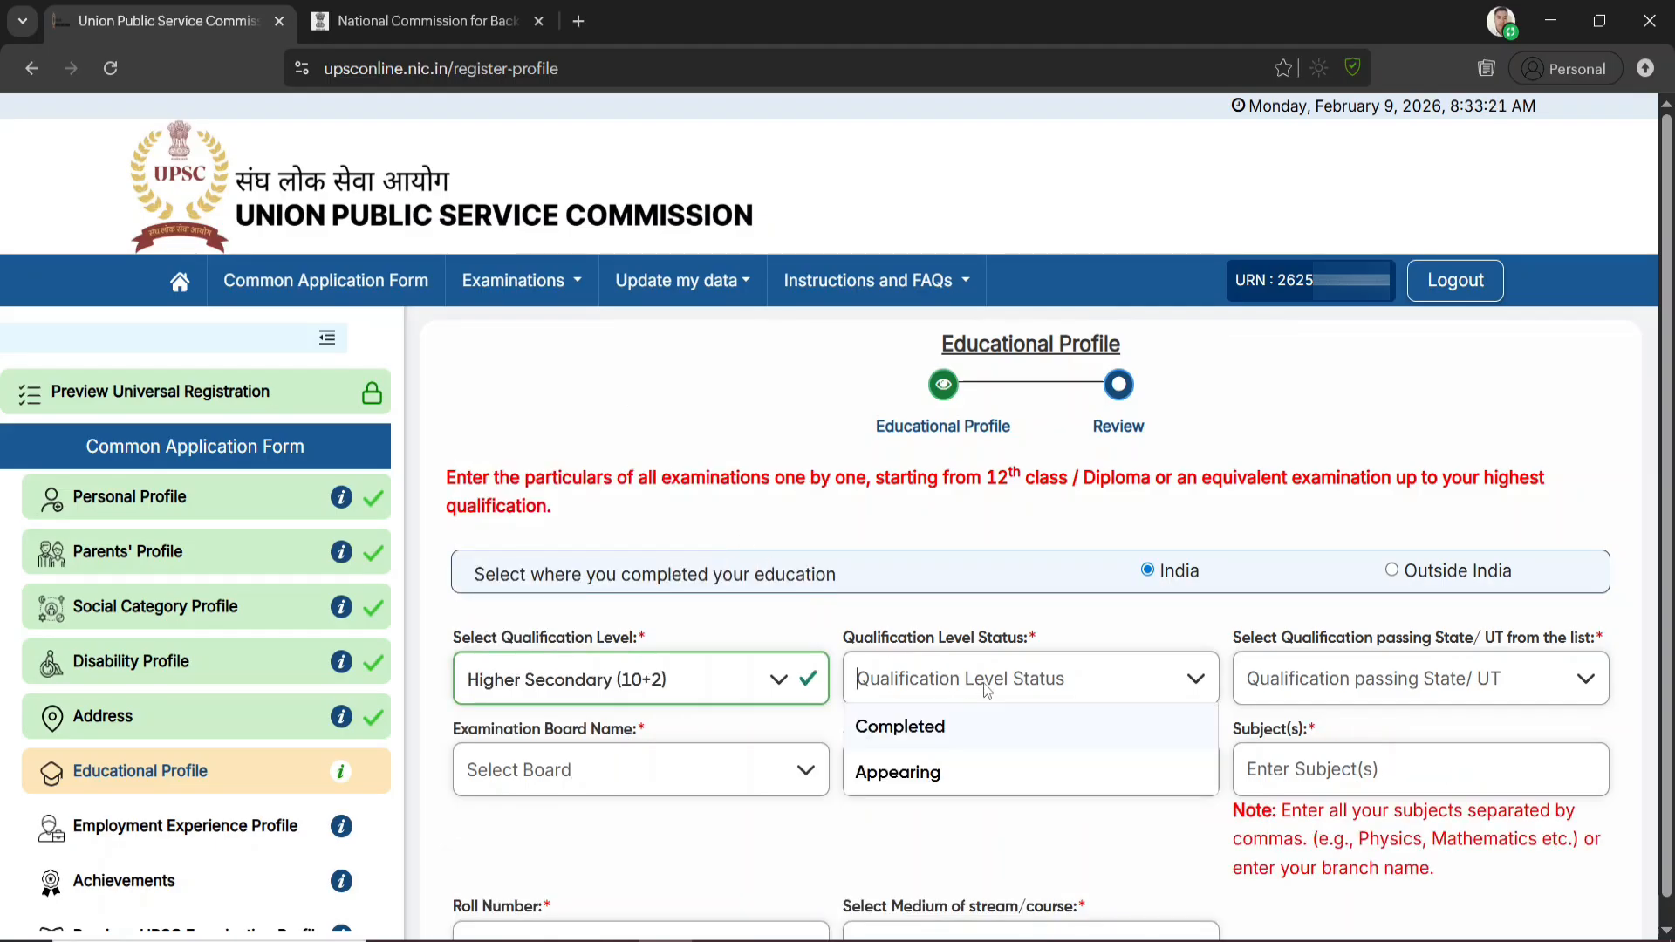
{"action": "left_click", "coordinate": [942, 733]}
Set the Higher Secondary passing state to Assam and the examination board to Assam Higher Secondary Education Council
{"action": "left_click", "coordinate": [1387, 694]}
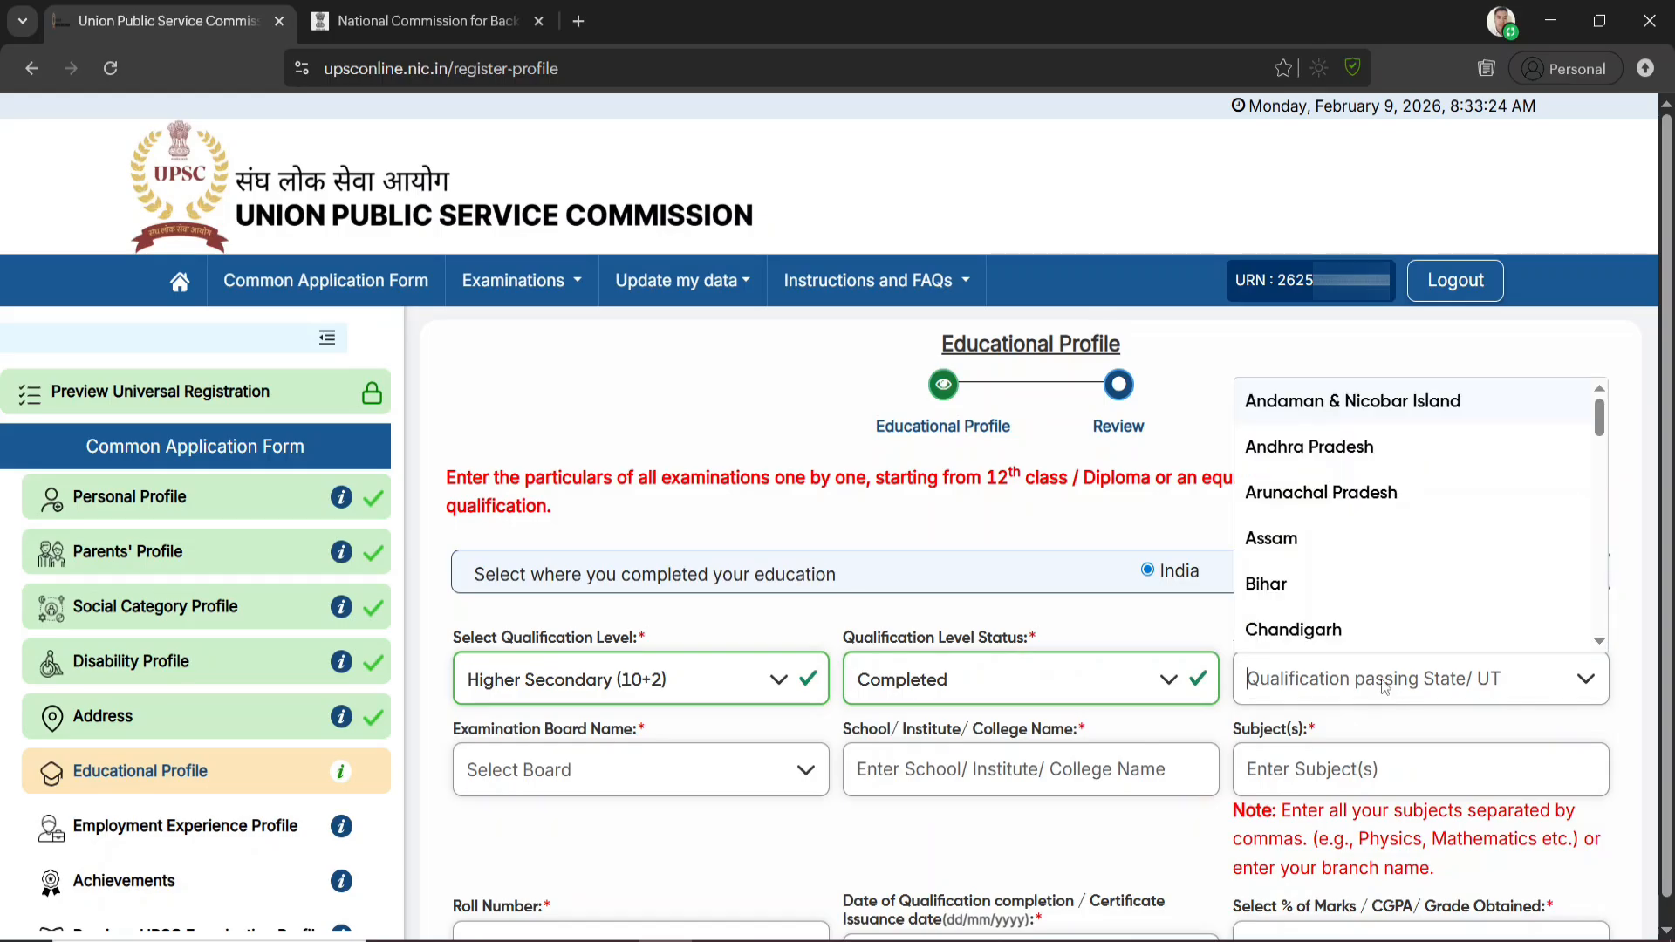
{"action": "left_click", "coordinate": [1278, 550]}
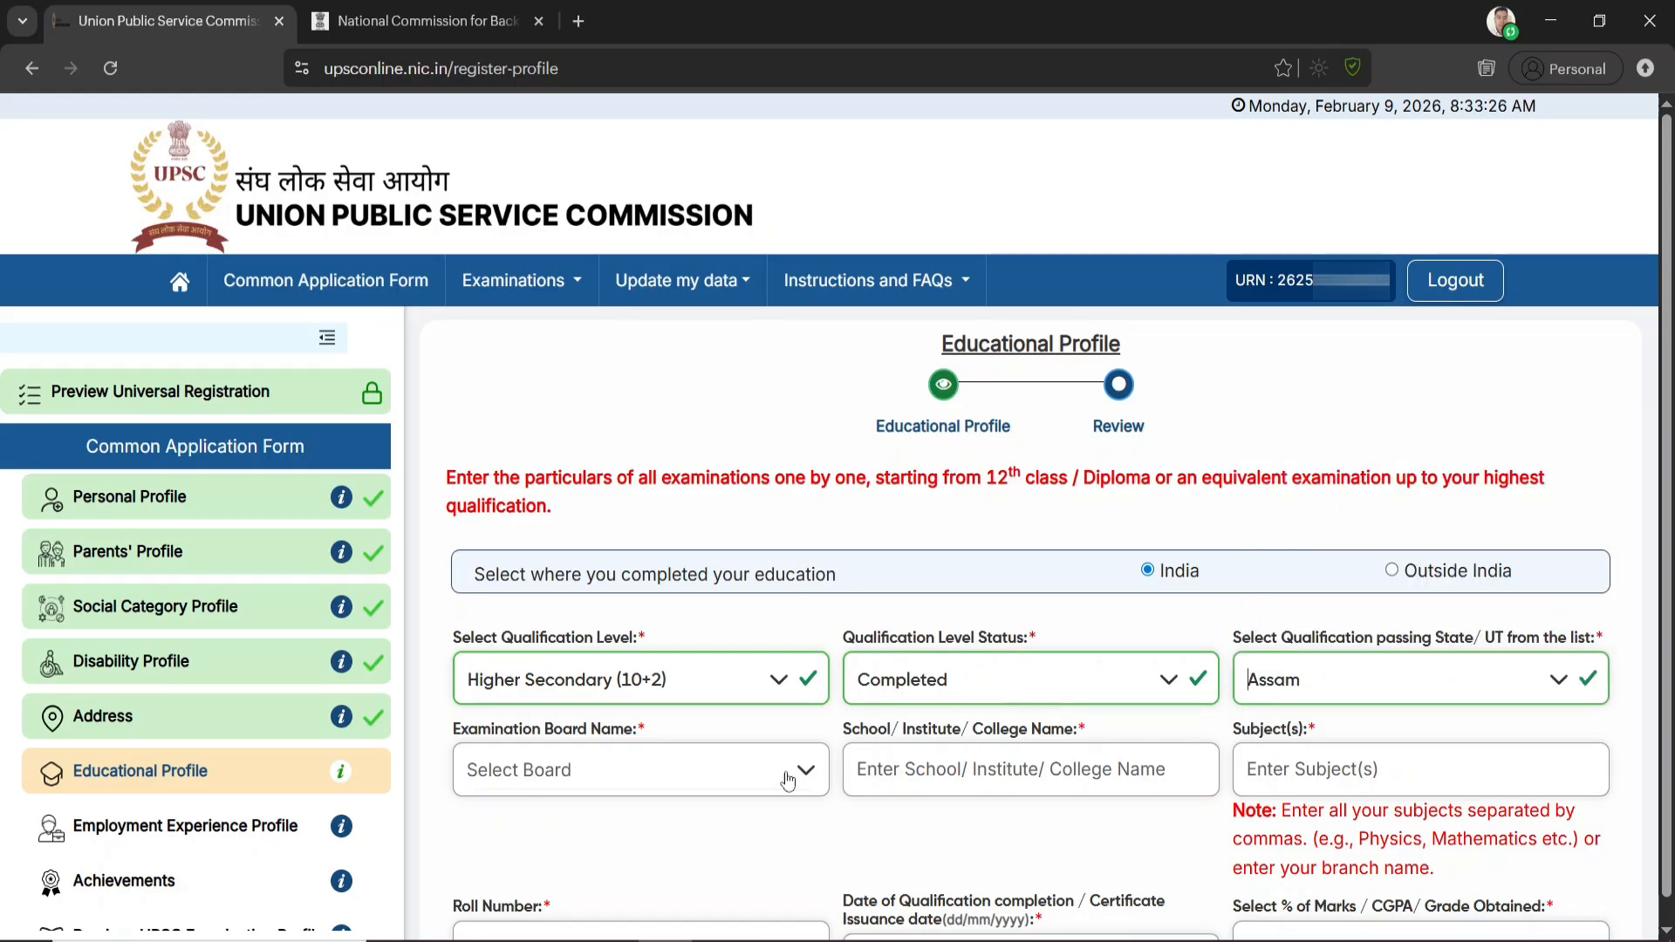
{"action": "left_click", "coordinate": [713, 785]}
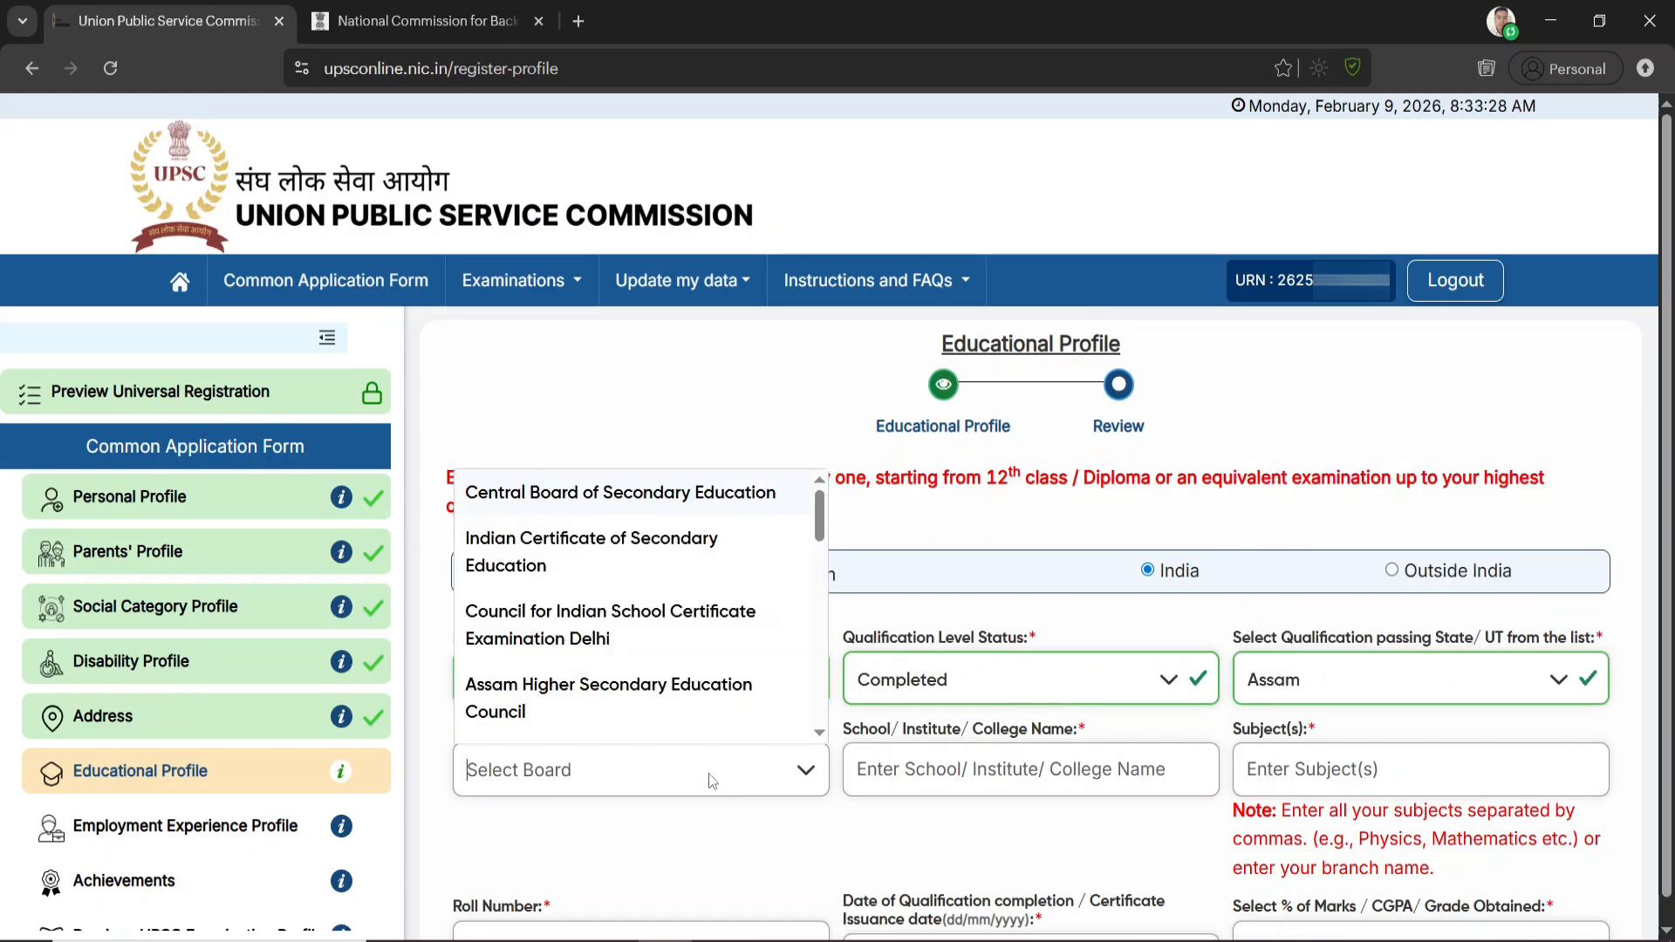
{"action": "type", "text": "ASSAM"}
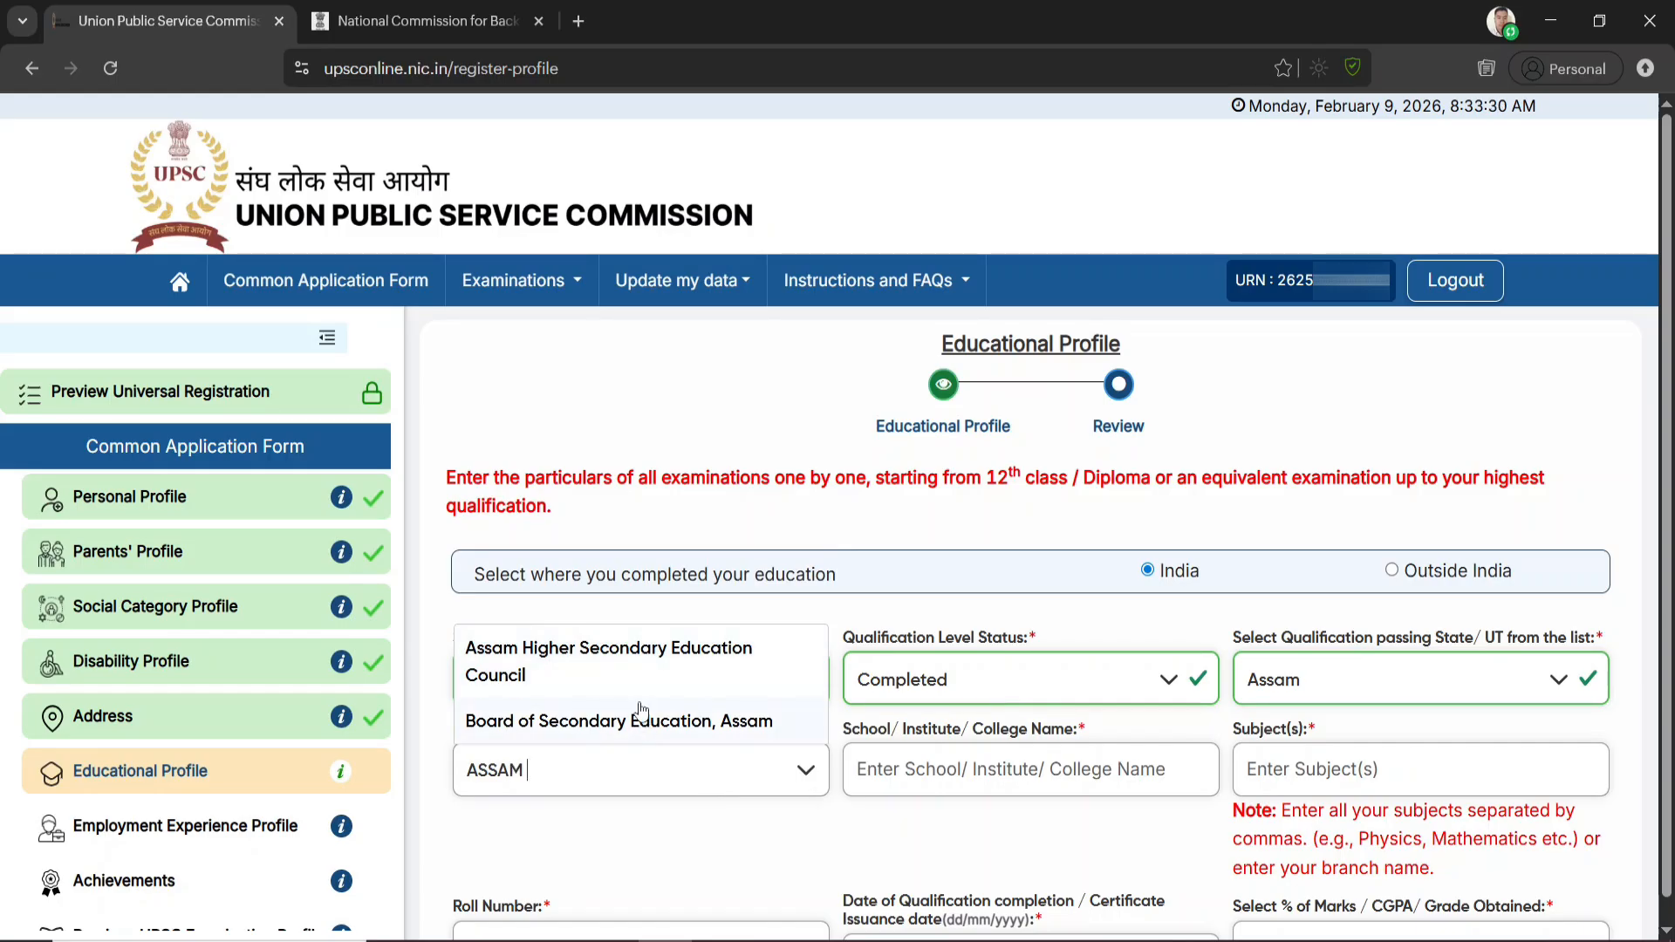
{"action": "left_click", "coordinate": [545, 664]}
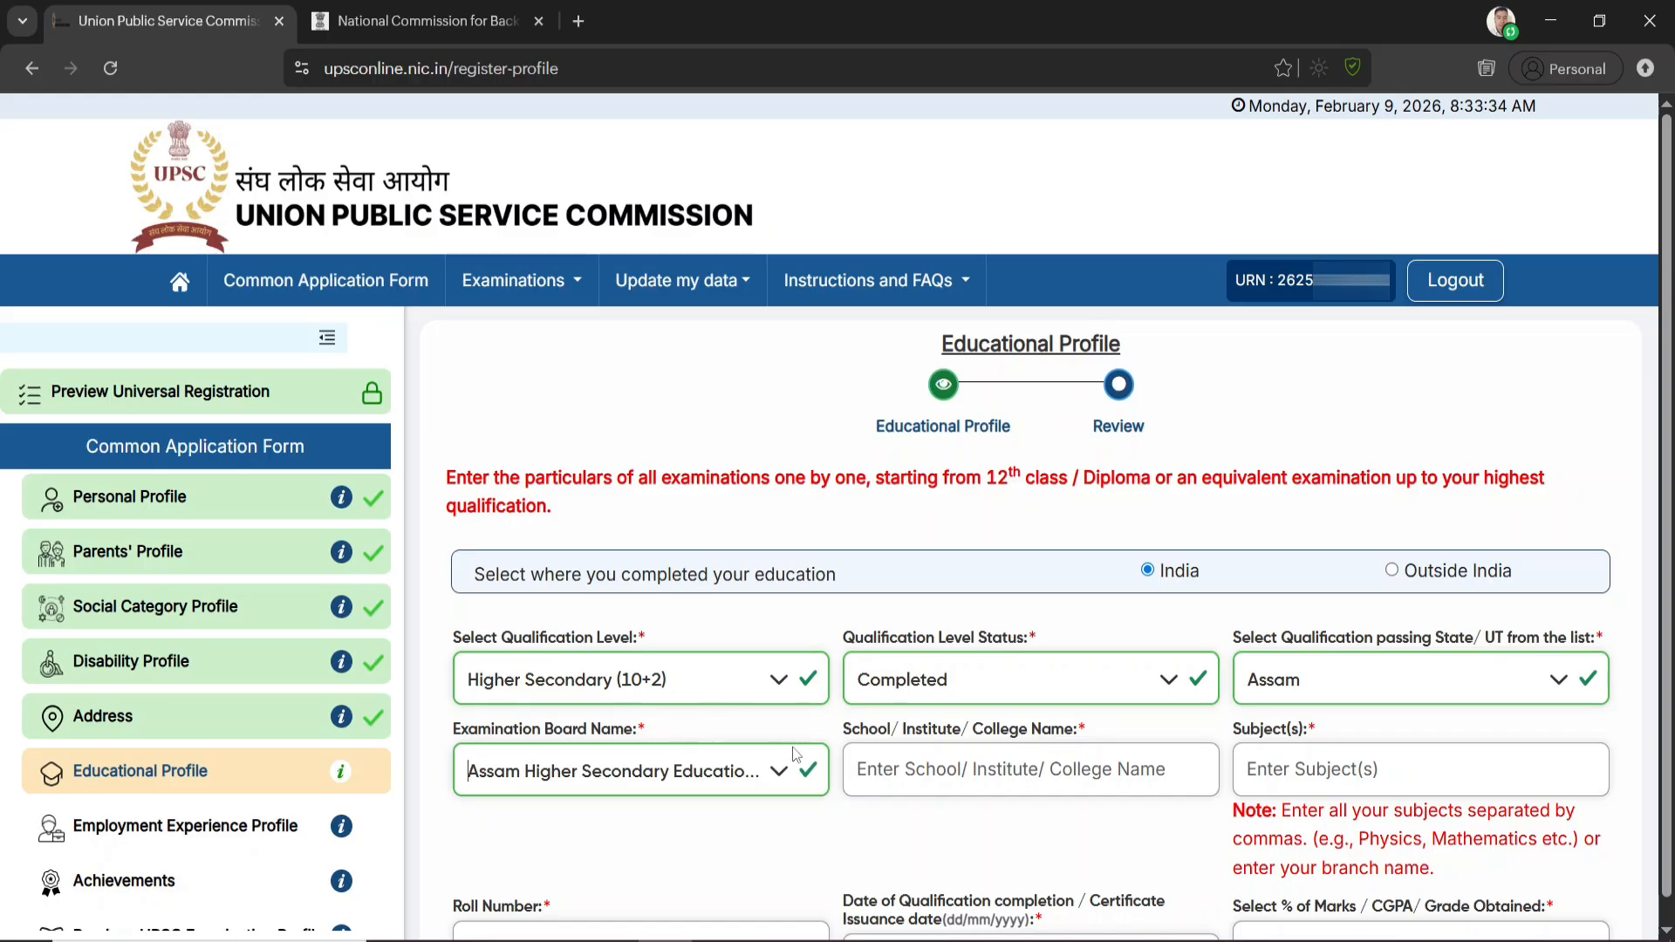
Check the note on separating subjects with commas, and enter "Egnlish, Assamese," as the Higher Secondary subjects
{"action": "left_click", "coordinate": [996, 774]}
{"action": "left_click_drag", "start_coordinate": [1361, 837], "coordinate": [1562, 839]}
{"action": "left_click", "coordinate": [1305, 767]}
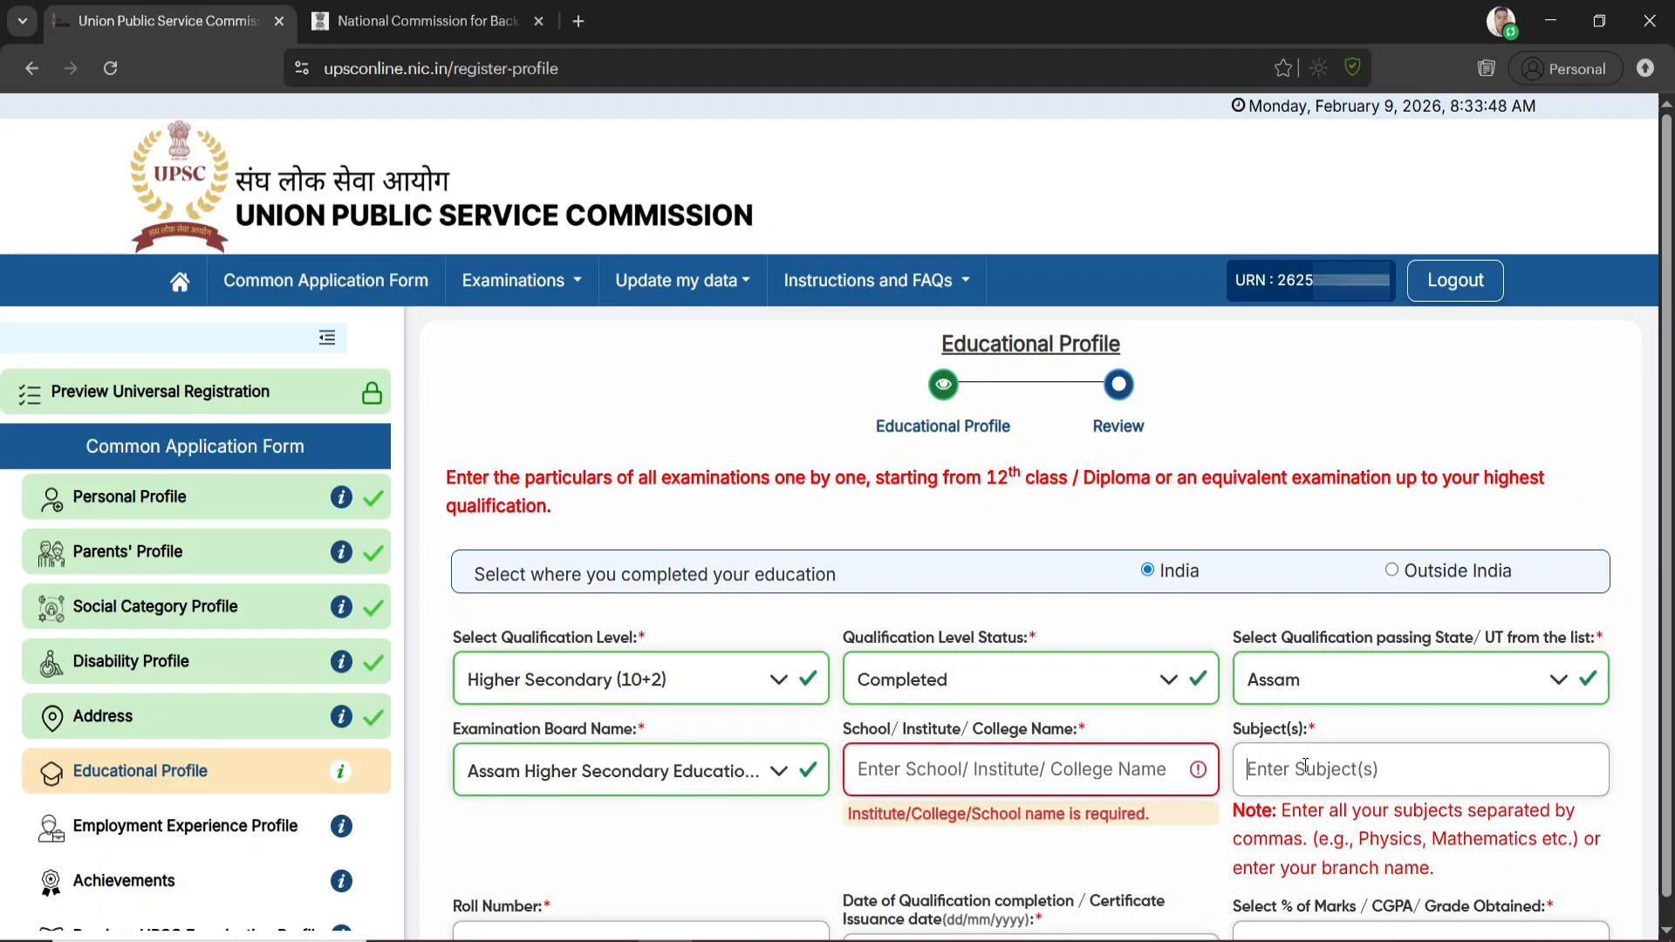
{"action": "type", "text": "Egnlish, Assamese,"}
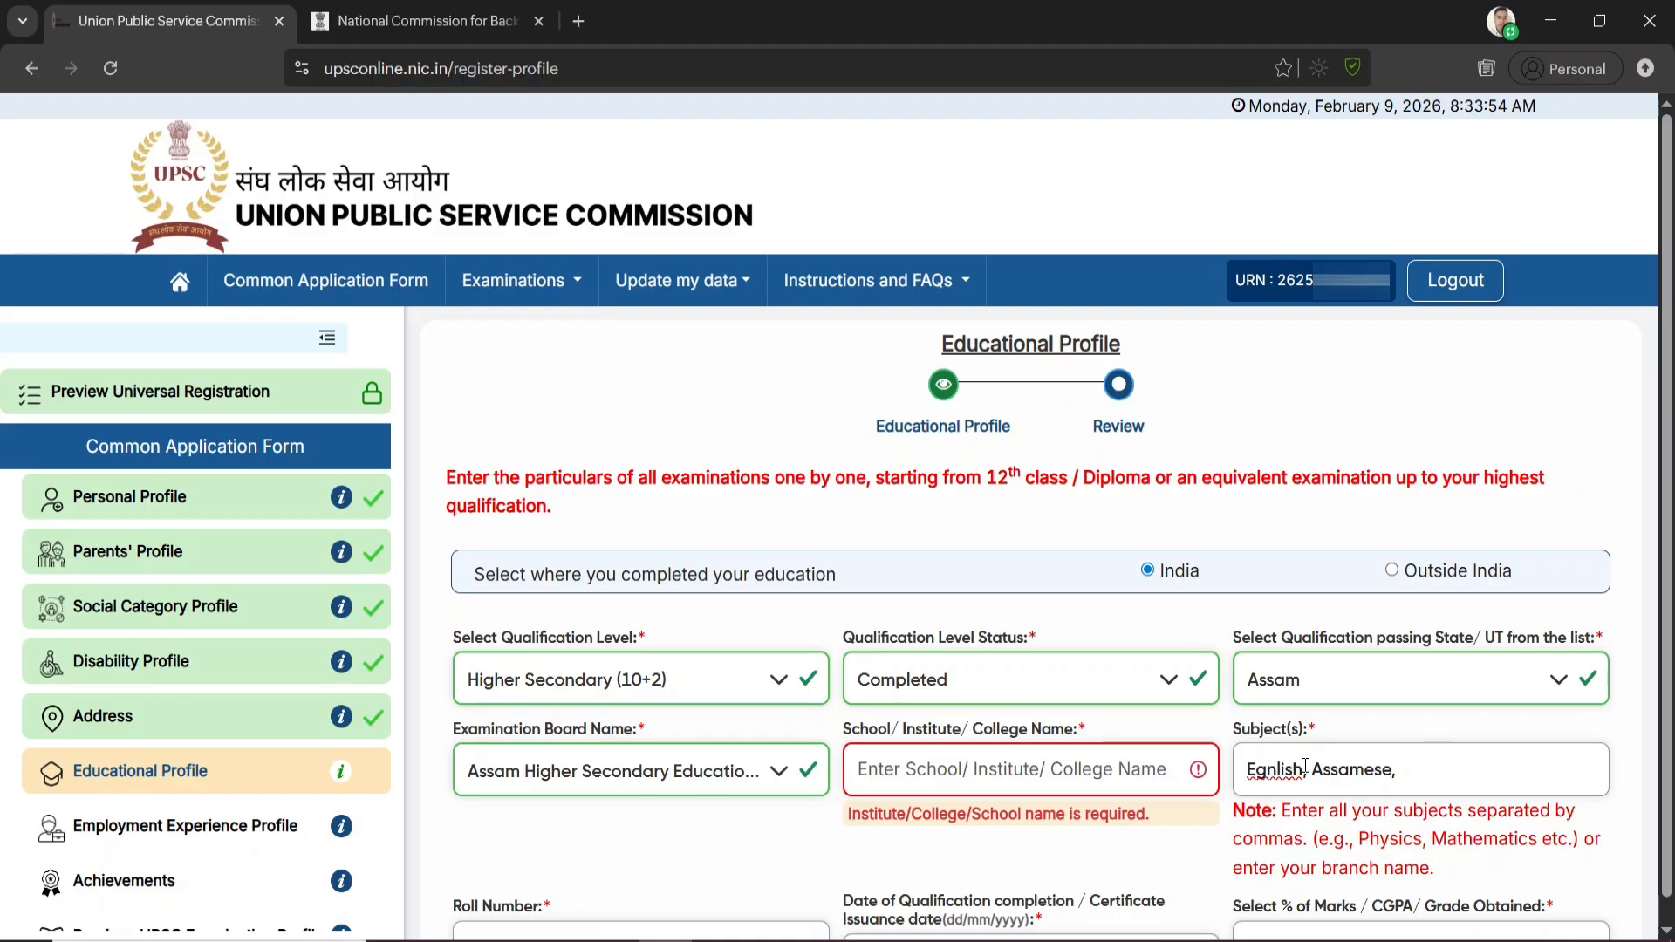
{"action": "scroll", "coordinate": [907, 762], "scroll_direction": "down", "scroll_amount": 4}
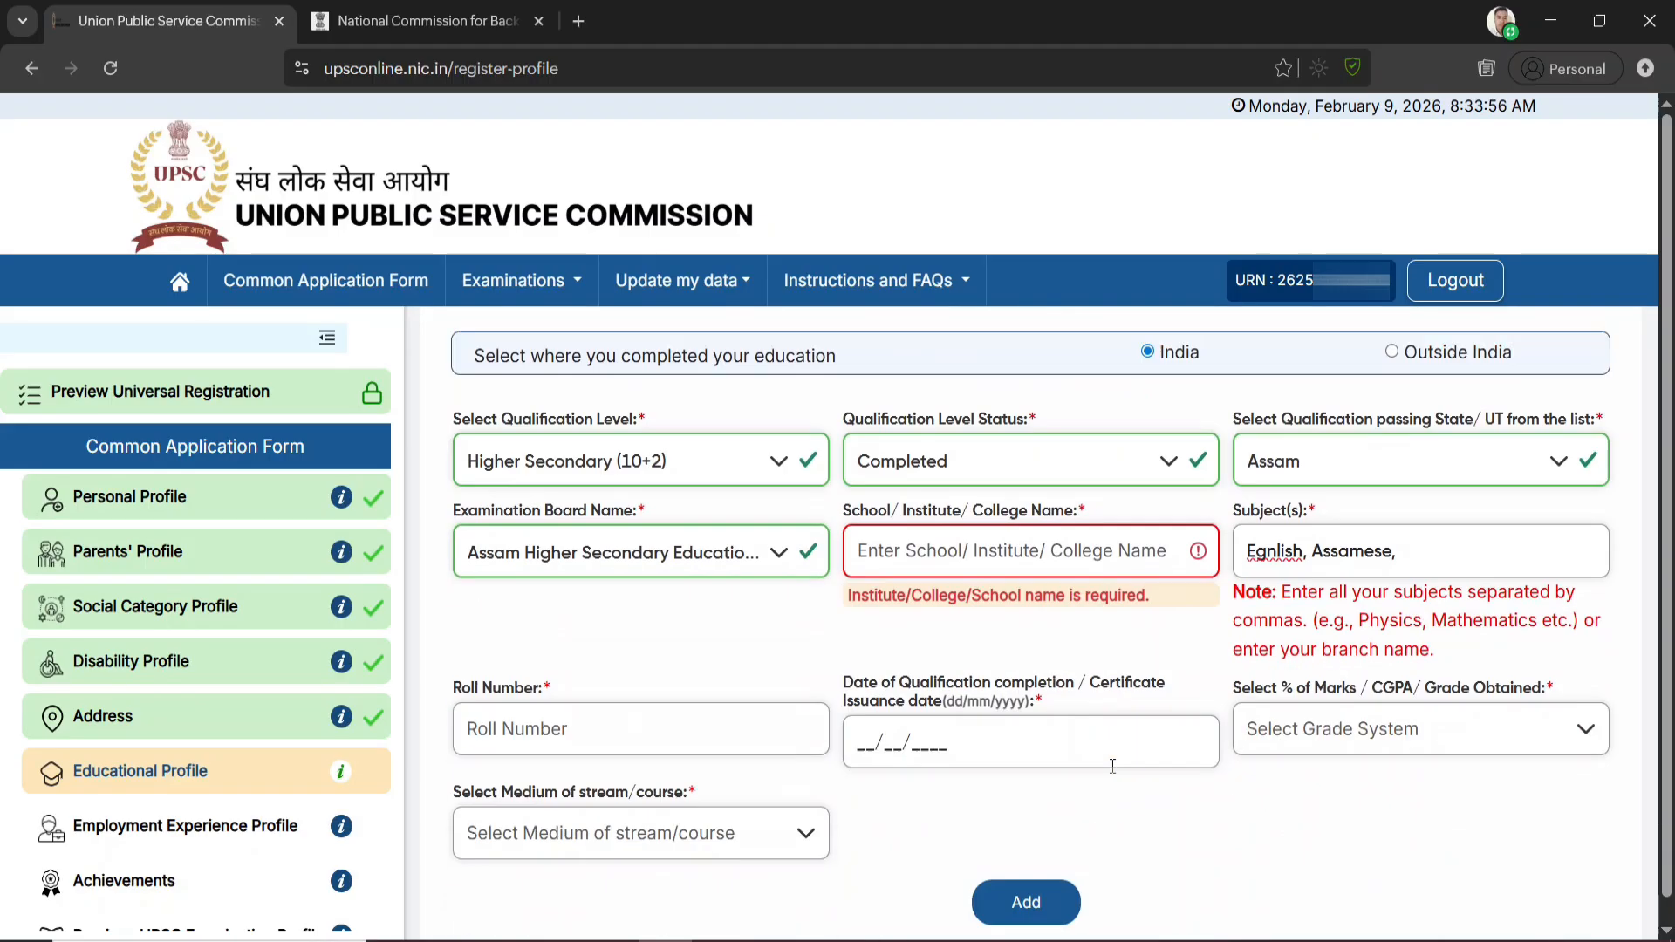
Choose Percentage(%) Marks as the grade system for the Higher Secondary qualification
{"action": "left_click", "coordinate": [521, 606]}
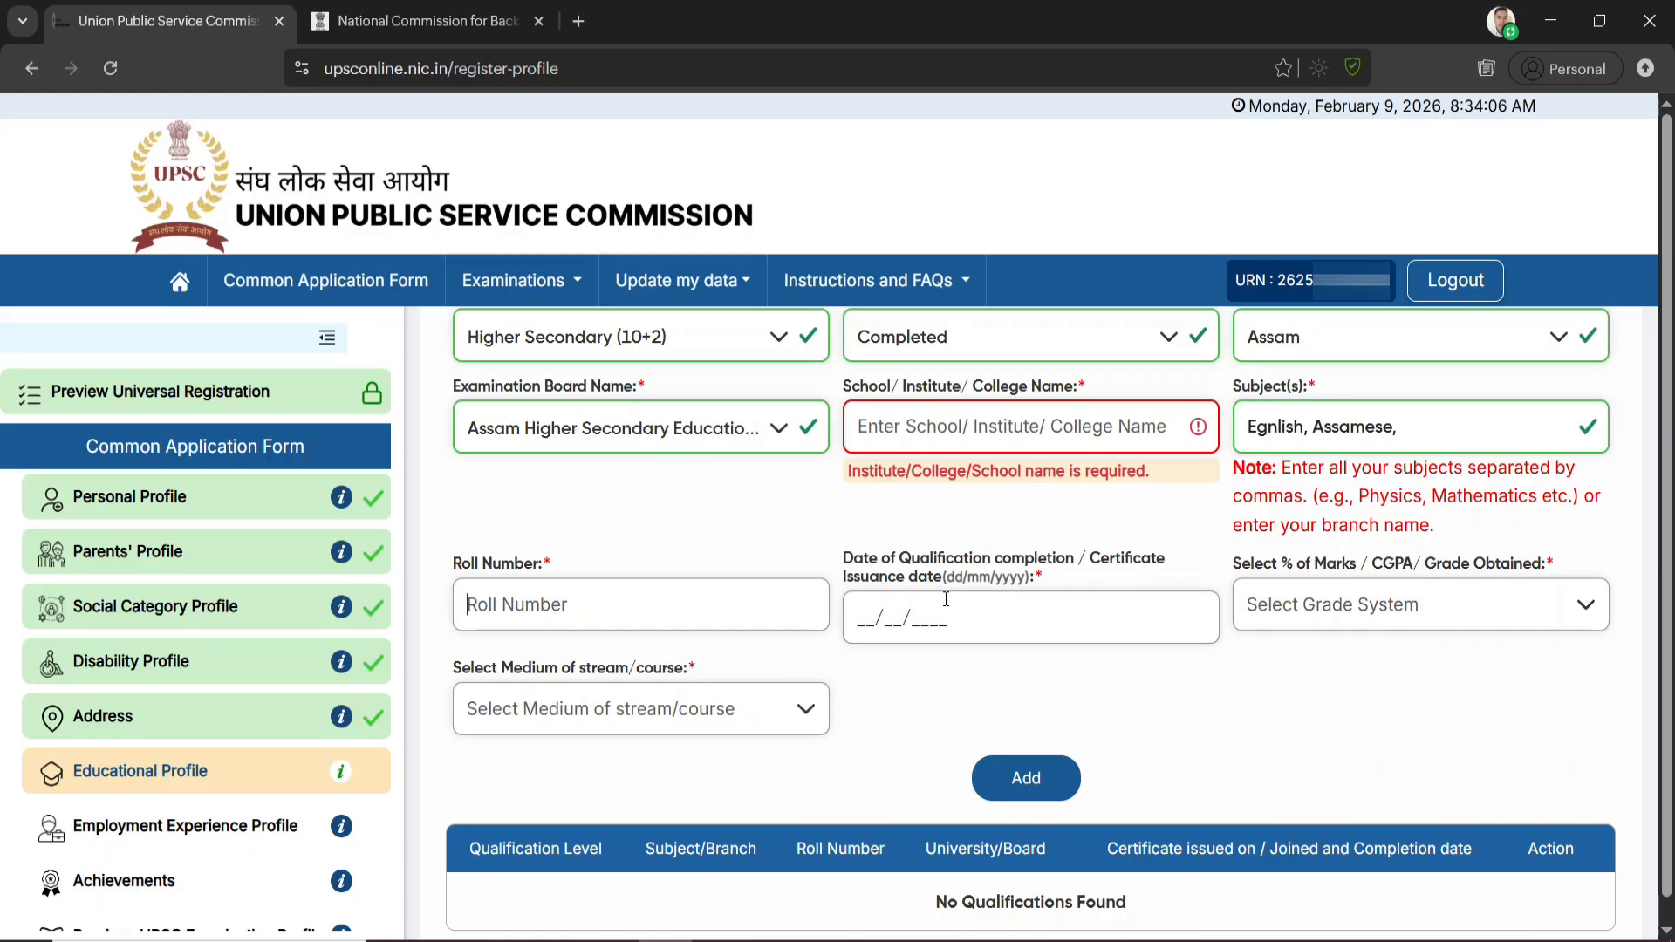
{"action": "left_click", "coordinate": [1382, 603]}
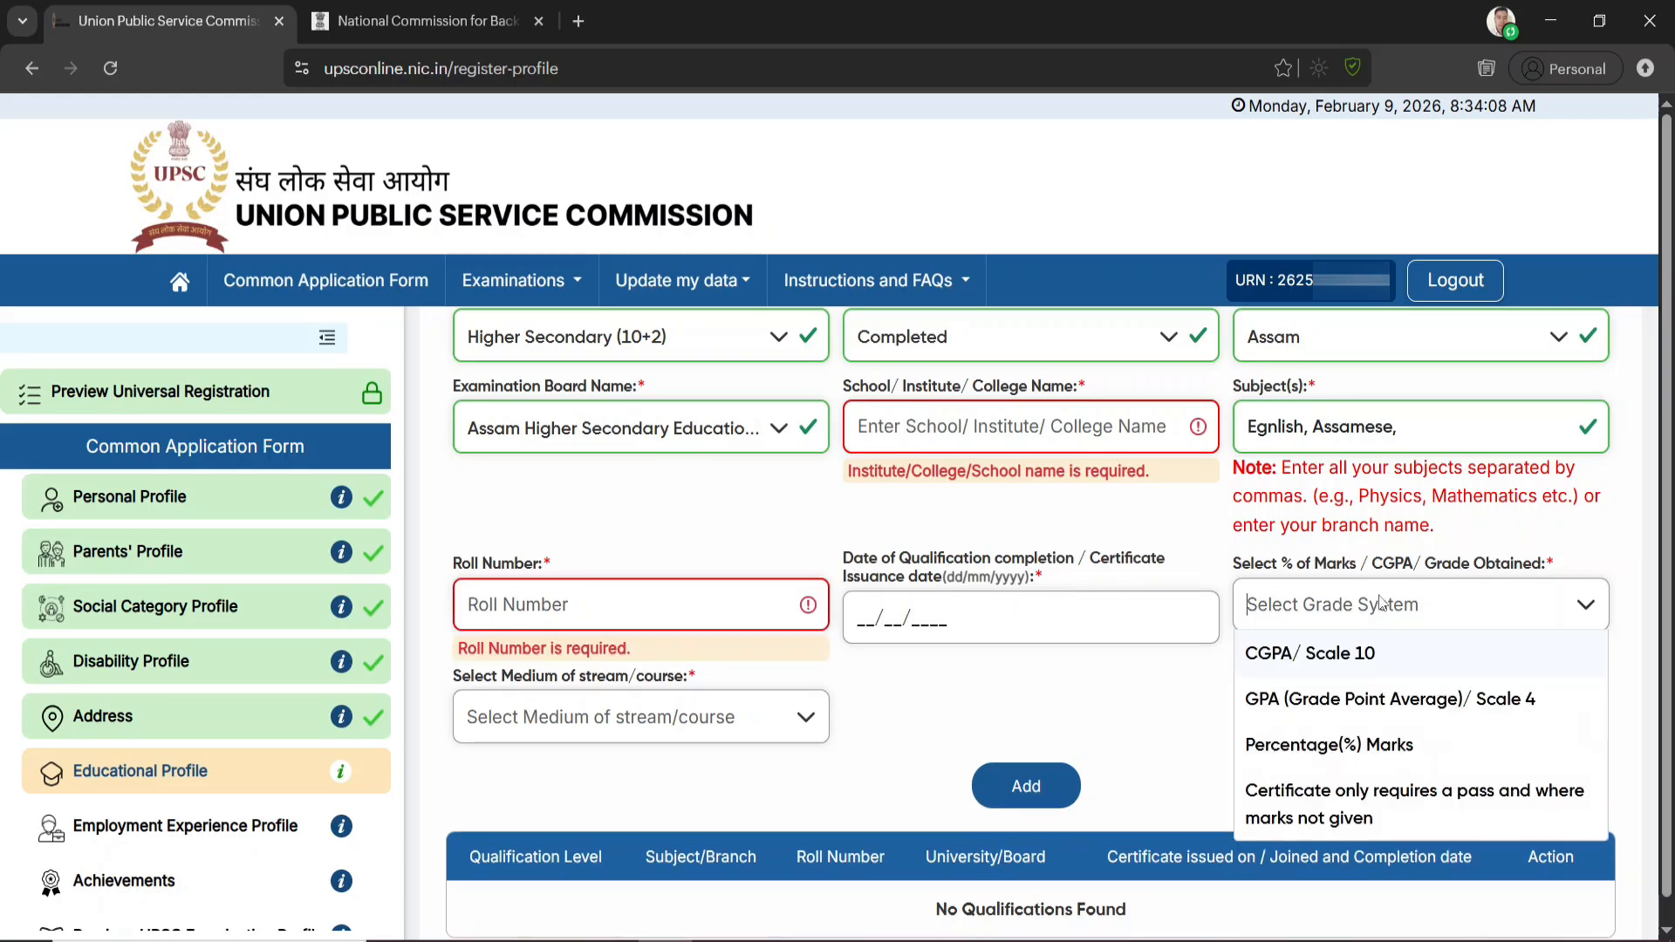
{"action": "left_click", "coordinate": [1339, 746]}
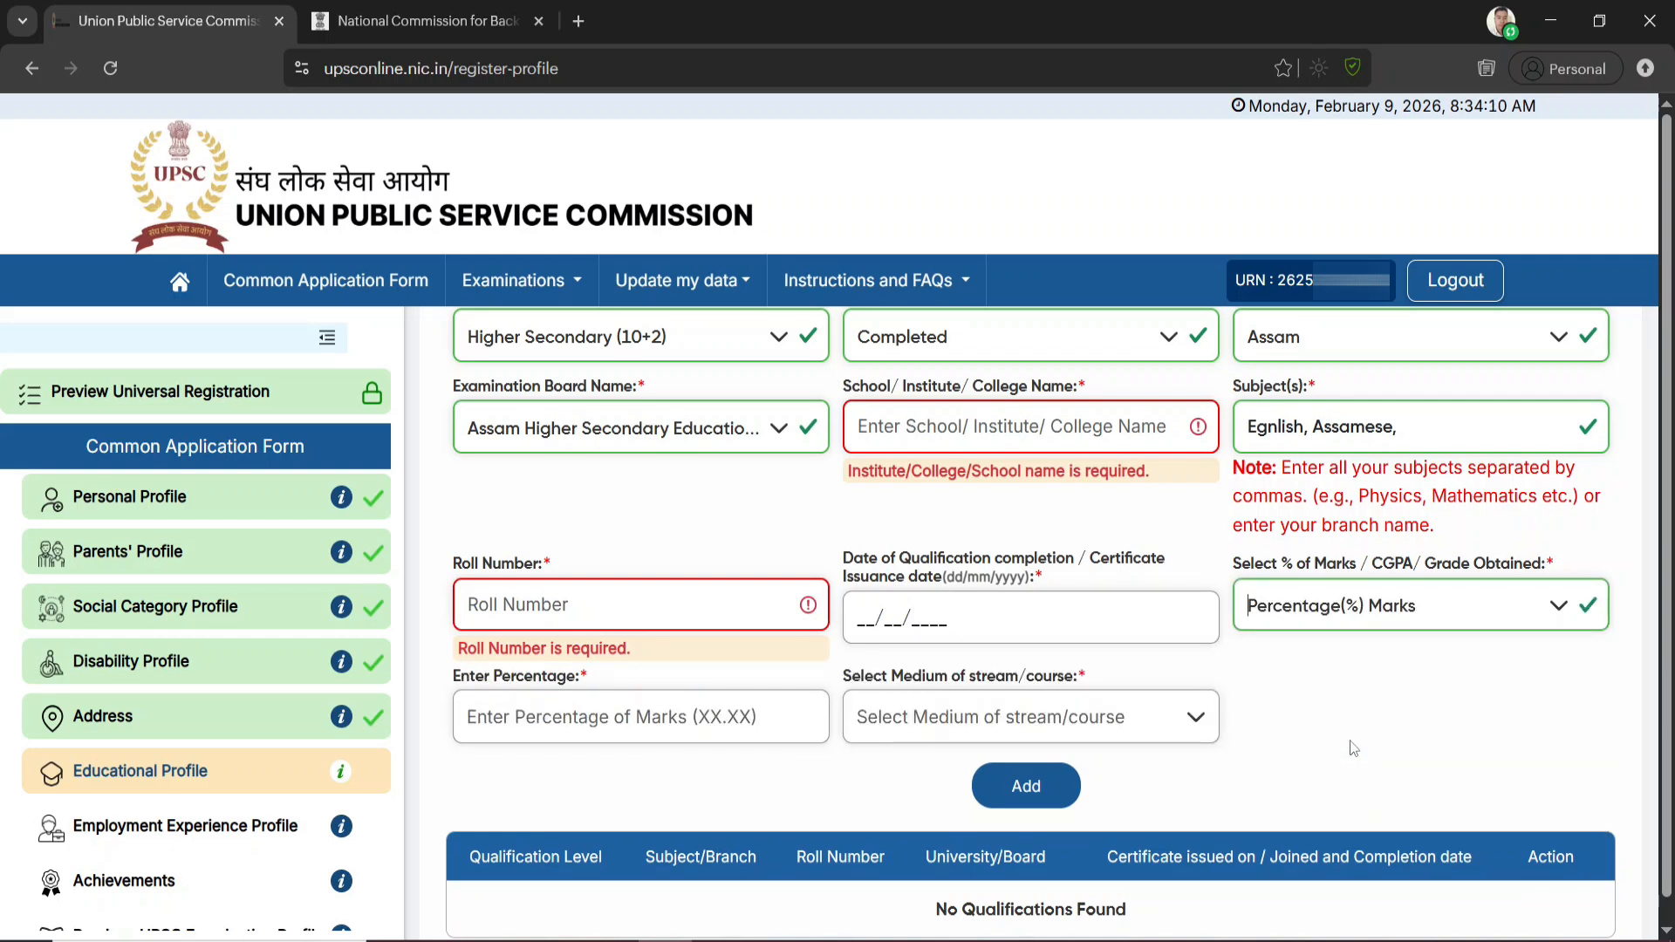
{"action": "left_click", "coordinate": [547, 716]}
Select Assamese as the medium of the course, and add the completed Higher Secondary qualification to the list
{"action": "left_click", "coordinate": [989, 717]}
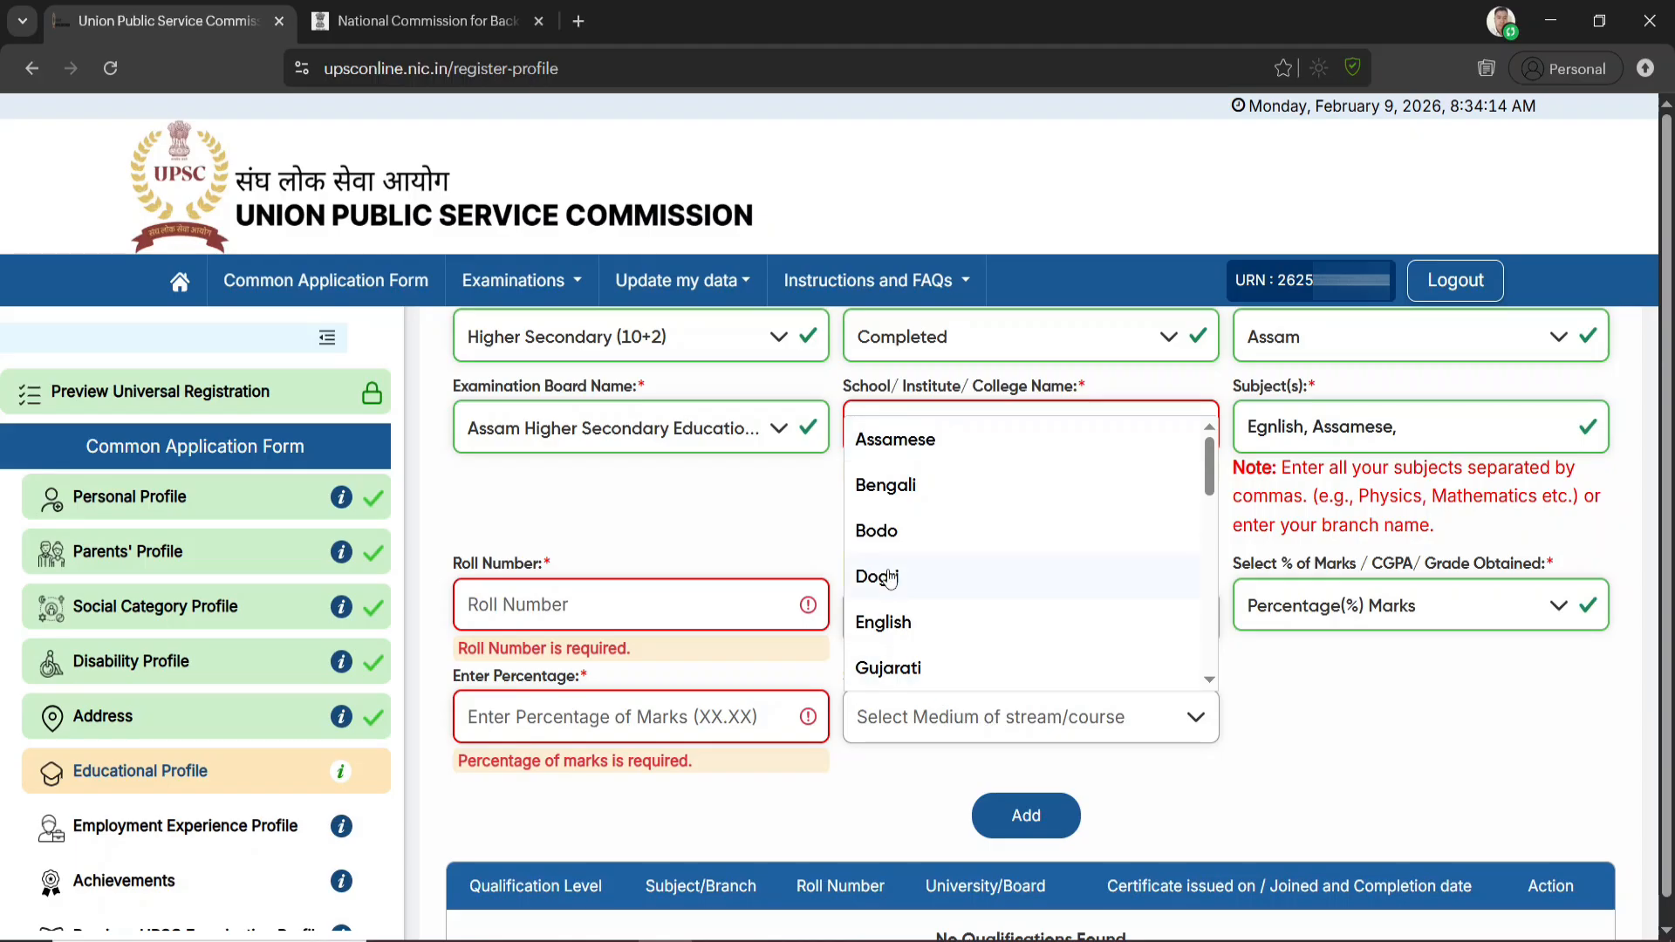
{"action": "left_click", "coordinate": [1171, 758]}
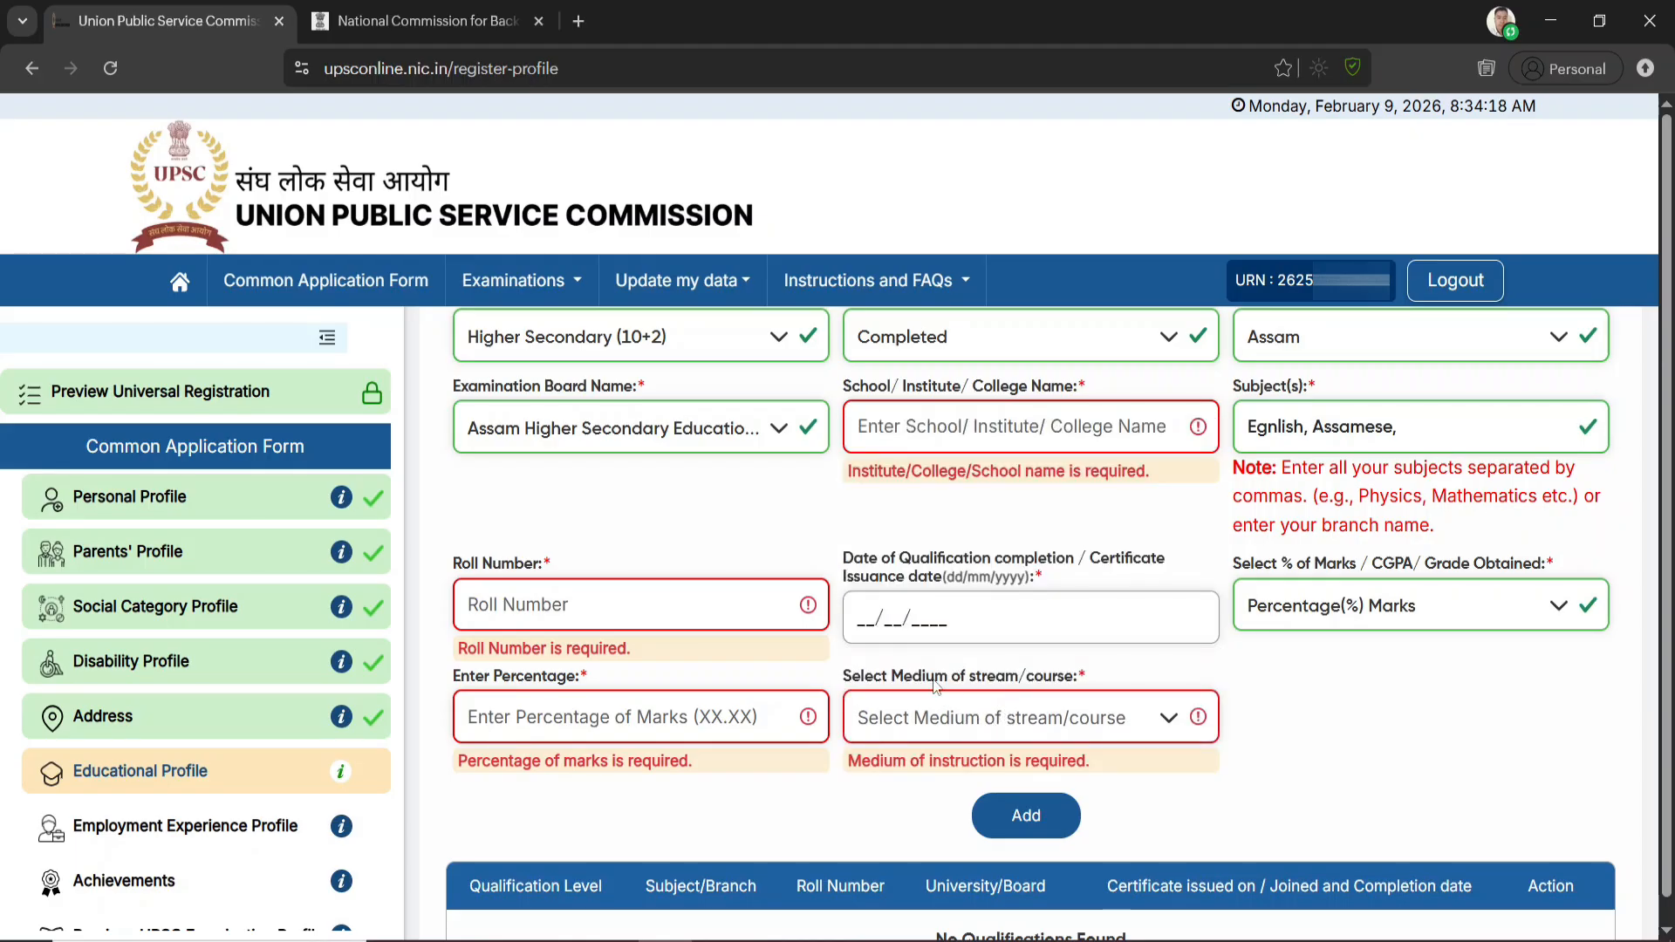
{"action": "left_click", "coordinate": [1124, 714]}
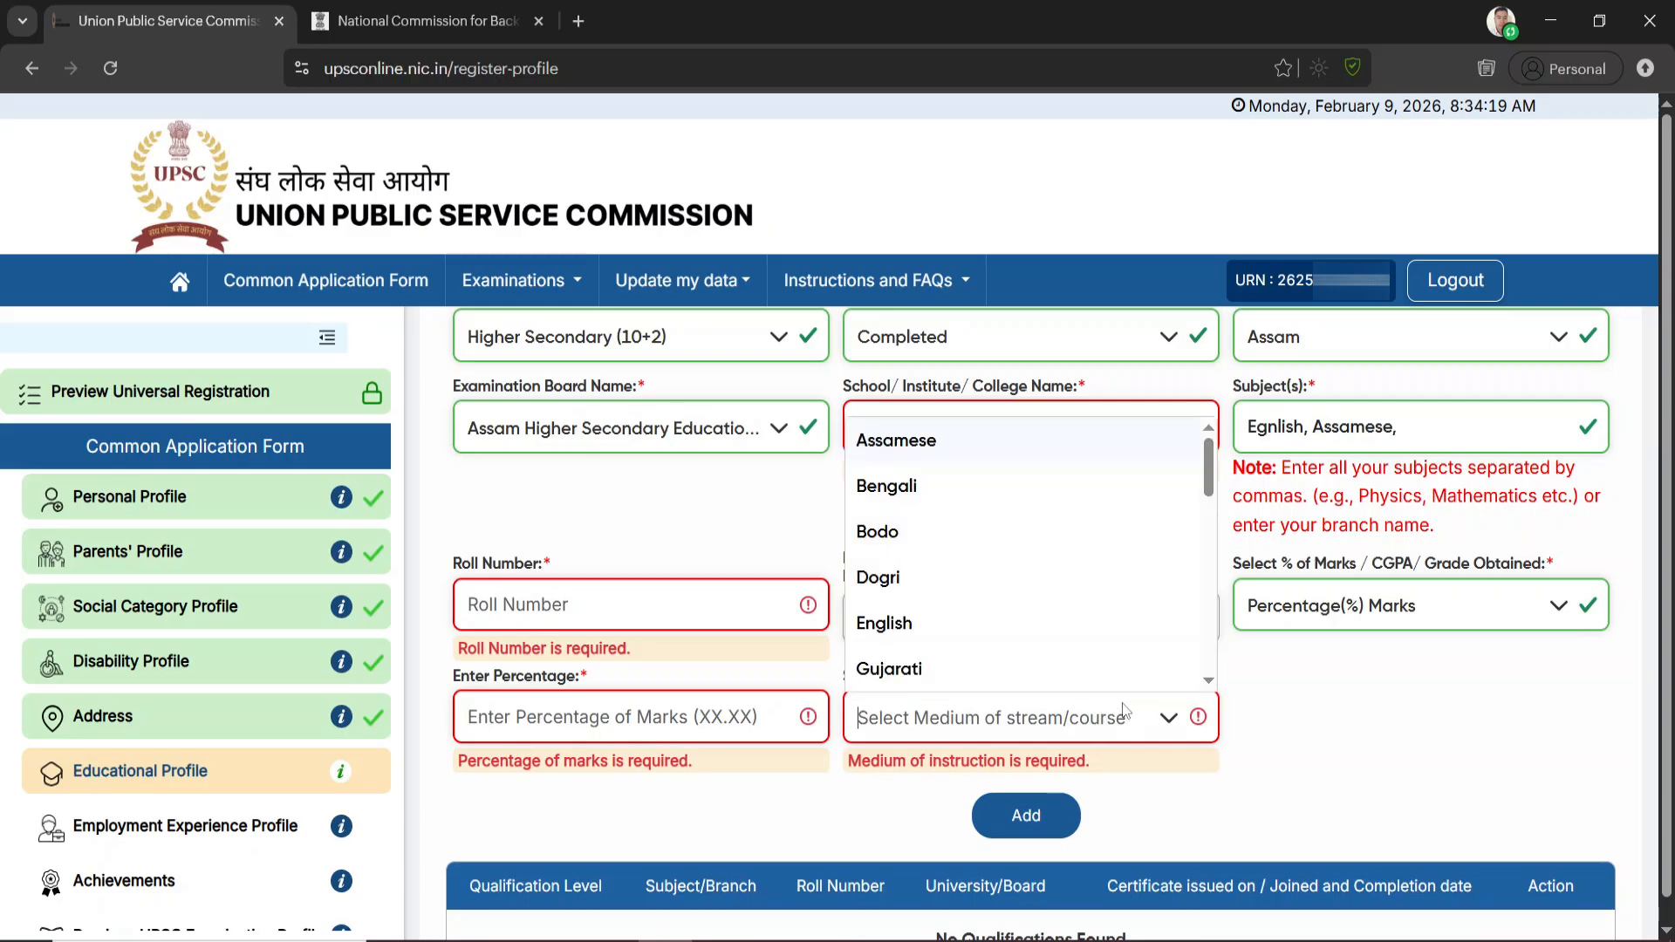
{"action": "left_click", "coordinate": [896, 443]}
{"action": "scroll", "coordinate": [1148, 808], "scroll_direction": "down", "scroll_amount": 1}
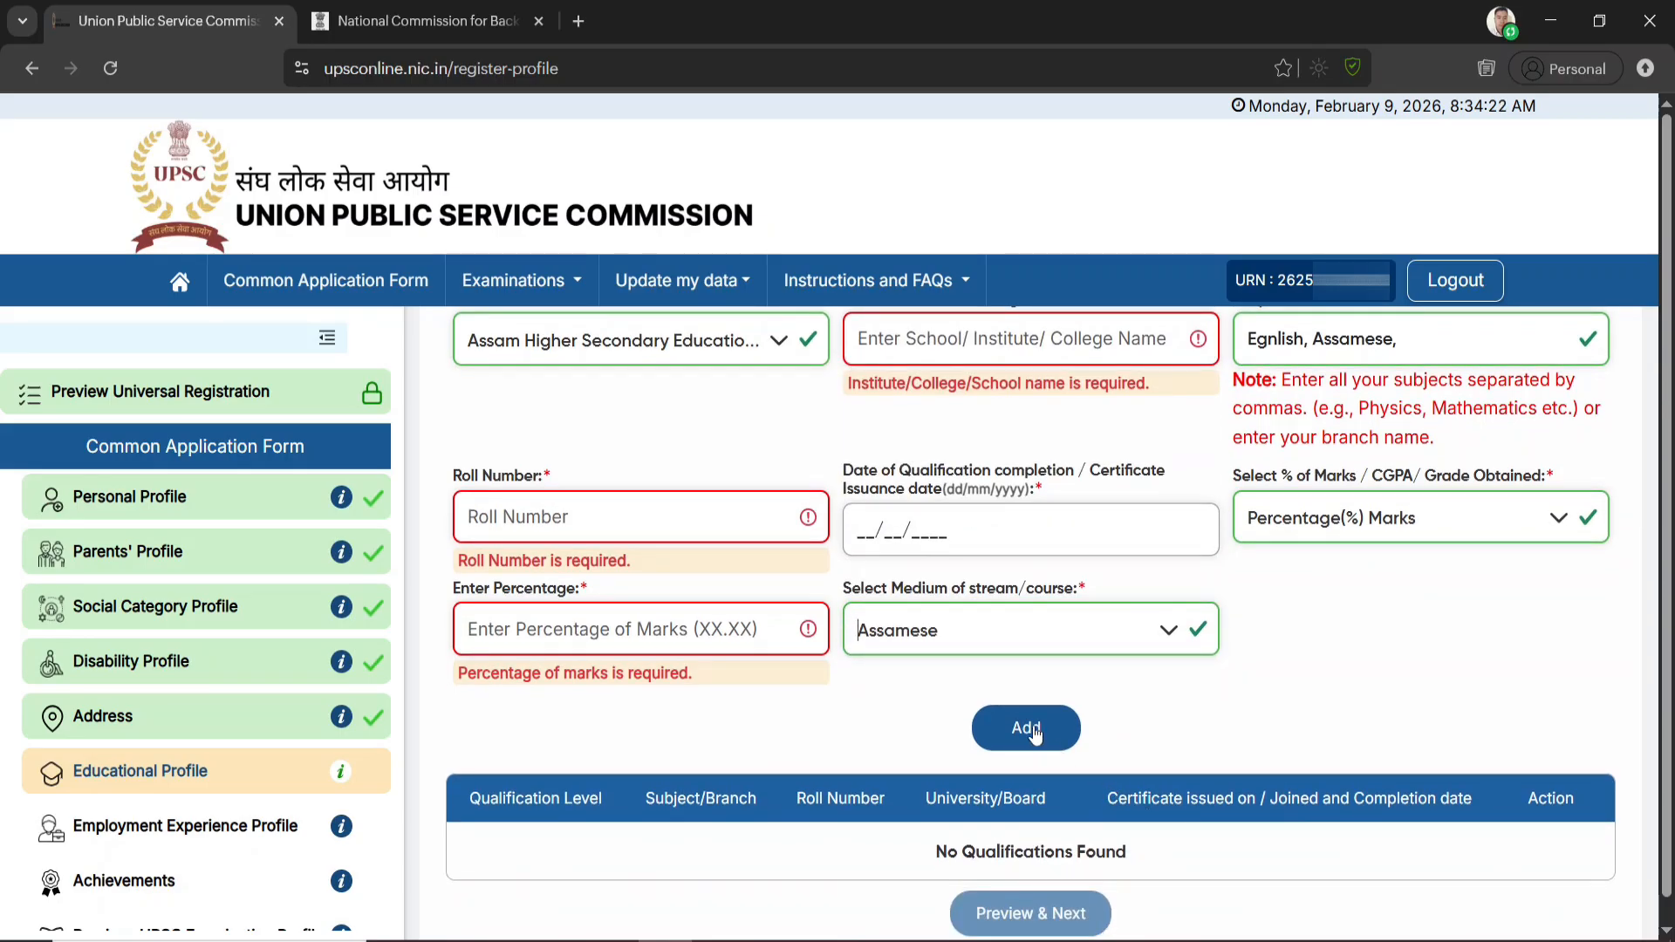
{"action": "left_click", "coordinate": [1029, 729]}
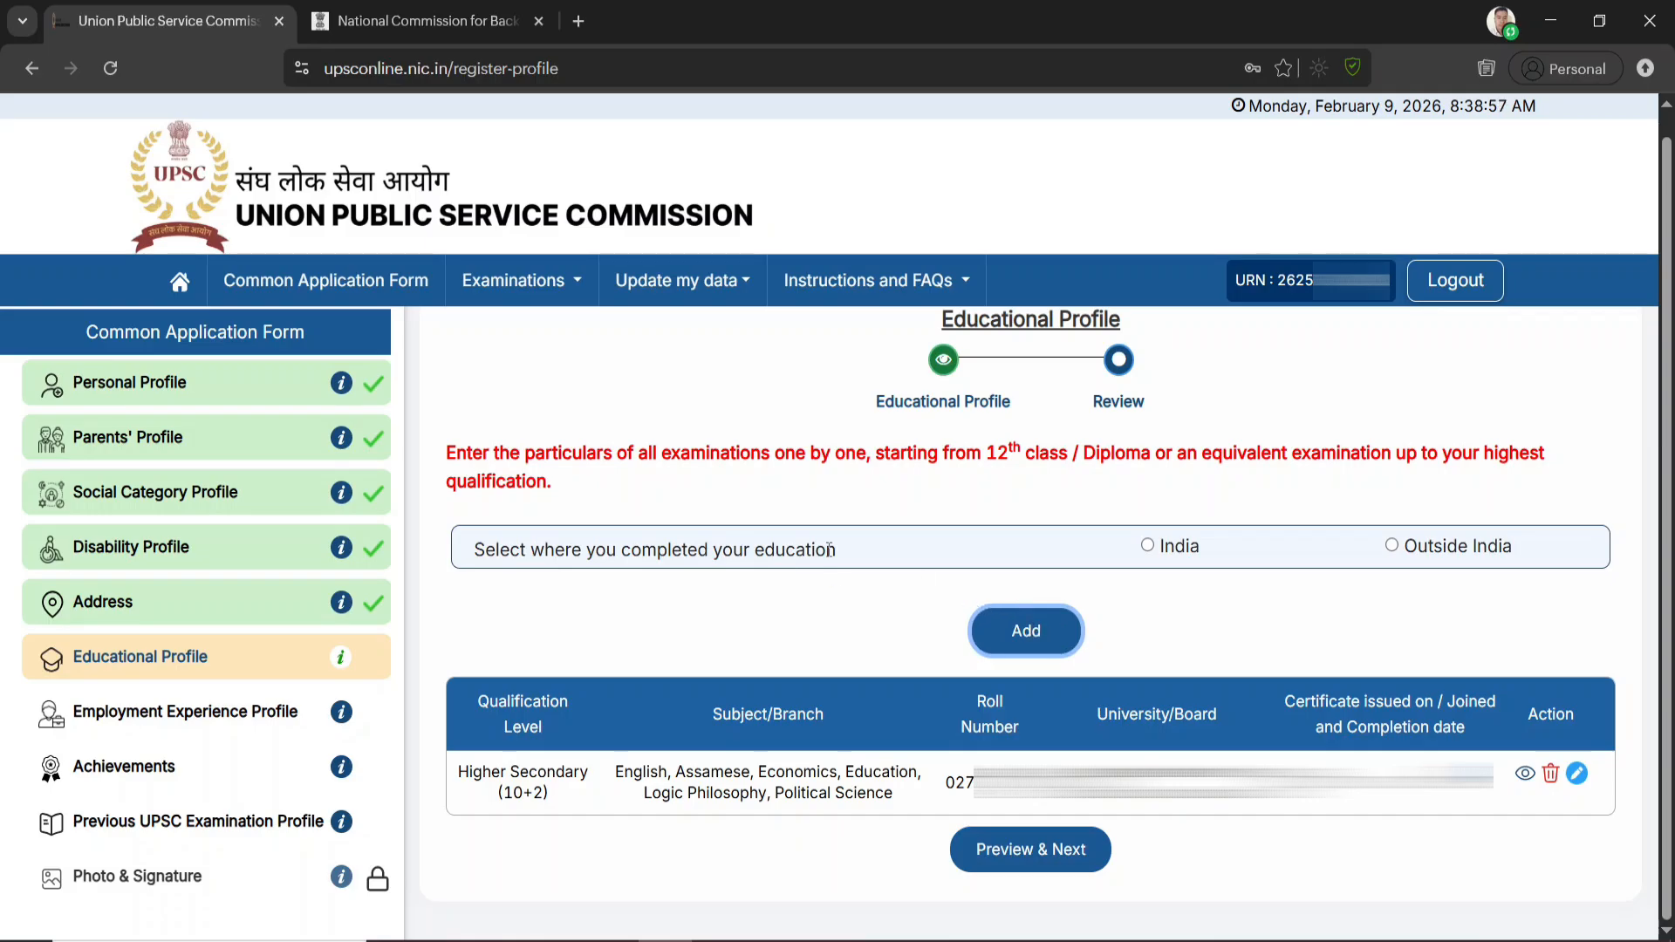
Start another qualification entry completed in India, with level Graduate and status Completed
{"action": "left_click", "coordinate": [1148, 546]}
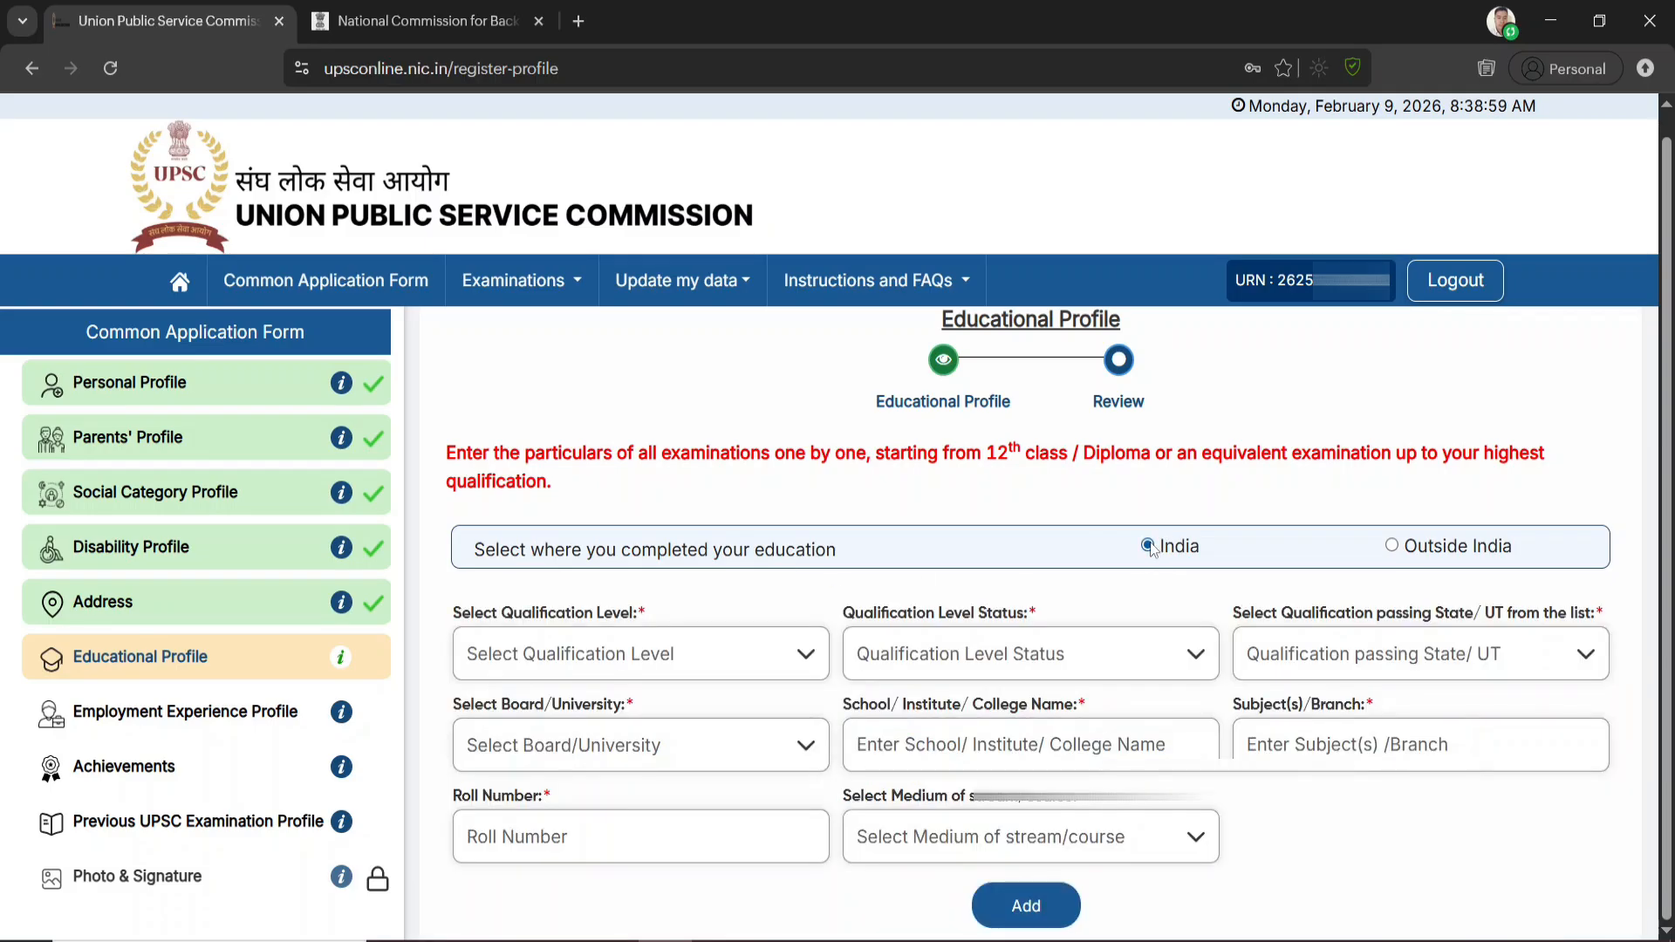
{"action": "left_click", "coordinate": [778, 665]}
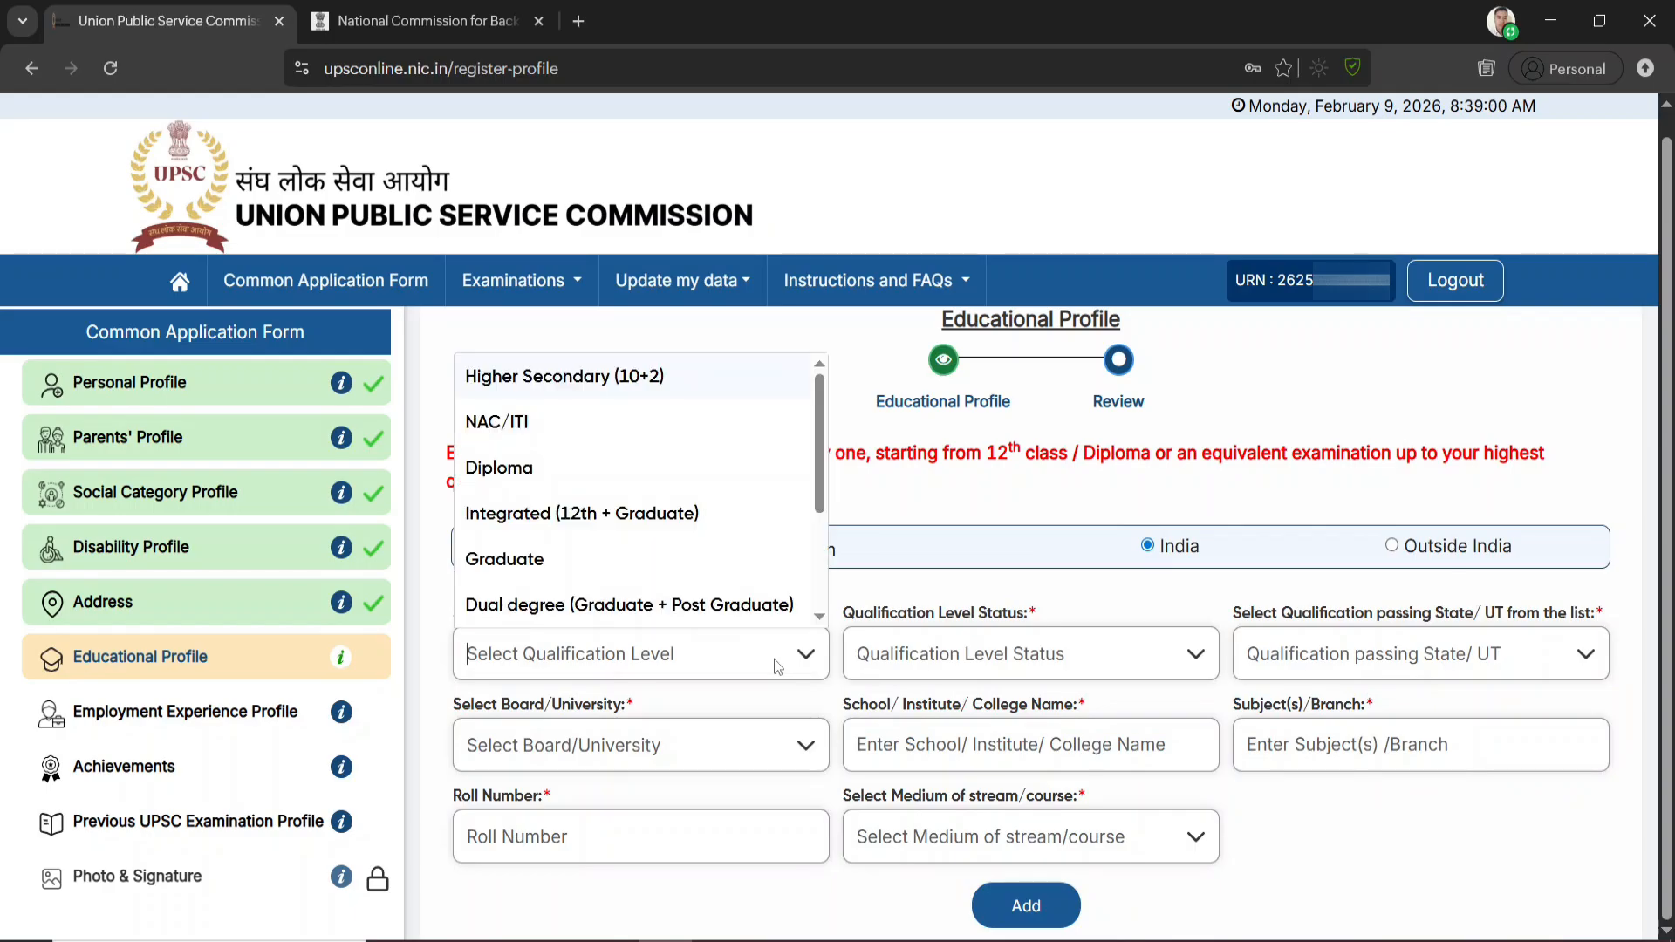
{"action": "left_click", "coordinate": [535, 563]}
{"action": "left_click", "coordinate": [1058, 668]}
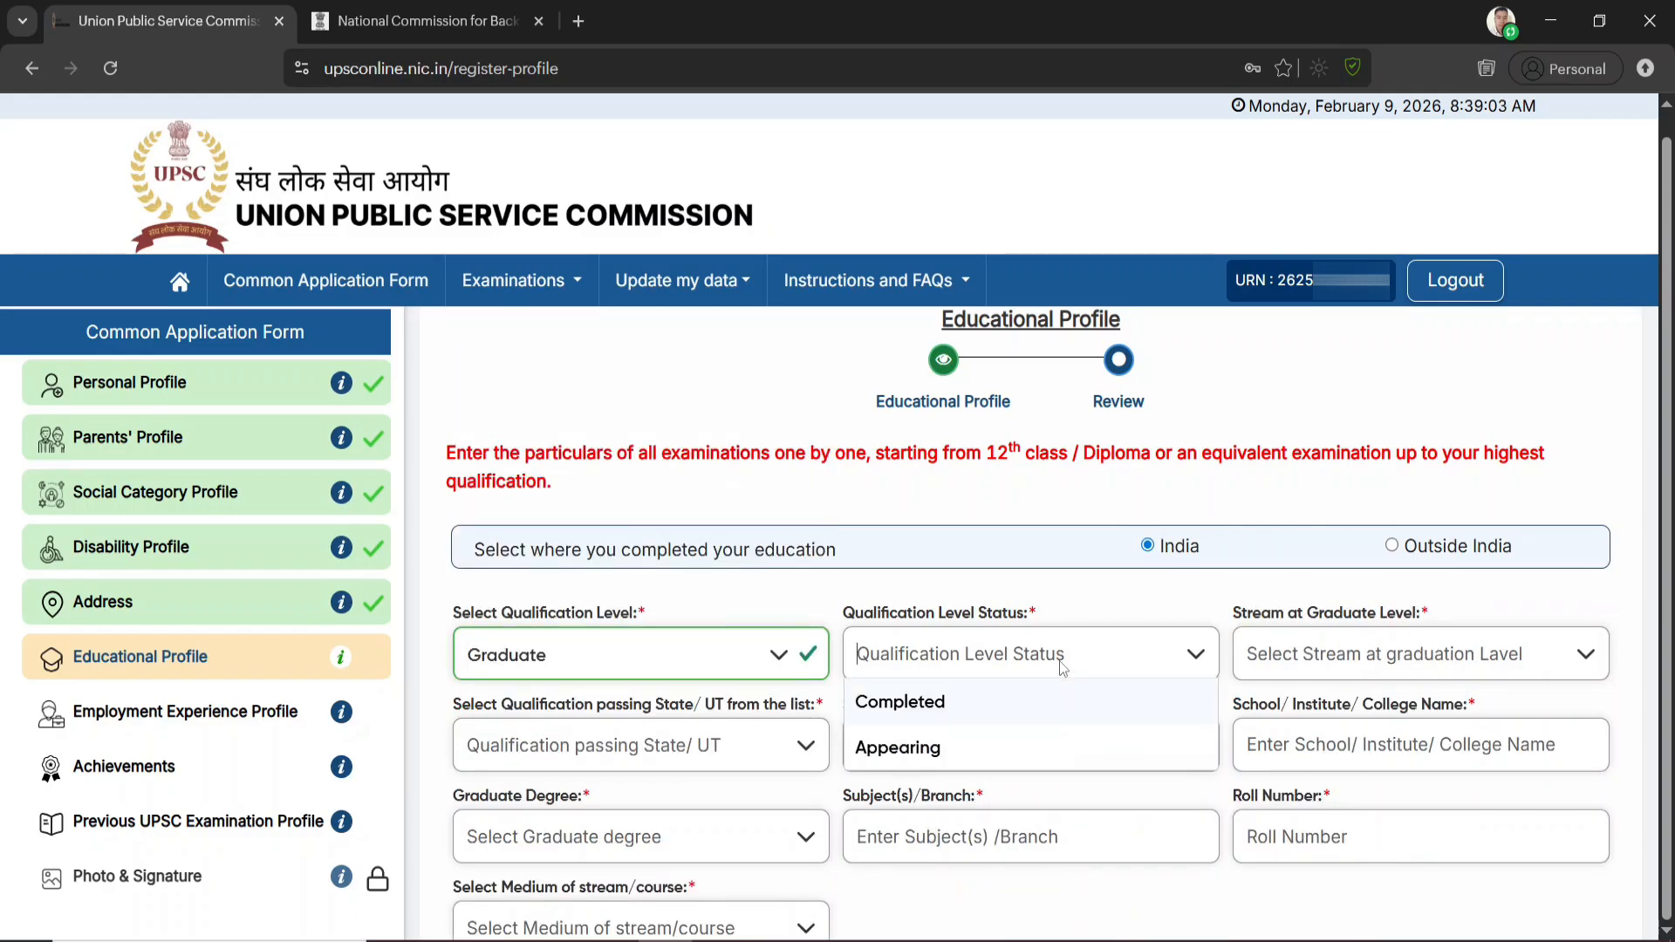
{"action": "left_click", "coordinate": [956, 713]}
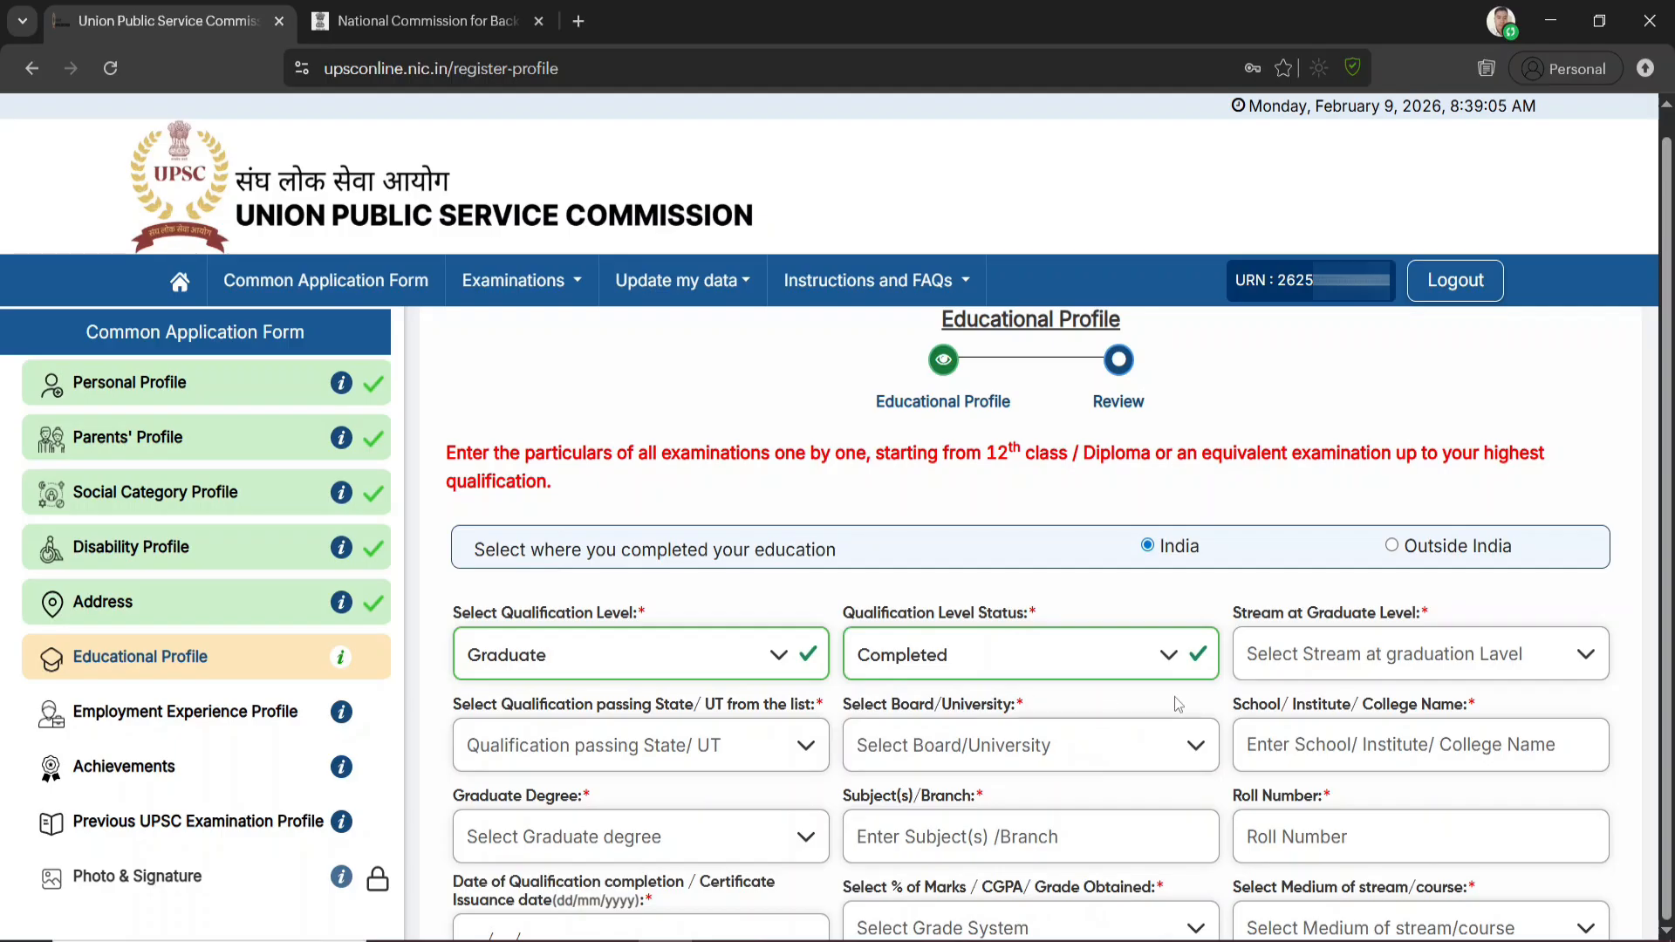
Choose Humanity as the graduate stream and Assam as the state where the qualification was passed
{"action": "left_click", "coordinate": [1428, 668]}
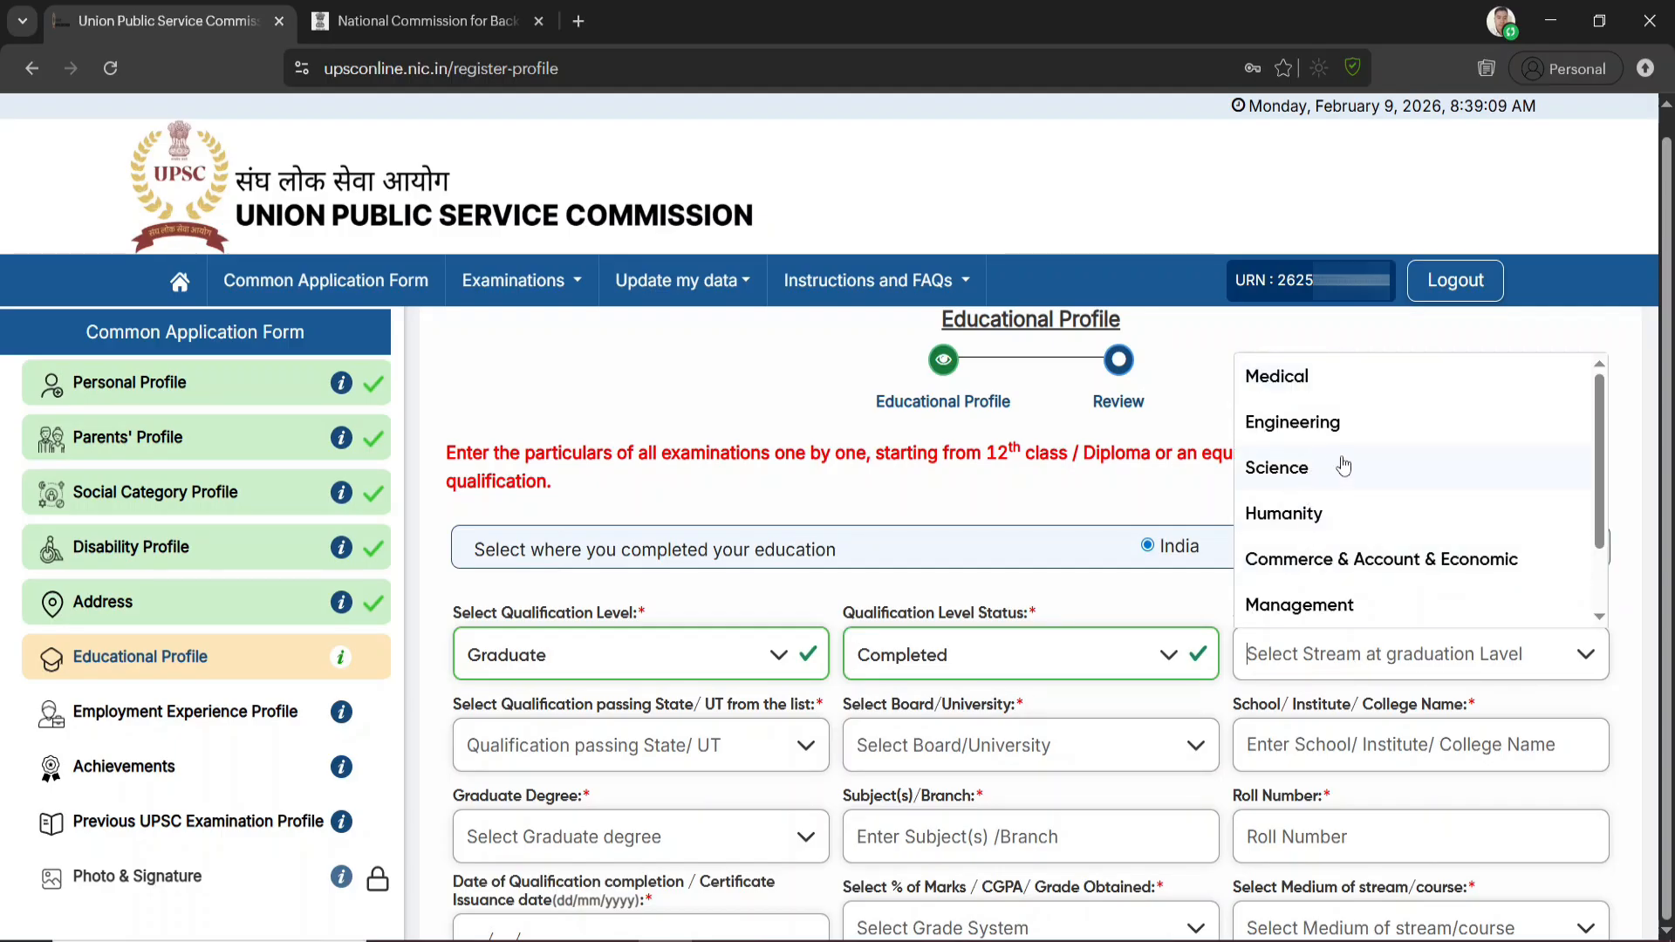
{"action": "scroll", "coordinate": [1339, 514], "scroll_direction": "down", "scroll_amount": 2}
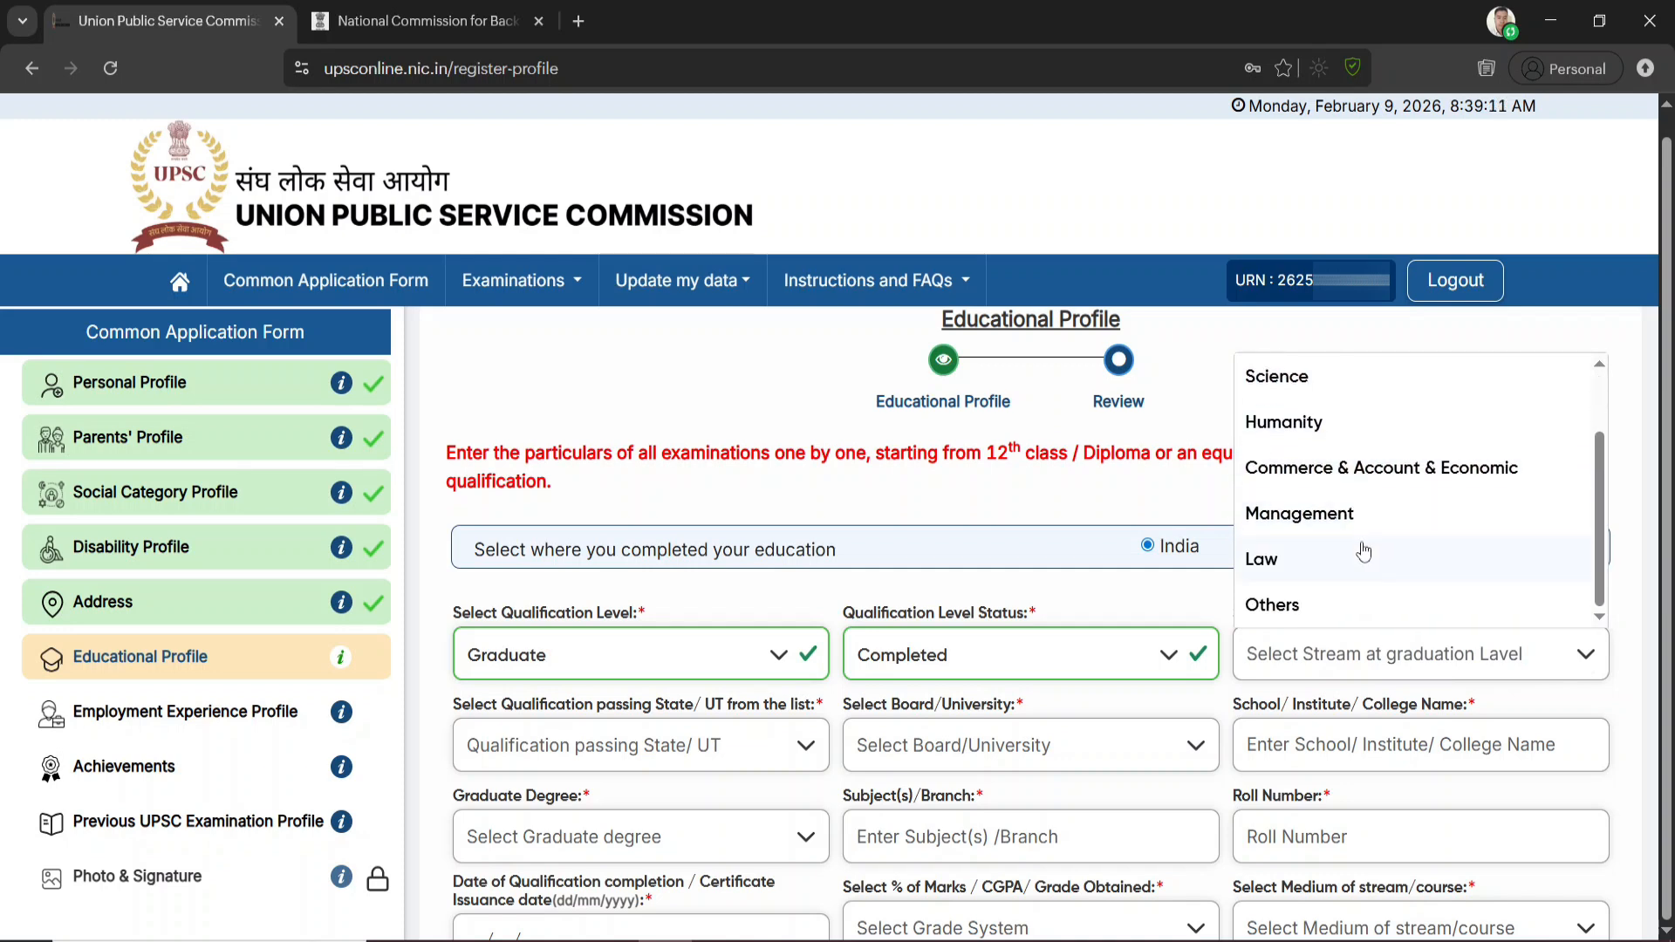
{"action": "scroll", "coordinate": [1311, 524], "scroll_direction": "up", "scroll_amount": 2}
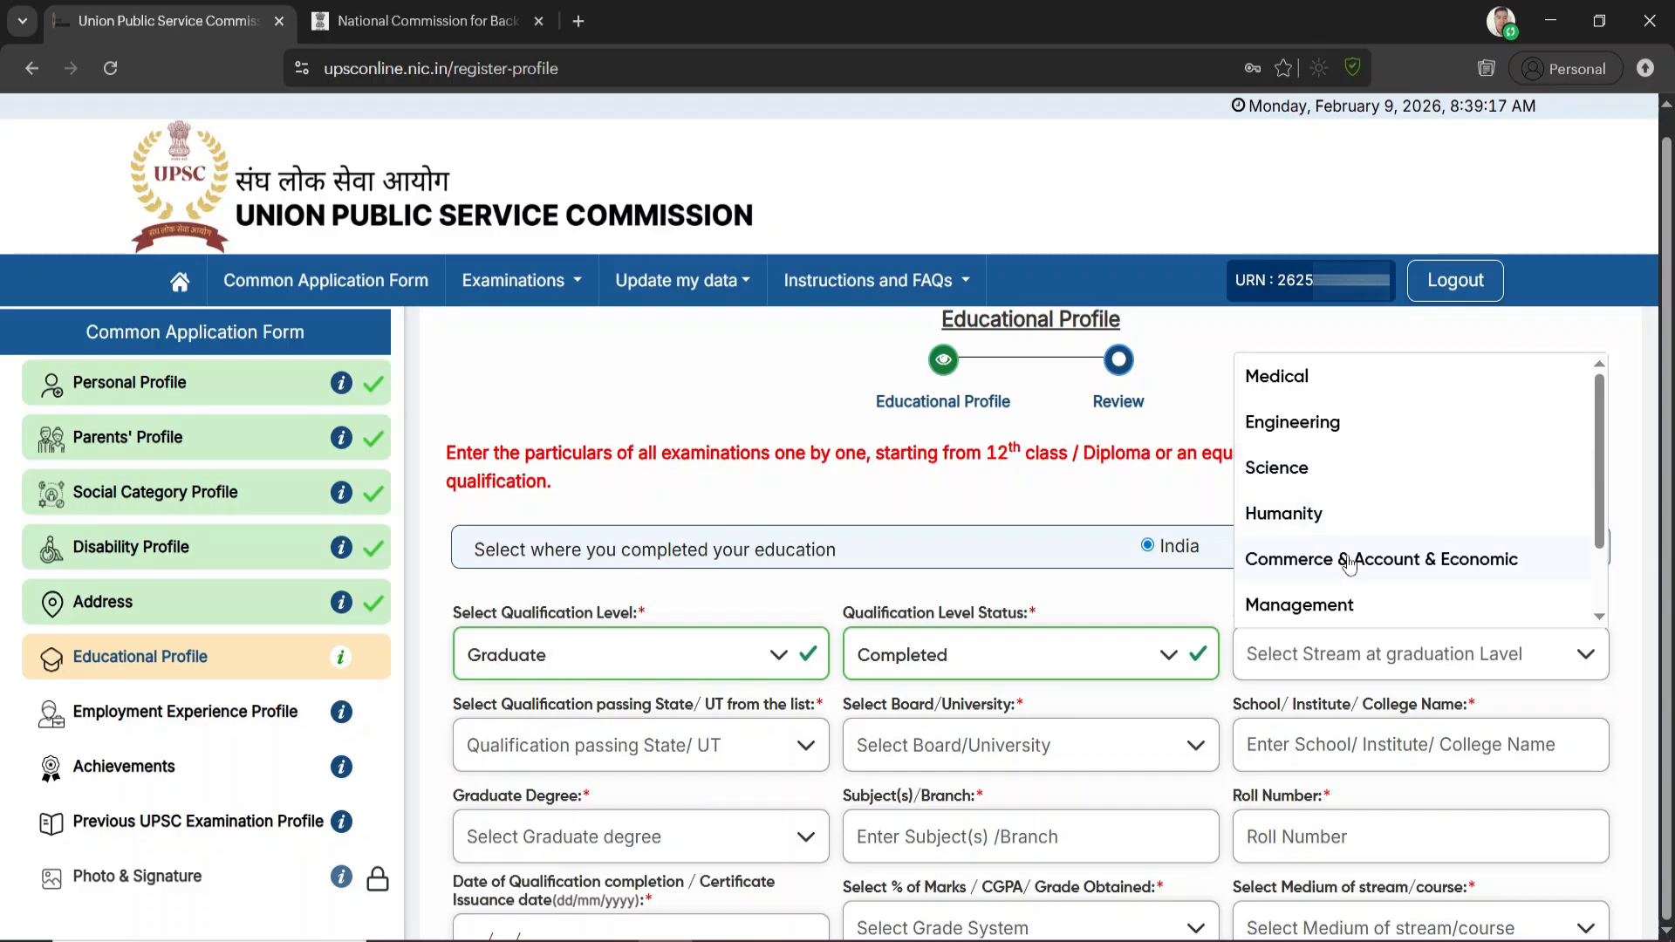
{"action": "left_click", "coordinate": [1306, 524]}
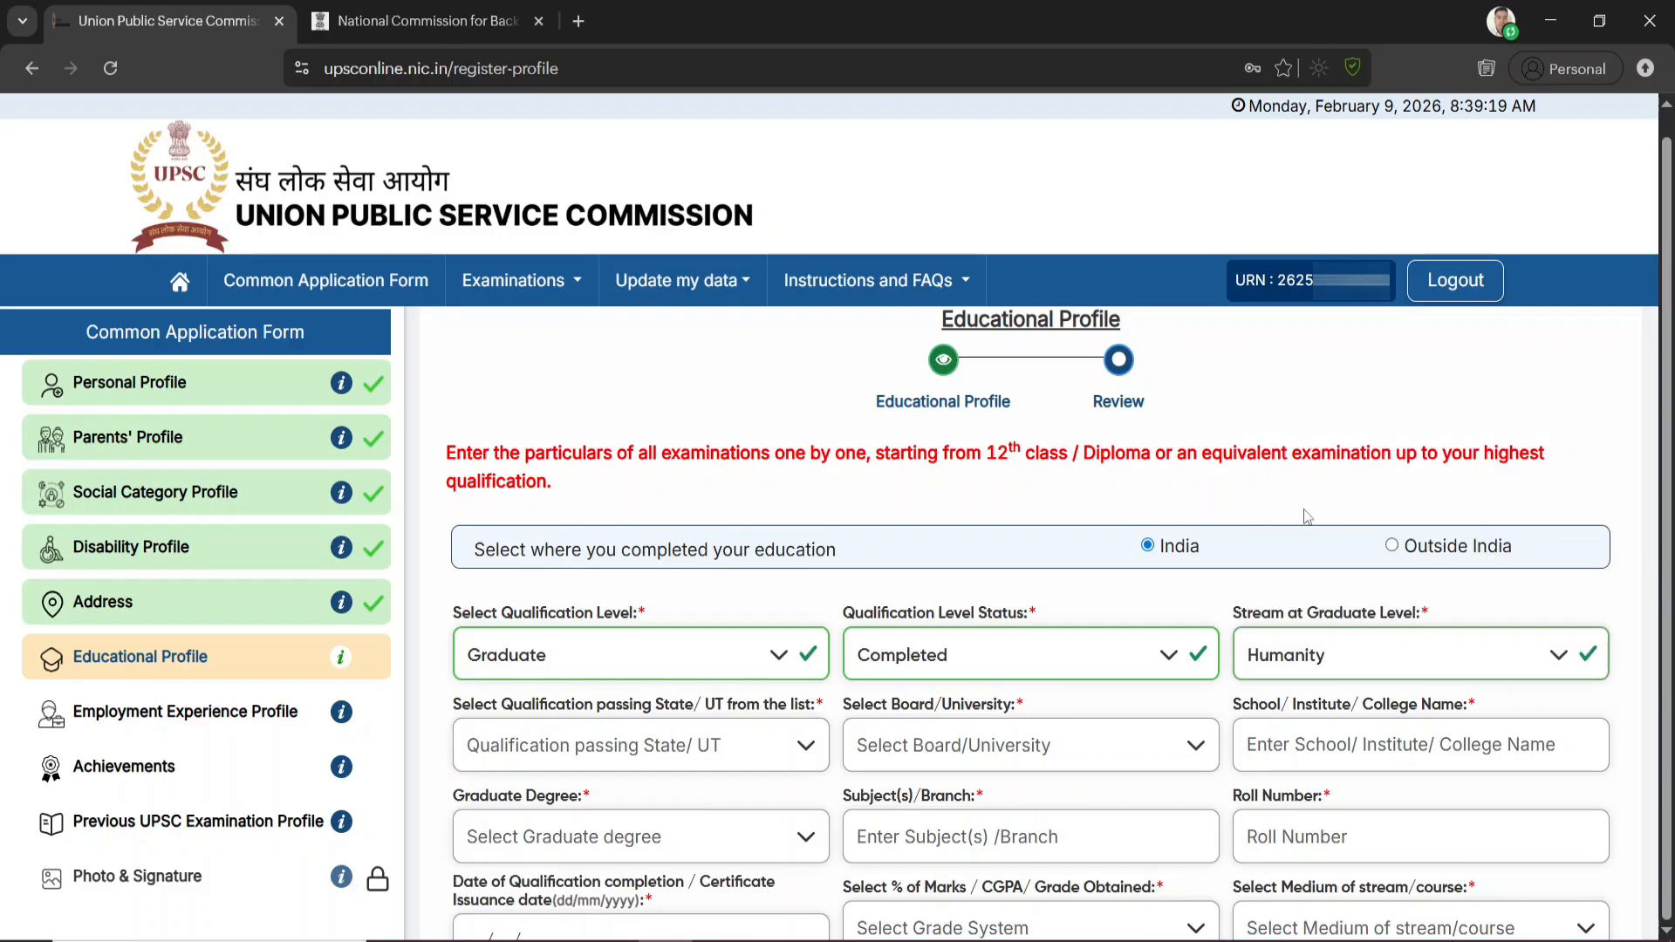
{"action": "left_click", "coordinate": [763, 756]}
{"action": "left_click", "coordinate": [526, 602]}
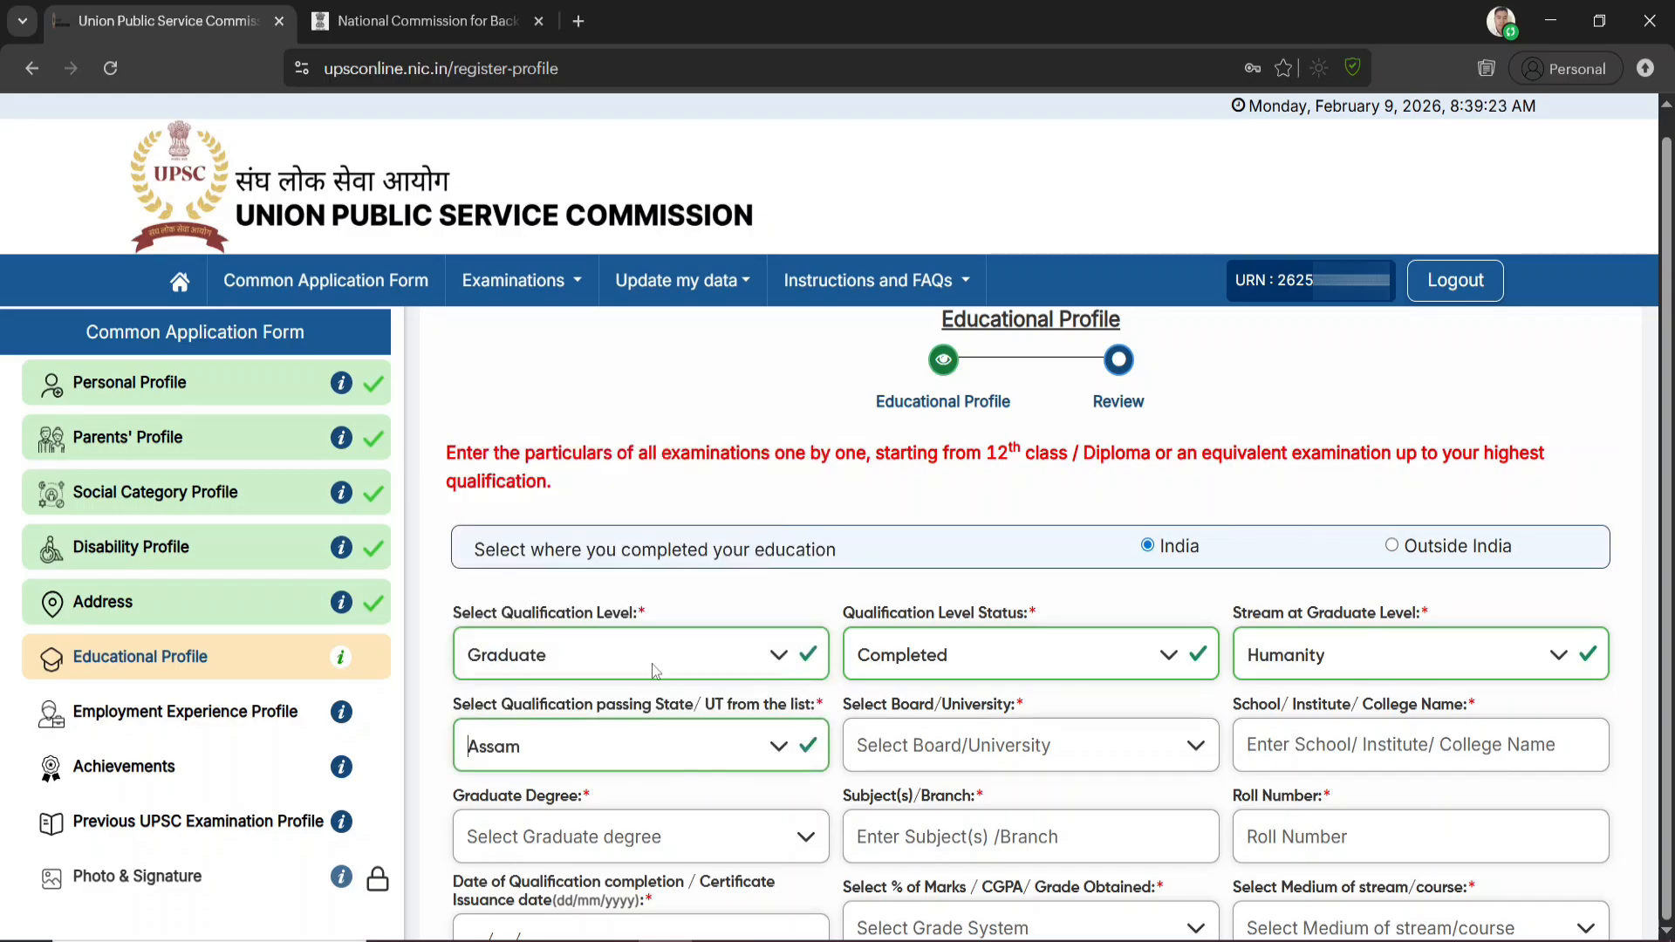
Look at the board/university options for the Graduate entry, and select B.A. as the graduate degree
{"action": "left_click", "coordinate": [1018, 746]}
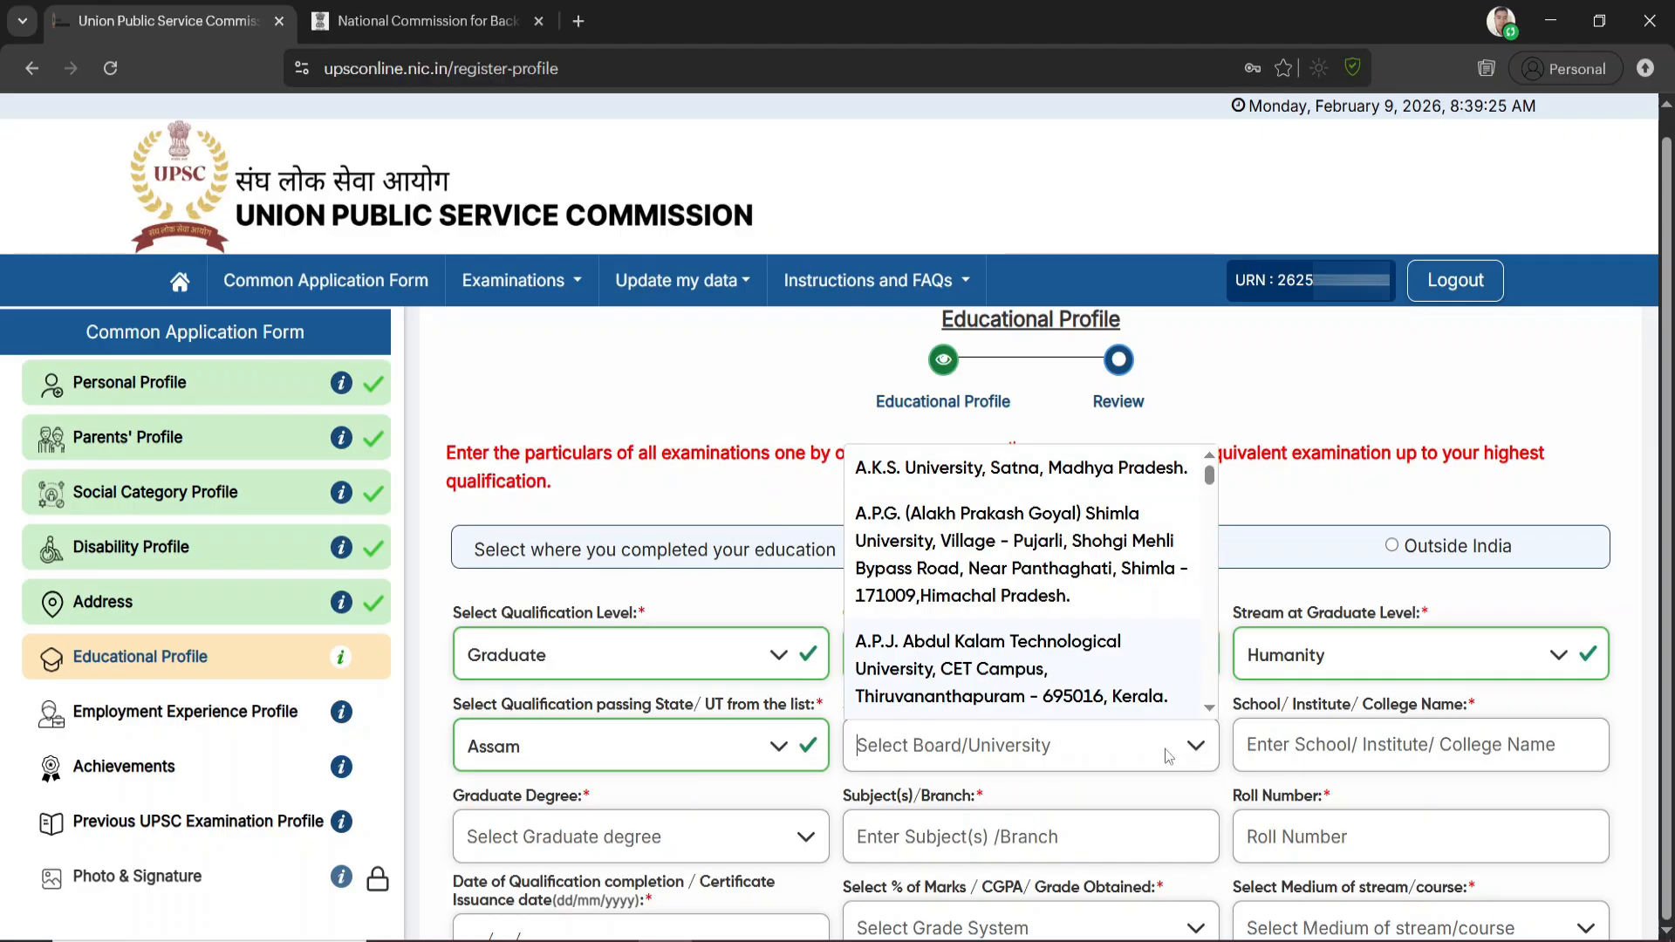
{"action": "left_click", "coordinate": [1375, 744]}
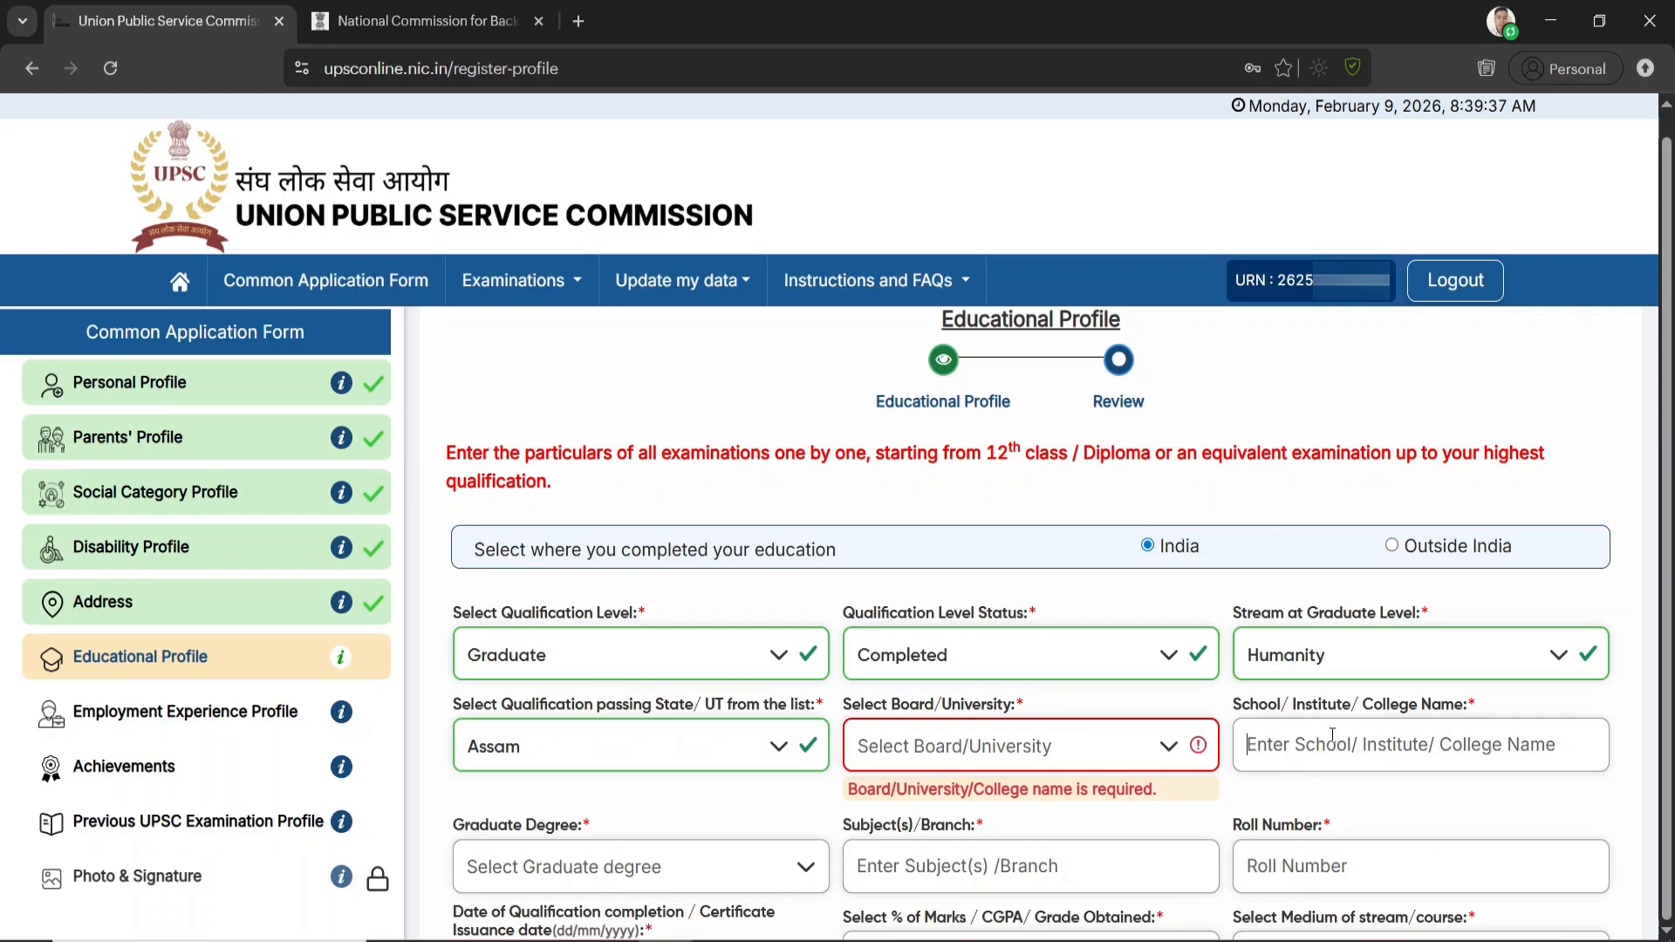
{"action": "scroll", "coordinate": [1332, 735], "scroll_direction": "down", "scroll_amount": 3}
{"action": "left_click", "coordinate": [693, 635]}
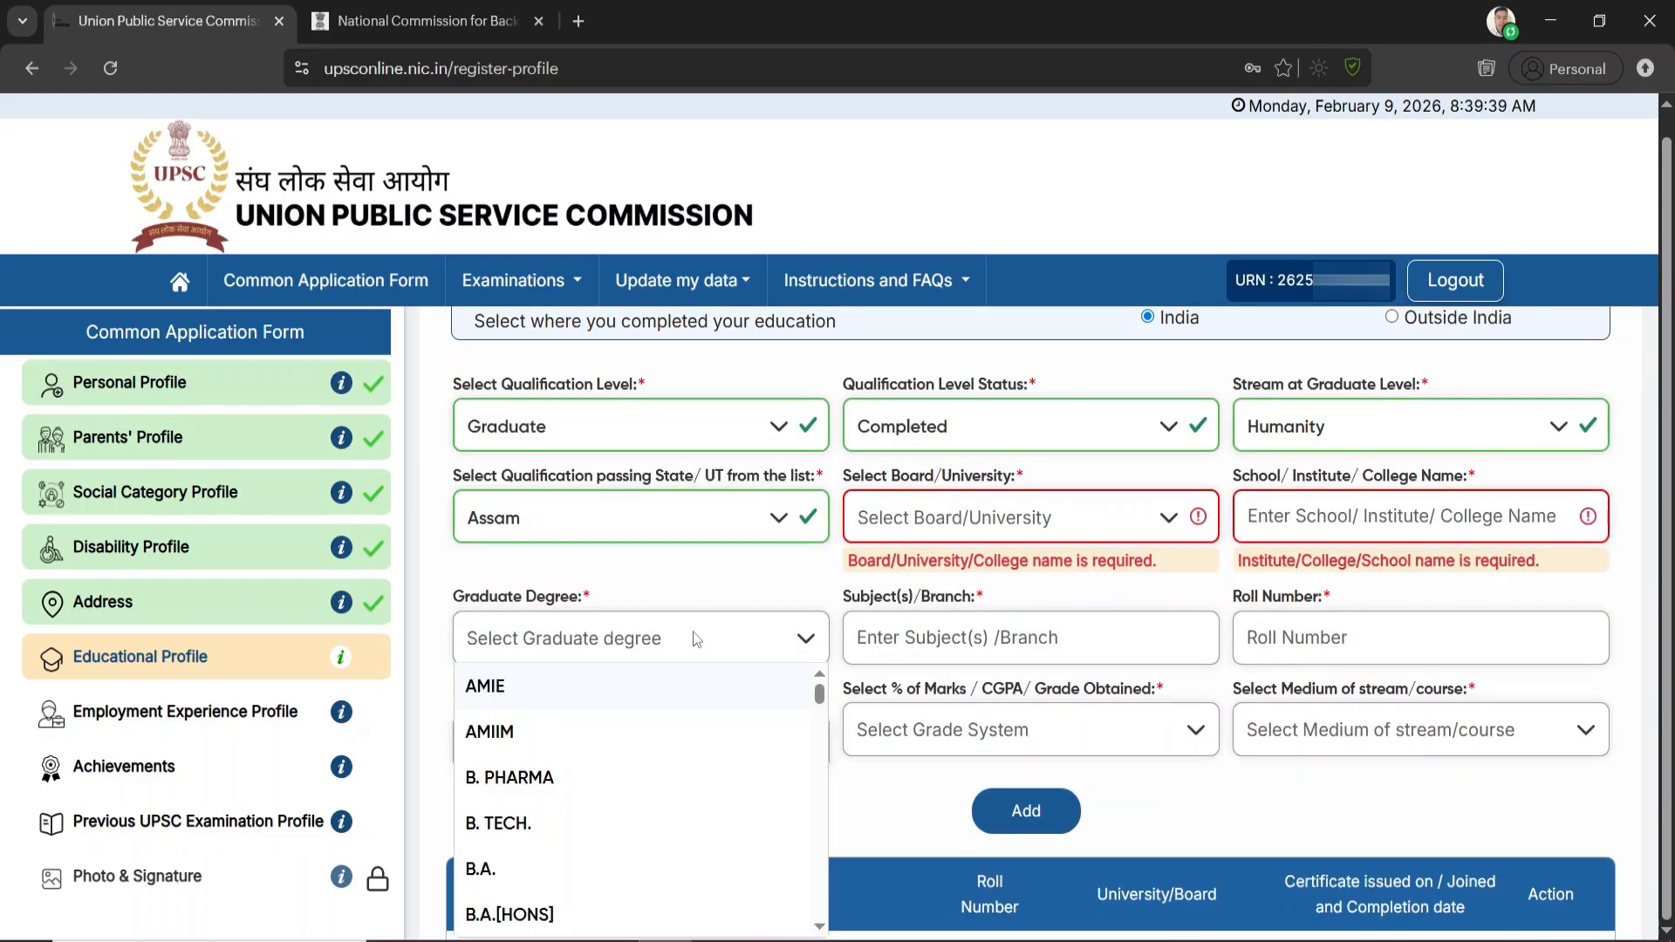
{"action": "scroll", "coordinate": [524, 839], "scroll_direction": "down", "scroll_amount": 3}
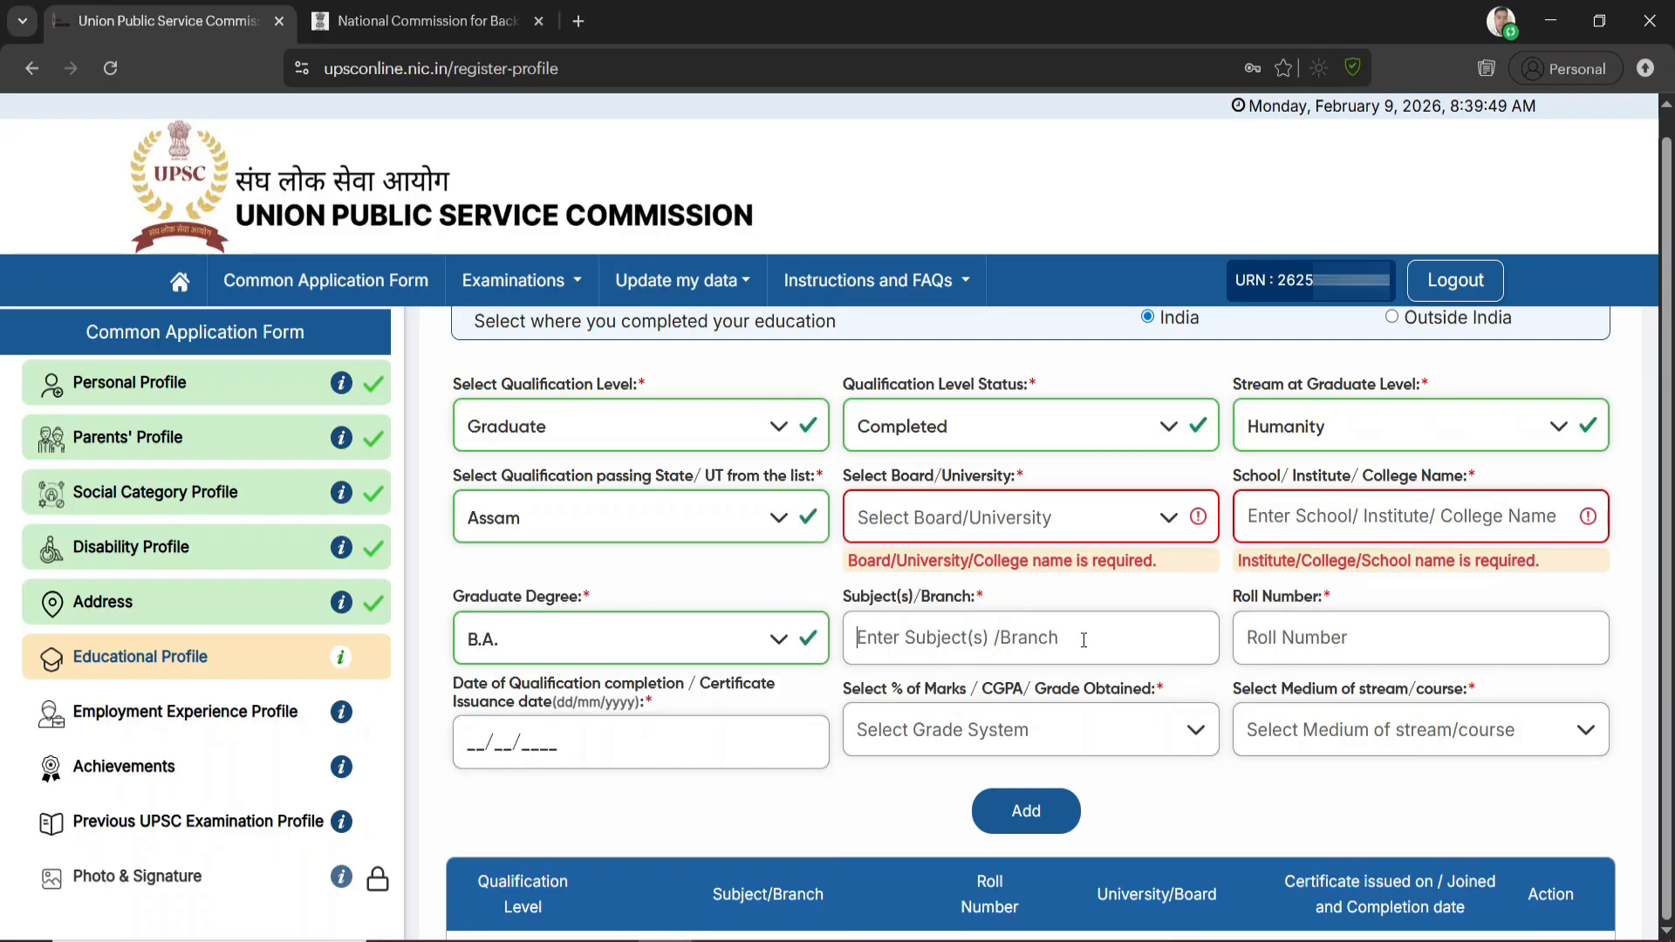
Choose CGPA/ Scale 10 as the grade system for the Graduate qualification
{"action": "left_click", "coordinate": [1278, 647]}
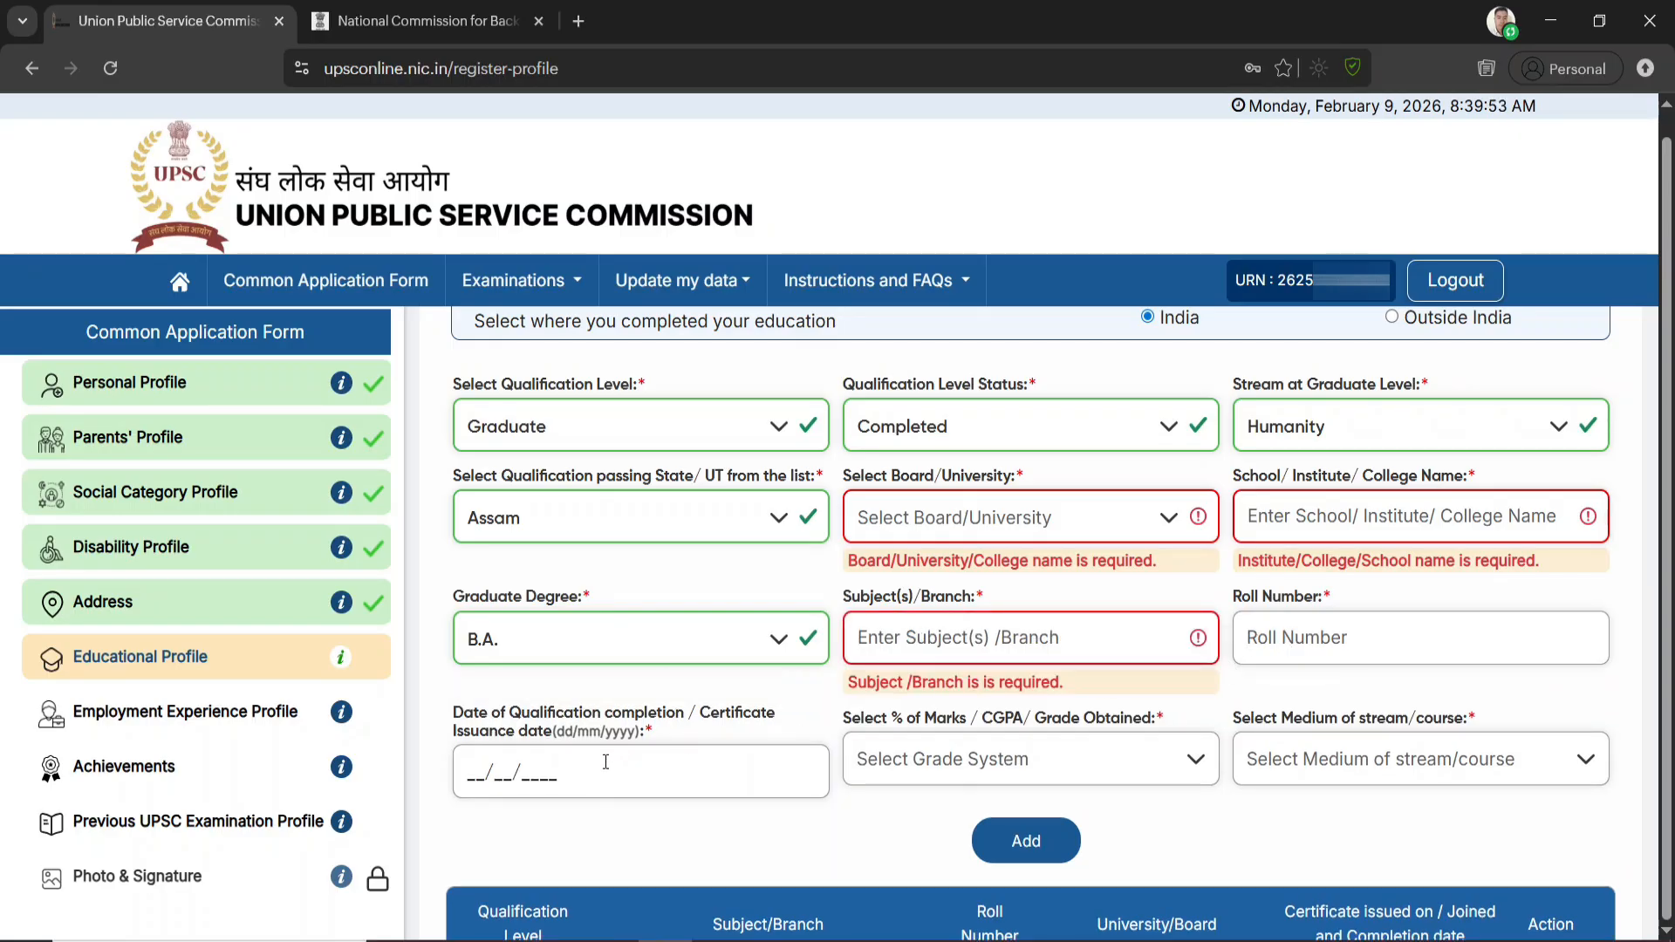
{"action": "left_click", "coordinate": [1054, 756]}
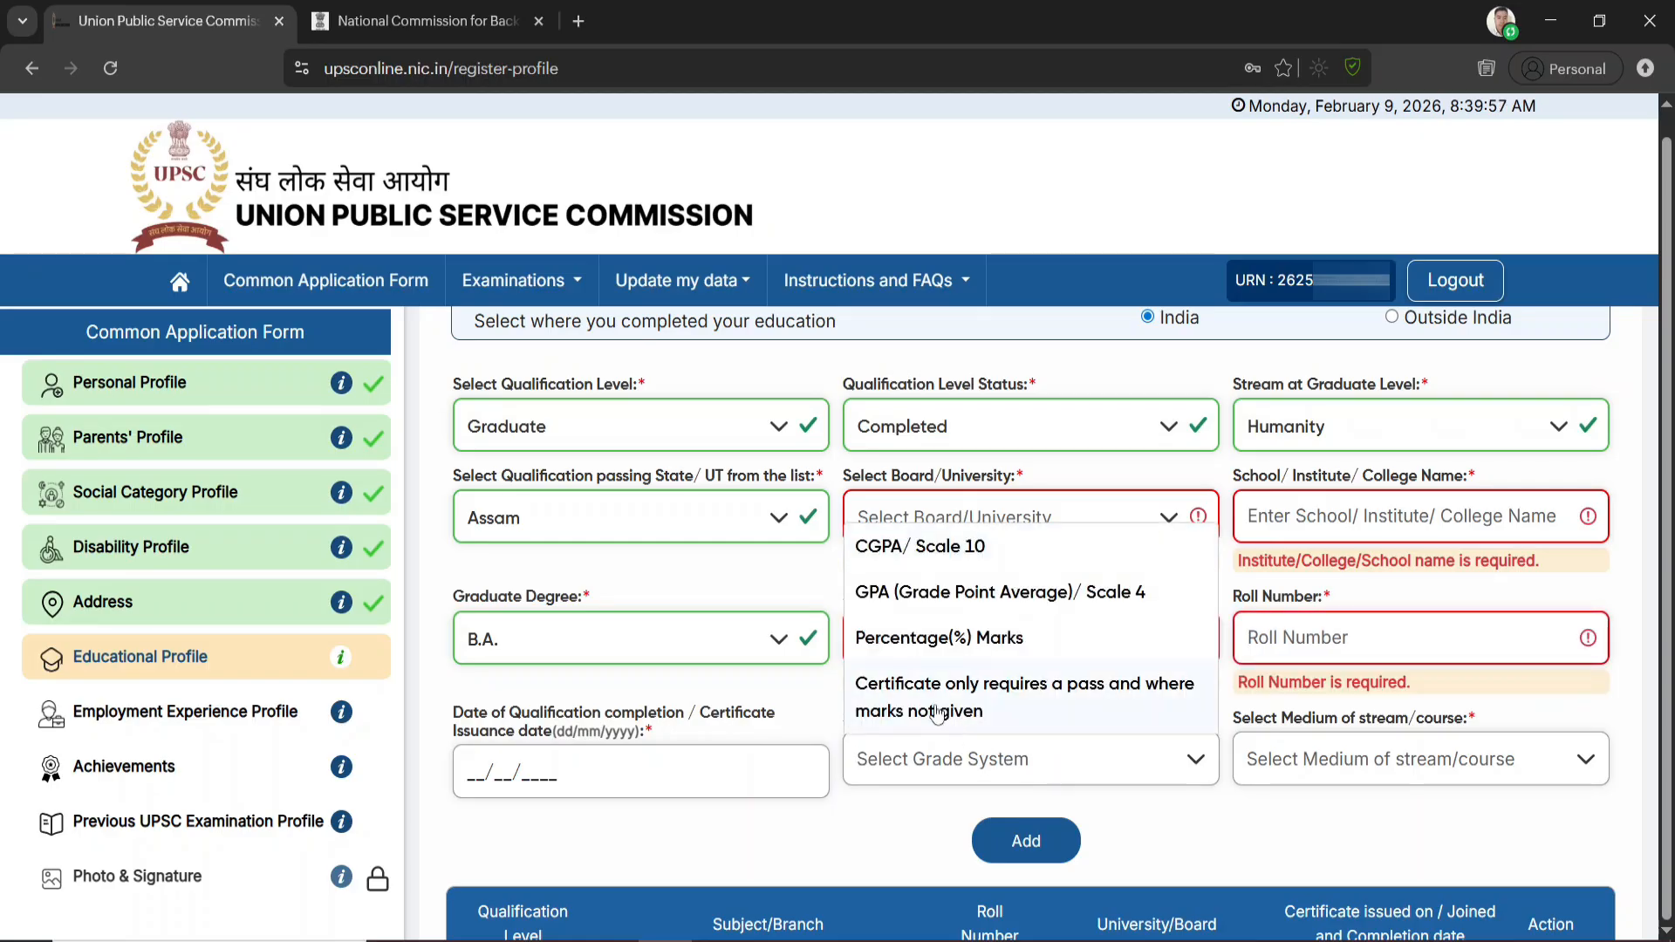
{"action": "left_click", "coordinate": [930, 552]}
Select English as the medium of the graduate course, and add the Graduate qualification to the list
{"action": "scroll", "coordinate": [1308, 758], "scroll_direction": "down", "scroll_amount": 1}
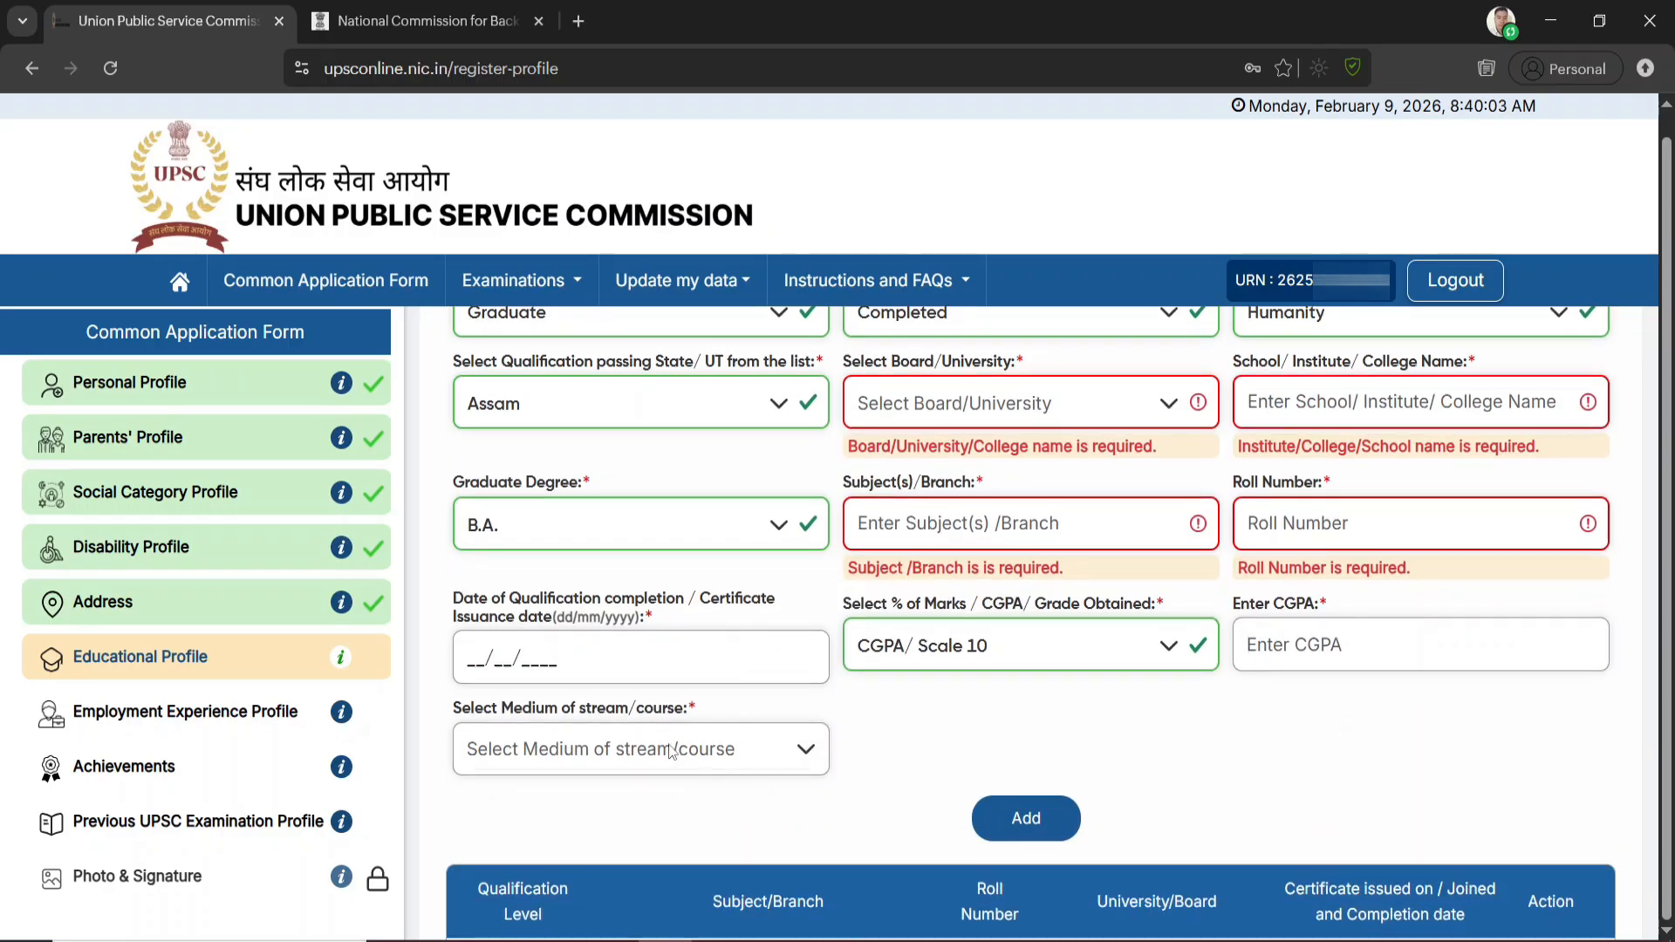
{"action": "left_click", "coordinate": [672, 752]}
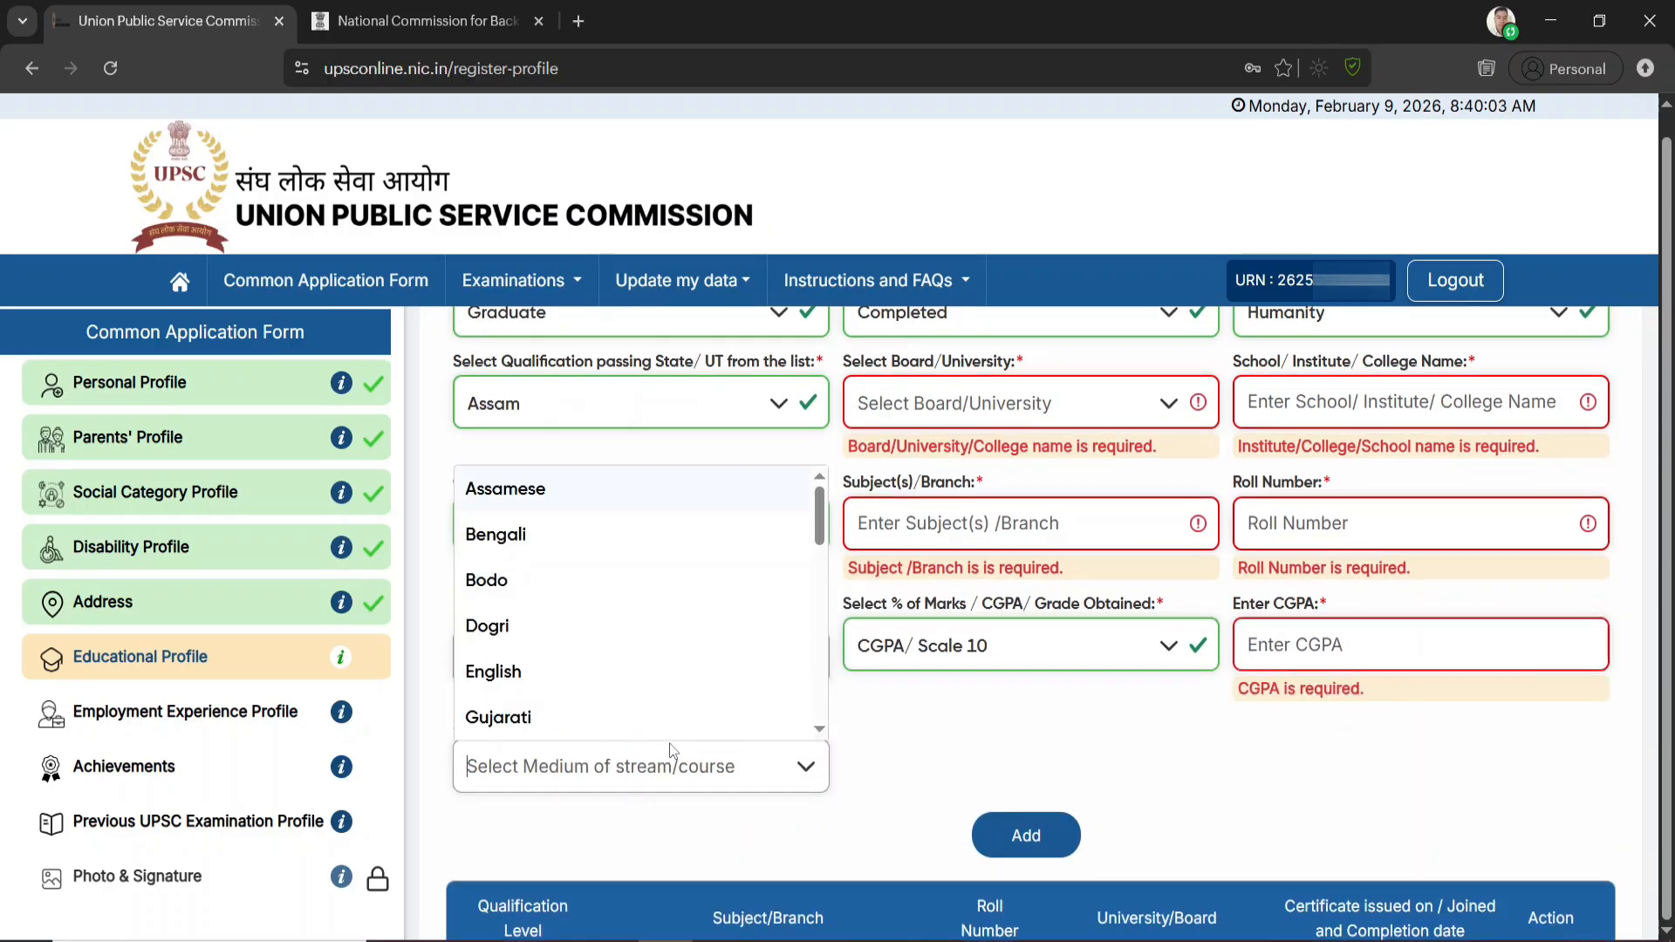
{"action": "left_click", "coordinate": [521, 671]}
{"action": "left_click", "coordinate": [1028, 837]}
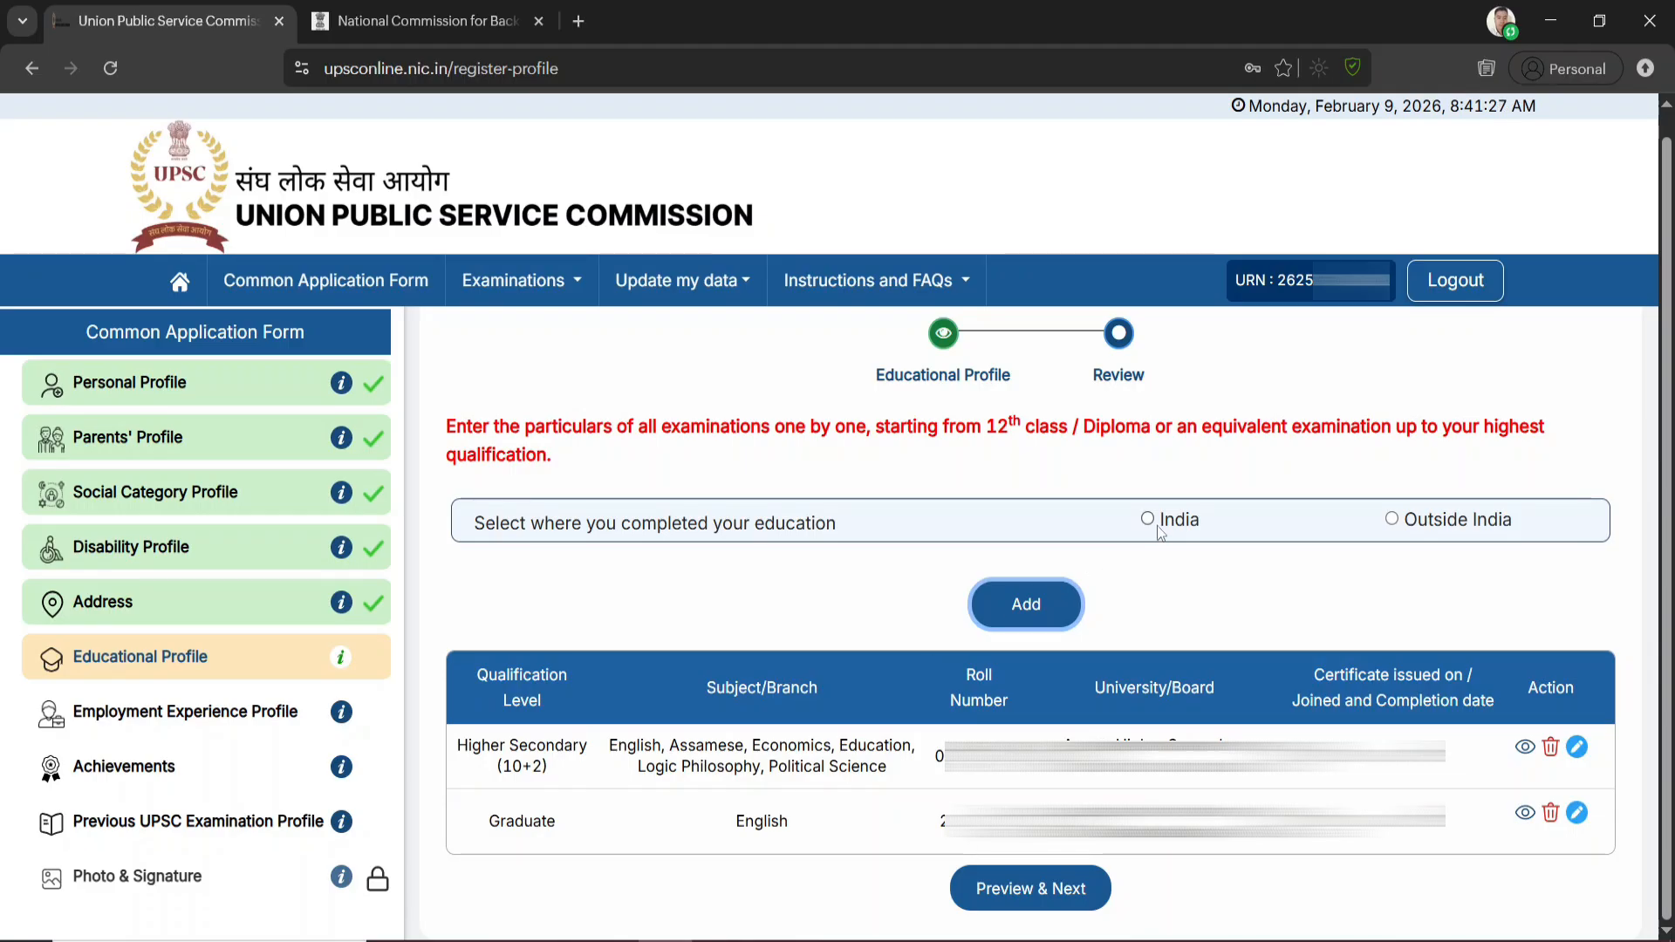
Preview the Educational Profile with both qualifications, submit it and confirm the submission
{"action": "left_click", "coordinate": [1052, 893]}
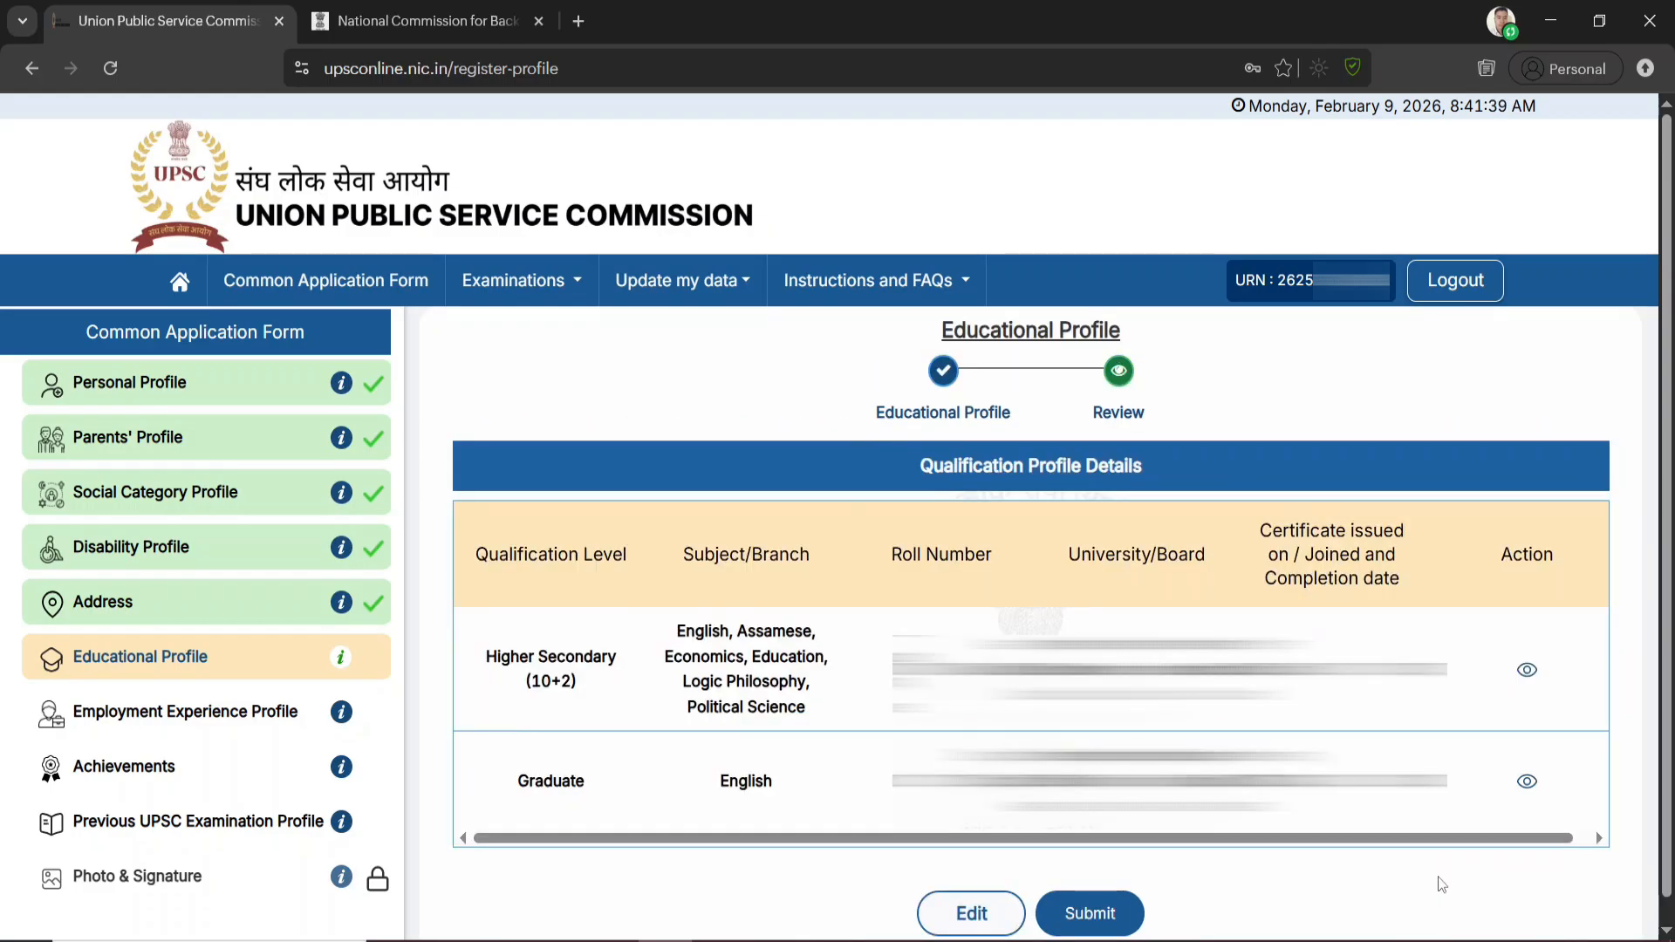
{"action": "left_click", "coordinate": [1094, 914]}
{"action": "left_click", "coordinate": [788, 619]}
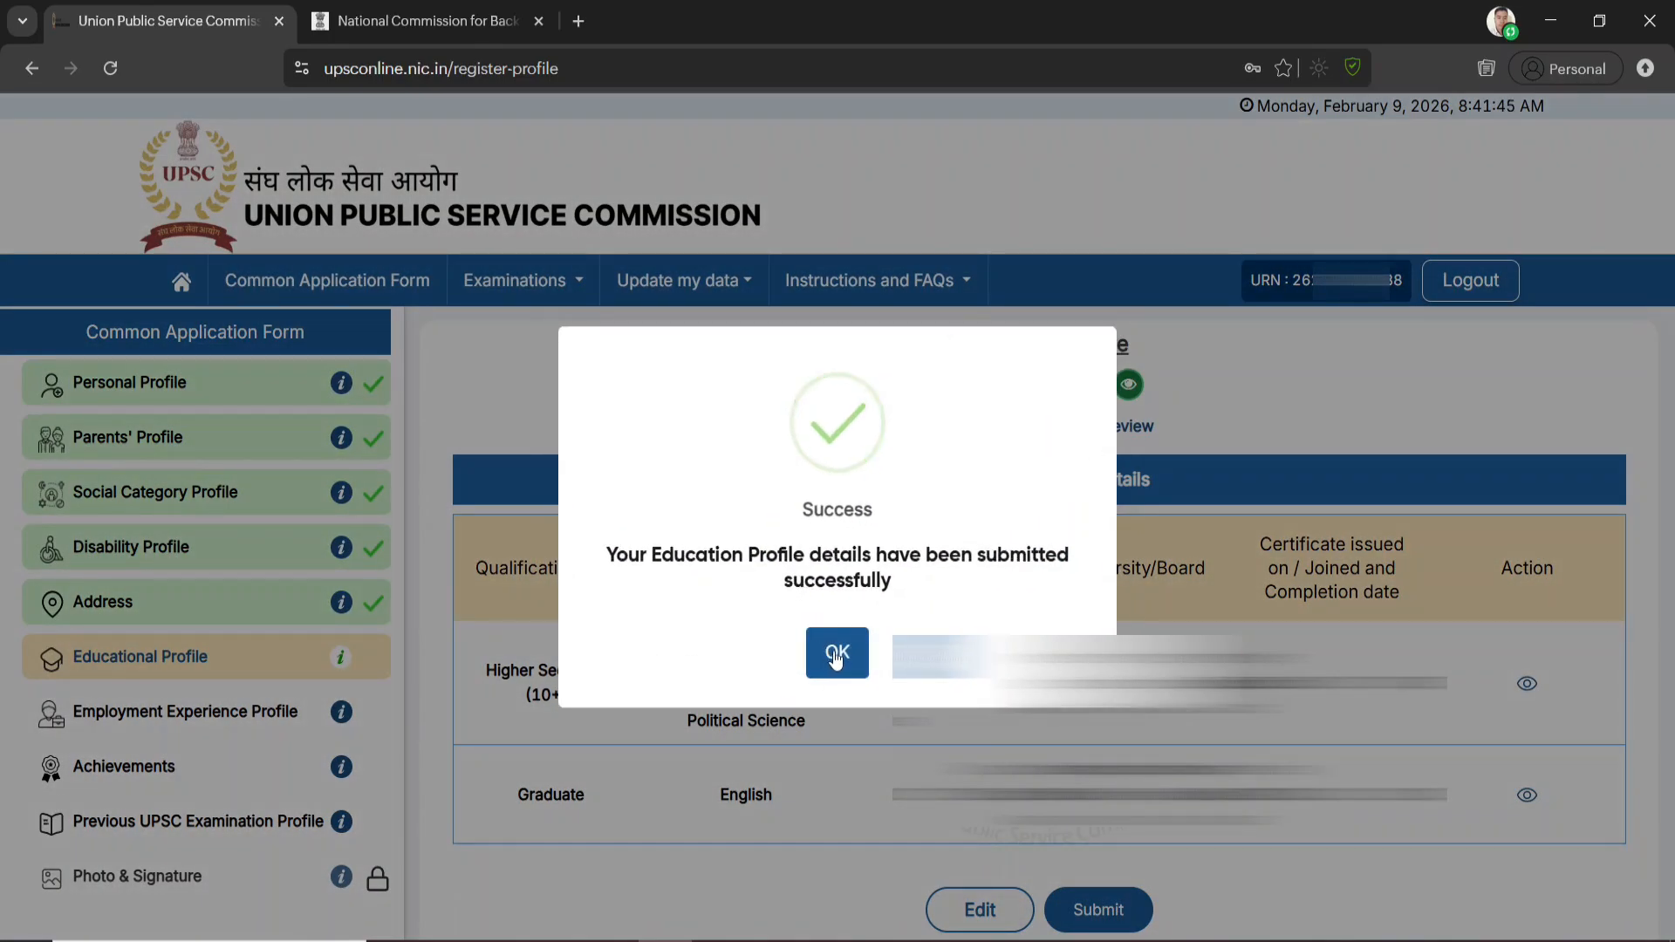
{"action": "left_click", "coordinate": [837, 656]}
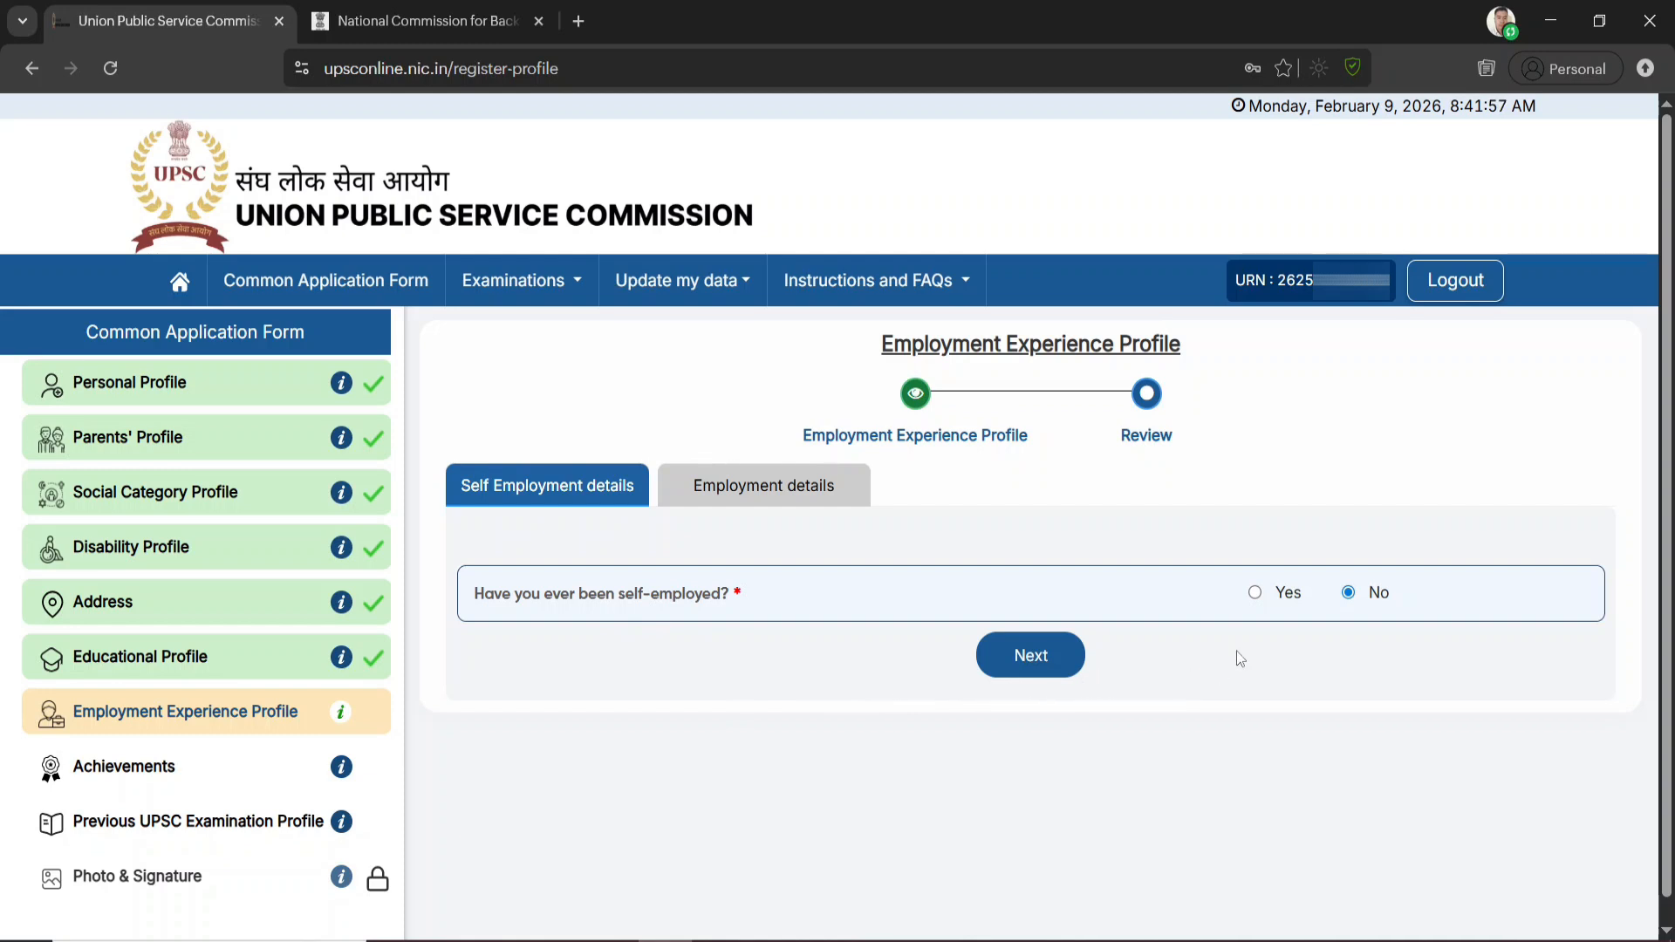
Check the fields required for self-employment, answer No to having been self-employed, and continue to the employment details
{"action": "left_click", "coordinate": [1255, 594]}
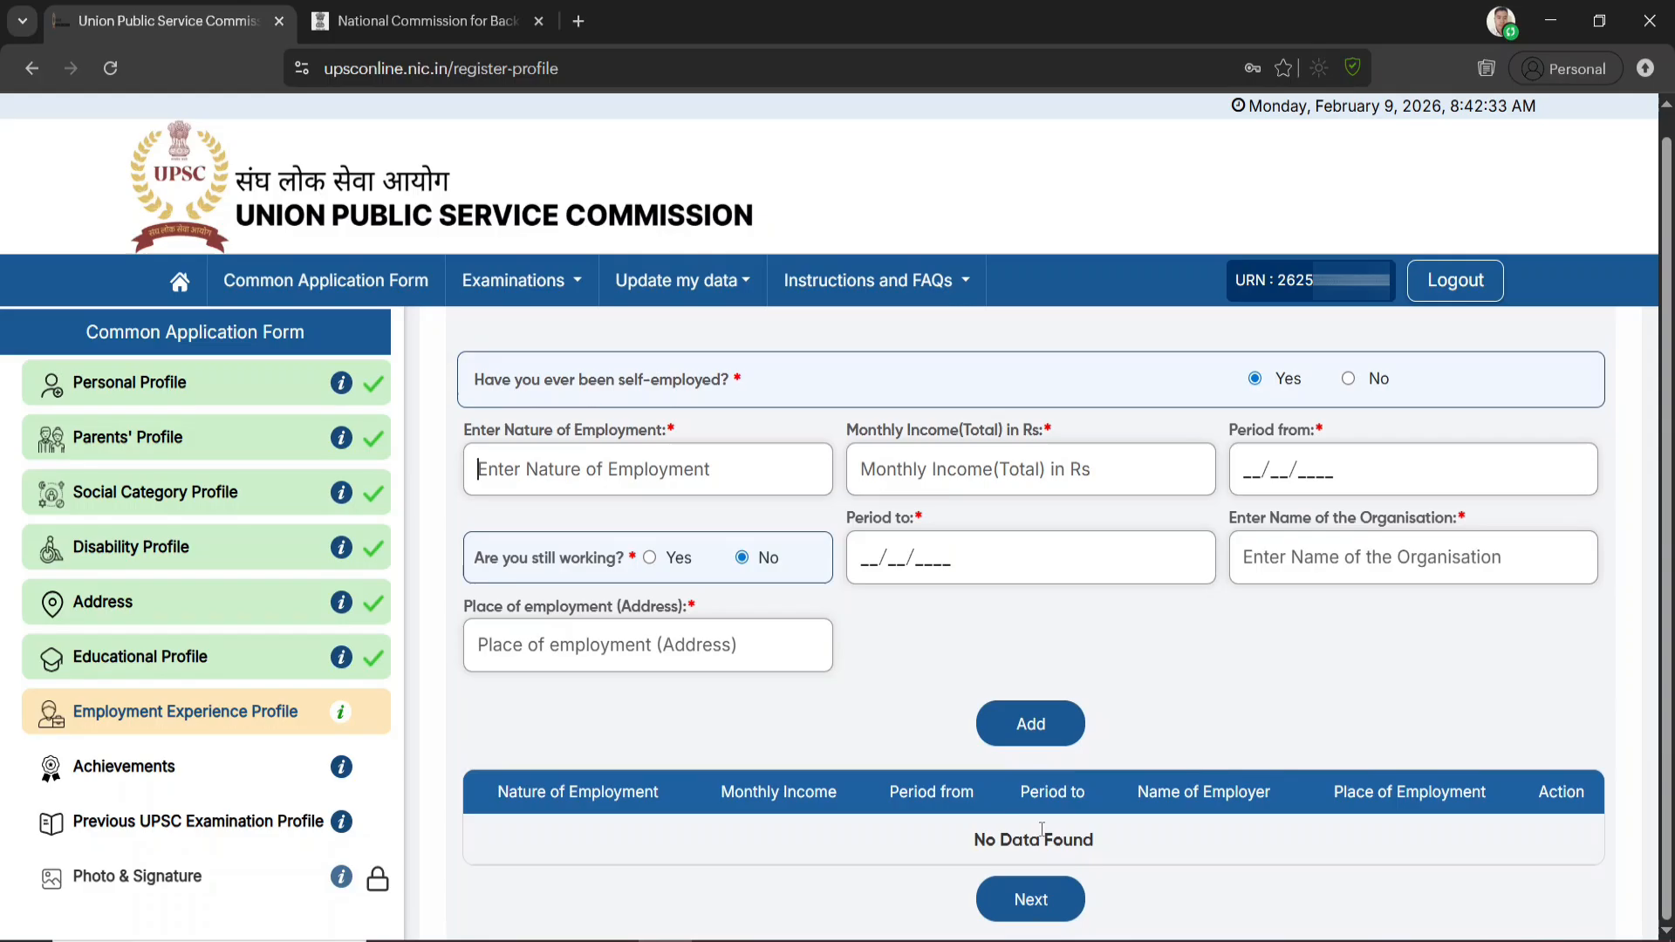
{"action": "scroll", "coordinate": [1346, 582], "scroll_direction": "up", "scroll_amount": 2}
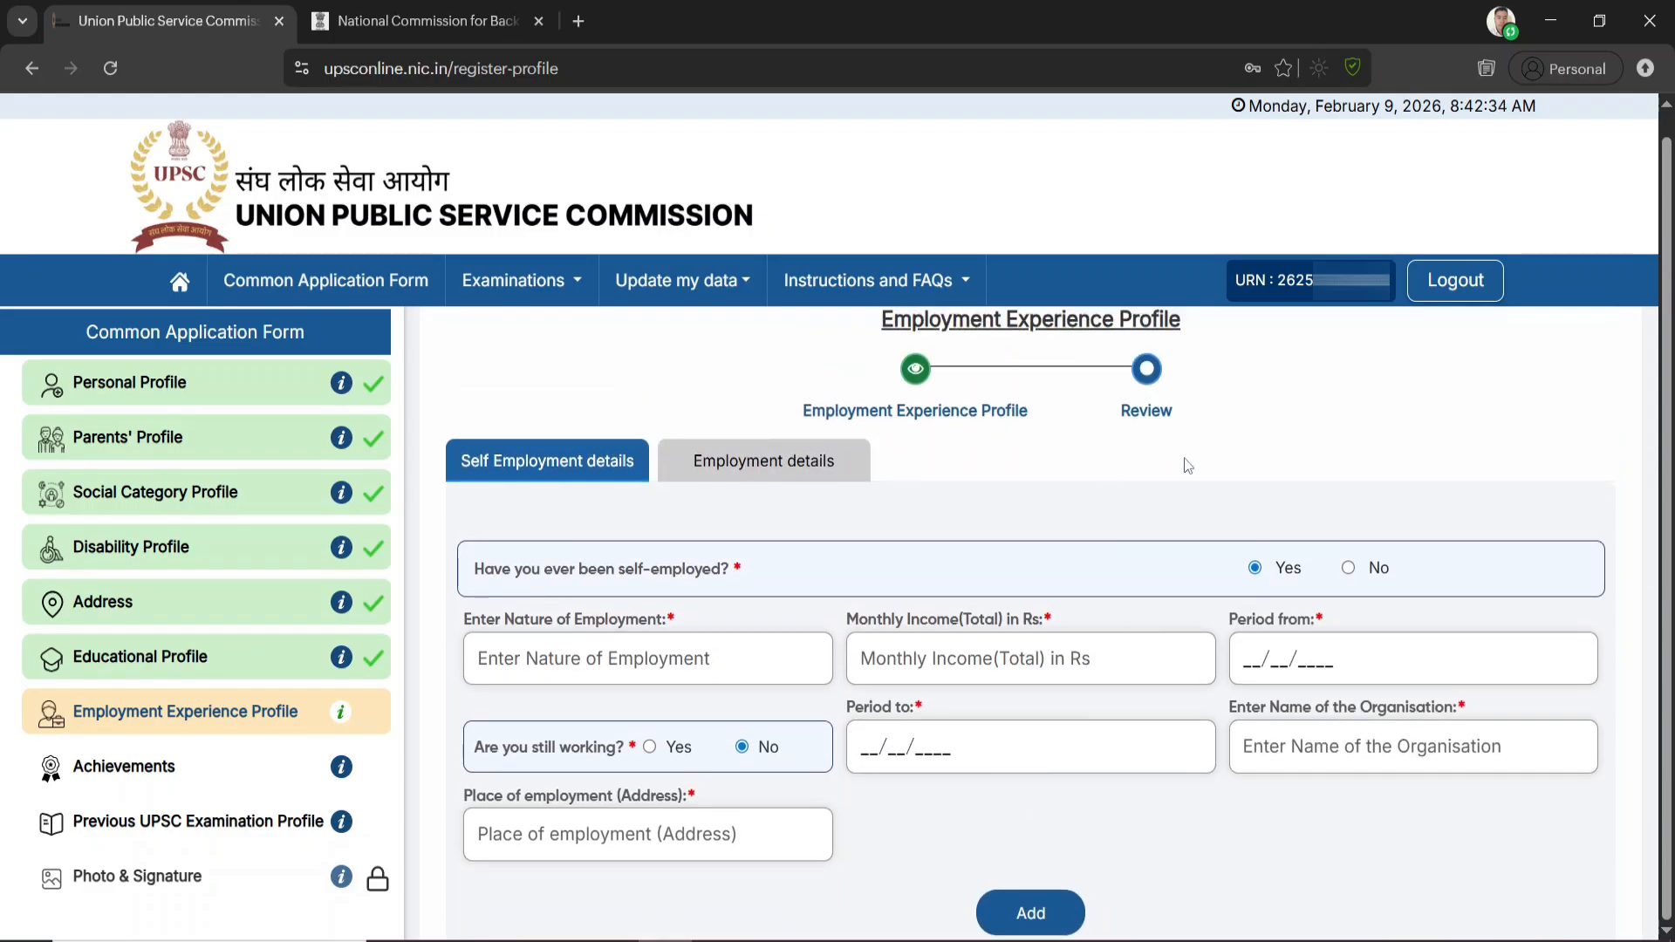
{"action": "left_click", "coordinate": [1346, 578]}
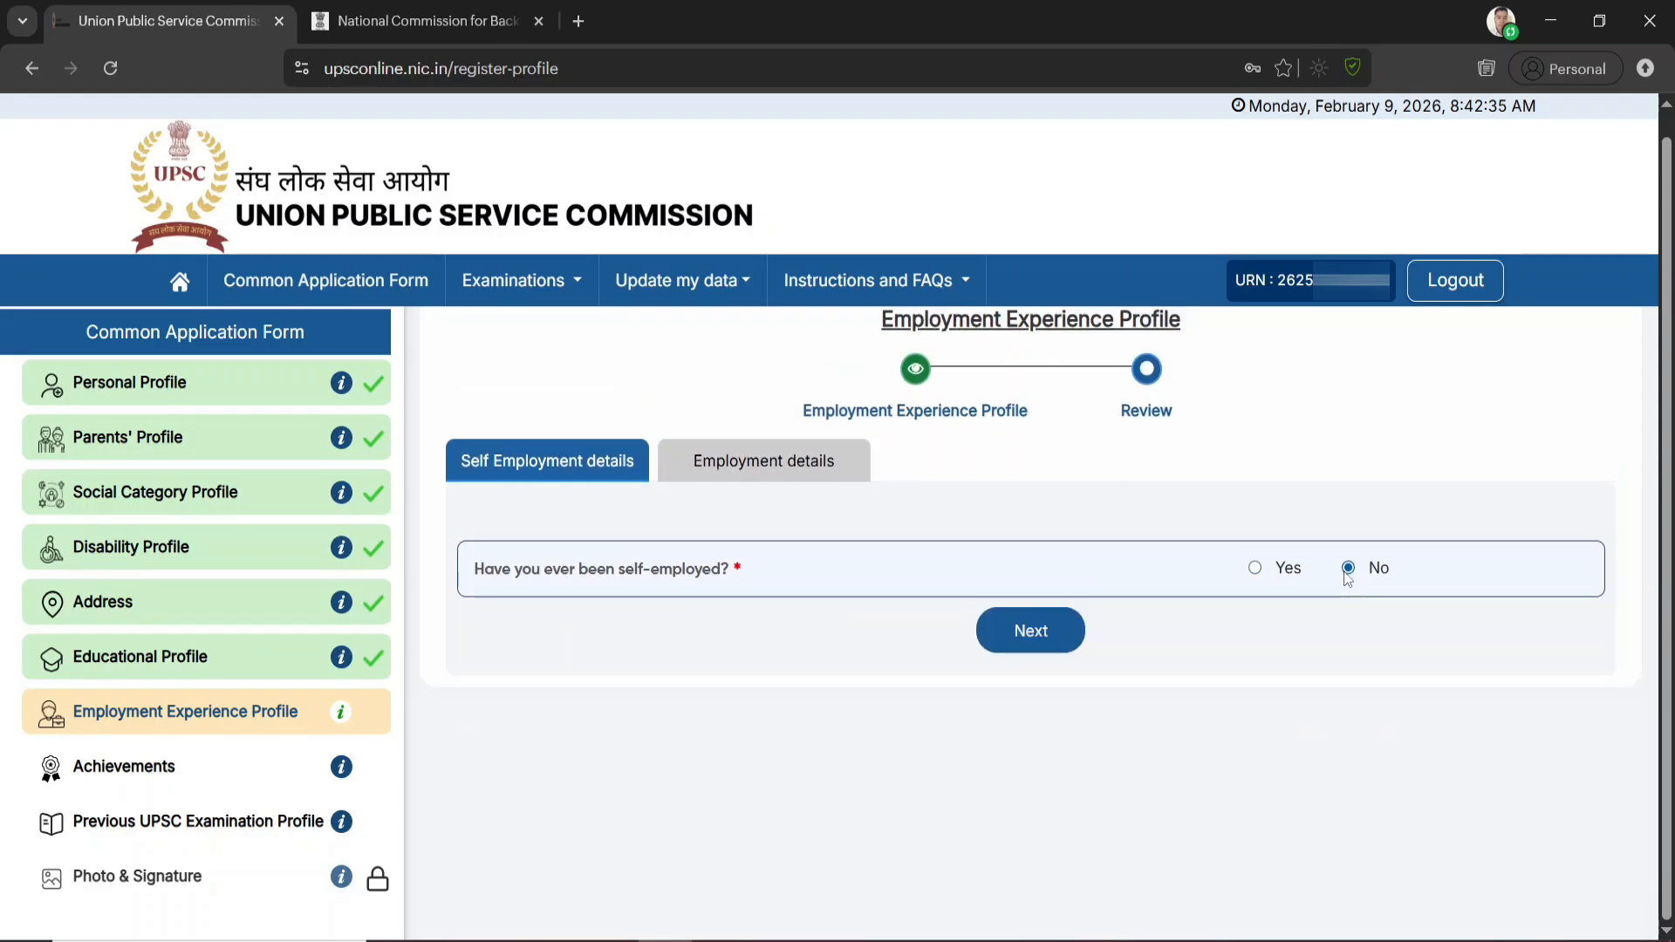
{"action": "left_click", "coordinate": [1042, 635]}
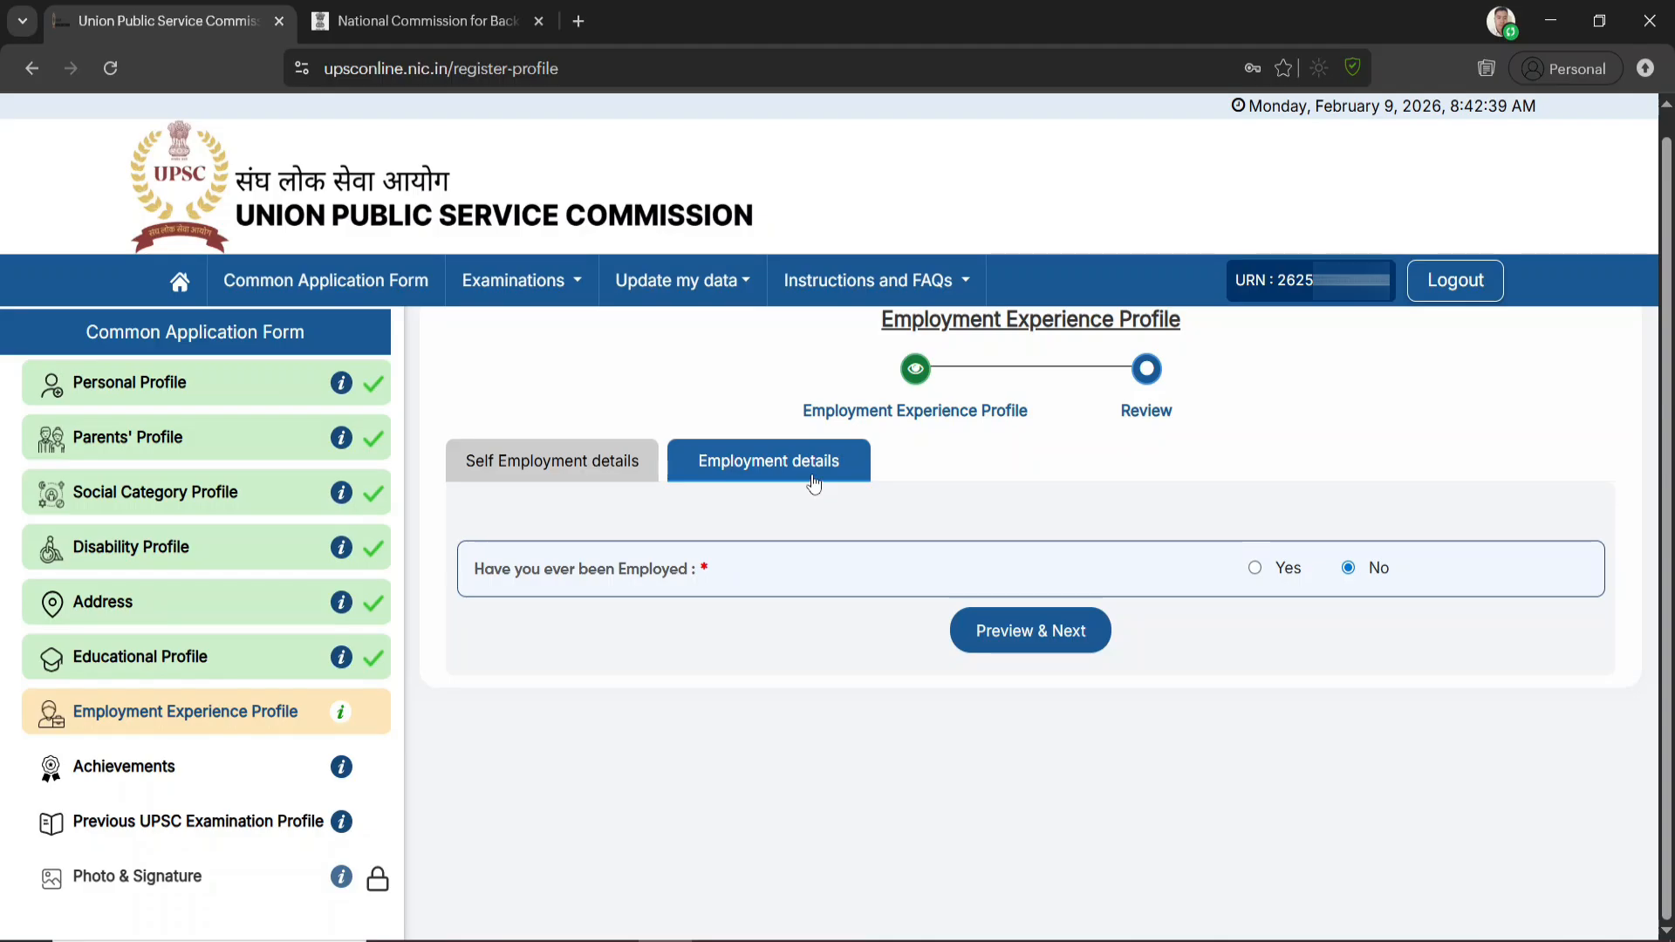
Check the fields required for past employment, answer No to having been employed, and preview and submit the Employment Experience Profile
{"action": "left_click", "coordinate": [1256, 571]}
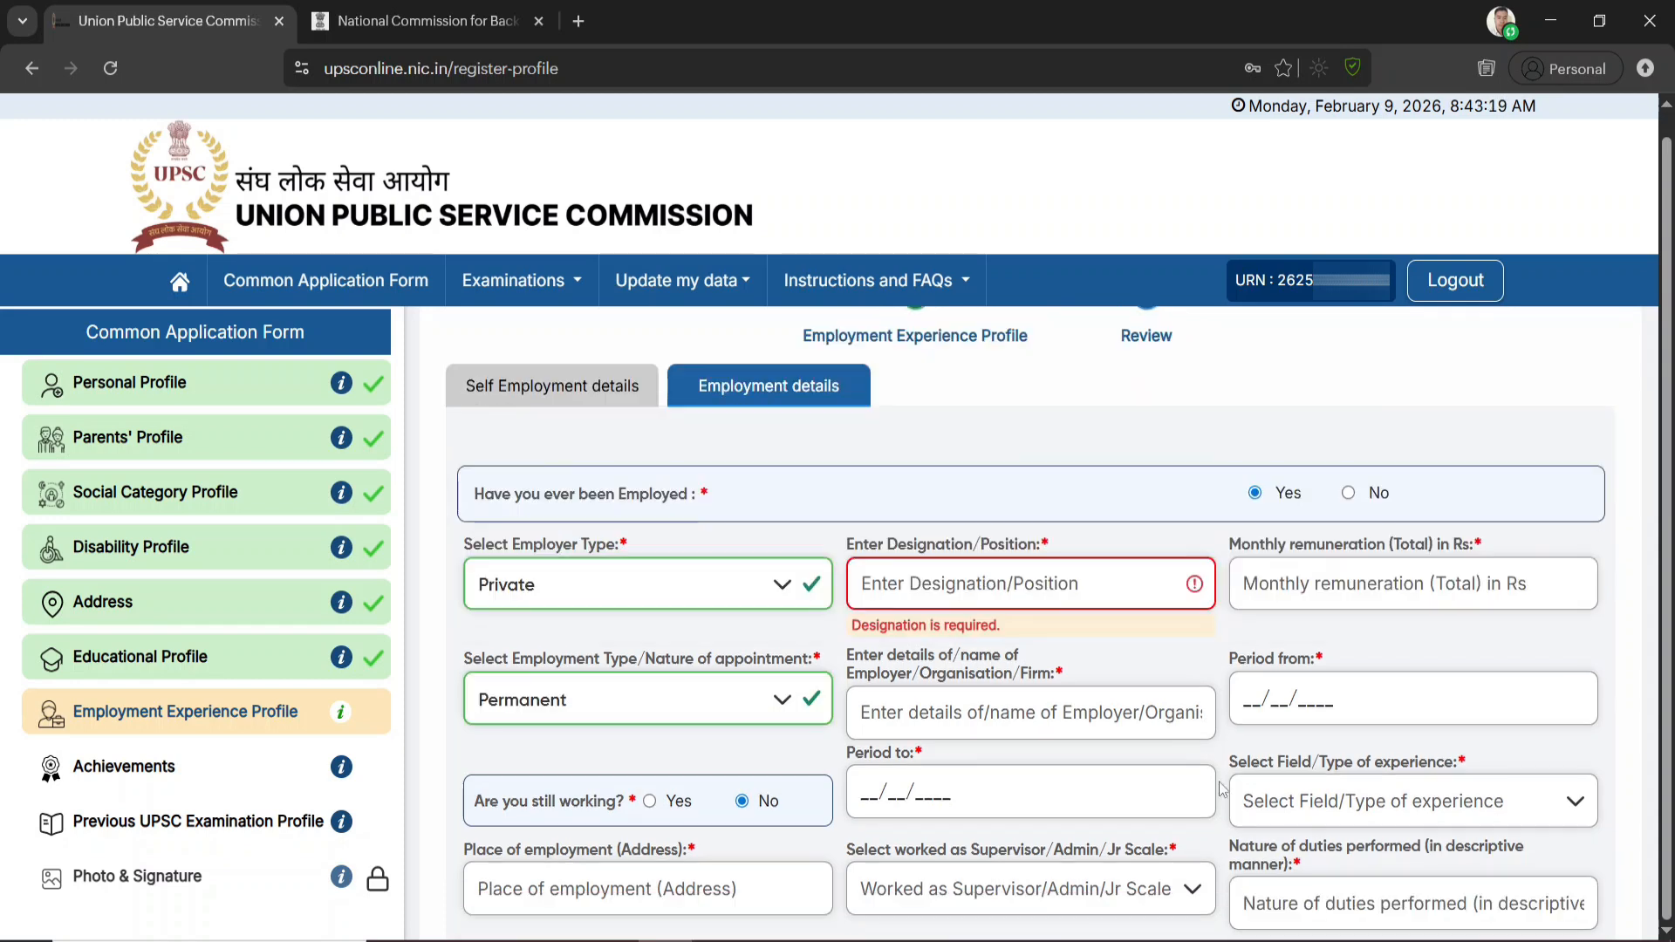
{"action": "left_click", "coordinate": [1348, 494]}
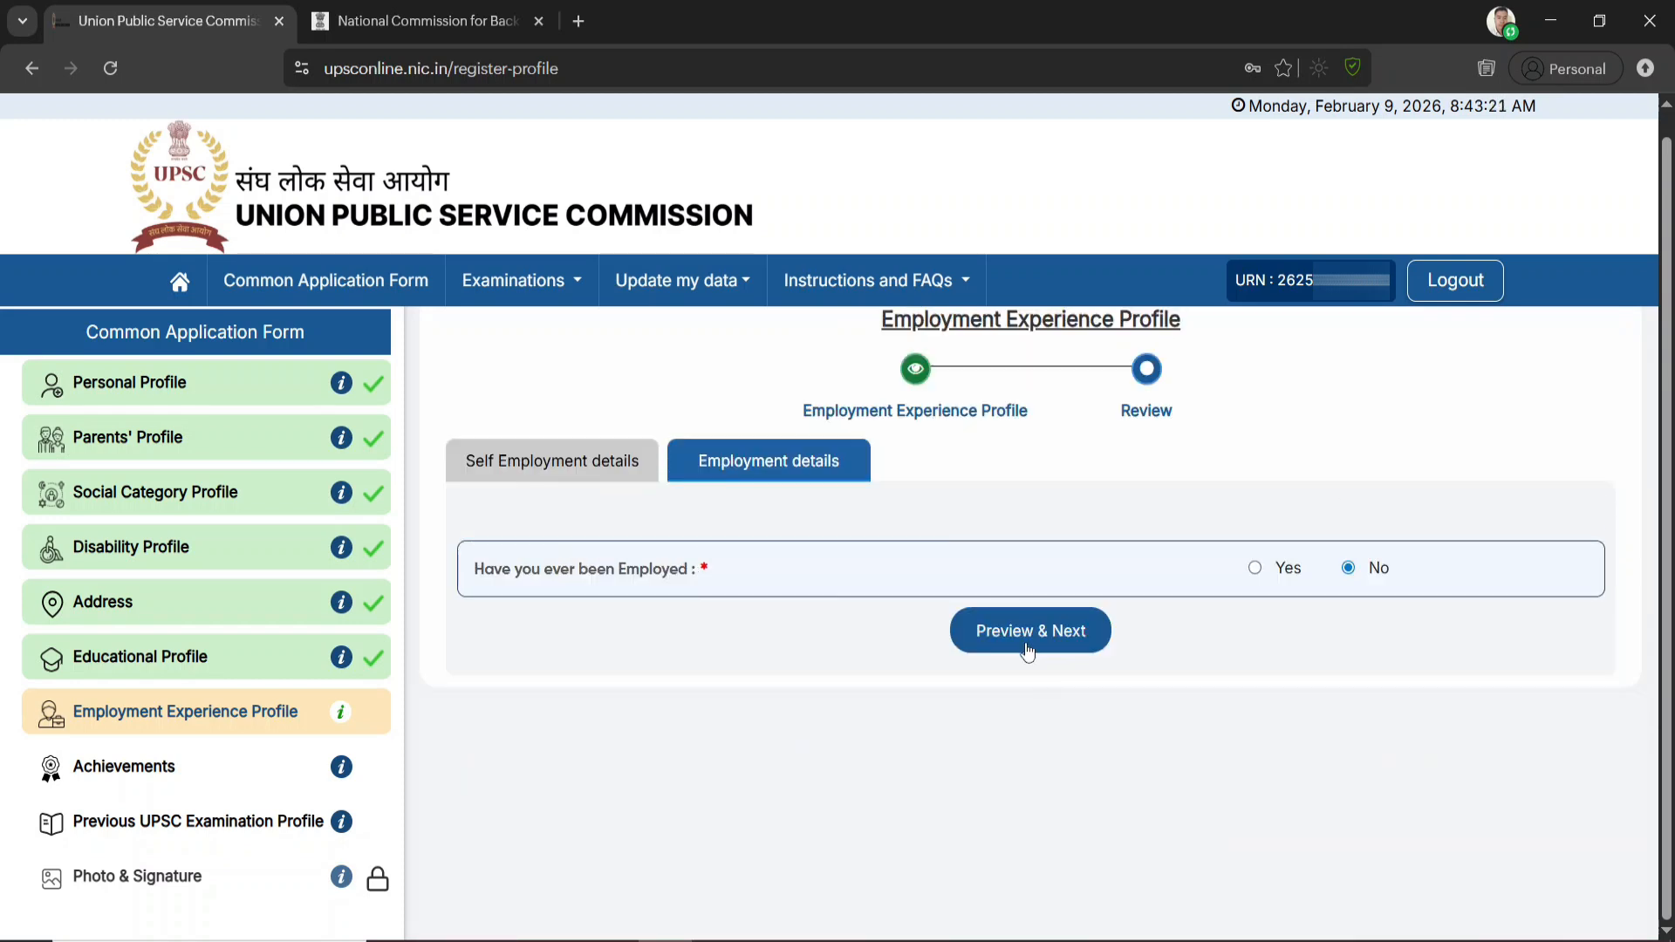
{"action": "left_click", "coordinate": [1027, 646]}
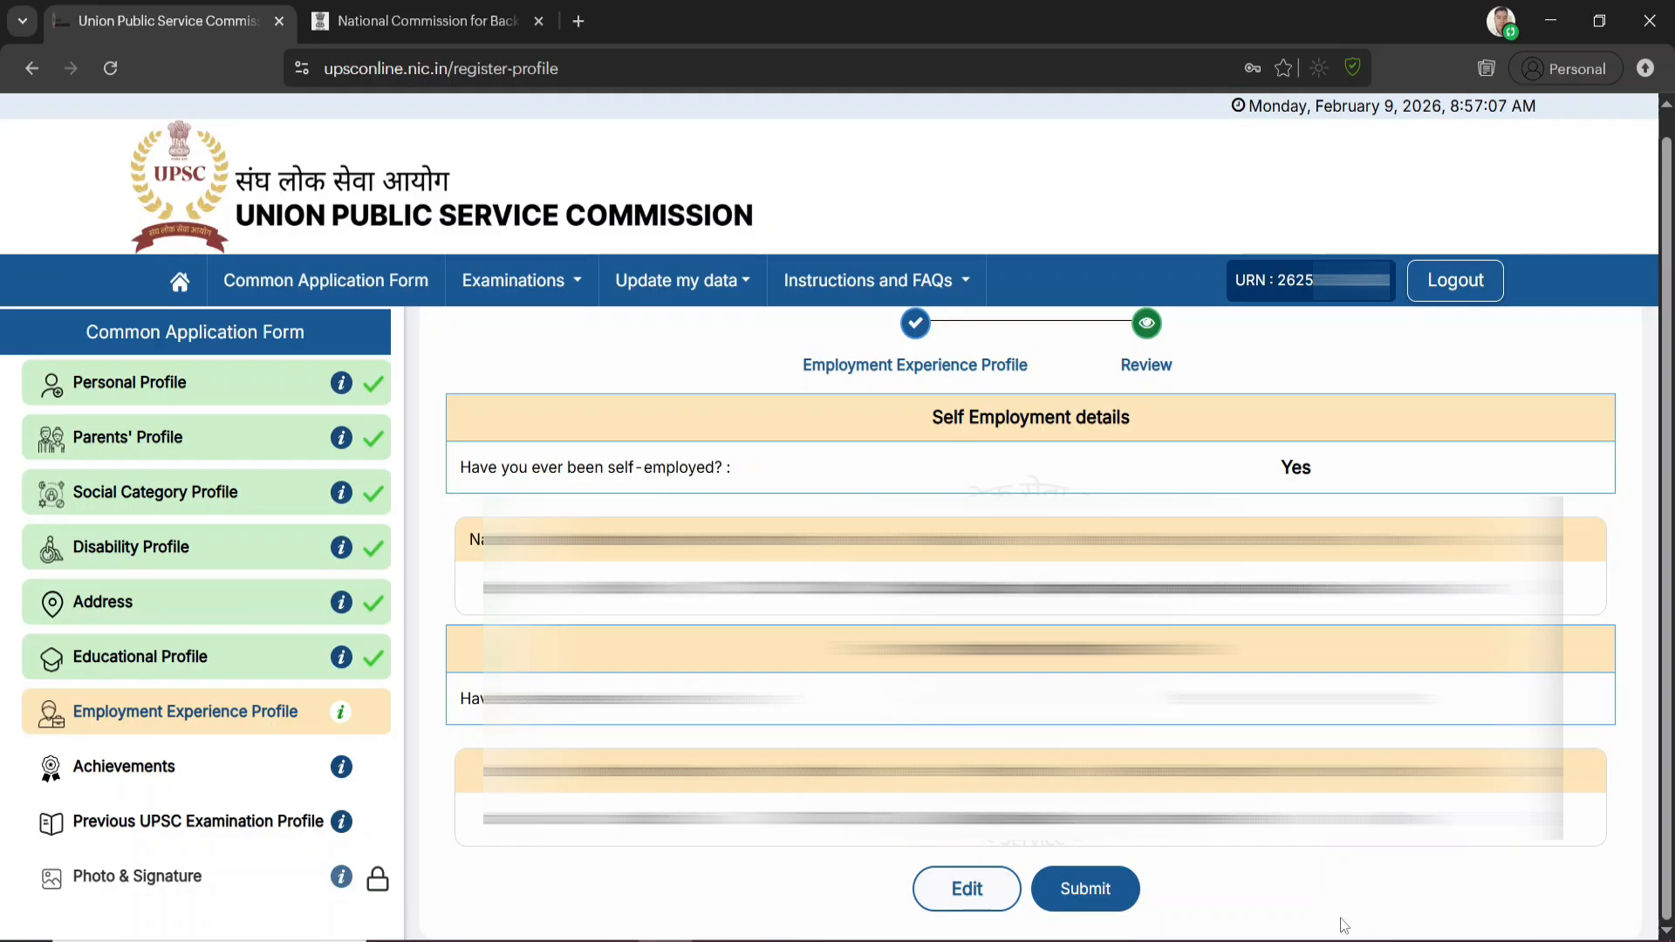
{"action": "left_click", "coordinate": [1096, 902]}
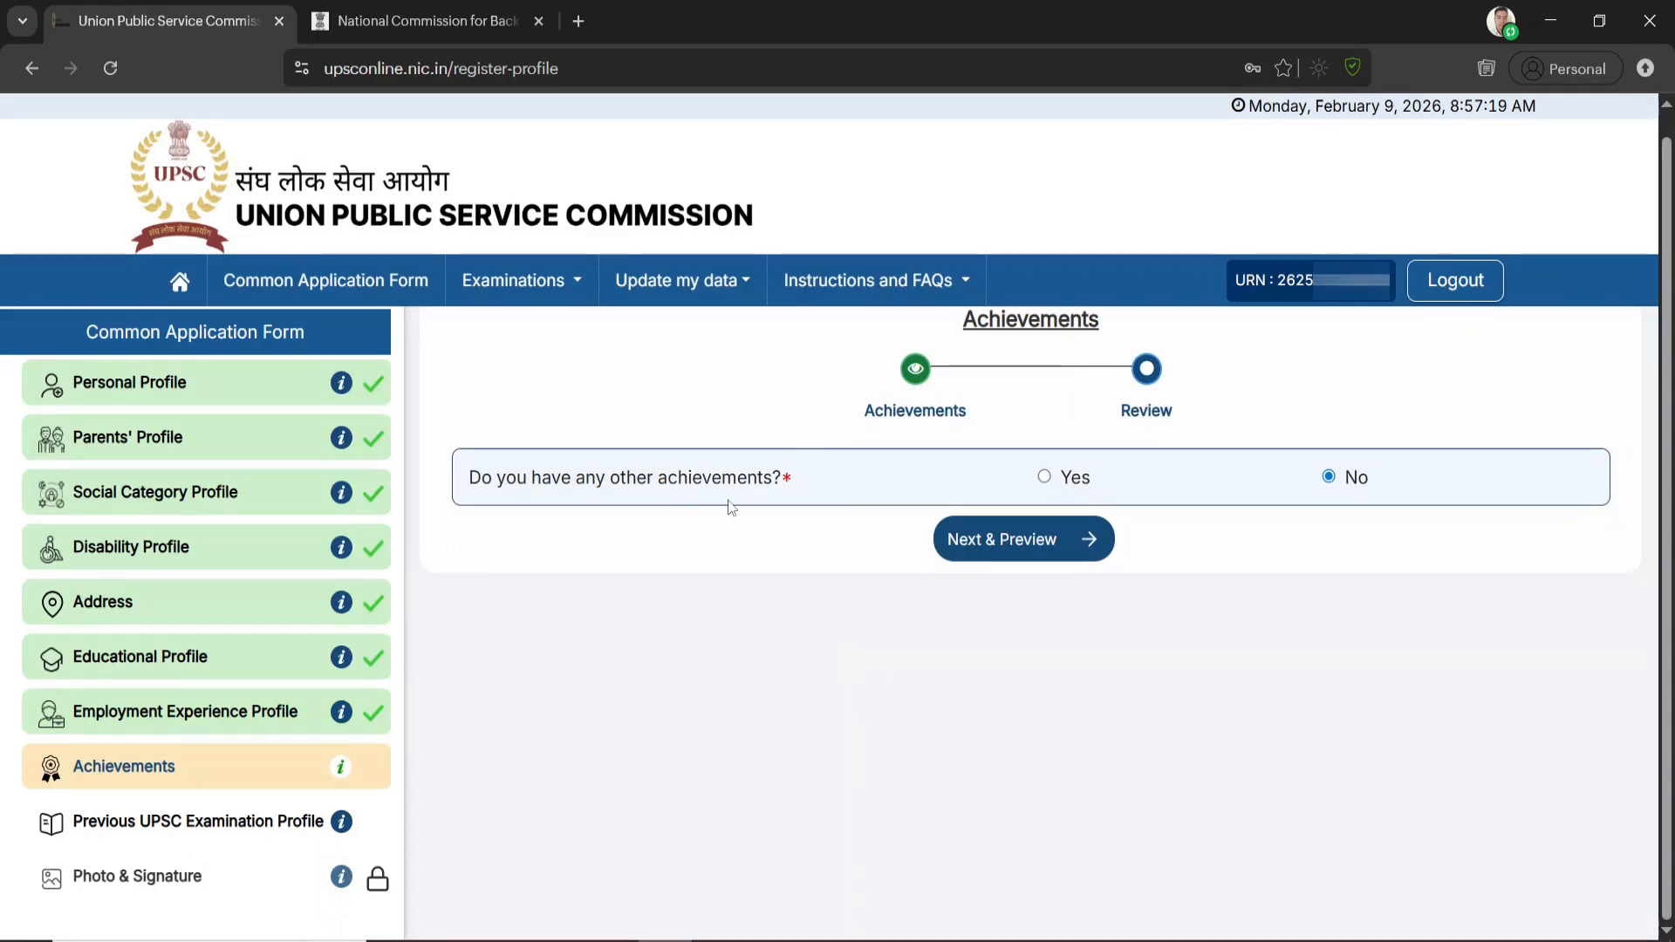
Check the achievement fields for prizes, sports, leadership positions and extra-curricular activities, and set other achievements back to No
{"action": "left_click", "coordinate": [1046, 479]}
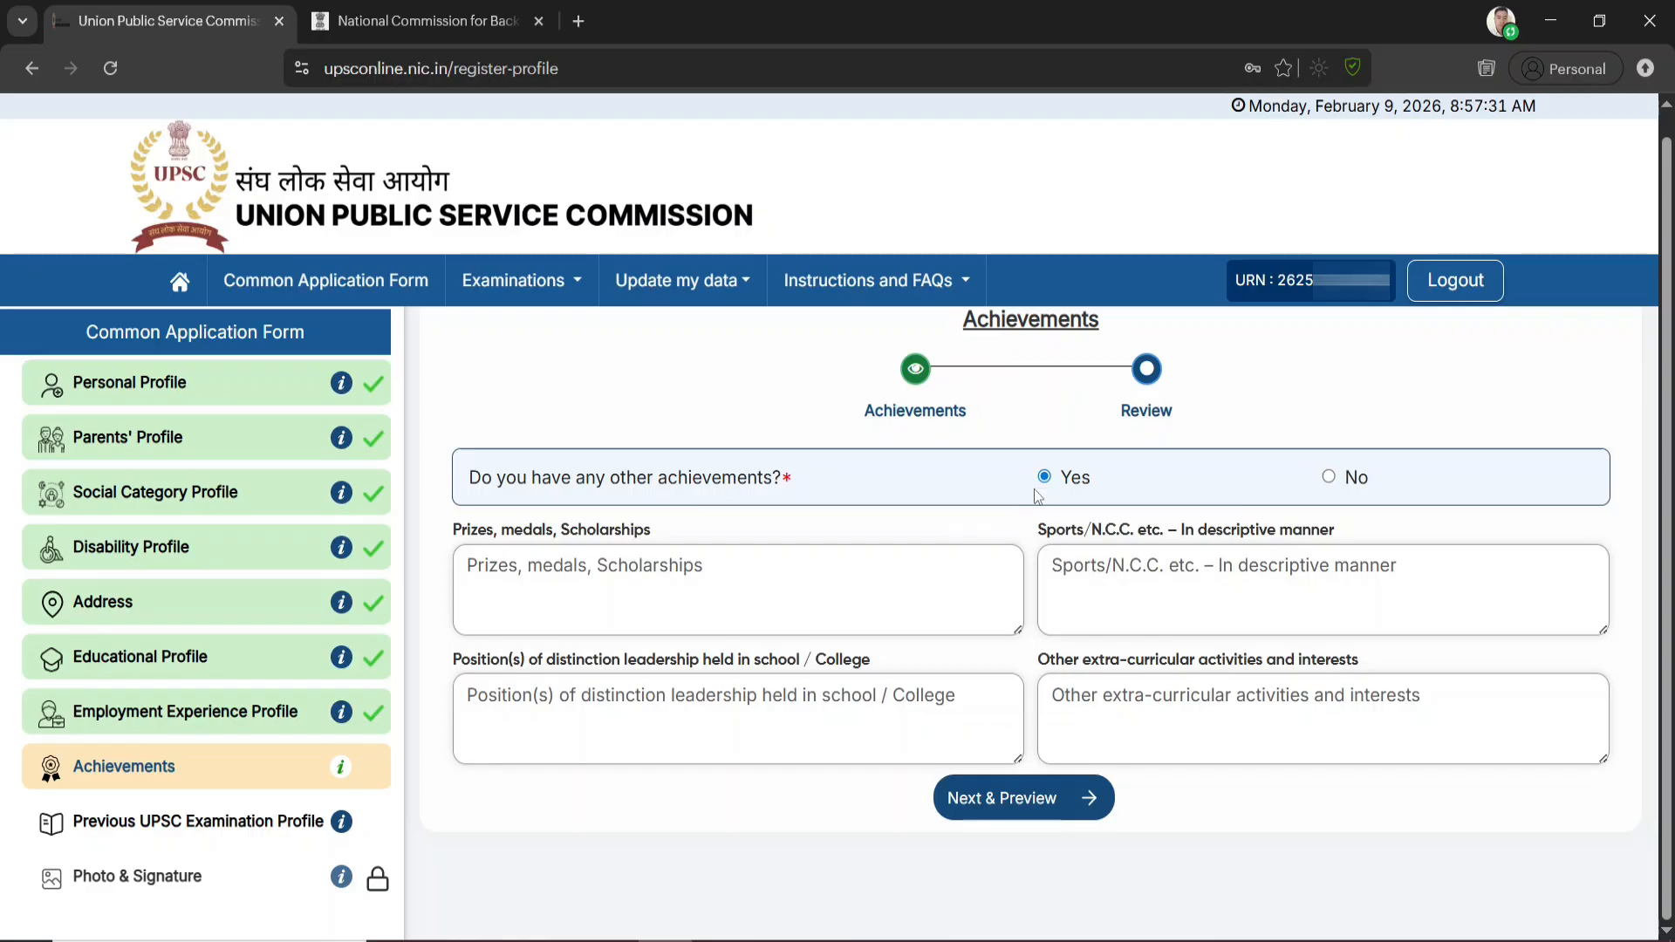
{"action": "left_click", "coordinate": [811, 575]}
{"action": "left_click", "coordinate": [1189, 602]}
{"action": "left_click", "coordinate": [1328, 478]}
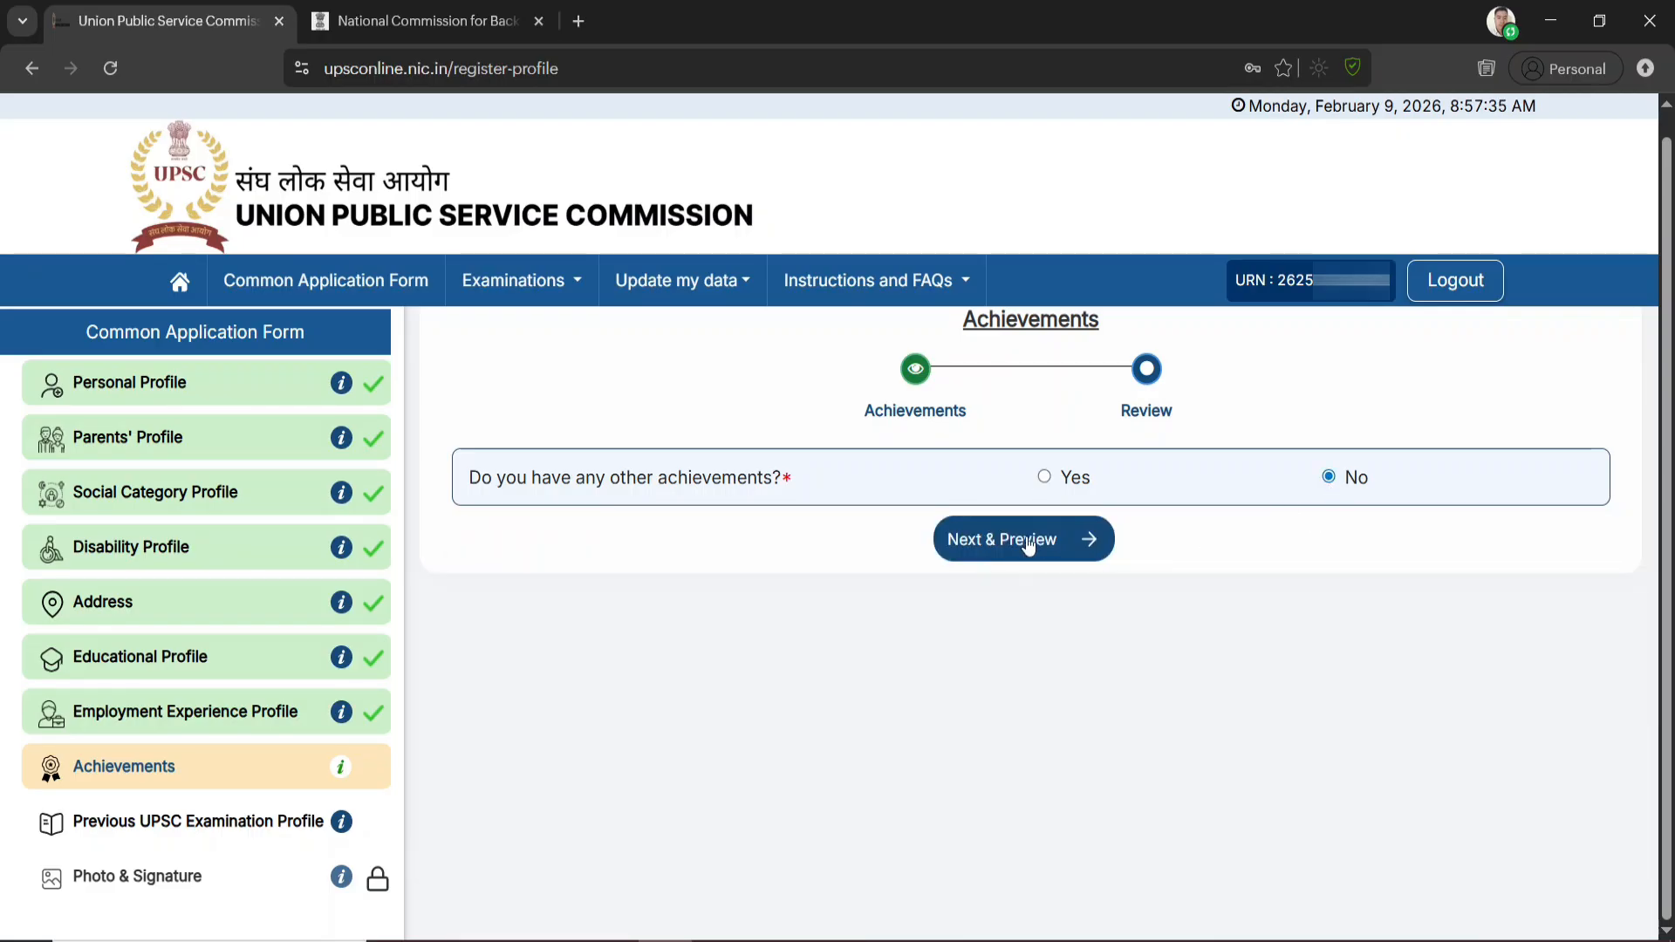
Preview the Achievements profile with the answer No, submit it and confirm the submission
{"action": "left_click", "coordinate": [1026, 541]}
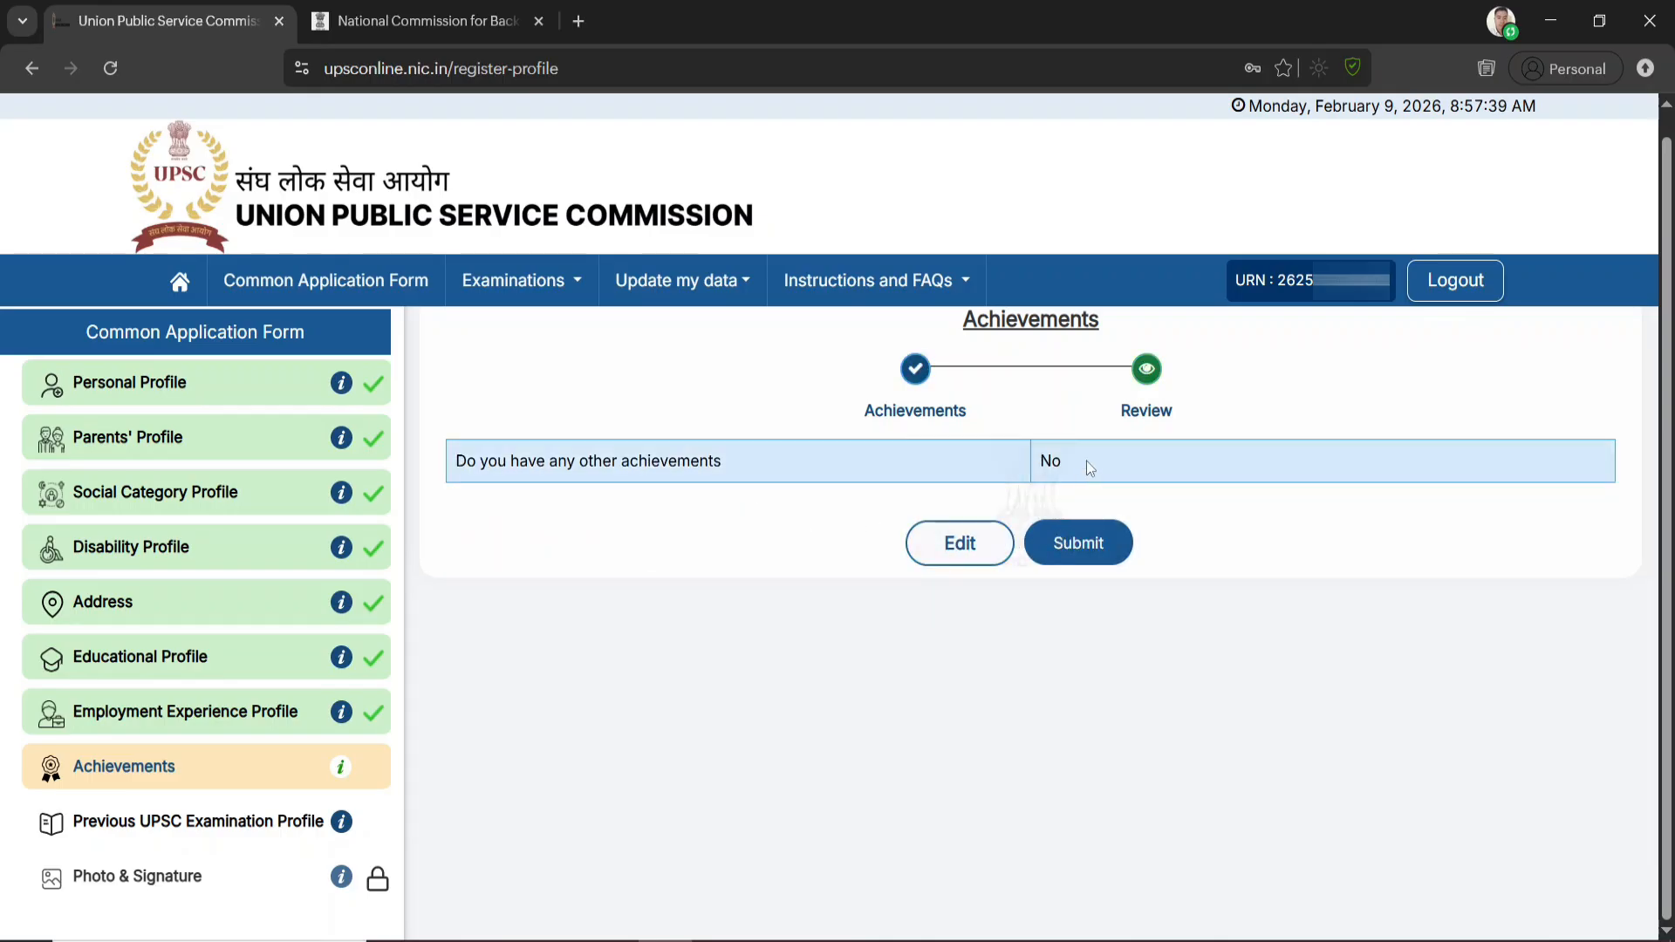
{"action": "left_click", "coordinate": [1074, 551]}
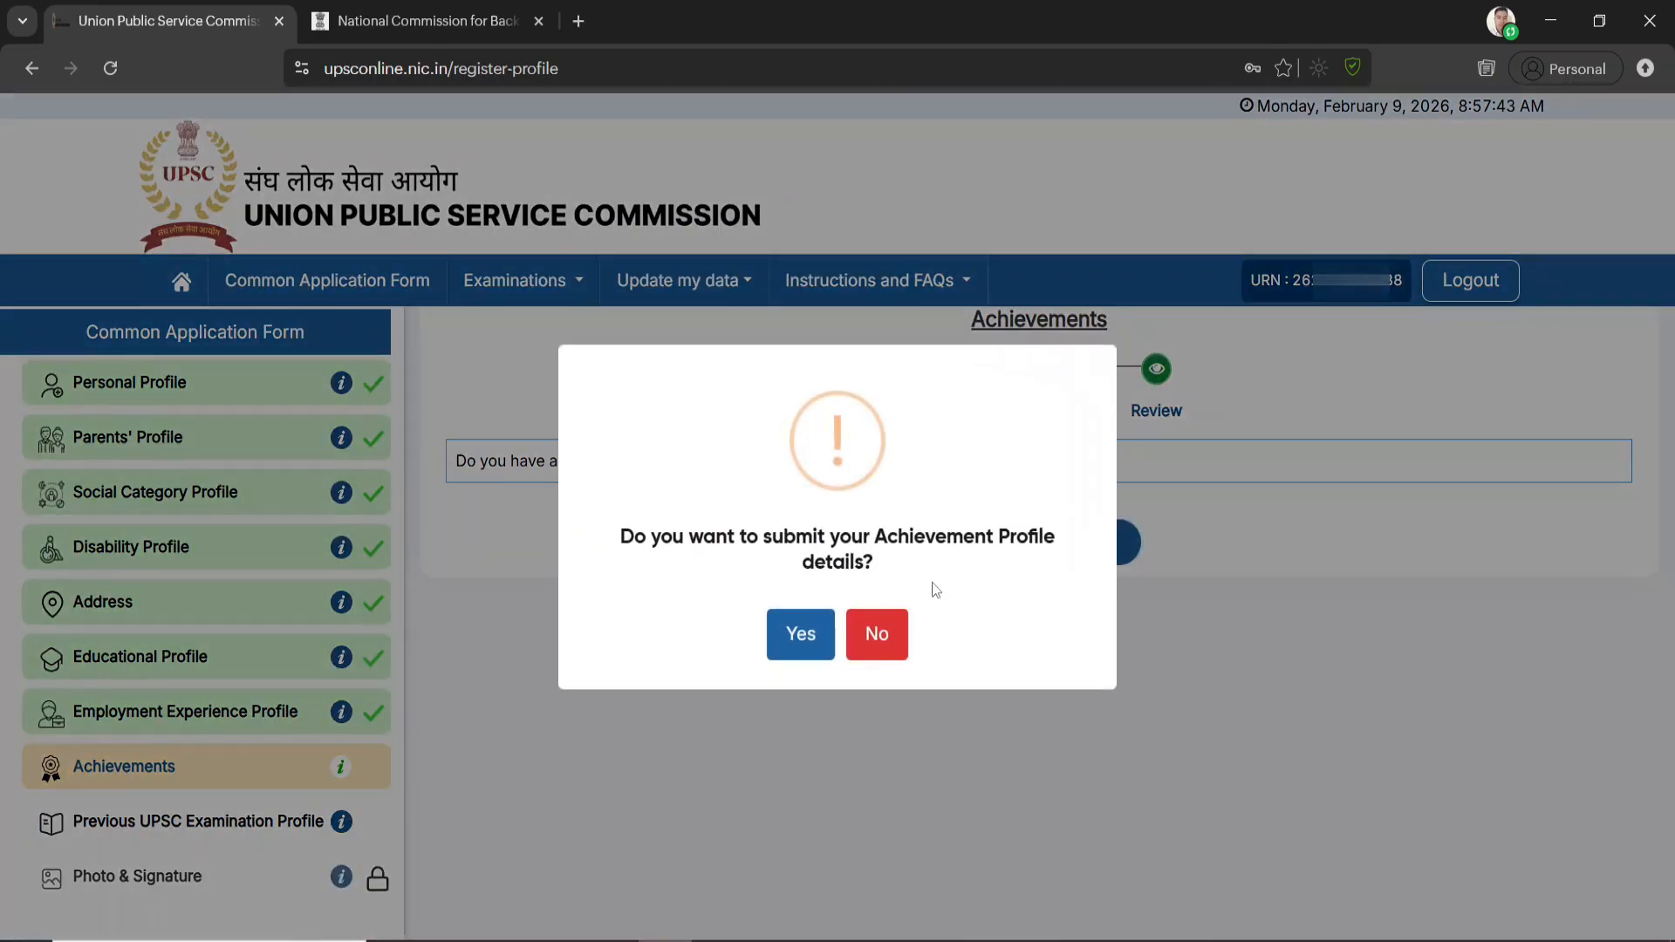
{"action": "left_click", "coordinate": [796, 636]}
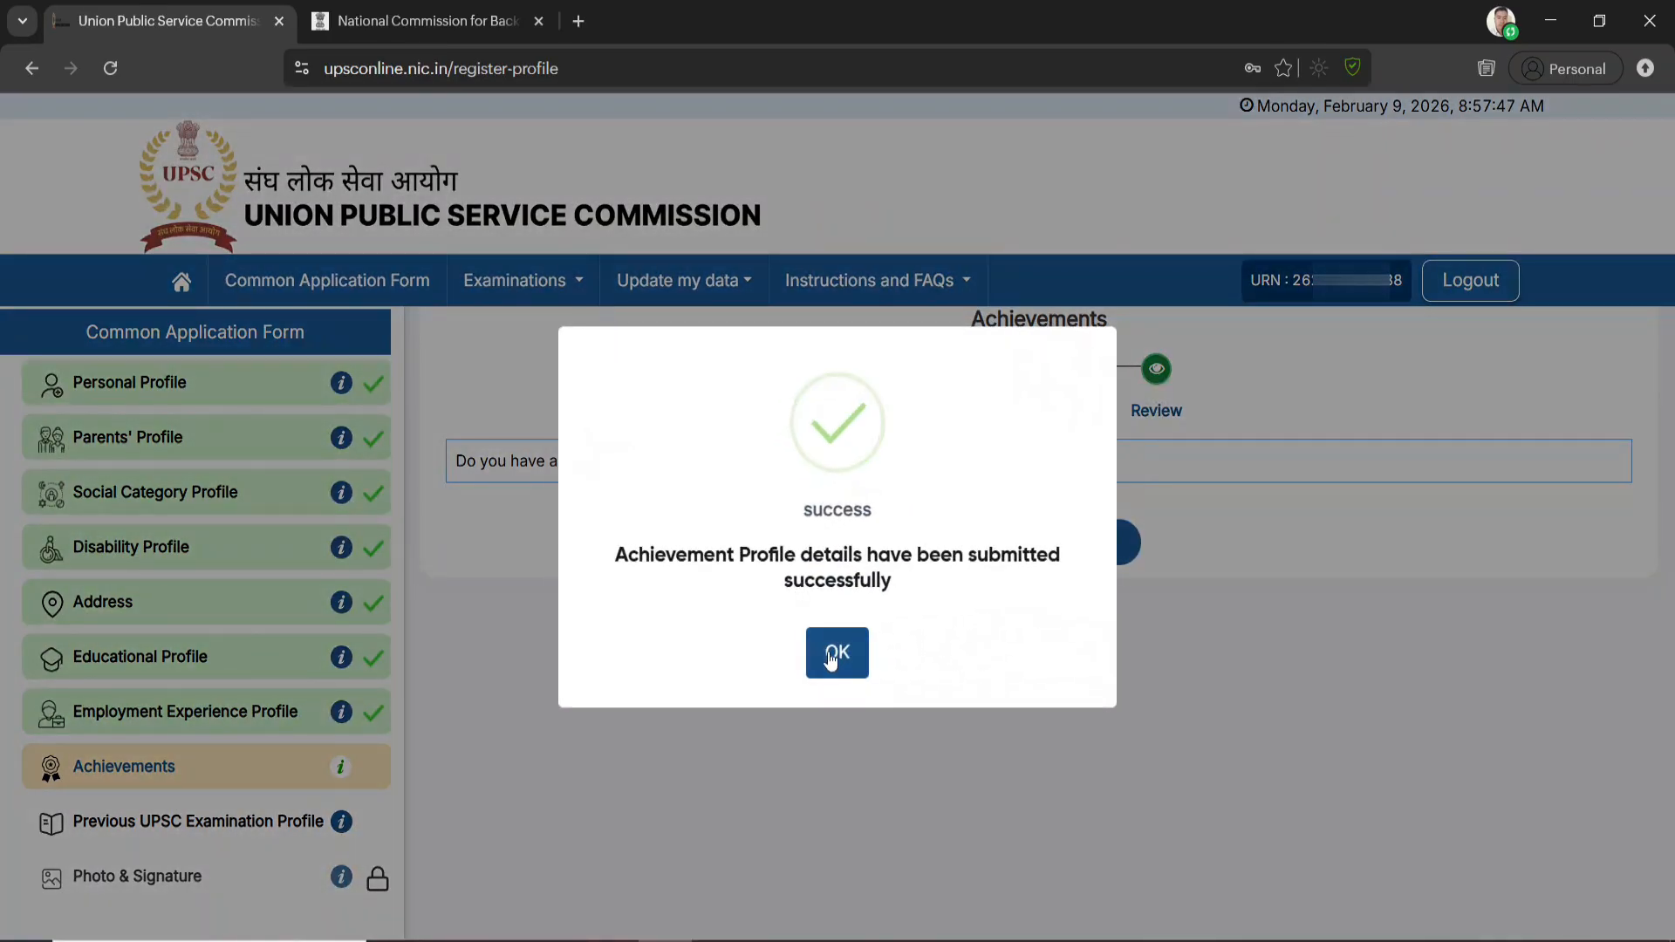
{"action": "left_click", "coordinate": [831, 656]}
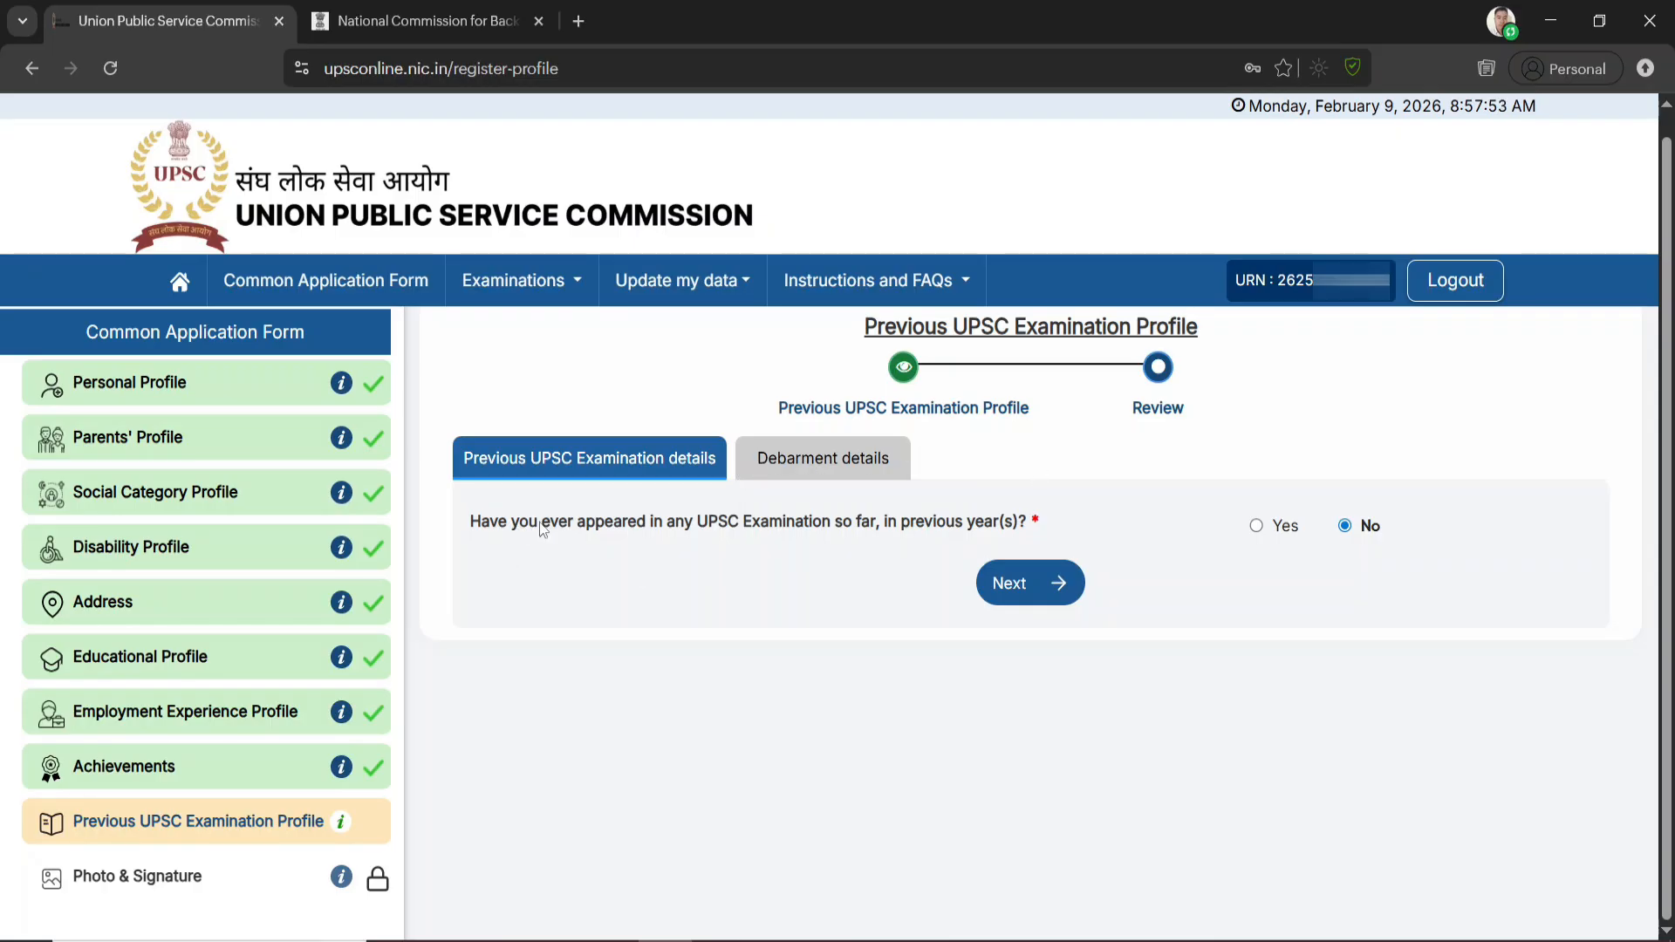
Check the fields and note for previous UPSC examination attempts, and set the previous appearance answer back to No
{"action": "left_click", "coordinate": [1258, 526]}
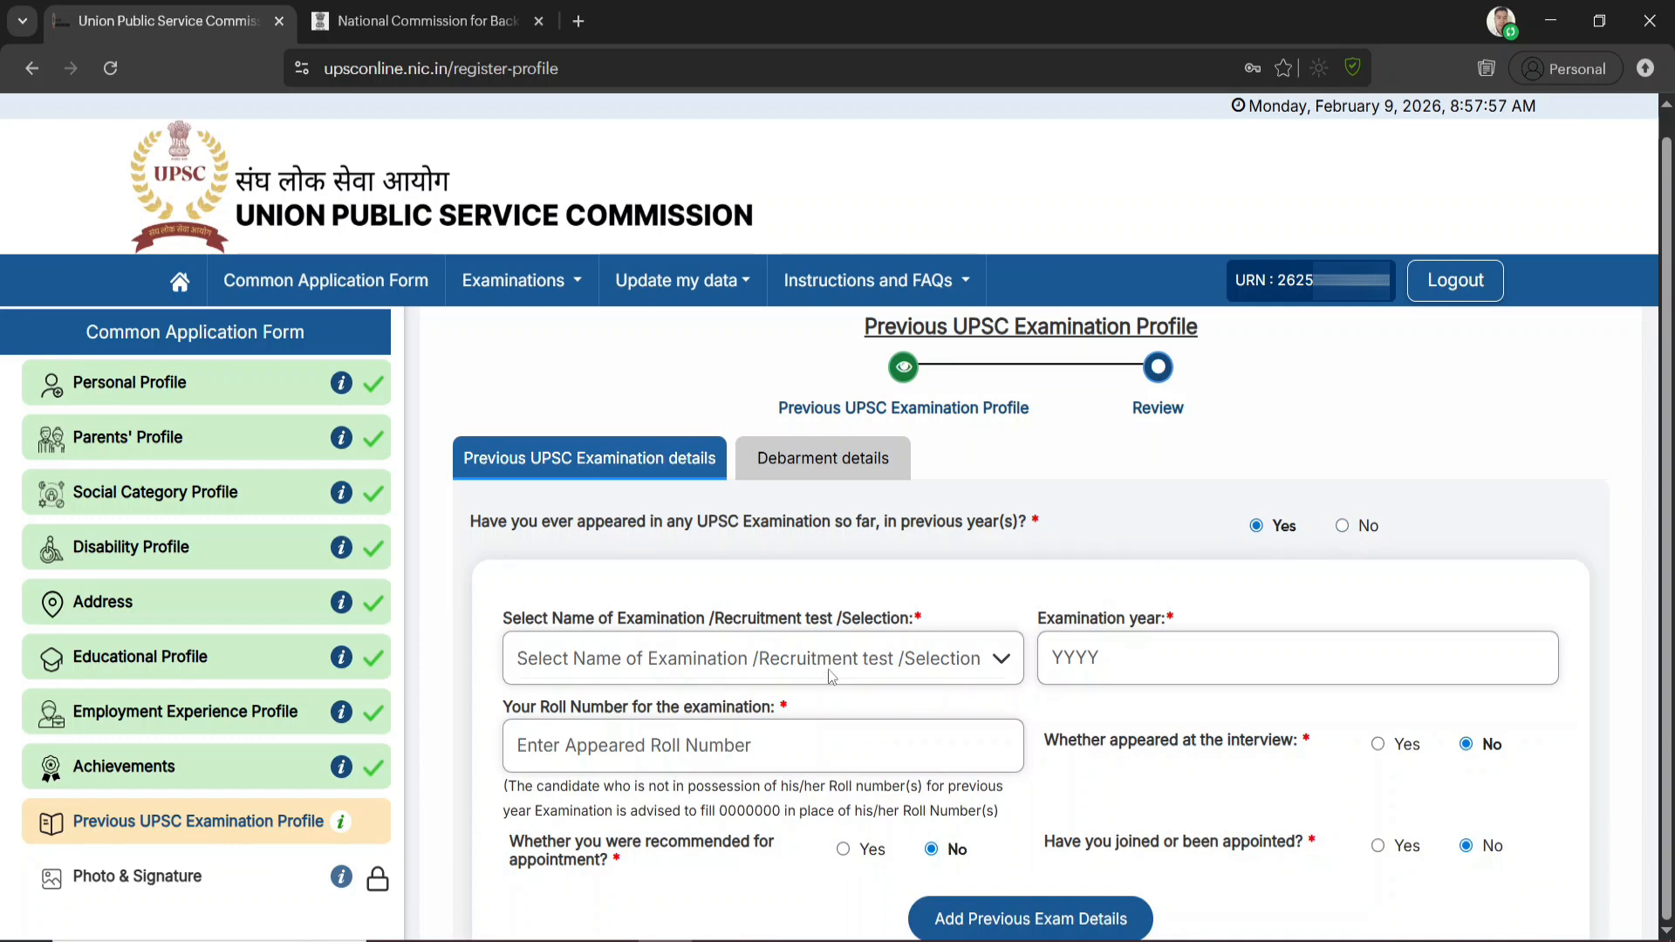
{"action": "scroll", "coordinate": [833, 676], "scroll_direction": "down", "scroll_amount": 3}
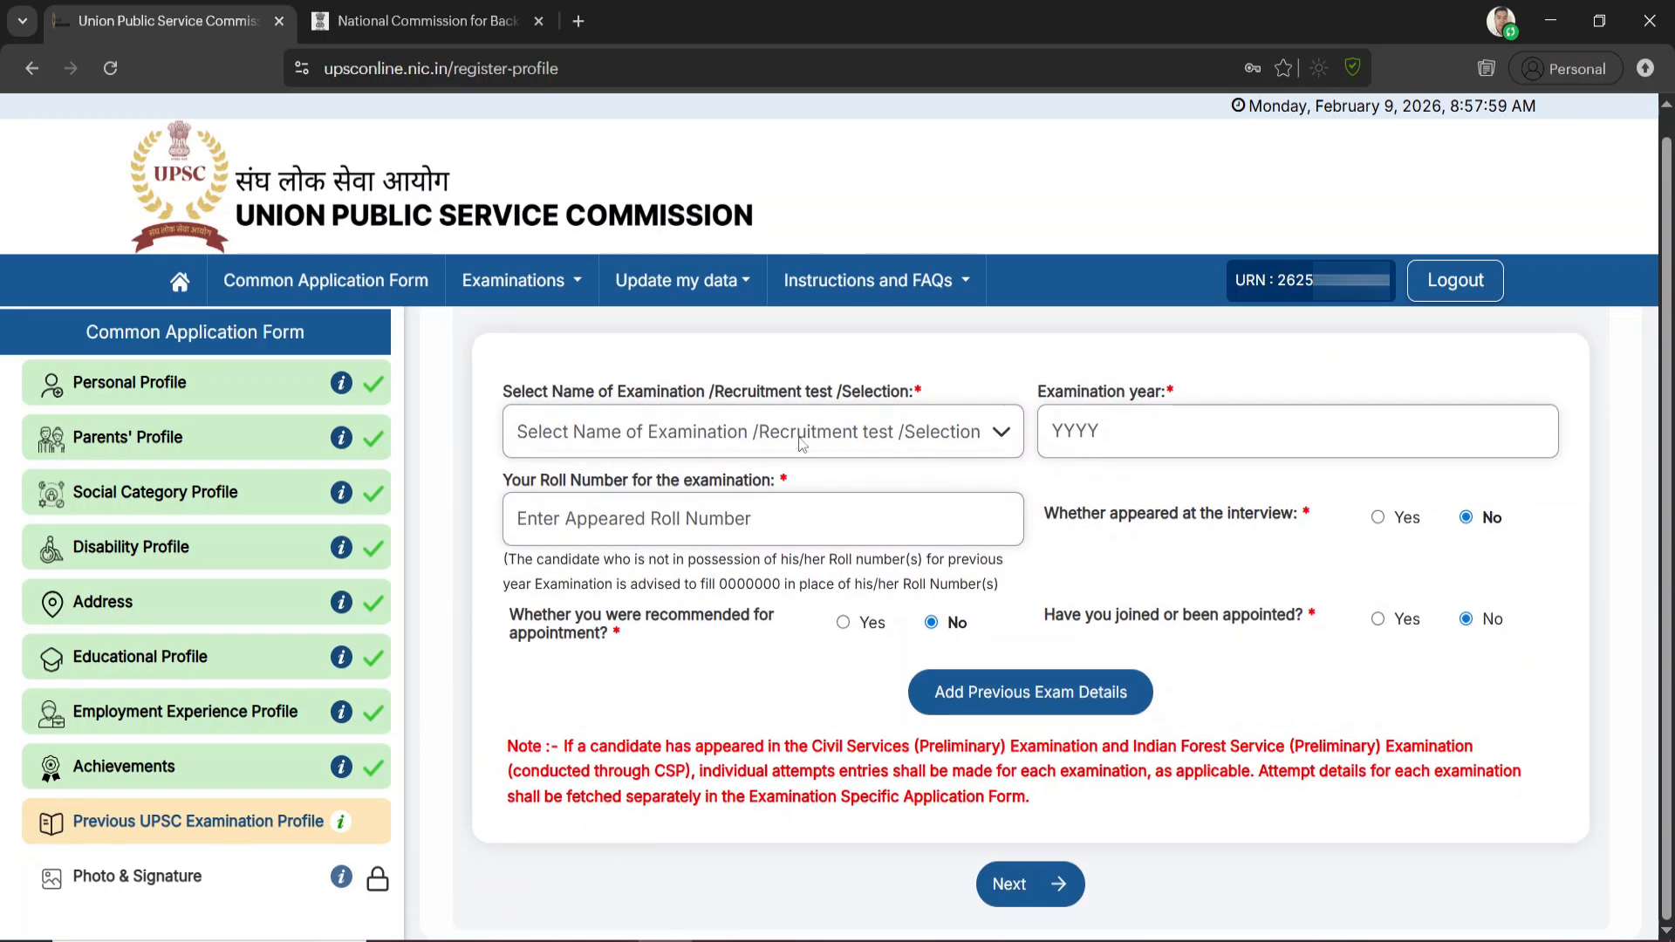
{"action": "scroll", "coordinate": [1094, 547], "scroll_direction": "up", "scroll_amount": 3}
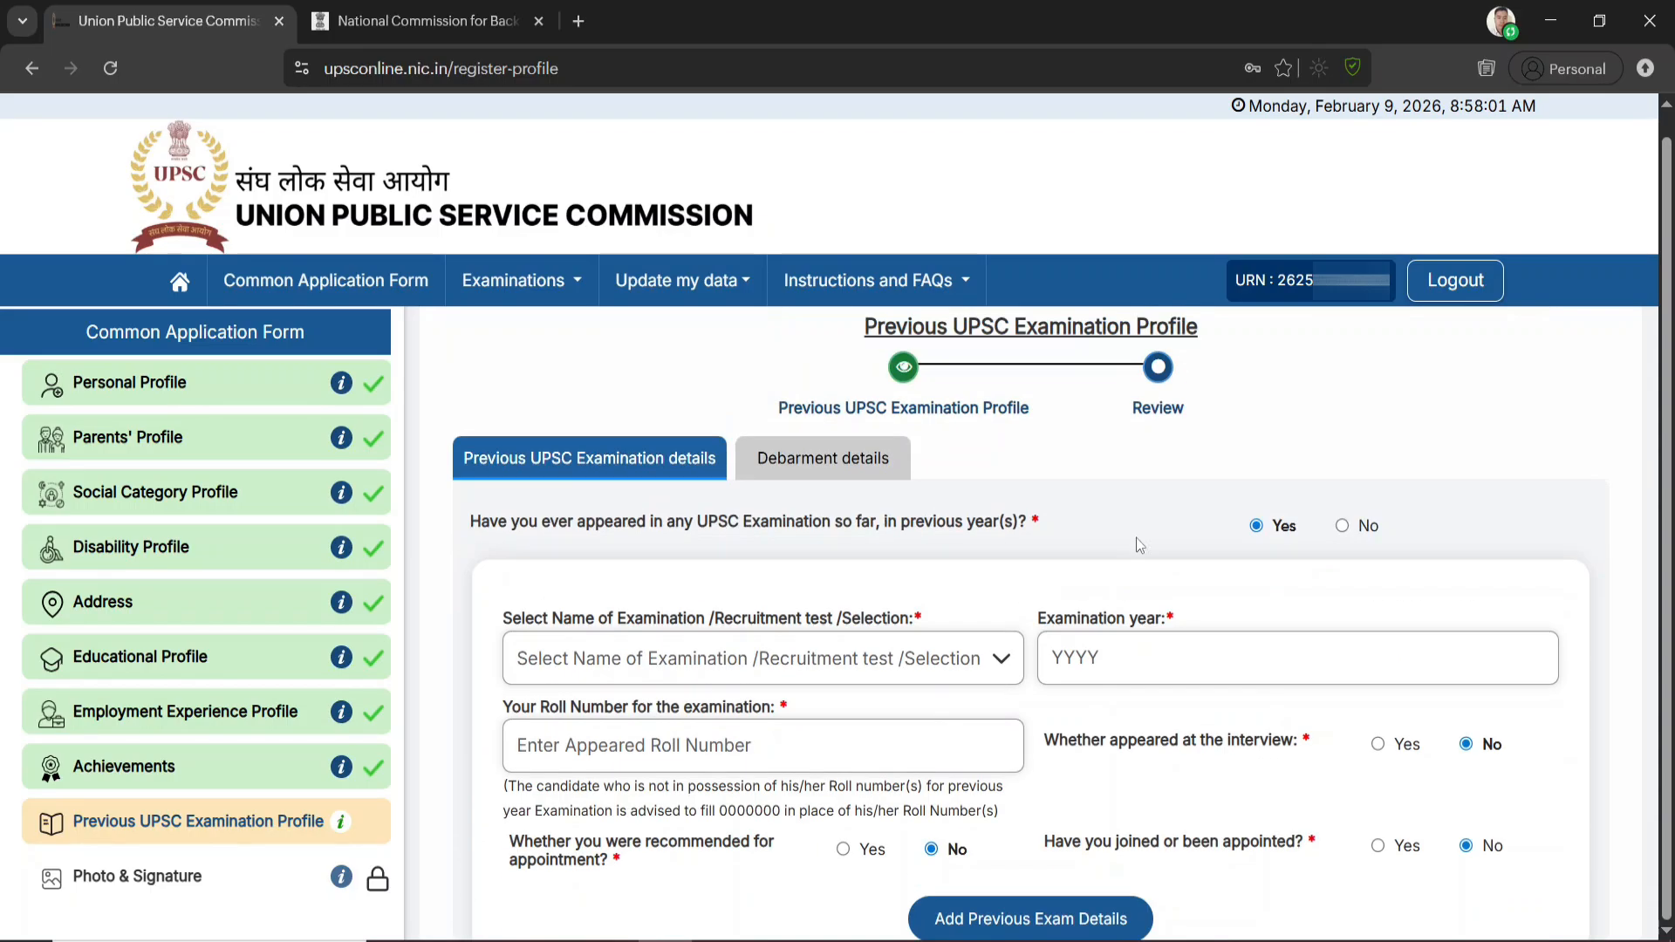
{"action": "left_click", "coordinate": [1346, 526]}
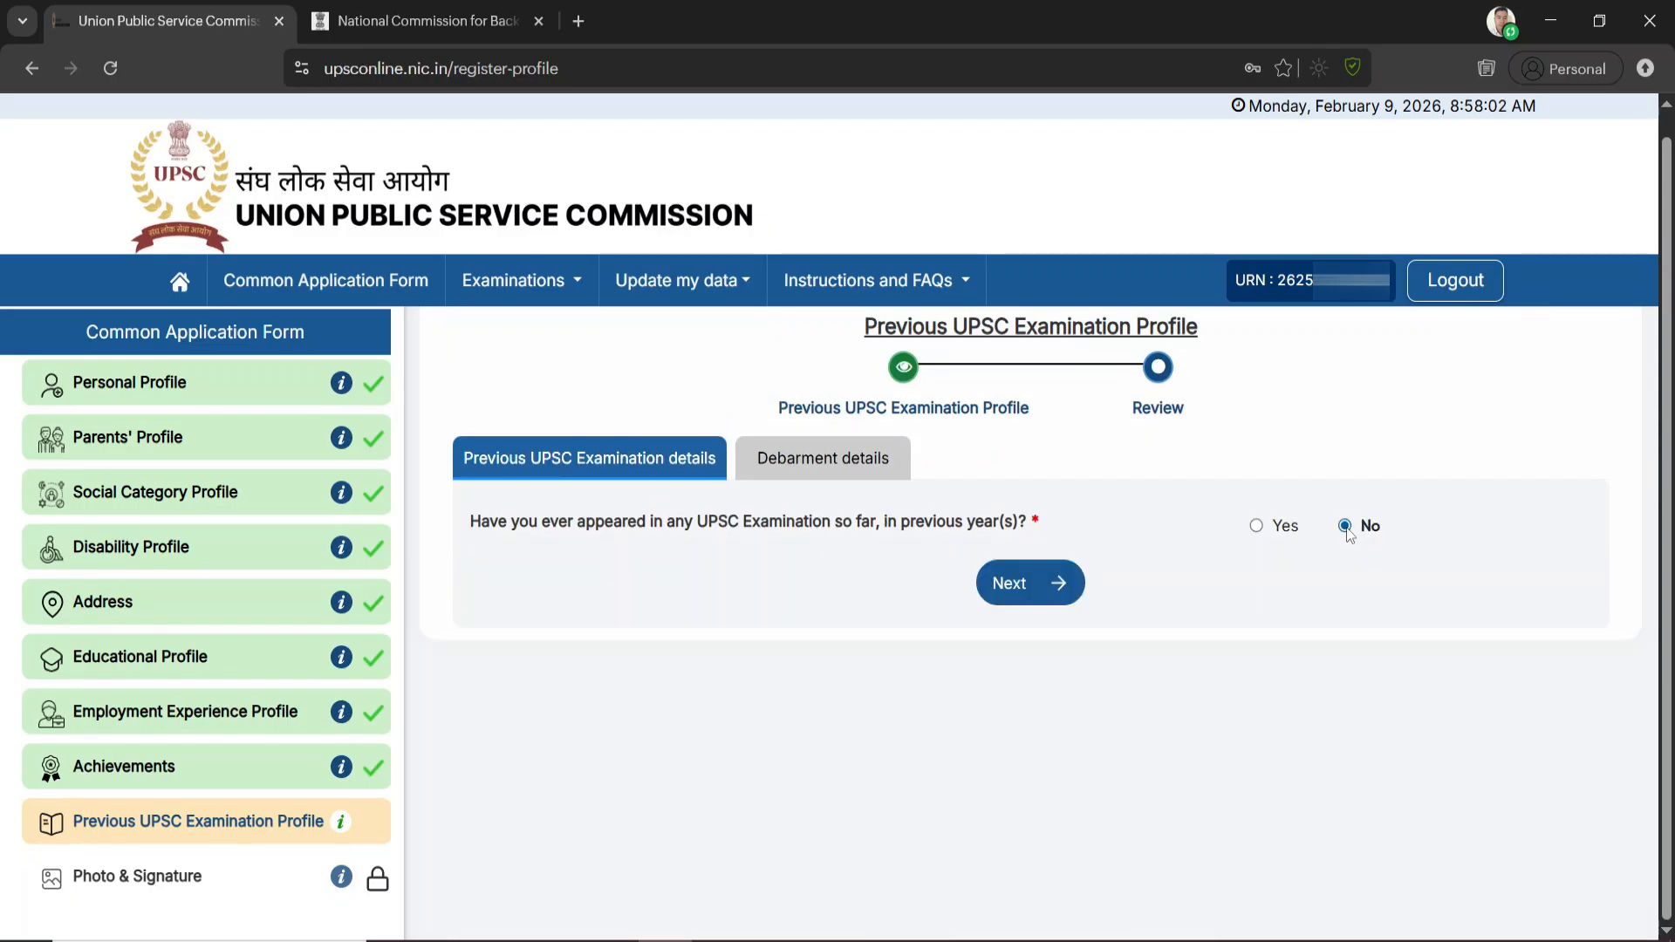
Answer No to having been debarred by UPSC, preview the Previous UPSC Examination Profile, submit it and confirm the submission
{"action": "left_click", "coordinate": [1033, 592]}
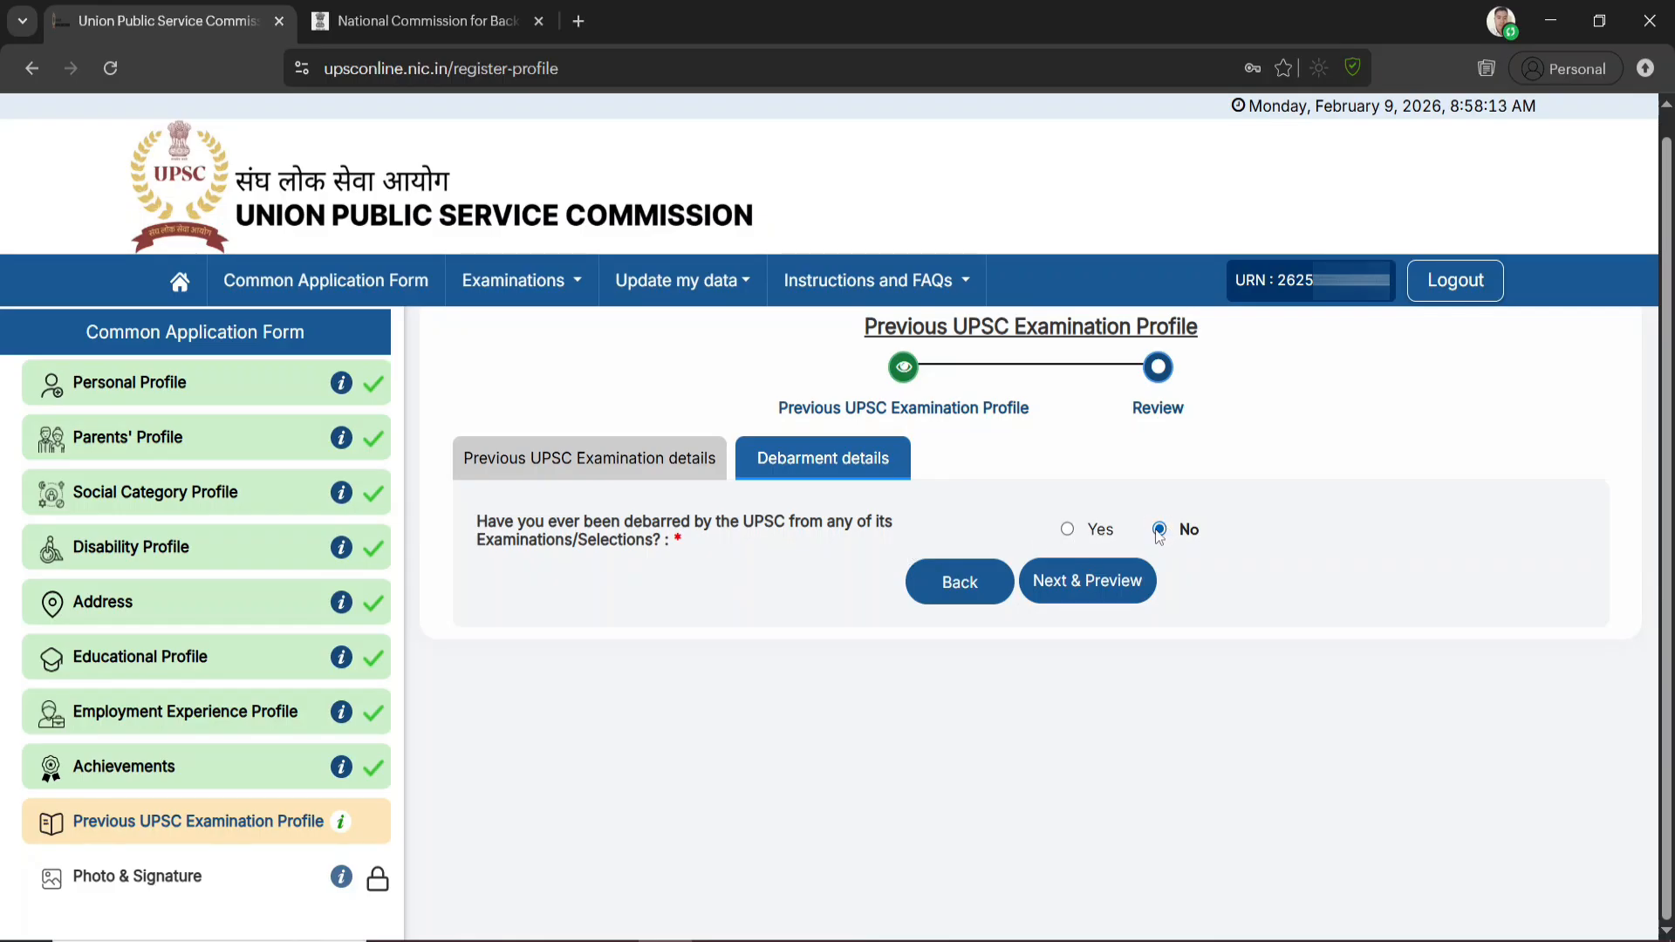
{"action": "left_click", "coordinate": [1101, 587]}
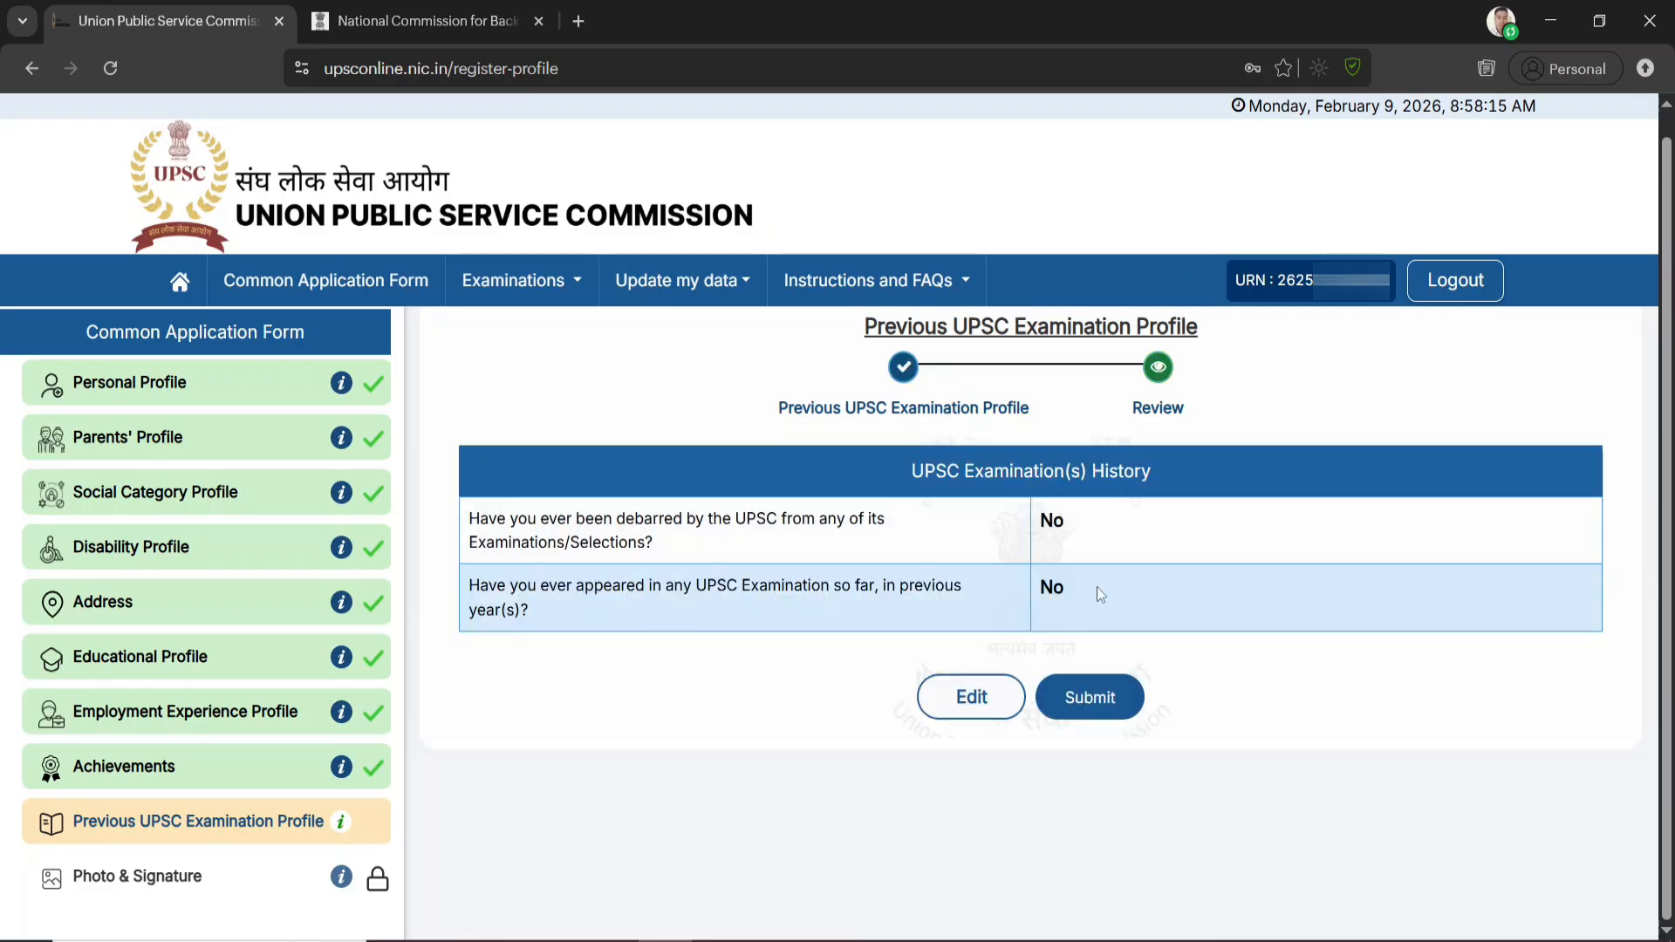
{"action": "left_click", "coordinate": [1106, 698]}
{"action": "left_click", "coordinate": [797, 630]}
{"action": "left_click", "coordinate": [837, 646]}
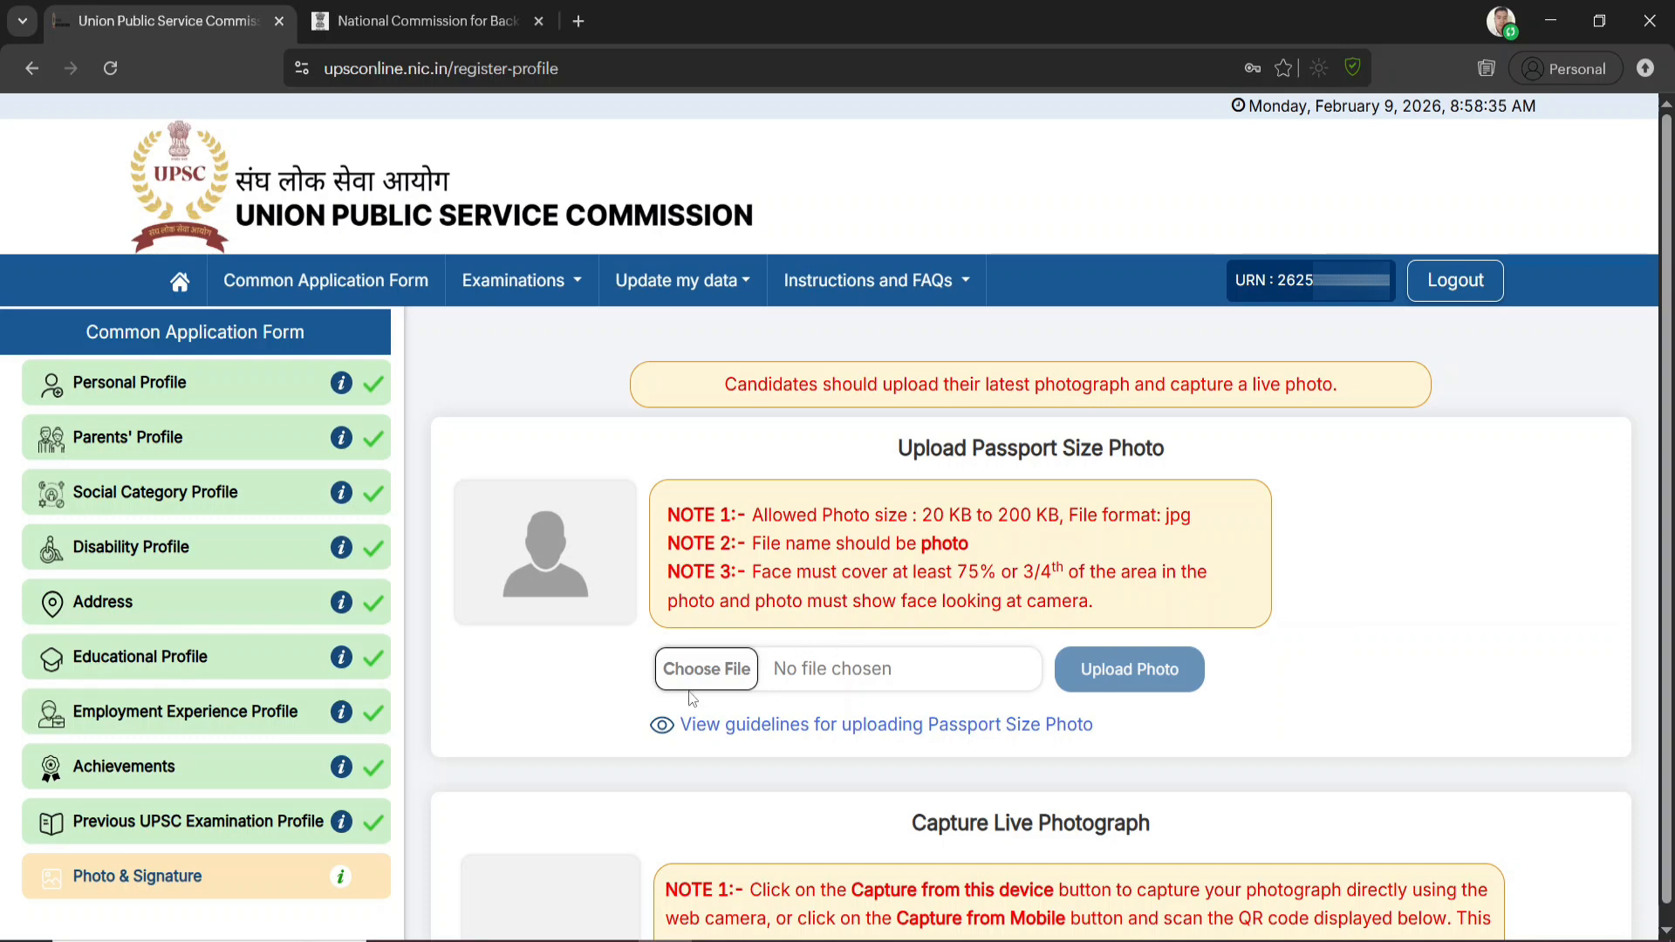
Read the passport photo guidelines, including the acceptable and rejected samples, upload instructions, and the dos and don'ts
{"action": "scroll", "coordinate": [809, 642], "scroll_direction": "down", "scroll_amount": 5}
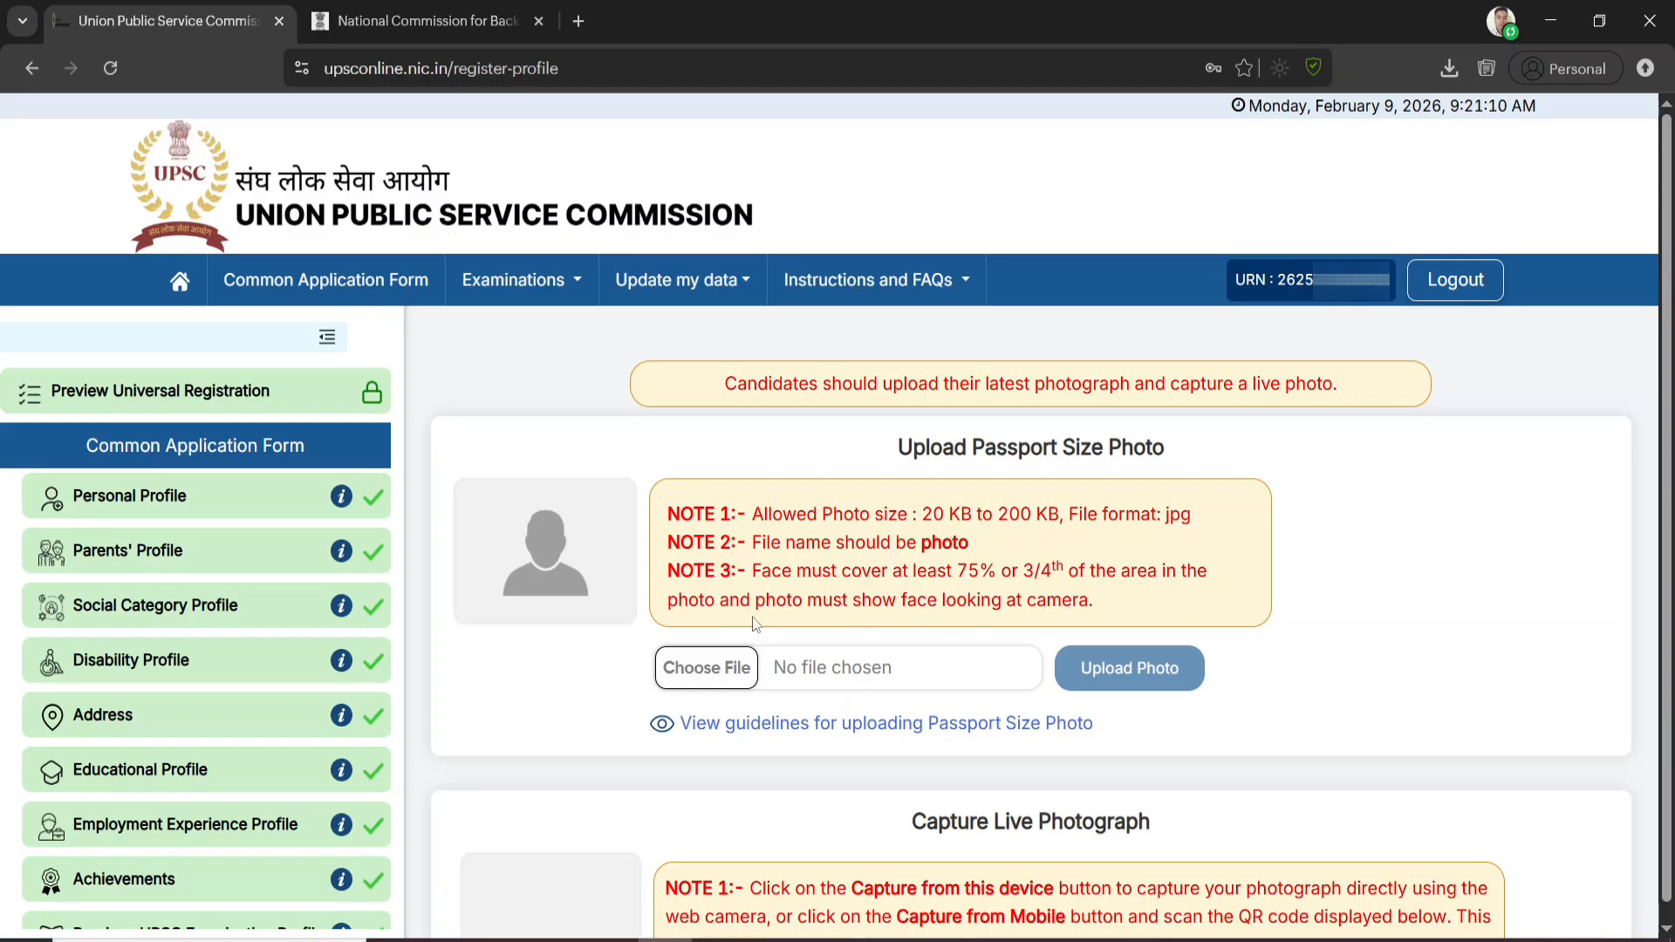
{"action": "left_click", "coordinate": [708, 669]}
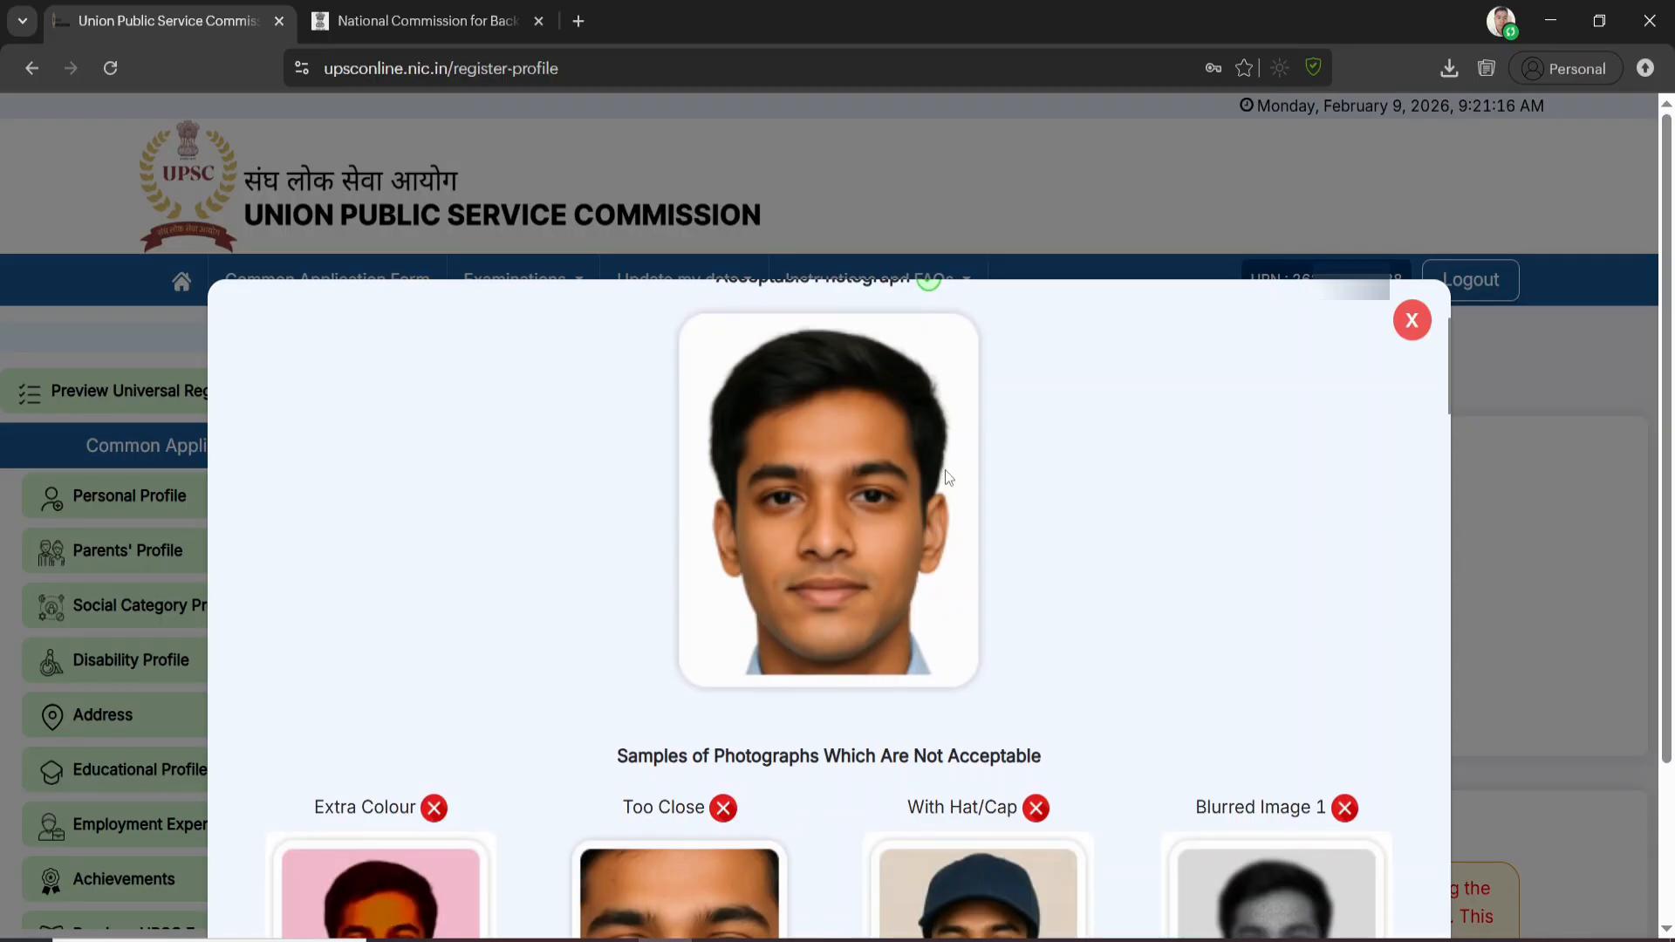
{"action": "scroll", "coordinate": [955, 523], "scroll_direction": "down", "scroll_amount": 3}
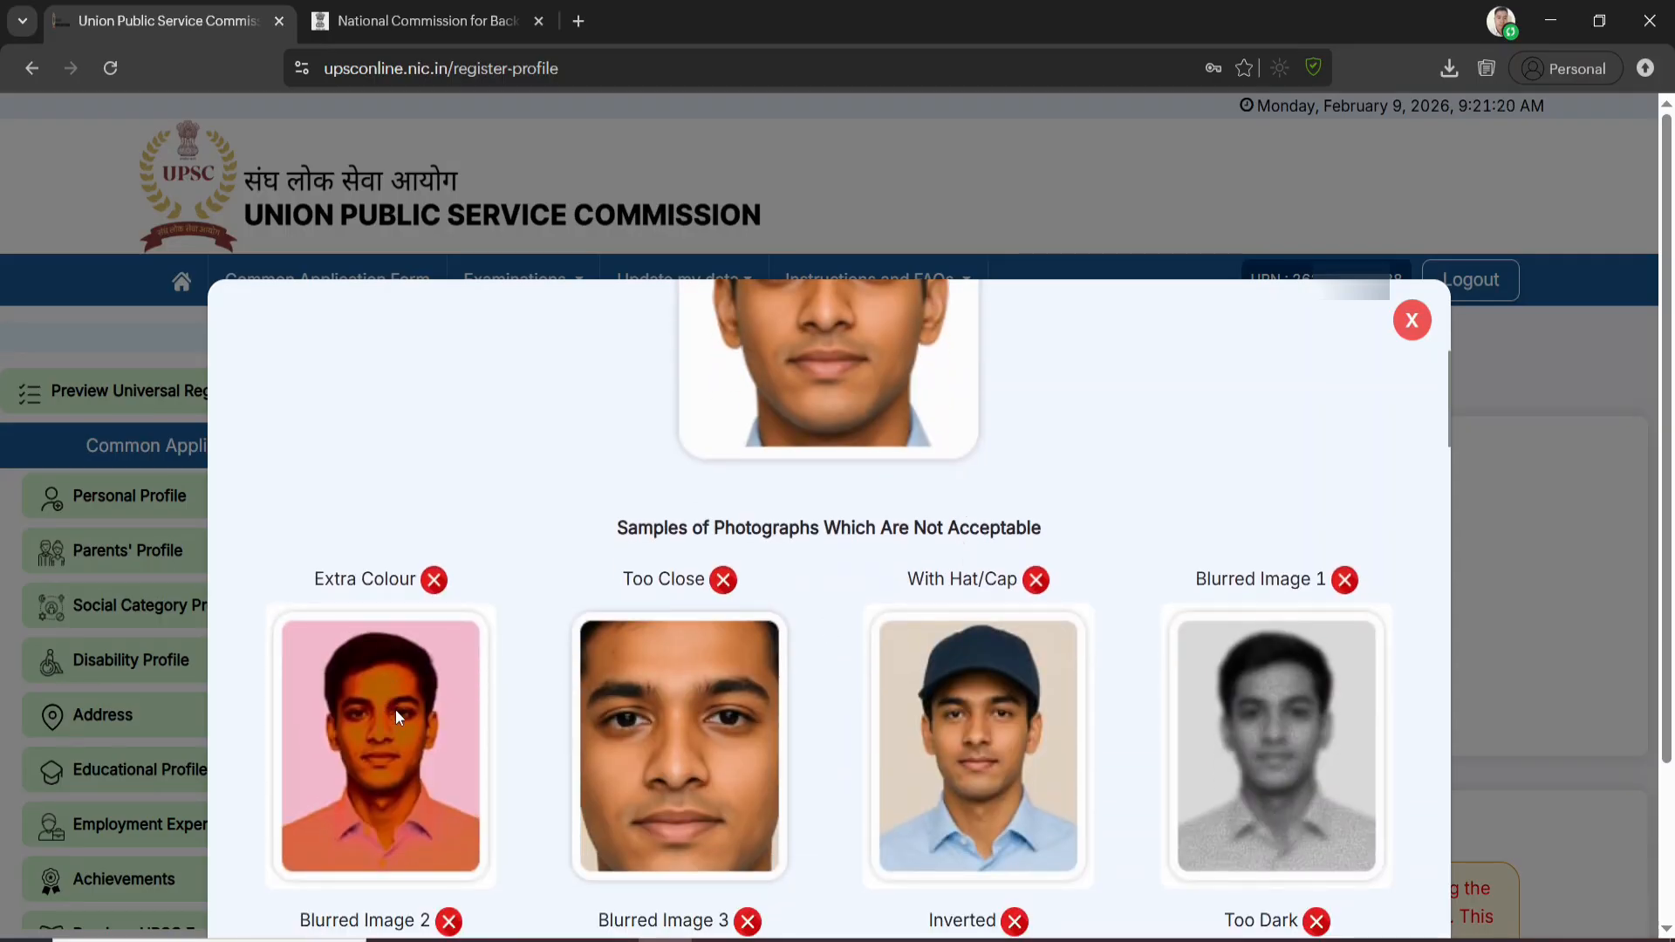
{"action": "scroll", "coordinate": [835, 666], "scroll_direction": "down", "scroll_amount": 2}
{"action": "scroll", "coordinate": [777, 436], "scroll_direction": "up", "scroll_amount": 5}
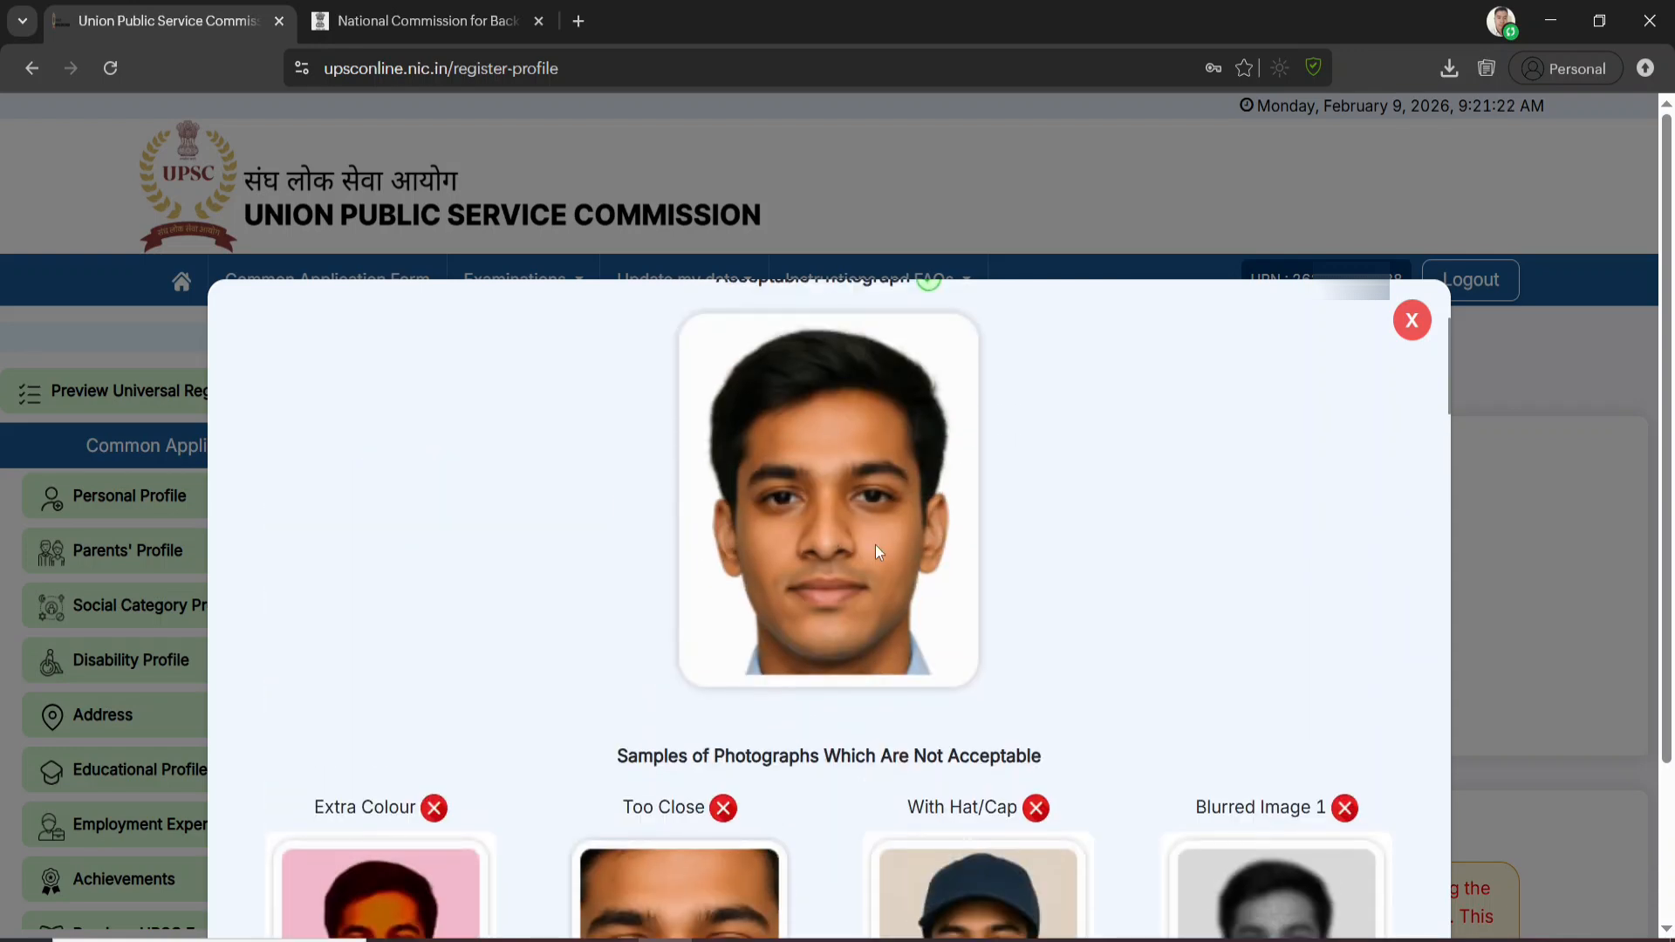
{"action": "scroll", "coordinate": [876, 551], "scroll_direction": "down", "scroll_amount": 15}
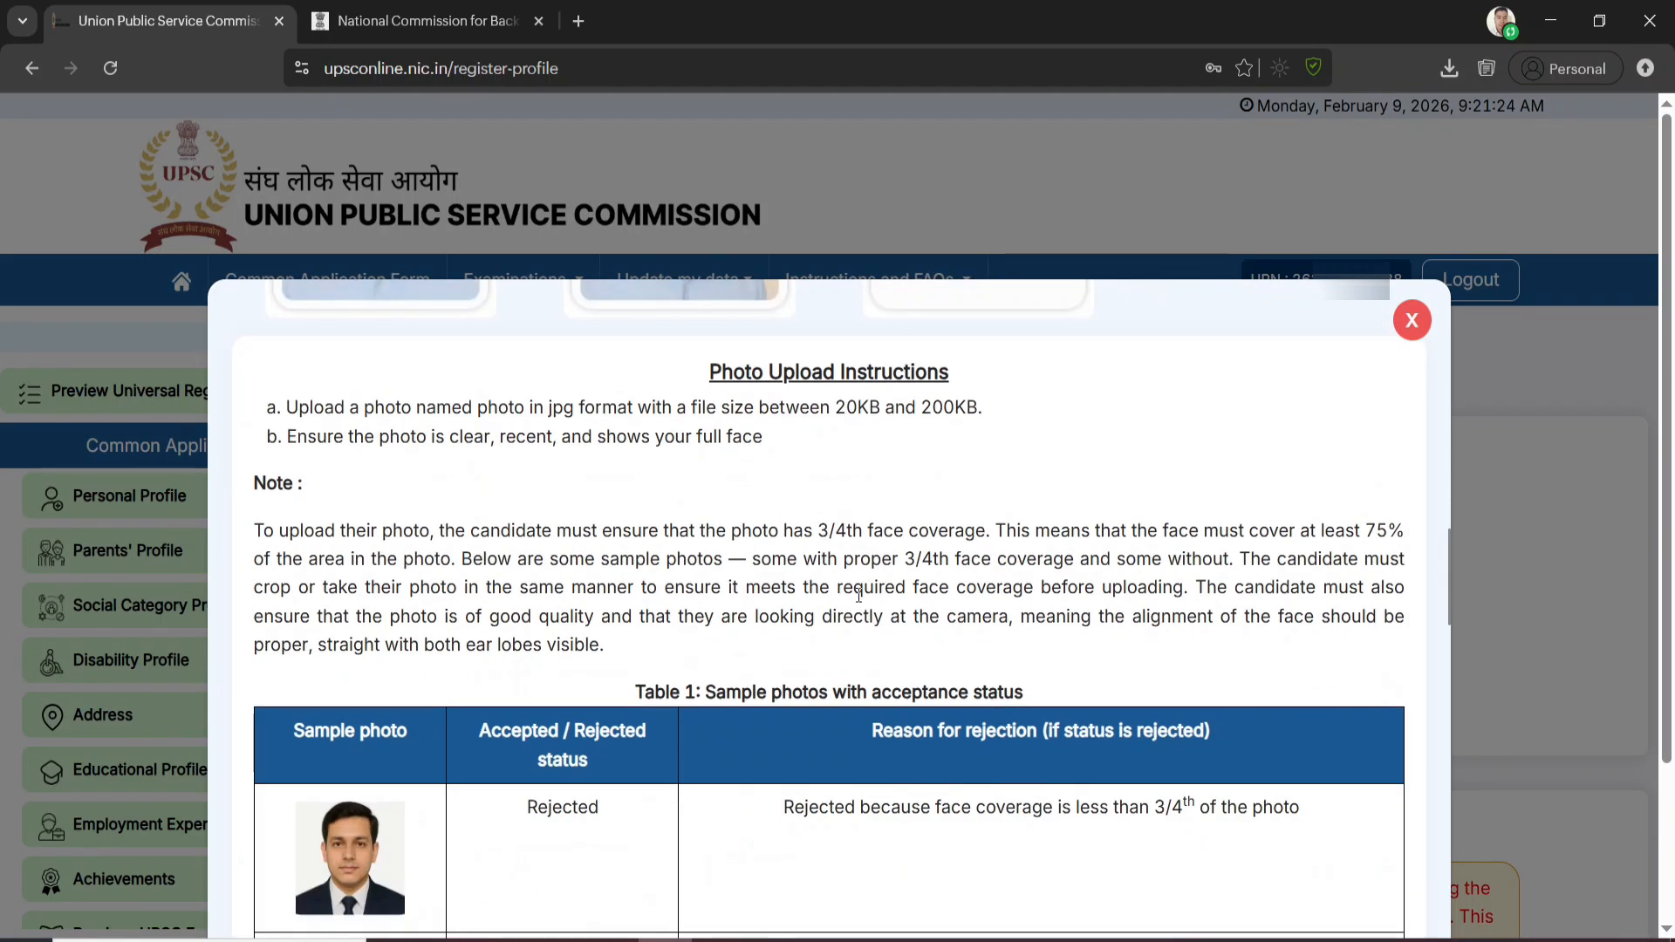
{"action": "scroll", "coordinate": [728, 614], "scroll_direction": "down", "scroll_amount": 1}
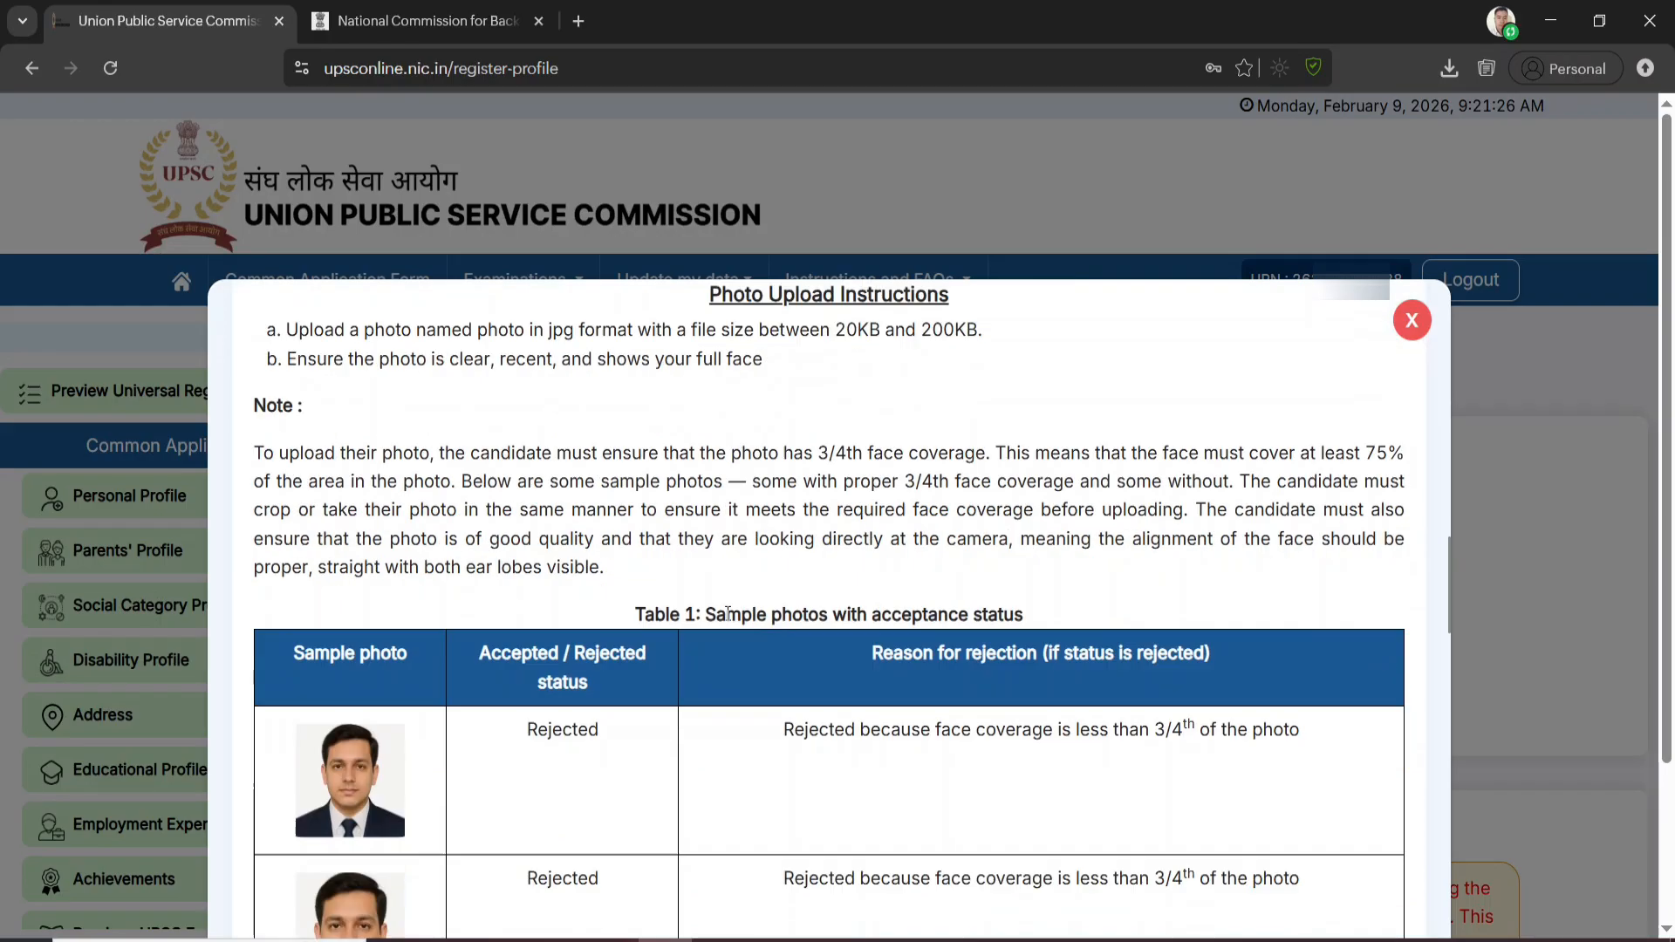
{"action": "scroll", "coordinate": [728, 614], "scroll_direction": "down", "scroll_amount": 3}
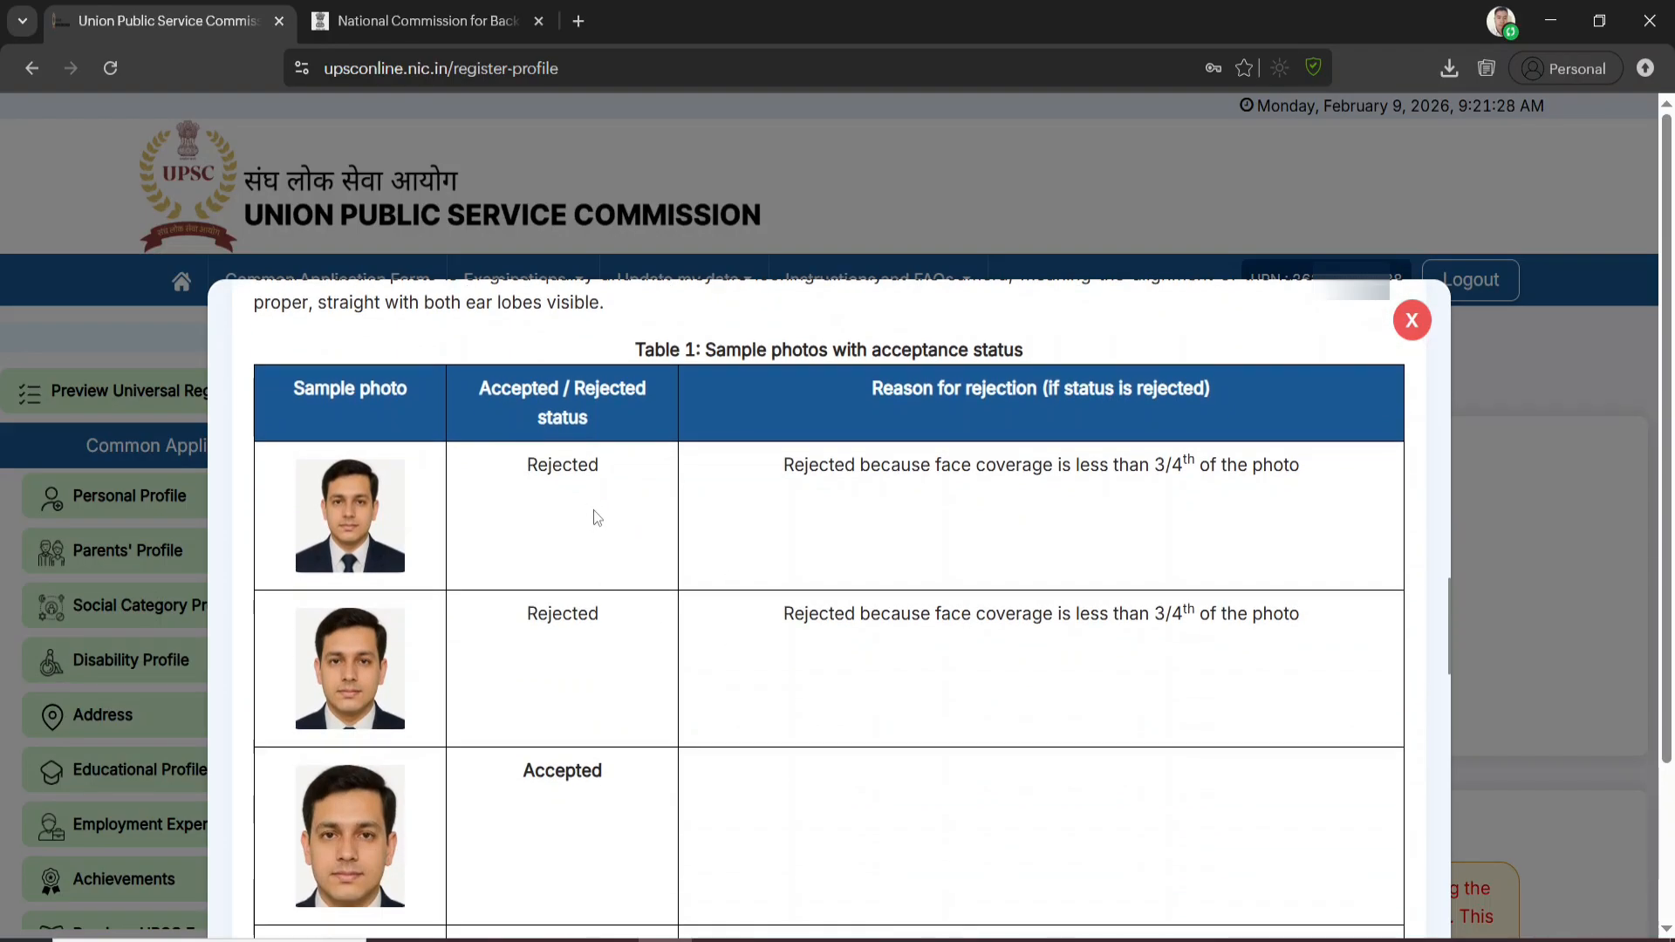
{"action": "scroll", "coordinate": [593, 509], "scroll_direction": "down", "scroll_amount": 15}
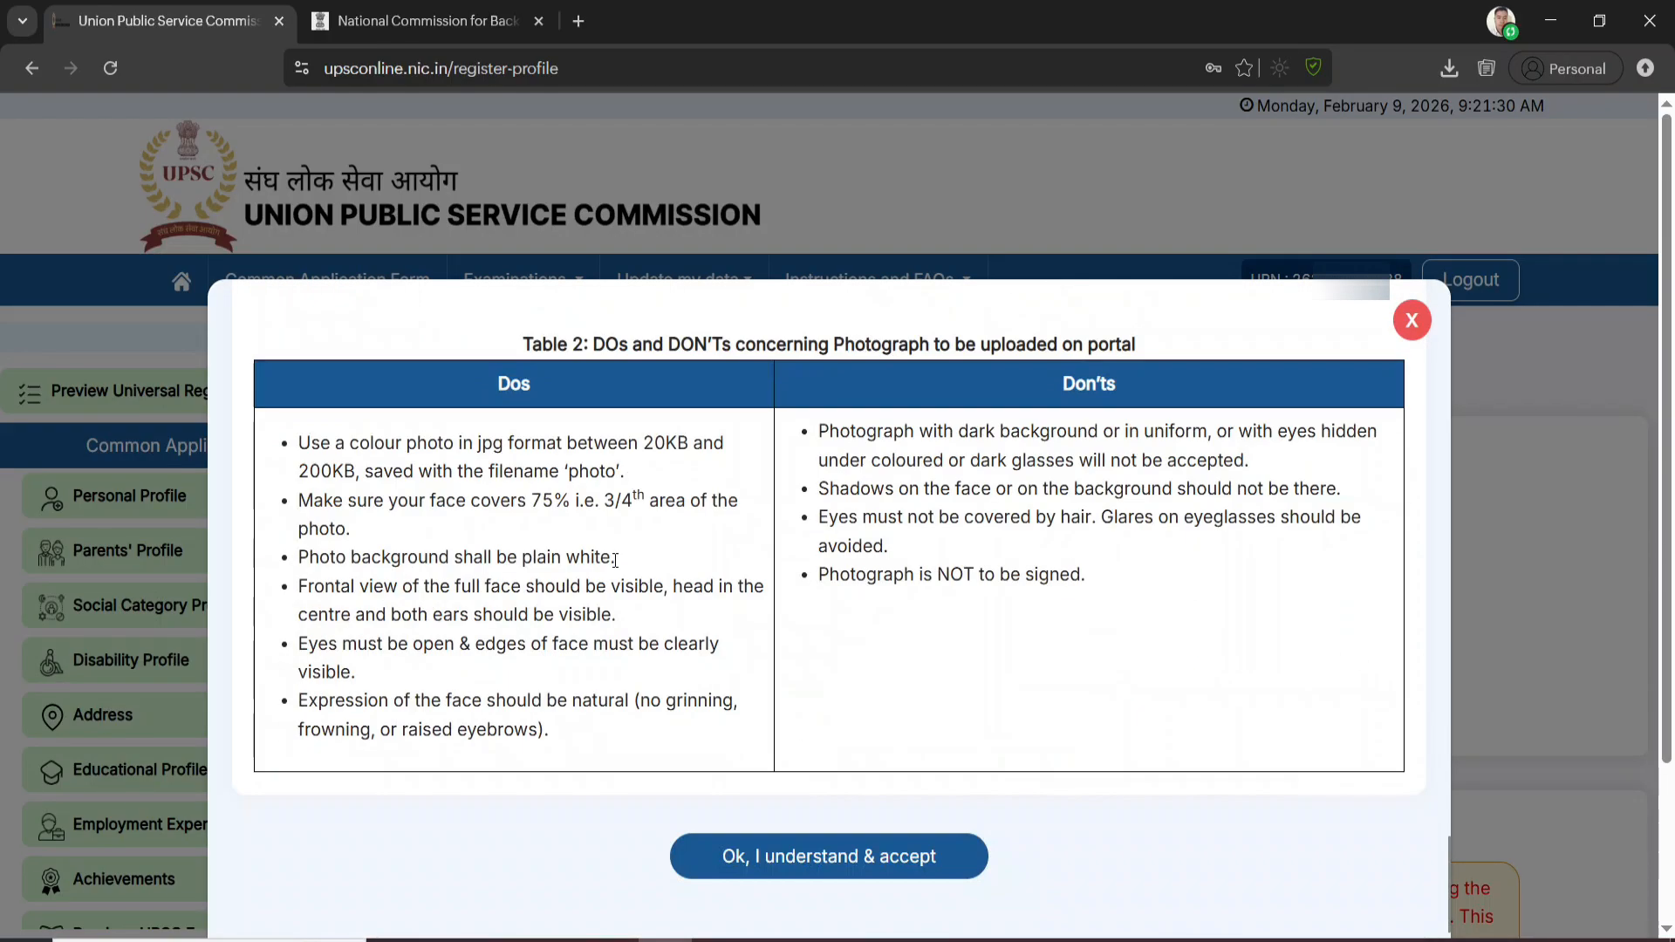
Accept the photo guidelines, choose photo.jpg, confirm its preview and upload it as the passport size photo
{"action": "left_click", "coordinate": [846, 858]}
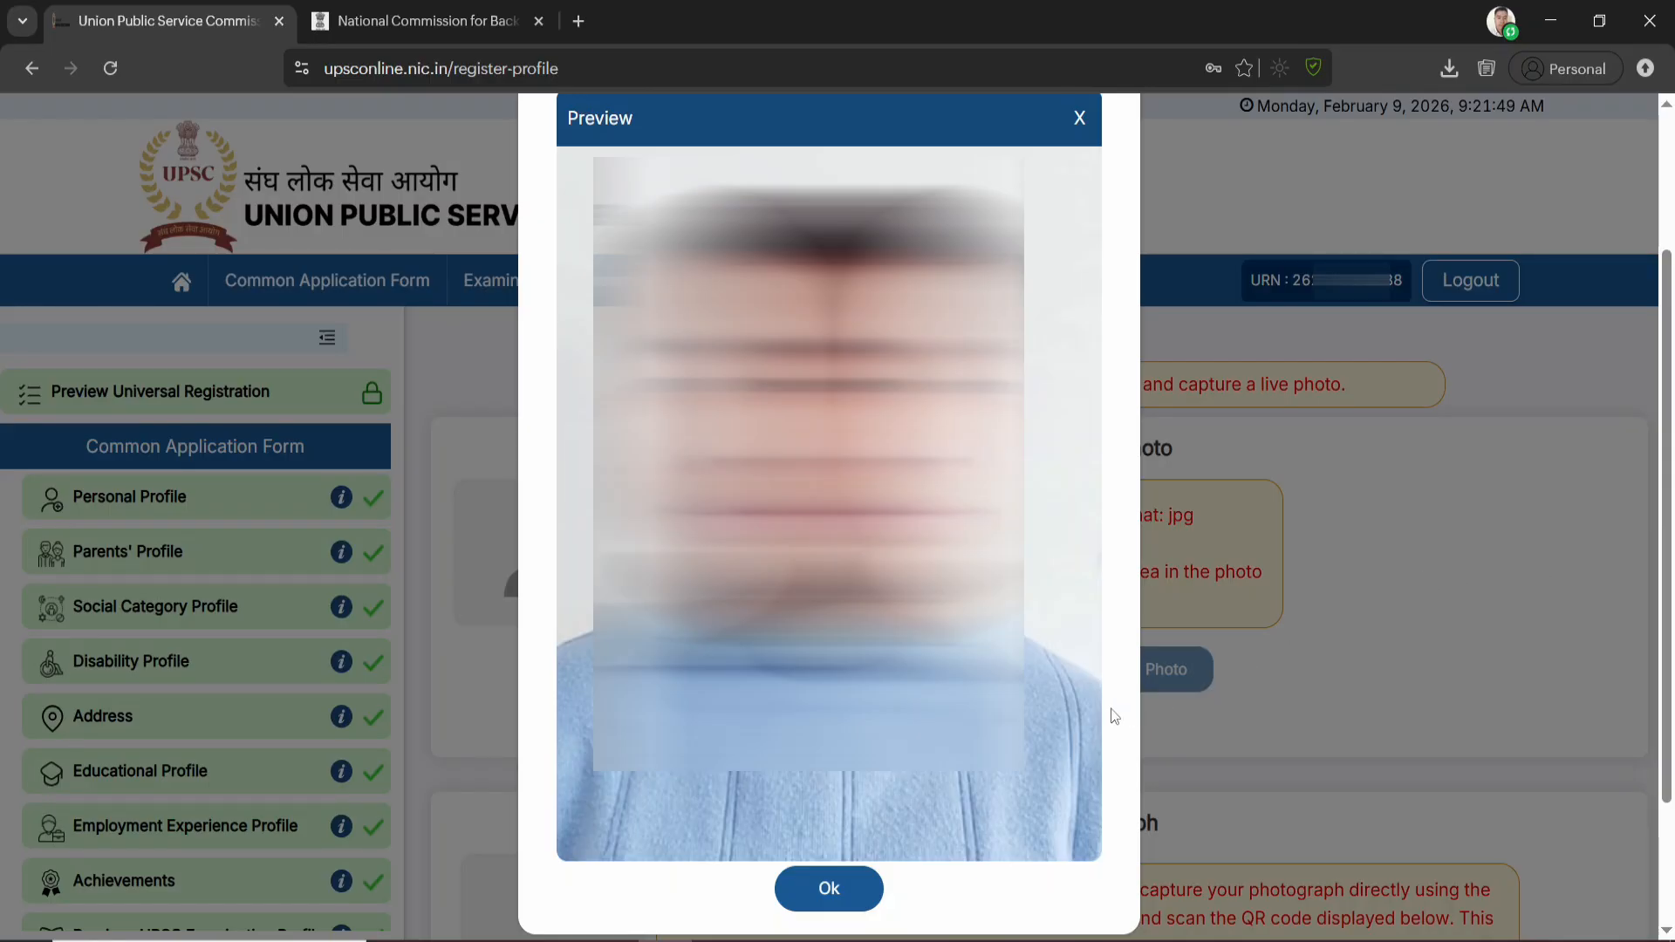
{"action": "left_click", "coordinate": [818, 890]}
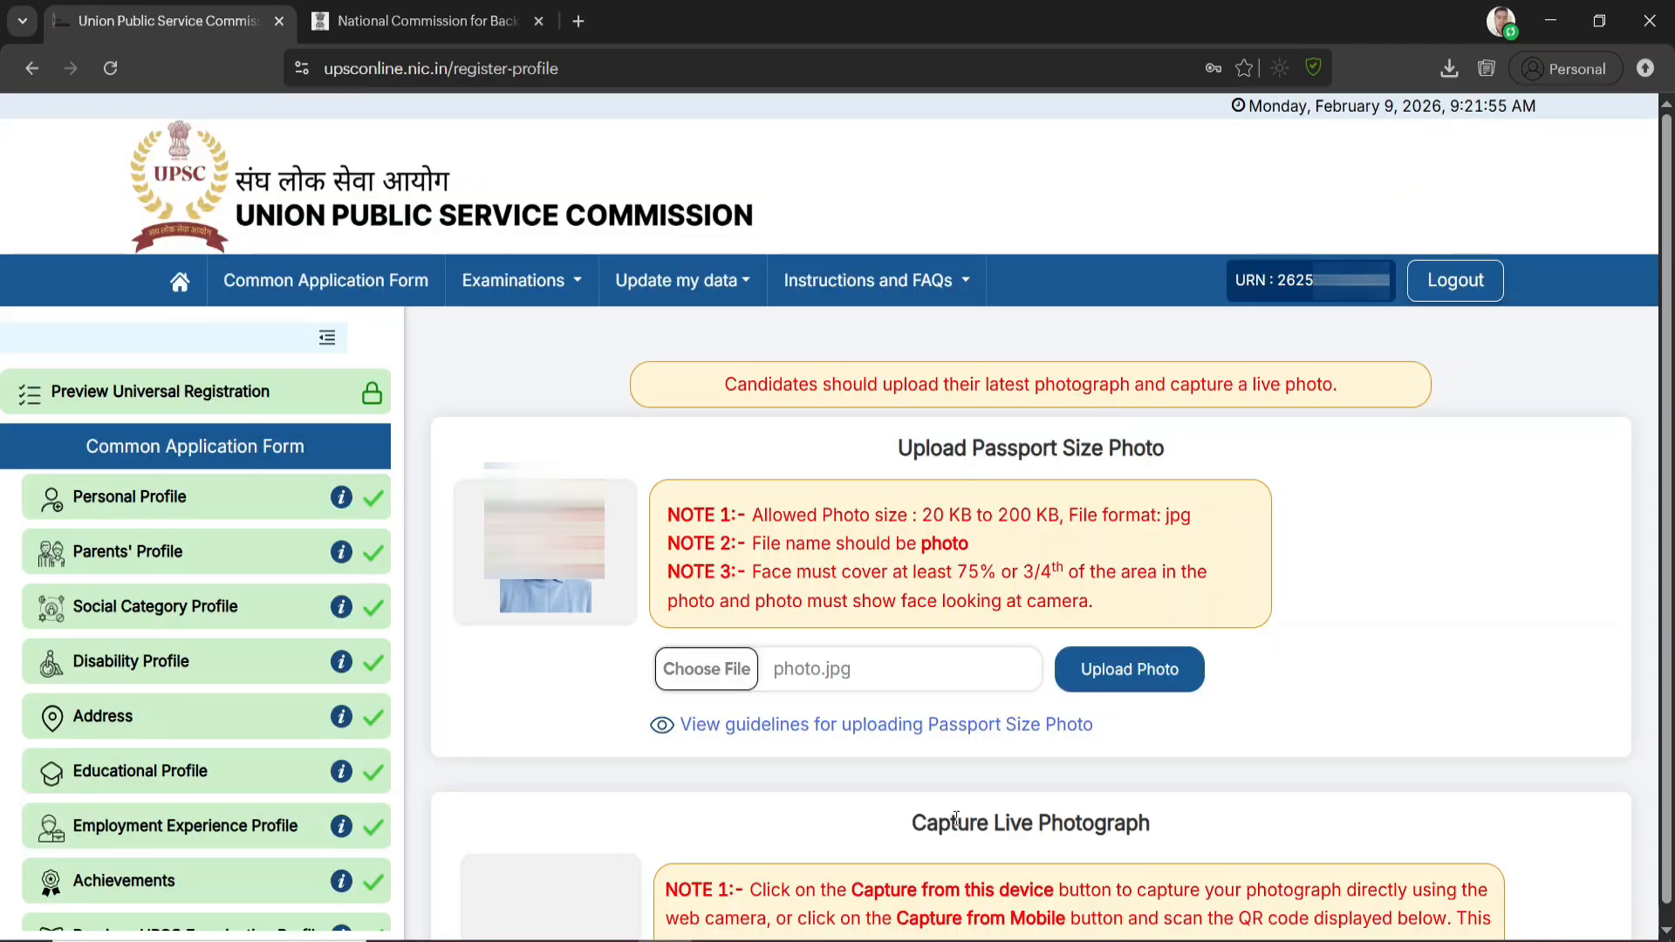
{"action": "left_click", "coordinate": [1154, 675]}
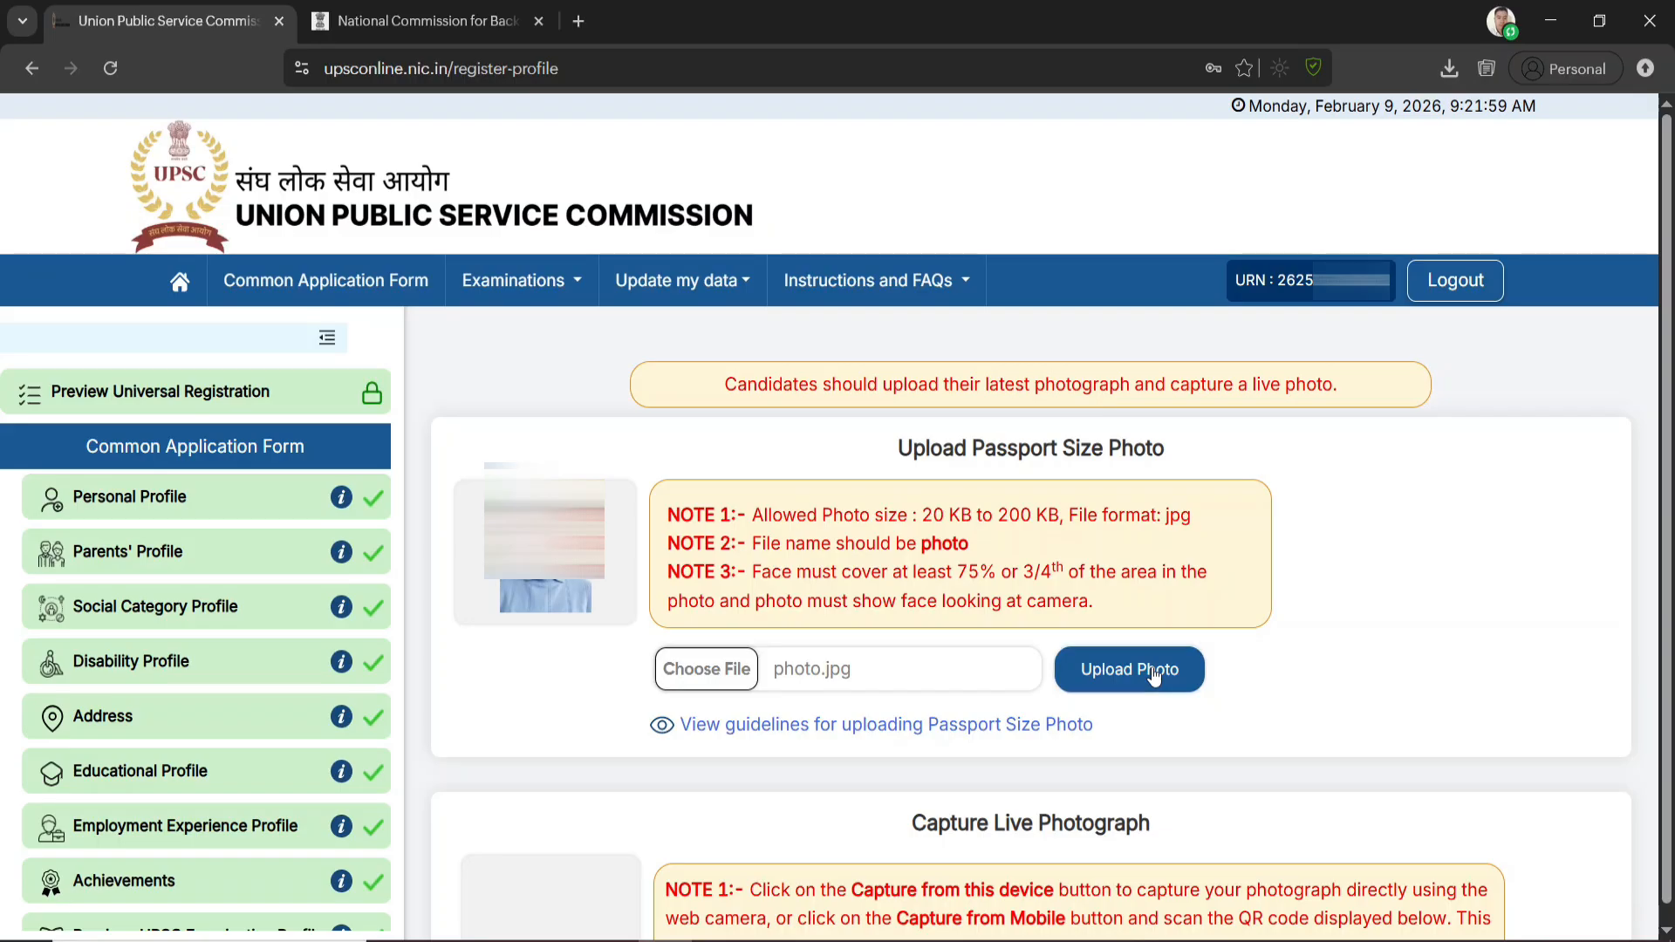
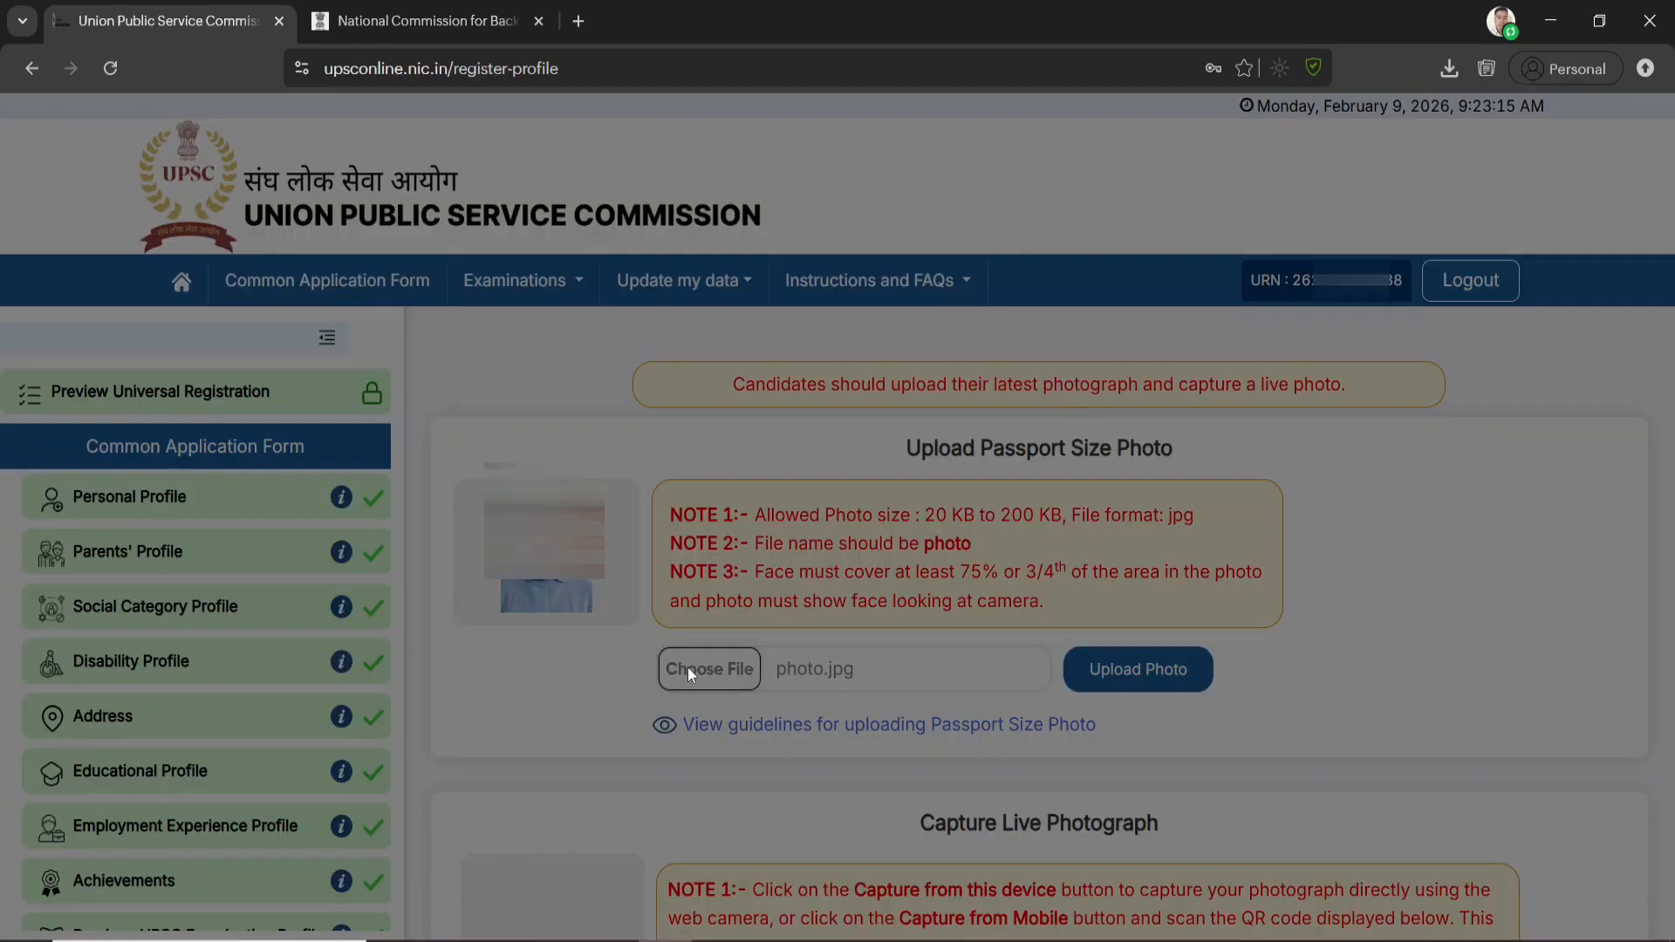
Accept the passport photo guidelines again, choose another photo.jpg, and confirm its preview
{"action": "left_click", "coordinate": [686, 670]}
{"action": "scroll", "coordinate": [785, 660], "scroll_direction": "down", "scroll_amount": 5}
{"action": "scroll", "coordinate": [828, 672], "scroll_direction": "down", "scroll_amount": 10}
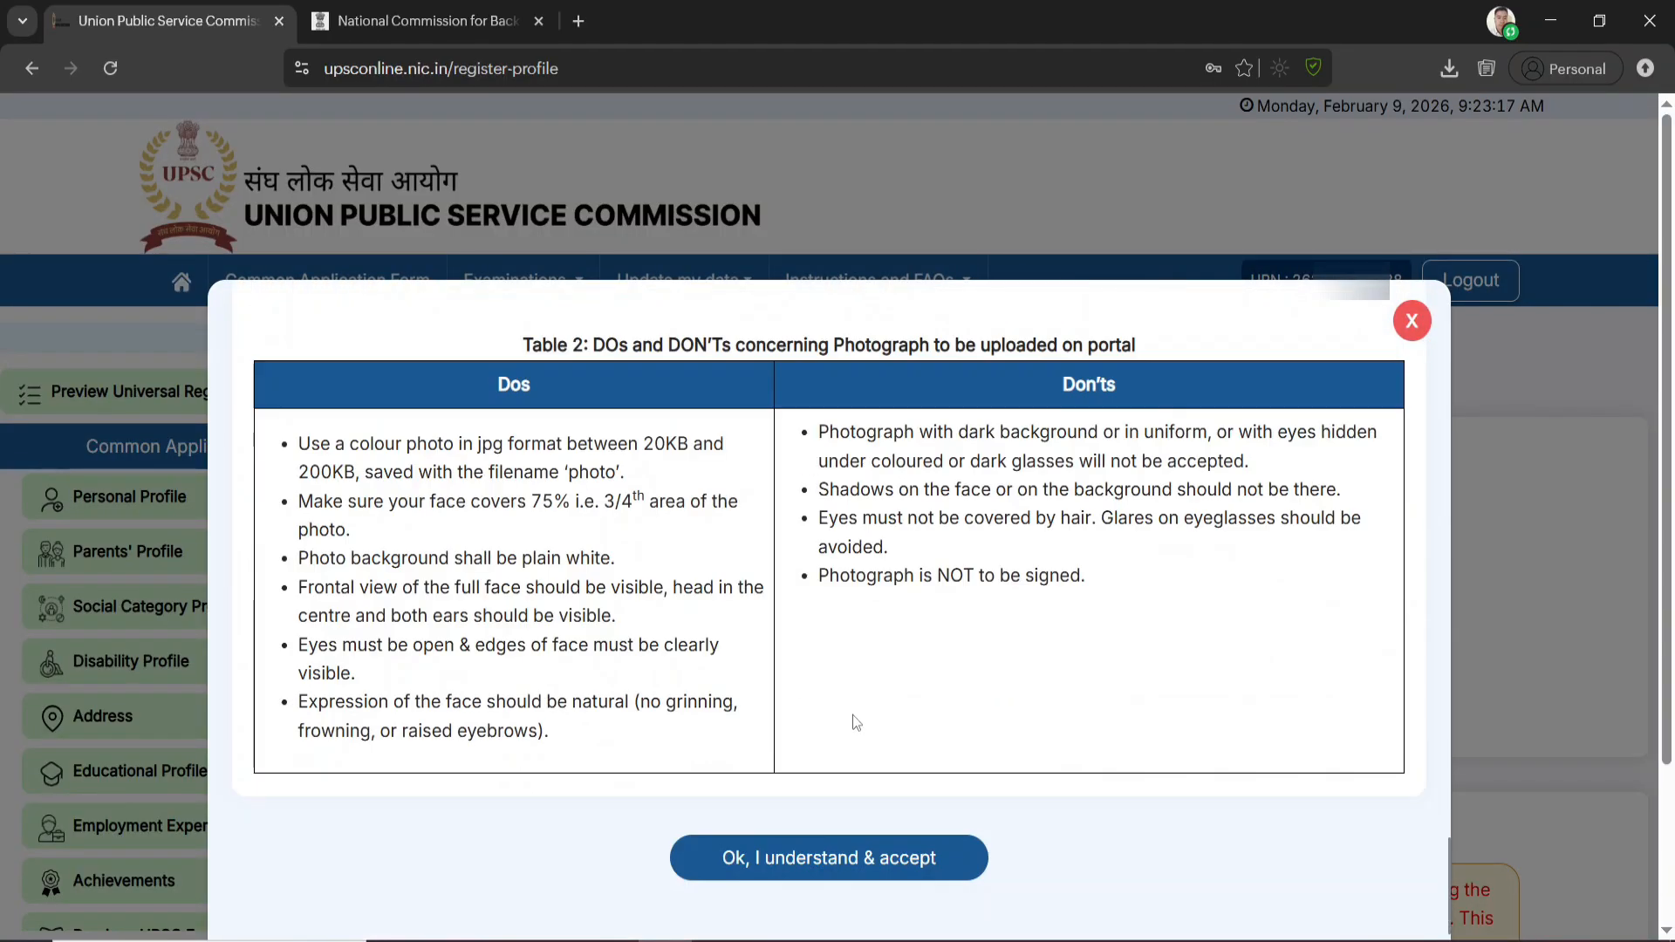
{"action": "left_click", "coordinate": [831, 861]}
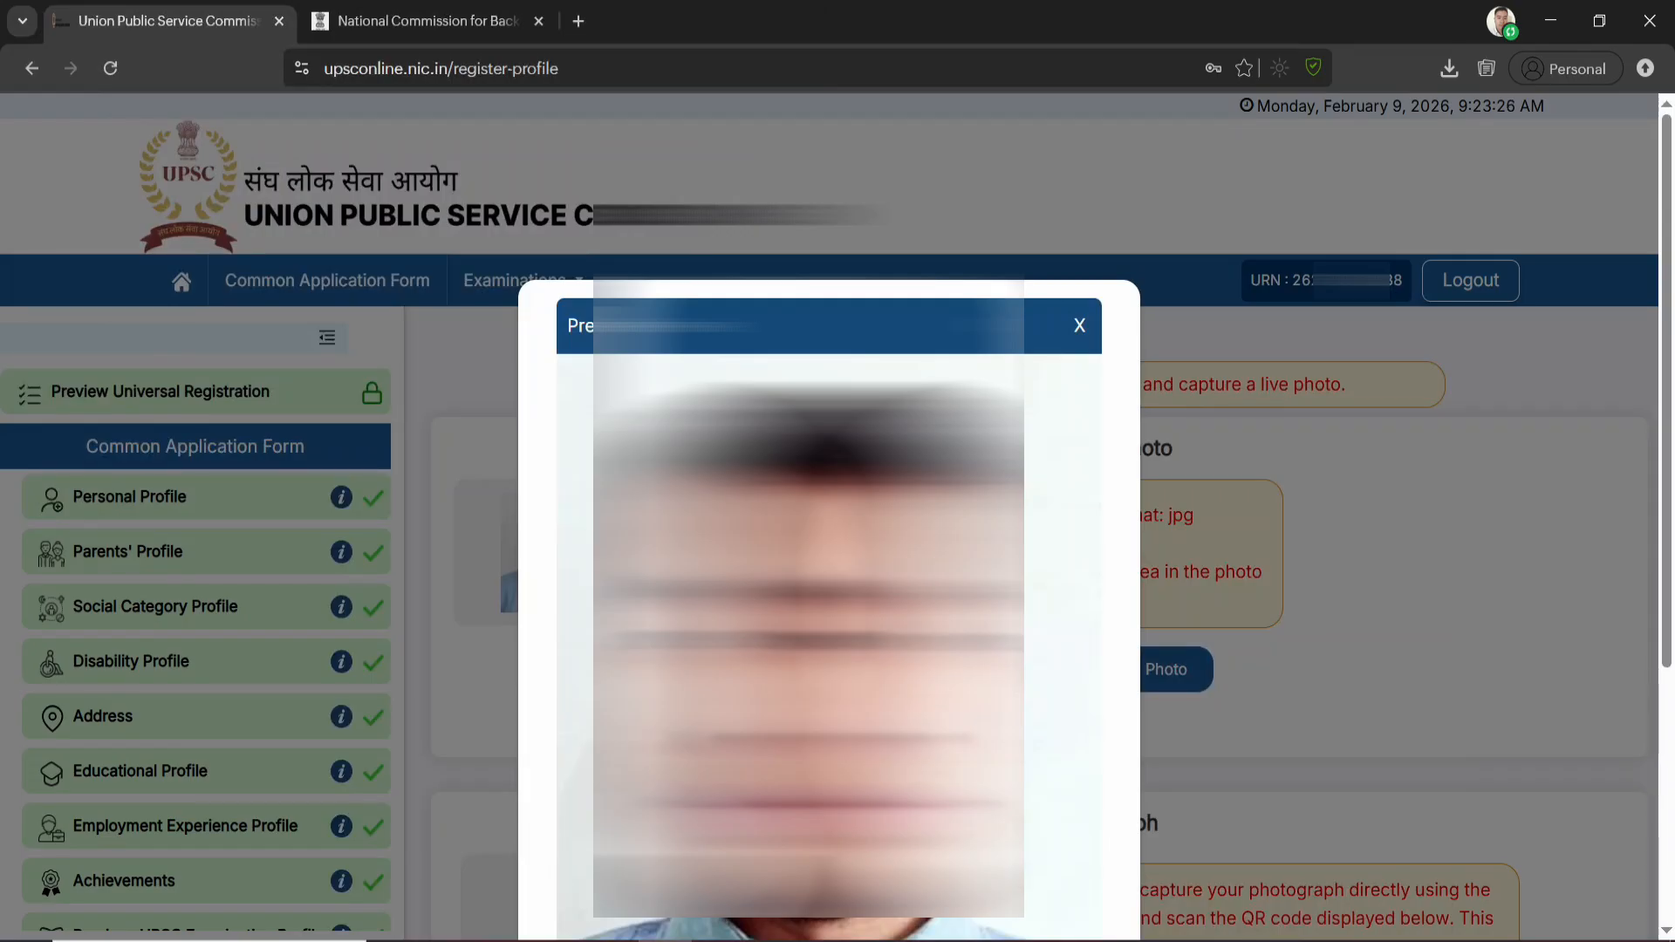
{"action": "scroll", "coordinate": [854, 711], "scroll_direction": "down", "scroll_amount": 5}
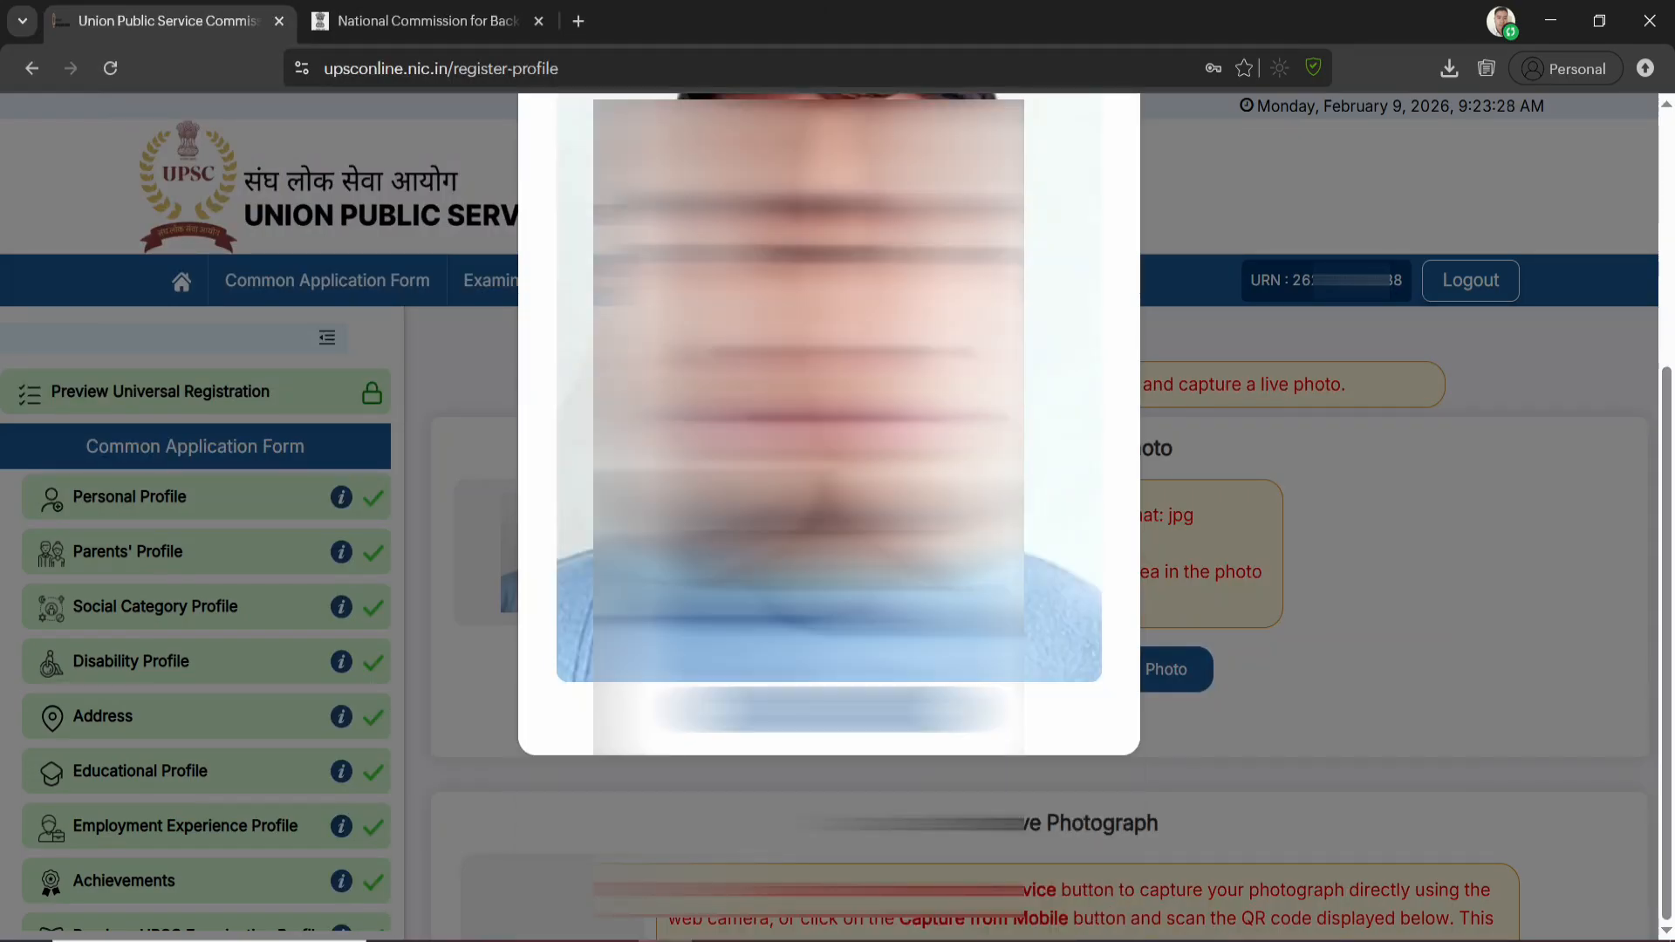
{"action": "left_click", "coordinate": [854, 711]}
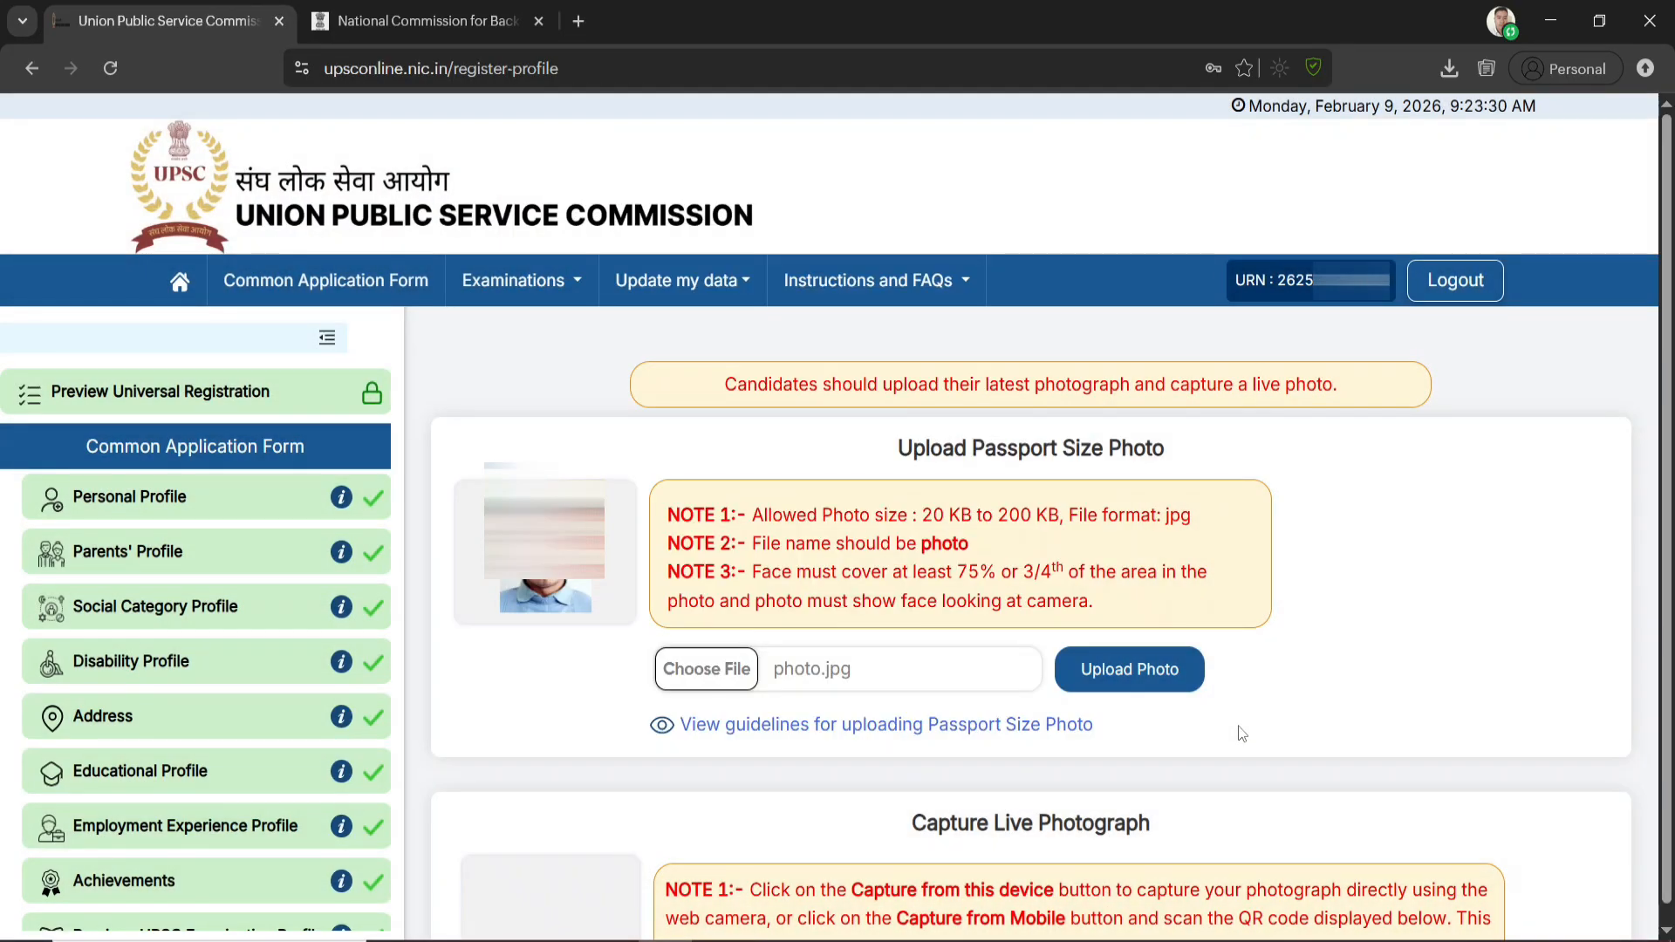
Upload the newly chosen passport size photo and confirm the upload
{"action": "left_click", "coordinate": [1144, 675]}
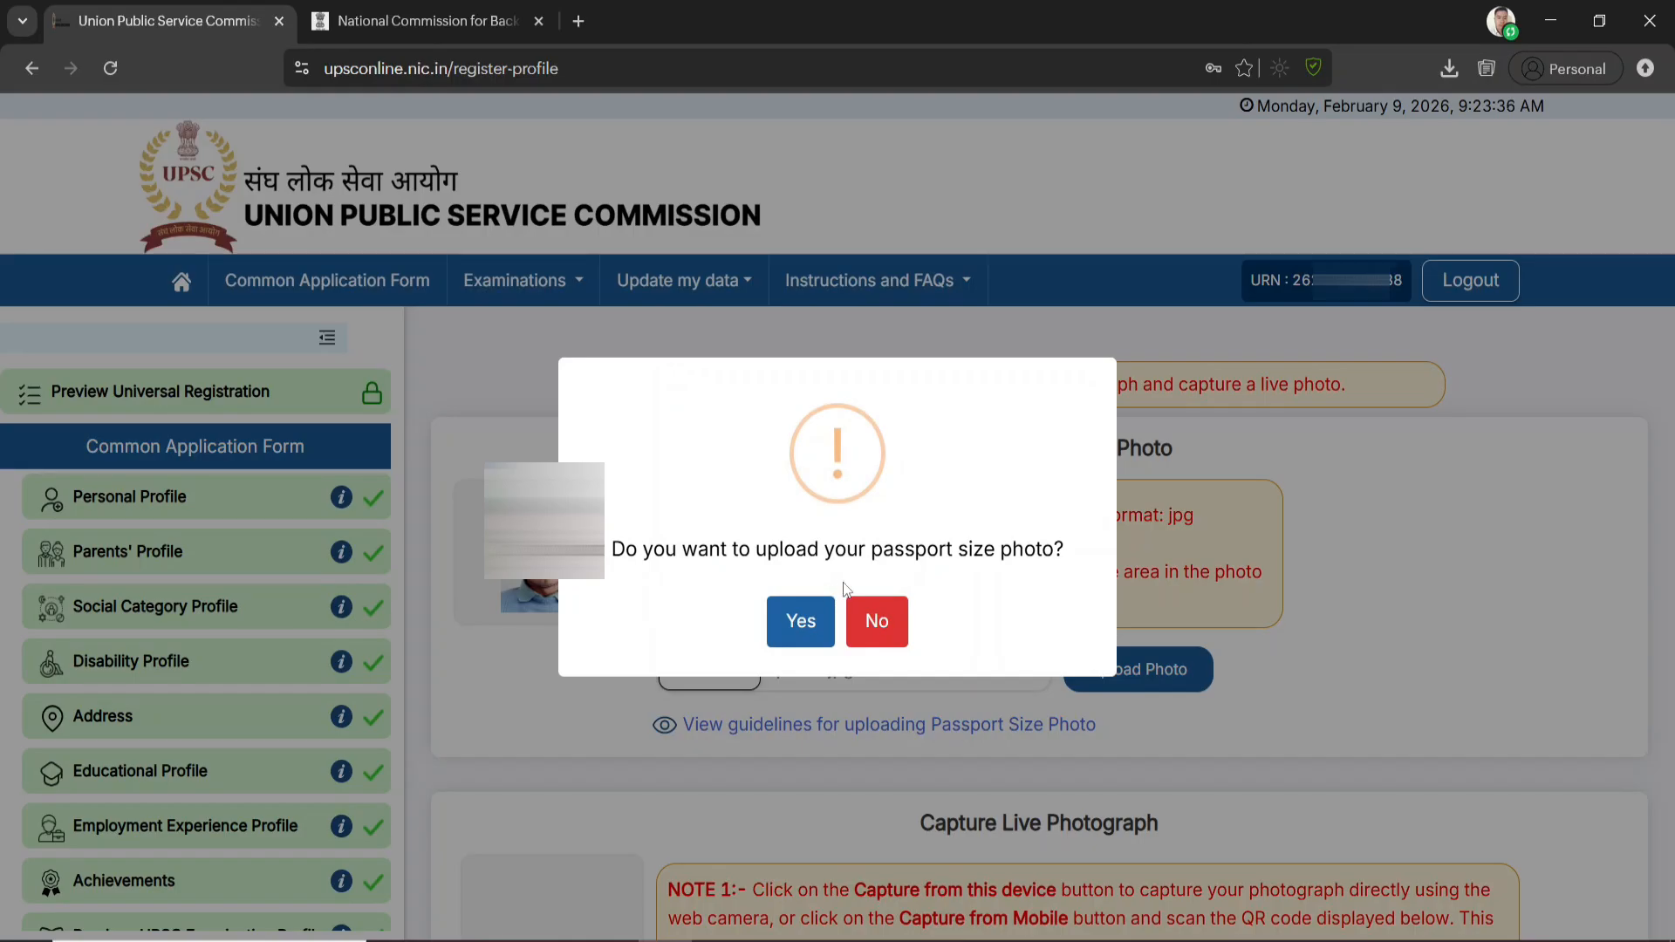
{"action": "left_click", "coordinate": [801, 623]}
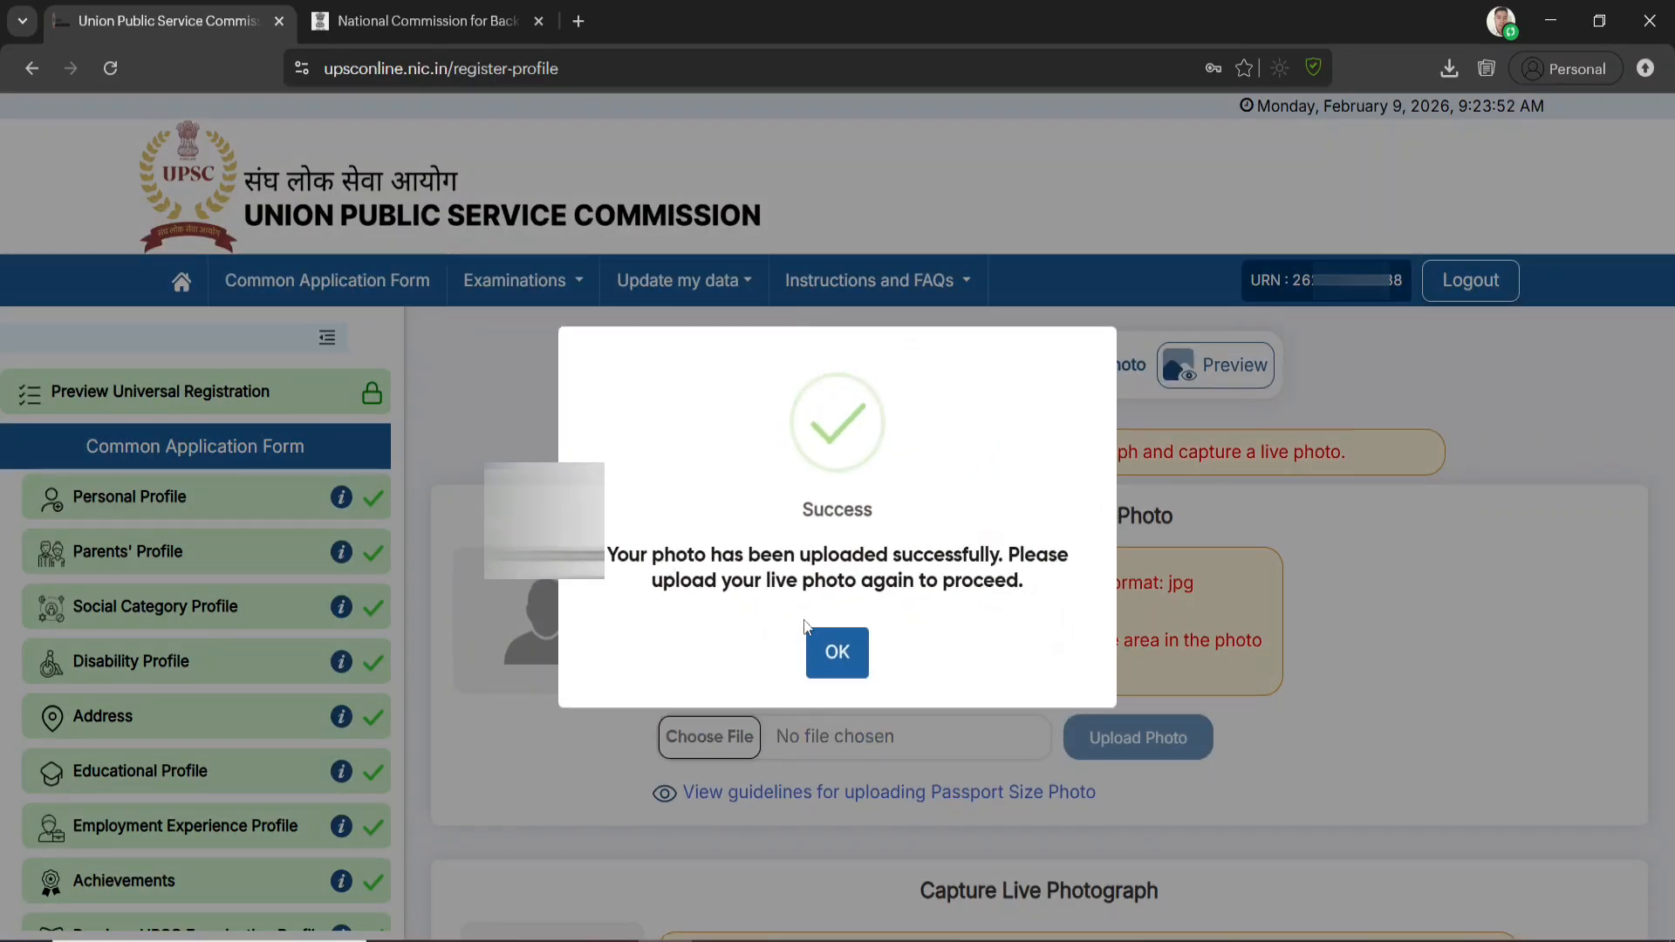
{"action": "left_click", "coordinate": [839, 656]}
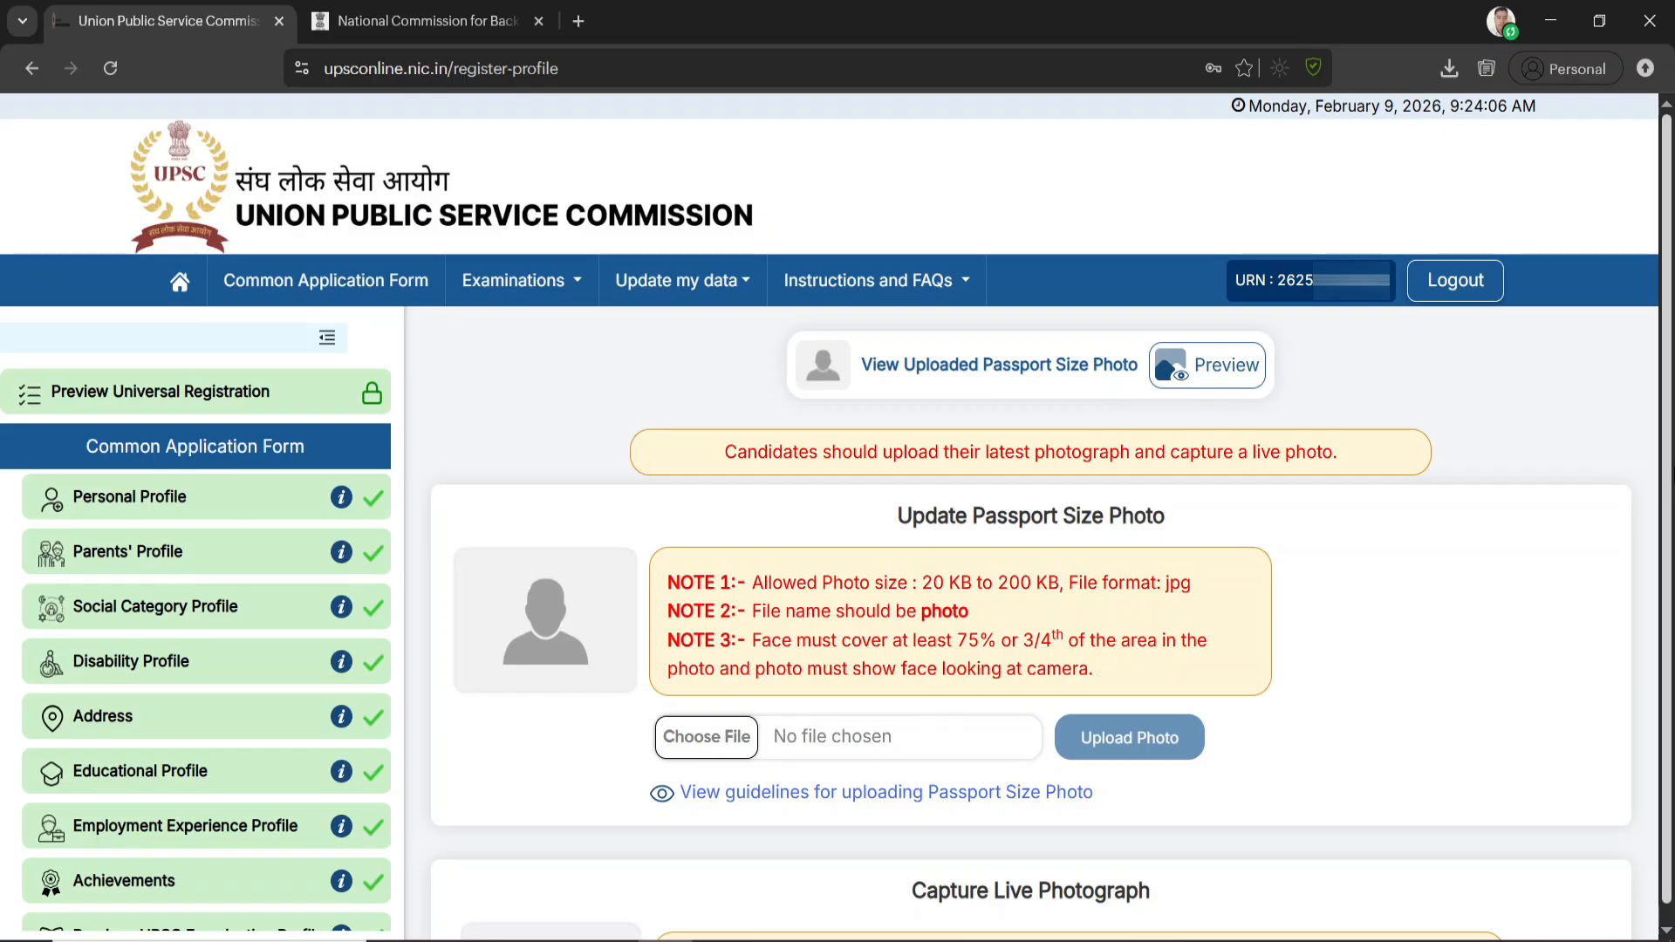
Display the QR code for capturing the live photograph from a mobile device
{"action": "scroll", "coordinate": [1395, 667], "scroll_direction": "down", "scroll_amount": 5}
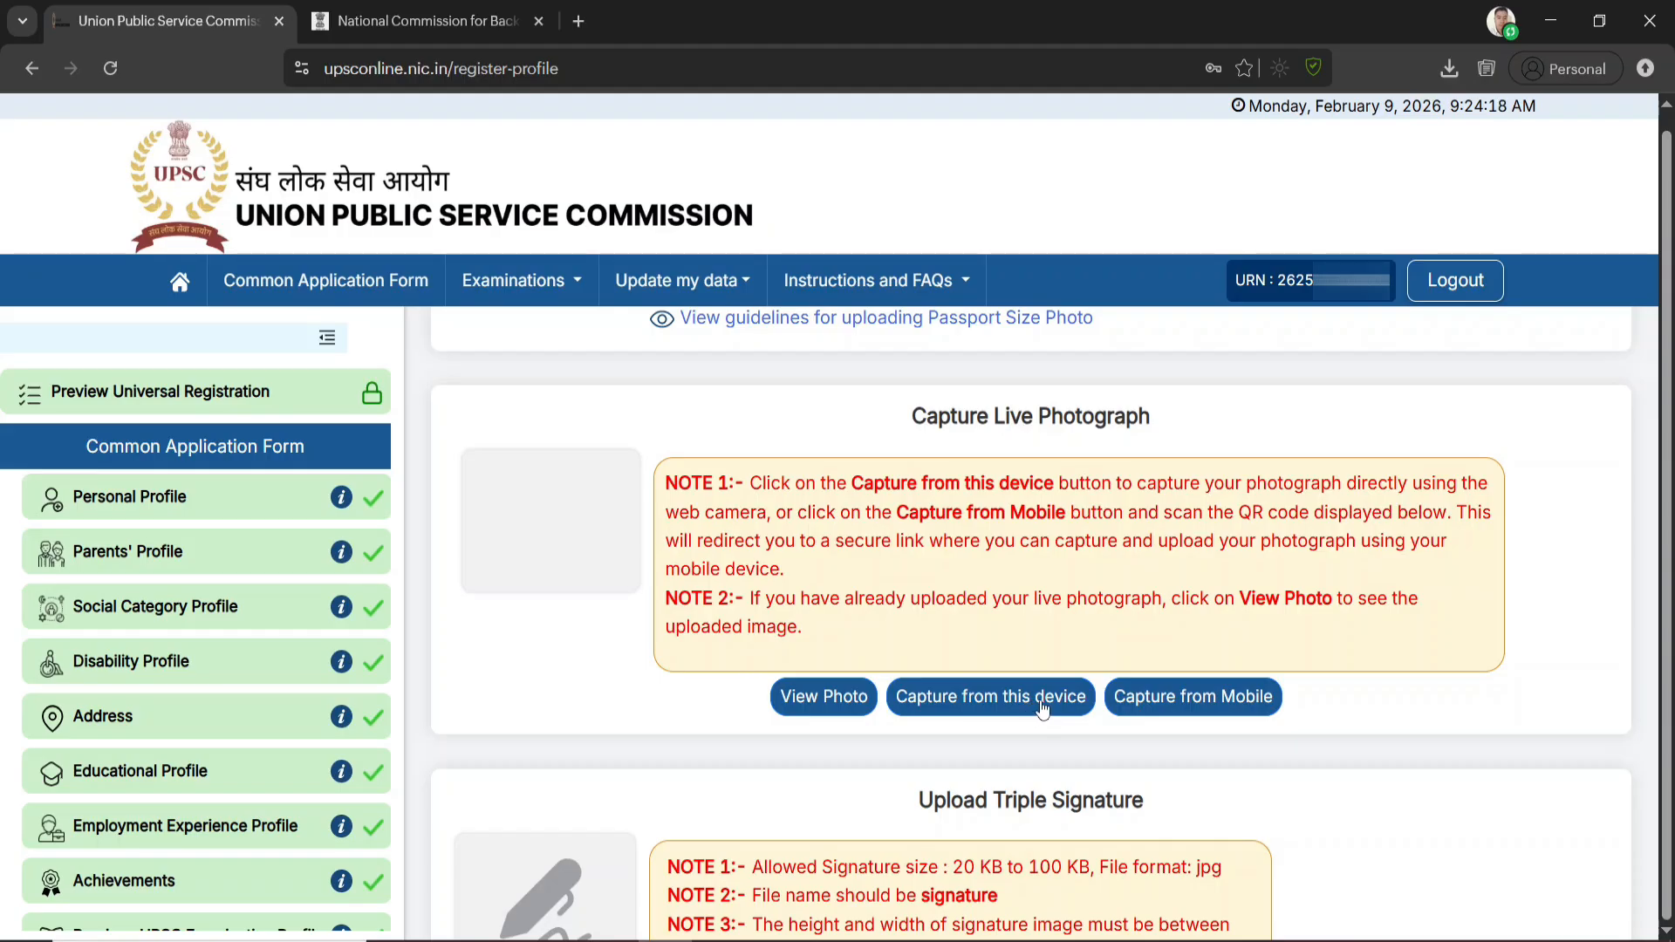
{"action": "left_click", "coordinate": [1193, 698]}
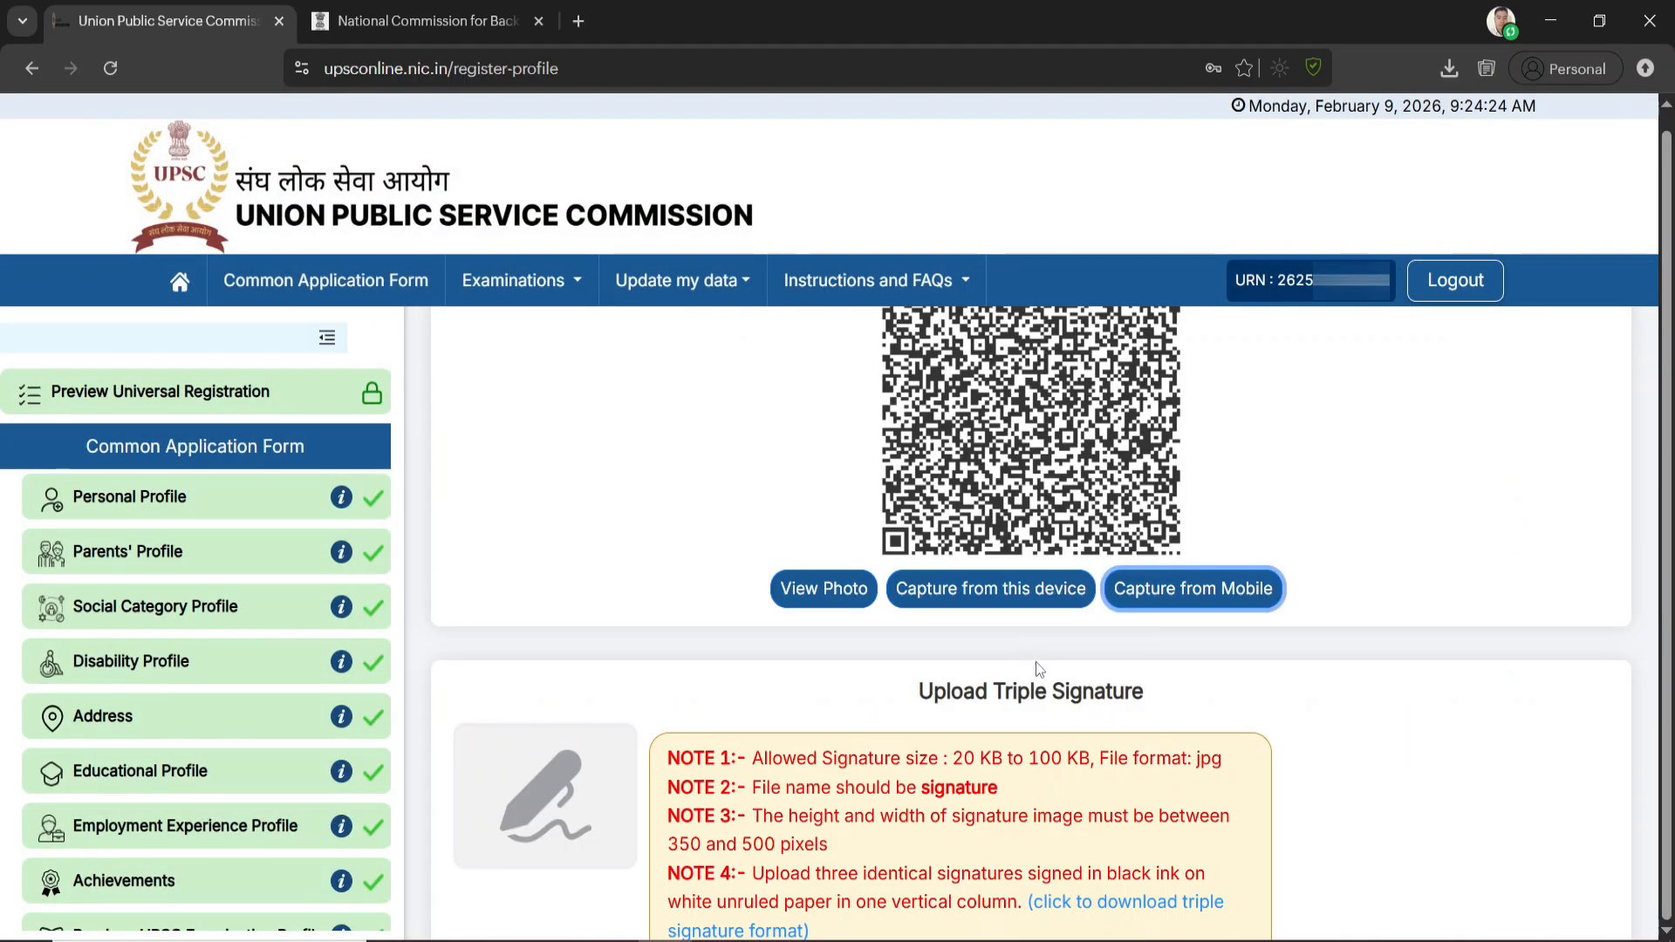
{"action": "scroll", "coordinate": [1034, 660], "scroll_direction": "up", "scroll_amount": 3}
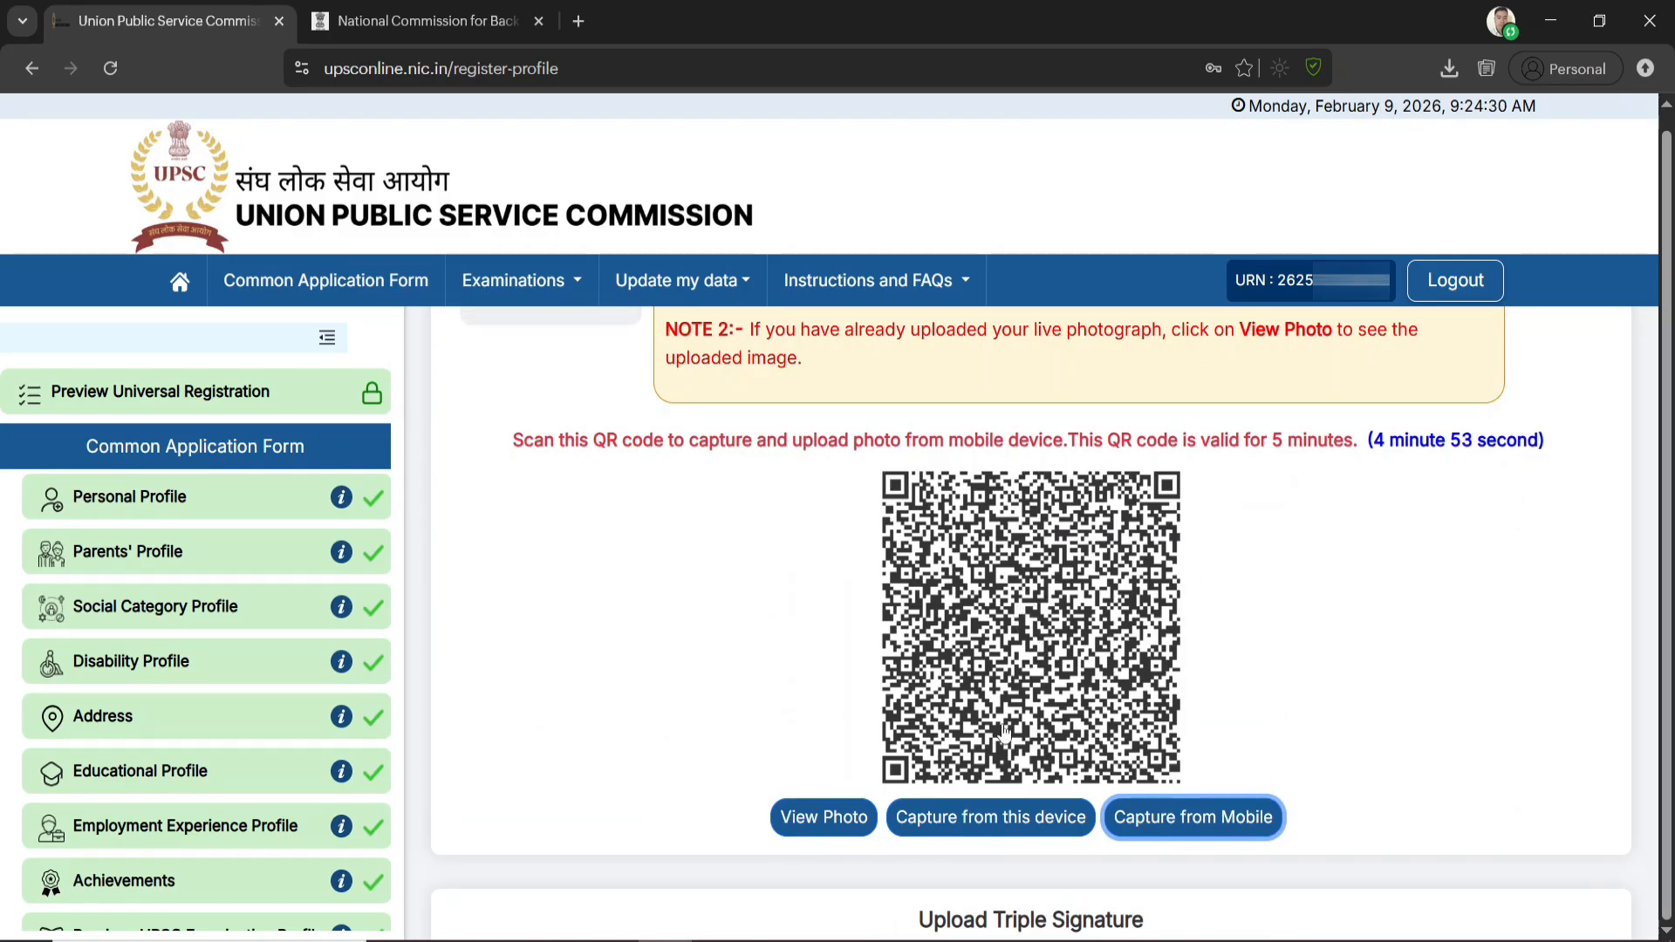
Start live photo capture on this device, allow camera access this time, and take a first shot, then discard it
{"action": "left_click", "coordinate": [1002, 824]}
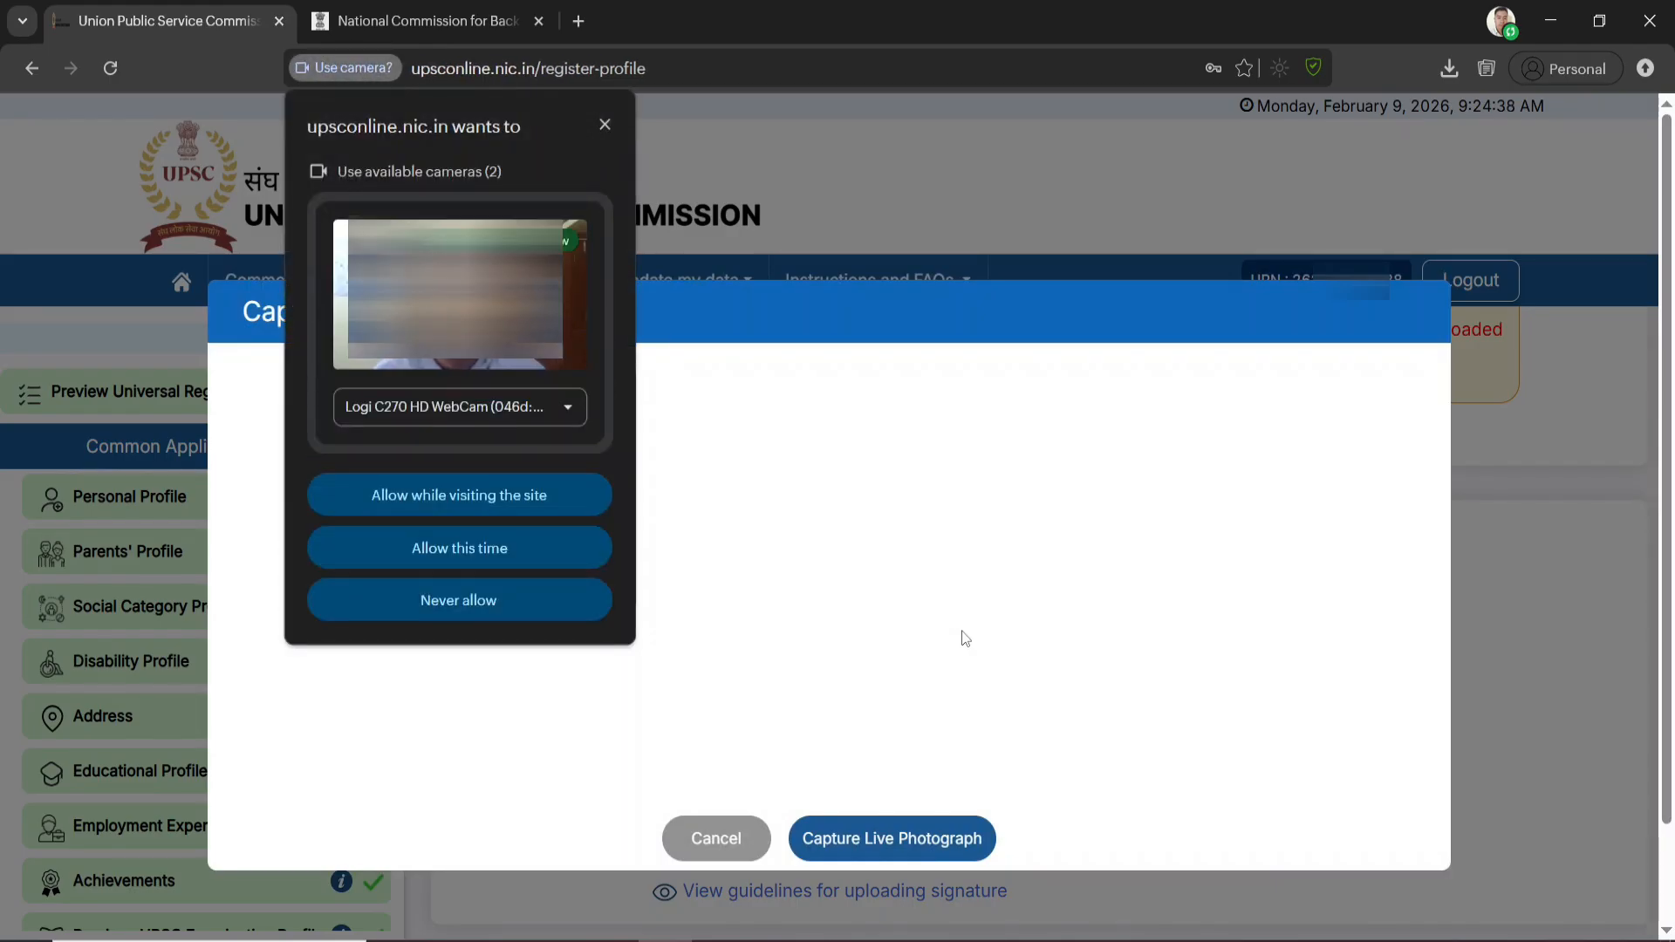
{"action": "left_click", "coordinate": [504, 555]}
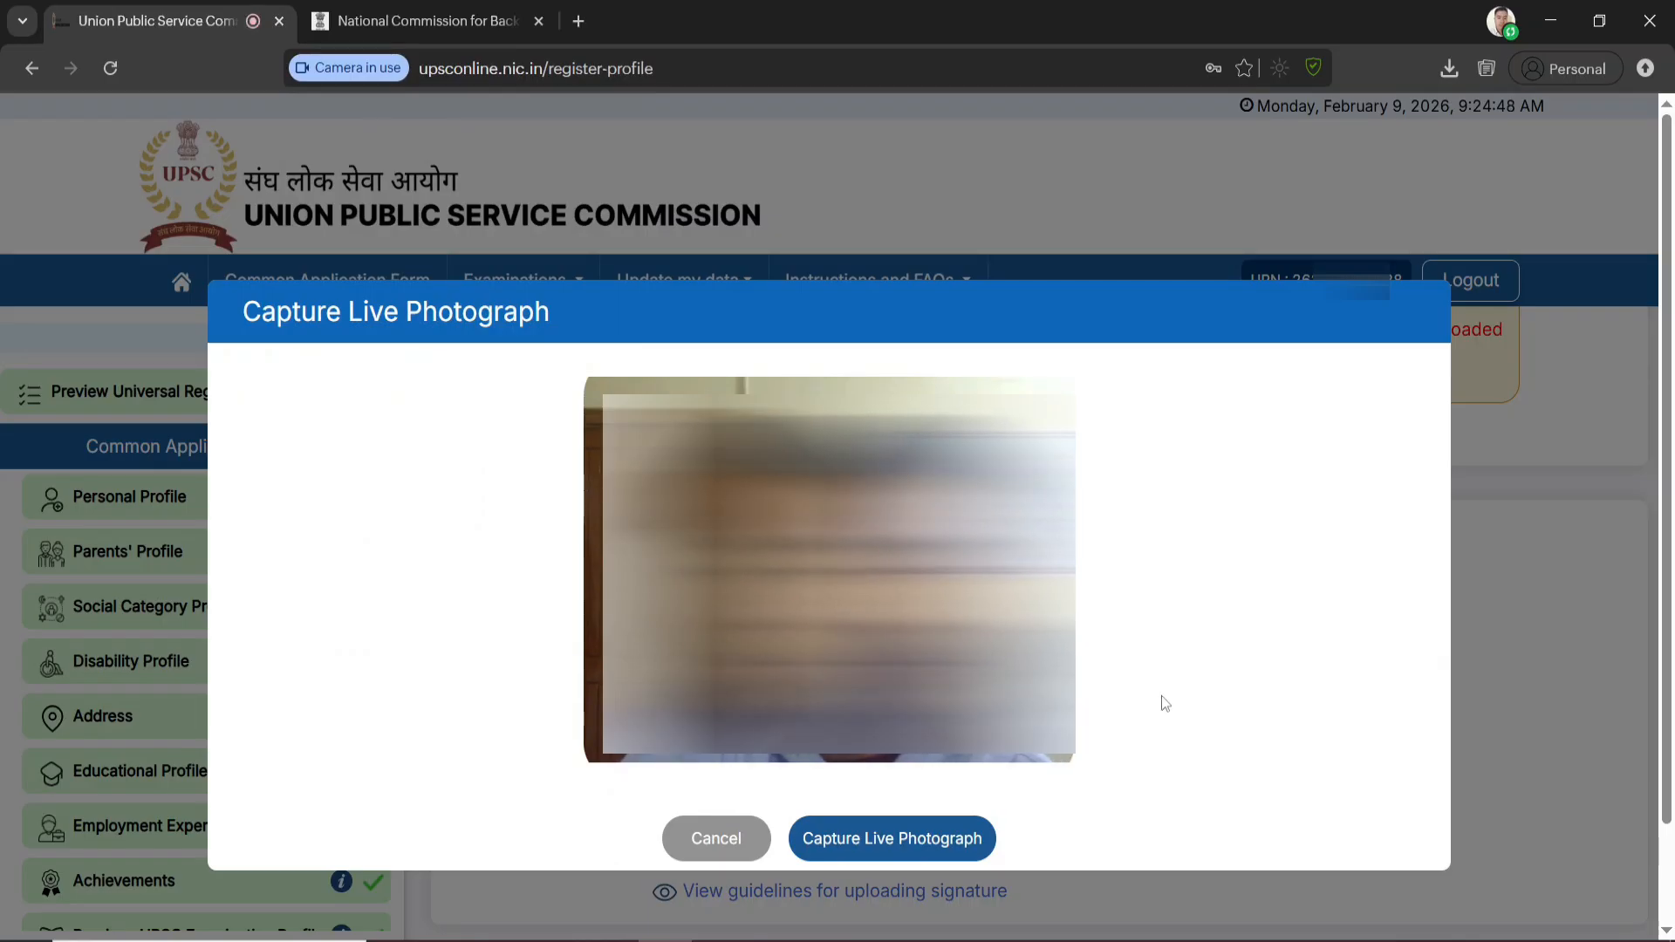
{"action": "left_click", "coordinate": [901, 846]}
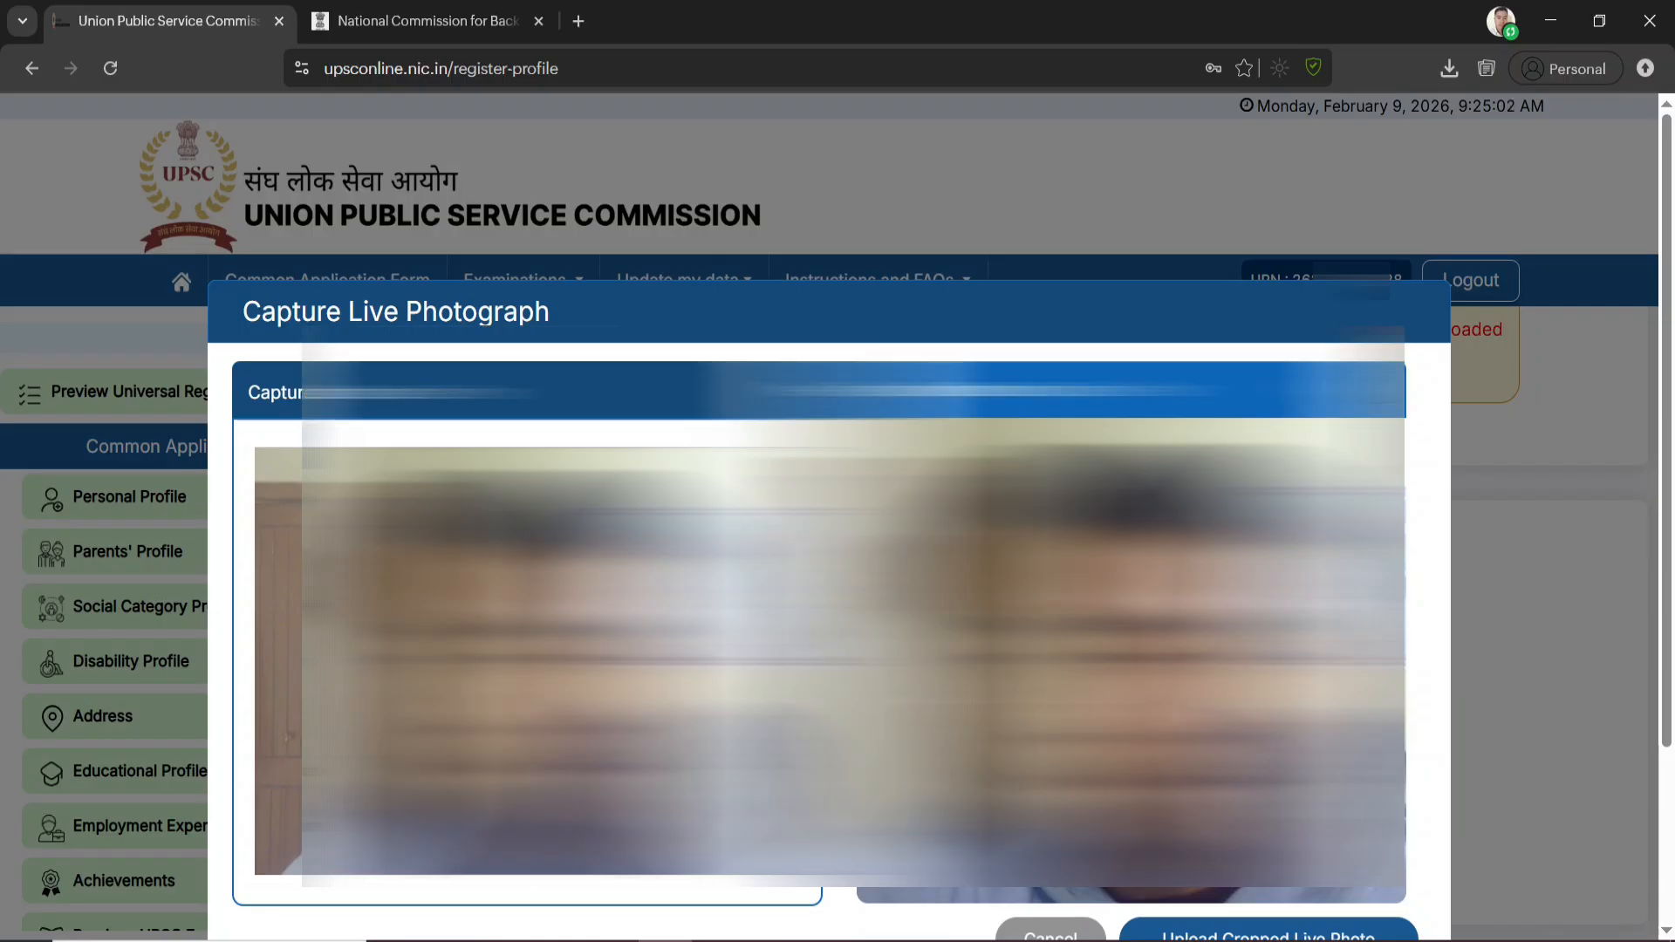
{"action": "scroll", "coordinate": [828, 523], "scroll_direction": "down", "scroll_amount": 2}
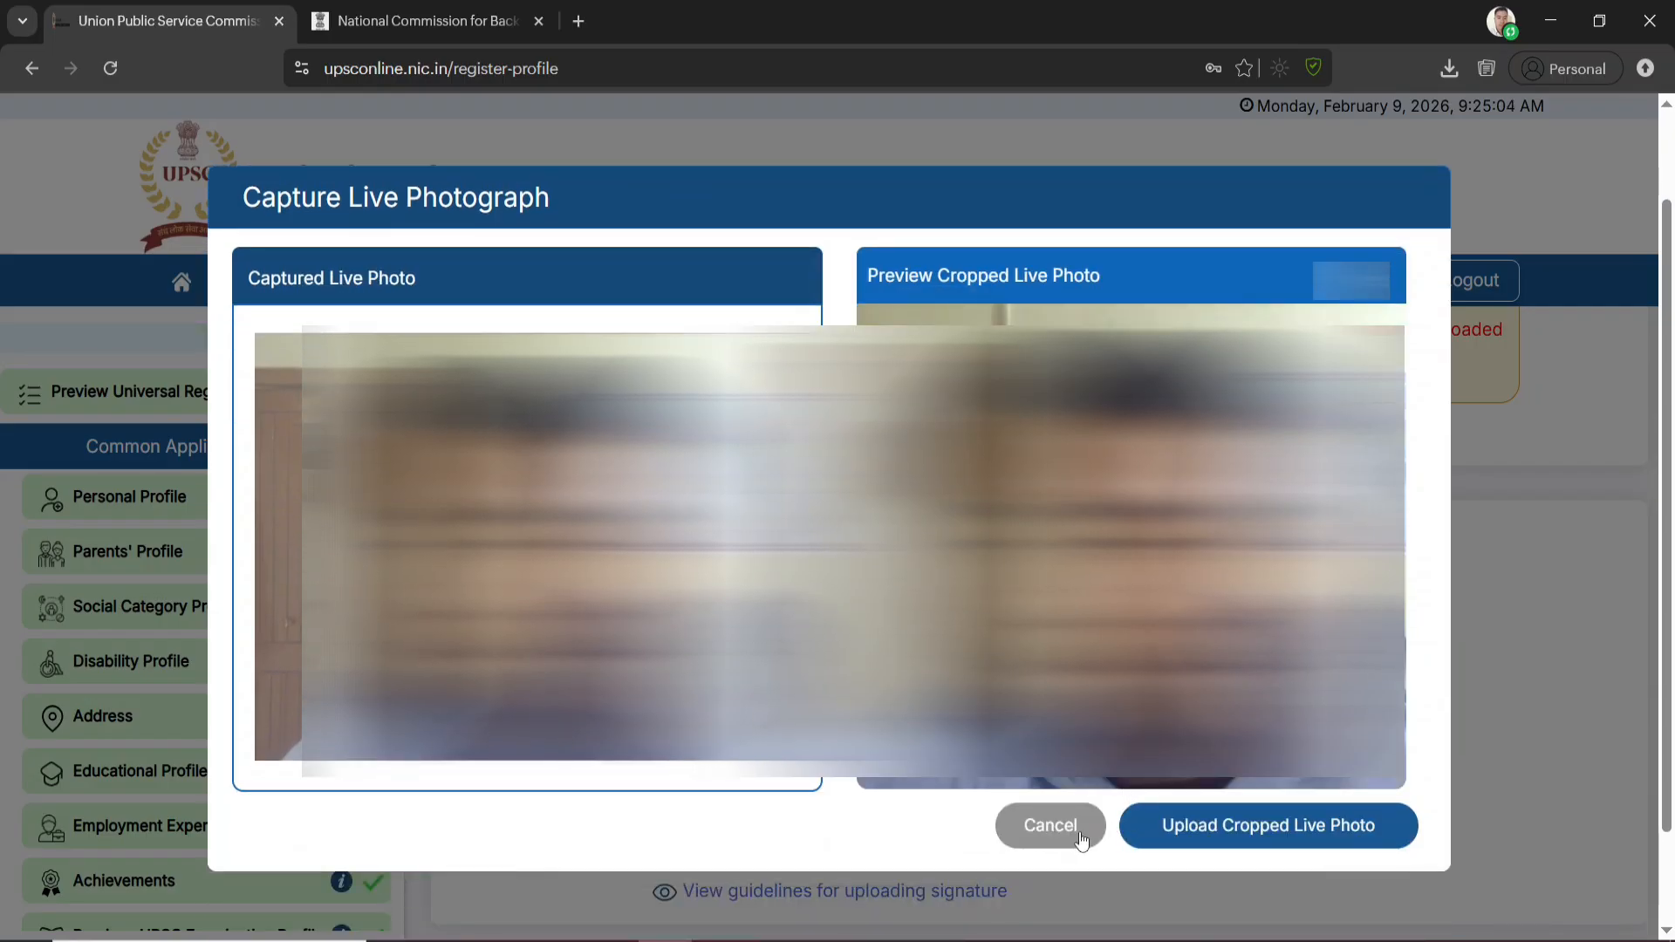
{"action": "left_click", "coordinate": [1057, 833]}
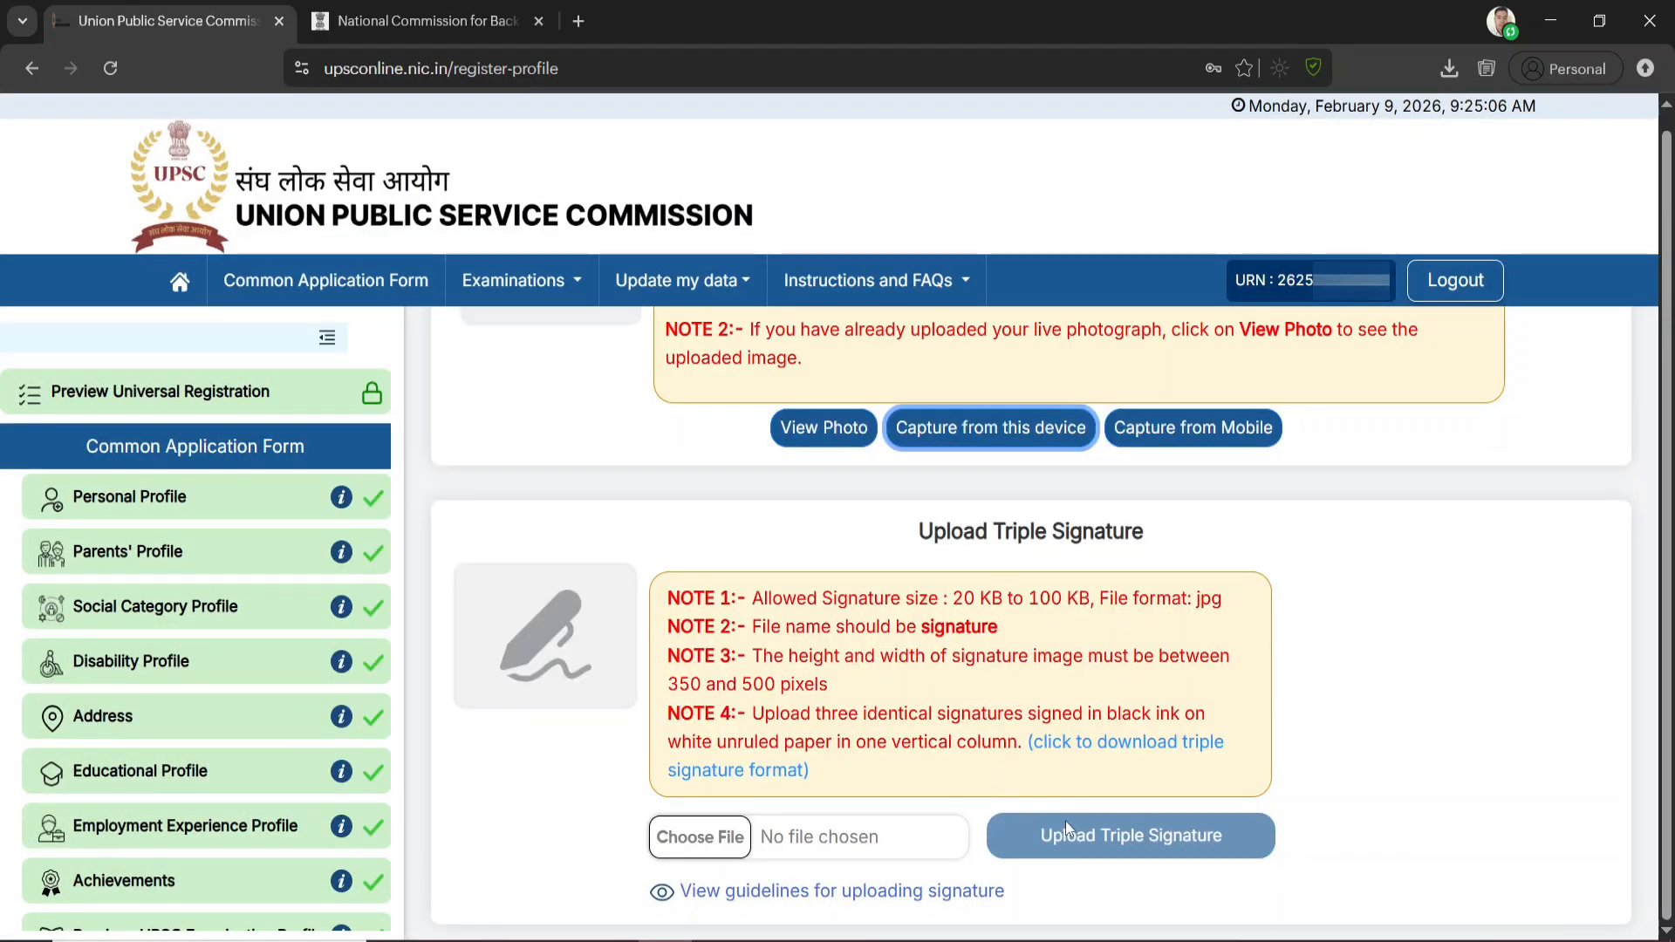
Retake the live photograph from this device, adjust the crop frame around the face, and upload the cropped live photo
{"action": "left_click", "coordinate": [995, 440]}
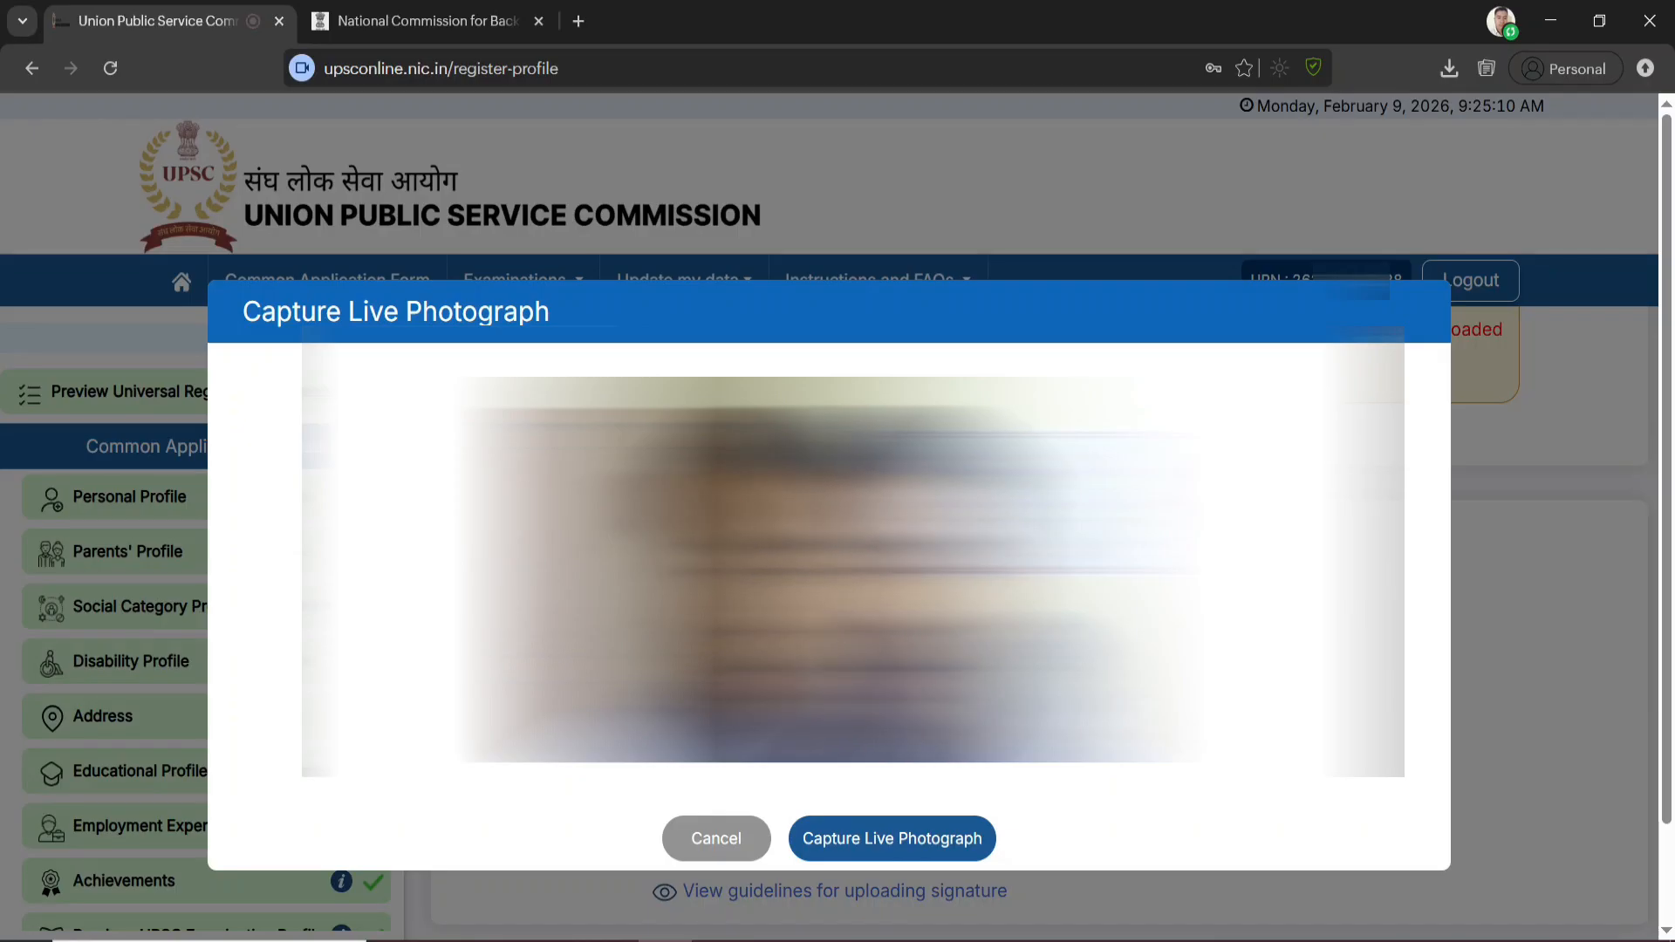
{"action": "left_click", "coordinate": [900, 843]}
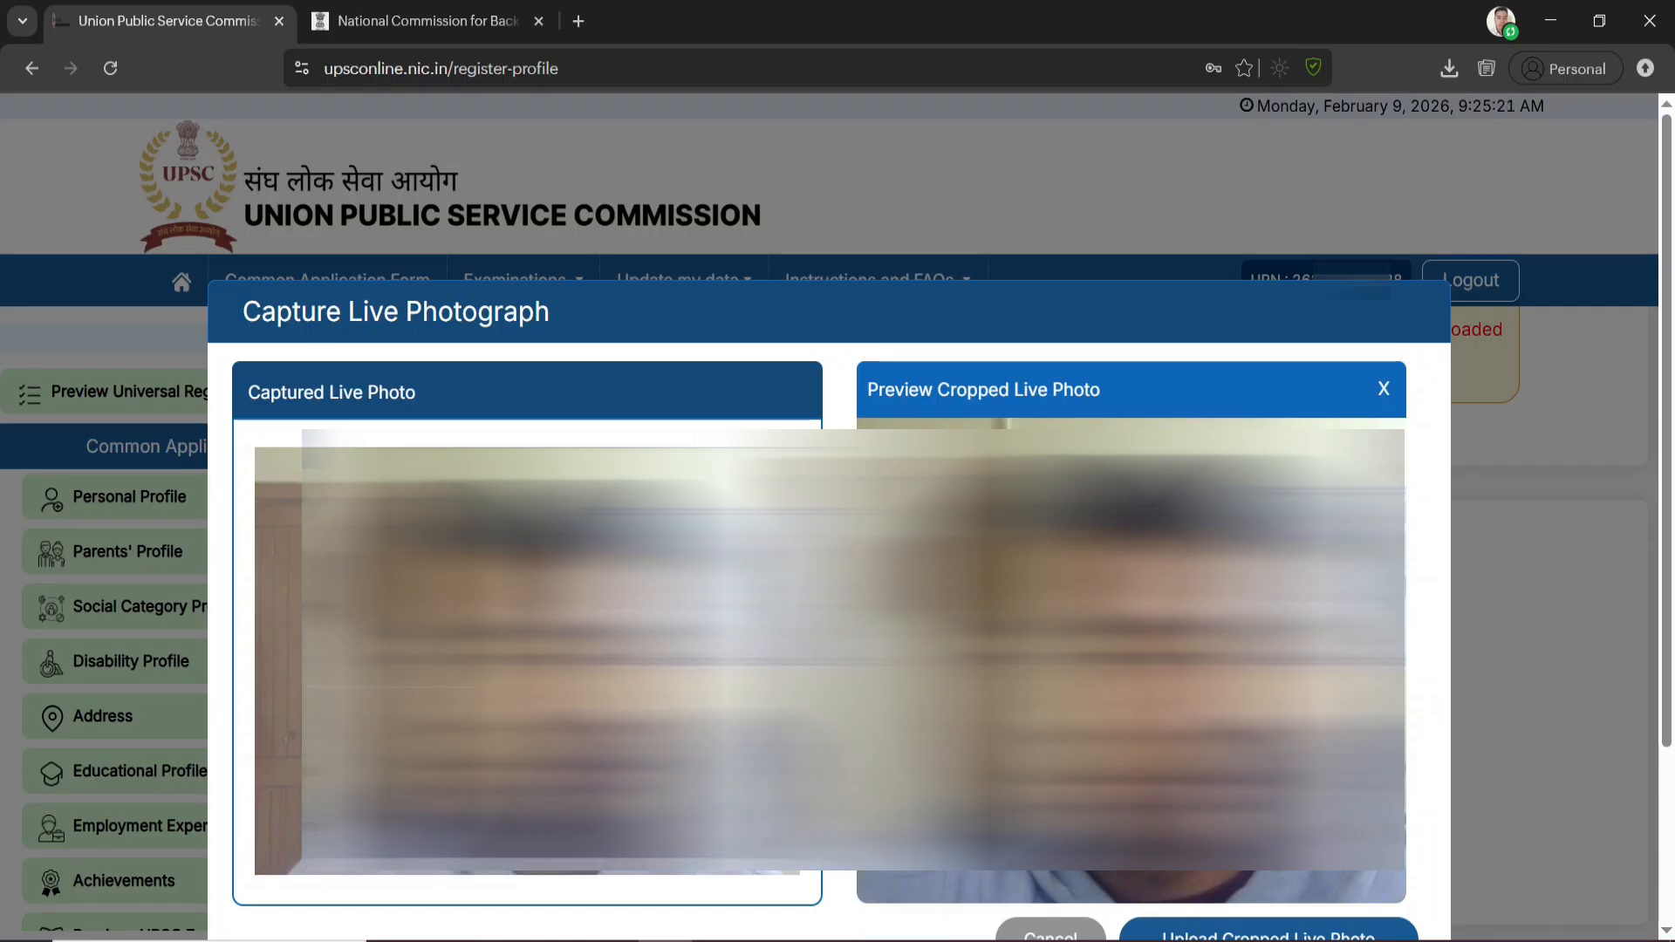
{"action": "left_click_drag", "start_coordinate": [545, 655], "coordinate": [554, 661]}
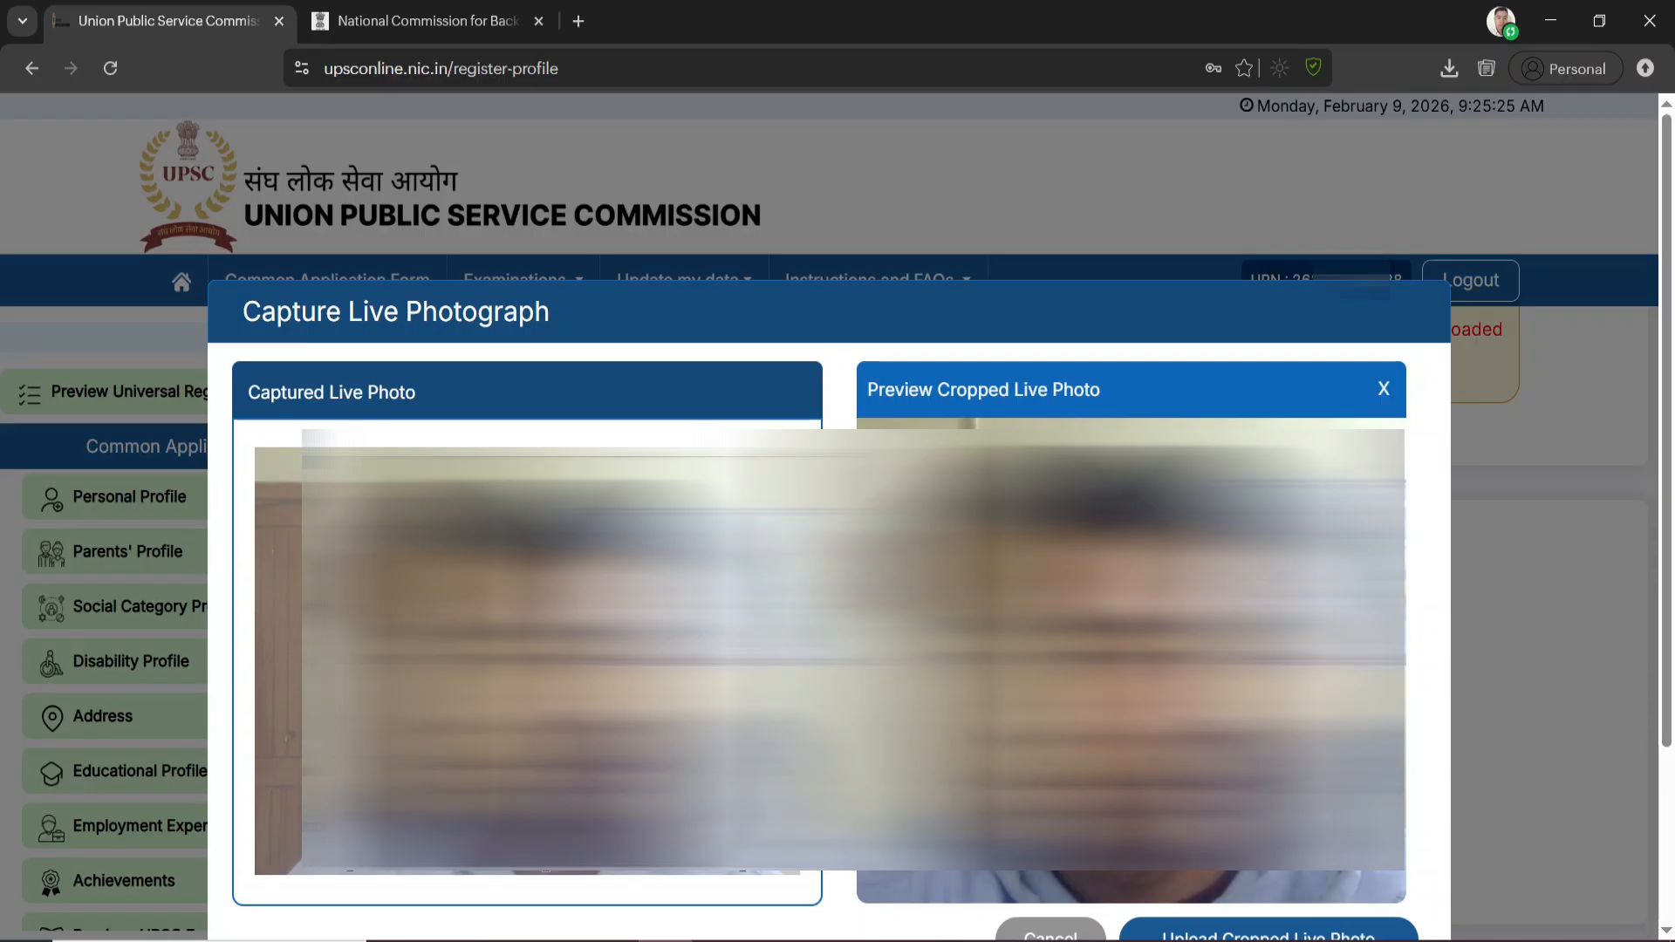
{"action": "left_click_drag", "start_coordinate": [742, 870], "coordinate": [715, 843]}
{"action": "left_click_drag", "start_coordinate": [534, 649], "coordinate": [534, 657]}
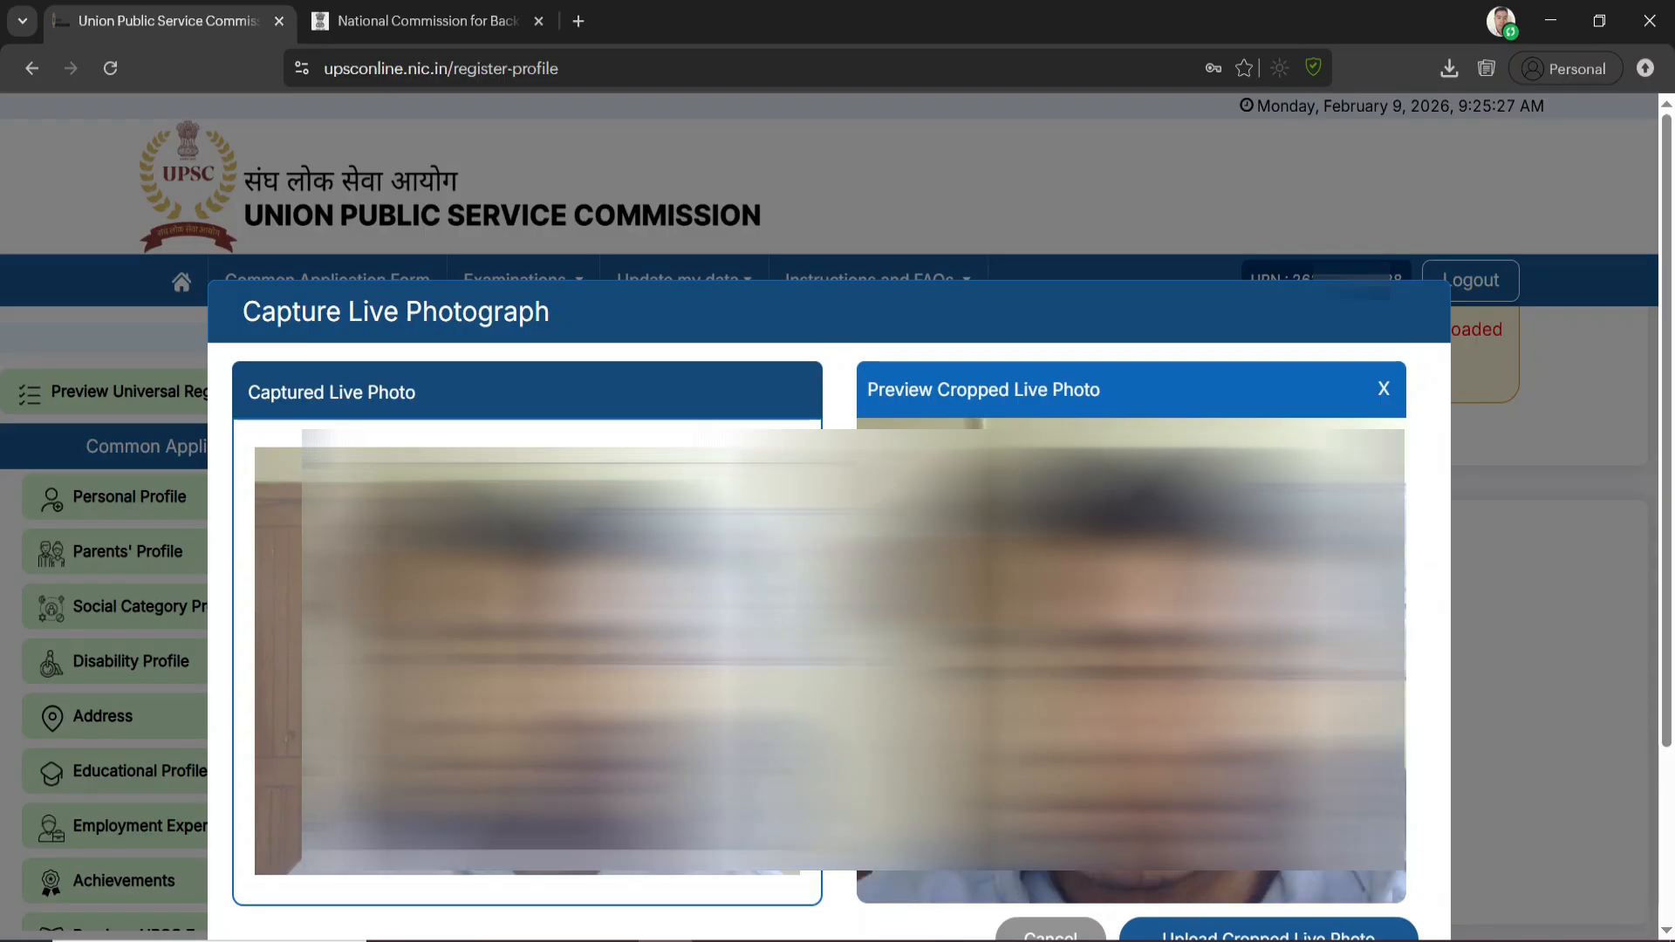
{"action": "scroll", "coordinate": [829, 611], "scroll_direction": "down", "scroll_amount": 1}
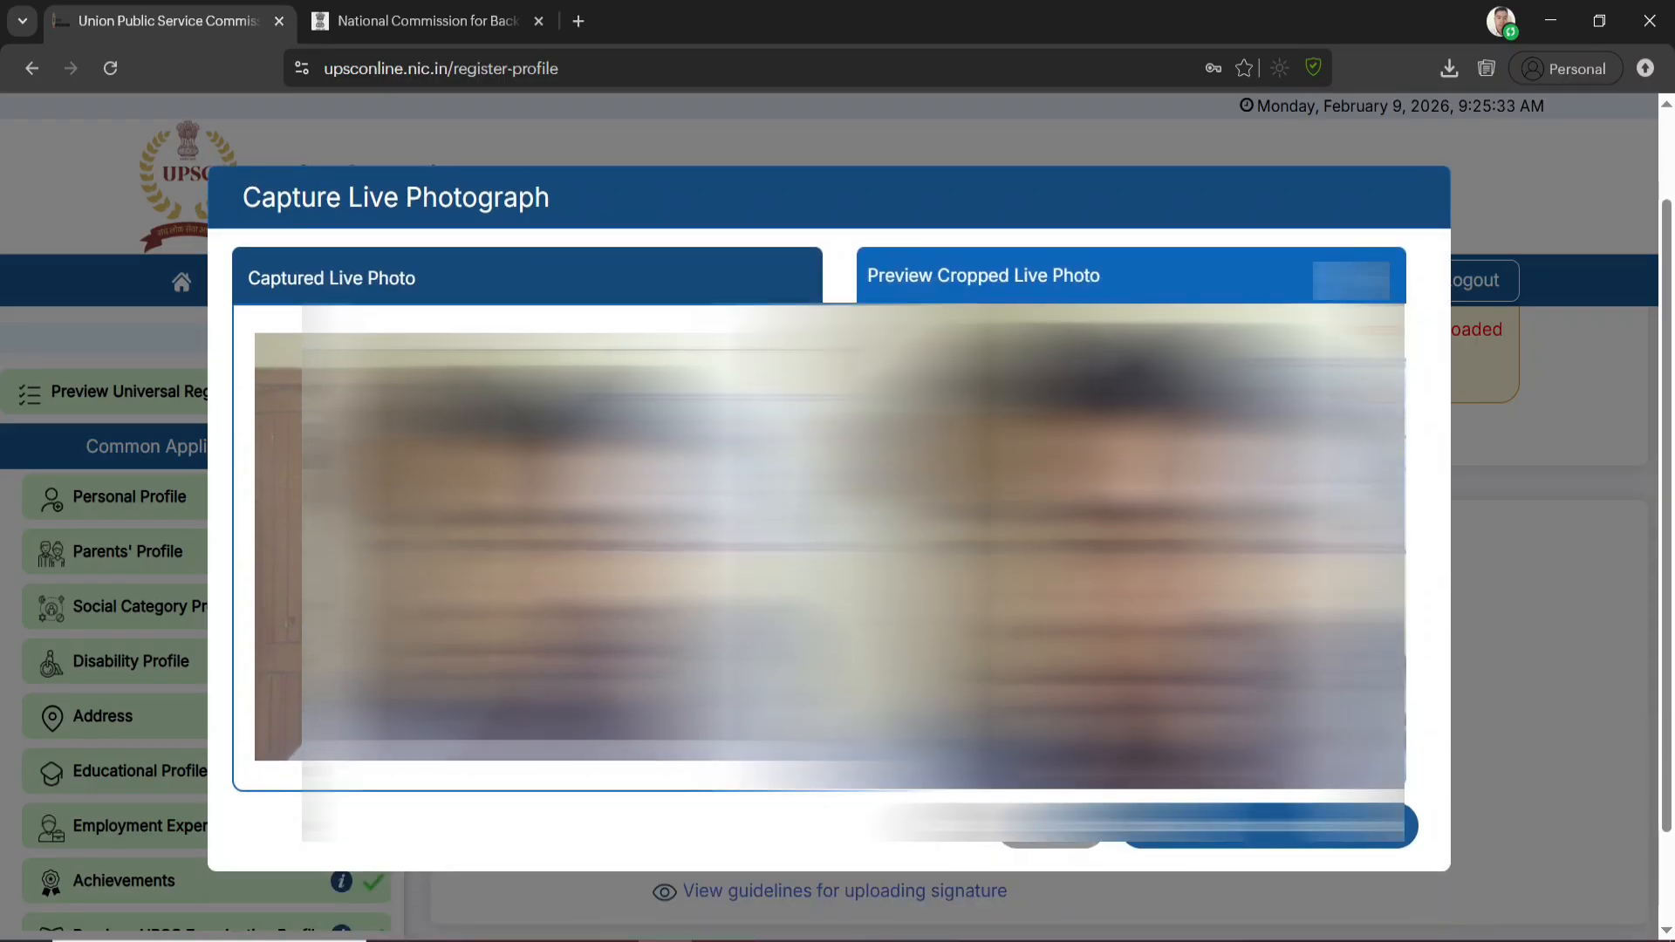
{"action": "left_click", "coordinate": [1315, 833]}
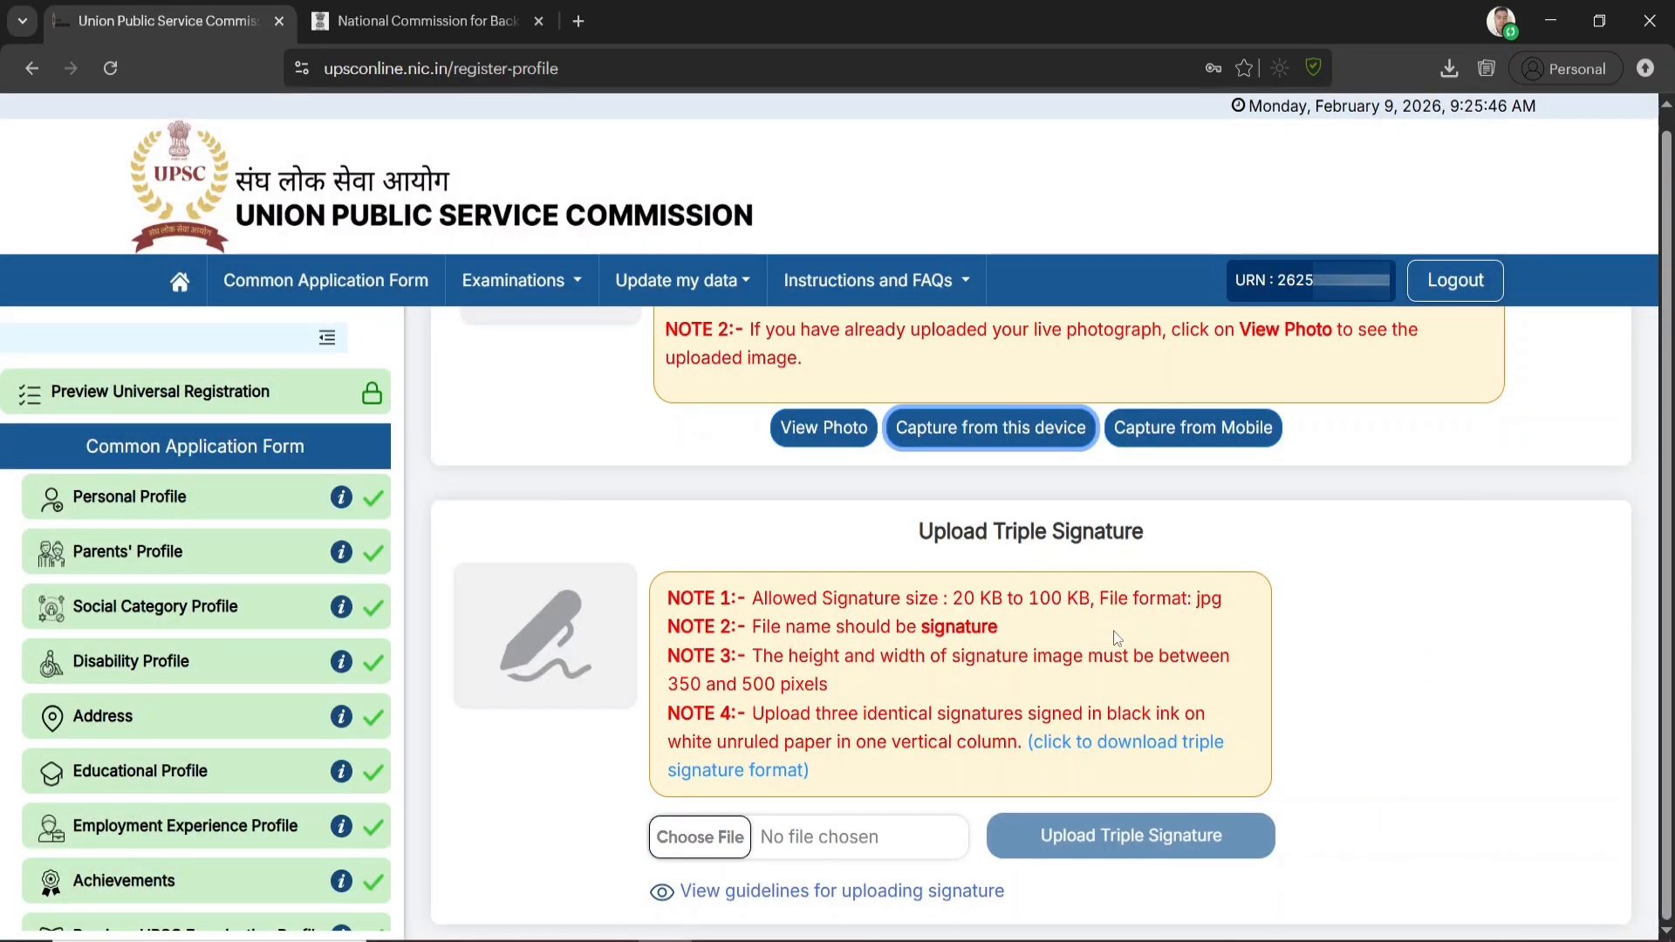
Review and accept the signature guidelines, choose signature.jpg as the triple signature, and confirm its preview
{"action": "scroll", "coordinate": [1116, 637], "scroll_direction": "down", "scroll_amount": 1}
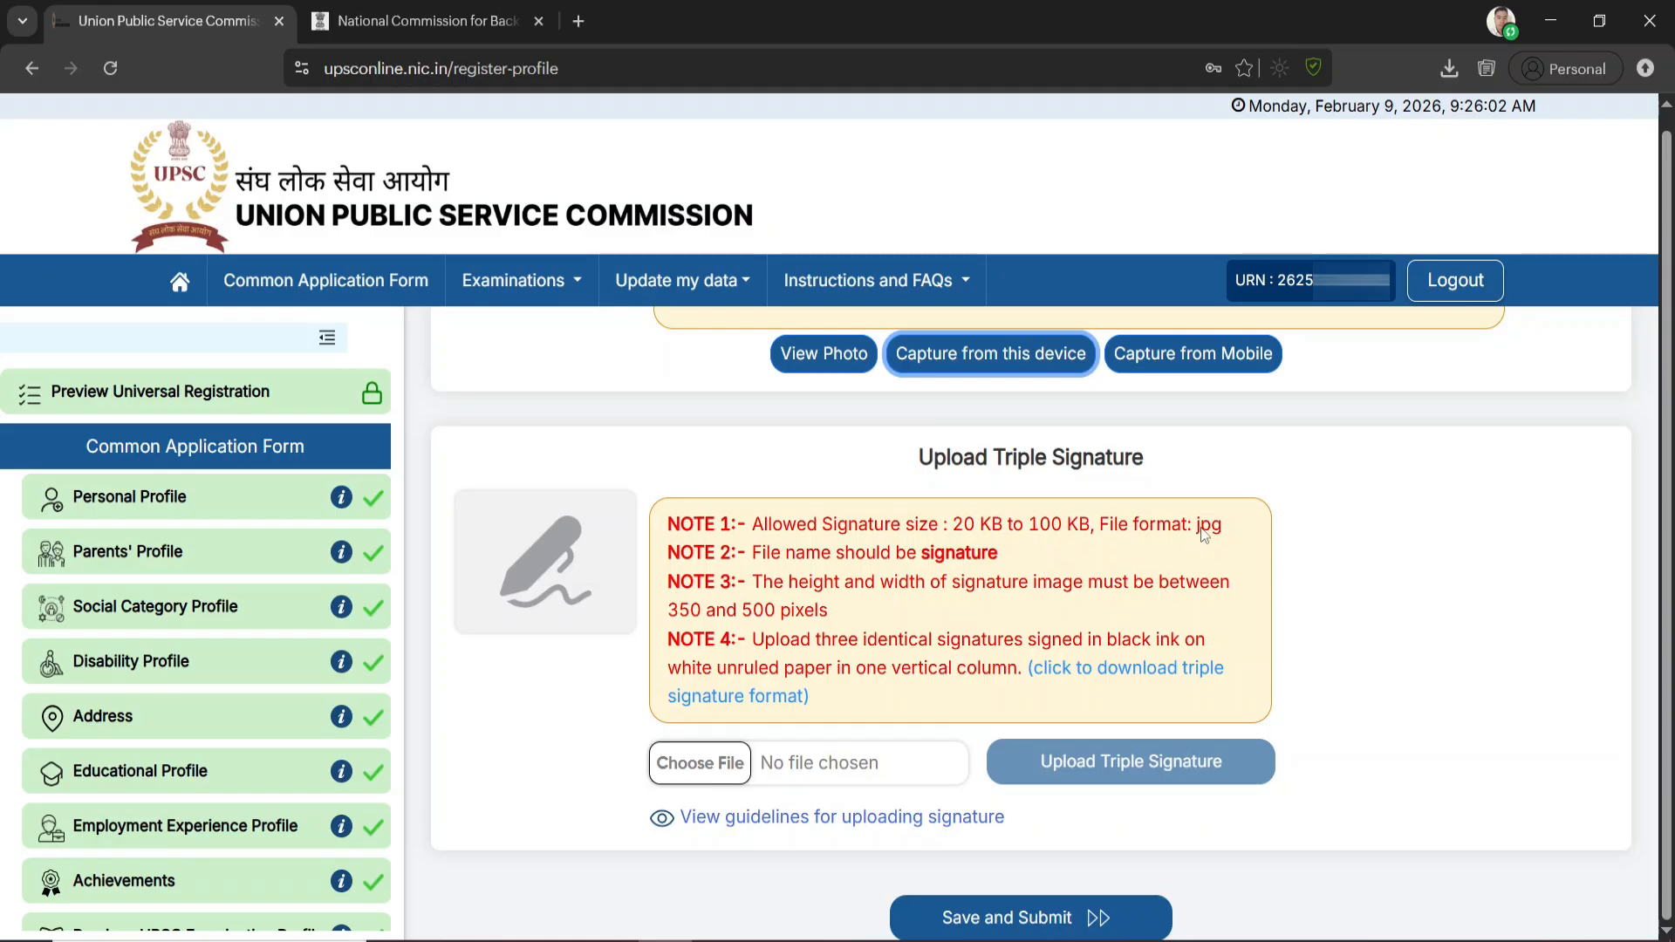
{"action": "left_click", "coordinate": [700, 768]}
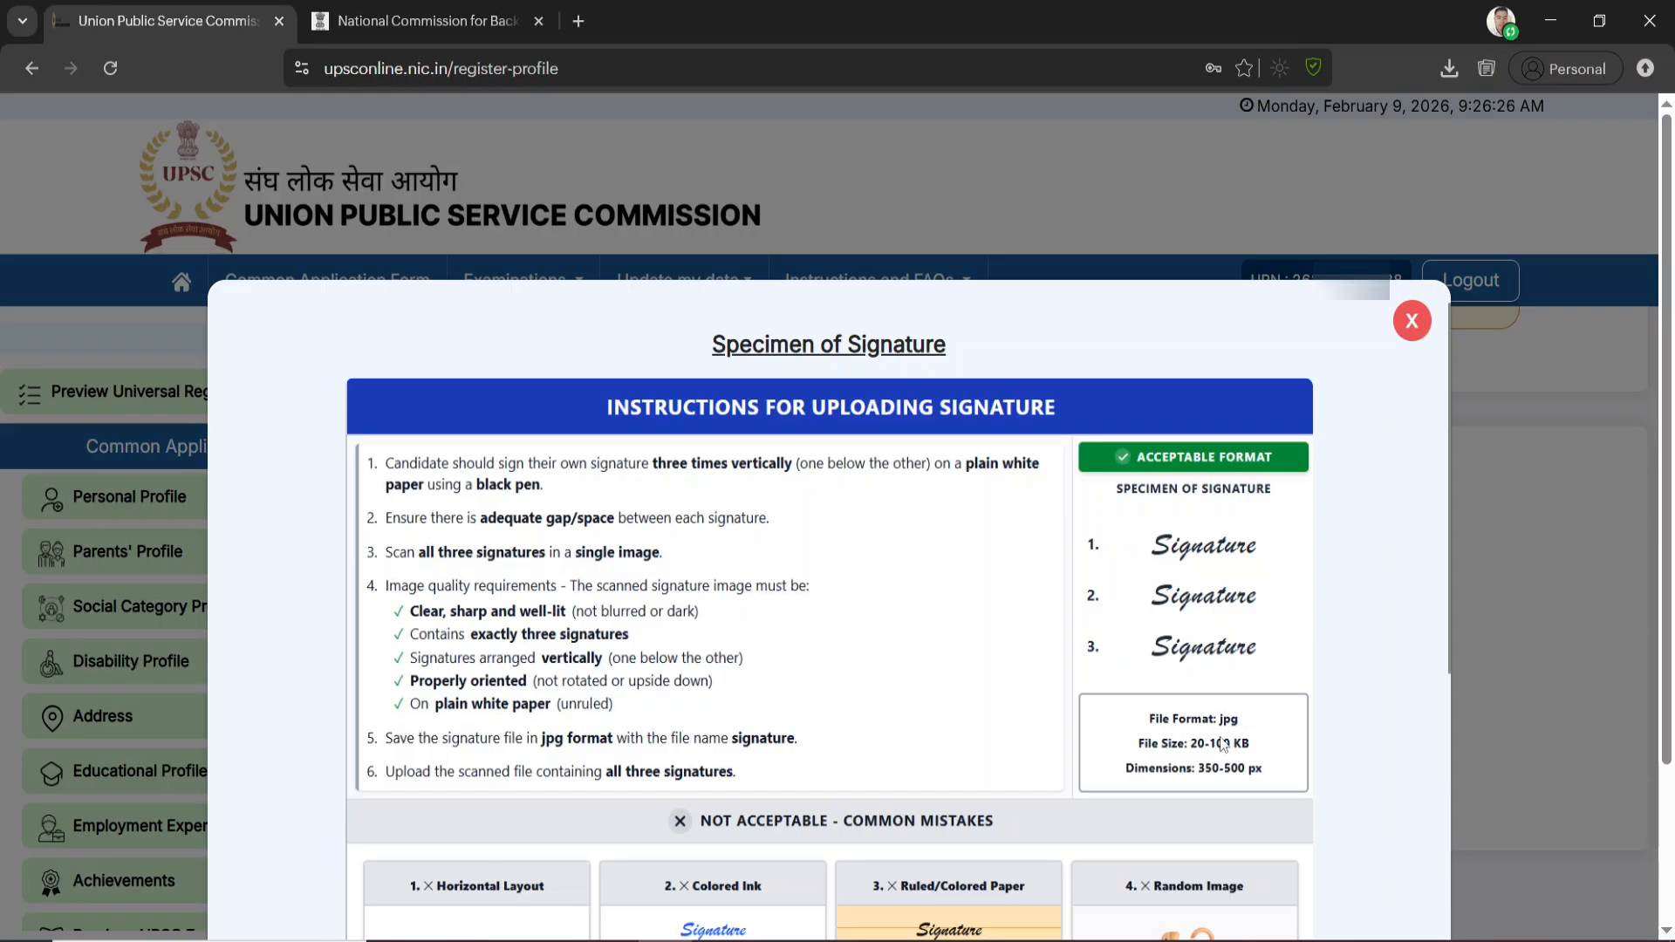
{"action": "scroll", "coordinate": [1222, 743], "scroll_direction": "down", "scroll_amount": 6}
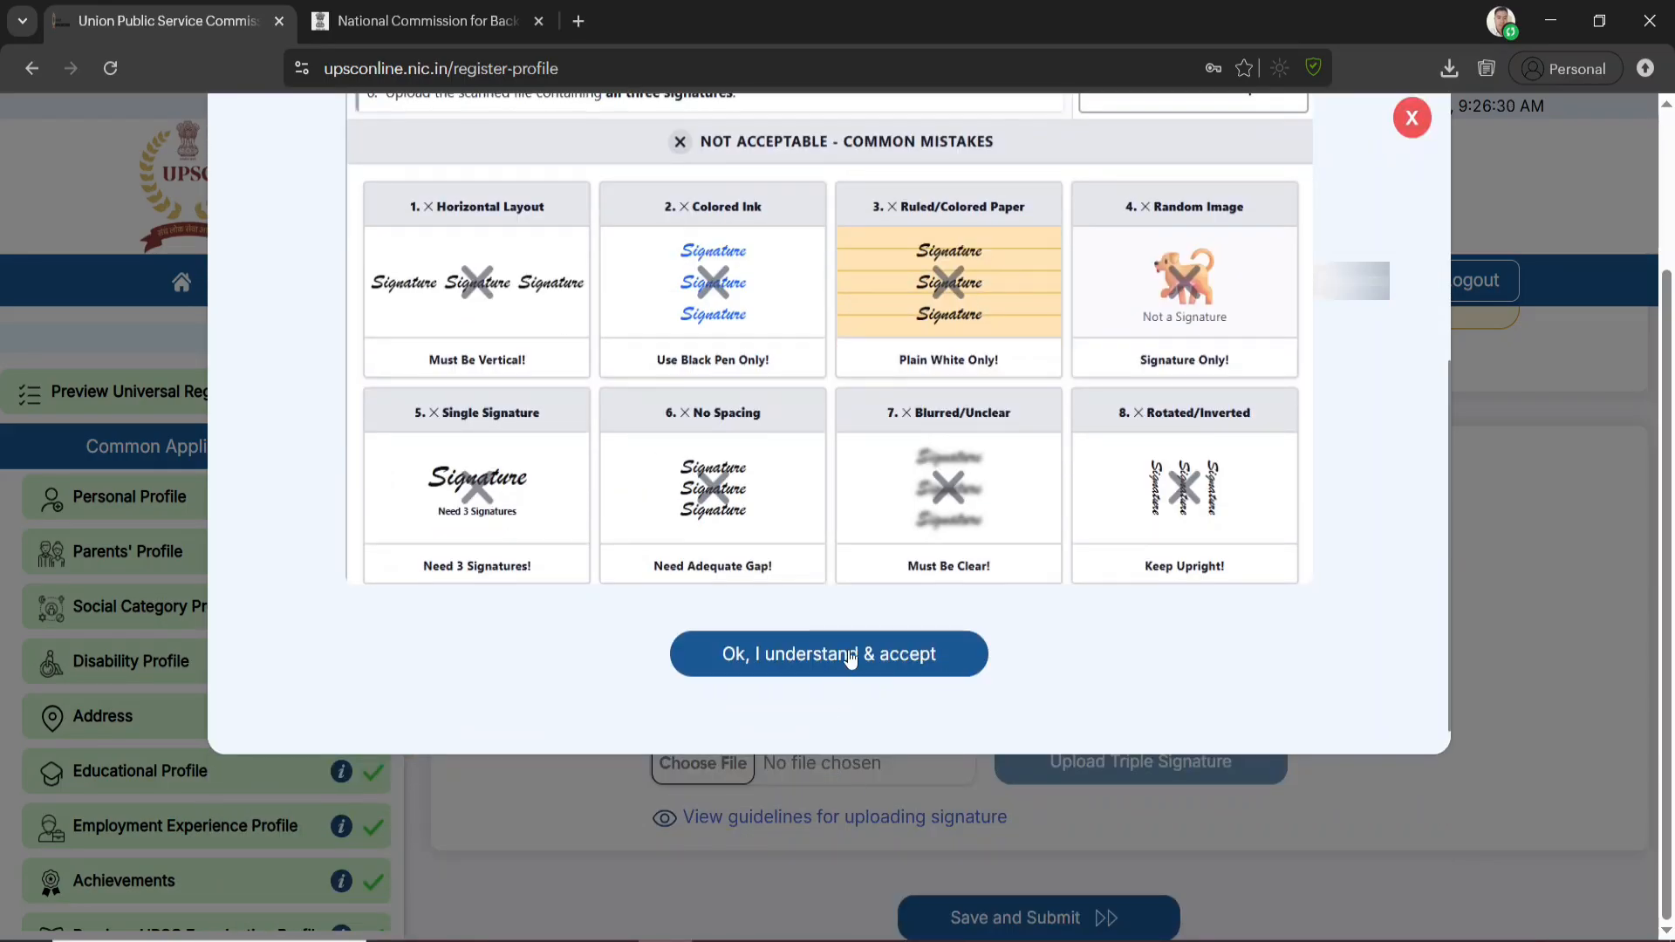
{"action": "left_click", "coordinate": [851, 659]}
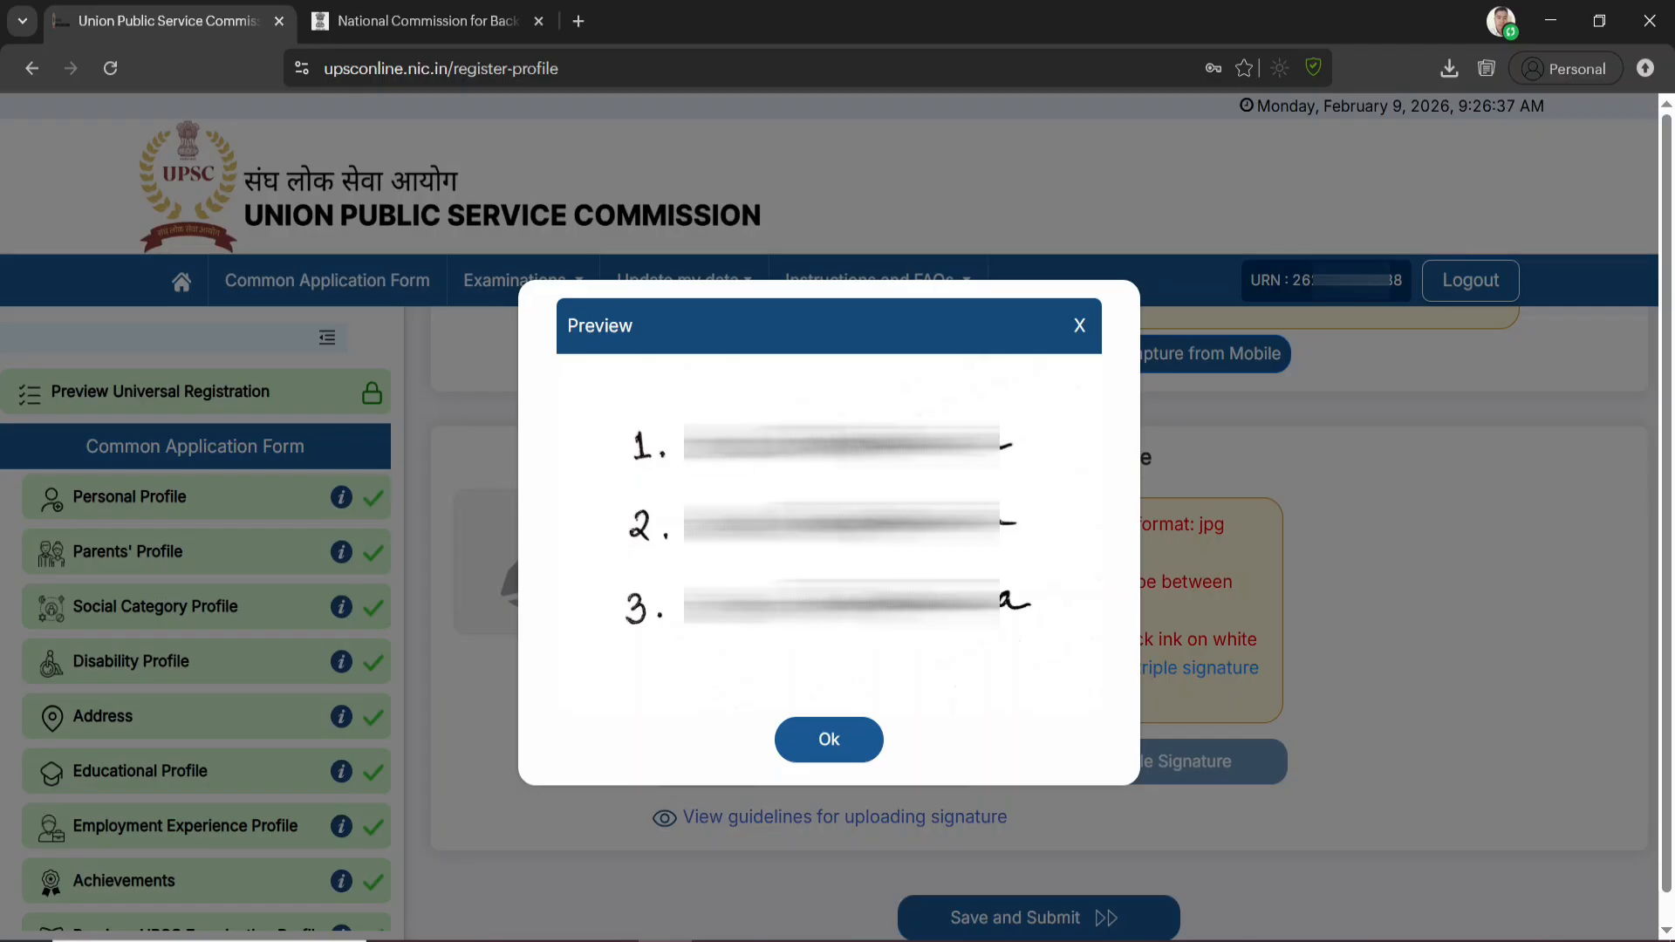
{"action": "left_click", "coordinate": [828, 741]}
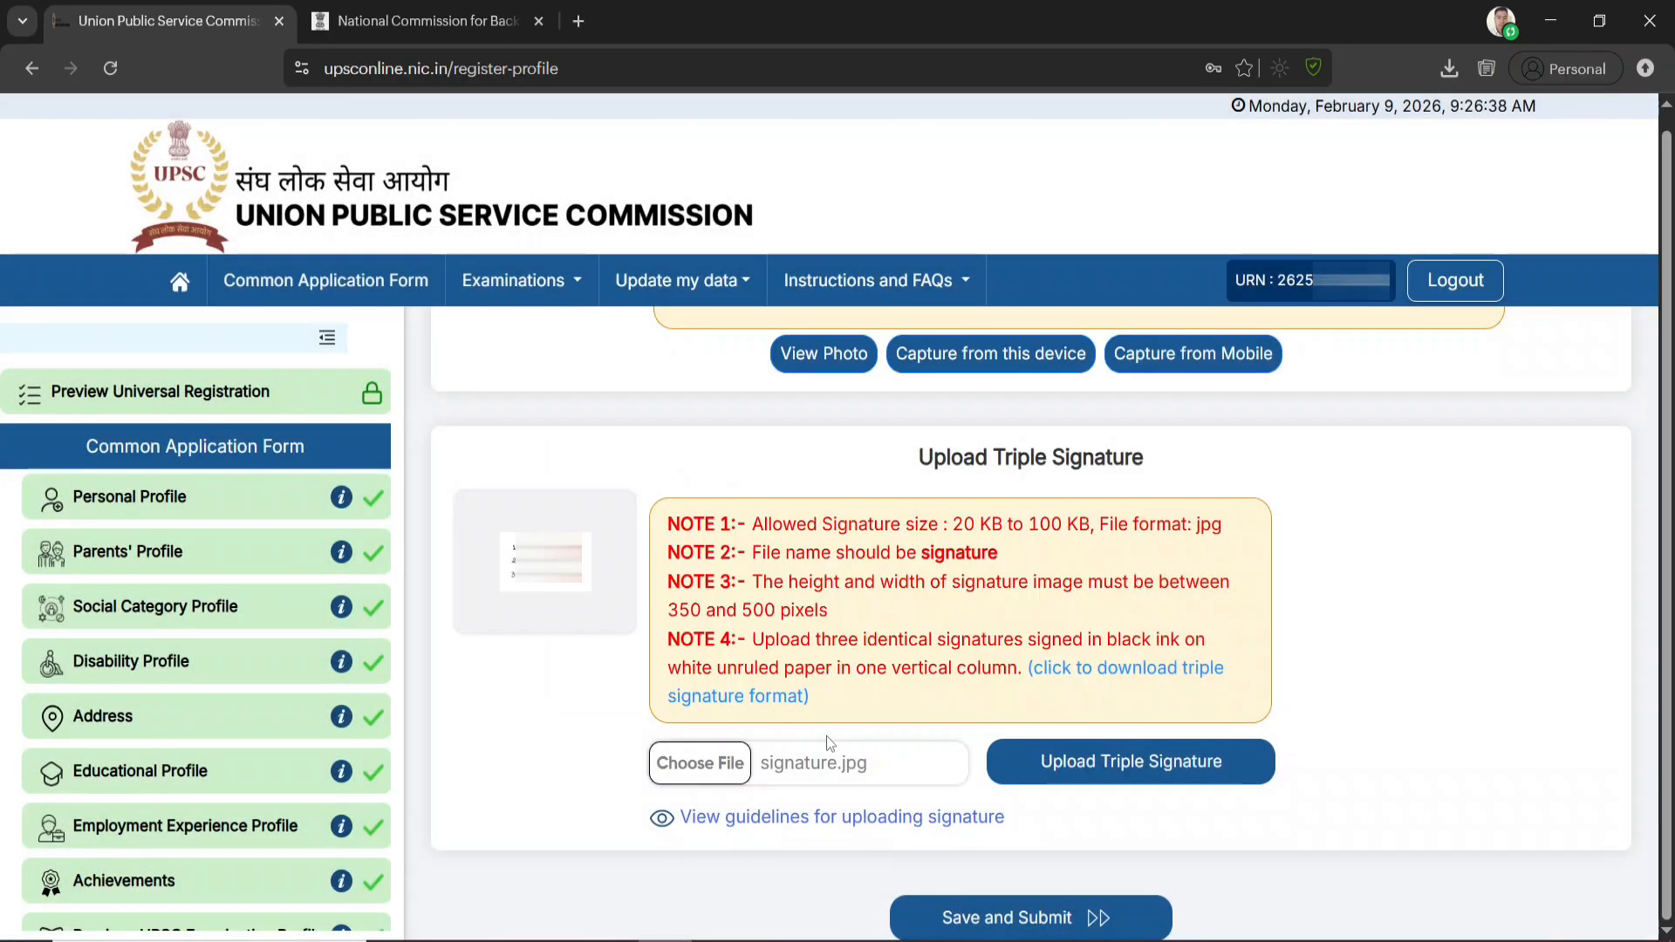
Upload the triple signature, then save and submit the completed Common Application Form and proceed to the next step
{"action": "left_click", "coordinate": [1161, 772]}
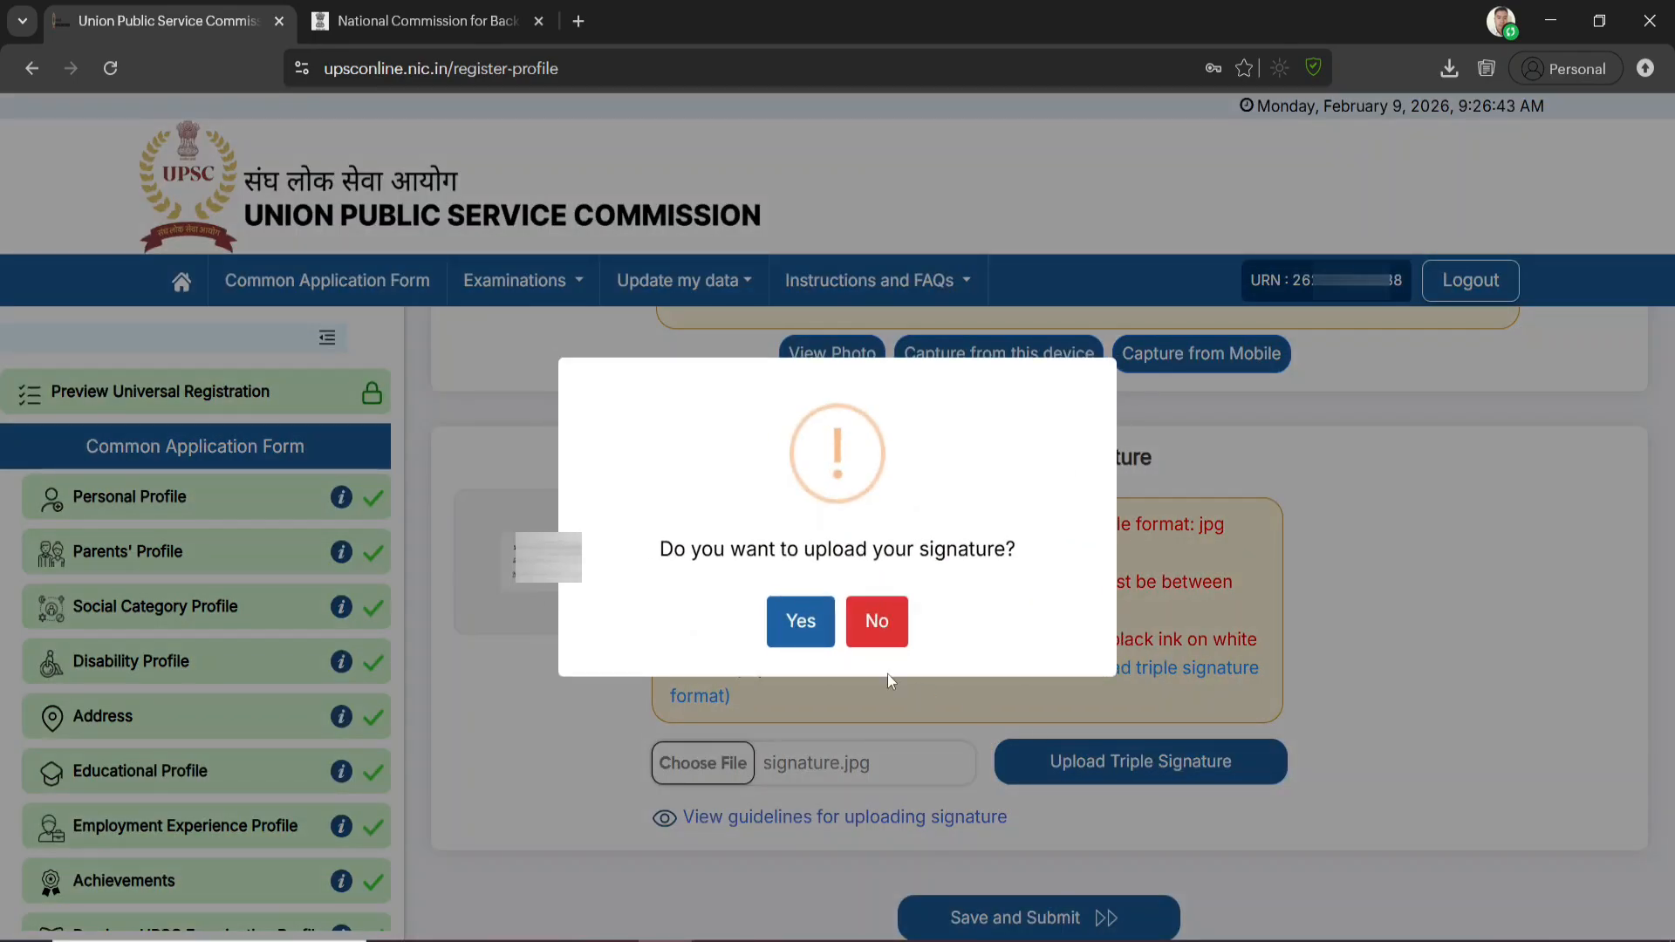
{"action": "left_click", "coordinate": [802, 624]}
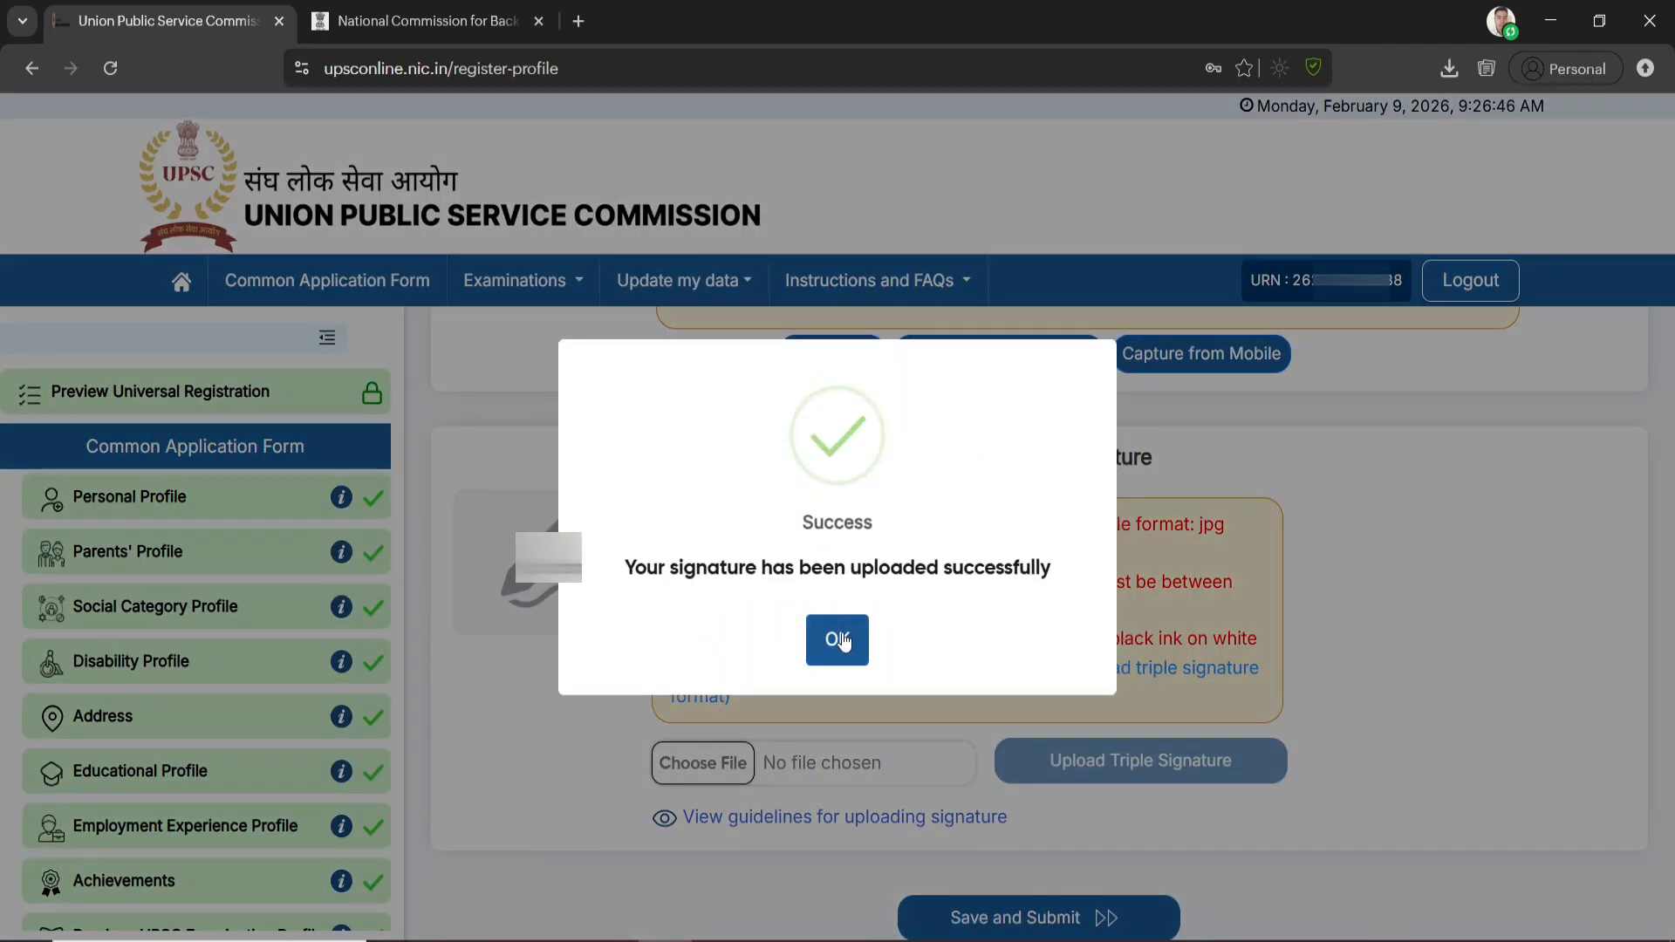
{"action": "left_click", "coordinate": [840, 643]}
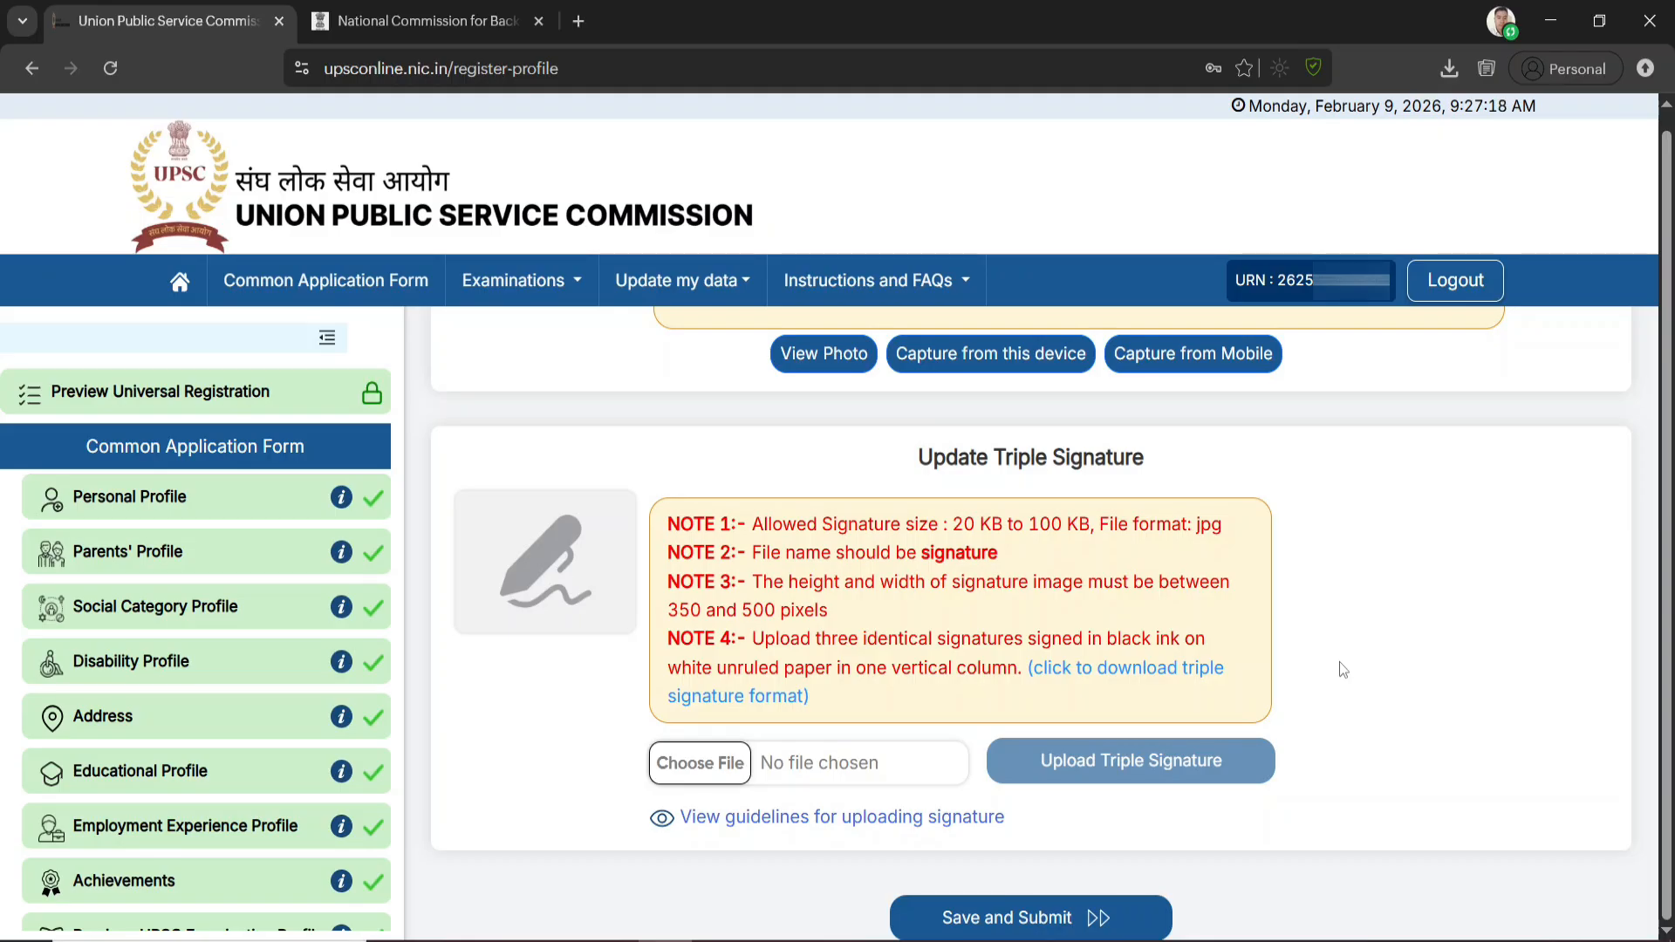
{"action": "left_click", "coordinate": [1040, 926]}
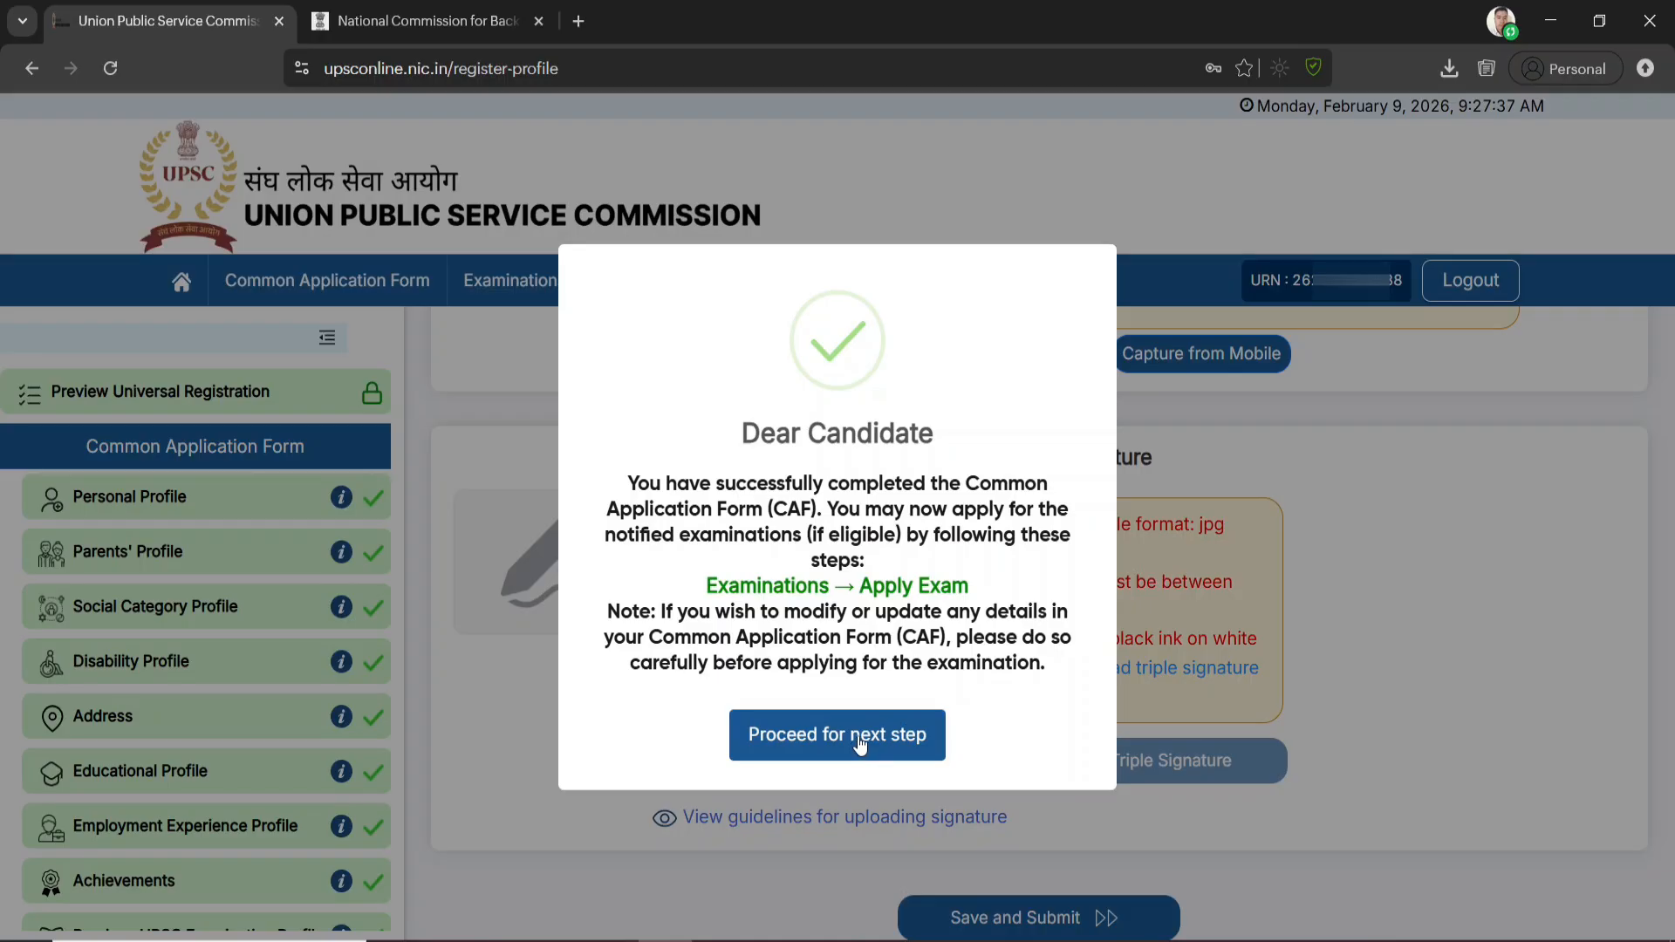
{"action": "left_click", "coordinate": [860, 744]}
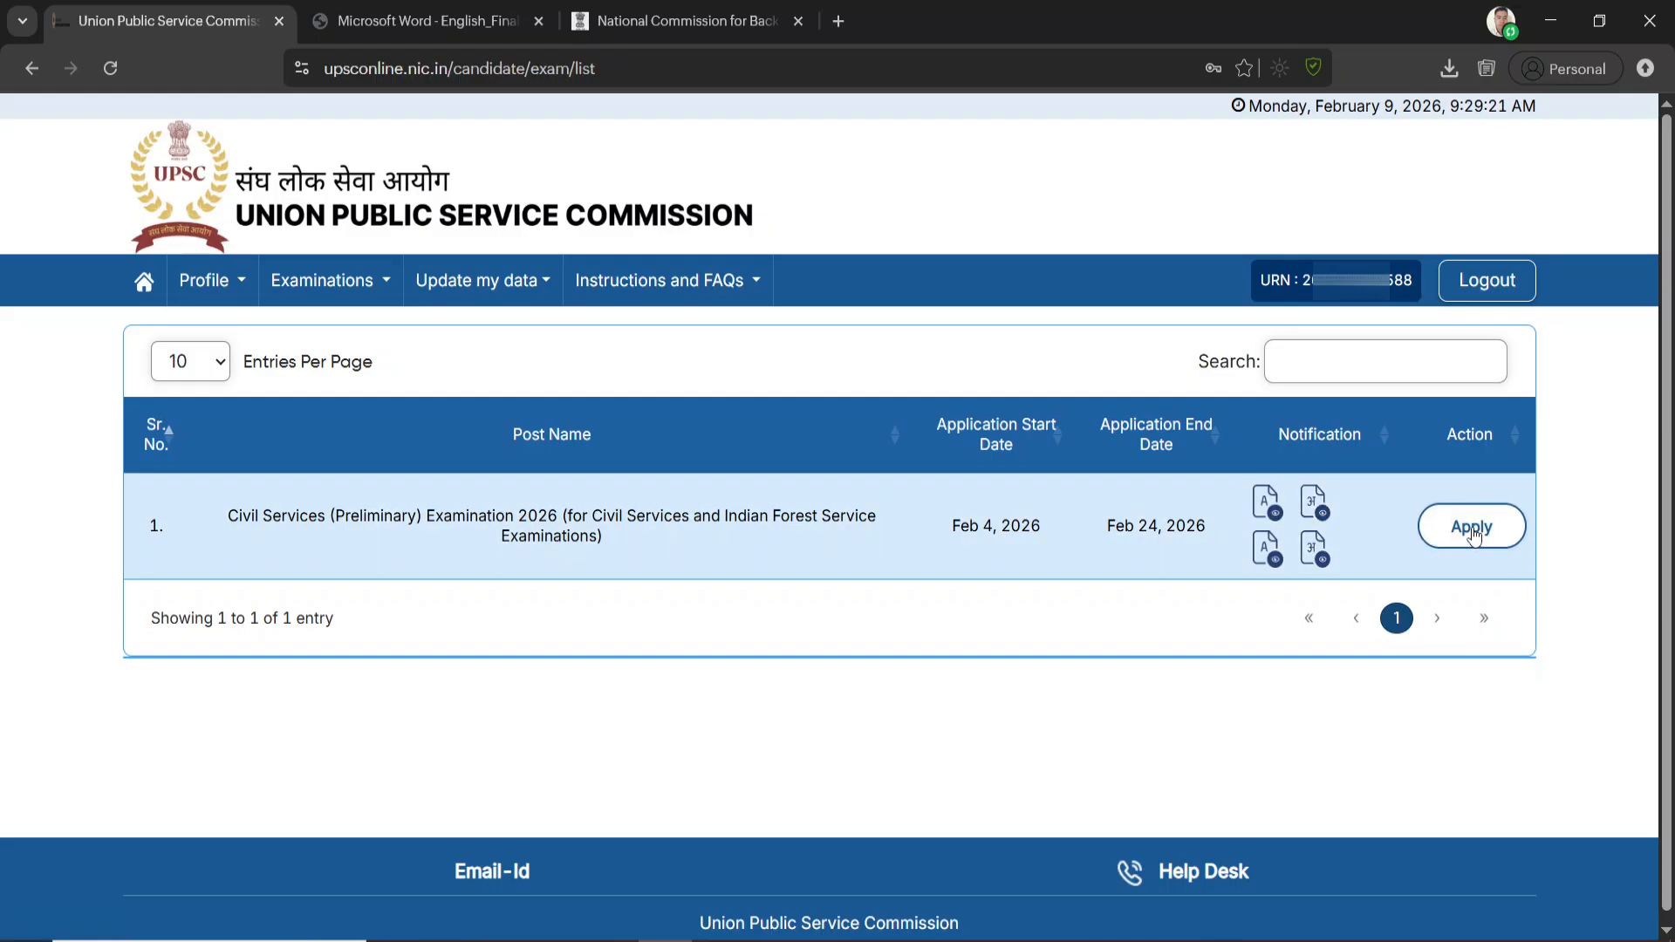
Start the application for the Civil Services (Preliminary) Examination 2026 and review its list of sub-forms, documents and the declaration
{"action": "left_click", "coordinate": [1473, 527]}
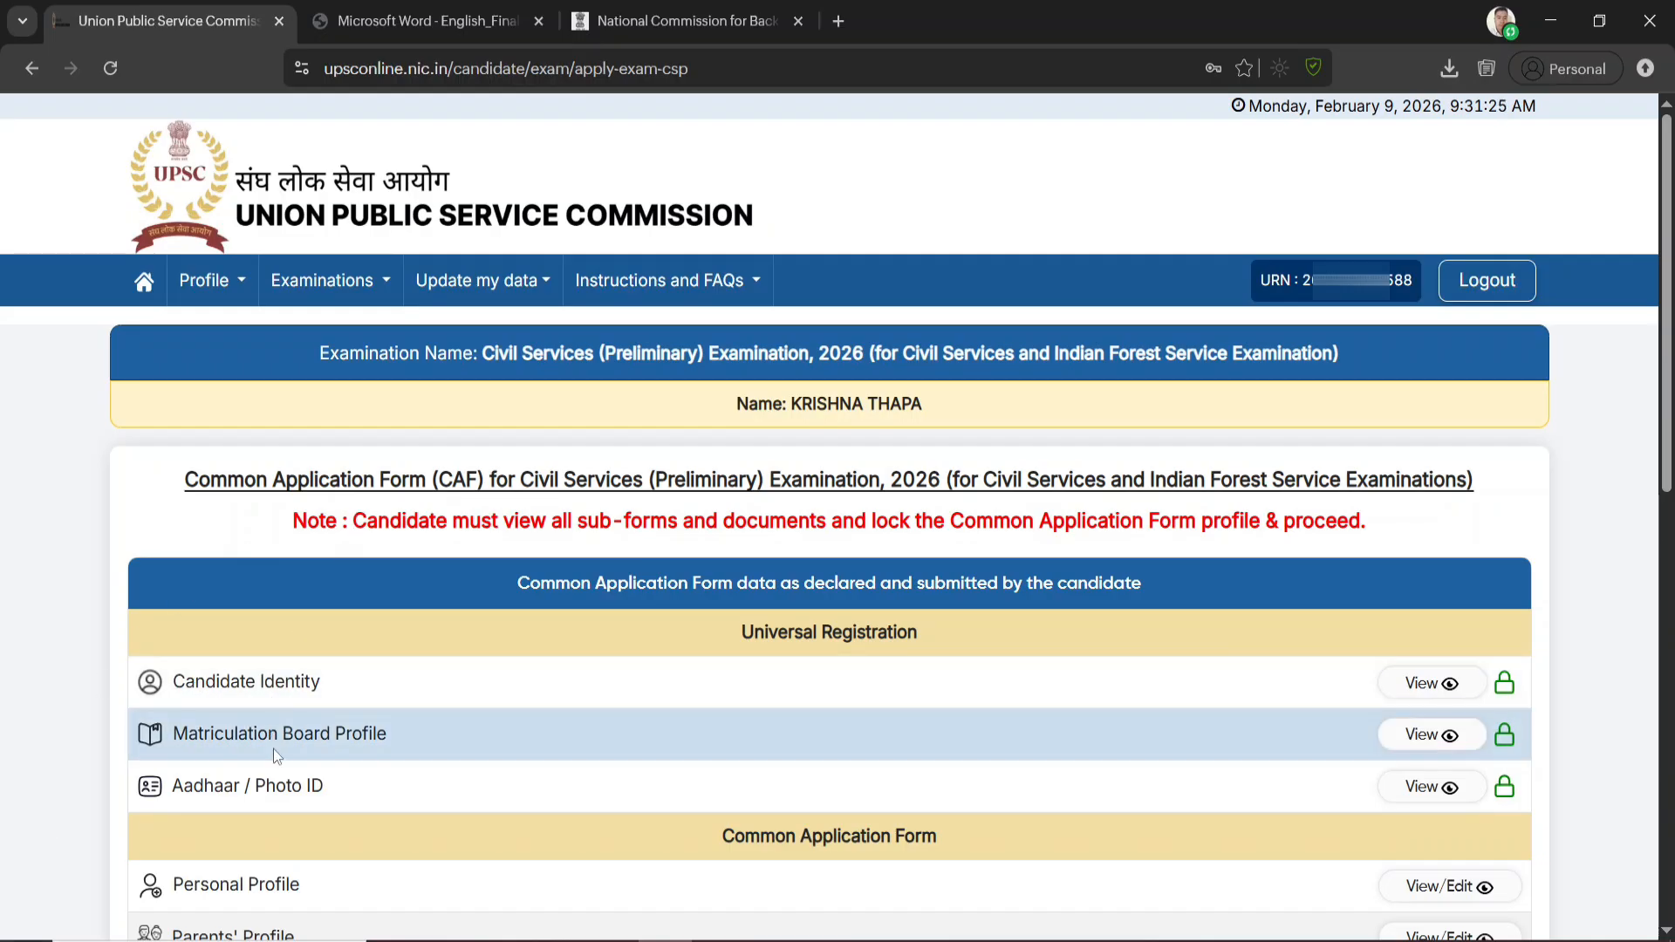
{"action": "scroll", "coordinate": [298, 767], "scroll_direction": "down", "scroll_amount": 1}
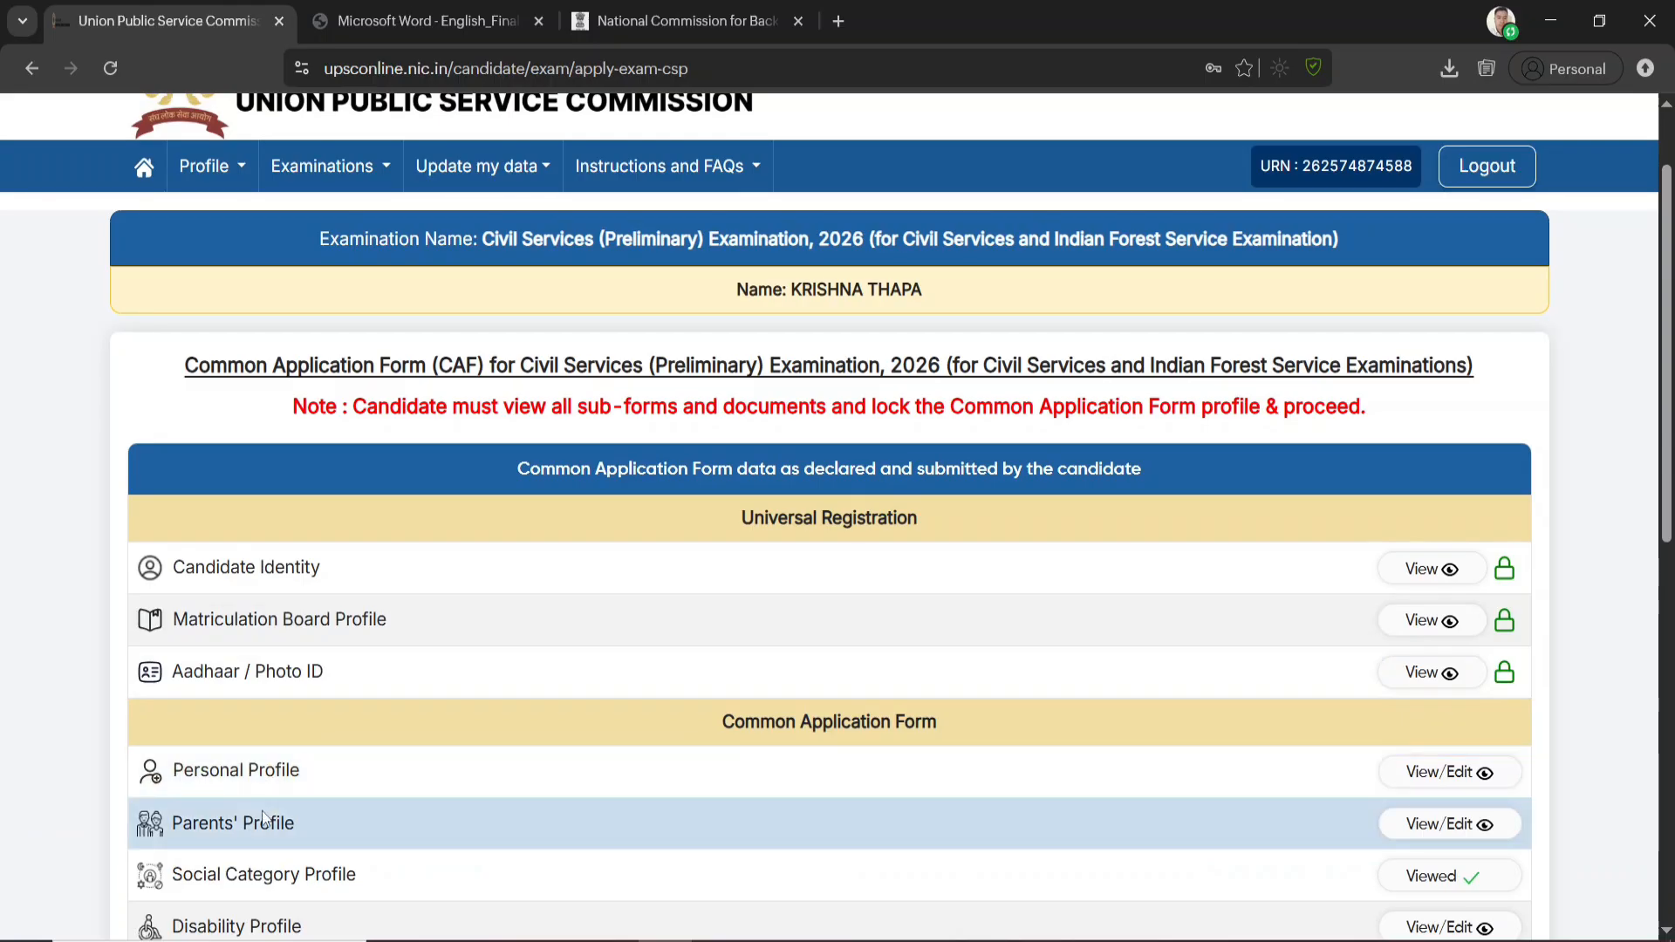
{"action": "scroll", "coordinate": [324, 836], "scroll_direction": "up", "scroll_amount": 1}
{"action": "scroll", "coordinate": [1345, 841], "scroll_direction": "down", "scroll_amount": 2}
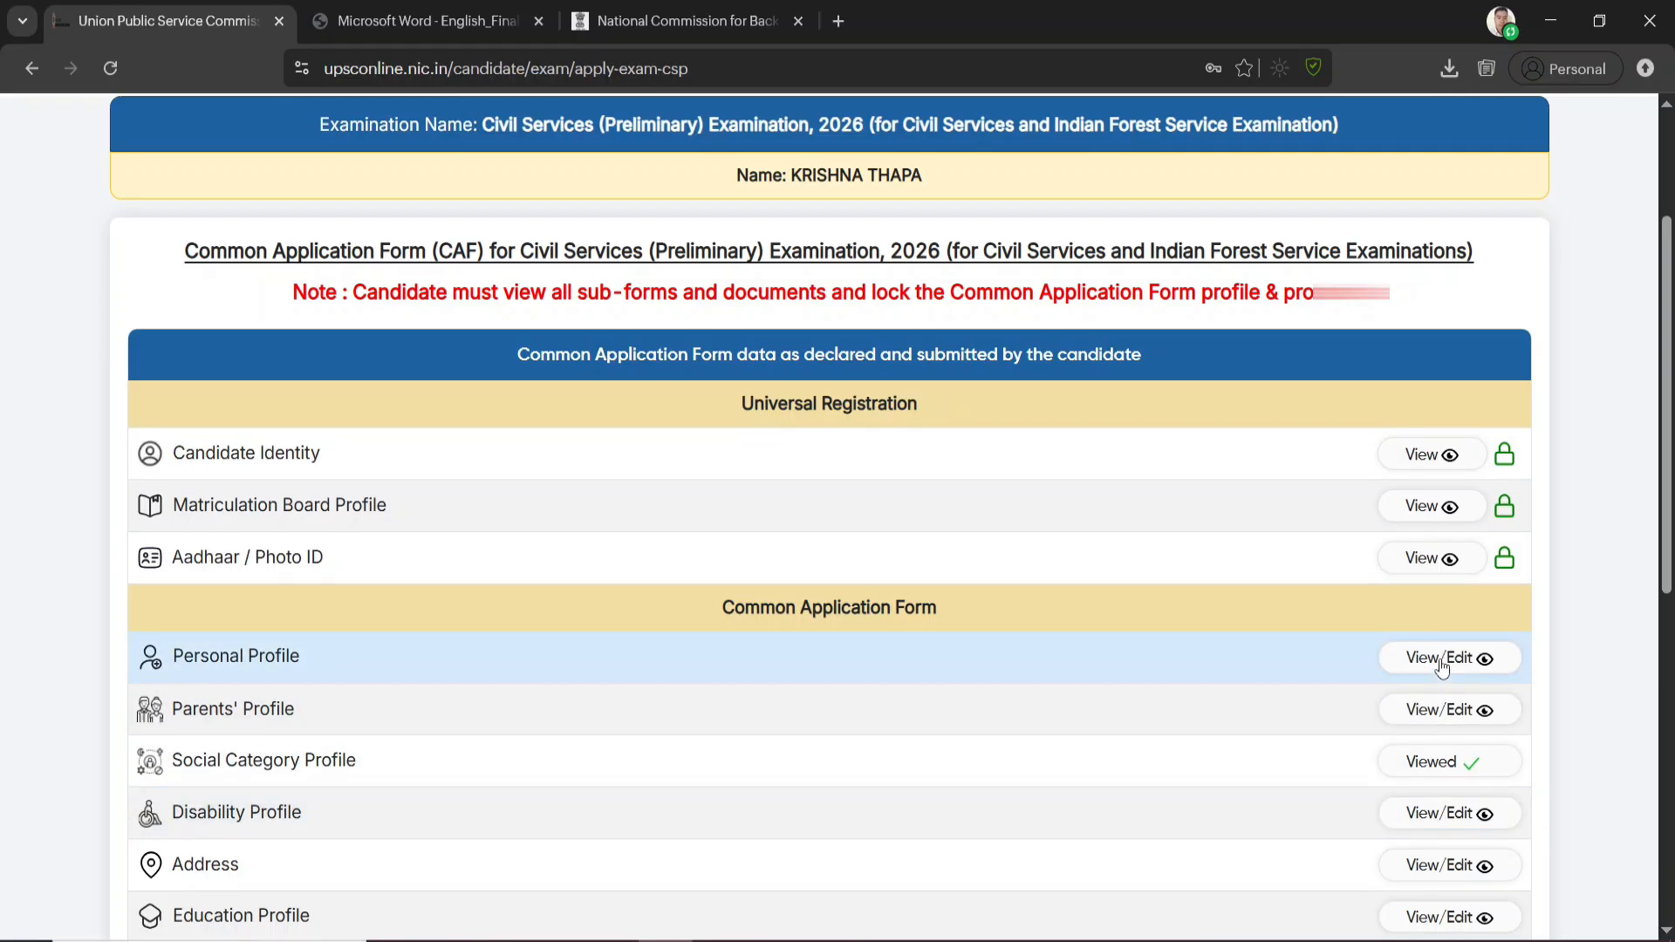
{"action": "scroll", "coordinate": [1442, 681], "scroll_direction": "down", "scroll_amount": 5}
{"action": "scroll", "coordinate": [1439, 737], "scroll_direction": "down", "scroll_amount": 3}
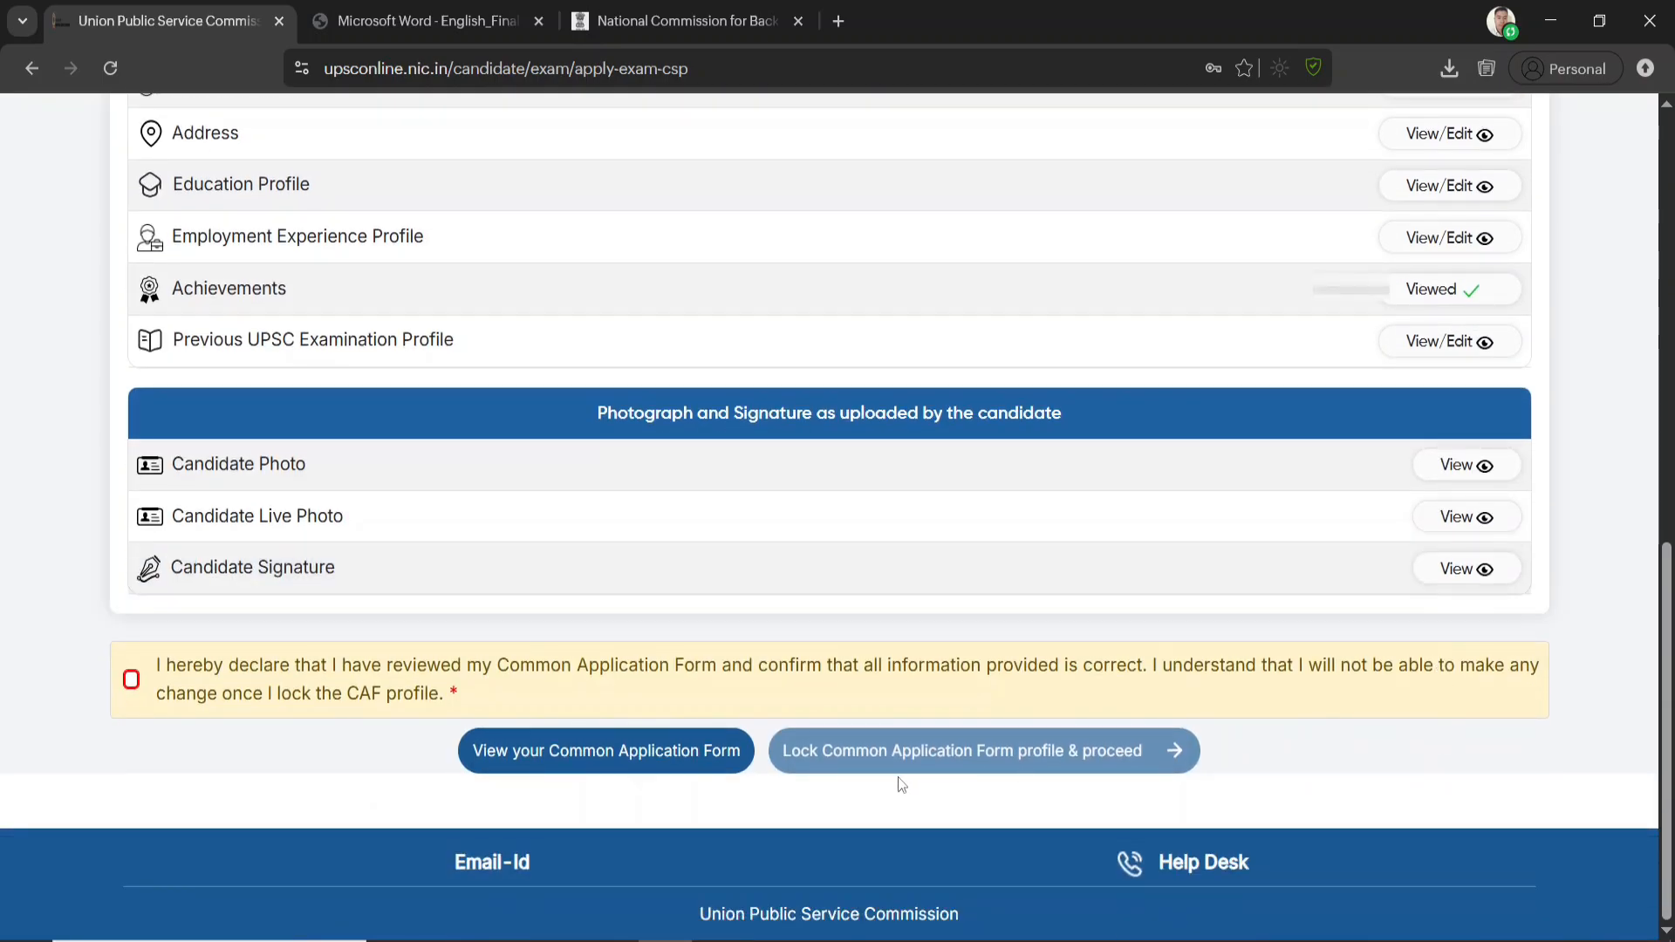
Accept the Common Application Form declaration and view all sub-forms and documents, including the Personal Profile
{"action": "left_click", "coordinate": [130, 679]}
{"action": "scroll", "coordinate": [1173, 725], "scroll_direction": "up", "scroll_amount": 5}
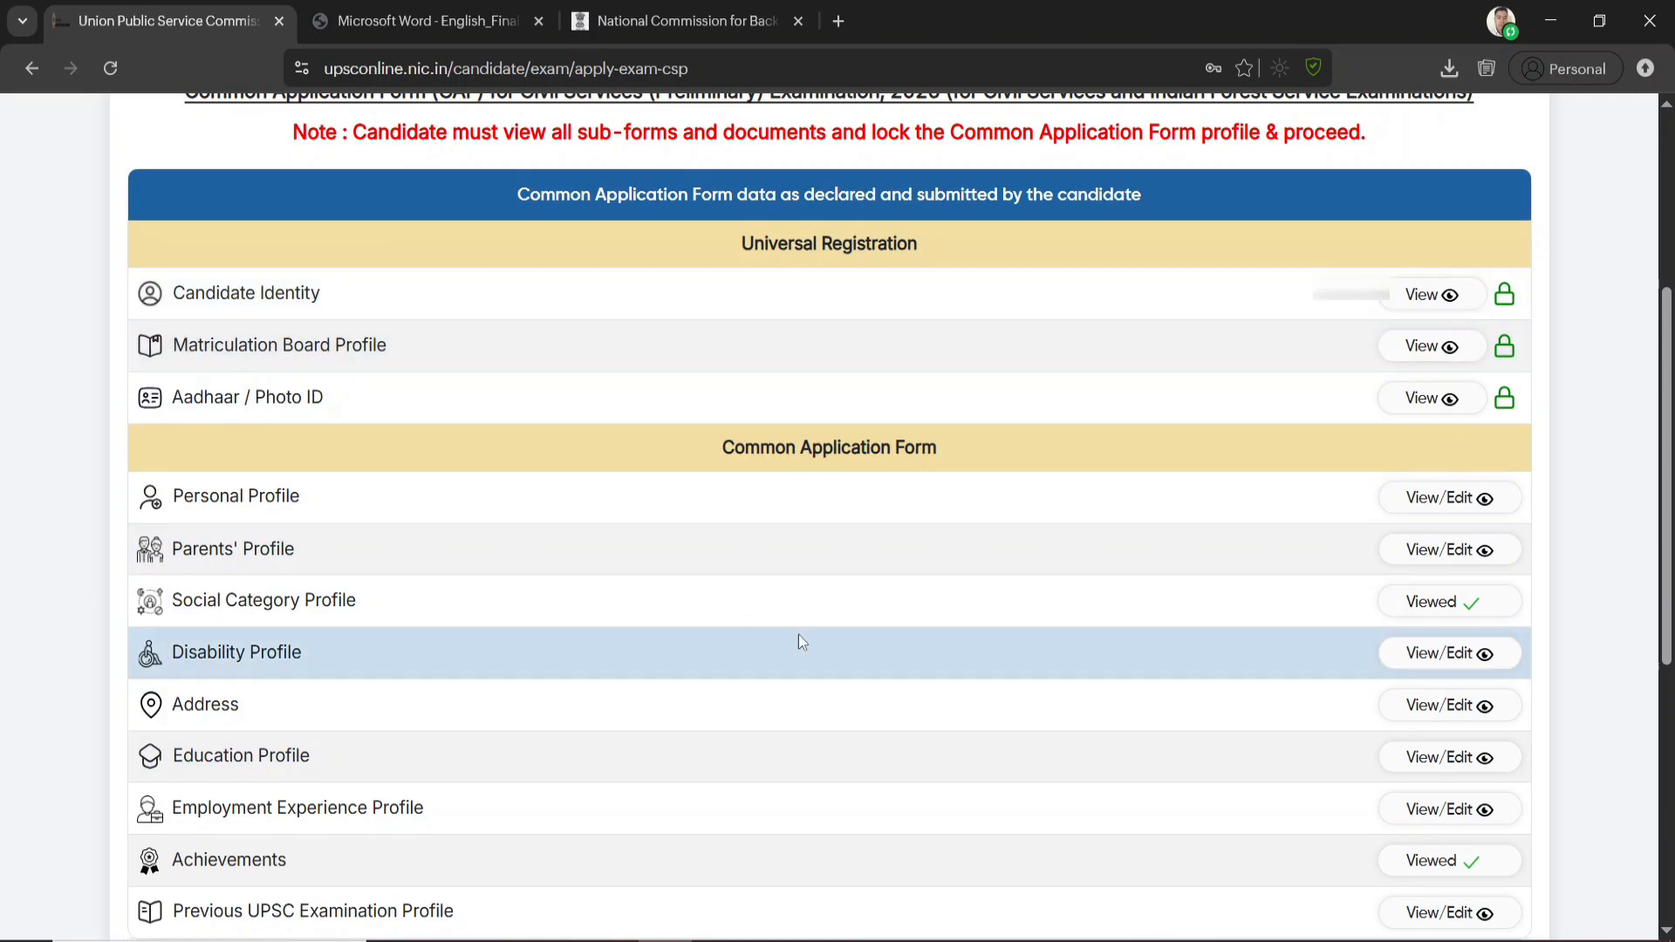
{"action": "left_click", "coordinate": [1450, 503]}
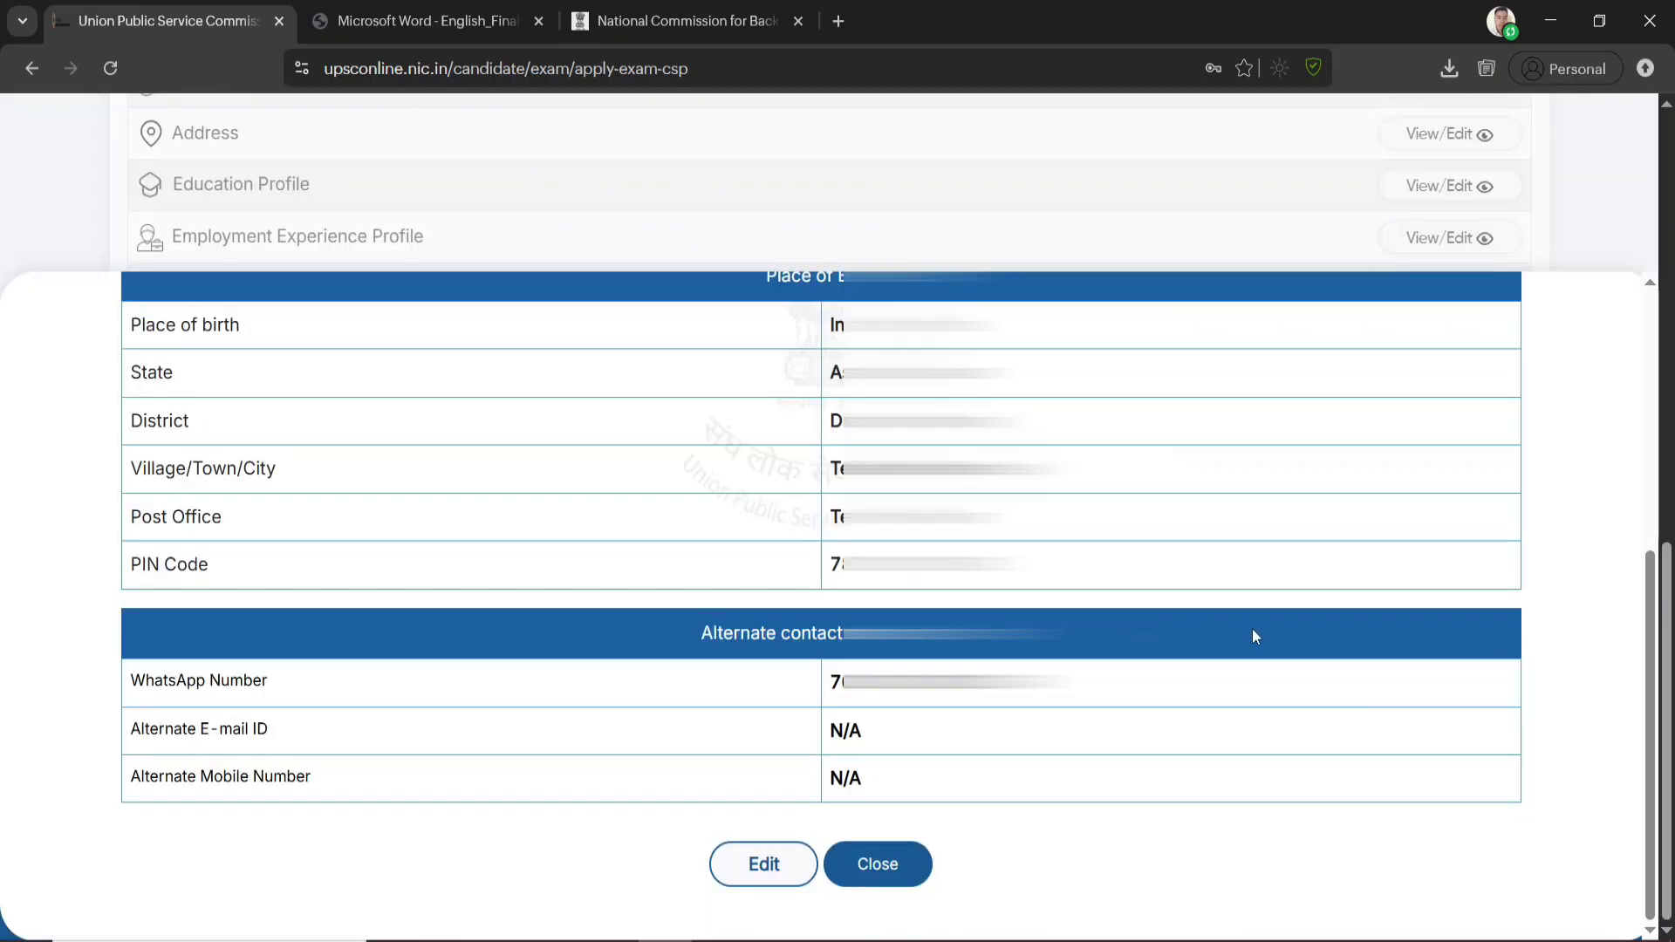
{"action": "left_click", "coordinate": [891, 881]}
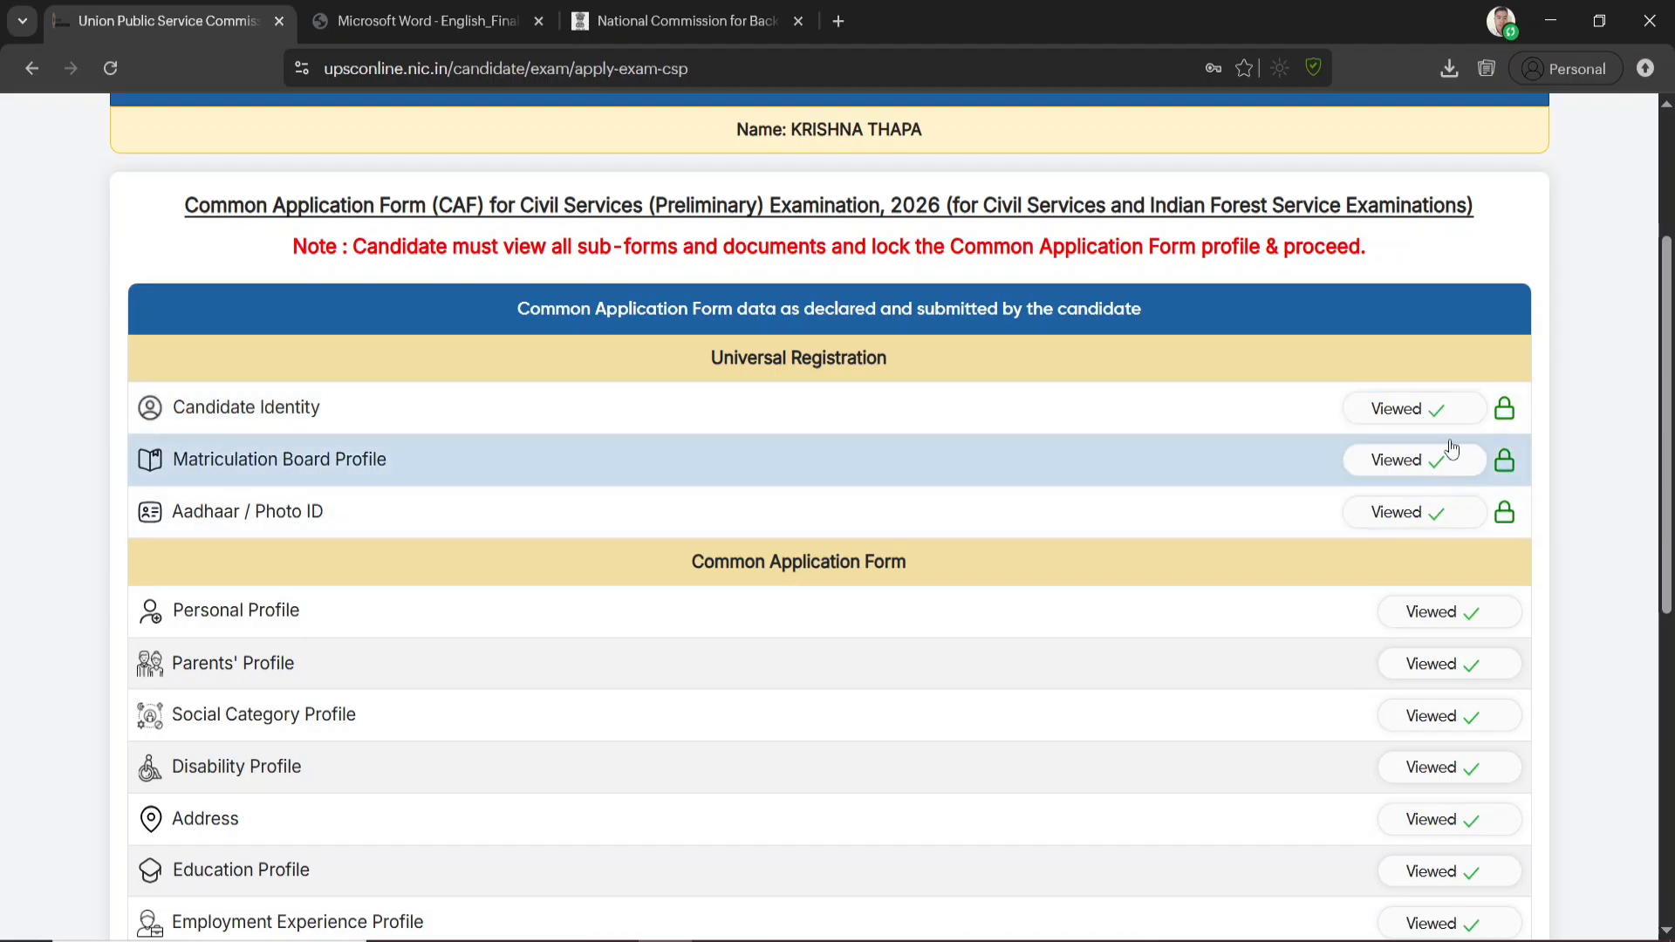
{"action": "scroll", "coordinate": [1440, 611], "scroll_direction": "down", "scroll_amount": 4}
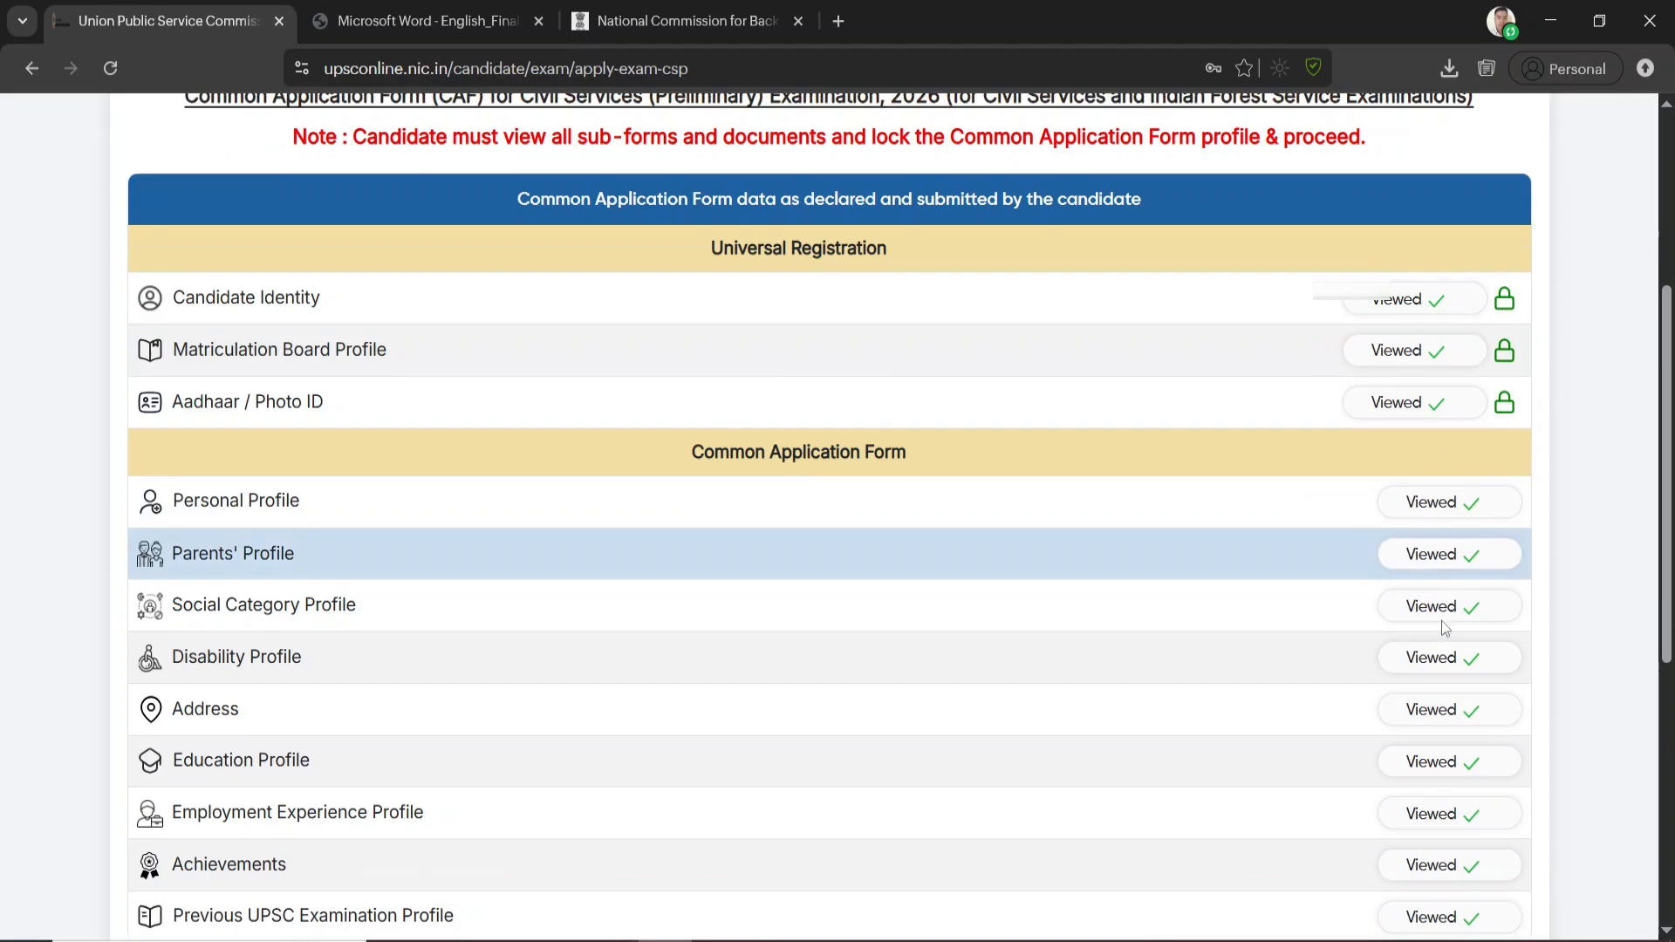
{"action": "scroll", "coordinate": [1439, 523], "scroll_direction": "down", "scroll_amount": 4}
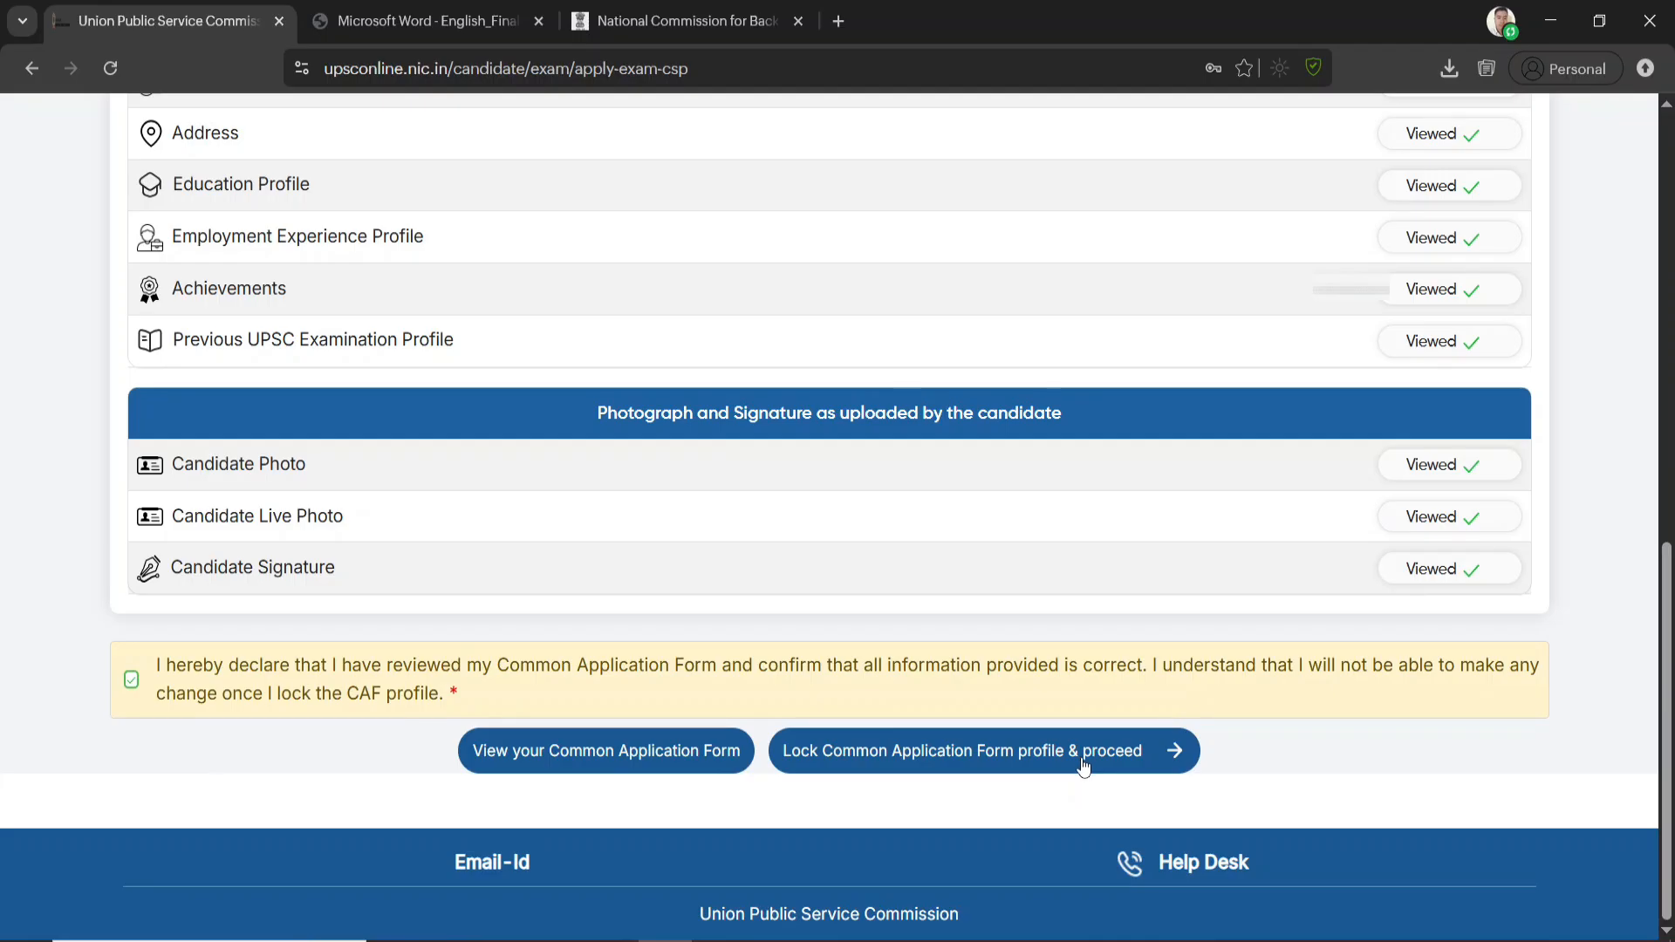
Lock the Common Application Form profile, agree to both lock confirmations, and proceed to the examination's educational qualification section
{"action": "left_click", "coordinate": [966, 755]}
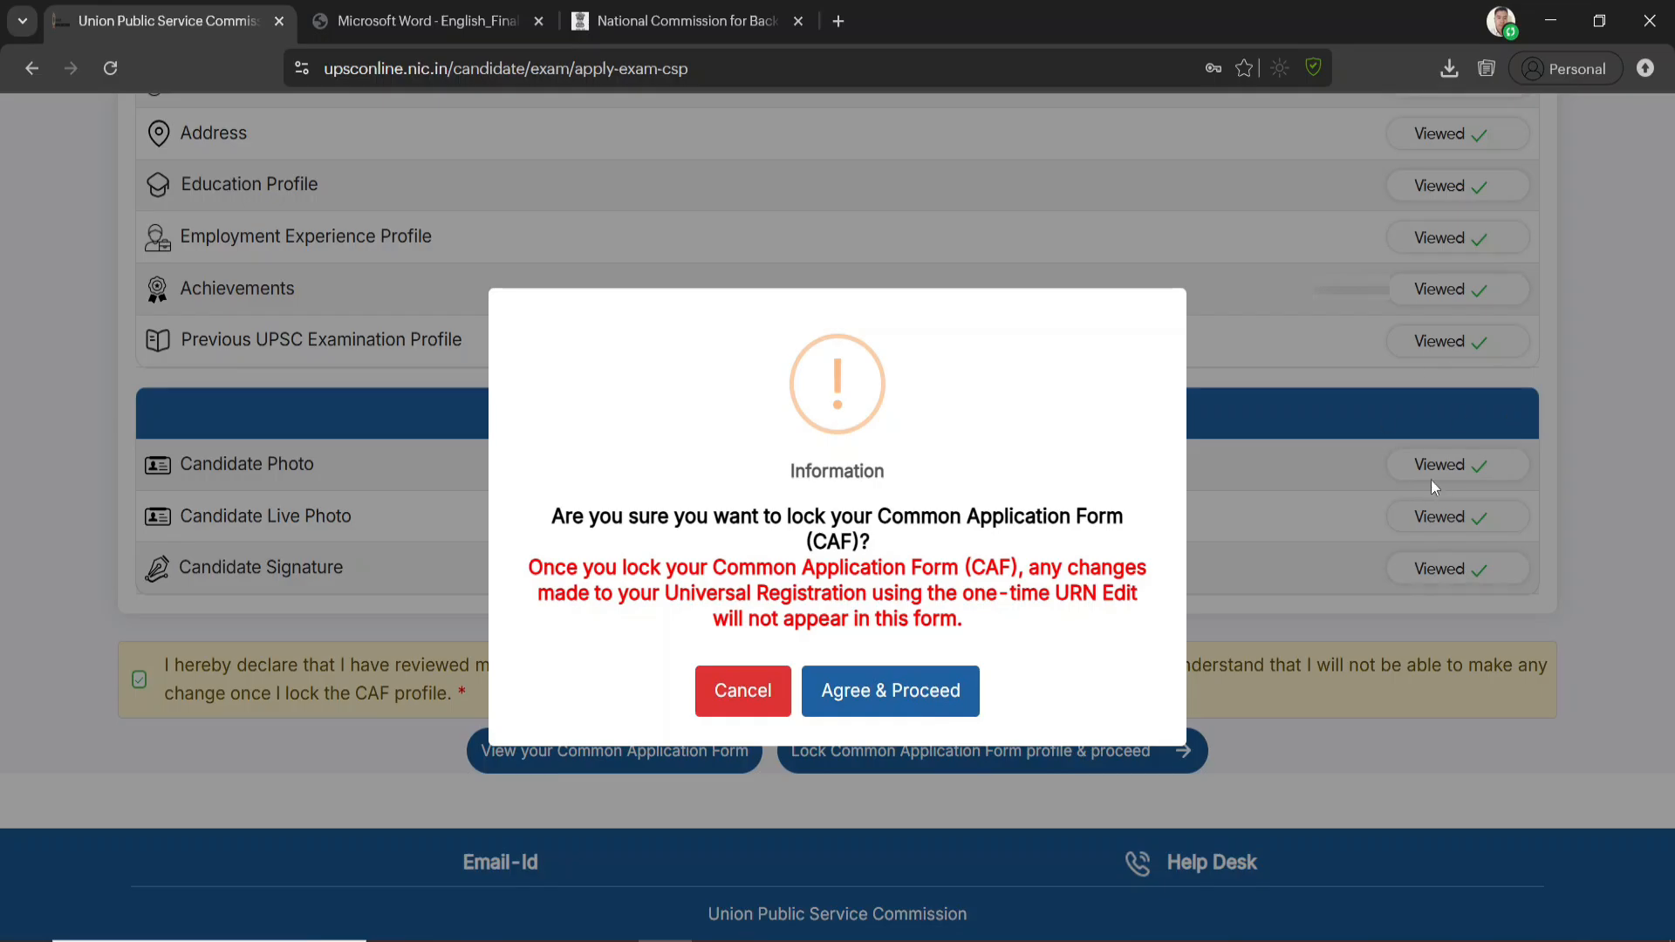
{"action": "left_click", "coordinate": [911, 698]}
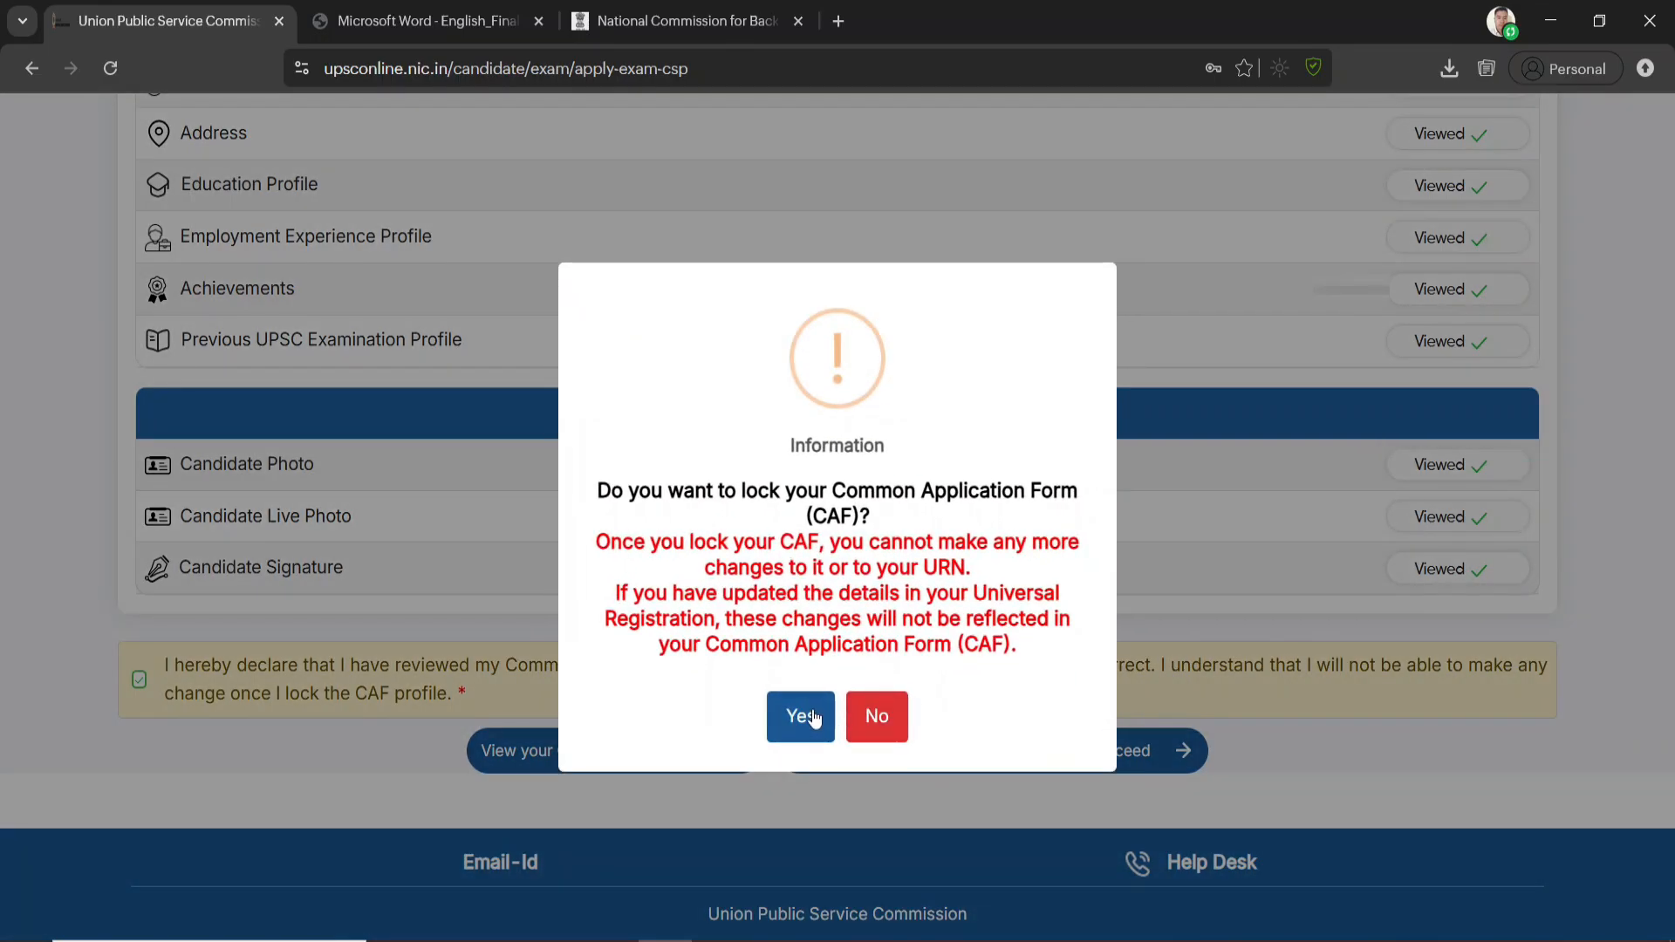
{"action": "left_click", "coordinate": [815, 714]}
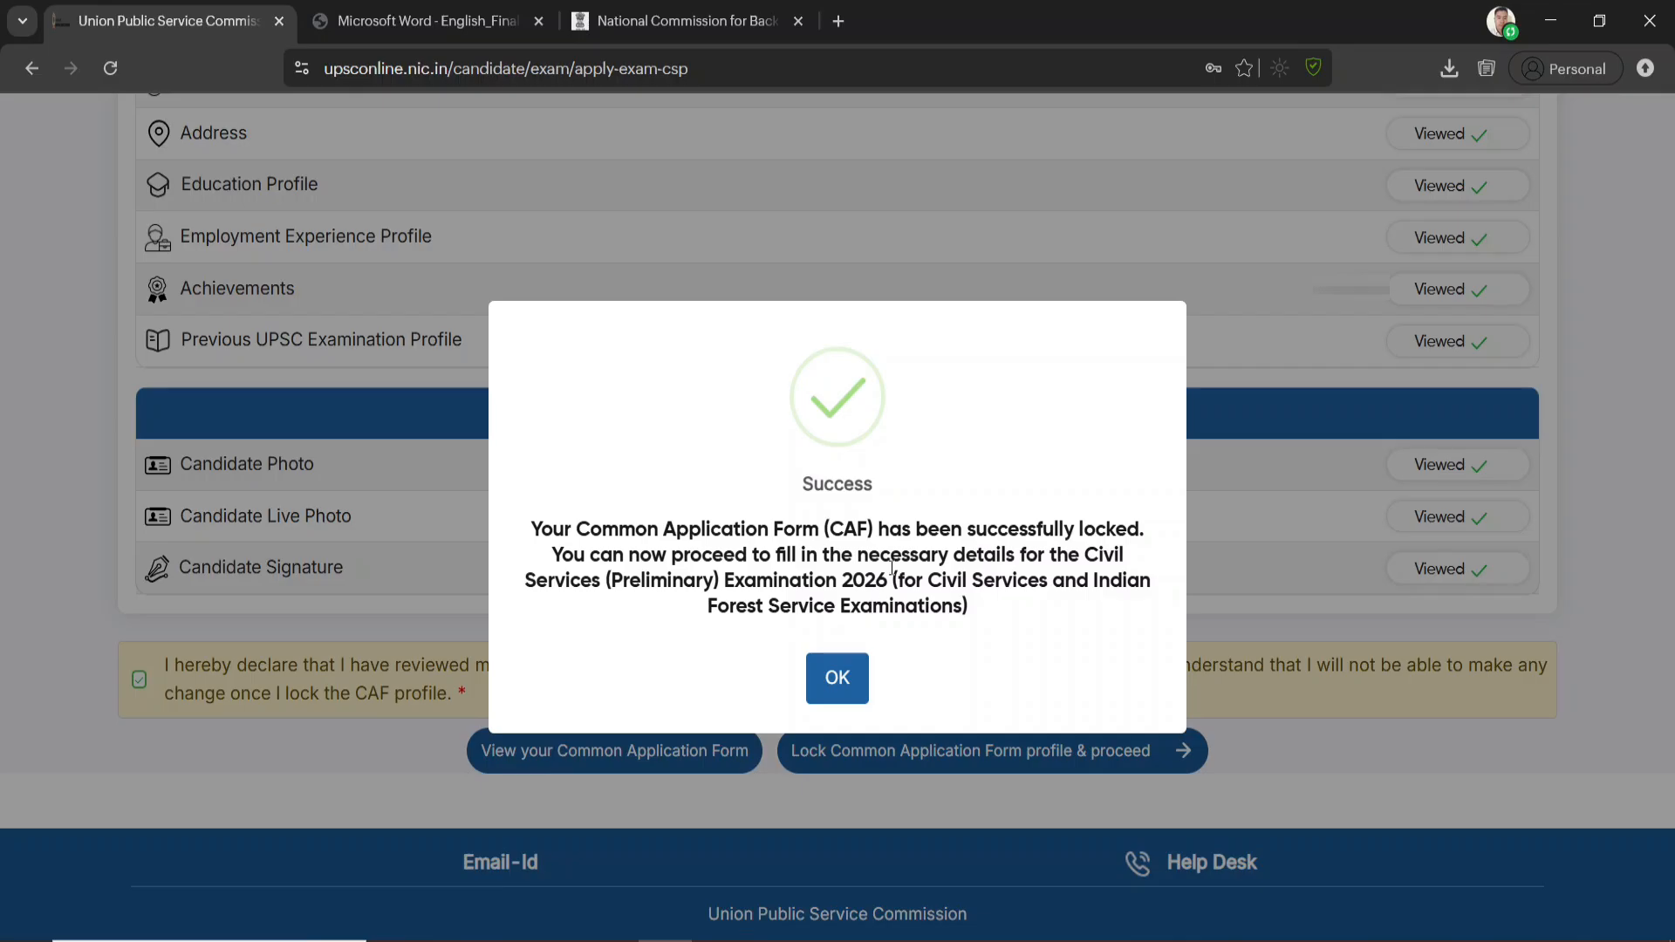
{"action": "left_click", "coordinate": [843, 681]}
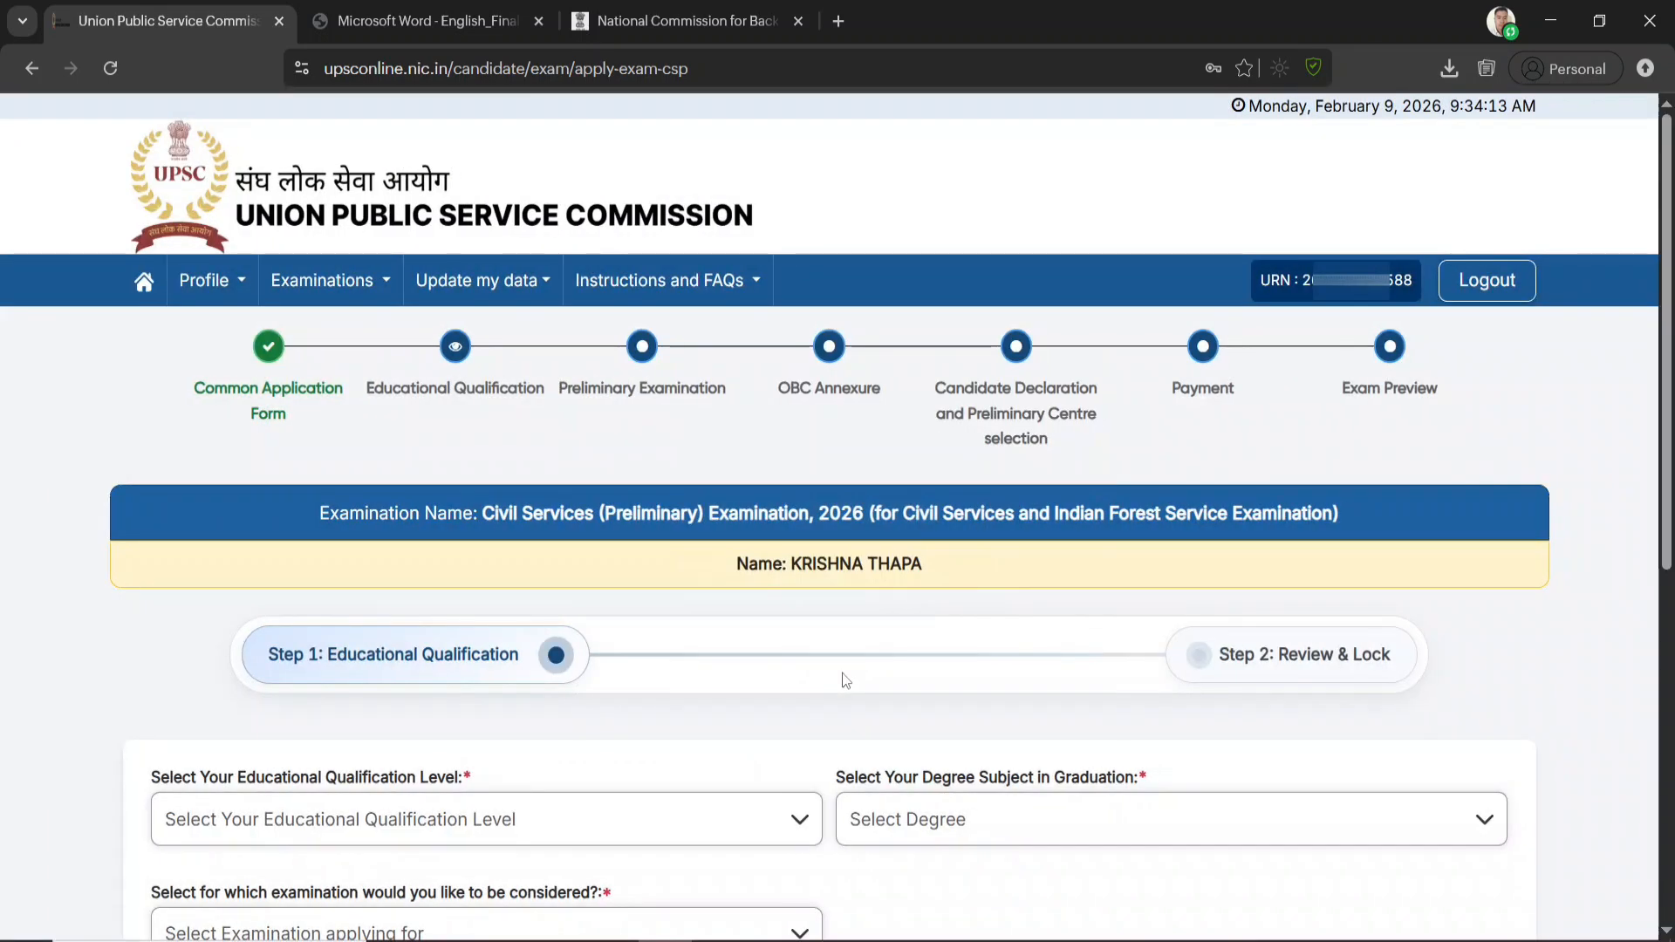
Set the educational qualification level to "Already passed the degree or equivalent examination" and the graduation degree subject to Others
{"action": "scroll", "coordinate": [843, 678], "scroll_direction": "down", "scroll_amount": 5}
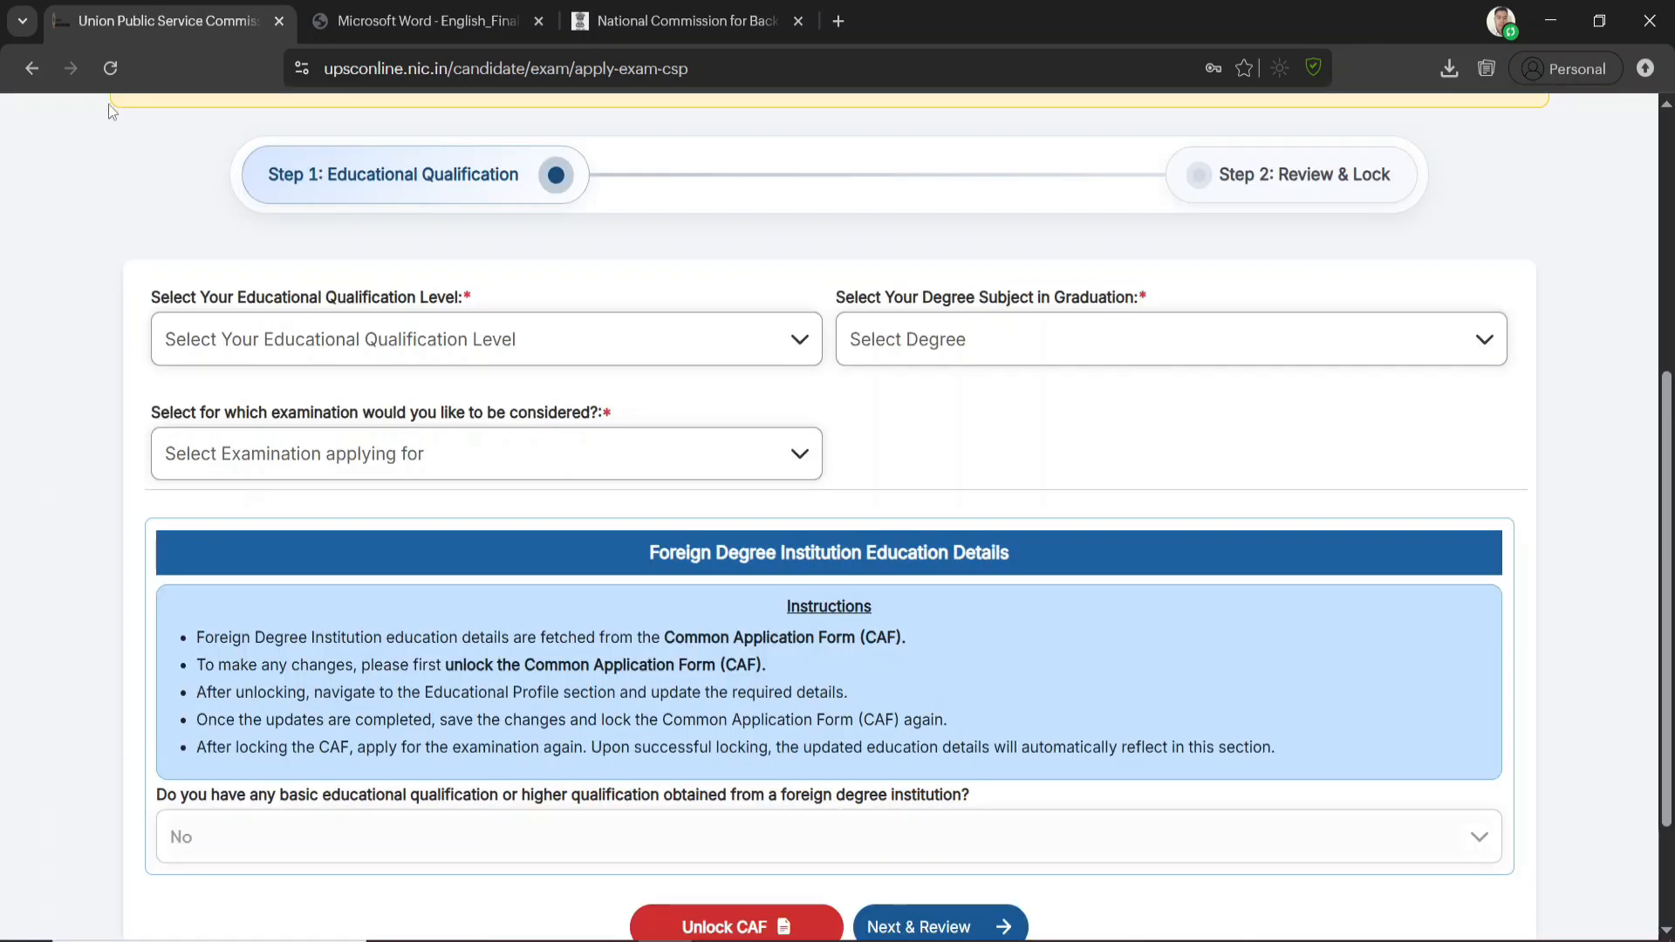
{"action": "left_click", "coordinate": [397, 343]}
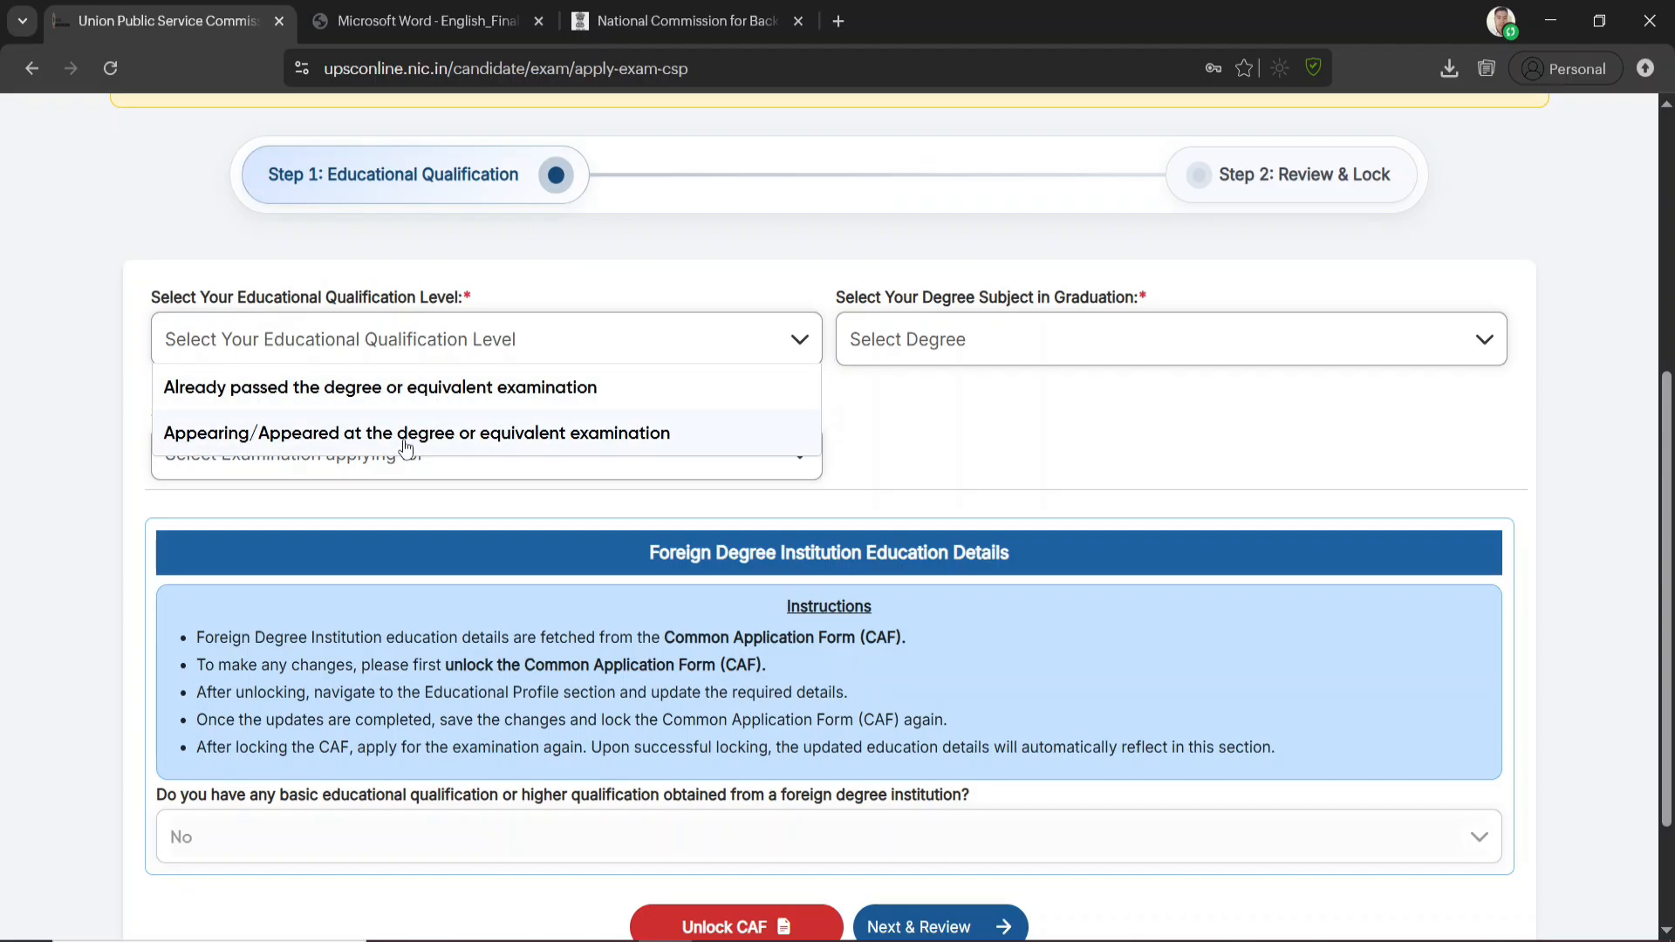
{"action": "left_click", "coordinate": [289, 391]}
{"action": "scroll", "coordinate": [881, 464], "scroll_direction": "down", "scroll_amount": 1}
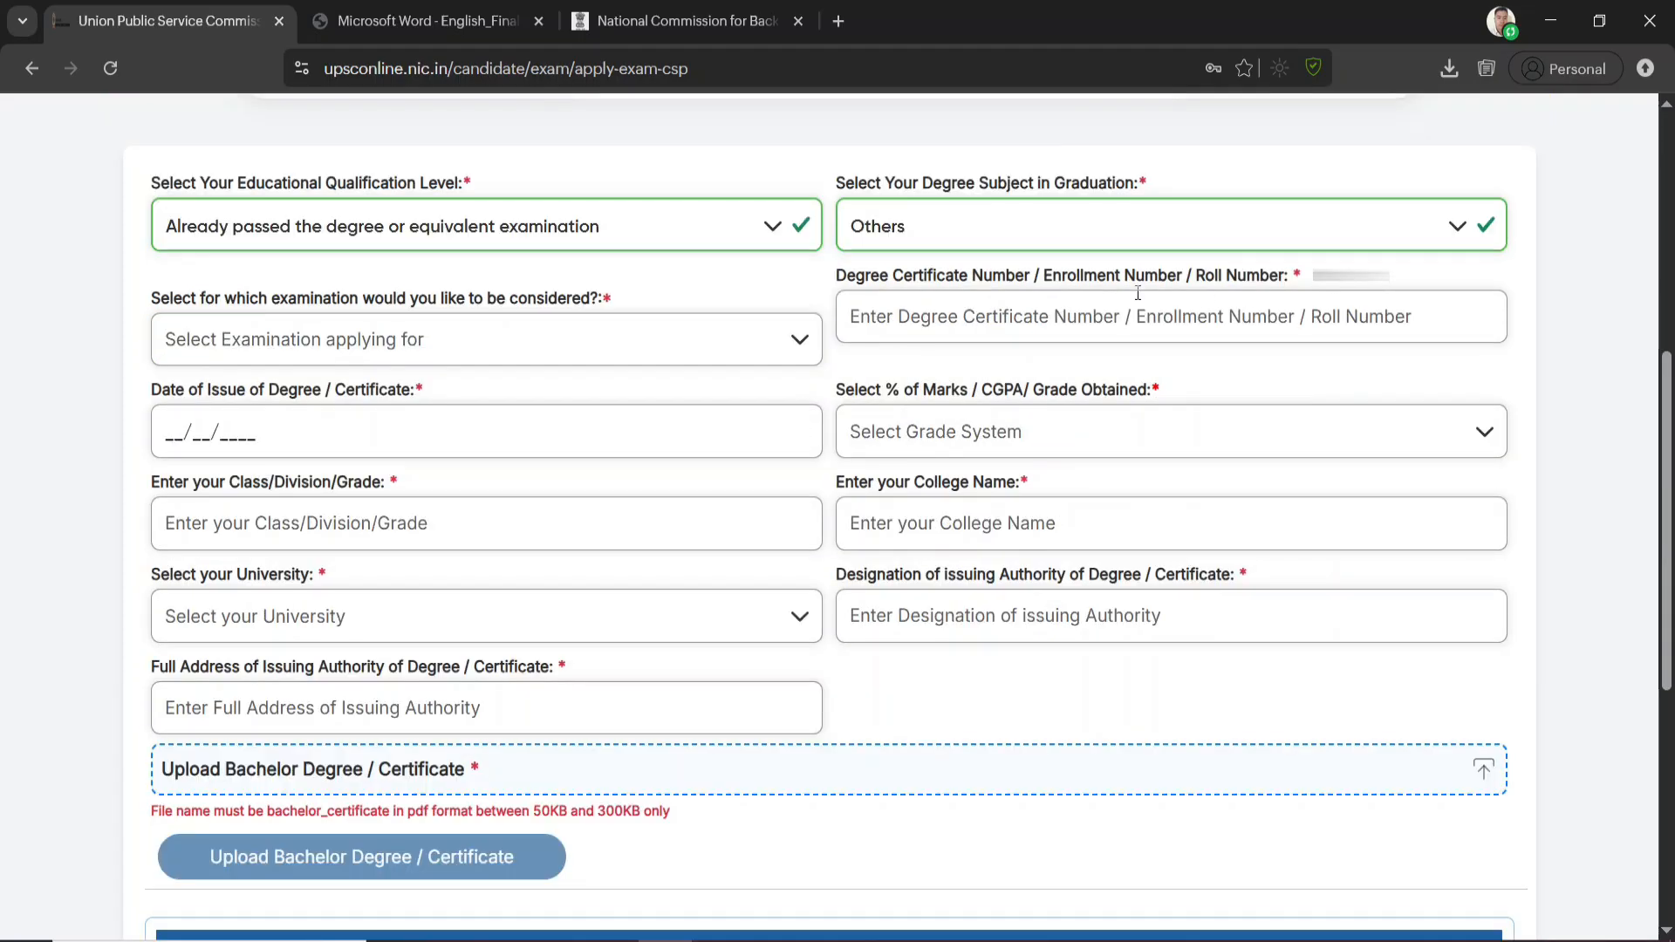
Change the graduation degree subject to Graduate in Literature of the Language and switch it back to Others
{"action": "left_click", "coordinate": [953, 221]}
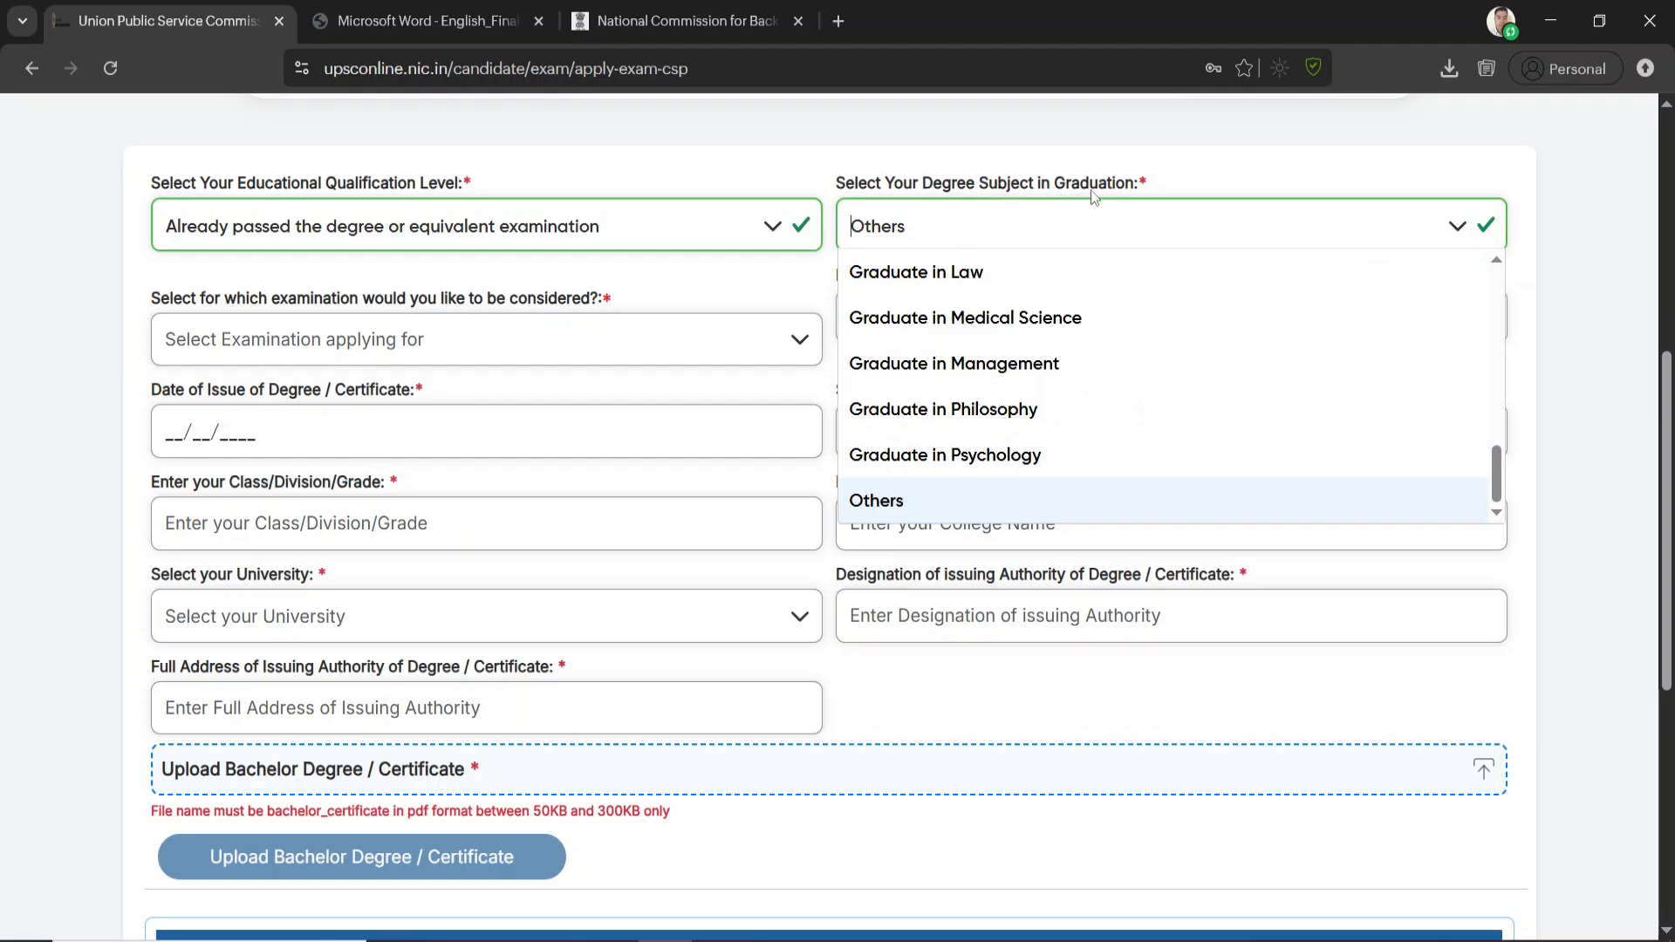
{"action": "scroll", "coordinate": [955, 396], "scroll_direction": "up", "scroll_amount": 5}
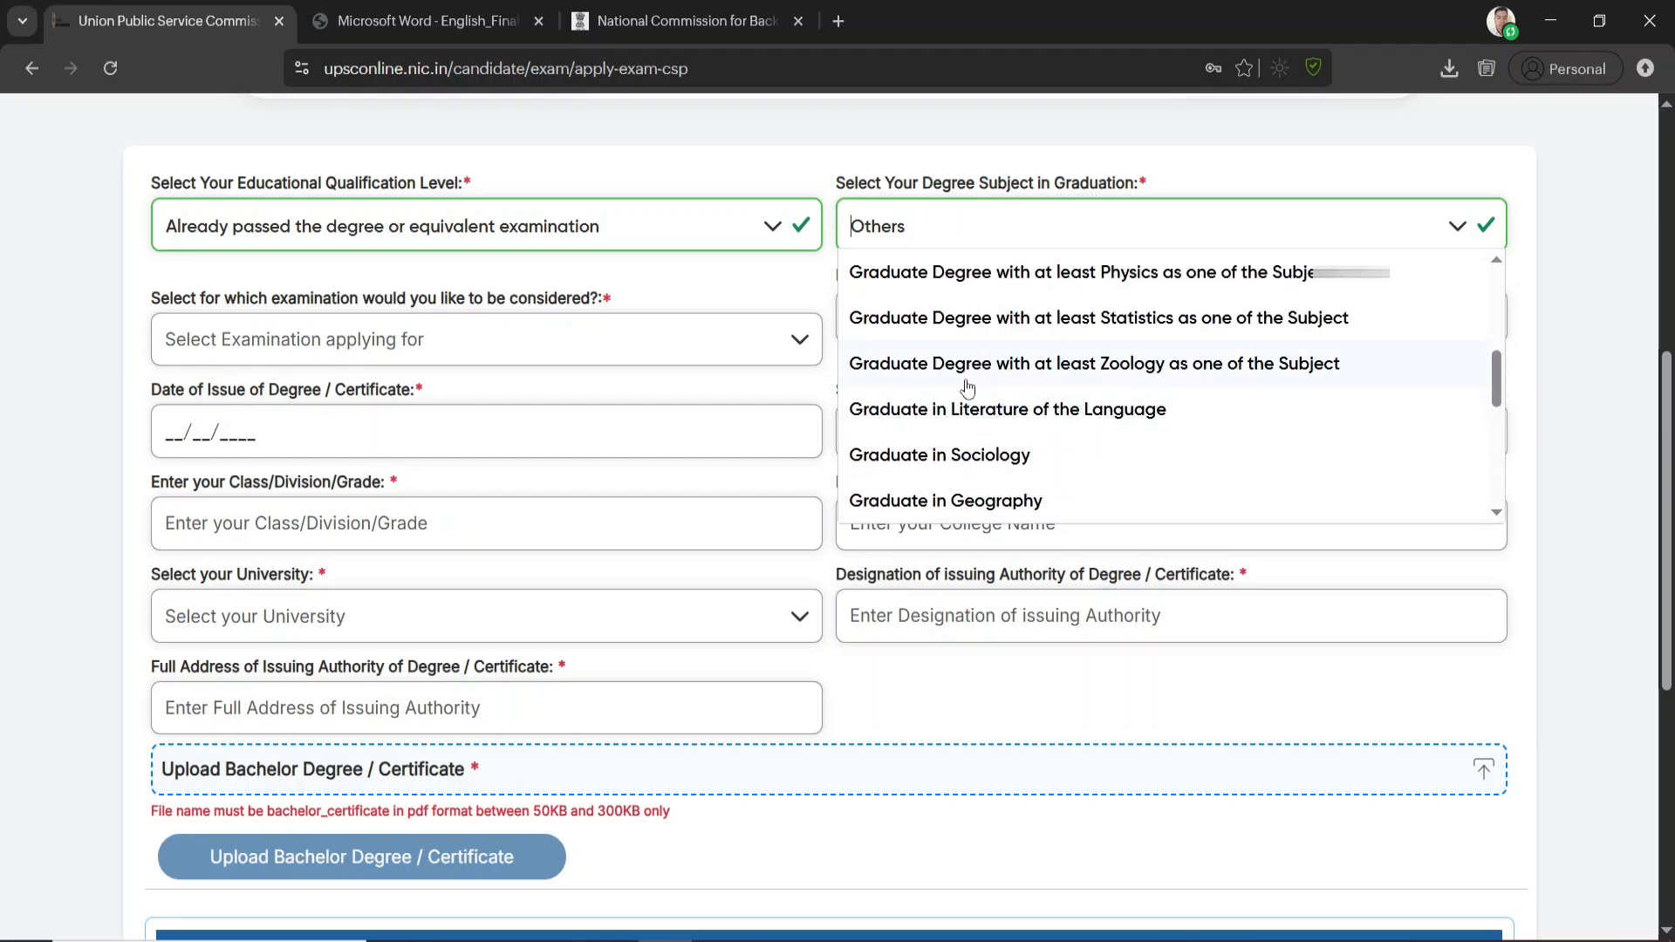
{"action": "scroll", "coordinate": [975, 375], "scroll_direction": "down", "scroll_amount": 1}
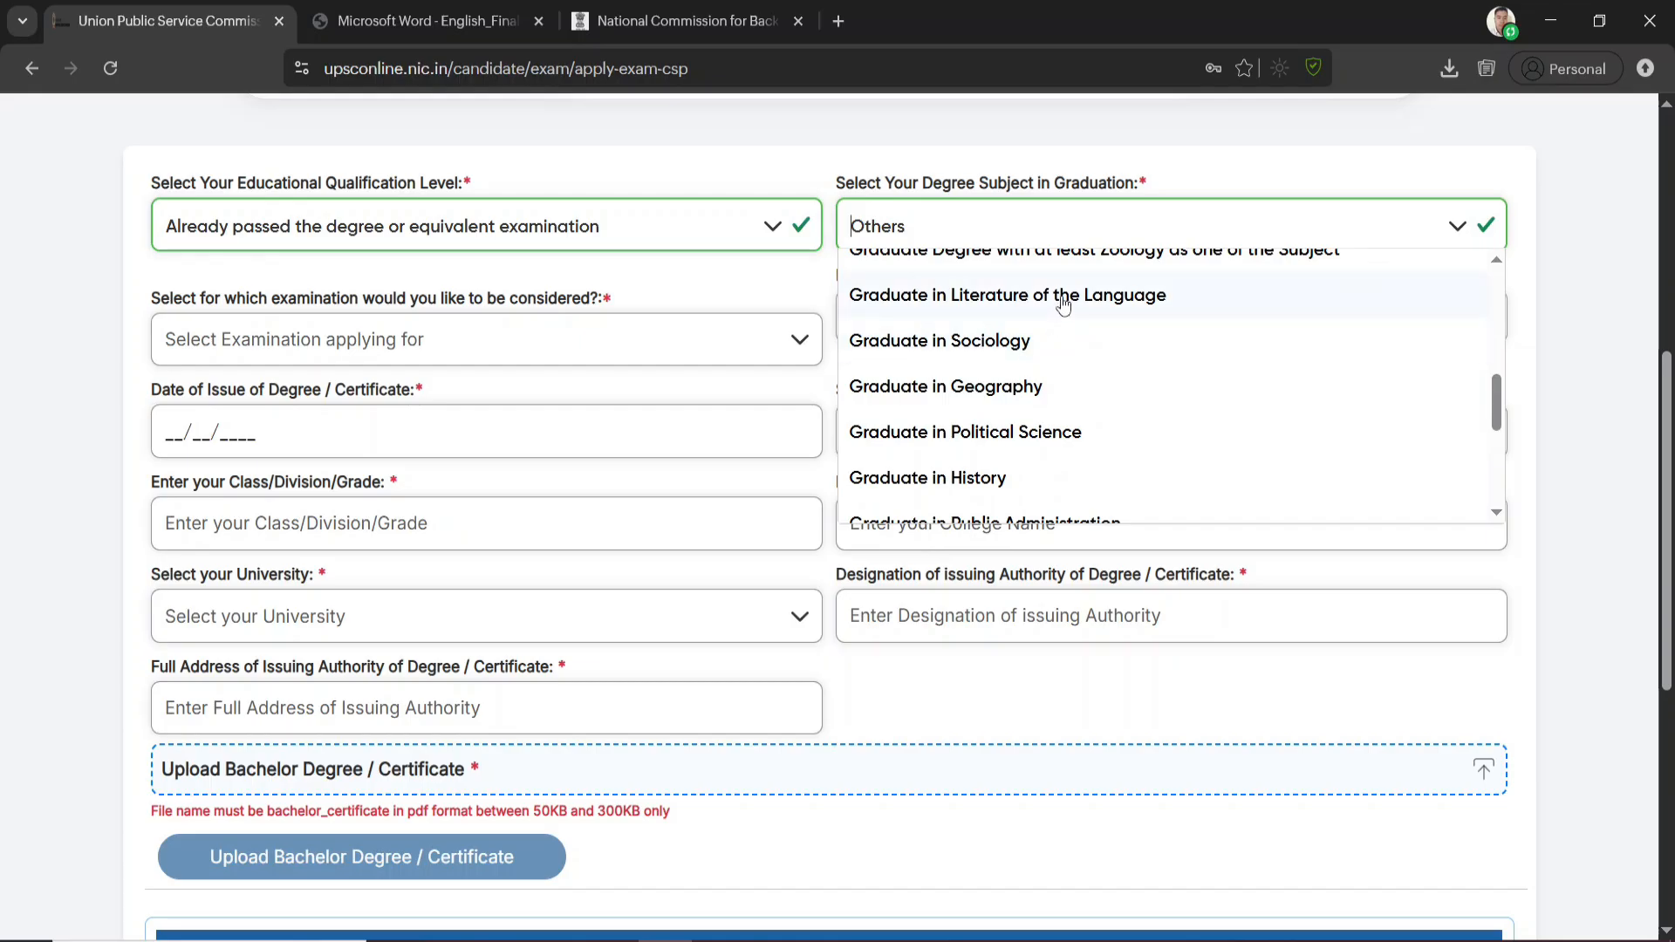
{"action": "left_click", "coordinate": [1066, 296]}
{"action": "left_click", "coordinate": [1101, 227]}
{"action": "scroll", "coordinate": [960, 383], "scroll_direction": "down", "scroll_amount": 8}
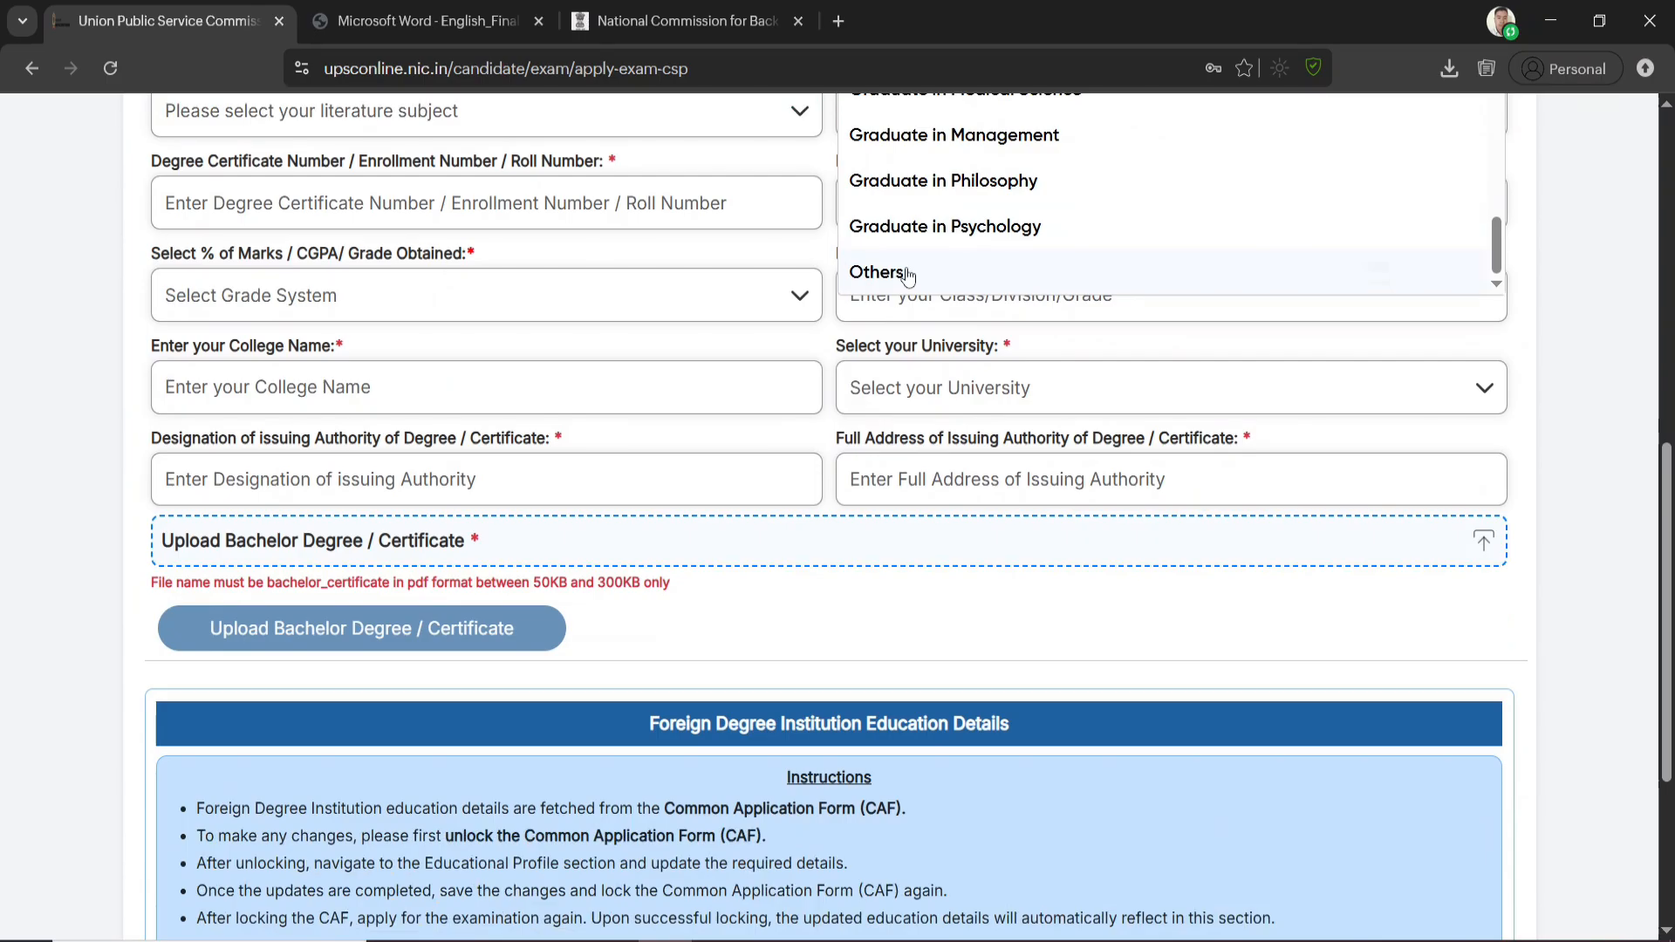
{"action": "left_click", "coordinate": [907, 273]}
Set the degree subject to Graduate in Literature of the Language and the literature subject to Literature of English Language
{"action": "scroll", "coordinate": [925, 349], "scroll_direction": "up", "scroll_amount": 3}
{"action": "scroll", "coordinate": [938, 369], "scroll_direction": "up", "scroll_amount": 2}
{"action": "left_click", "coordinate": [955, 349]}
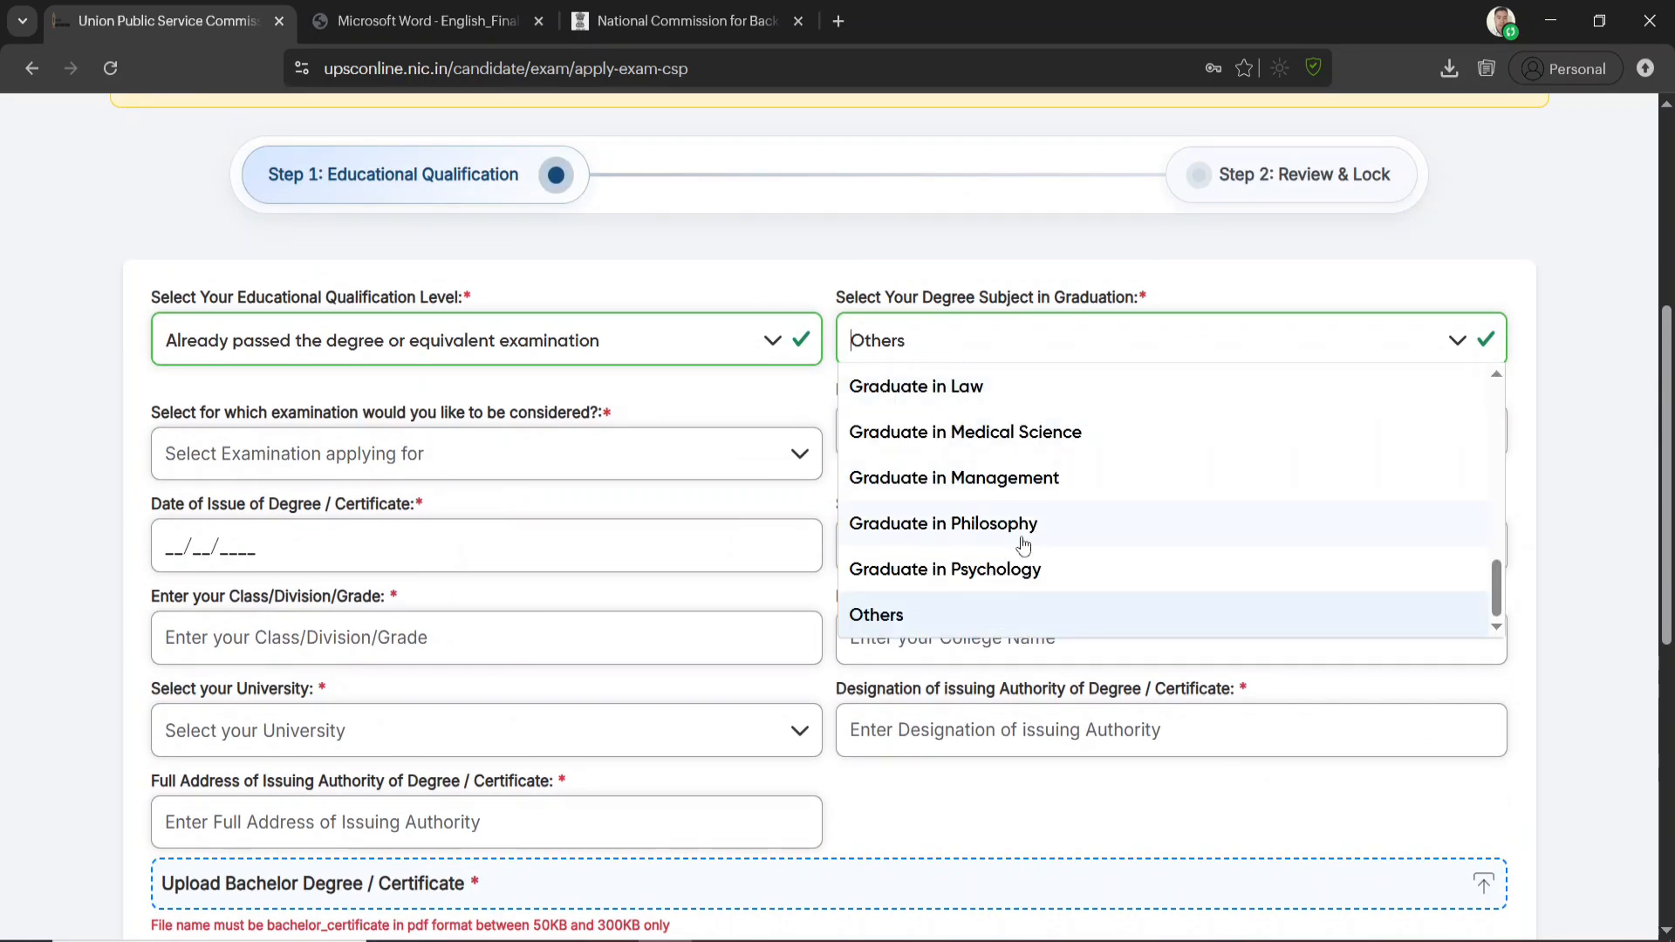
{"action": "scroll", "coordinate": [994, 471], "scroll_direction": "up", "scroll_amount": 3}
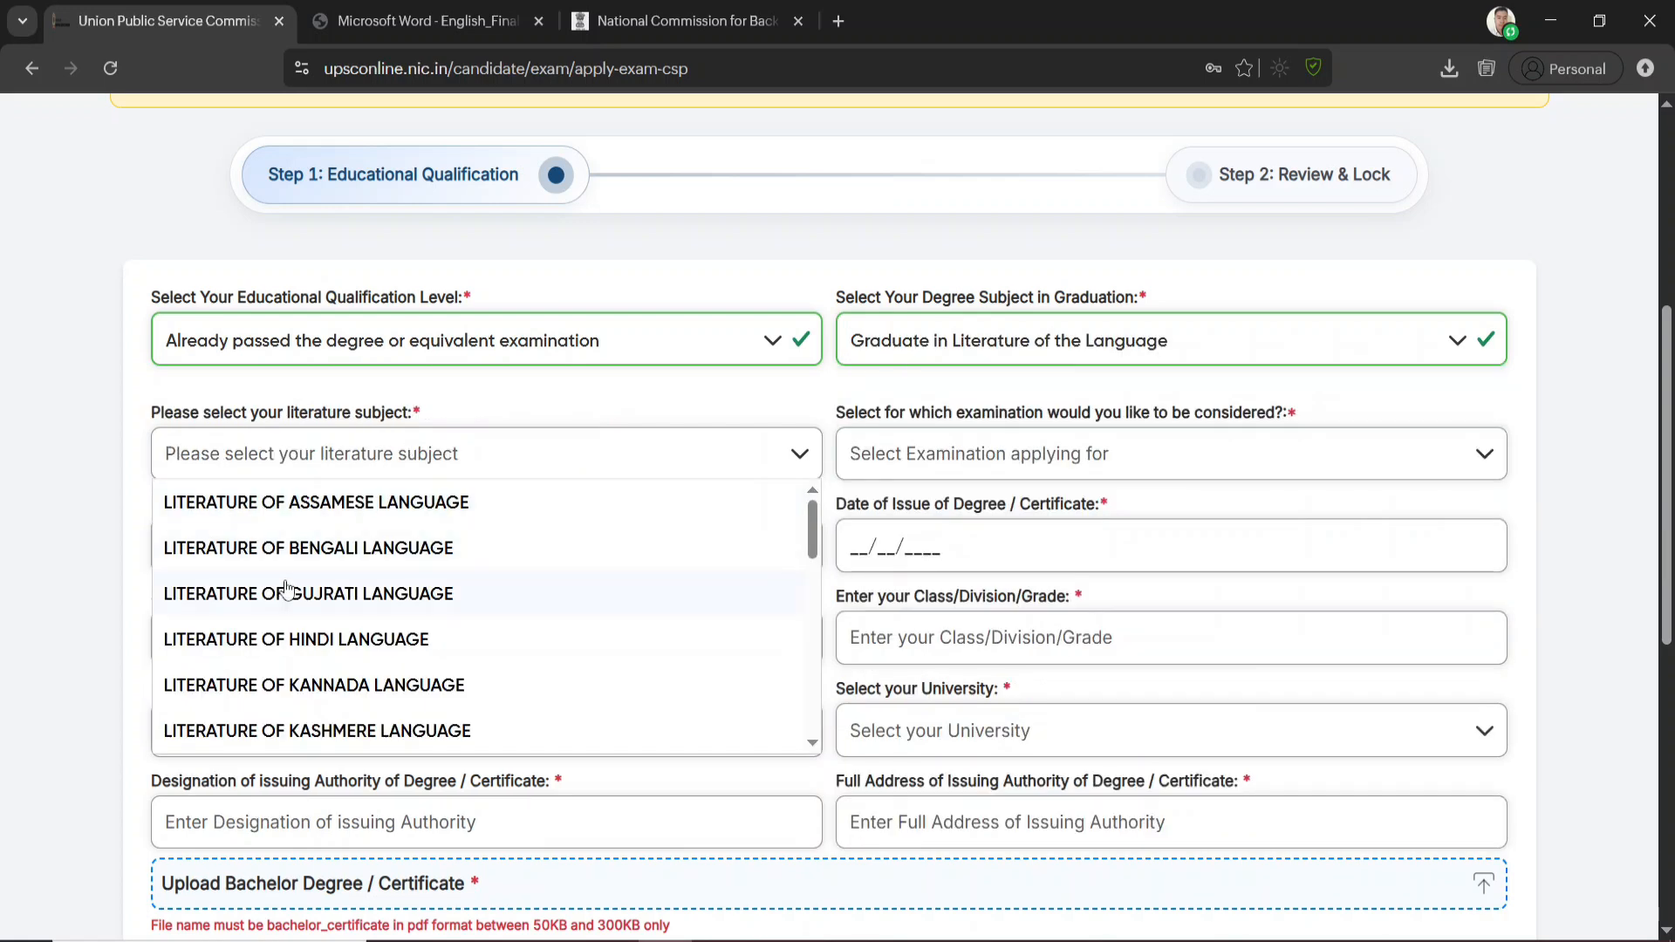
{"action": "scroll", "coordinate": [417, 645], "scroll_direction": "down", "scroll_amount": 1}
{"action": "scroll", "coordinate": [410, 645], "scroll_direction": "down", "scroll_amount": 4}
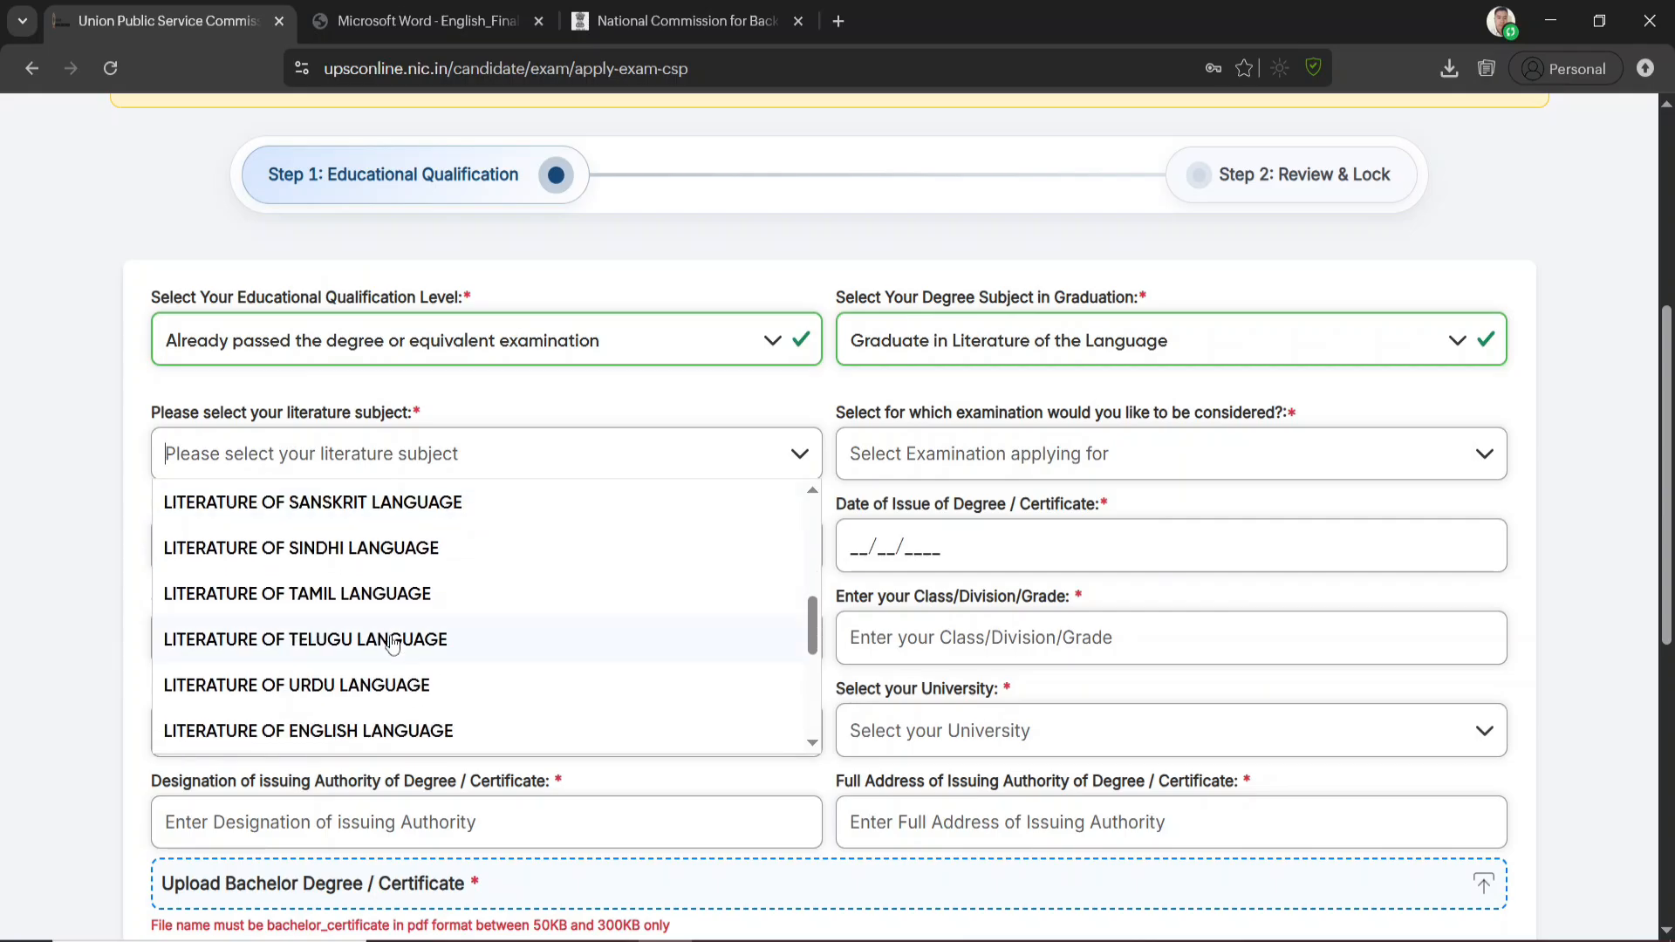
{"action": "left_click", "coordinate": [394, 733]}
Choose Civil Services as the examination to be considered for and answer Yes to the rules and prescribed qualification questions
{"action": "left_click", "coordinate": [1079, 458]}
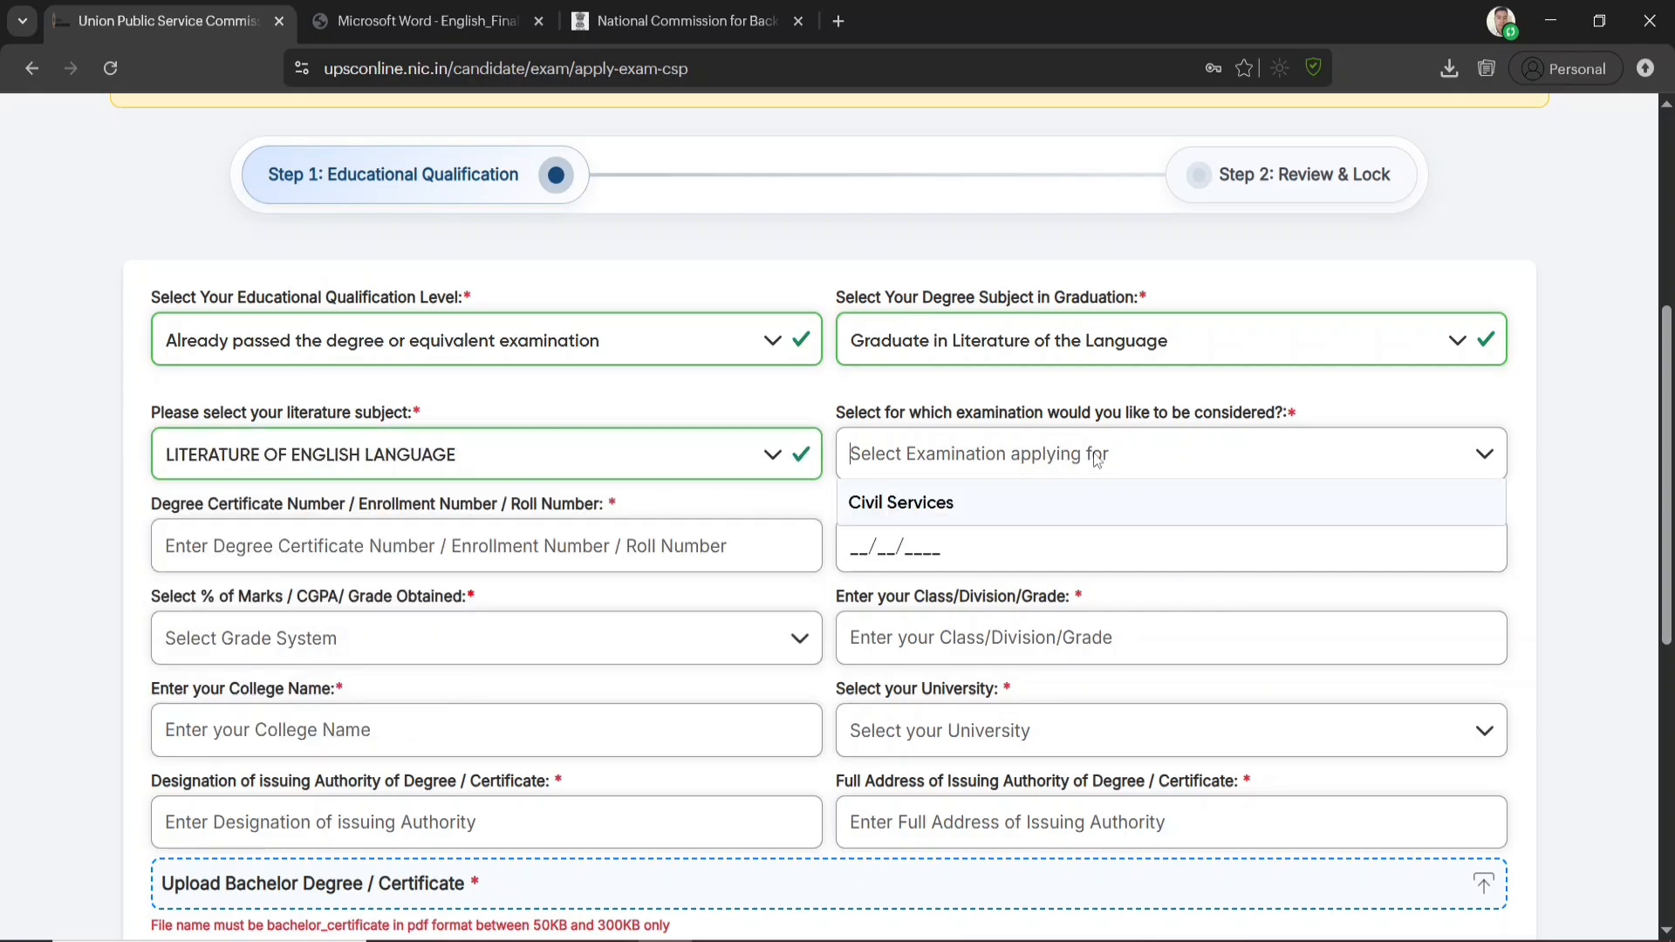
{"action": "left_click", "coordinate": [955, 512]}
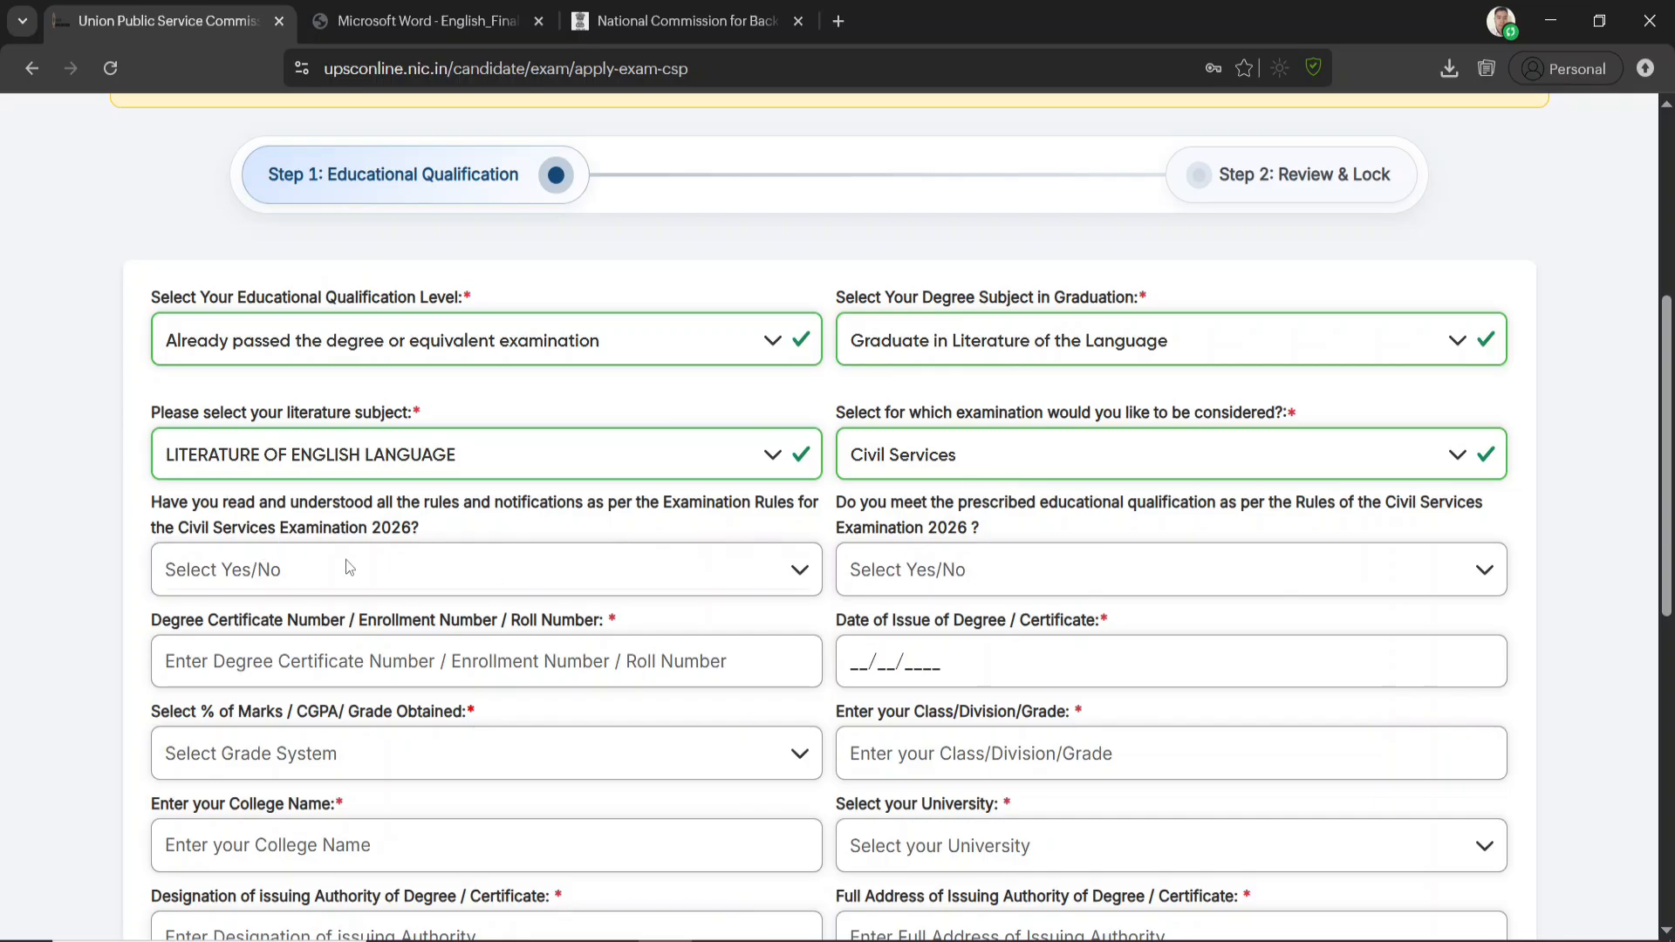
{"action": "left_click", "coordinate": [412, 583]}
{"action": "left_click", "coordinate": [244, 615]}
{"action": "left_click", "coordinate": [1233, 575]}
{"action": "left_click", "coordinate": [932, 621]}
Go through the degree certificate number and issue date fields and set the grade system to CGPA/ Scale 10
{"action": "scroll", "coordinate": [630, 604], "scroll_direction": "down", "scroll_amount": 3}
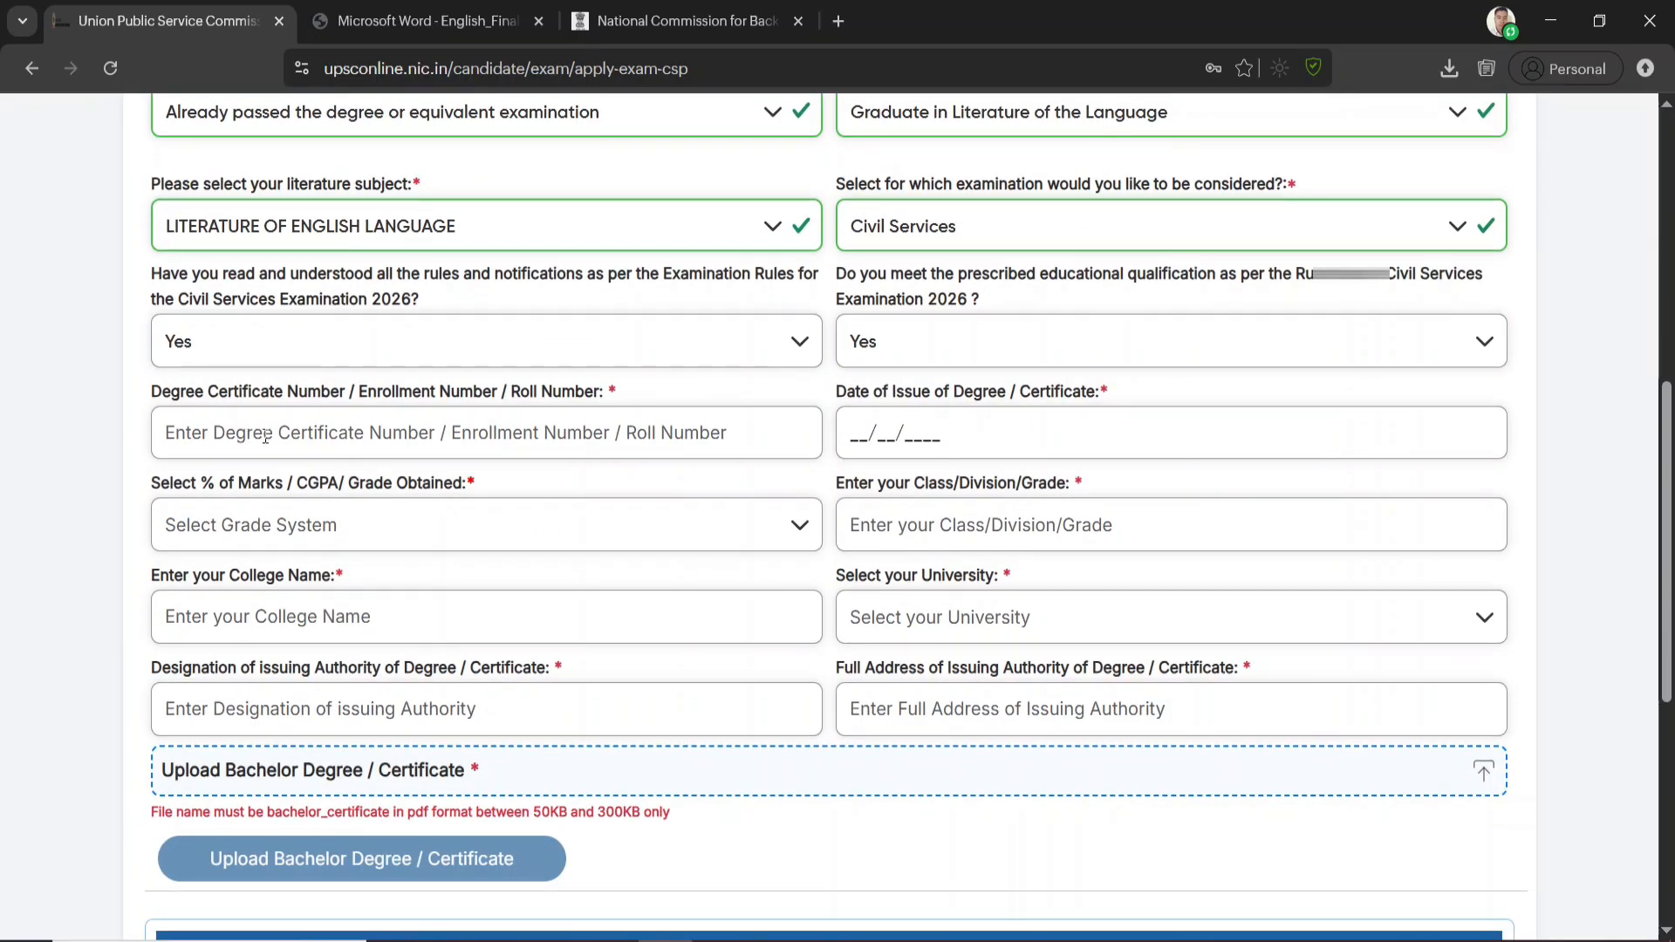
{"action": "left_click", "coordinate": [390, 448]}
{"action": "left_click", "coordinate": [1024, 442]}
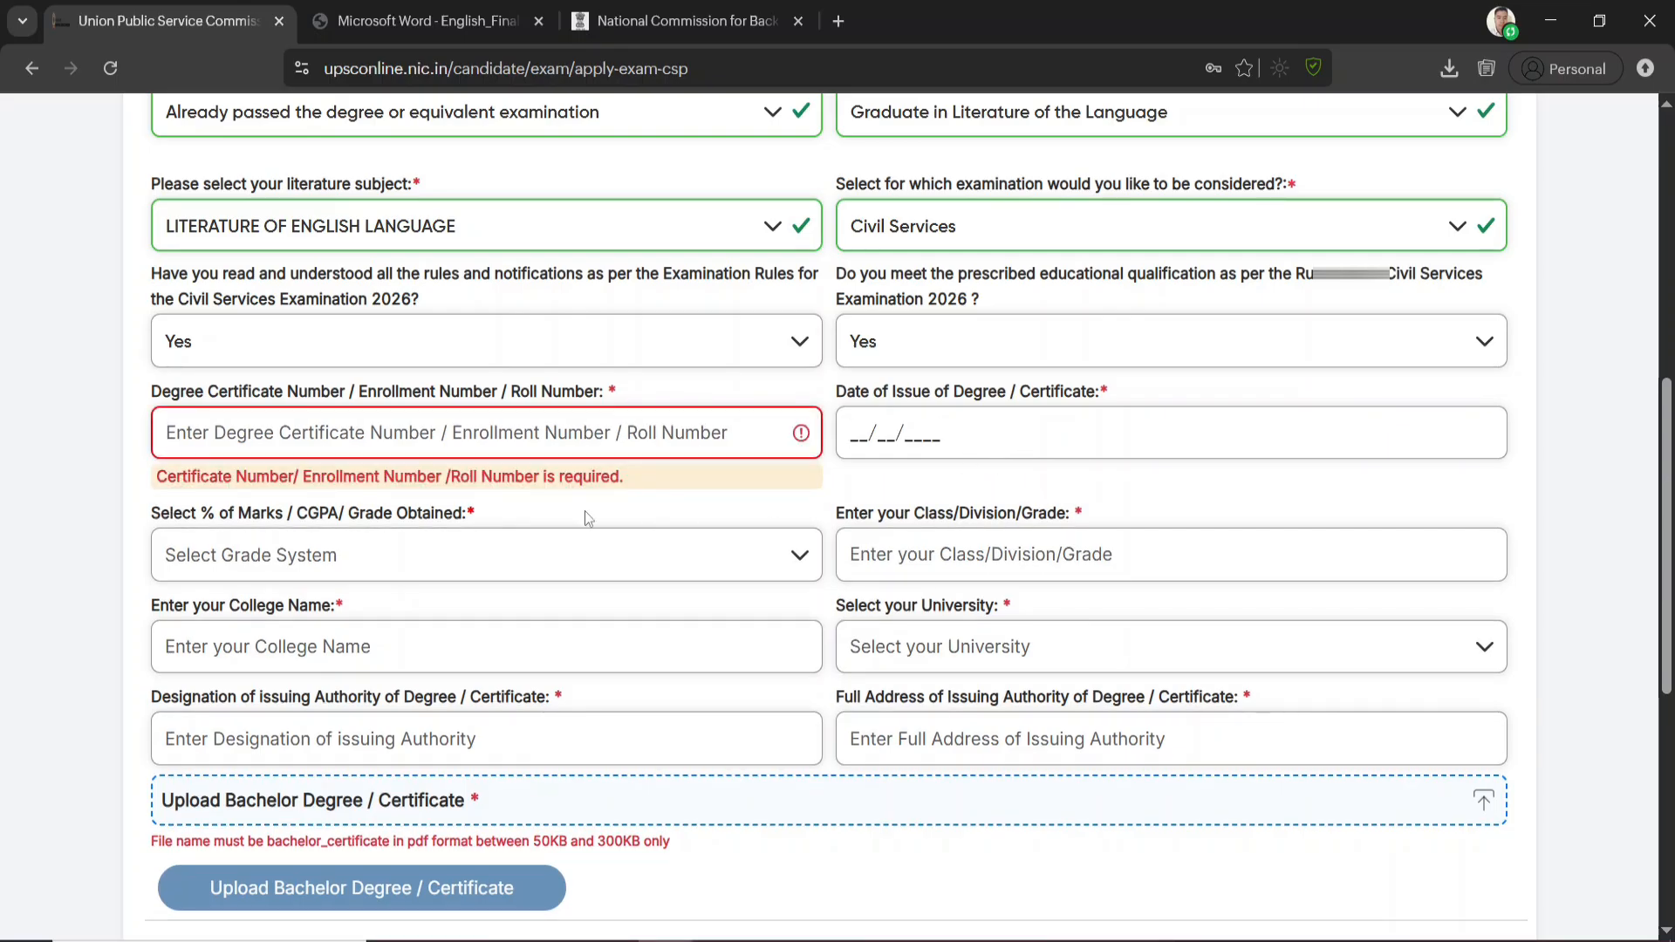
{"action": "left_click", "coordinate": [278, 555]}
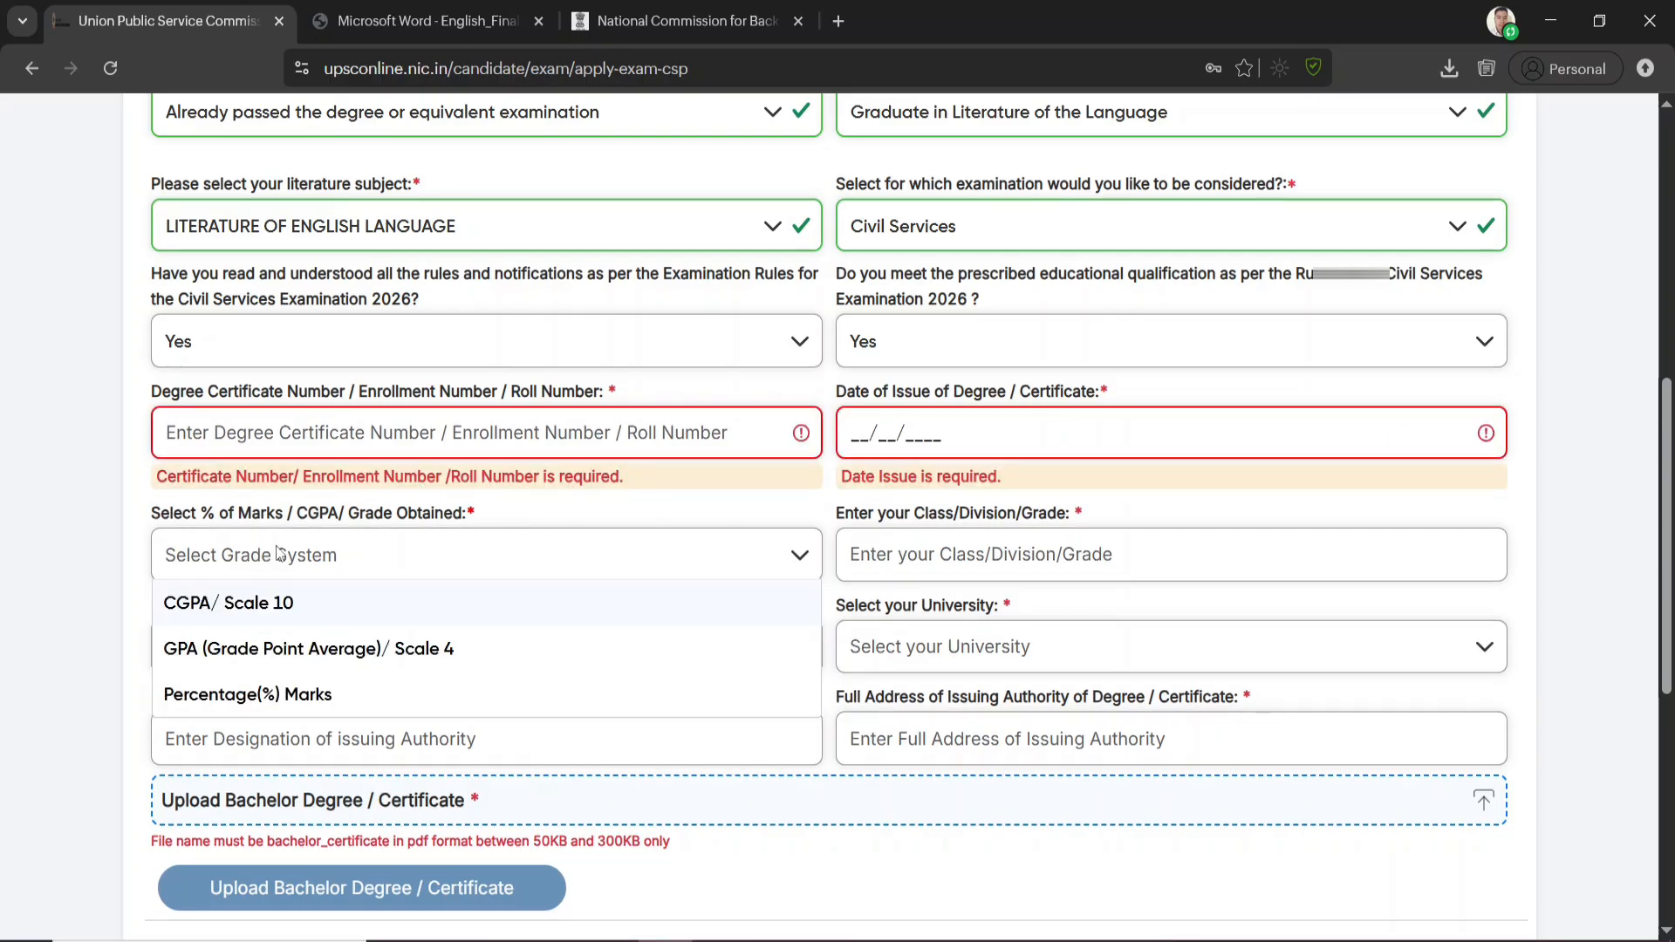
{"action": "left_click", "coordinate": [270, 615]}
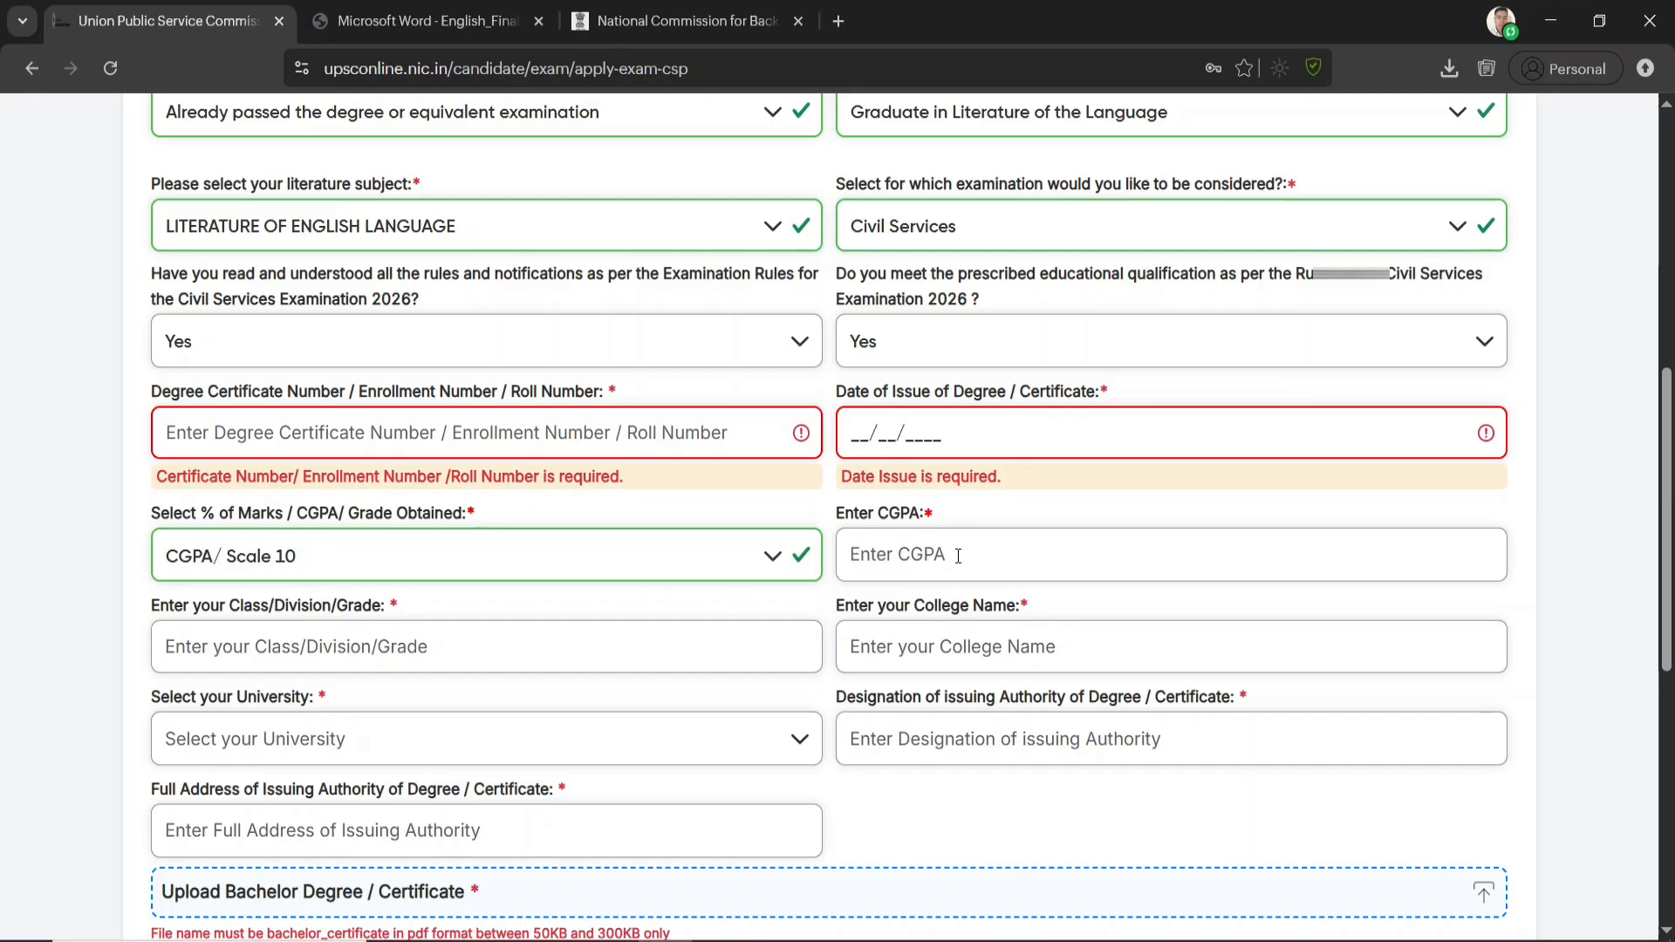
Look through the class, college, university, issuing authority and bachelor degree certificate upload fields, including the list of universities
{"action": "left_click", "coordinate": [328, 637]}
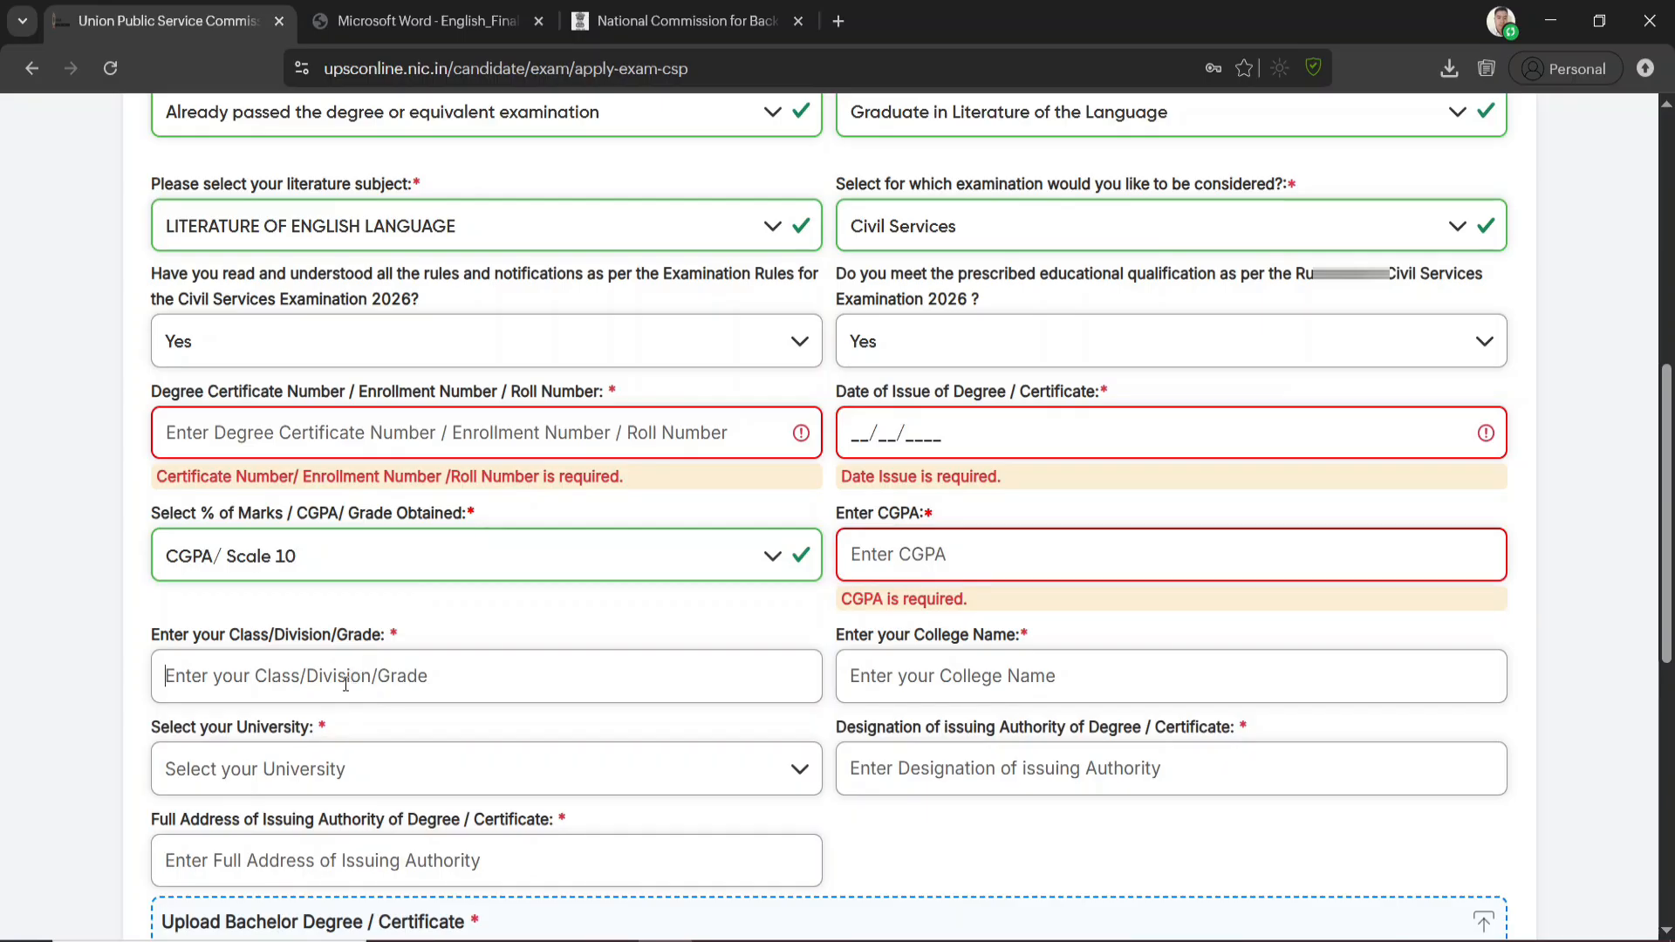
{"action": "left_click", "coordinate": [964, 676]}
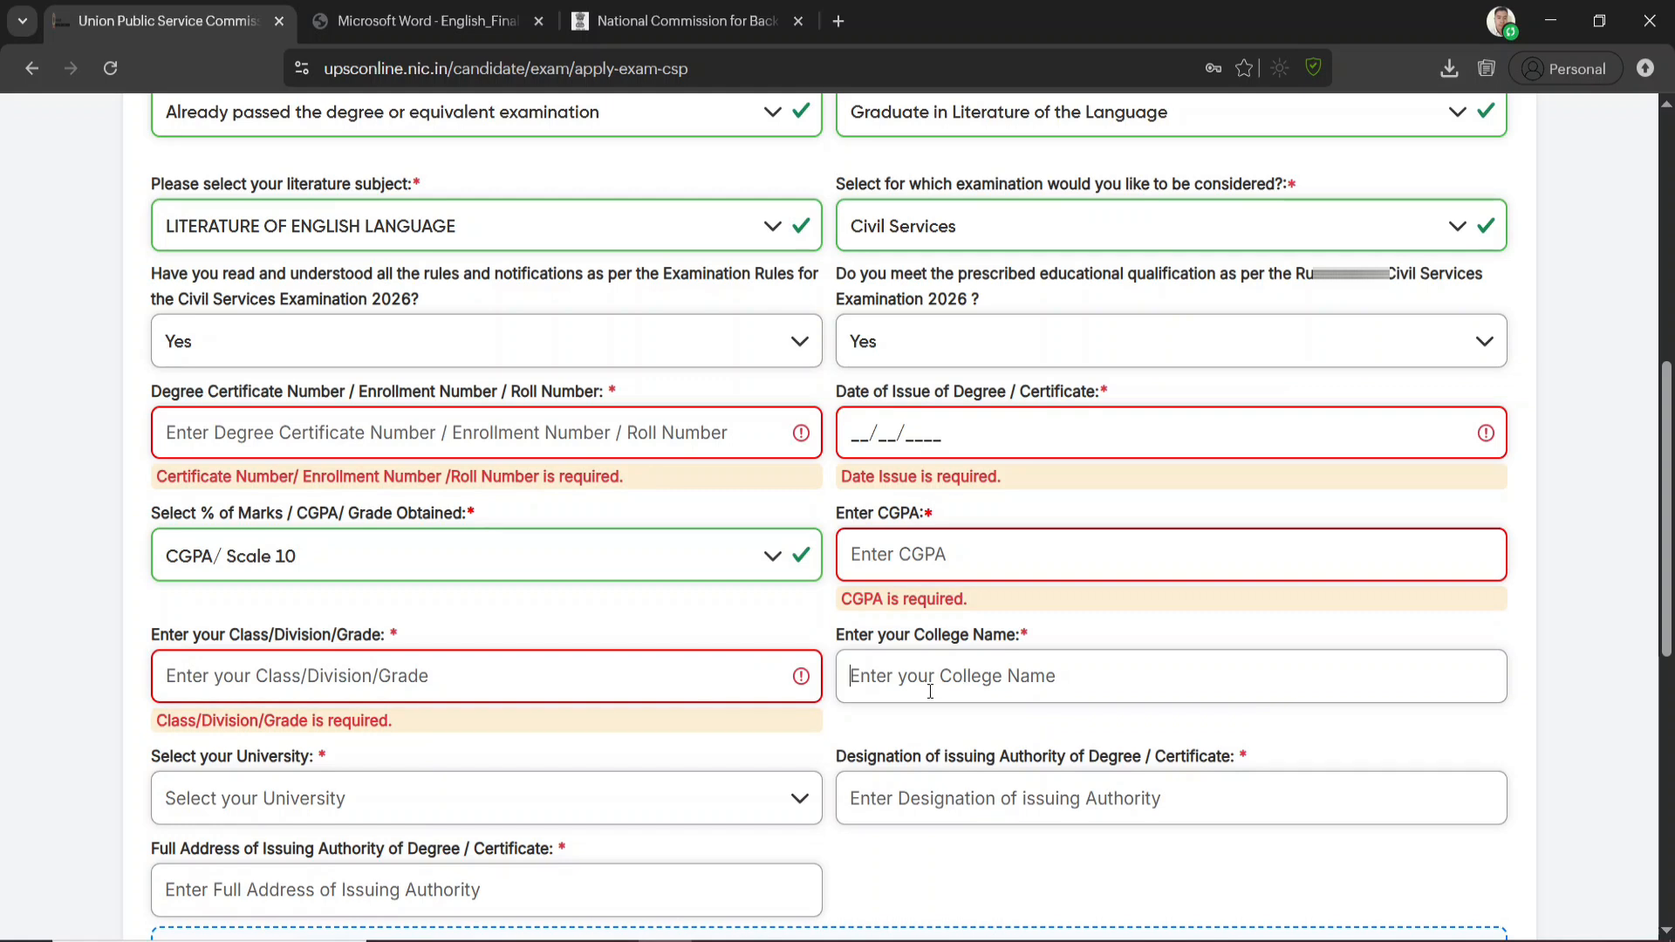
{"action": "scroll", "coordinate": [461, 678], "scroll_direction": "down", "scroll_amount": 1}
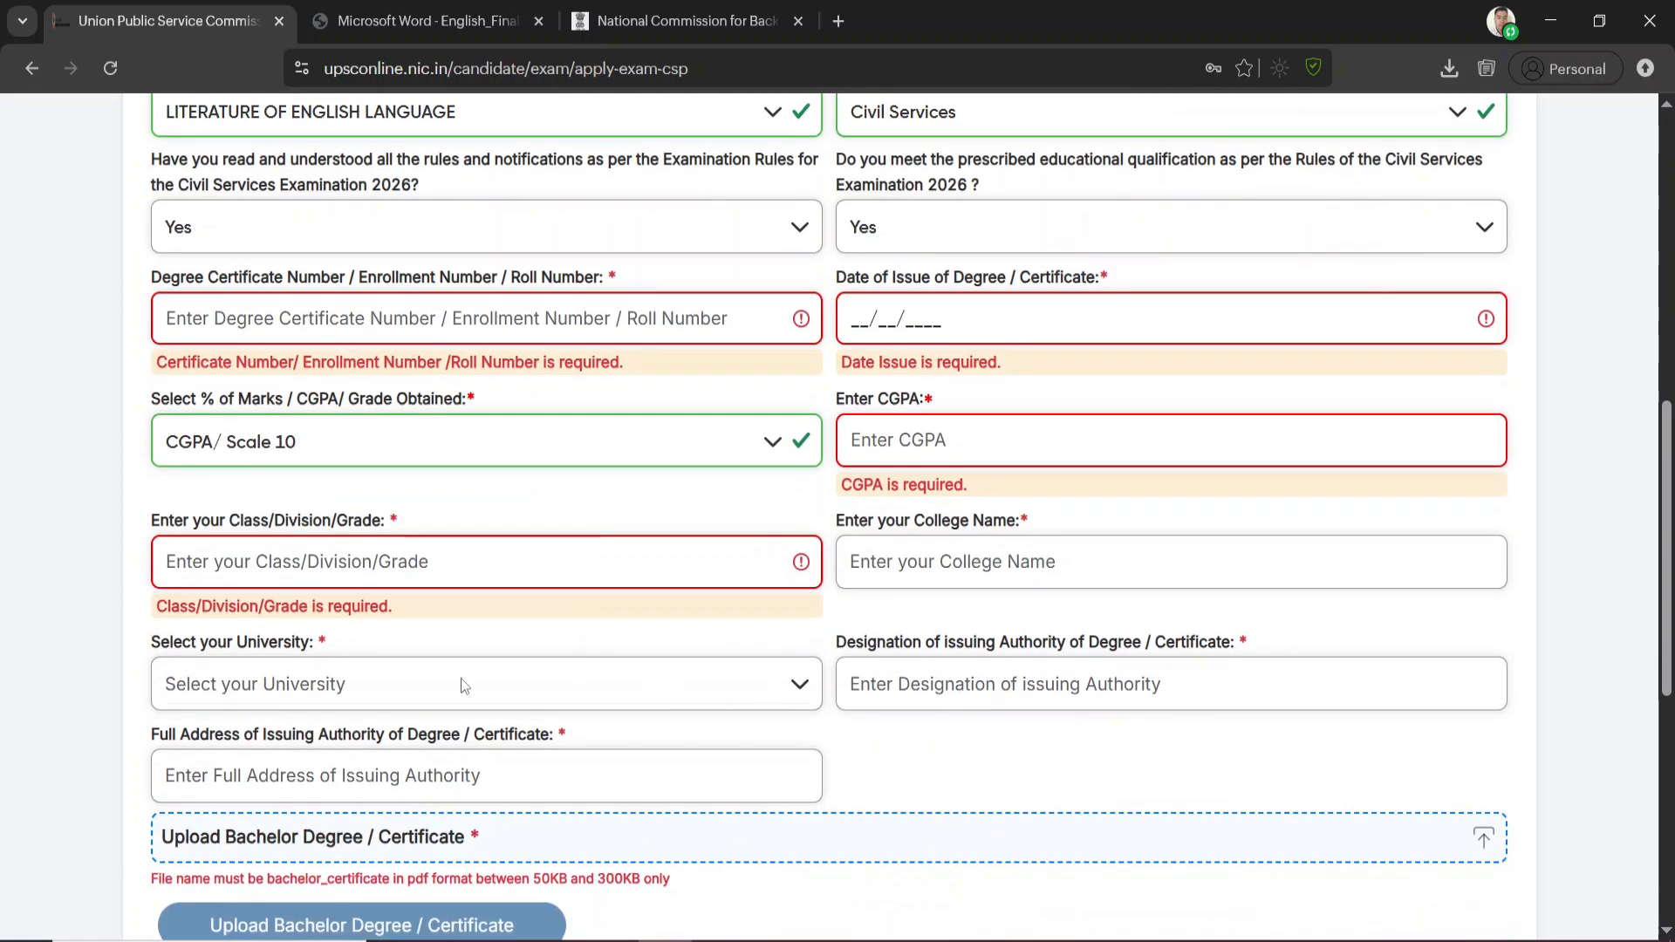
{"action": "left_click", "coordinate": [379, 694]}
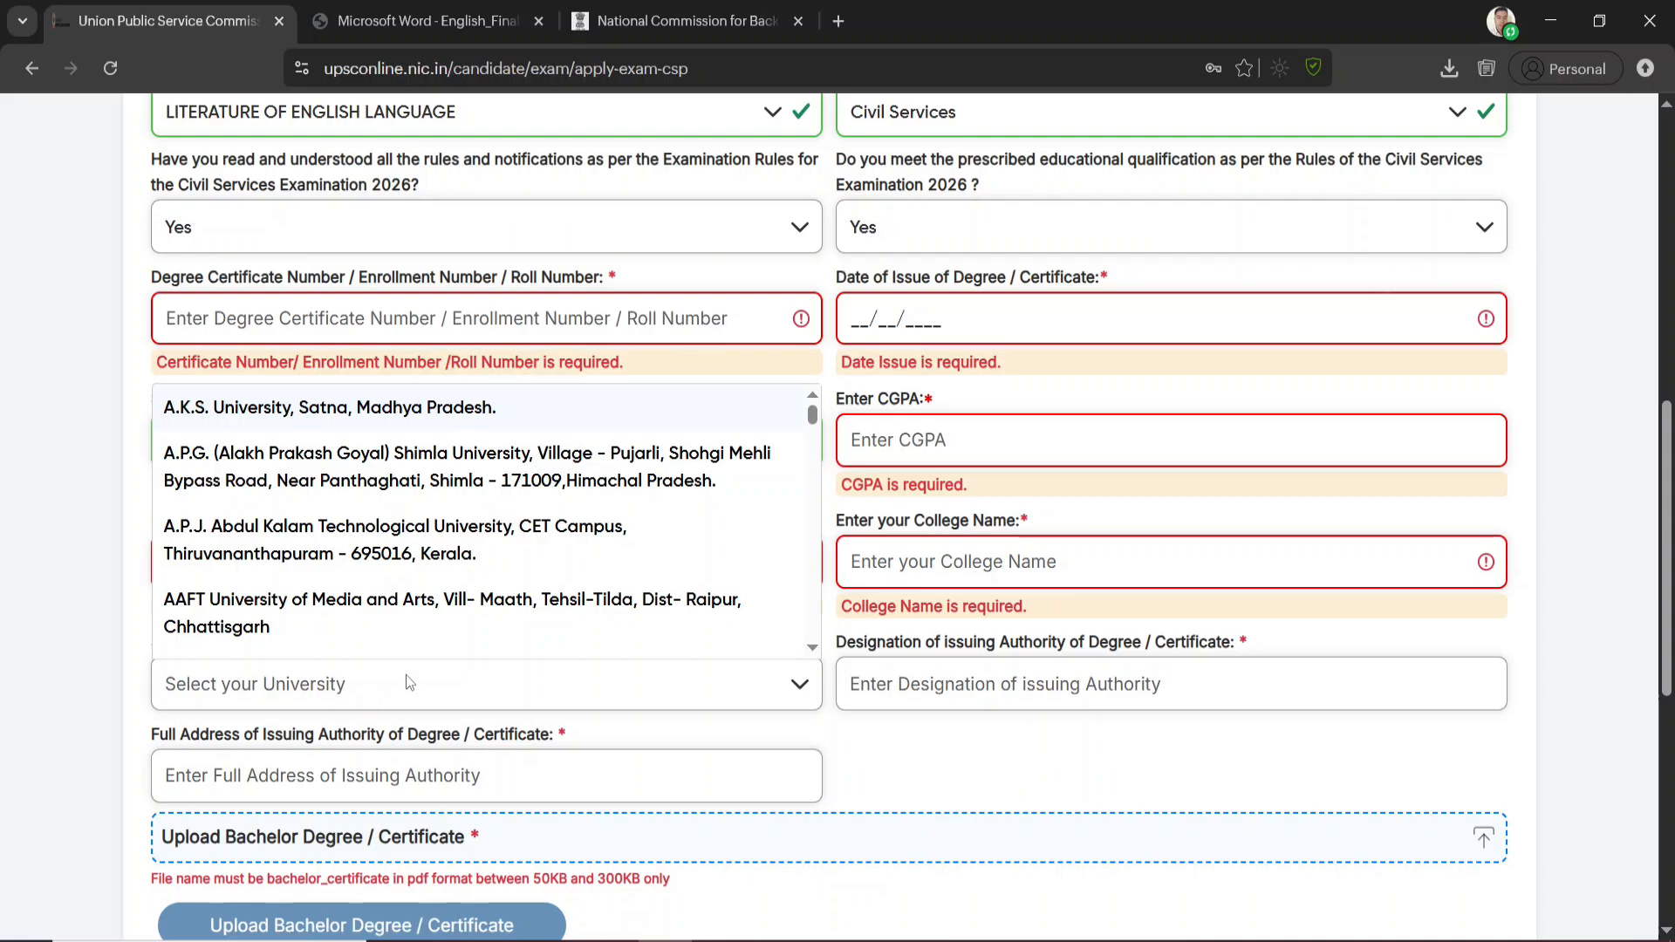
{"action": "left_click", "coordinate": [126, 687]}
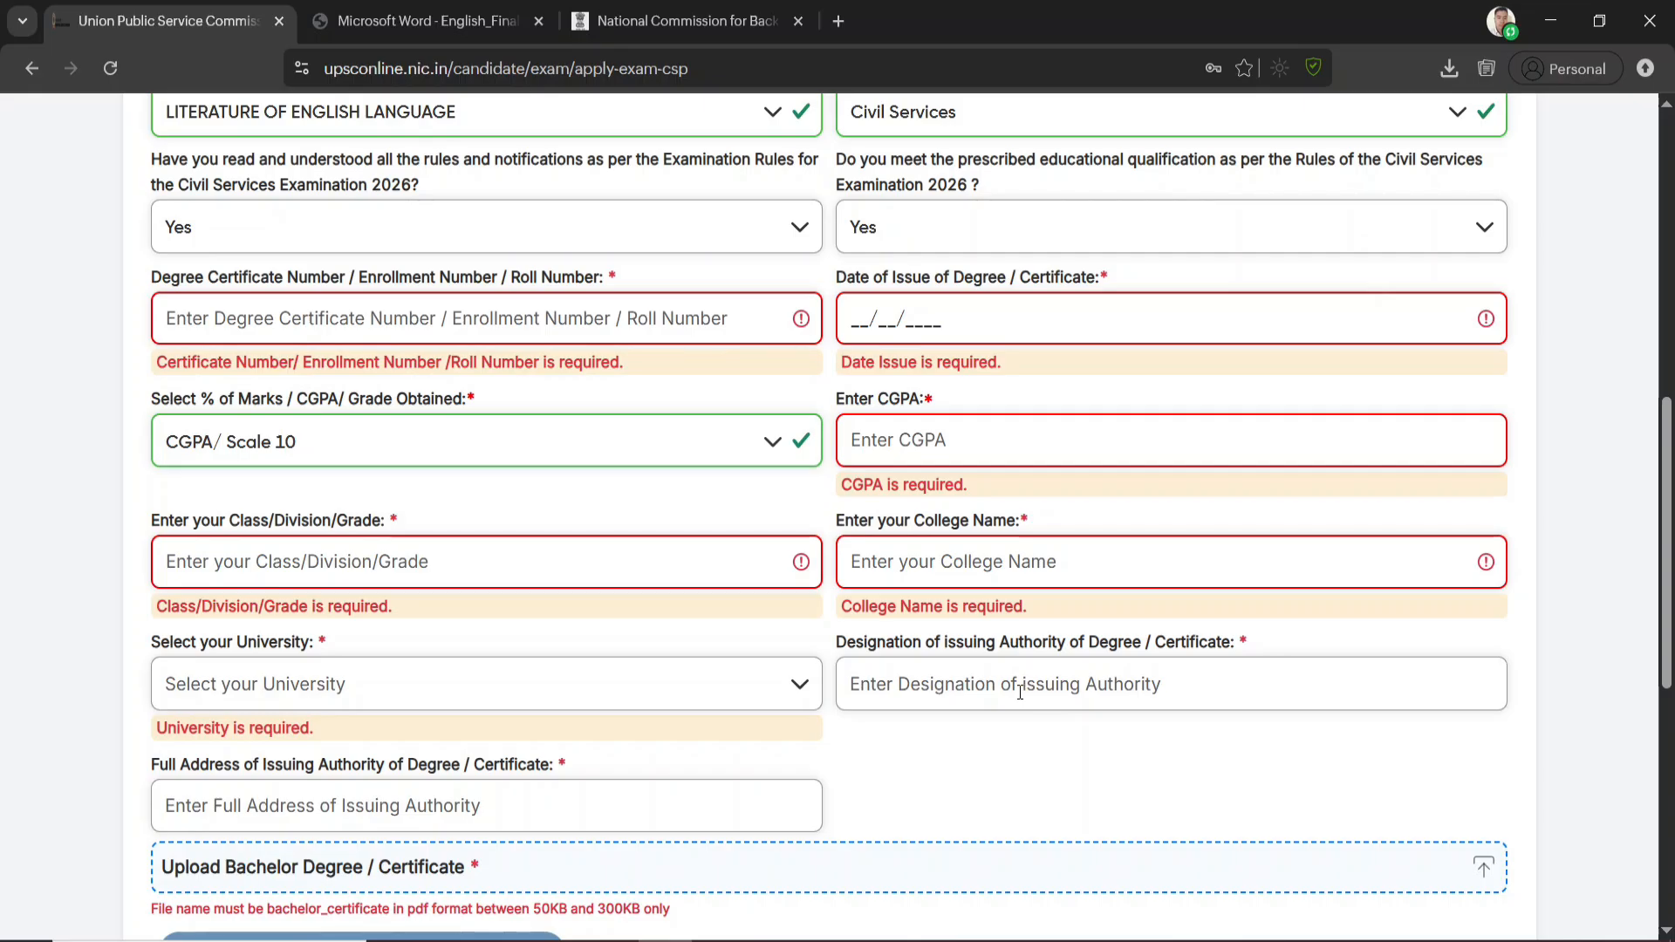
{"action": "scroll", "coordinate": [253, 560], "scroll_direction": "down", "scroll_amount": 3}
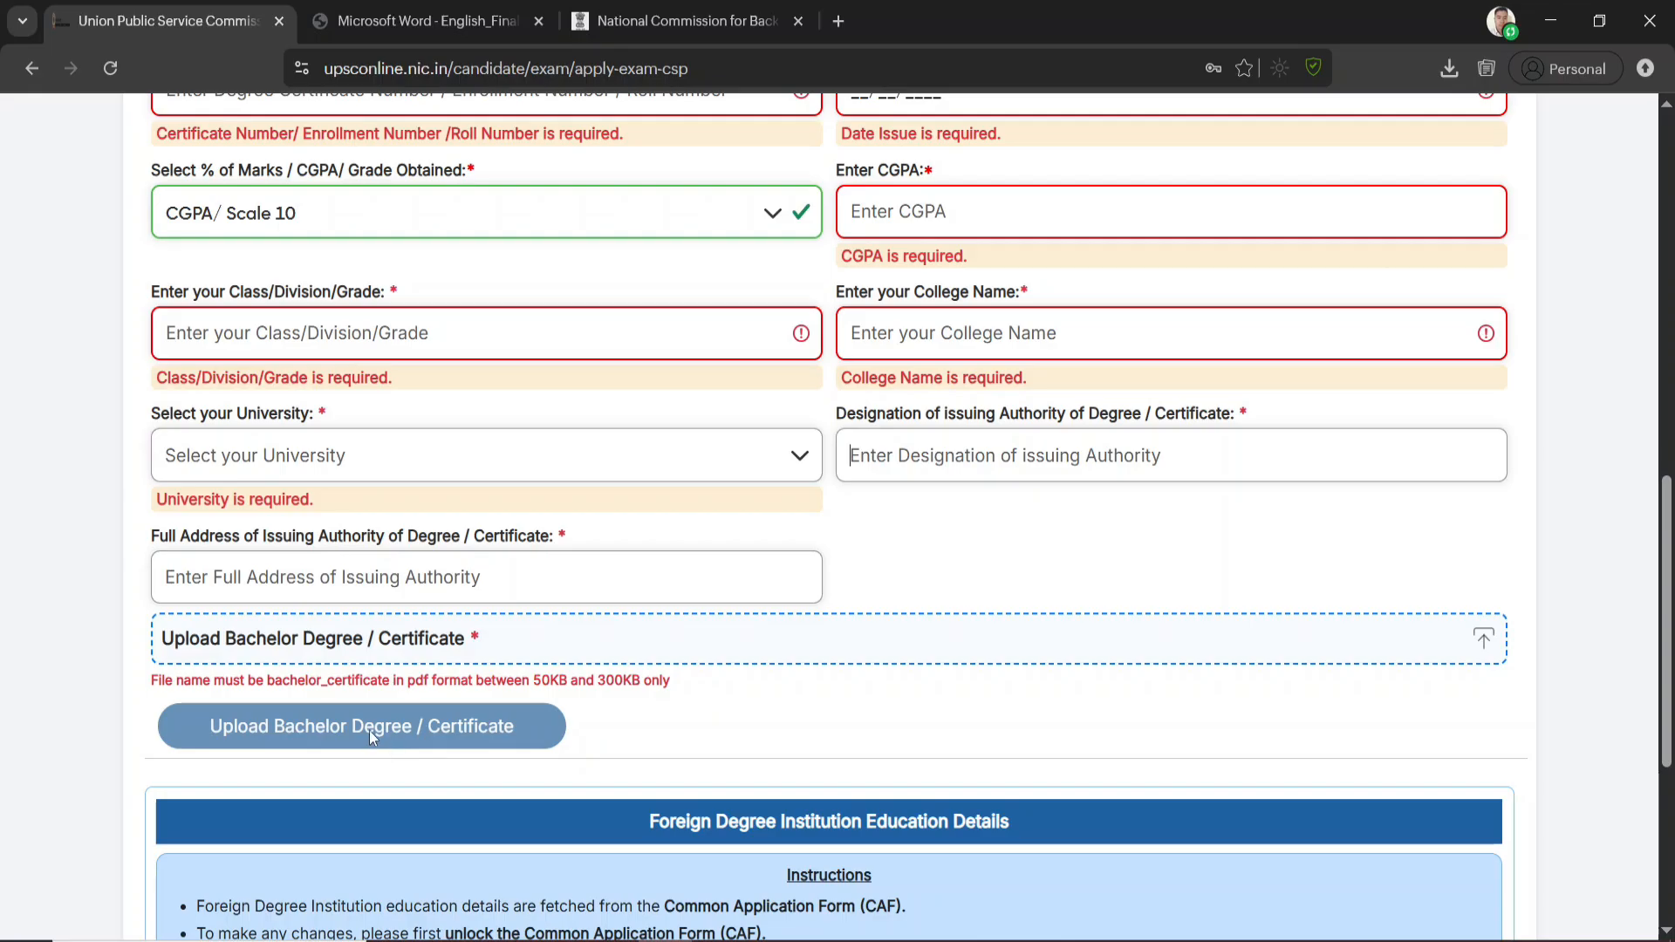
{"action": "scroll", "coordinate": [445, 694], "scroll_direction": "down", "scroll_amount": 5}
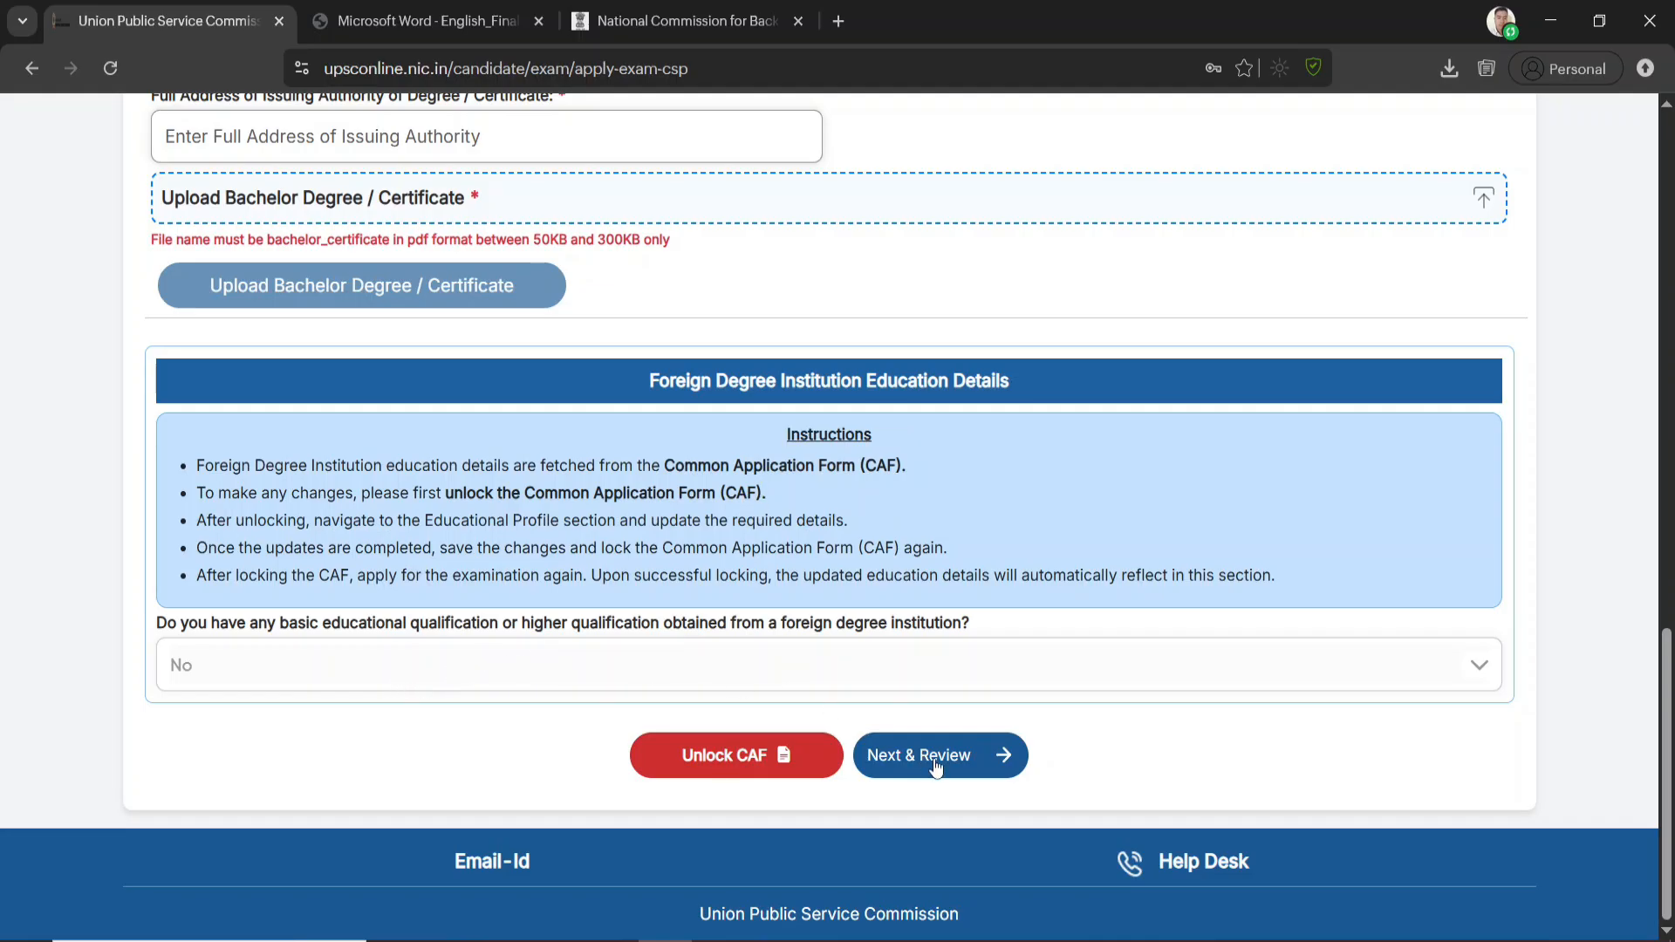
Proceed to the Review & Lock stage of the educational qualification and check the entered degree details
{"action": "left_click", "coordinate": [963, 765]}
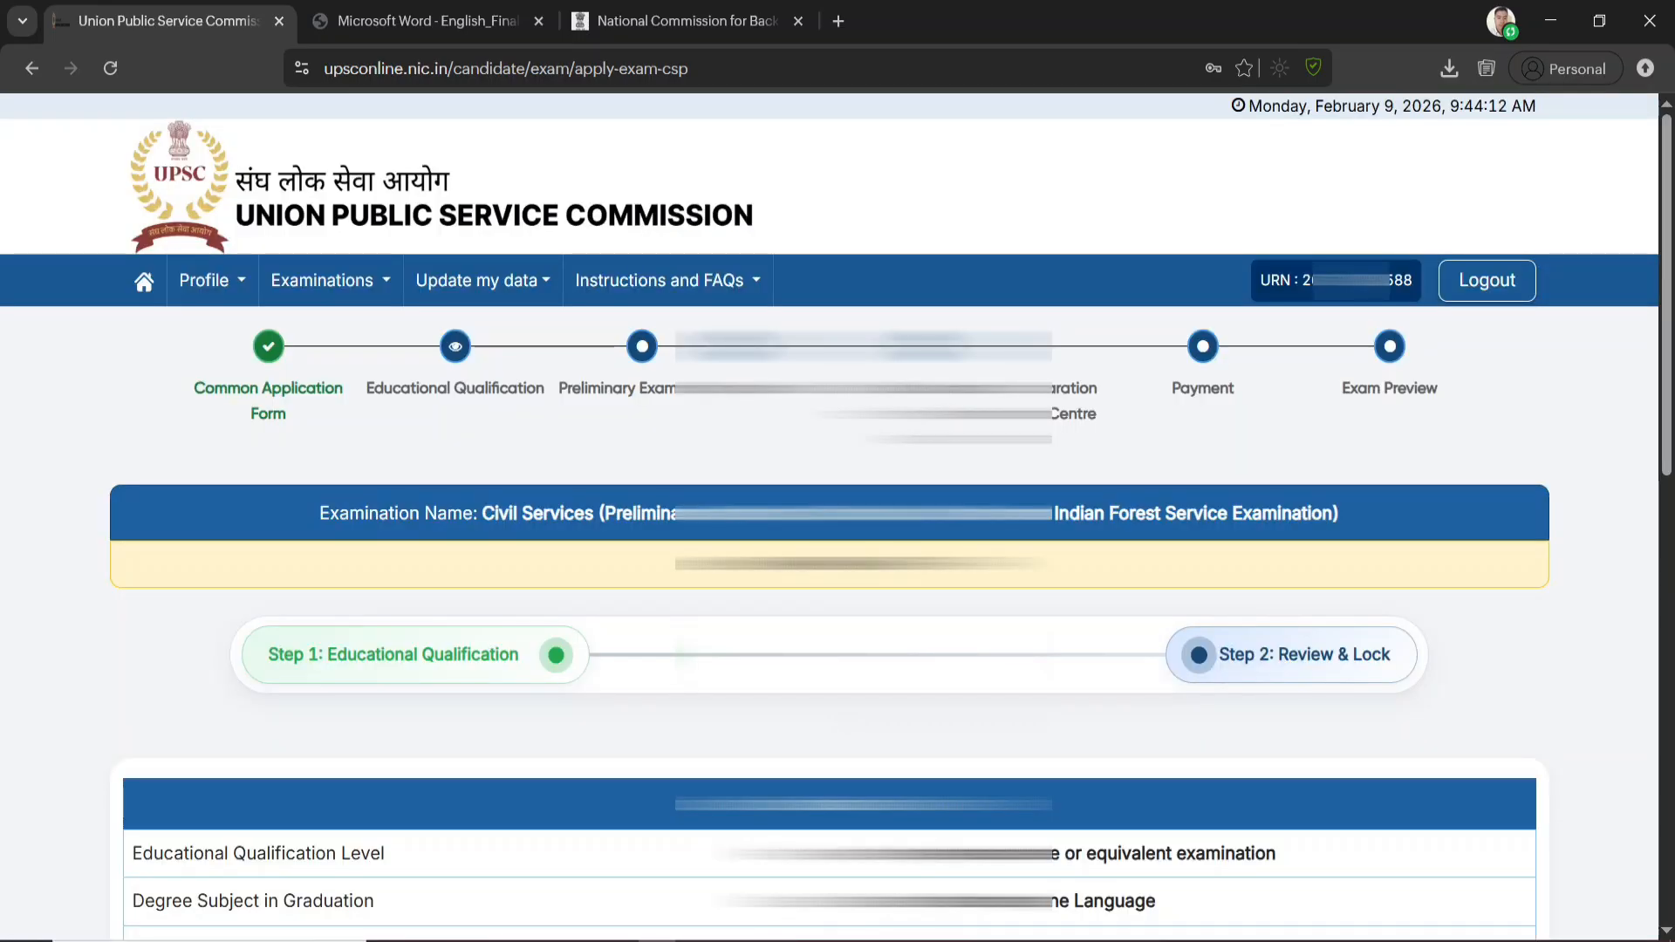
{"action": "scroll", "coordinate": [838, 721], "scroll_direction": "down", "scroll_amount": 3}
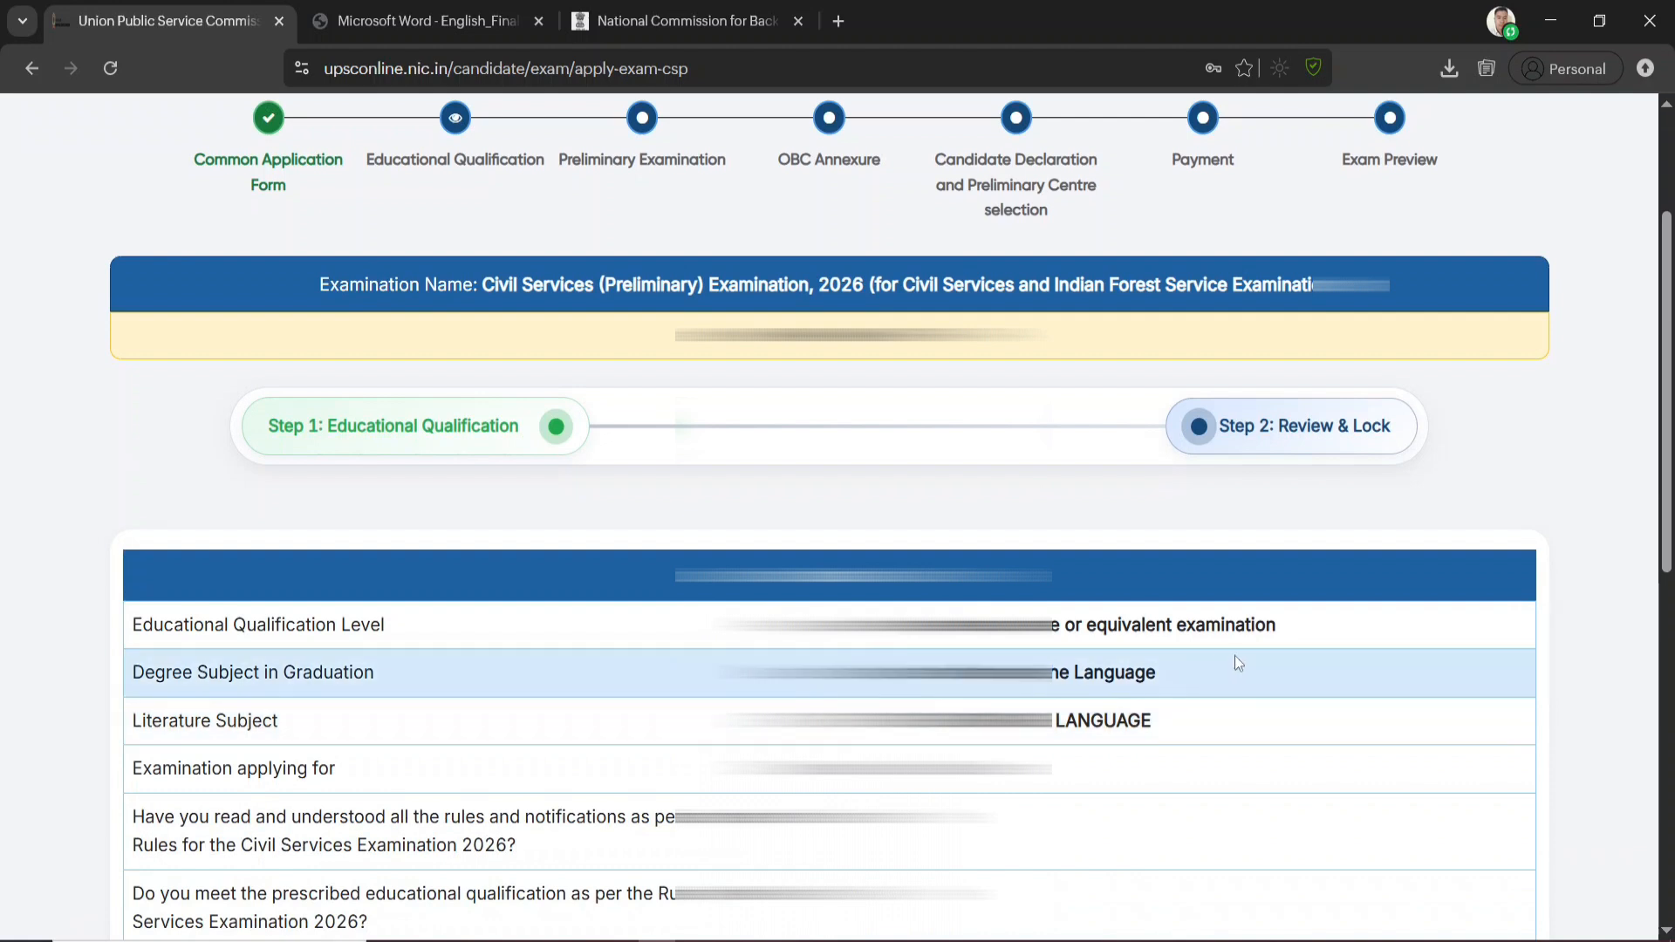
{"action": "scroll", "coordinate": [1242, 657], "scroll_direction": "down", "scroll_amount": 9}
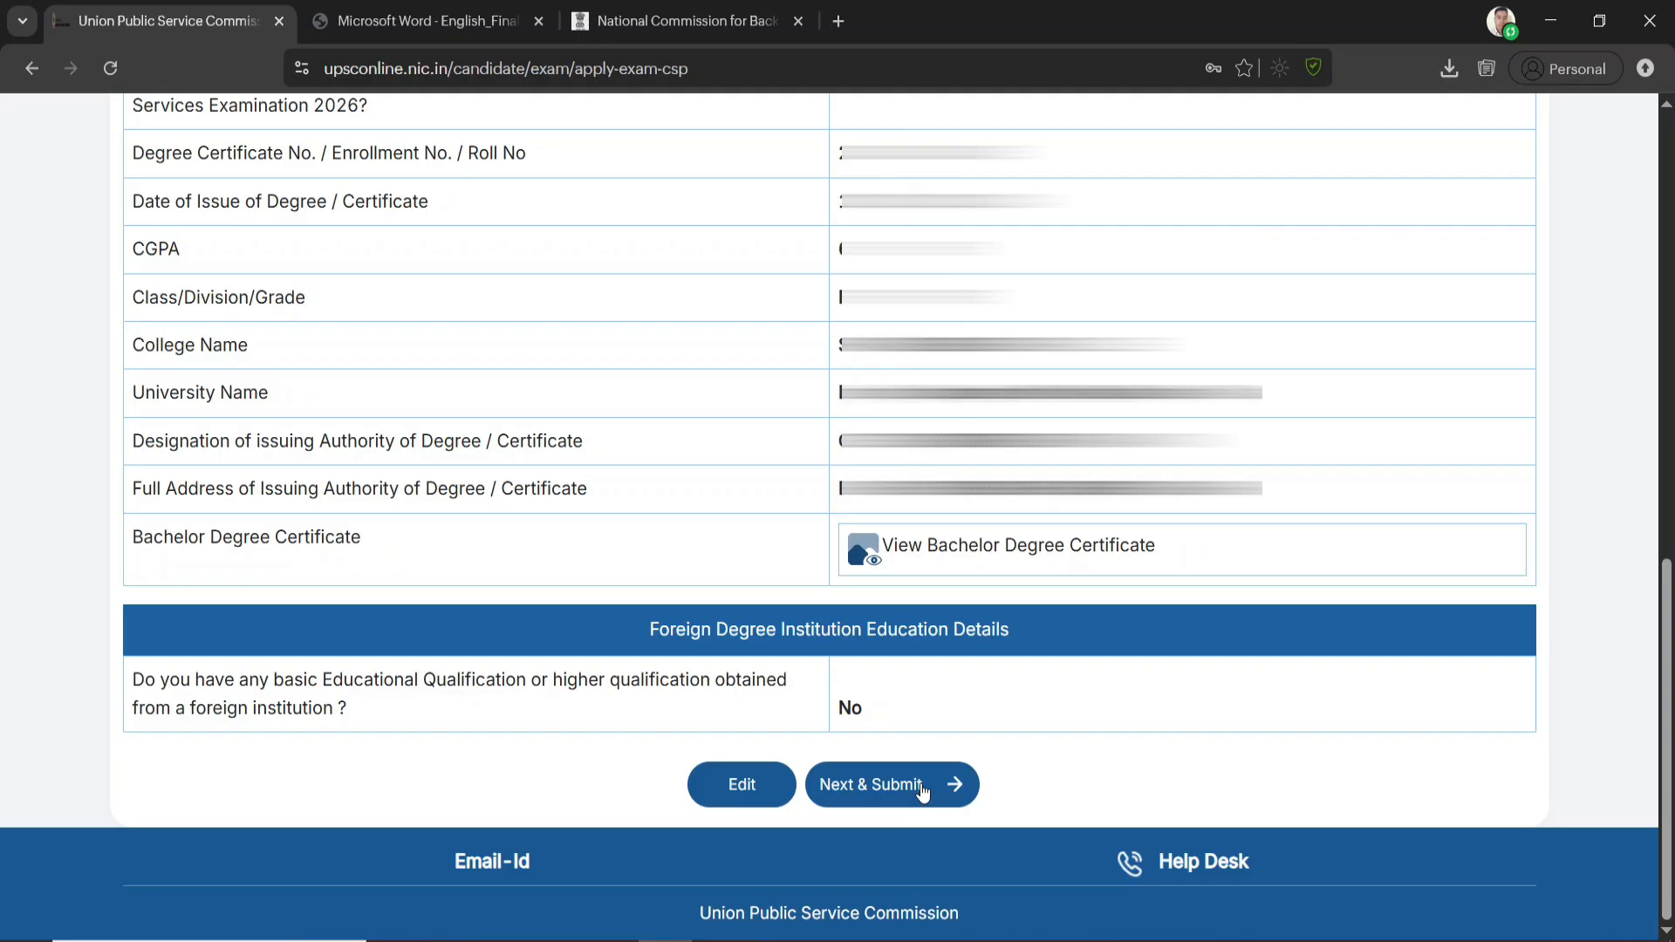
Submit the reviewed educational qualification details and confirm the submission
{"action": "left_click", "coordinate": [922, 790]}
{"action": "left_click", "coordinate": [804, 664]}
{"action": "left_click", "coordinate": [835, 674]}
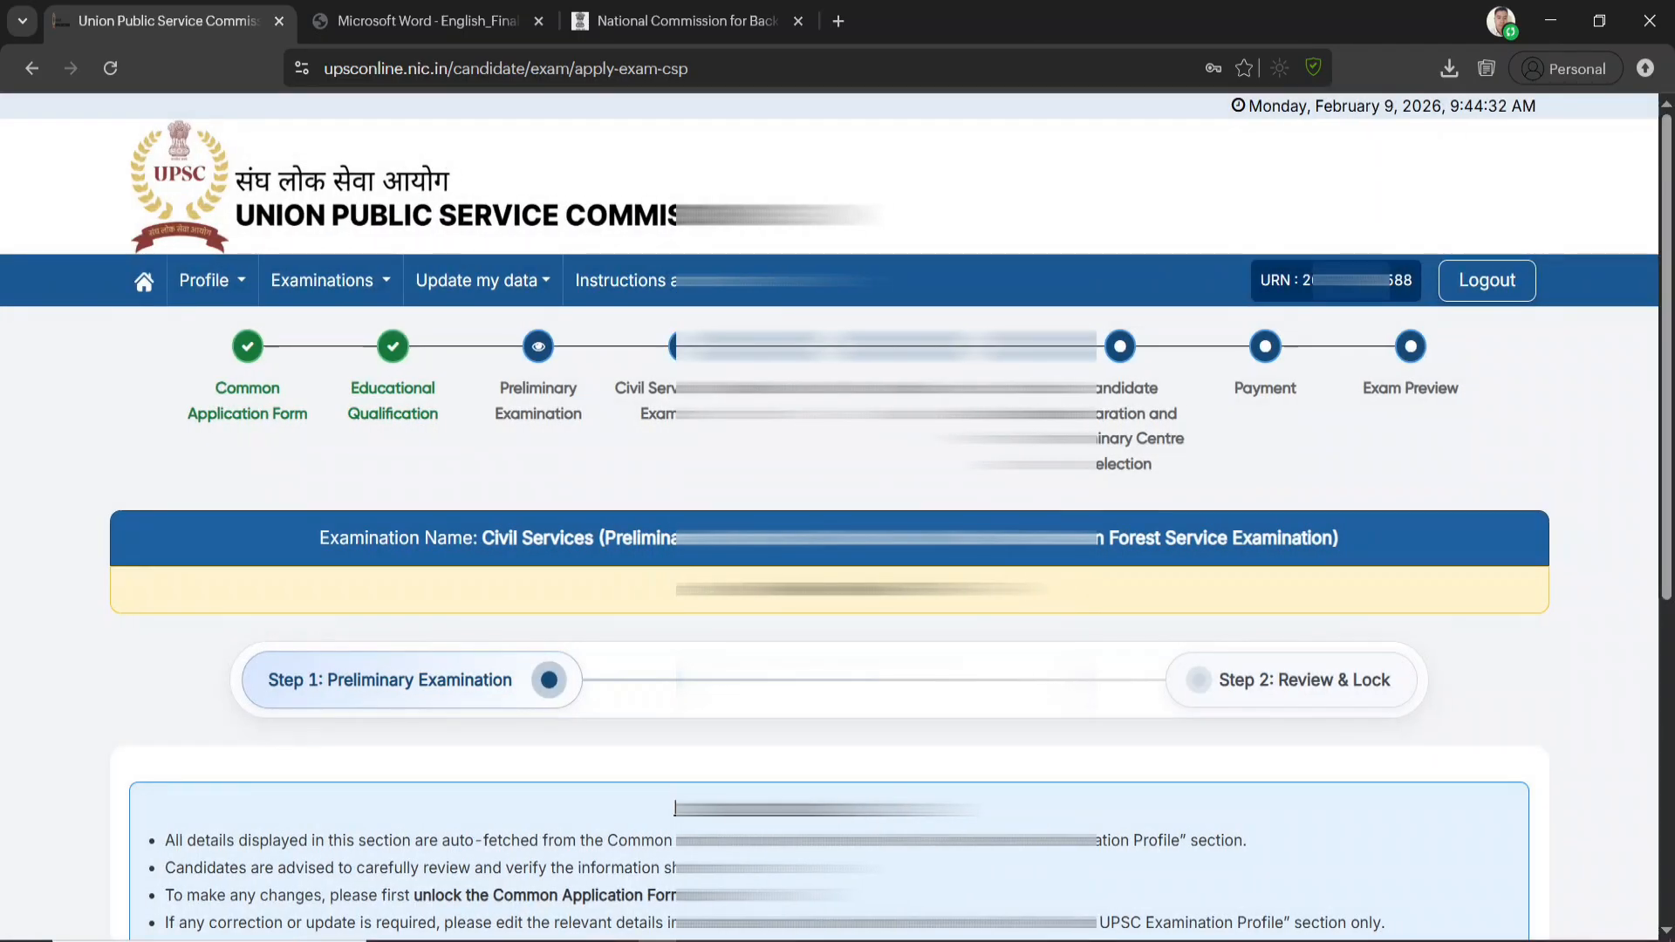
Review the number of earlier Civil Services (Preliminary) attempts and submit the Preliminary Examination details
{"action": "scroll", "coordinate": [674, 807], "scroll_direction": "down", "scroll_amount": 6}
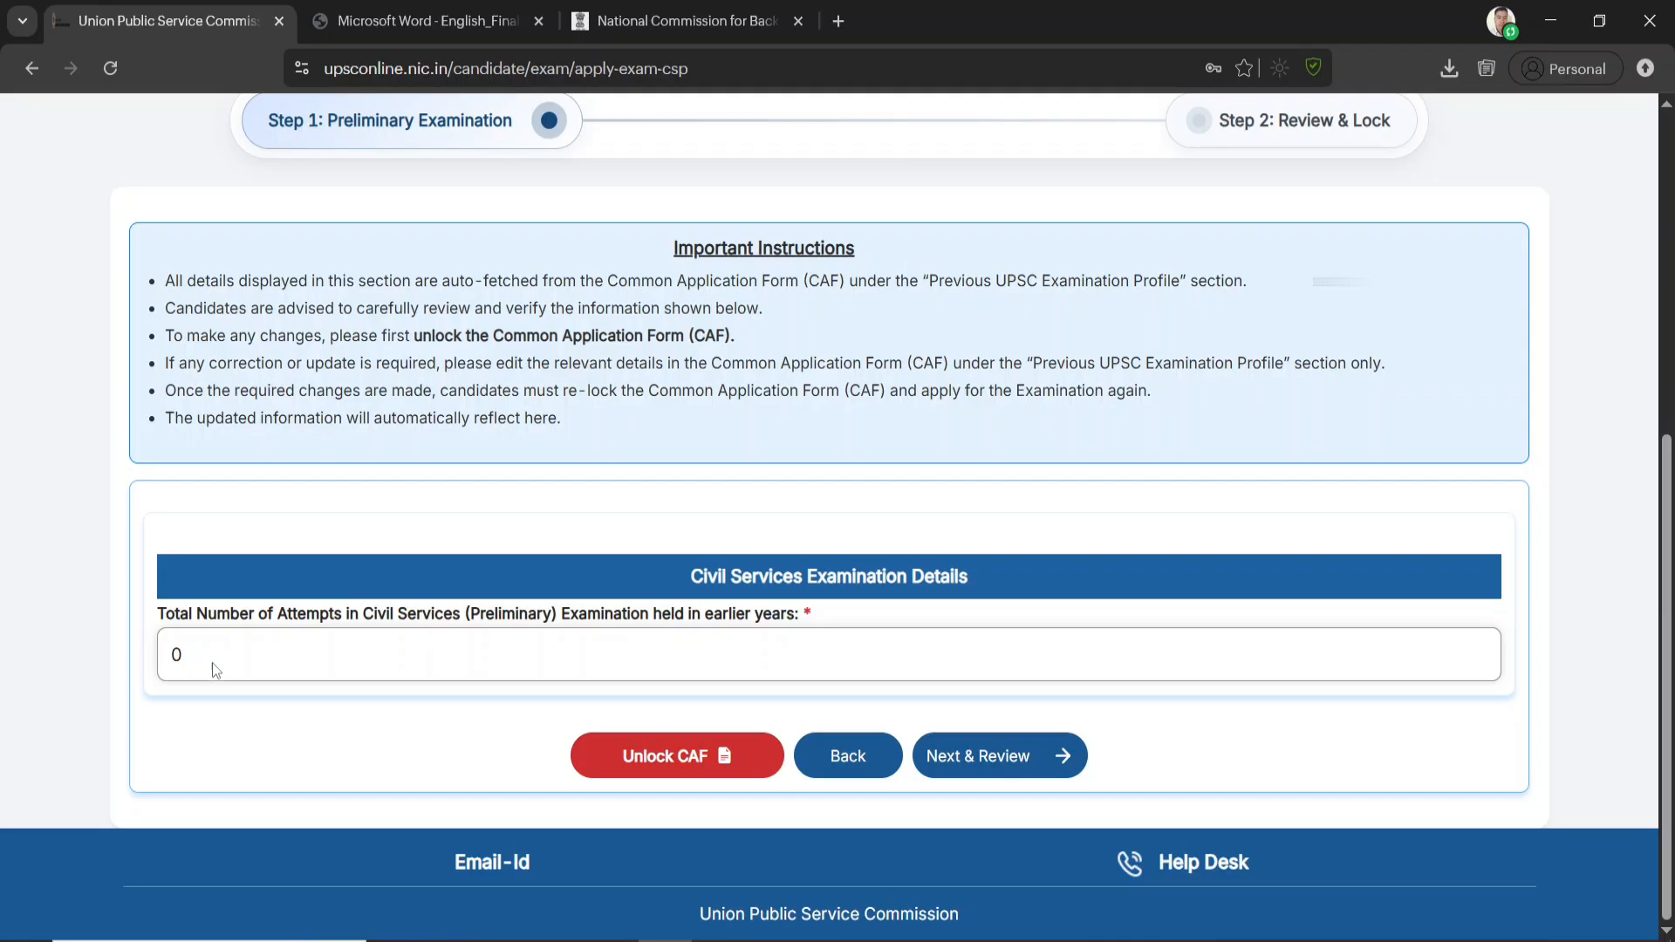
{"action": "left_click", "coordinate": [1012, 760]}
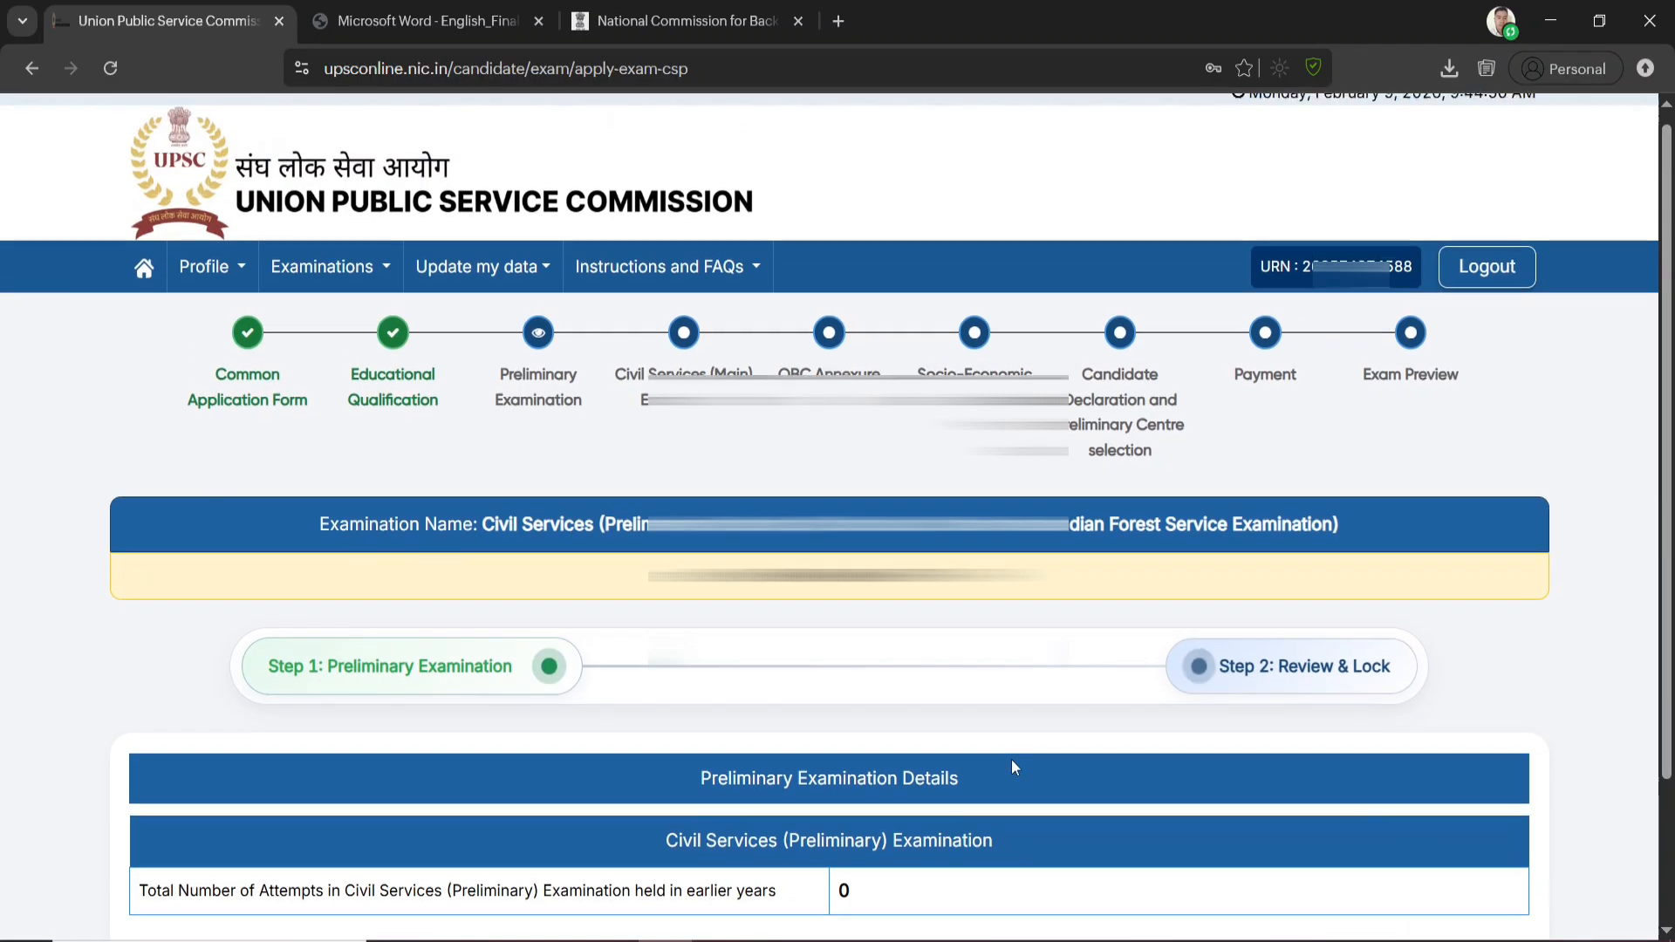
{"action": "scroll", "coordinate": [889, 699], "scroll_direction": "down", "scroll_amount": 2}
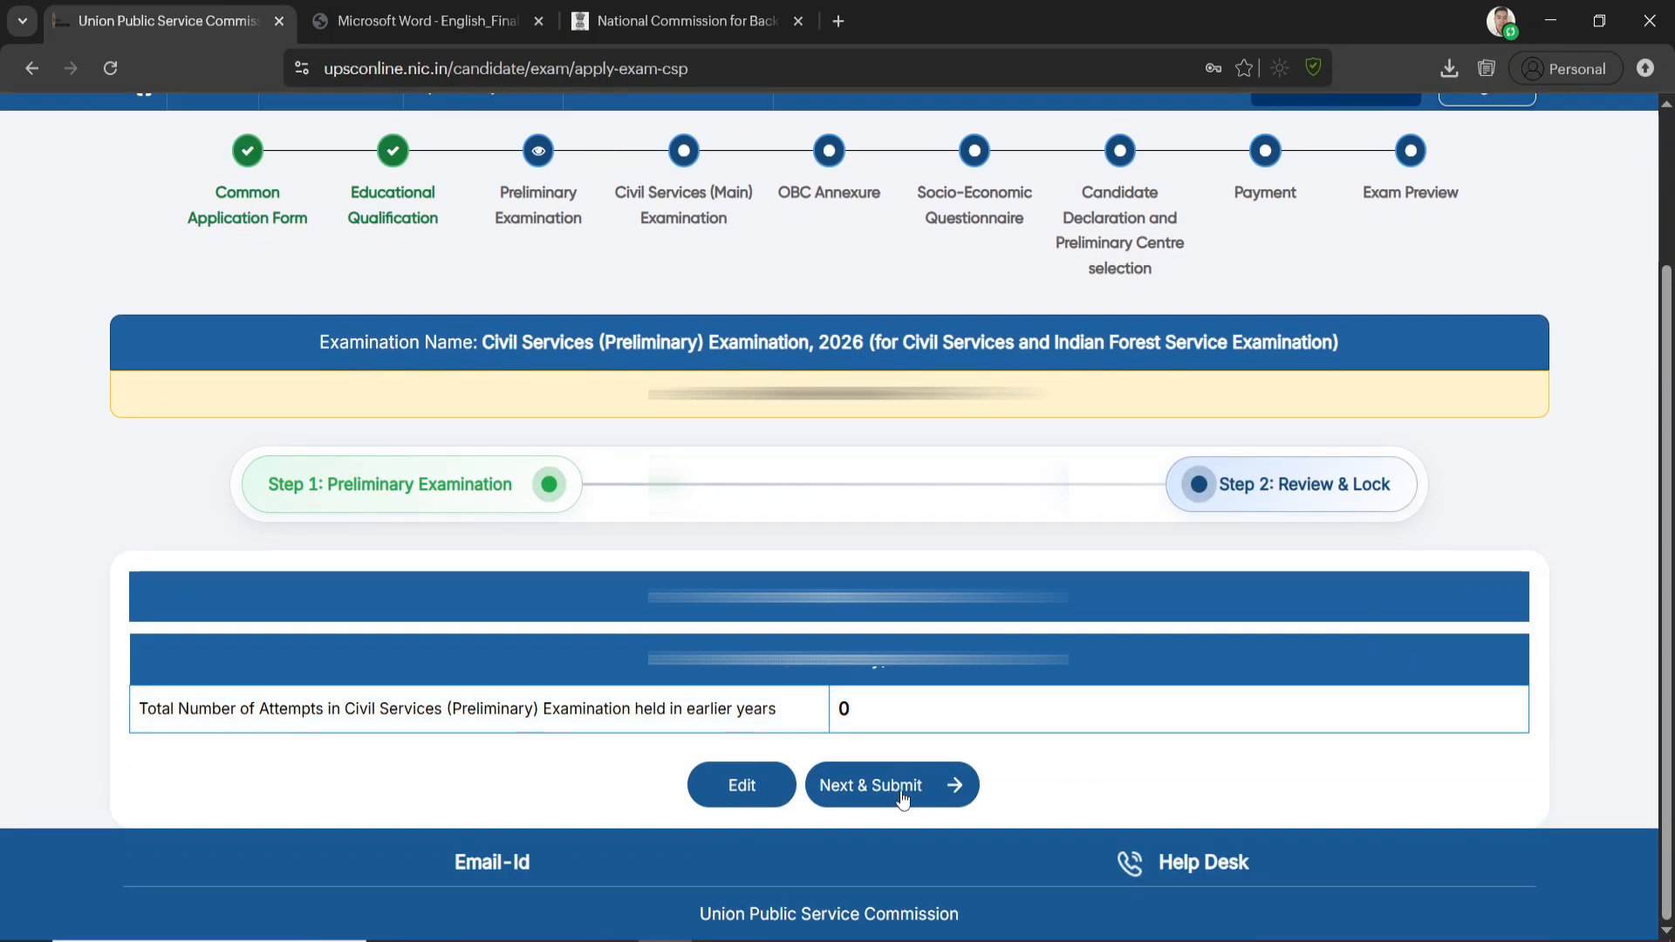
{"action": "left_click", "coordinate": [902, 789]}
{"action": "left_click", "coordinate": [805, 643]}
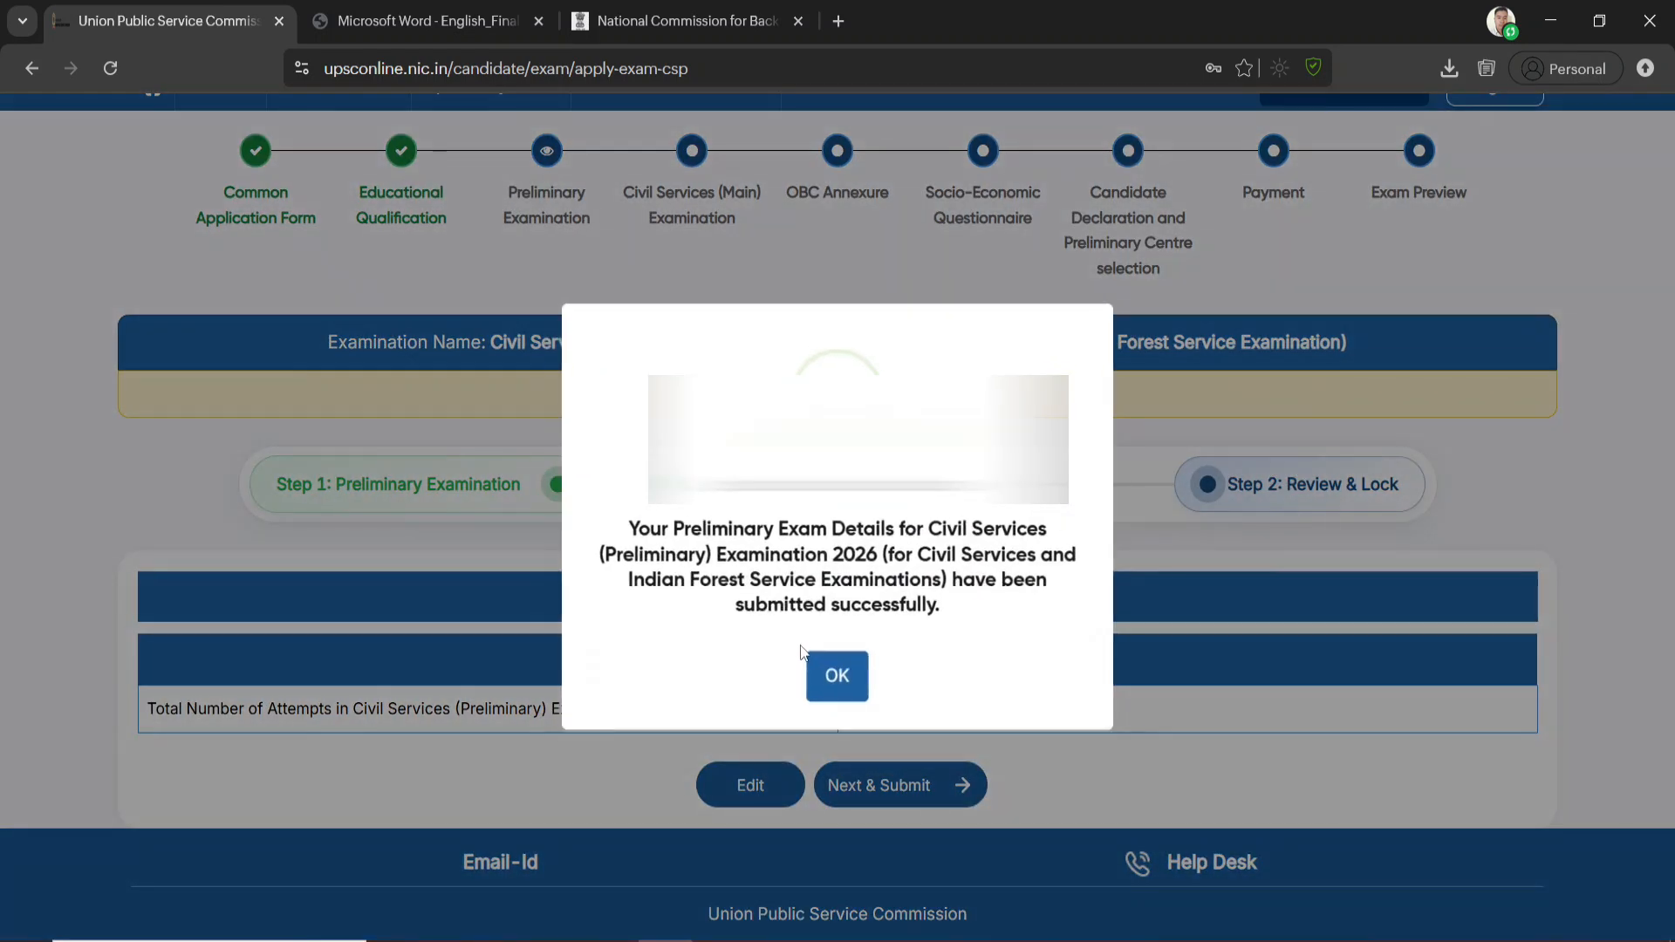
{"action": "left_click", "coordinate": [846, 677]}
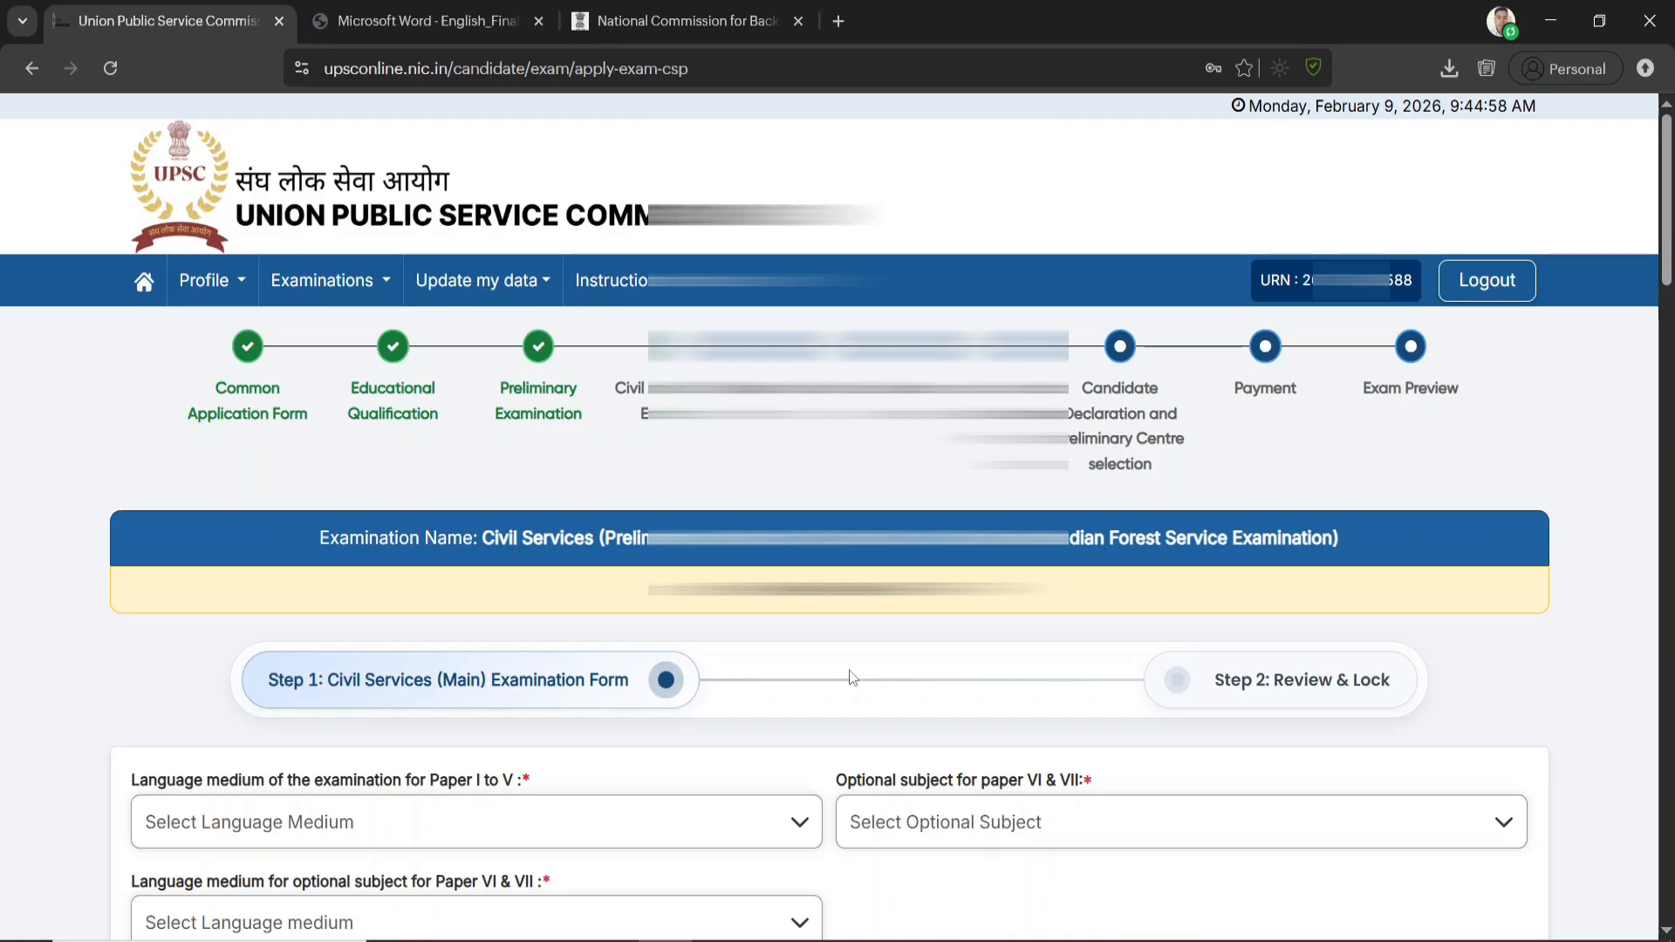
Set the language medium of the examination for Paper I to V to English in the Civil Services (Main) form
{"action": "scroll", "coordinate": [852, 677], "scroll_direction": "down", "scroll_amount": 3}
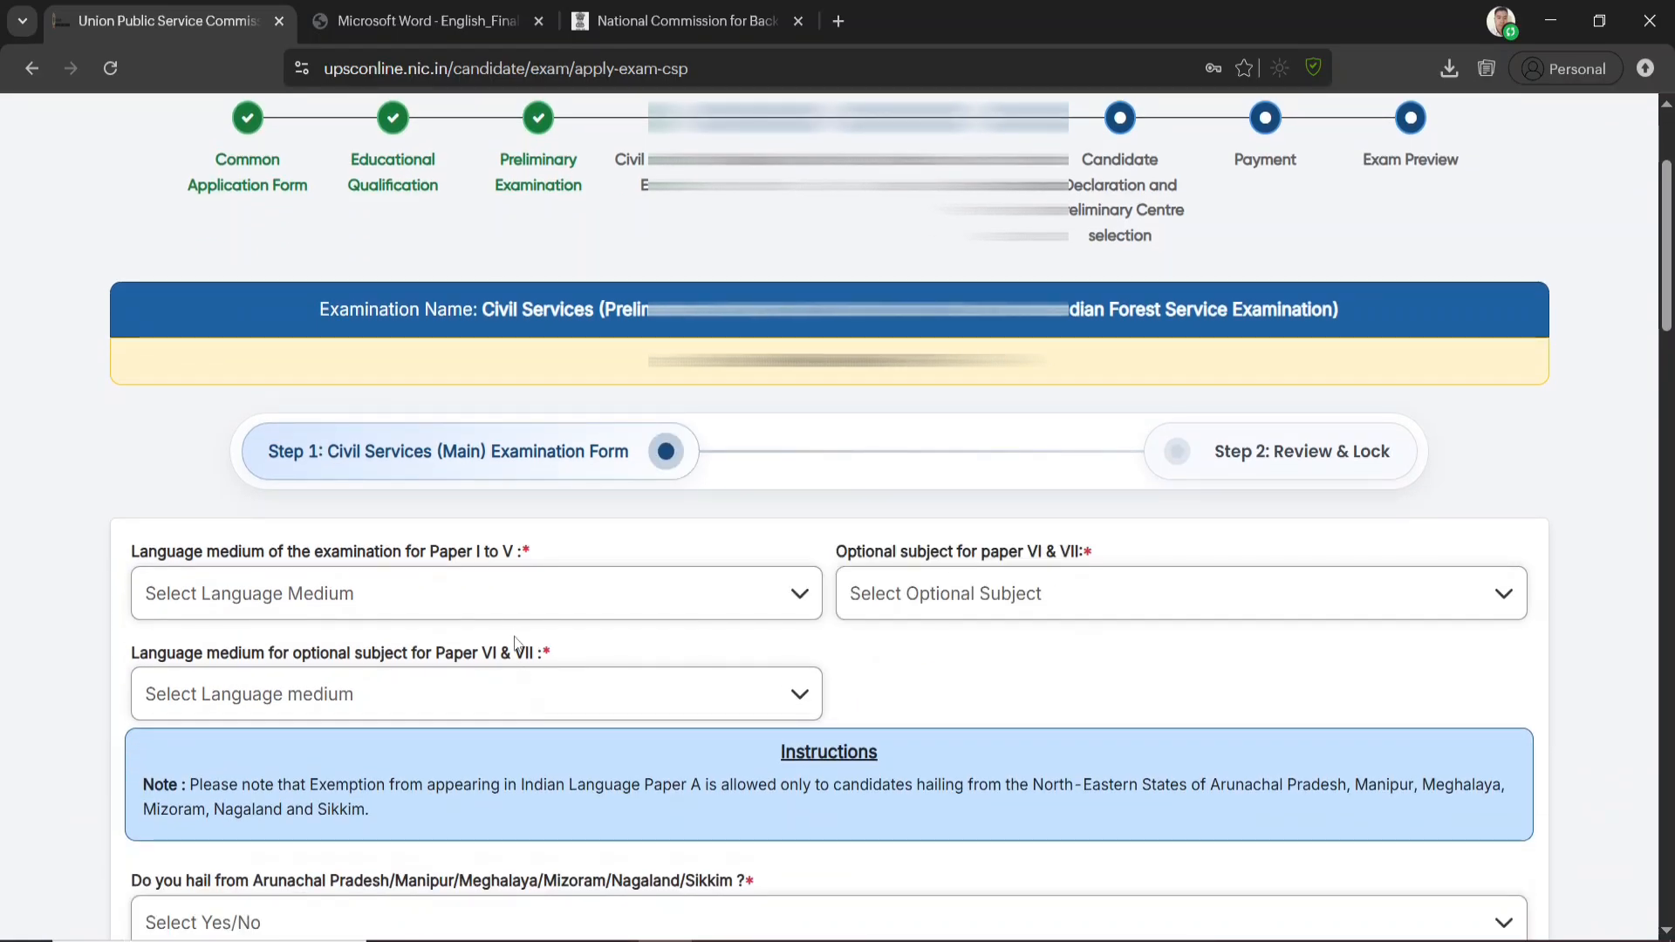
{"action": "left_click", "coordinate": [485, 595]}
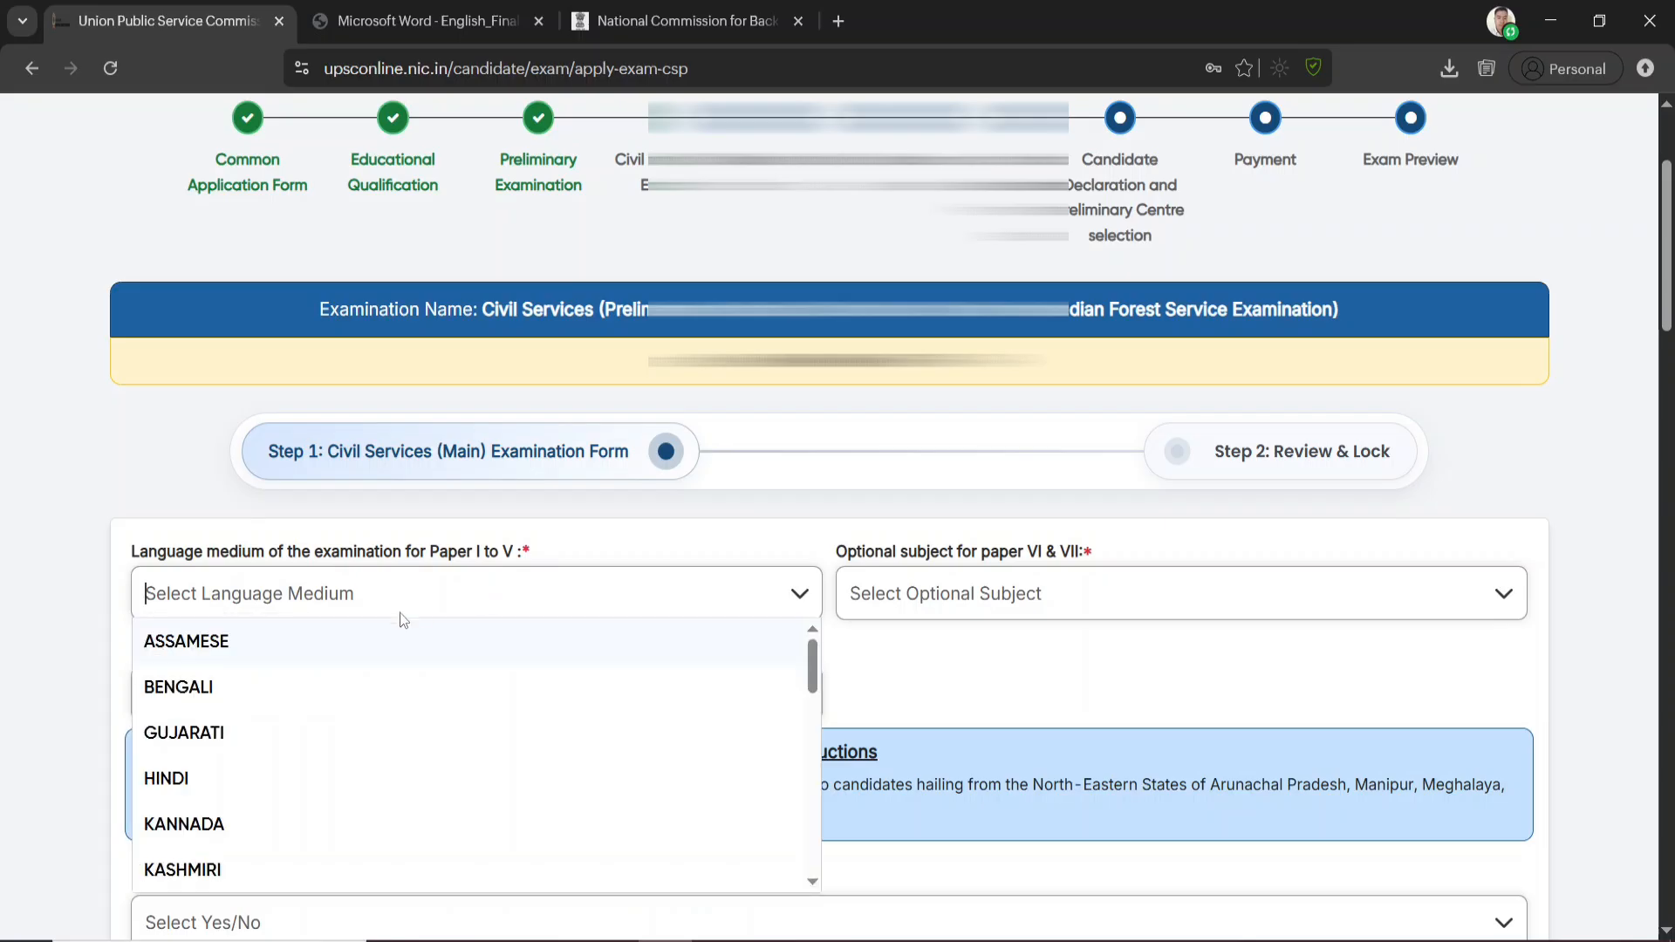
{"action": "scroll", "coordinate": [239, 727], "scroll_direction": "down", "scroll_amount": 4}
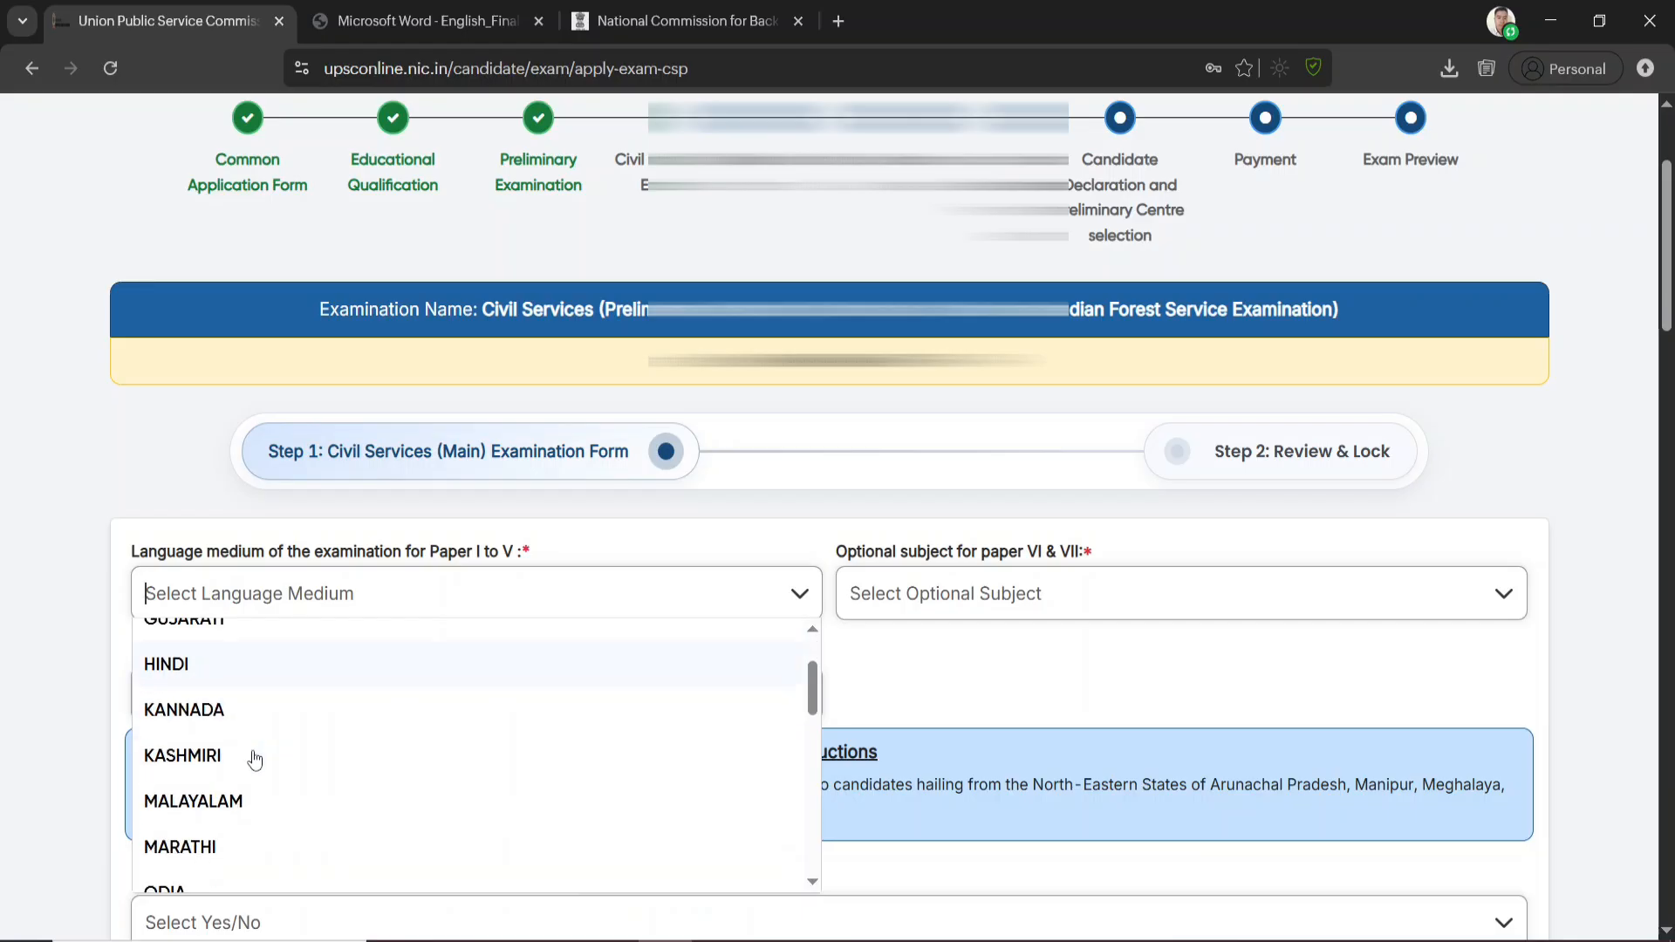
{"action": "scroll", "coordinate": [260, 739], "scroll_direction": "down", "scroll_amount": 2}
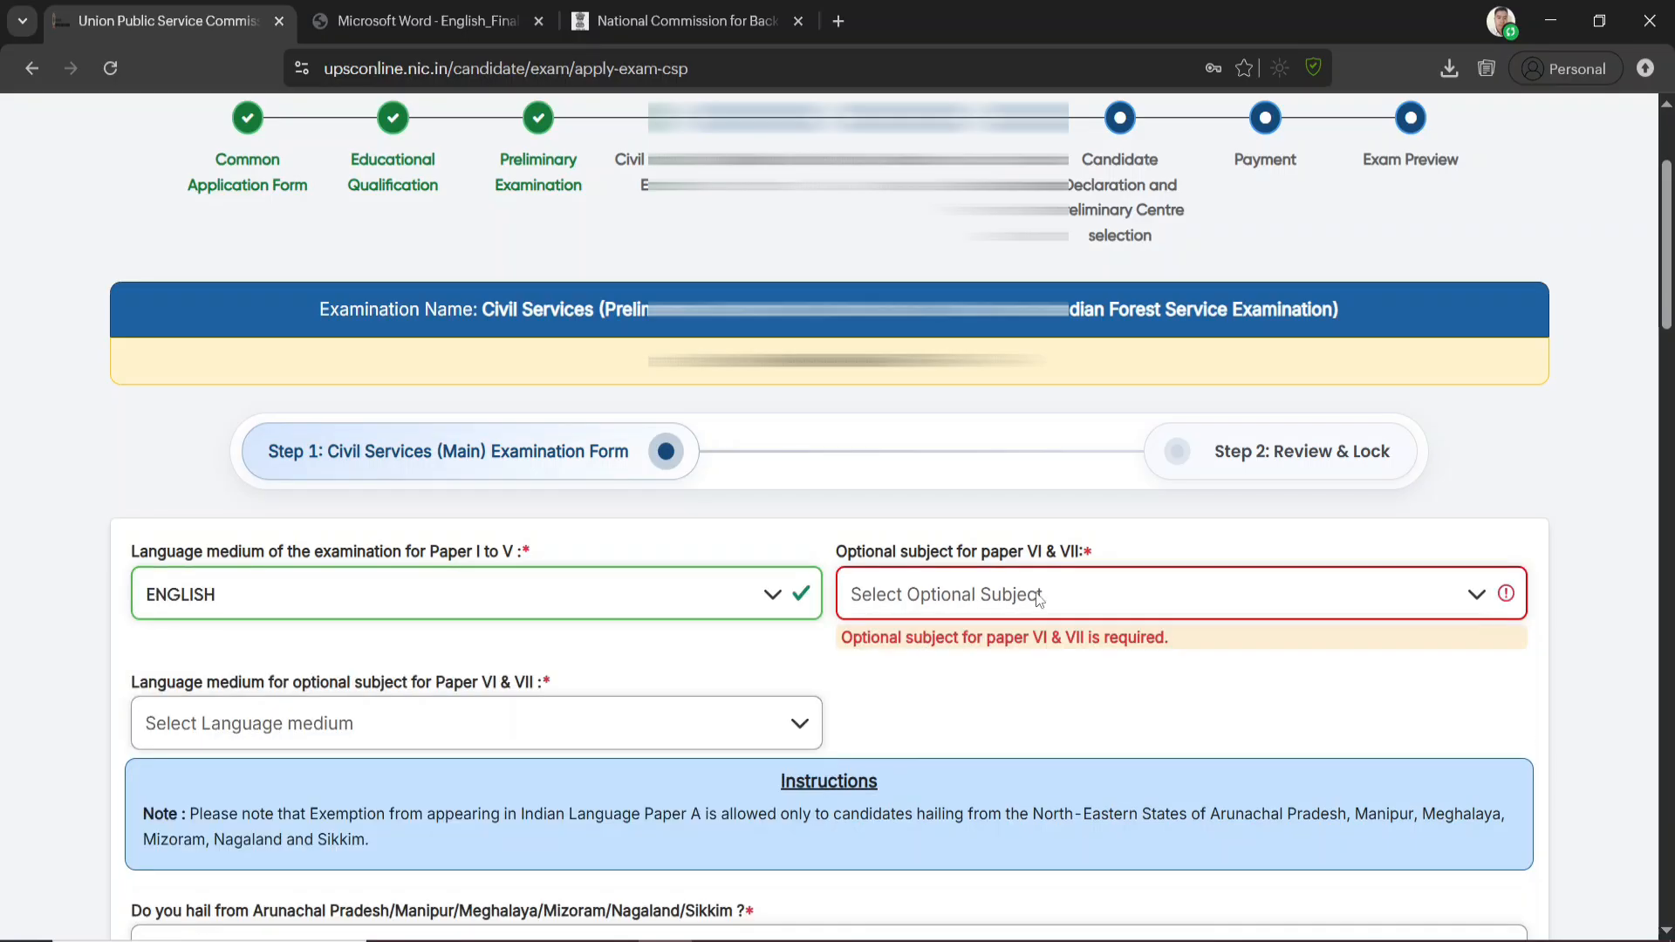
Choose Political Science & International Relation as the optional subject for Paper VI & VII, with English as its language medium
{"action": "left_click", "coordinate": [1086, 602]}
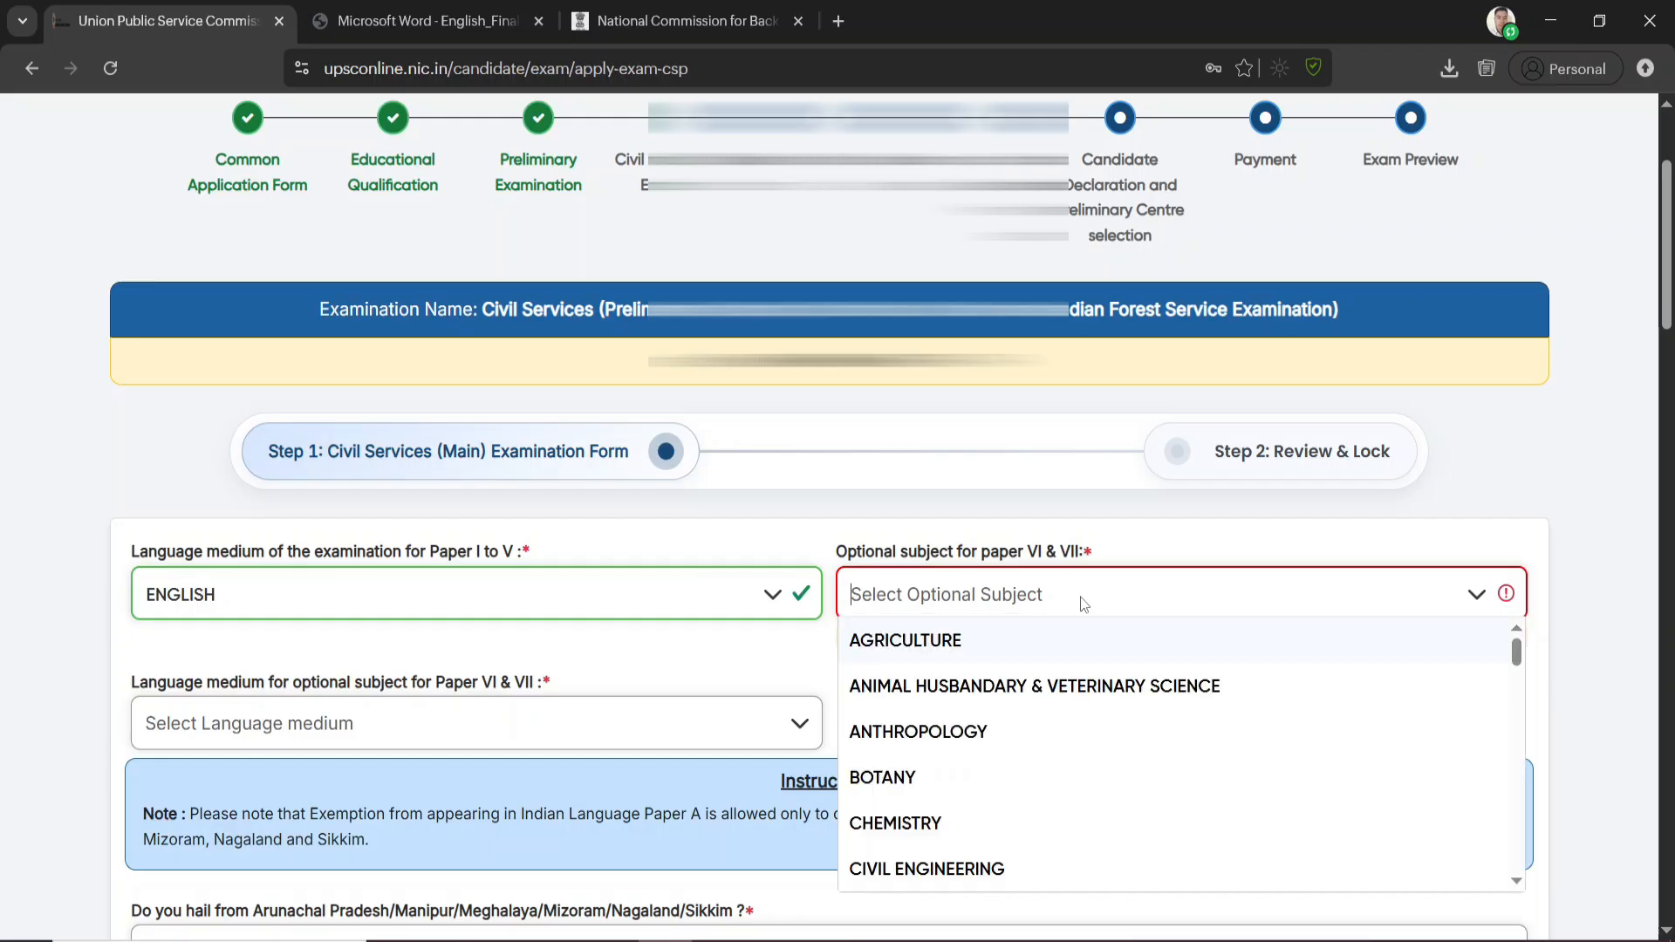
{"action": "scroll", "coordinate": [1054, 729], "scroll_direction": "down", "scroll_amount": 10}
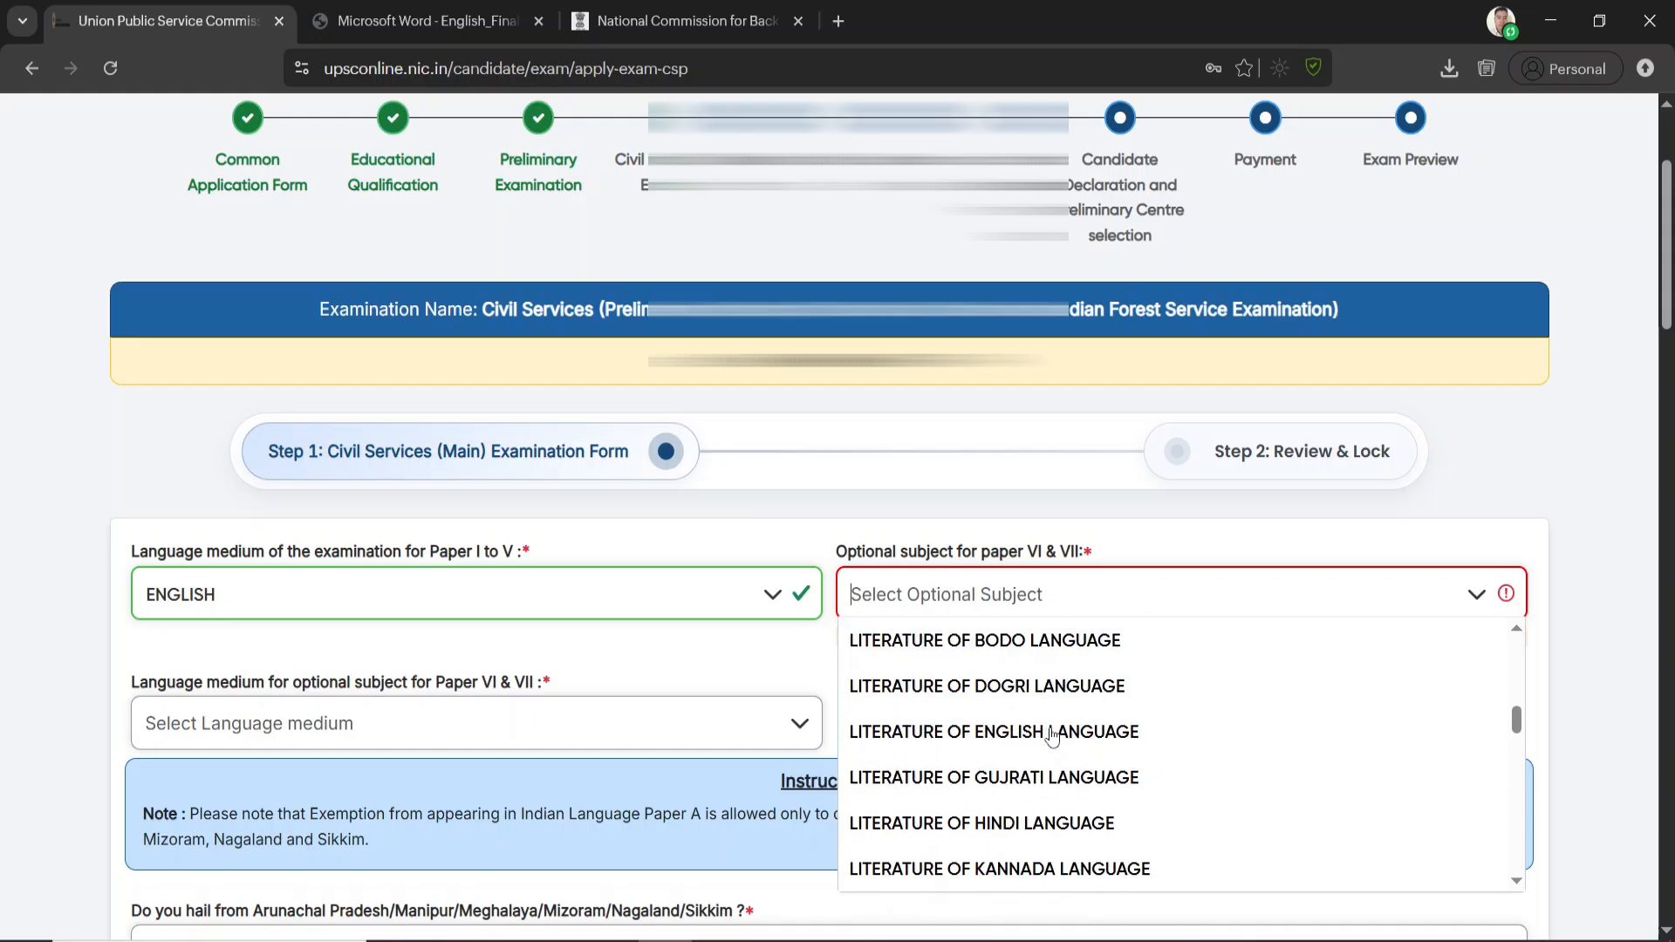
{"action": "scroll", "coordinate": [1057, 733], "scroll_direction": "down", "scroll_amount": 6}
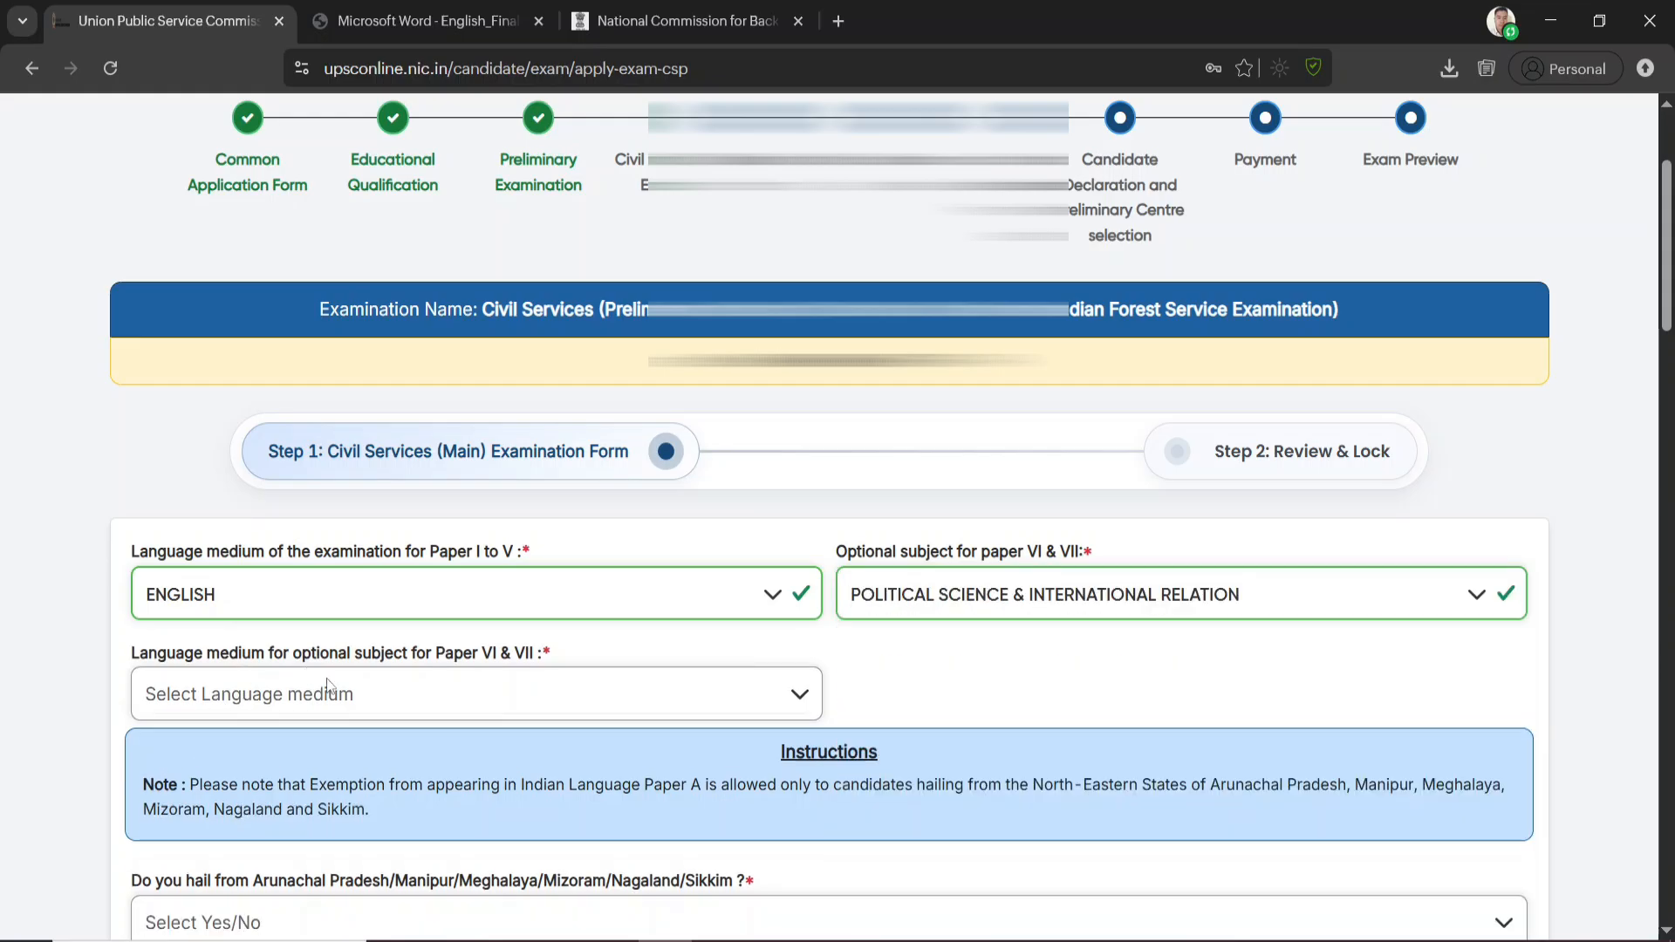
{"action": "left_click", "coordinate": [563, 693]}
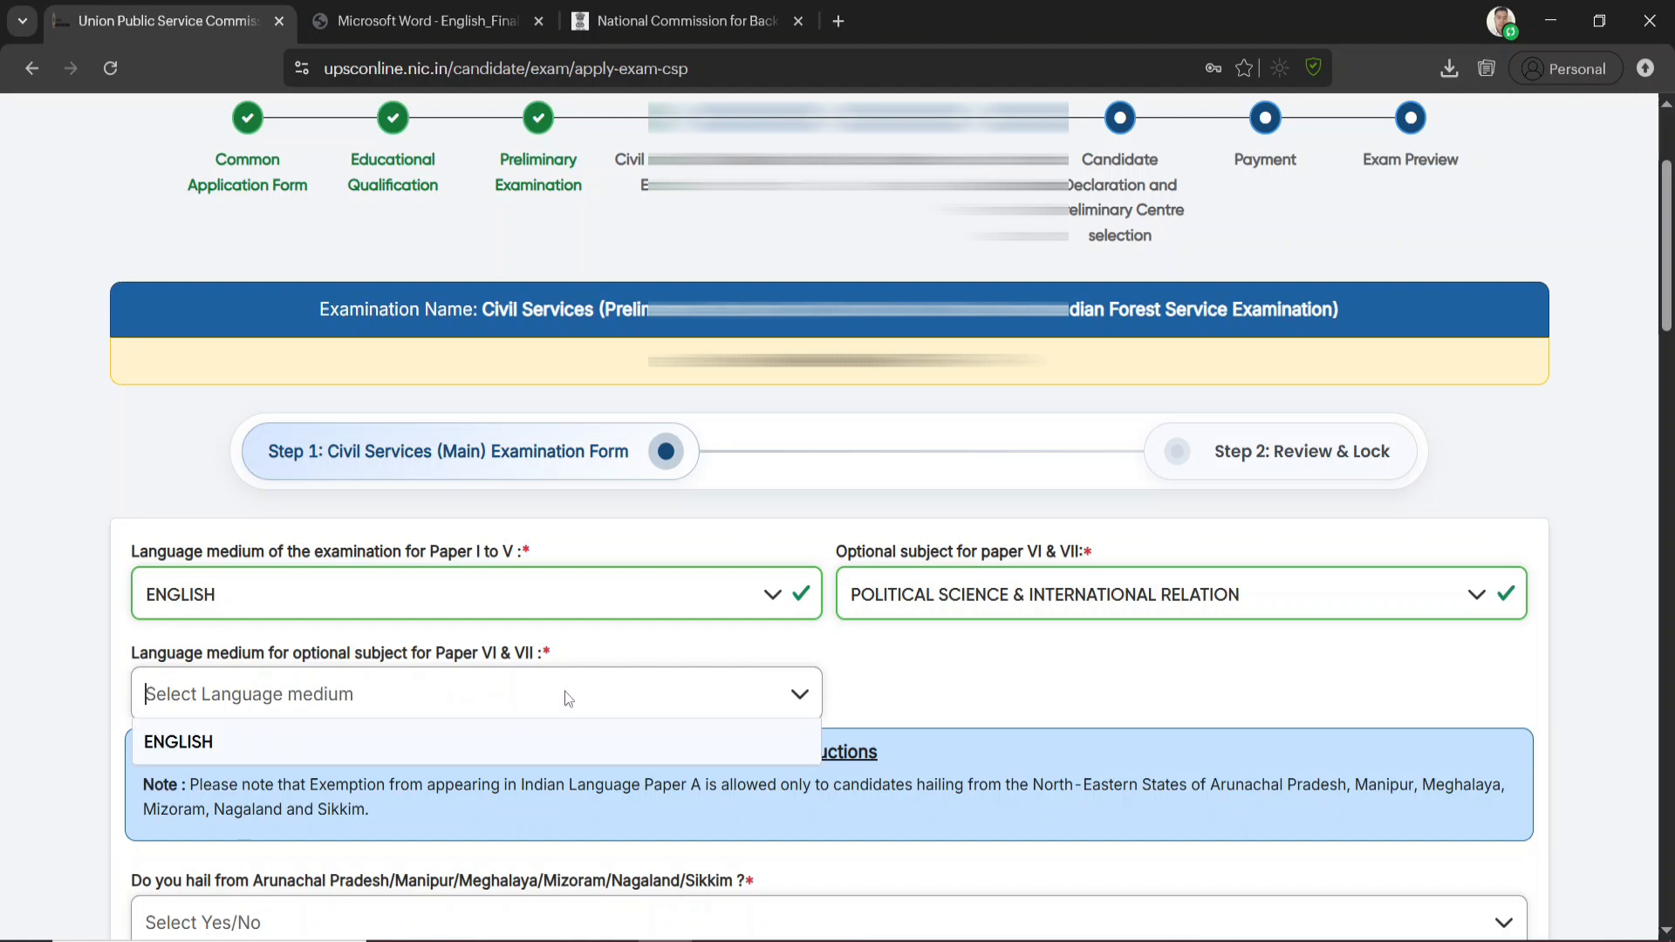
{"action": "left_click", "coordinate": [270, 741]}
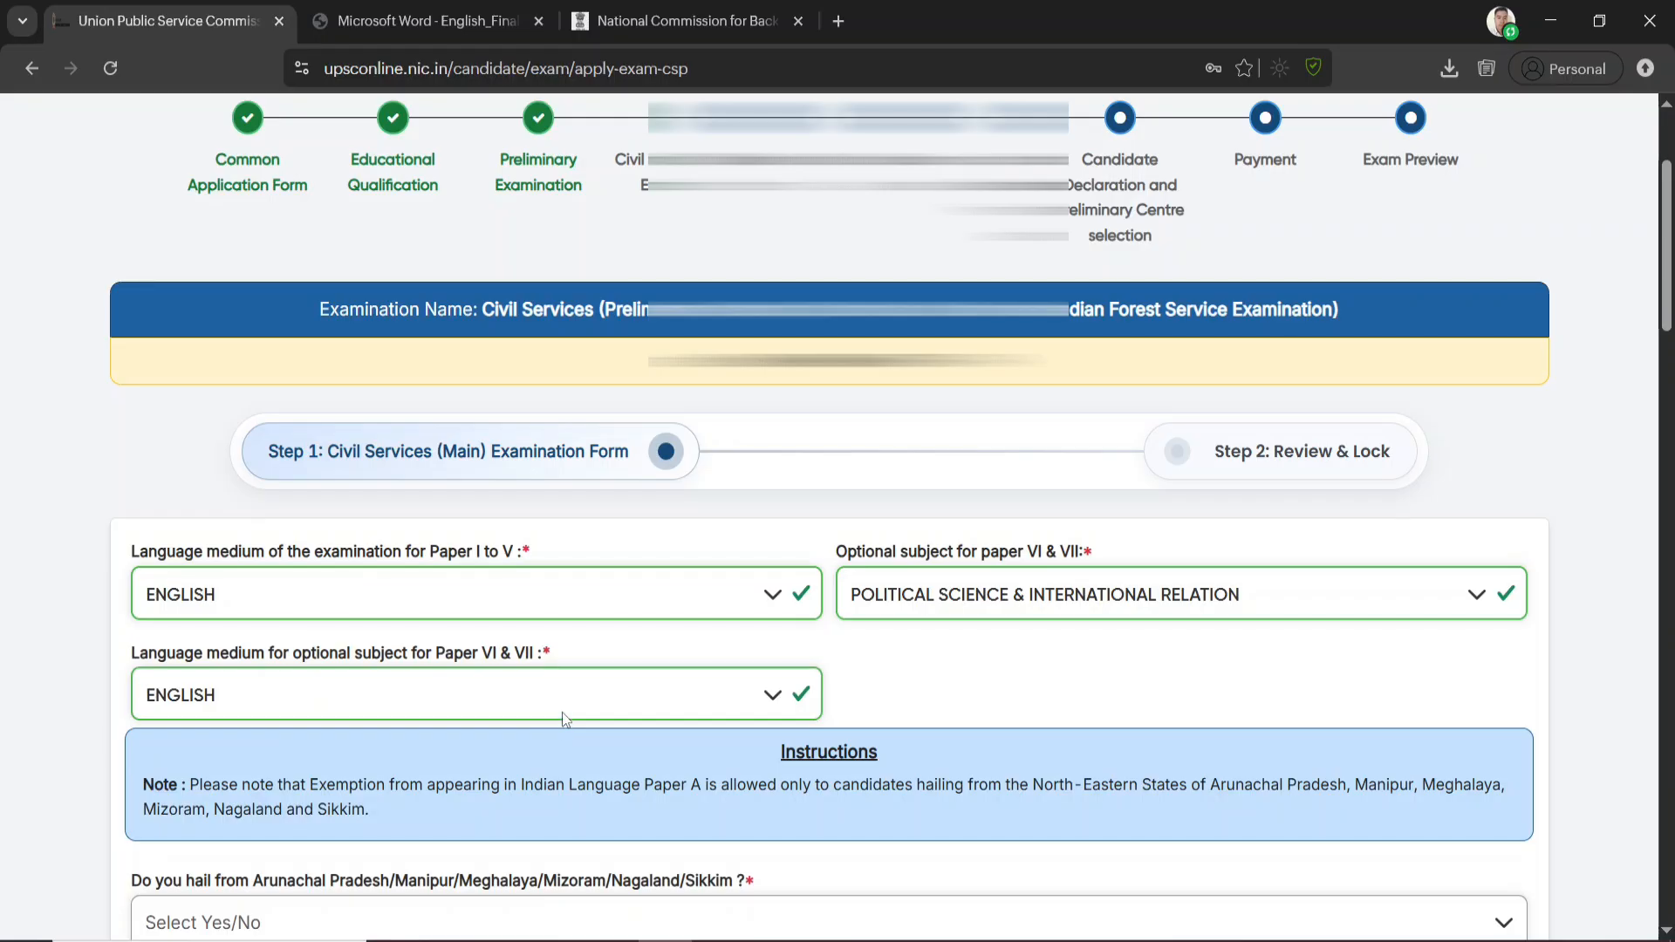
Answer No to hailing from the listed North-Eastern states and set the language for Paper A to Assamese
{"action": "scroll", "coordinate": [562, 711], "scroll_direction": "down", "scroll_amount": 5}
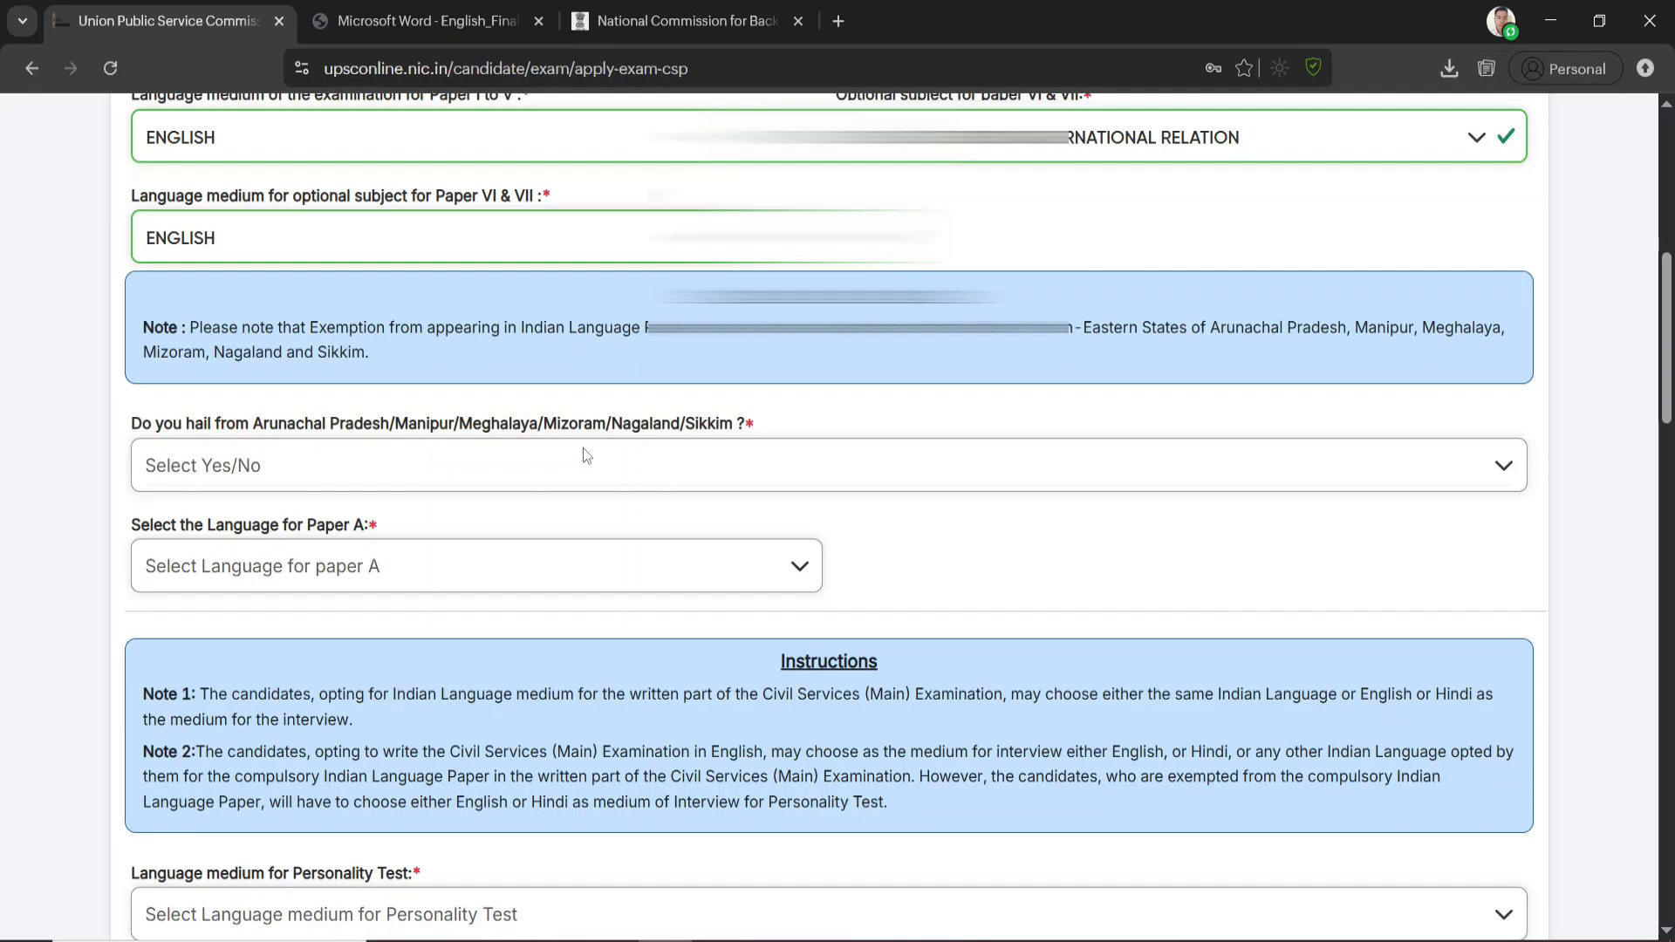
{"action": "left_click", "coordinate": [377, 466]}
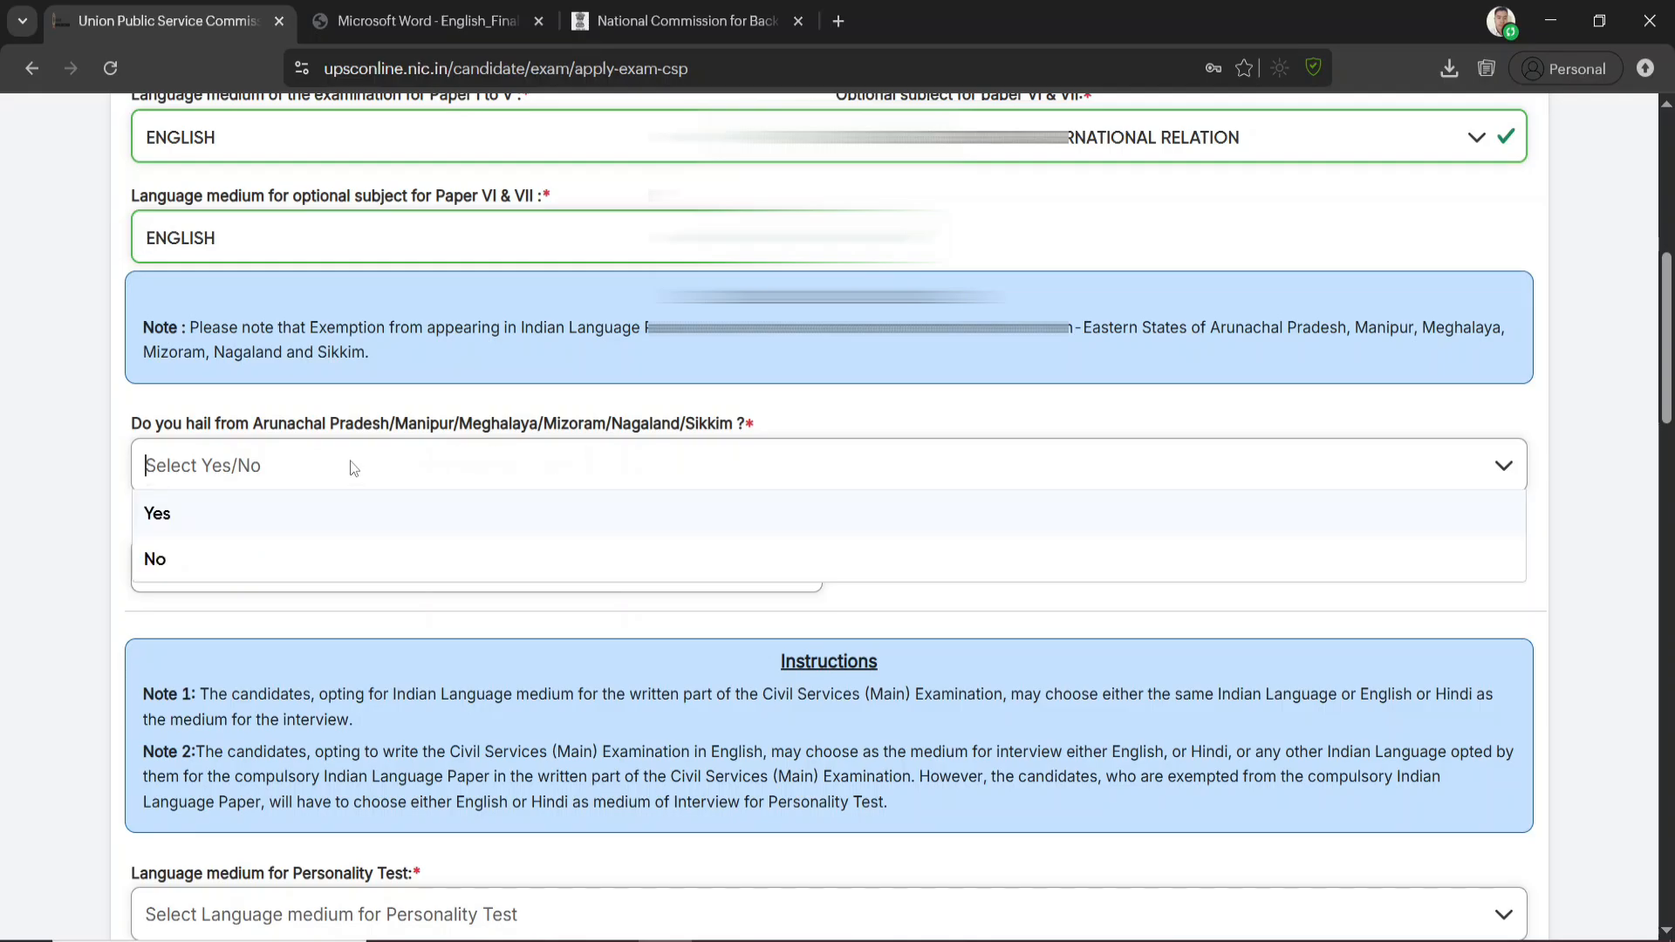
{"action": "left_click", "coordinate": [171, 565]}
{"action": "scroll", "coordinate": [285, 392], "scroll_direction": "down", "scroll_amount": 1}
{"action": "left_click", "coordinate": [285, 349]}
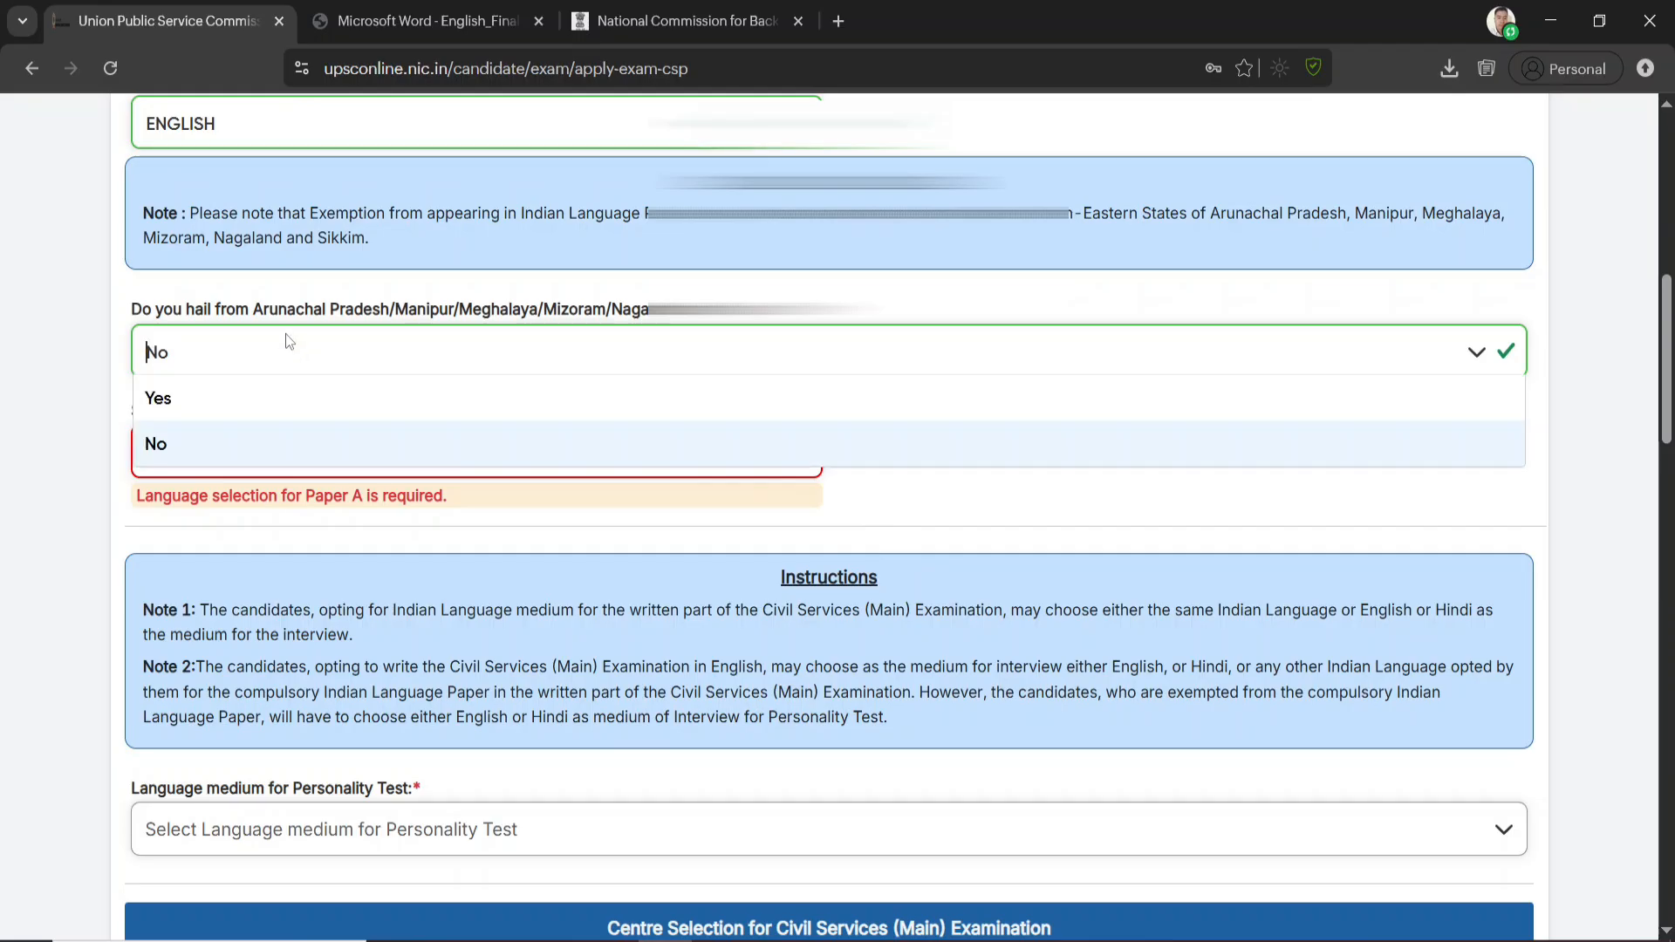
{"action": "left_click", "coordinate": [163, 439]}
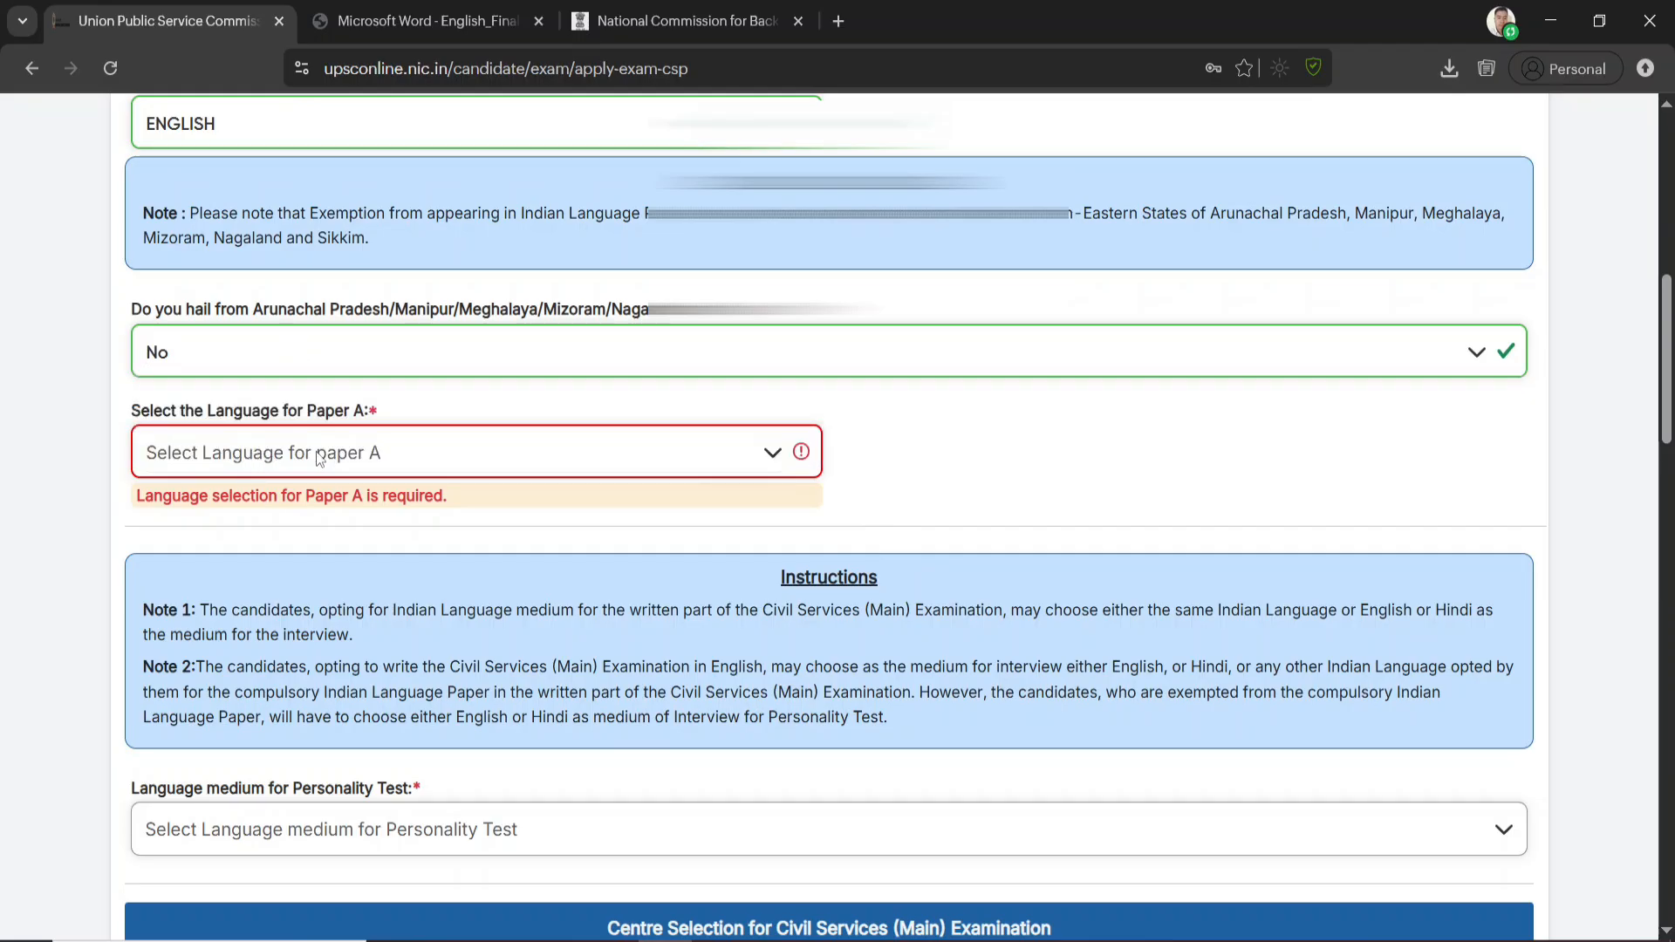
{"action": "left_click", "coordinate": [374, 452]}
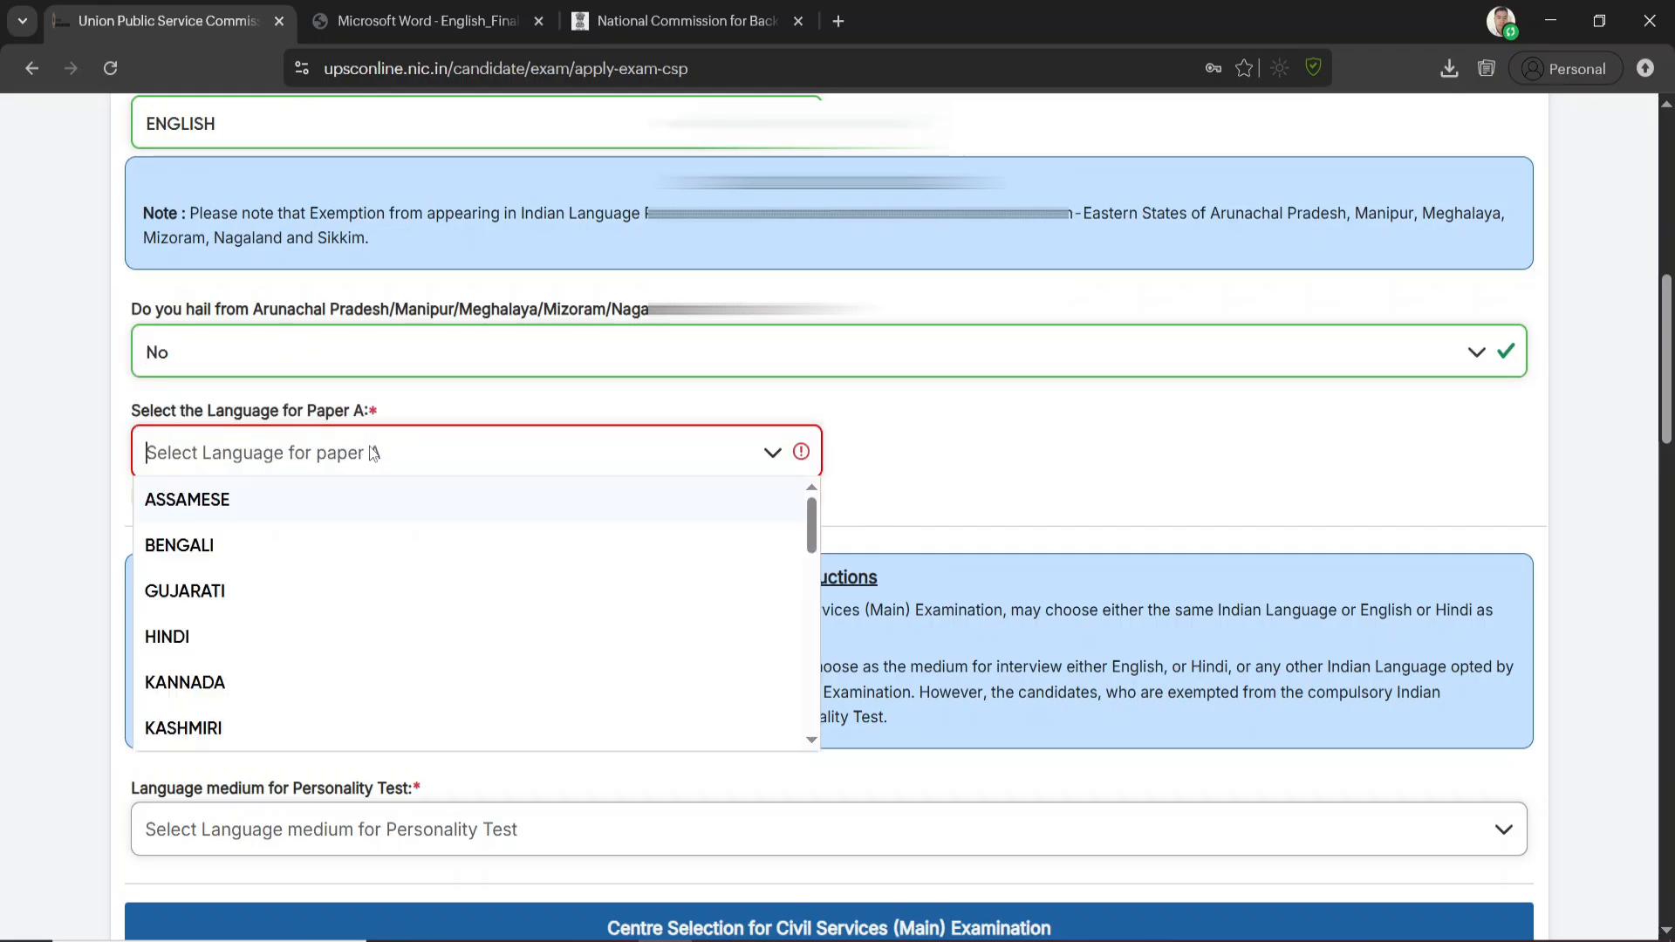
{"action": "left_click", "coordinate": [230, 502]}
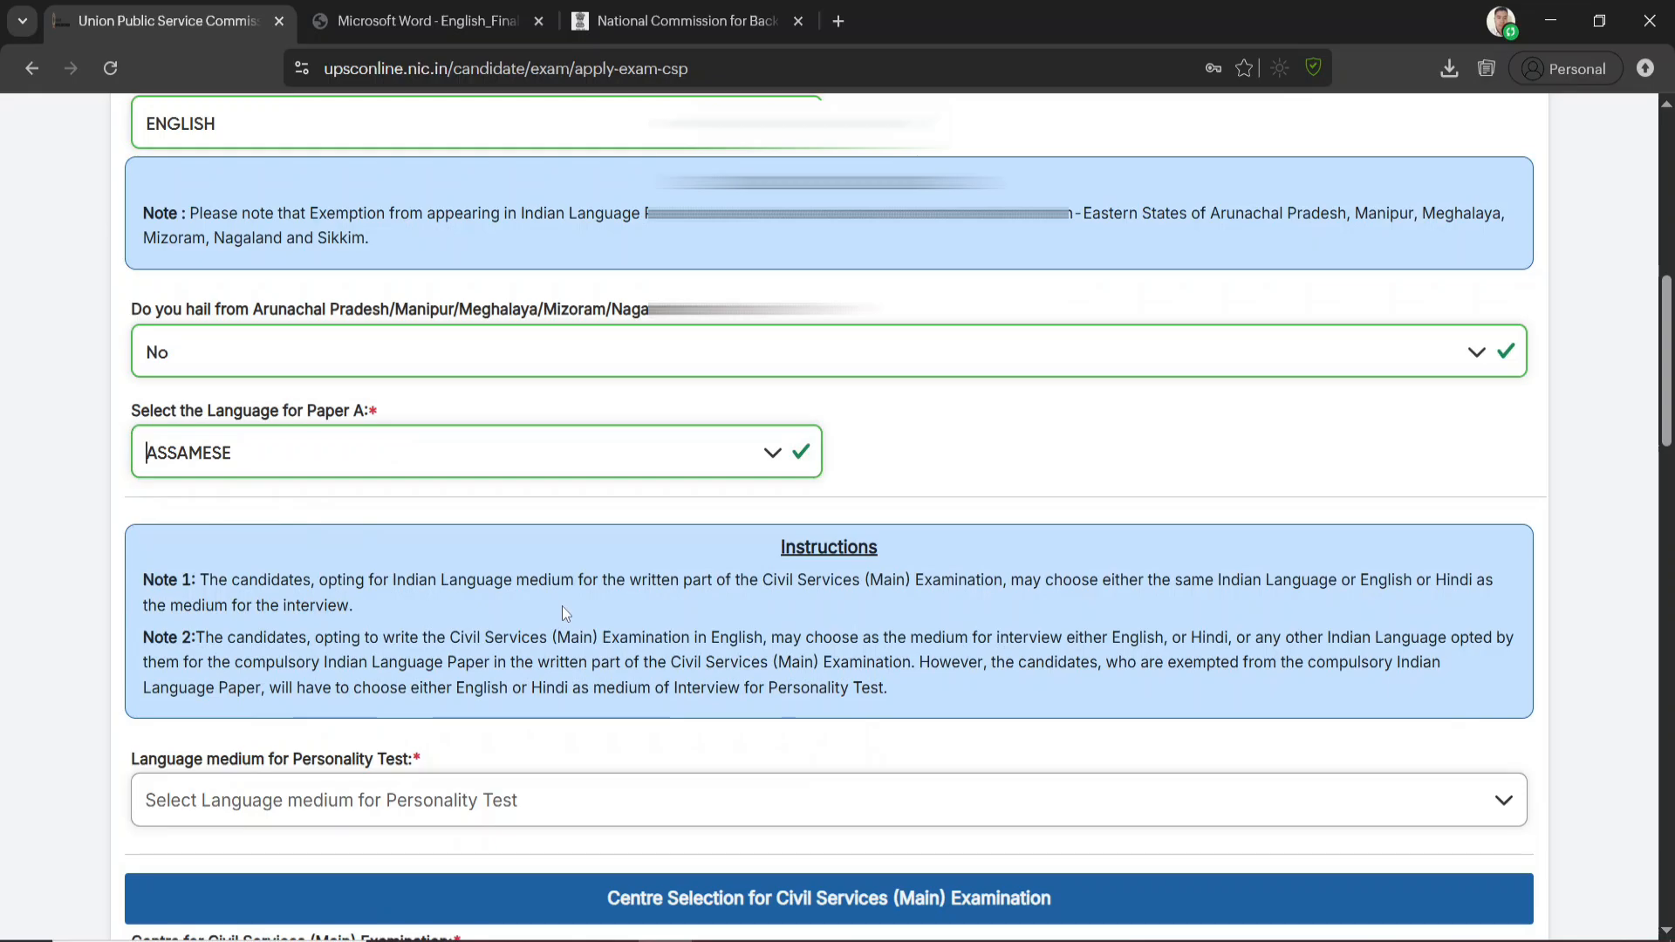
Set the language medium for the Personality Test to Assamese
{"action": "scroll", "coordinate": [576, 614], "scroll_direction": "down", "scroll_amount": 2}
{"action": "scroll", "coordinate": [577, 615], "scroll_direction": "down", "scroll_amount": 1}
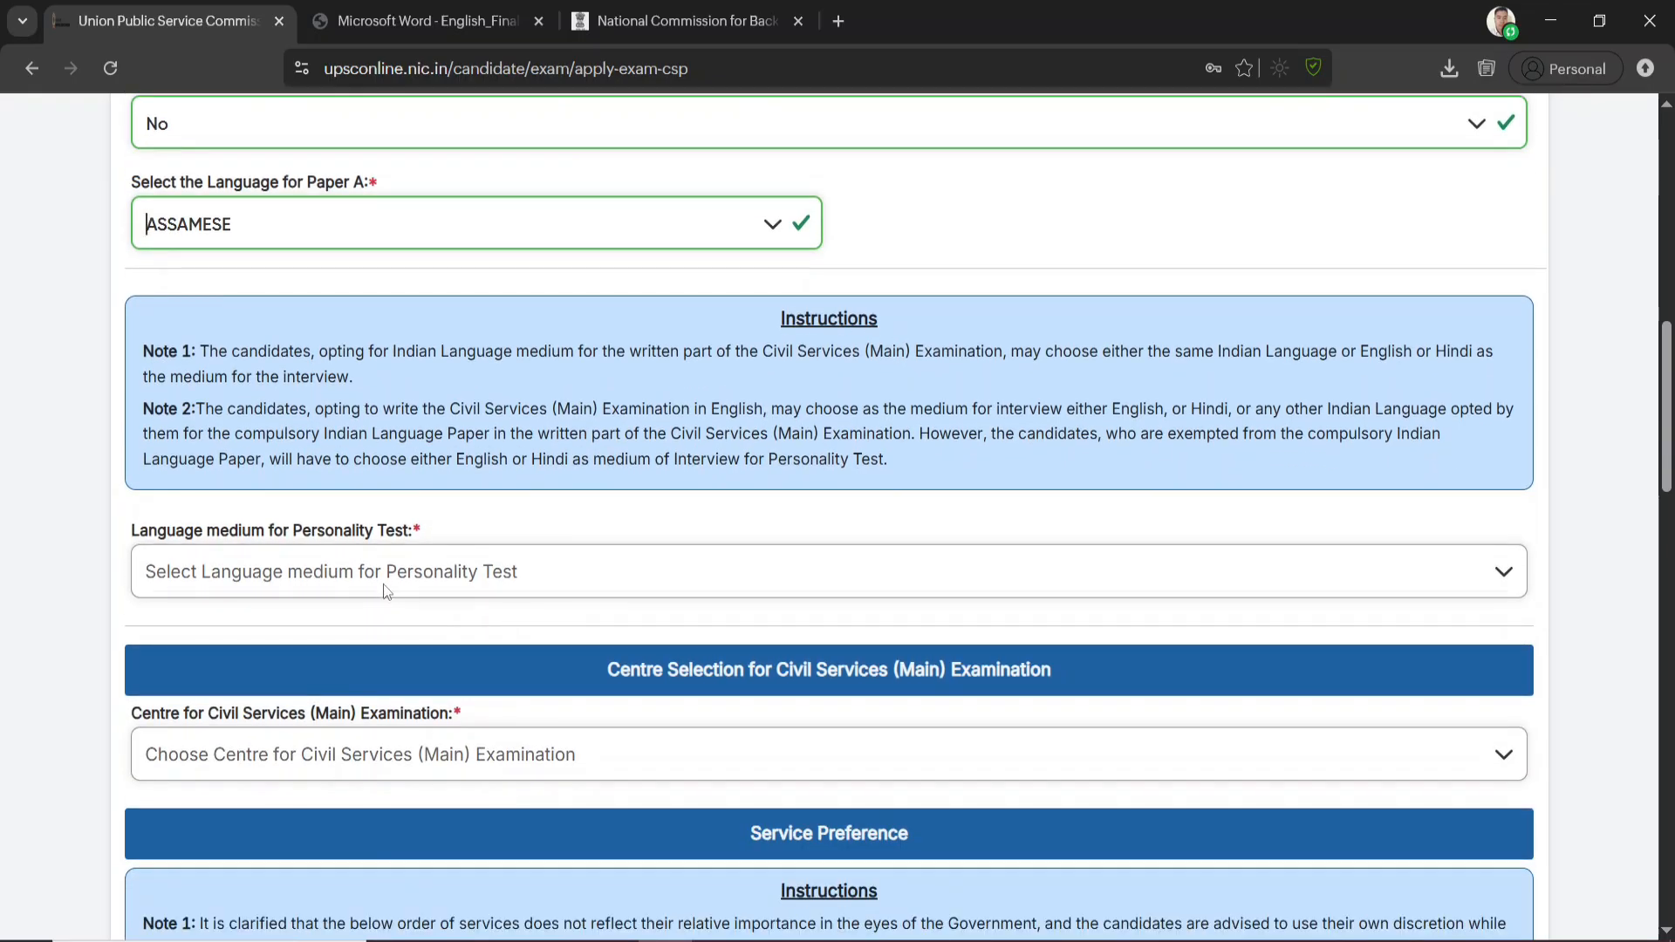
{"action": "left_click", "coordinate": [490, 579]}
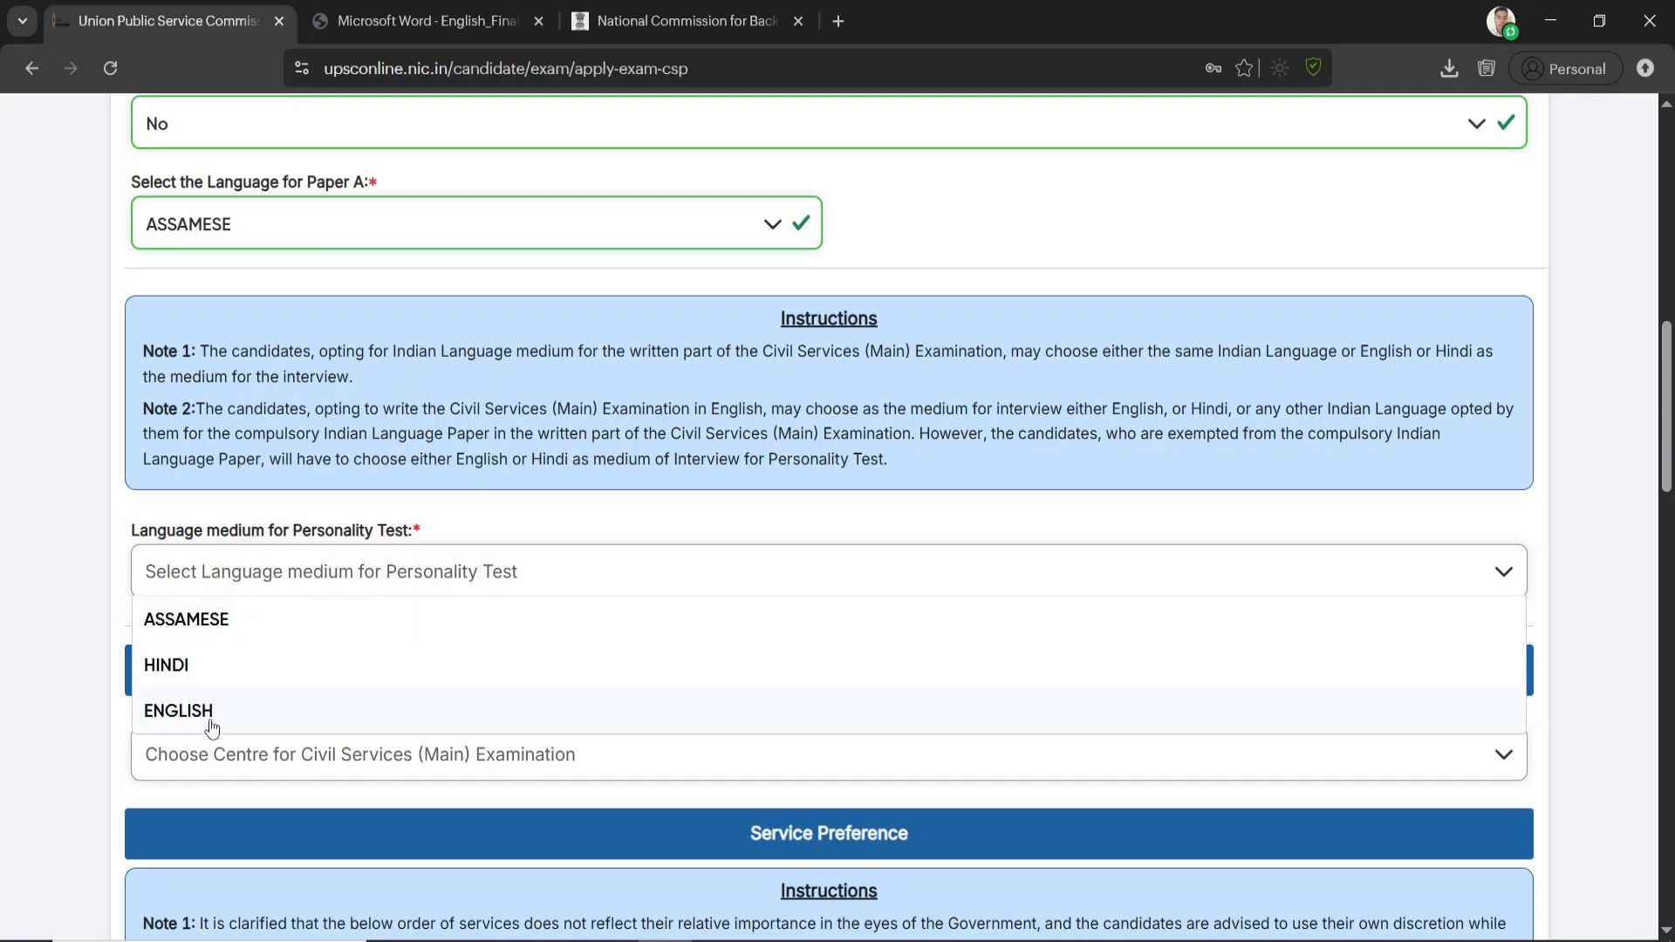
{"action": "left_click", "coordinate": [207, 620]}
Choose Dispur (Guwahati) as the centre for the Civil Services (Main) Examination
{"action": "scroll", "coordinate": [261, 594], "scroll_direction": "down", "scroll_amount": 3}
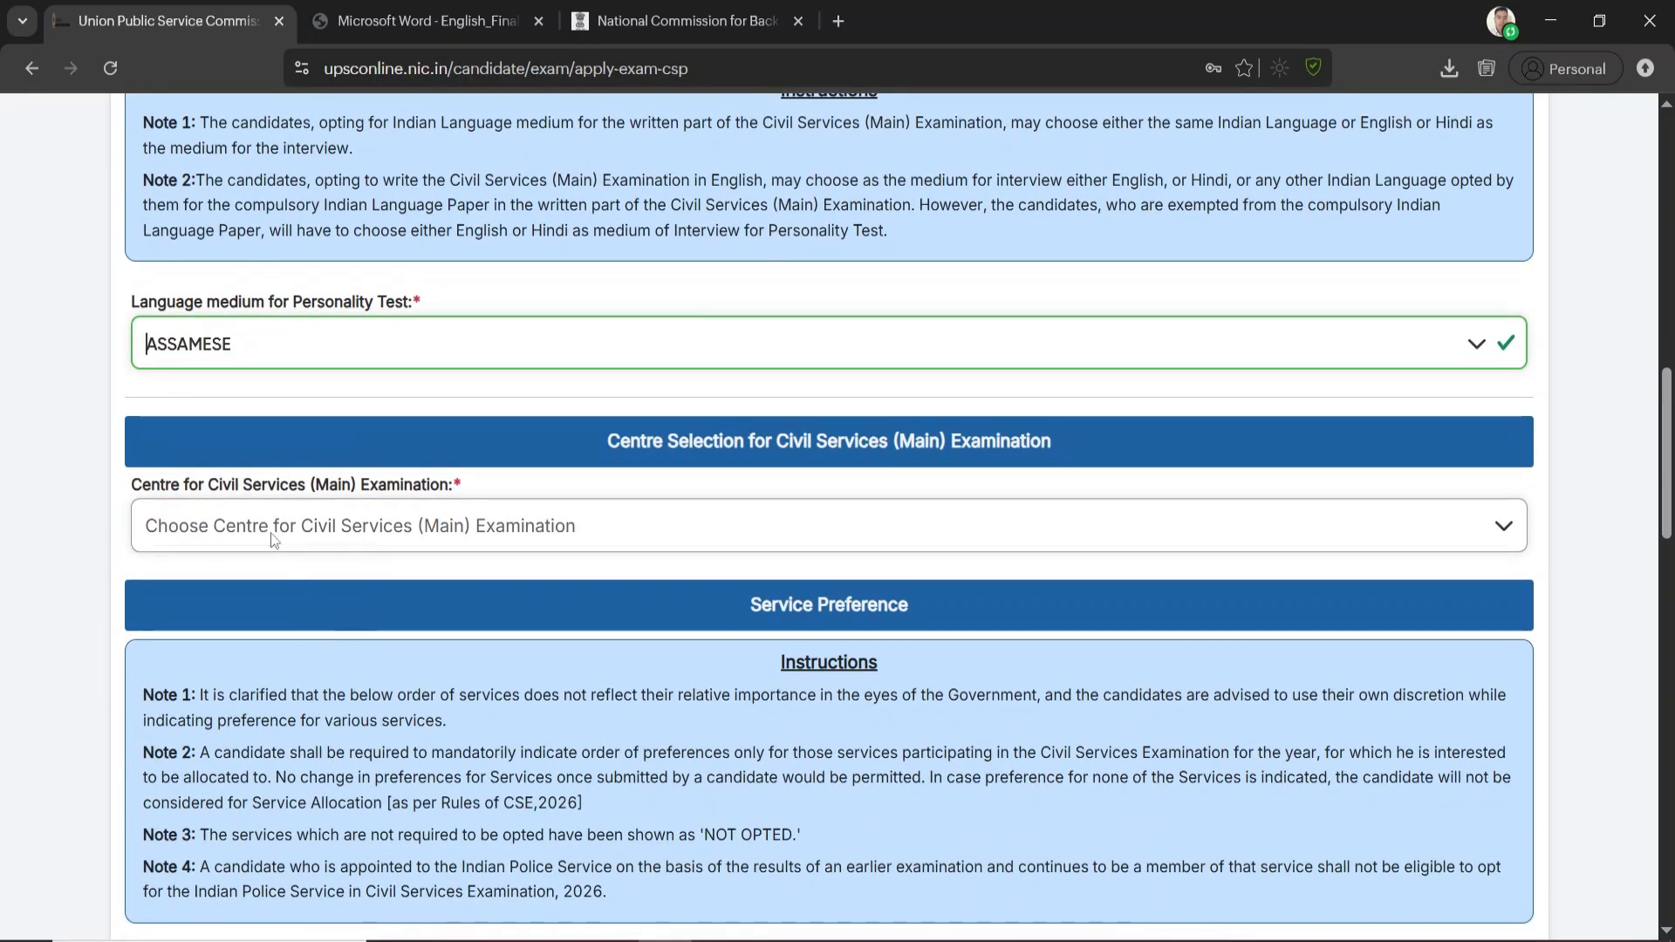
{"action": "left_click", "coordinate": [436, 528]}
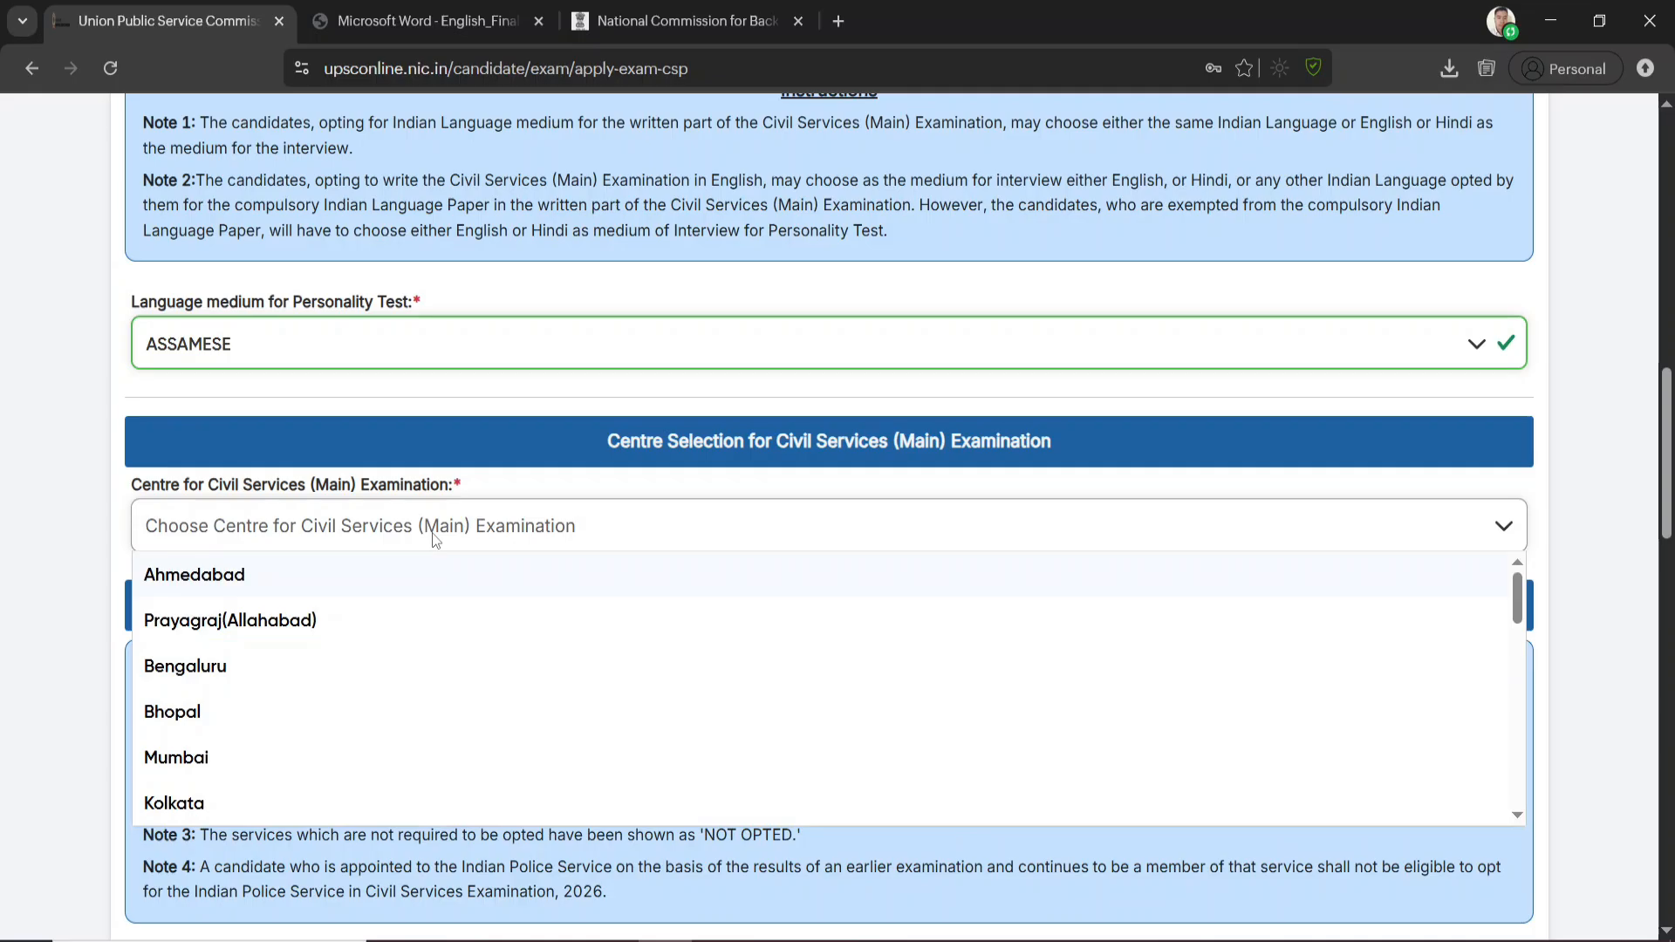
{"action": "scroll", "coordinate": [269, 629], "scroll_direction": "down", "scroll_amount": 6}
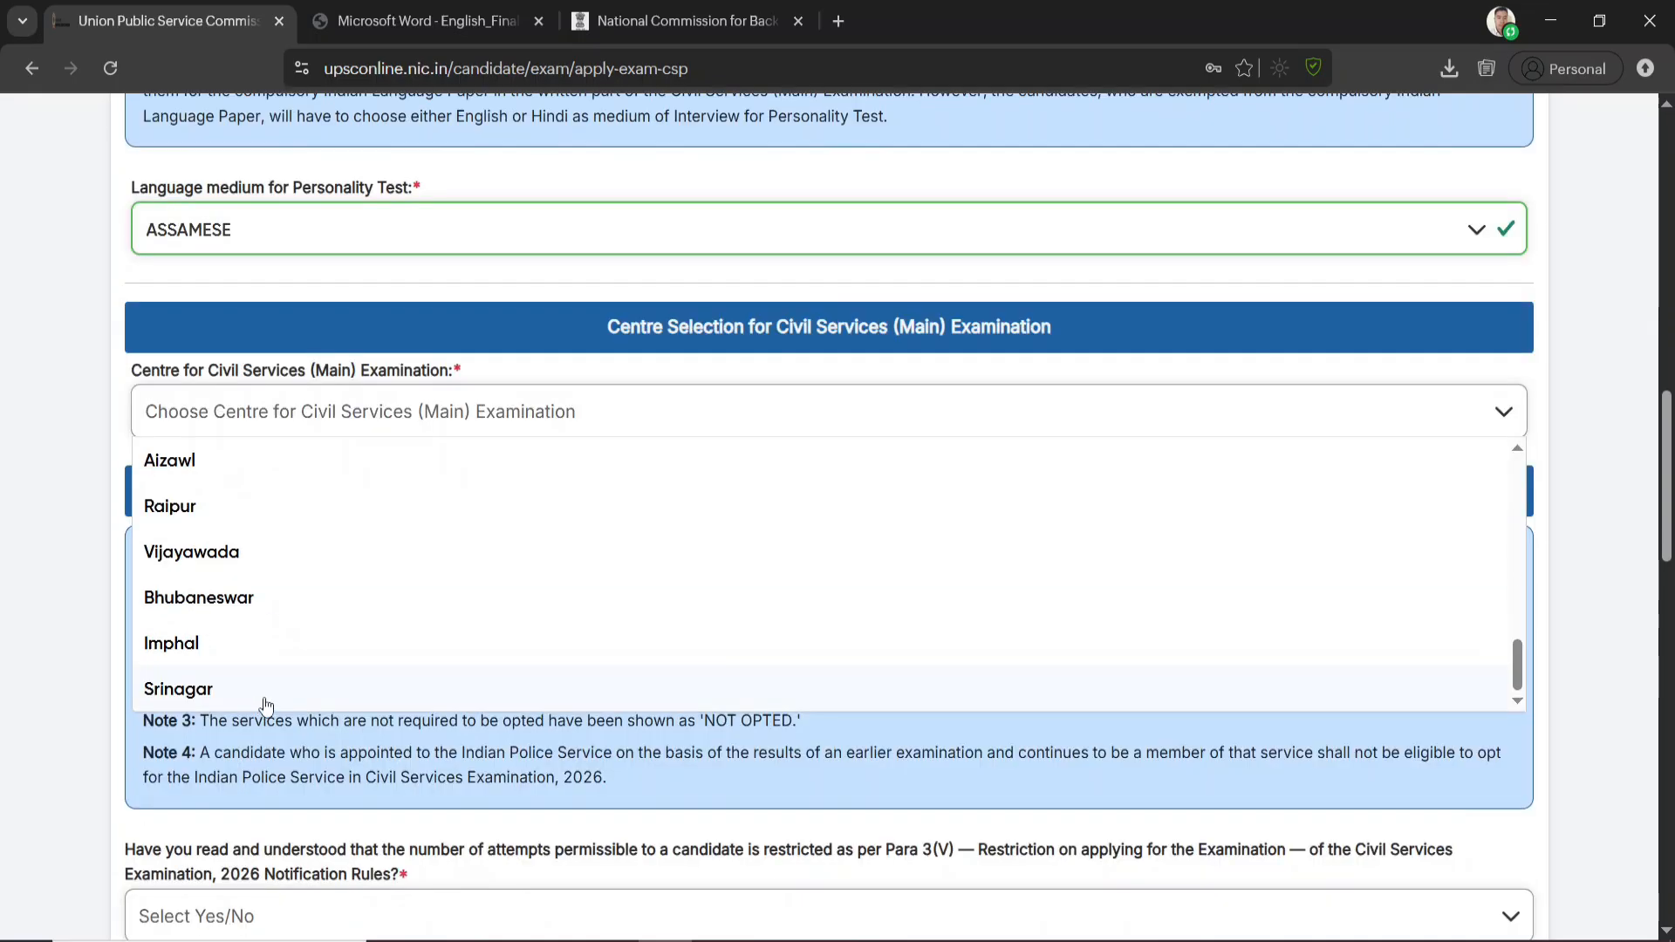
{"action": "type", "text": "GUWAH"}
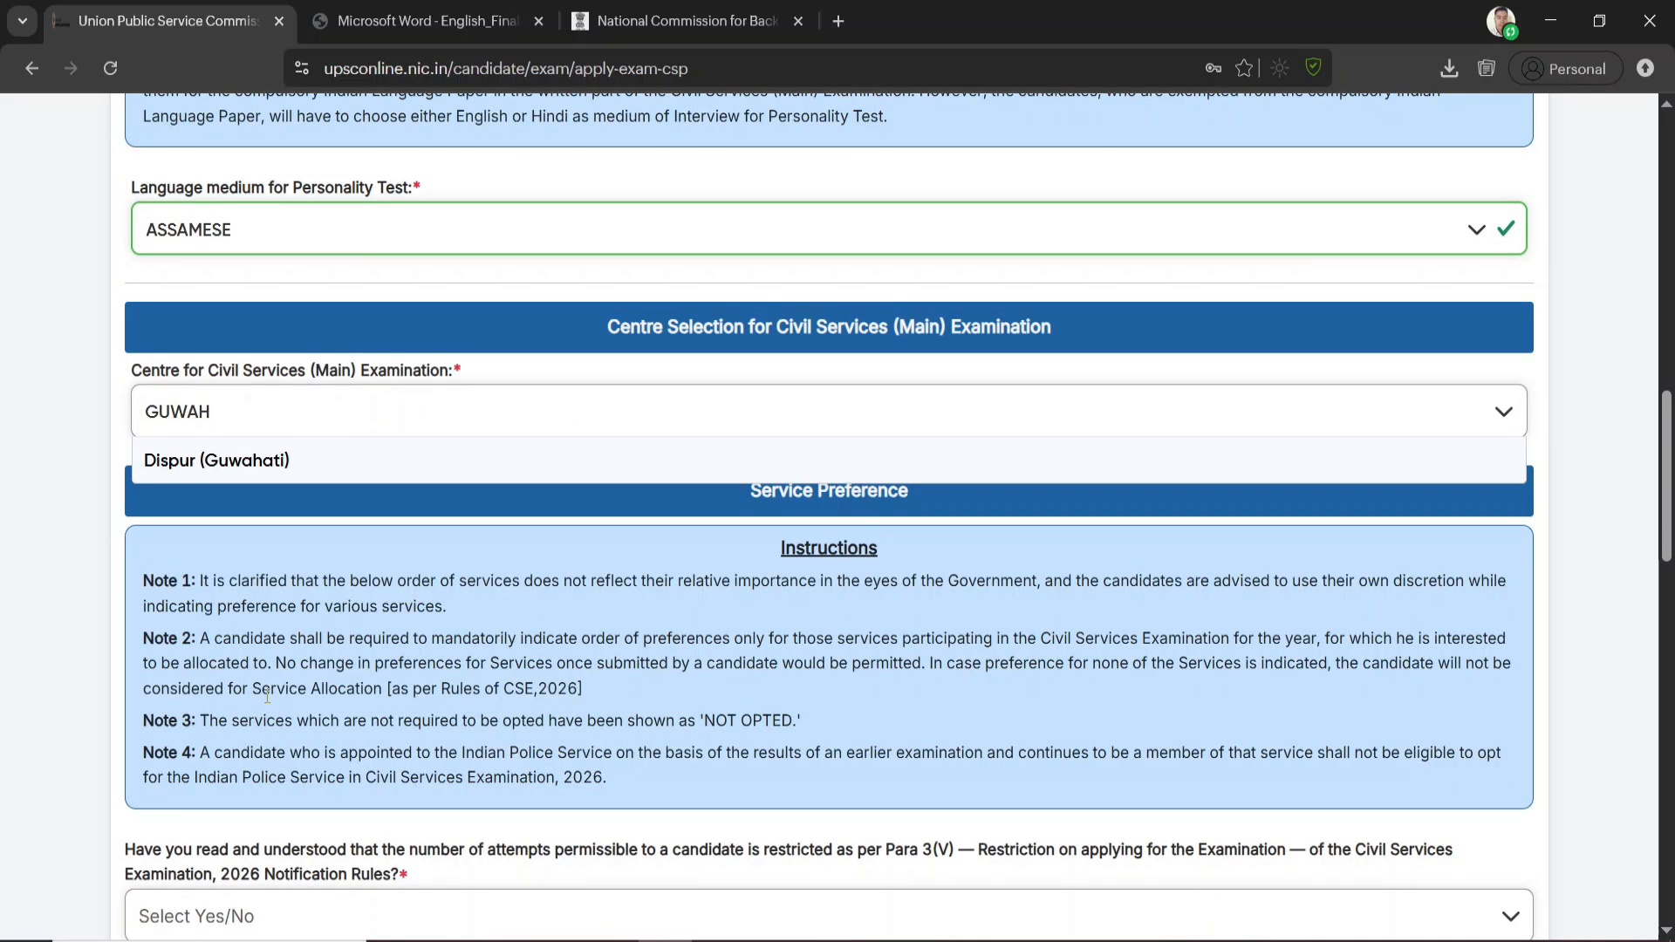
{"action": "left_click", "coordinate": [224, 467]}
{"action": "scroll", "coordinate": [527, 572], "scroll_direction": "up", "scroll_amount": 1}
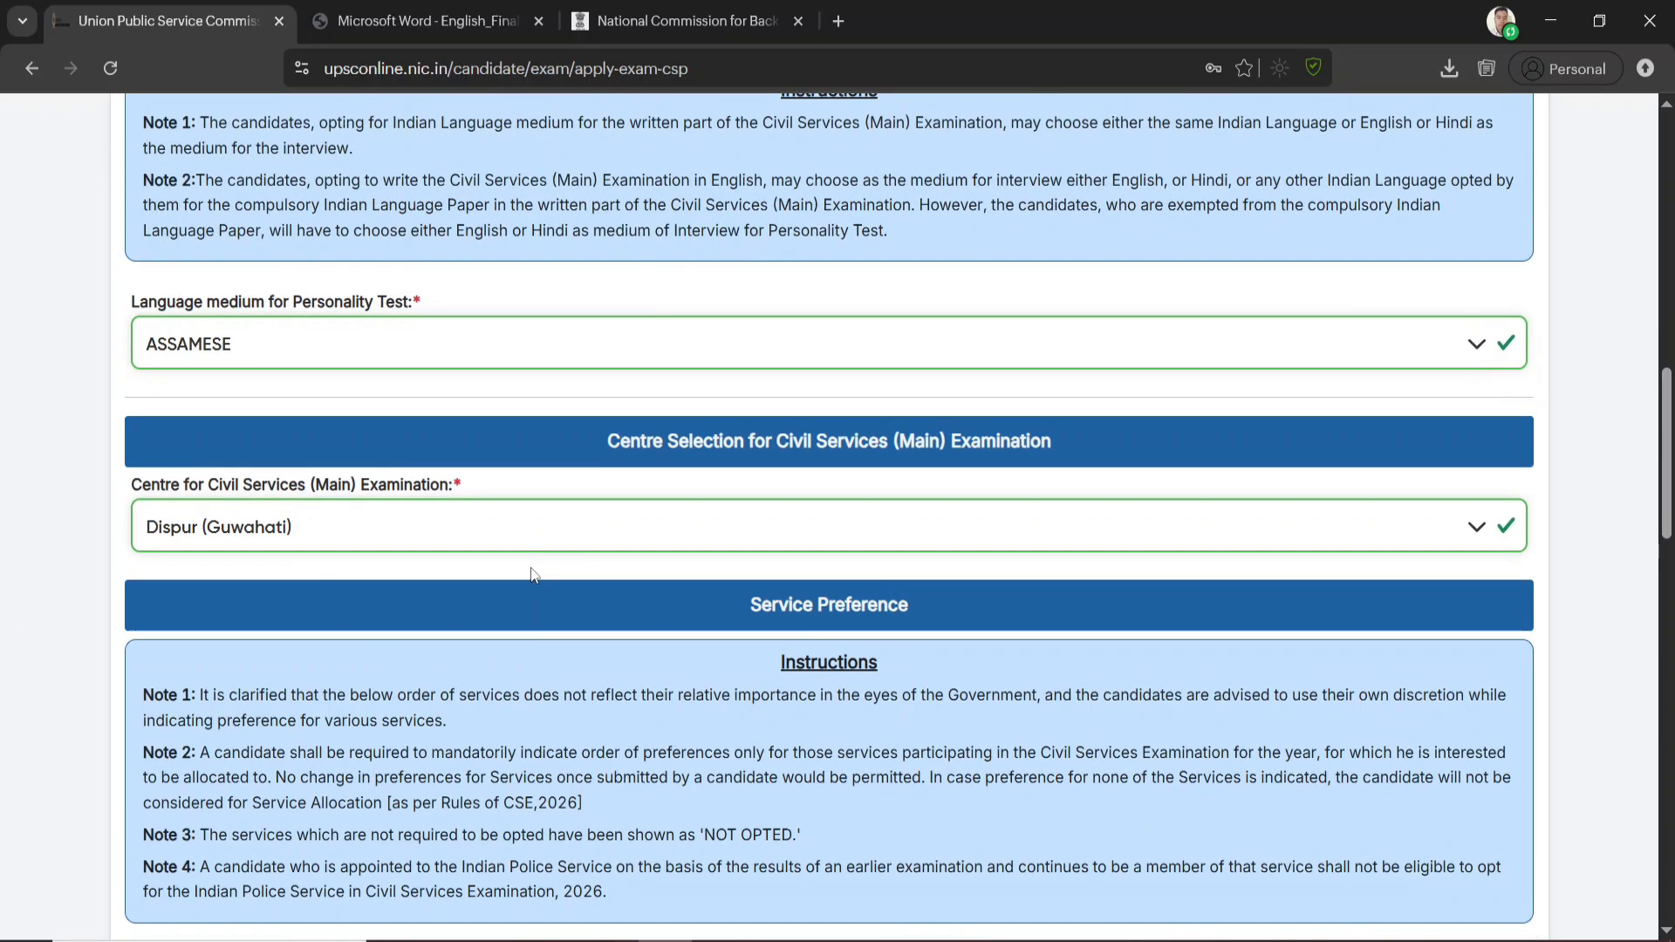
Look over the service preference table and set Indian Administrative Service to Preference 1
{"action": "scroll", "coordinate": [537, 604], "scroll_direction": "down", "scroll_amount": 3}
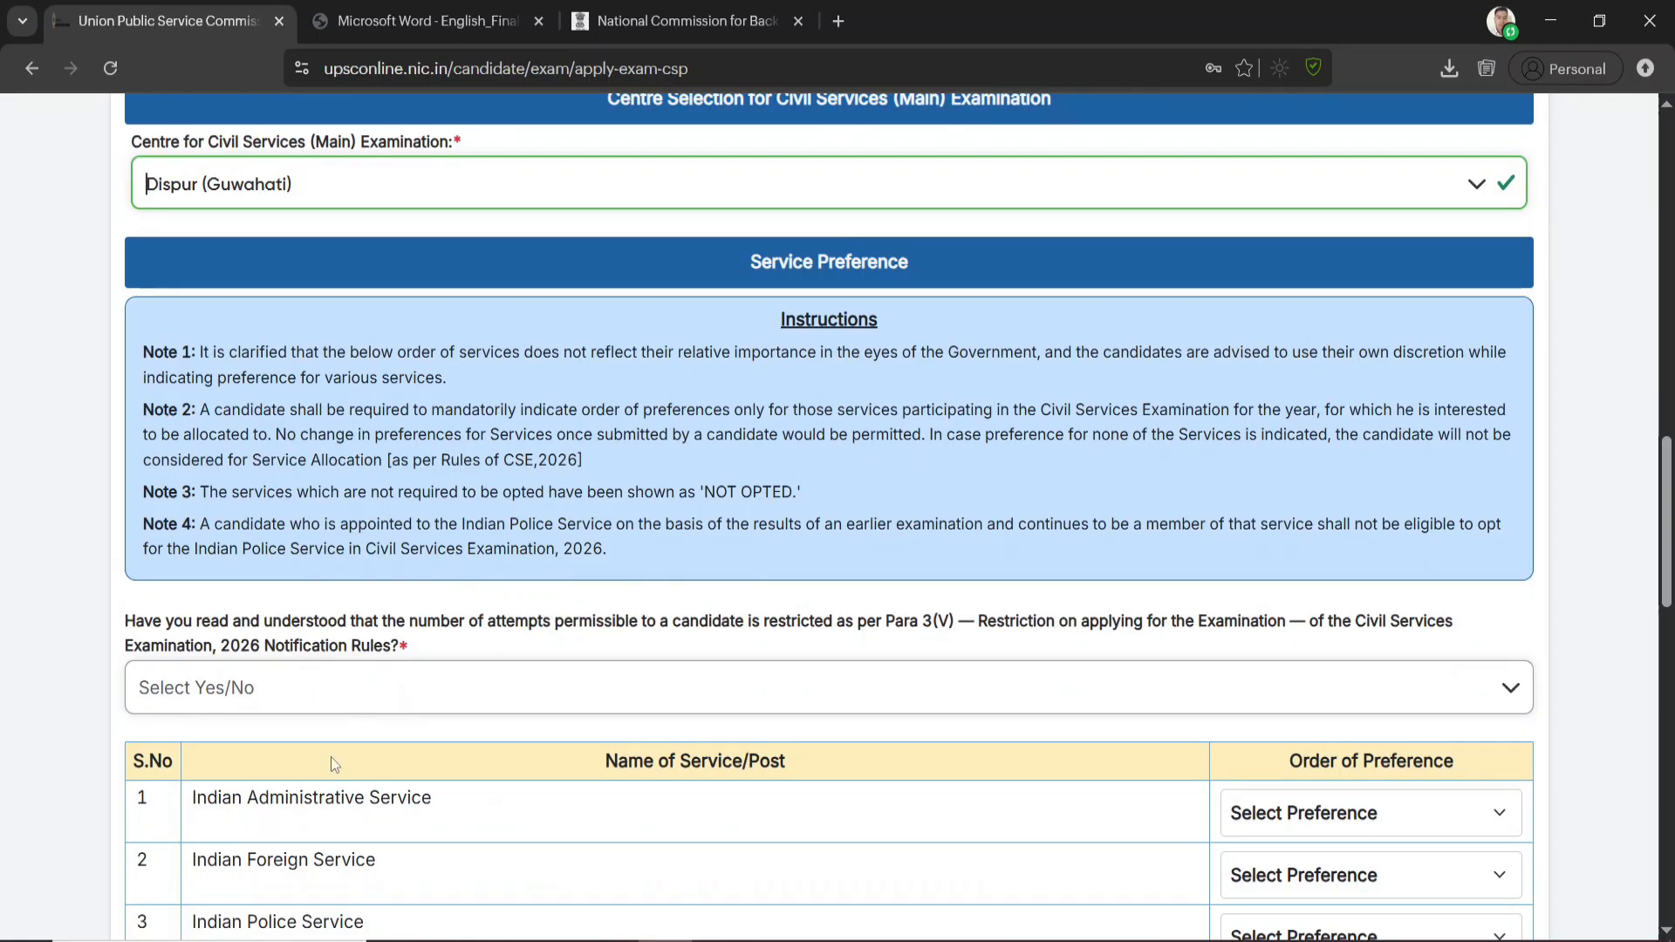
{"action": "scroll", "coordinate": [331, 756], "scroll_direction": "down", "scroll_amount": 2}
{"action": "scroll", "coordinate": [1118, 628], "scroll_direction": "down", "scroll_amount": 1}
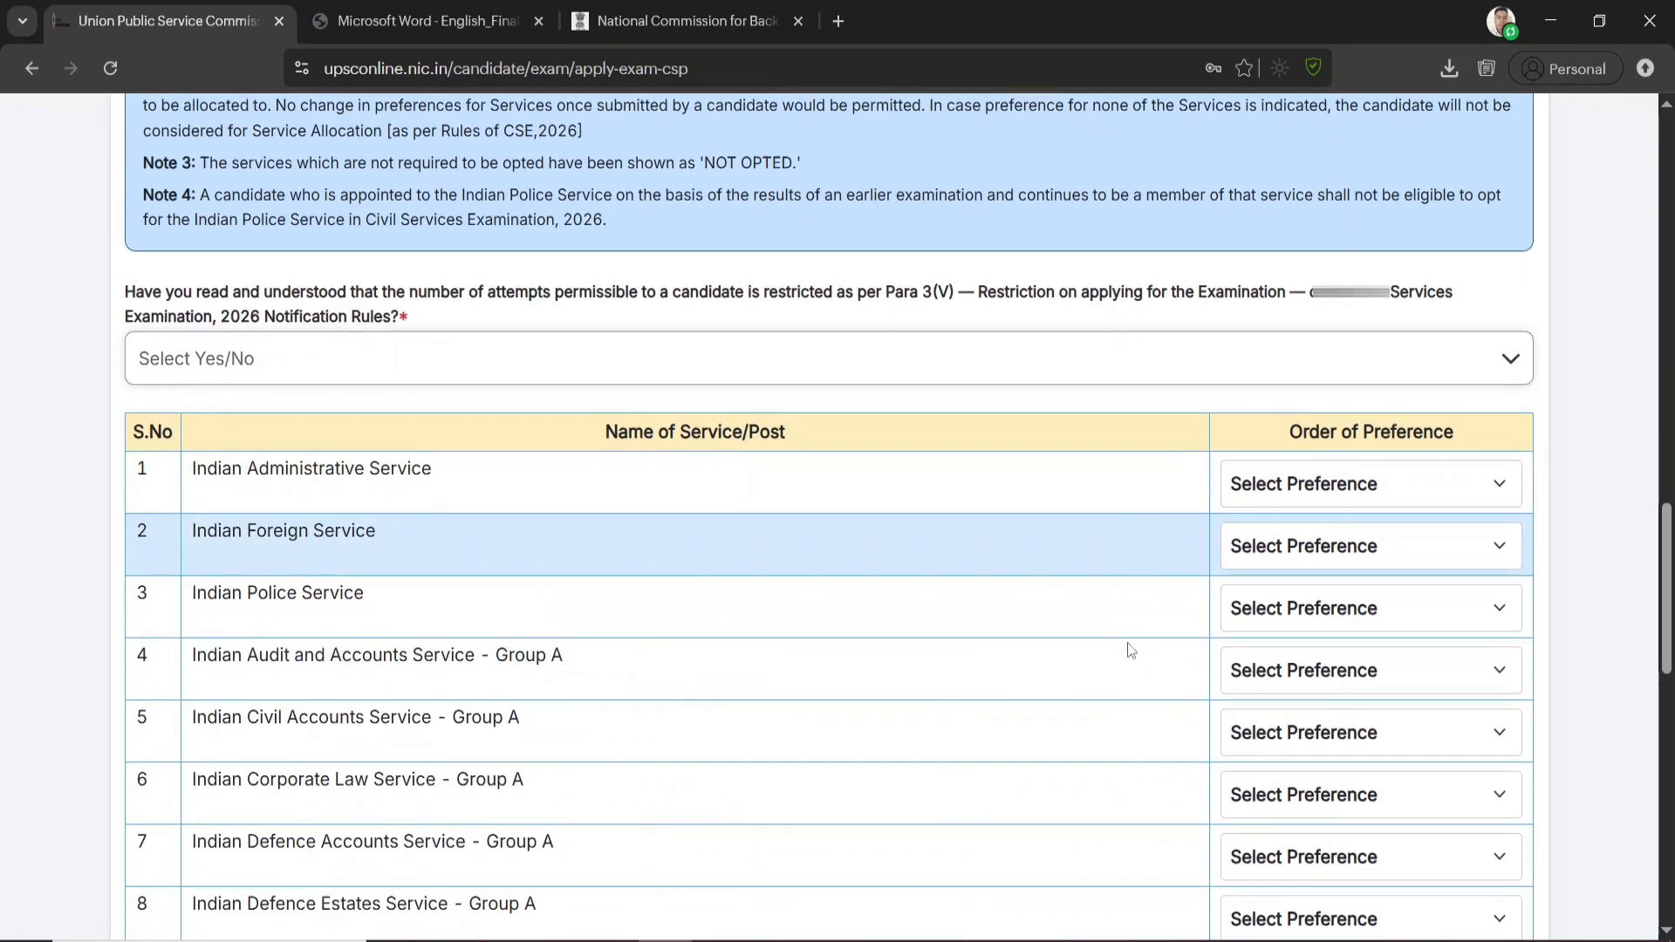
{"action": "scroll", "coordinate": [1256, 554], "scroll_direction": "down", "scroll_amount": 4}
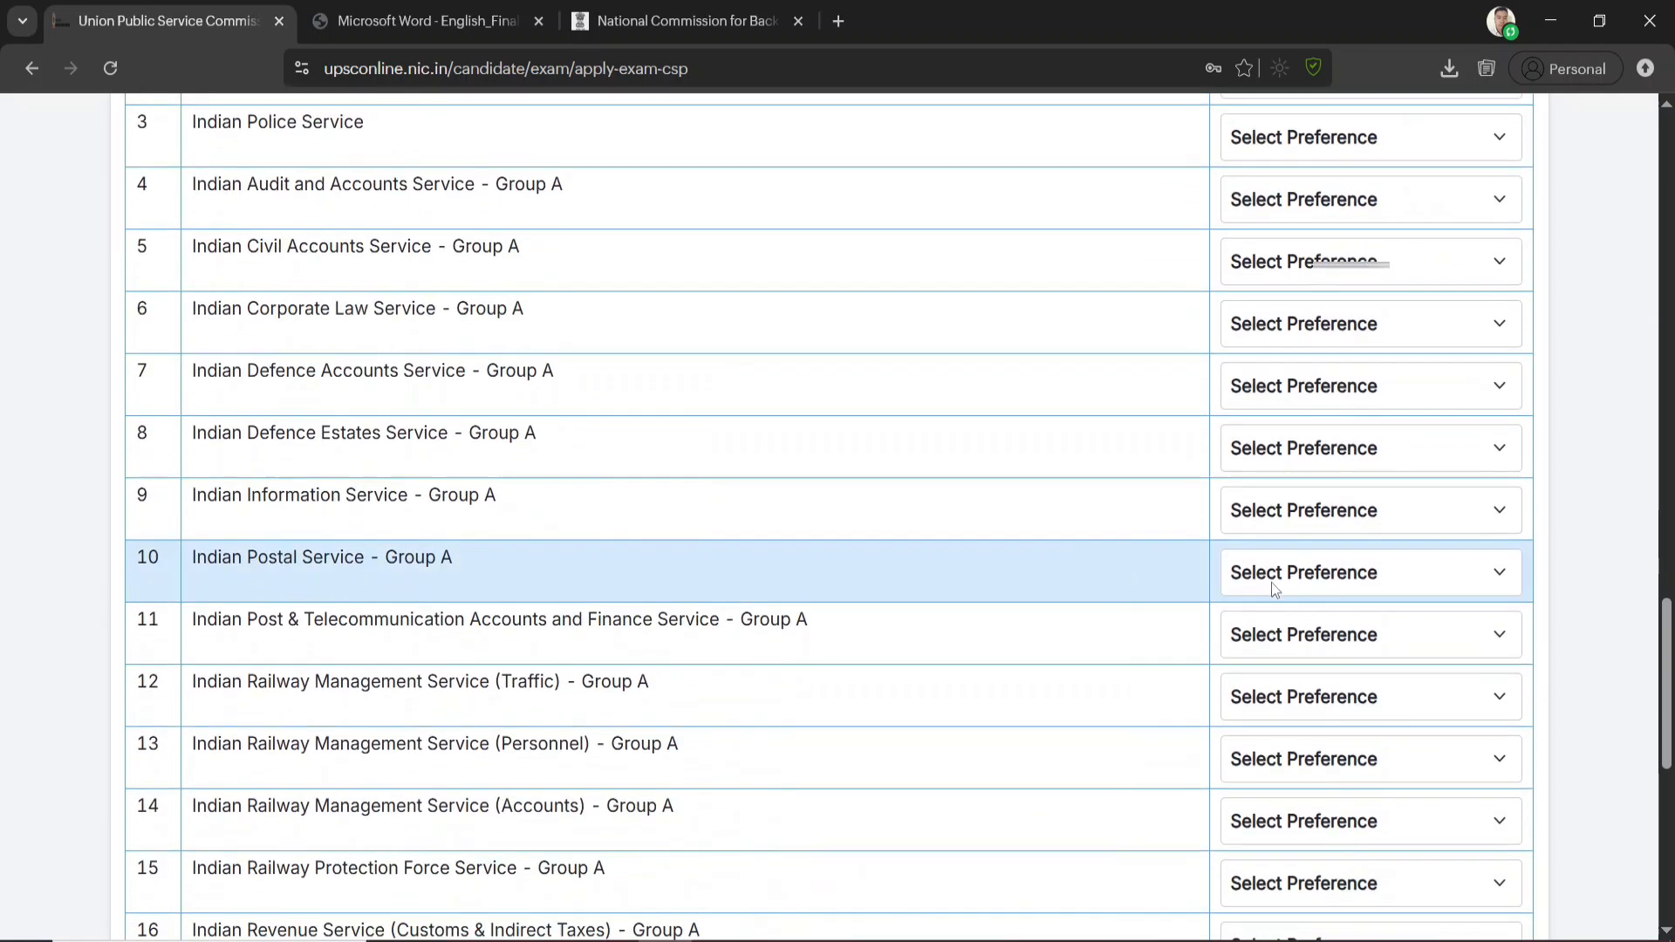
{"action": "scroll", "coordinate": [1091, 575], "scroll_direction": "up", "scroll_amount": 4}
{"action": "scroll", "coordinate": [663, 497], "scroll_direction": "down", "scroll_amount": 1}
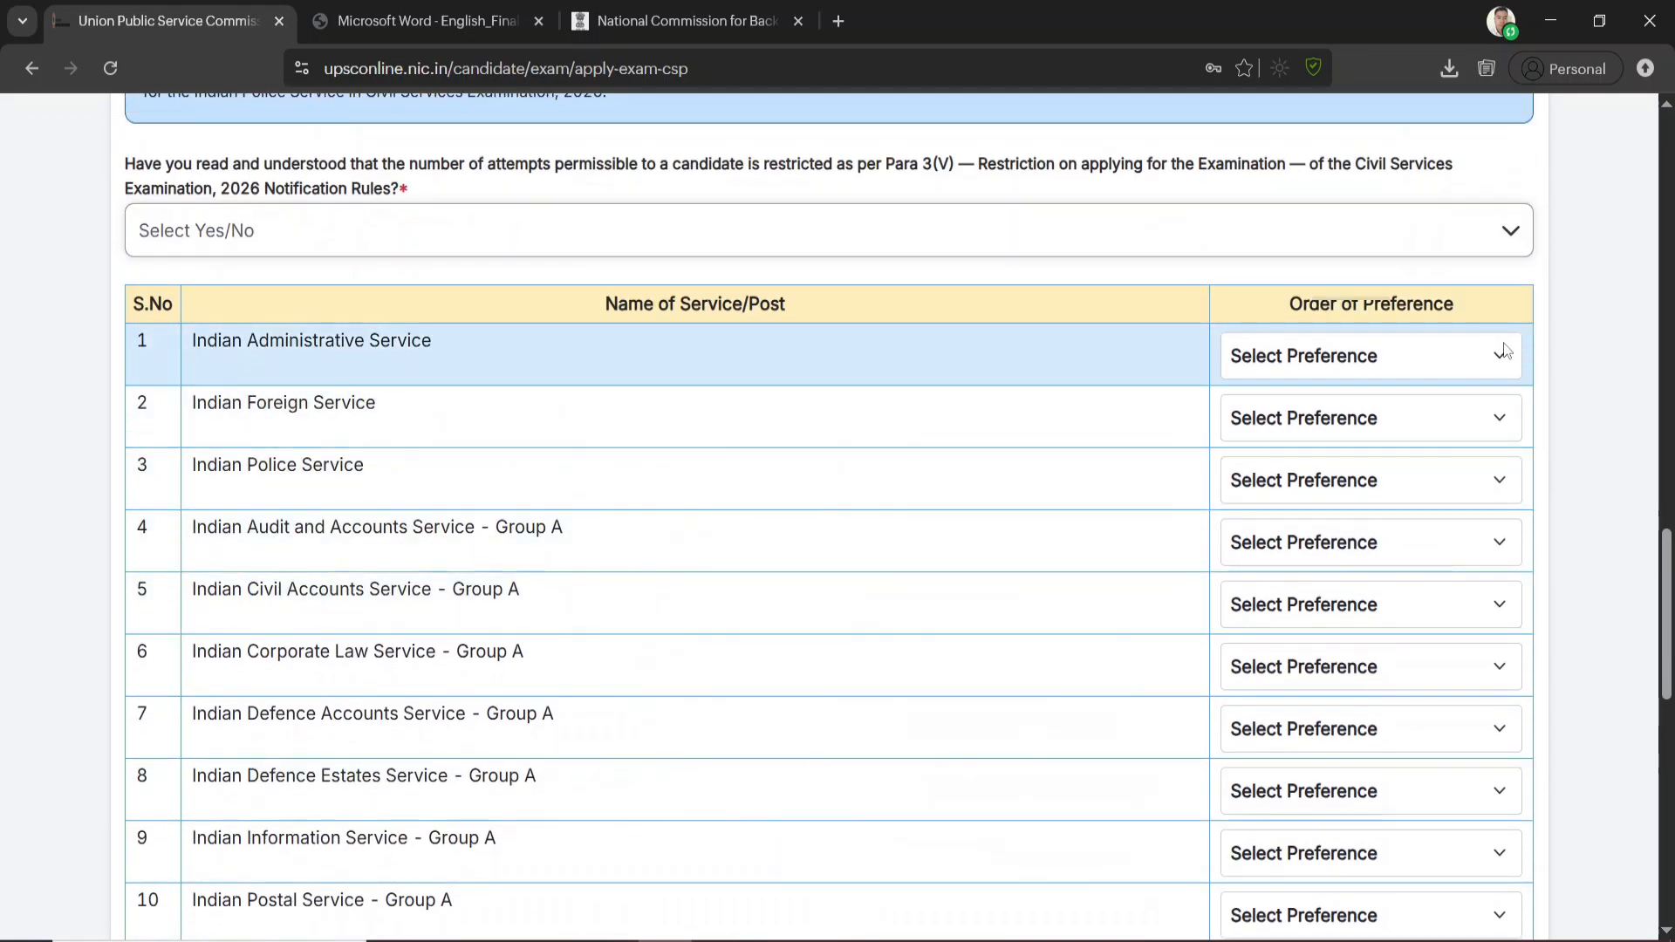
{"action": "left_click", "coordinate": [1485, 357]}
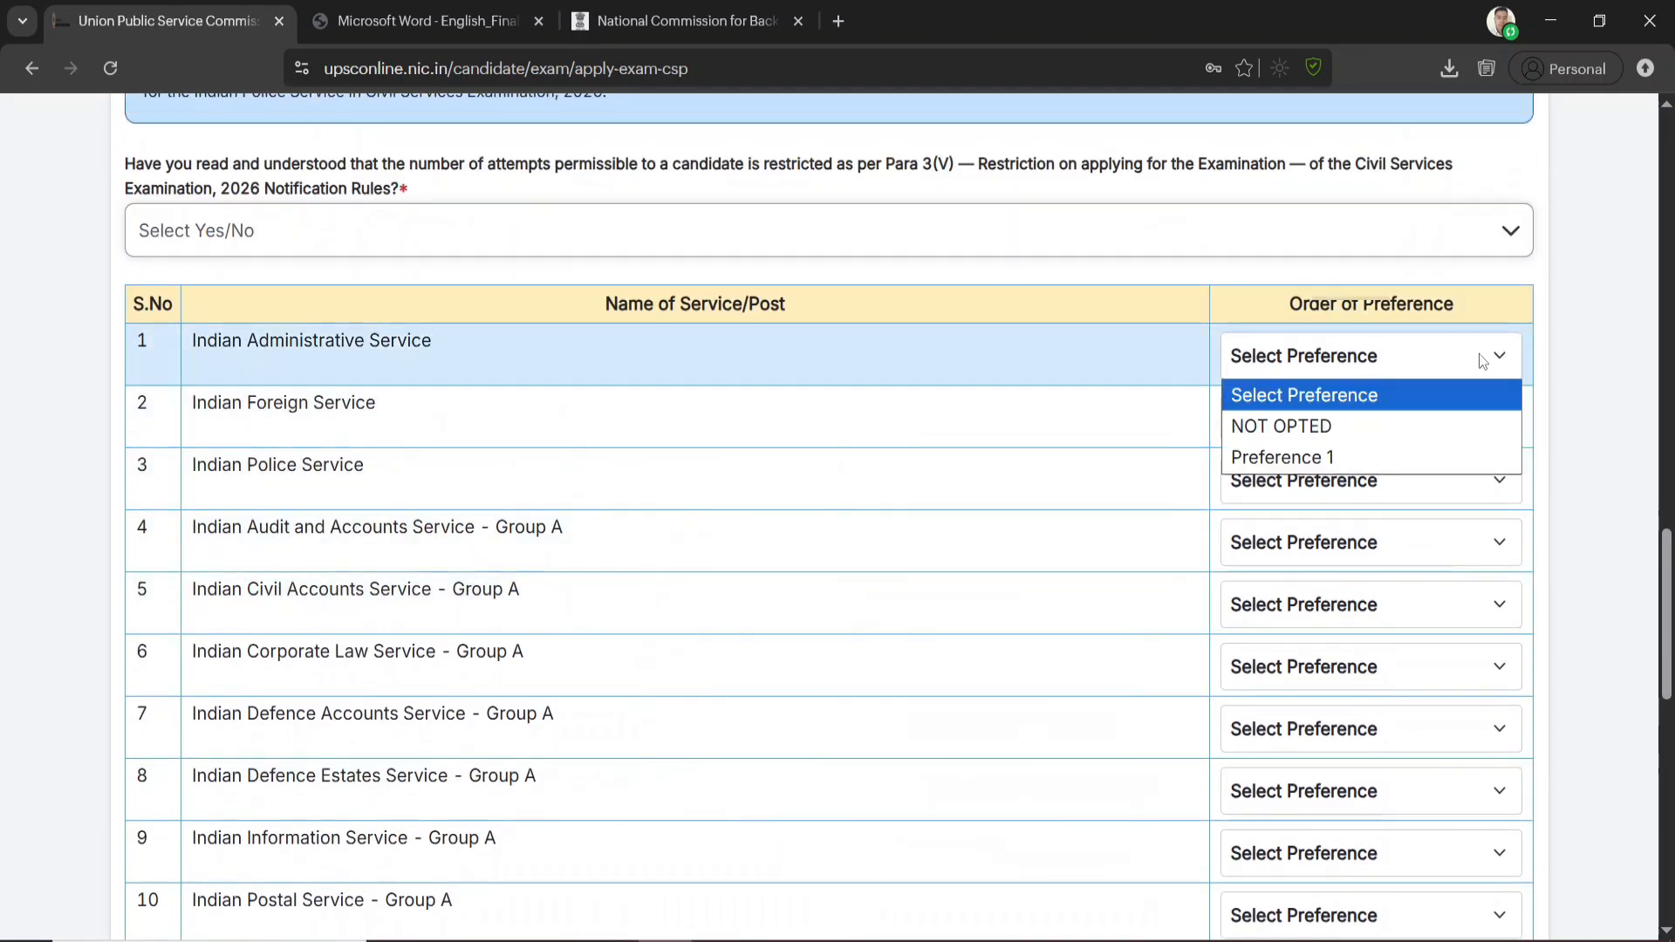
{"action": "left_click", "coordinate": [1306, 460]}
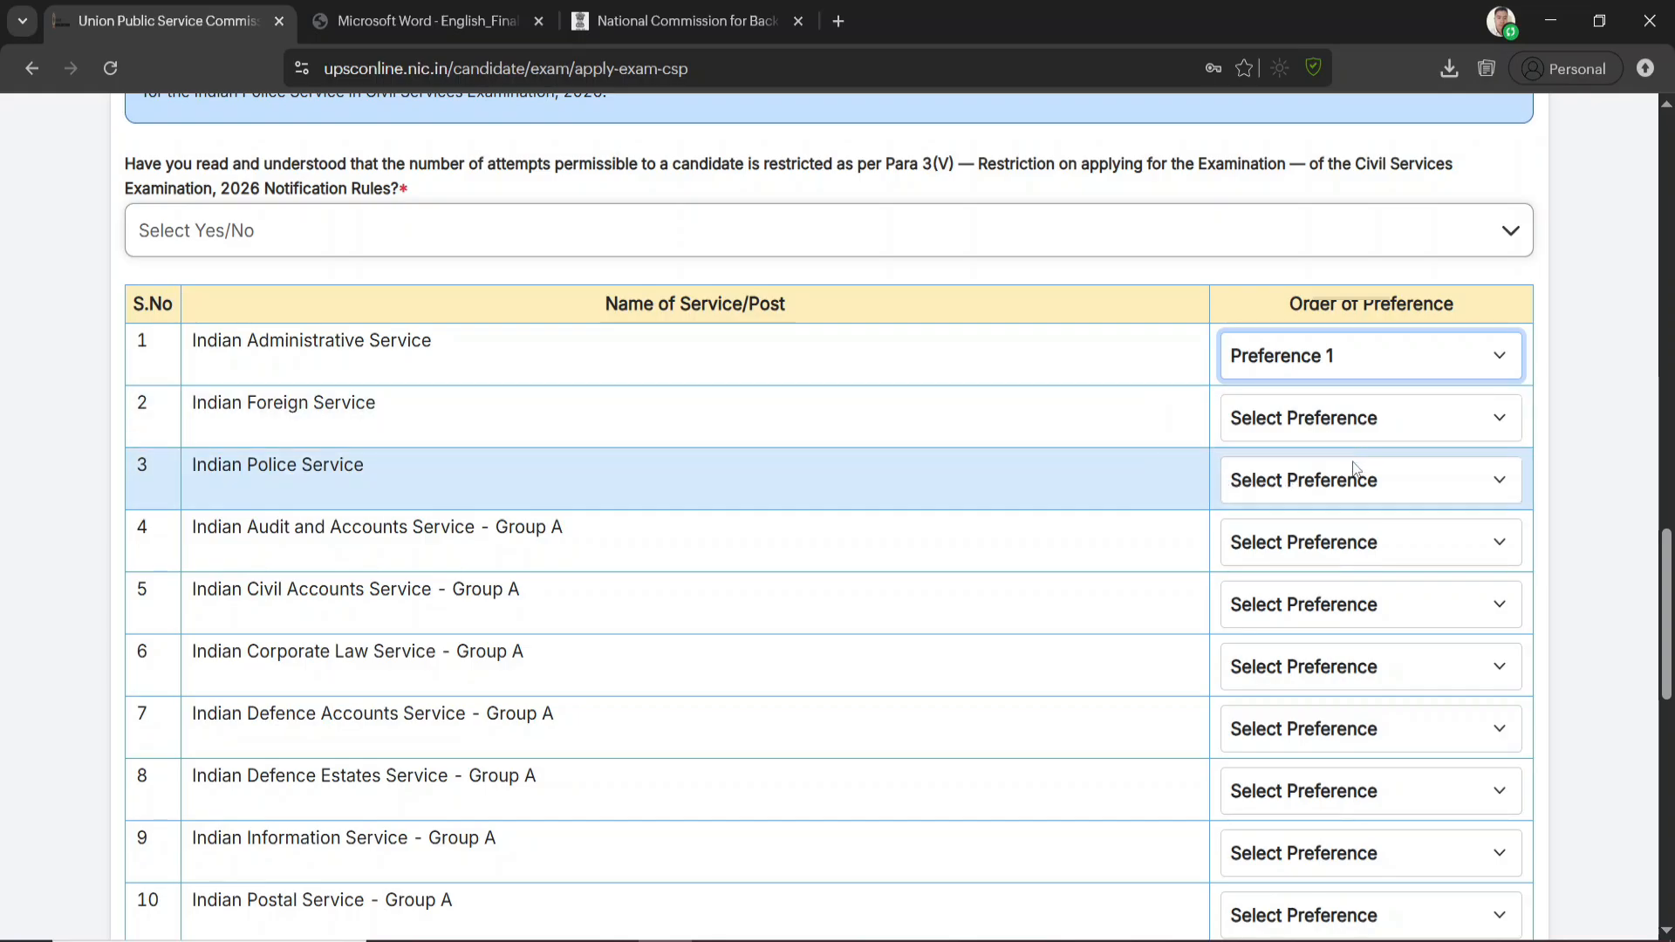
{"action": "scroll", "coordinate": [1342, 499], "scroll_direction": "up", "scroll_amount": 1}
{"action": "scroll", "coordinate": [1343, 499], "scroll_direction": "up", "scroll_amount": 3}
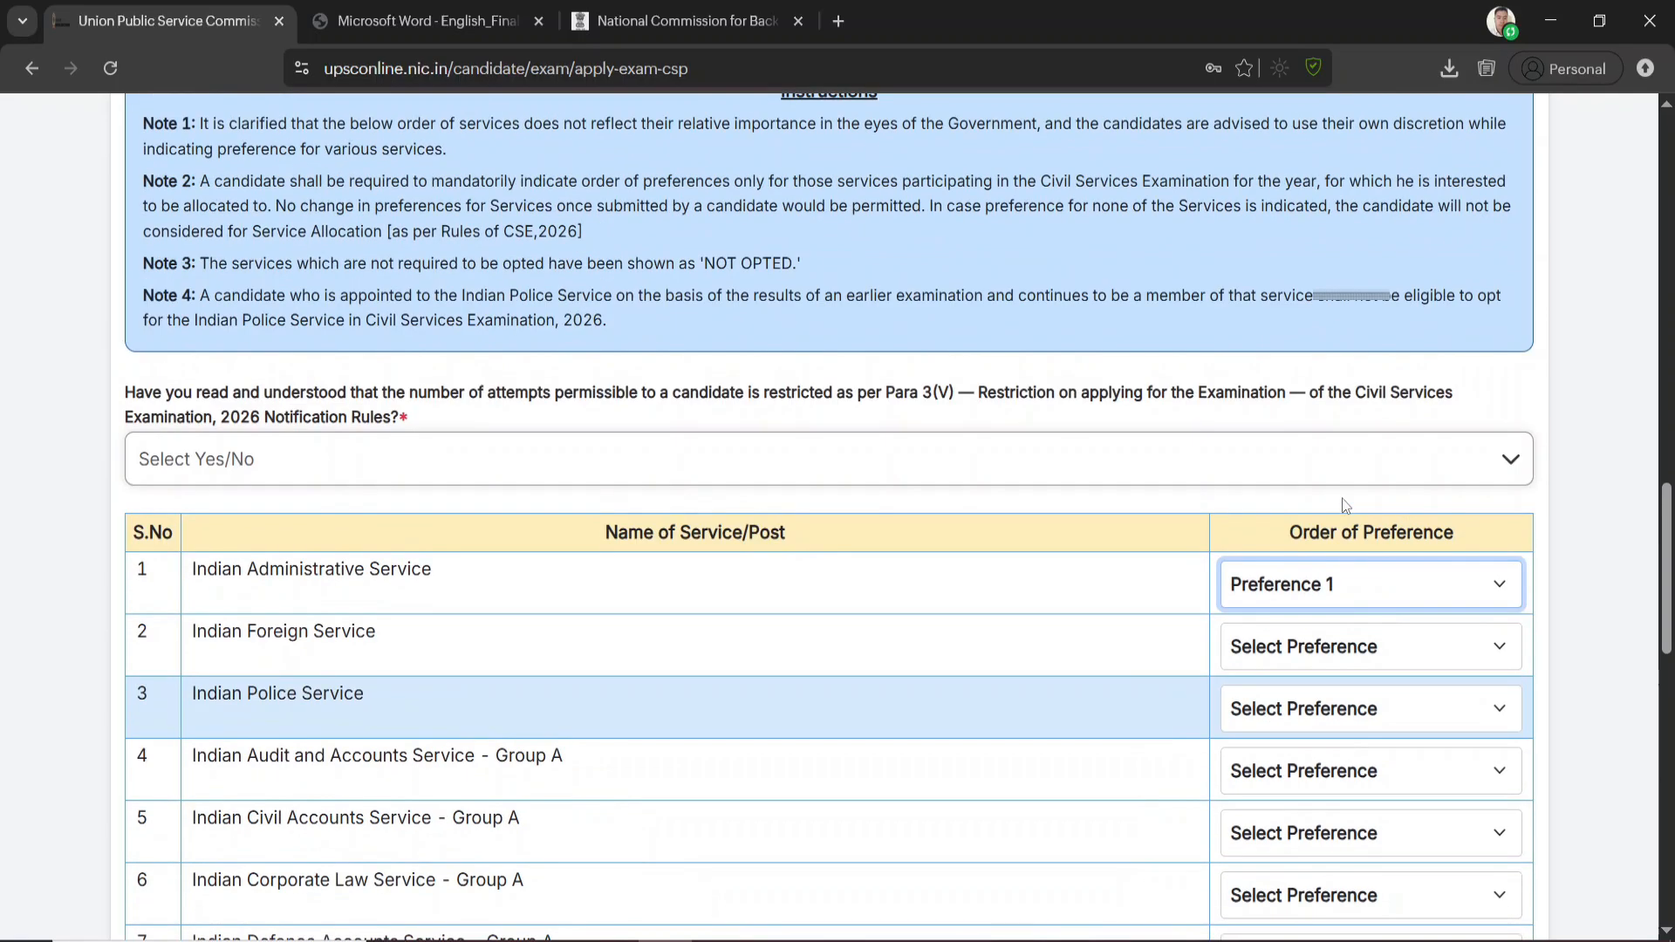
Answer Yes to having read and understood the restriction on the number of attempts under Para 3(V) of the 2026 Notification Rules
{"action": "left_click", "coordinate": [364, 466]}
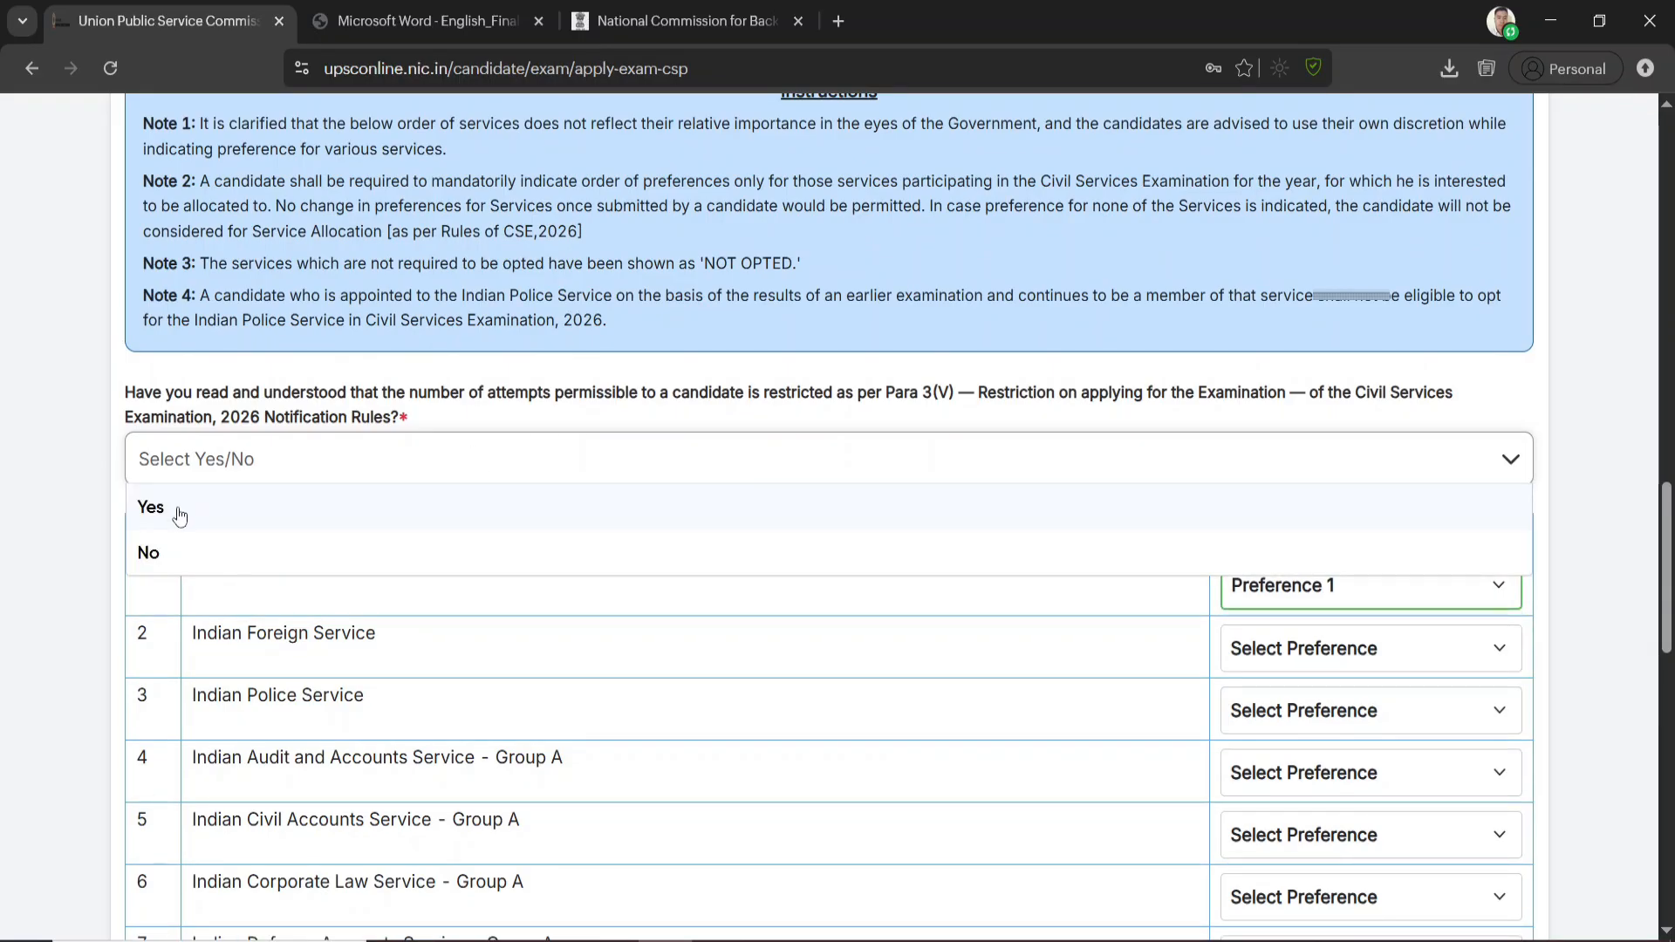
{"action": "left_click", "coordinate": [180, 510]}
{"action": "scroll", "coordinate": [1027, 703], "scroll_direction": "down", "scroll_amount": 15}
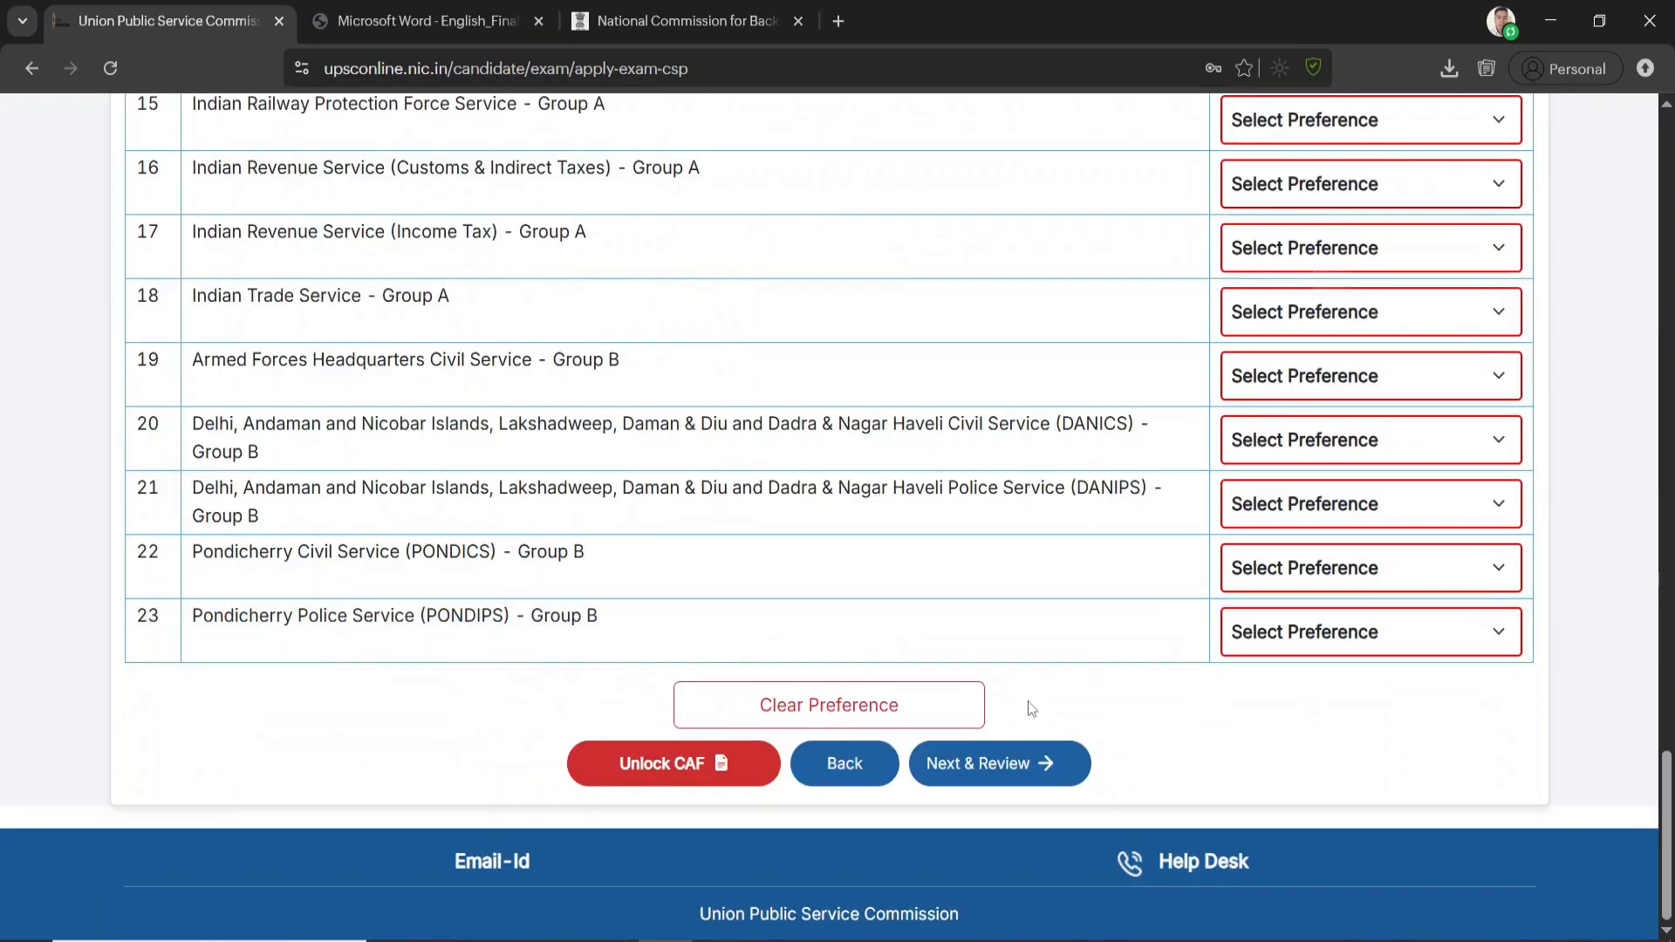
{"action": "scroll", "coordinate": [1010, 693], "scroll_direction": "up", "scroll_amount": 14}
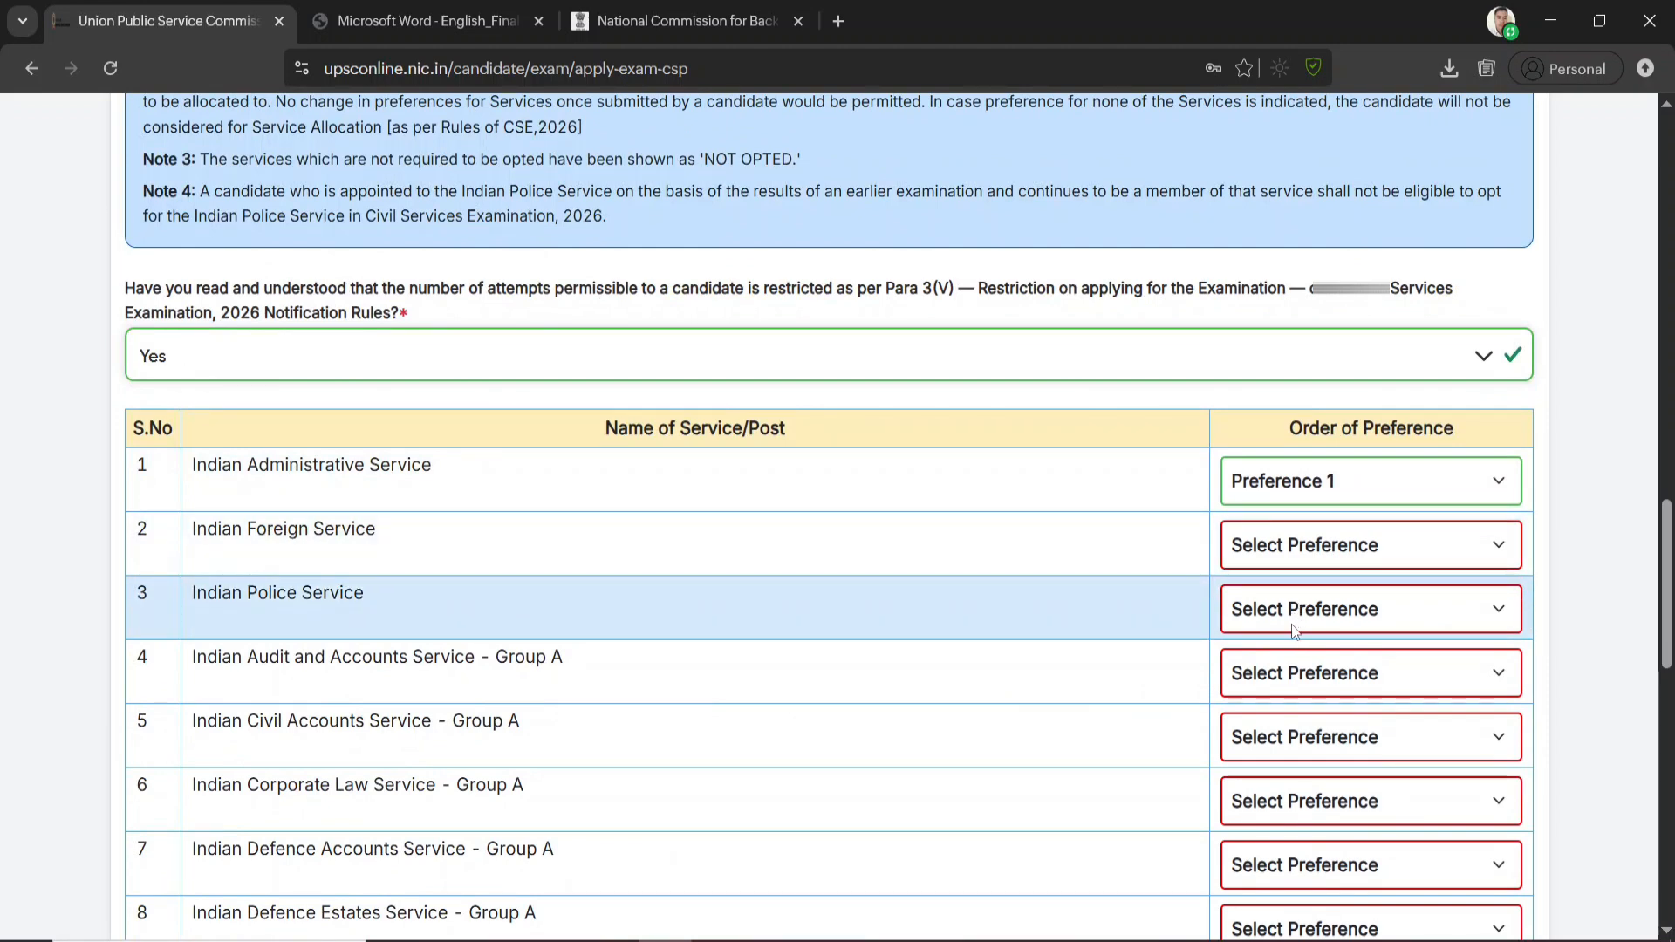
Set Indian Foreign Service, Indian Police Service and Indian Audit and Accounts Service to NOT OPTED in the service preference table
{"action": "scroll", "coordinate": [1294, 630], "scroll_direction": "up", "scroll_amount": 1}
{"action": "scroll", "coordinate": [1294, 630], "scroll_direction": "down", "scroll_amount": 3}
{"action": "left_click", "coordinate": [1344, 318]}
{"action": "left_click", "coordinate": [1322, 388]}
{"action": "left_click", "coordinate": [1326, 380]}
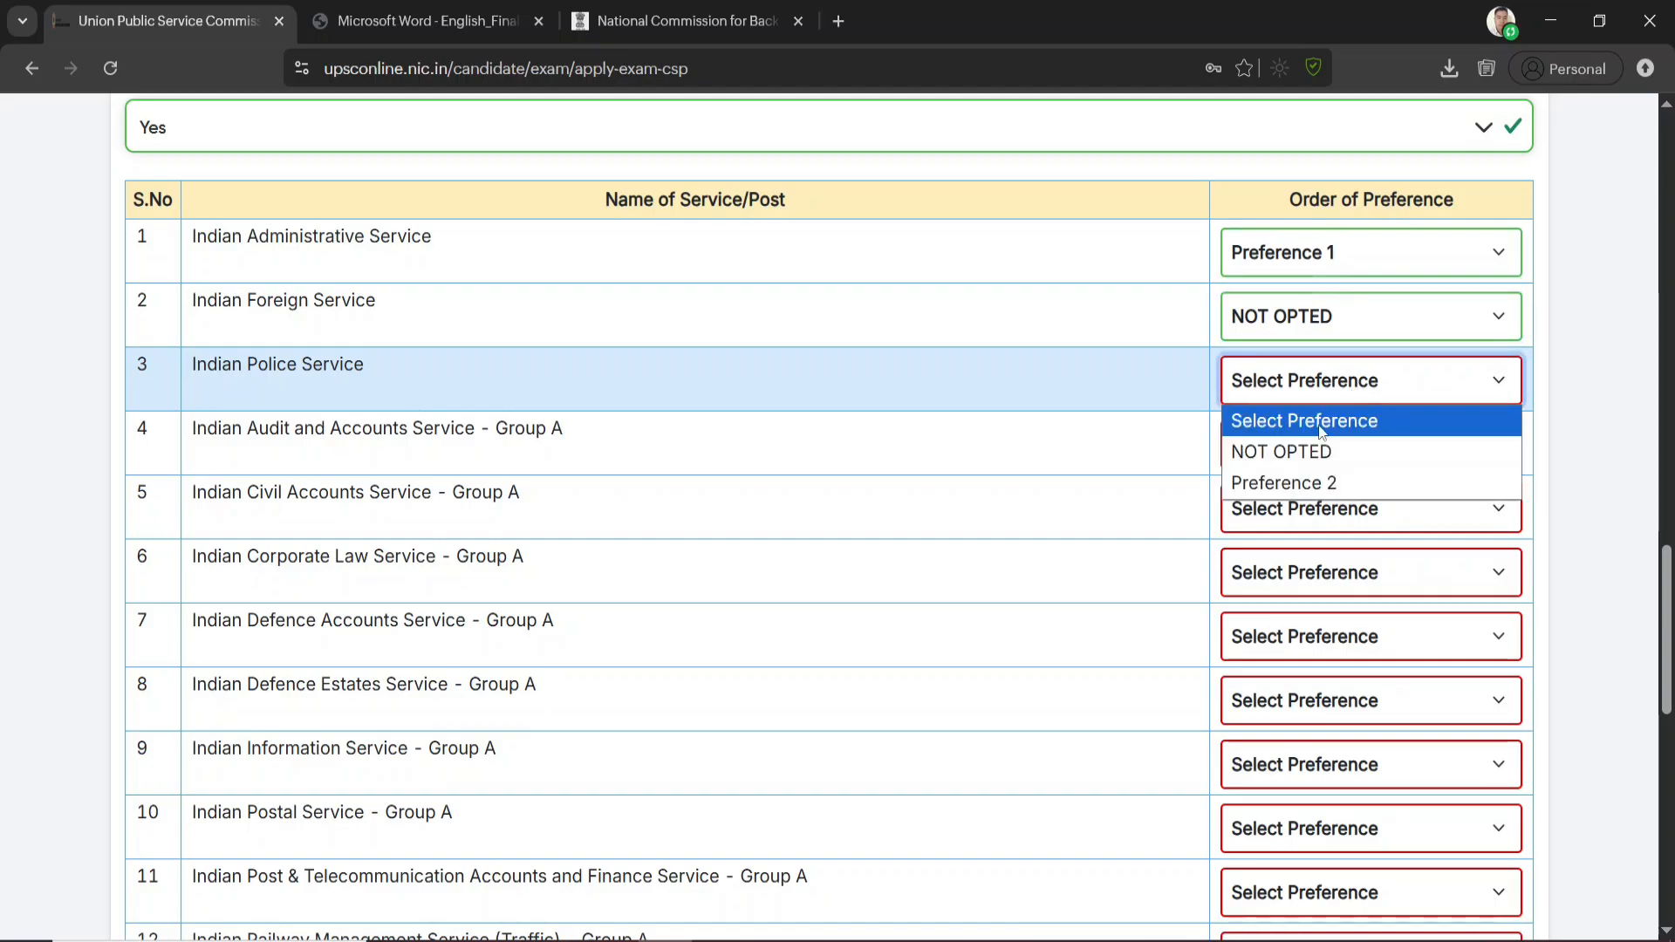
{"action": "left_click", "coordinate": [1321, 452]}
{"action": "left_click", "coordinate": [1305, 445]}
{"action": "left_click", "coordinate": [1281, 516]}
Proceed to the review of the Civil Services (Main) Examination details, then lock and submit them
{"action": "scroll", "coordinate": [1282, 515], "scroll_direction": "down", "scroll_amount": 12}
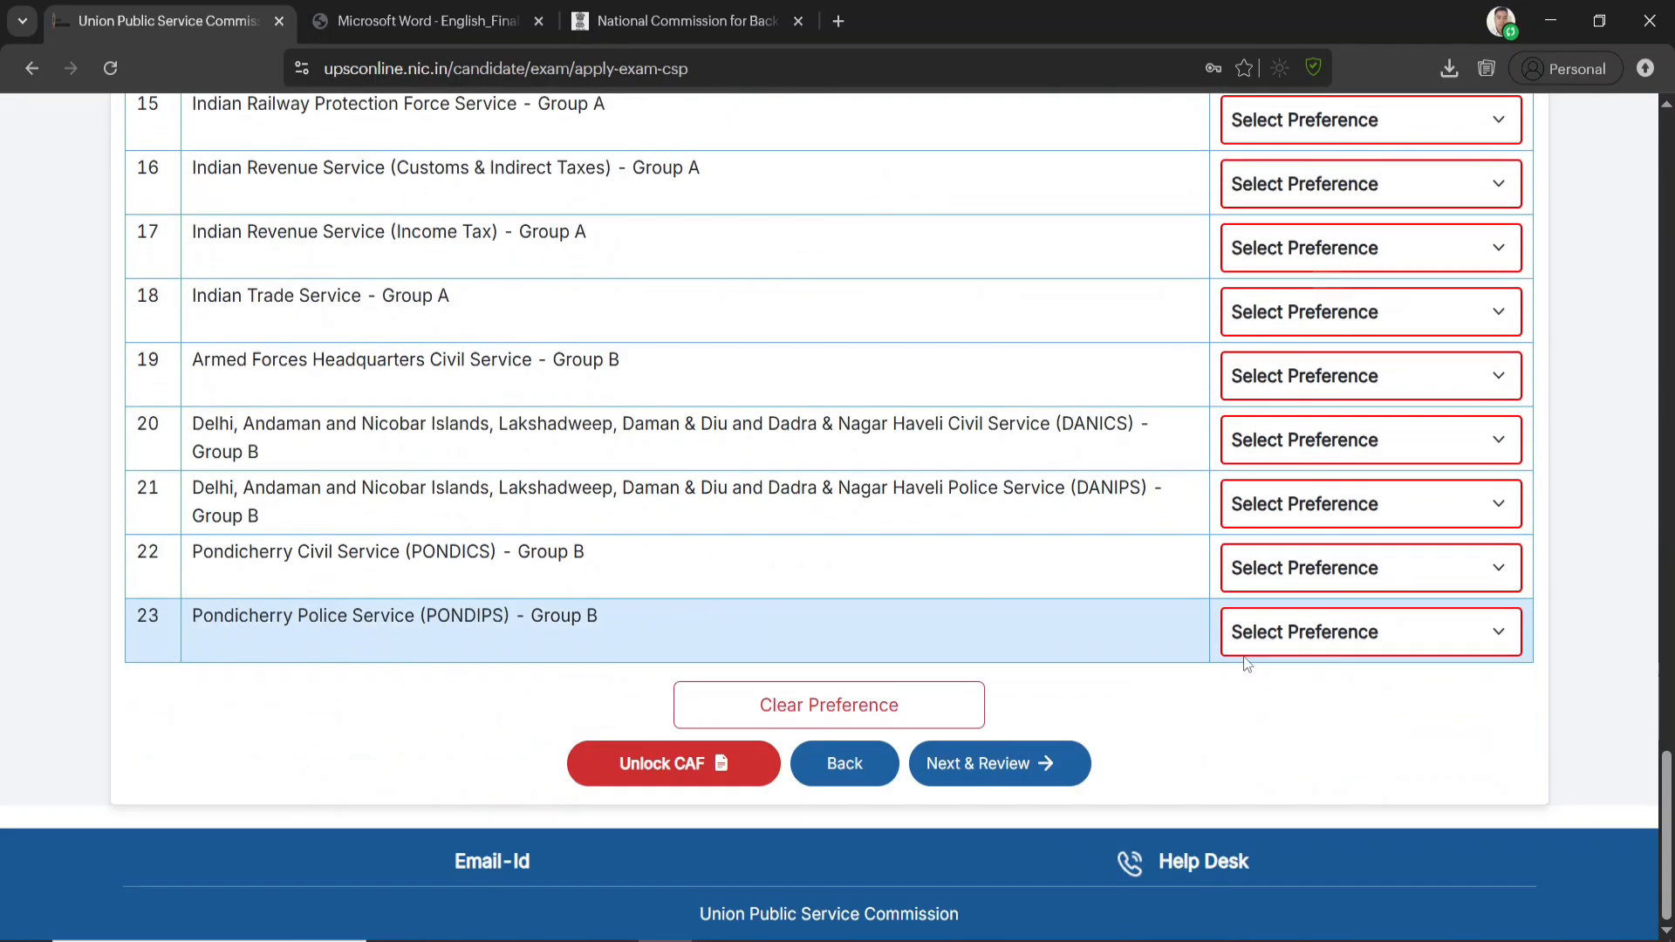
{"action": "left_click", "coordinate": [1007, 773]}
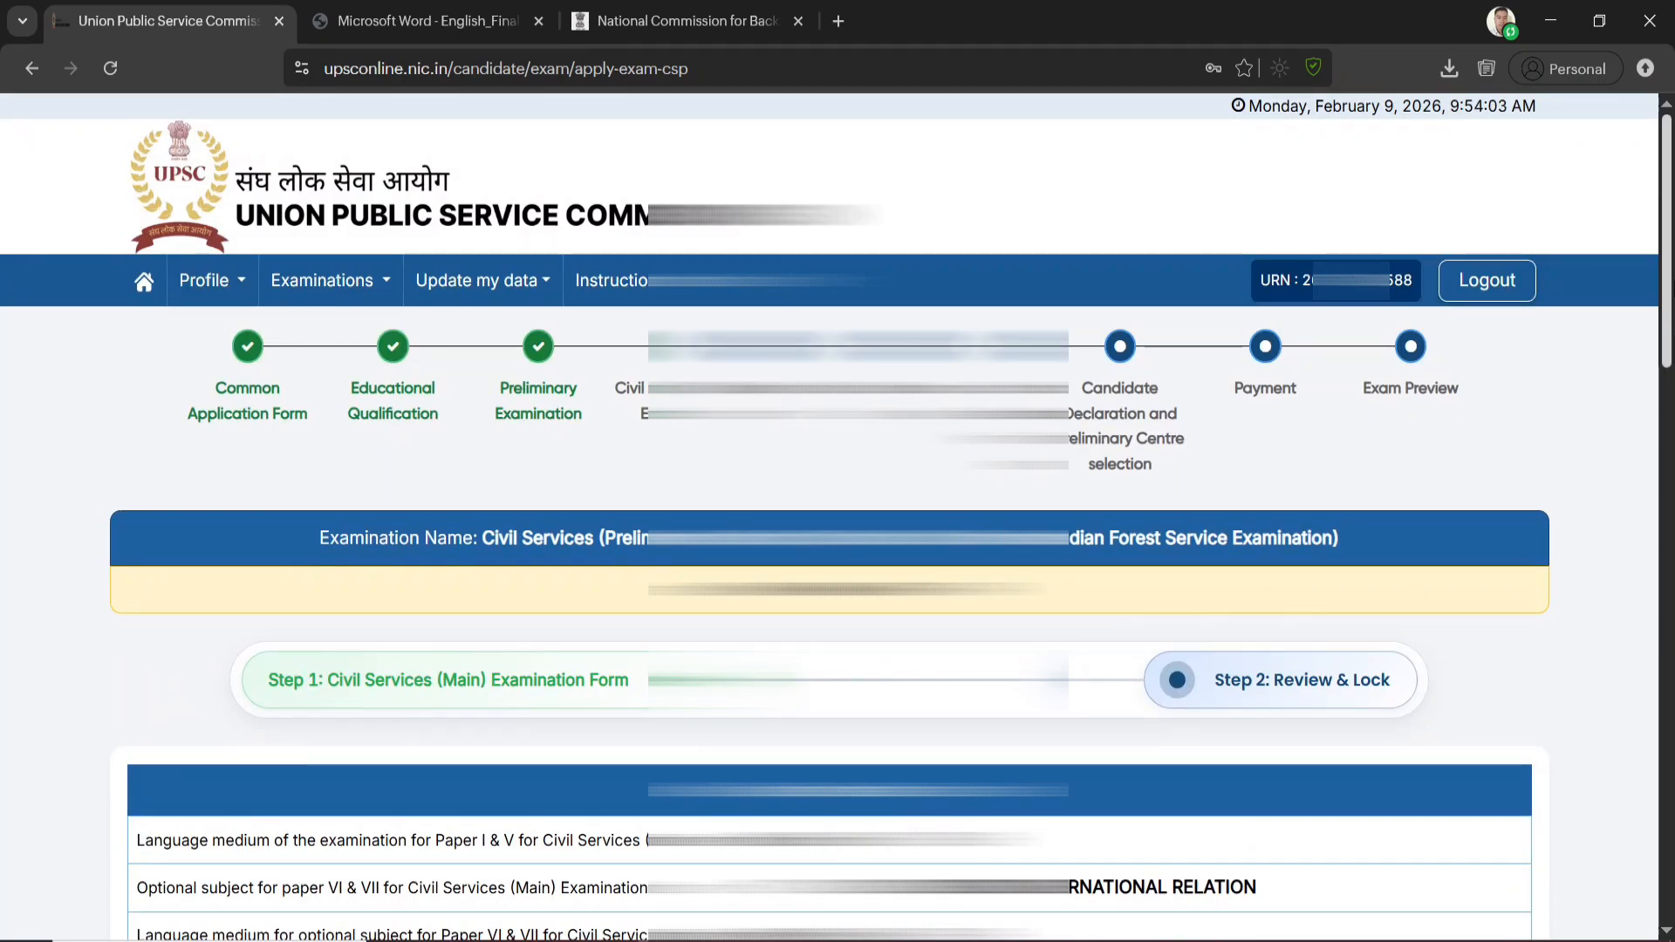
{"action": "scroll", "coordinate": [905, 795], "scroll_direction": "down", "scroll_amount": 20}
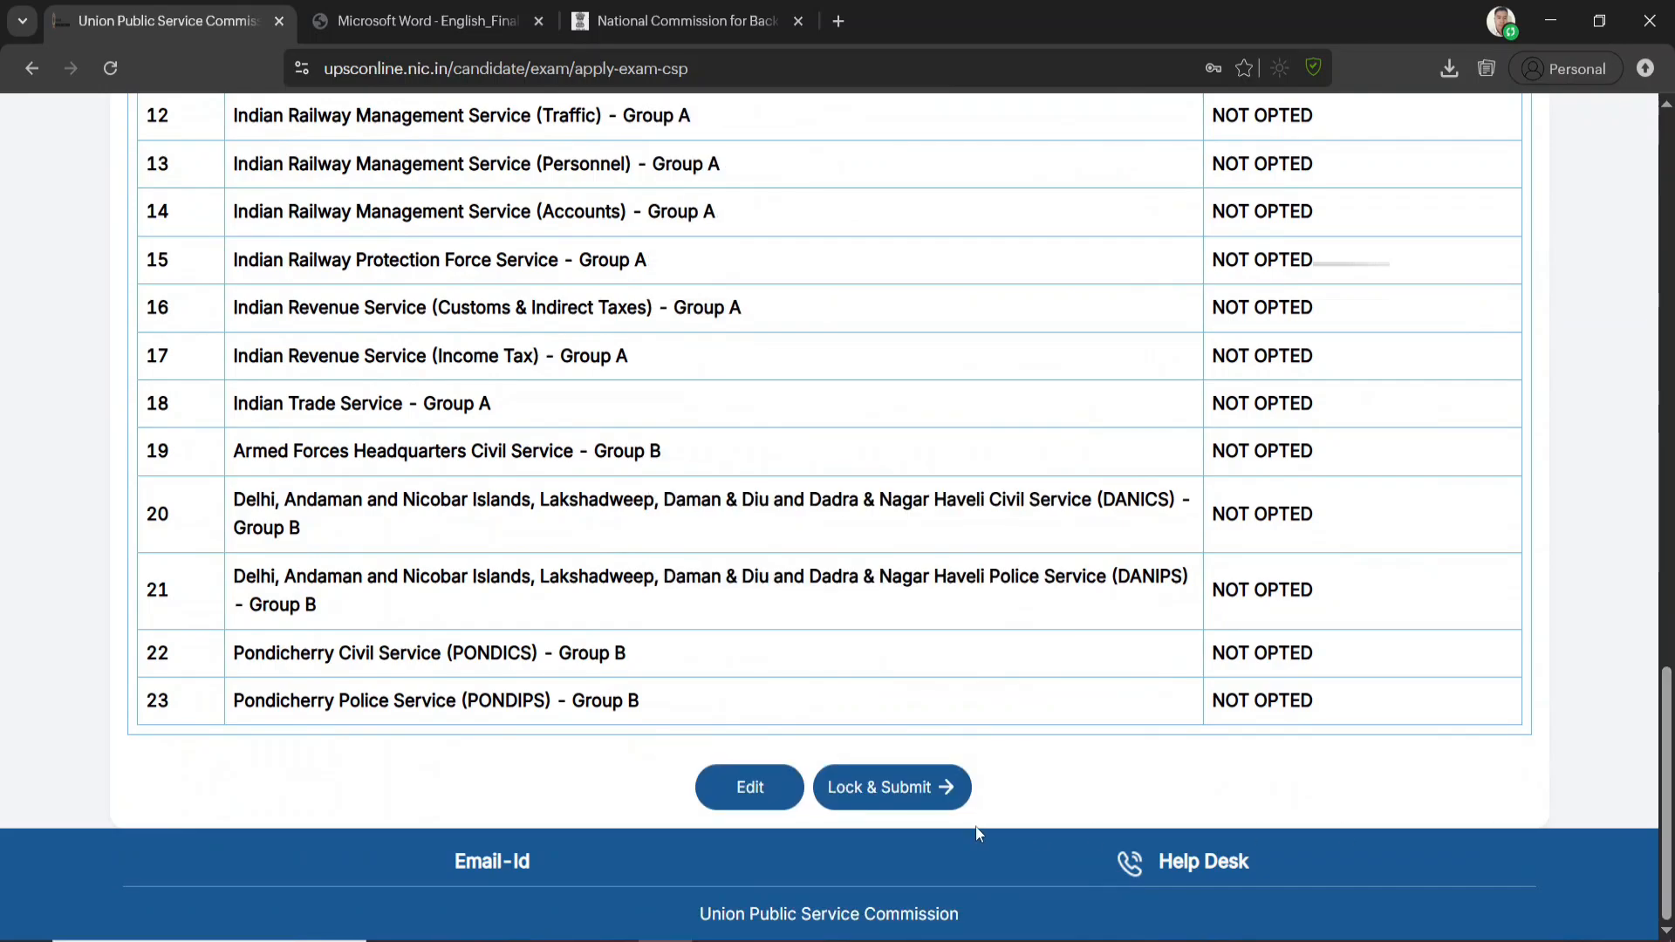
{"action": "left_click", "coordinate": [908, 789]}
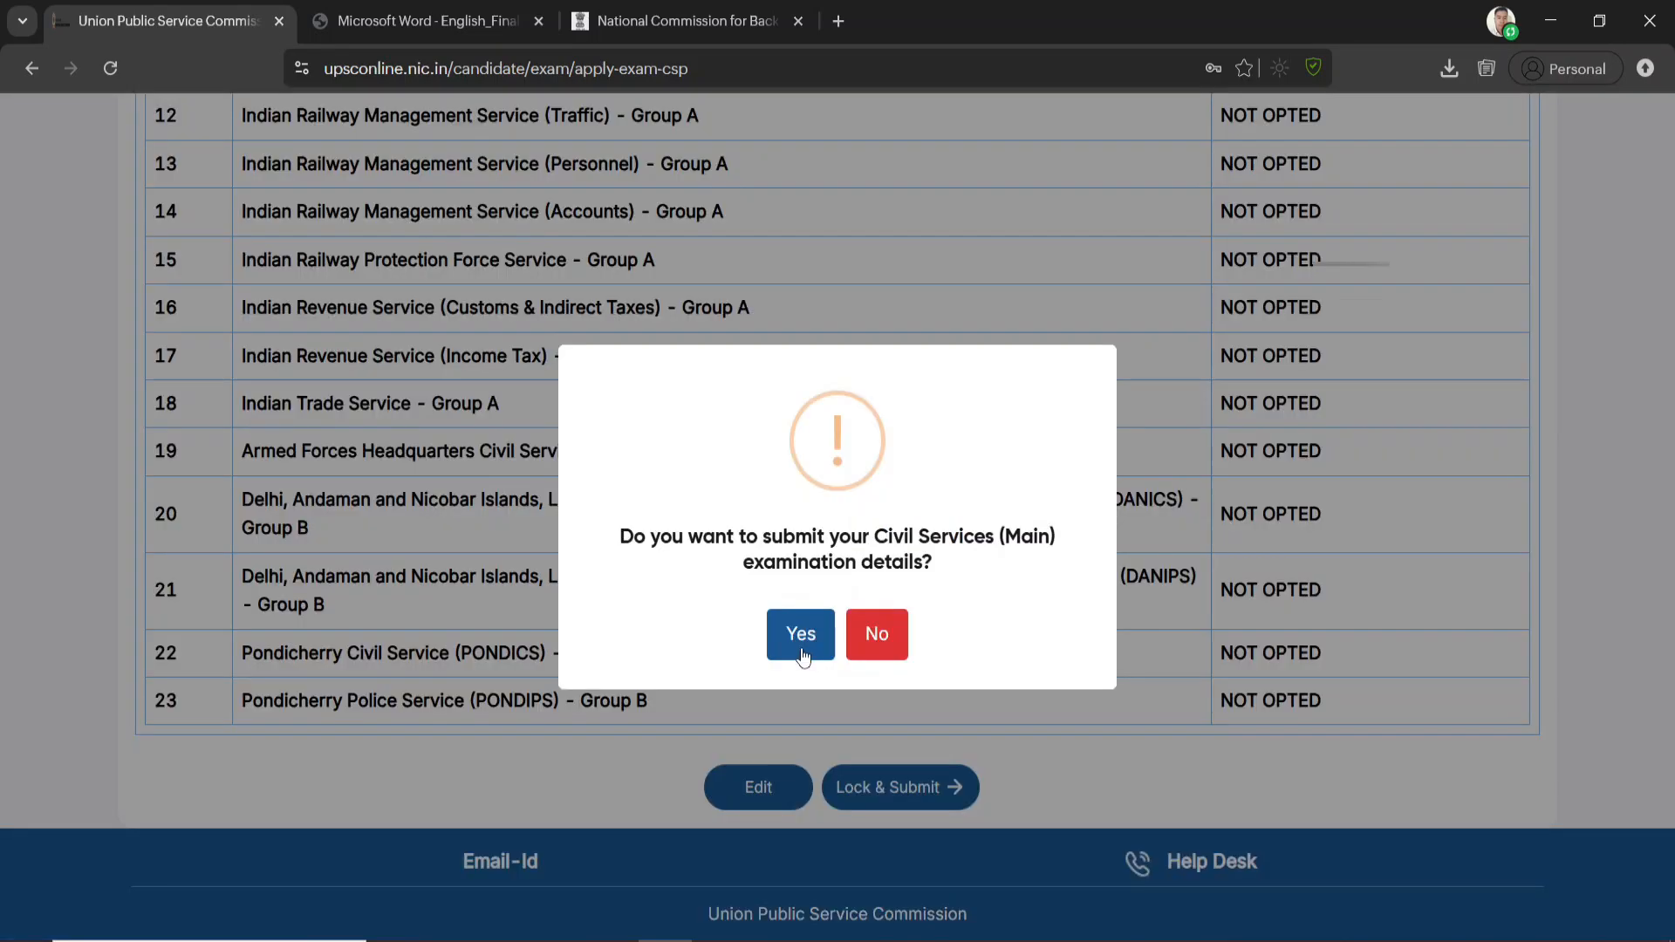
{"action": "left_click", "coordinate": [800, 635]}
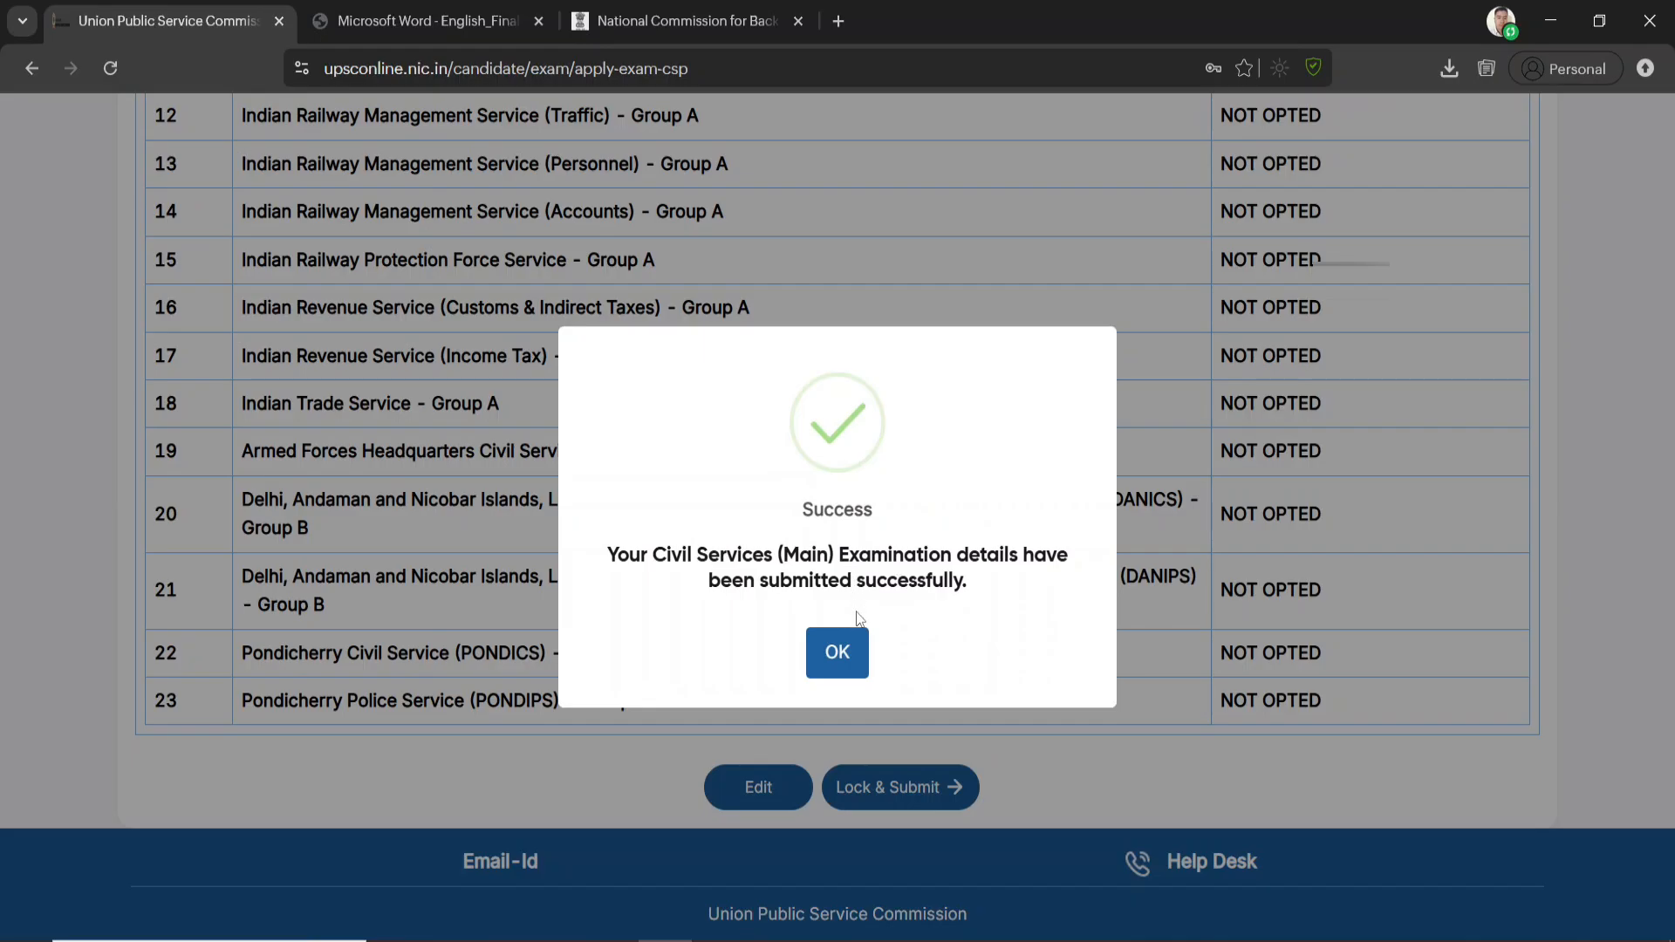
{"action": "left_click", "coordinate": [842, 656]}
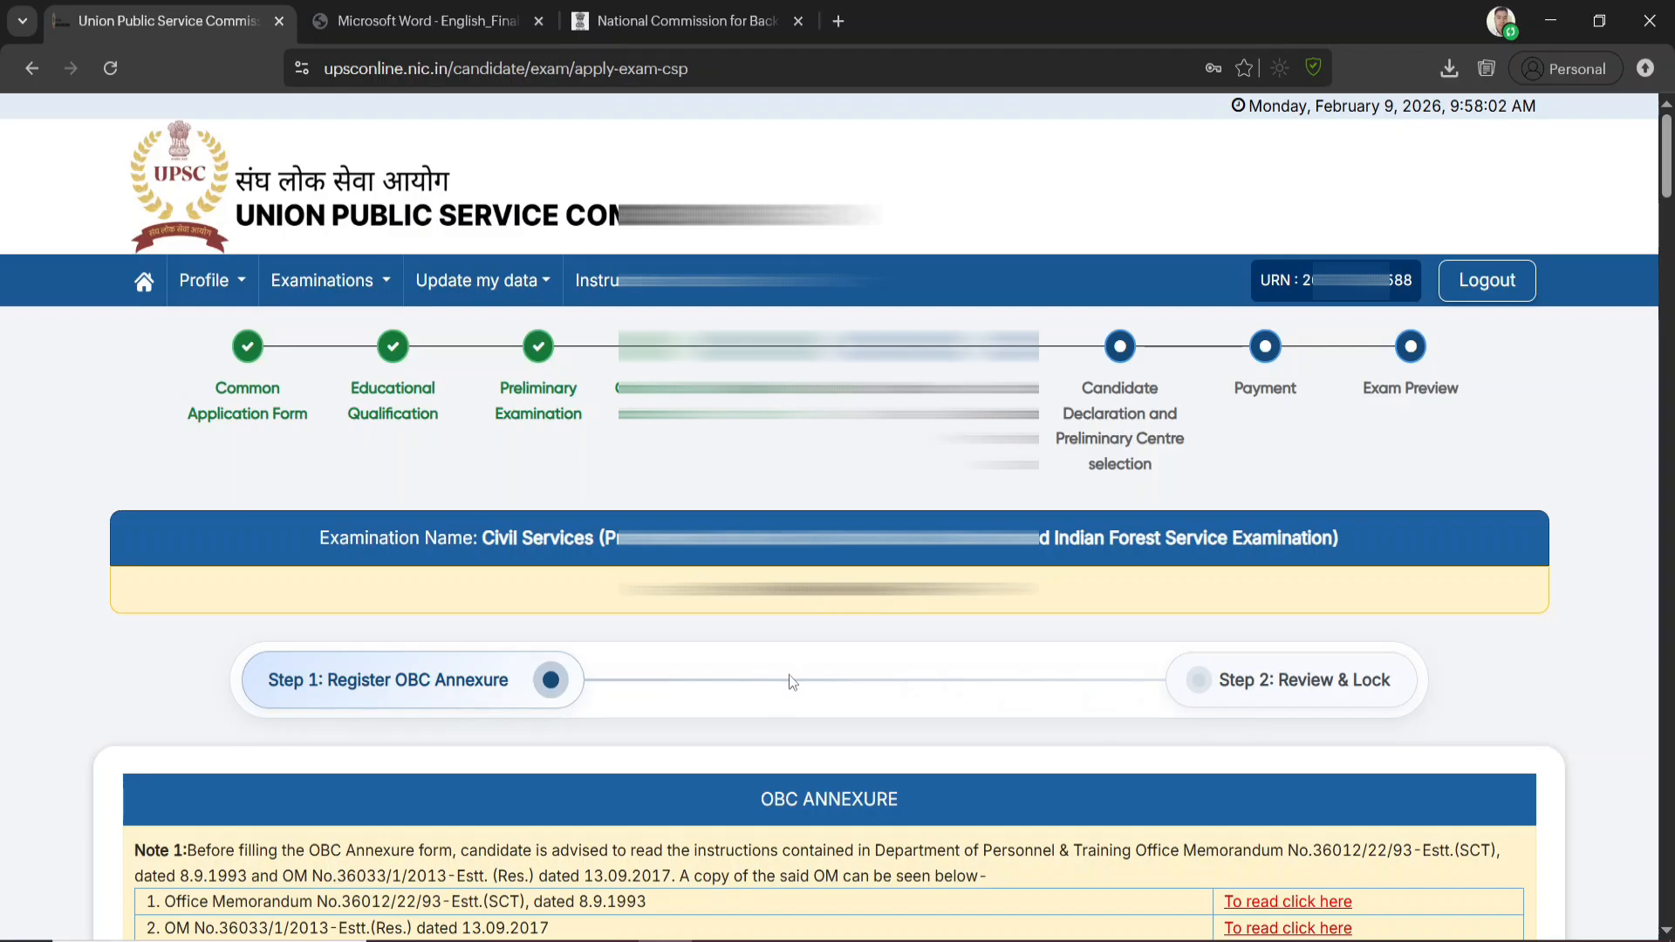
Confirm understanding of the OM instructions and OBC (Non-Creamy Layer) membership, and open the father's date of birth for entry
{"action": "scroll", "coordinate": [924, 838], "scroll_direction": "down", "scroll_amount": 3}
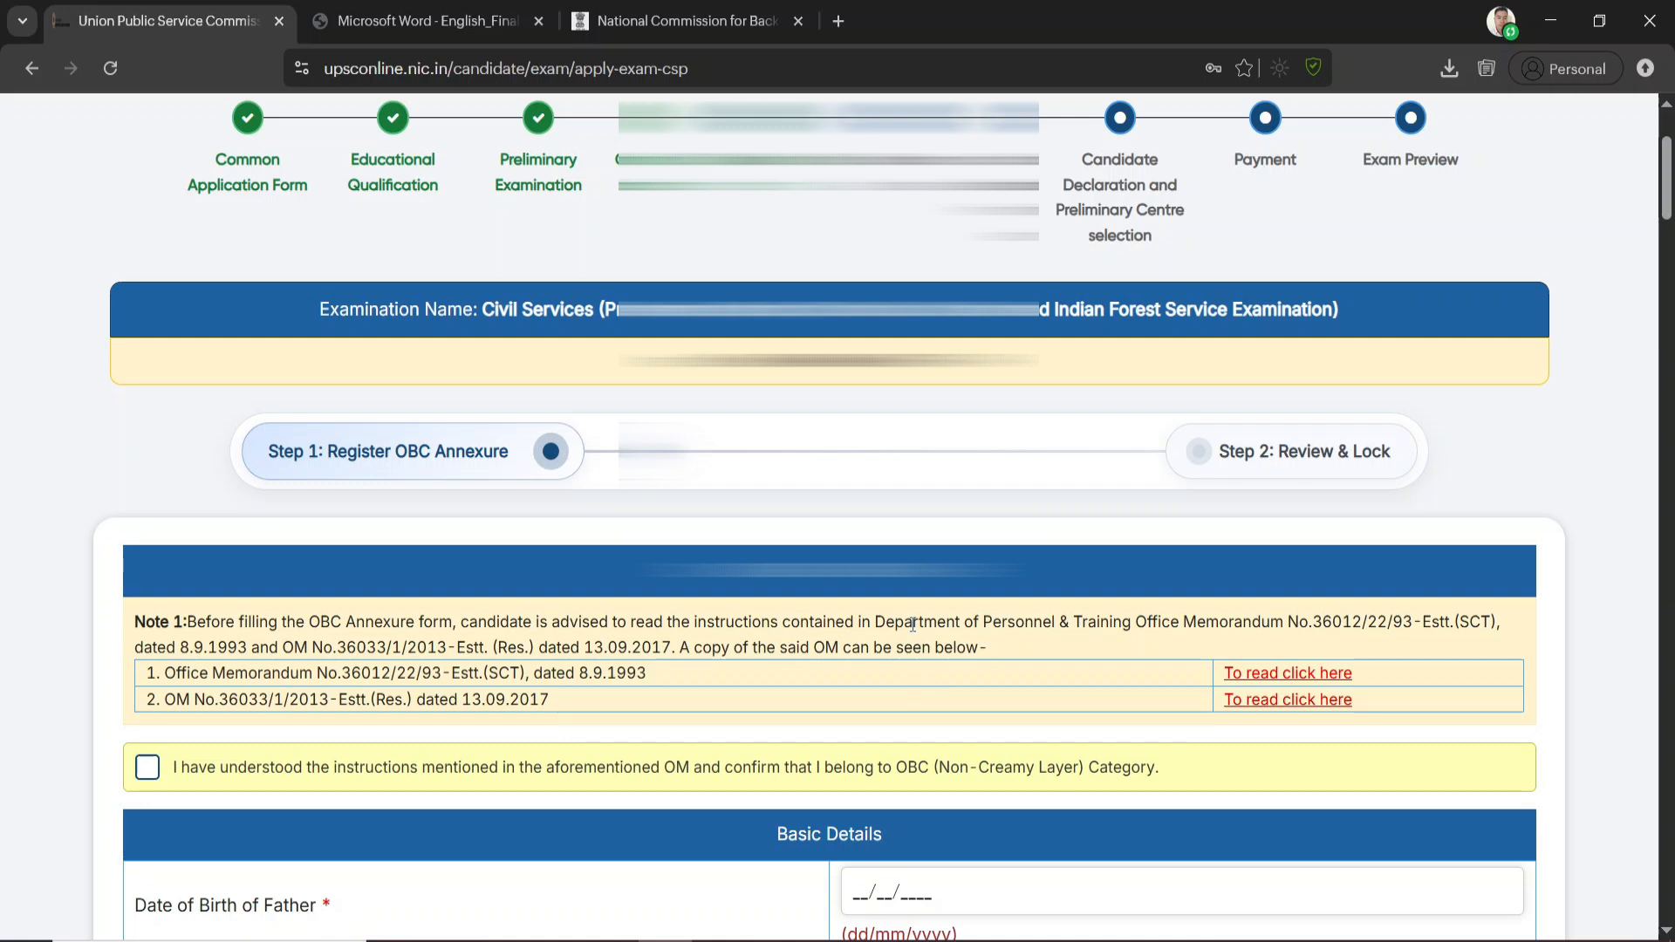
{"action": "left_click", "coordinate": [147, 769]}
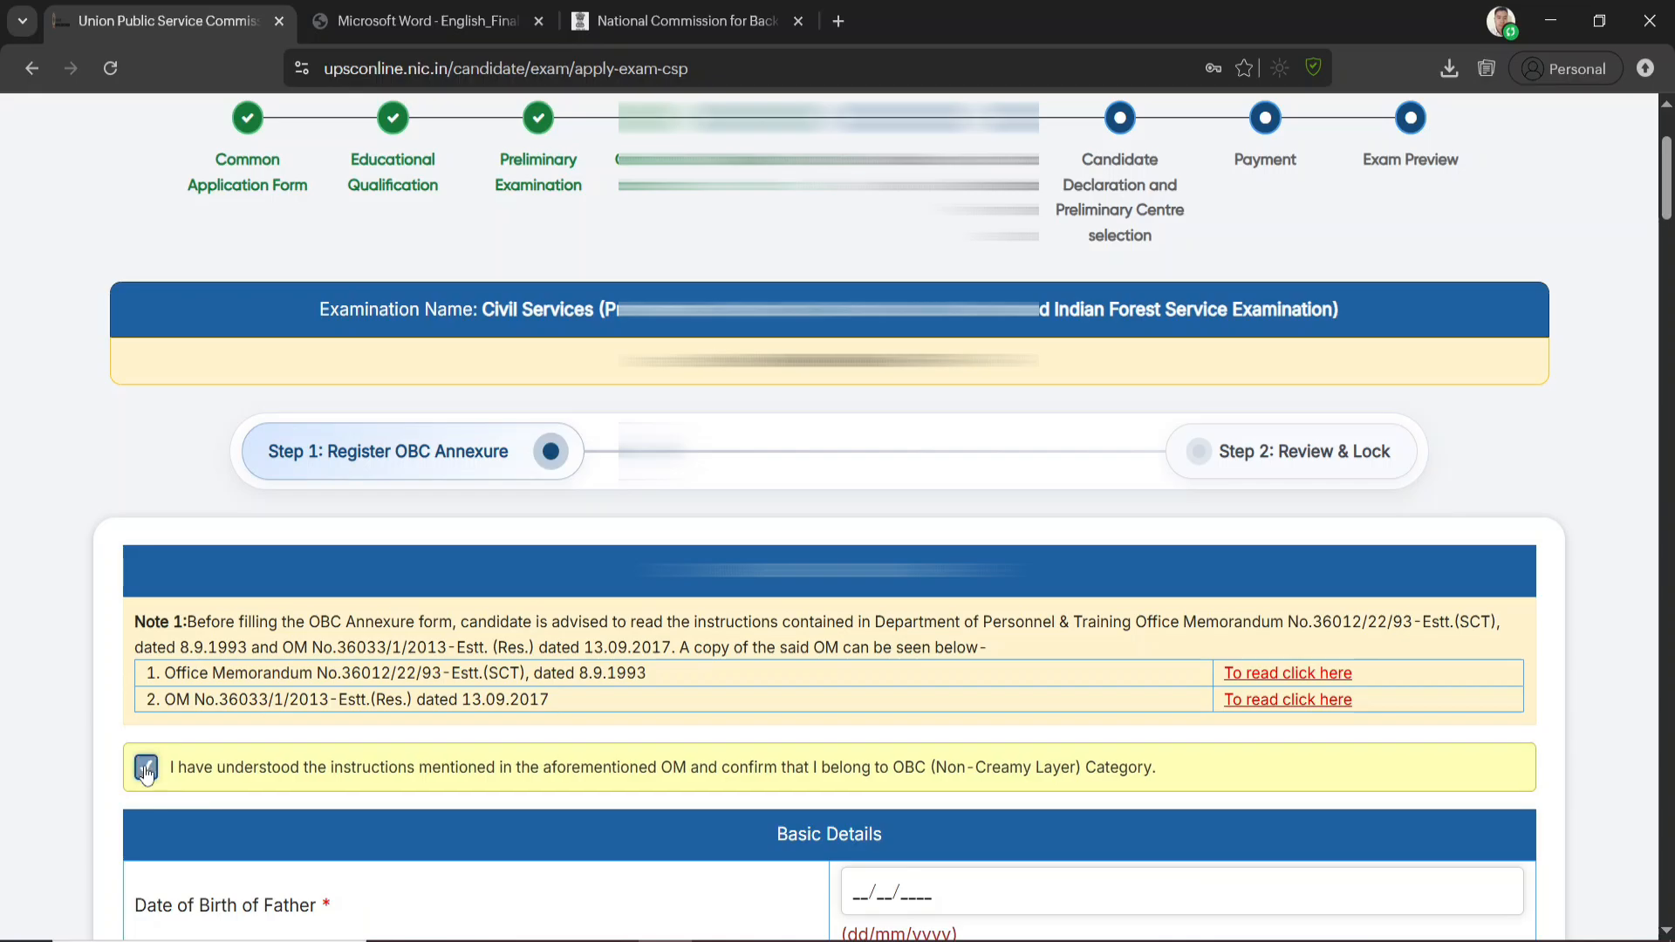
{"action": "scroll", "coordinate": [452, 700], "scroll_direction": "down", "scroll_amount": 4}
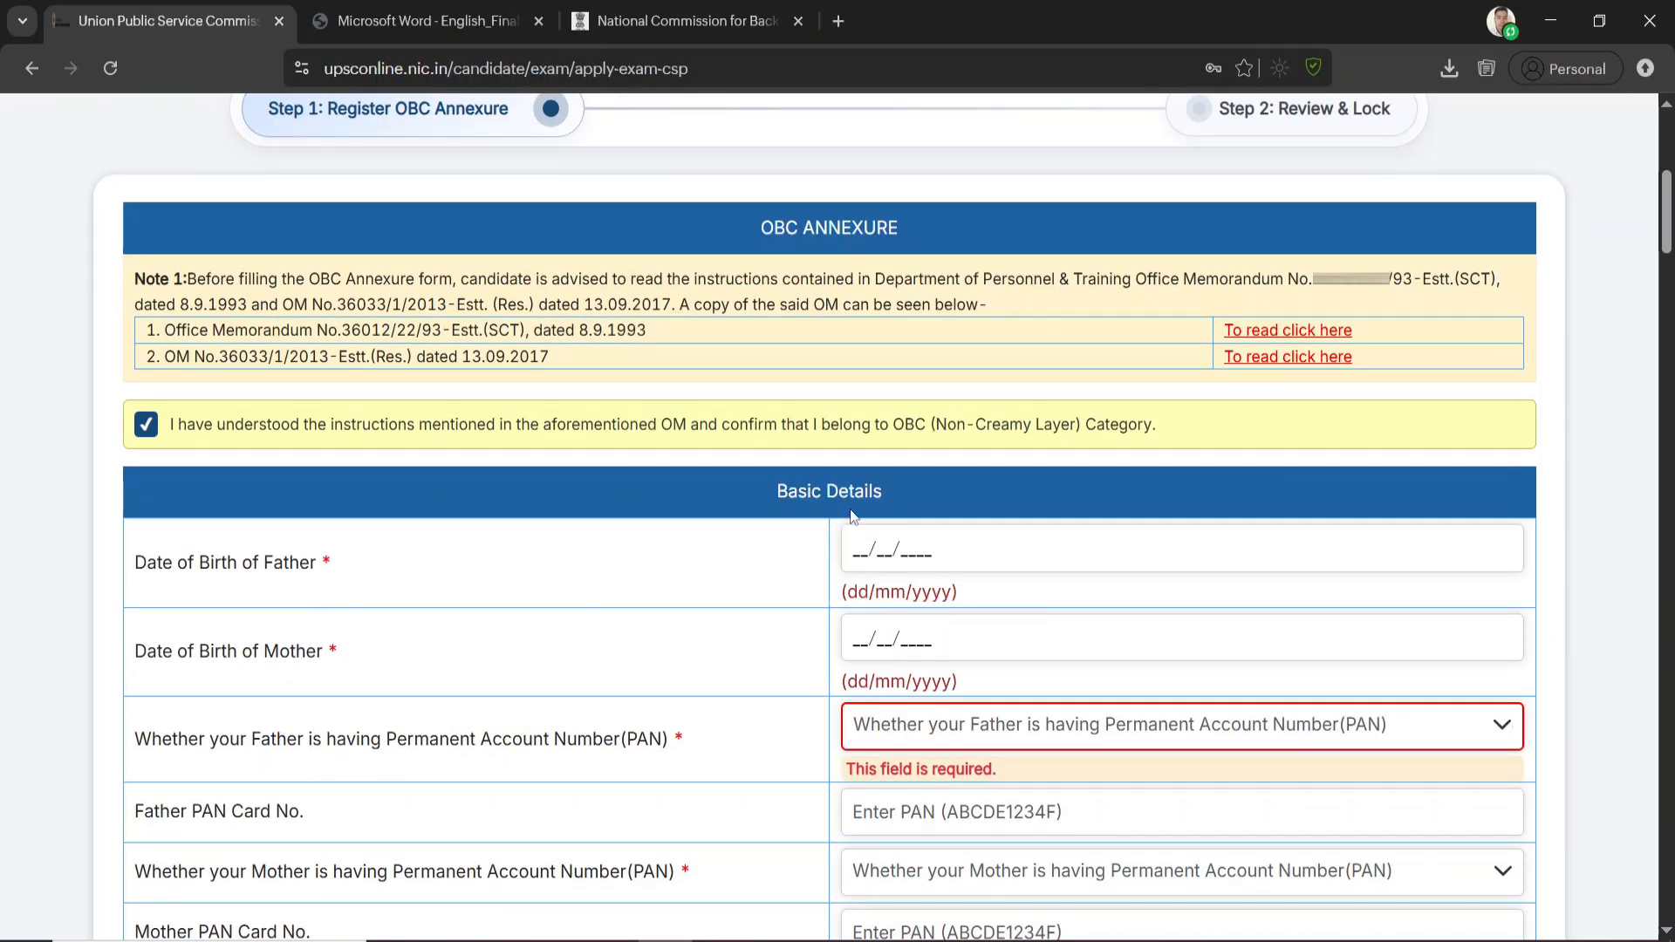
{"action": "left_click", "coordinate": [861, 536]}
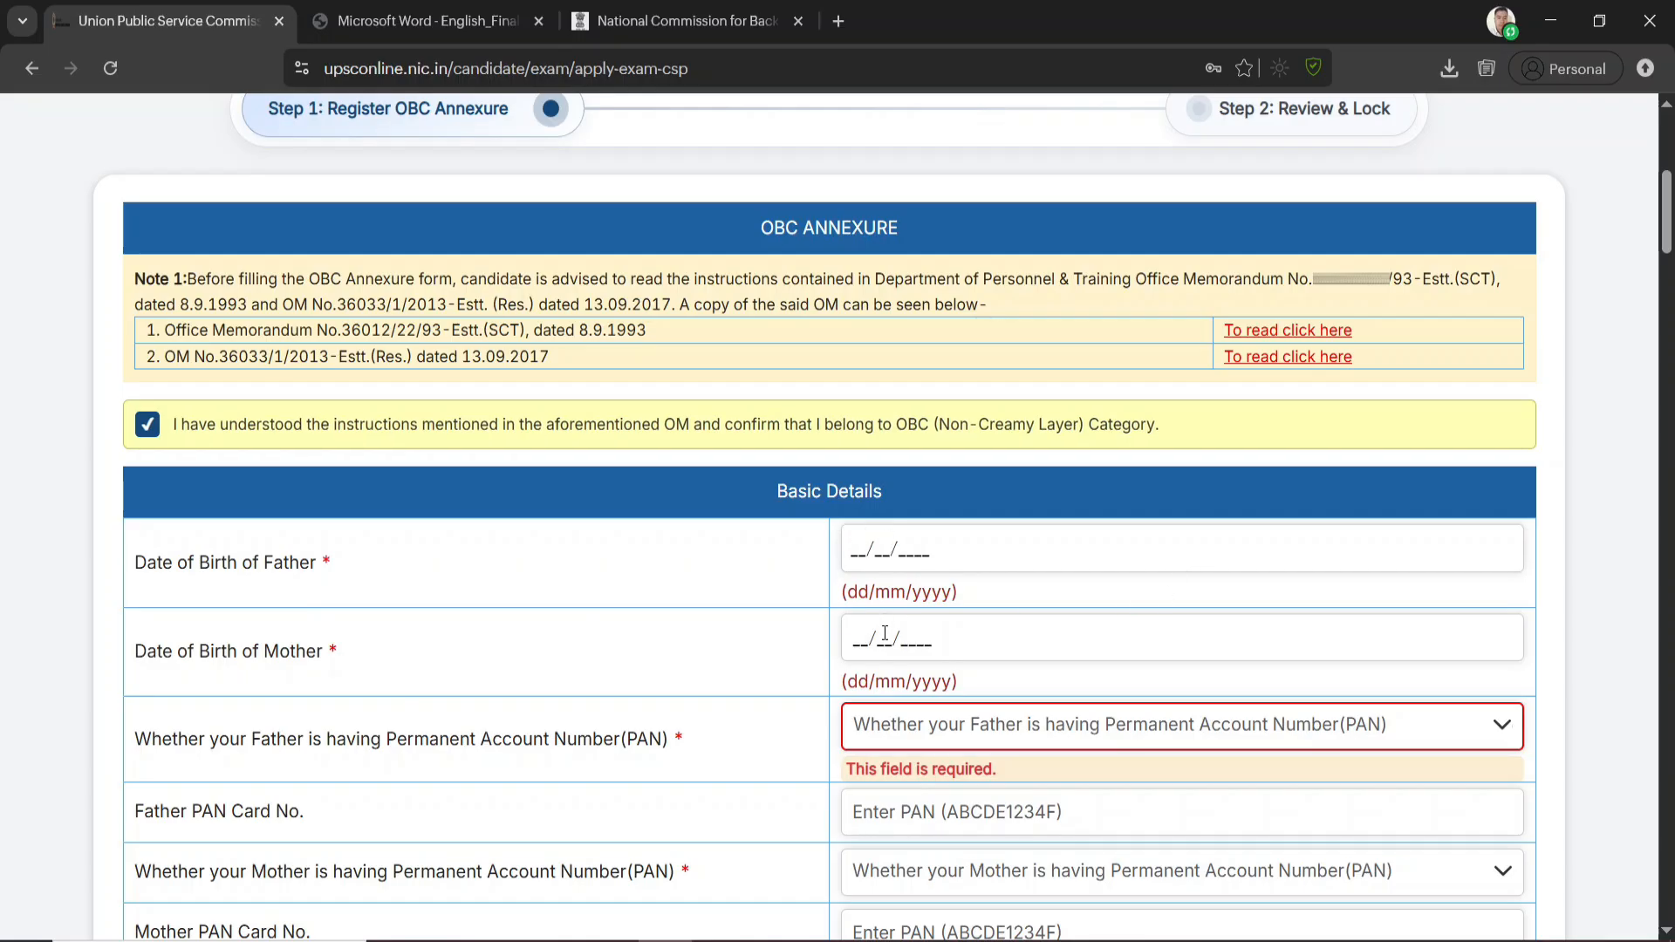
{"action": "scroll", "coordinate": [935, 628], "scroll_direction": "down", "scroll_amount": 3}
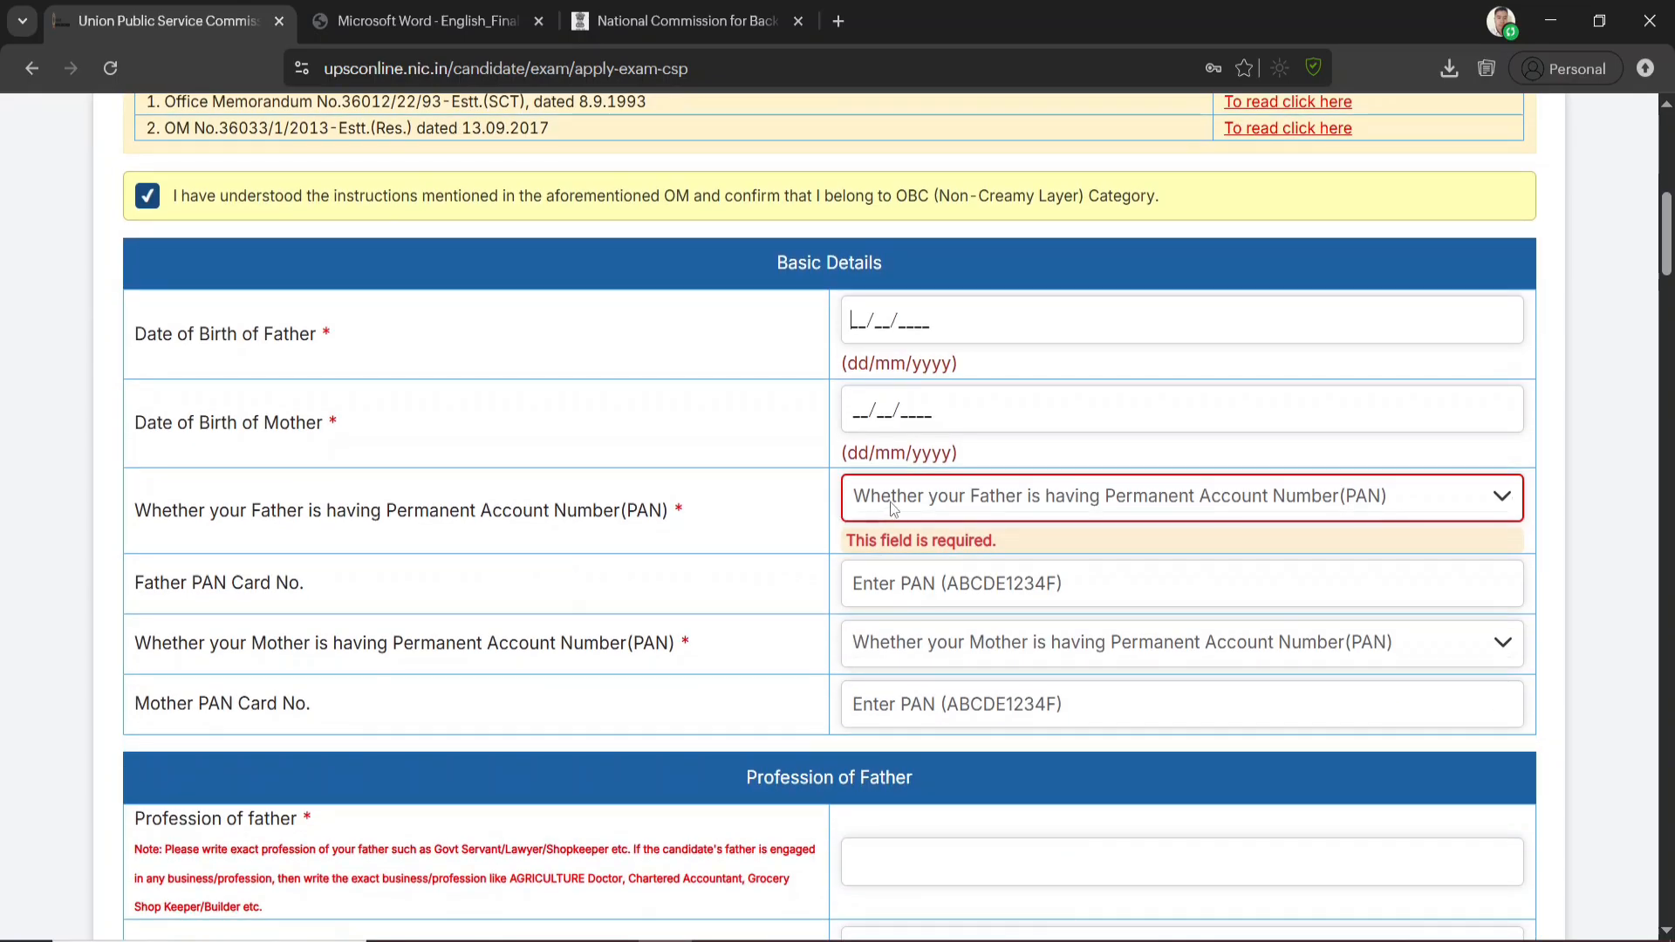
Answer Yes to both the father and the mother having a Permanent Account Number (PAN)
{"action": "left_click", "coordinate": [917, 496]}
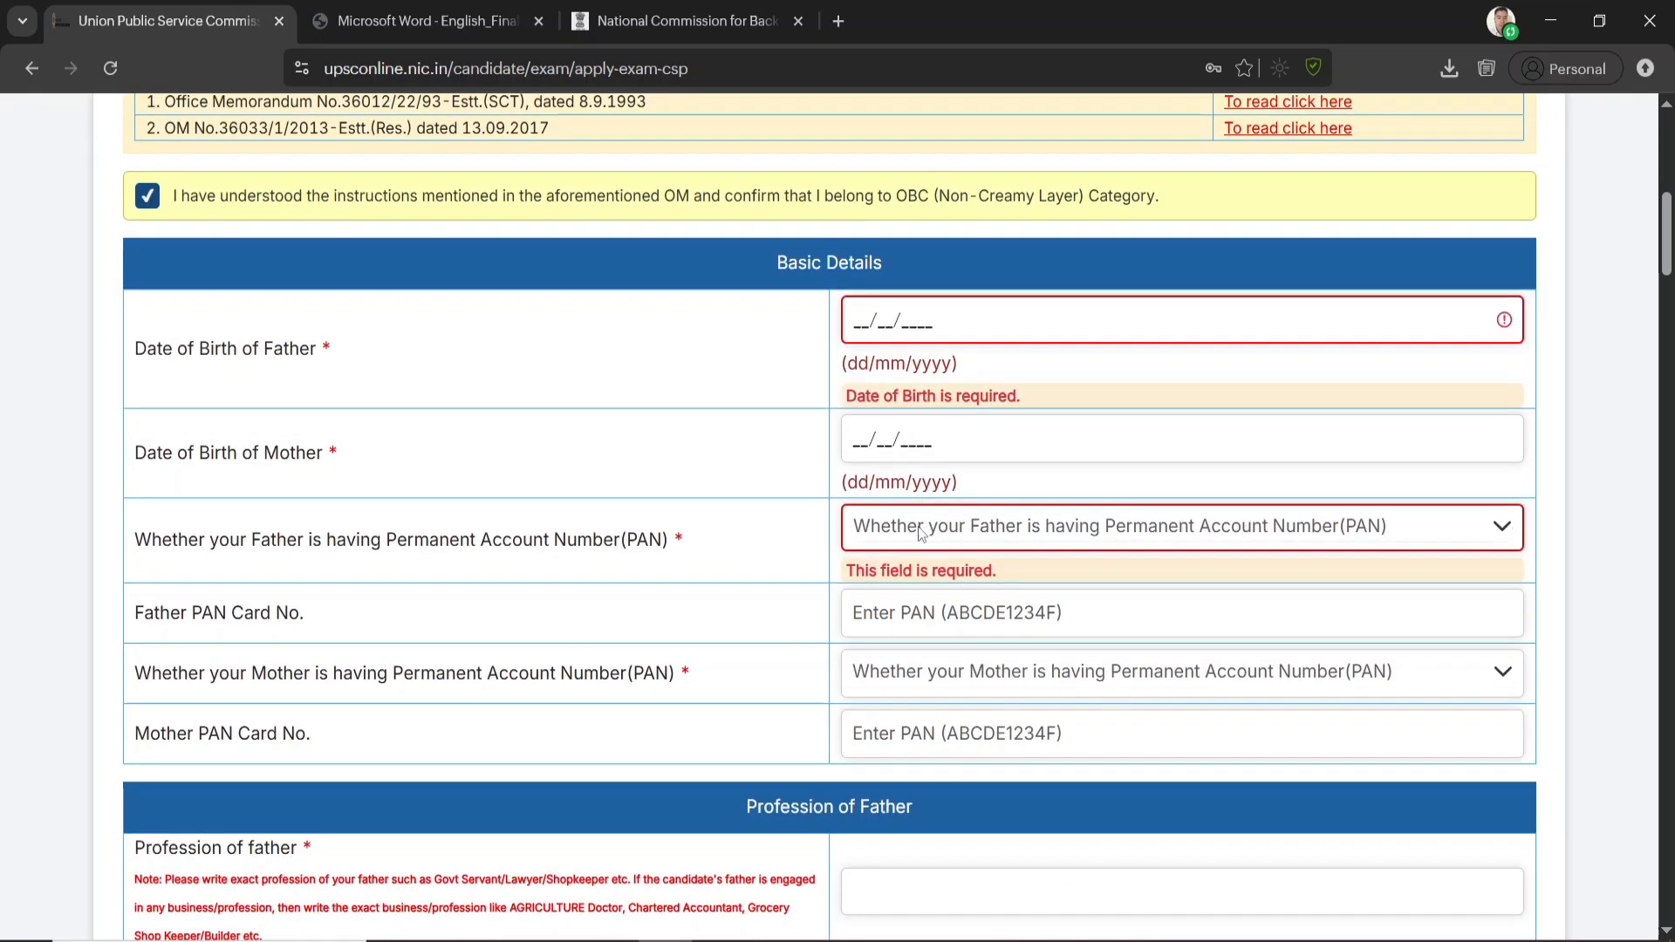
{"action": "left_click", "coordinate": [916, 527]}
{"action": "left_click", "coordinate": [884, 576]}
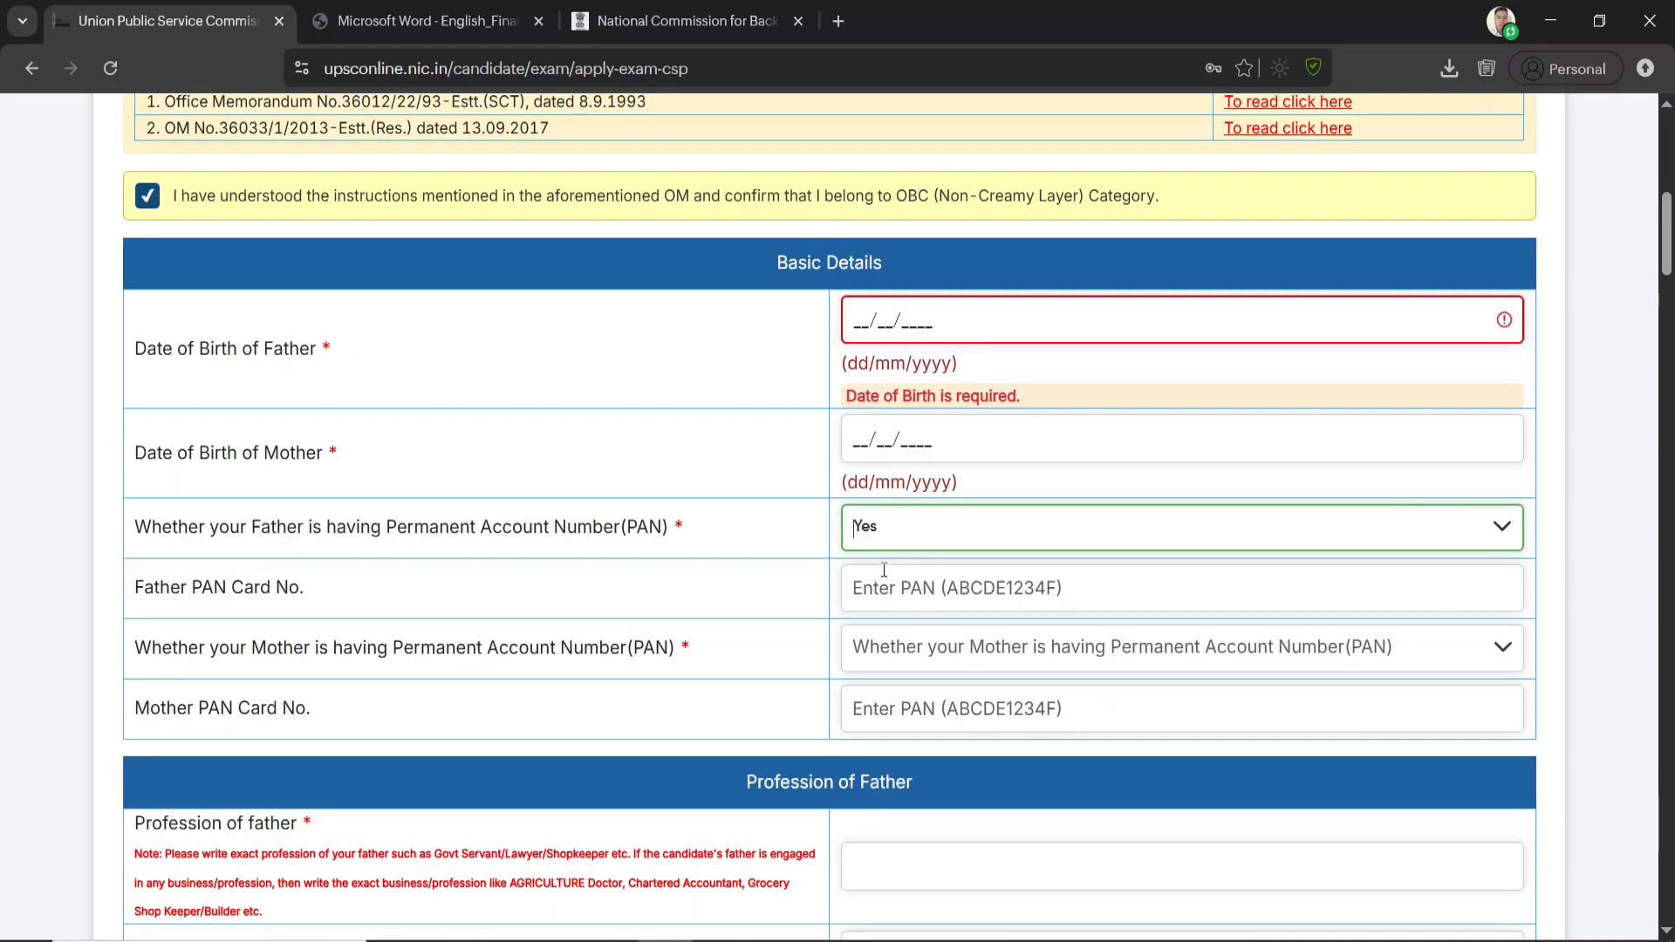
{"action": "left_click", "coordinate": [904, 597]}
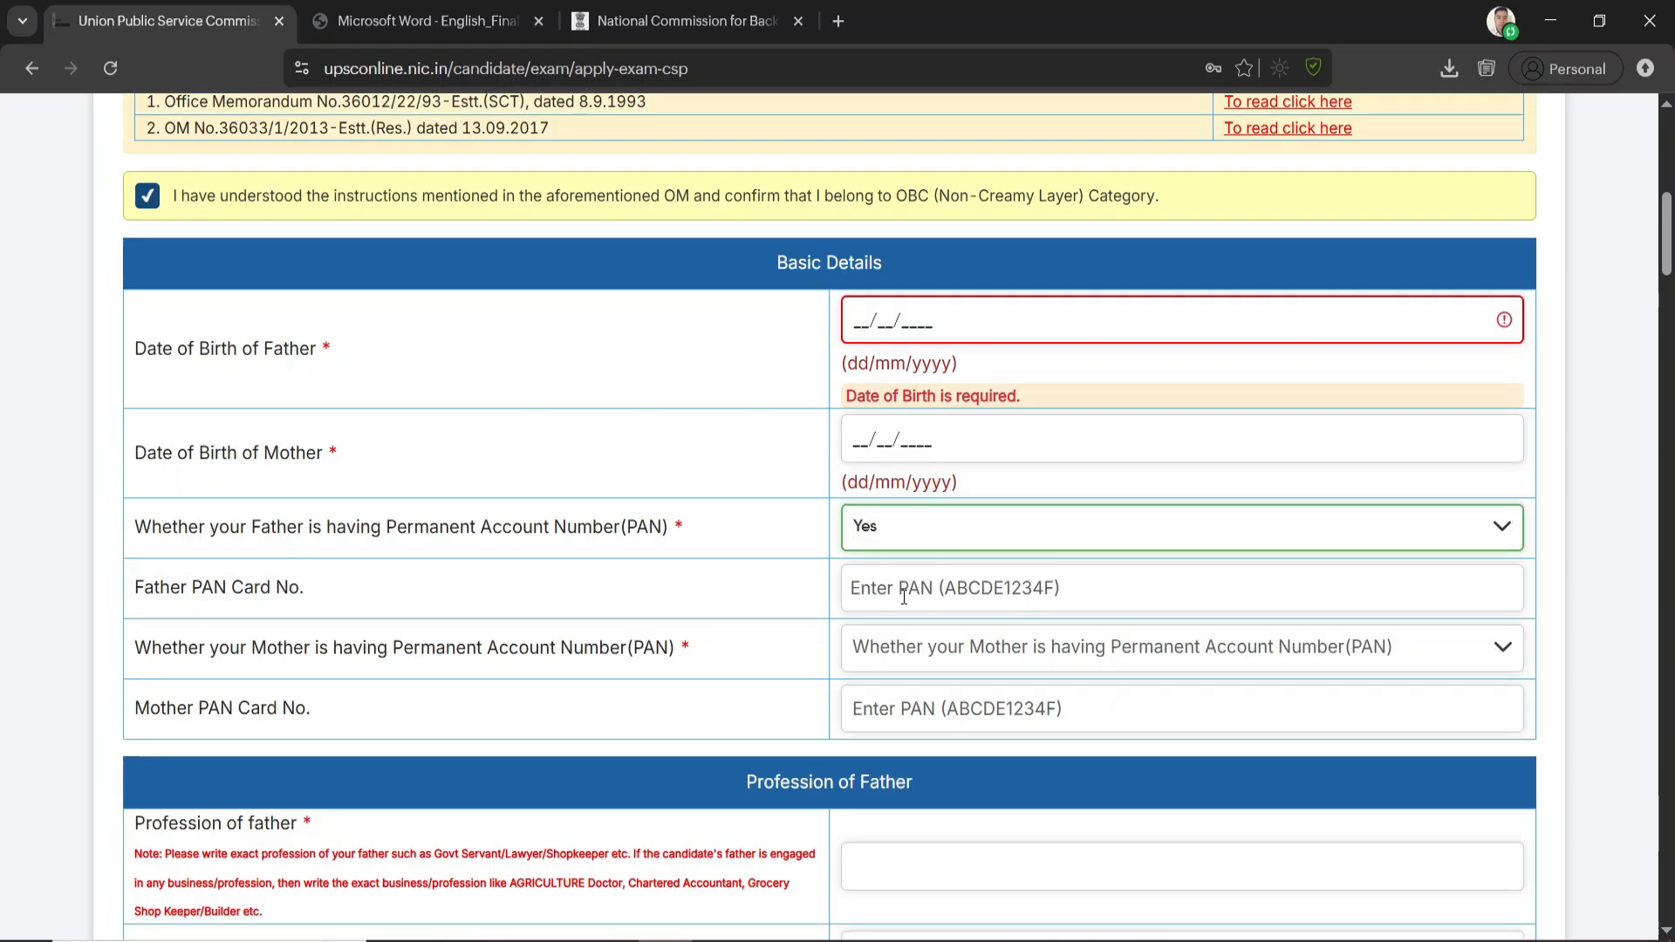
{"action": "left_click", "coordinate": [1090, 652]}
{"action": "left_click", "coordinate": [951, 673]}
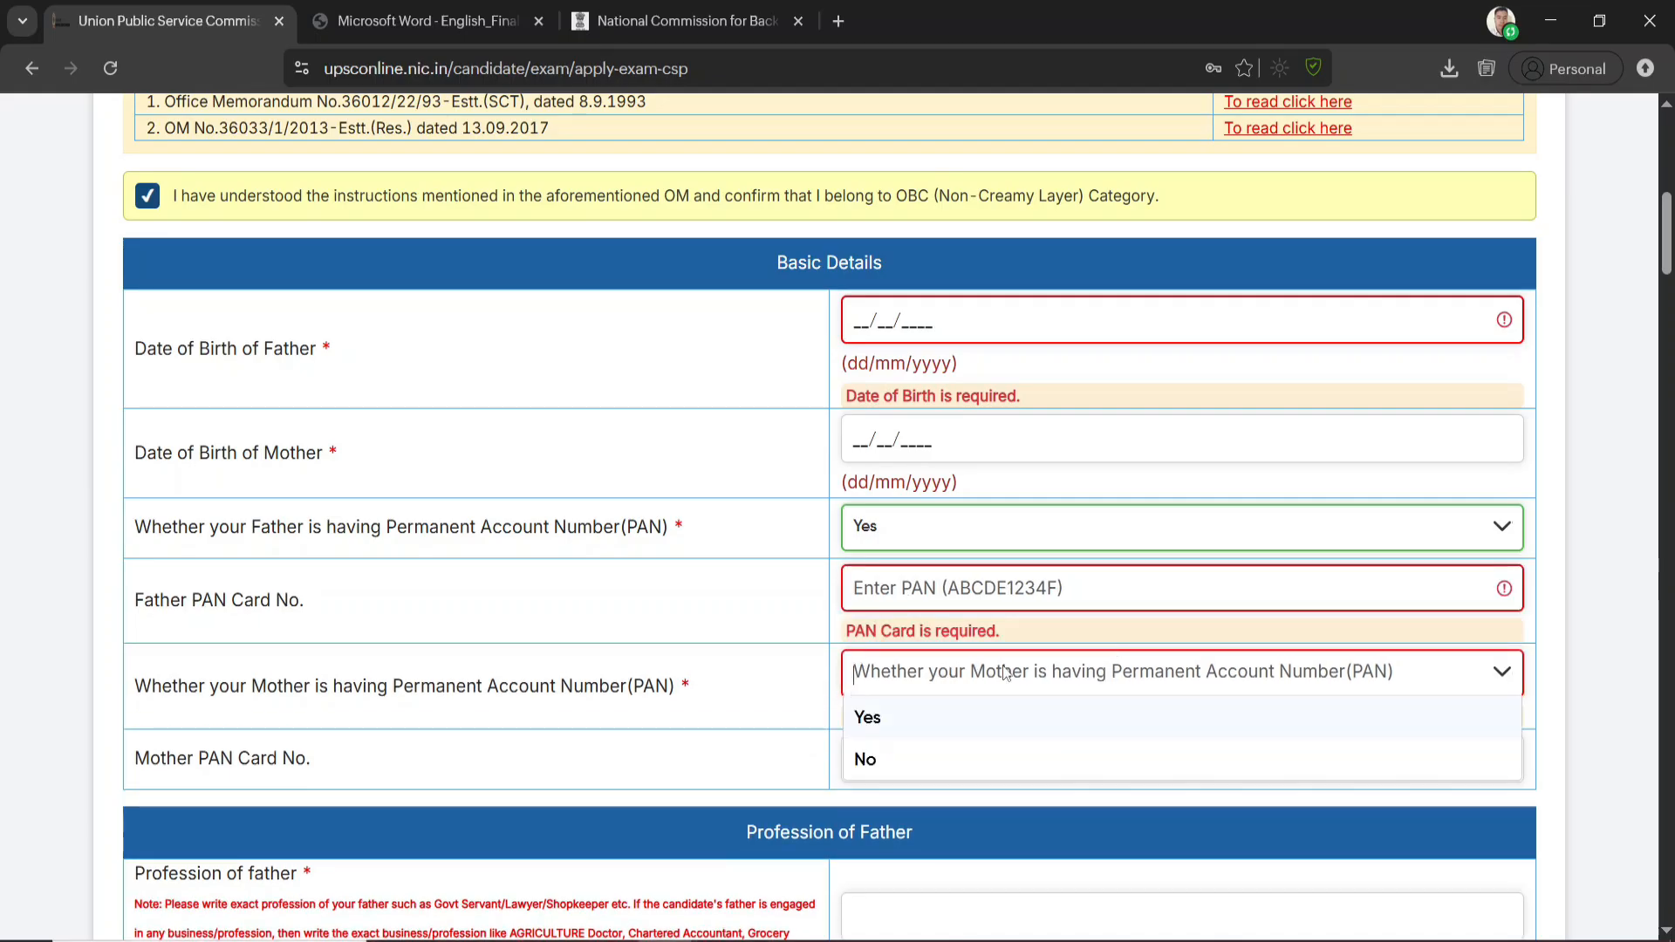
{"action": "left_click", "coordinate": [898, 717]}
{"action": "left_click", "coordinate": [927, 727]}
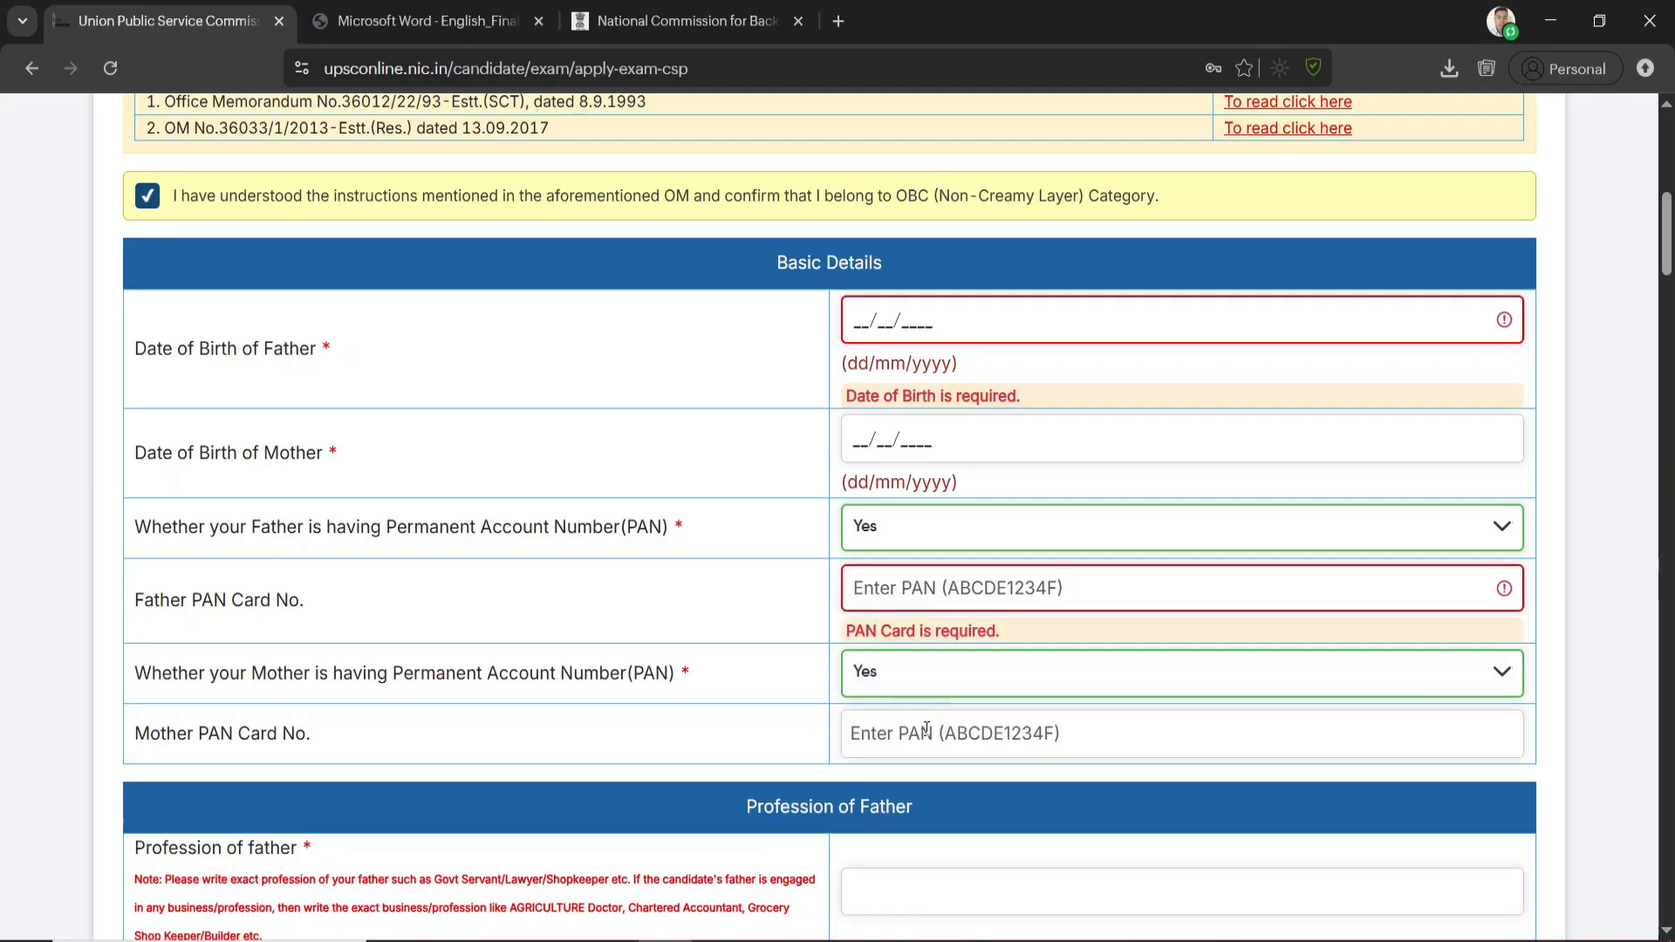
Read the note on stating the father's exact profession and answer No to whether the father is or was in service
{"action": "scroll", "coordinate": [943, 768], "scroll_direction": "down", "scroll_amount": 4}
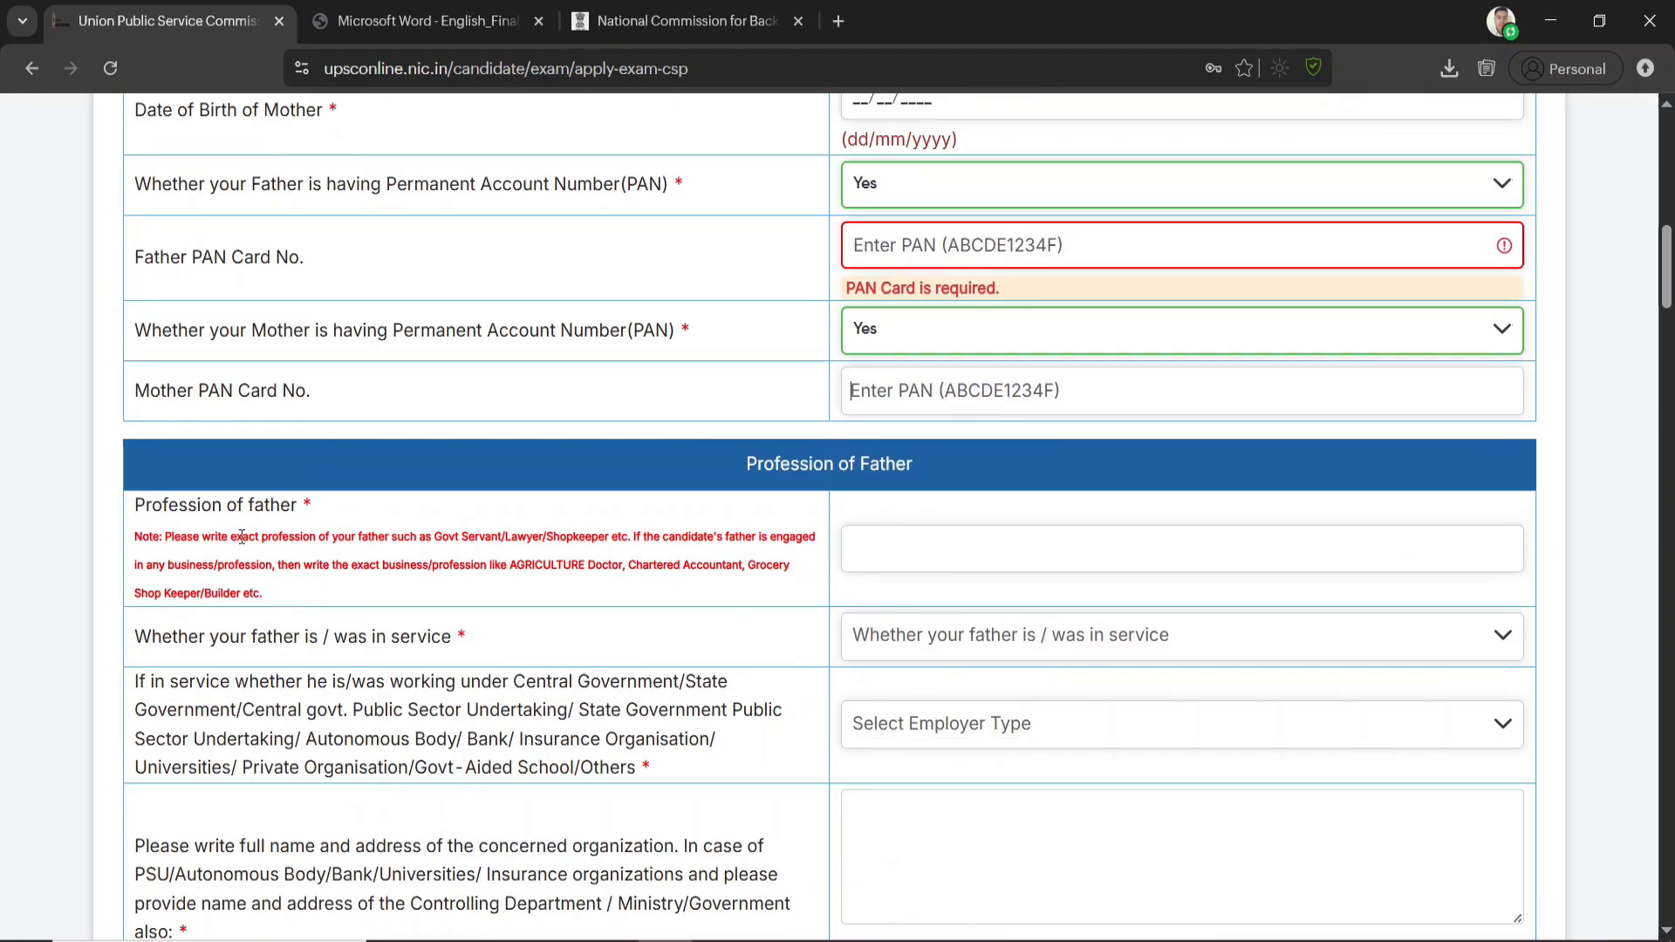
{"action": "left_click_drag", "start_coordinate": [246, 536], "coordinate": [612, 583]}
{"action": "left_click_drag", "start_coordinate": [316, 650], "coordinate": [283, 621]}
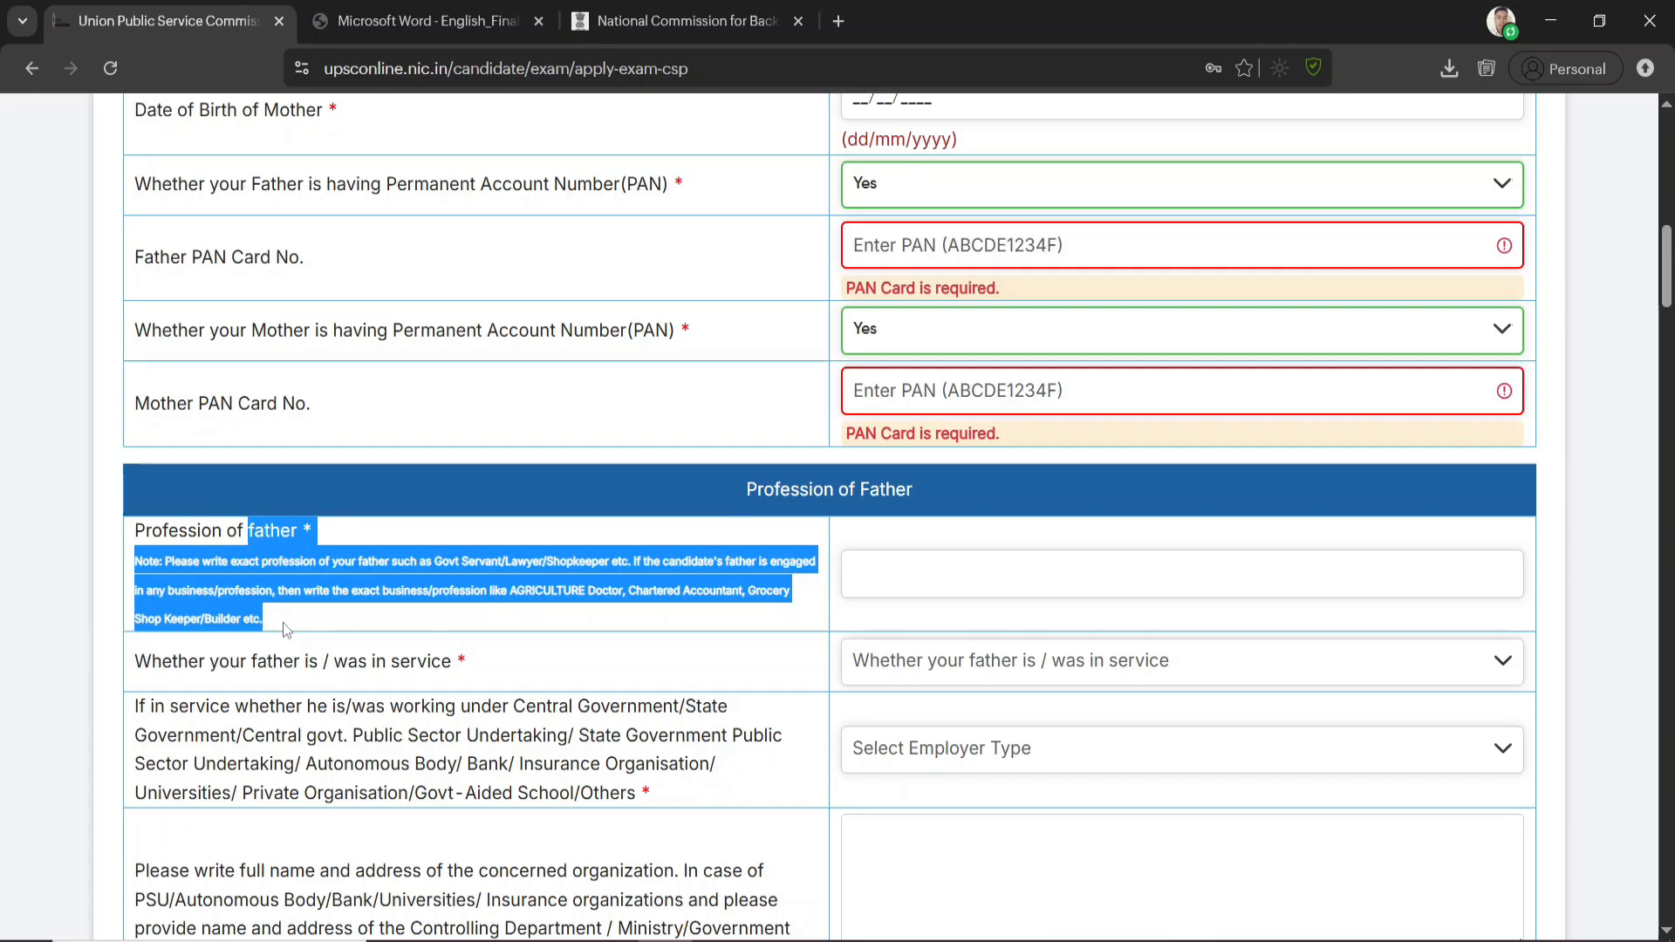
{"action": "left_click", "coordinate": [937, 573]}
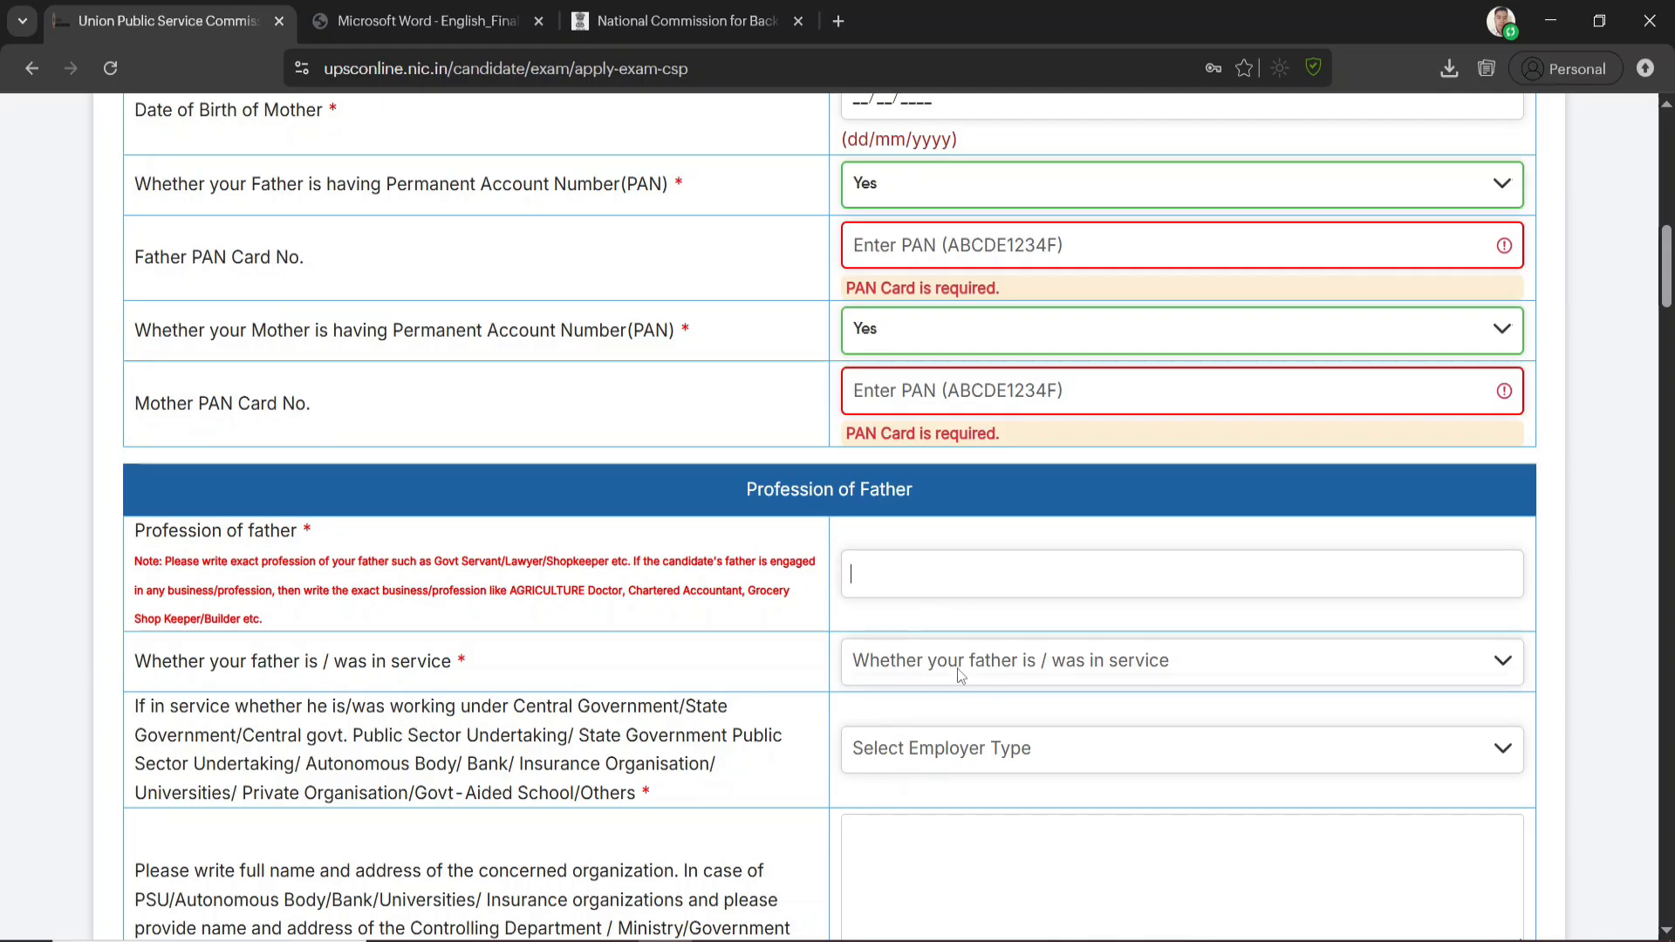
{"action": "left_click", "coordinate": [1090, 675]}
{"action": "left_click", "coordinate": [922, 748]}
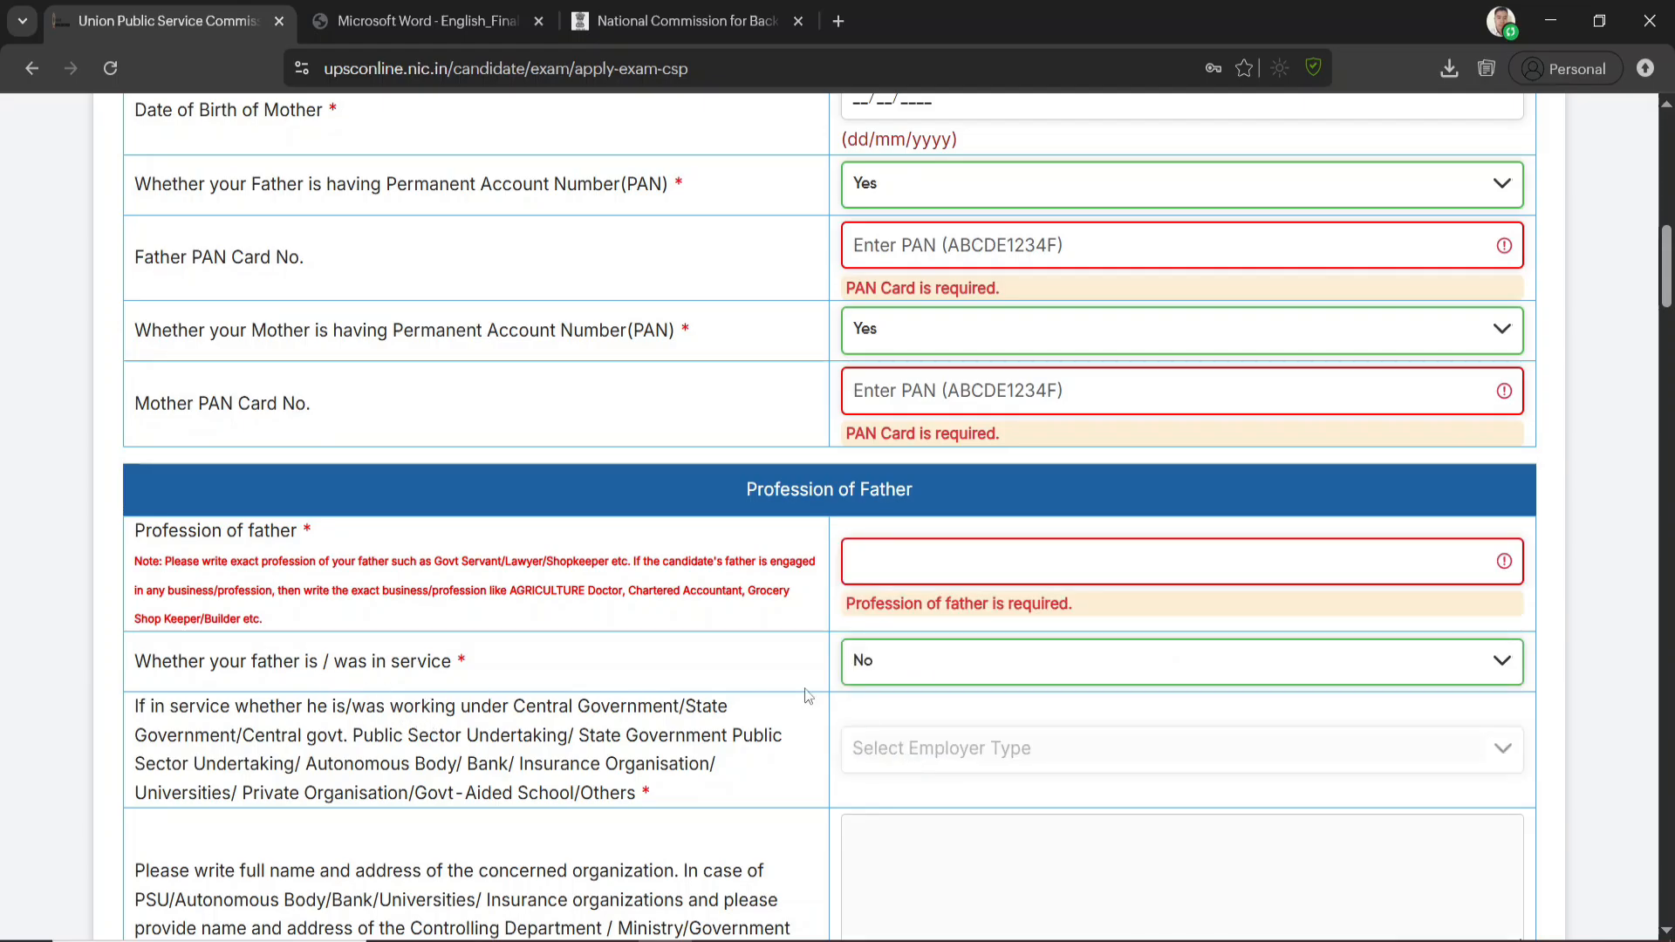
Change the father's in-service answer to Yes and look through the available employer types without choosing one
{"action": "scroll", "coordinate": [784, 695], "scroll_direction": "down", "scroll_amount": 2}
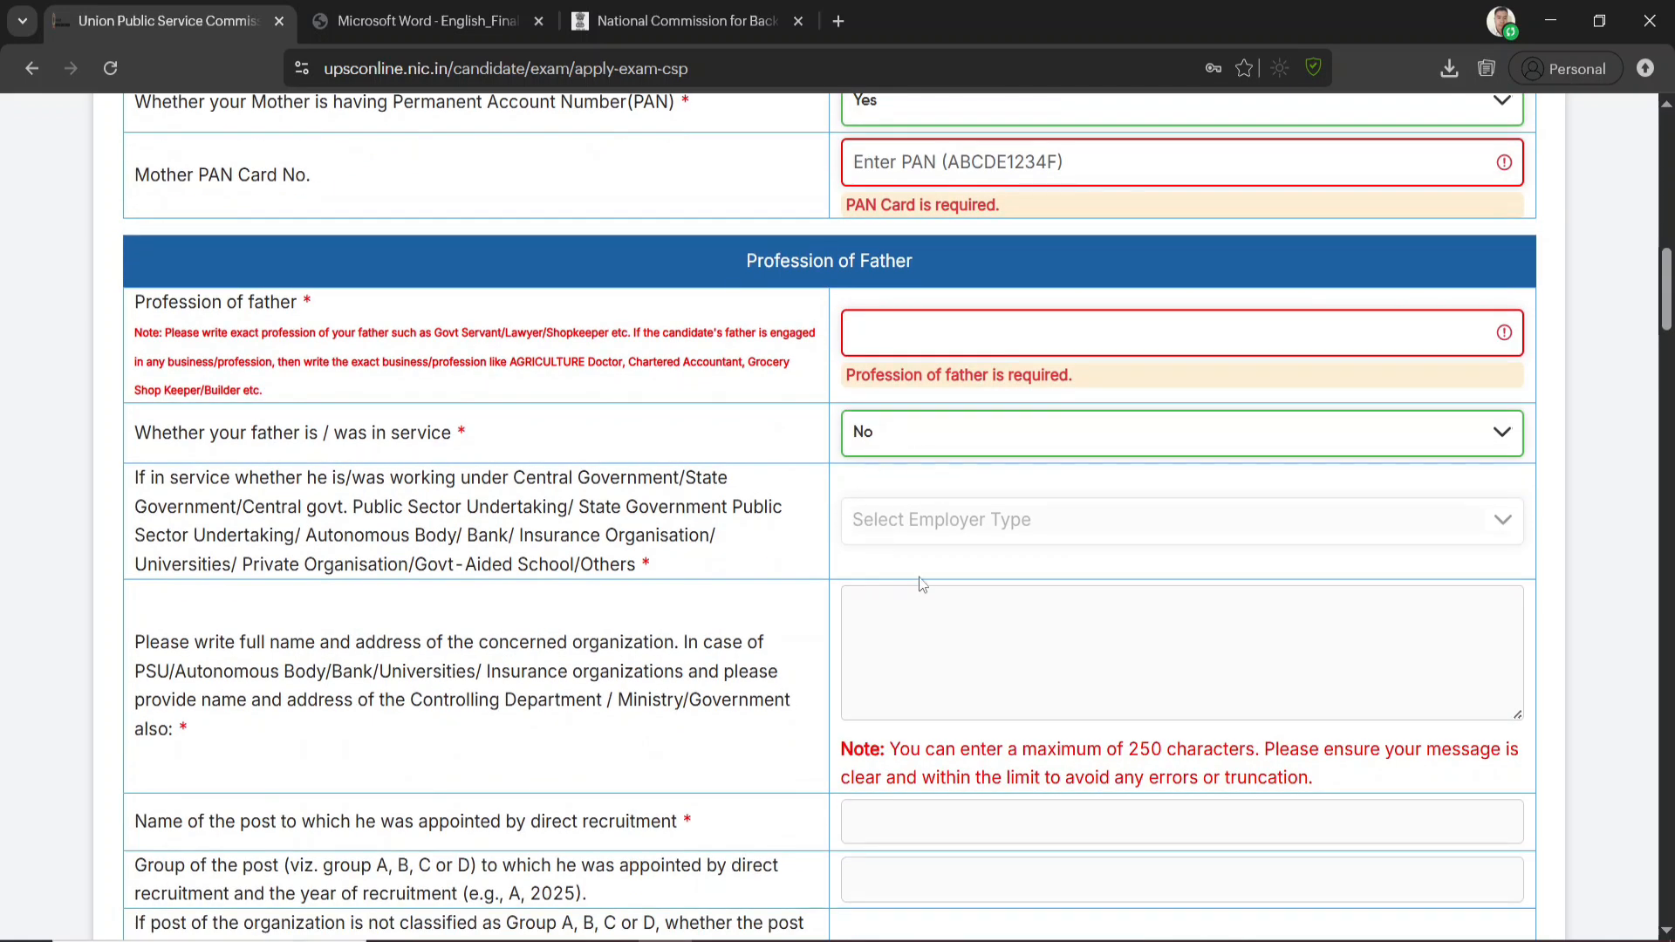
{"action": "left_click", "coordinate": [922, 451]}
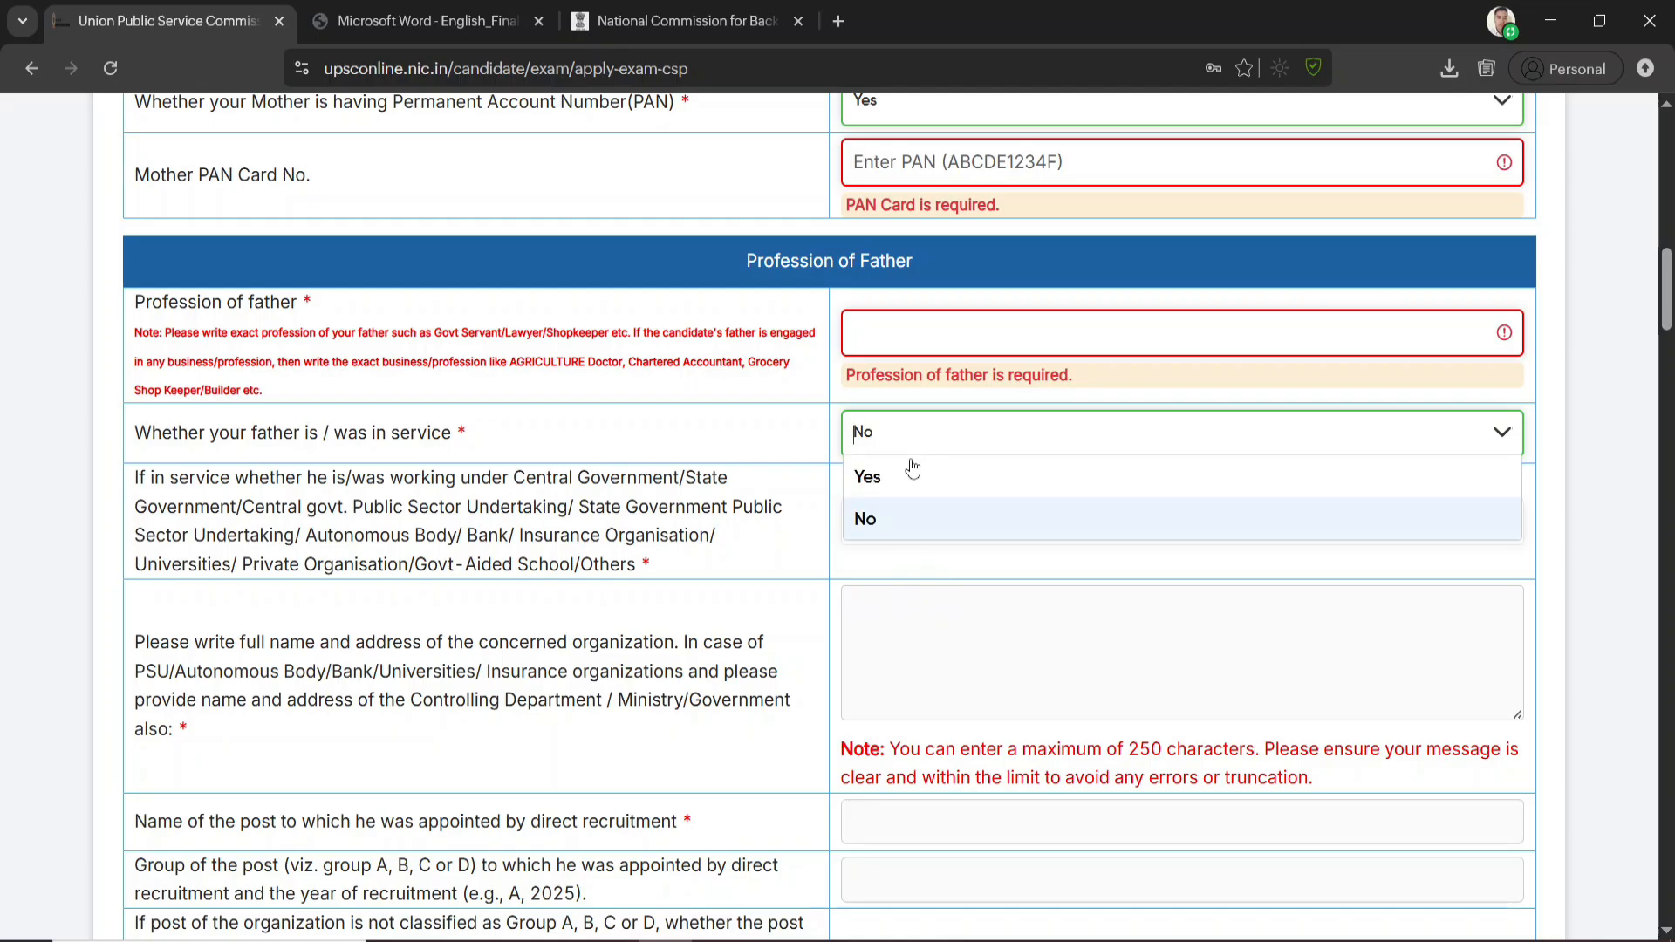
{"action": "left_click", "coordinate": [894, 482]}
{"action": "left_click", "coordinate": [968, 528]}
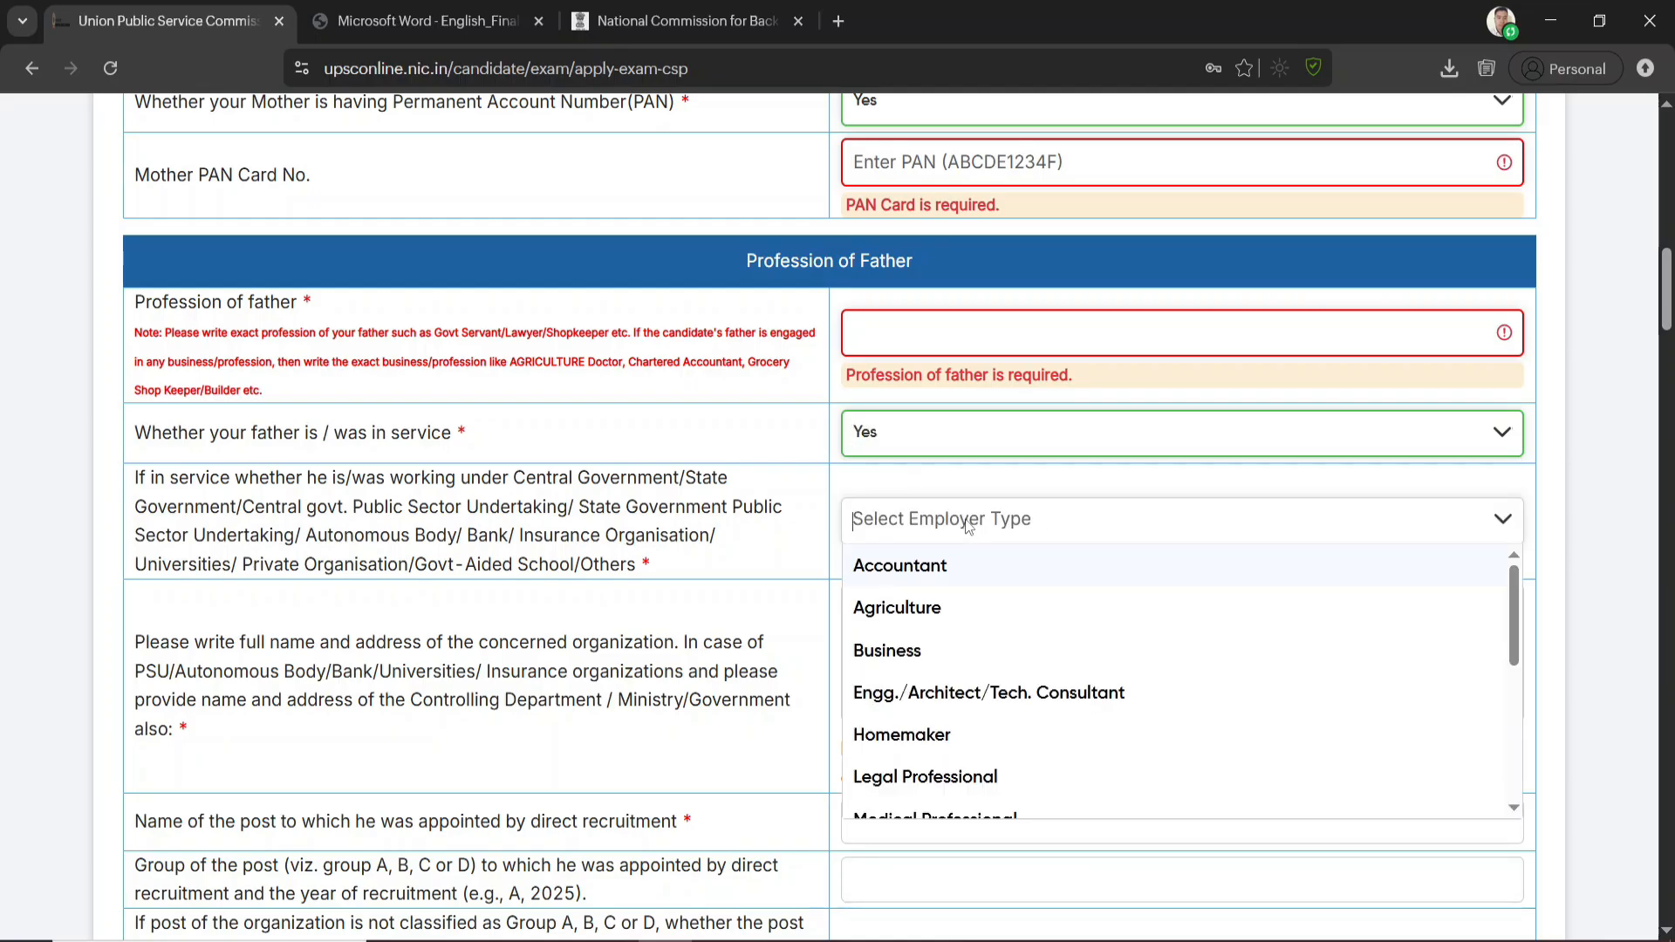
{"action": "left_click", "coordinate": [787, 530]}
{"action": "scroll", "coordinate": [808, 526], "scroll_direction": "down", "scroll_amount": 1}
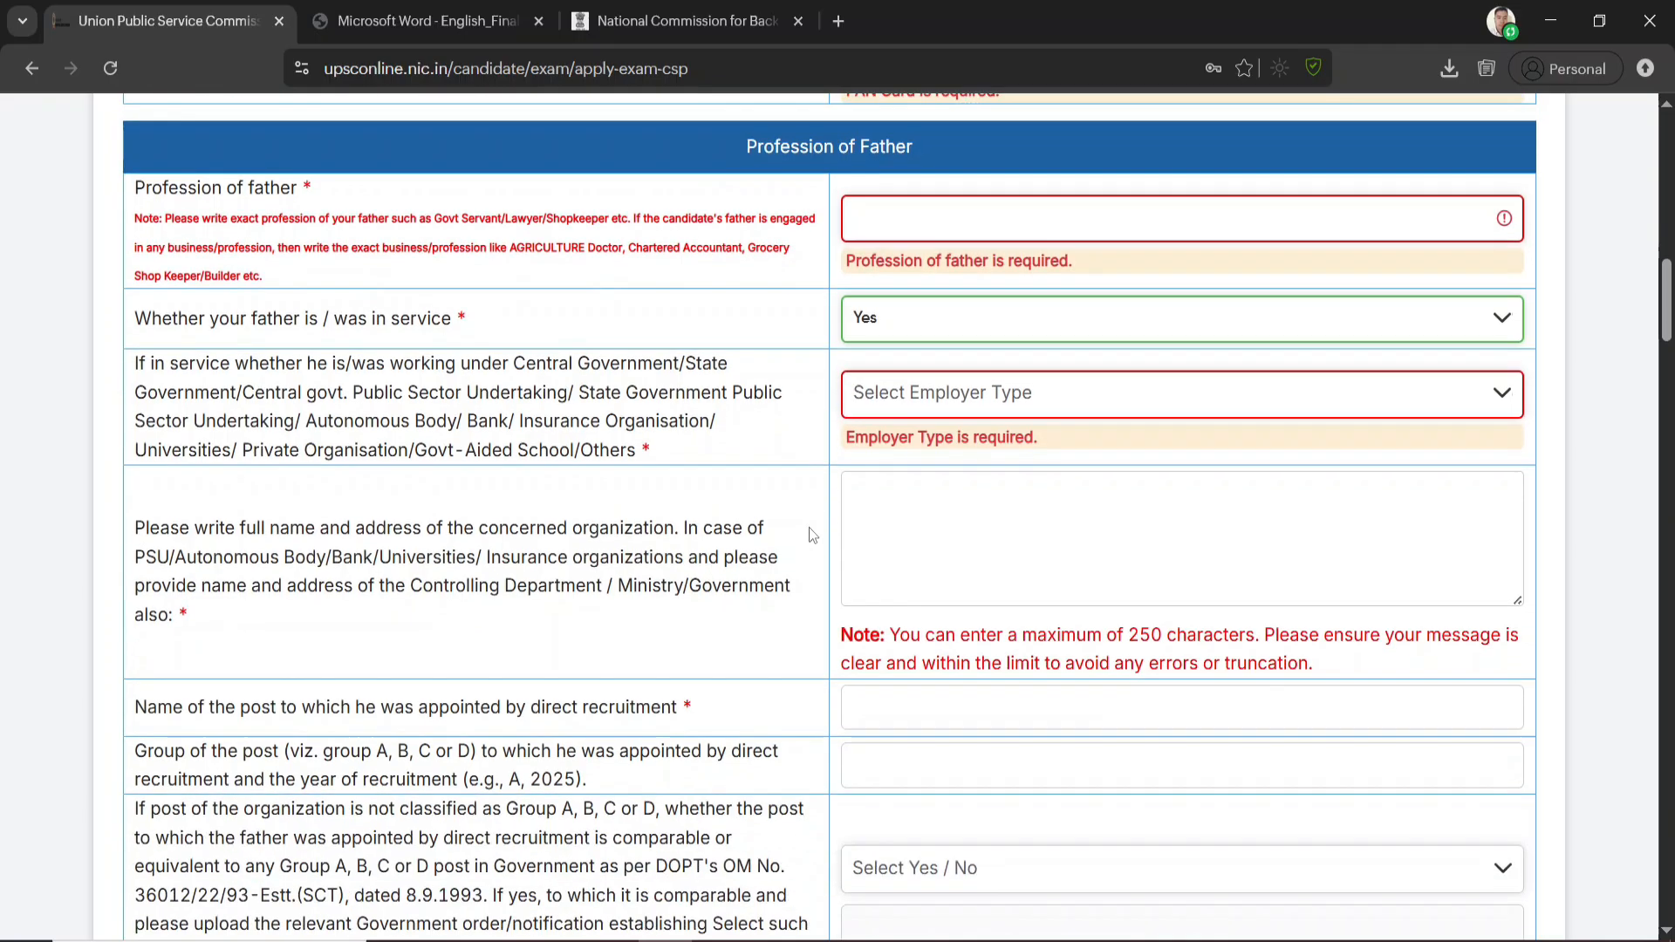
Examine the father's service fields, from the organization's name and address through post details, order upload, retirement and incapacitation
{"action": "left_click", "coordinate": [977, 532]}
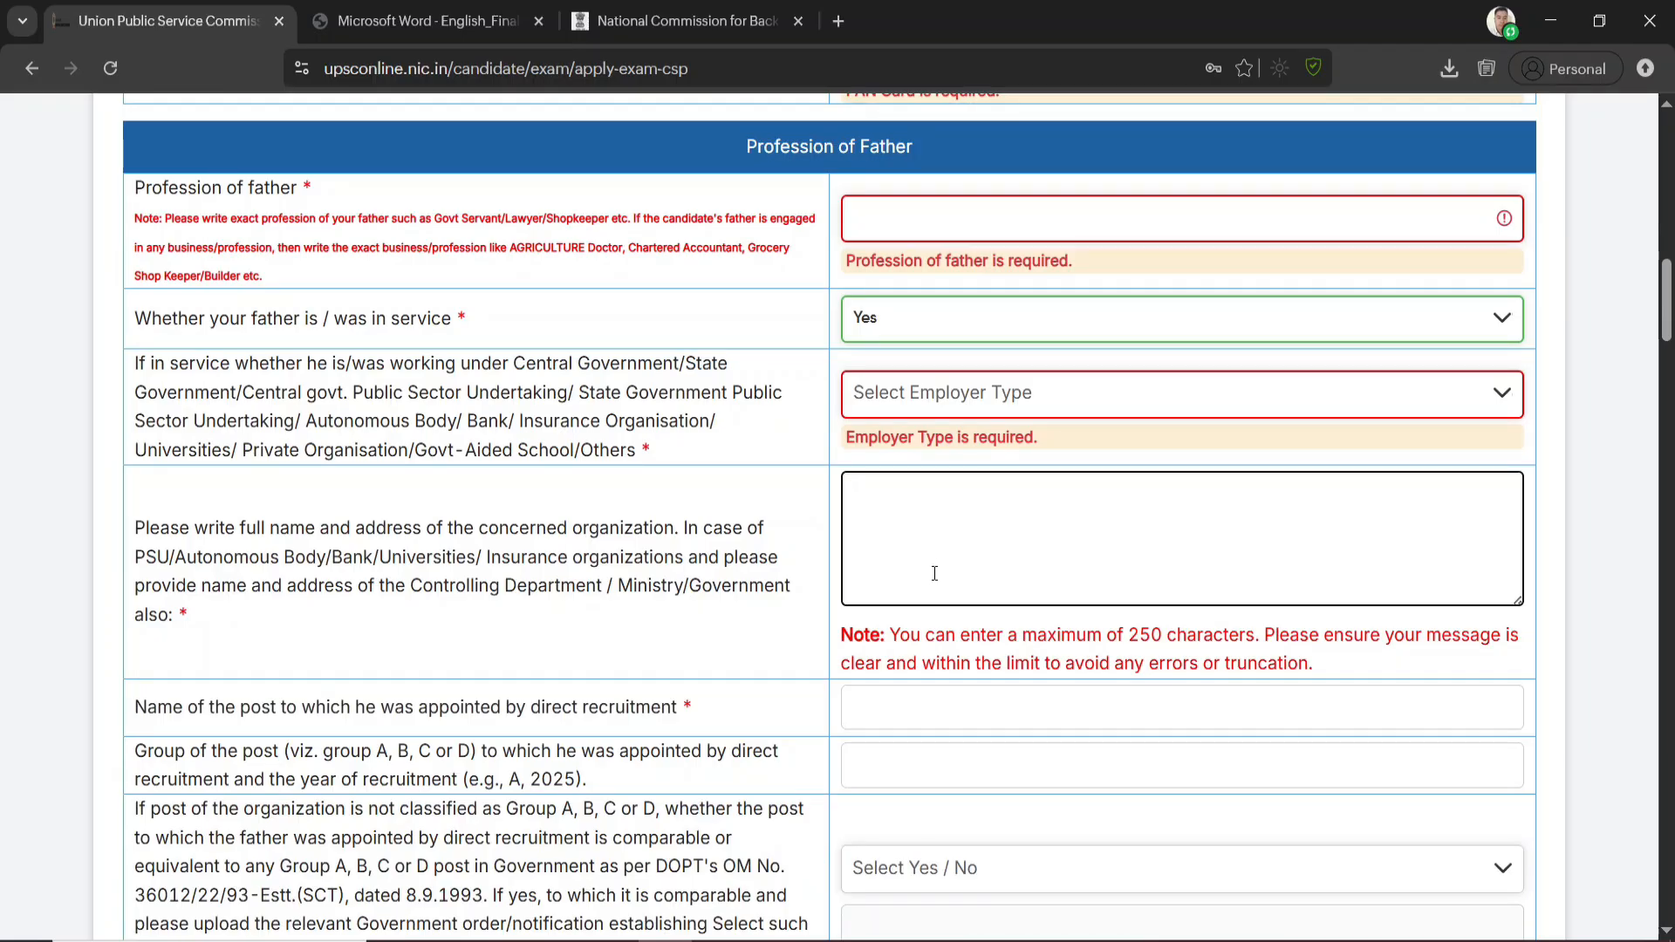
{"action": "scroll", "coordinate": [892, 508], "scroll_direction": "down", "scroll_amount": 2}
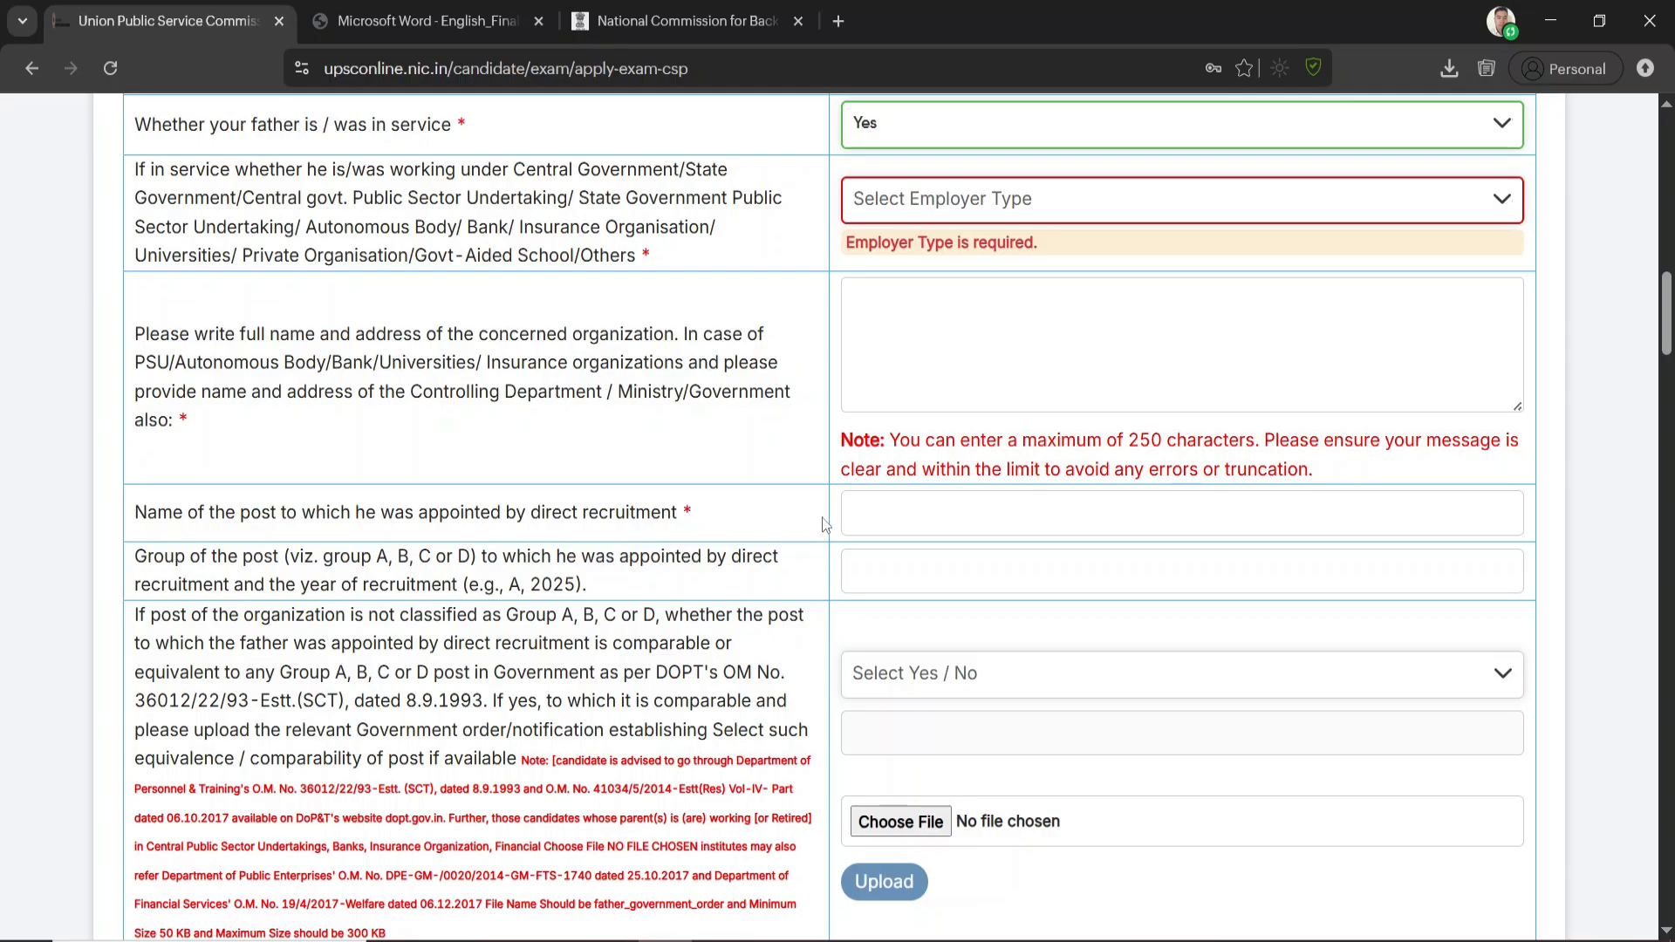
{"action": "scroll", "coordinate": [1011, 513], "scroll_direction": "down", "scroll_amount": 3}
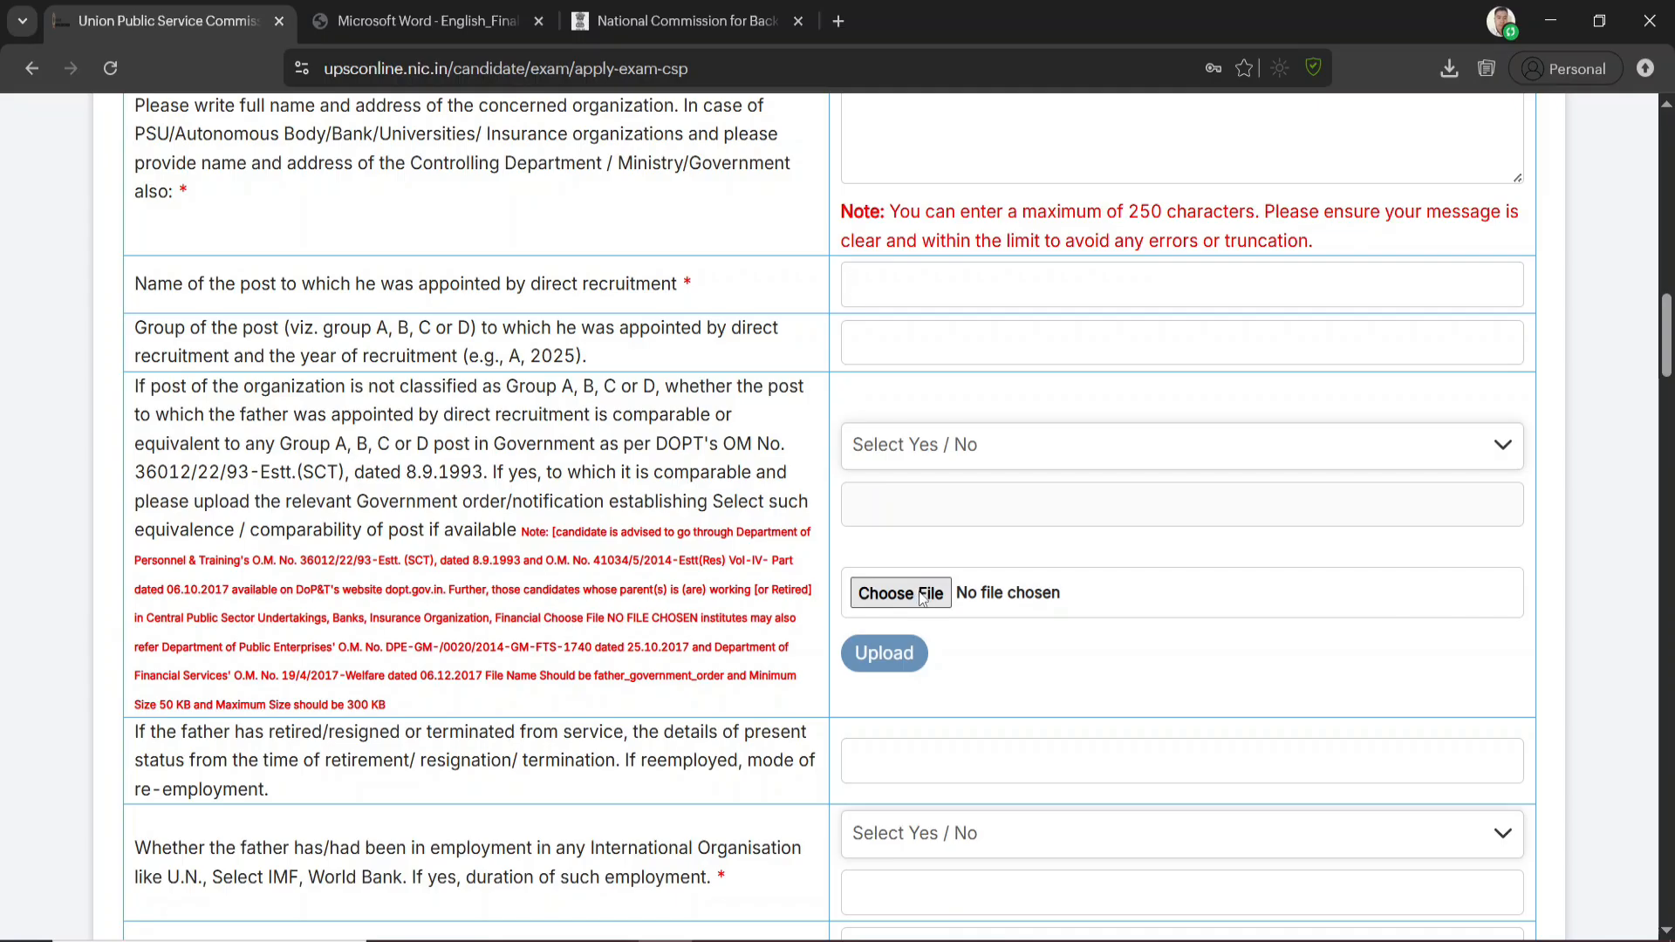
{"action": "scroll", "coordinate": [922, 597], "scroll_direction": "down", "scroll_amount": 2}
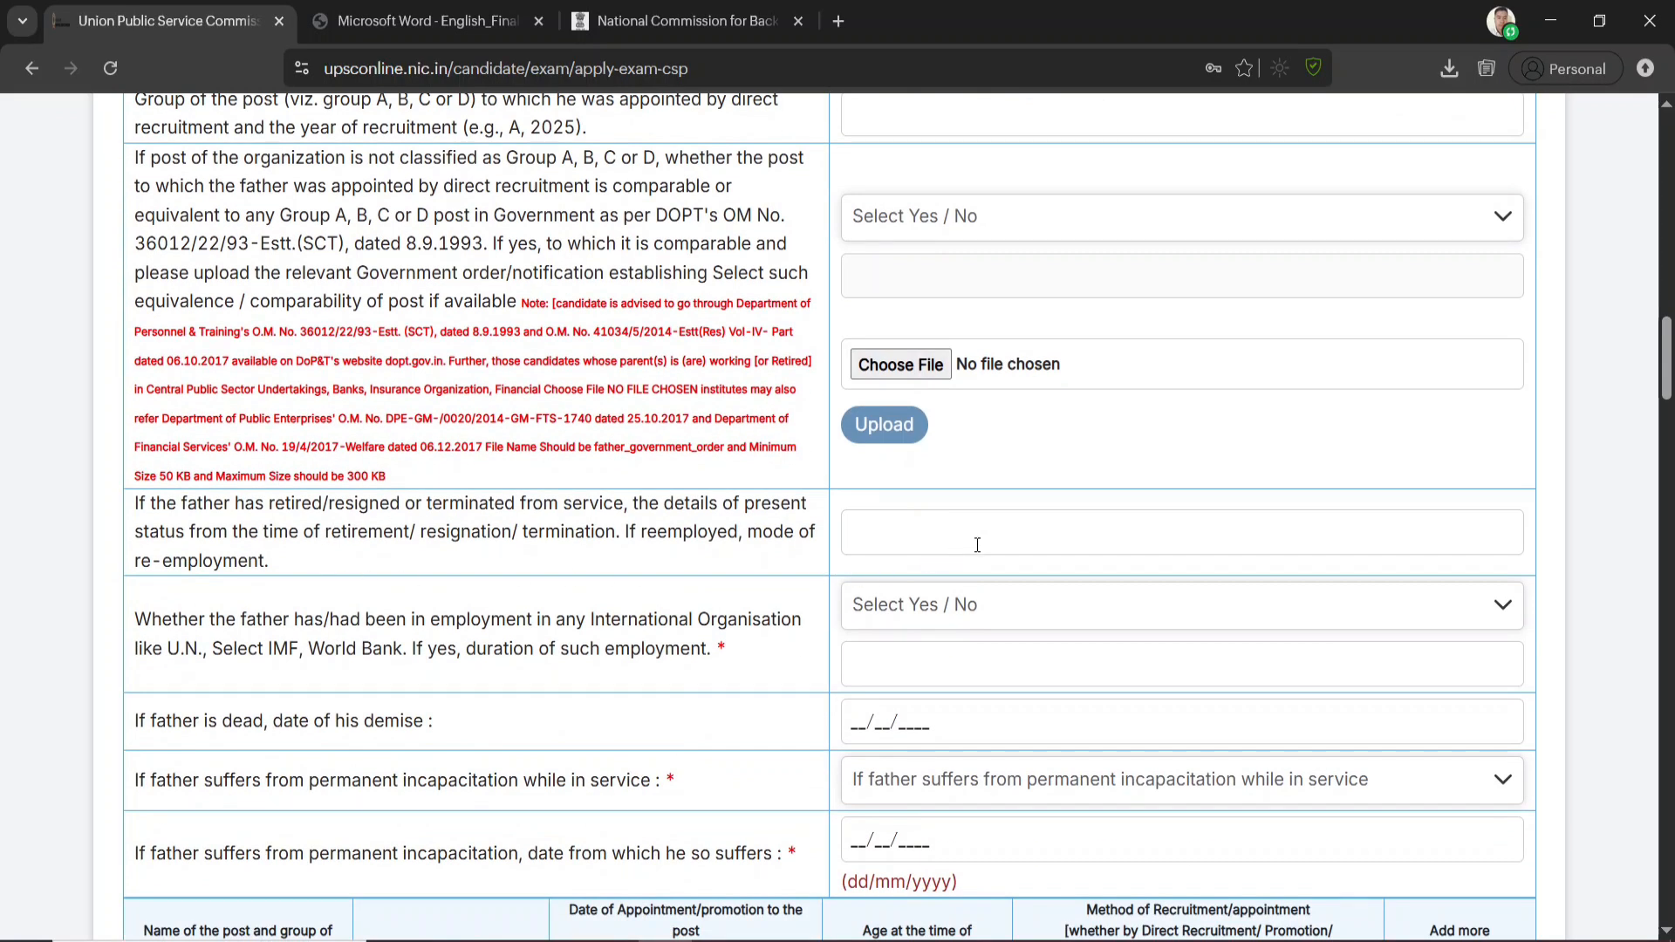
{"action": "scroll", "coordinate": [893, 643], "scroll_direction": "down", "scroll_amount": 2}
{"action": "scroll", "coordinate": [949, 590], "scroll_direction": "up", "scroll_amount": 10}
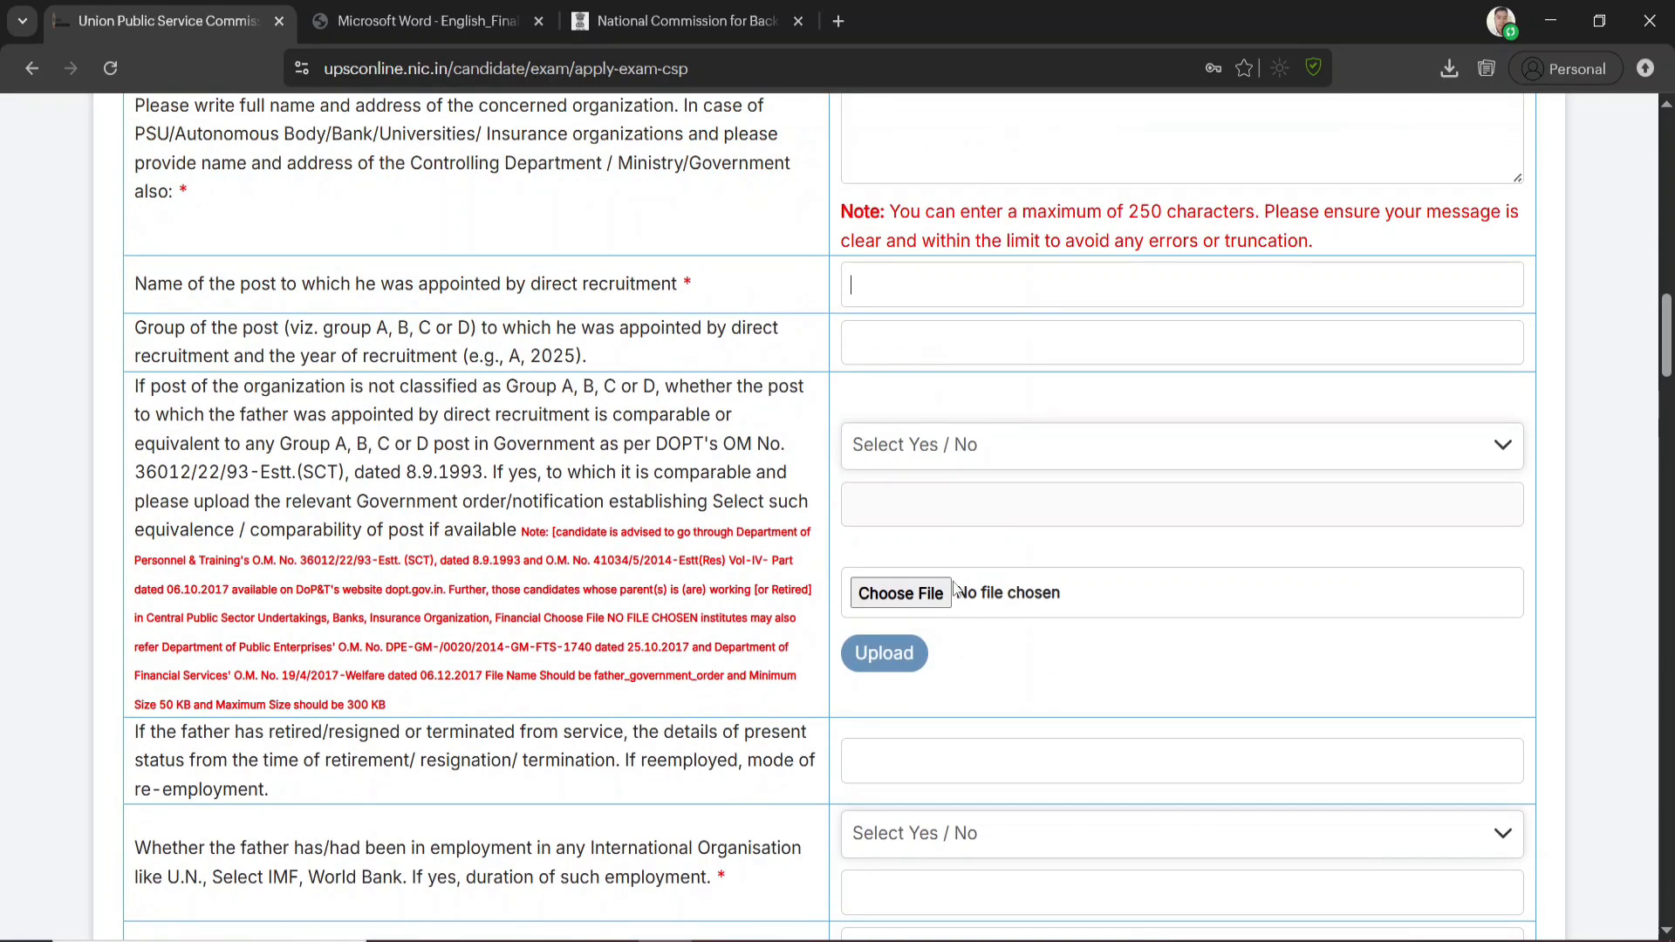
Set the father's in-service answer back to No and continue to the Father's Constitutional Post section
{"action": "left_click", "coordinate": [939, 466]}
{"action": "left_click", "coordinate": [898, 548]}
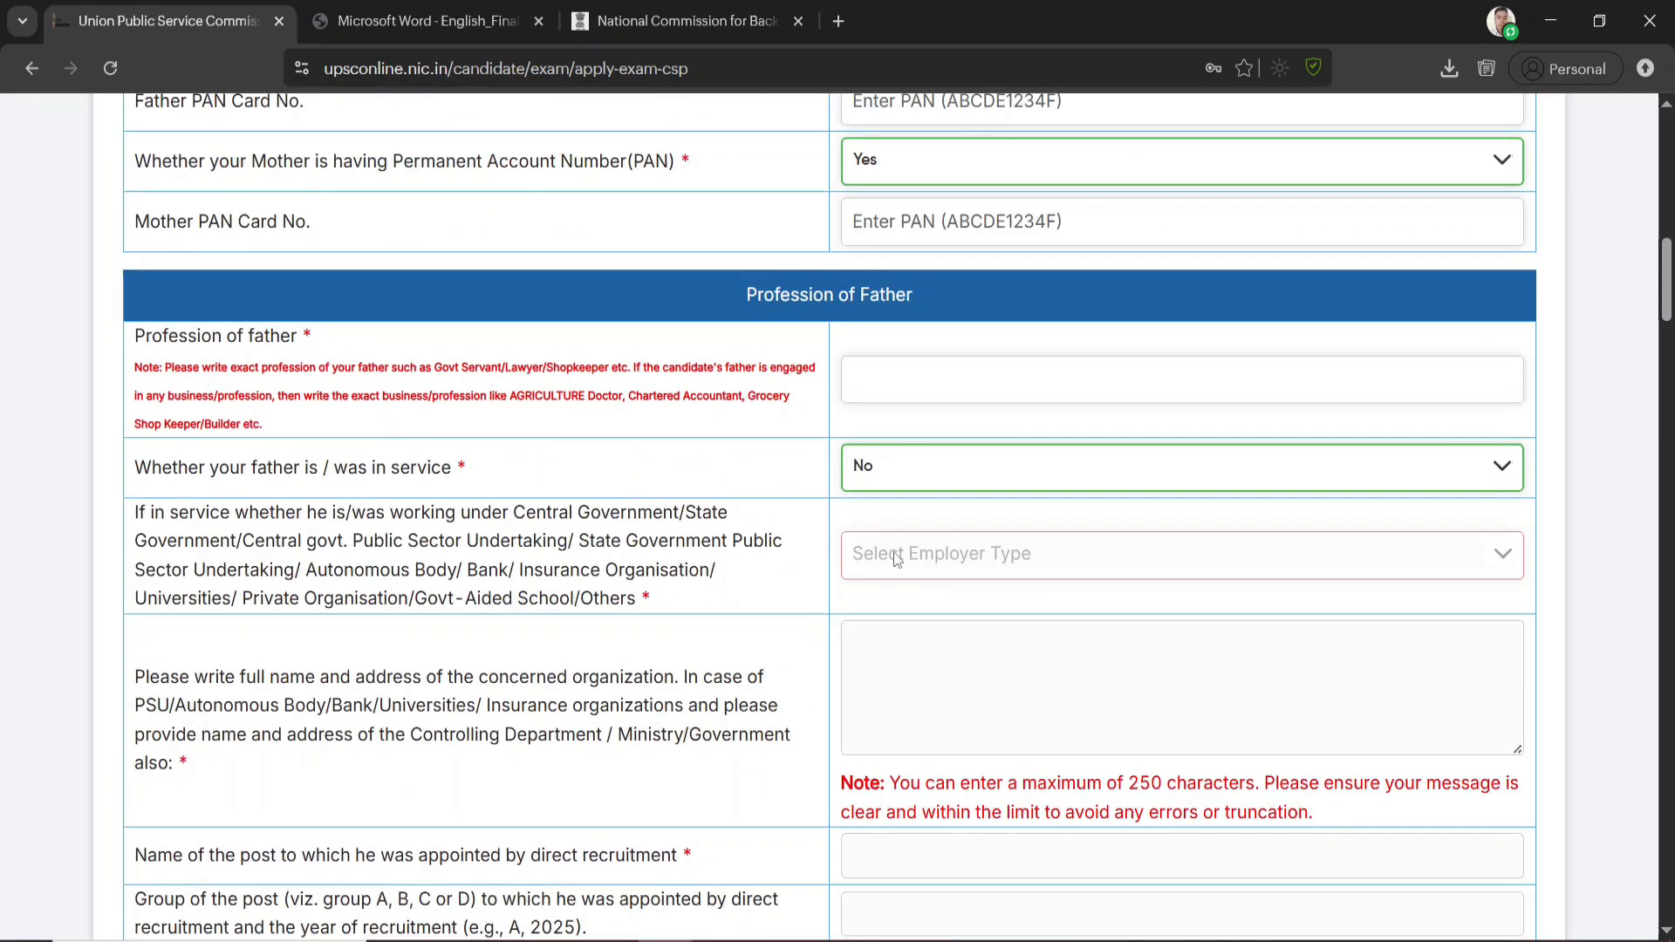
{"action": "scroll", "coordinate": [995, 611], "scroll_direction": "down", "scroll_amount": 8}
{"action": "scroll", "coordinate": [992, 637], "scroll_direction": "down", "scroll_amount": 2}
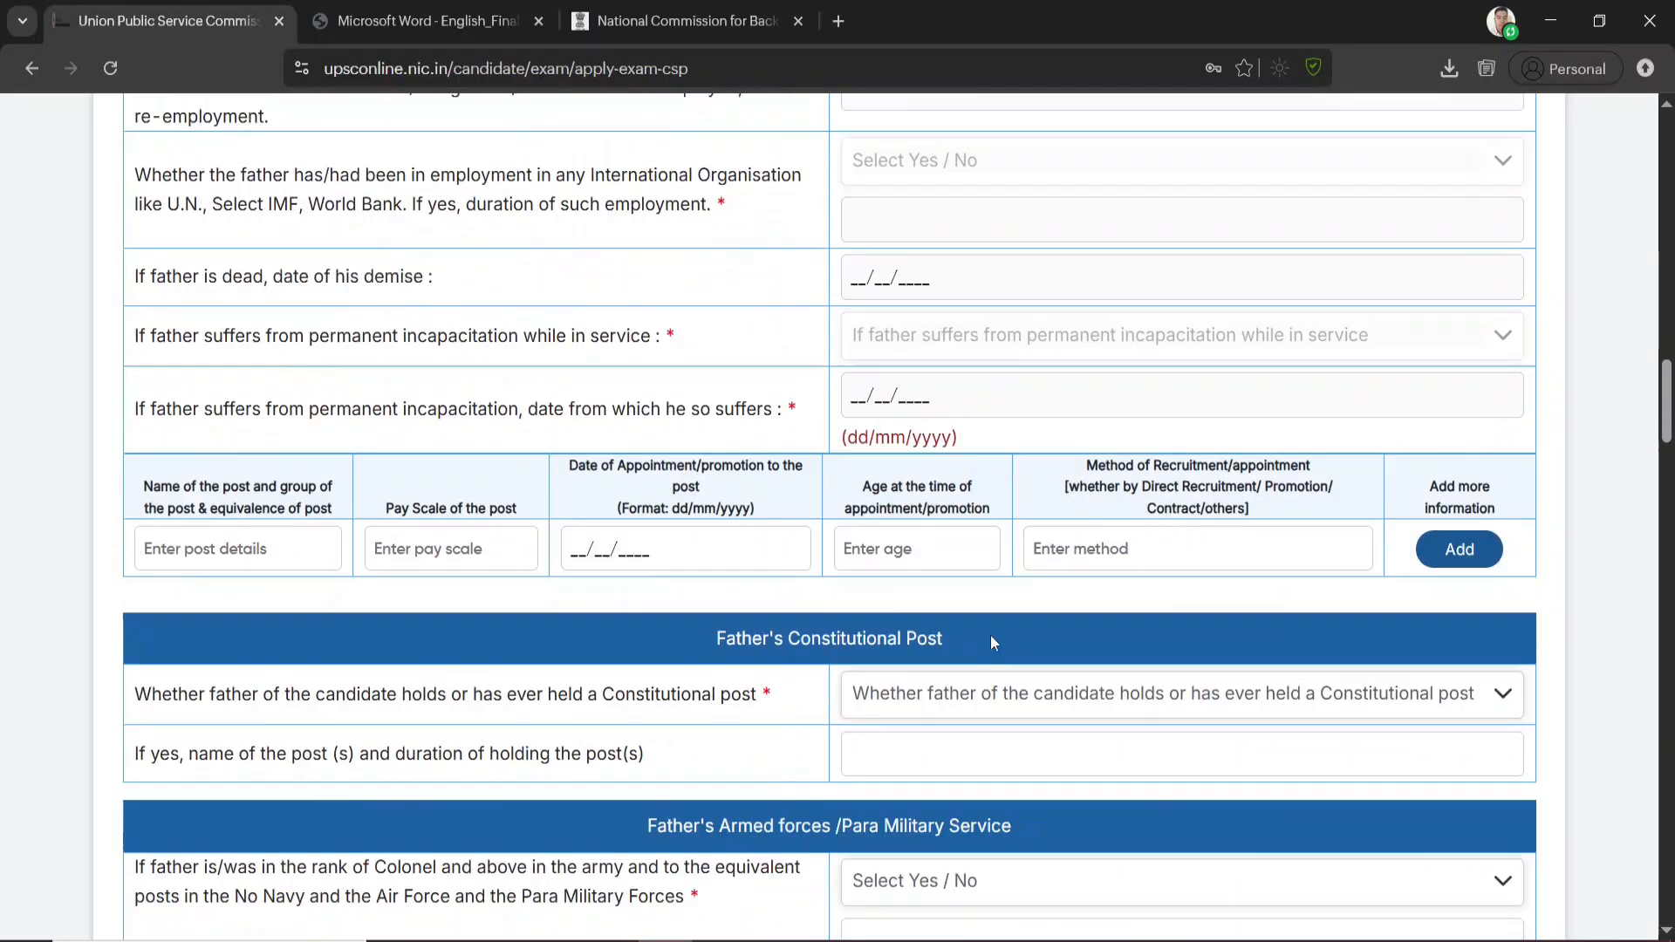
Answer No to whether the father held a Constitutional post and No to his rank of Colonel or above in the armed or paramilitary forces
{"action": "left_click", "coordinate": [764, 546]}
{"action": "scroll", "coordinate": [763, 573], "scroll_direction": "up", "scroll_amount": 4}
{"action": "scroll", "coordinate": [768, 570], "scroll_direction": "down", "scroll_amount": 3}
{"action": "scroll", "coordinate": [772, 569], "scroll_direction": "down", "scroll_amount": 4}
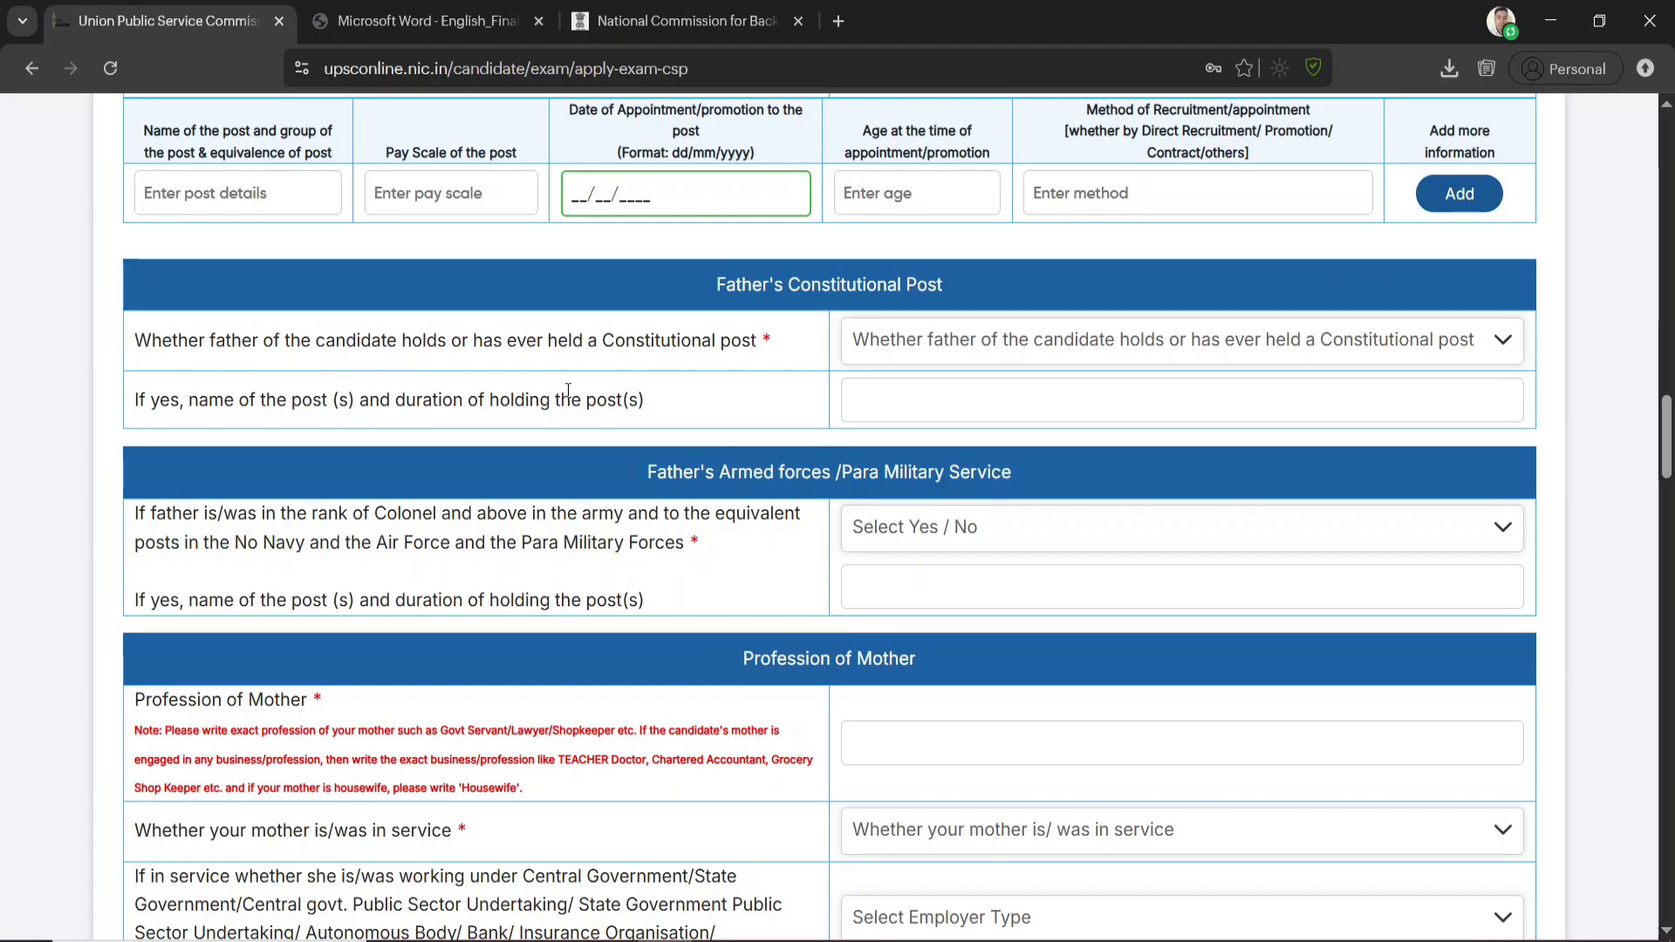
{"action": "left_click", "coordinate": [952, 349]}
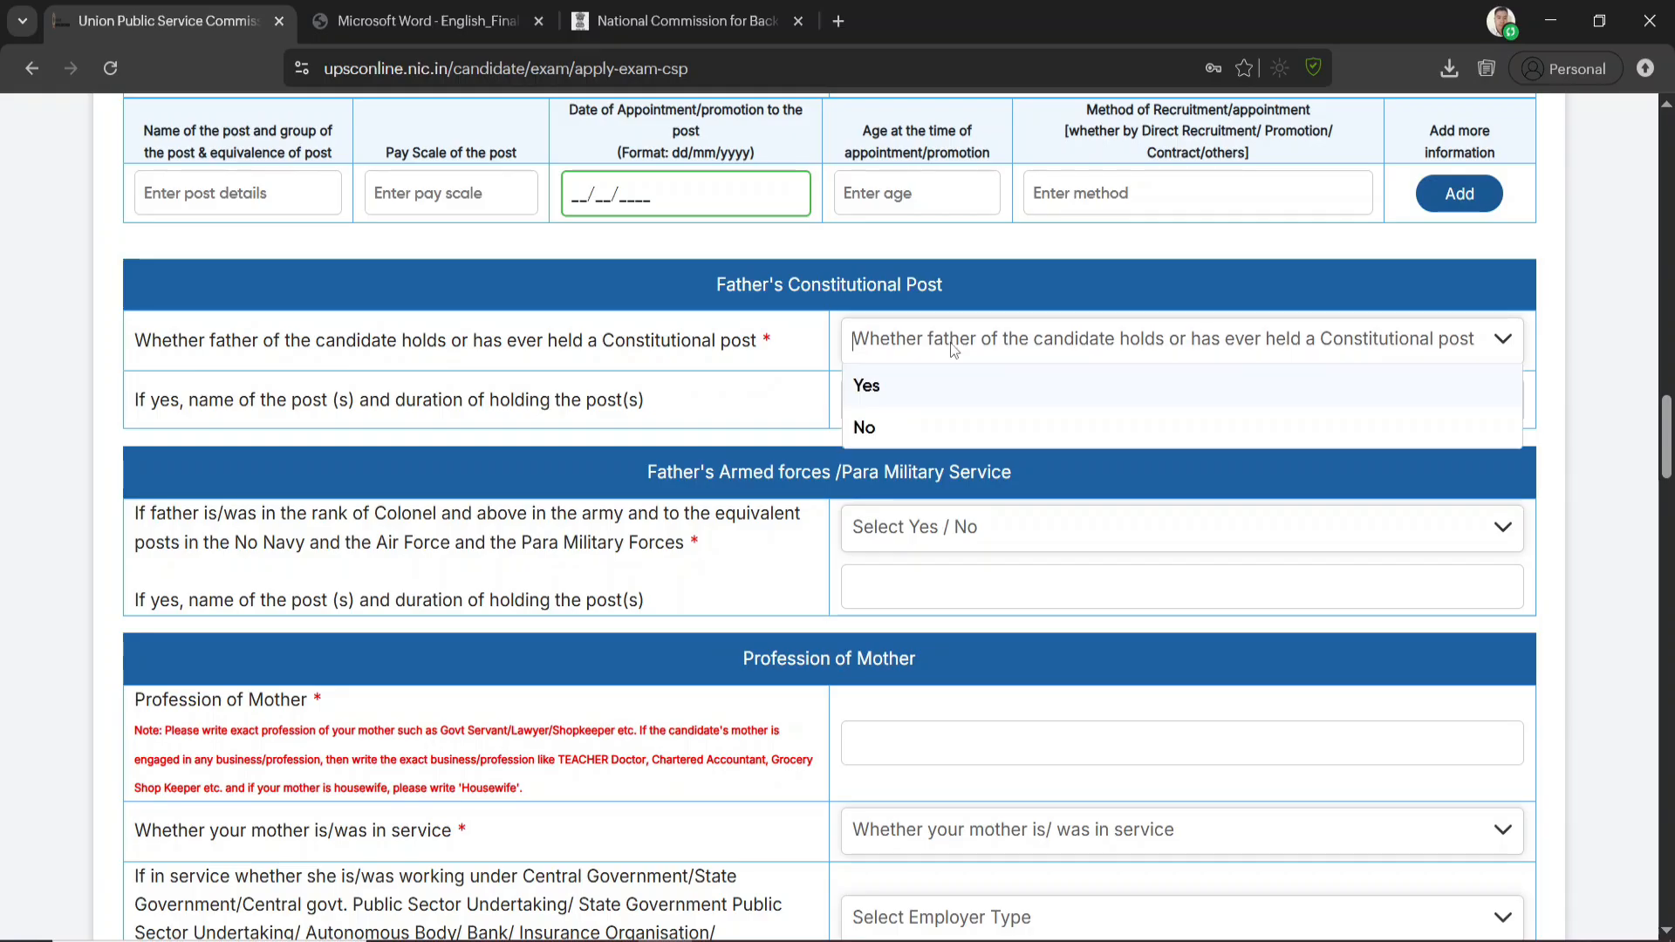
{"action": "left_click", "coordinate": [883, 426]}
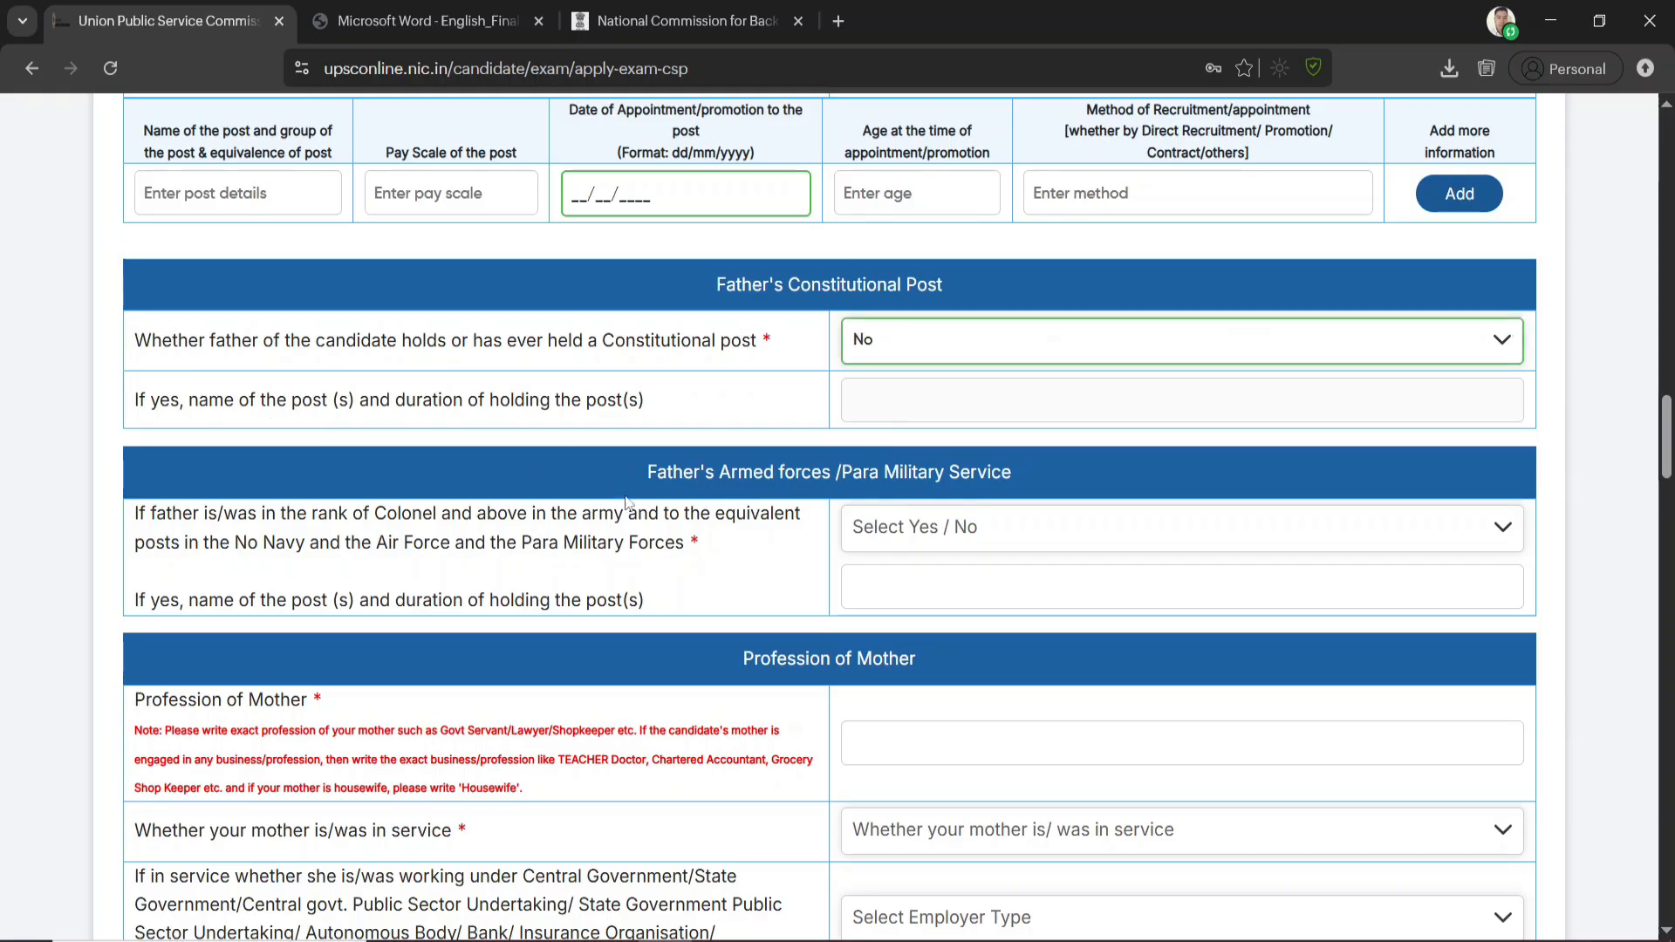
{"action": "left_click", "coordinate": [930, 539]}
{"action": "left_click", "coordinate": [894, 615]}
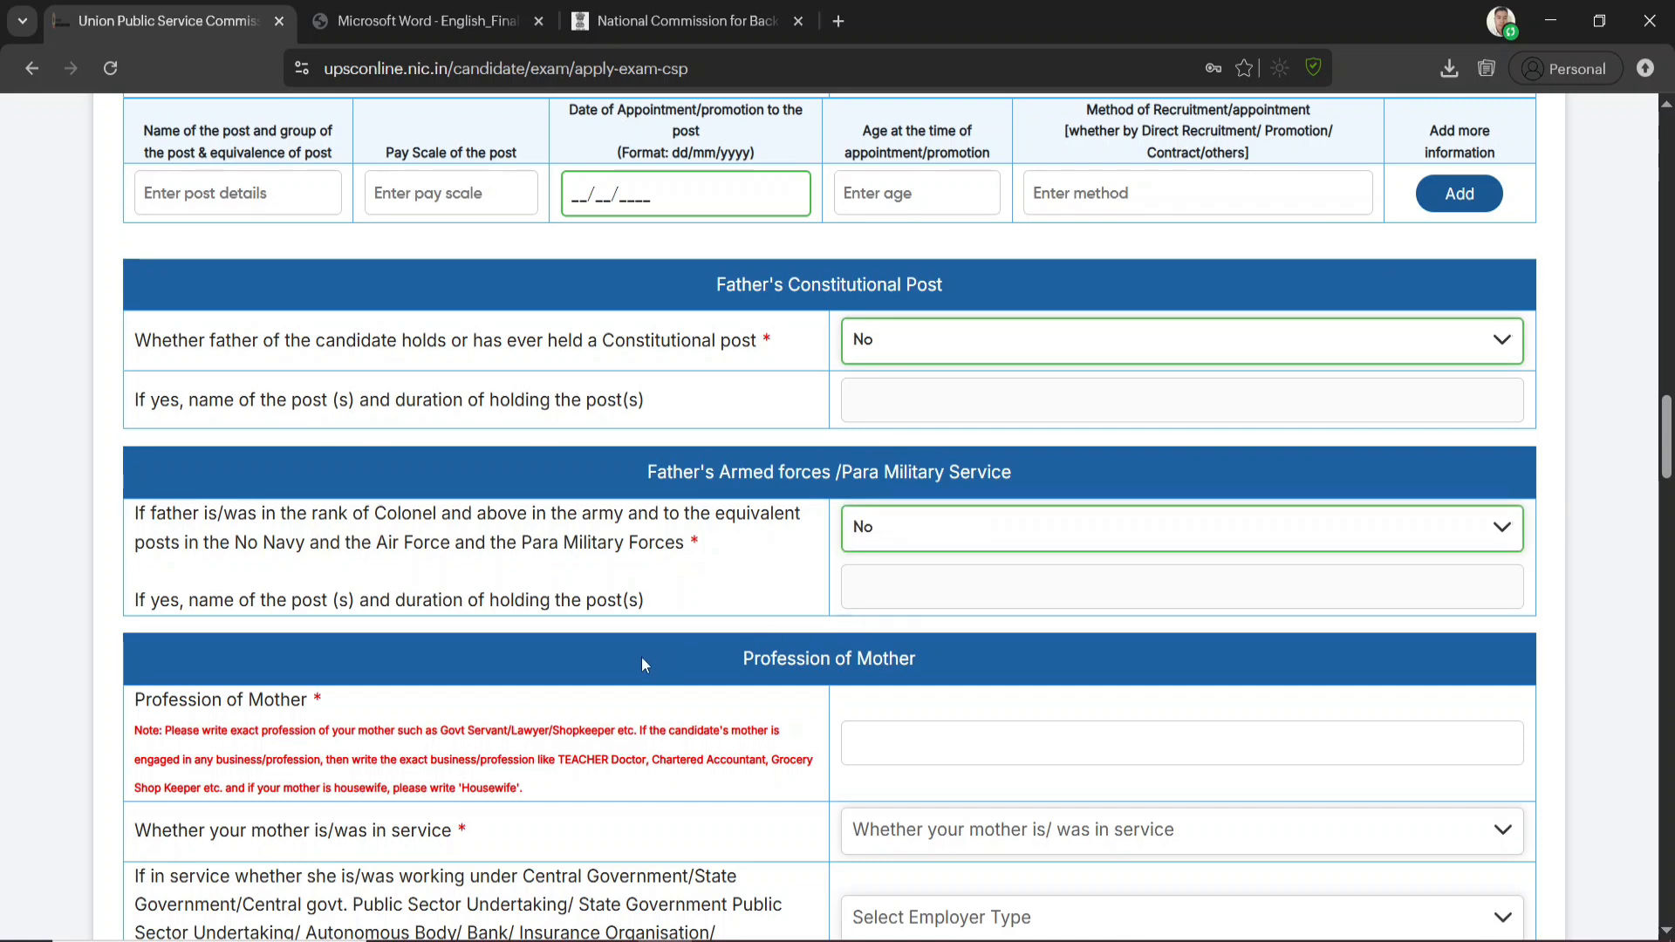
Answer No to whether the mother is or was in service, leaving her profession blank
{"action": "scroll", "coordinate": [726, 656], "scroll_direction": "down", "scroll_amount": 3}
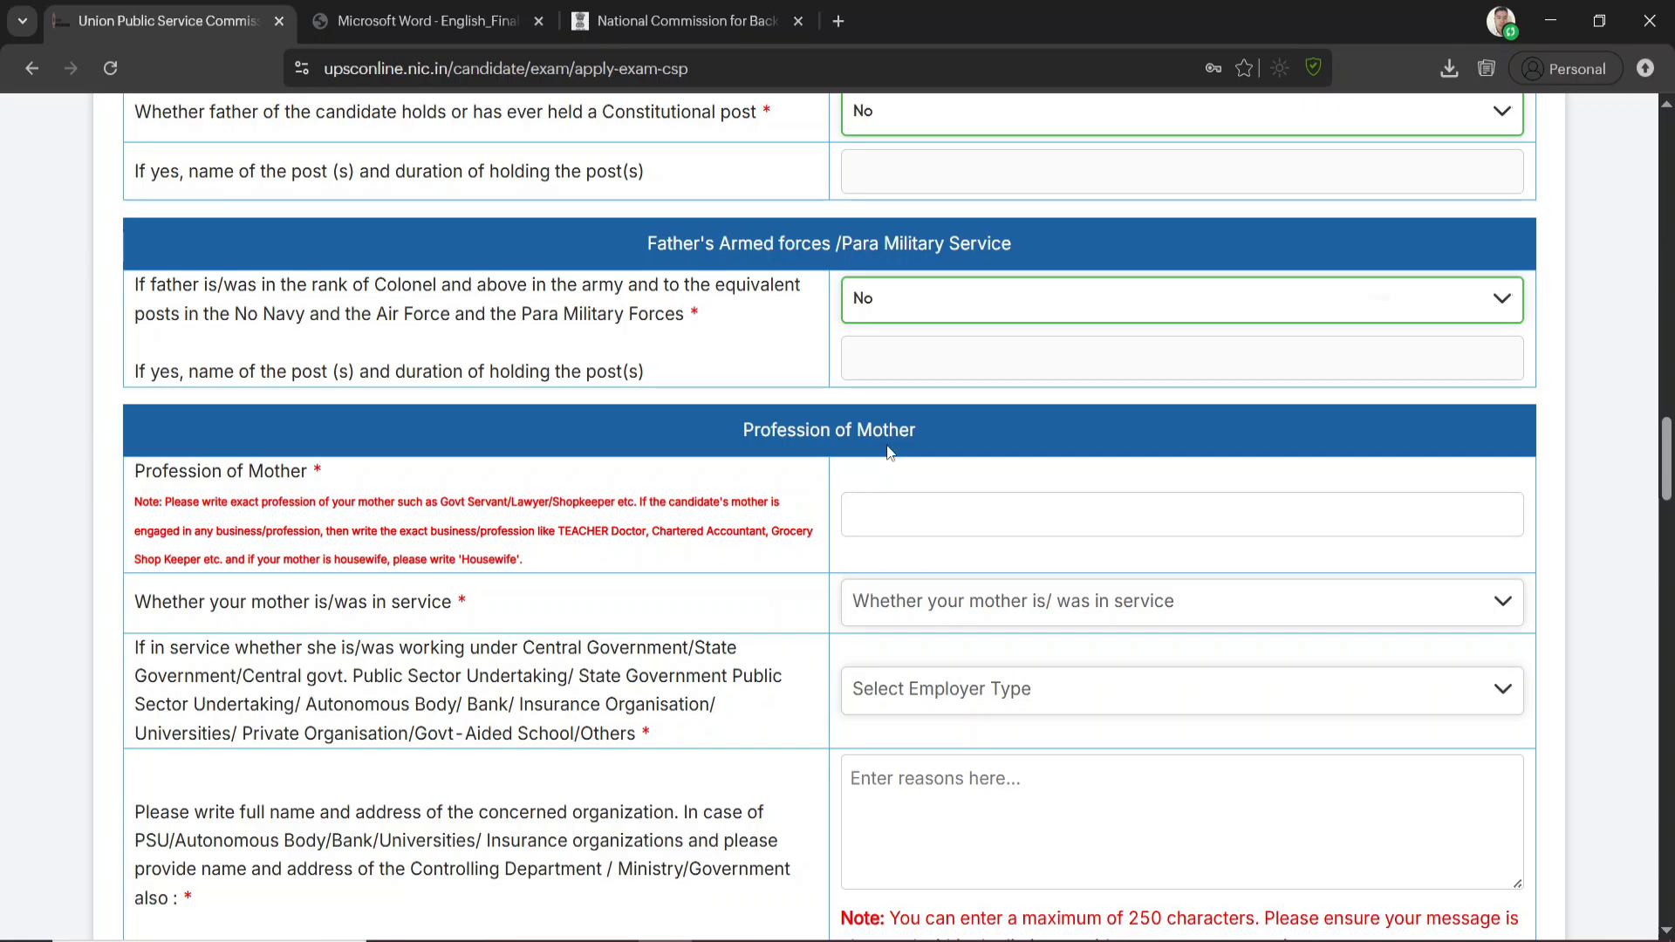
{"action": "left_click", "coordinate": [938, 515]}
{"action": "left_click", "coordinate": [1080, 613]}
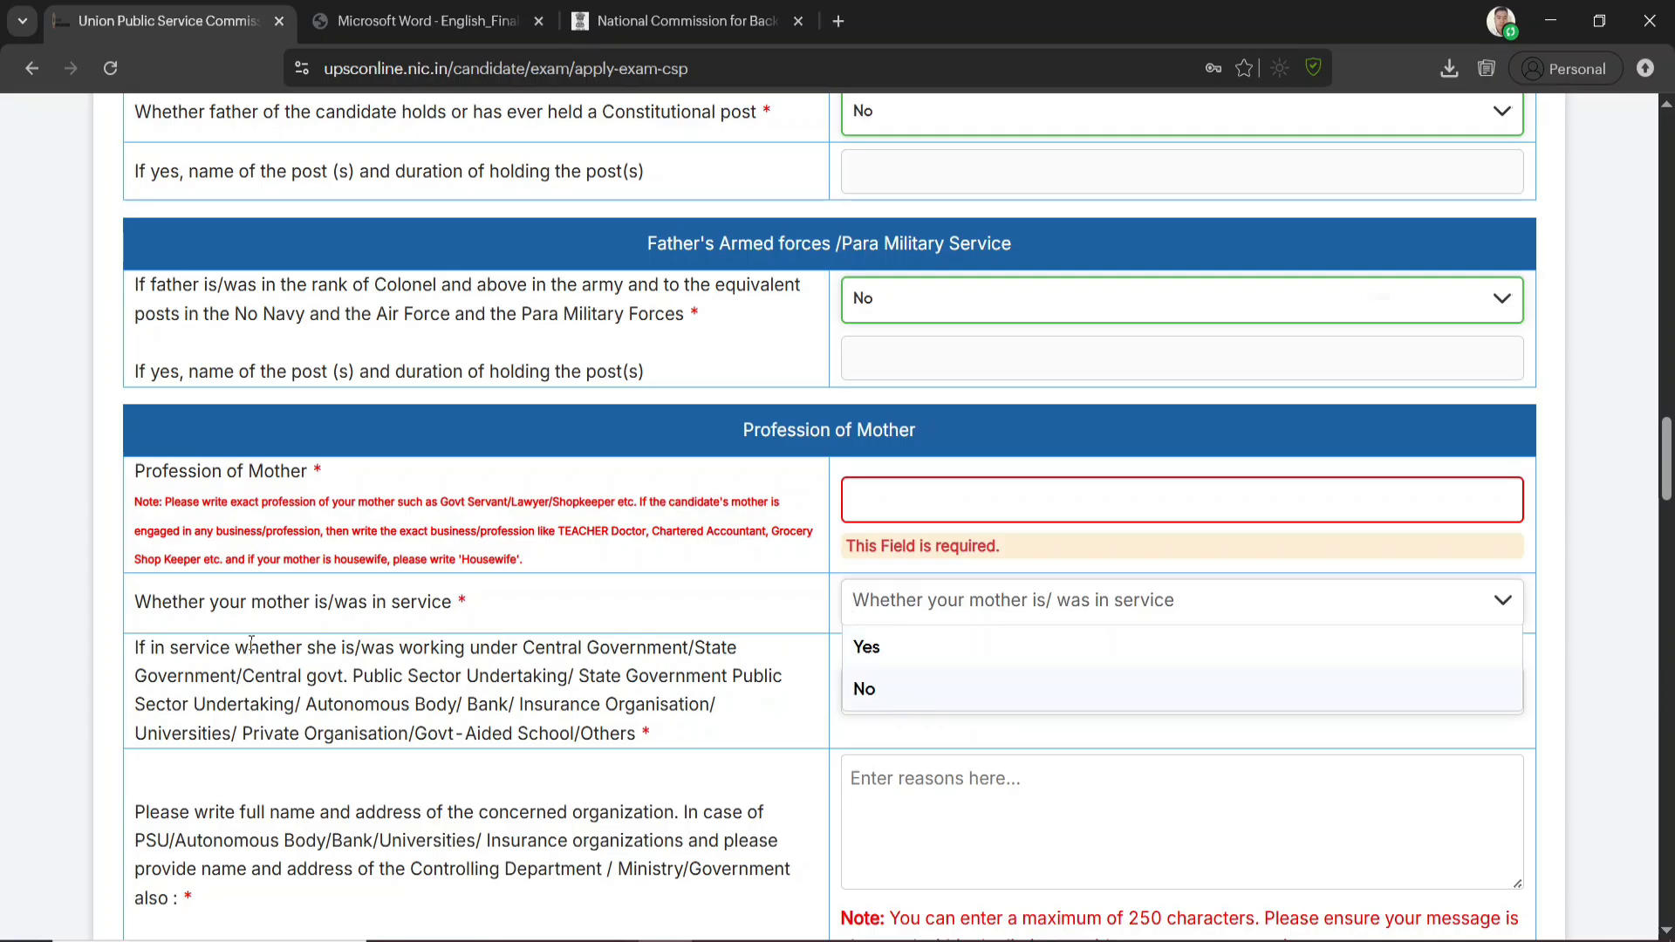
{"action": "left_click", "coordinate": [885, 656]}
{"action": "left_click", "coordinate": [899, 602]}
{"action": "left_click", "coordinate": [894, 686]}
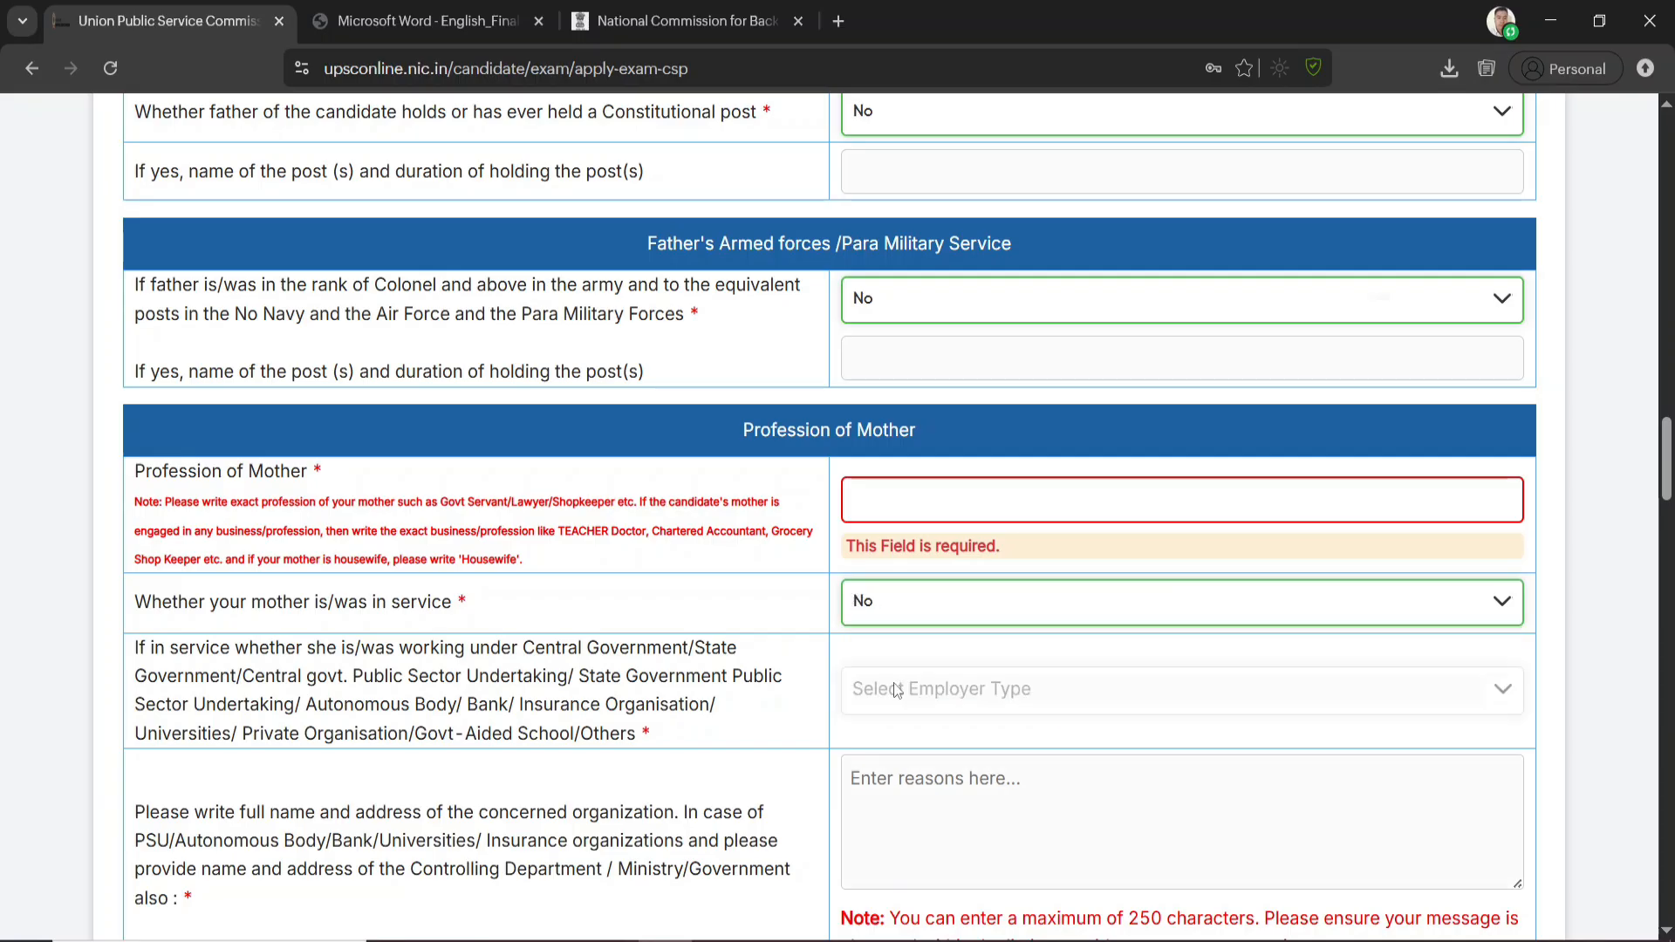
Answer No to whether the mother held a Constitutional post and No to her rank of Colonel or above in the armed or paramilitary forces
{"action": "scroll", "coordinate": [974, 658], "scroll_direction": "down", "scroll_amount": 2}
{"action": "scroll", "coordinate": [974, 658], "scroll_direction": "down", "scroll_amount": 15}
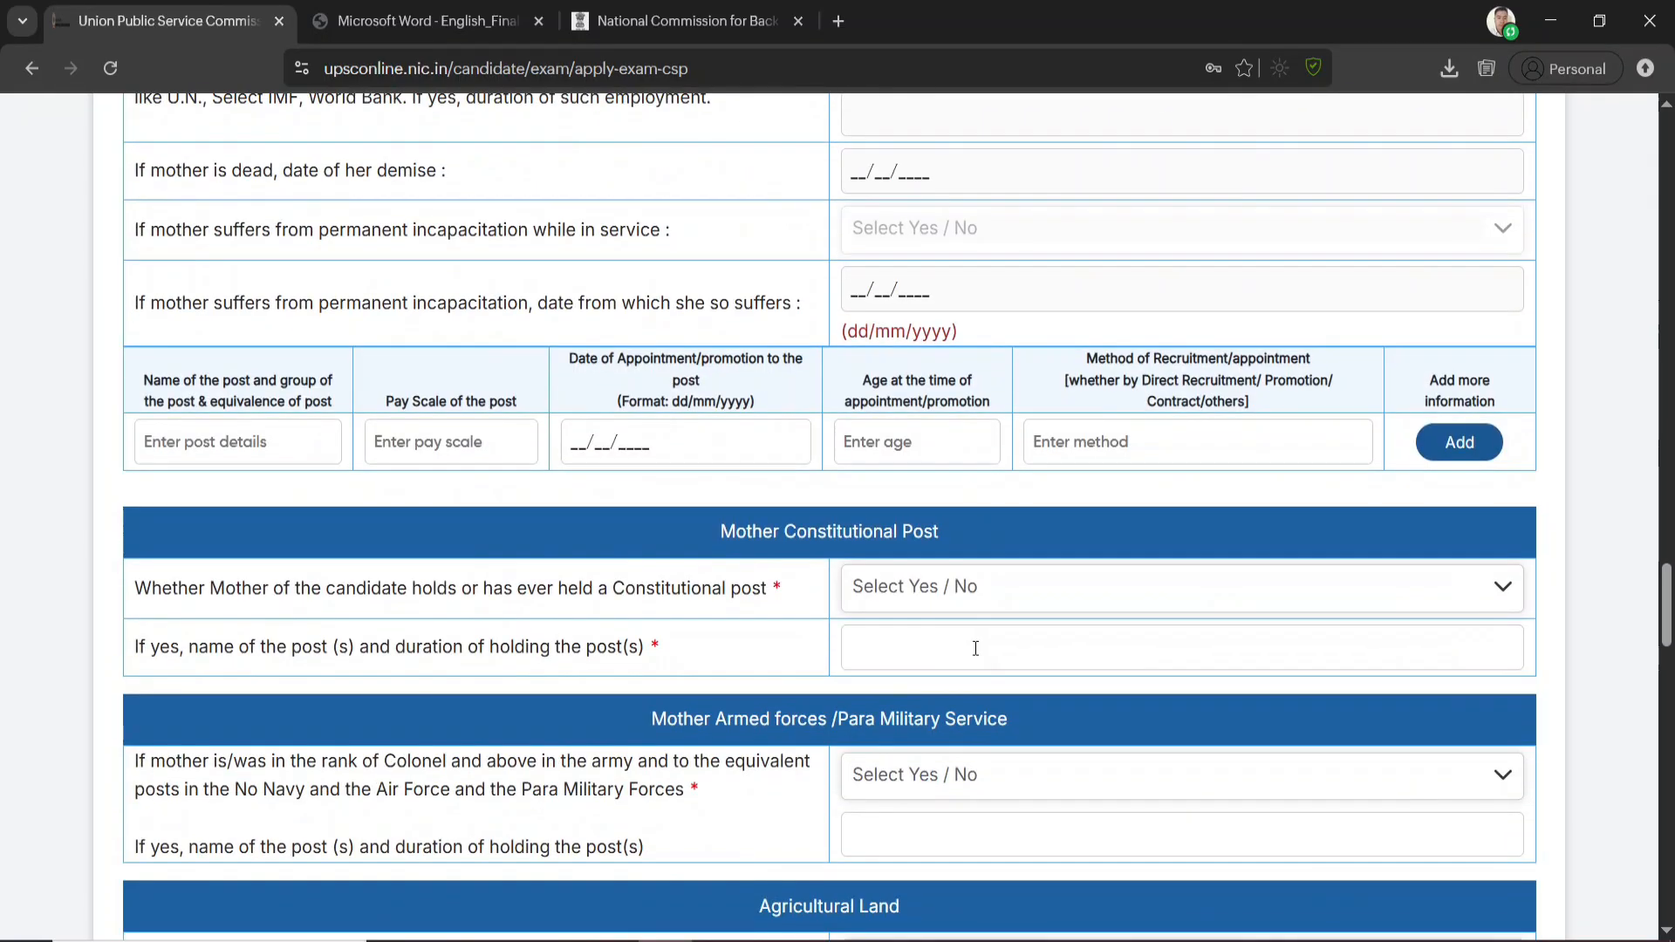
{"action": "scroll", "coordinate": [976, 648], "scroll_direction": "down", "scroll_amount": 2}
{"action": "left_click", "coordinate": [982, 471]}
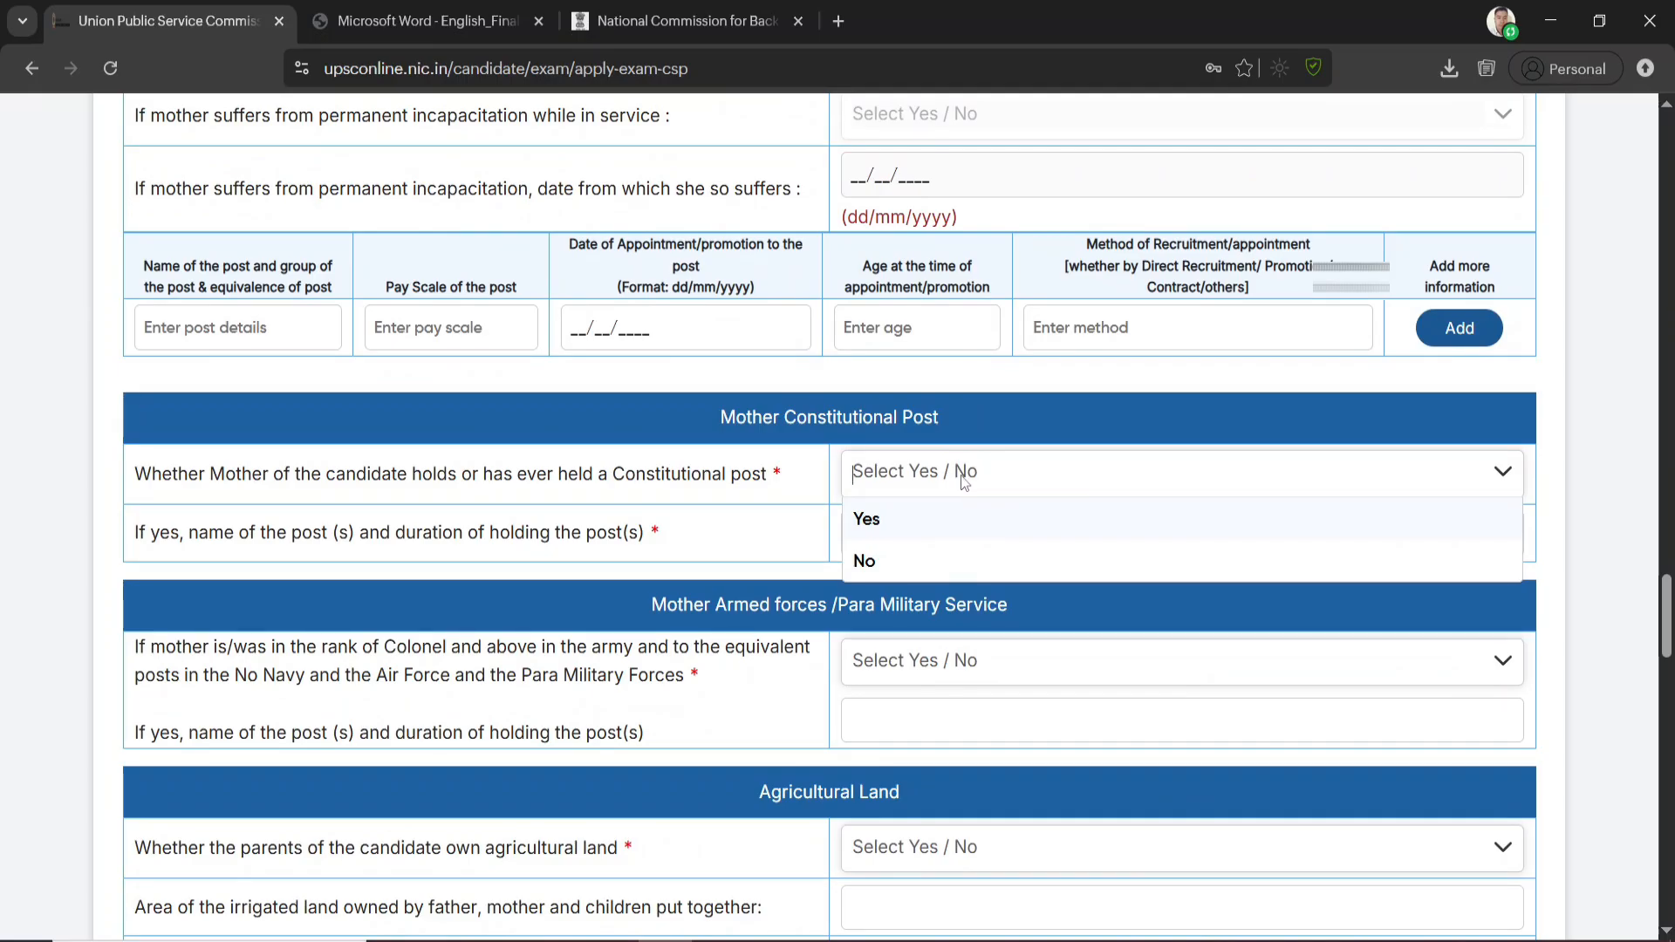
{"action": "left_click", "coordinate": [882, 565]}
{"action": "scroll", "coordinate": [945, 531], "scroll_direction": "down", "scroll_amount": 3}
{"action": "left_click", "coordinate": [898, 434]}
{"action": "left_click", "coordinate": [898, 516]}
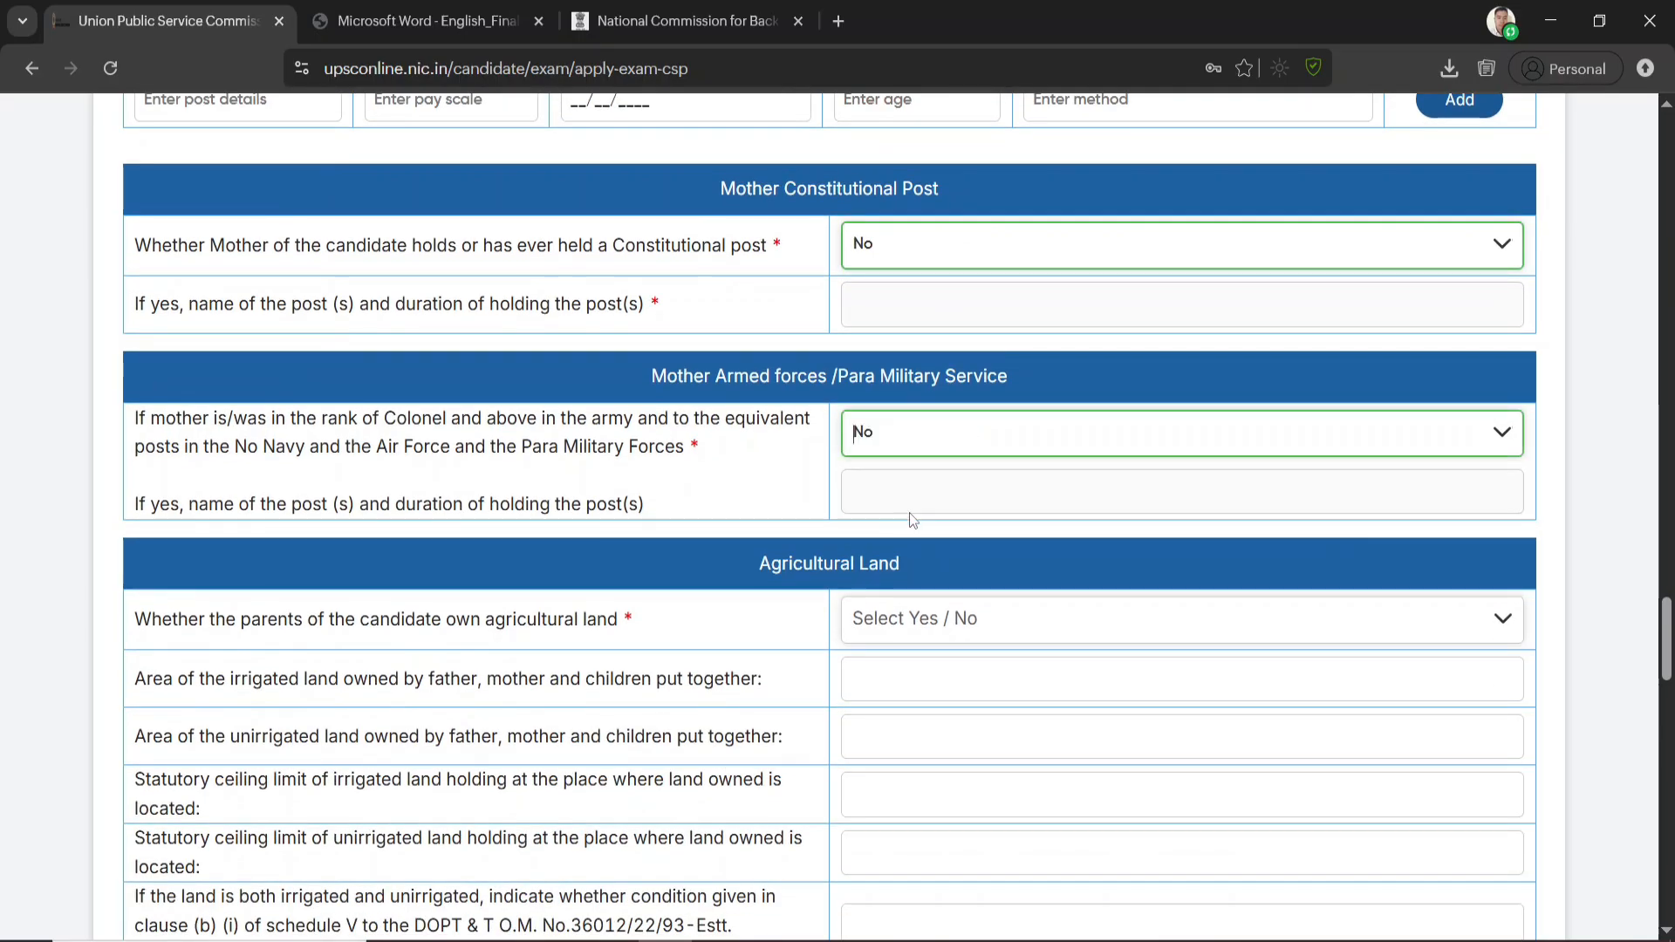
Try Yes and No as the answer to whether the candidate's parents own agricultural land
{"action": "scroll", "coordinate": [913, 521], "scroll_direction": "down", "scroll_amount": 1}
{"action": "left_click", "coordinate": [1031, 510]}
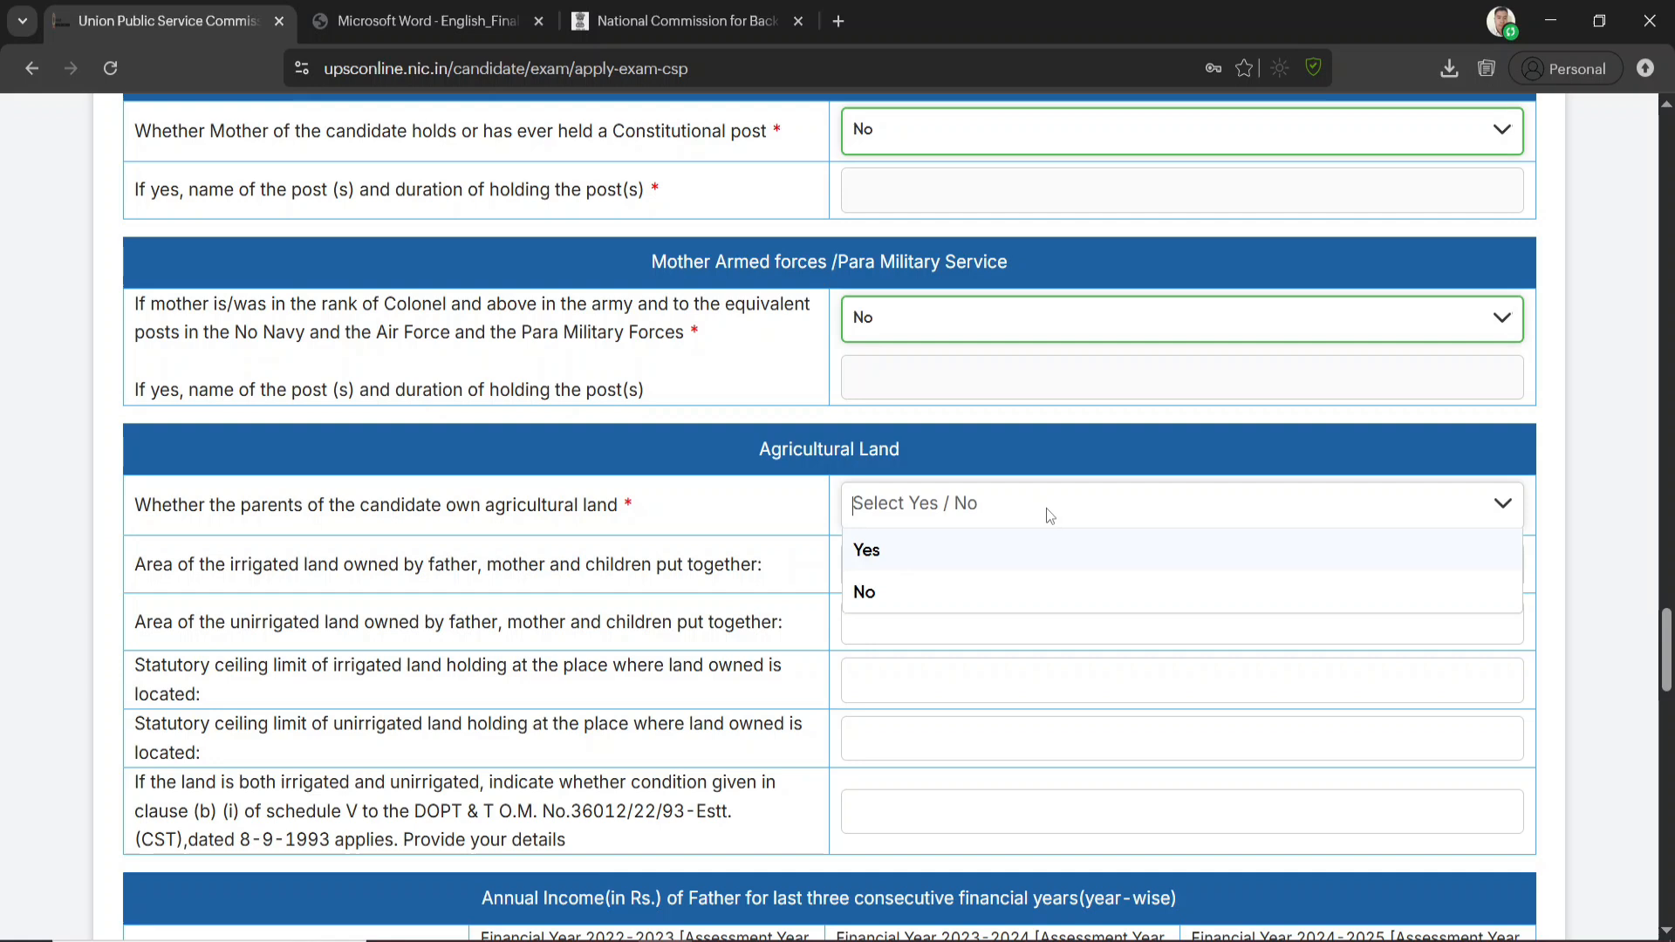
{"action": "left_click", "coordinate": [915, 558]}
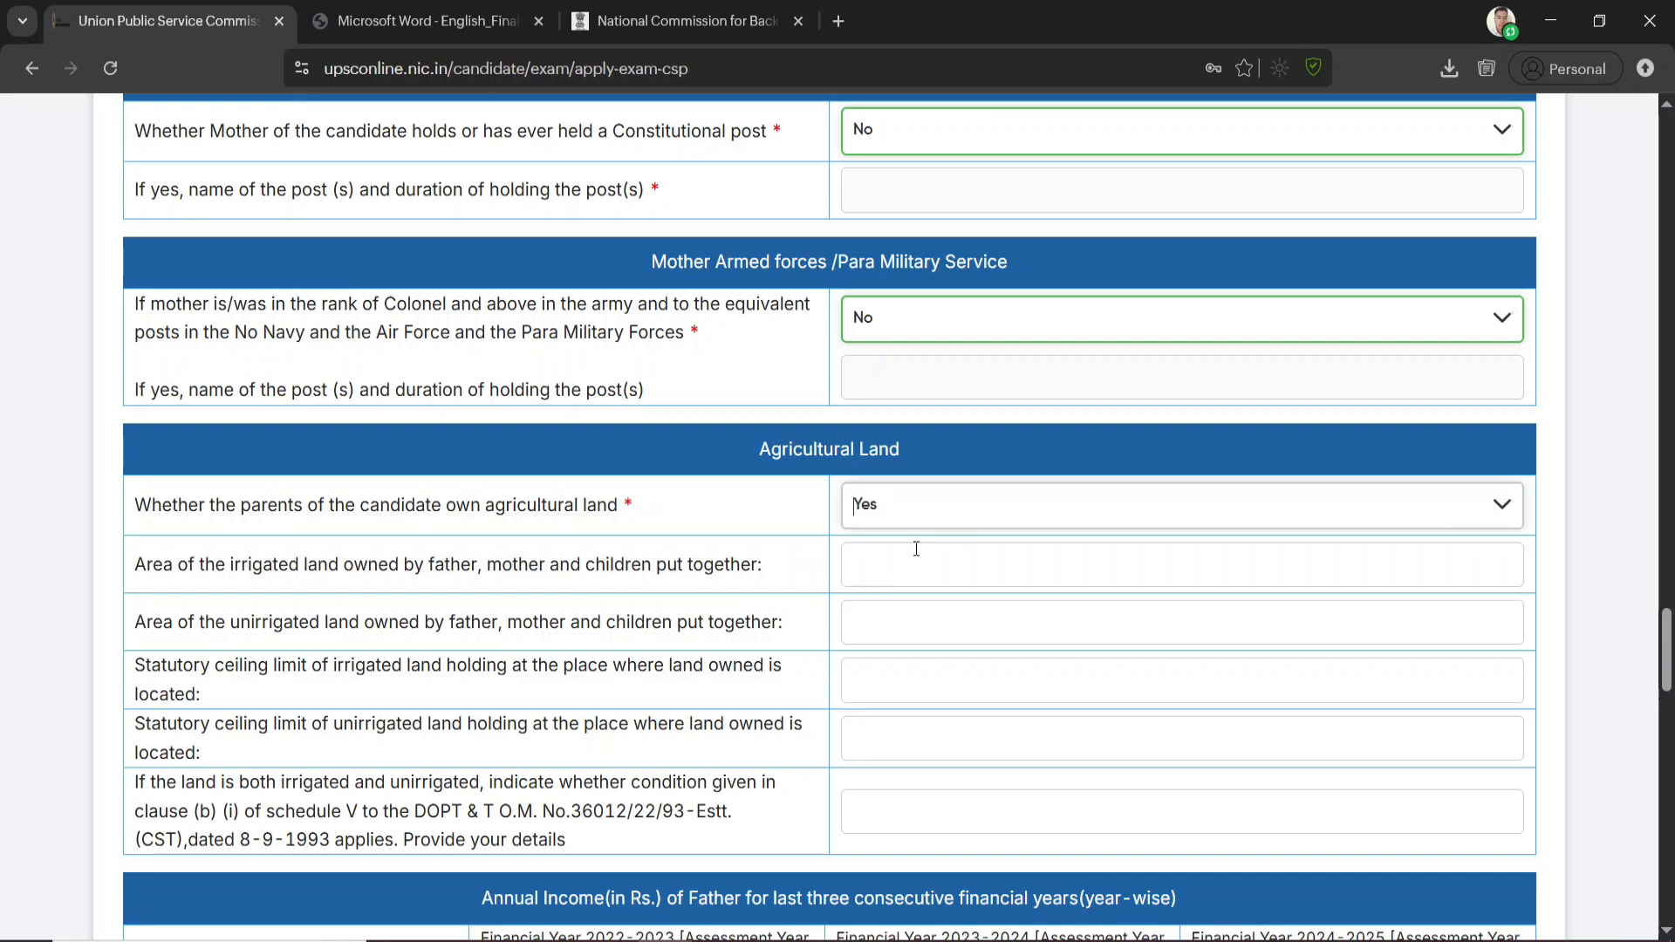
{"action": "left_click", "coordinate": [928, 508]}
{"action": "left_click", "coordinate": [899, 580]}
{"action": "scroll", "coordinate": [898, 577], "scroll_direction": "down", "scroll_amount": 3}
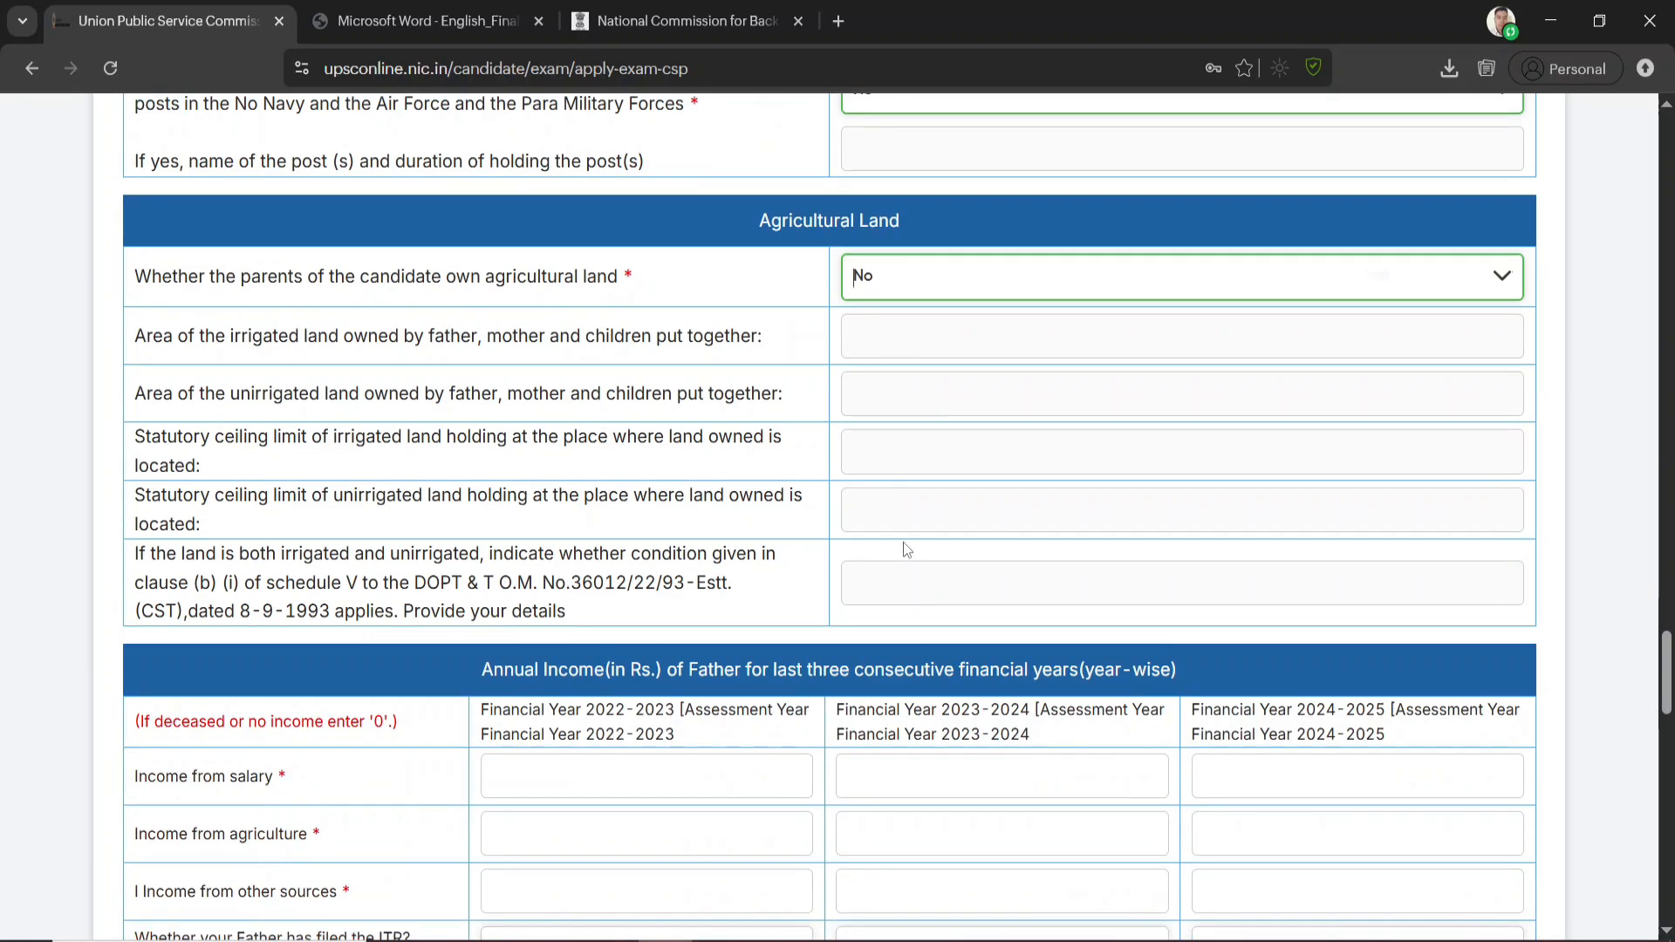
Enter AGRICULTURE as the father's profession and keep No for whether he is or was in service
{"action": "scroll", "coordinate": [903, 541], "scroll_direction": "up", "scroll_amount": 20}
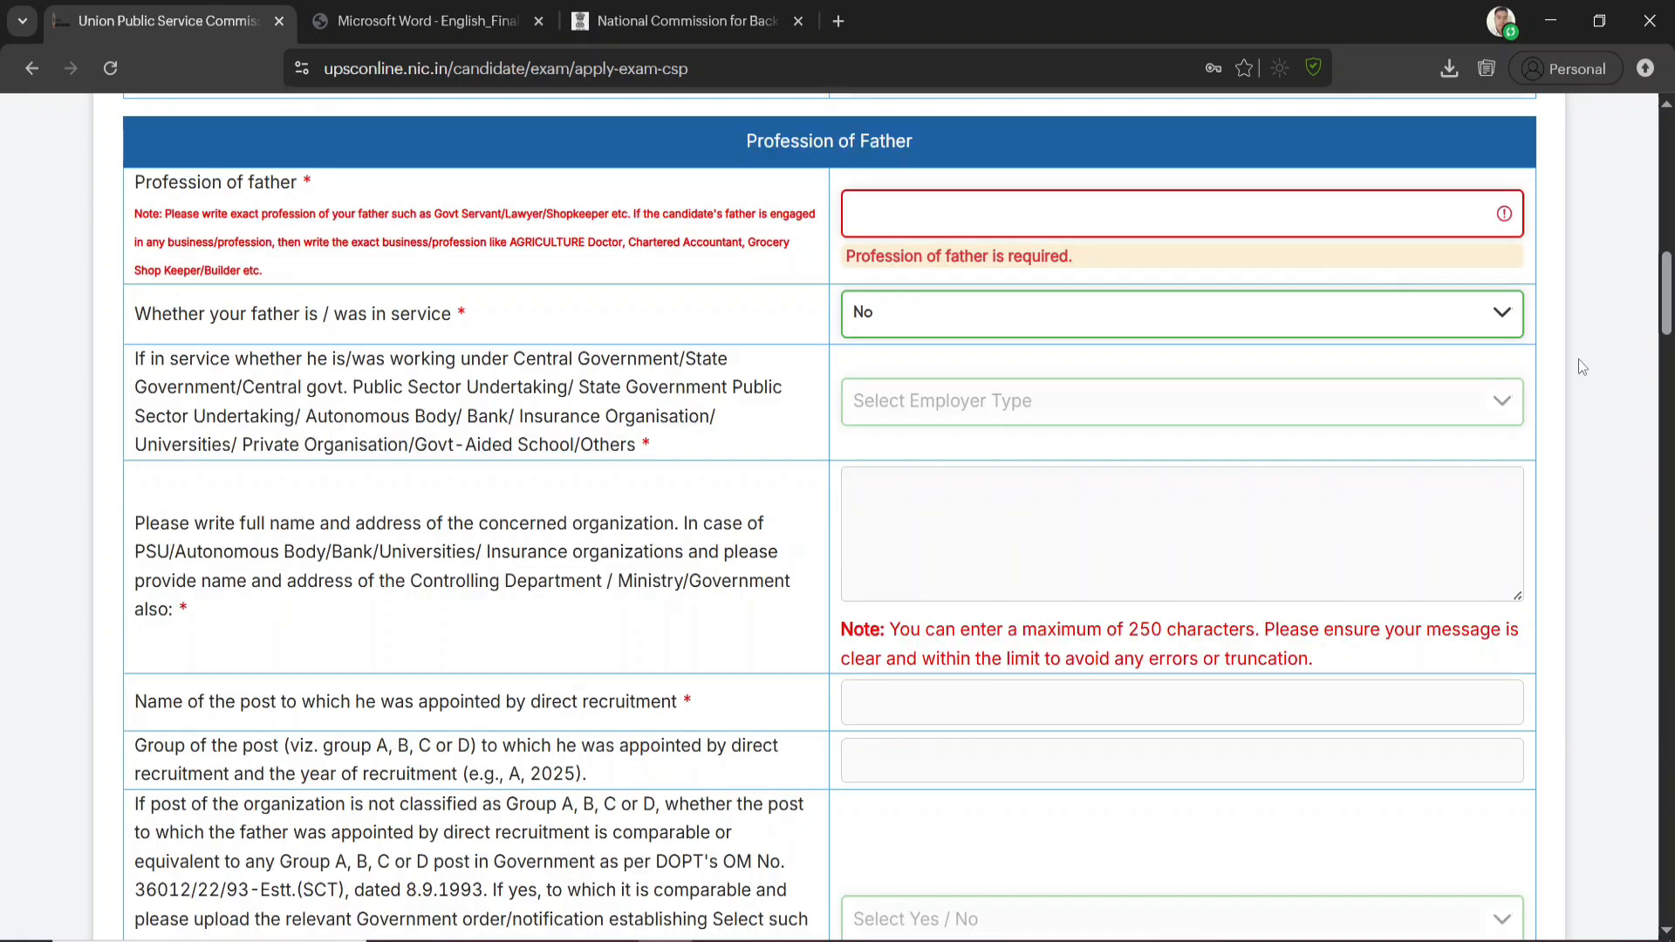
{"action": "left_click", "coordinate": [930, 225]}
{"action": "type", "text": "AGRIC"}
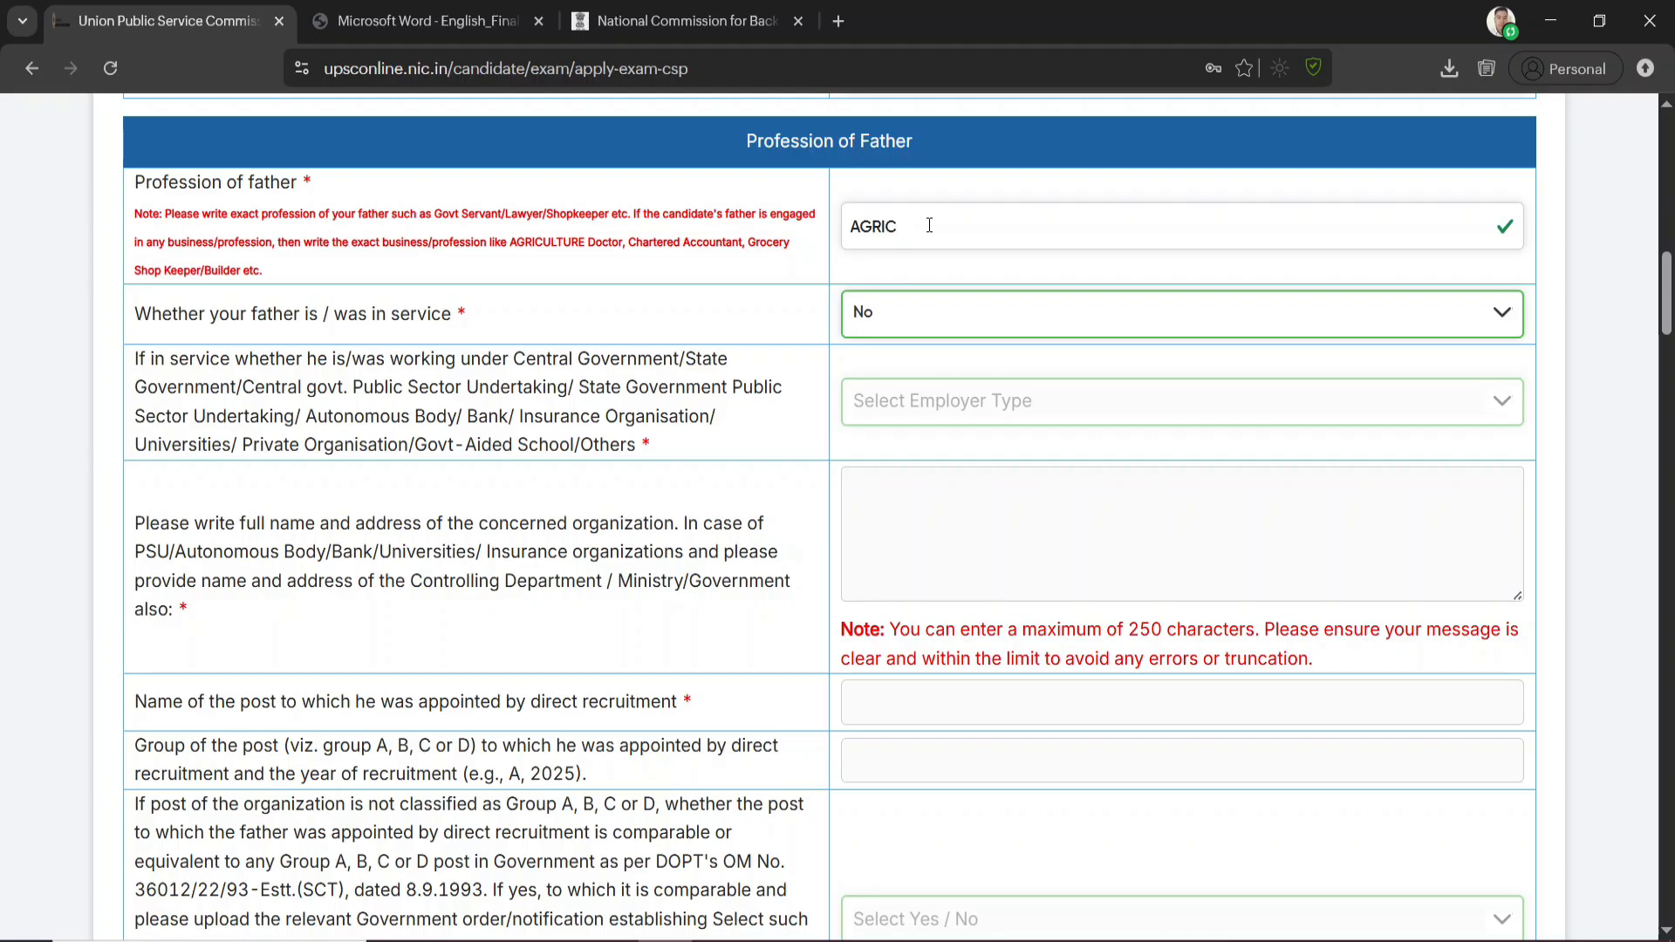
{"action": "type", "text": "ULTURE"}
{"action": "left_click", "coordinate": [952, 330]}
{"action": "left_click", "coordinate": [912, 405]}
Review the father's service, Constitutional post and armed forces fields, then check the mother's profession and in-service answer
{"action": "scroll", "coordinate": [958, 442], "scroll_direction": "down", "scroll_amount": 9}
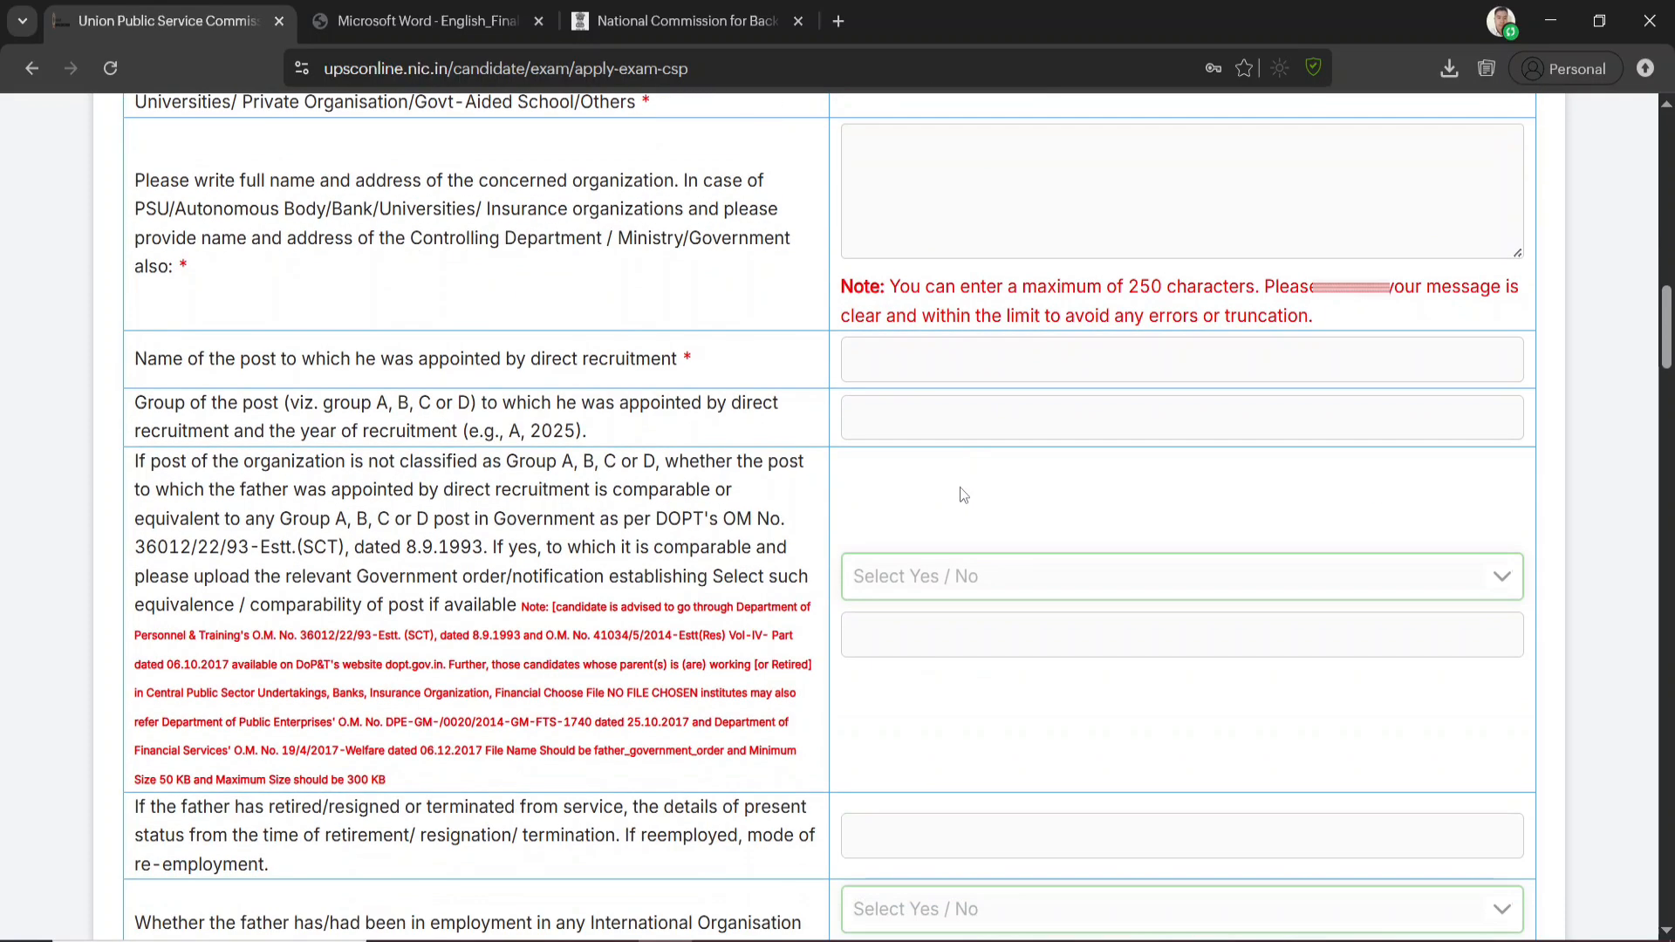
{"action": "scroll", "coordinate": [958, 569], "scroll_direction": "down", "scroll_amount": 4}
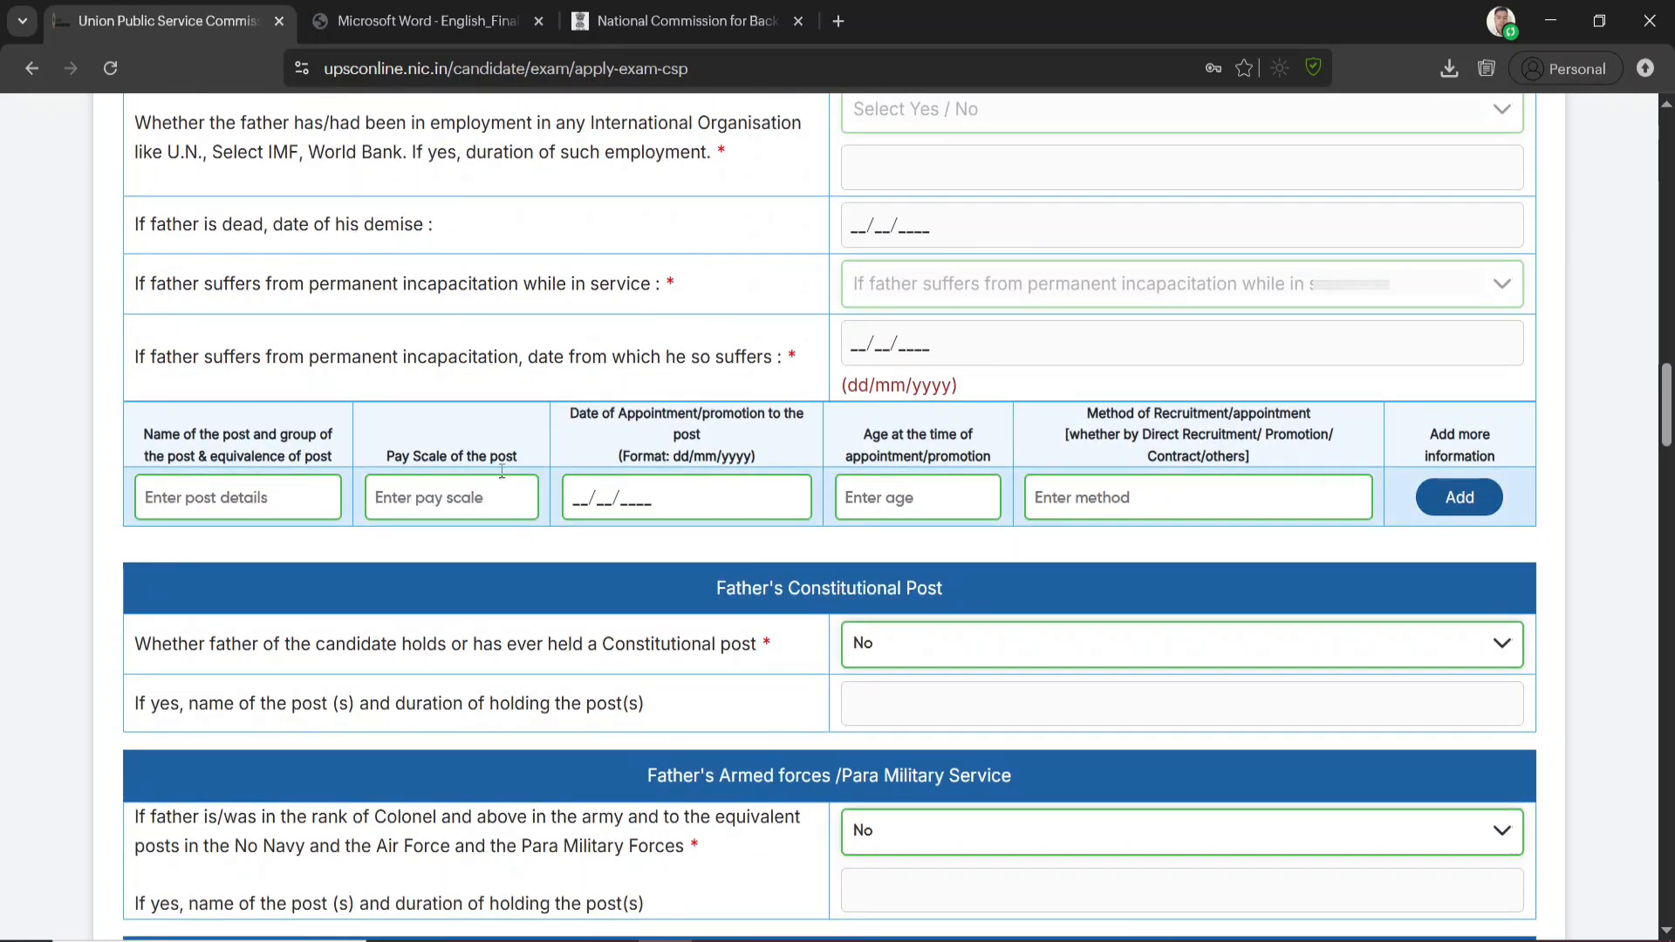
{"action": "scroll", "coordinate": [888, 483], "scroll_direction": "down", "scroll_amount": 3}
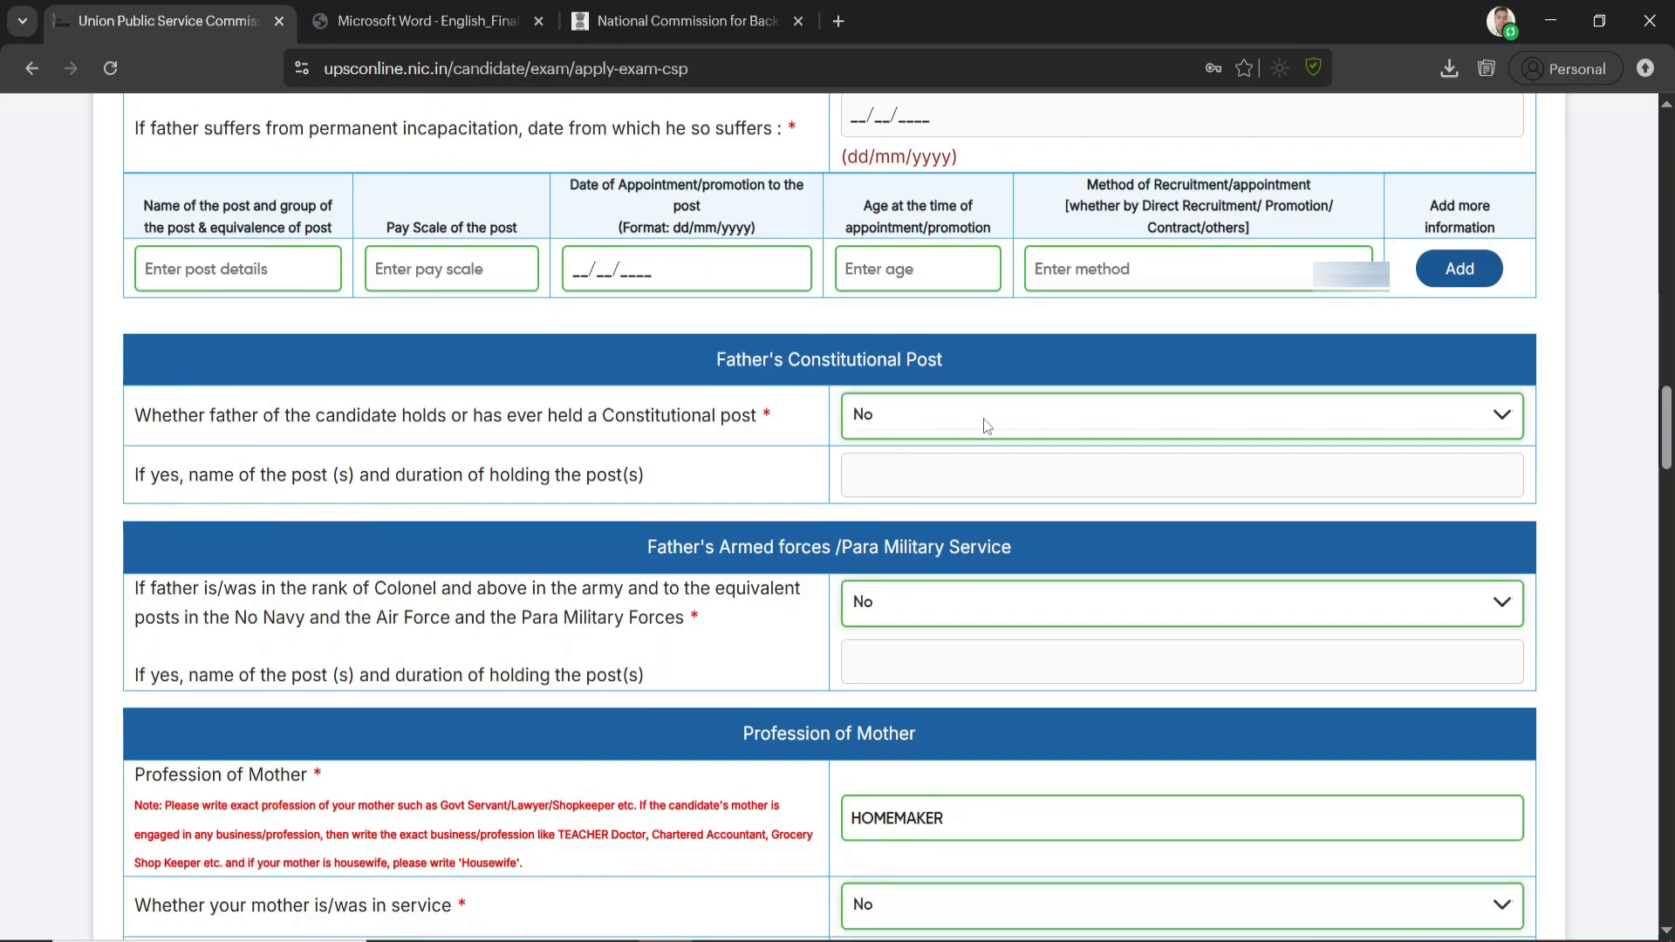
{"action": "scroll", "coordinate": [977, 410], "scroll_direction": "down", "scroll_amount": 4}
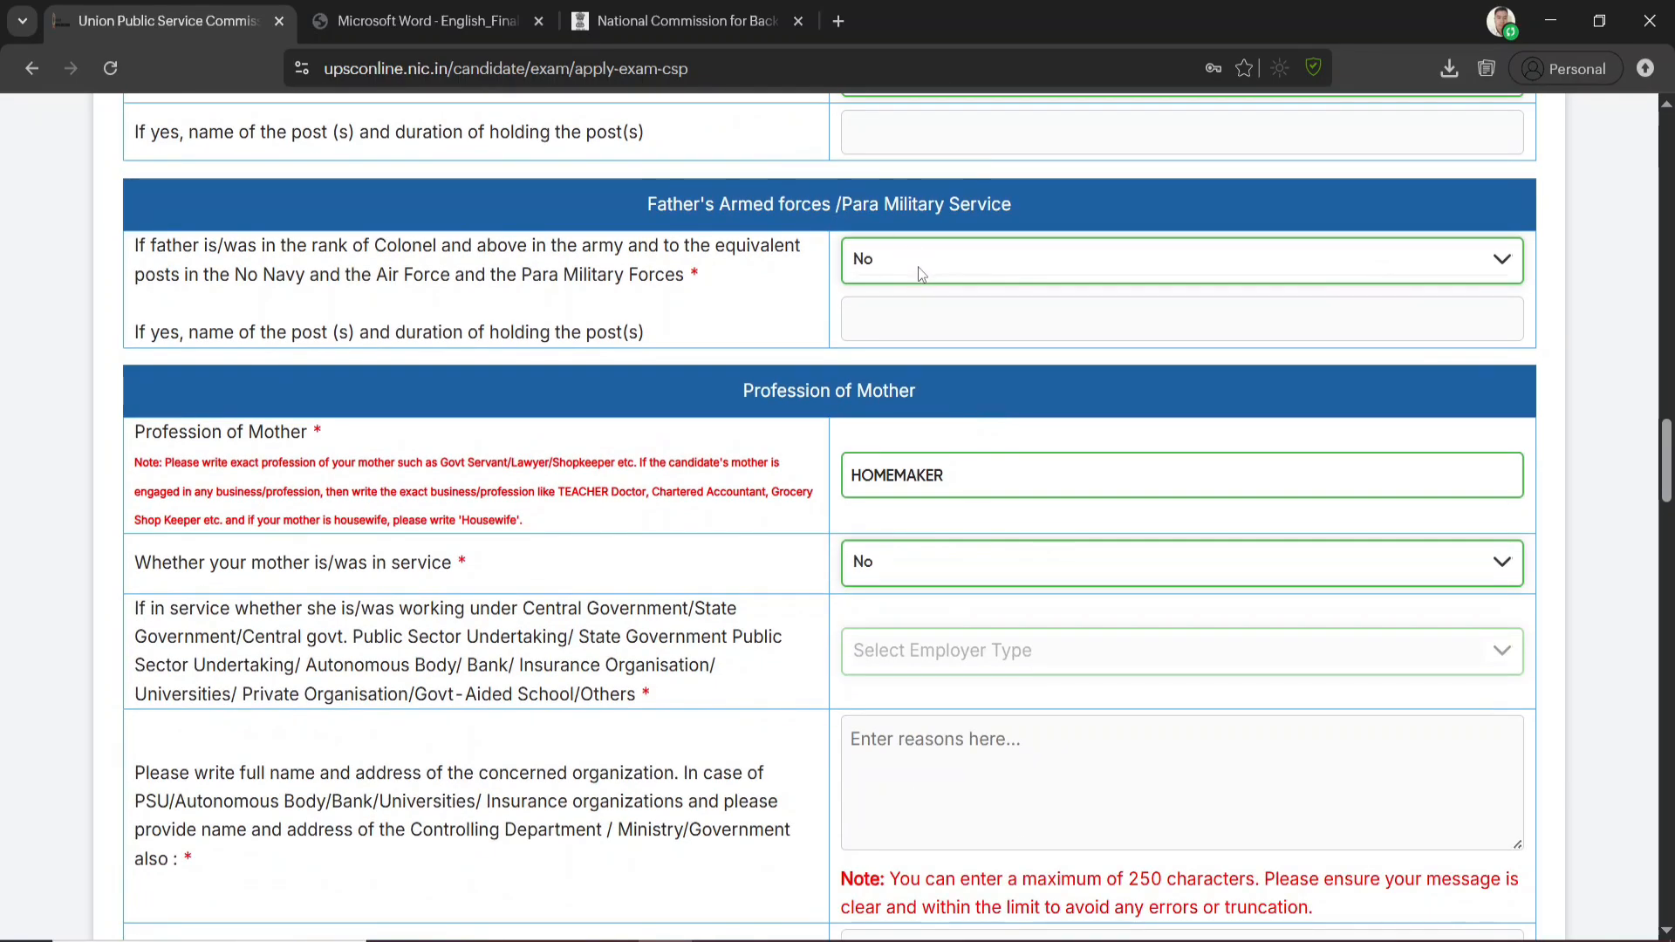
{"action": "scroll", "coordinate": [843, 411], "scroll_direction": "down", "scroll_amount": 1}
{"action": "left_click", "coordinate": [964, 363]}
{"action": "left_click", "coordinate": [913, 335]}
{"action": "left_click", "coordinate": [914, 451]}
{"action": "left_click", "coordinate": [771, 437]}
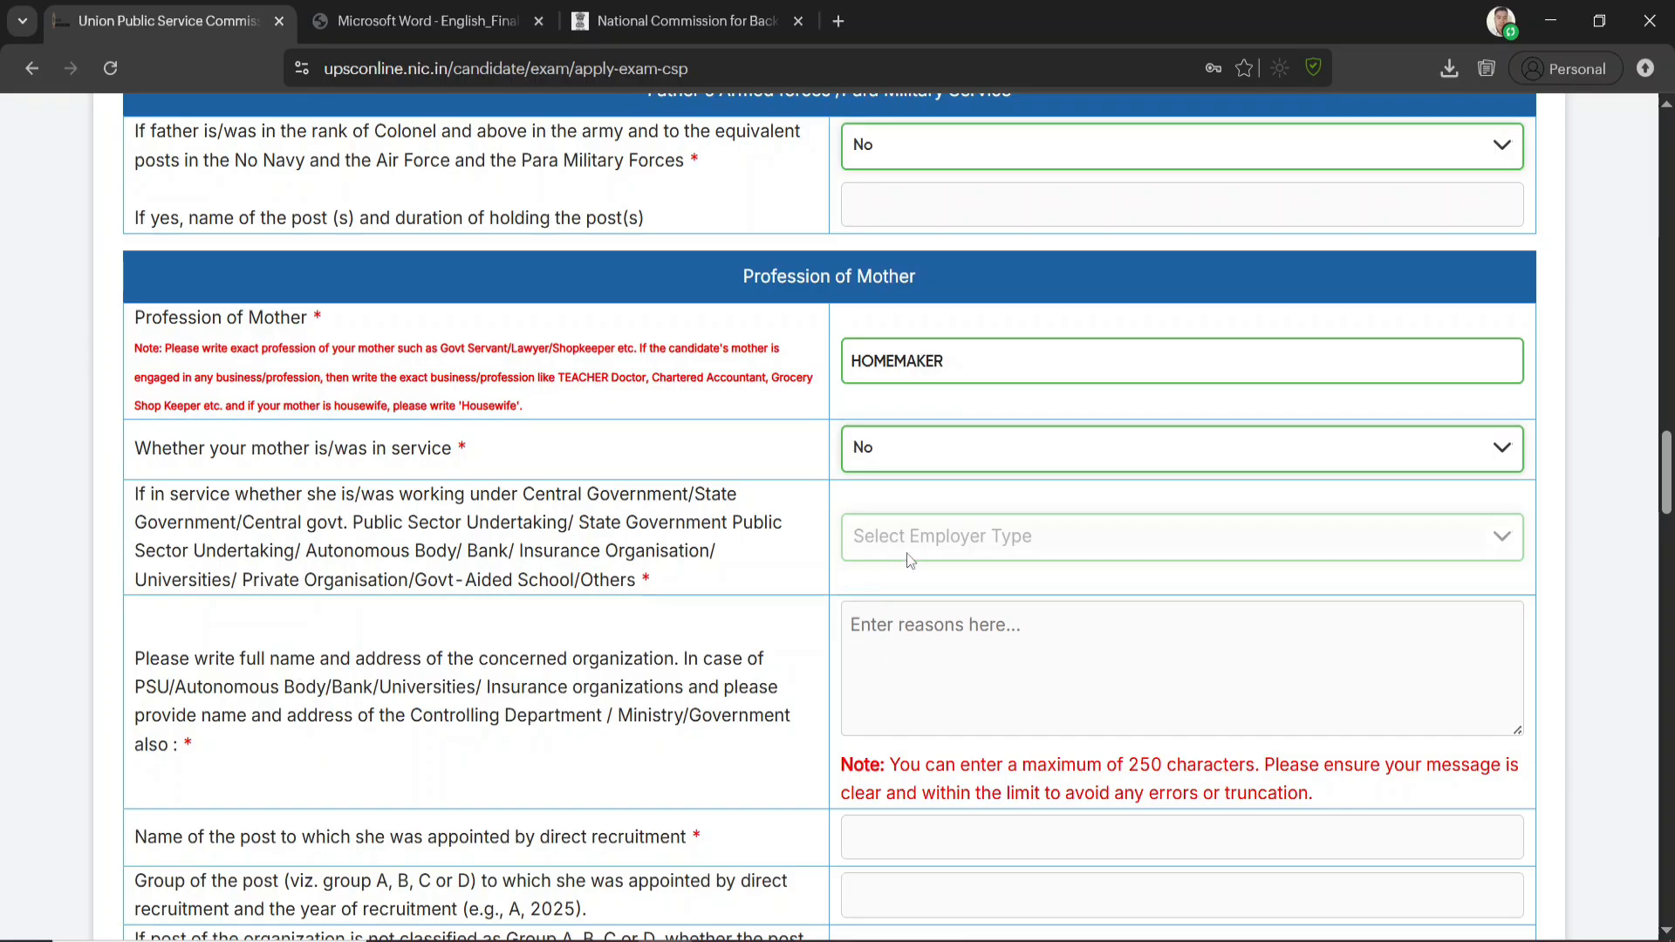
Review the mother's service fields and her Constitutional post and armed forces answers, continuing to the Agricultural Land section
{"action": "scroll", "coordinate": [921, 633], "scroll_direction": "down", "scroll_amount": 3}
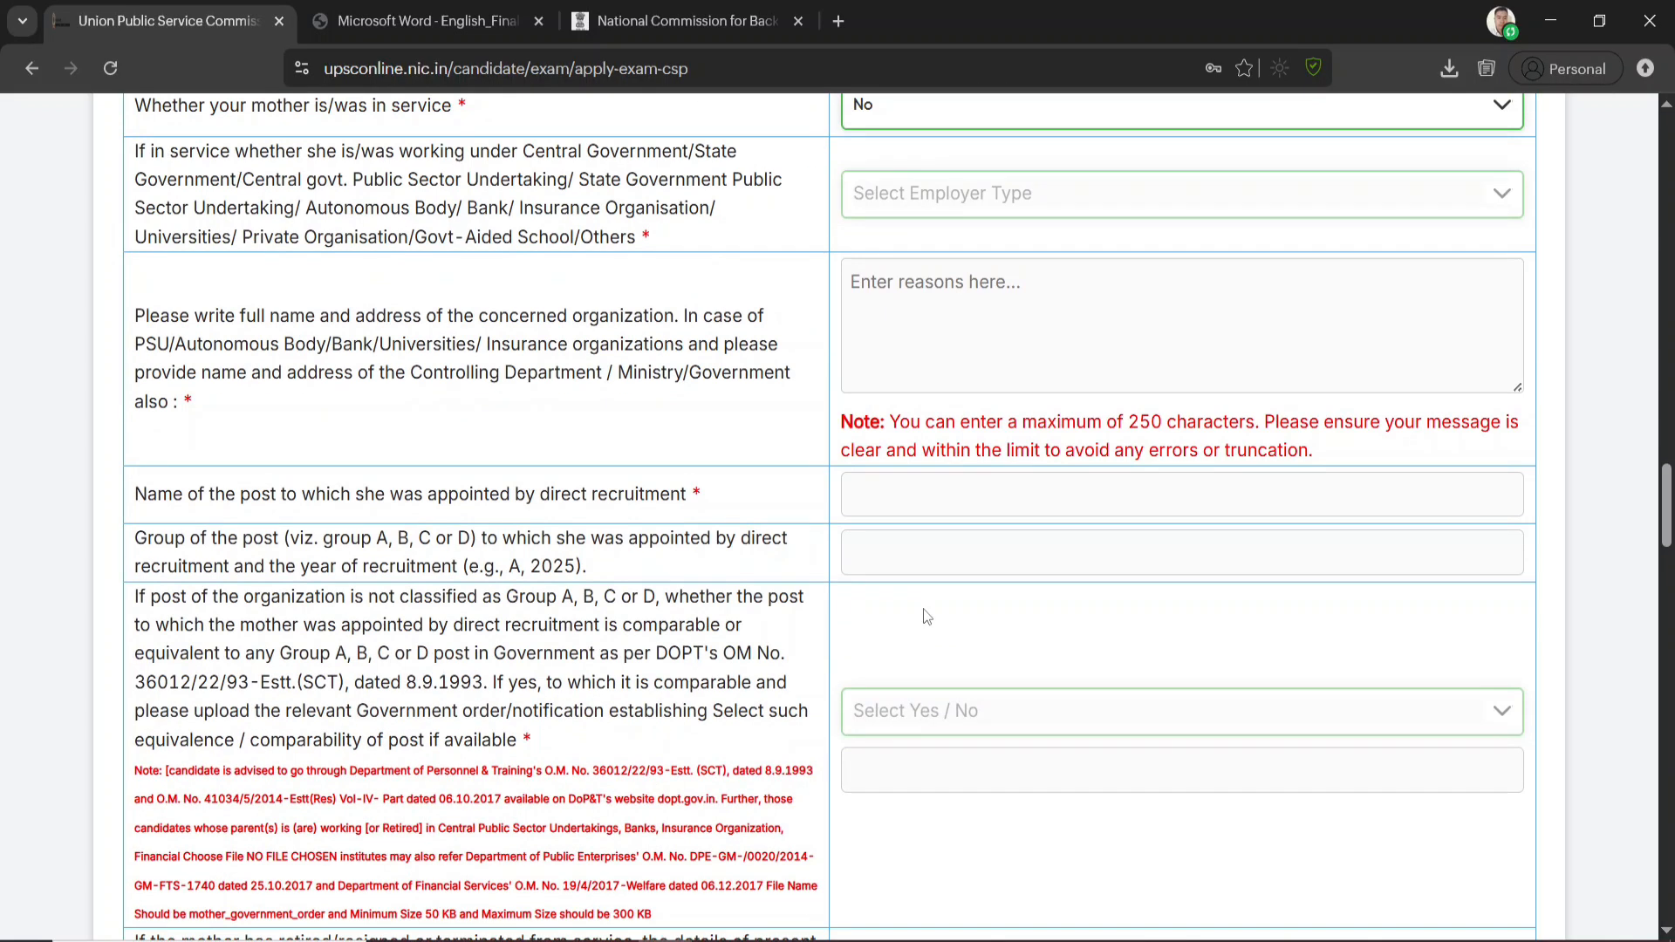
{"action": "scroll", "coordinate": [940, 451], "scroll_direction": "up", "scroll_amount": 2}
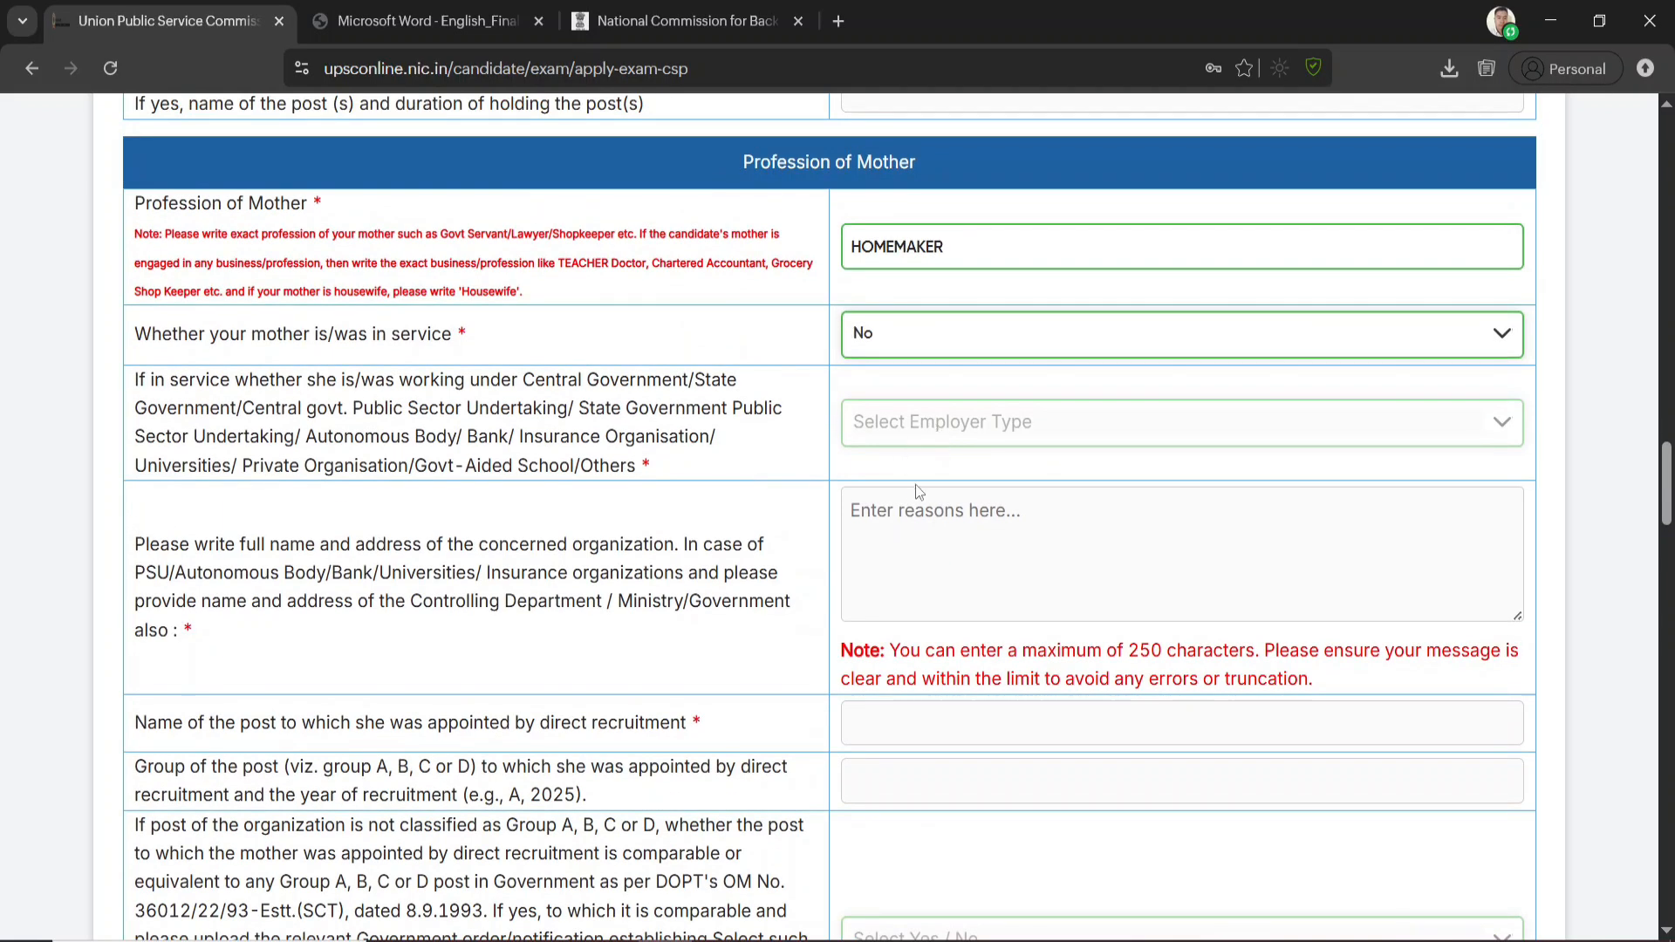
{"action": "scroll", "coordinate": [914, 485], "scroll_direction": "down", "scroll_amount": 10}
{"action": "scroll", "coordinate": [959, 634], "scroll_direction": "down", "scroll_amount": 3}
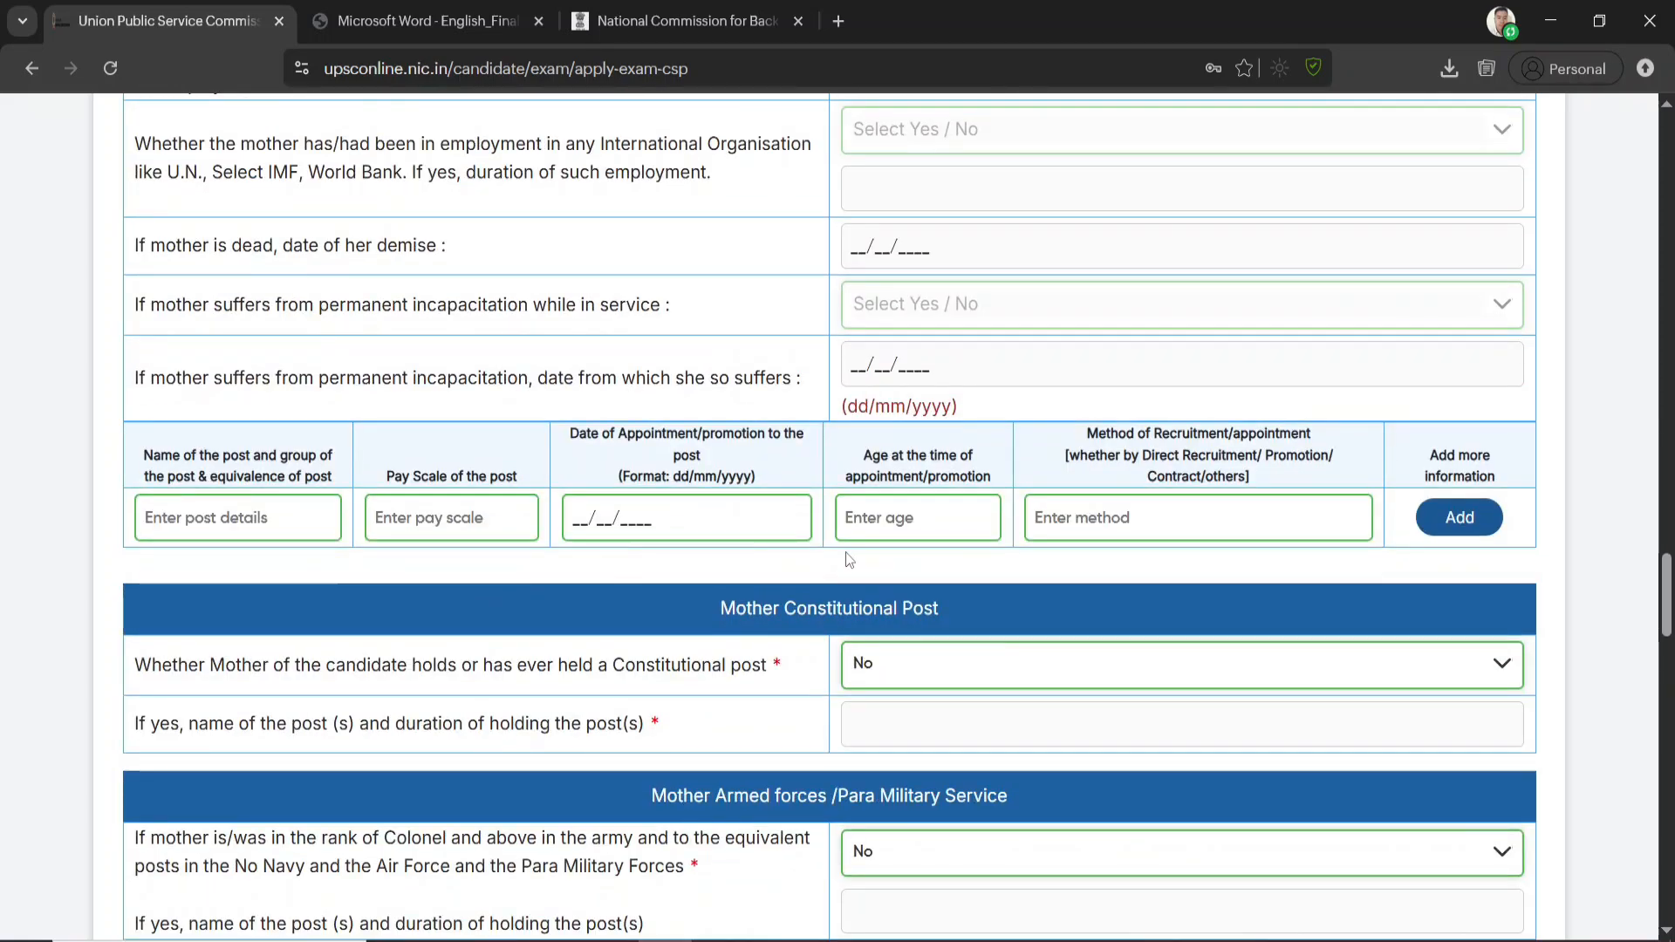
{"action": "scroll", "coordinate": [959, 628], "scroll_direction": "down", "scroll_amount": 2}
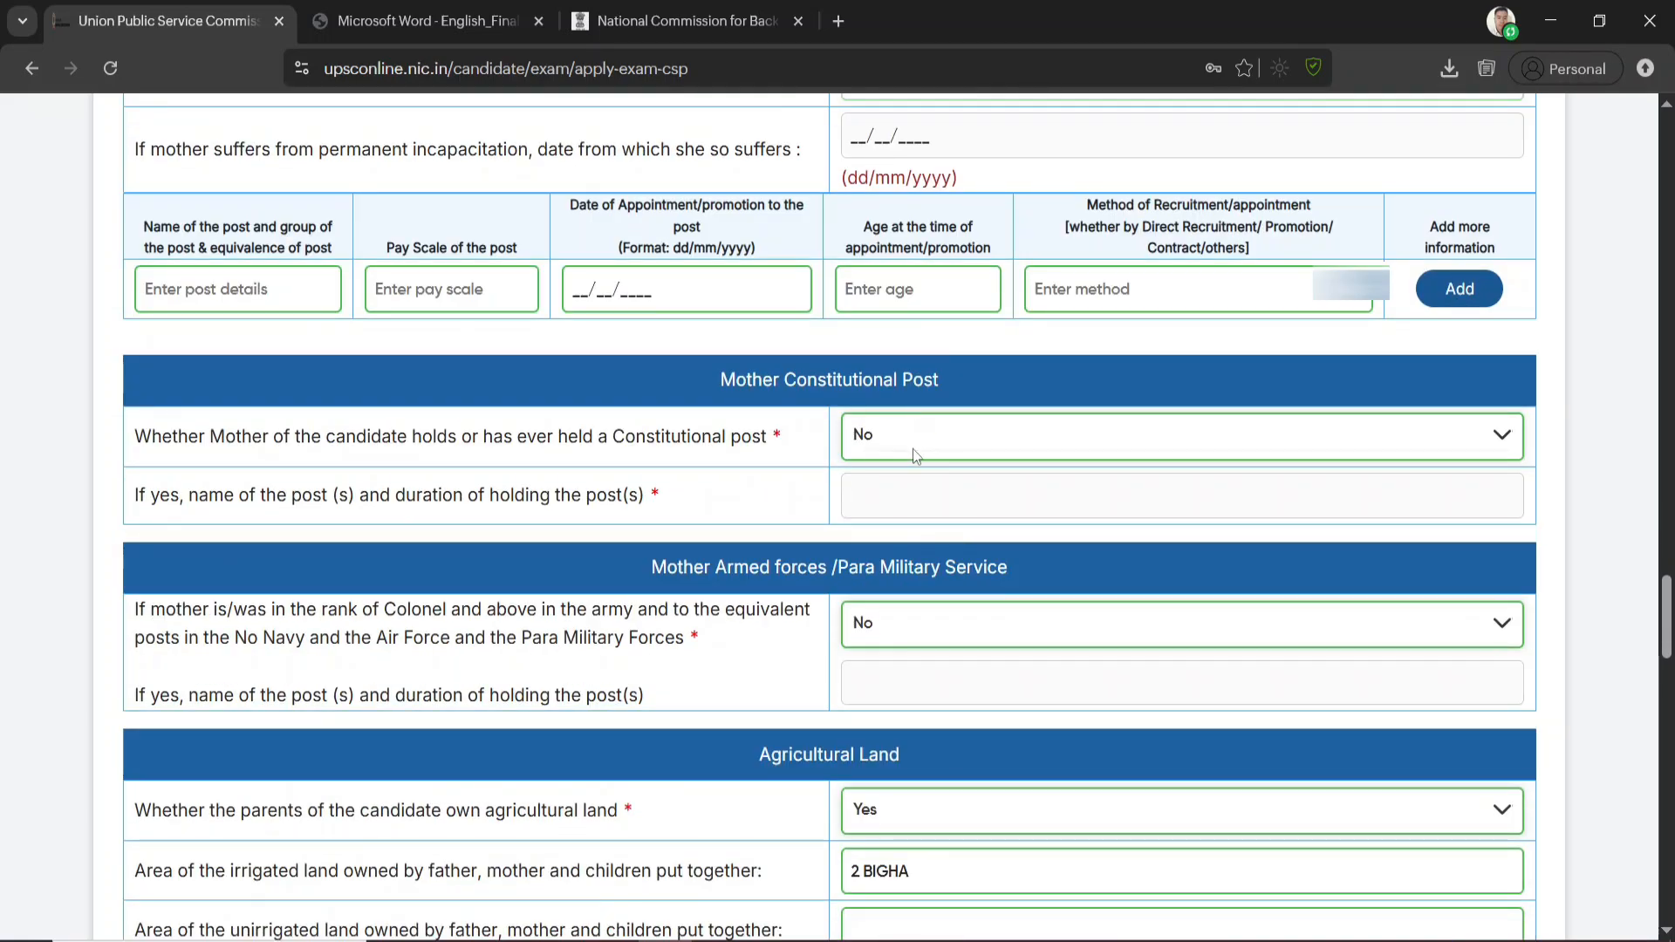
{"action": "scroll", "coordinate": [912, 449], "scroll_direction": "down", "scroll_amount": 3}
{"action": "scroll", "coordinate": [895, 520], "scroll_direction": "down", "scroll_amount": 2}
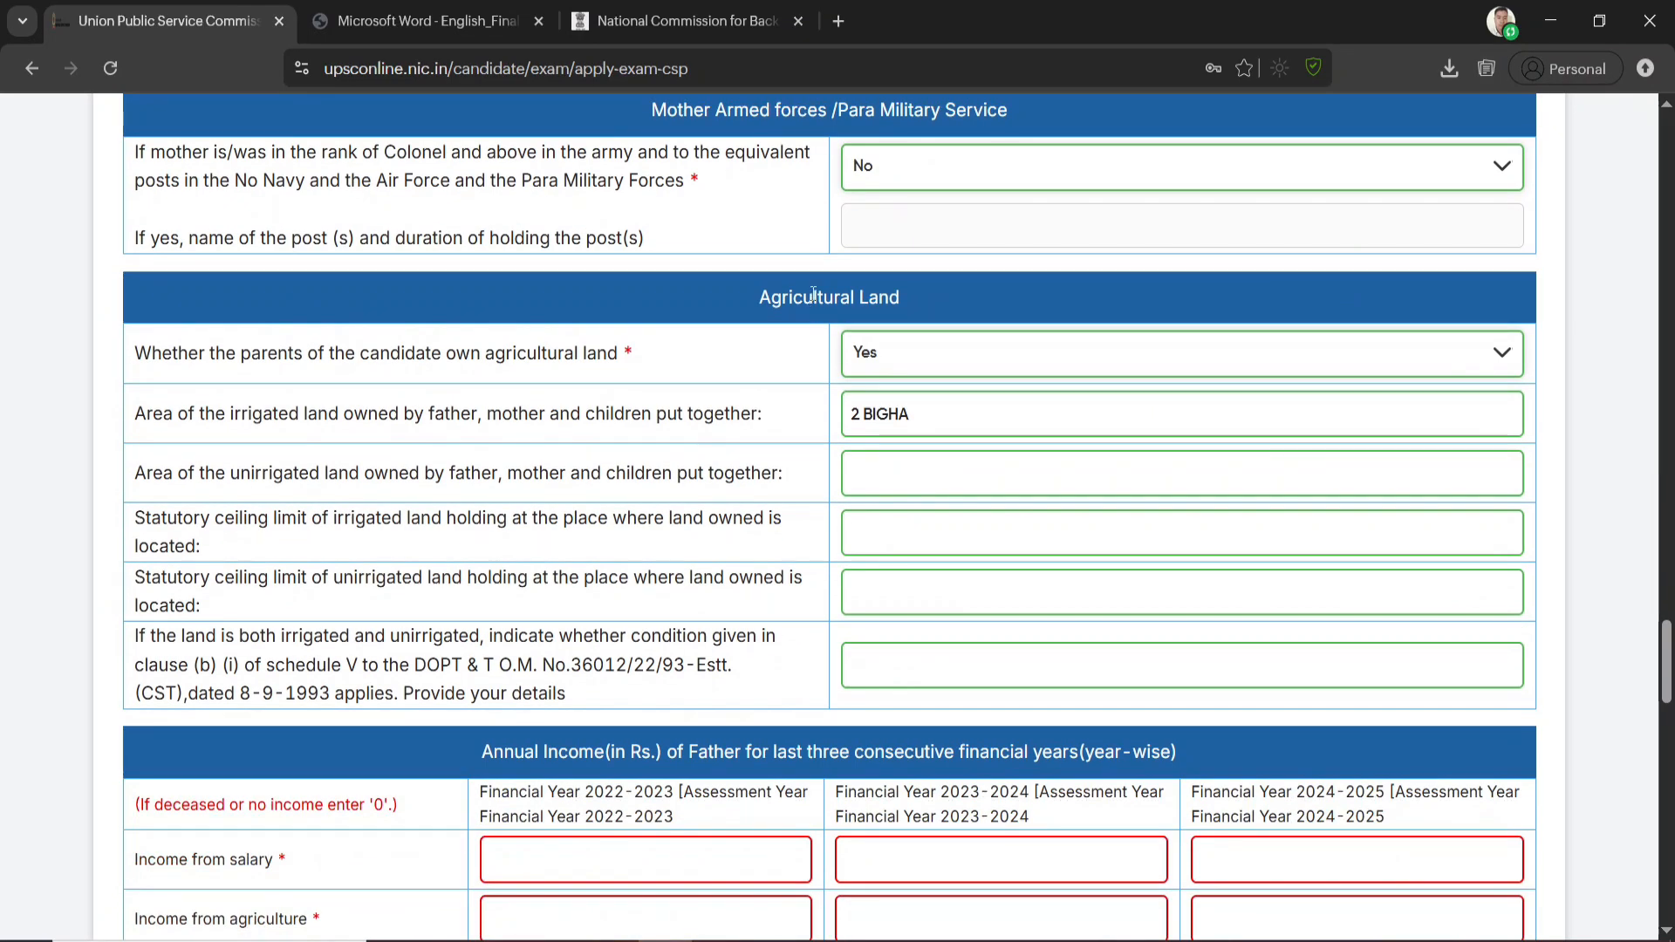
Check the answer on parents' agricultural land ownership and the irrigated land area entered for the family
{"action": "left_click", "coordinate": [893, 368]}
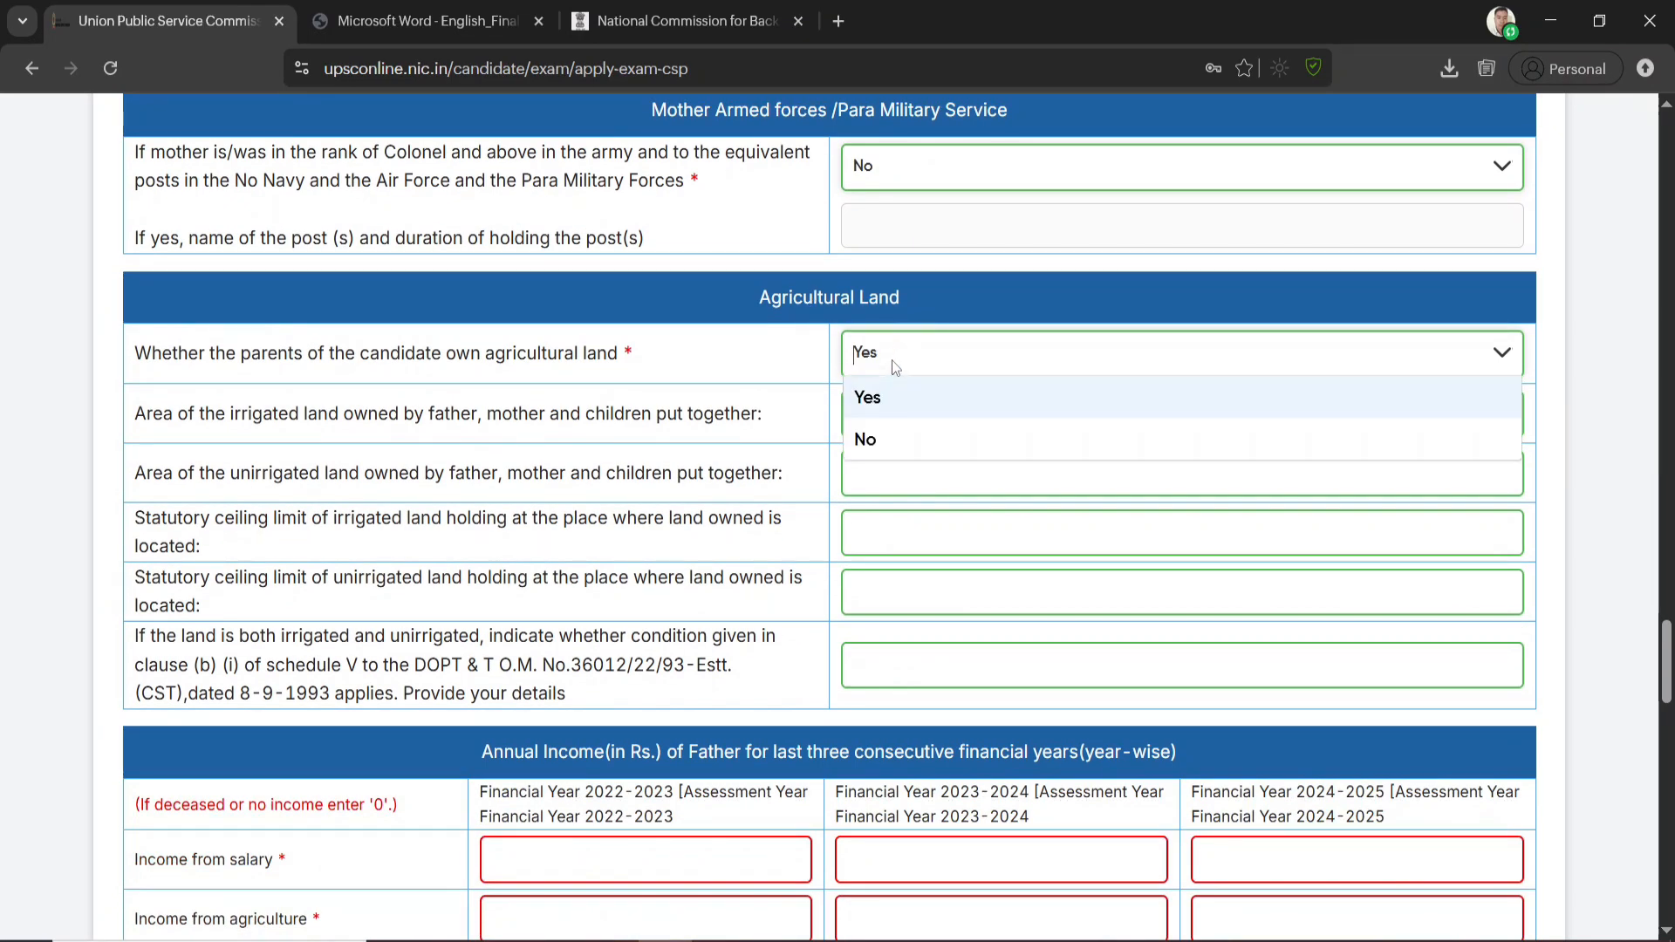
{"action": "left_click", "coordinate": [813, 369]}
{"action": "left_click", "coordinate": [929, 417]}
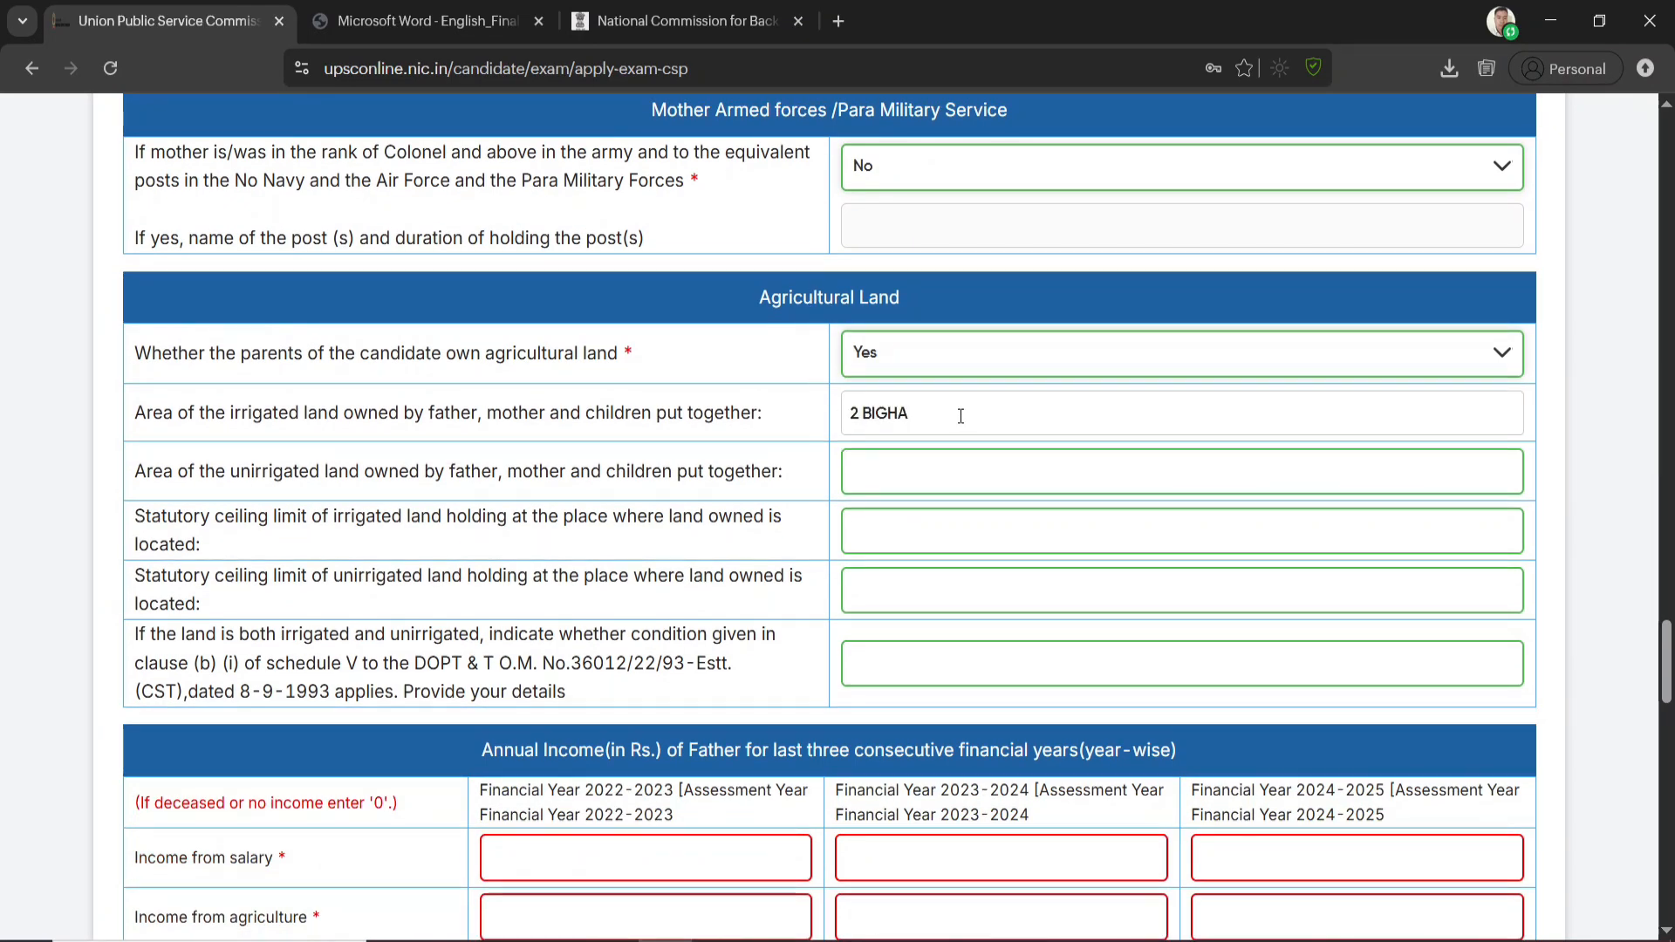
{"action": "left_click_drag", "start_coordinate": [926, 417], "coordinate": [804, 404]}
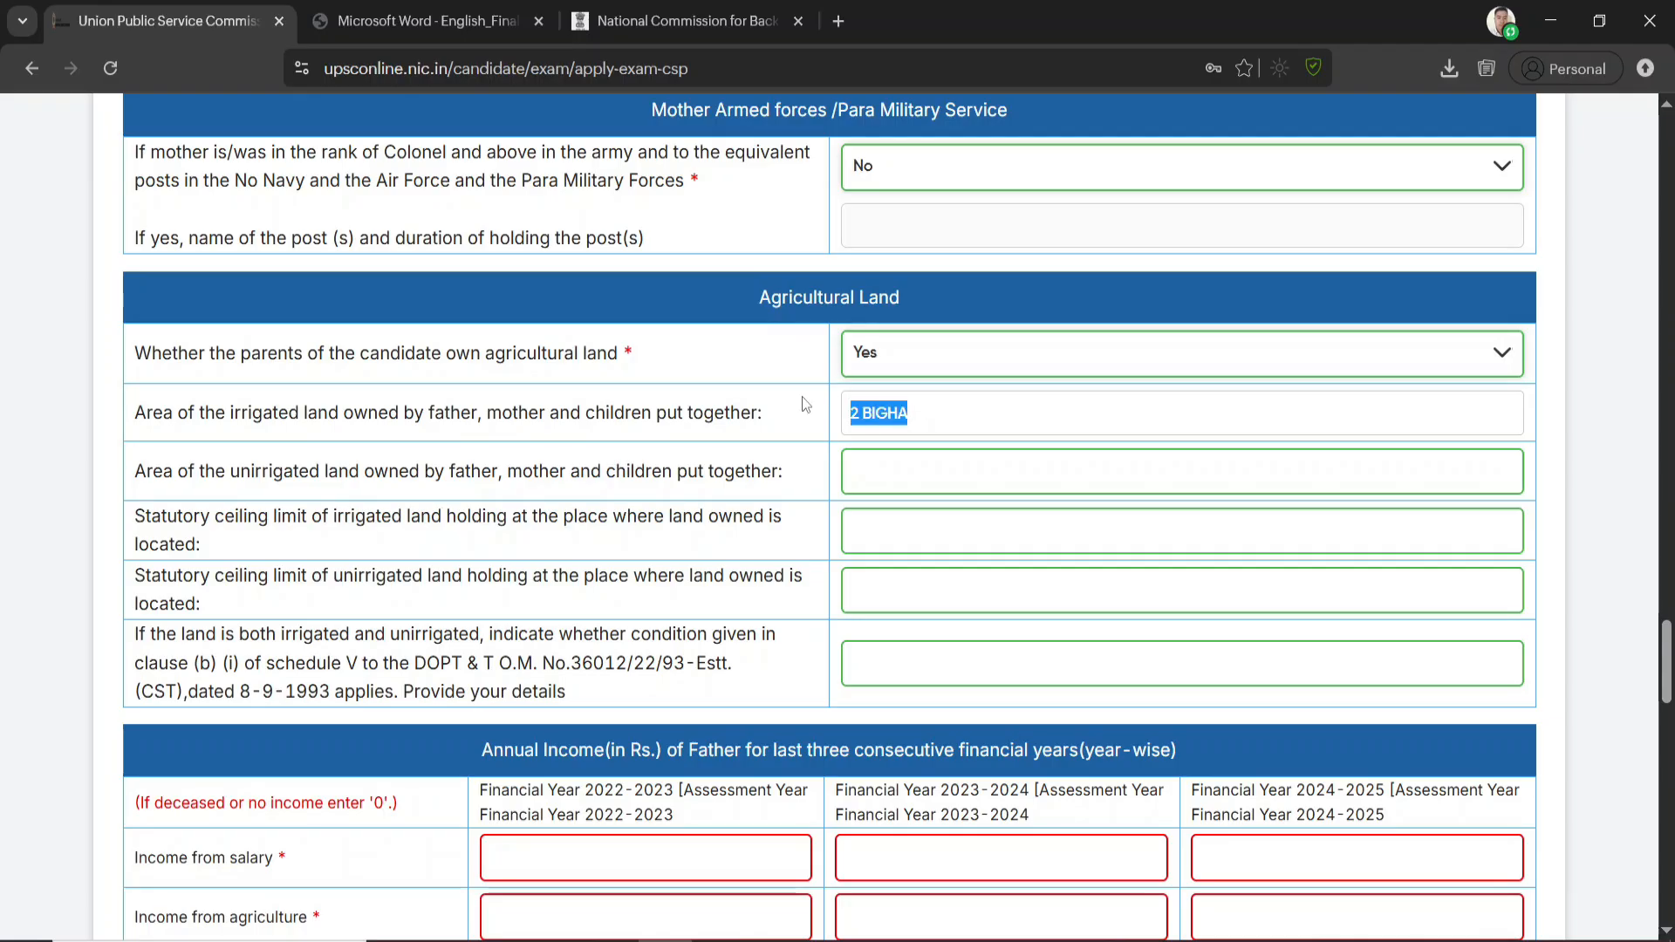
{"action": "left_click", "coordinate": [906, 417]}
Enter 0 as the father's income from salary for financial years 2022-2023, 2023-2024 and 2024-2025
{"action": "scroll", "coordinate": [895, 410], "scroll_direction": "down", "scroll_amount": 4}
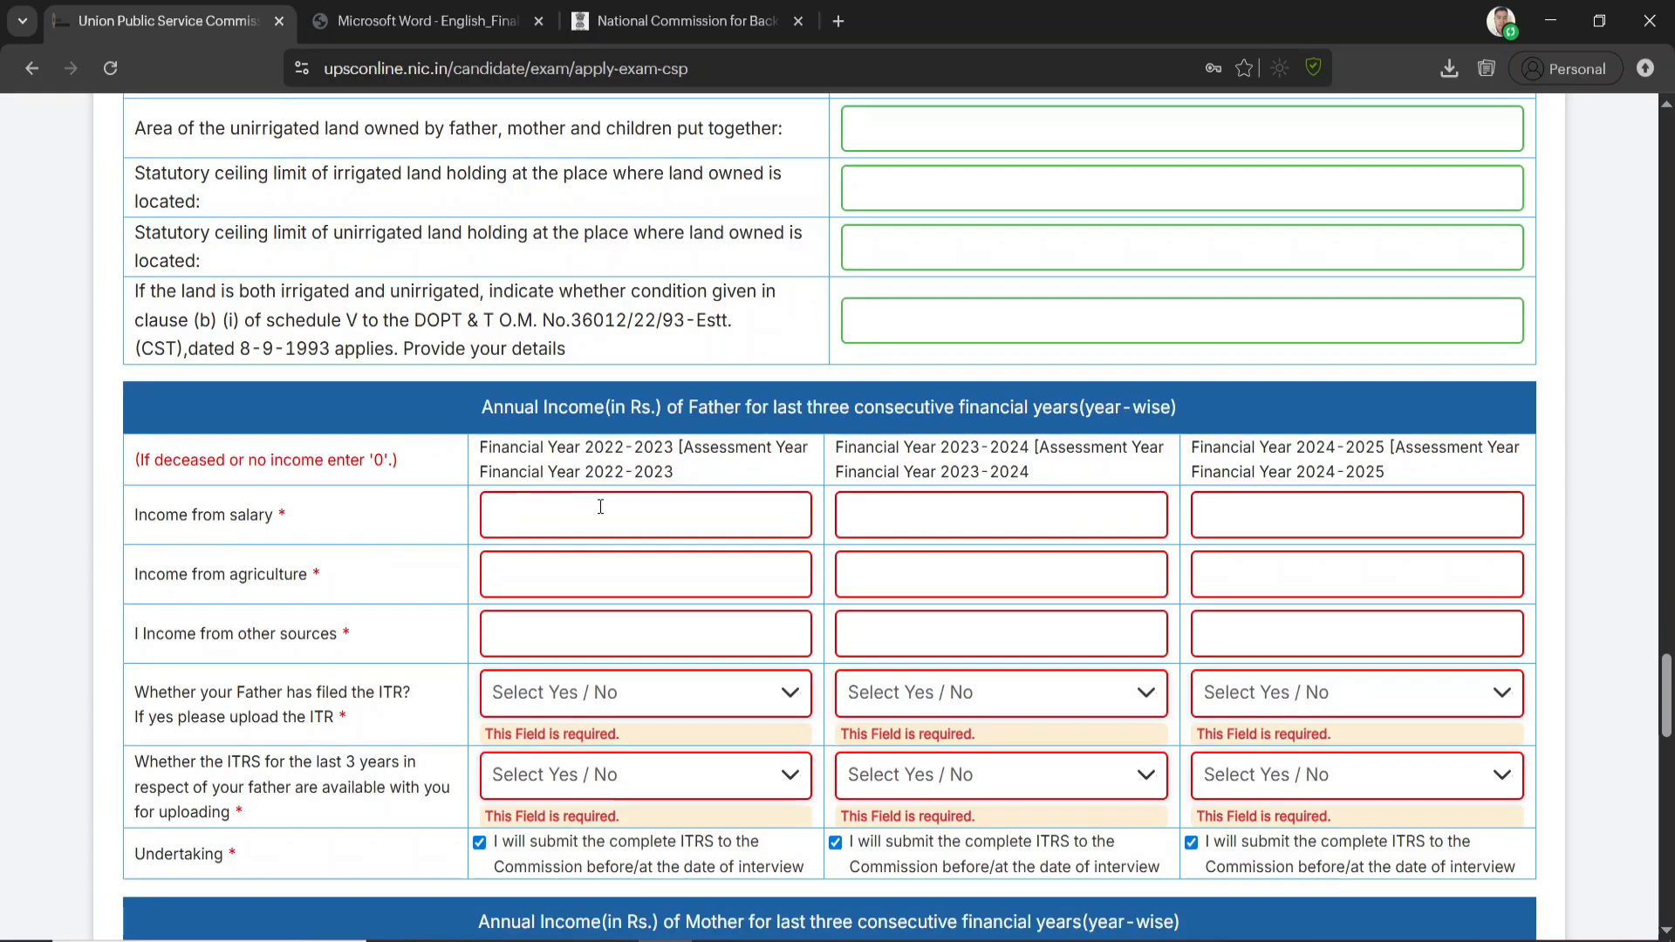
{"action": "left_click", "coordinate": [523, 502]}
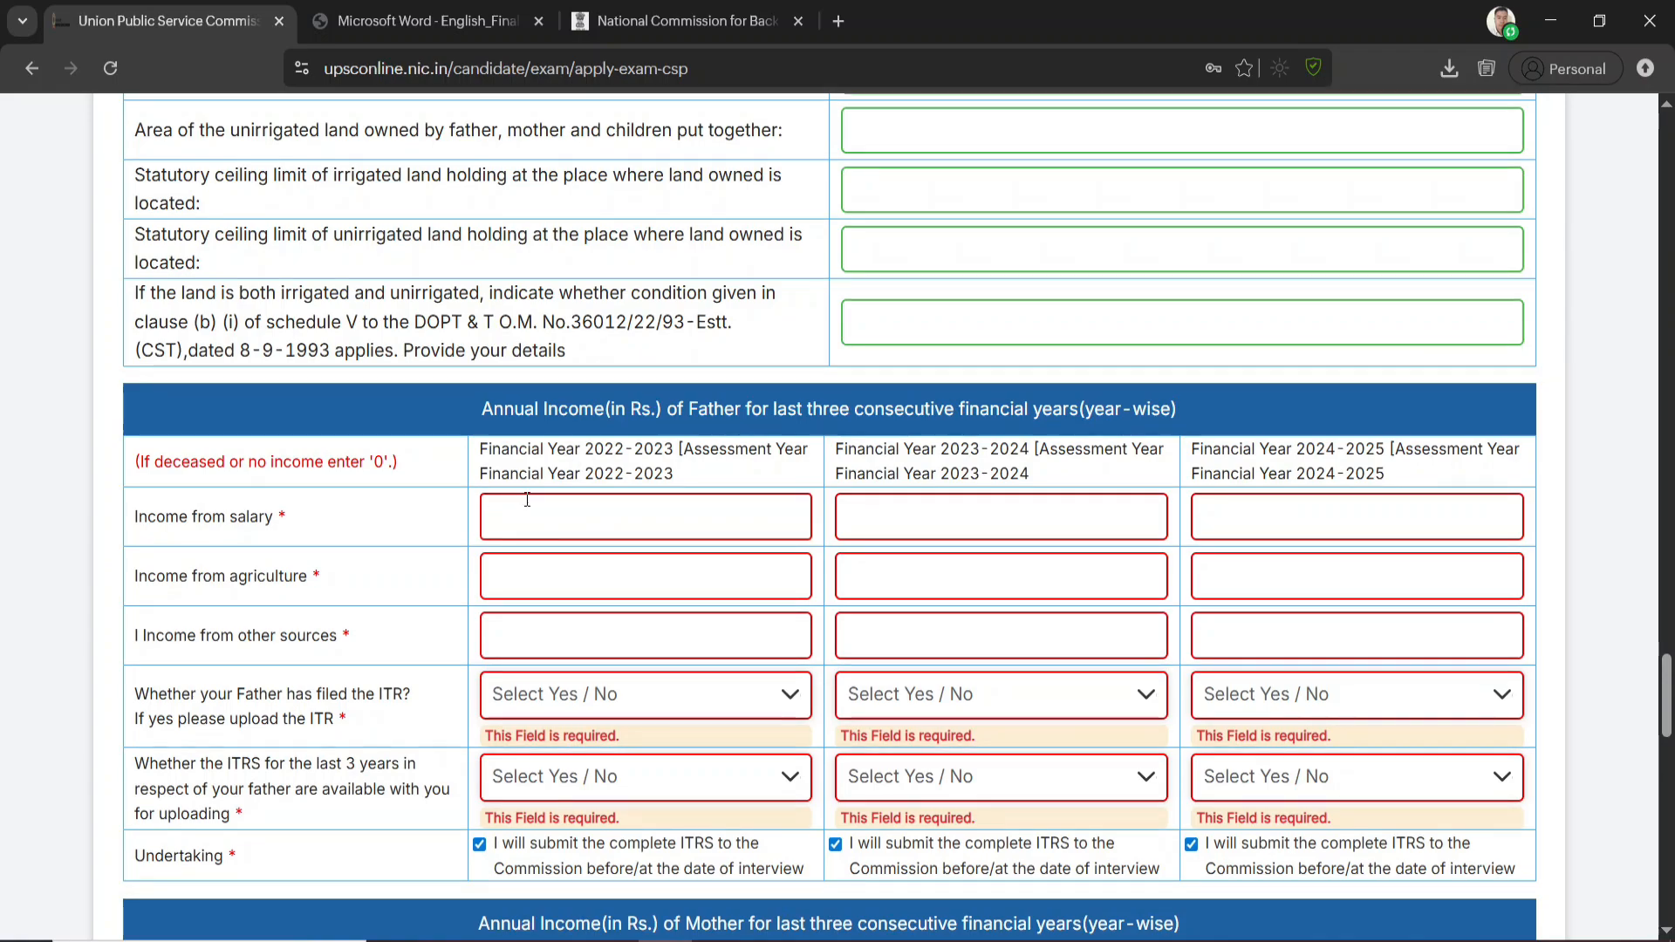
{"action": "type", "text": "0"}
{"action": "left_click", "coordinate": [940, 523]}
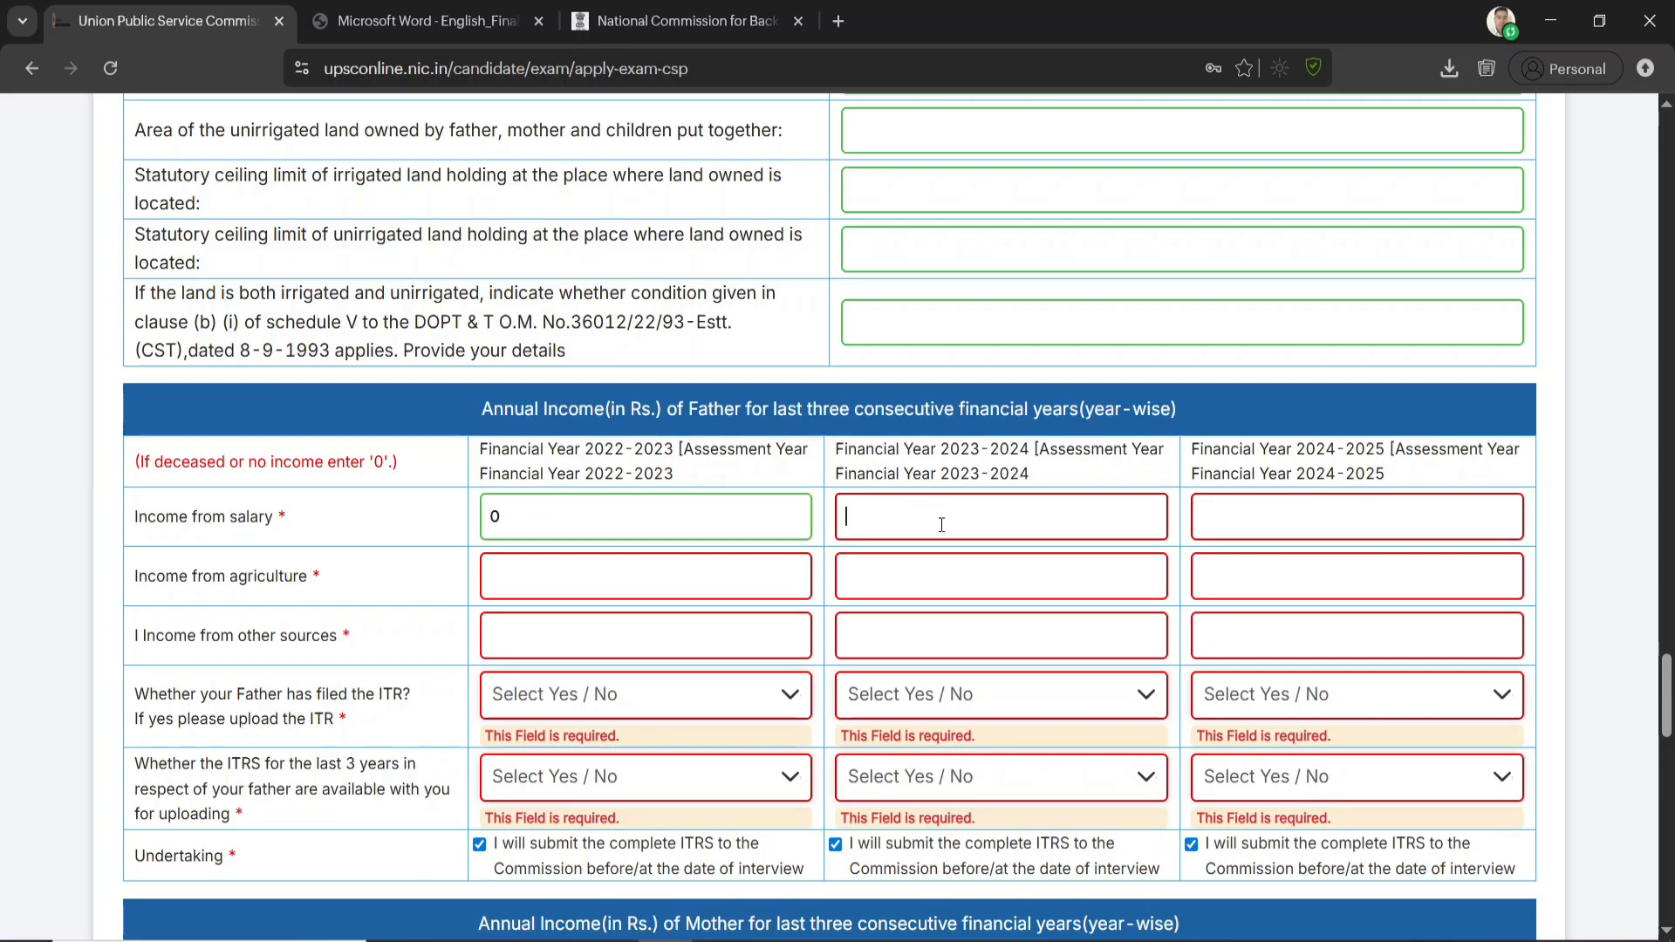
{"action": "type", "text": "0"}
{"action": "left_click", "coordinate": [1275, 526]}
{"action": "type", "text": "0"}
Enter the father's income from agriculture as 12000 for 2022-2023, 125000 for 2023-2024 and 130000 for 2024-2025
{"action": "left_click", "coordinate": [554, 564]}
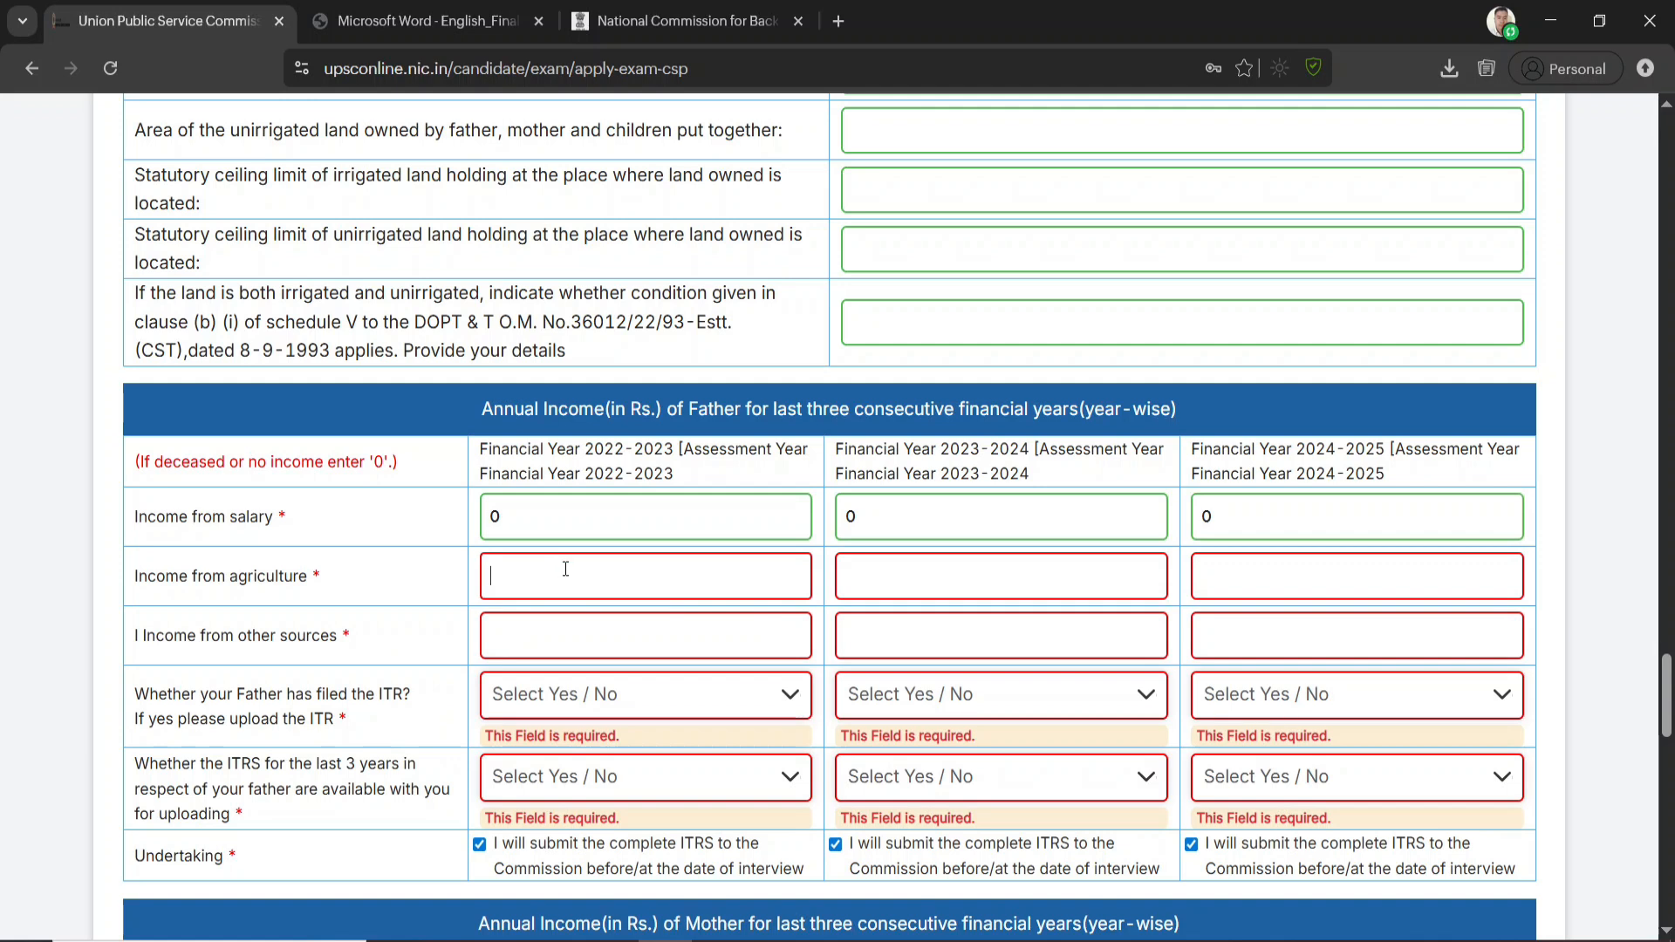
{"action": "type", "text": "120"}
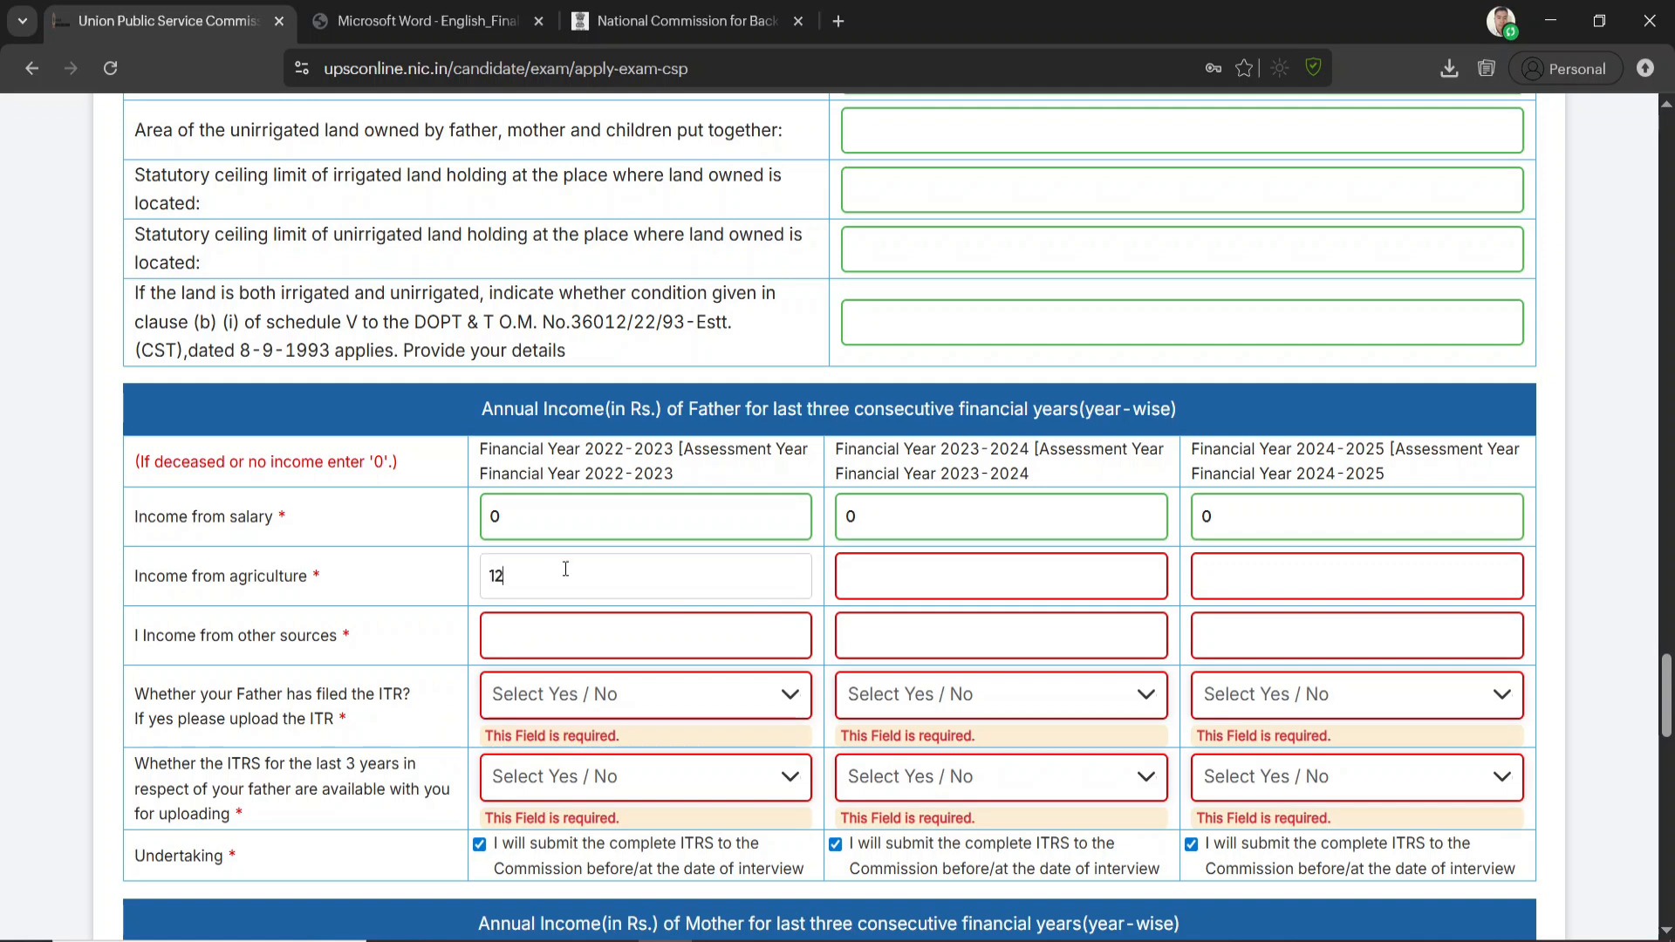
{"action": "key", "text": "BackSpace"}
{"action": "key", "text": "BackSpace"}
{"action": "key", "text": "BackSpace"}
{"action": "type", "text": "12000"}
{"action": "left_click", "coordinate": [902, 568]}
{"action": "type", "text": "1"}
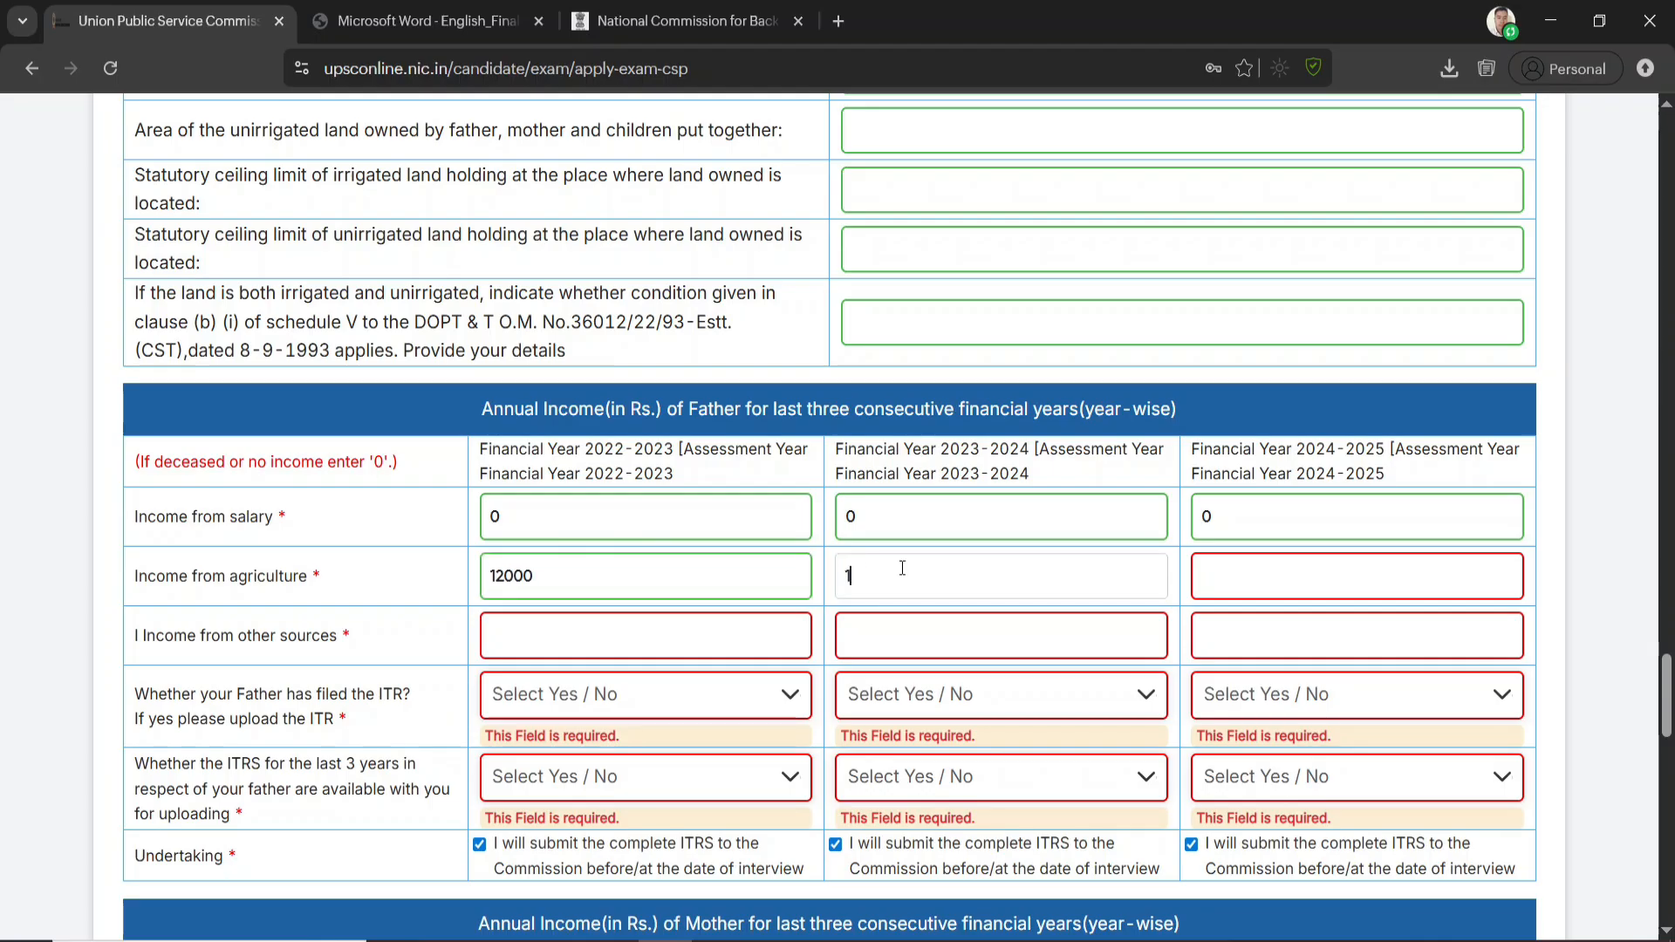
{"action": "type", "text": "25000"}
{"action": "left_click", "coordinate": [1235, 573]}
{"action": "type", "text": "130000"}
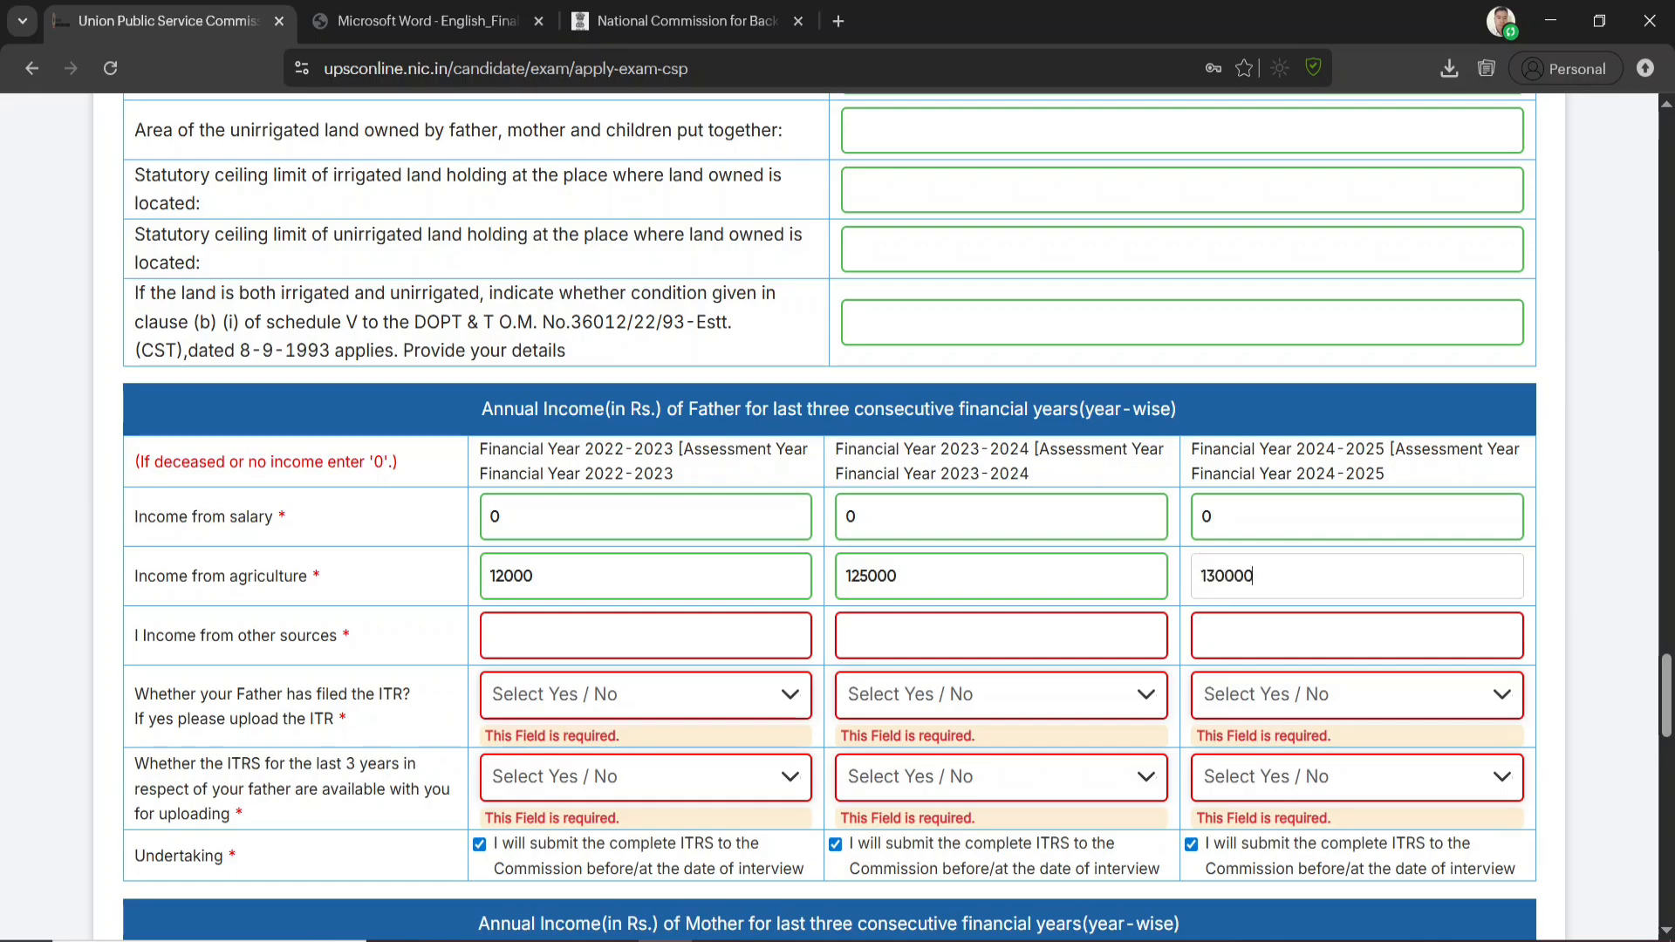
Enter 0 as the father's income from other sources for all three financial years
{"action": "left_click", "coordinate": [502, 638]}
{"action": "type", "text": "0"}
{"action": "left_click", "coordinate": [1003, 625]}
{"action": "type", "text": "0"}
{"action": "left_click", "coordinate": [1277, 628]}
{"action": "type", "text": "0"}
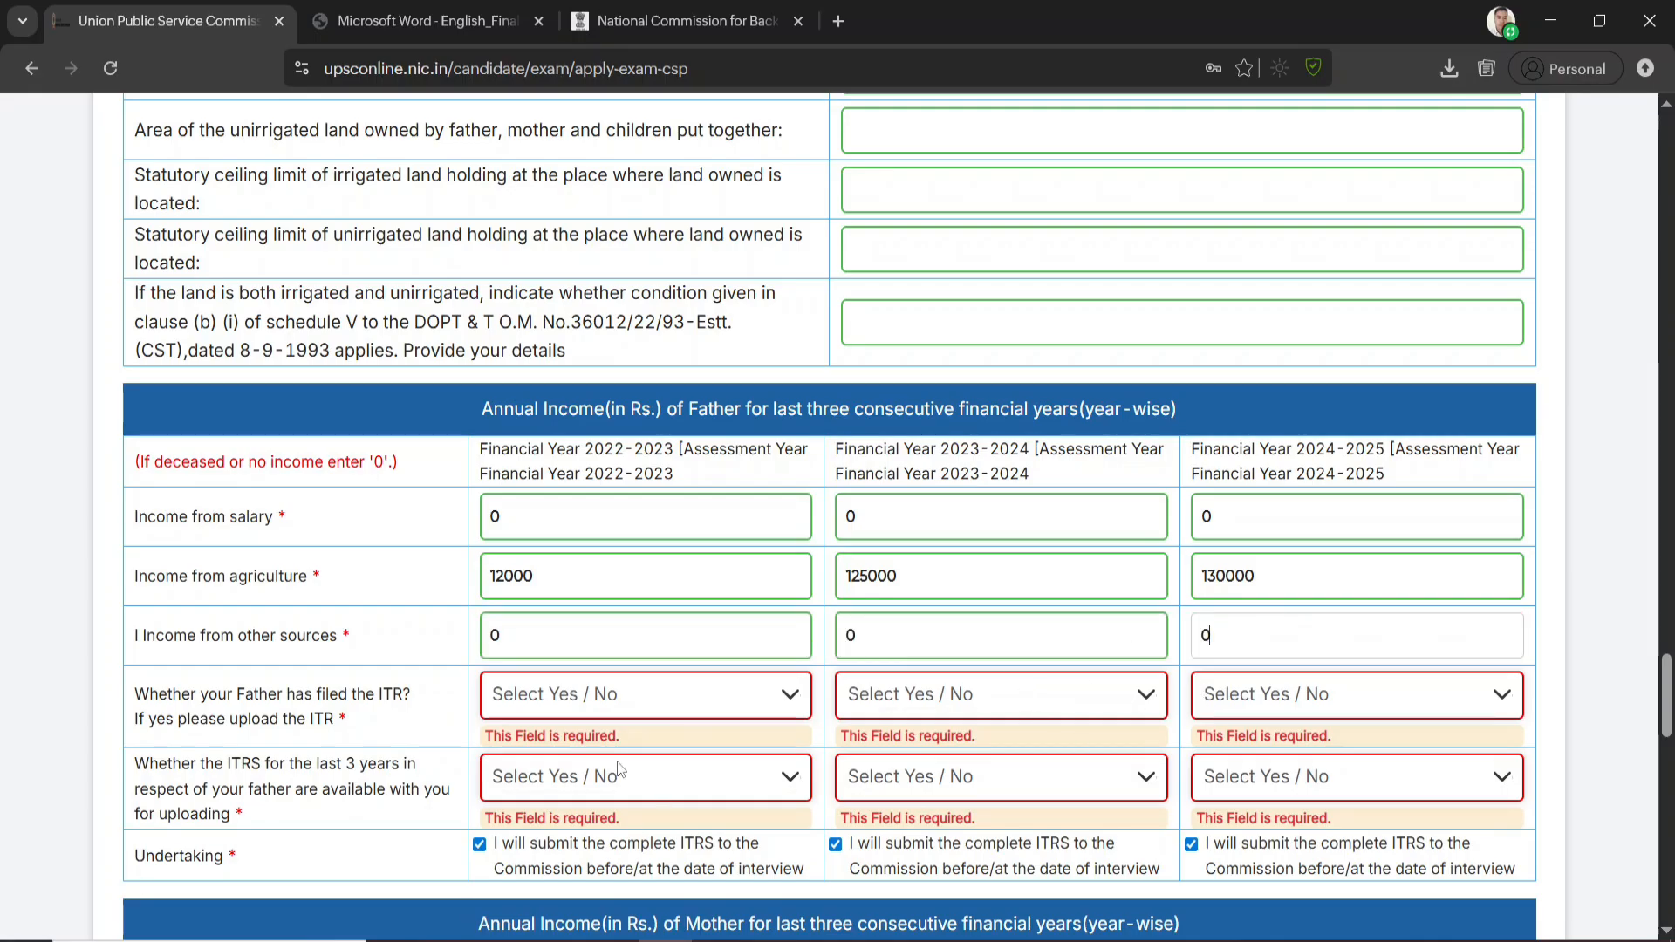
Answer No to whether the father has filed the ITR for 2022-2023, 2023-2024 and 2024-2025
{"action": "left_click", "coordinate": [584, 696]}
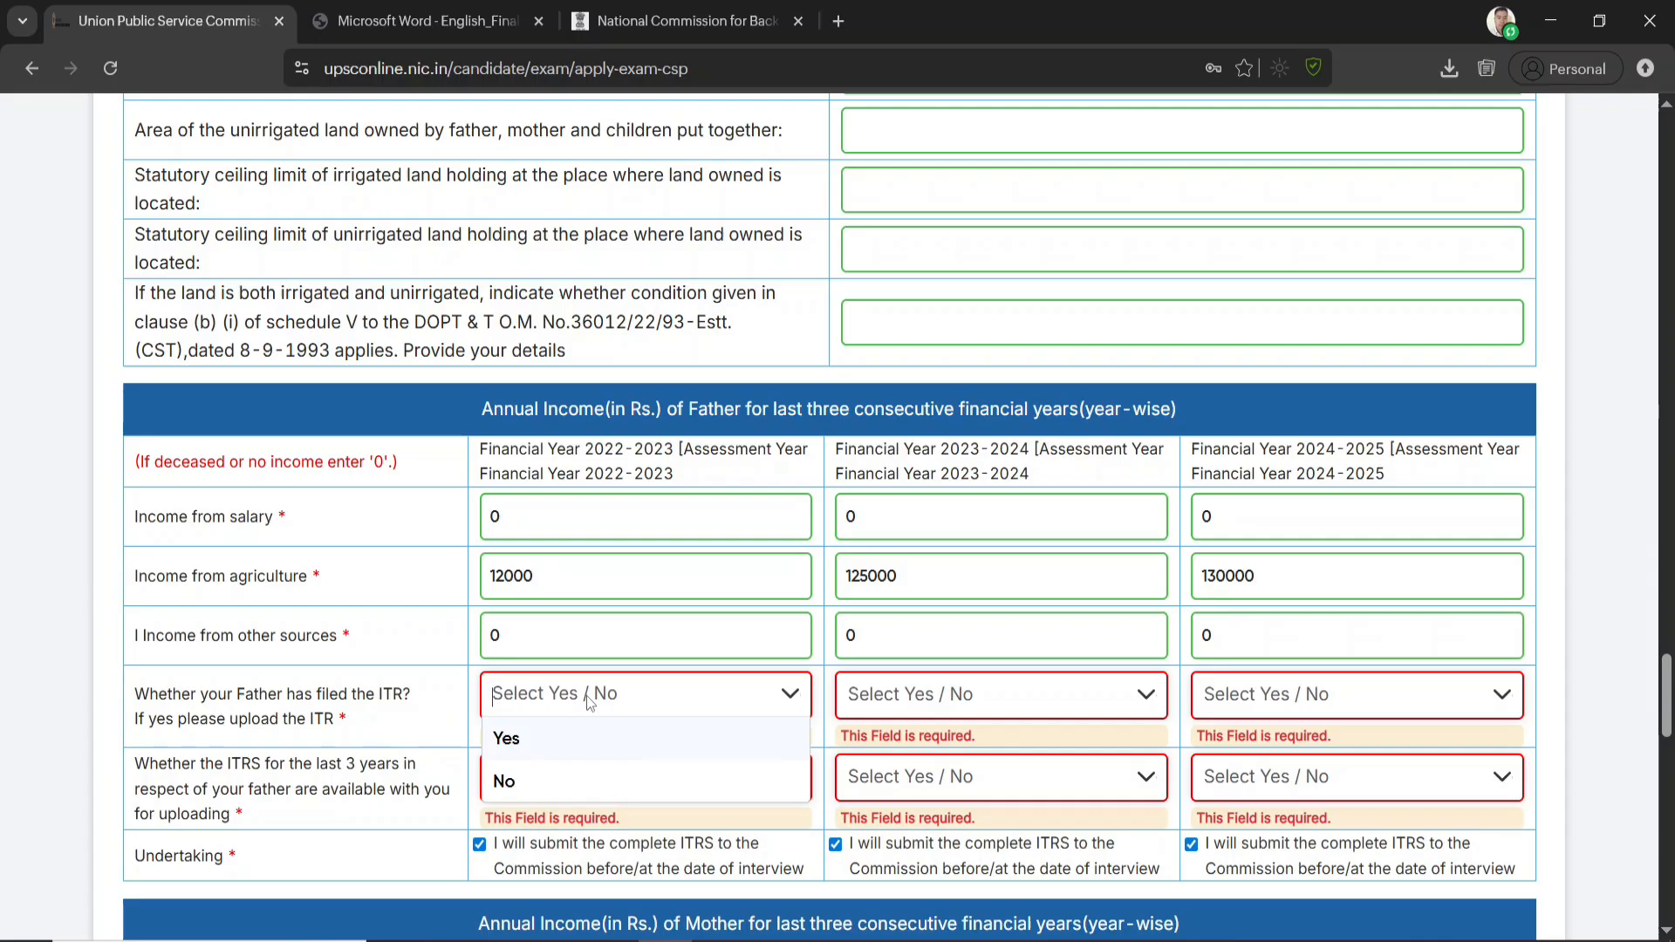
{"action": "left_click", "coordinate": [533, 779]}
{"action": "left_click", "coordinate": [898, 695]}
{"action": "left_click", "coordinate": [889, 779]}
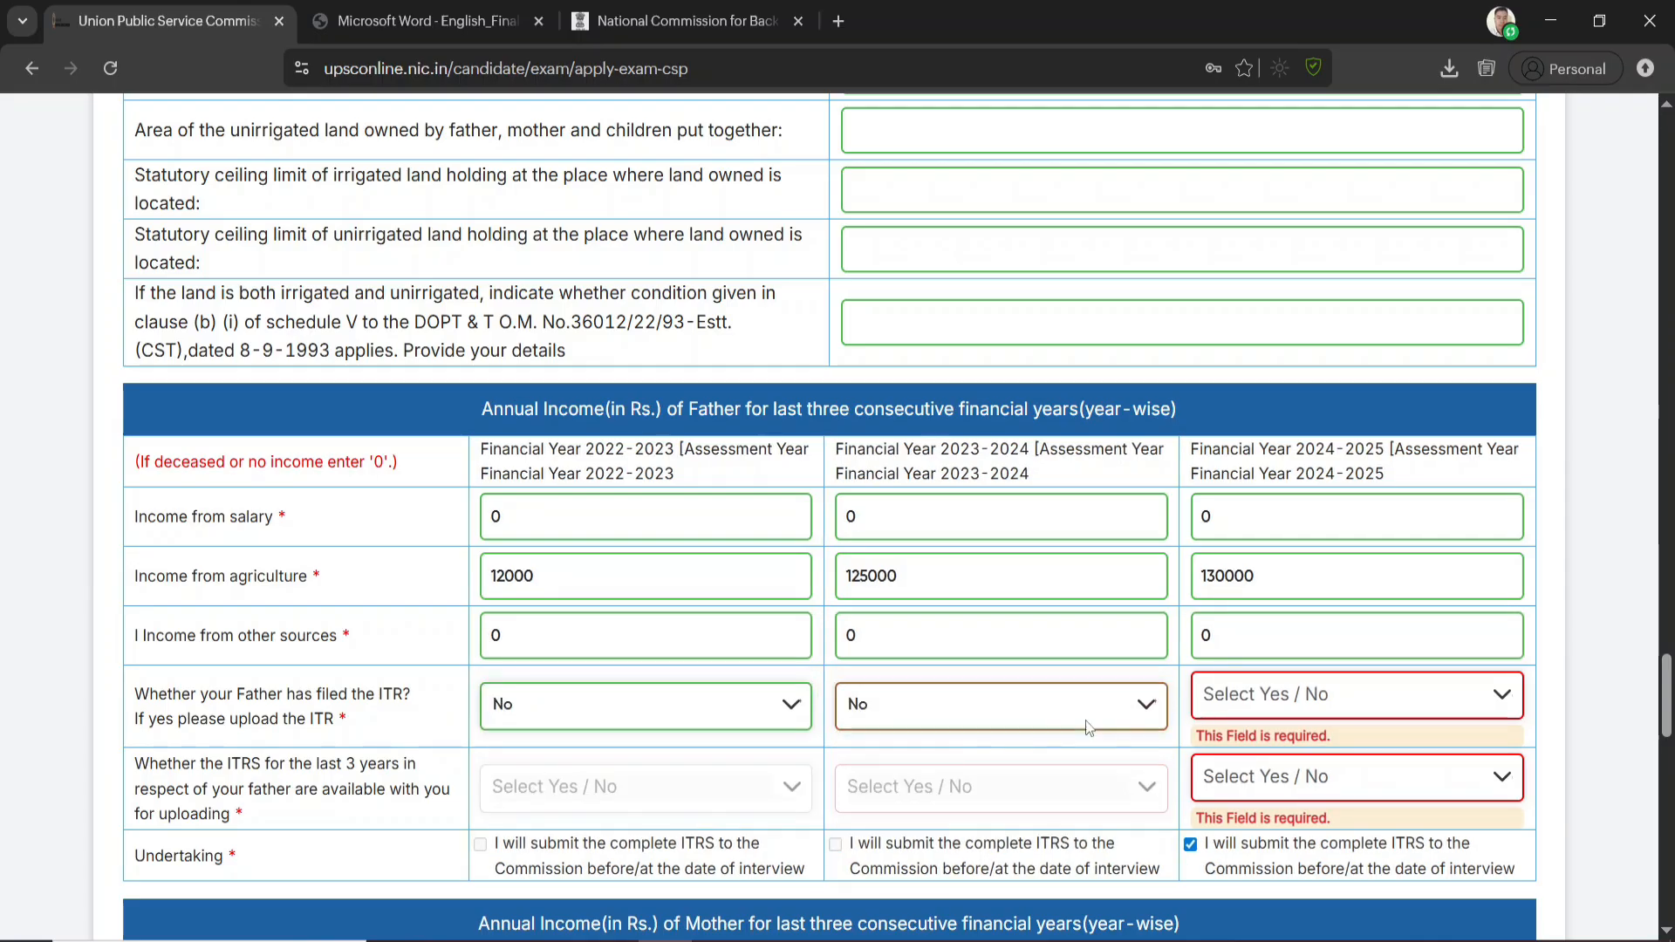
{"action": "left_click", "coordinate": [1249, 710]}
{"action": "left_click", "coordinate": [1226, 781]}
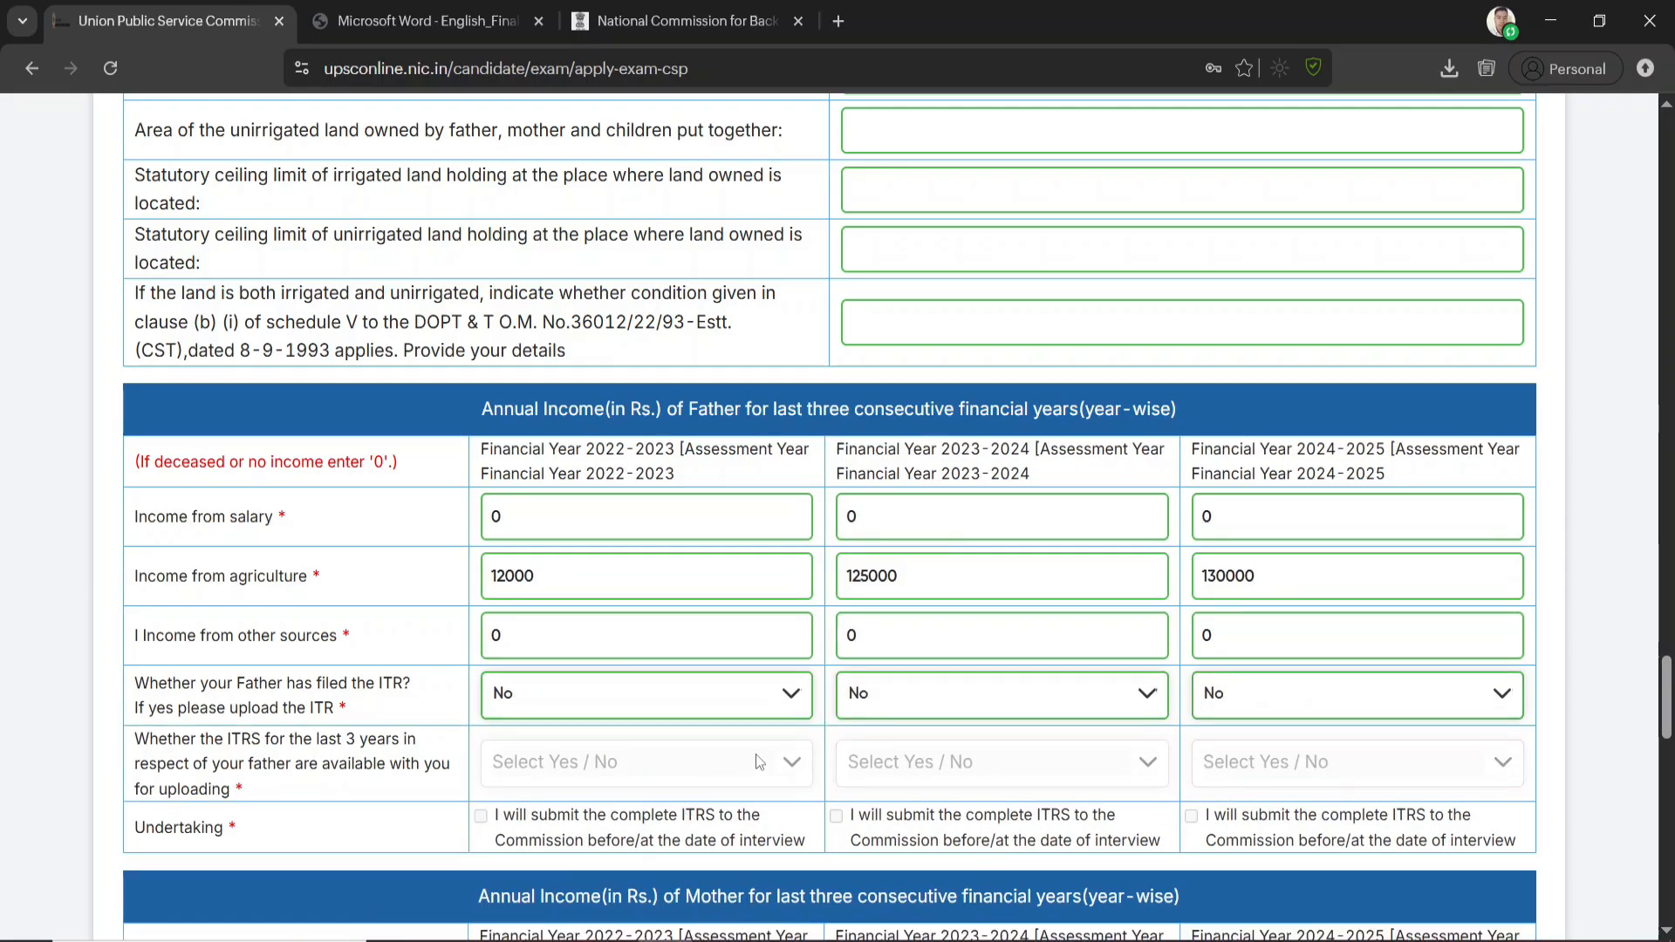
Enter 0 as the mother's income from salary for all three financial years
{"action": "scroll", "coordinate": [755, 759], "scroll_direction": "down", "scroll_amount": 2}
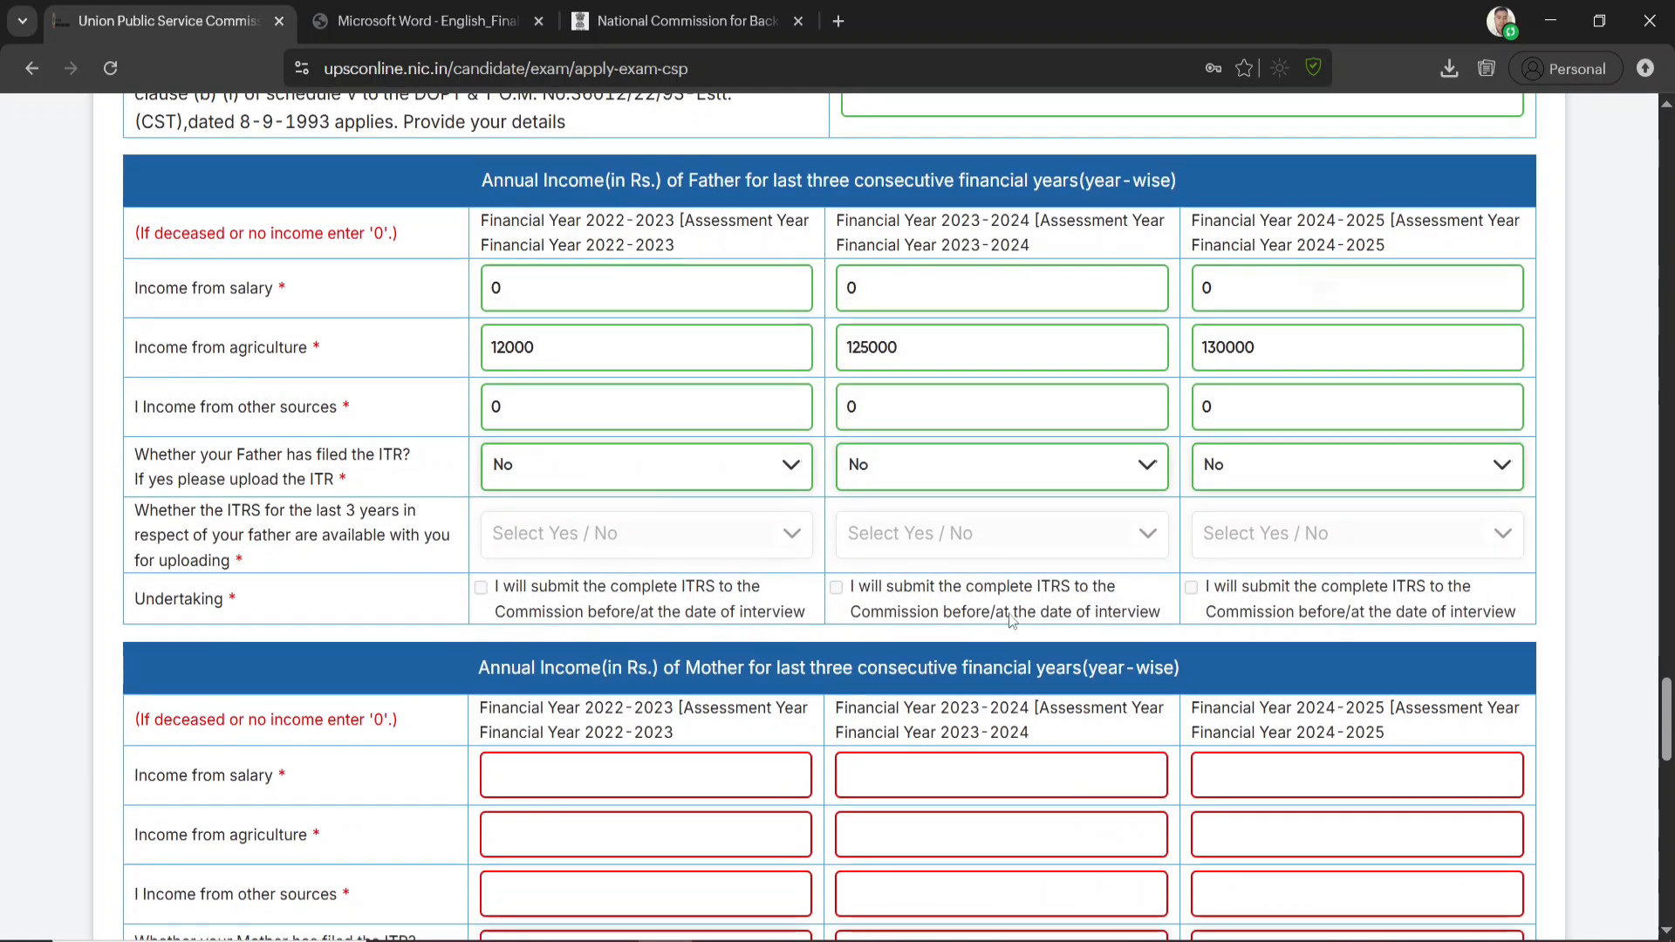
{"action": "scroll", "coordinate": [959, 611], "scroll_direction": "down", "scroll_amount": 3}
{"action": "left_click", "coordinate": [603, 562]}
{"action": "type", "text": "0"}
{"action": "left_click", "coordinate": [887, 549]}
{"action": "type", "text": "0"}
{"action": "left_click", "coordinate": [1197, 553]}
{"action": "type", "text": "0"}
Enter 0 as the mother's income from agriculture for all three financial years
{"action": "left_click", "coordinate": [553, 587]}
{"action": "type", "text": "0"}
{"action": "left_click", "coordinate": [946, 603]}
{"action": "type", "text": "0"}
{"action": "left_click", "coordinate": [1203, 603]}
{"action": "type", "text": "0"}
Enter 0 as the mother's income from other sources for all three financial years
{"action": "left_click", "coordinate": [795, 661]}
{"action": "type", "text": "0"}
{"action": "left_click", "coordinate": [994, 673]}
{"action": "type", "text": "0"}
{"action": "left_click", "coordinate": [1208, 674]}
{"action": "type", "text": "0"}
Answer No to whether the mother has filed the ITR for 2022-2023, 2023-2024 and 2024-2025
{"action": "left_click", "coordinate": [622, 732]}
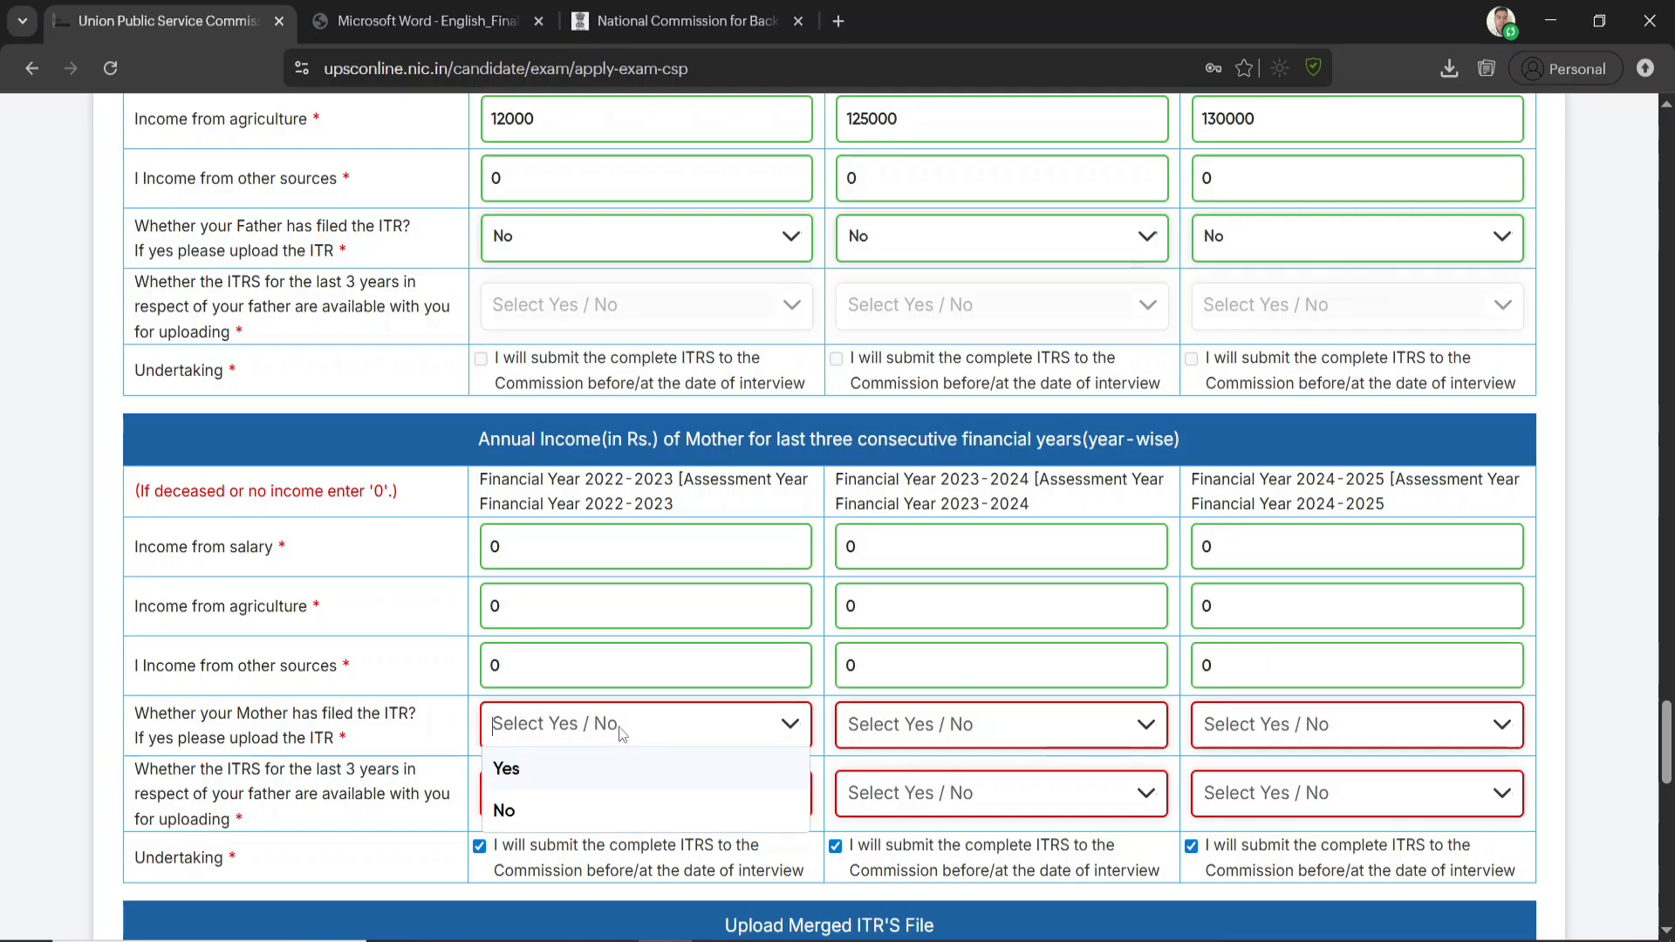
{"action": "left_click", "coordinate": [528, 808]}
{"action": "left_click", "coordinate": [955, 724]}
{"action": "left_click", "coordinate": [876, 810]}
{"action": "left_click", "coordinate": [1232, 737]}
{"action": "left_click", "coordinate": [1216, 804]}
Review the merged ITR upload, the parents' wealth details, the wealth tax exemption answer and the documentary proof answer
{"action": "scroll", "coordinate": [983, 776], "scroll_direction": "down", "scroll_amount": 3}
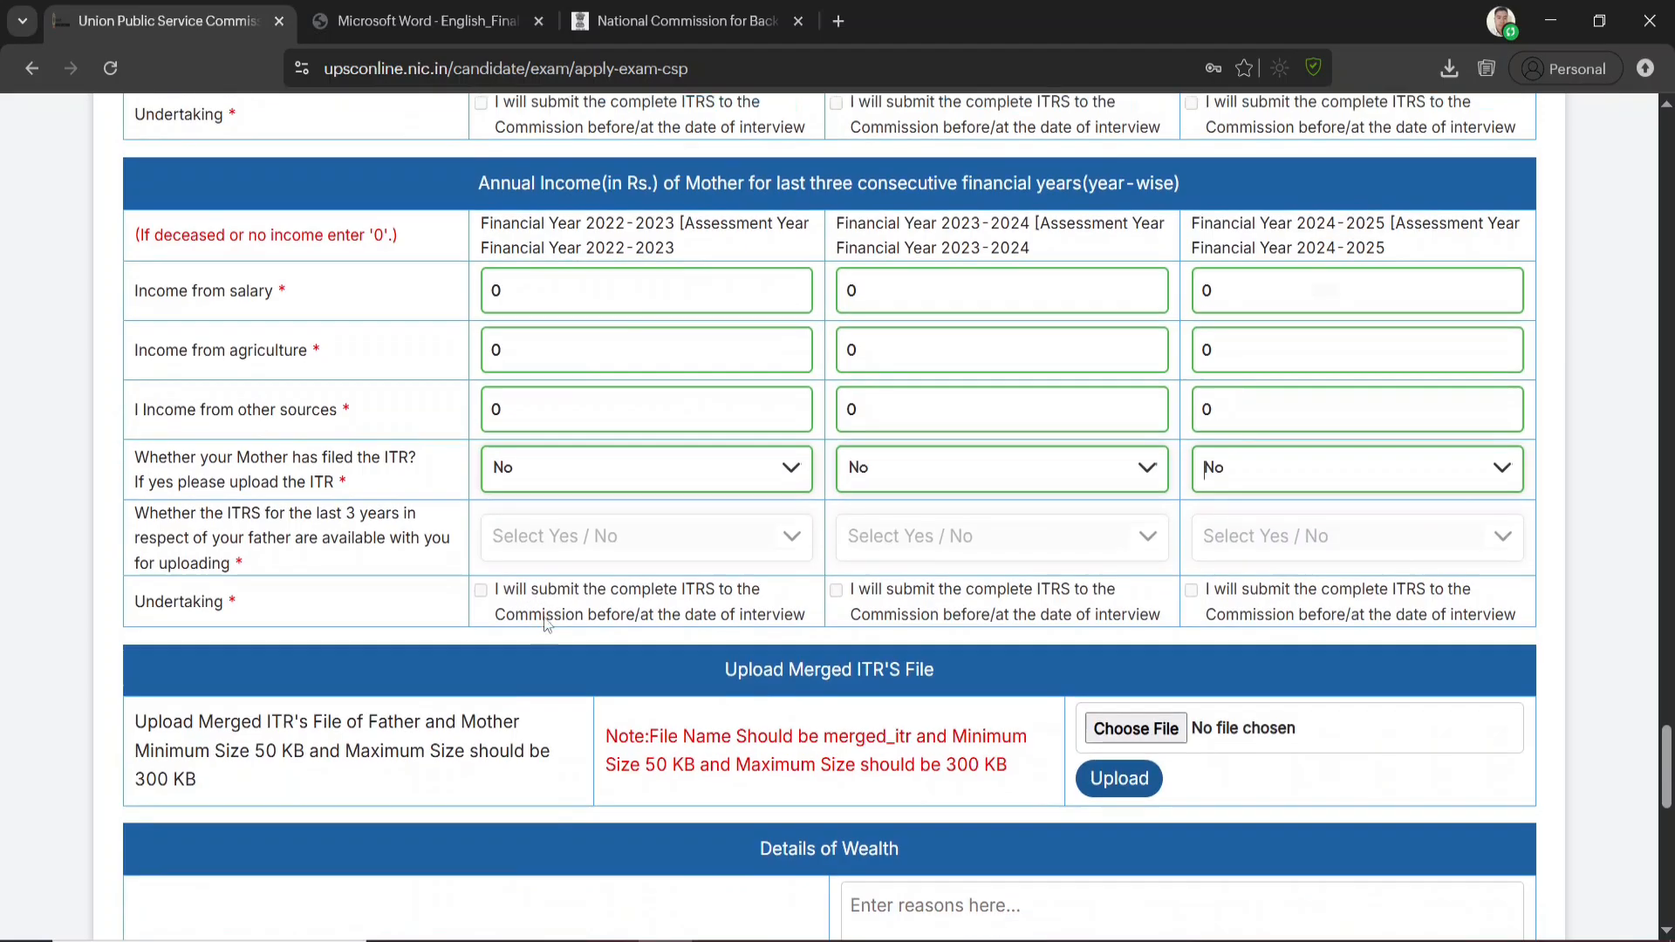
{"action": "scroll", "coordinate": [574, 626], "scroll_direction": "down", "scroll_amount": 2}
{"action": "scroll", "coordinate": [582, 626], "scroll_direction": "down", "scroll_amount": 2}
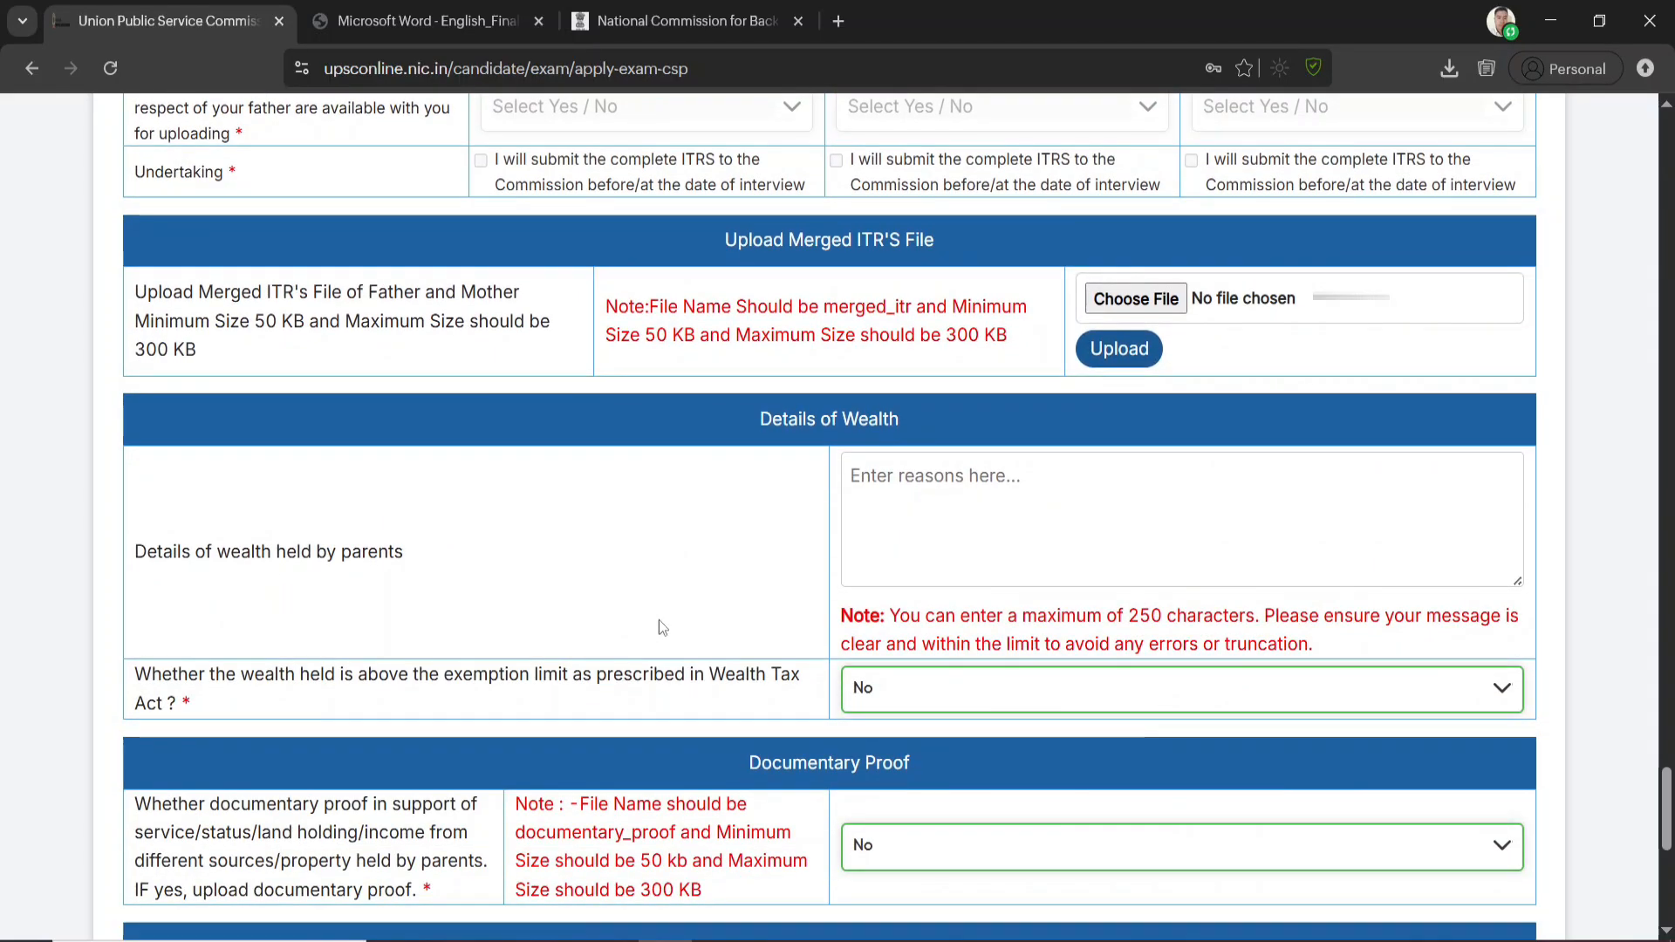
{"action": "scroll", "coordinate": [663, 631], "scroll_direction": "down", "scroll_amount": 2}
{"action": "scroll", "coordinate": [676, 639], "scroll_direction": "up", "scroll_amount": 3}
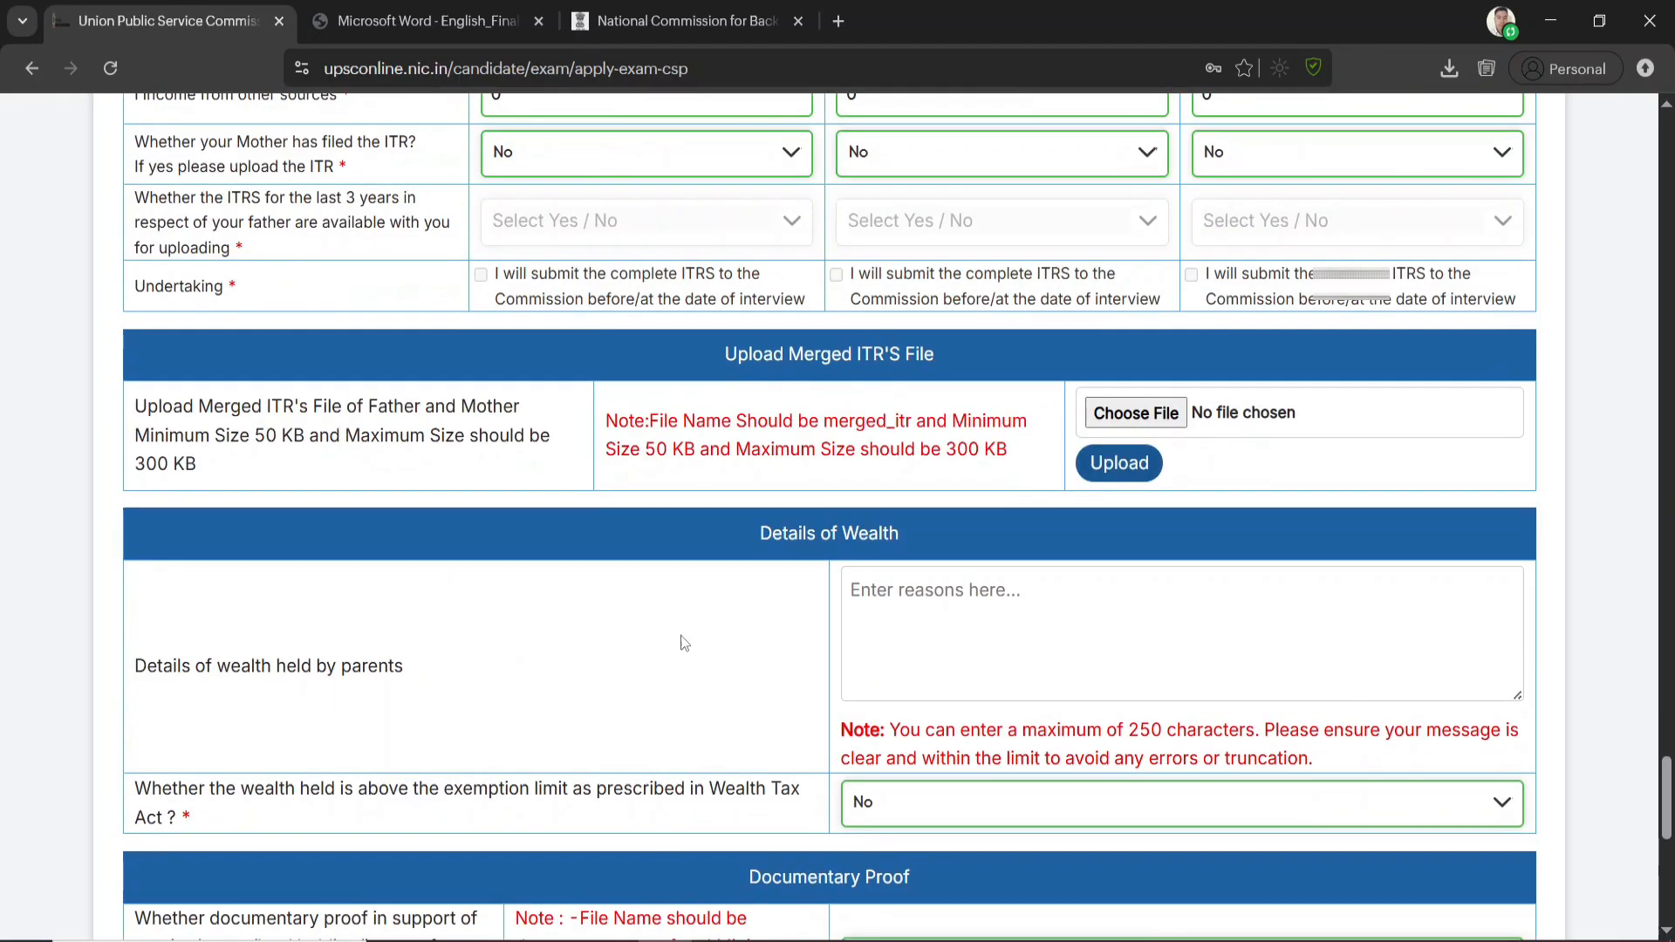
{"action": "left_click", "coordinate": [966, 604]}
{"action": "scroll", "coordinate": [963, 609], "scroll_direction": "down", "scroll_amount": 3}
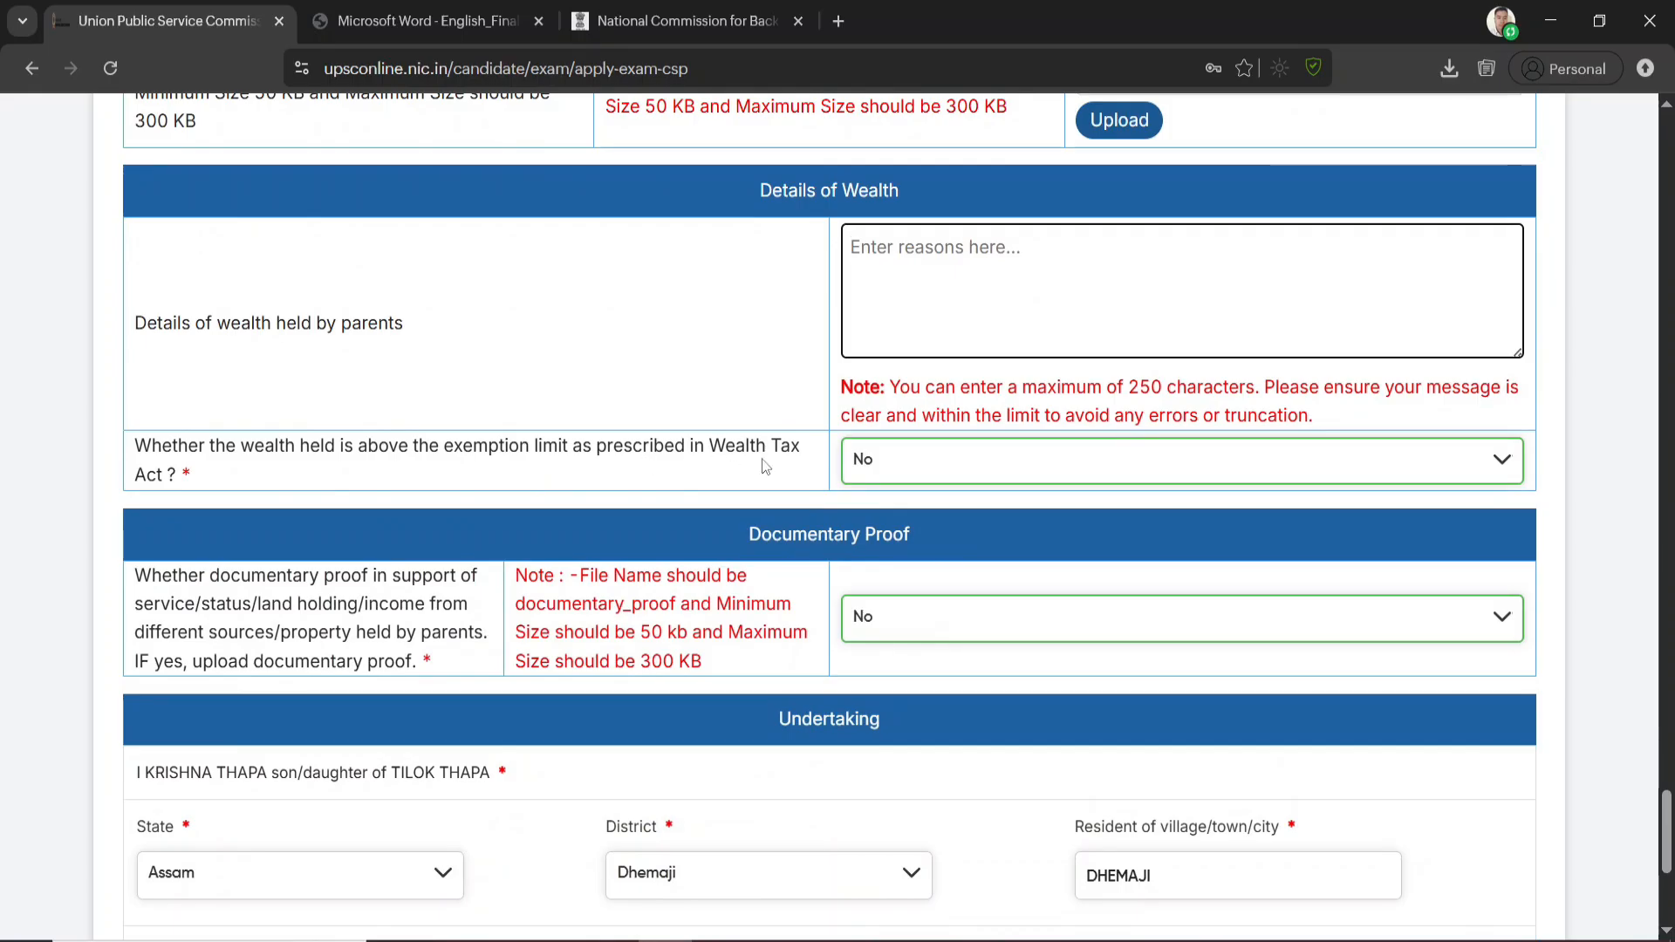
{"action": "left_click", "coordinate": [913, 472]}
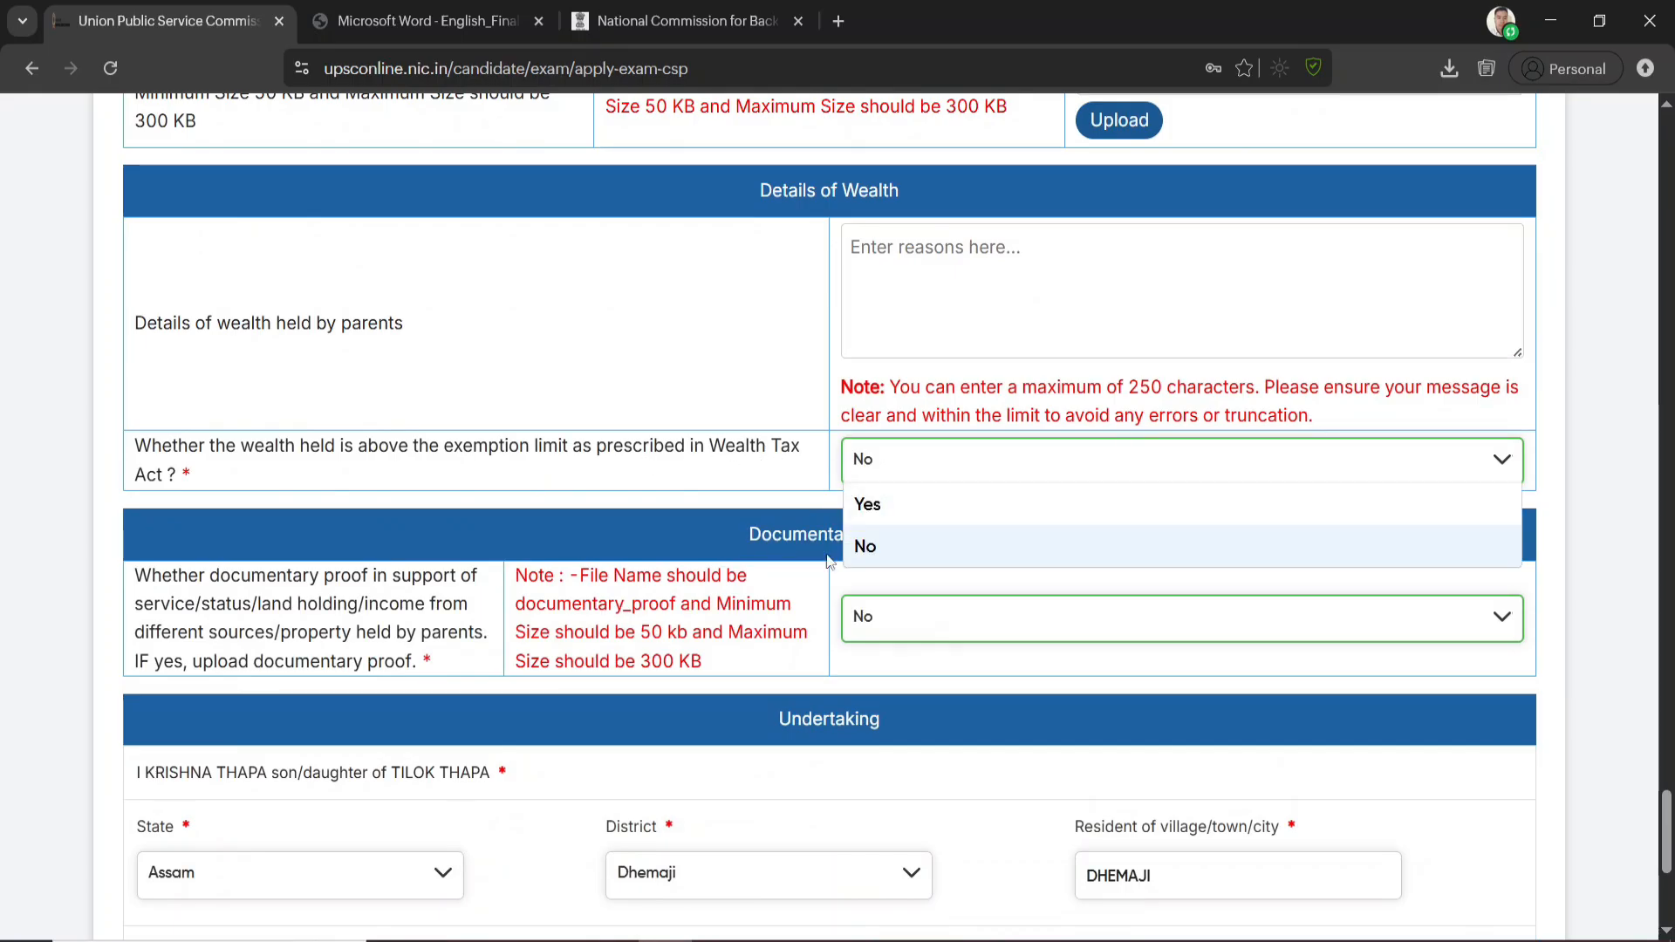
{"action": "left_click", "coordinate": [615, 464]}
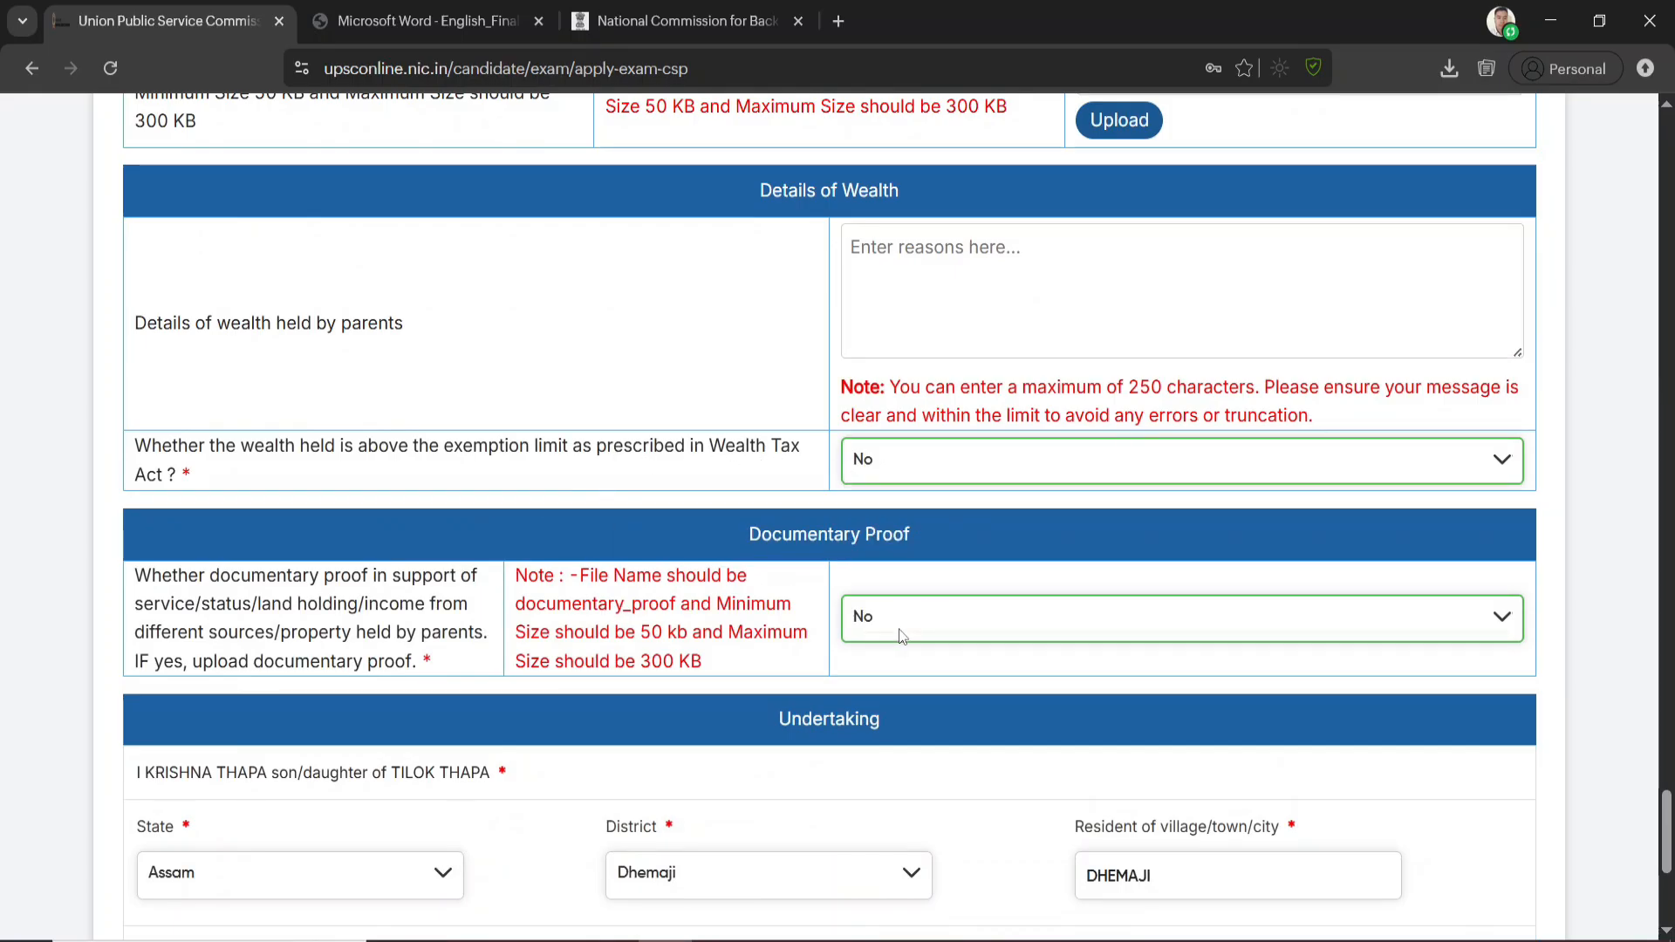
Proceed through the review of the OBC Annexure and submit its details, confirming the final submission
{"action": "scroll", "coordinate": [929, 621], "scroll_direction": "down", "scroll_amount": 4}
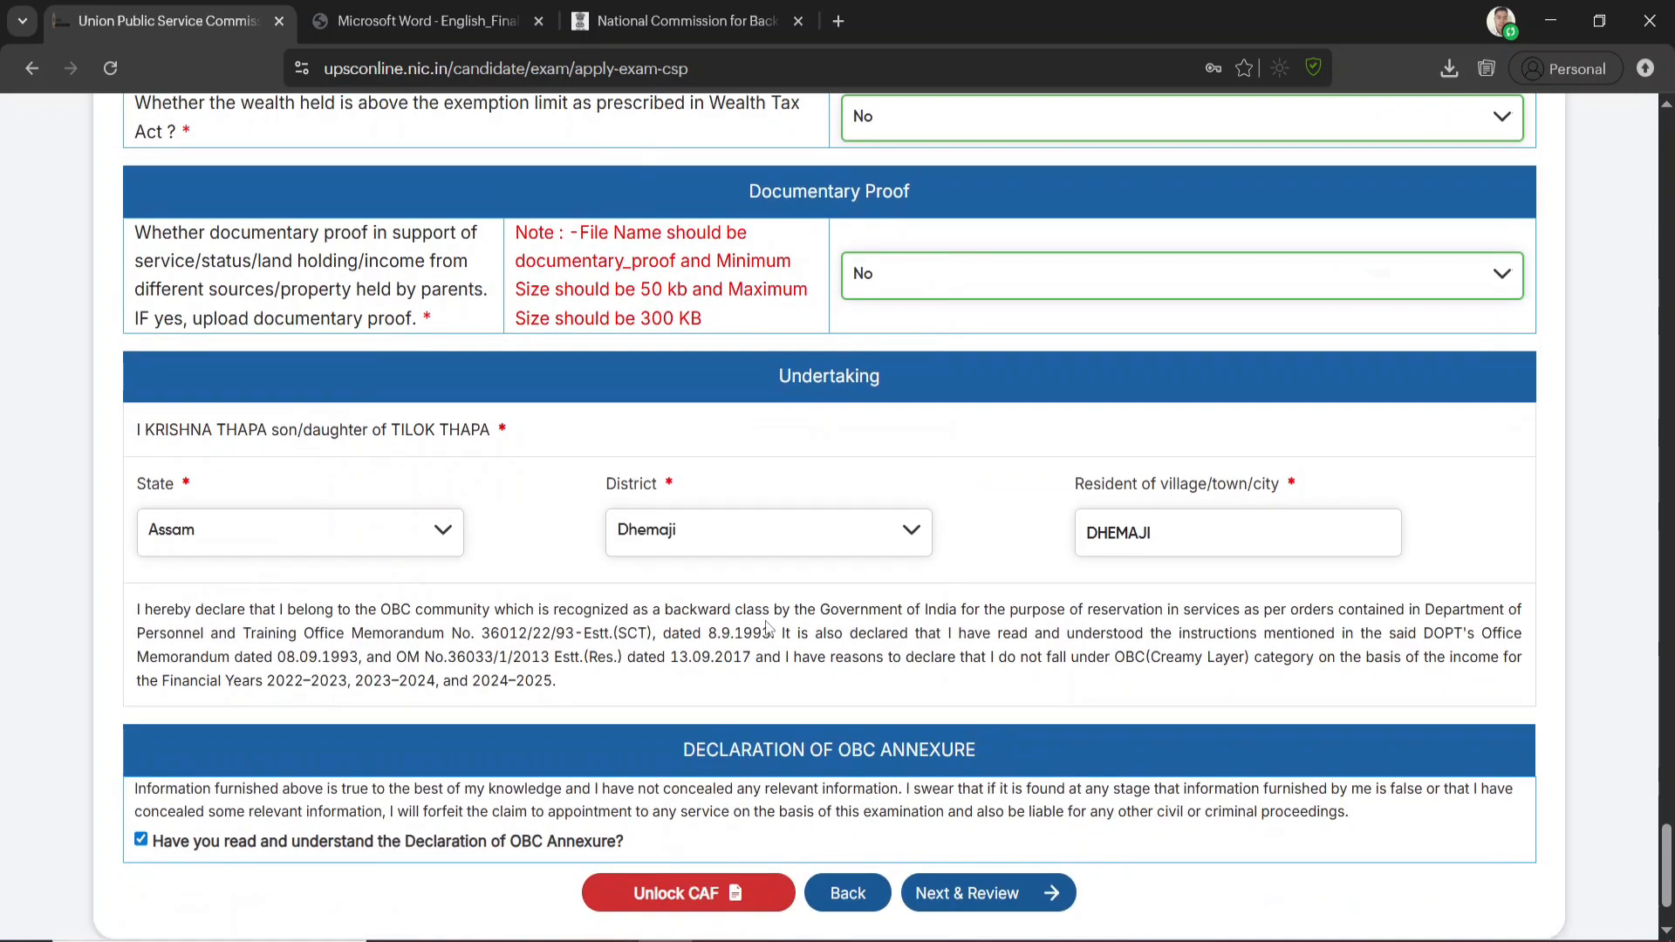
{"action": "scroll", "coordinate": [1269, 547], "scroll_direction": "down", "scroll_amount": 2}
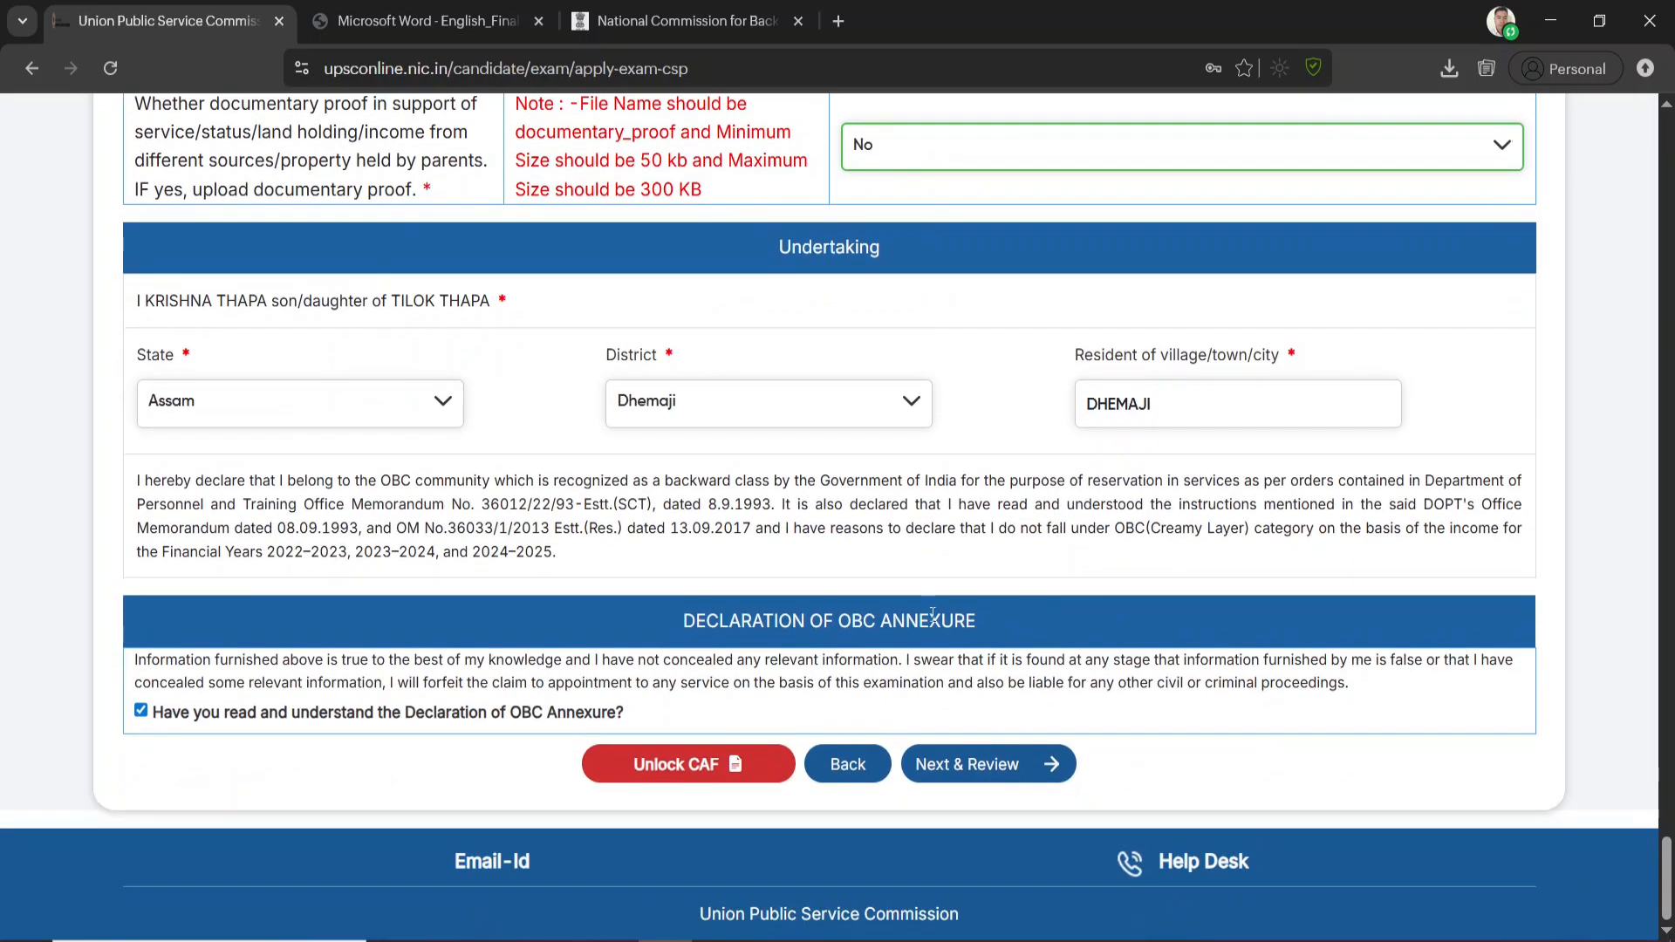
{"action": "left_click", "coordinate": [1029, 769]}
{"action": "left_click", "coordinate": [876, 772]}
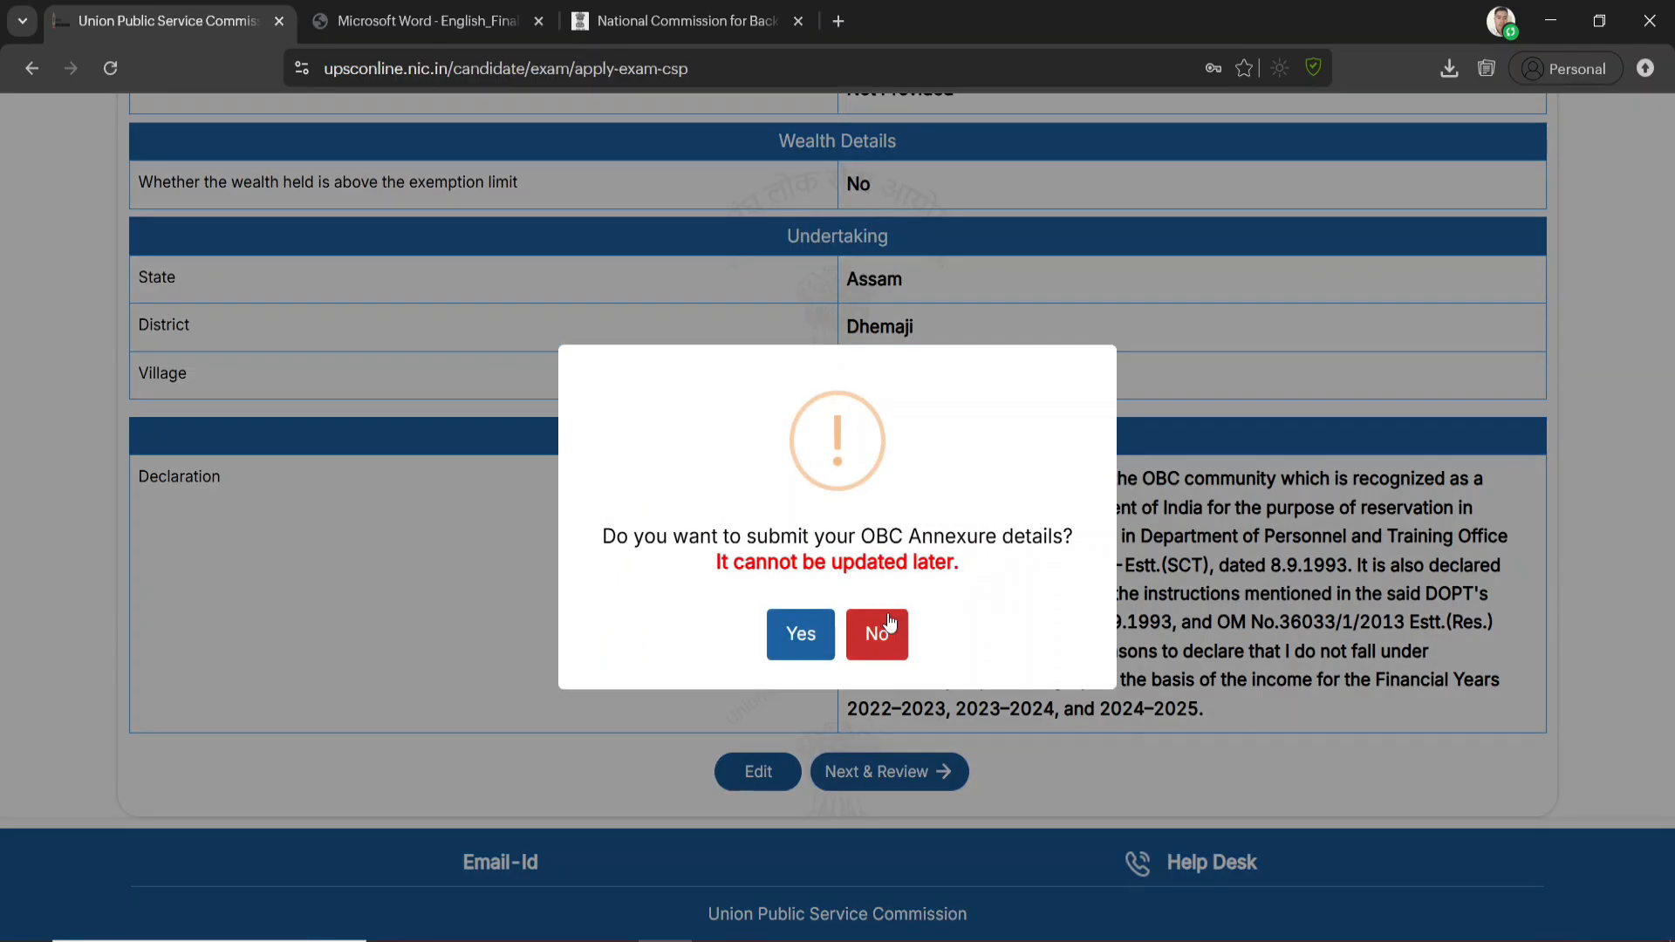
{"action": "left_click", "coordinate": [810, 648]}
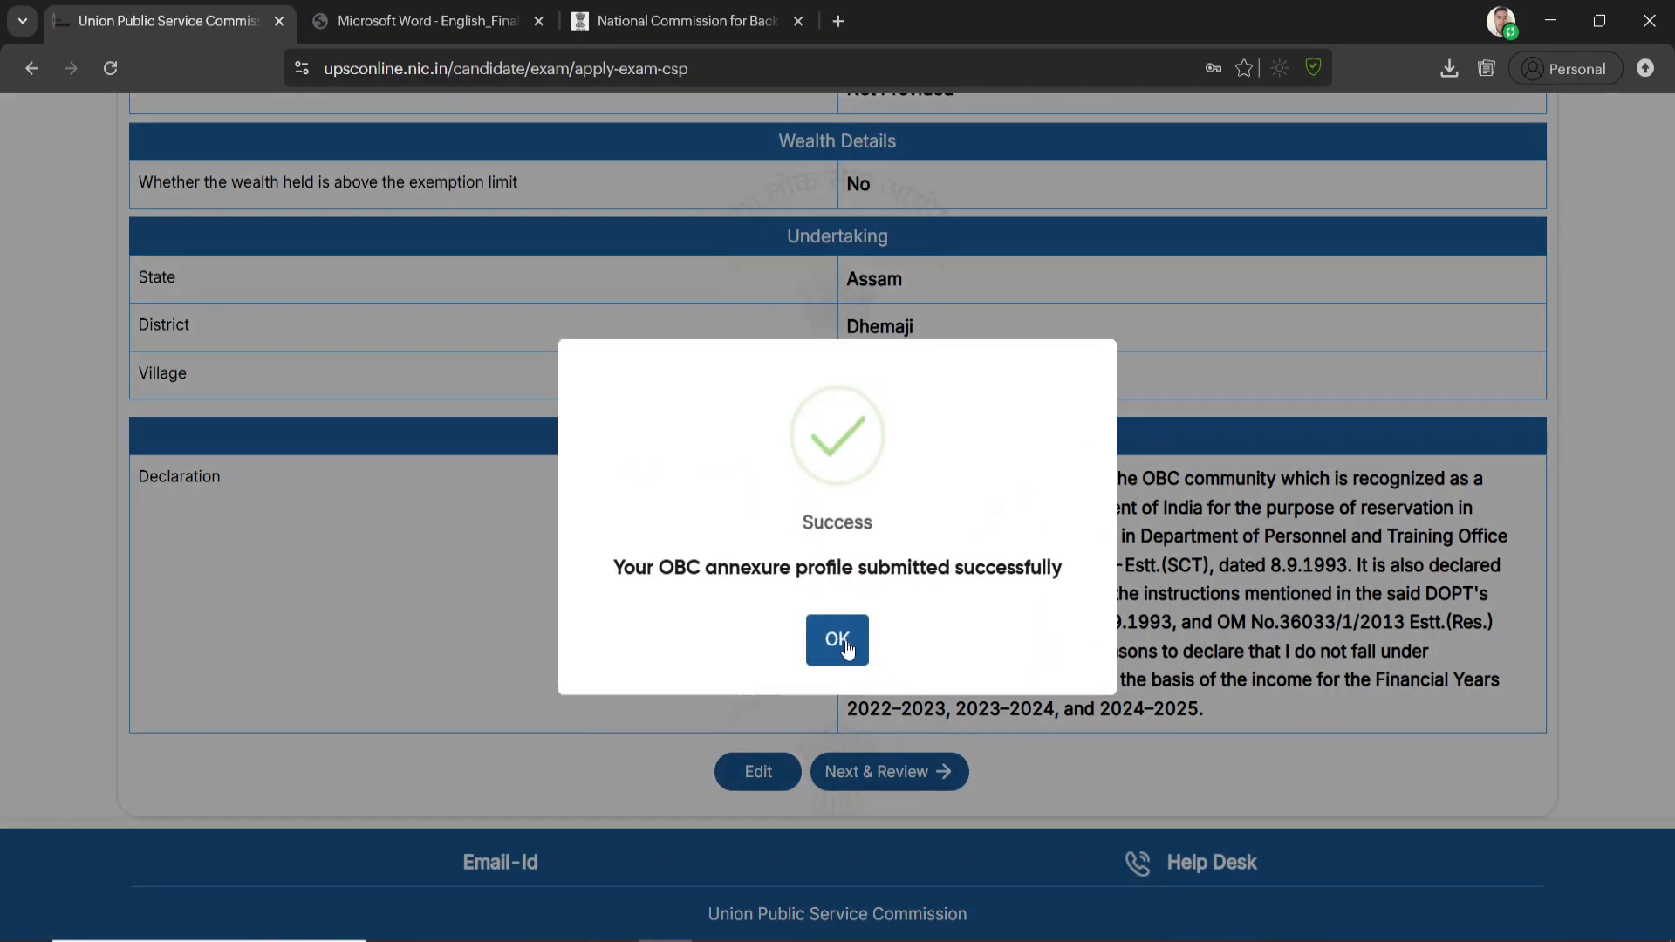
{"action": "left_click", "coordinate": [845, 645]}
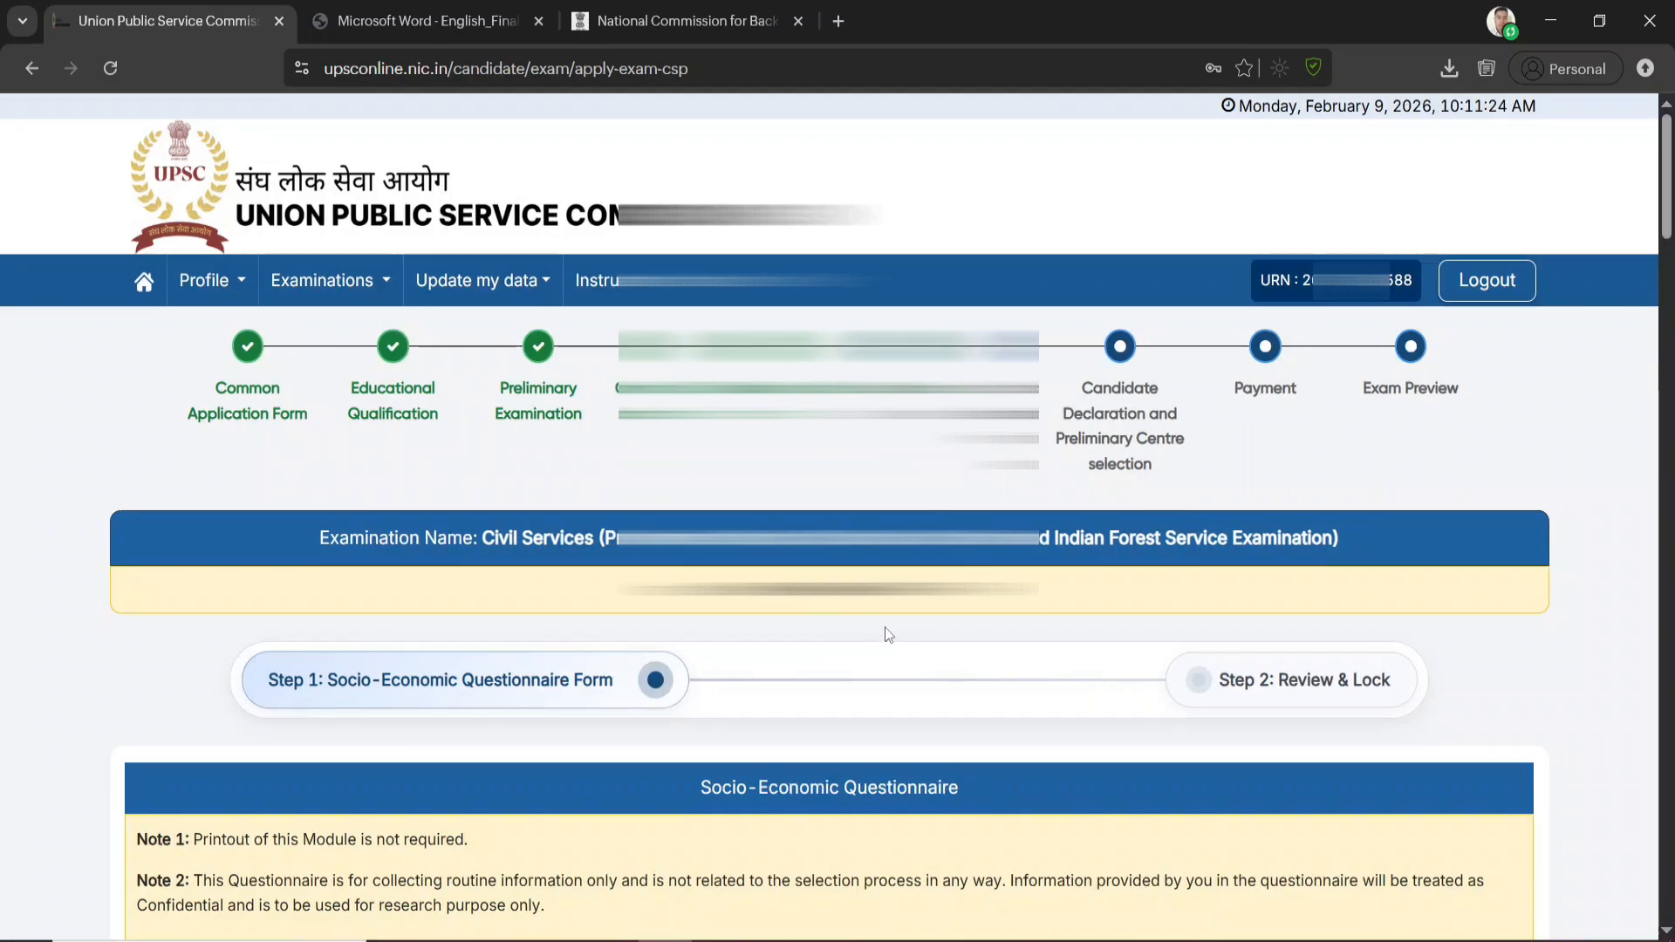
In the Socio-Economic Questionnaire, set both the place of birth and the place of most school education to Village
{"action": "scroll", "coordinate": [898, 646], "scroll_direction": "down", "scroll_amount": 4}
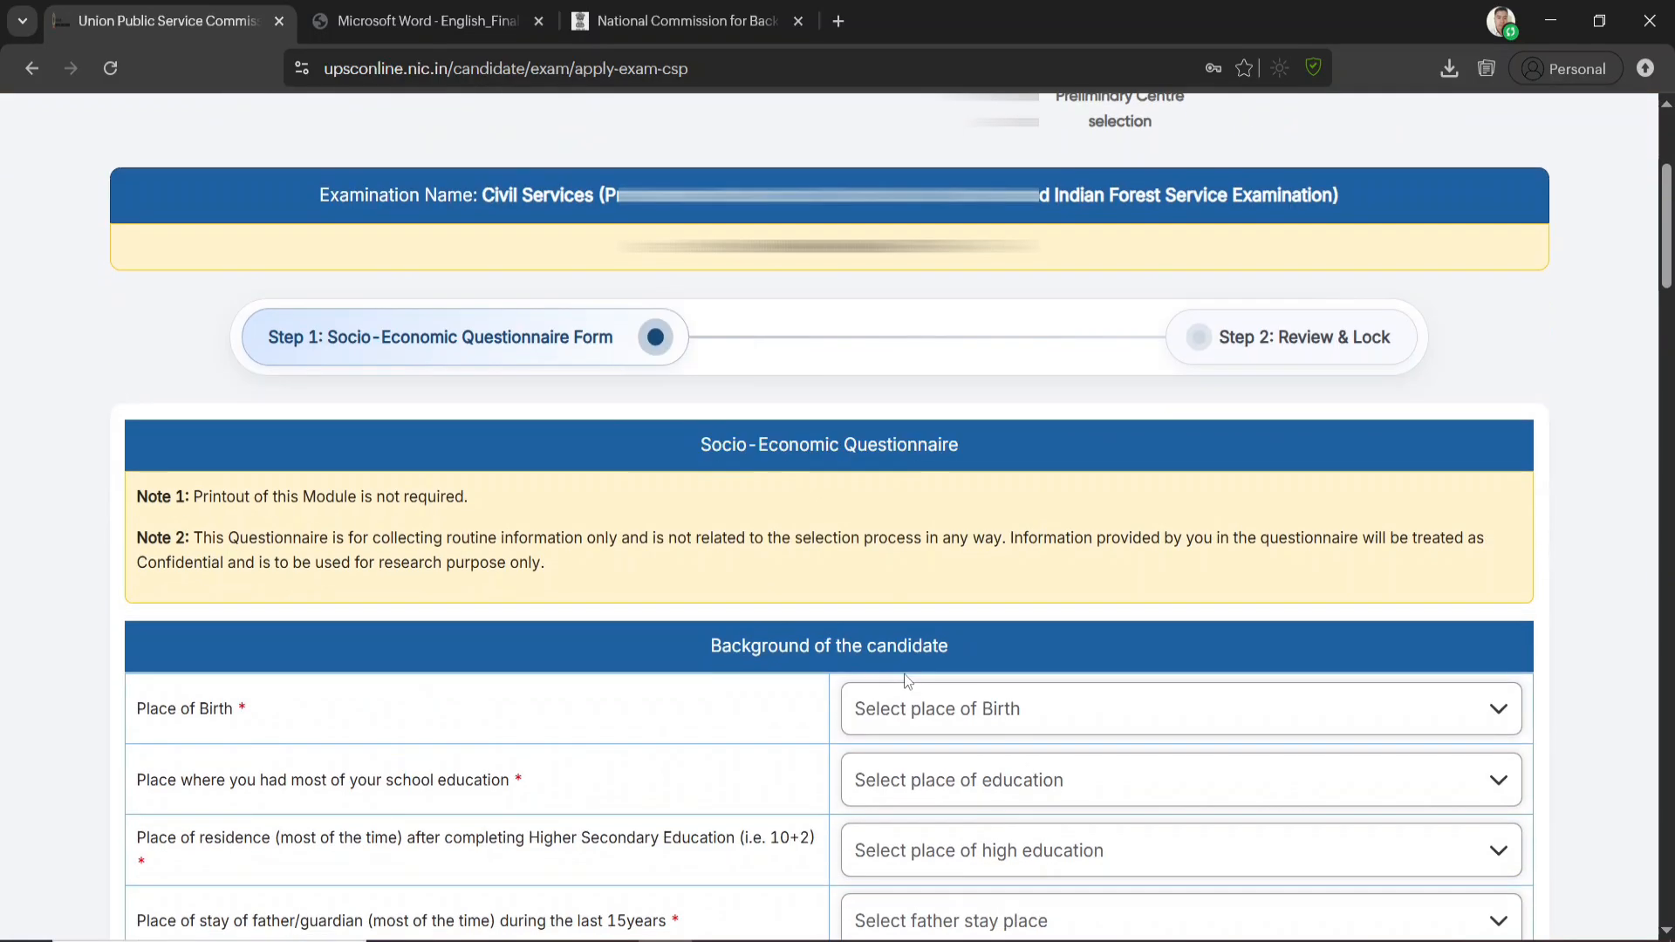
{"action": "scroll", "coordinate": [910, 676], "scroll_direction": "down", "scroll_amount": 3}
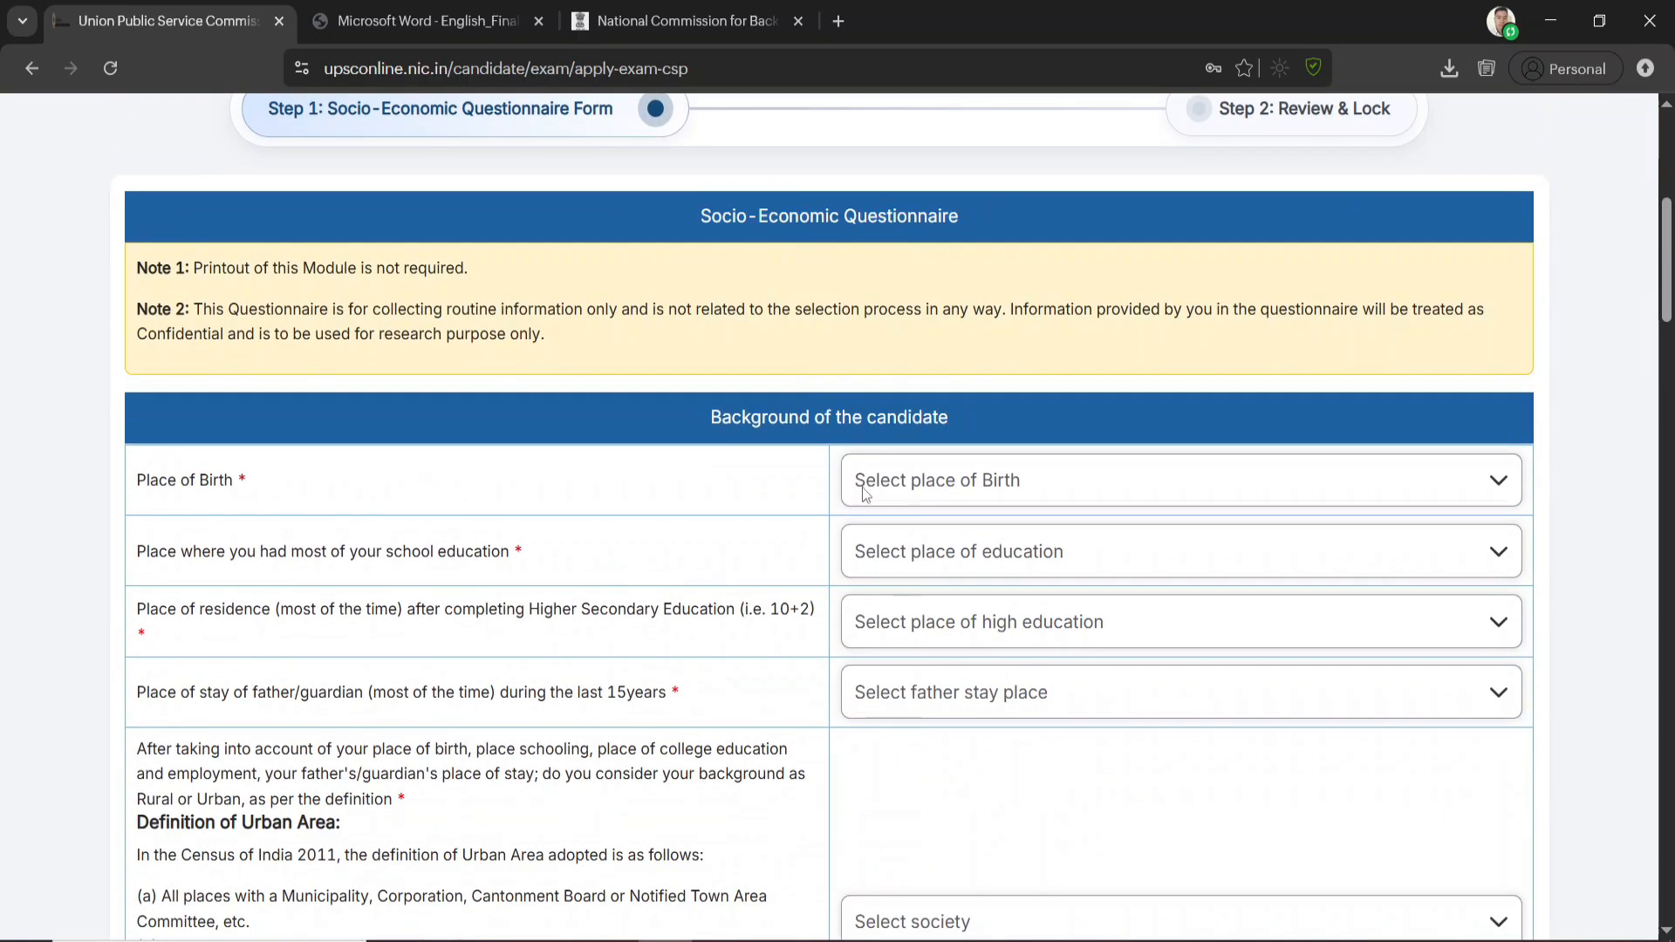
{"action": "left_click", "coordinate": [1041, 482]}
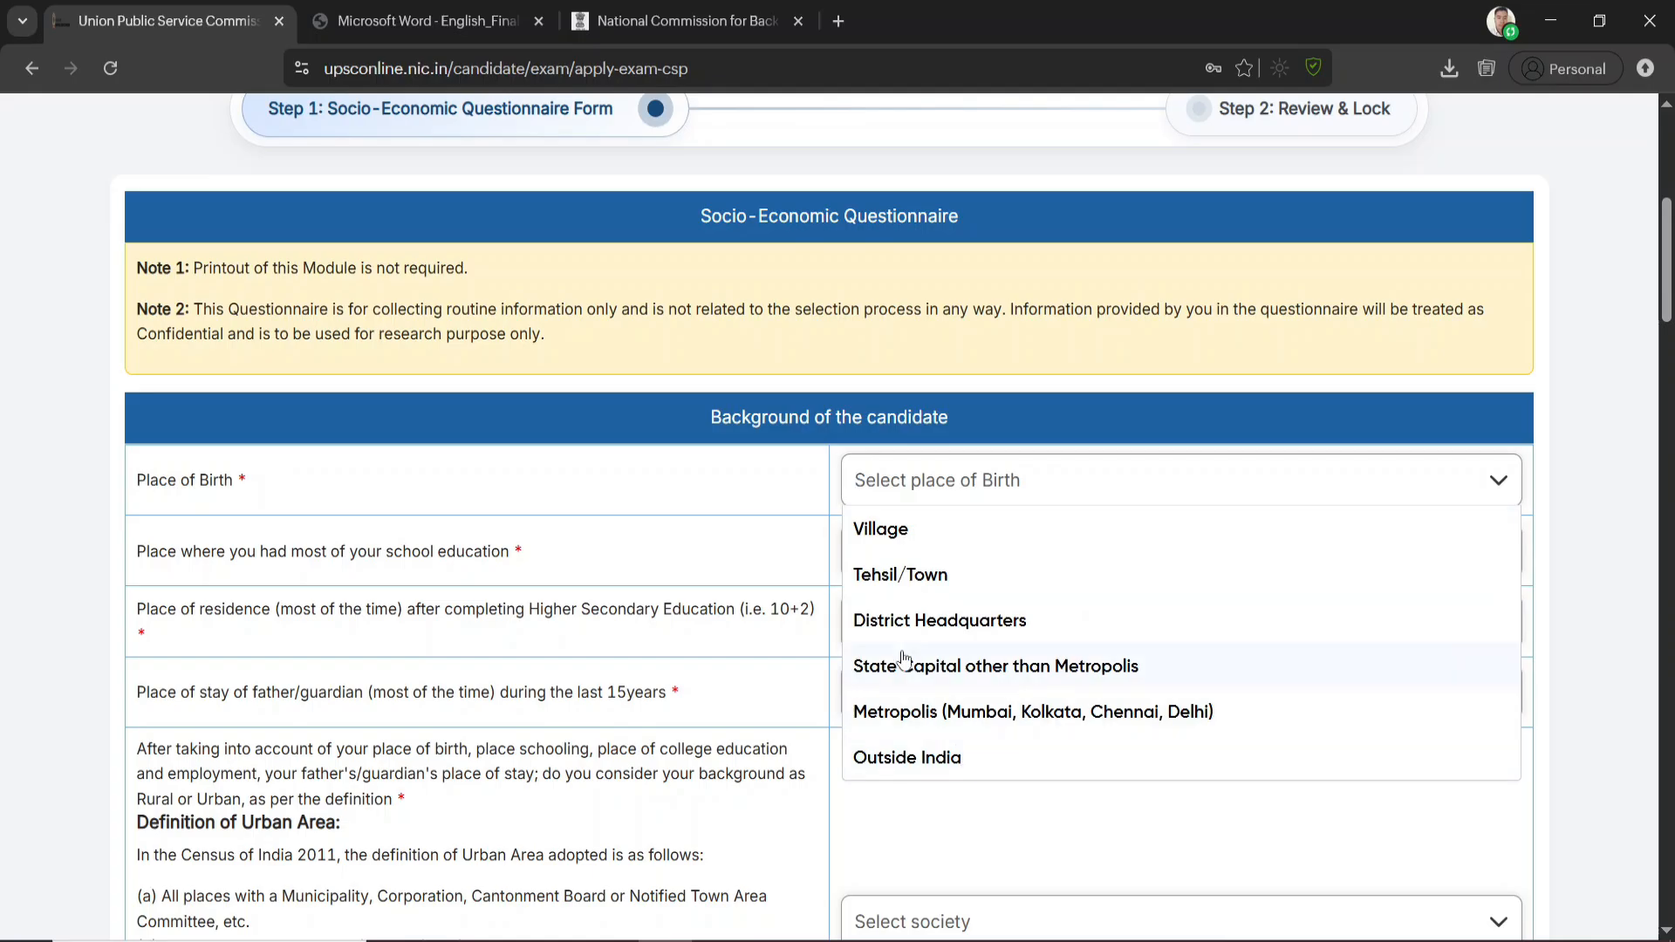
{"action": "left_click", "coordinate": [904, 541]}
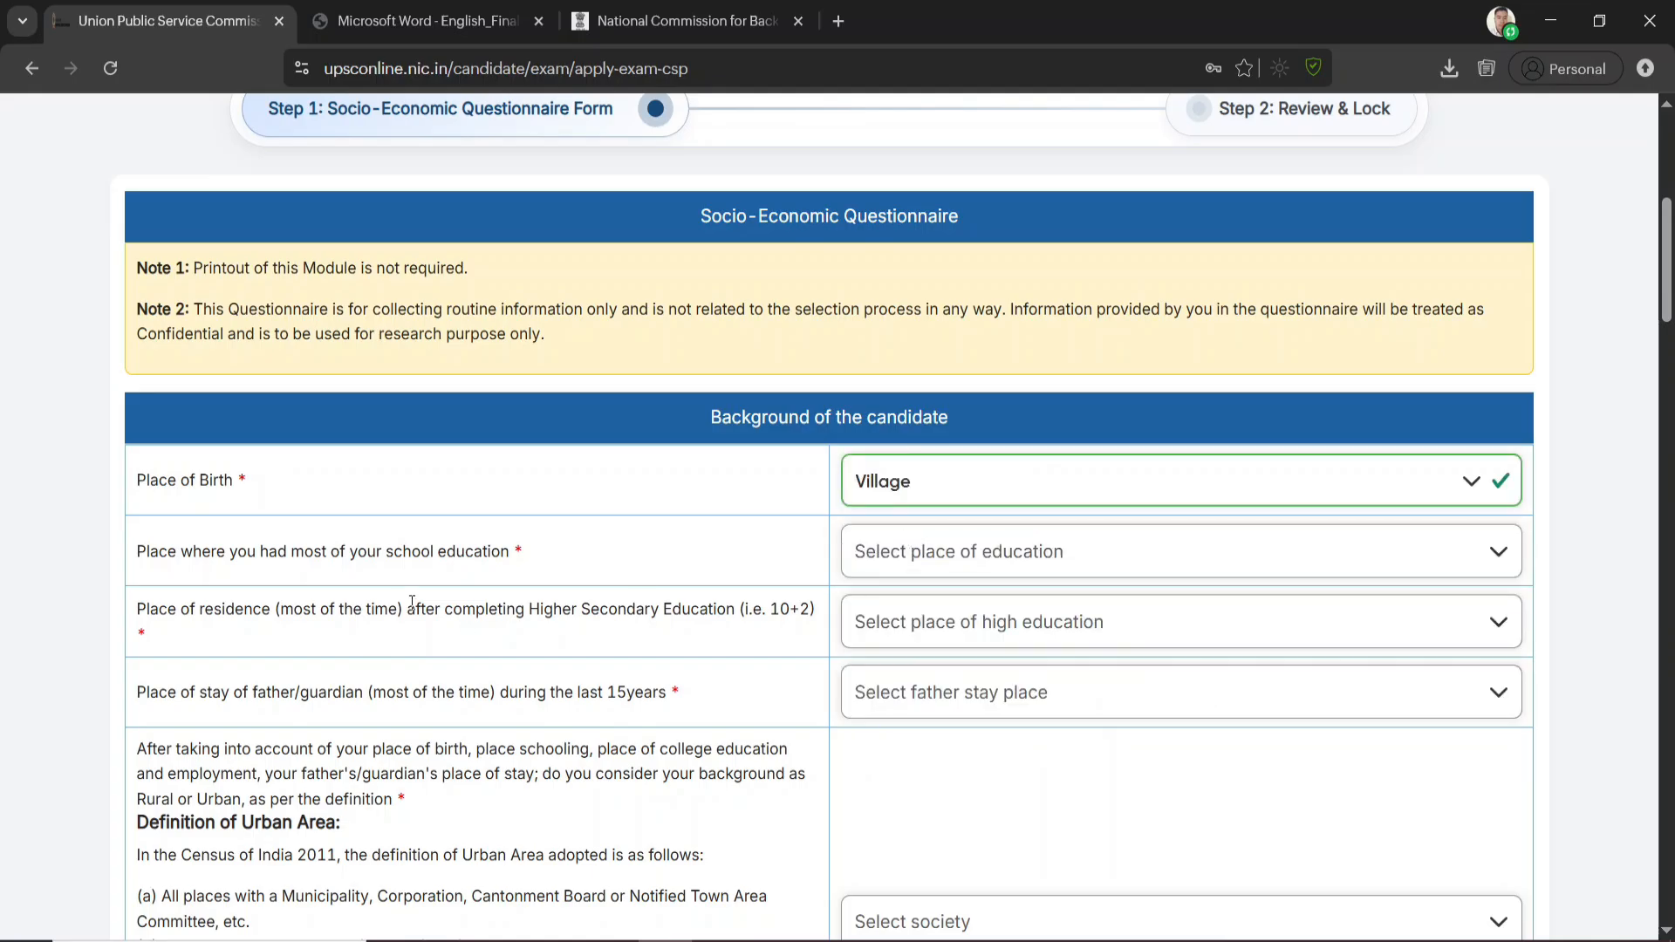
{"action": "left_click", "coordinate": [895, 558]}
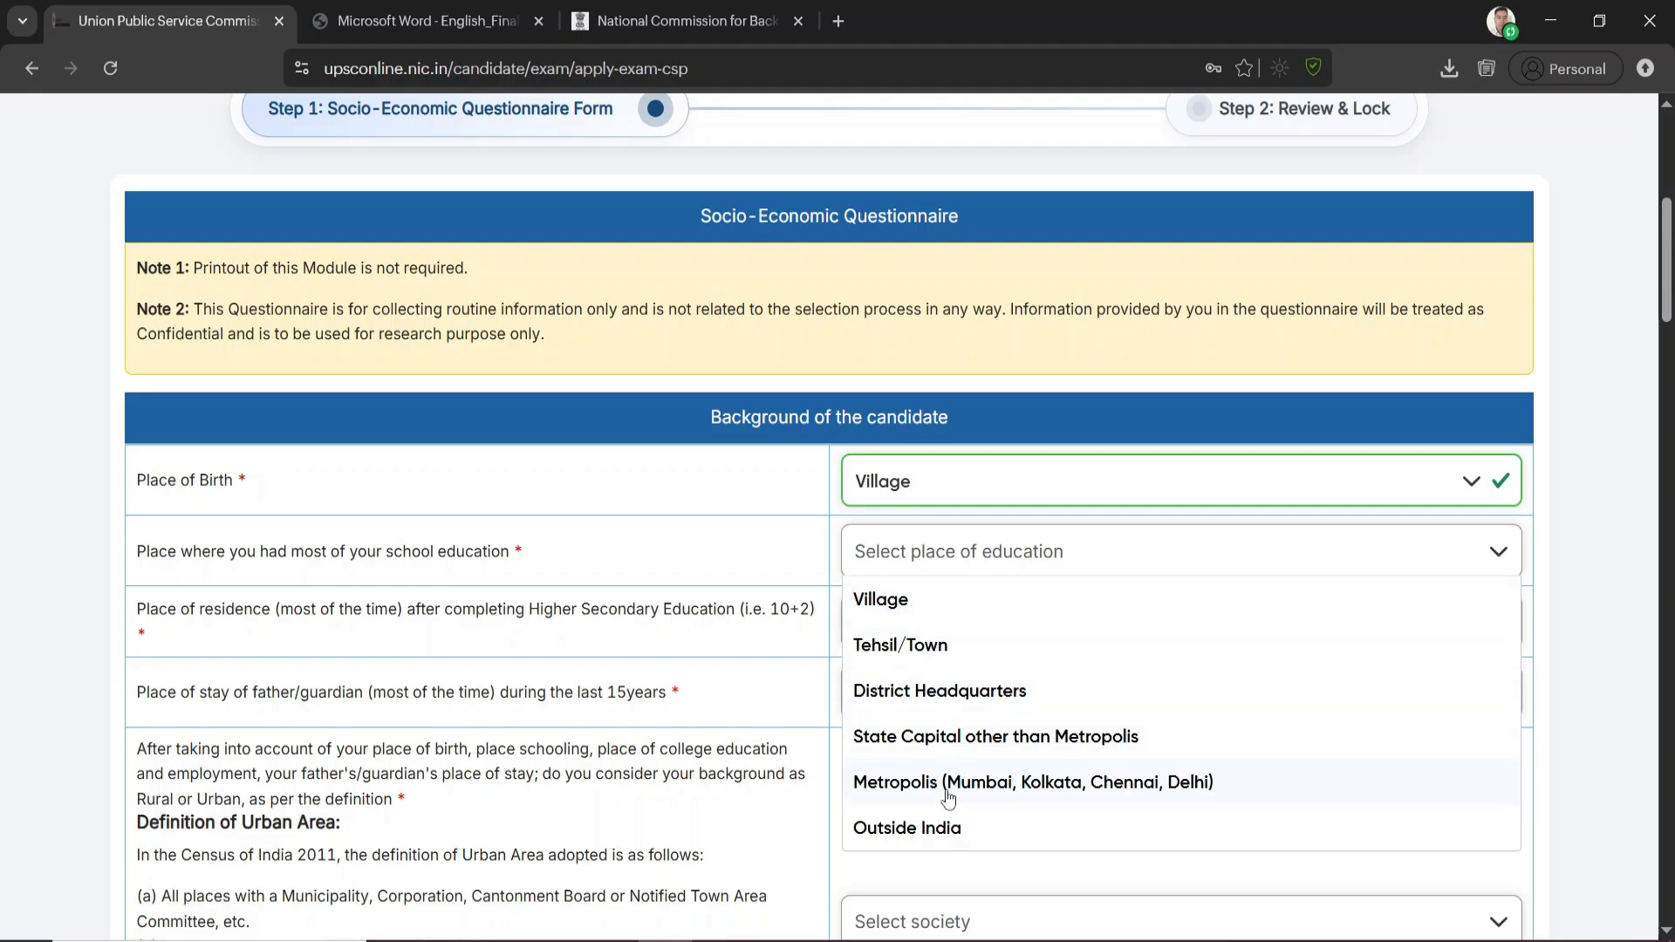
{"action": "left_click", "coordinate": [899, 600]}
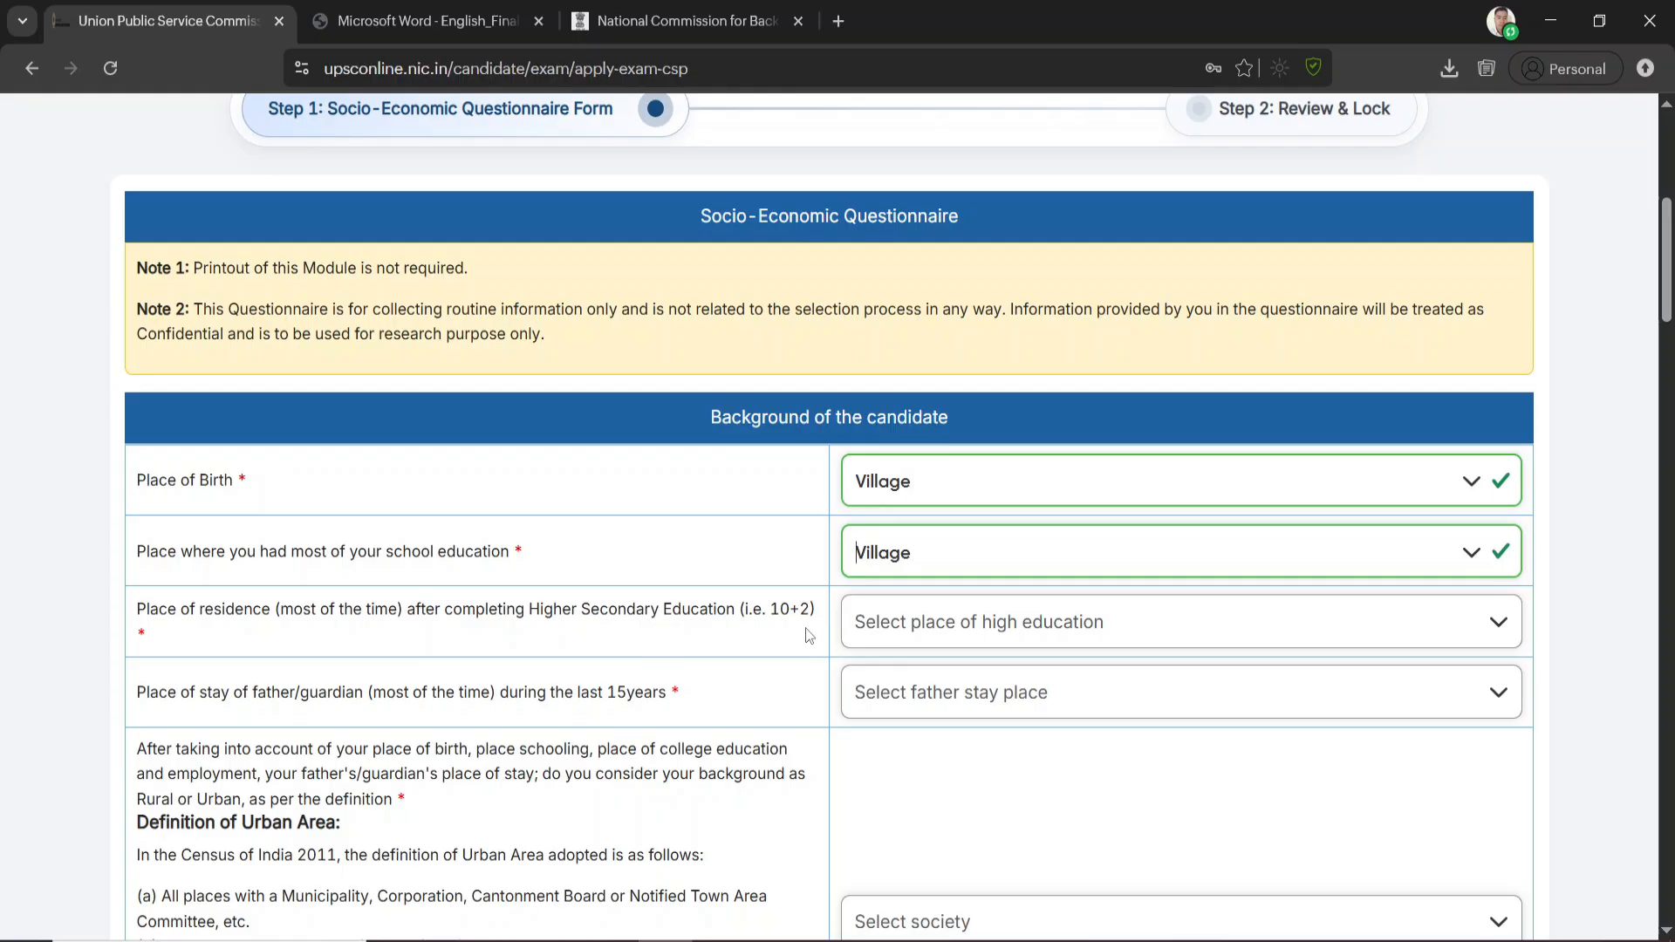
Set the place of residence after Higher Secondary Education and the father's place of stay during the last 15 years to Village
{"action": "left_click", "coordinate": [1041, 622]}
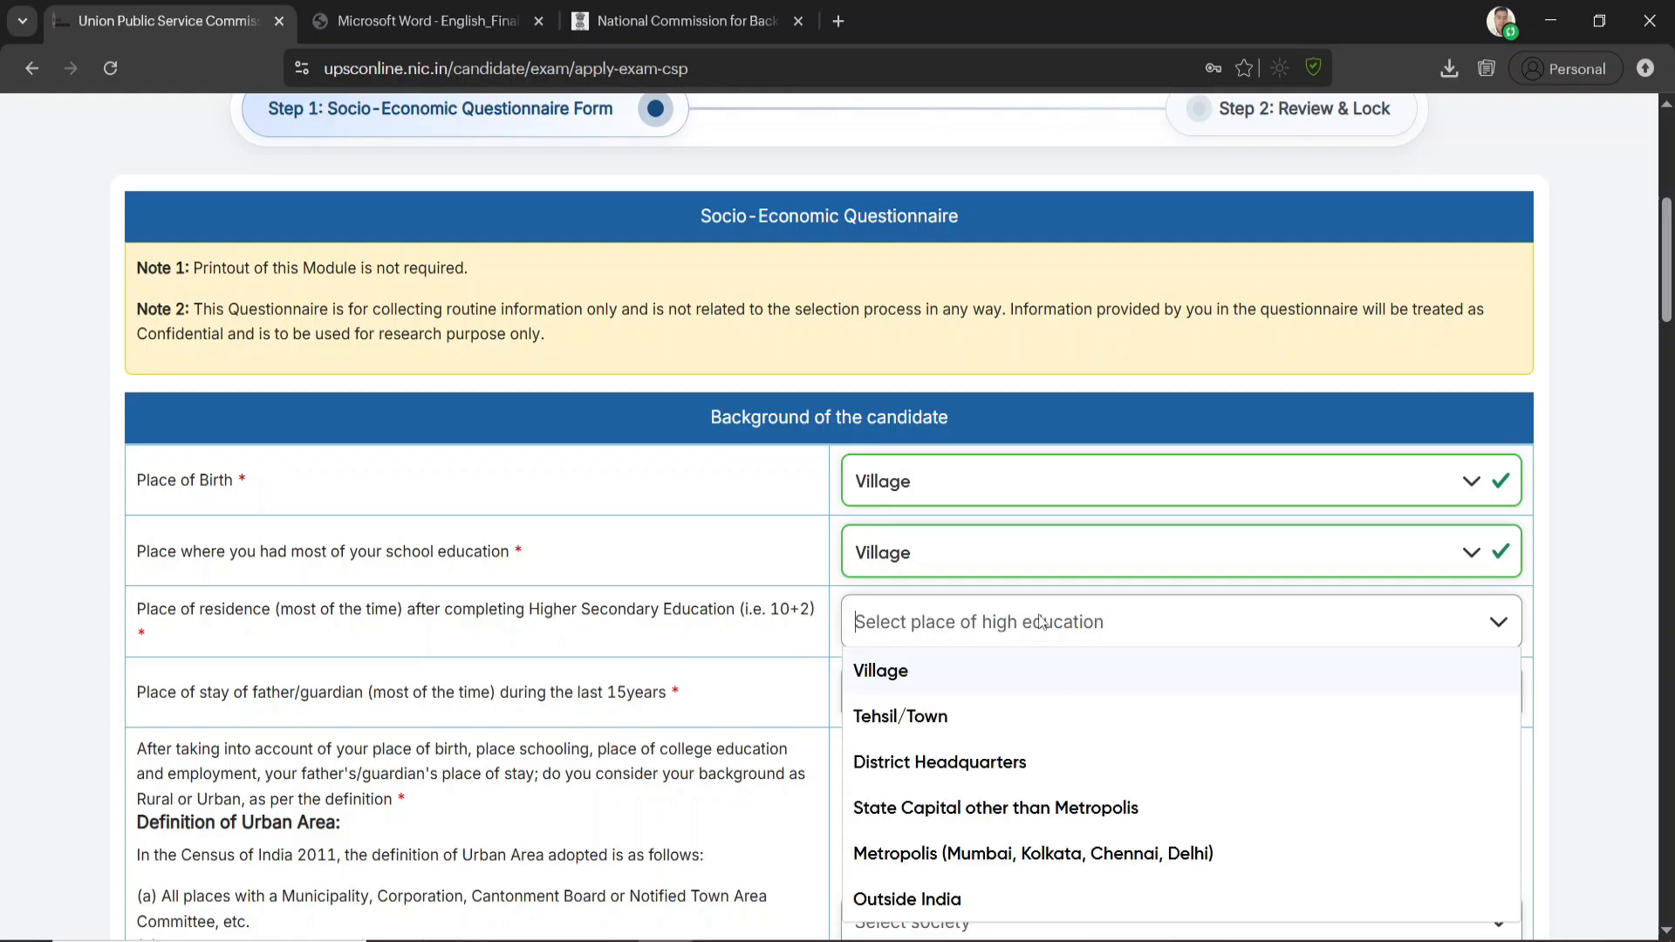
{"action": "left_click", "coordinate": [900, 674]}
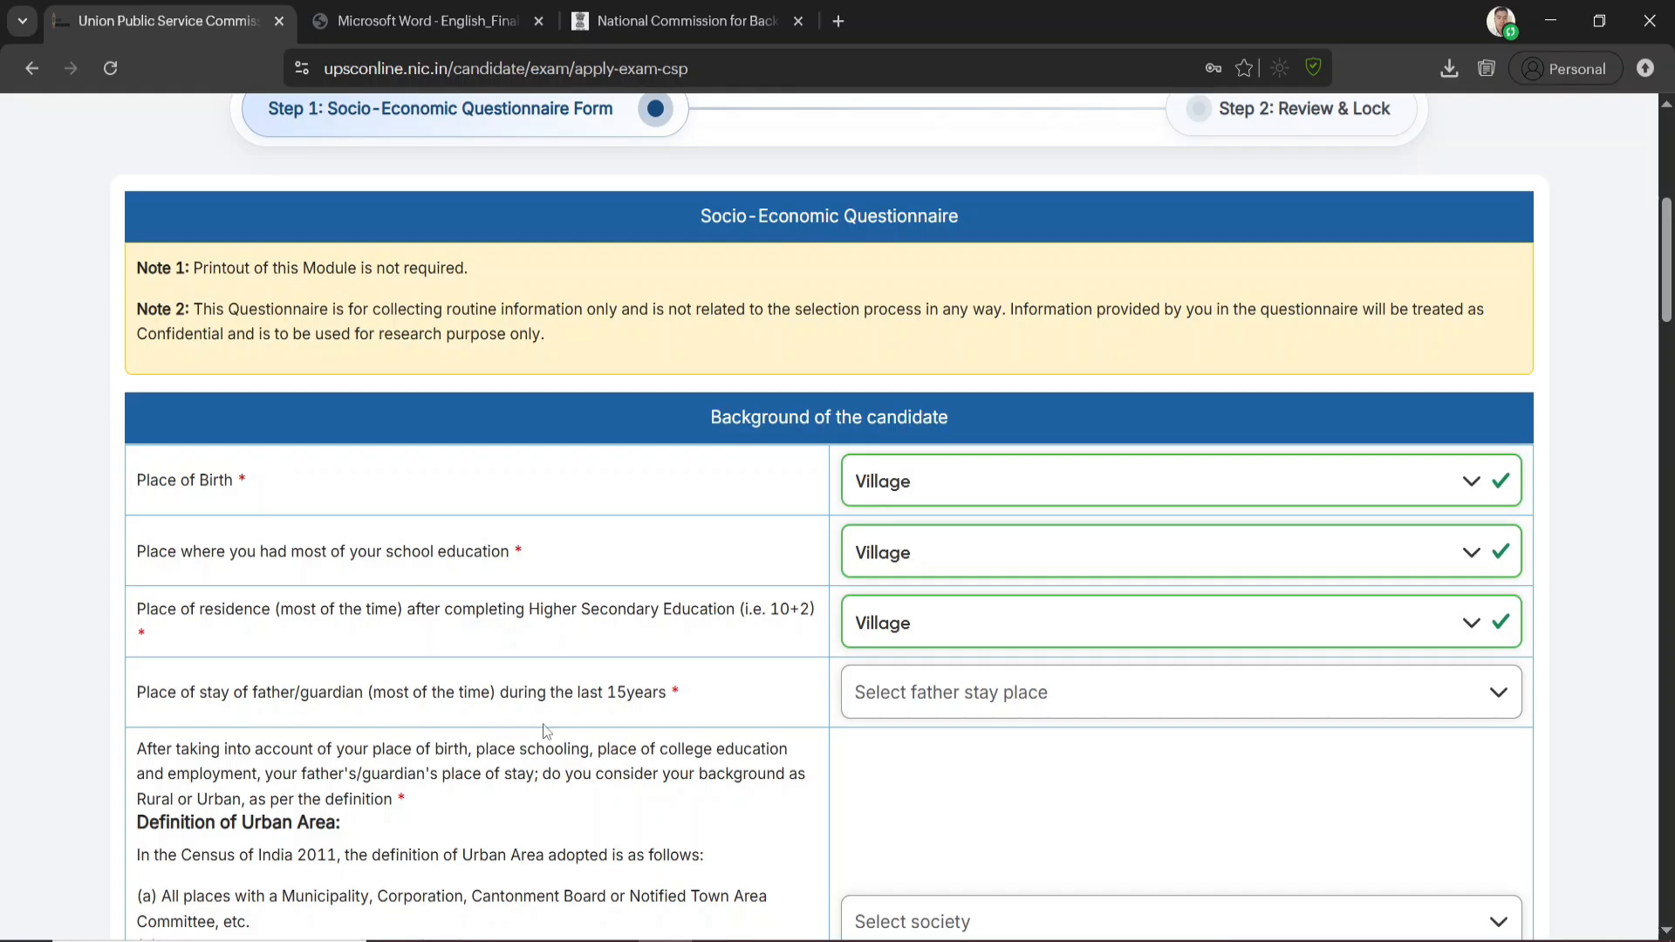
{"action": "left_click", "coordinate": [877, 698]}
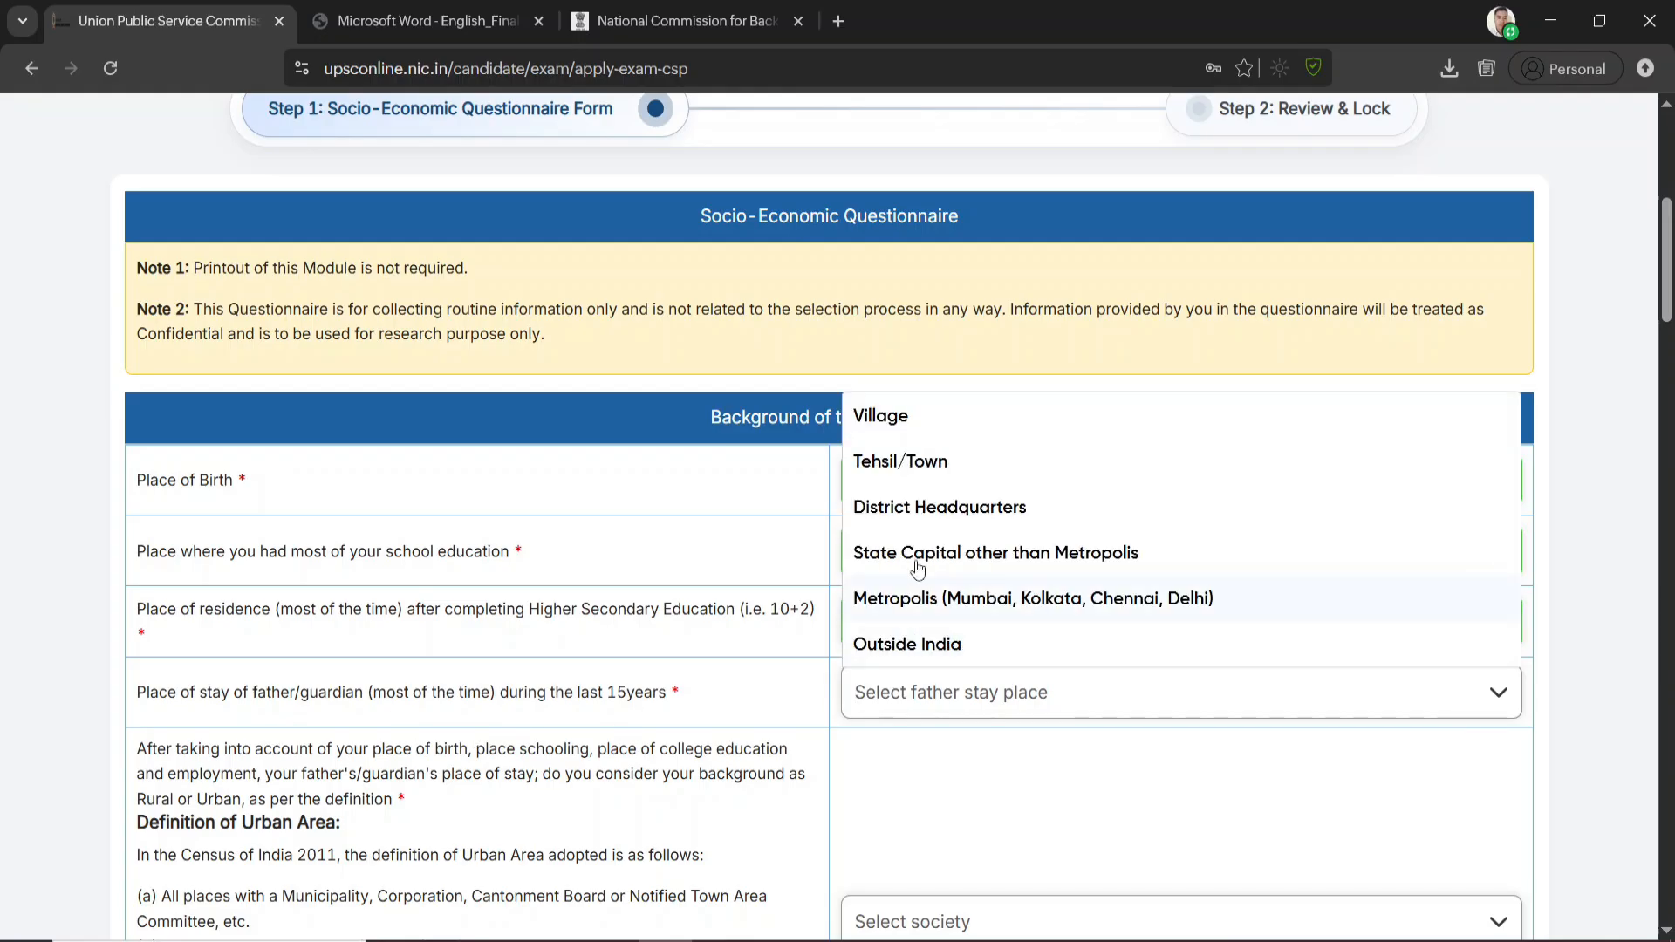
{"action": "left_click", "coordinate": [914, 410]}
{"action": "left_click", "coordinate": [976, 695]}
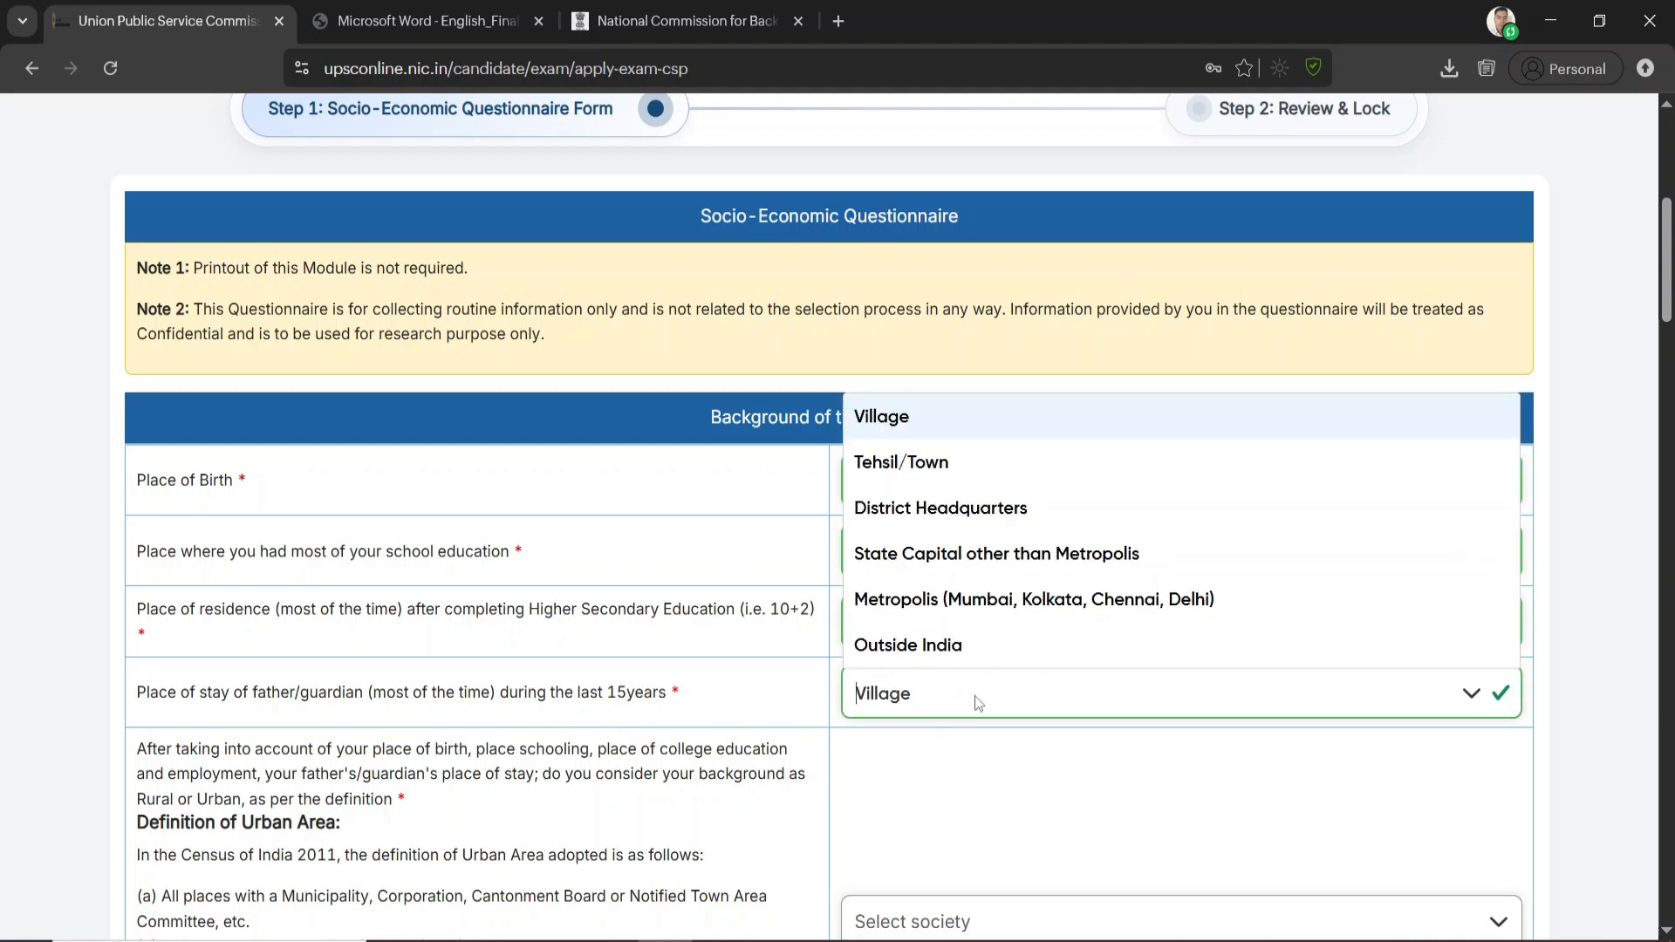
{"action": "left_click", "coordinate": [772, 676]}
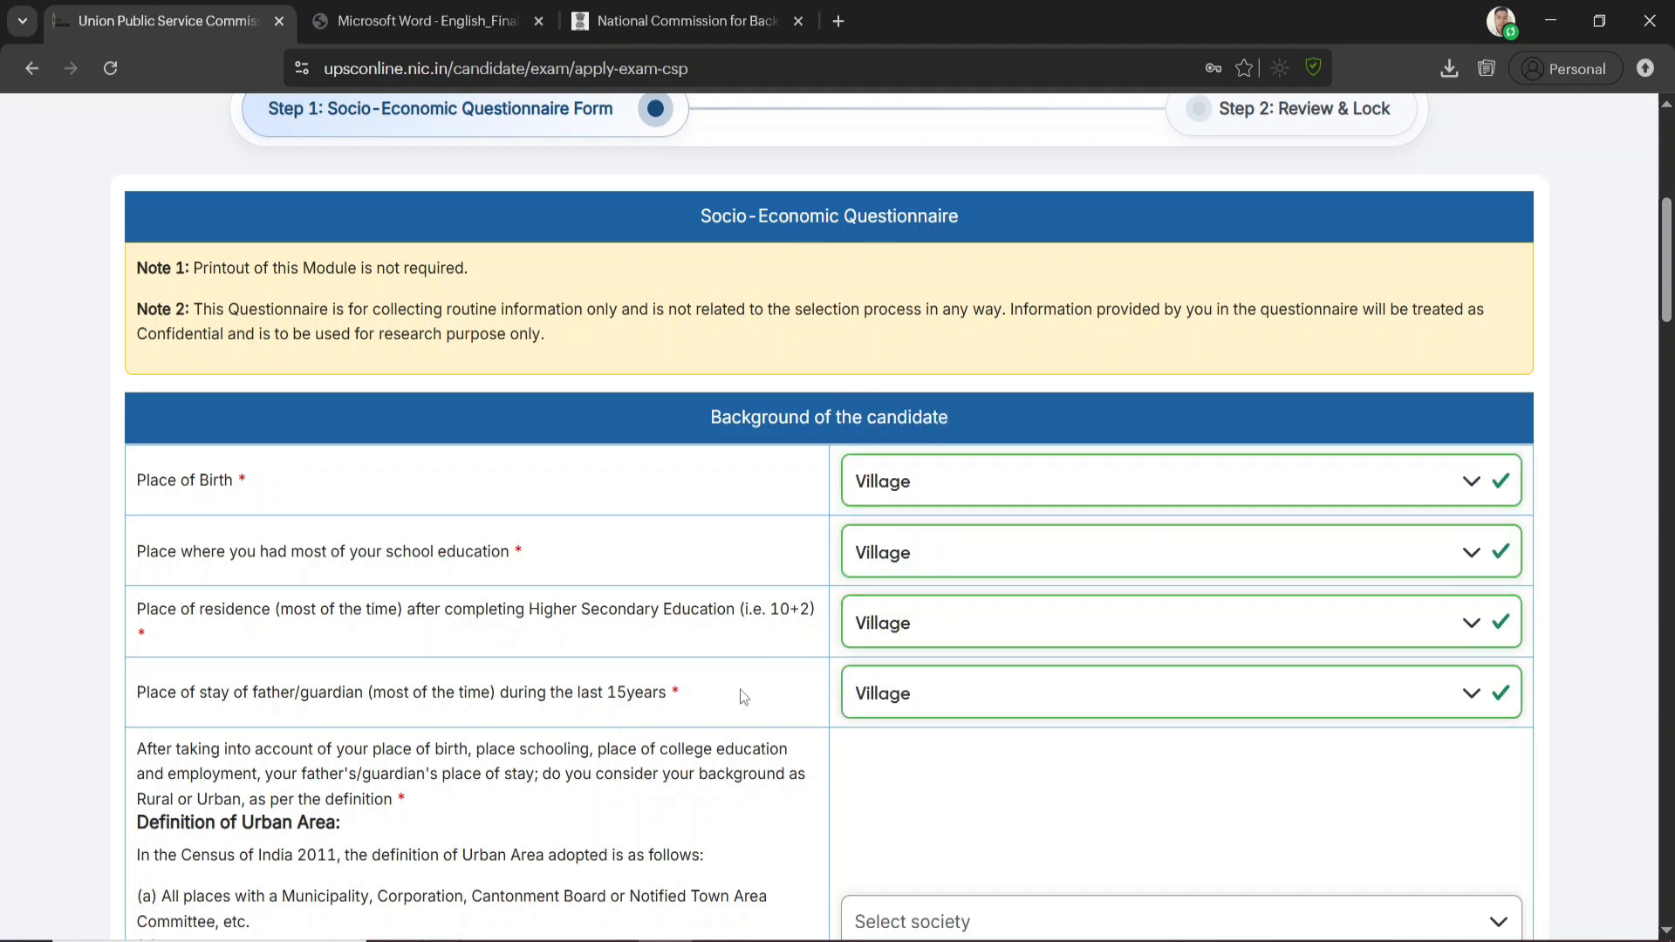
Declare the candidate's background as Rural under the urban area definition
{"action": "scroll", "coordinate": [742, 695], "scroll_direction": "down", "scroll_amount": 4}
{"action": "left_click", "coordinate": [907, 579]}
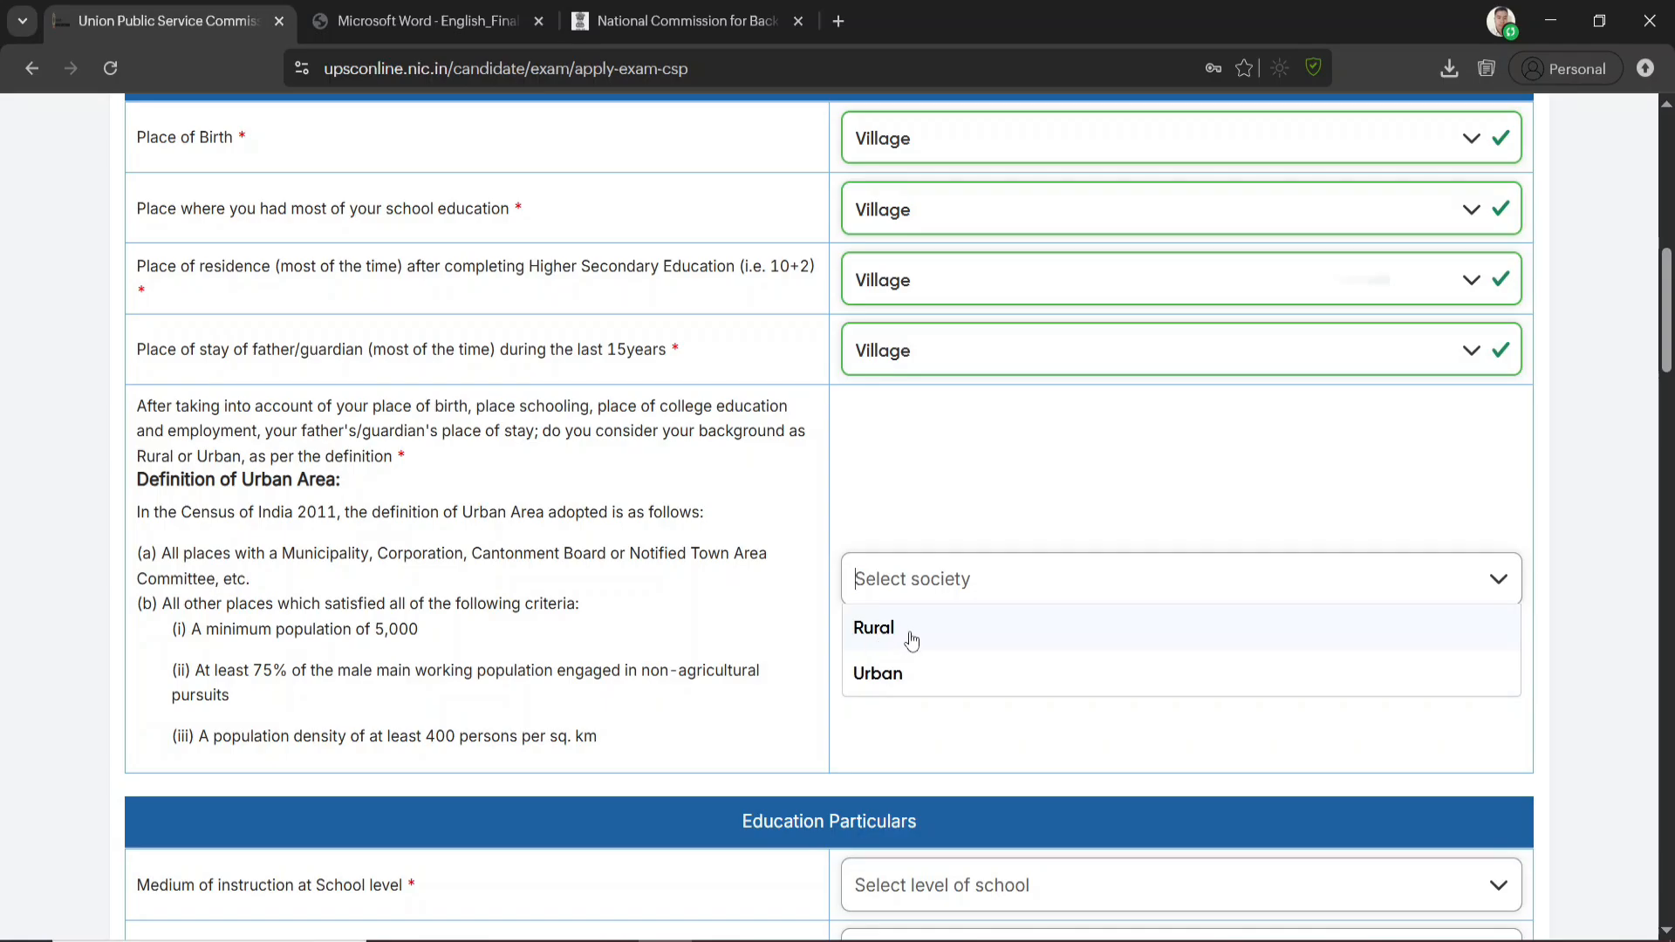
{"action": "left_click", "coordinate": [916, 625]}
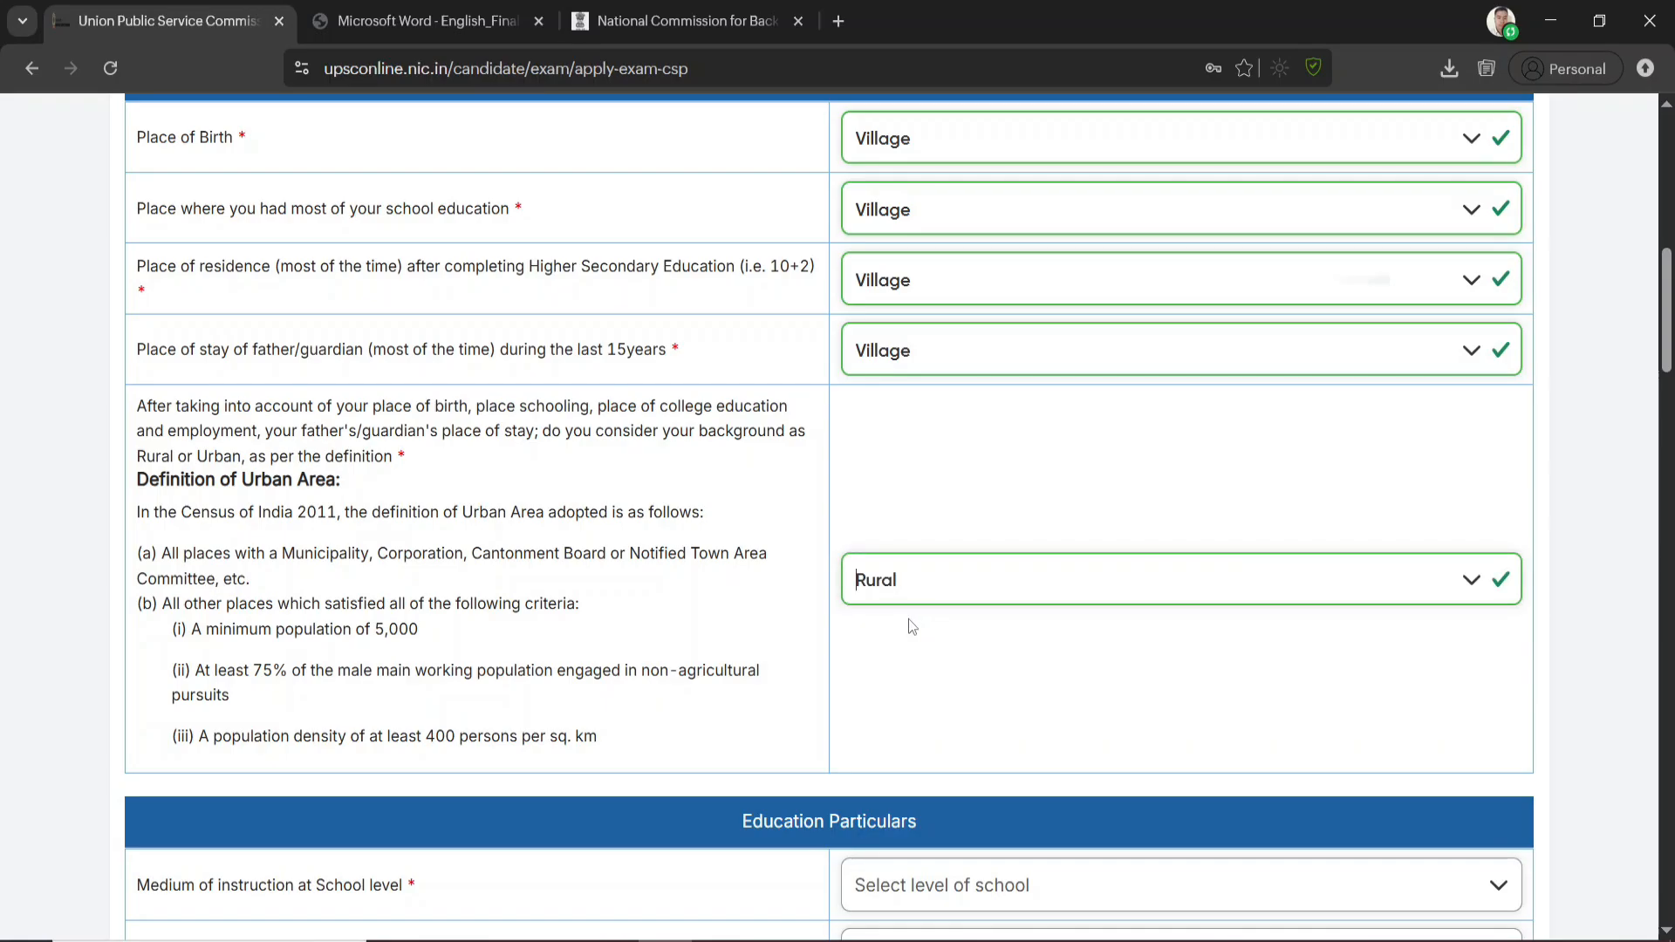
Set the medium of instruction to Regional Language at school level and English at college level
{"action": "scroll", "coordinate": [908, 620], "scroll_direction": "down", "scroll_amount": 4}
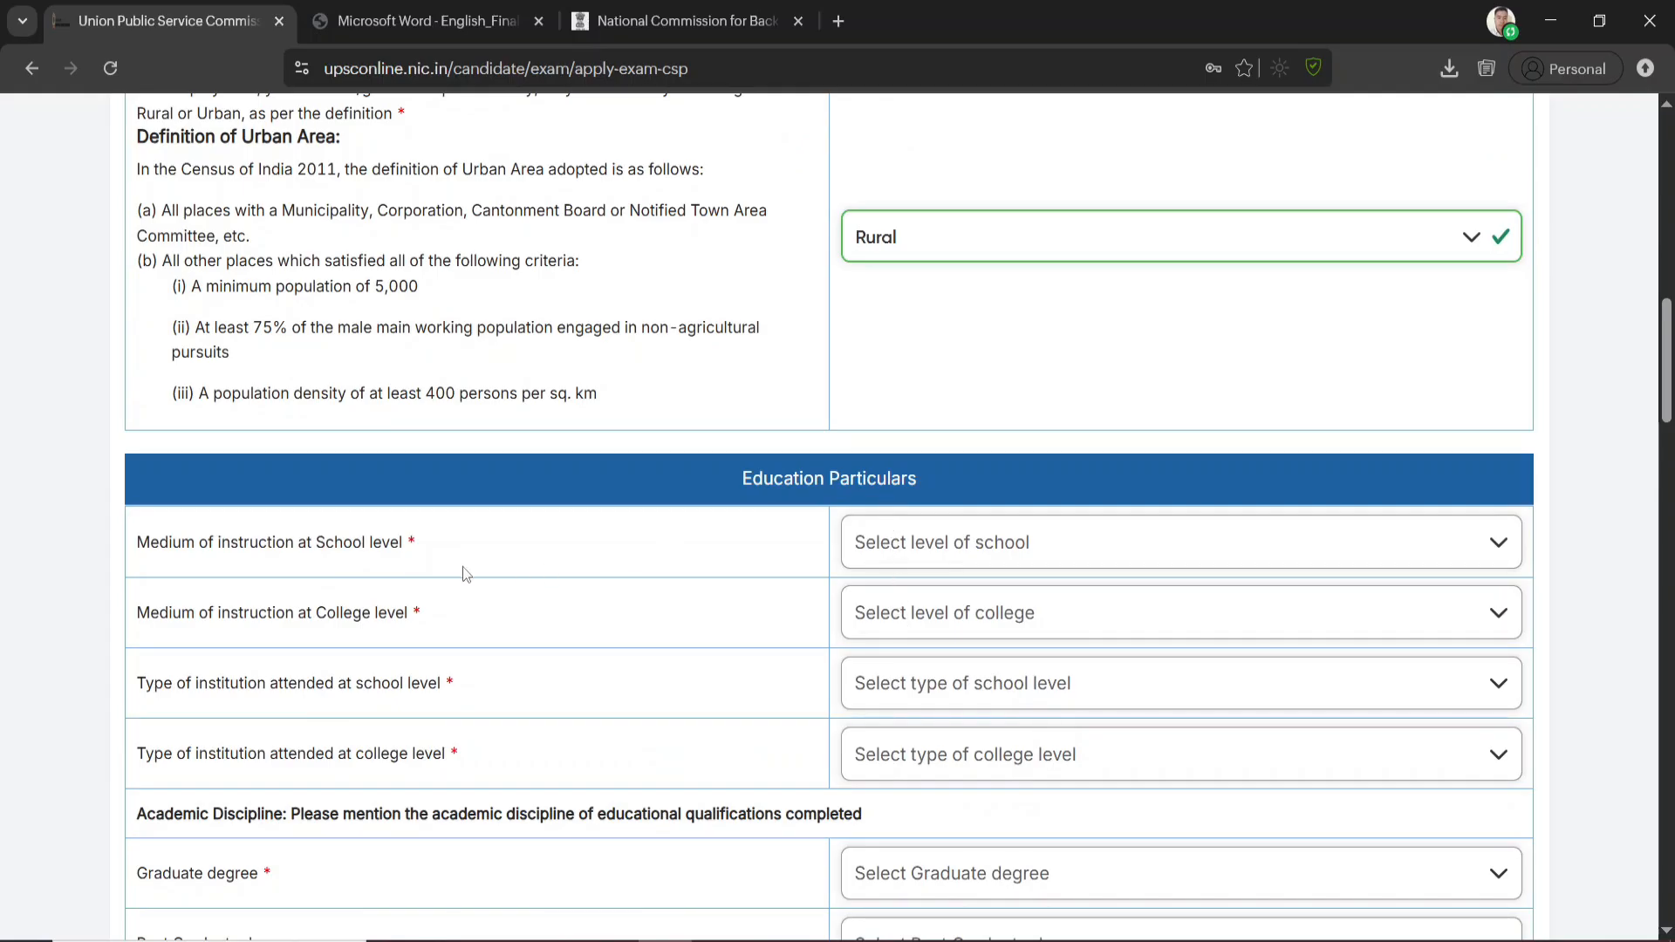
{"action": "left_click", "coordinate": [951, 550]}
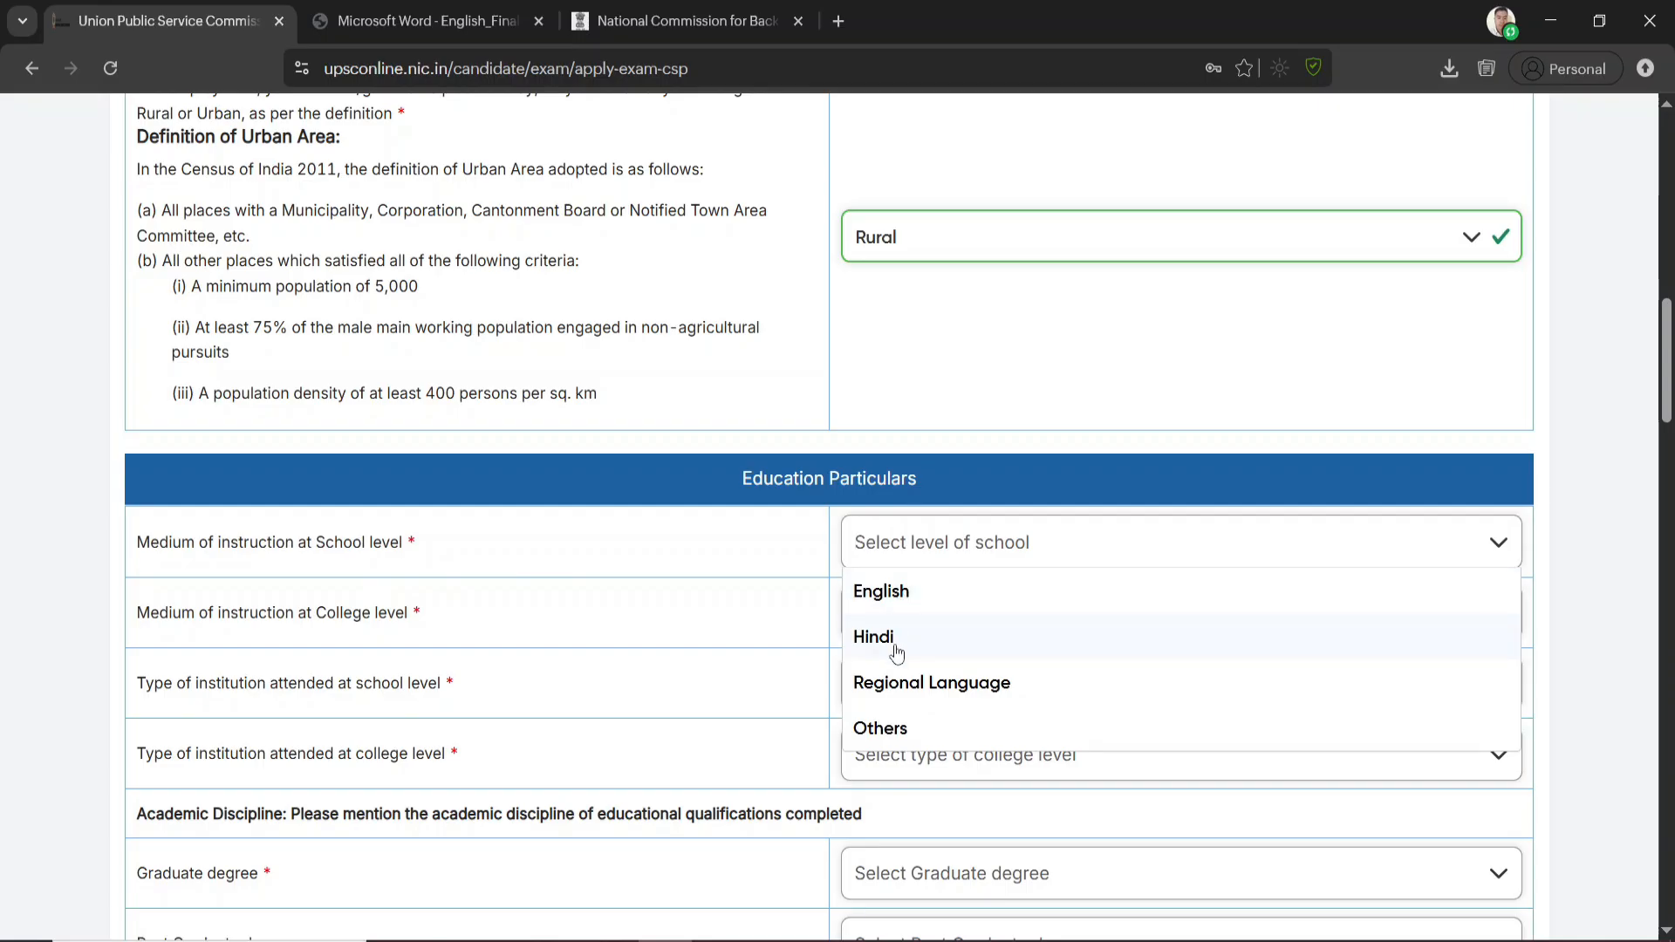
{"action": "left_click", "coordinate": [963, 693]}
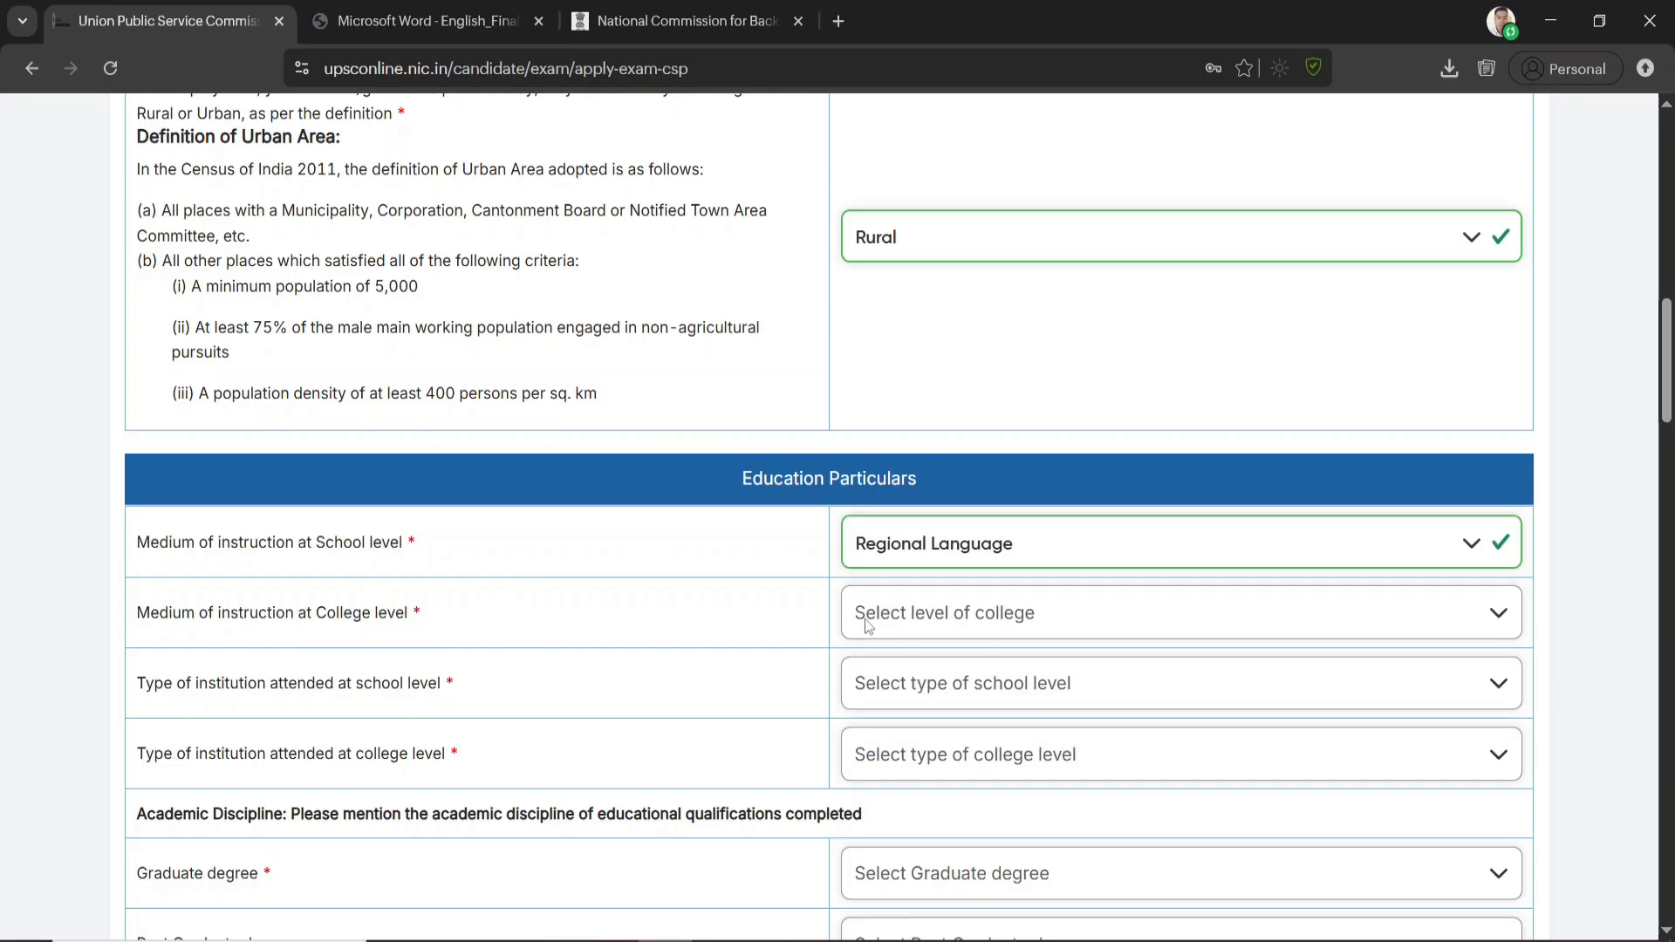
{"action": "left_click", "coordinate": [948, 616]}
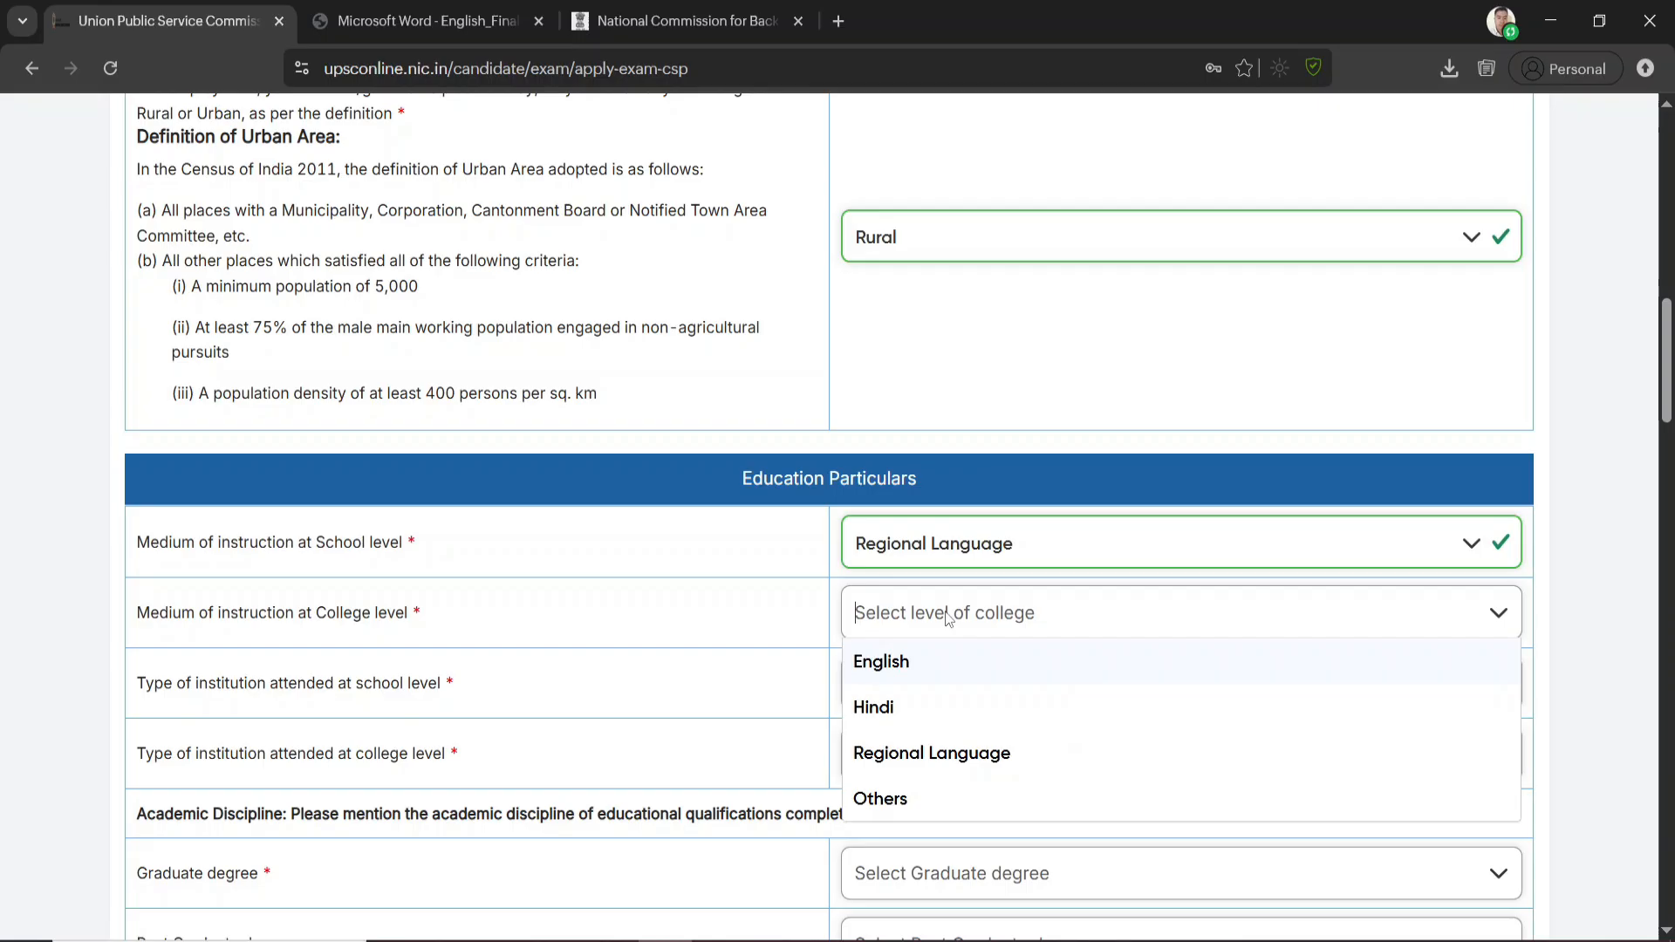
{"action": "left_click", "coordinate": [959, 767]}
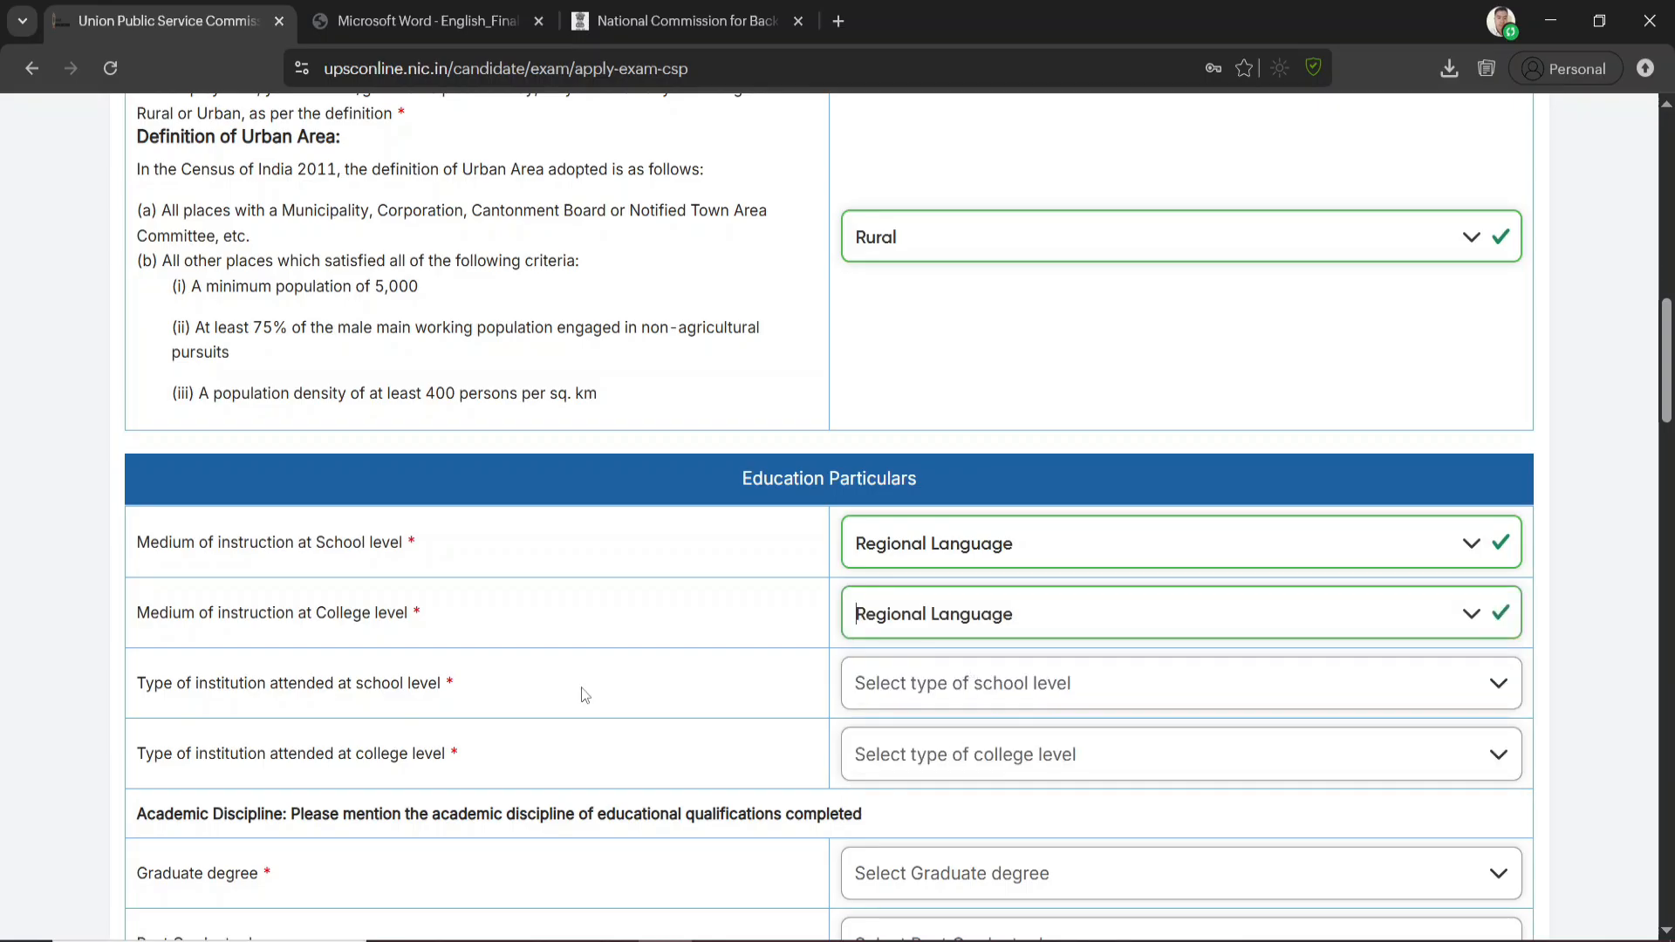
{"action": "left_click", "coordinate": [930, 611]}
{"action": "left_click", "coordinate": [884, 665]}
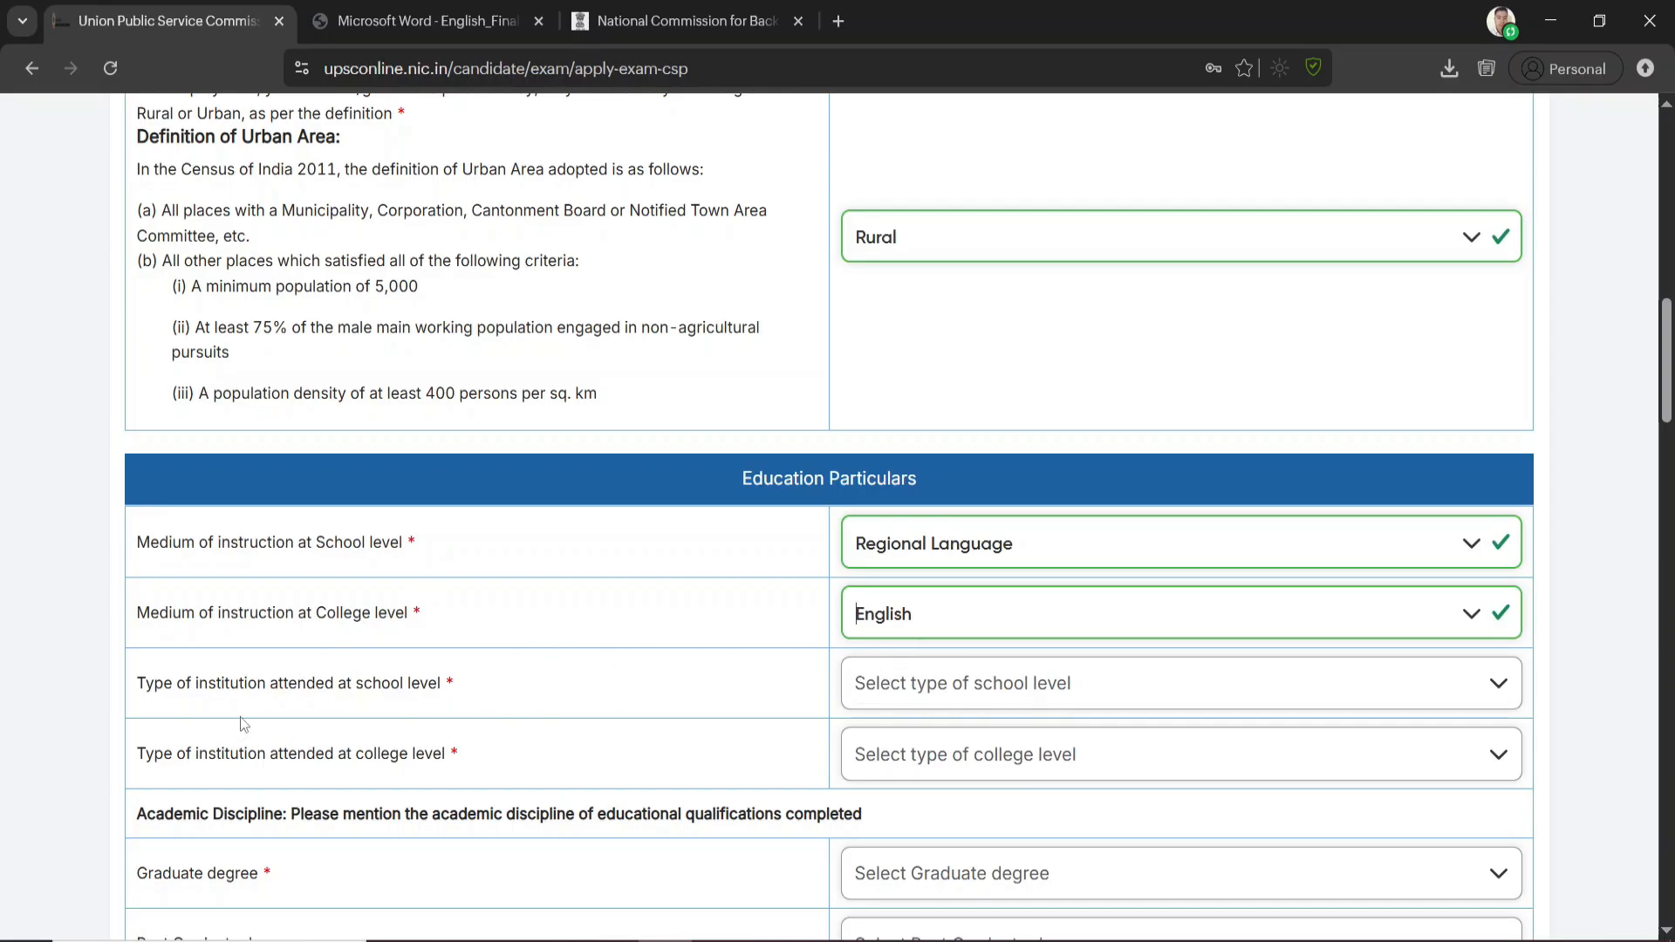
Set the institution type to Govt. School/Institution at school level and Govt. College / Institution at college level
{"action": "left_click", "coordinate": [909, 696]}
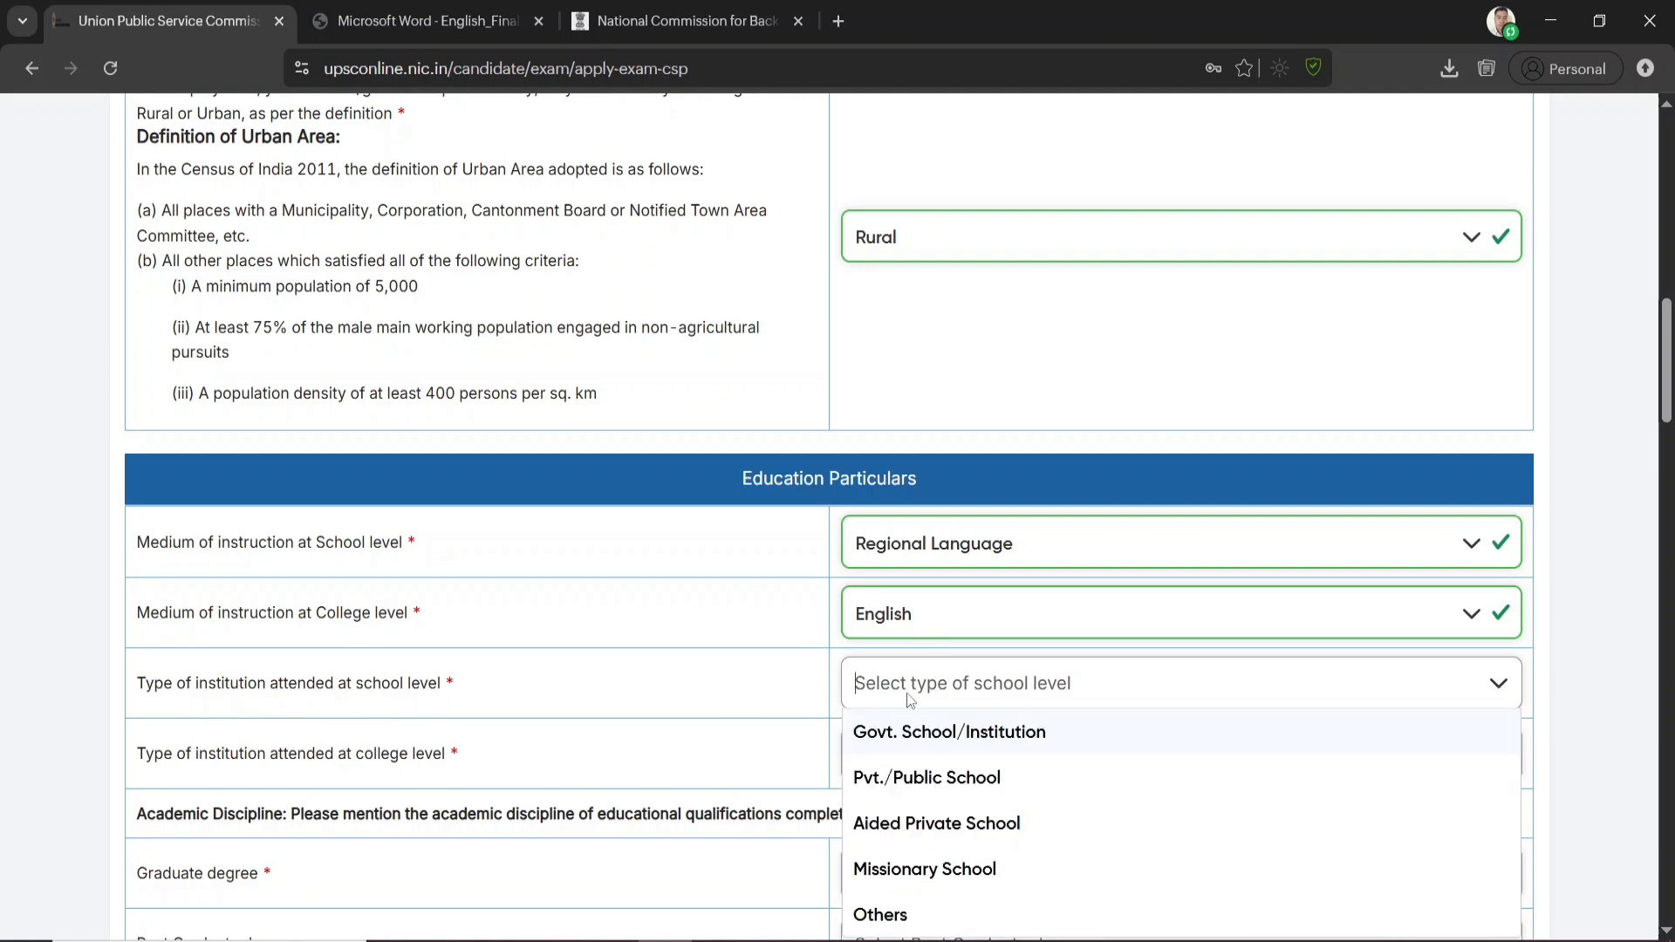
{"action": "left_click", "coordinate": [932, 743]}
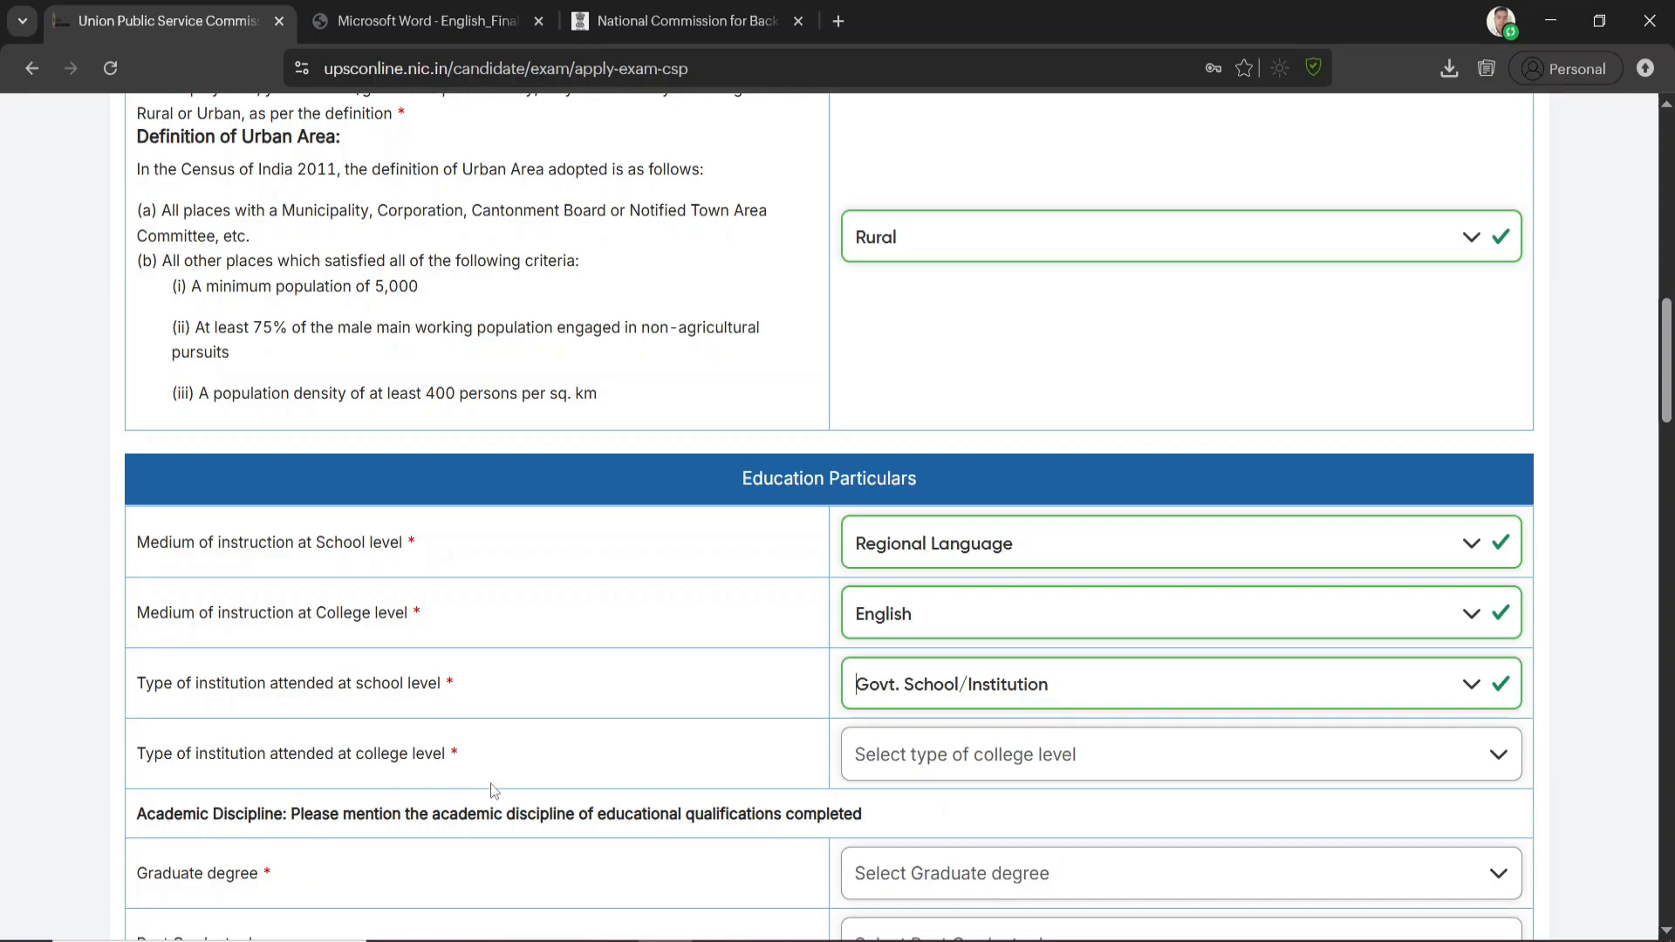
{"action": "left_click", "coordinate": [923, 747]}
{"action": "left_click", "coordinate": [935, 483]}
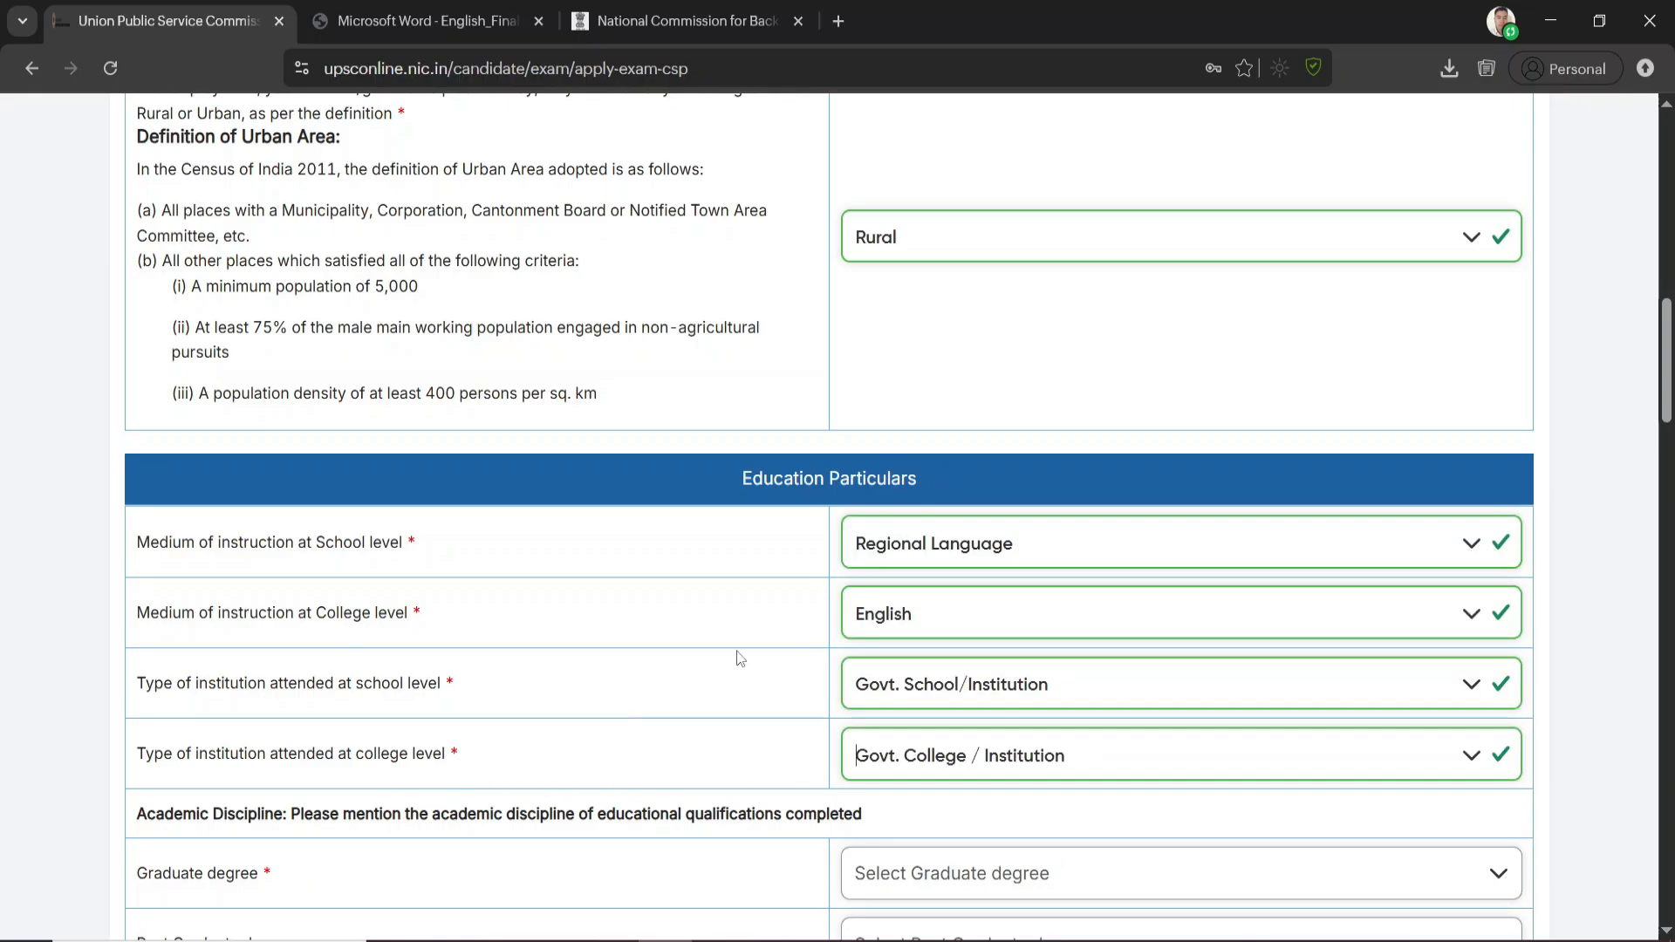
Change the medium of instruction at college level to Others and specify it as ASSAMESE ENGLISH HINDI
{"action": "left_click", "coordinate": [926, 615]}
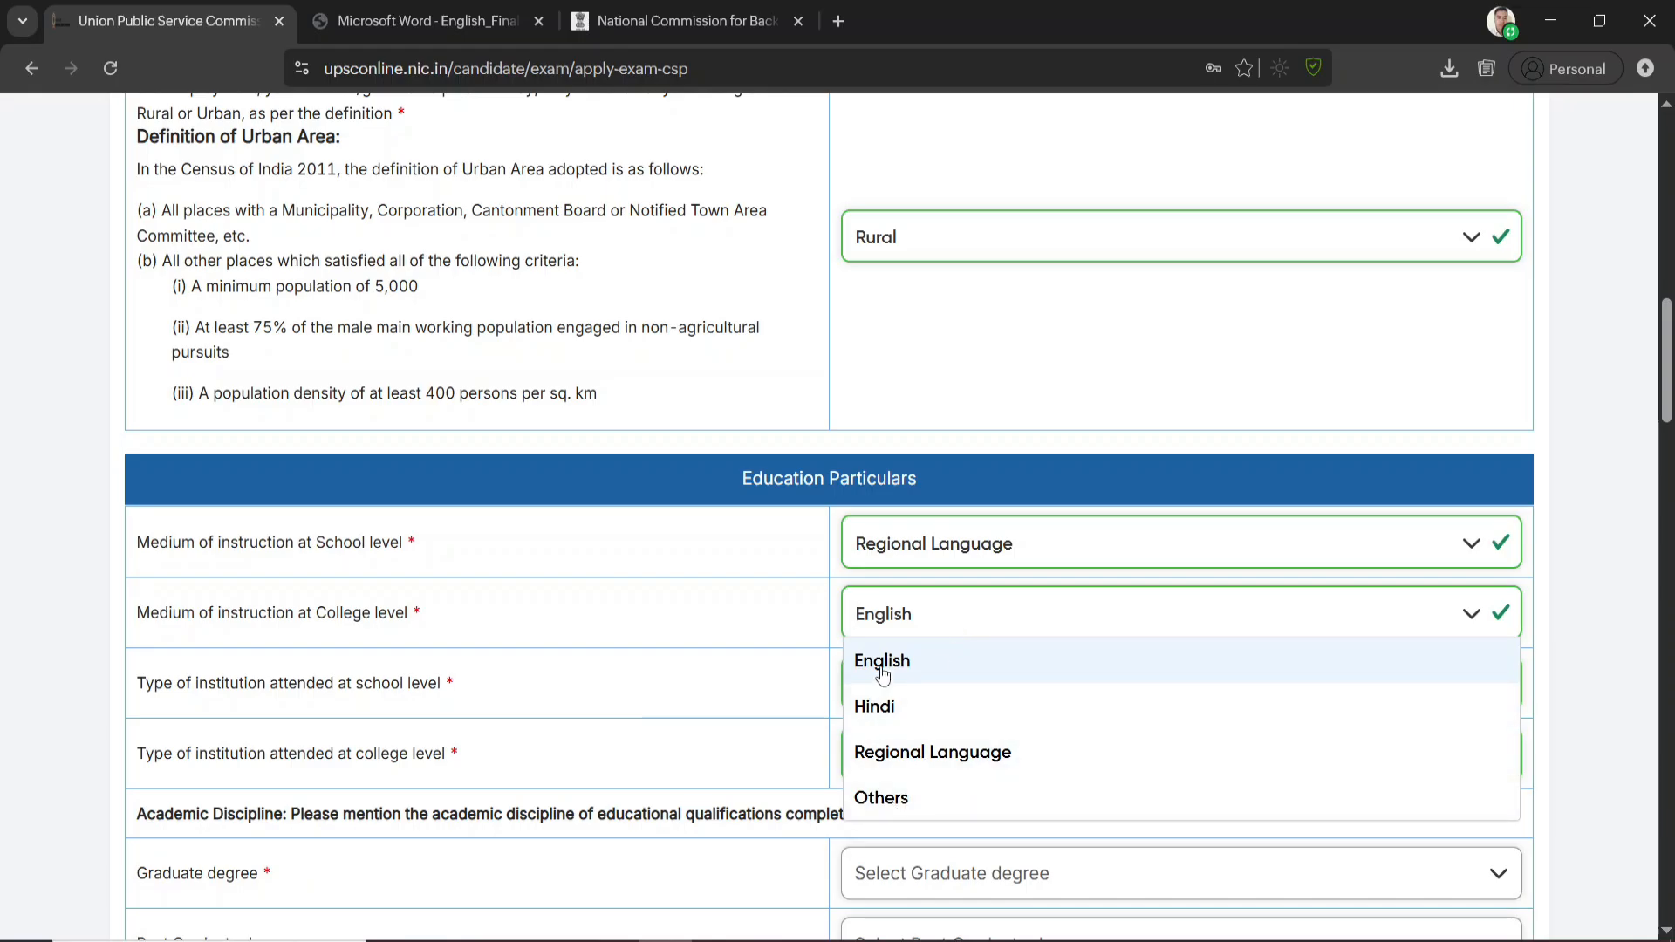
{"action": "left_click", "coordinate": [875, 817]}
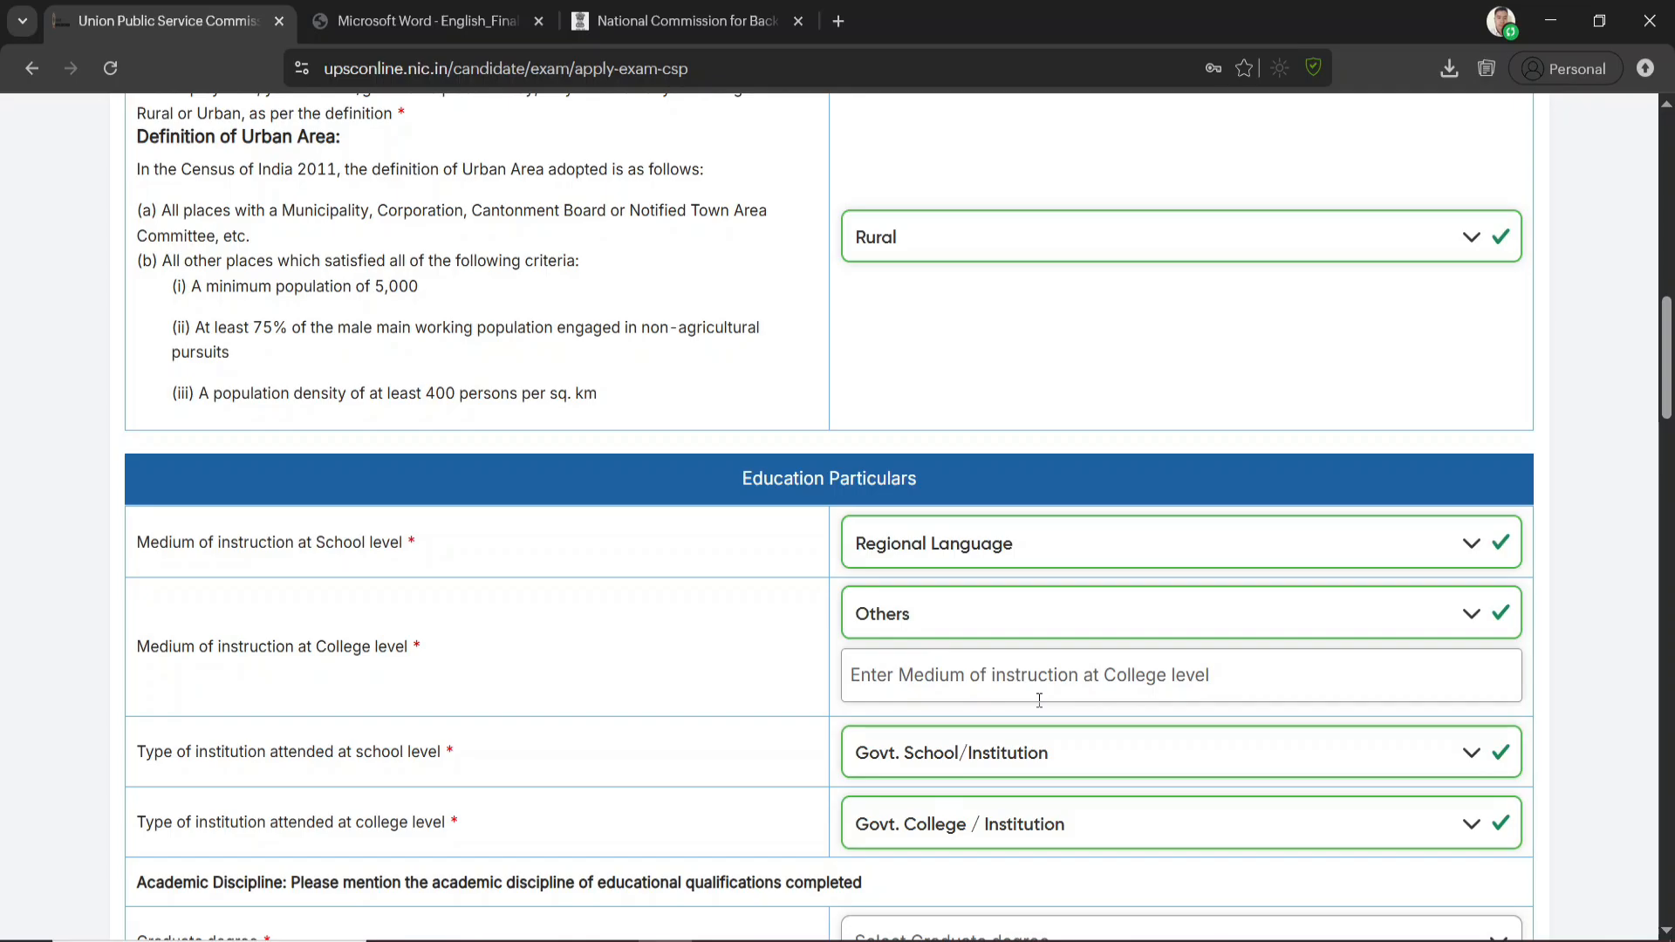
{"action": "type", "text": "ASSAMESE"}
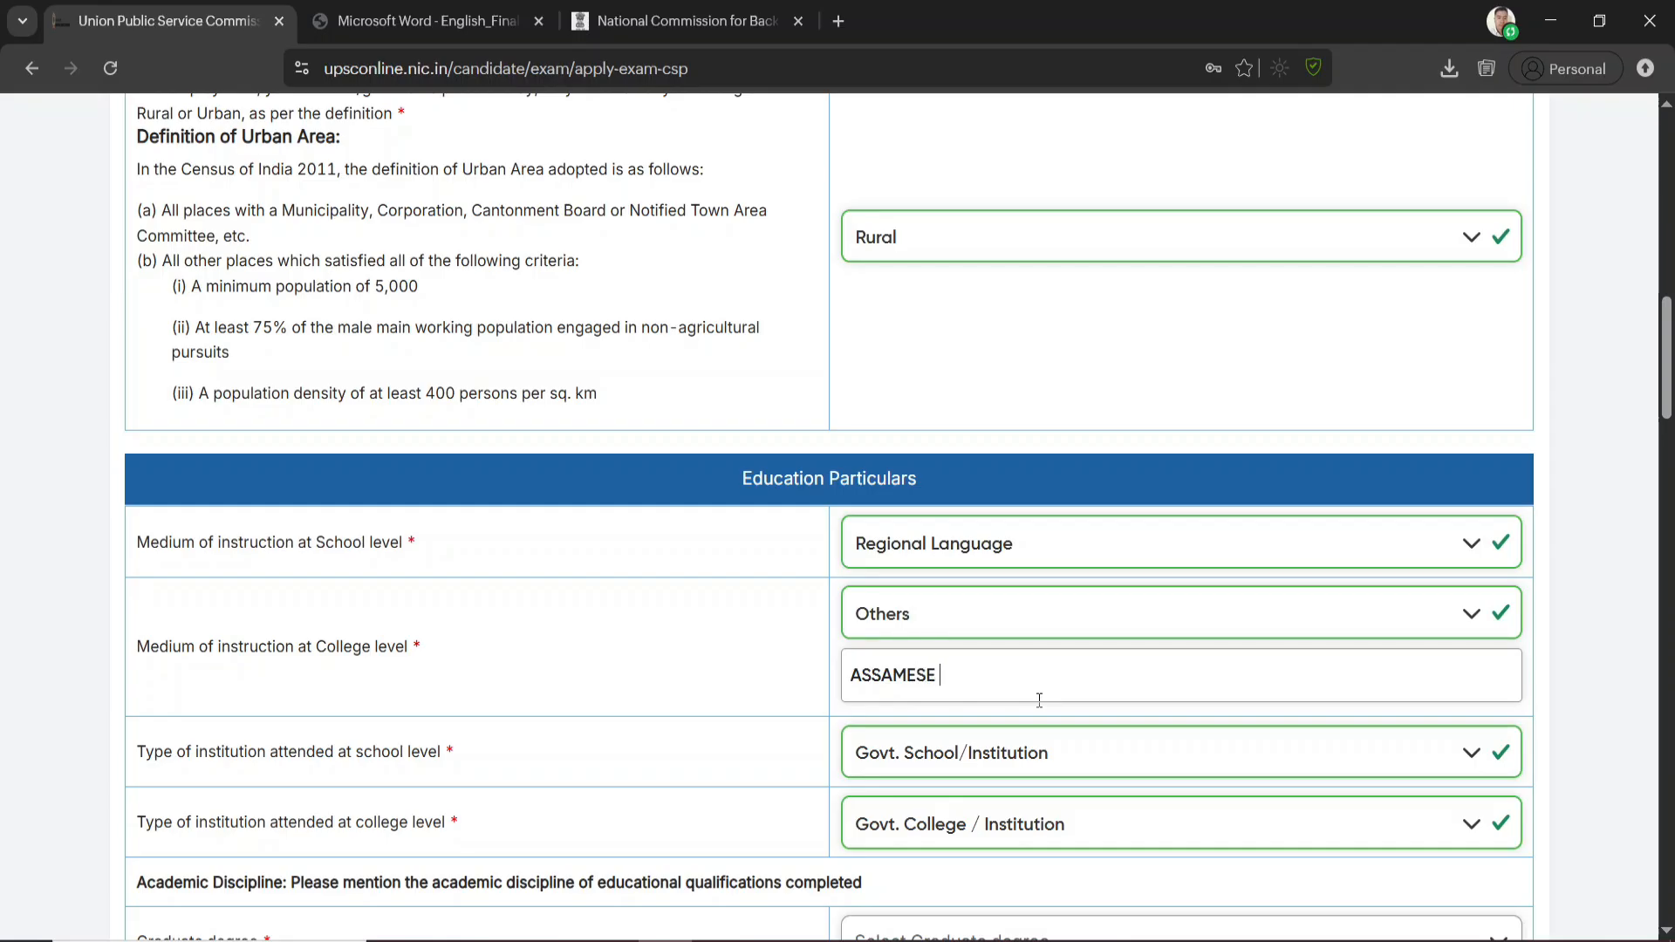
{"action": "key", "text": "BackSpace"}
{"action": "type", "text": "ENGLISH HINDI"}
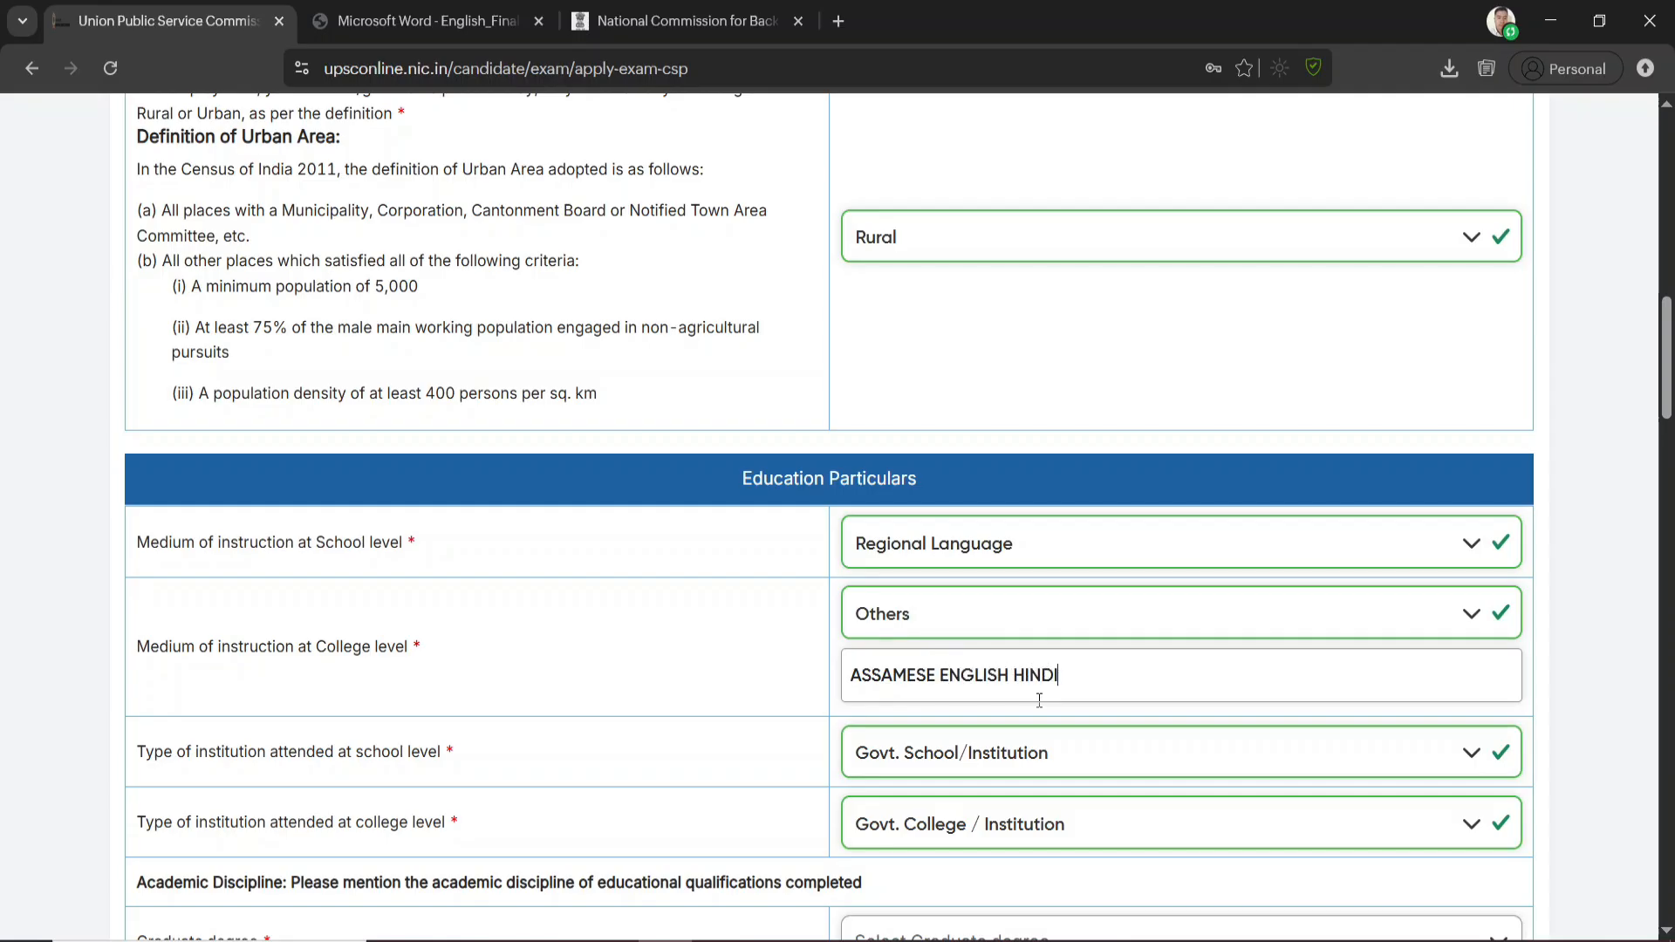
Set the academic discipline of the graduate degree to Humanities (including Social Science, Law, etc.)
{"action": "scroll", "coordinate": [1038, 699], "scroll_direction": "down", "scroll_amount": 4}
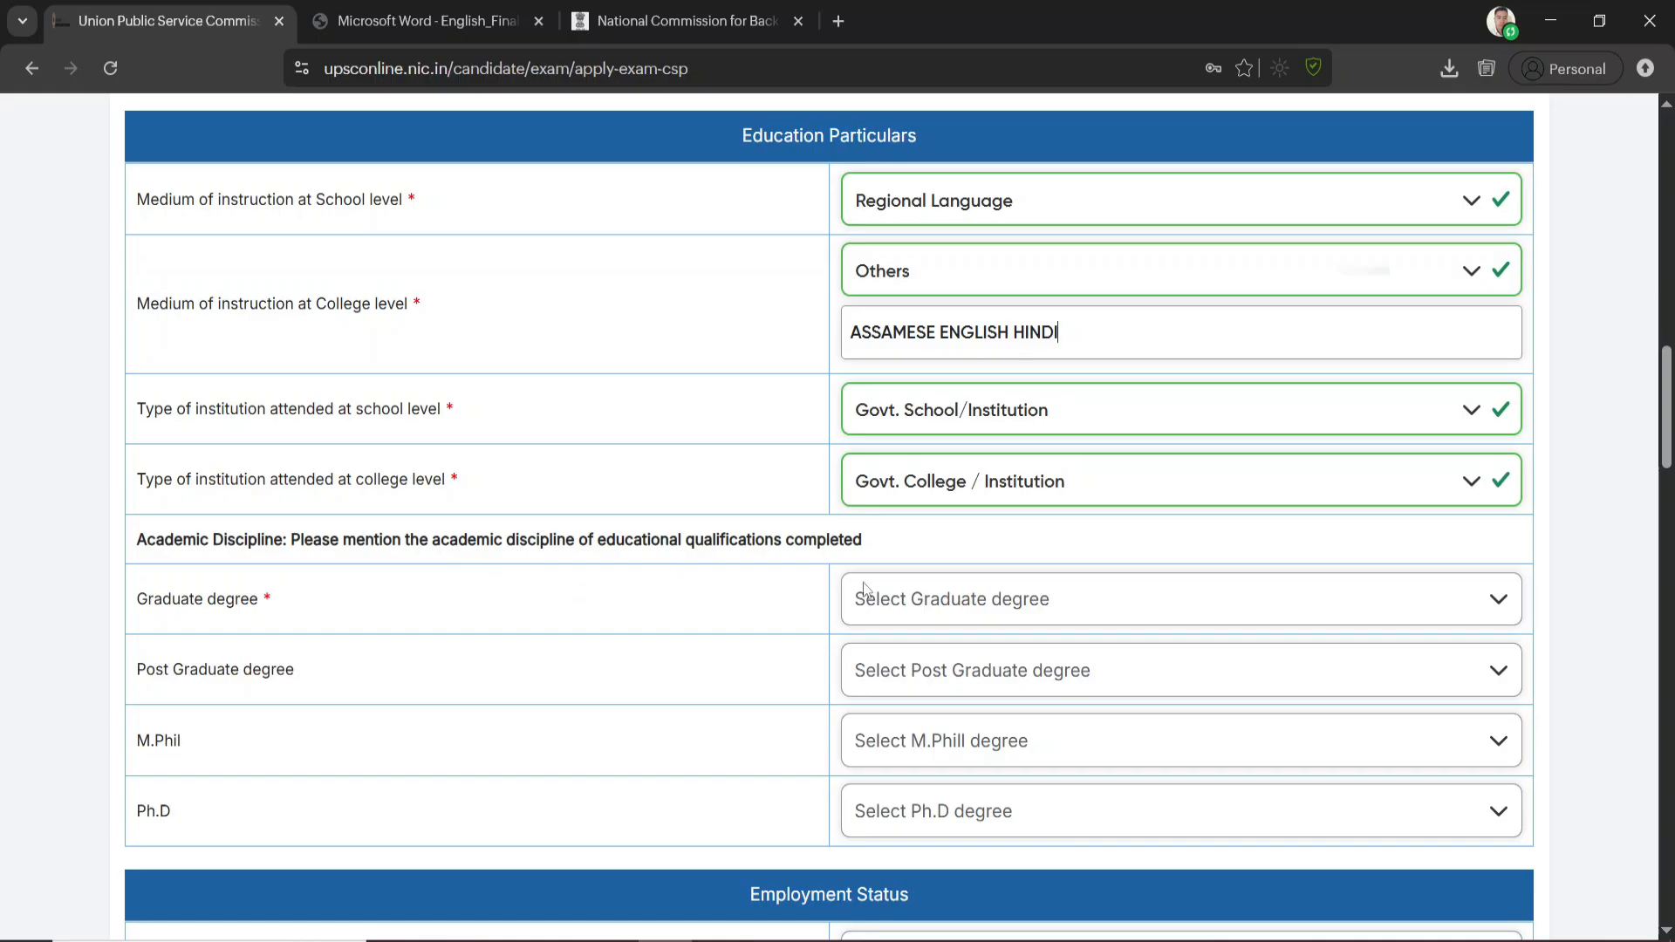
{"action": "left_click", "coordinate": [967, 610]}
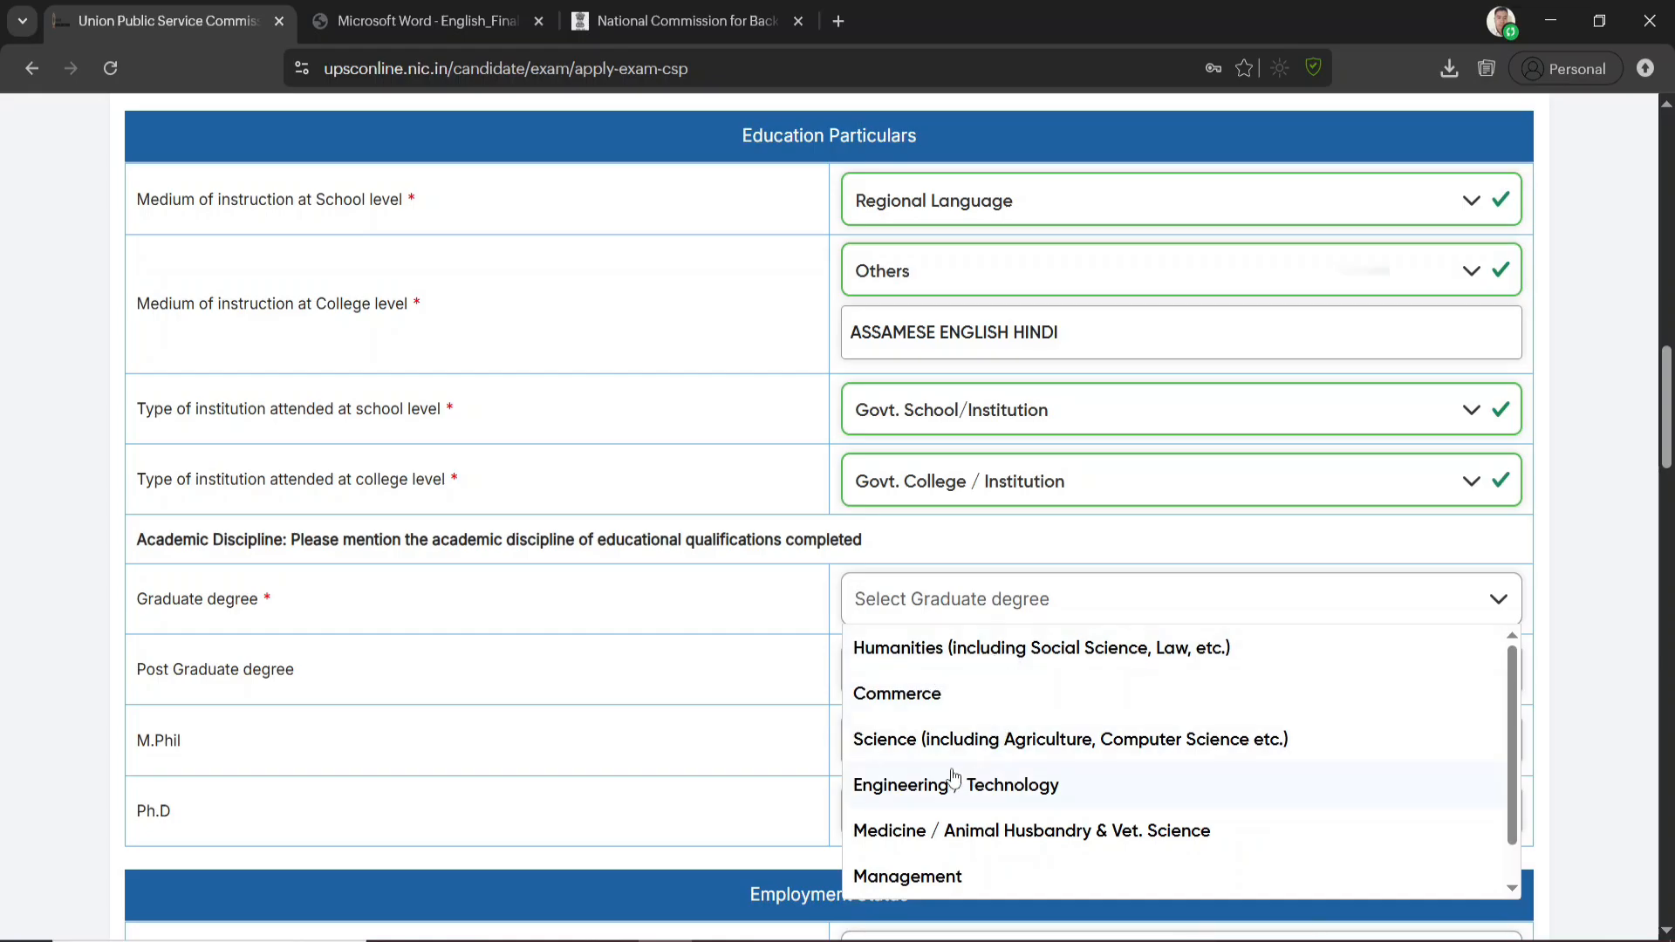
{"action": "scroll", "coordinate": [911, 724], "scroll_direction": "down", "scroll_amount": 2}
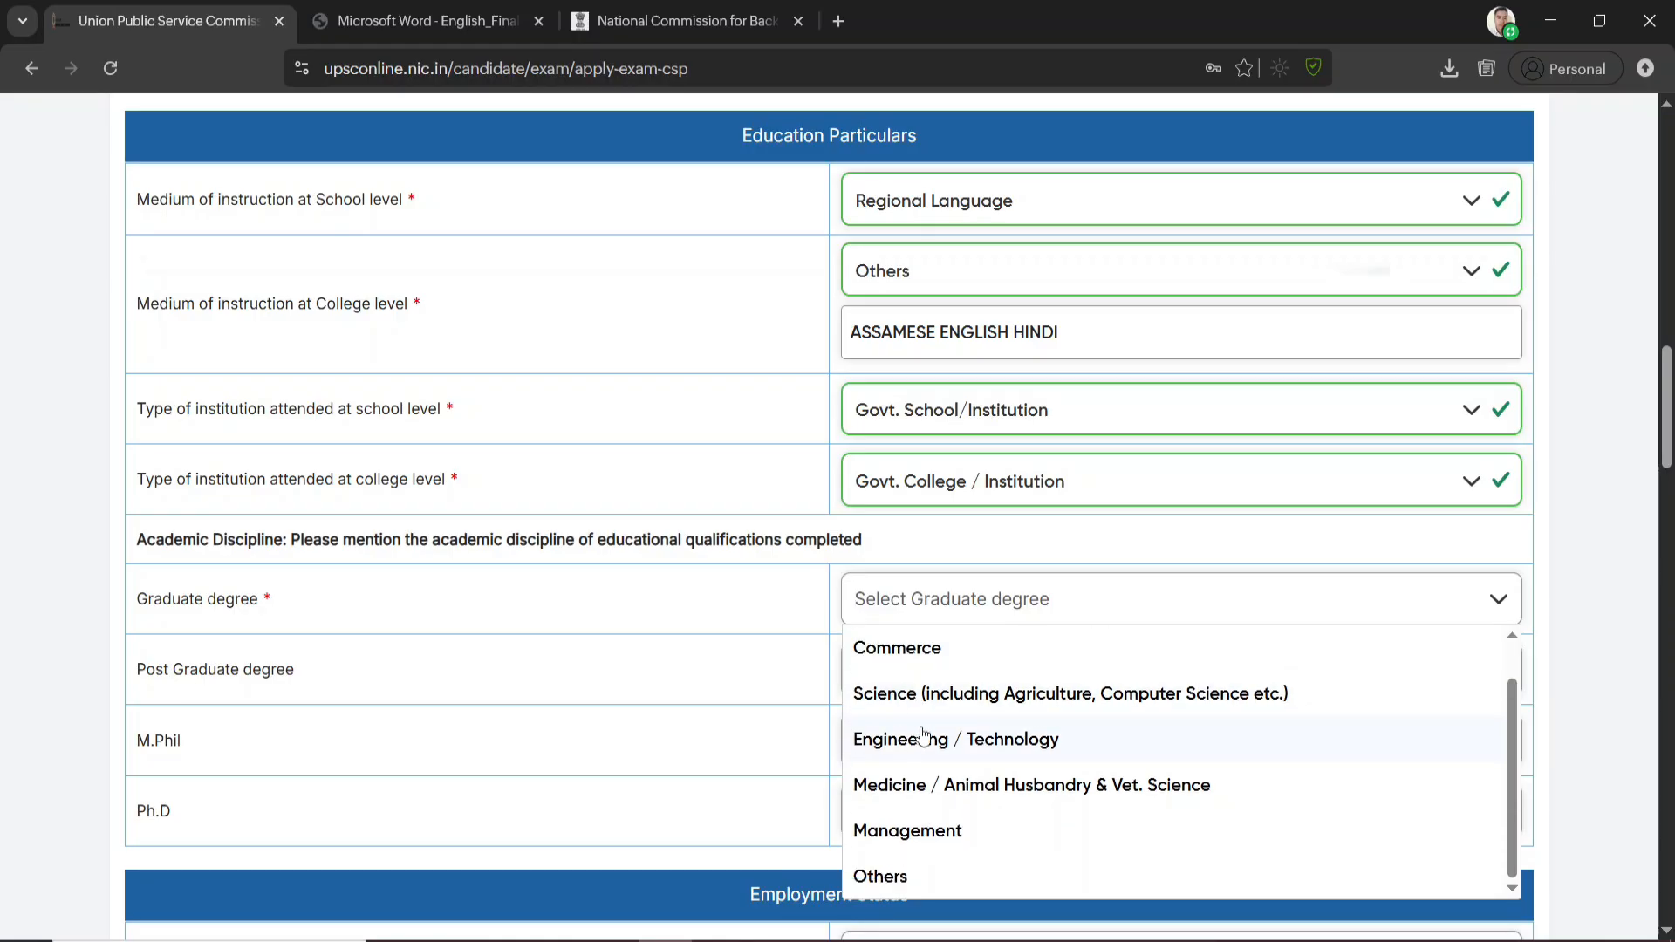
{"action": "scroll", "coordinate": [932, 744], "scroll_direction": "up", "scroll_amount": 2}
{"action": "left_click", "coordinate": [916, 755]}
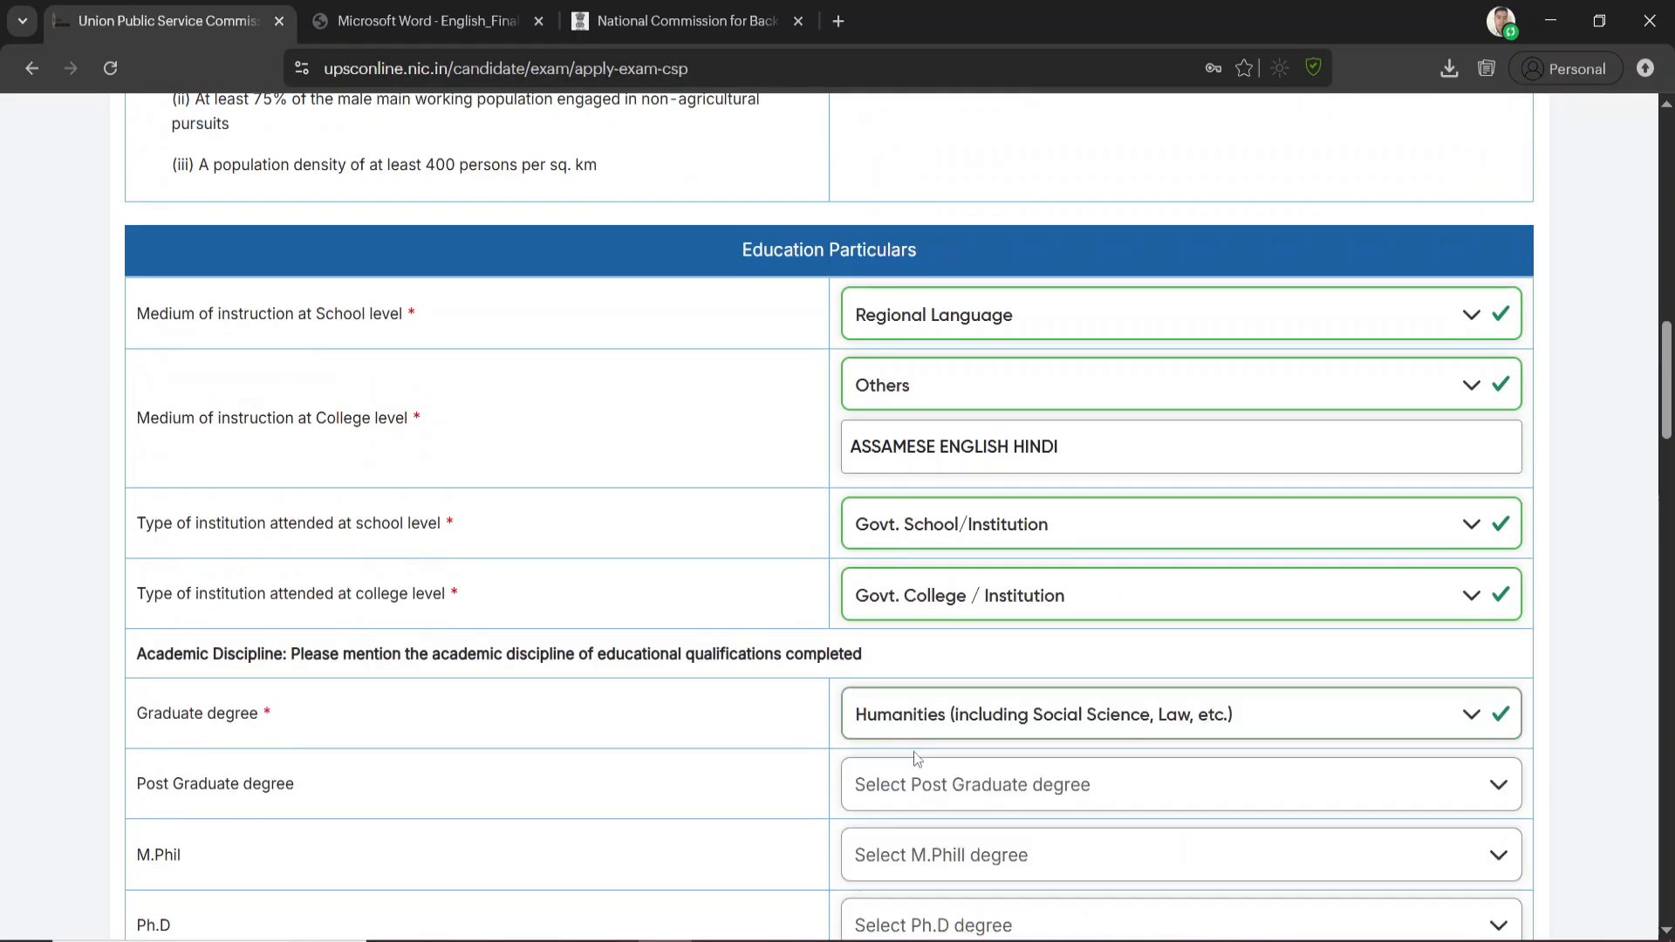
Review the Post Graduate degree disciplines and keep the blank "Select Post Graduate degree" option
{"action": "scroll", "coordinate": [720, 714], "scroll_direction": "down", "scroll_amount": 2}
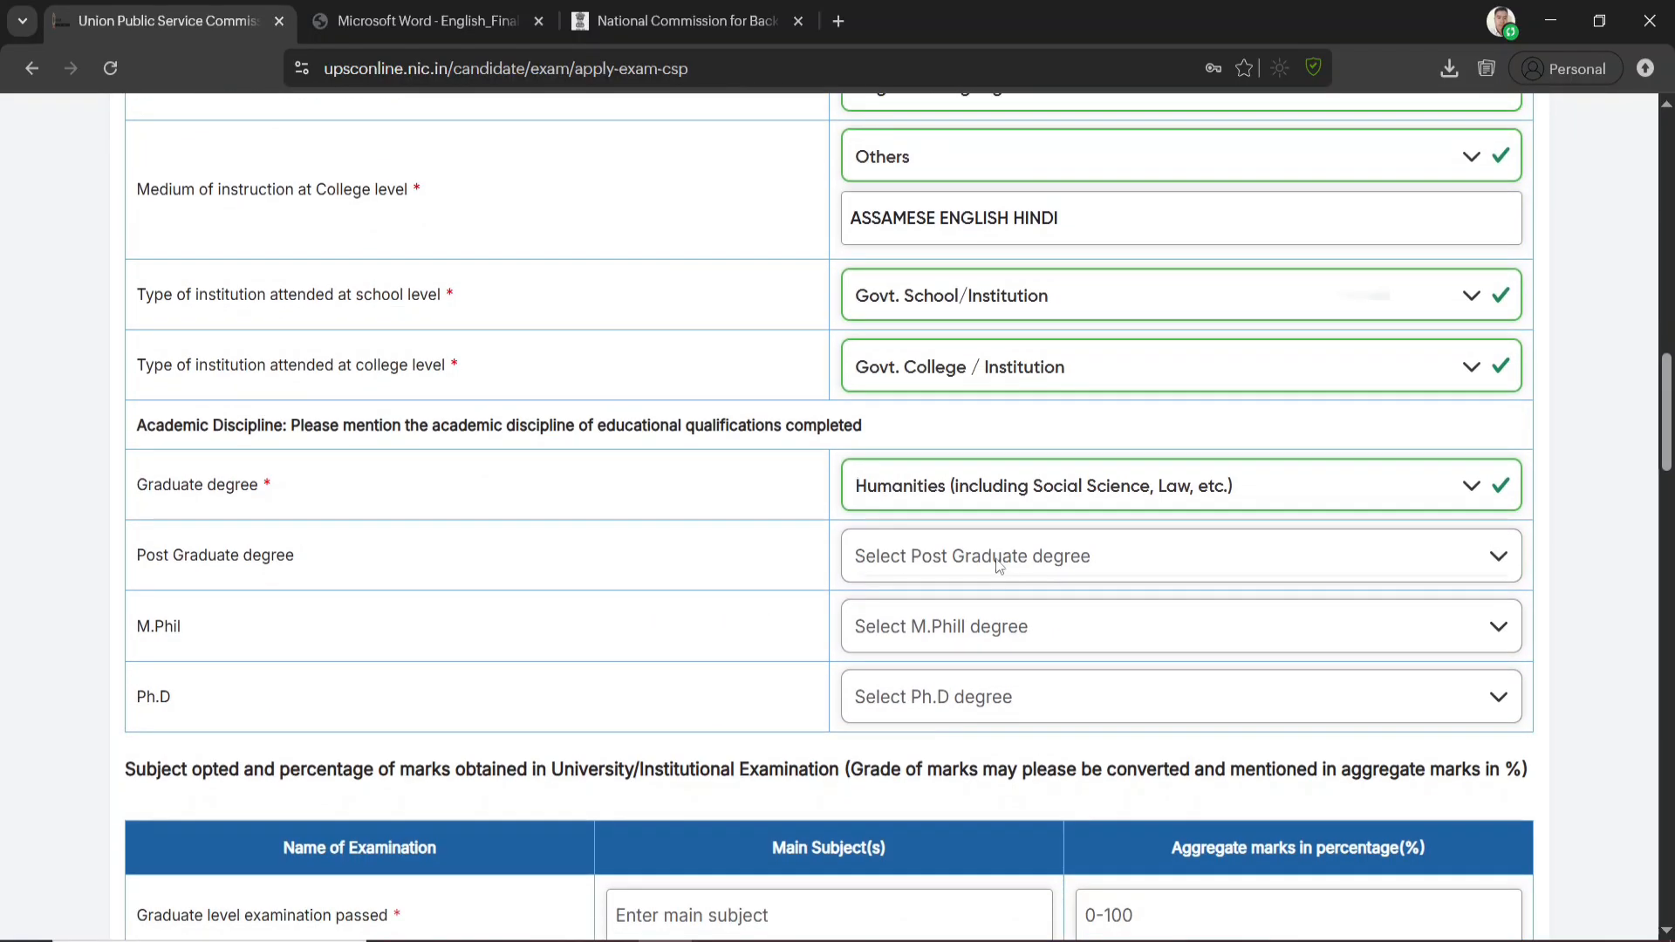
{"action": "left_click", "coordinate": [1034, 558]}
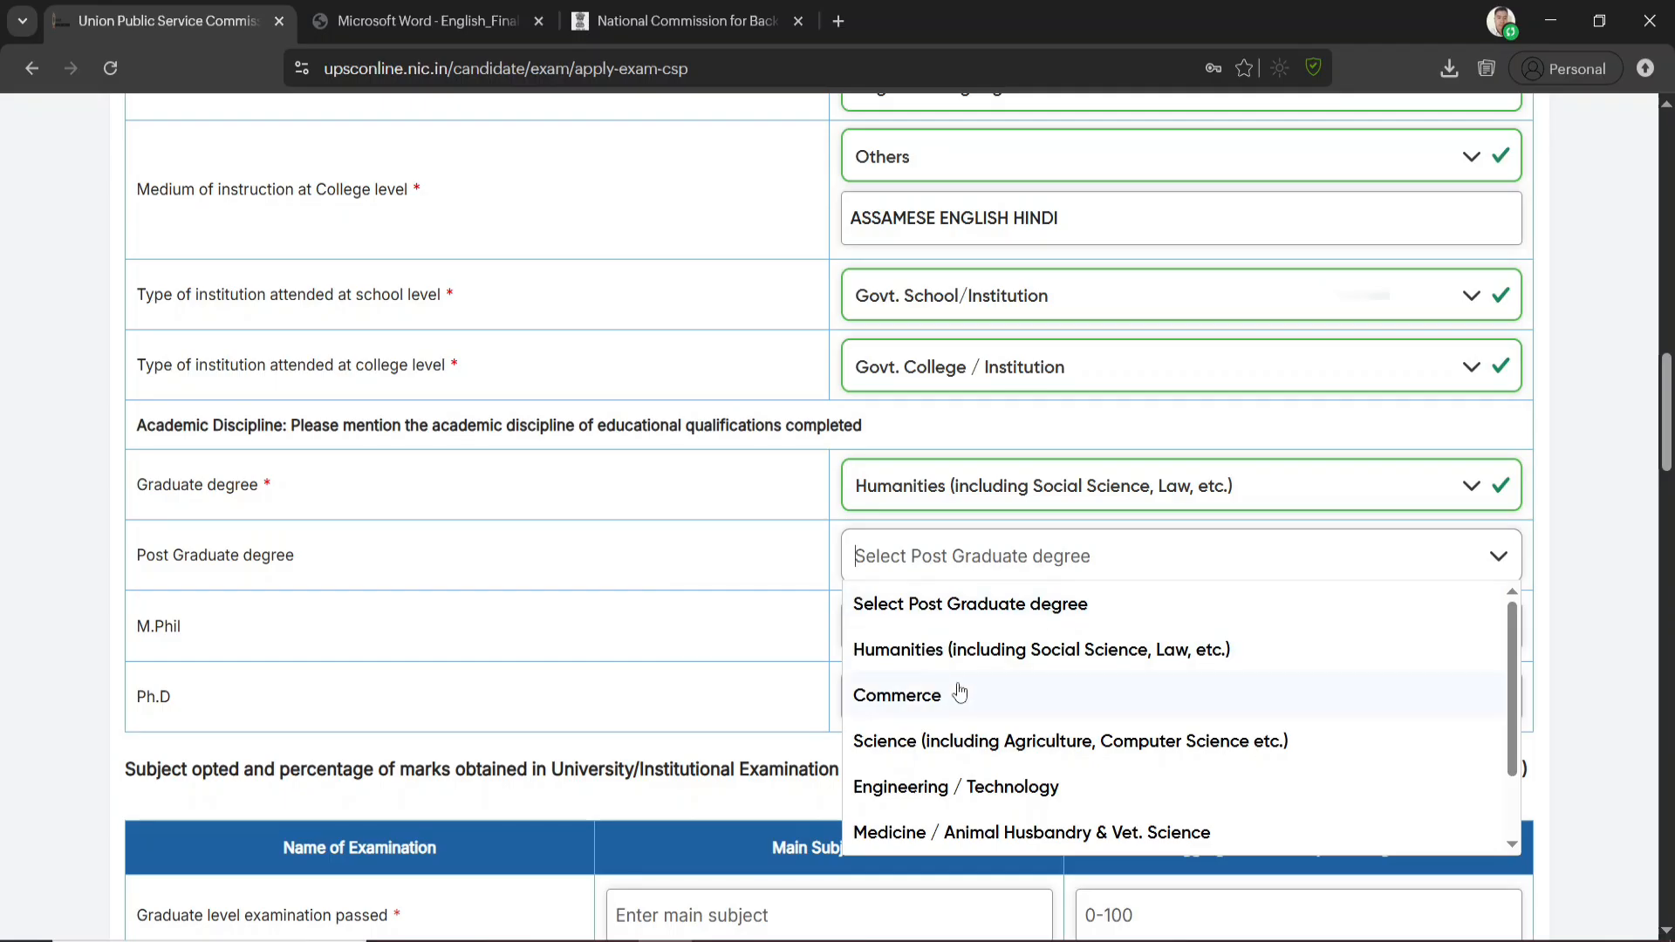
{"action": "scroll", "coordinate": [959, 694], "scroll_direction": "down", "scroll_amount": 2}
{"action": "left_click", "coordinate": [779, 560]}
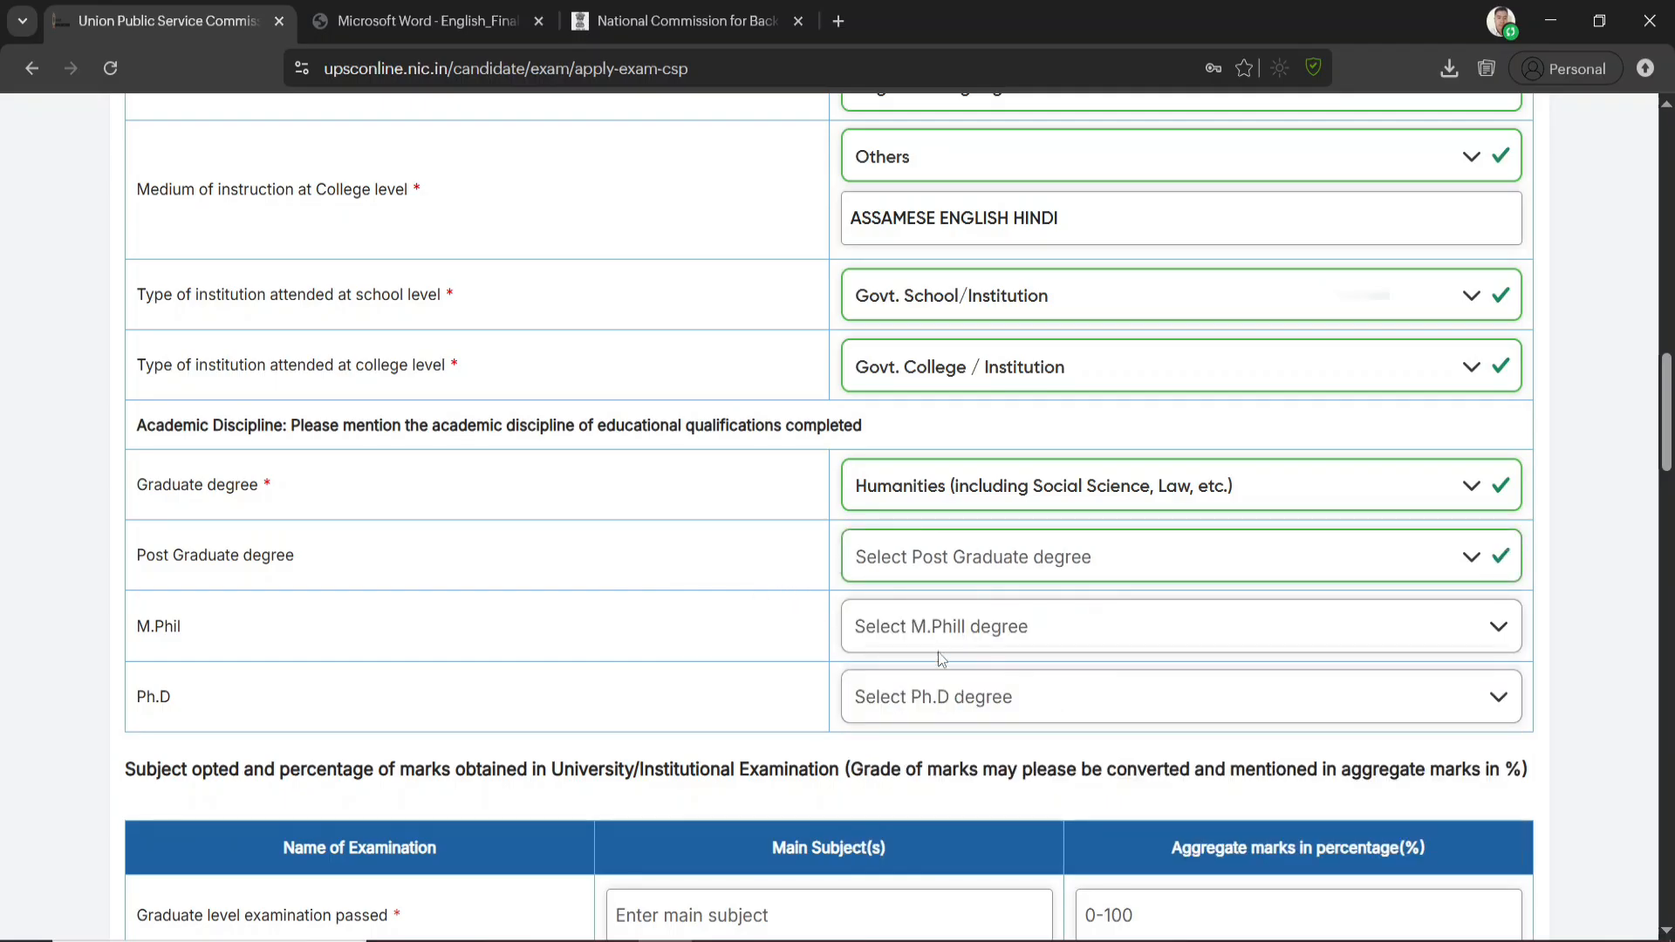
{"action": "scroll", "coordinate": [1051, 650], "scroll_direction": "down", "scroll_amount": 3}
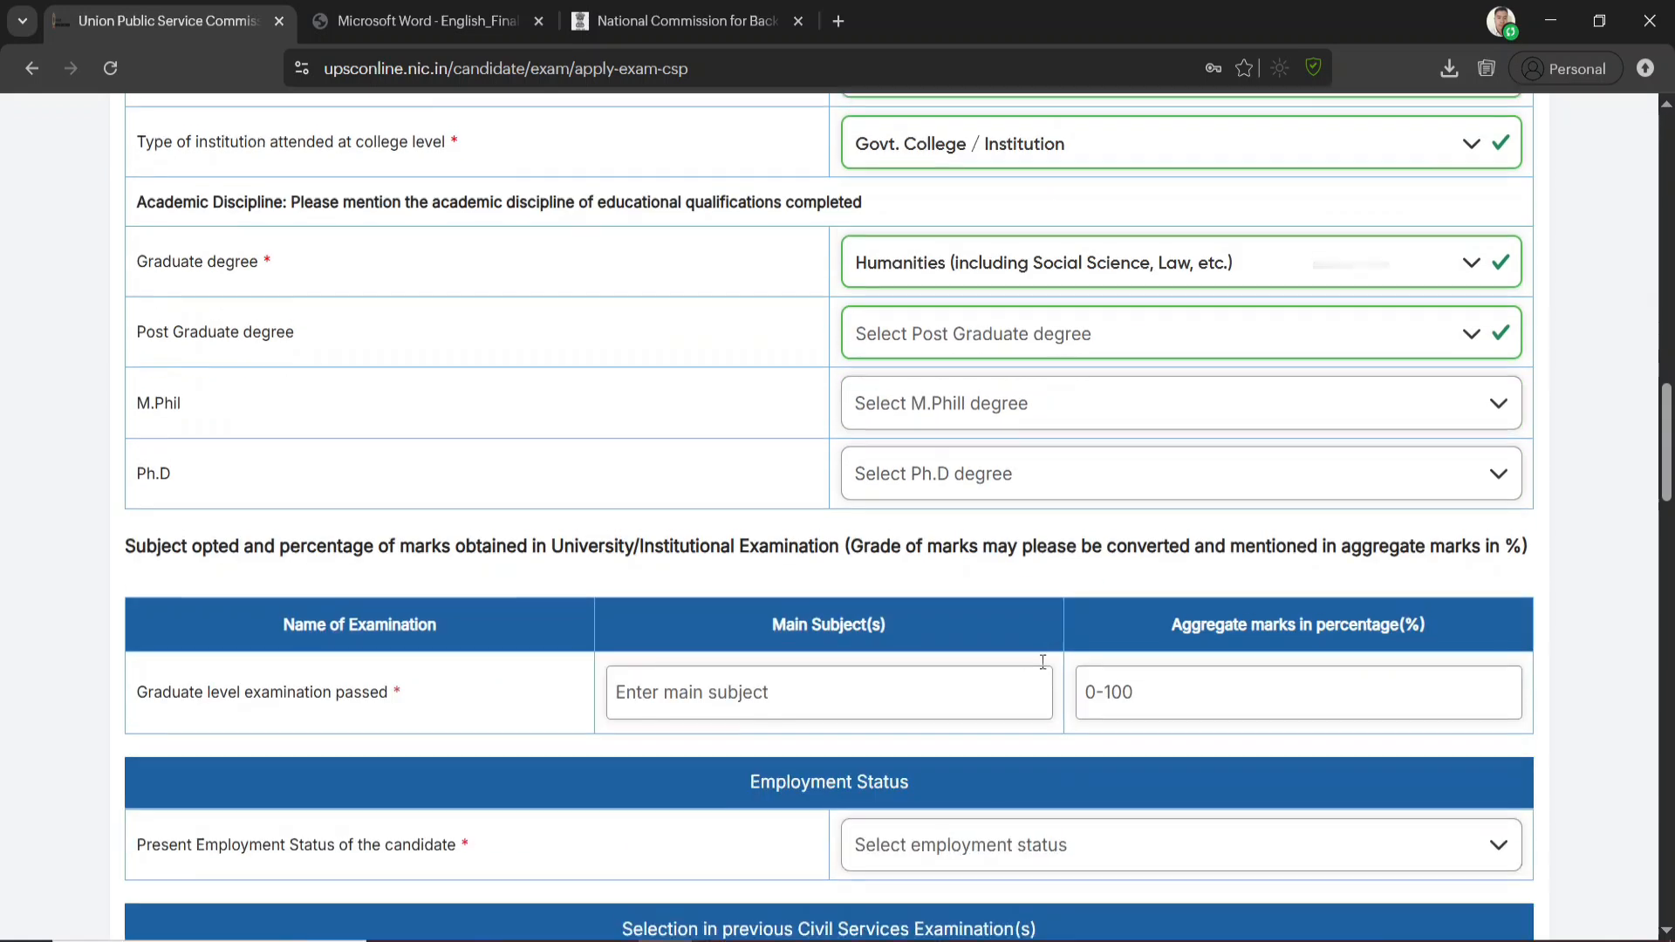
{"action": "scroll", "coordinate": [1043, 661], "scroll_direction": "down", "scroll_amount": 3}
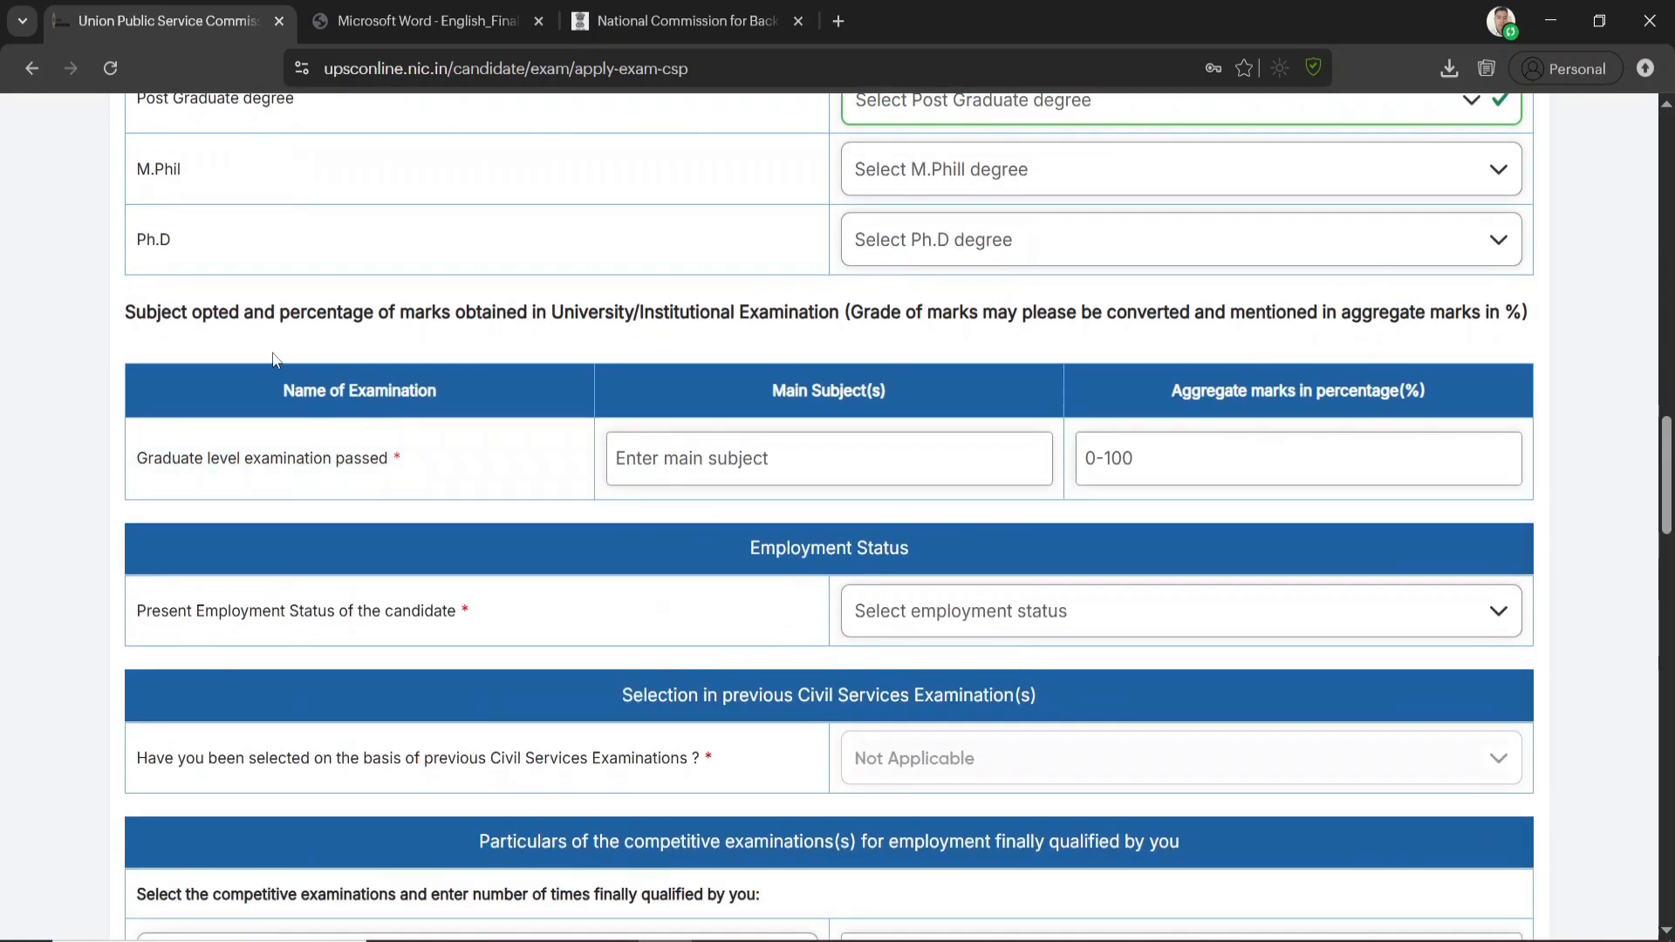
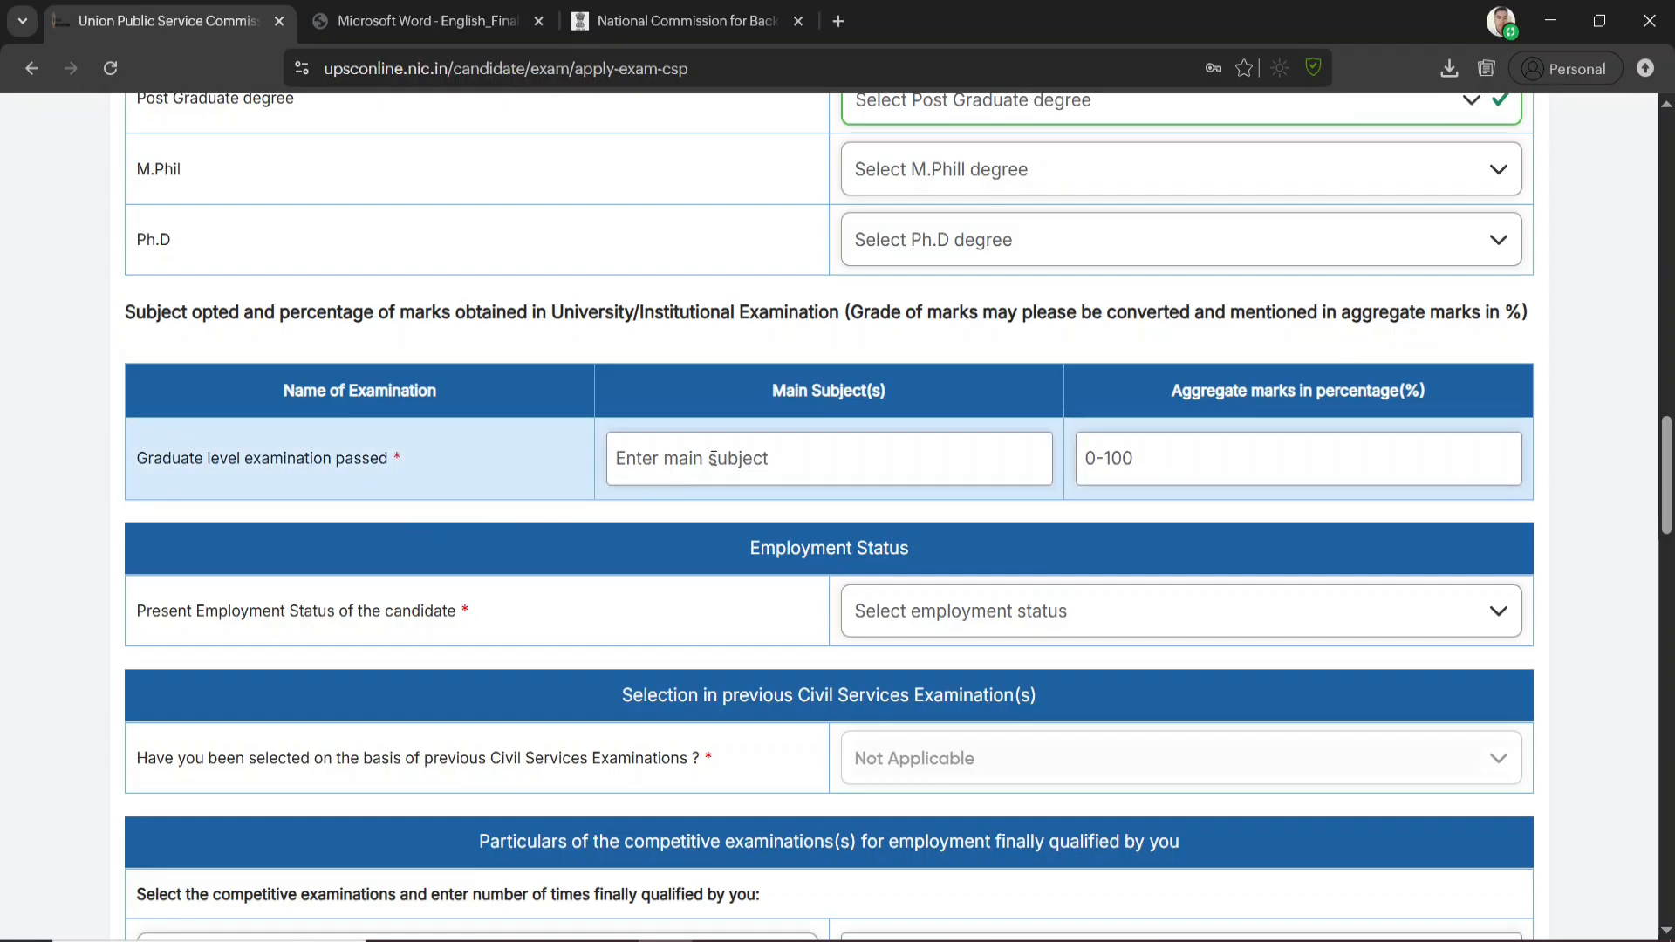
Enter ENGLISH as the main subject of the graduate level examination passed
{"action": "left_click", "coordinate": [779, 461]}
{"action": "type", "text": "ENGL"}
{"action": "key", "text": "BackSpace"}
{"action": "type", "text": "GLISH"}
{"action": "left_click", "coordinate": [1196, 445]}
Set the candidate's present employment status to Unemployed
{"action": "scroll", "coordinate": [1039, 515], "scroll_direction": "down", "scroll_amount": 1}
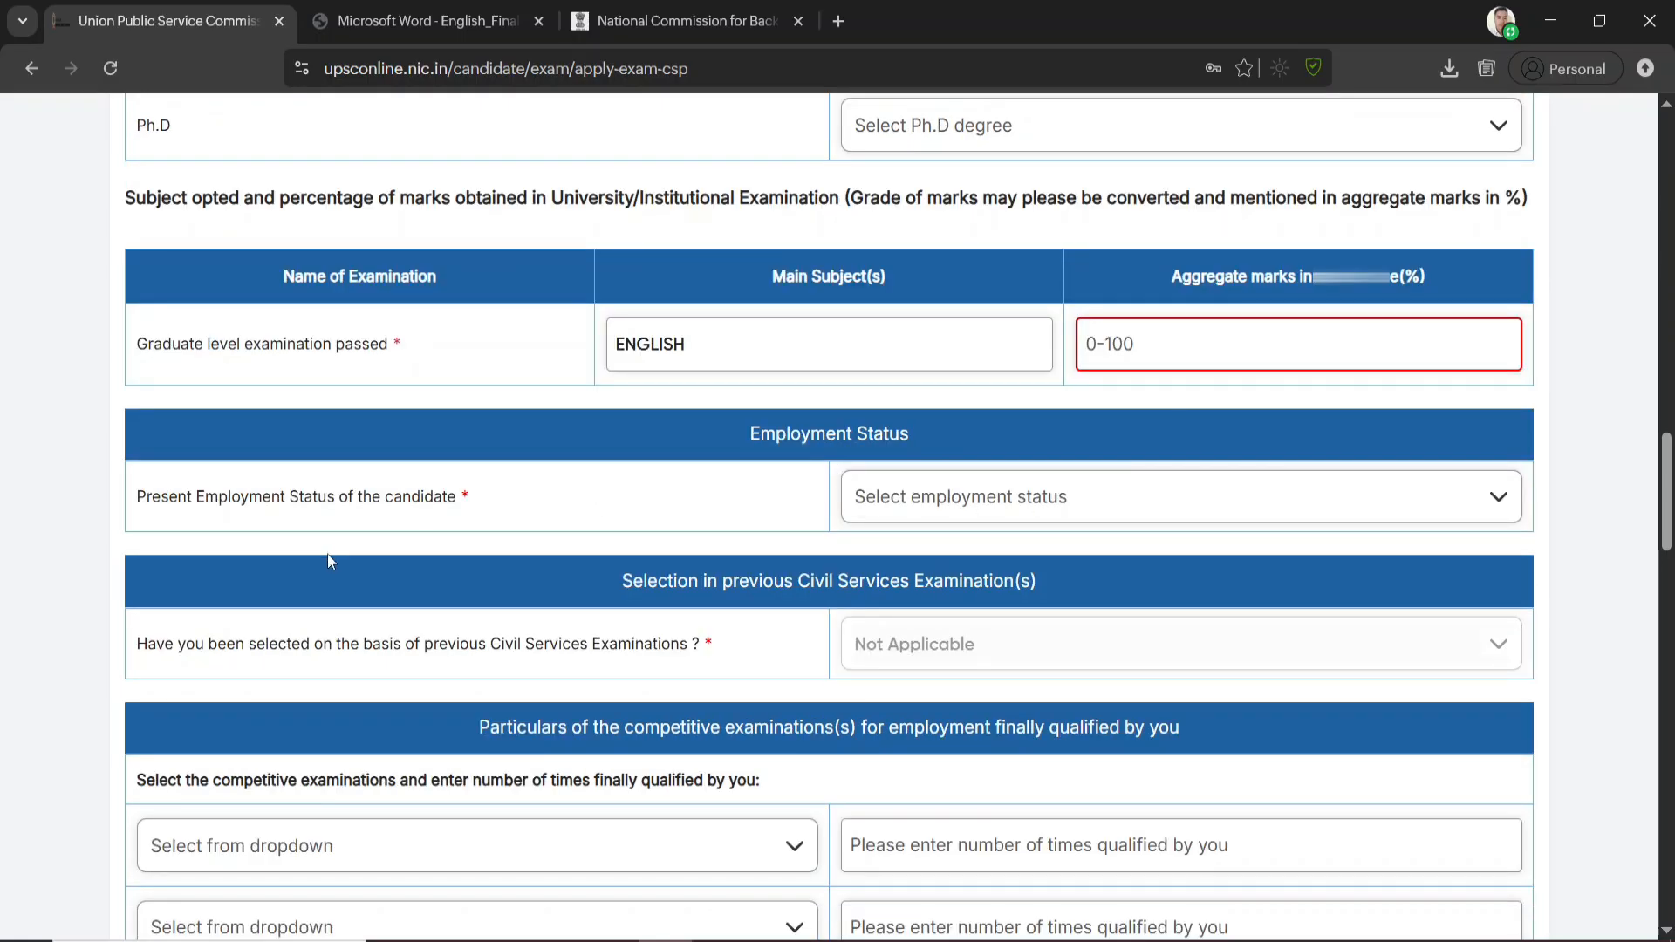
{"action": "left_click", "coordinate": [1003, 503]}
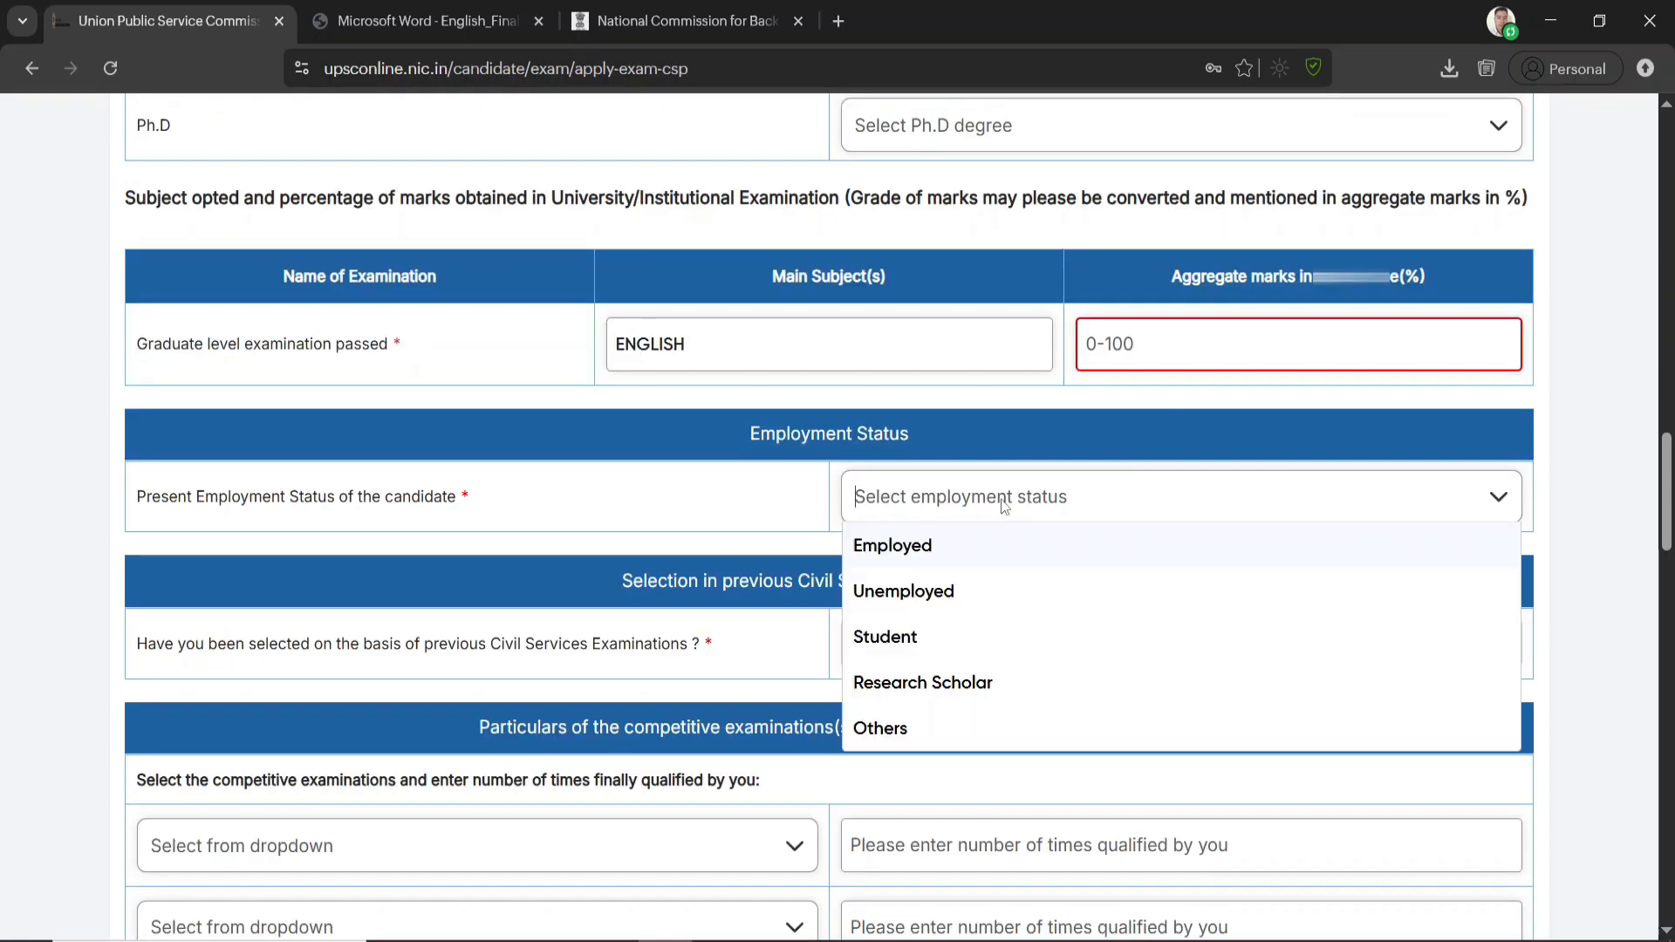
{"action": "left_click", "coordinate": [903, 593]}
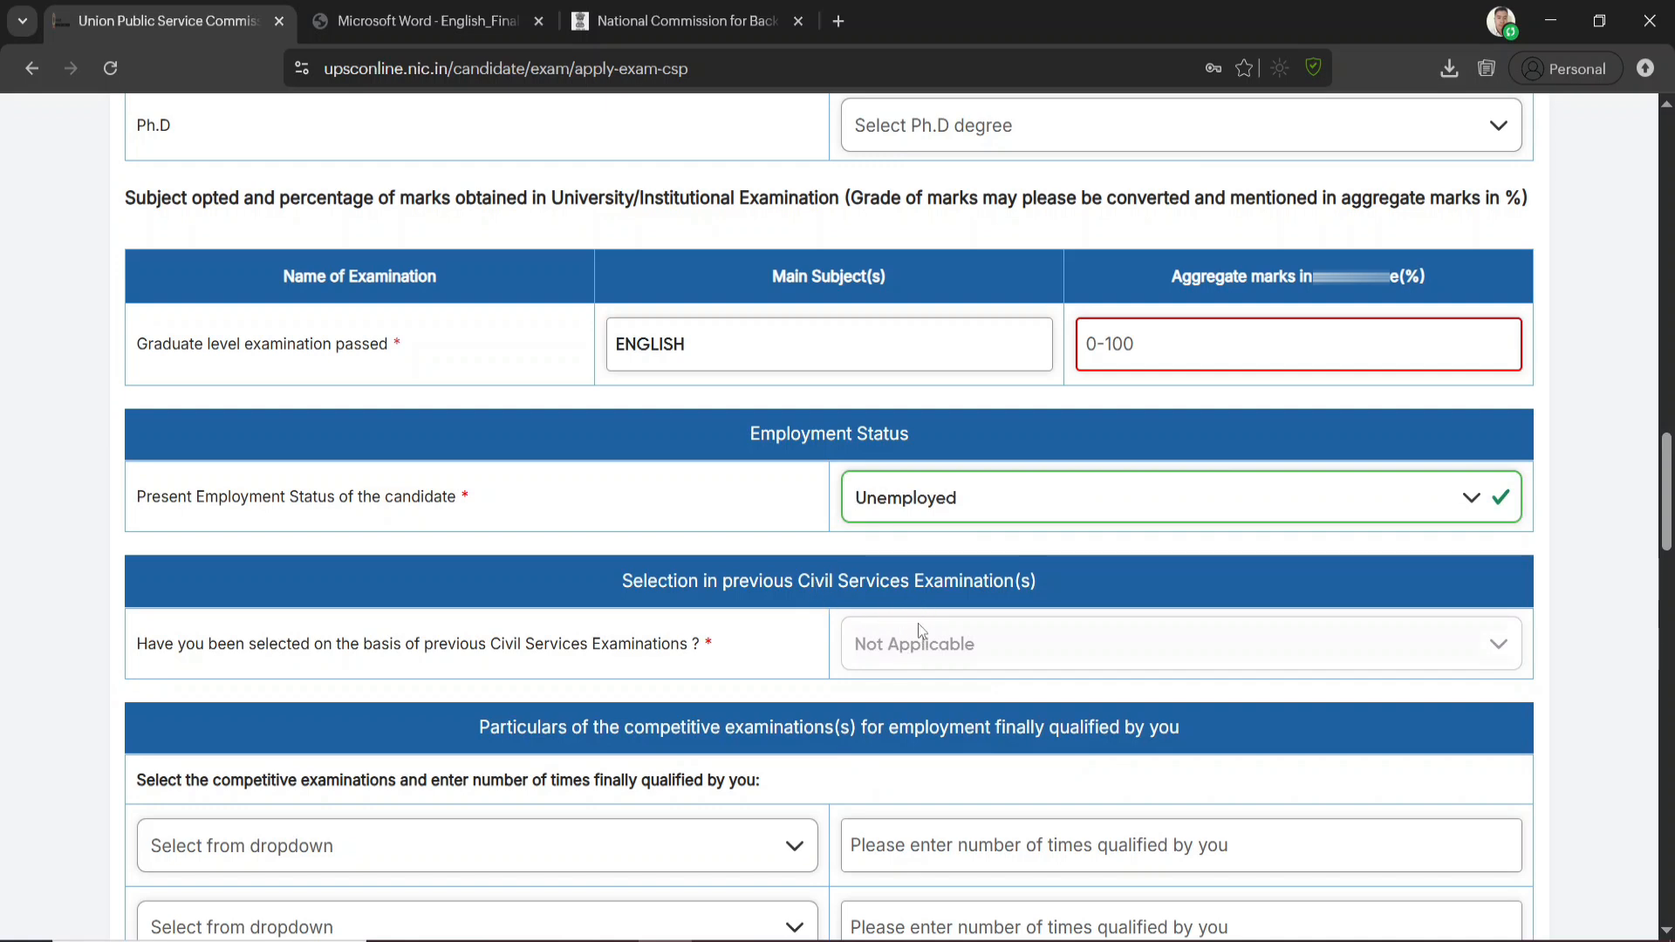
Review the options in the first entry for competitive examinations finally qualified
{"action": "scroll", "coordinate": [872, 636], "scroll_direction": "down", "scroll_amount": 4}
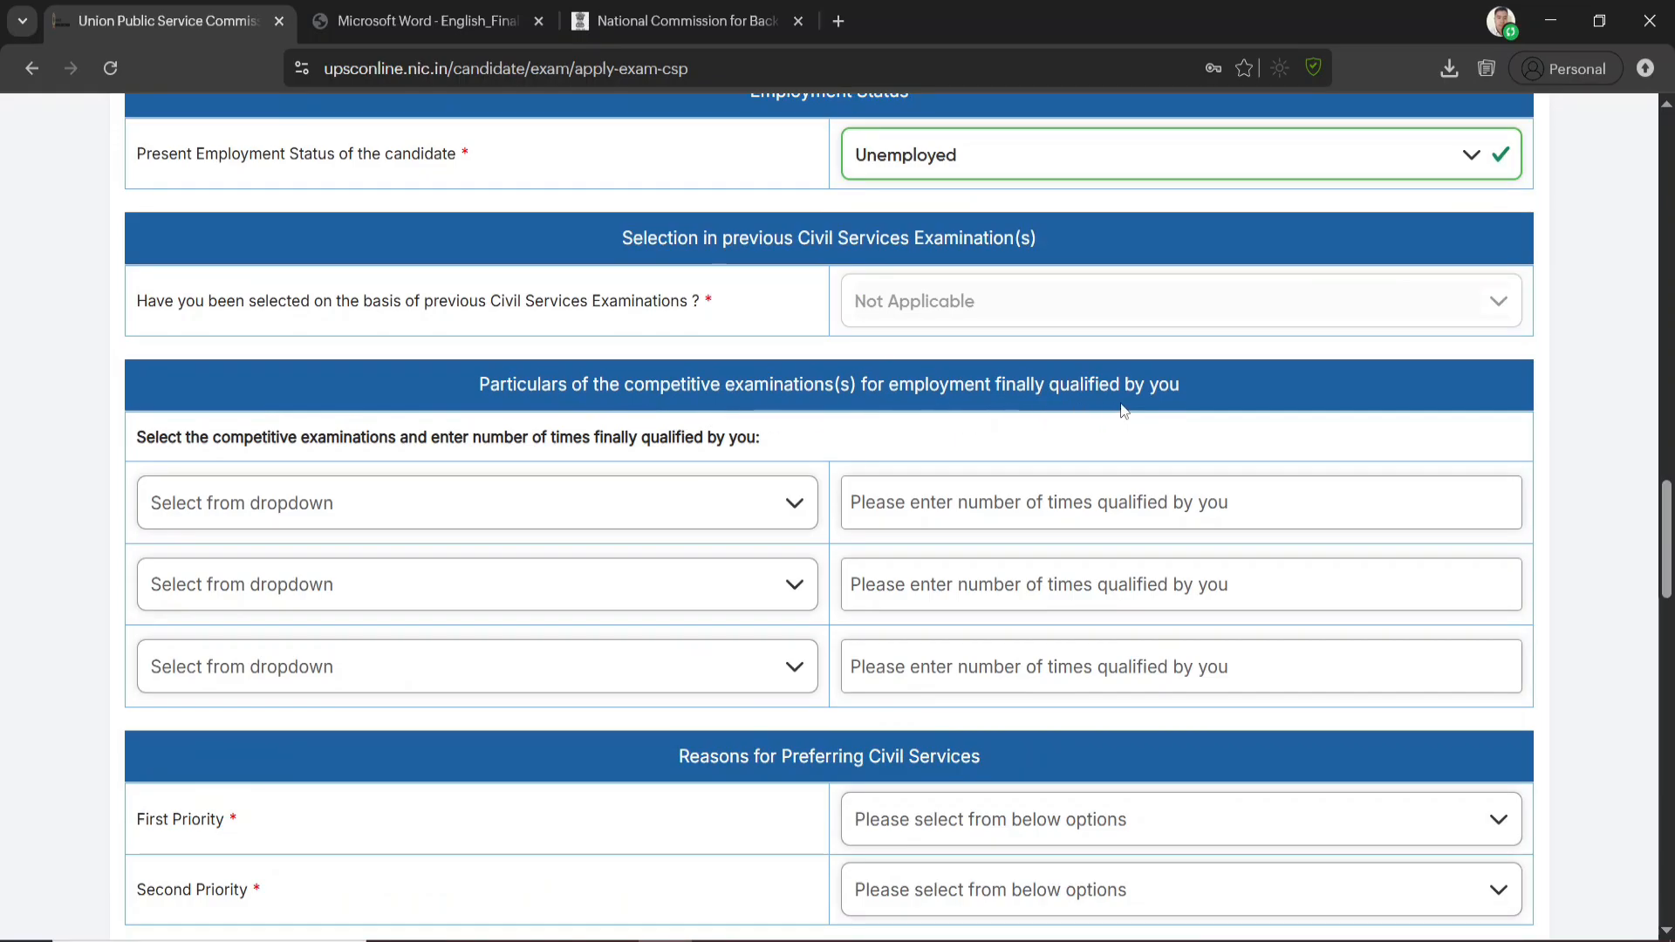
{"action": "left_click", "coordinate": [593, 515]}
{"action": "scroll", "coordinate": [436, 611], "scroll_direction": "down", "scroll_amount": 5}
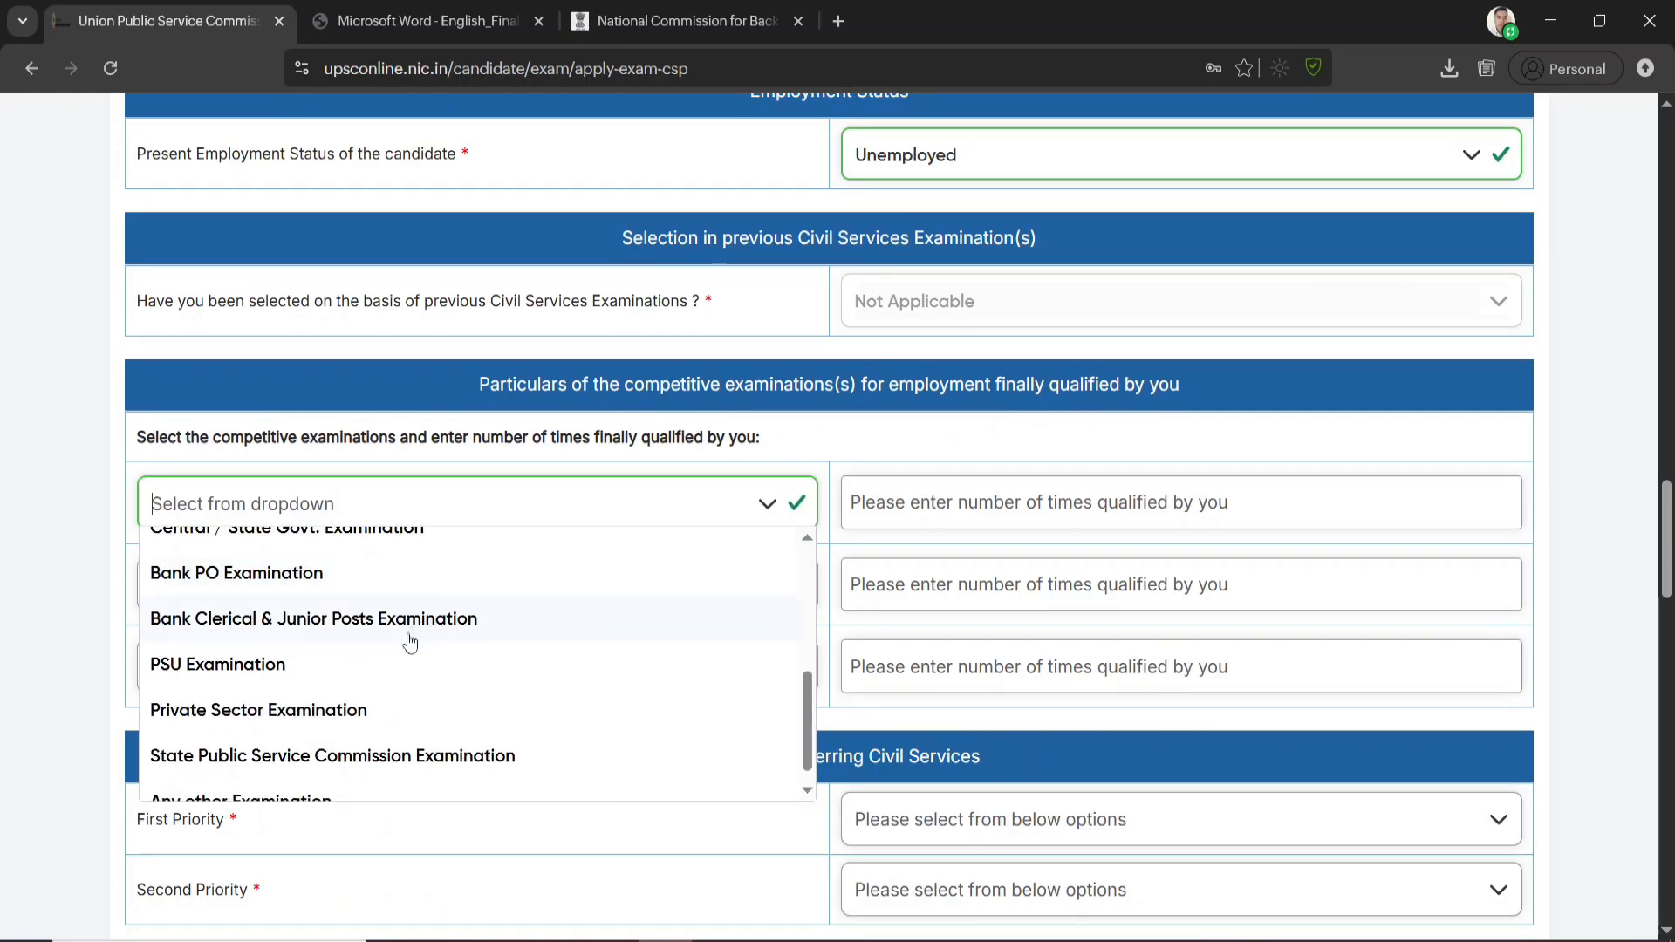
{"action": "scroll", "coordinate": [413, 656], "scroll_direction": "up", "scroll_amount": 3}
{"action": "left_click", "coordinate": [700, 434]}
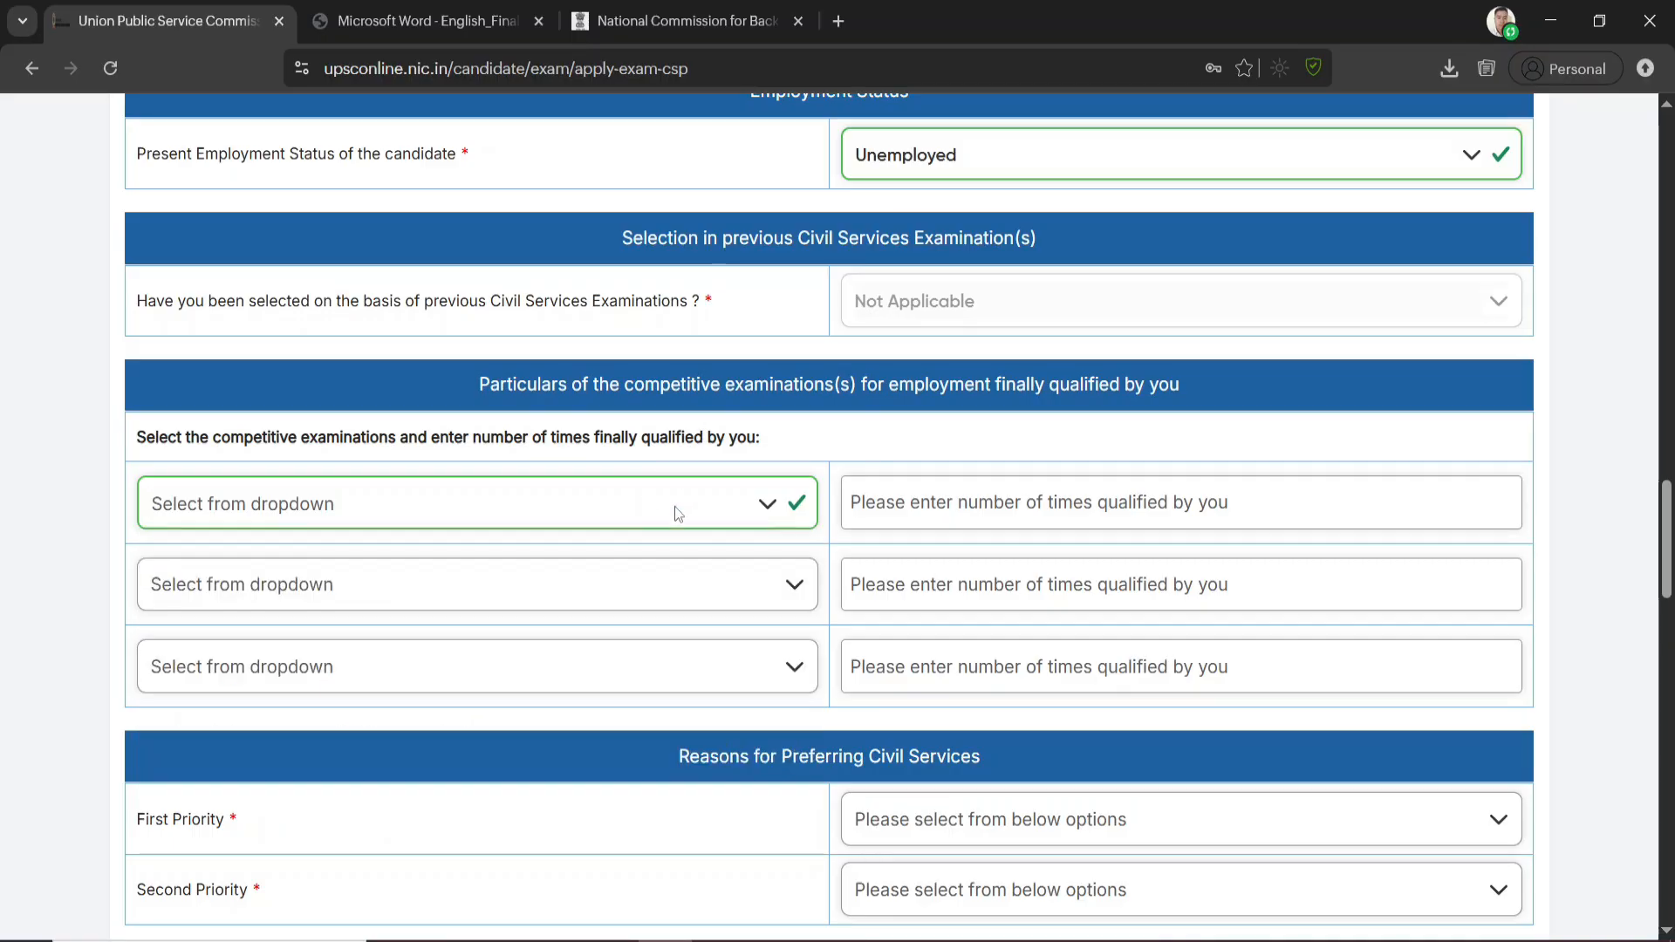
Review the reasons offered for preferring Civil Services under First Priority and Second Priority
{"action": "scroll", "coordinate": [413, 634], "scroll_direction": "down", "scroll_amount": 3}
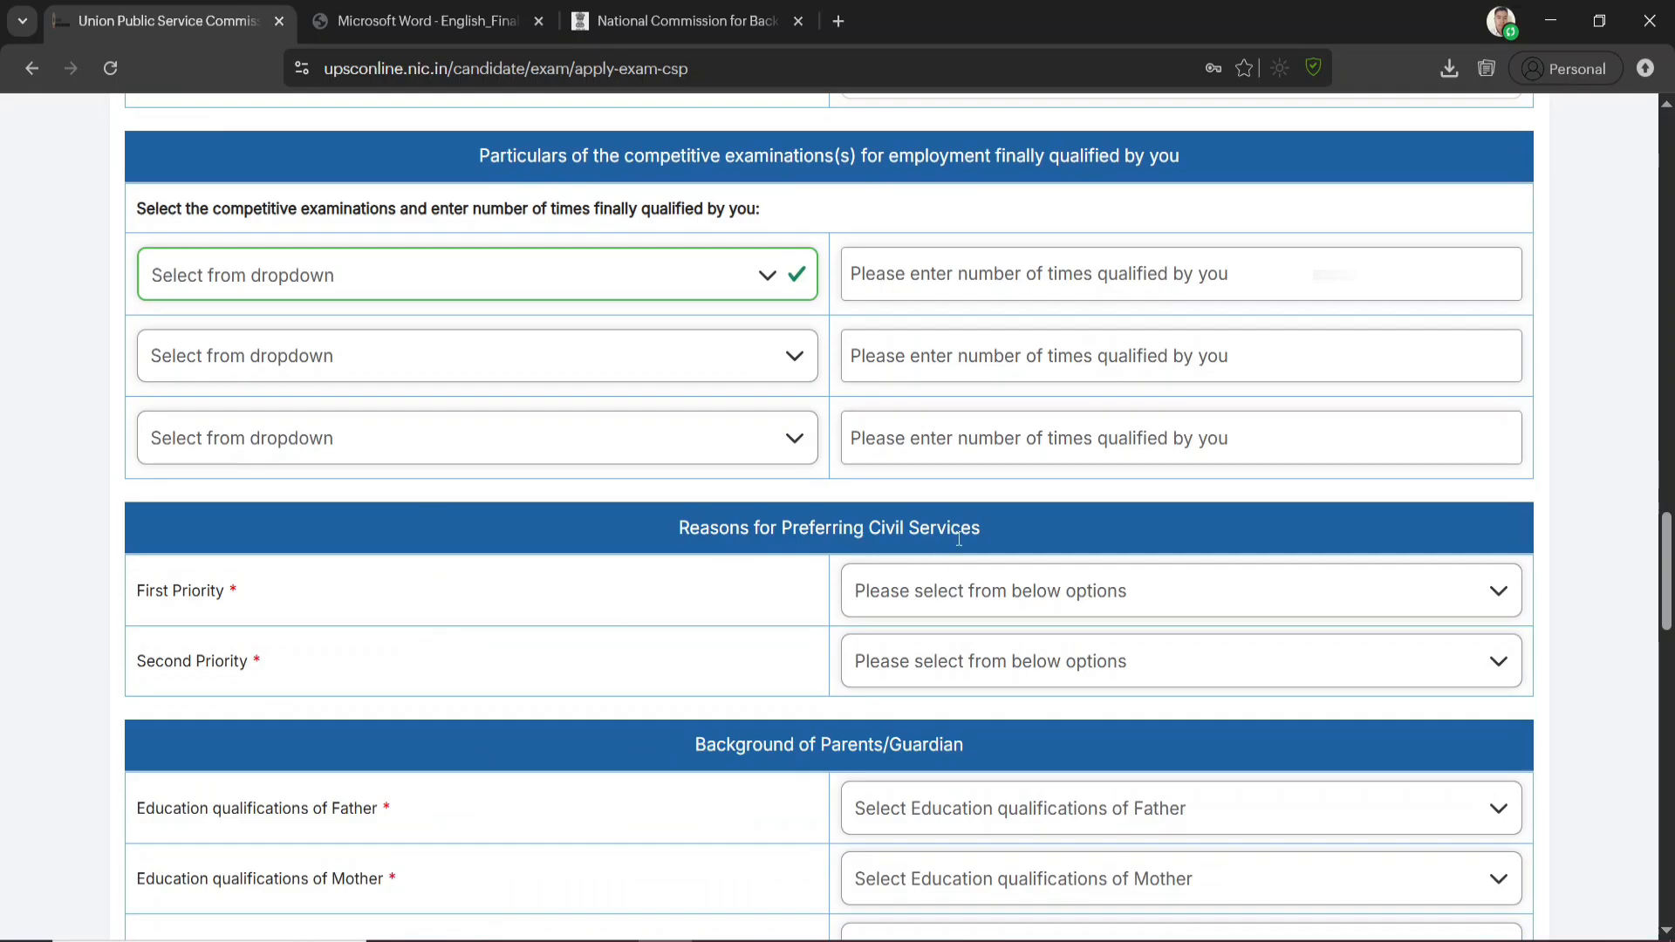
{"action": "left_click", "coordinate": [1012, 593]}
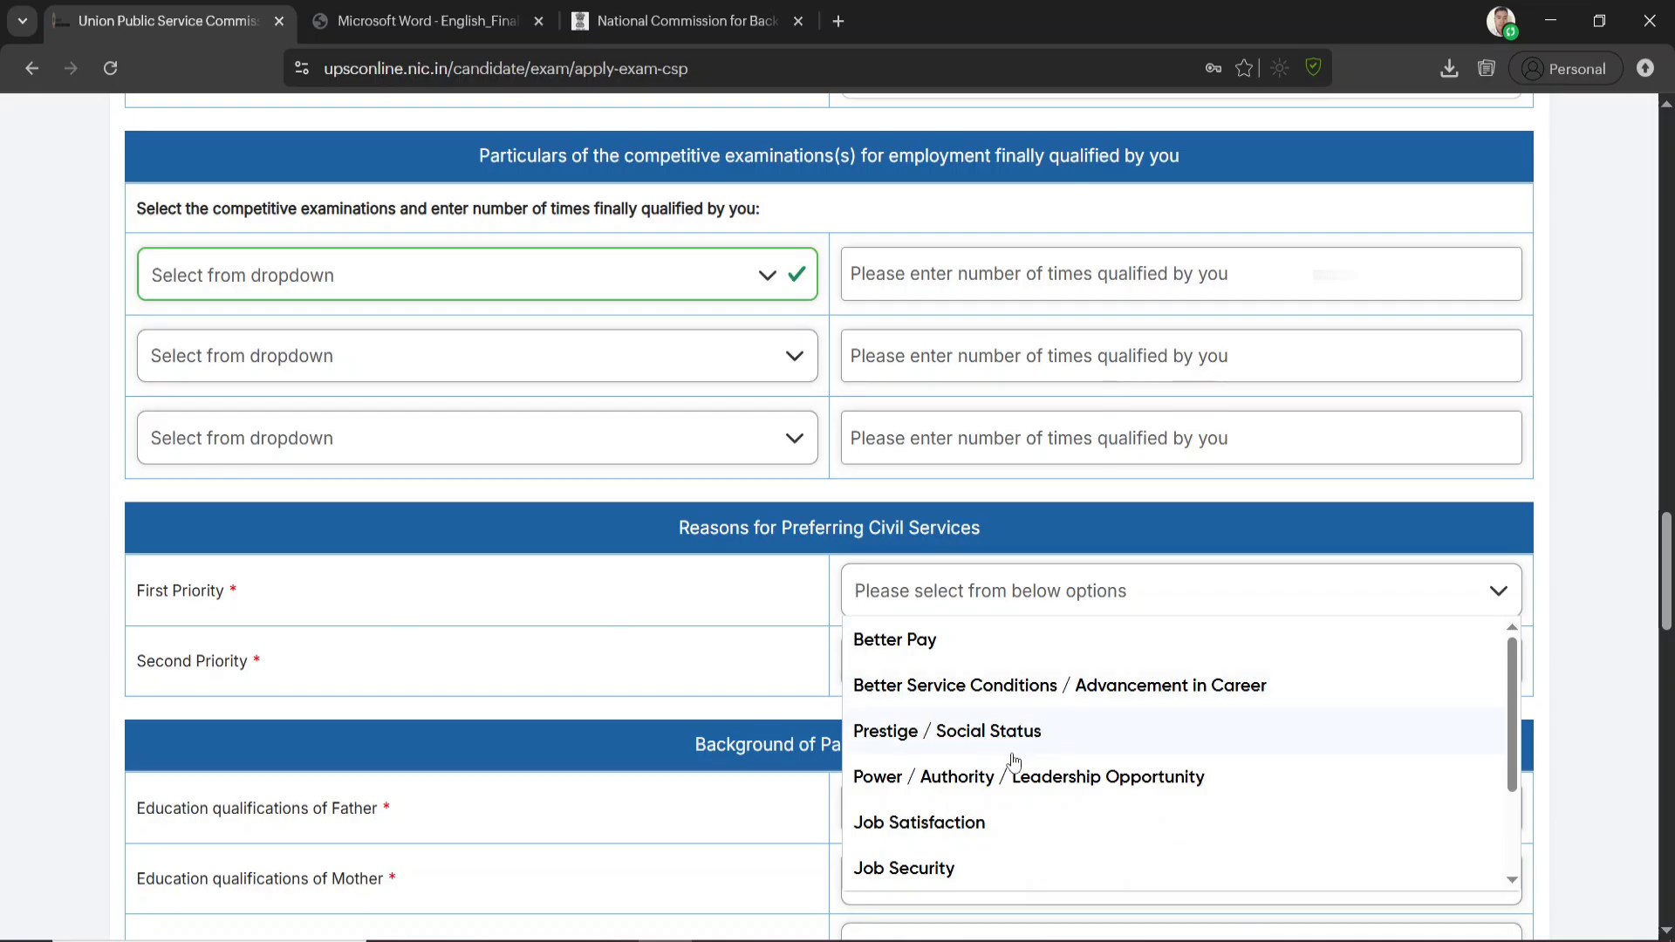
{"action": "scroll", "coordinate": [1014, 759], "scroll_direction": "down", "scroll_amount": 3}
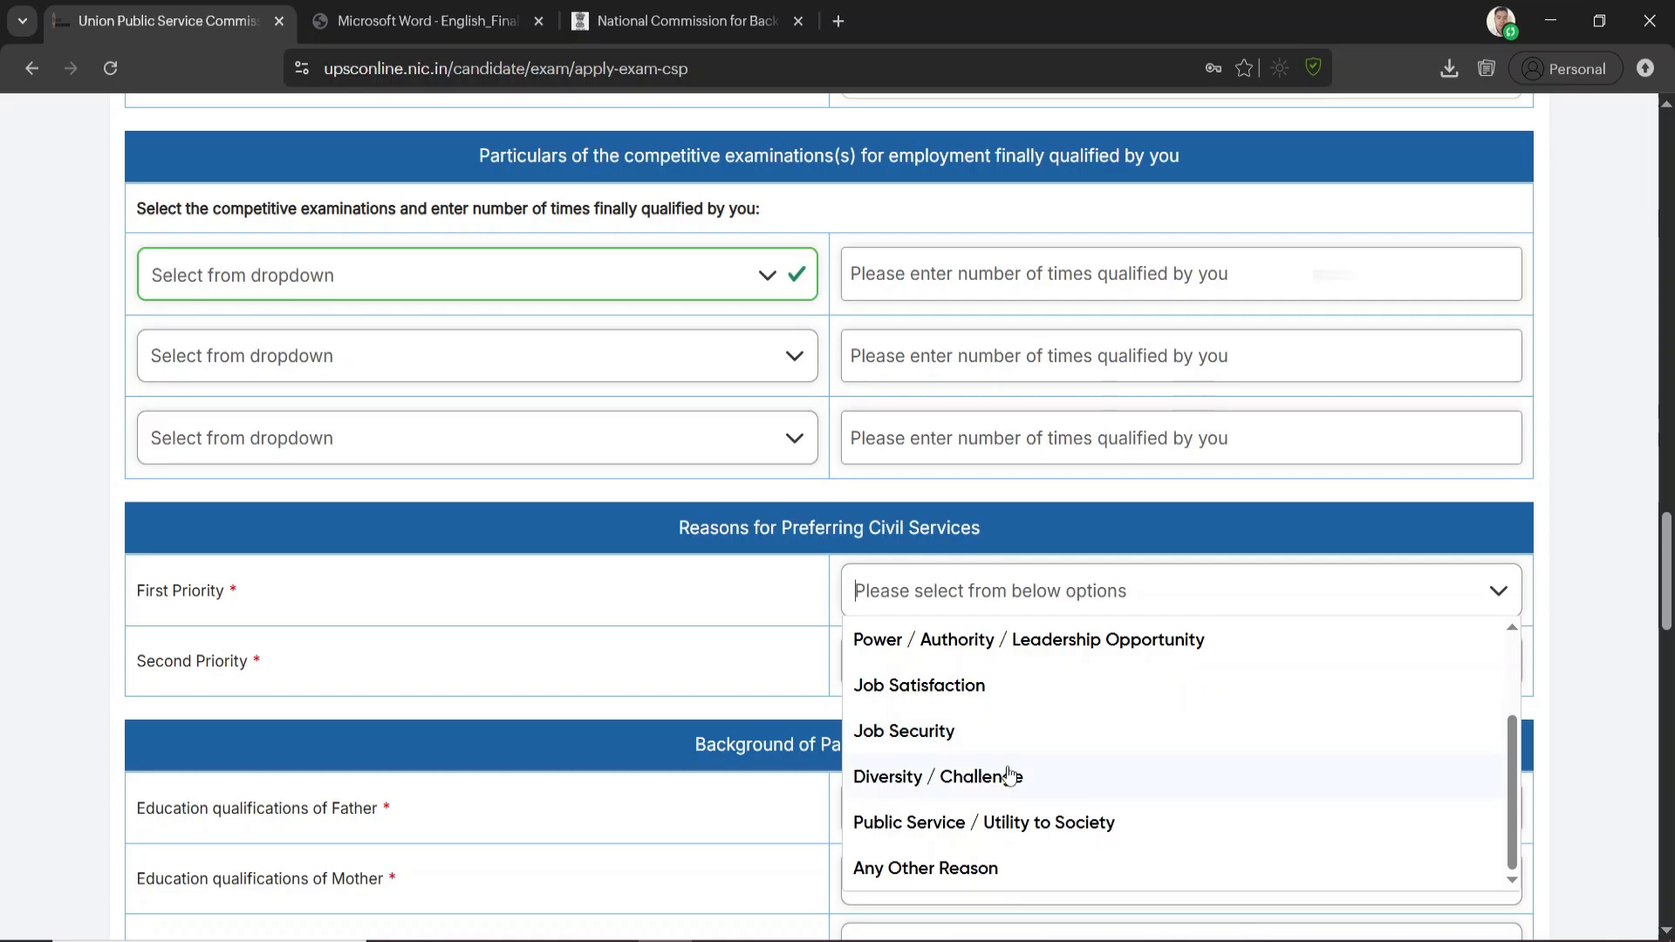
{"action": "scroll", "coordinate": [968, 725], "scroll_direction": "down", "scroll_amount": 1}
{"action": "scroll", "coordinate": [969, 726], "scroll_direction": "down", "scroll_amount": 4}
{"action": "scroll", "coordinate": [942, 498], "scroll_direction": "up", "scroll_amount": 3}
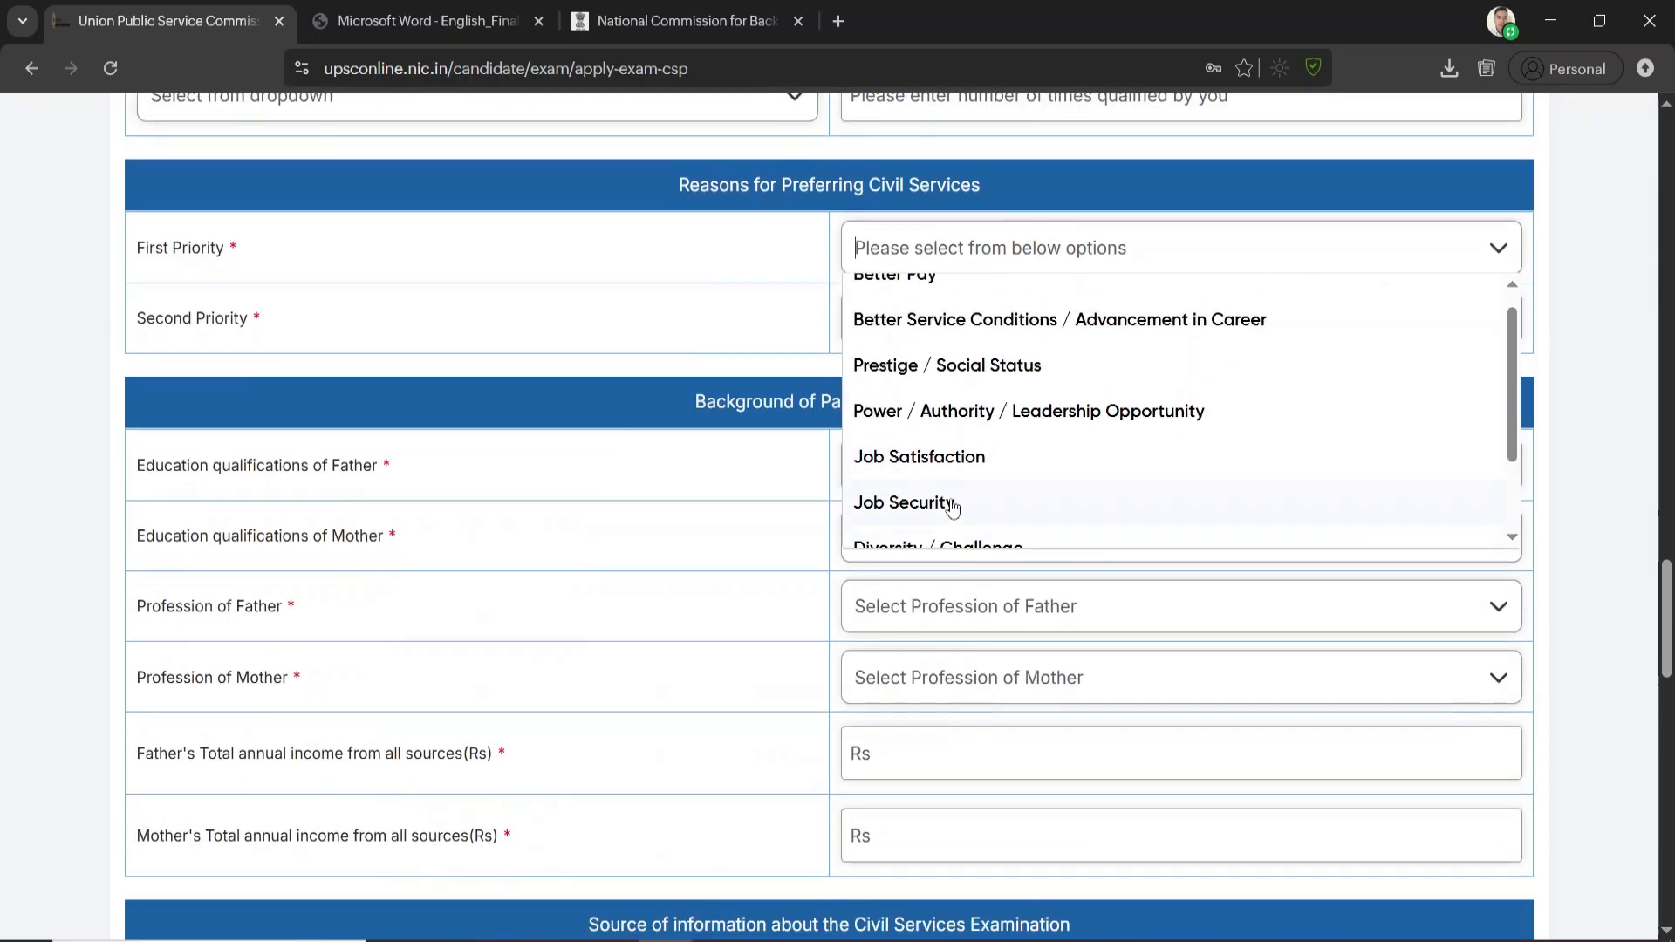
{"action": "left_click", "coordinate": [759, 253]}
{"action": "left_click", "coordinate": [1003, 349]}
{"action": "scroll", "coordinate": [967, 497], "scroll_direction": "down", "scroll_amount": 3}
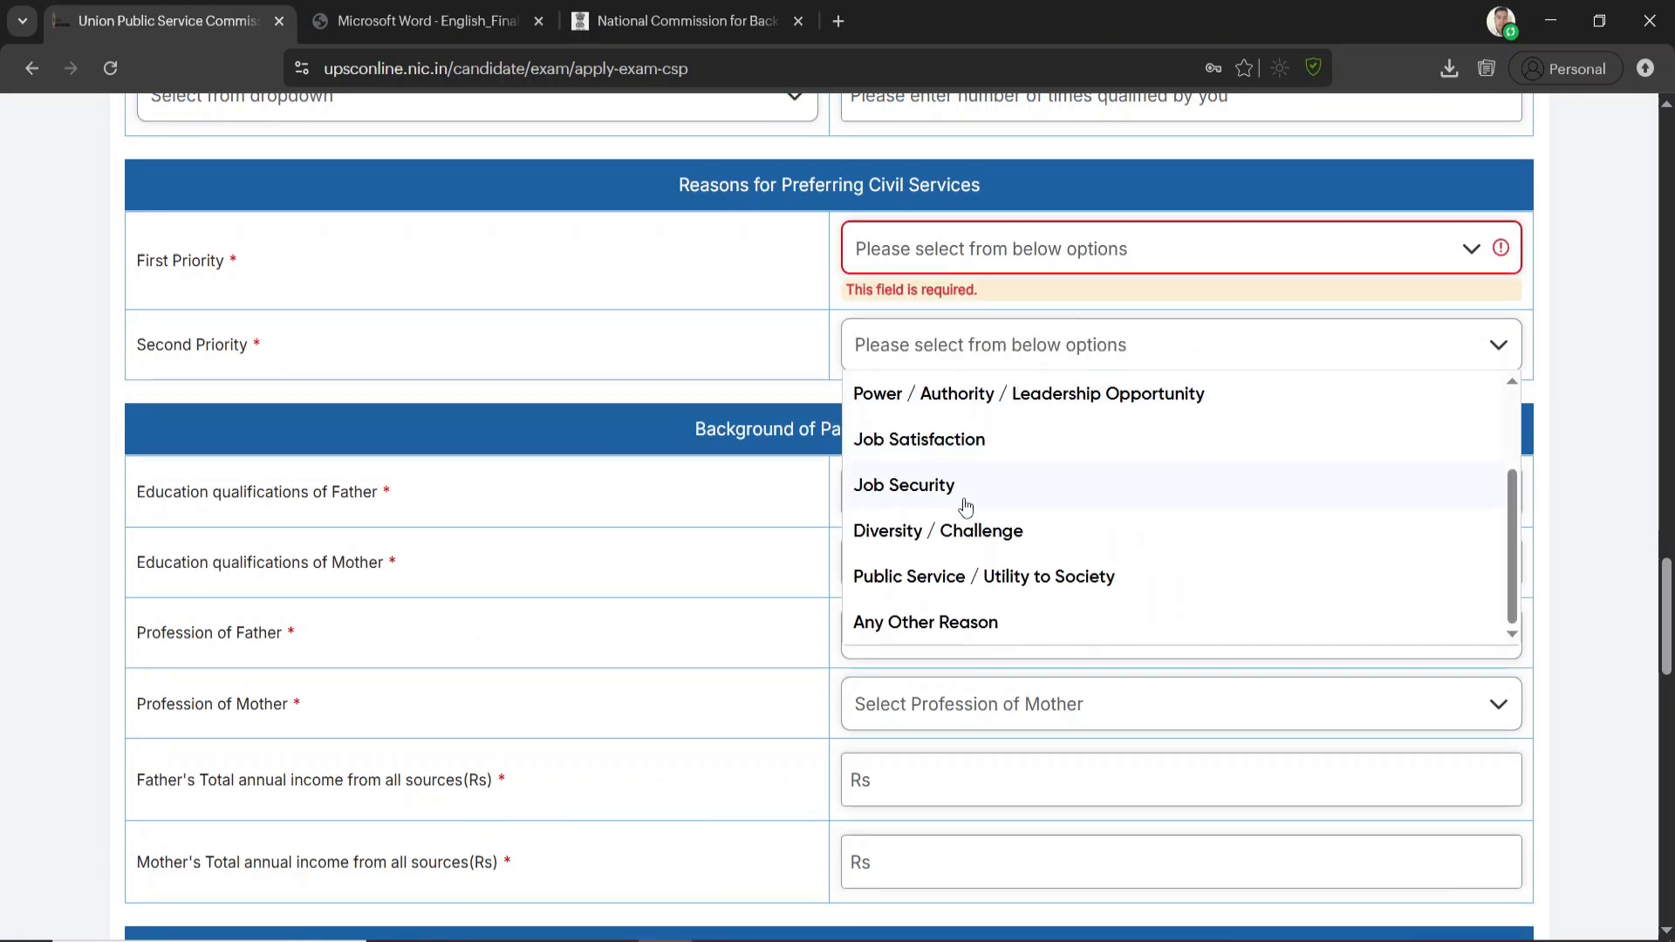
{"action": "left_click", "coordinate": [685, 349]}
{"action": "scroll", "coordinate": [715, 357], "scroll_direction": "down", "scroll_amount": 3}
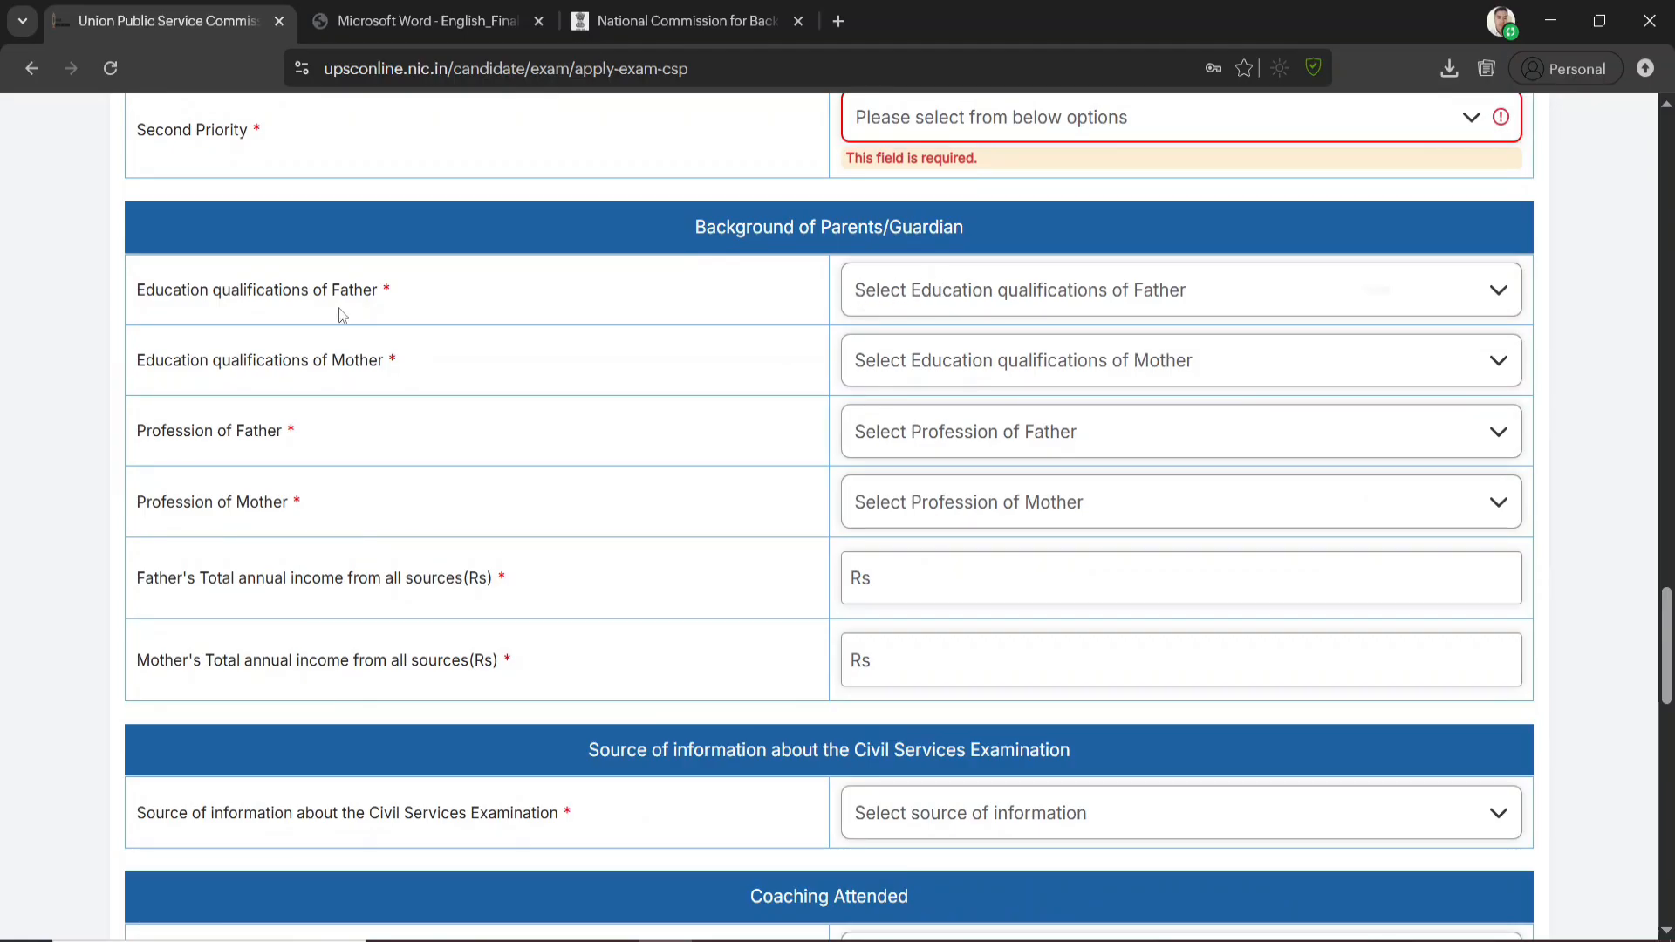
Review the education qualification options for Father and Mother in the parents' background section
{"action": "left_click", "coordinate": [992, 304]}
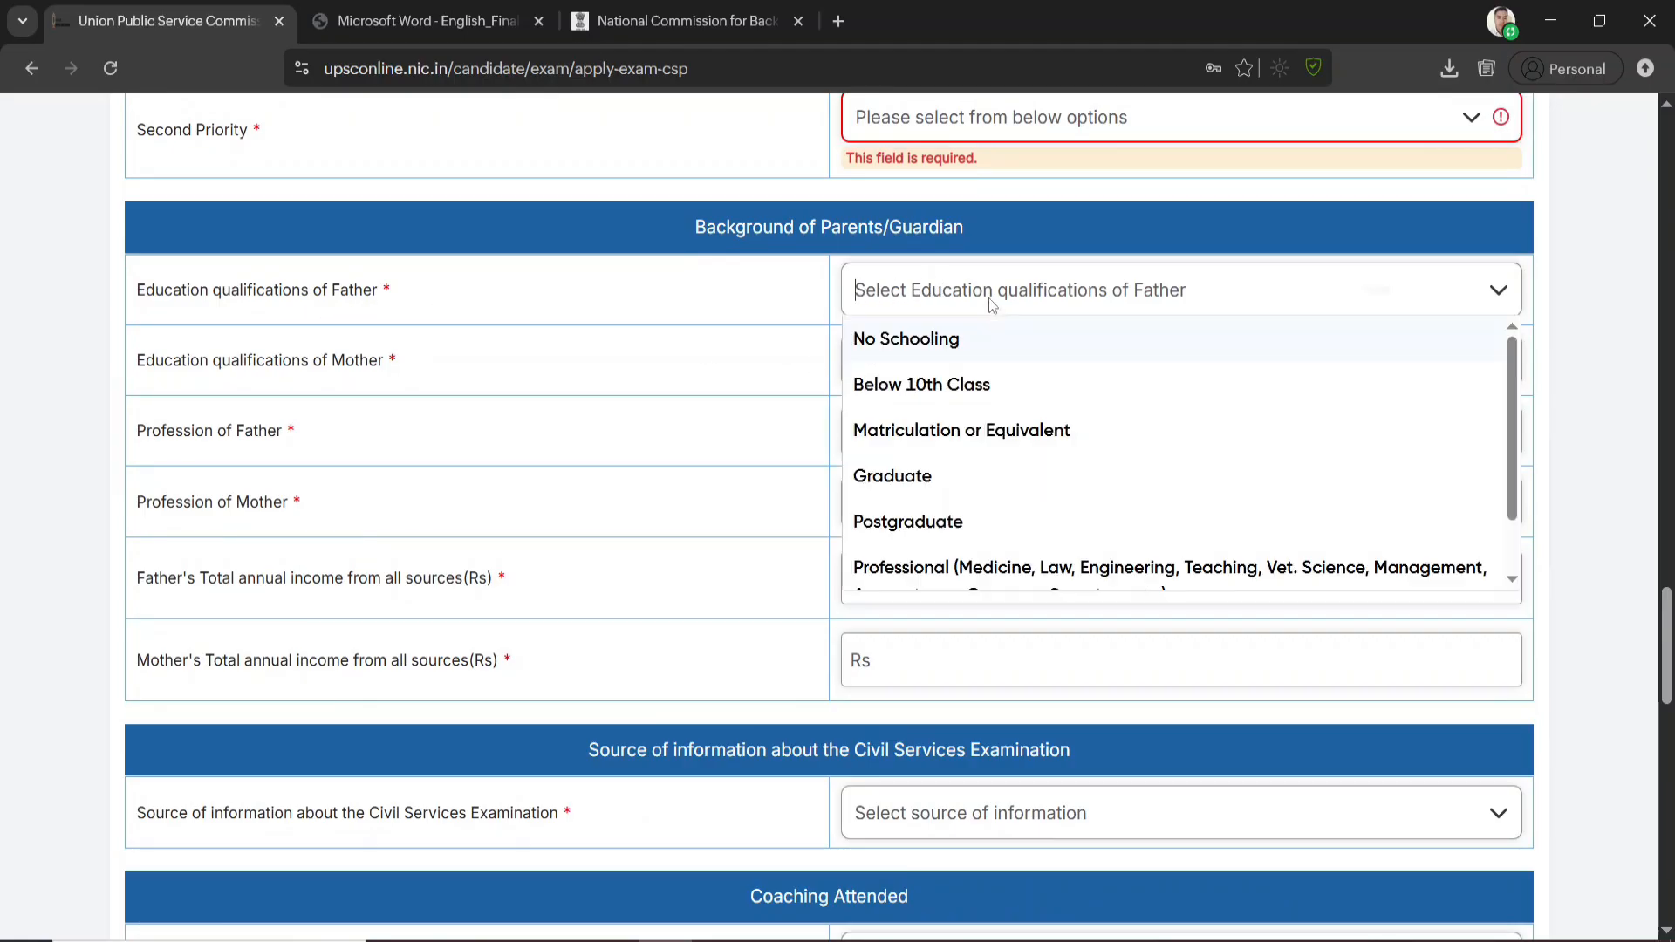
{"action": "scroll", "coordinate": [961, 469], "scroll_direction": "down", "scroll_amount": 1}
{"action": "scroll", "coordinate": [955, 462], "scroll_direction": "down", "scroll_amount": 1}
{"action": "scroll", "coordinate": [916, 332], "scroll_direction": "up", "scroll_amount": 1}
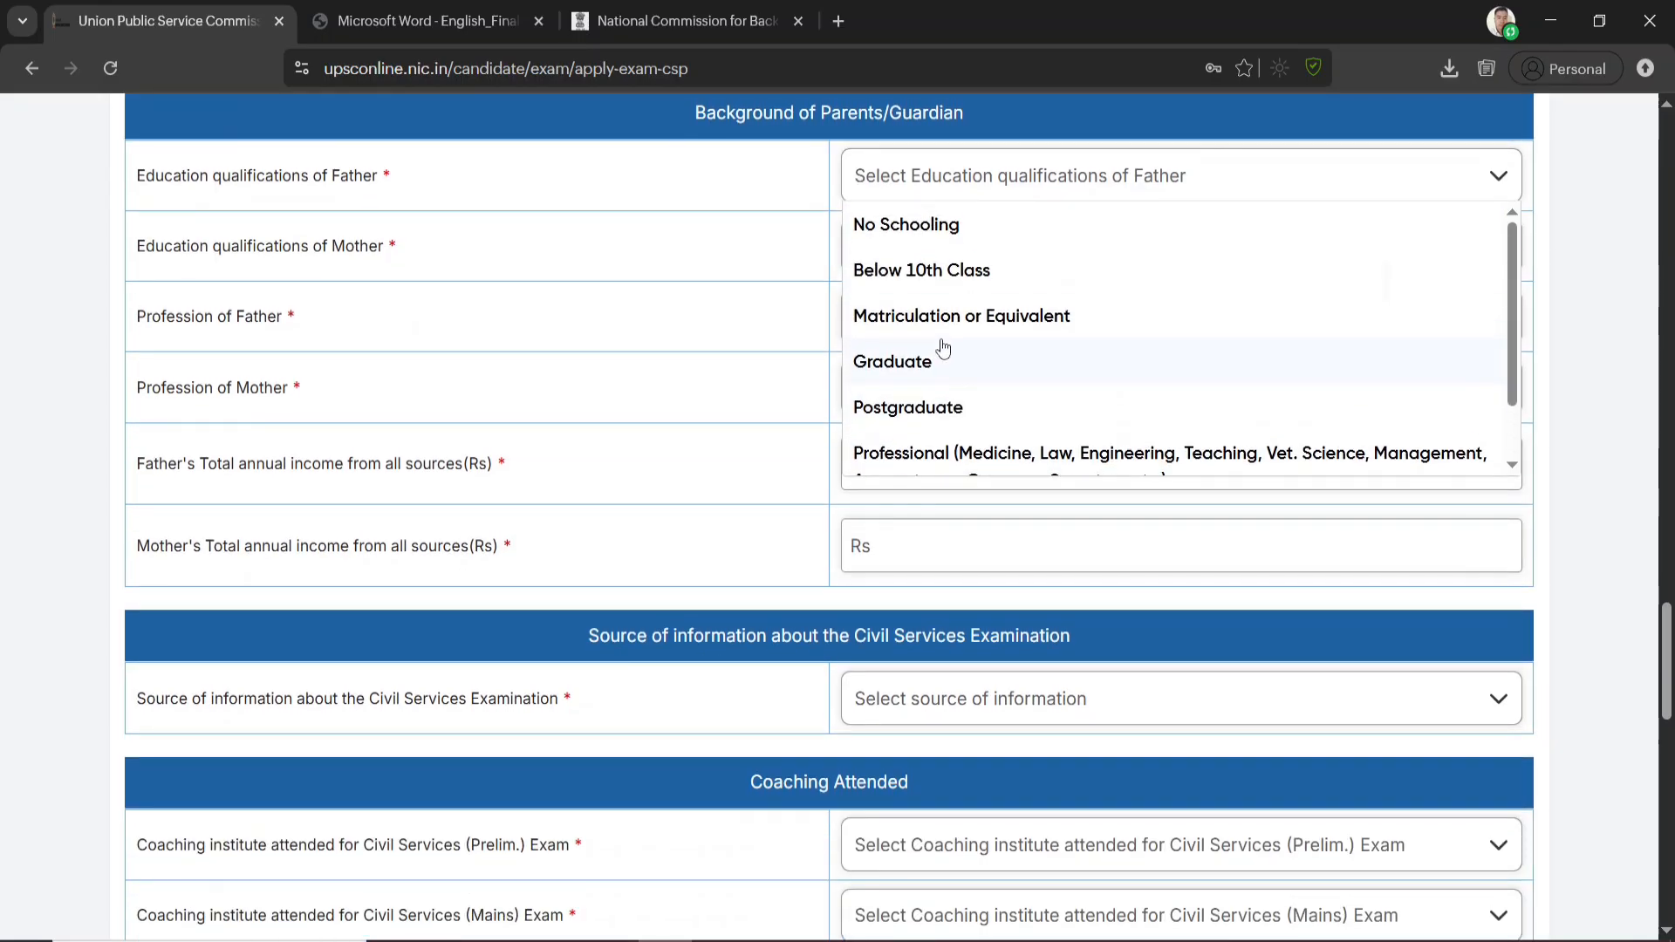
{"action": "scroll", "coordinate": [946, 371], "scroll_direction": "down", "scroll_amount": 1}
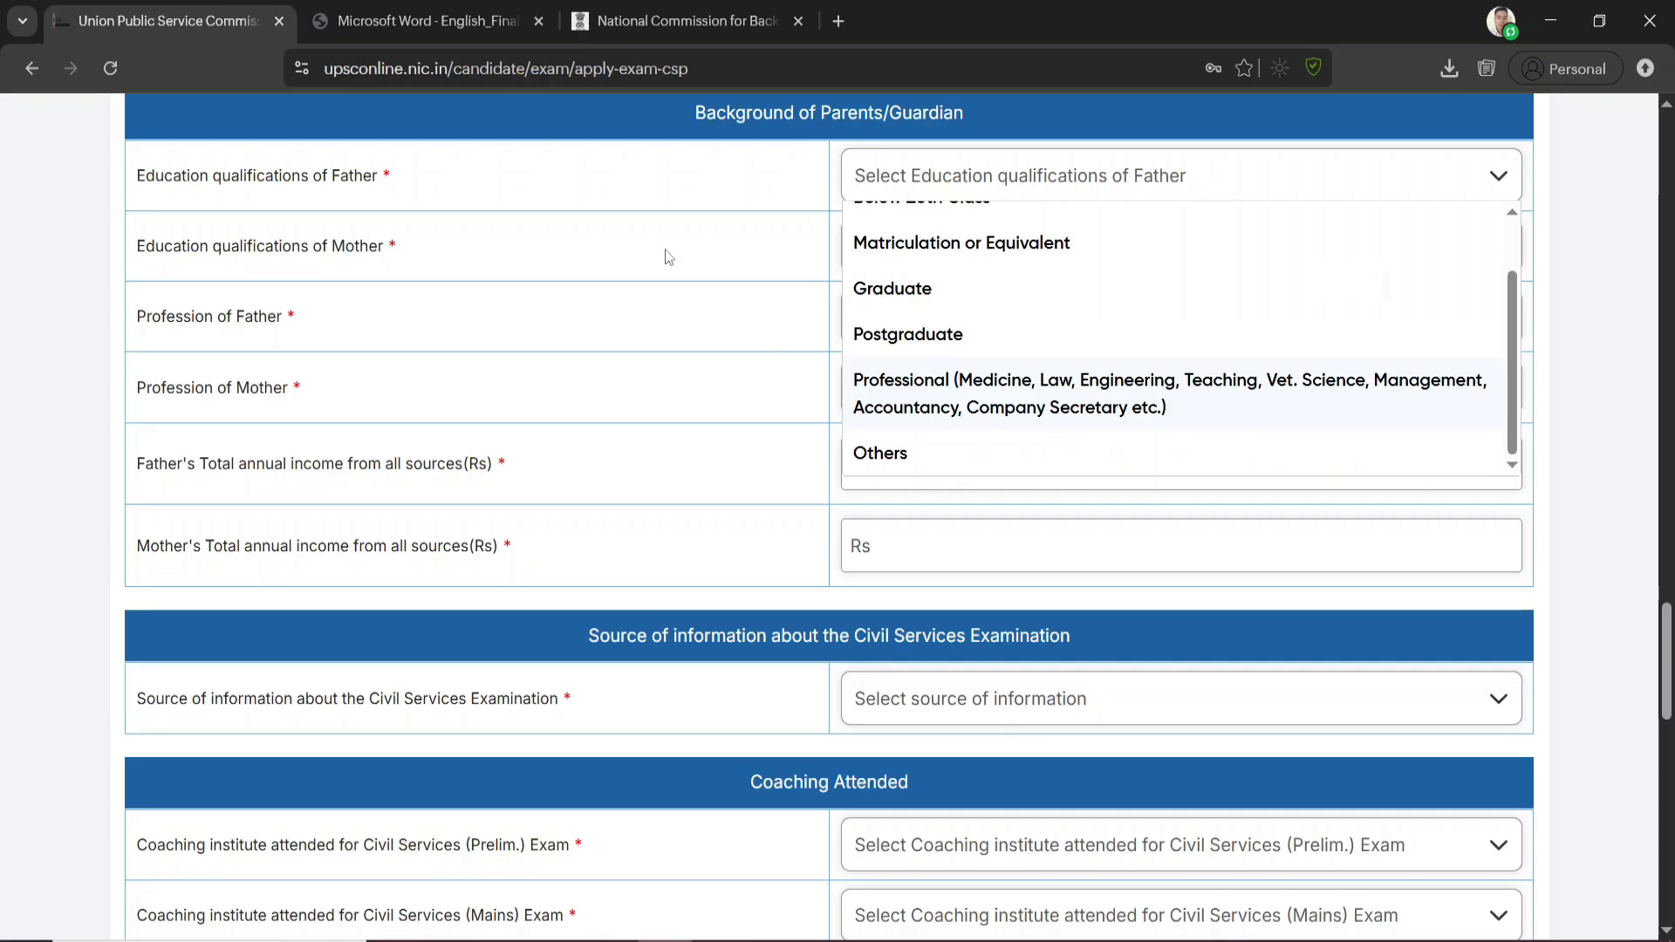
{"action": "left_click", "coordinate": [744, 297]}
{"action": "left_click", "coordinate": [1083, 272]}
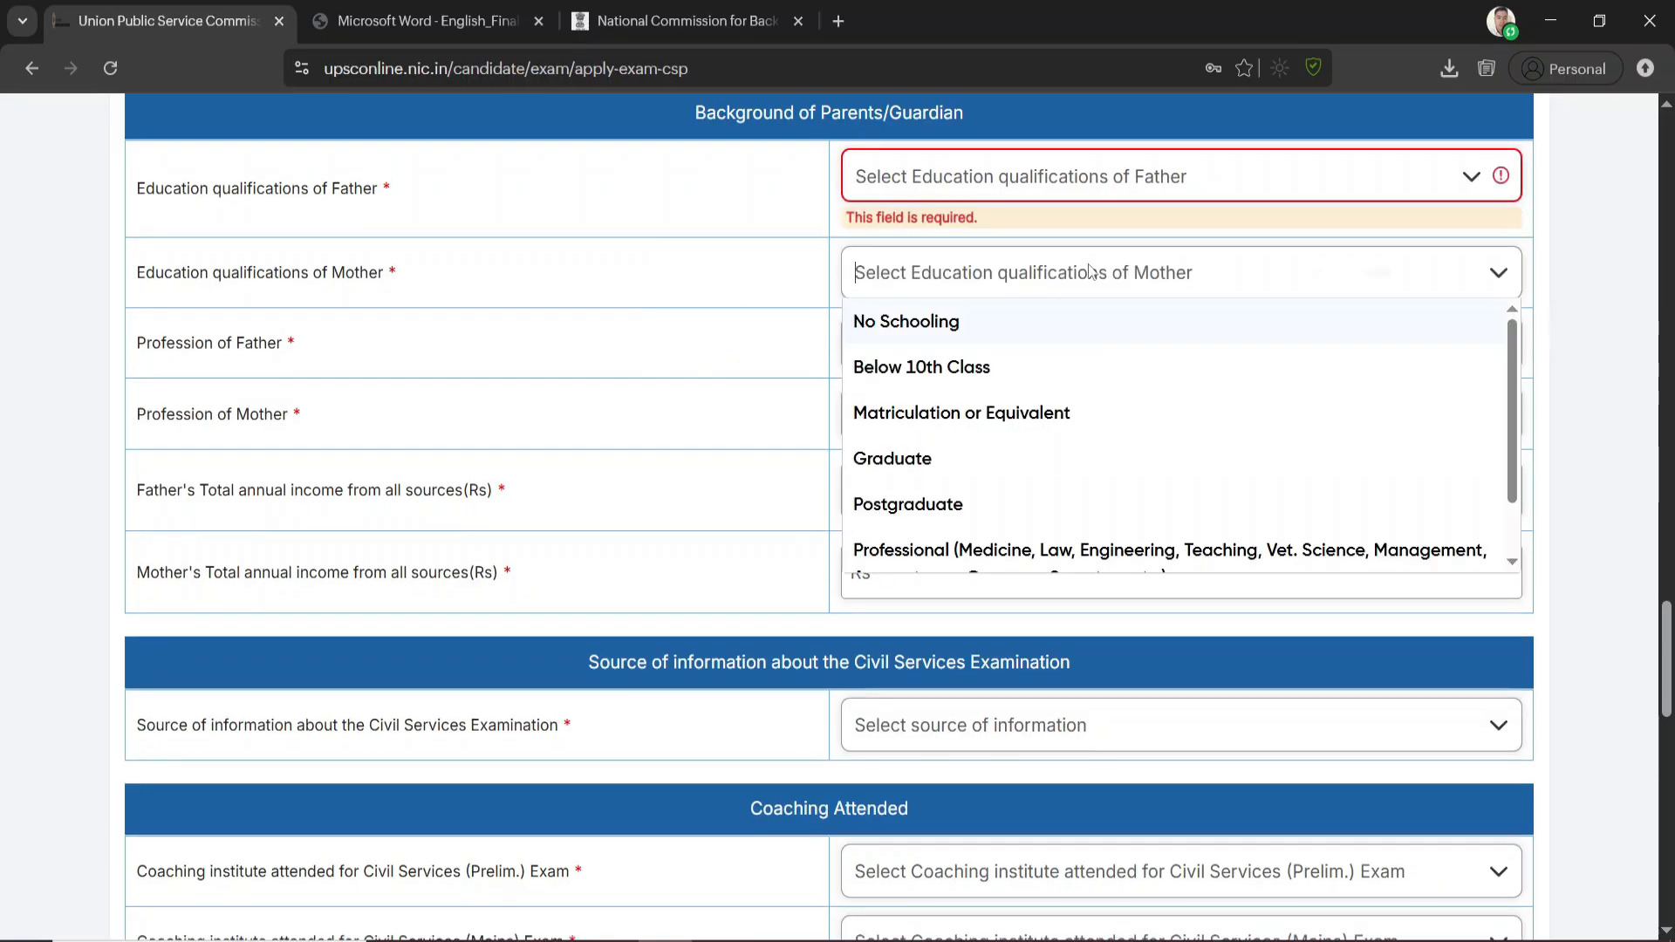
{"action": "left_click", "coordinate": [434, 342]}
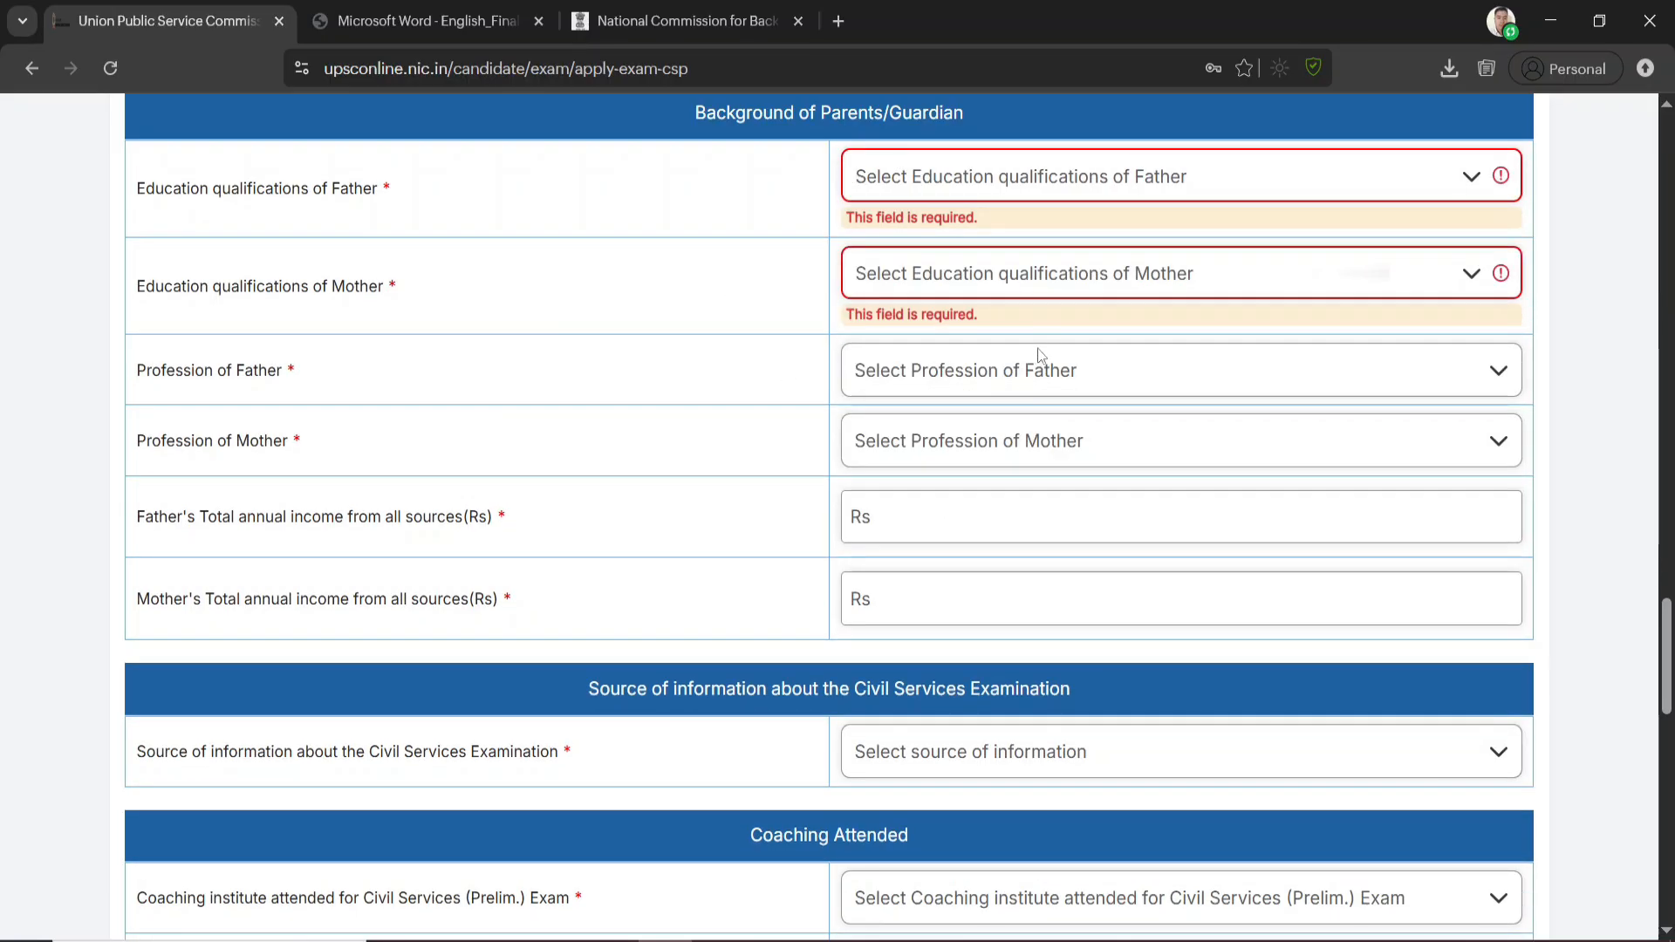
Review the profession options for Father and Mother and the fields for their total annual income
{"action": "left_click", "coordinate": [1043, 370]}
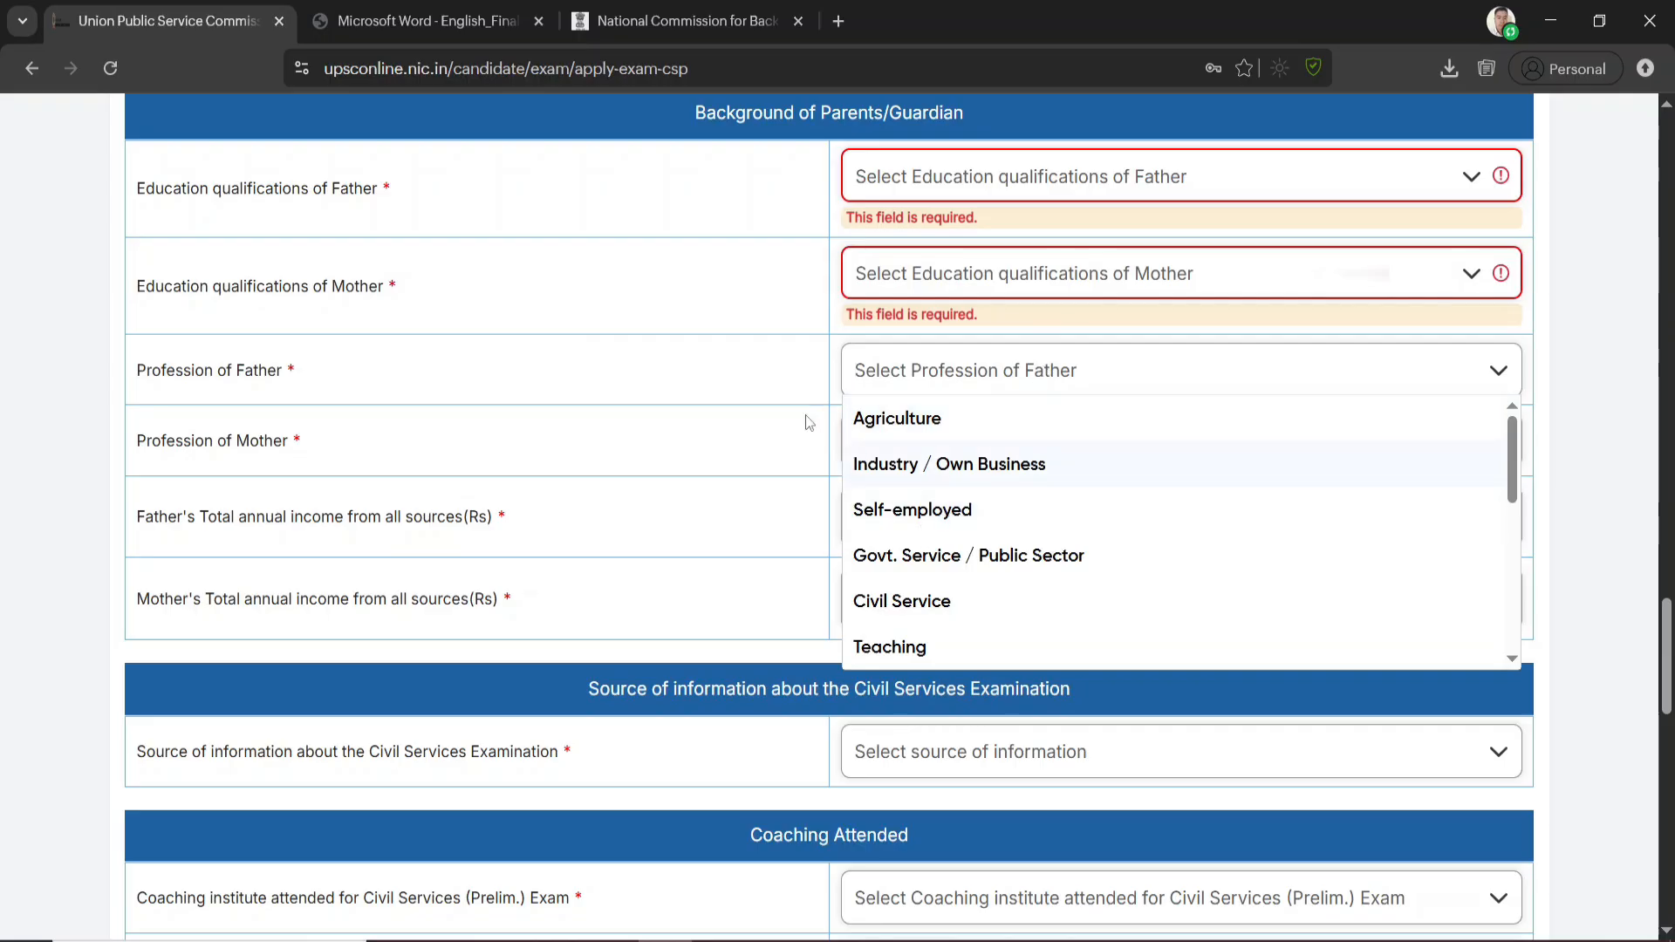
{"action": "left_click", "coordinate": [717, 373]}
{"action": "left_click", "coordinate": [1027, 469]}
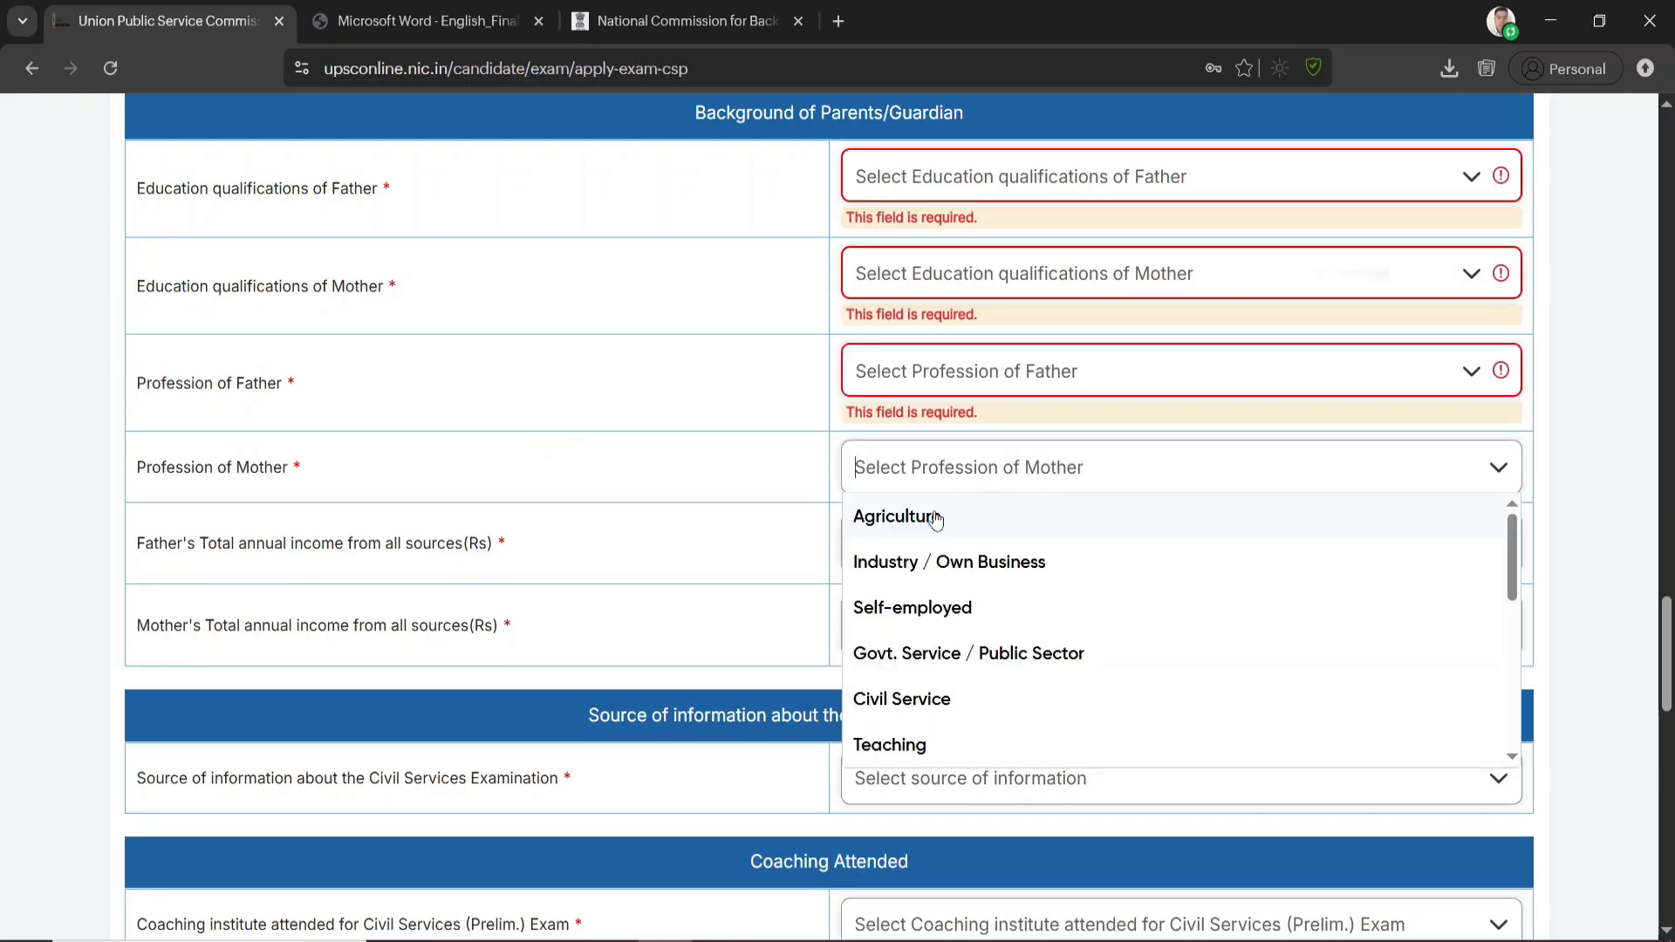
{"action": "left_click", "coordinate": [749, 526]}
{"action": "scroll", "coordinate": [611, 542], "scroll_direction": "down", "scroll_amount": 1}
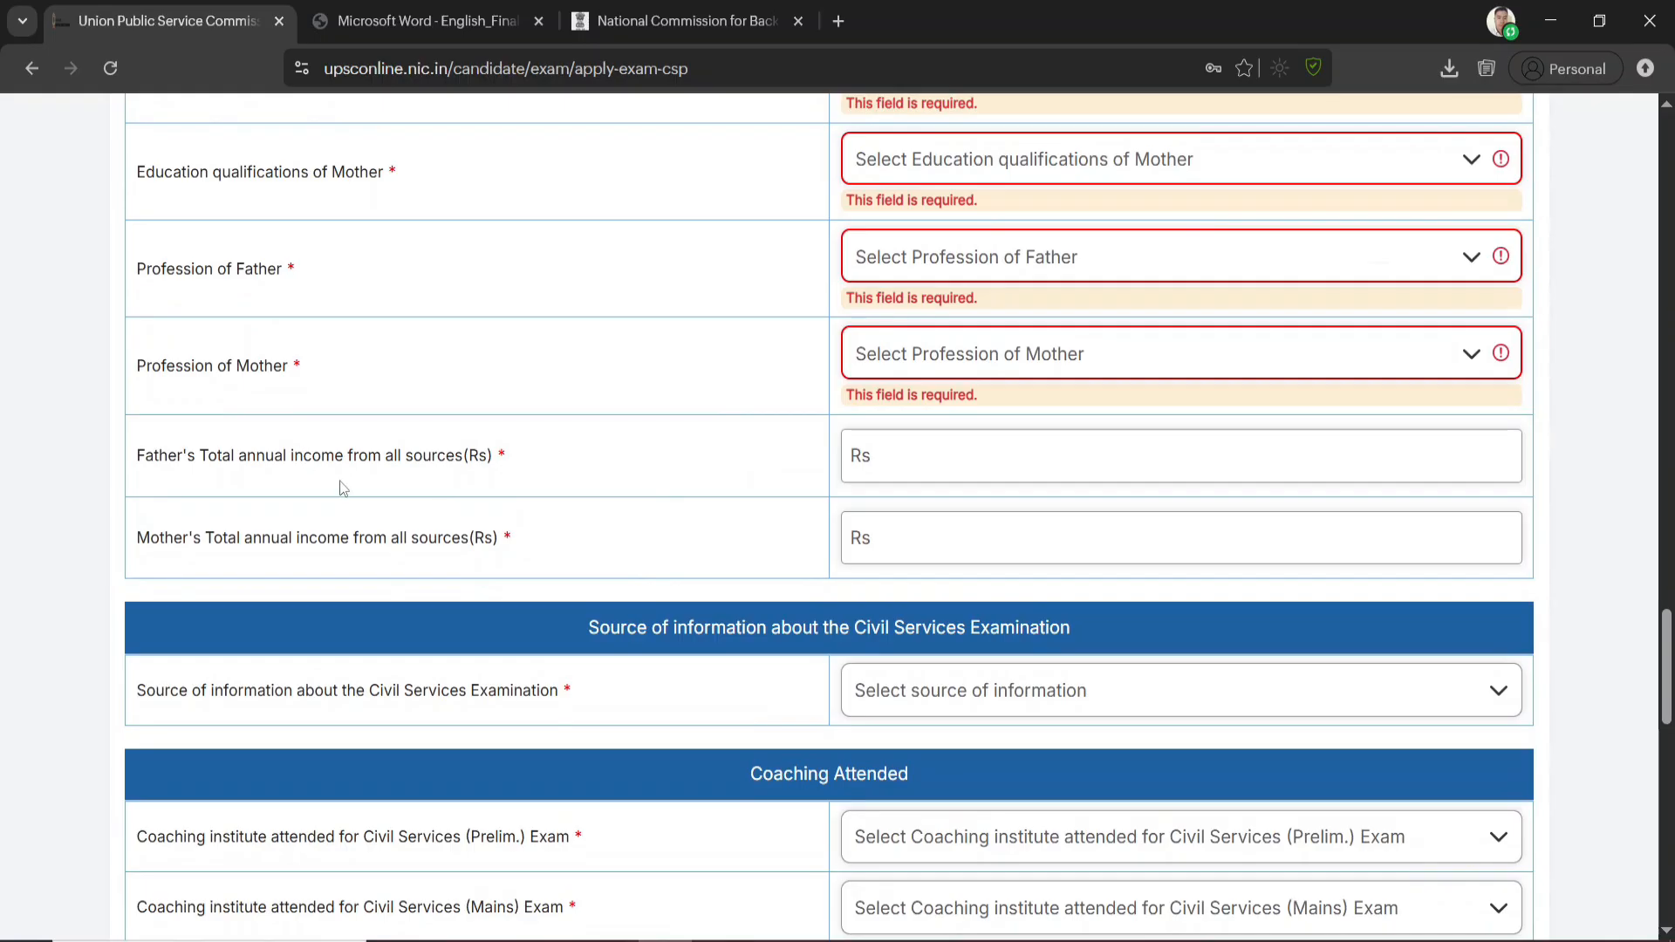
{"action": "left_click", "coordinate": [994, 456]}
{"action": "left_click", "coordinate": [626, 486]}
{"action": "left_click", "coordinate": [669, 564]}
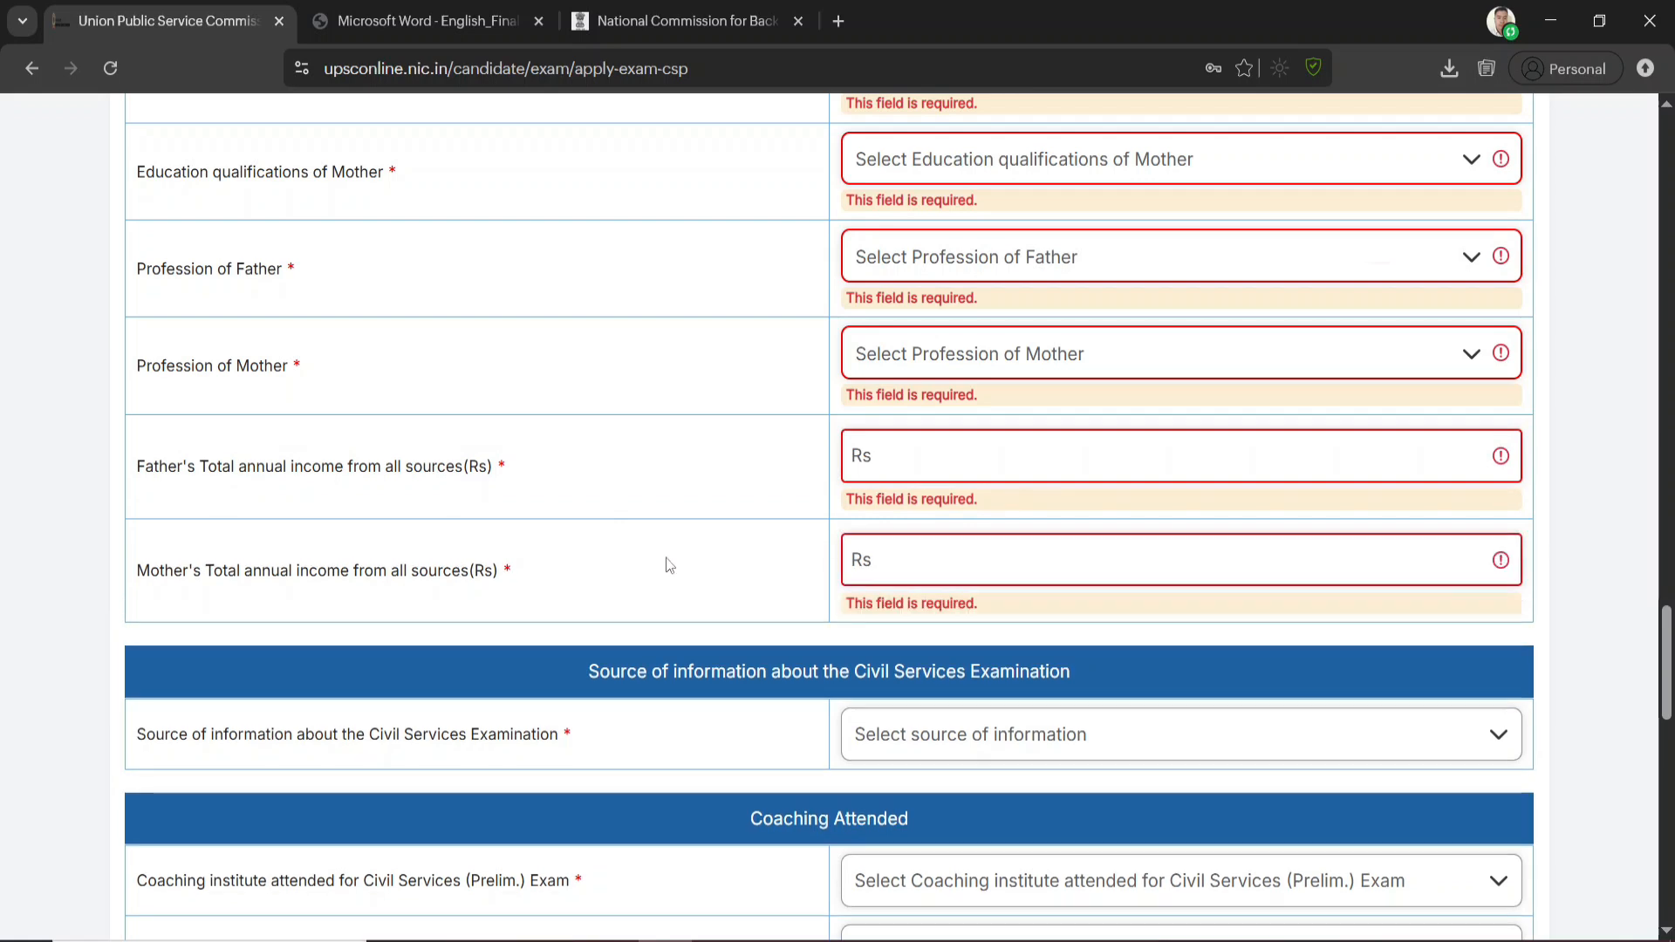
Review the options for the source of information about the Civil Services Examination
{"action": "scroll", "coordinate": [783, 589], "scroll_direction": "down", "scroll_amount": 3}
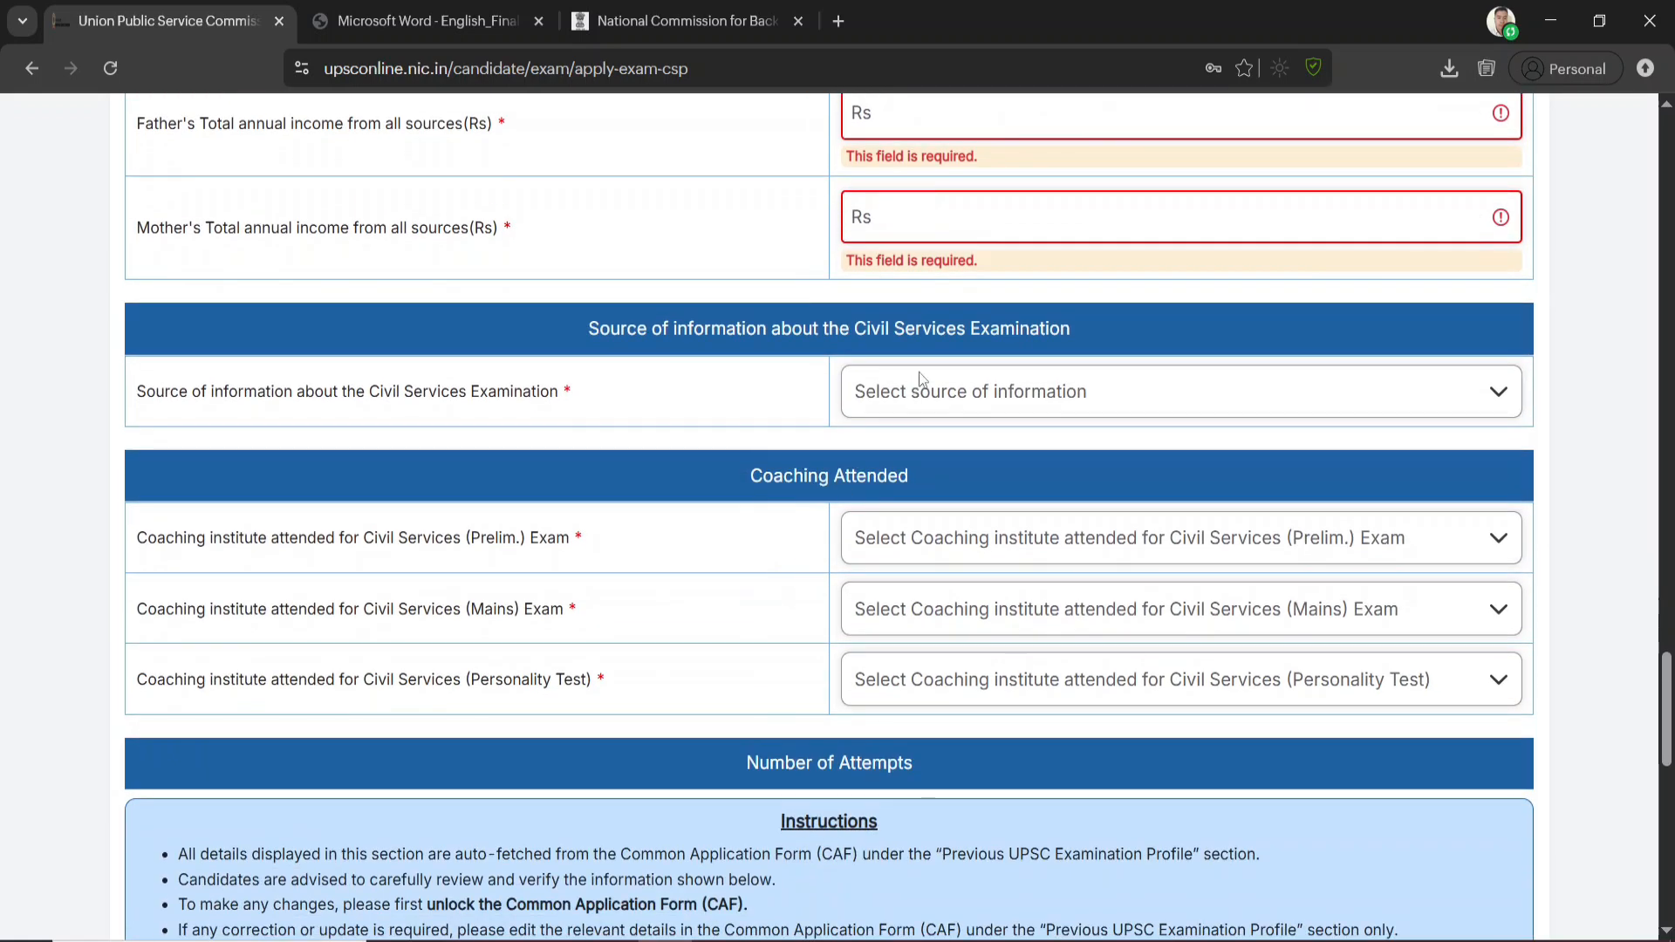
{"action": "left_click", "coordinate": [977, 407]}
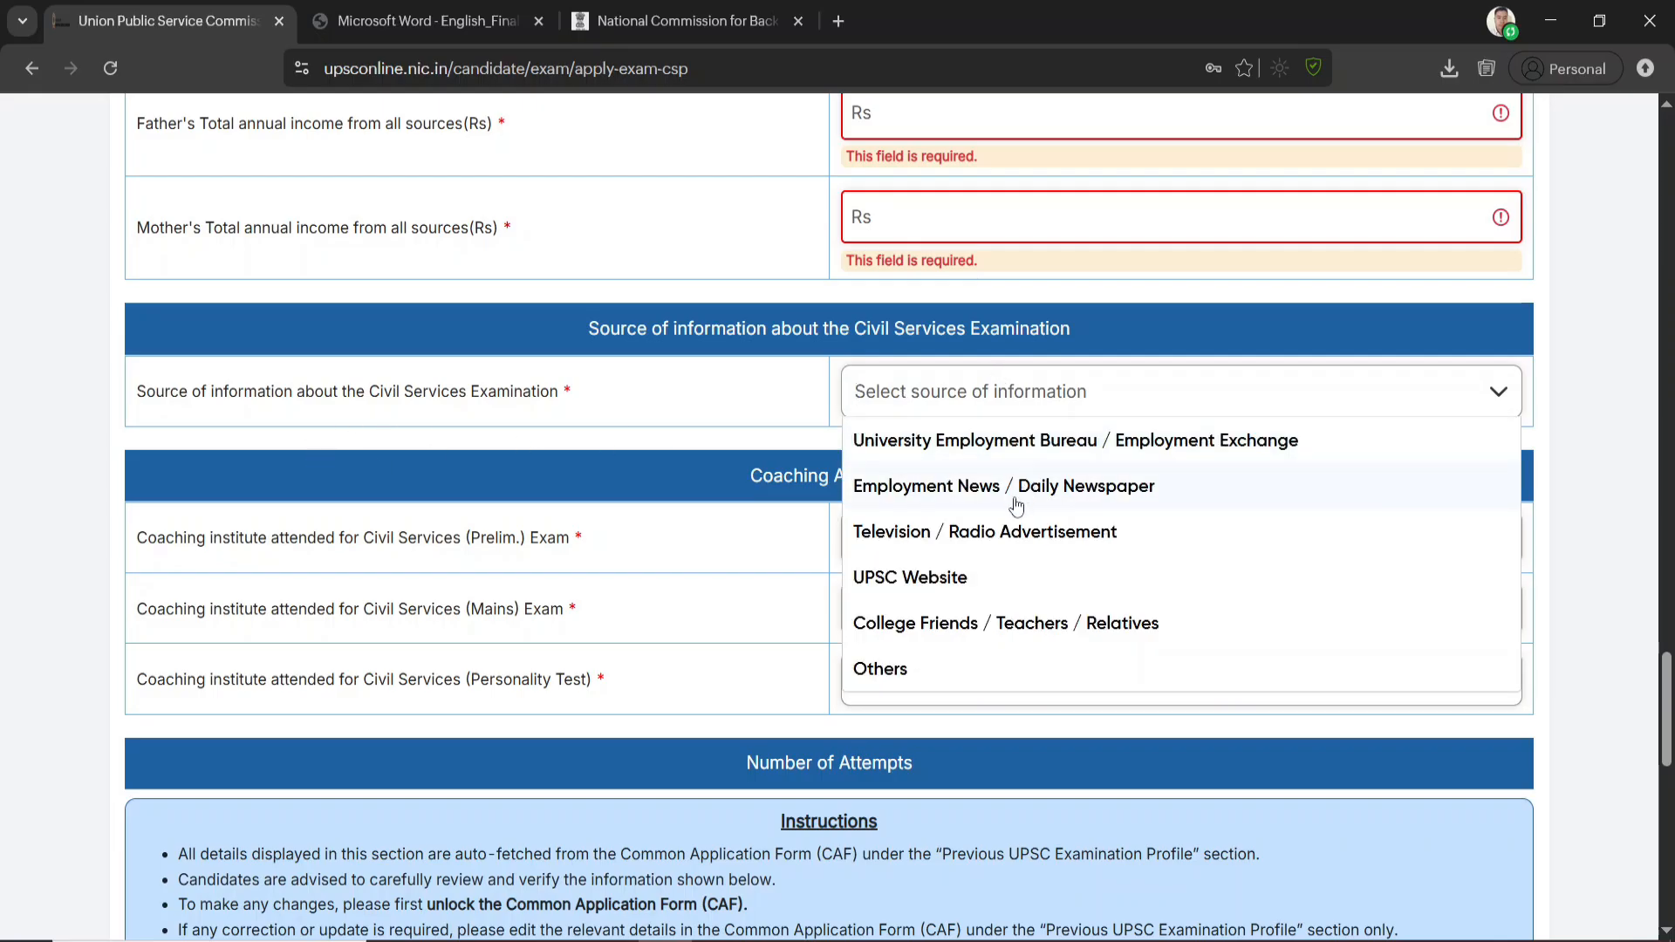
{"action": "scroll", "coordinate": [956, 585], "scroll_direction": "down", "scroll_amount": 1}
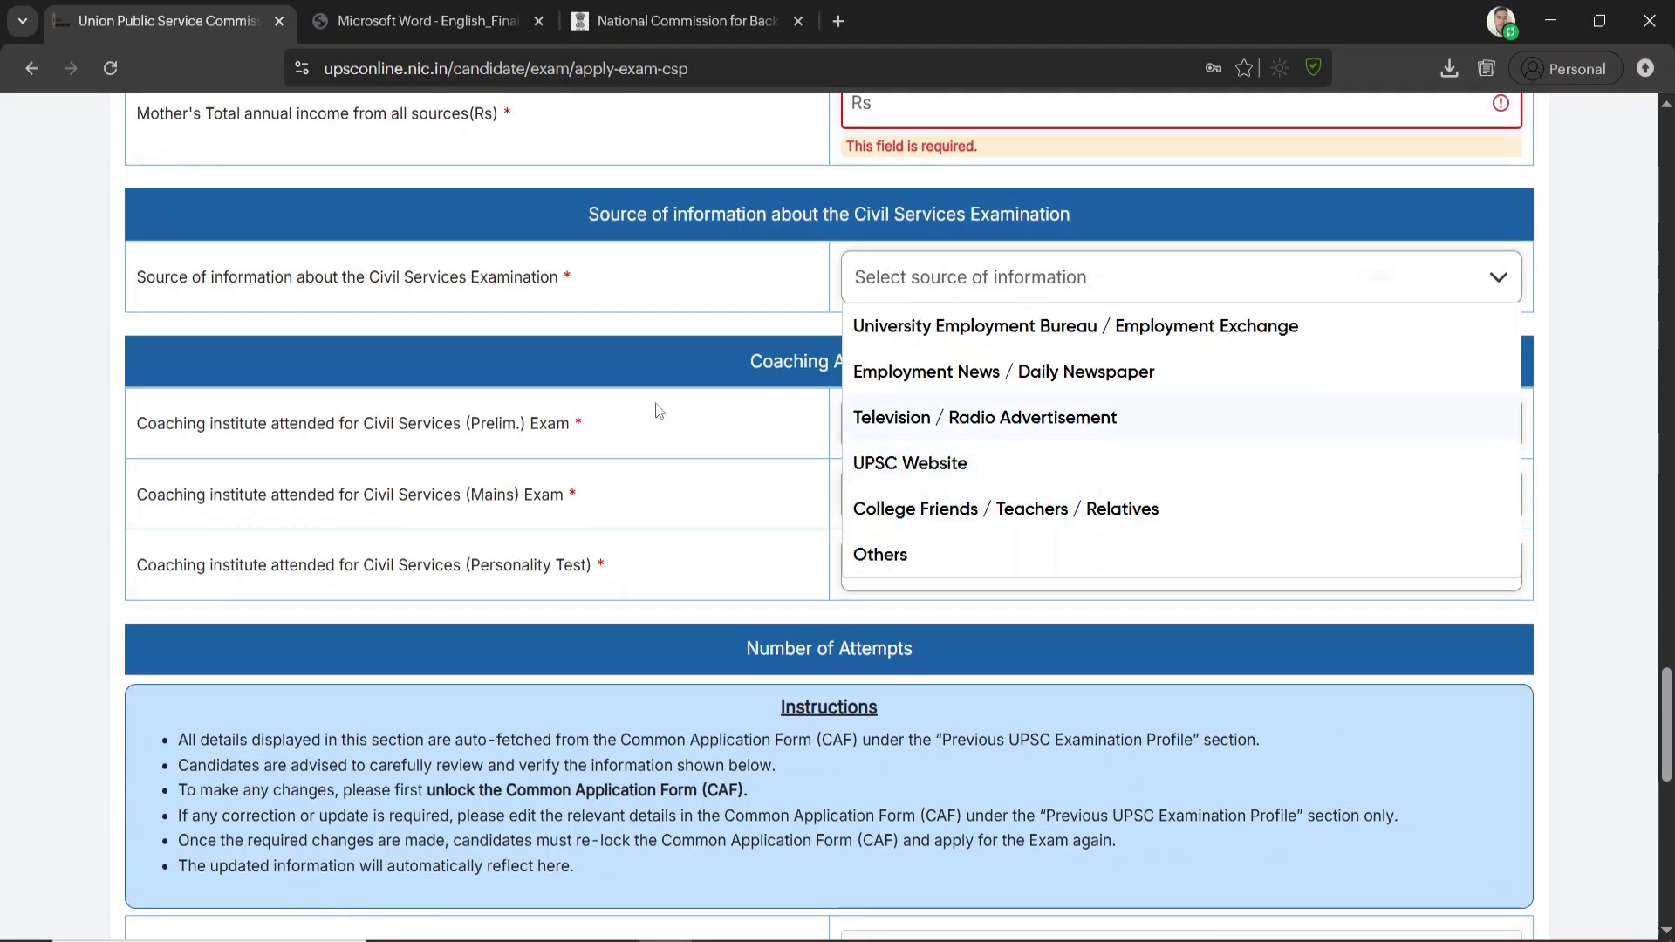
{"action": "left_click", "coordinate": [667, 301]}
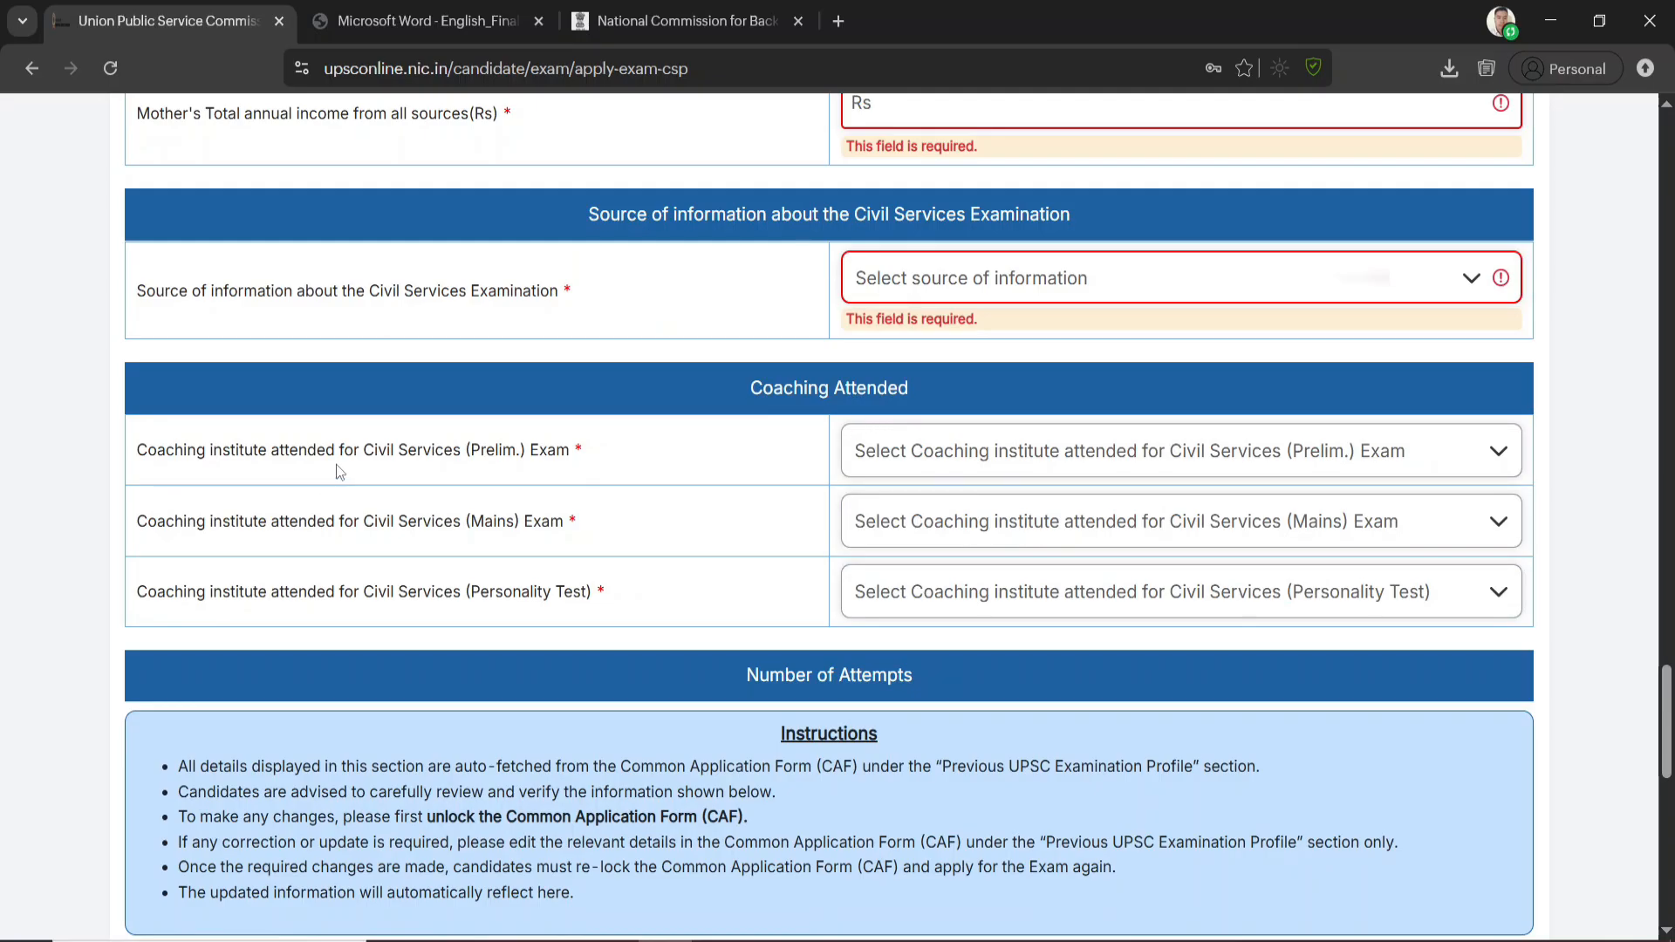
Set the coaching institute attended to Private Coaching Centre for the Prelim. Exam, Mains Exam and Personality Test
{"action": "left_click", "coordinate": [1010, 449]}
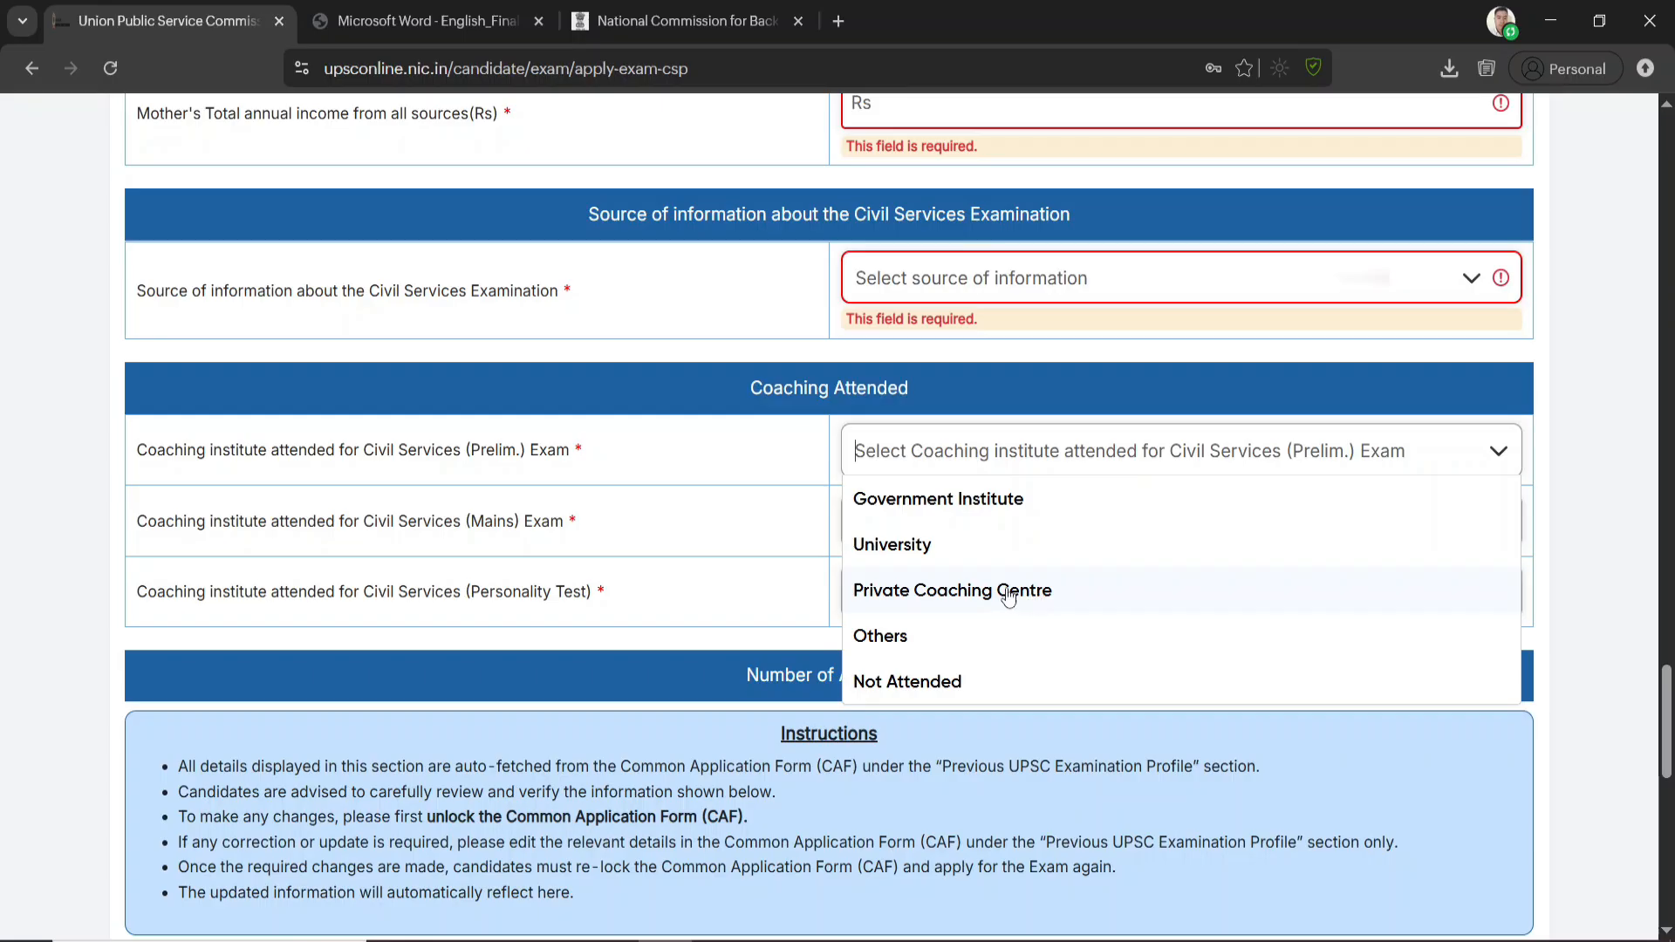
{"action": "left_click", "coordinate": [967, 589]}
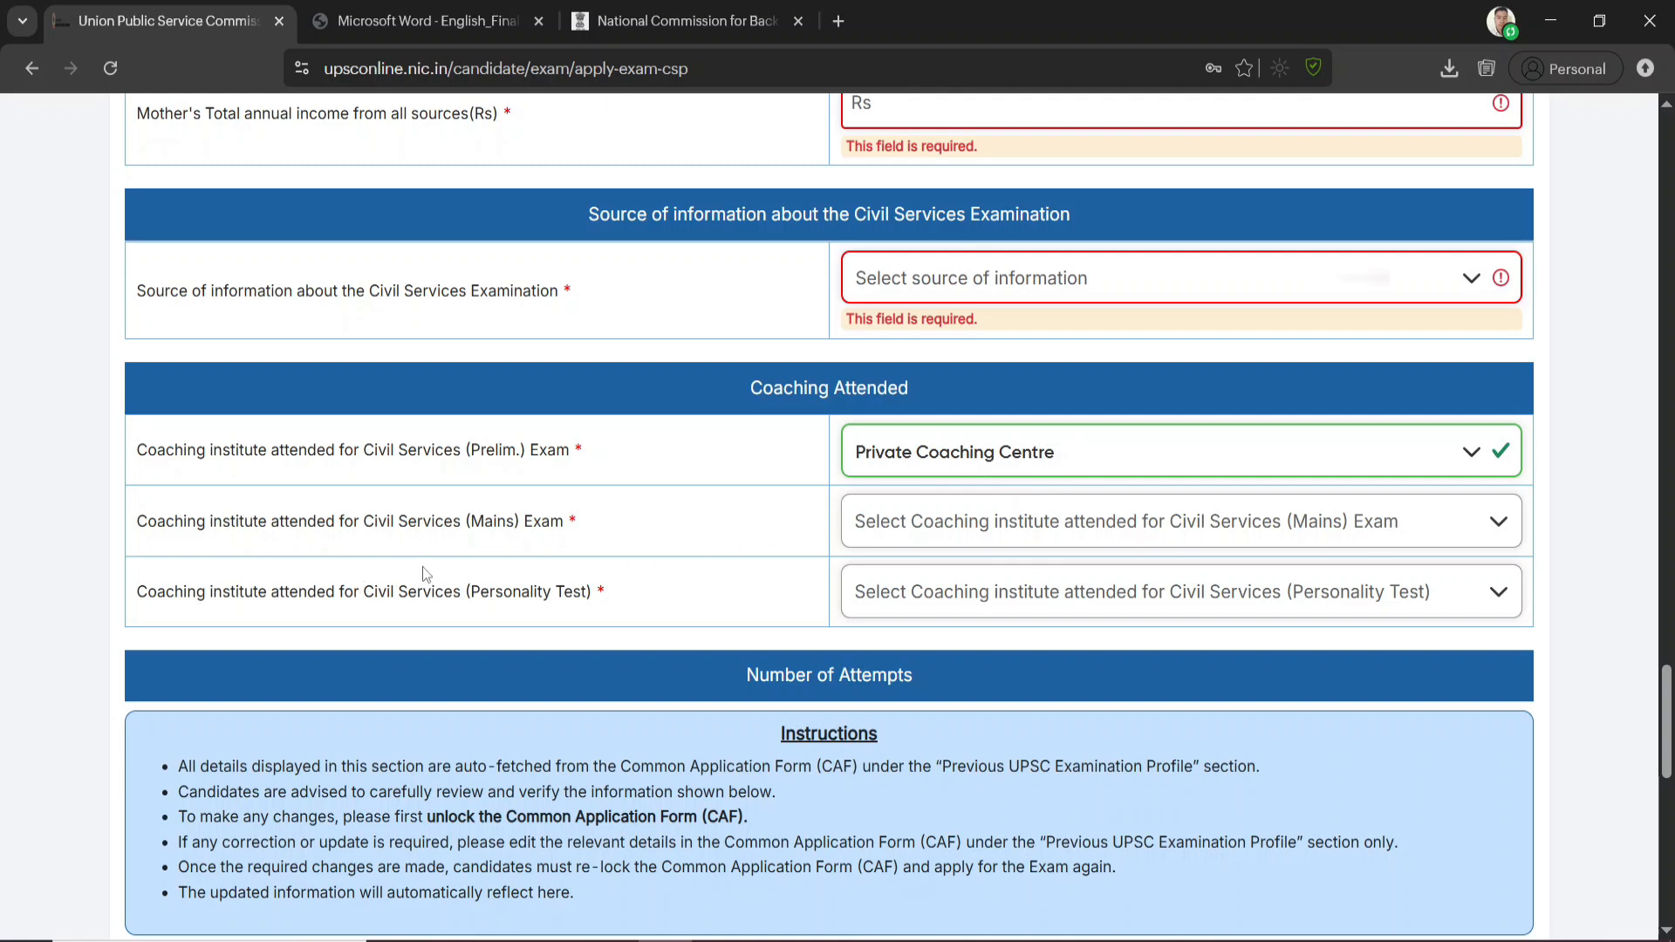
{"action": "left_click", "coordinate": [1010, 516]}
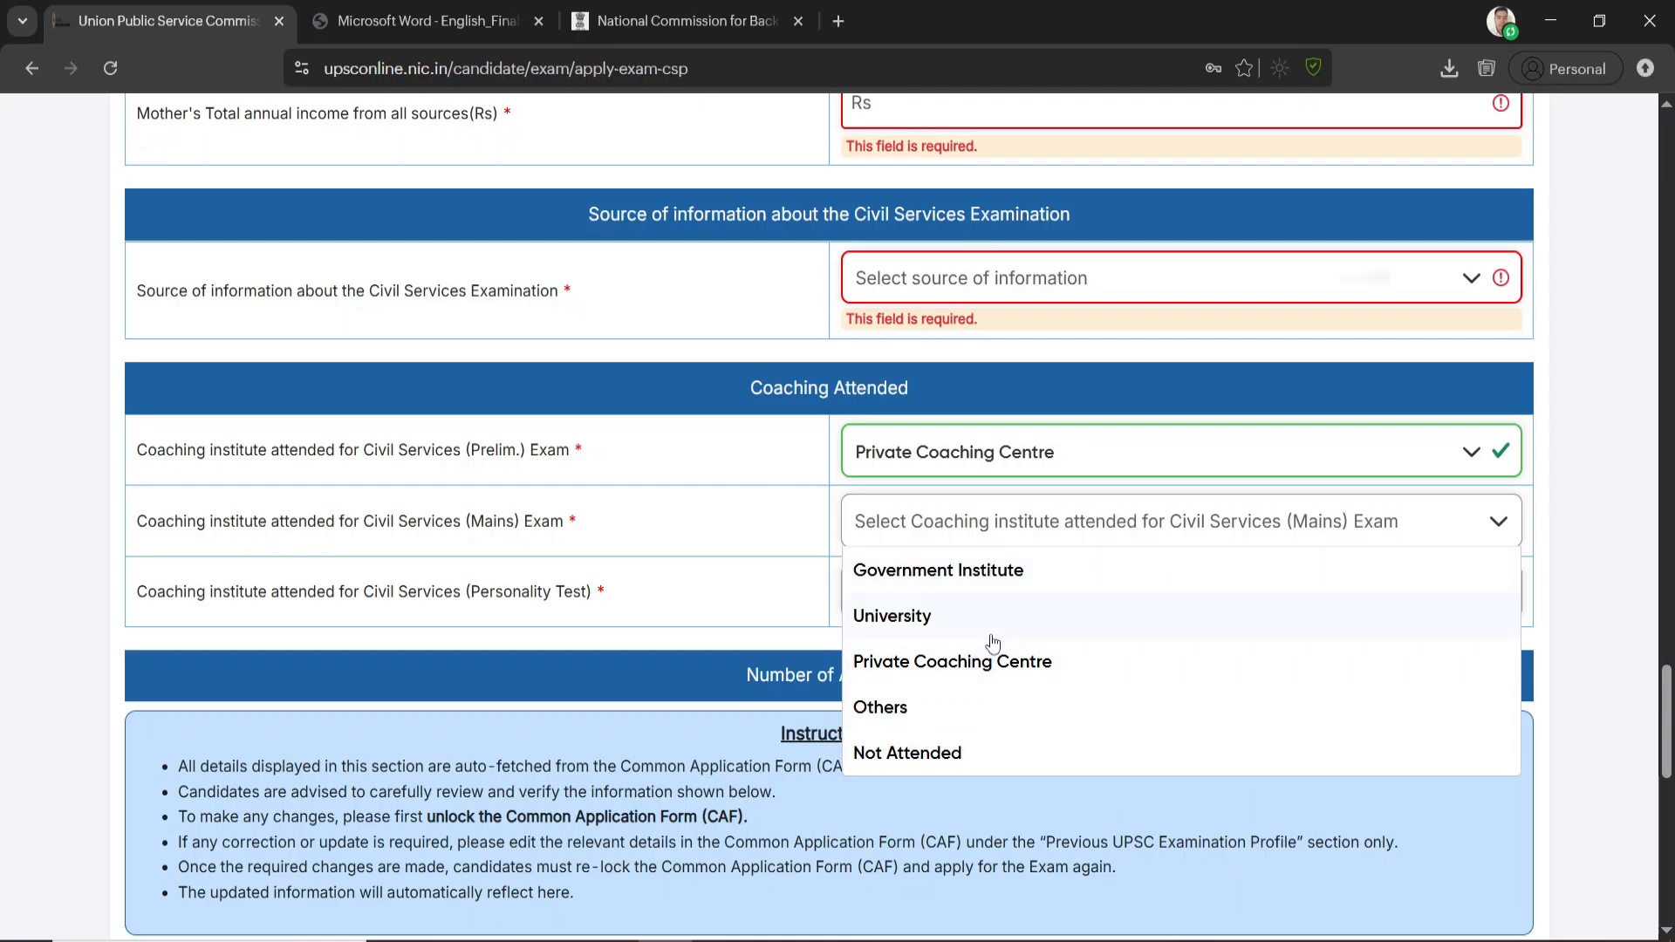
{"action": "left_click", "coordinate": [932, 663]}
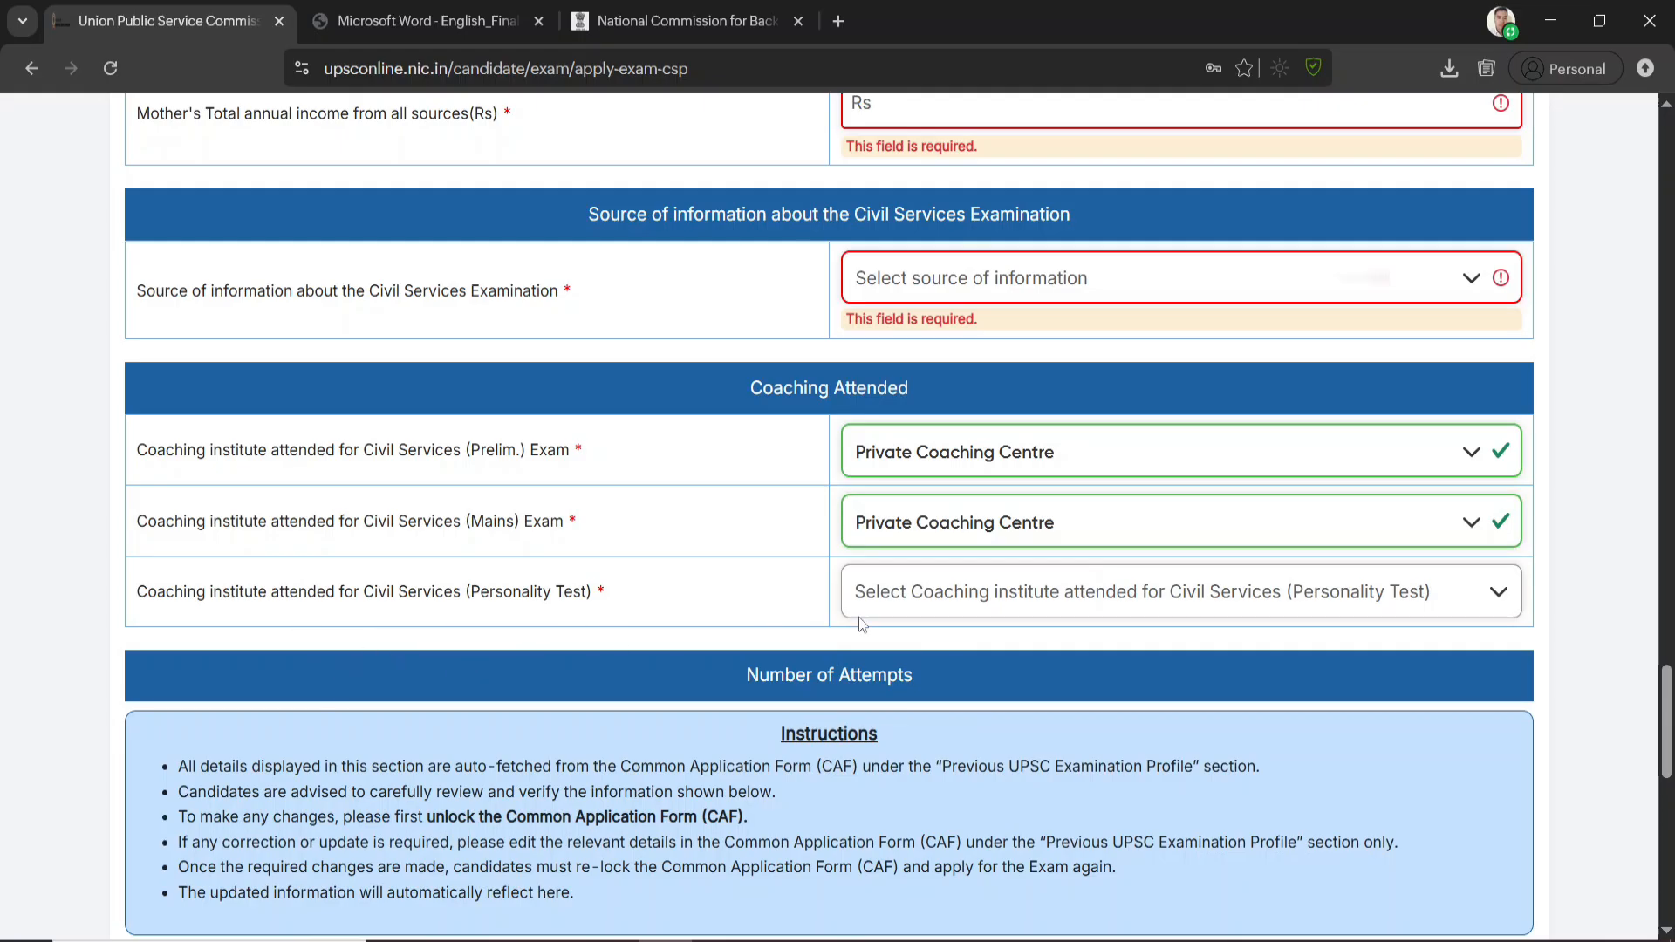
{"action": "left_click", "coordinate": [925, 602]}
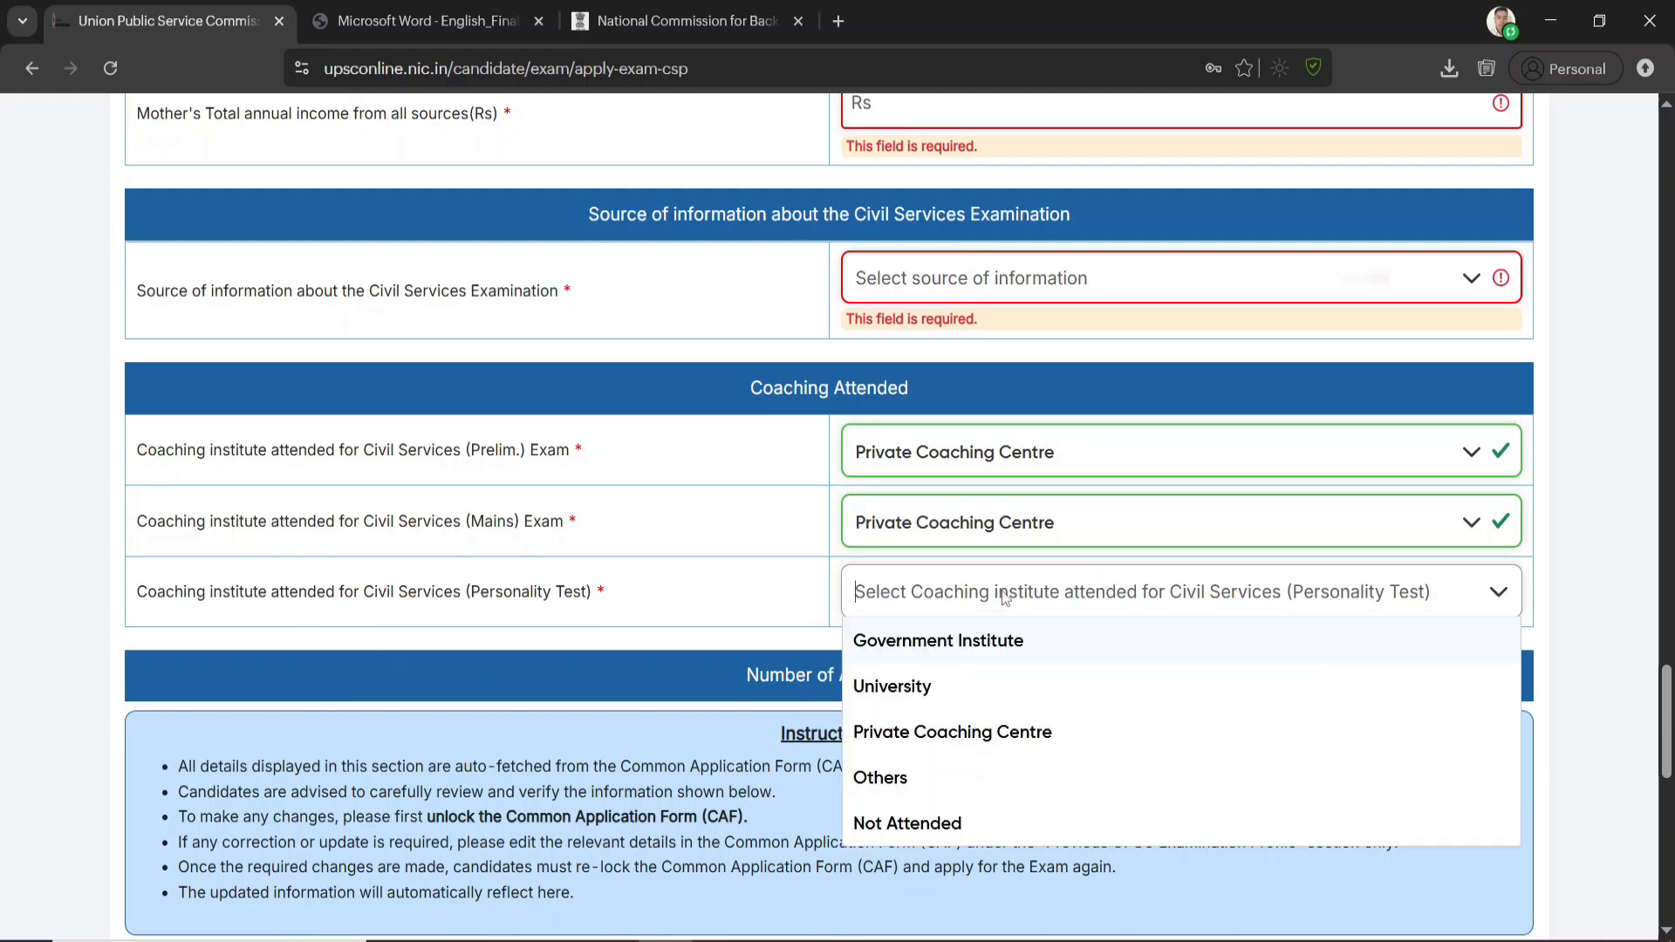
{"action": "left_click", "coordinate": [936, 734]}
{"action": "left_click", "coordinate": [981, 583]}
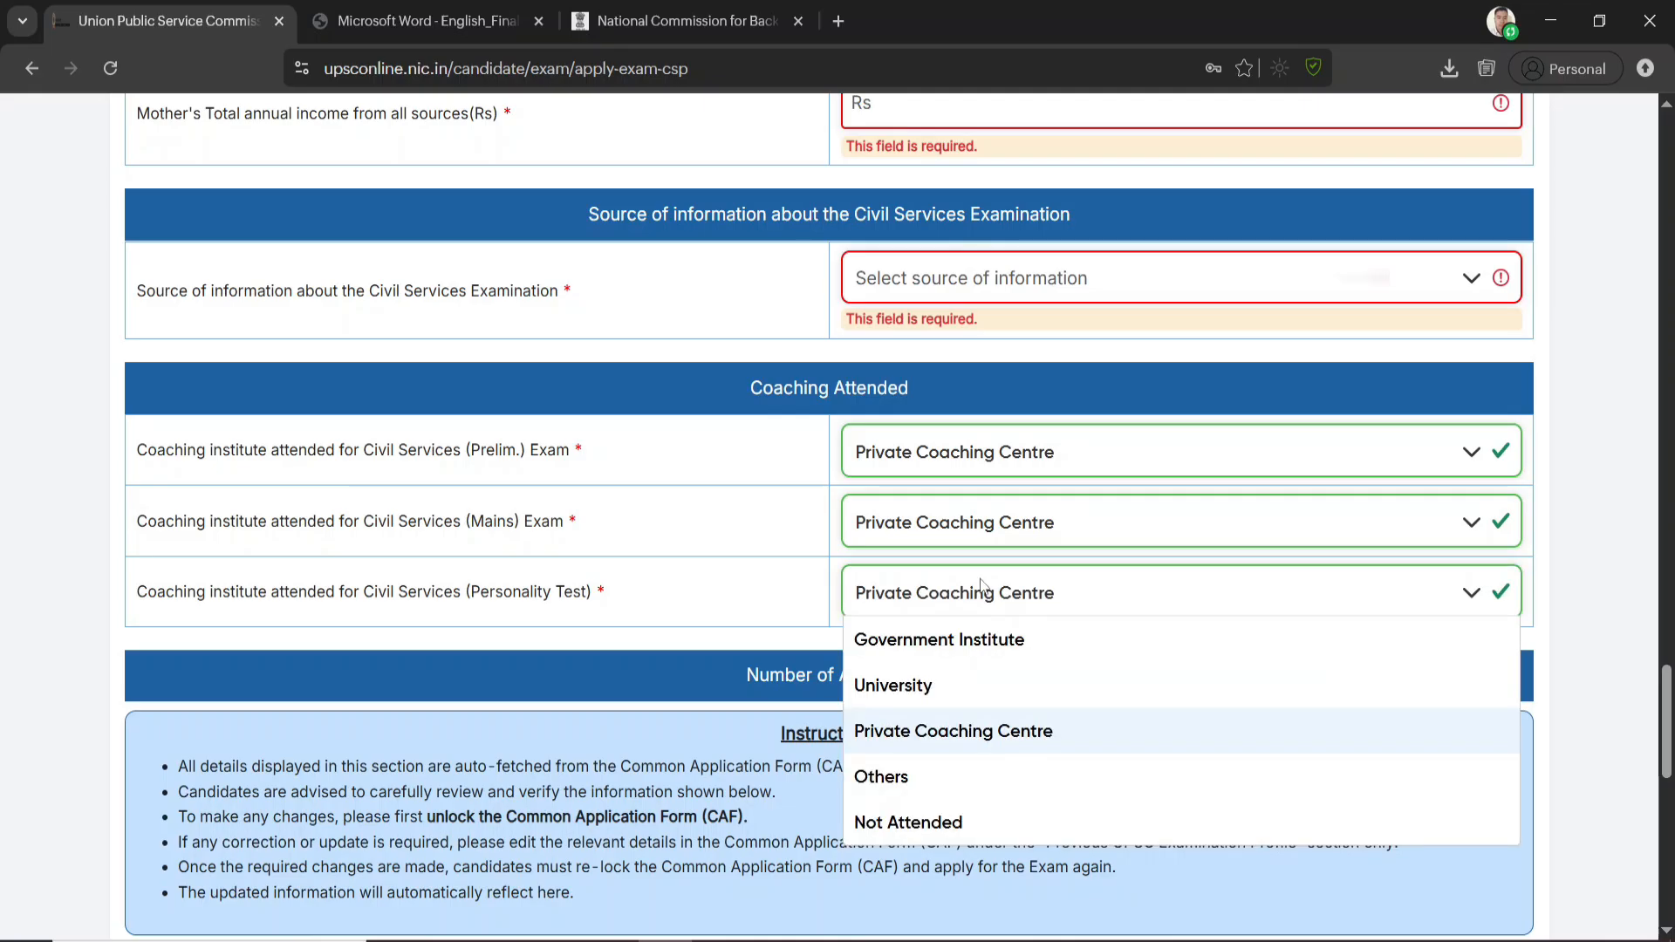
{"action": "scroll", "coordinate": [896, 696], "scroll_direction": "down", "scroll_amount": 3}
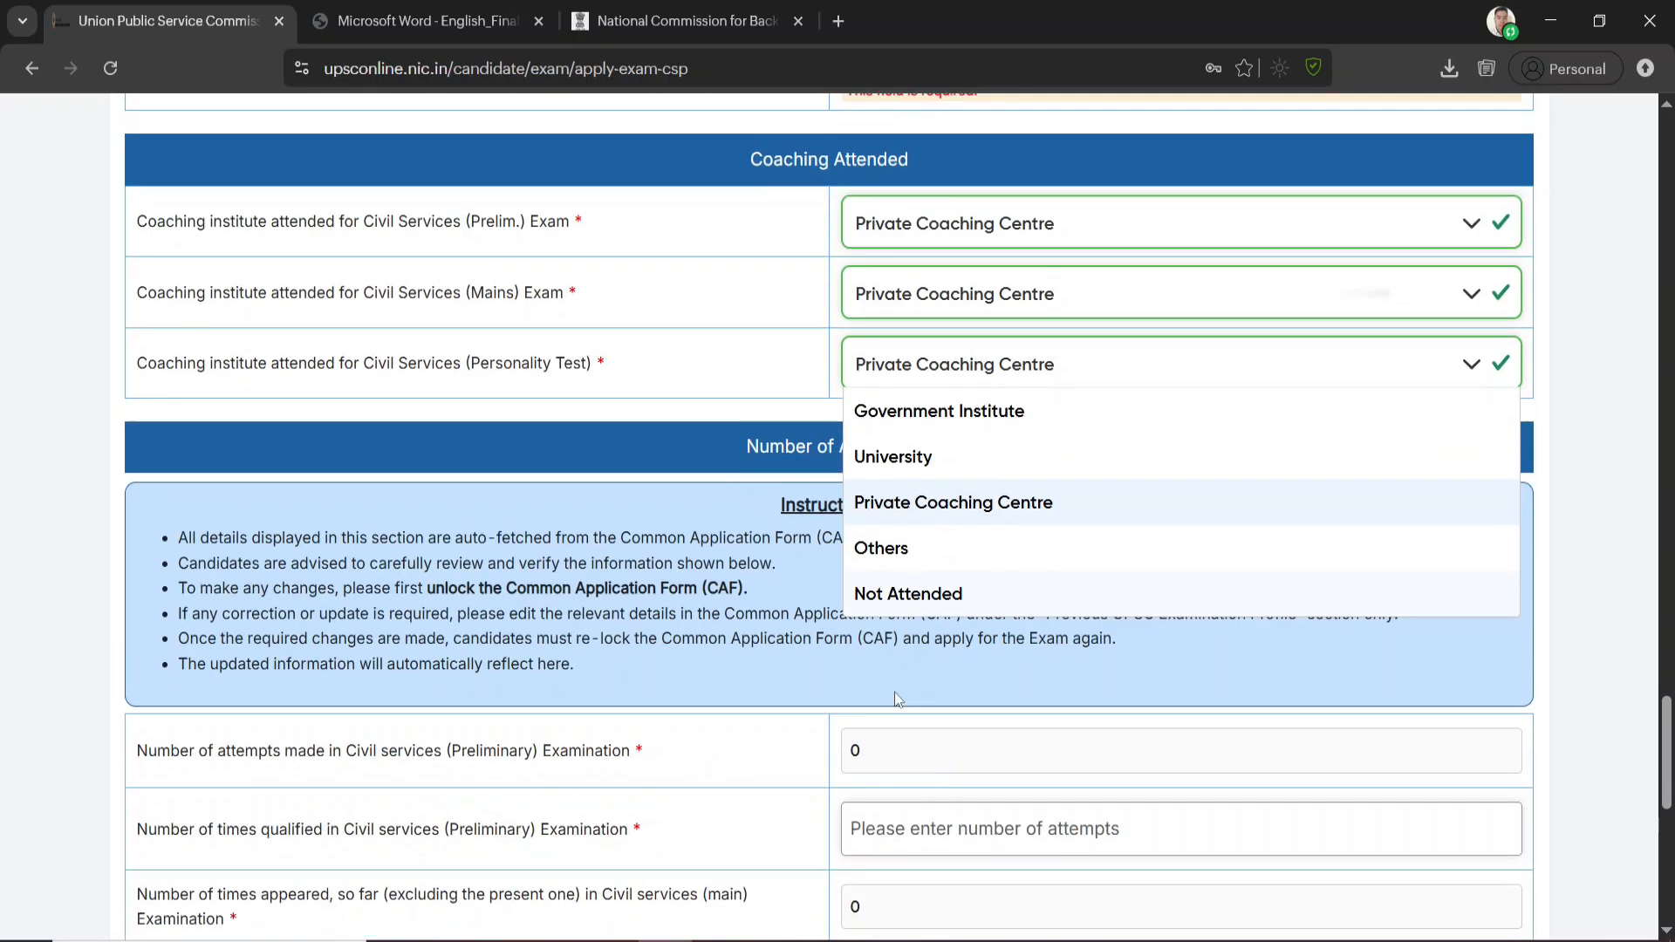
{"action": "left_click", "coordinate": [664, 325]}
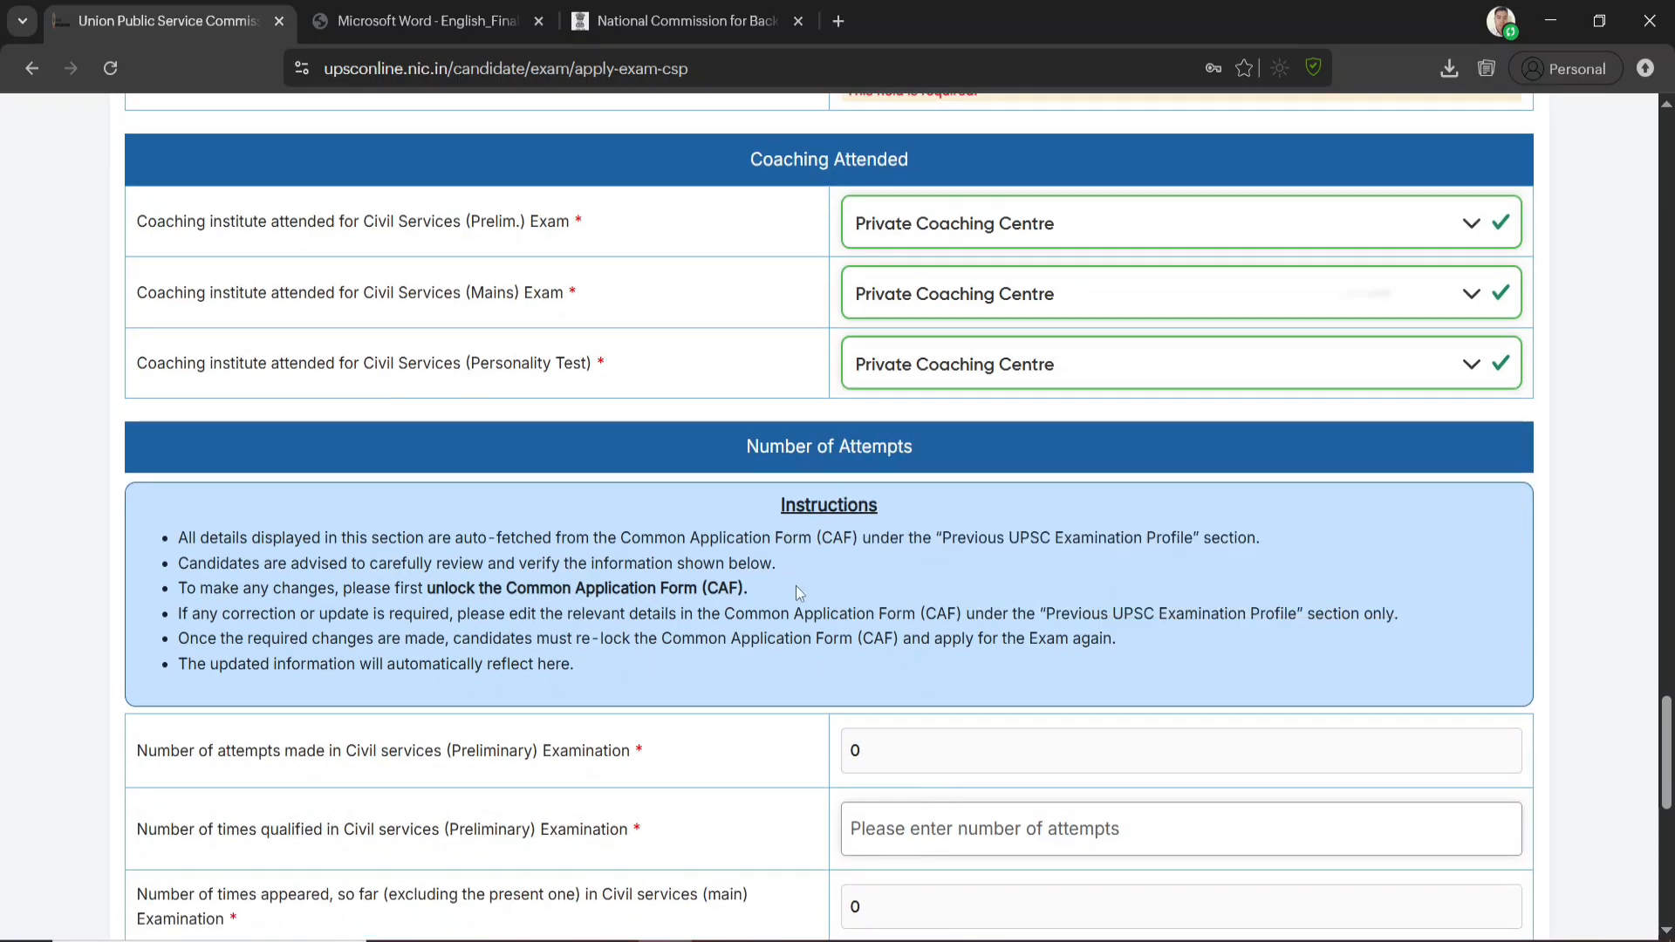
Enter 0 for the number of times qualified in both the Civil Services Preliminary and Main Examinations
{"action": "scroll", "coordinate": [789, 558], "scroll_direction": "down", "scroll_amount": 3}
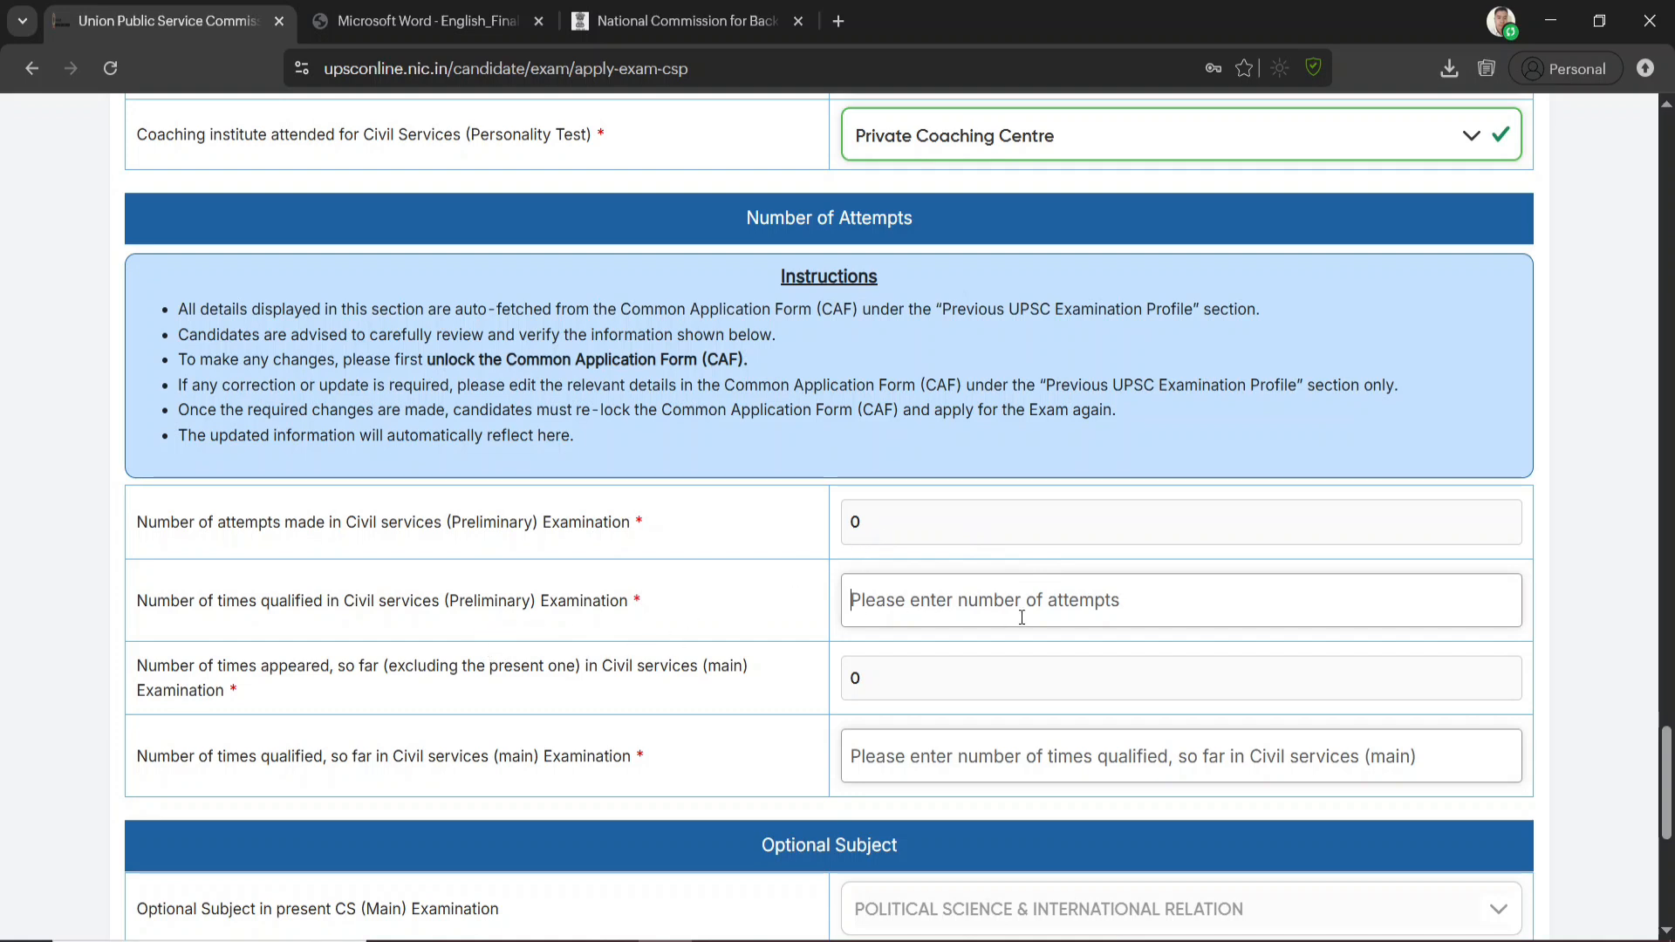
{"action": "left_click", "coordinate": [957, 612]}
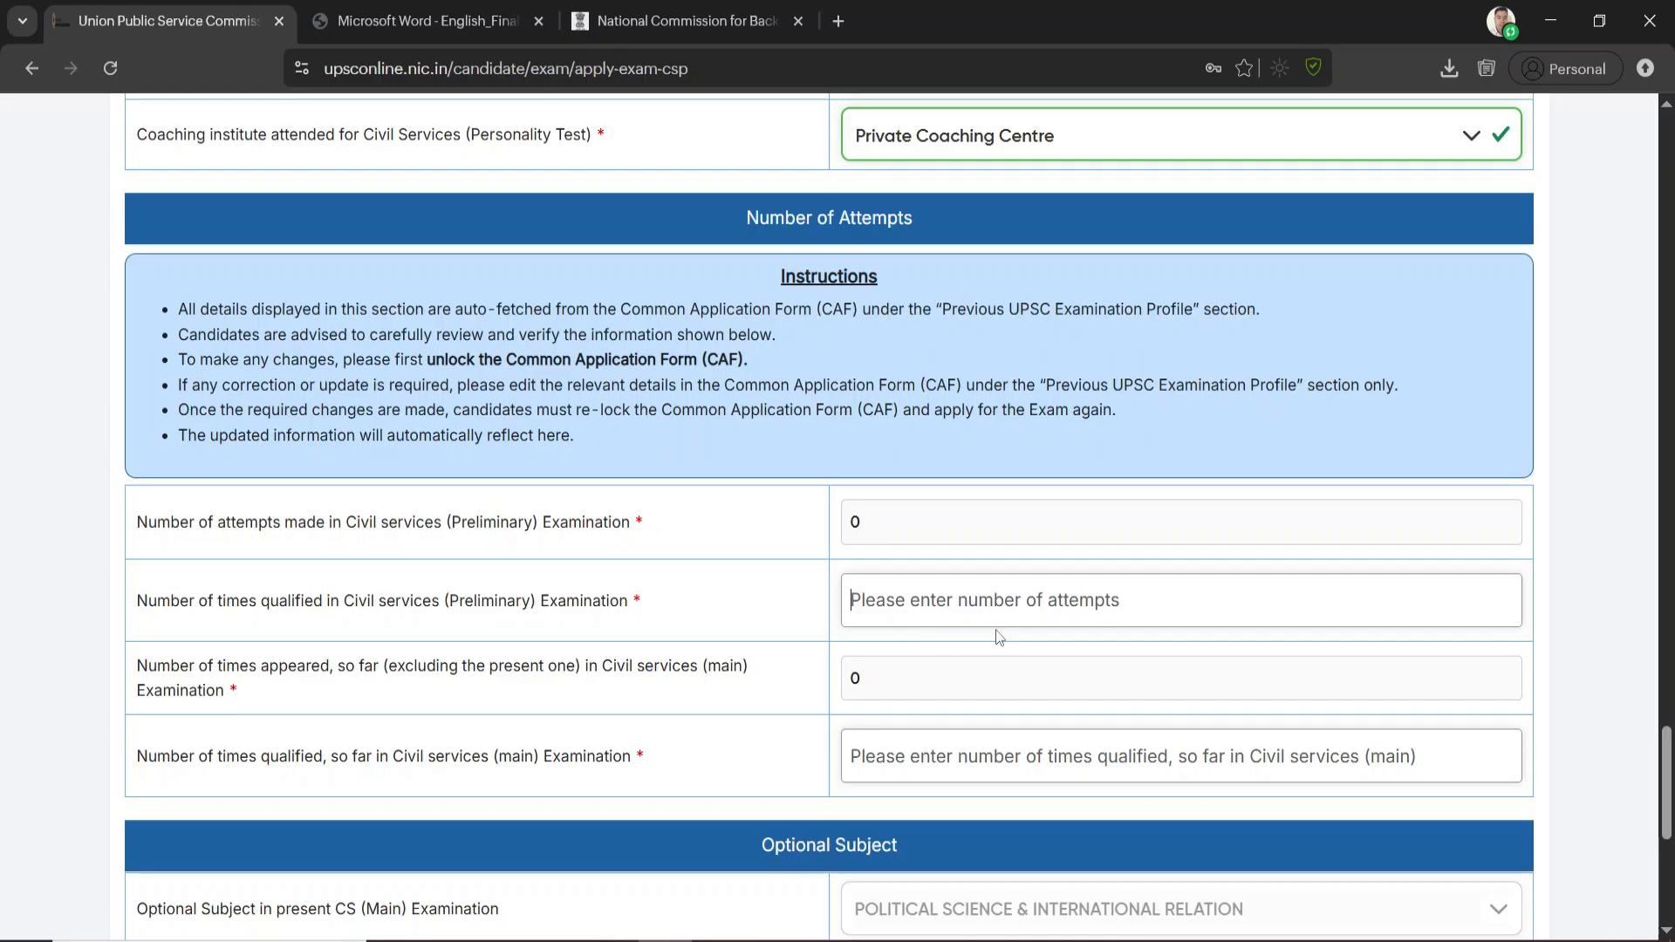
{"action": "type", "text": "0"}
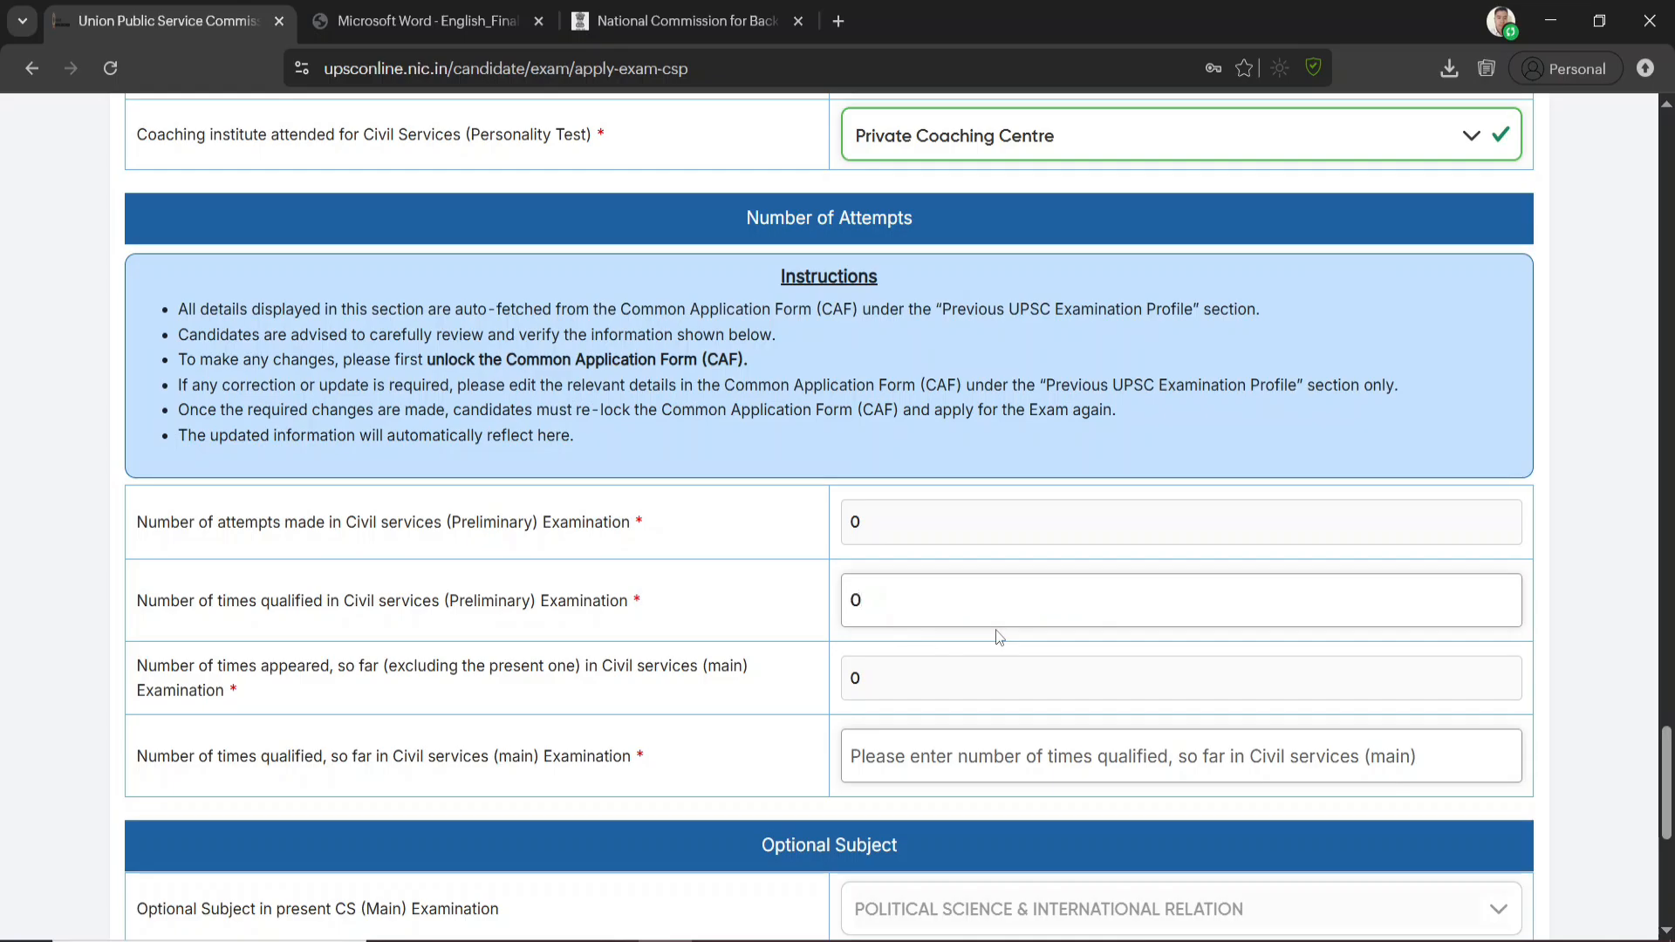
{"action": "scroll", "coordinate": [1000, 637], "scroll_direction": "down", "scroll_amount": 3}
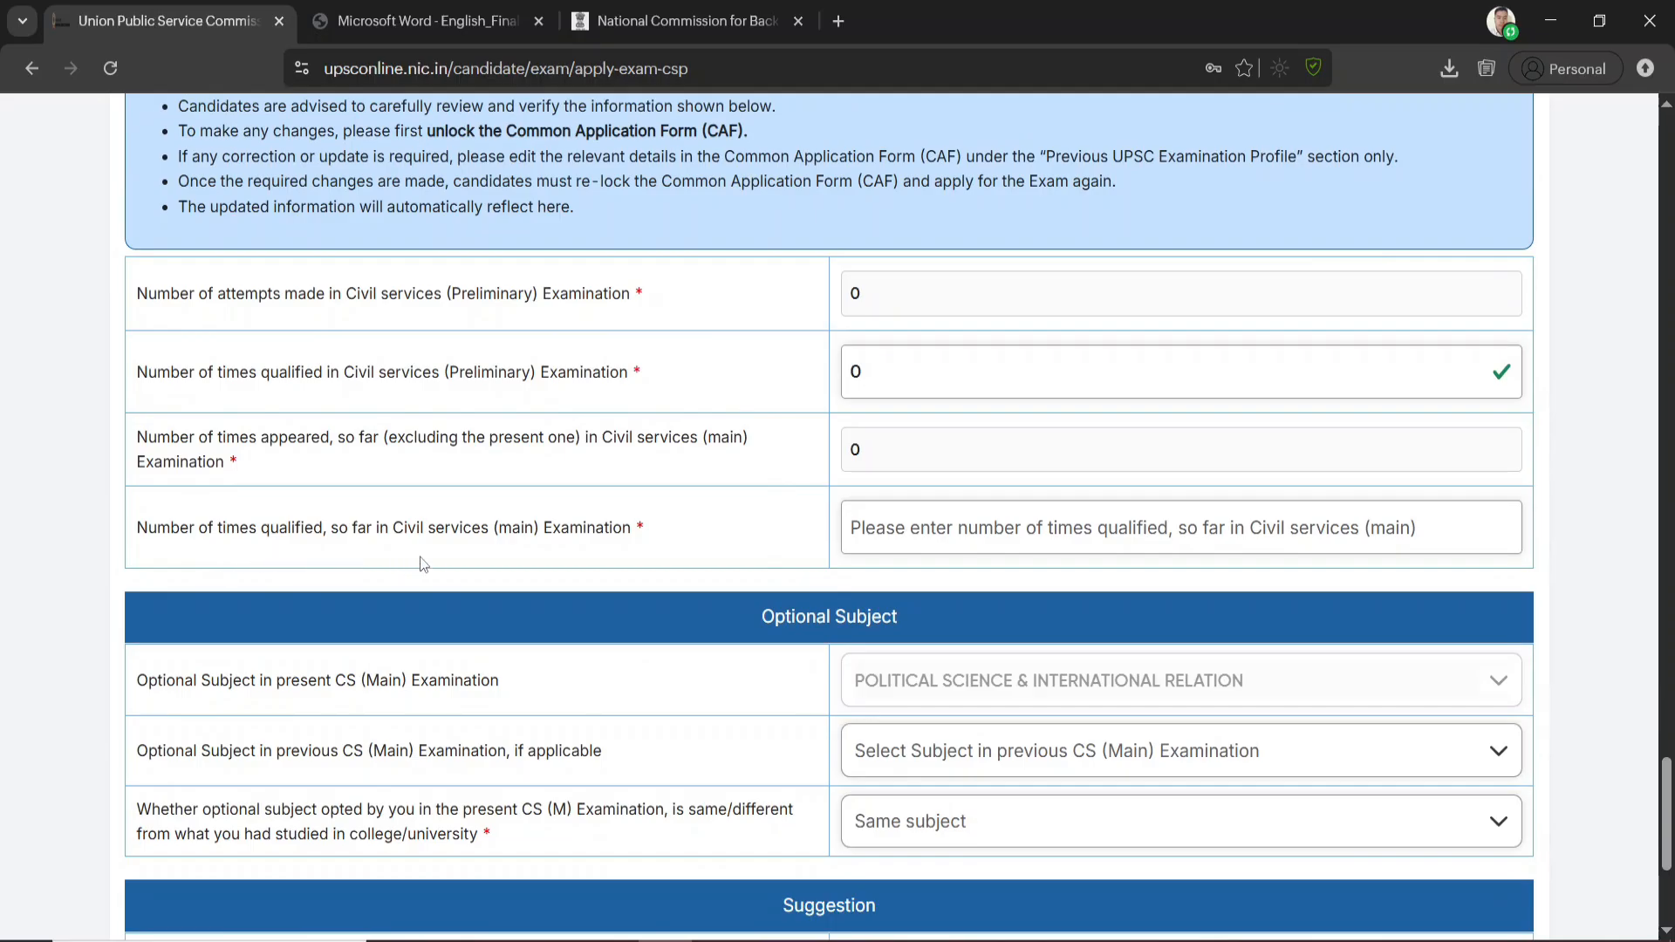
{"action": "left_click", "coordinate": [965, 525]}
{"action": "type", "text": "0"}
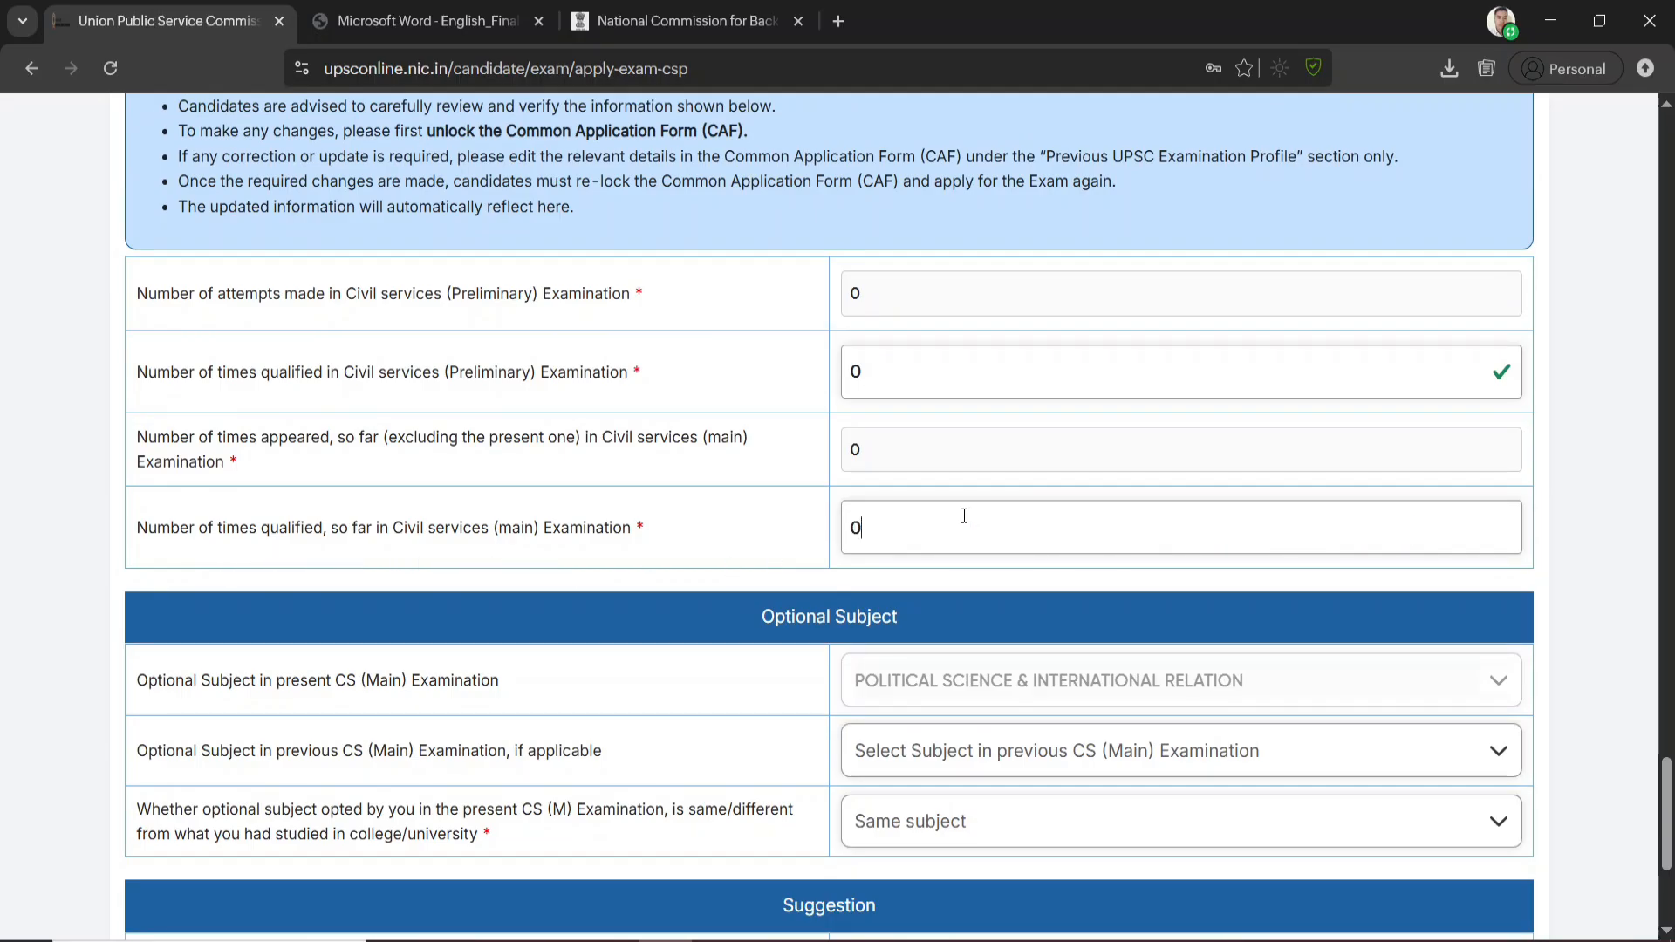
Leave the previous optional subject unselected and mark the present optional as DIFFERENT SUBJECT from what was studied in college/university
{"action": "scroll", "coordinate": [740, 534], "scroll_direction": "down", "scroll_amount": 3}
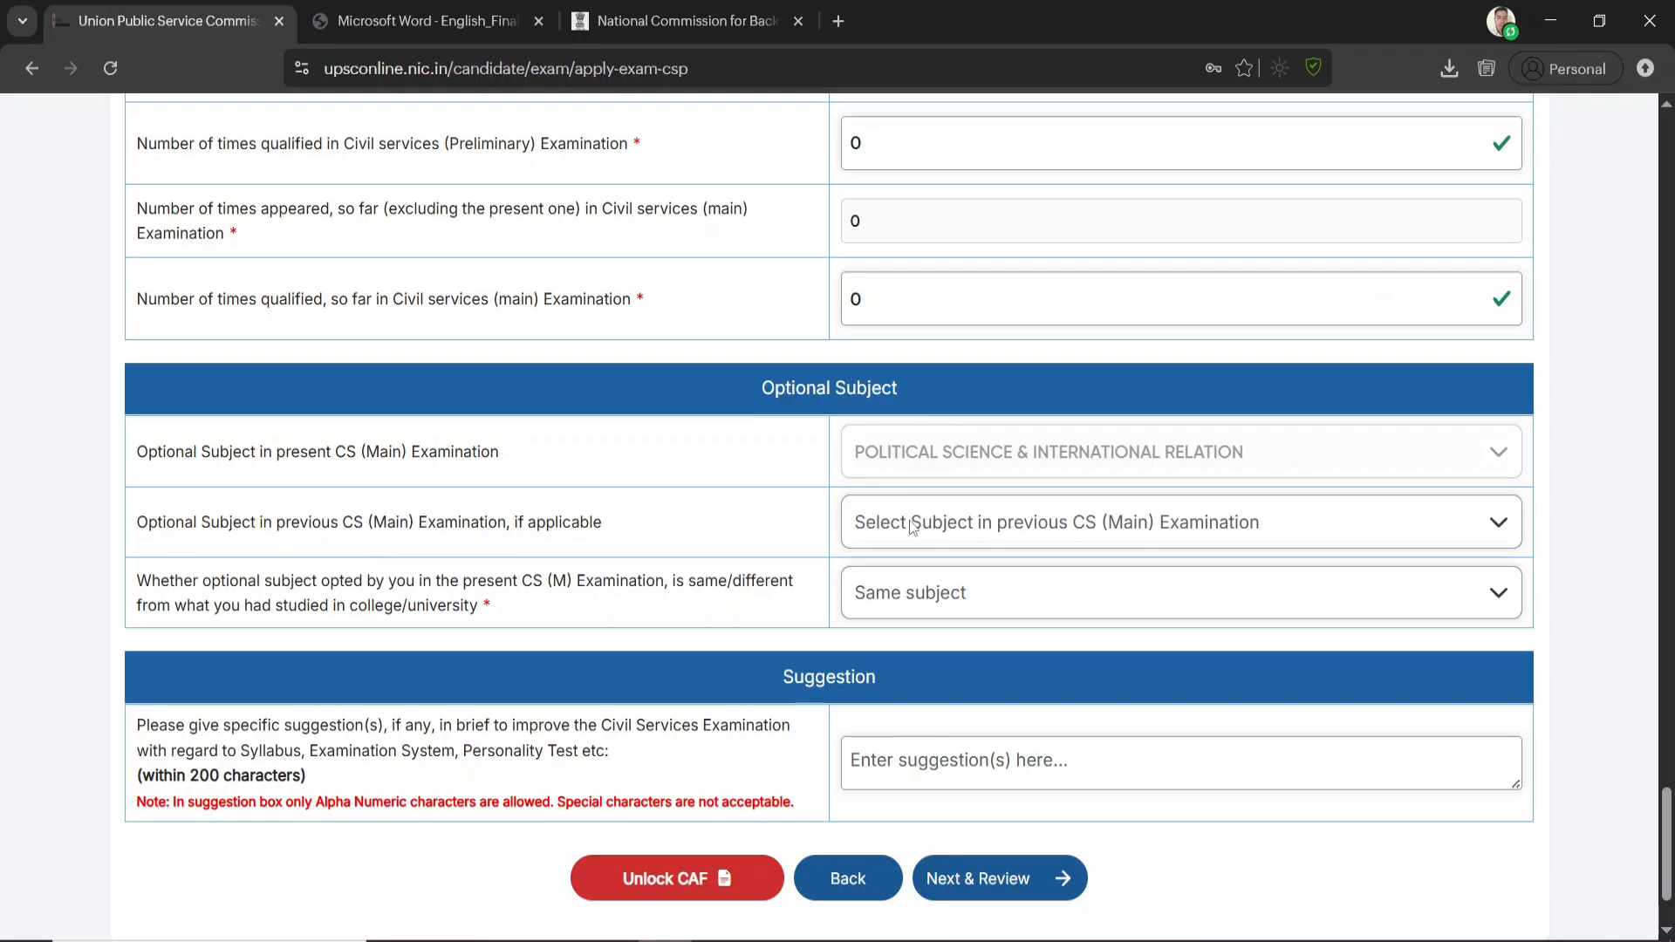
{"action": "left_click", "coordinate": [1068, 535]}
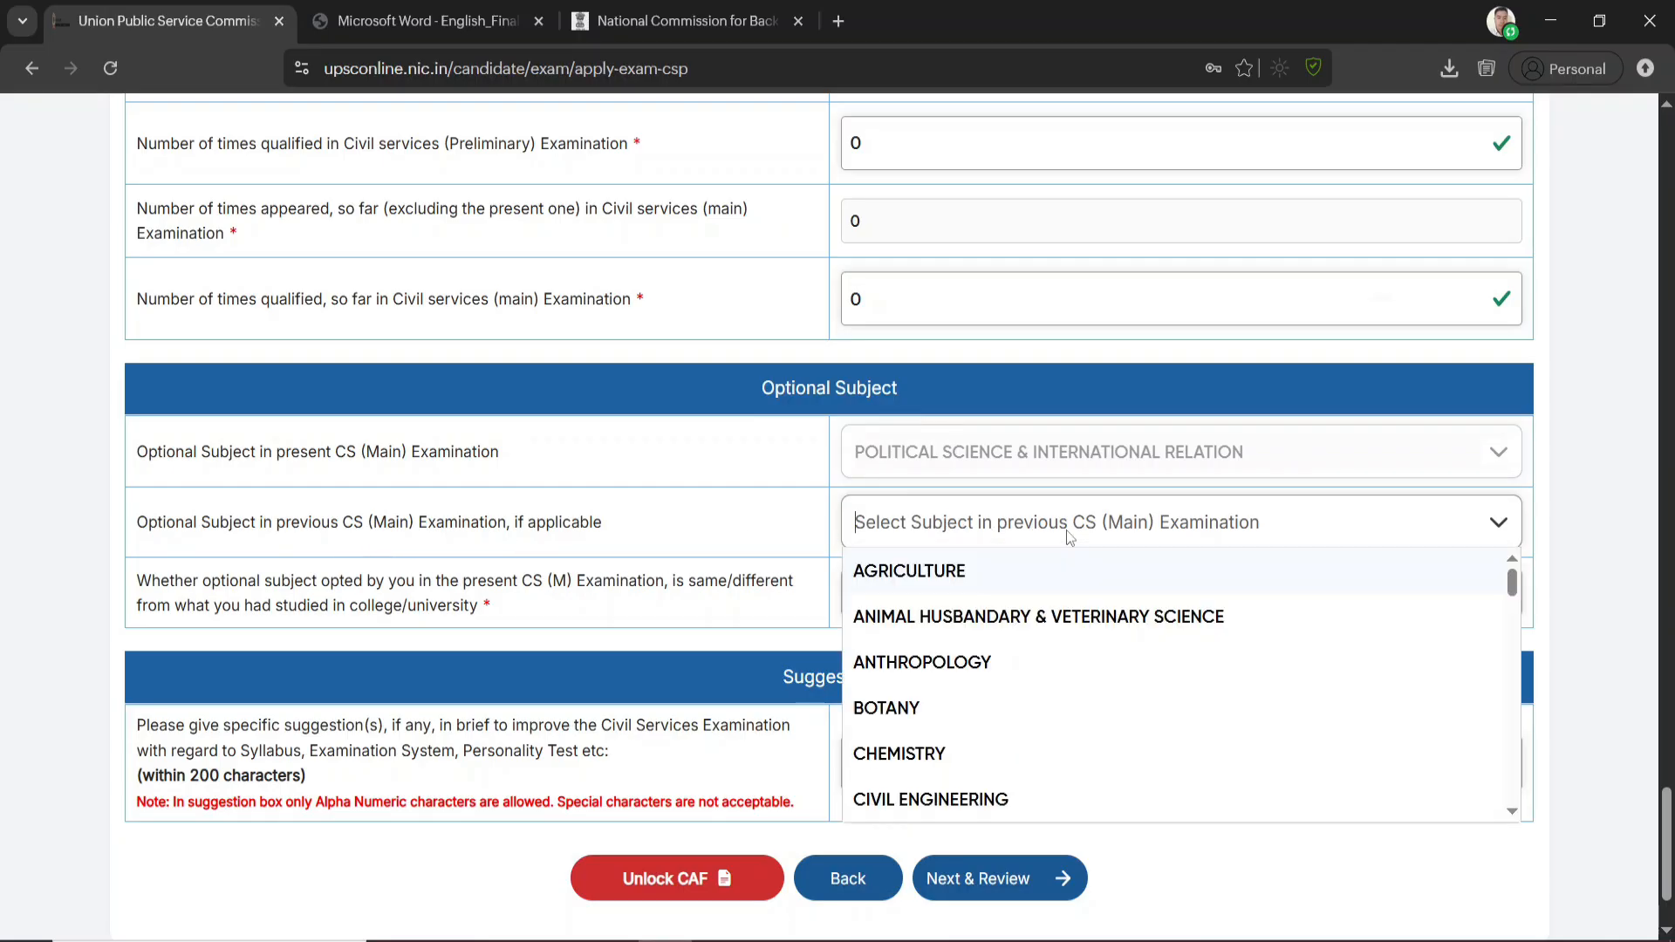
{"action": "left_click", "coordinate": [703, 522]}
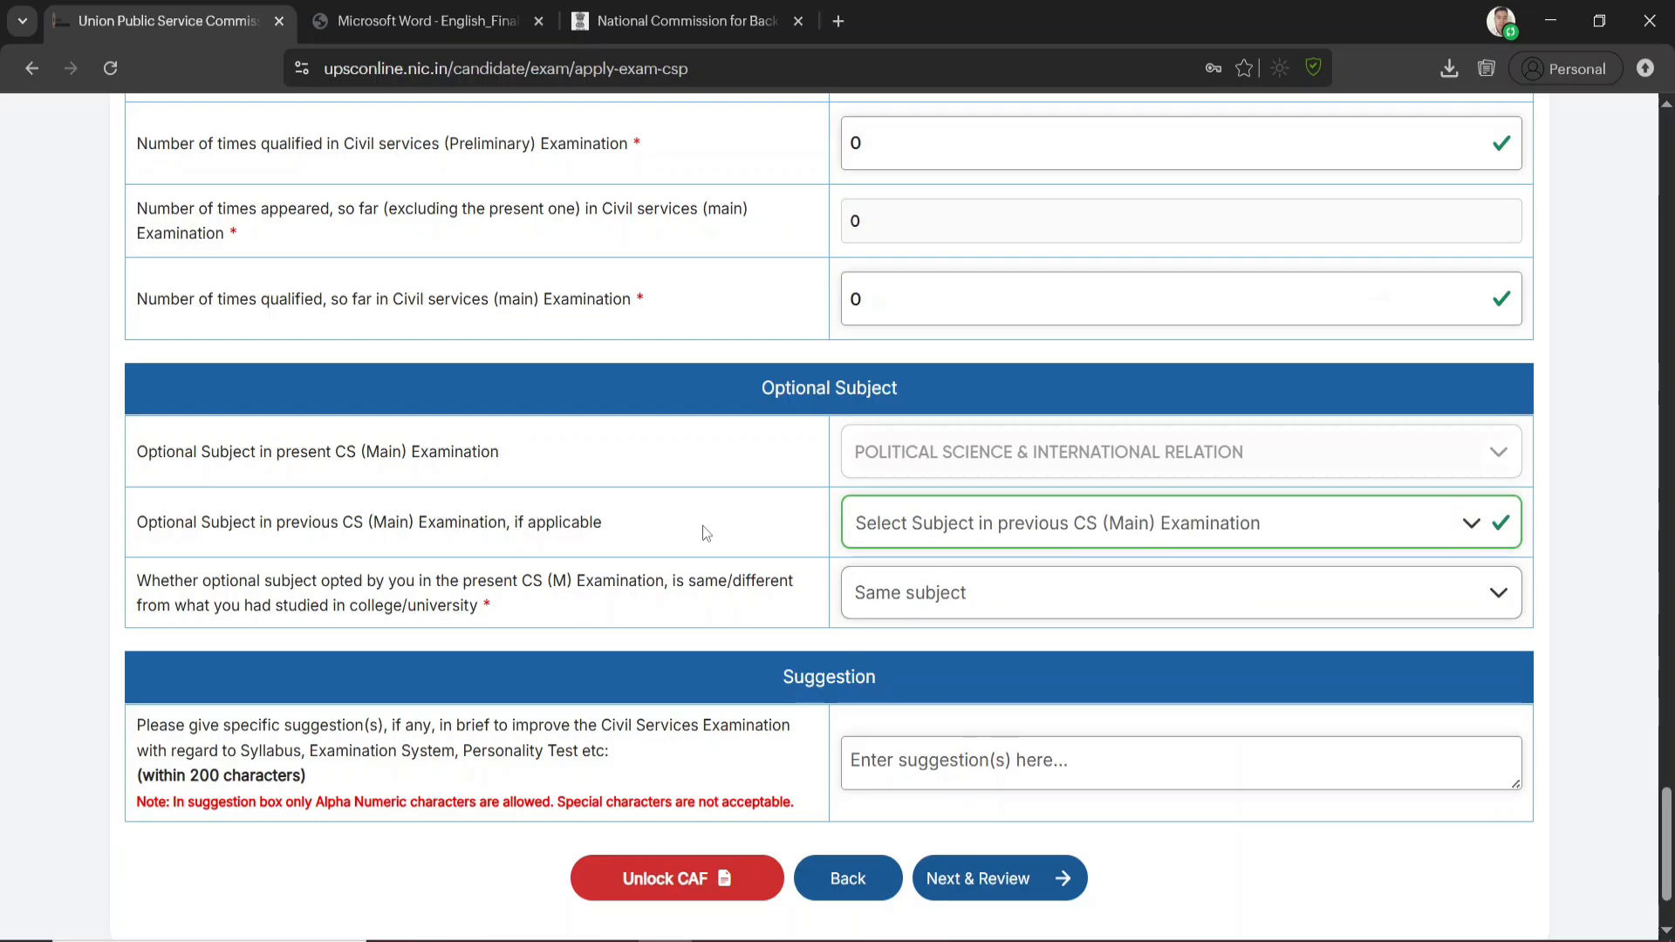
{"action": "left_click_drag", "start_coordinate": [166, 587], "coordinate": [544, 589]}
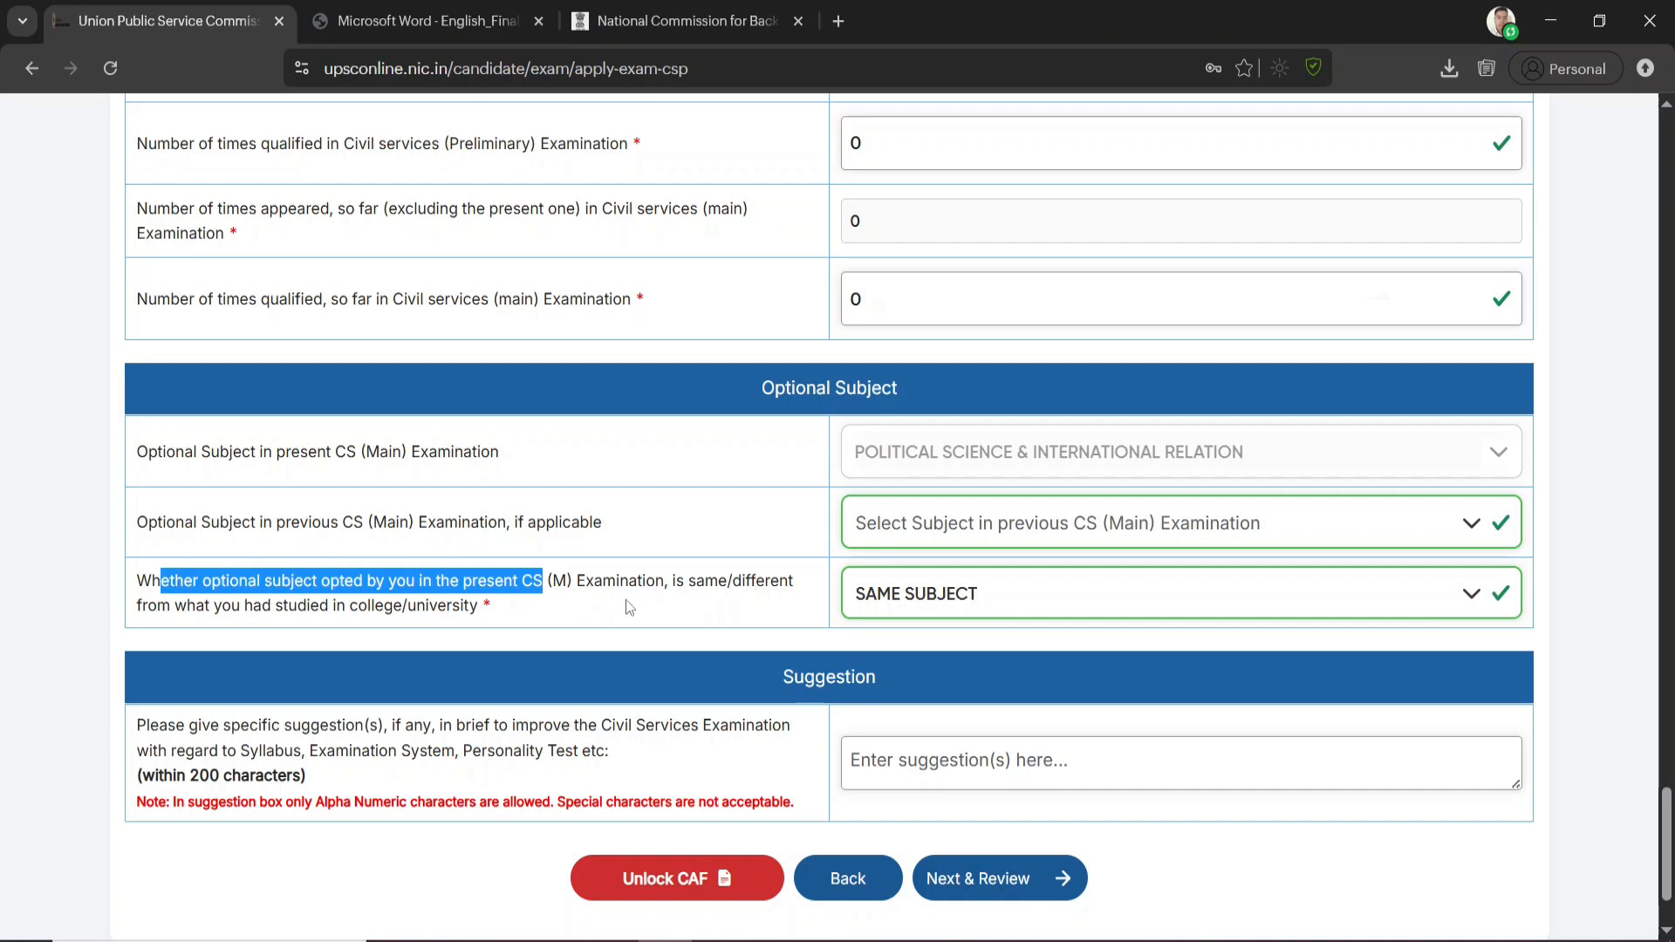
{"action": "left_click", "coordinate": [998, 600]}
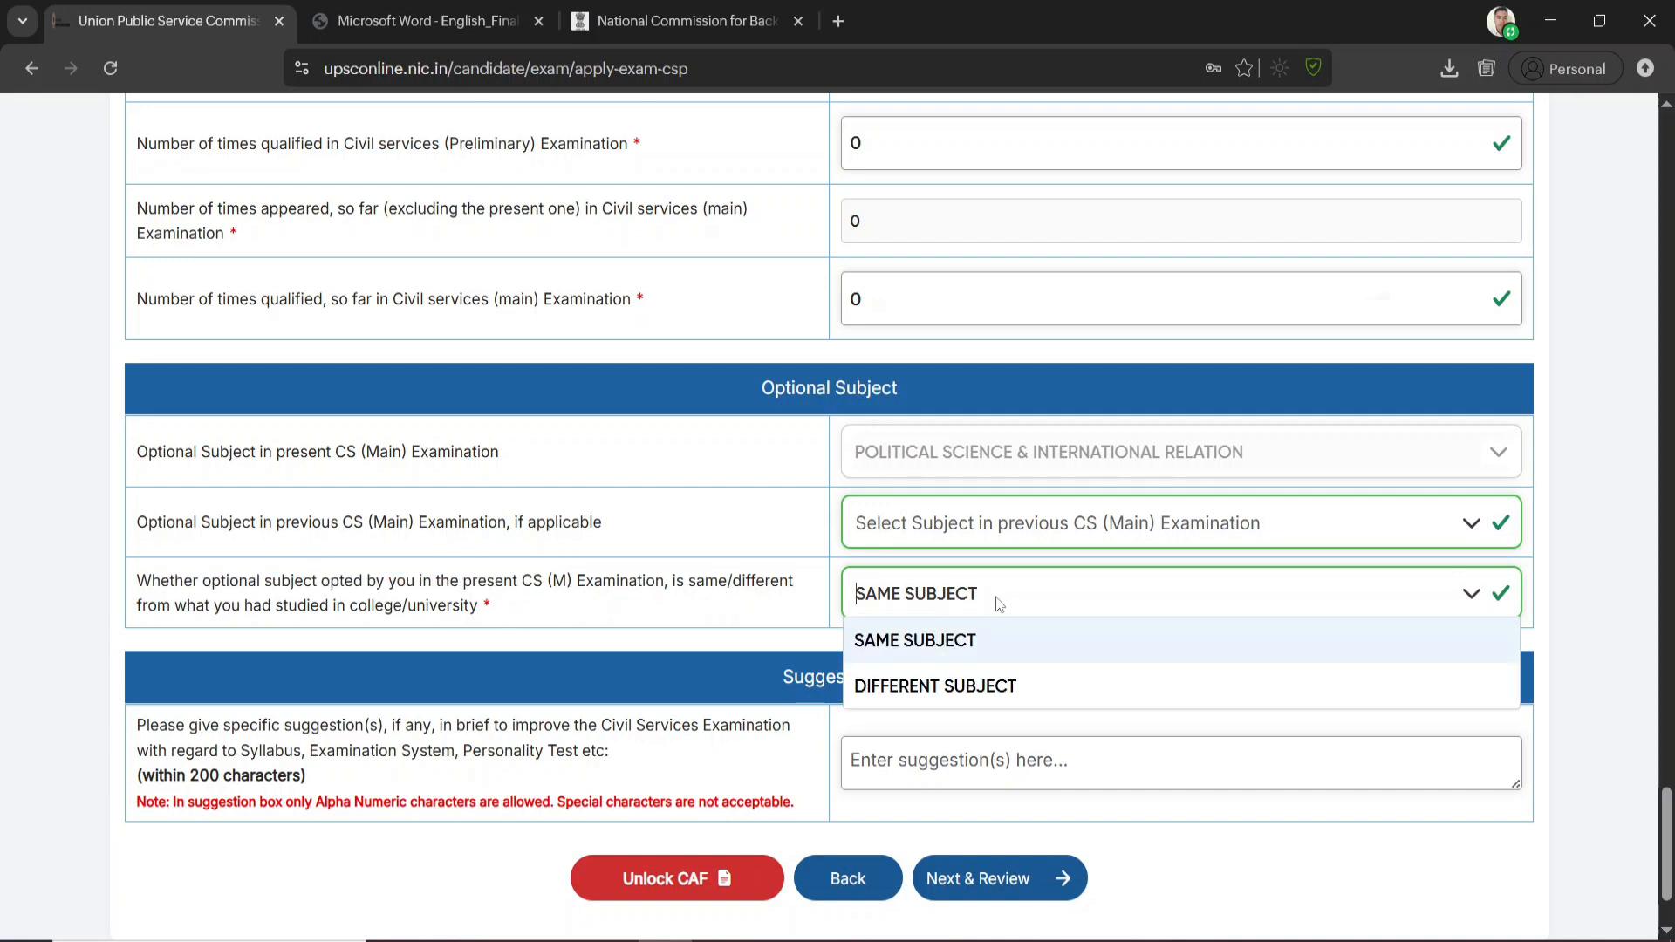
{"action": "left_click", "coordinate": [949, 689]}
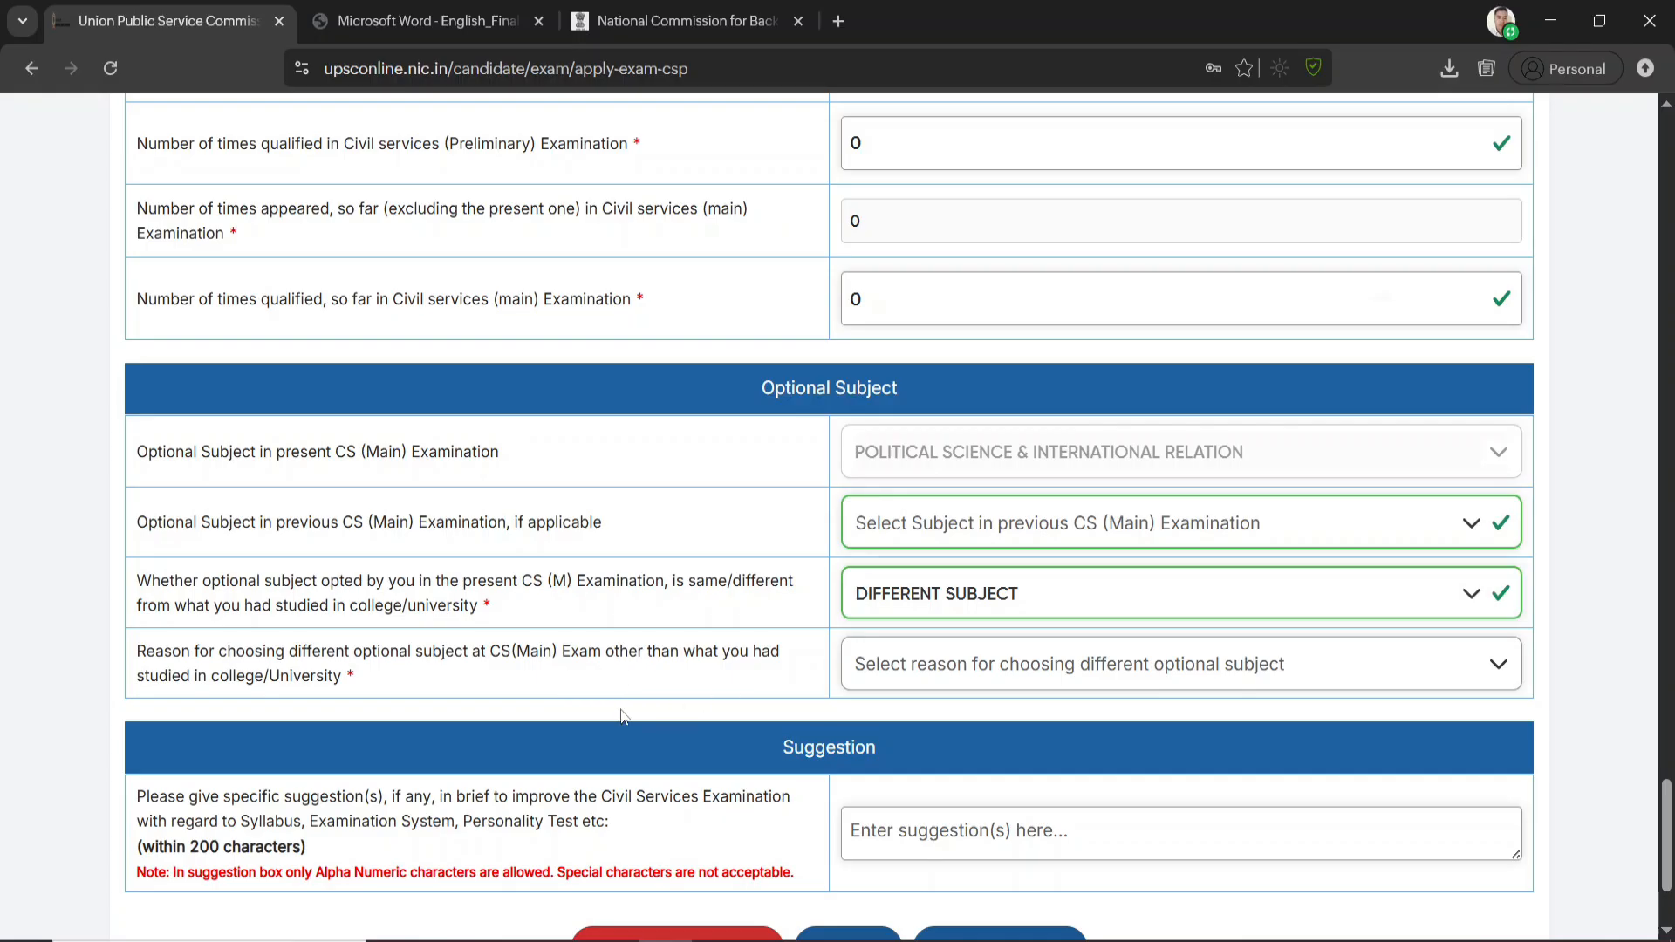
Review the reasons offered for choosing an optional subject different from the one studied in college/university
{"action": "left_click", "coordinate": [953, 679]}
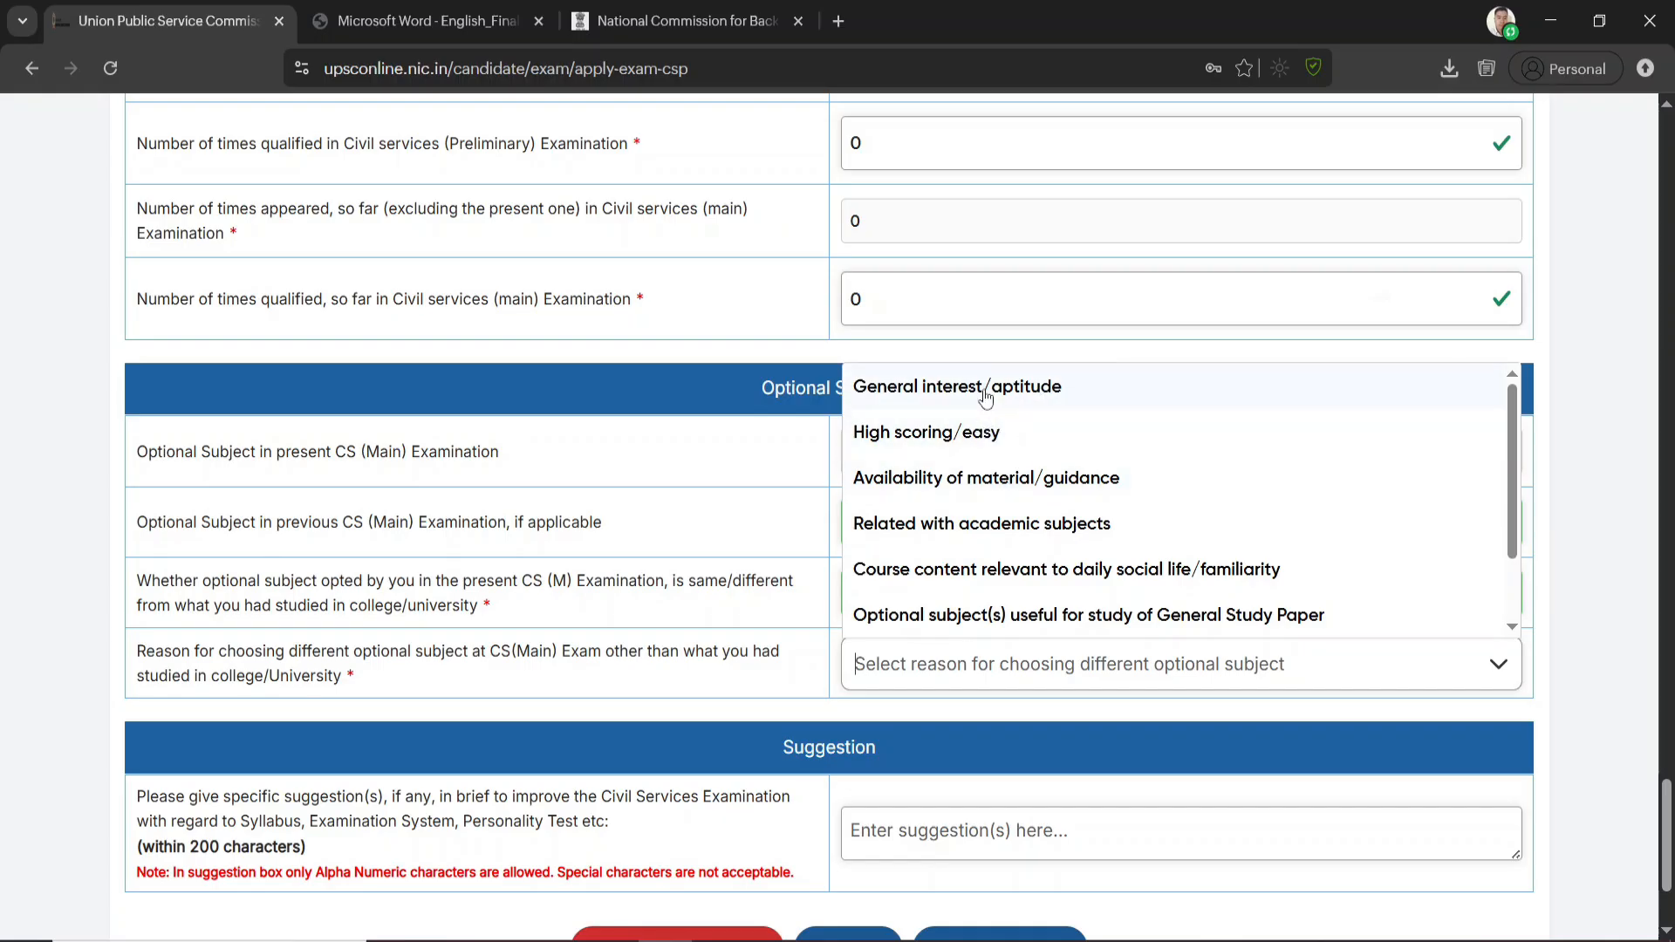
{"action": "scroll", "coordinate": [947, 558], "scroll_direction": "down", "scroll_amount": 1}
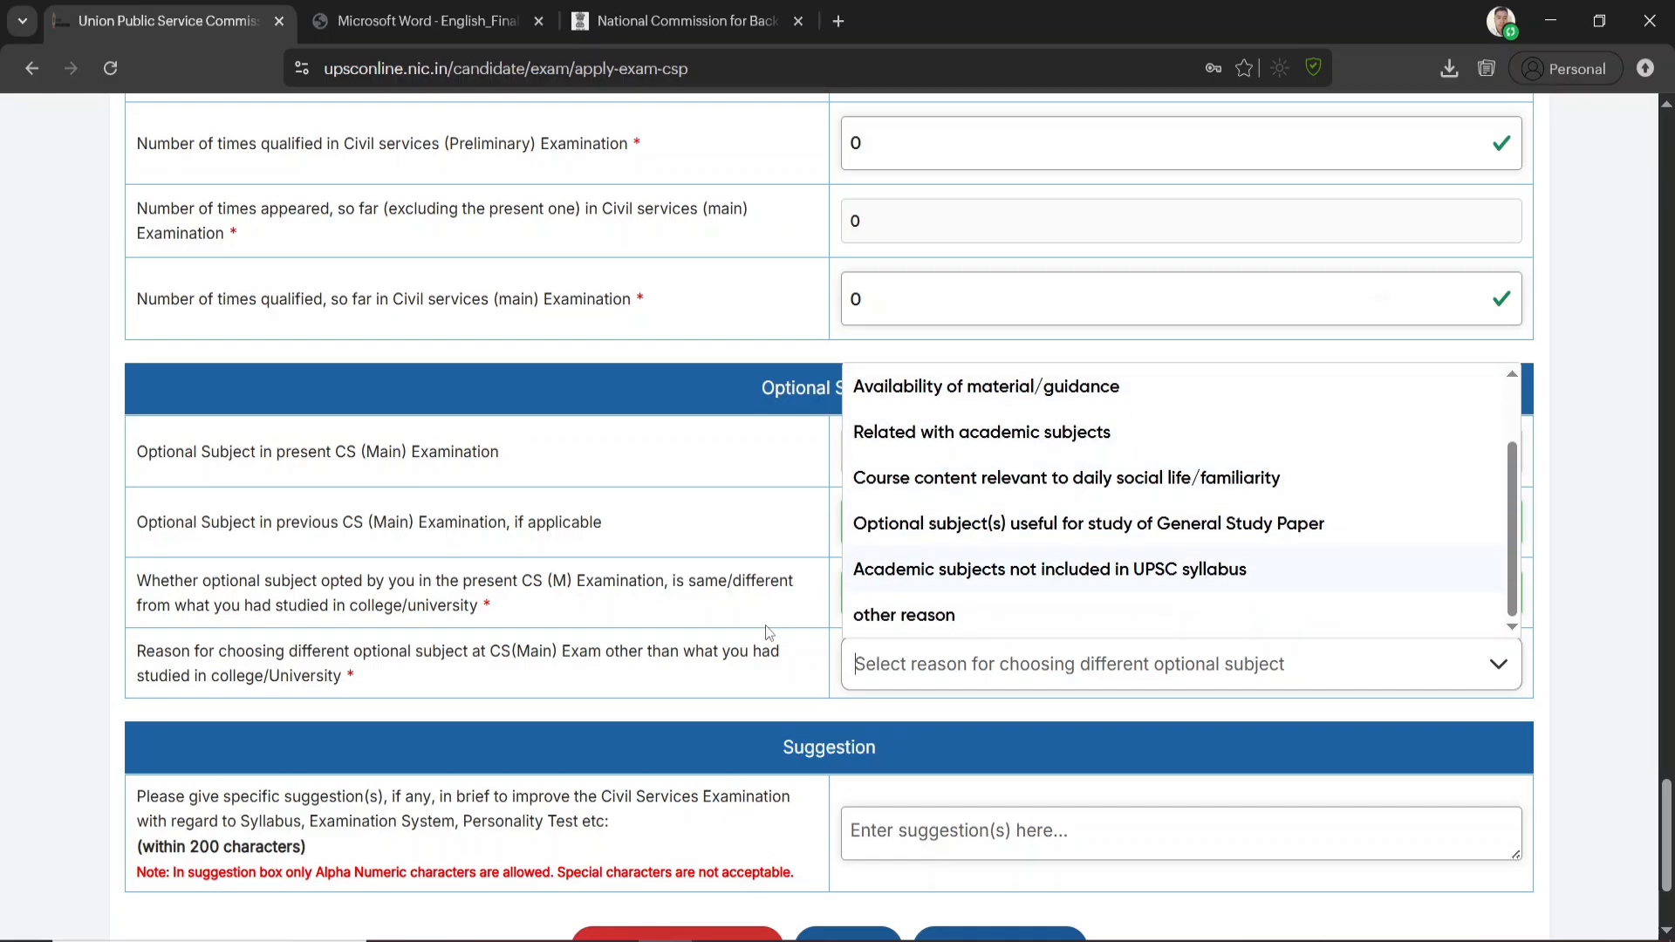
{"action": "left_click", "coordinate": [750, 651]}
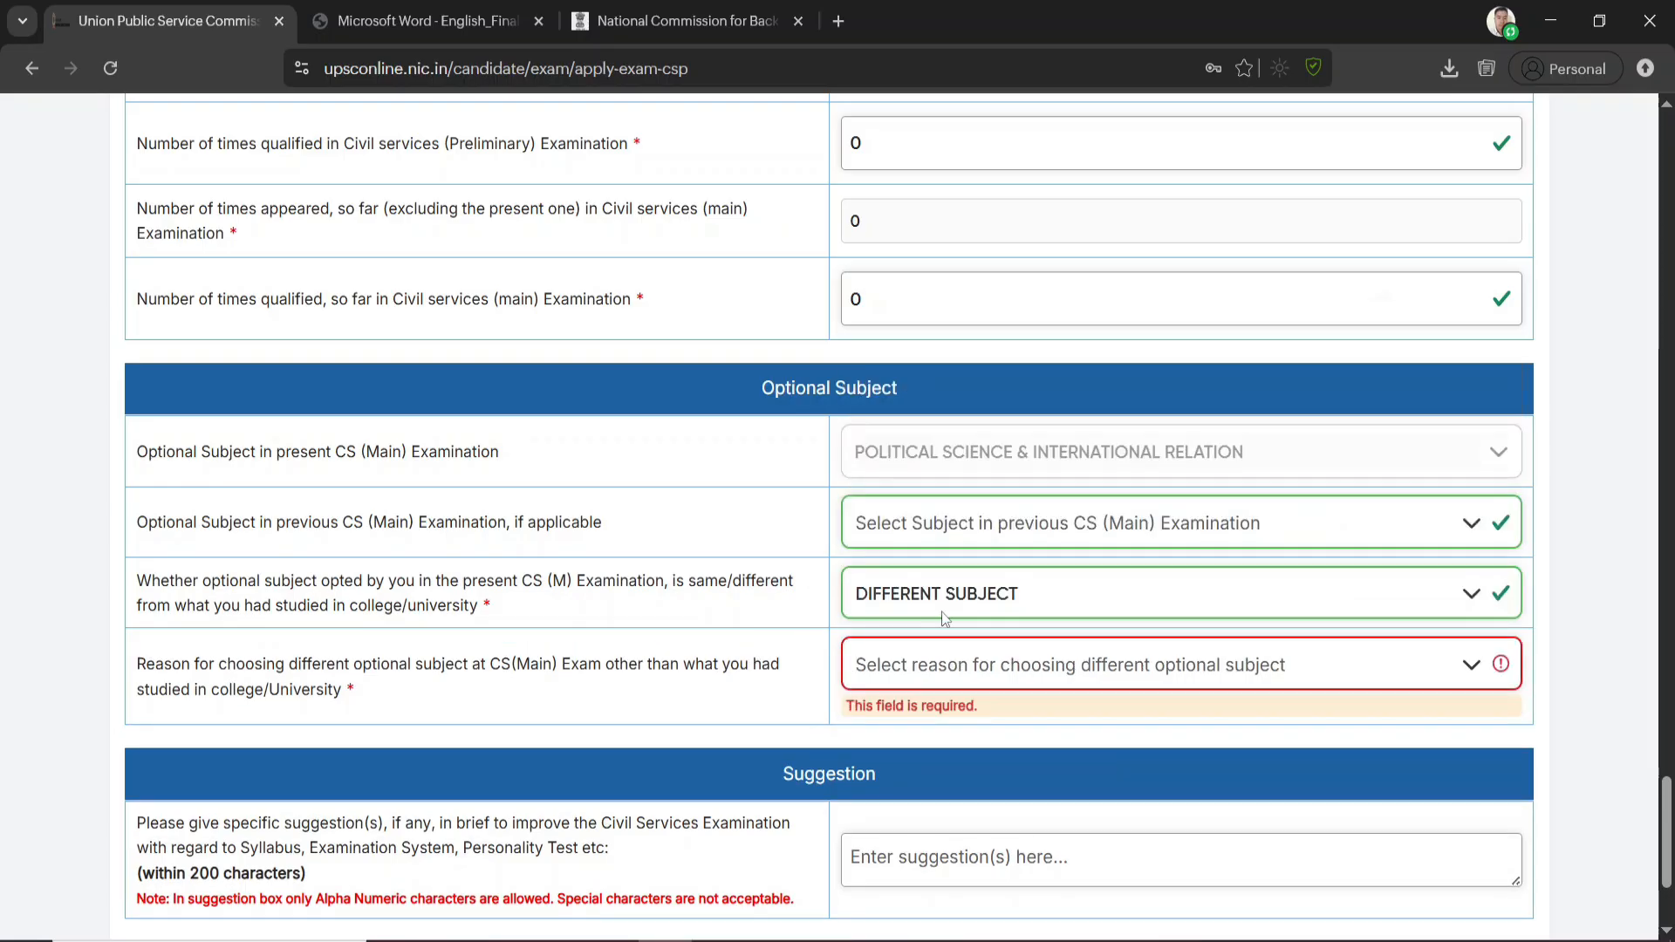
{"action": "left_click", "coordinate": [926, 670]}
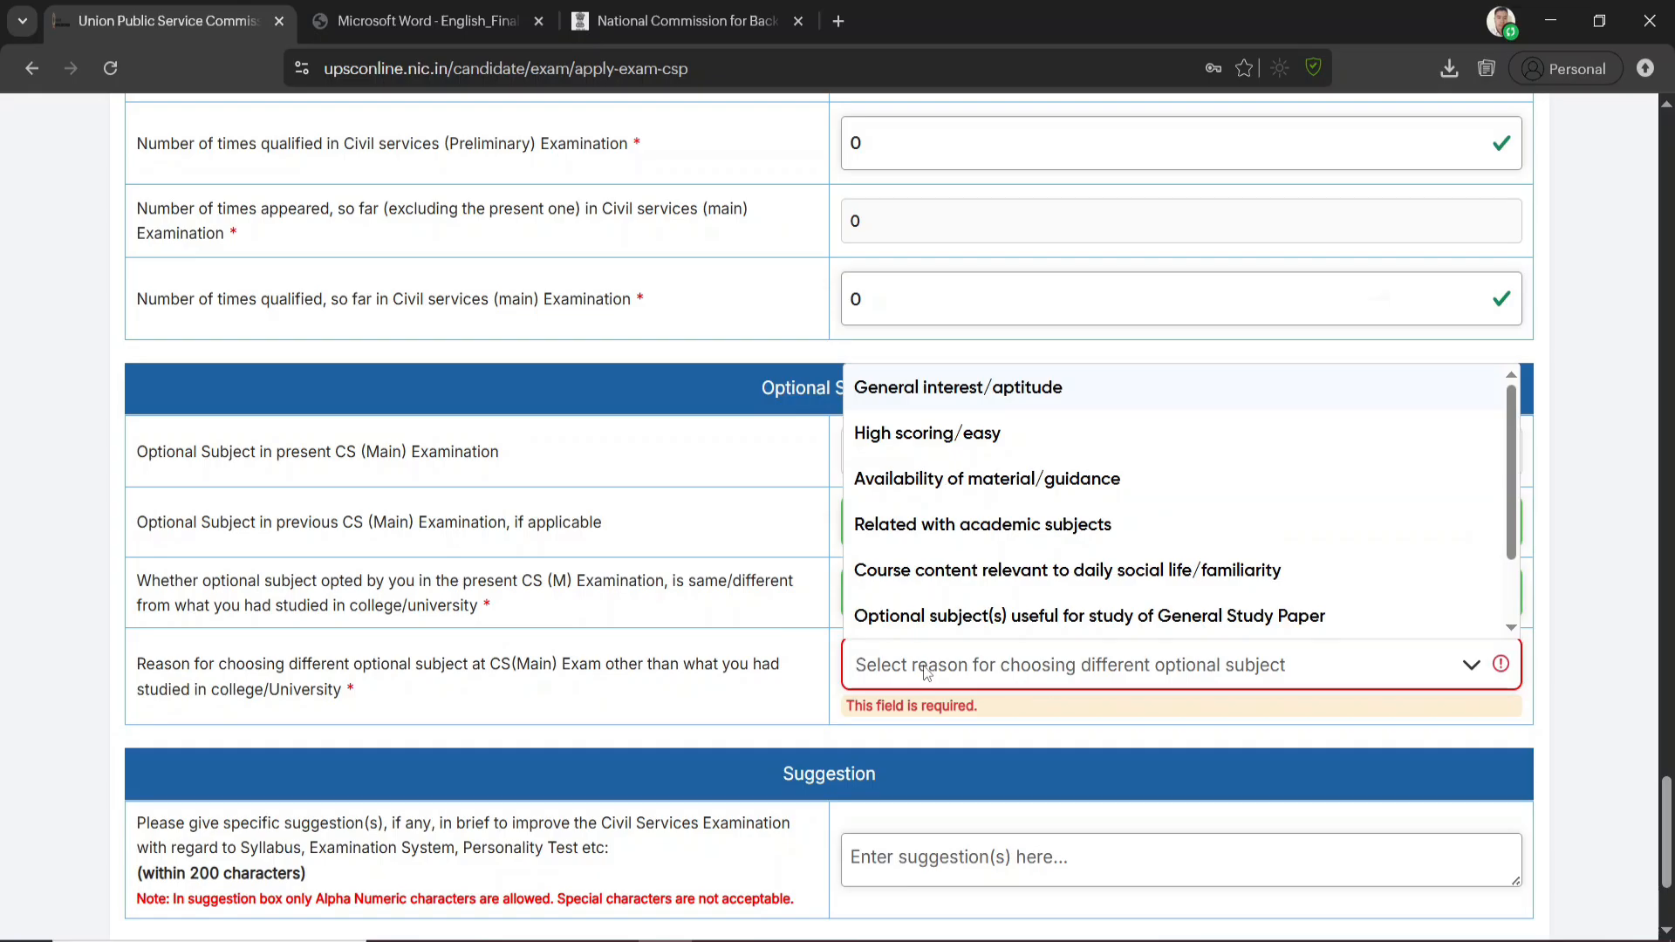
{"action": "scroll", "coordinate": [972, 558], "scroll_direction": "down", "scroll_amount": 1}
{"action": "scroll", "coordinate": [973, 559], "scroll_direction": "down", "scroll_amount": 1}
{"action": "left_click_drag", "start_coordinate": [763, 665], "coordinate": [837, 693]}
Leave the suggestion box empty and proceed to the review of the Socio-Economic Questionnaire
{"action": "scroll", "coordinate": [945, 676], "scroll_direction": "down", "scroll_amount": 3}
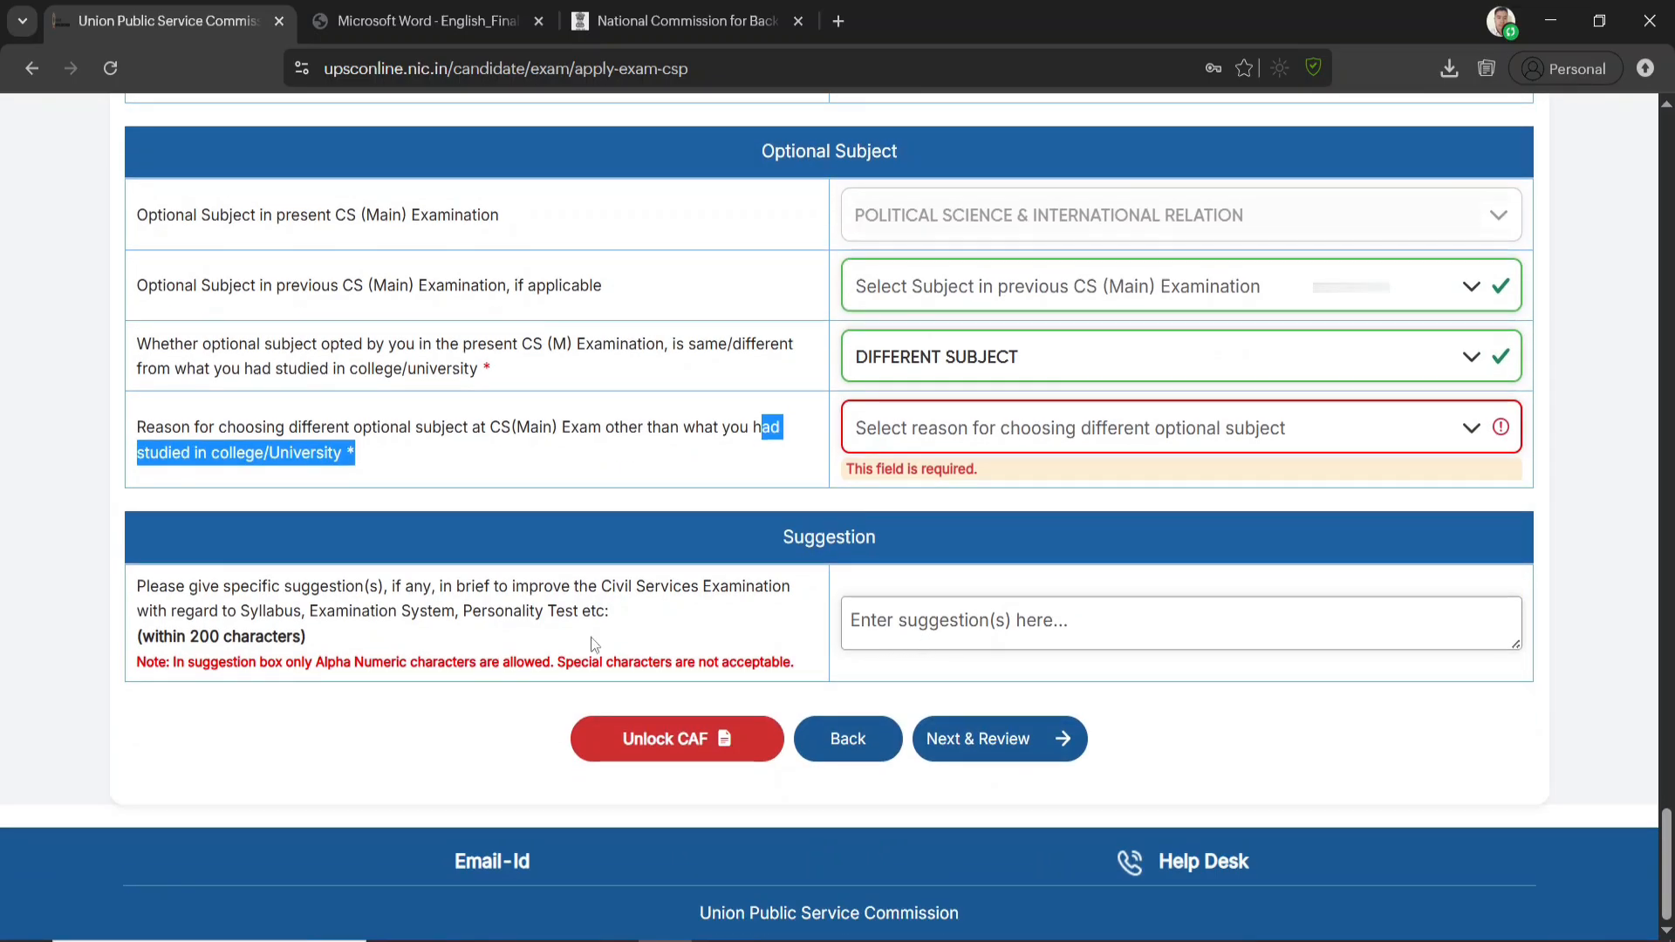
{"action": "left_click", "coordinate": [198, 587]}
{"action": "left_click_drag", "start_coordinate": [198, 587], "coordinate": [504, 611]}
{"action": "left_click", "coordinate": [1002, 607]}
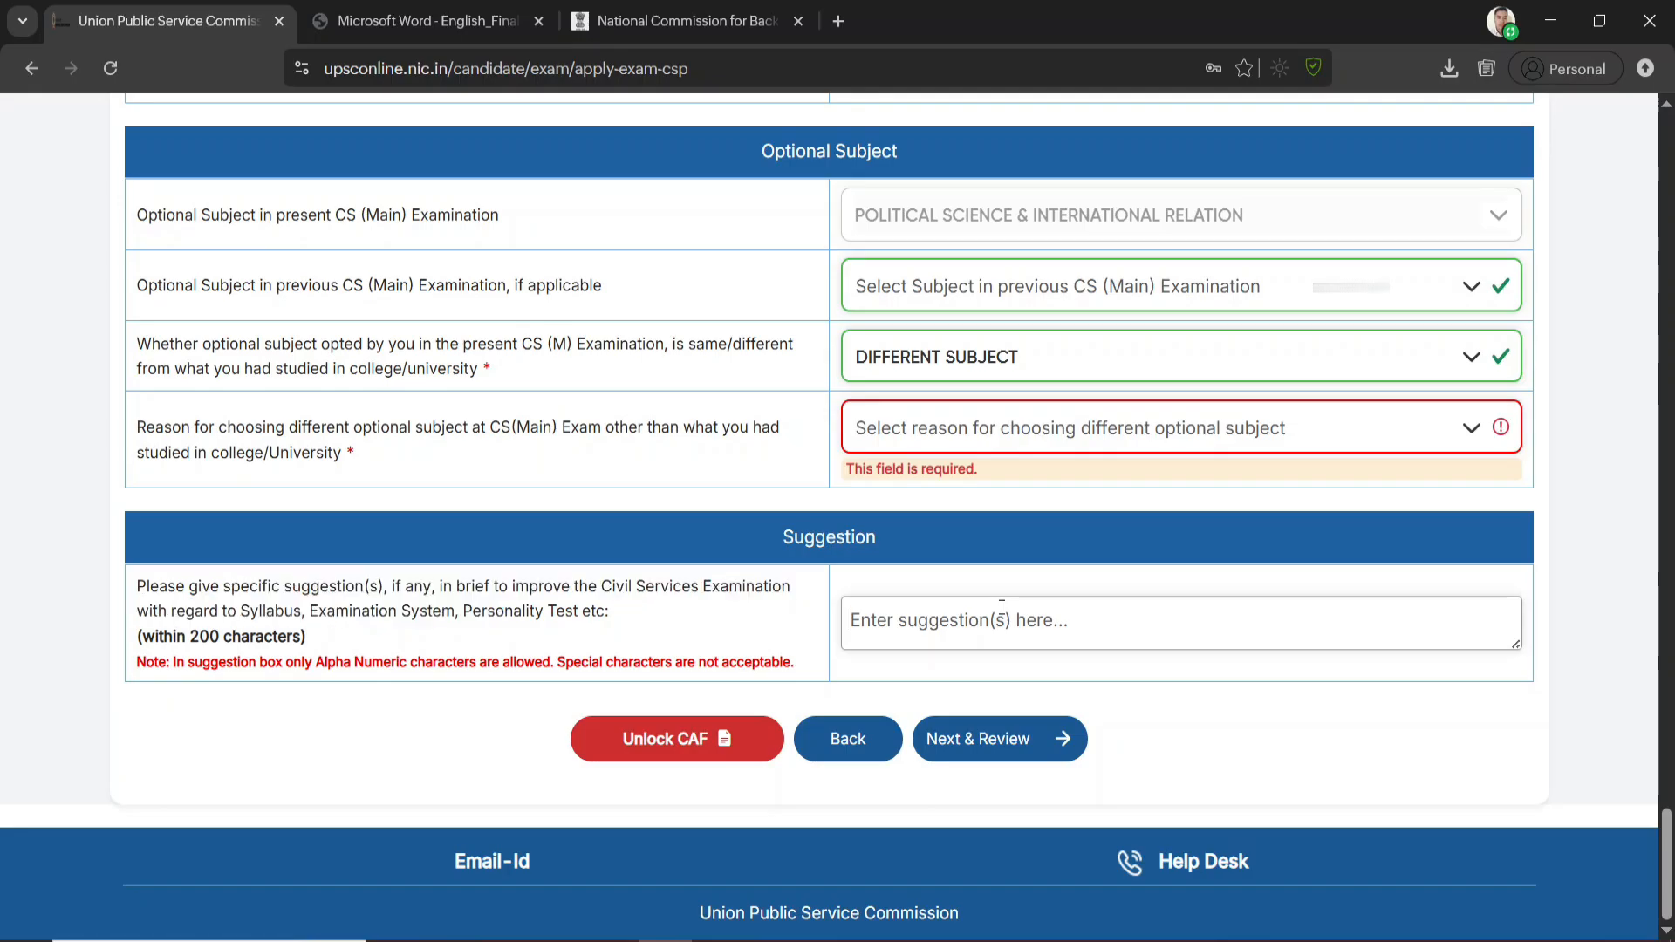
{"action": "left_click", "coordinate": [997, 741]}
{"action": "scroll", "coordinate": [1020, 632], "scroll_direction": "up", "scroll_amount": 3}
{"action": "scroll", "coordinate": [1025, 639], "scroll_direction": "up", "scroll_amount": 1}
{"action": "scroll", "coordinate": [1020, 635], "scroll_direction": "down", "scroll_amount": 3}
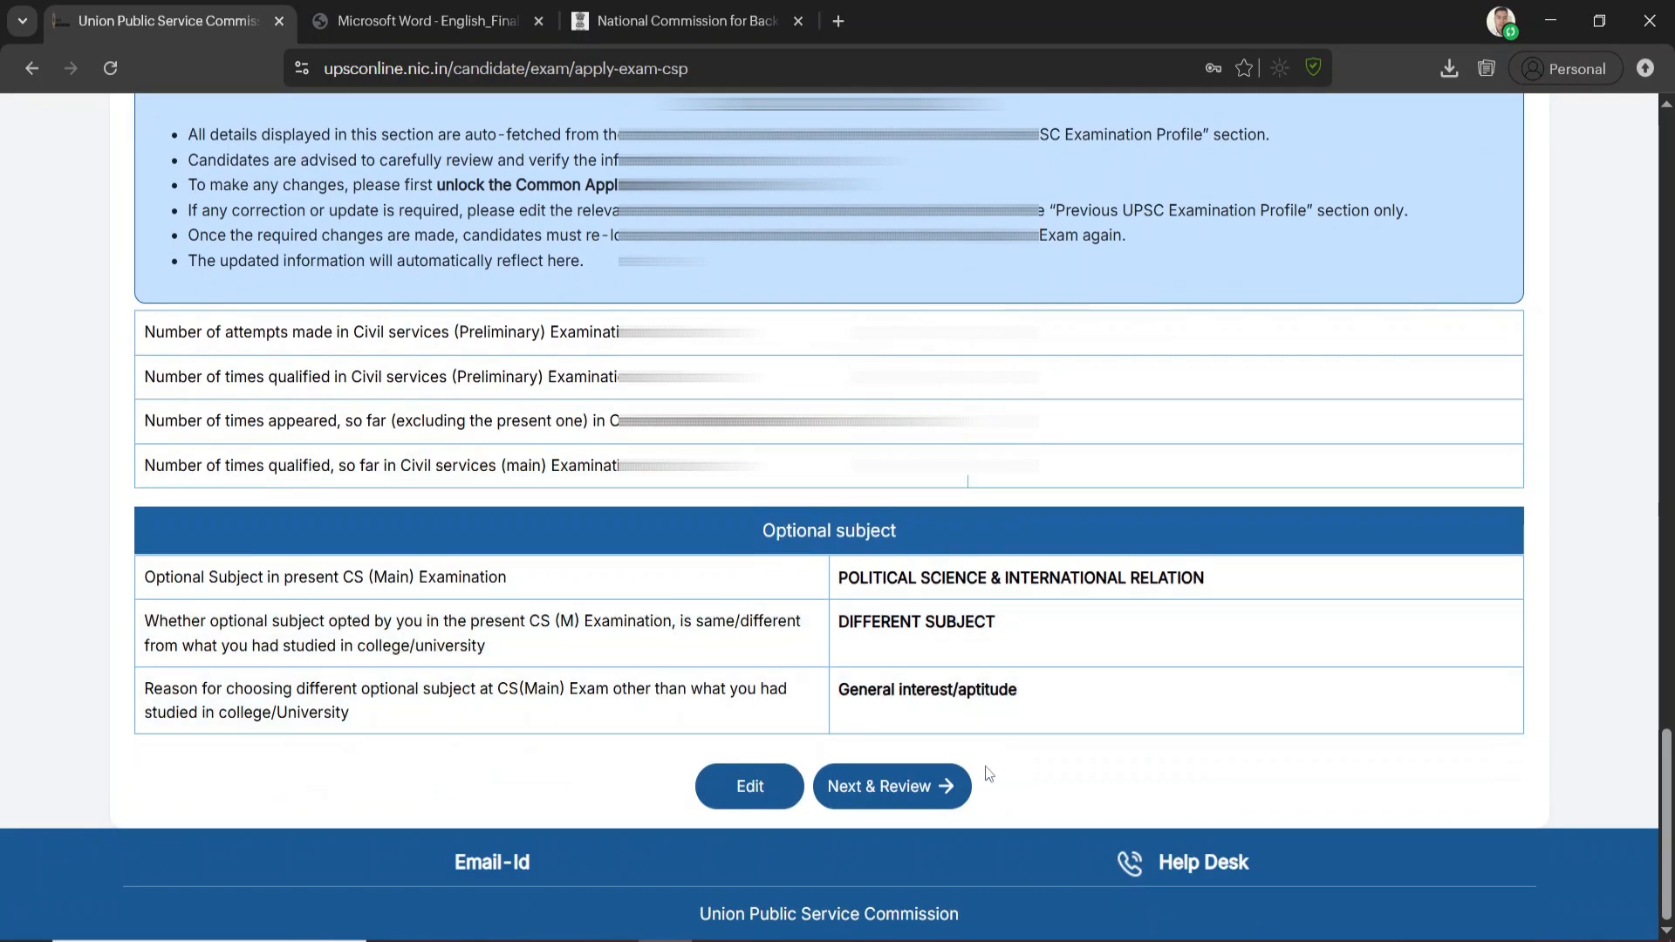
Submit the Socio-Economic Questionnaire details, repeating the confirmation if needed, and continue to the declaration and centre selection
{"action": "left_click", "coordinate": [879, 787]}
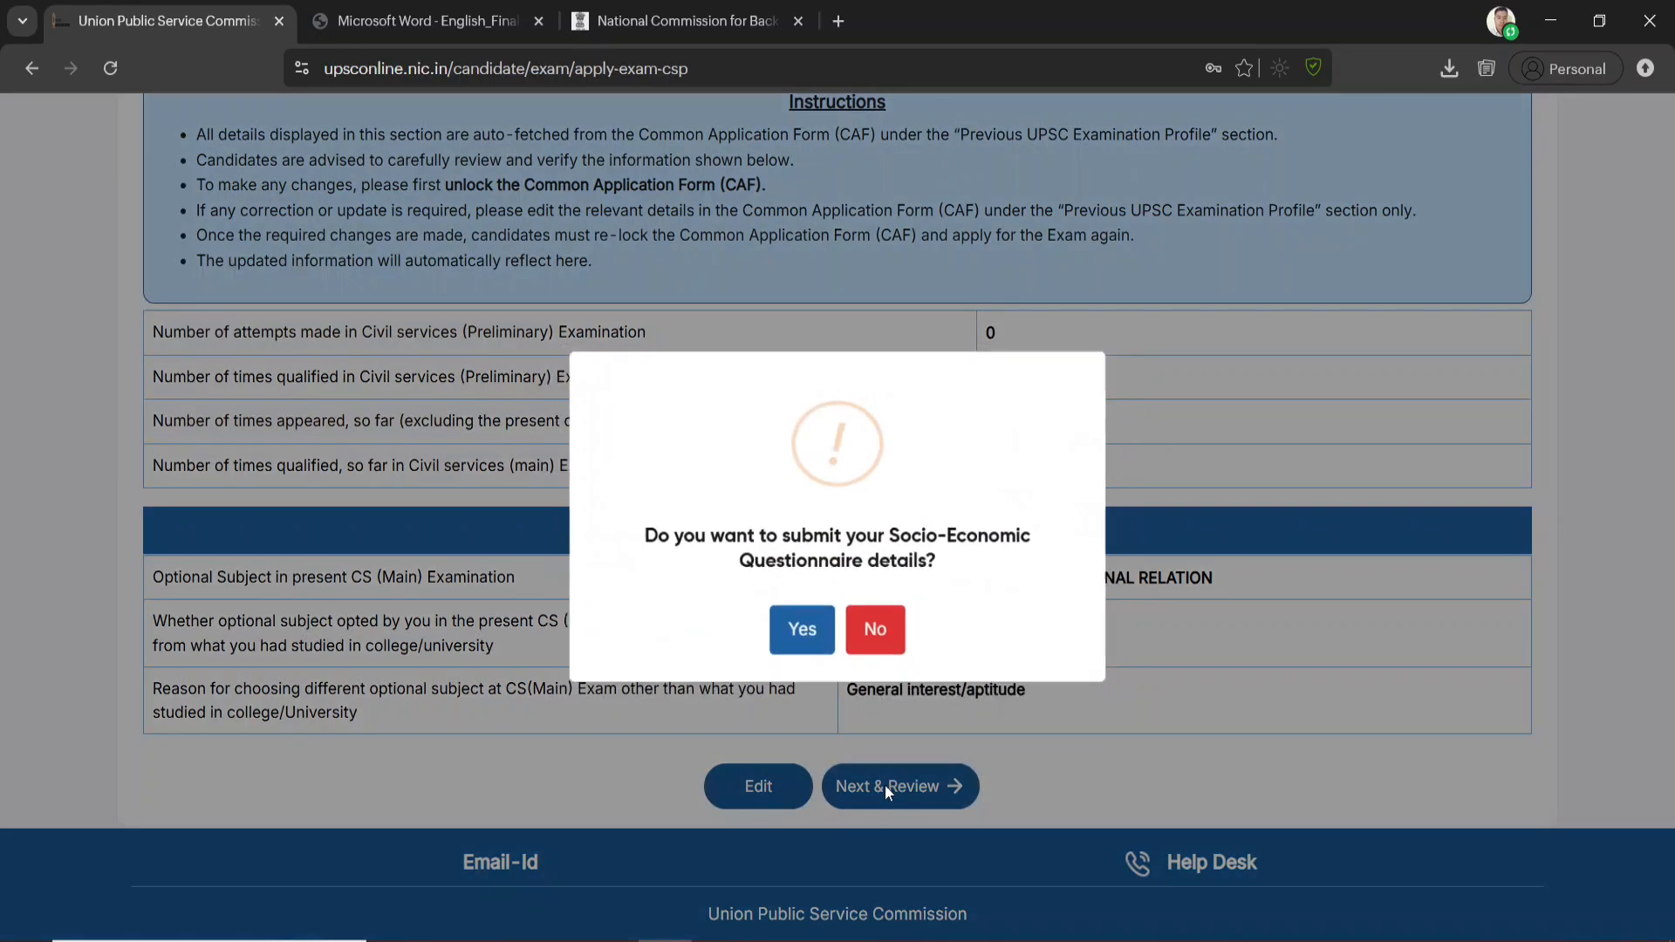
{"action": "left_click", "coordinate": [812, 642]}
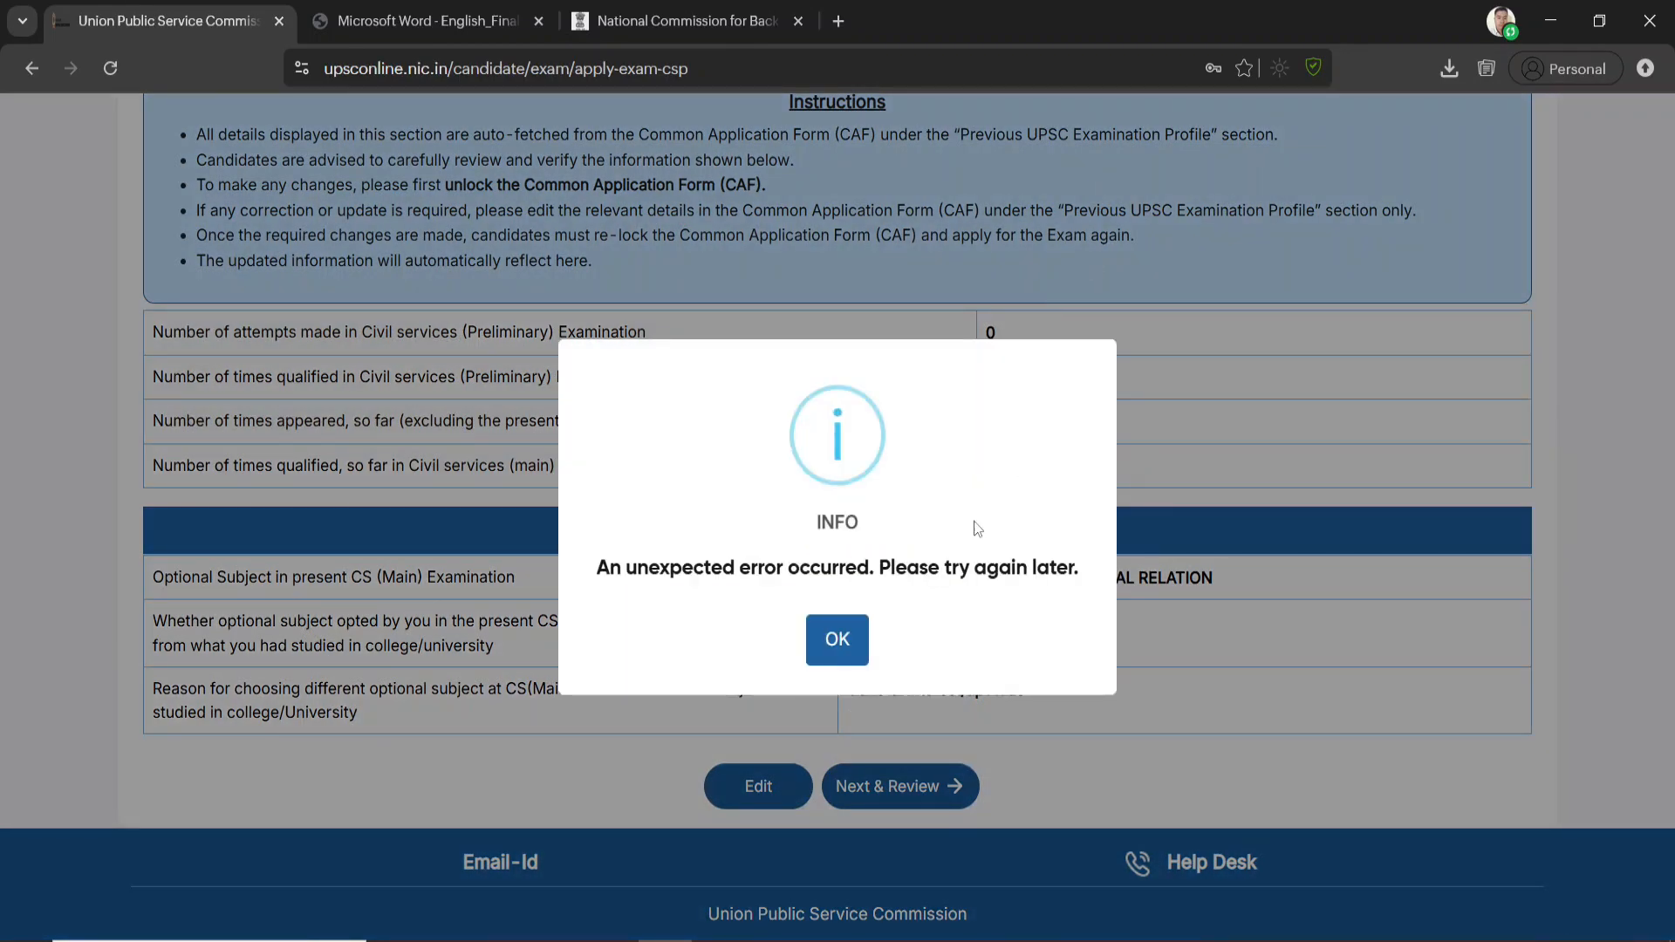
{"action": "left_click", "coordinate": [833, 642]}
{"action": "left_click", "coordinate": [905, 789]}
{"action": "left_click", "coordinate": [795, 636]}
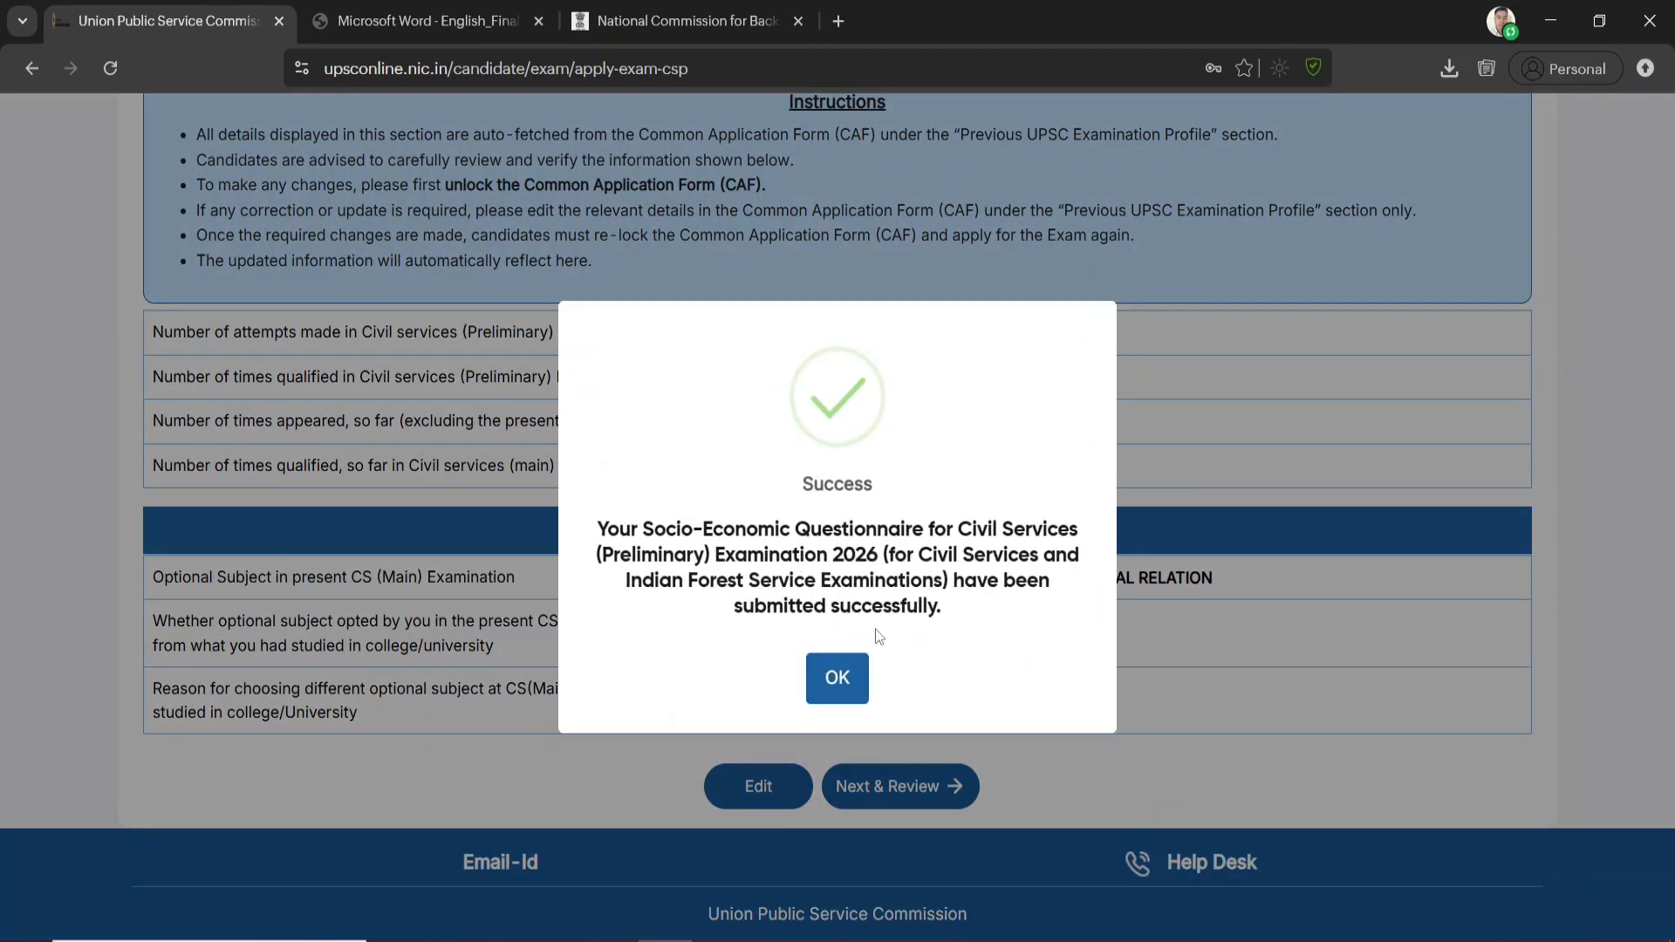
{"action": "left_click", "coordinate": [841, 677]}
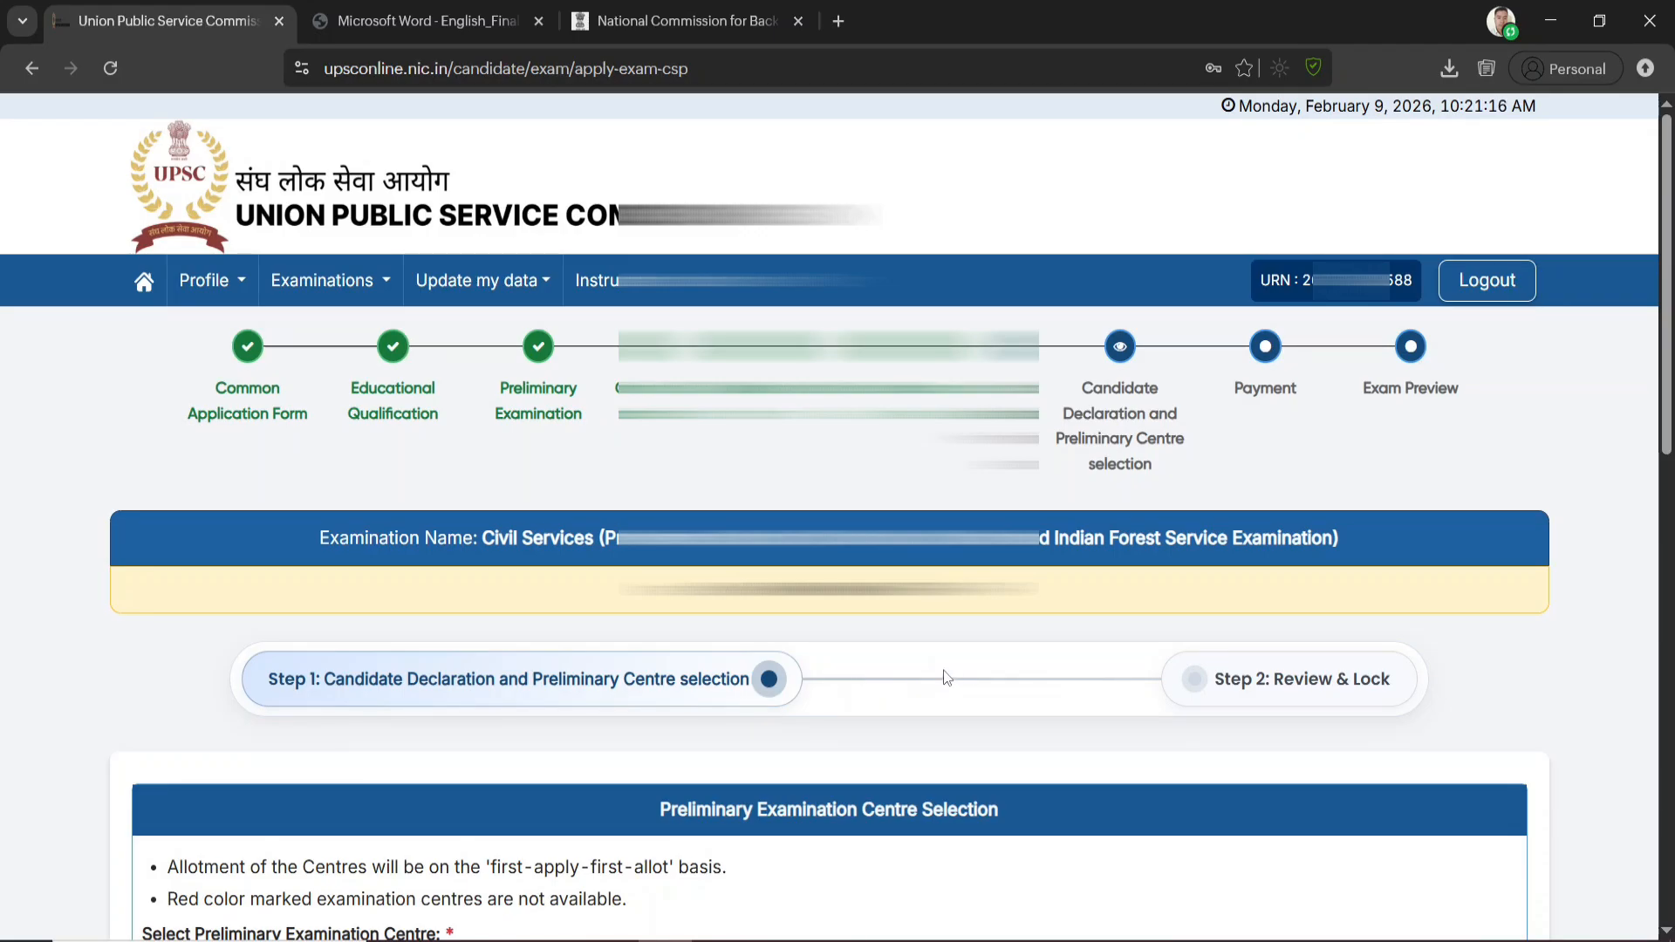
Choose Dispur as the Preliminary Examination Centre
{"action": "scroll", "coordinate": [956, 659], "scroll_direction": "down", "scroll_amount": 1}
{"action": "scroll", "coordinate": [956, 659], "scroll_direction": "down", "scroll_amount": 3}
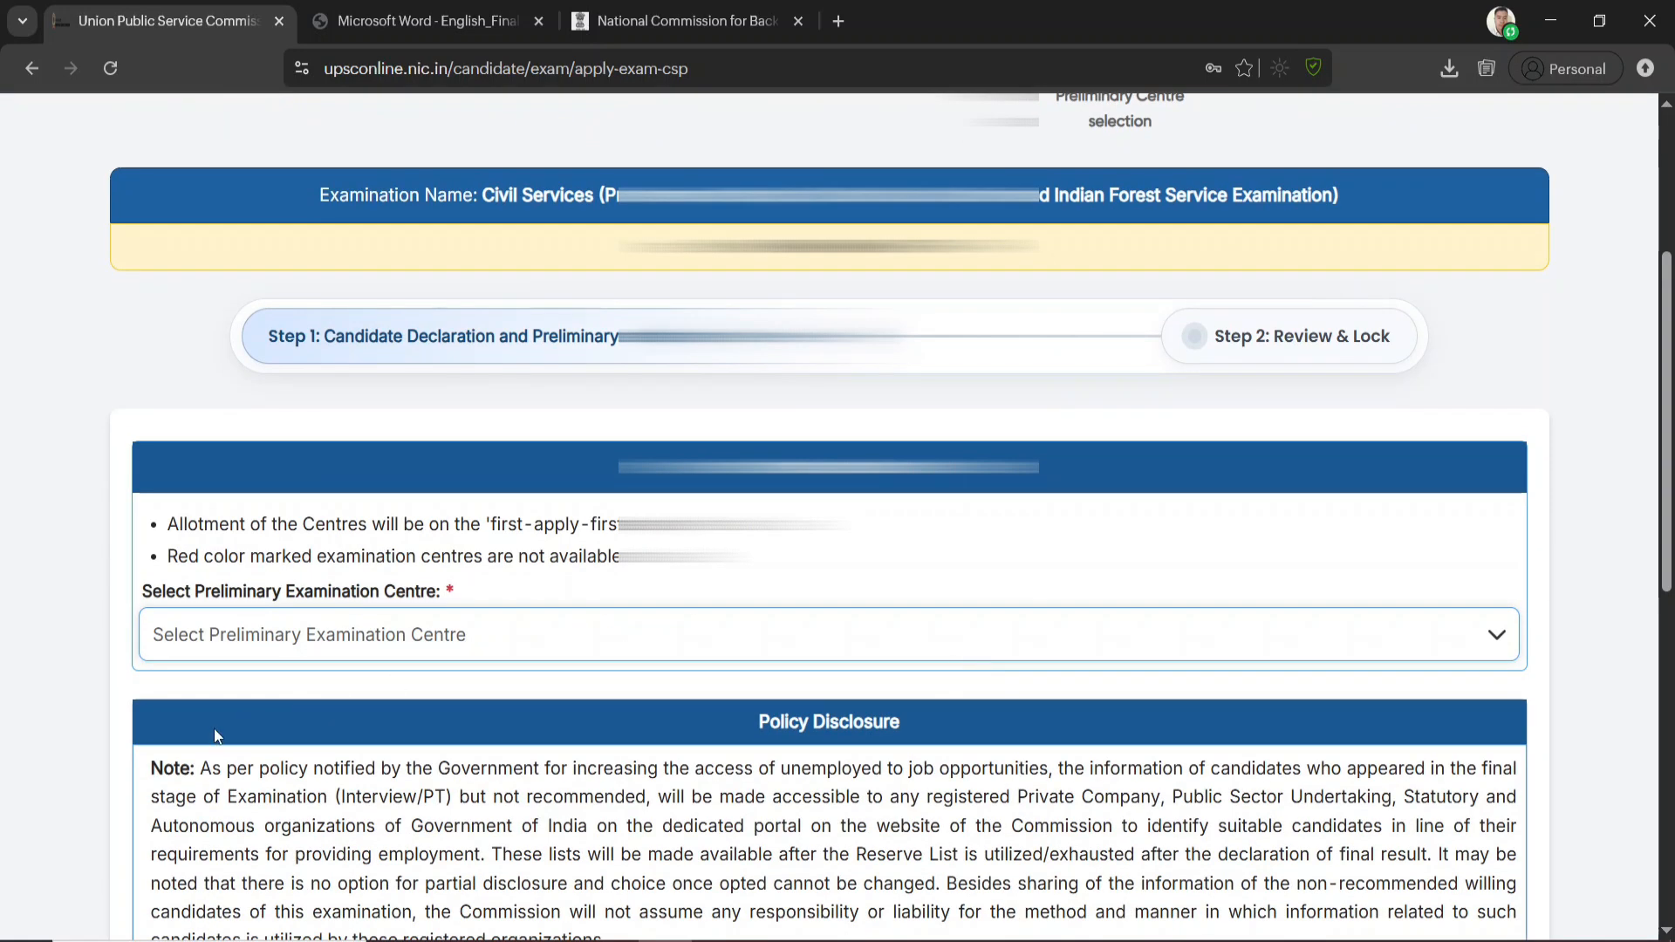
{"action": "left_click", "coordinate": [419, 635]}
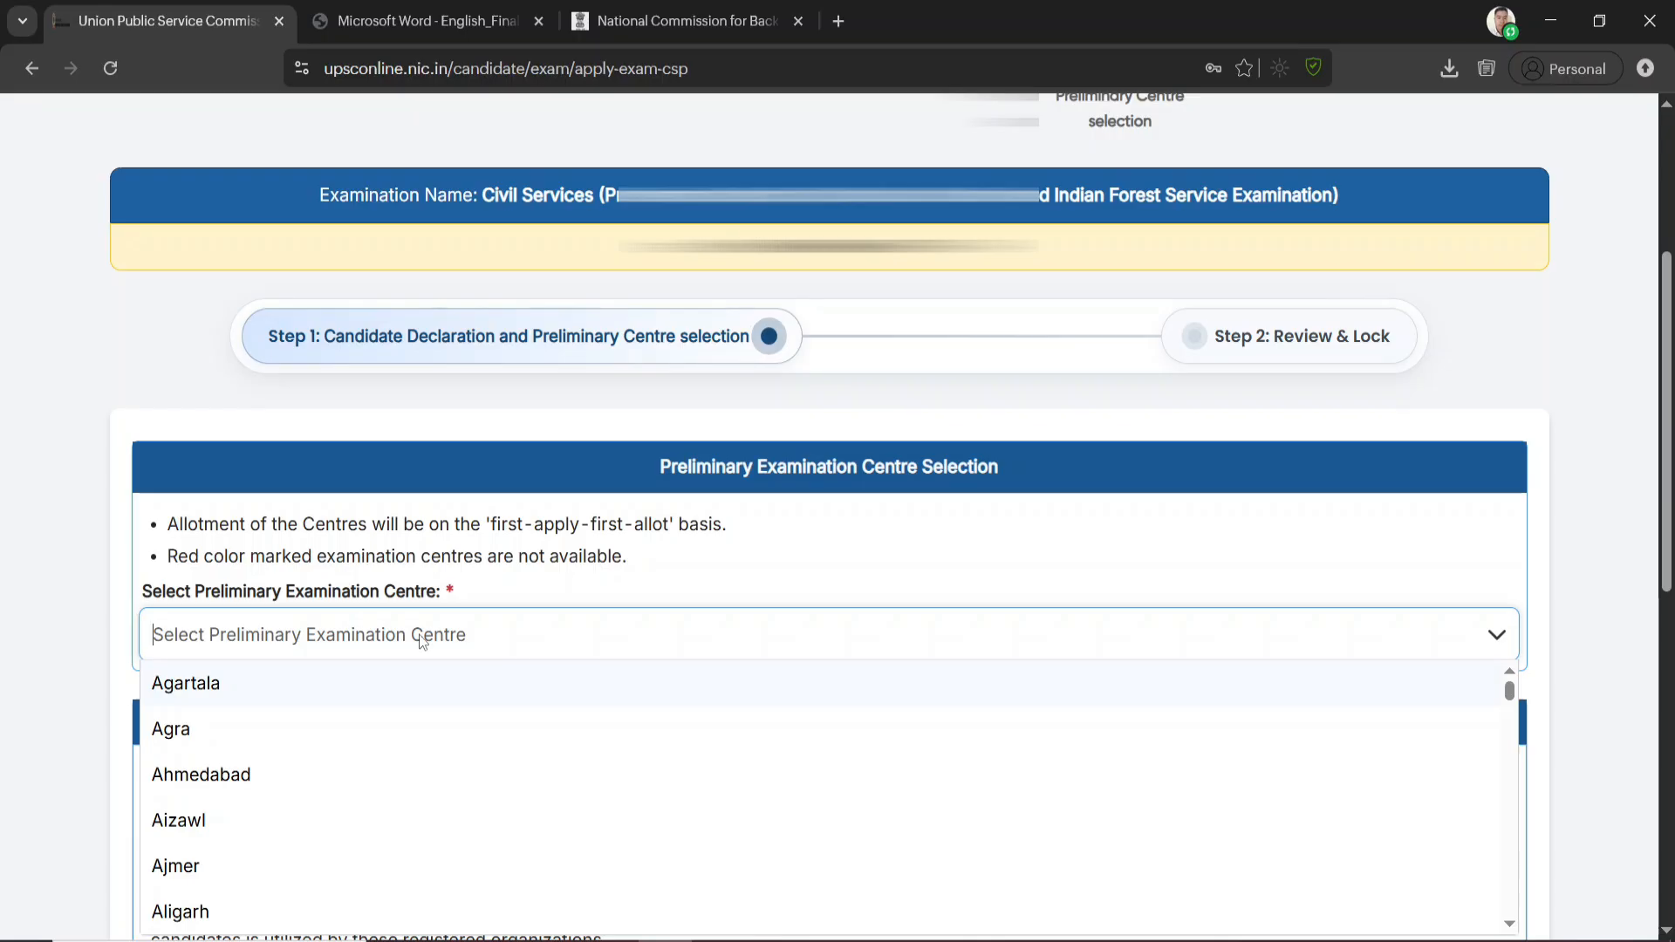
{"action": "type", "text": "GUW"}
{"action": "key", "text": "BackSpace"}
{"action": "key", "text": "BackSpace"}
{"action": "key", "text": "BackSpace"}
{"action": "type", "text": "DI"}
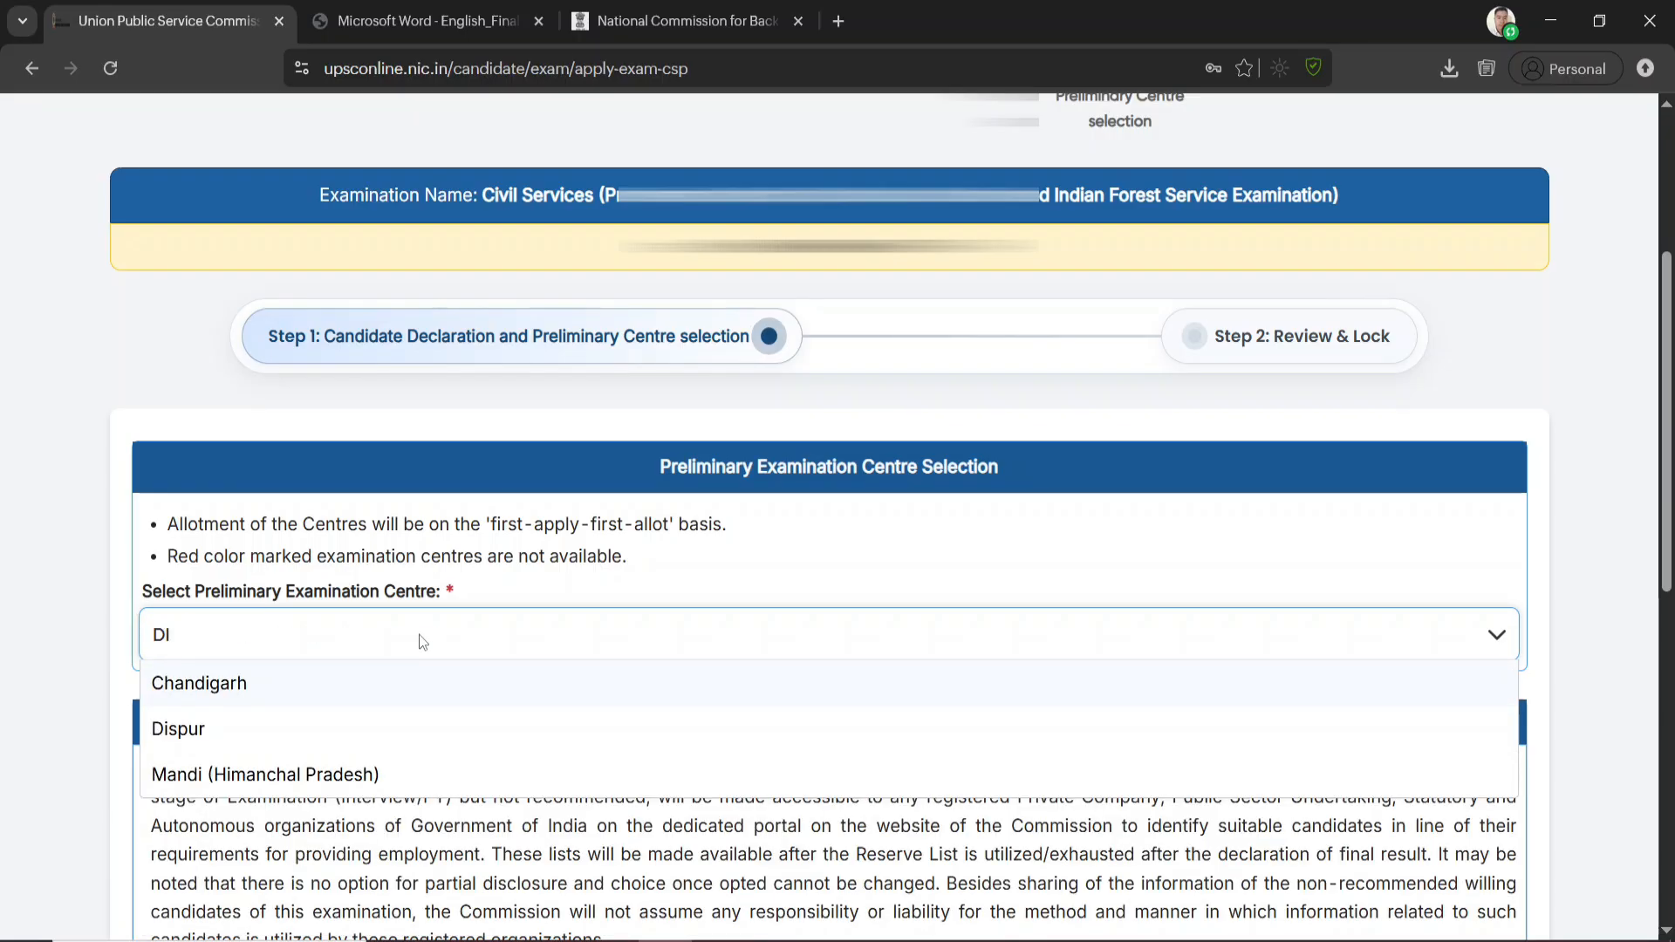
{"action": "left_click", "coordinate": [185, 728]}
Answer Yes to making personal information available for job opportunities and proceed to Review & Lock
{"action": "scroll", "coordinate": [302, 730], "scroll_direction": "down", "scroll_amount": 1}
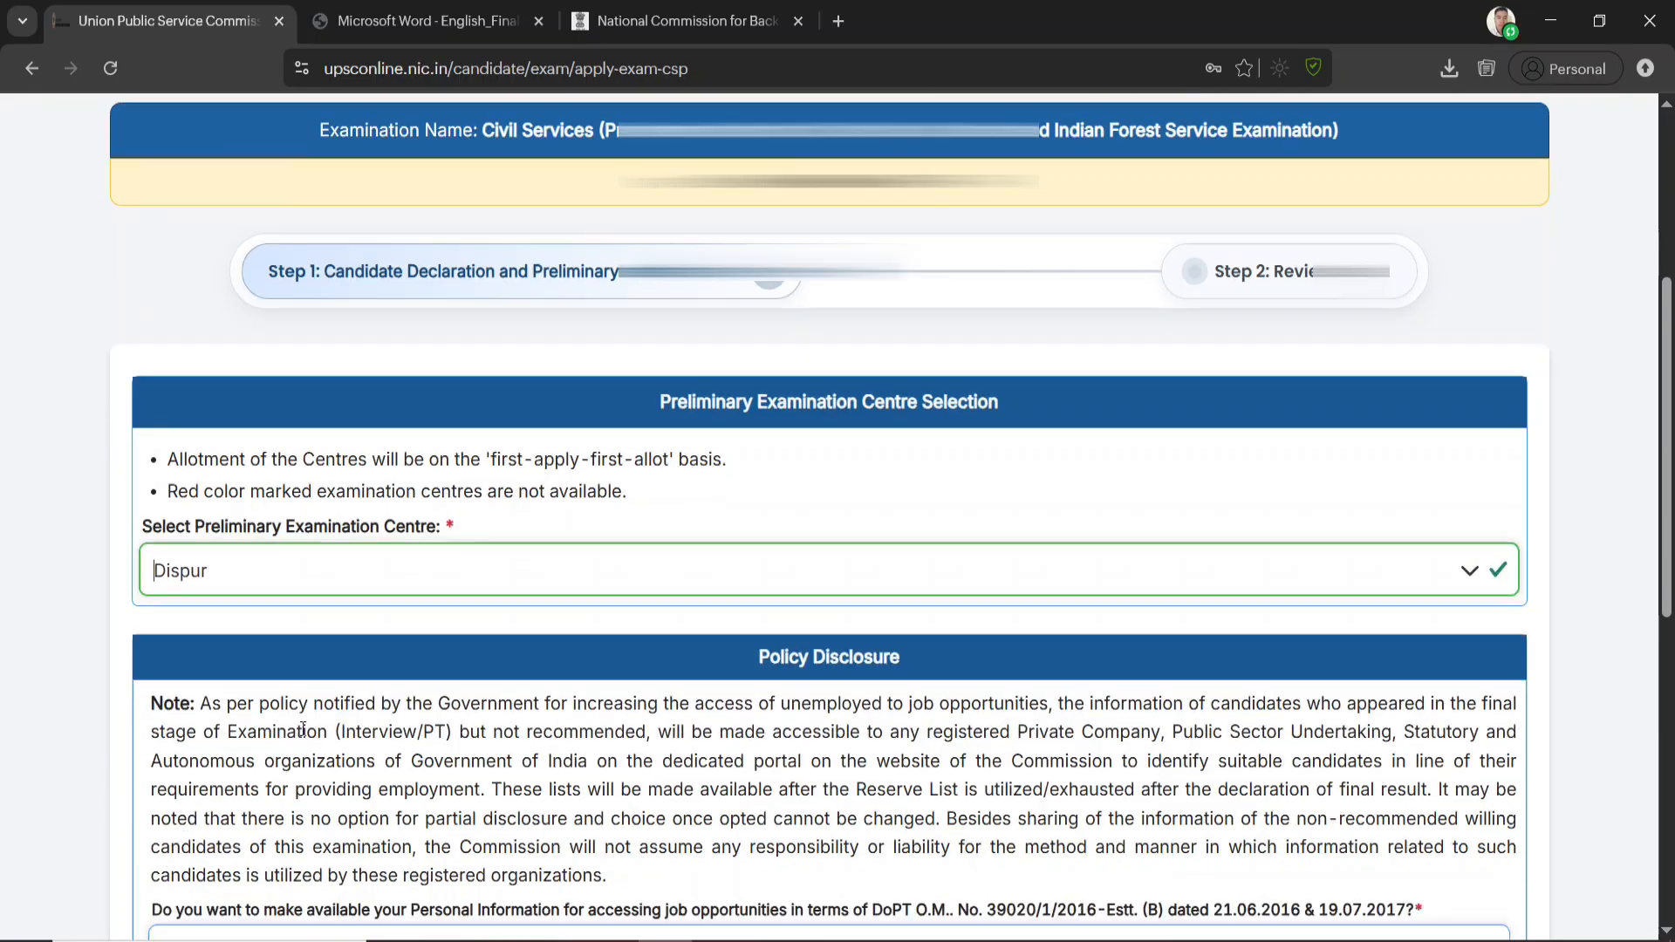
{"action": "scroll", "coordinate": [302, 729], "scroll_direction": "down", "scroll_amount": 5}
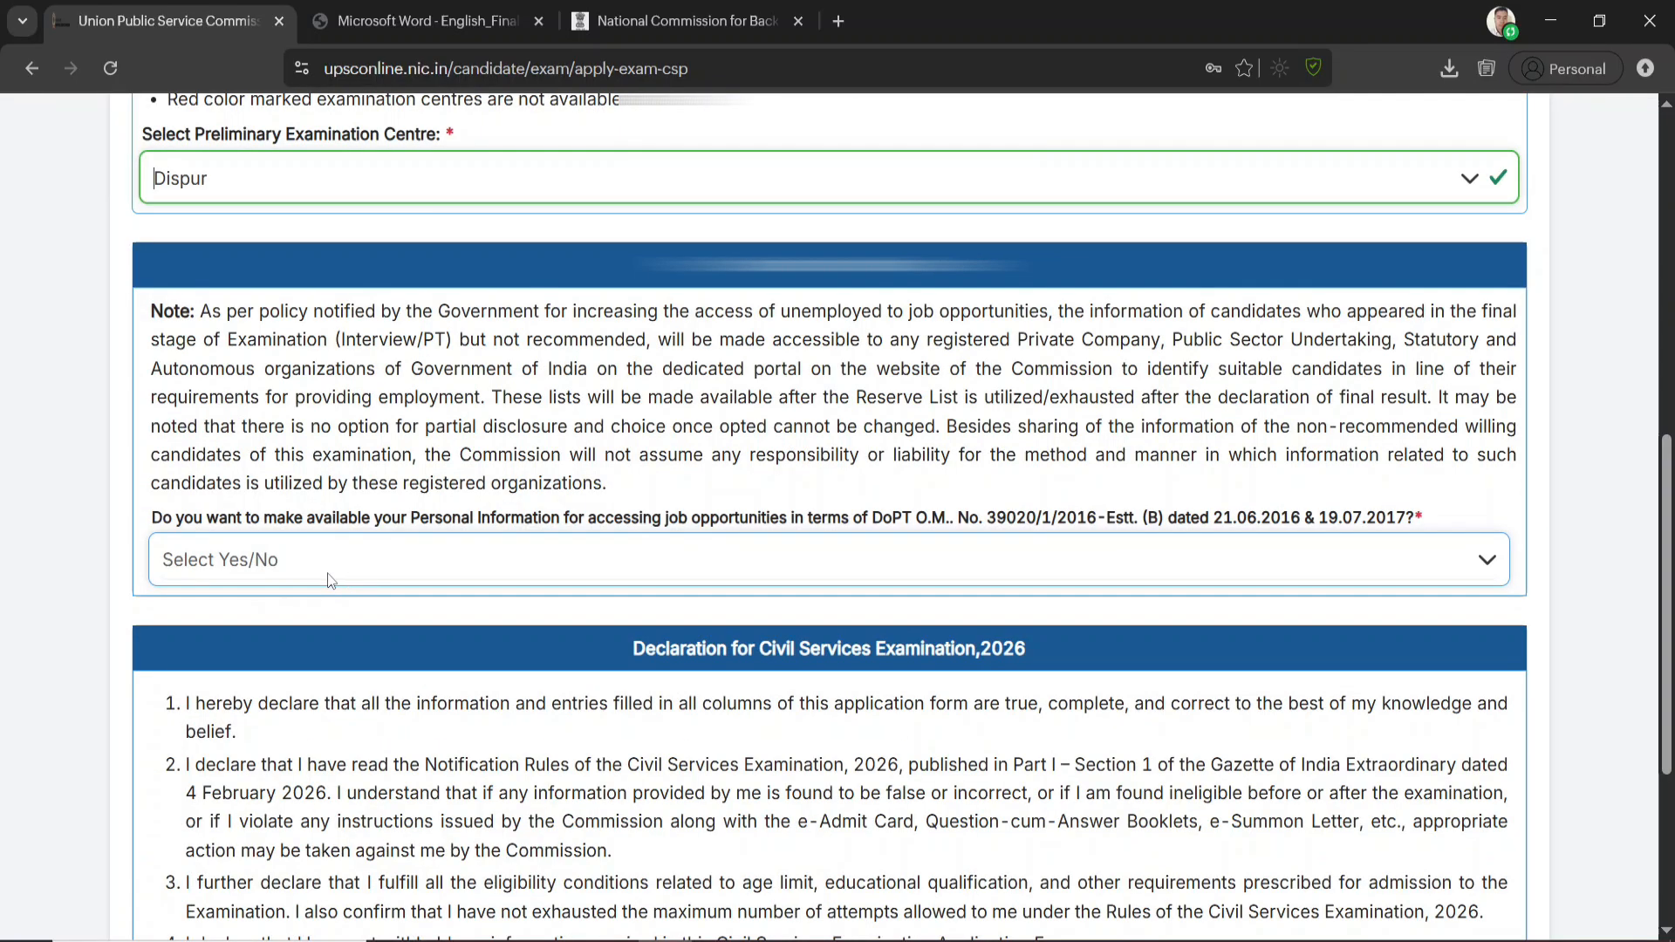
{"action": "left_click", "coordinate": [830, 565]}
{"action": "left_click", "coordinate": [220, 617]}
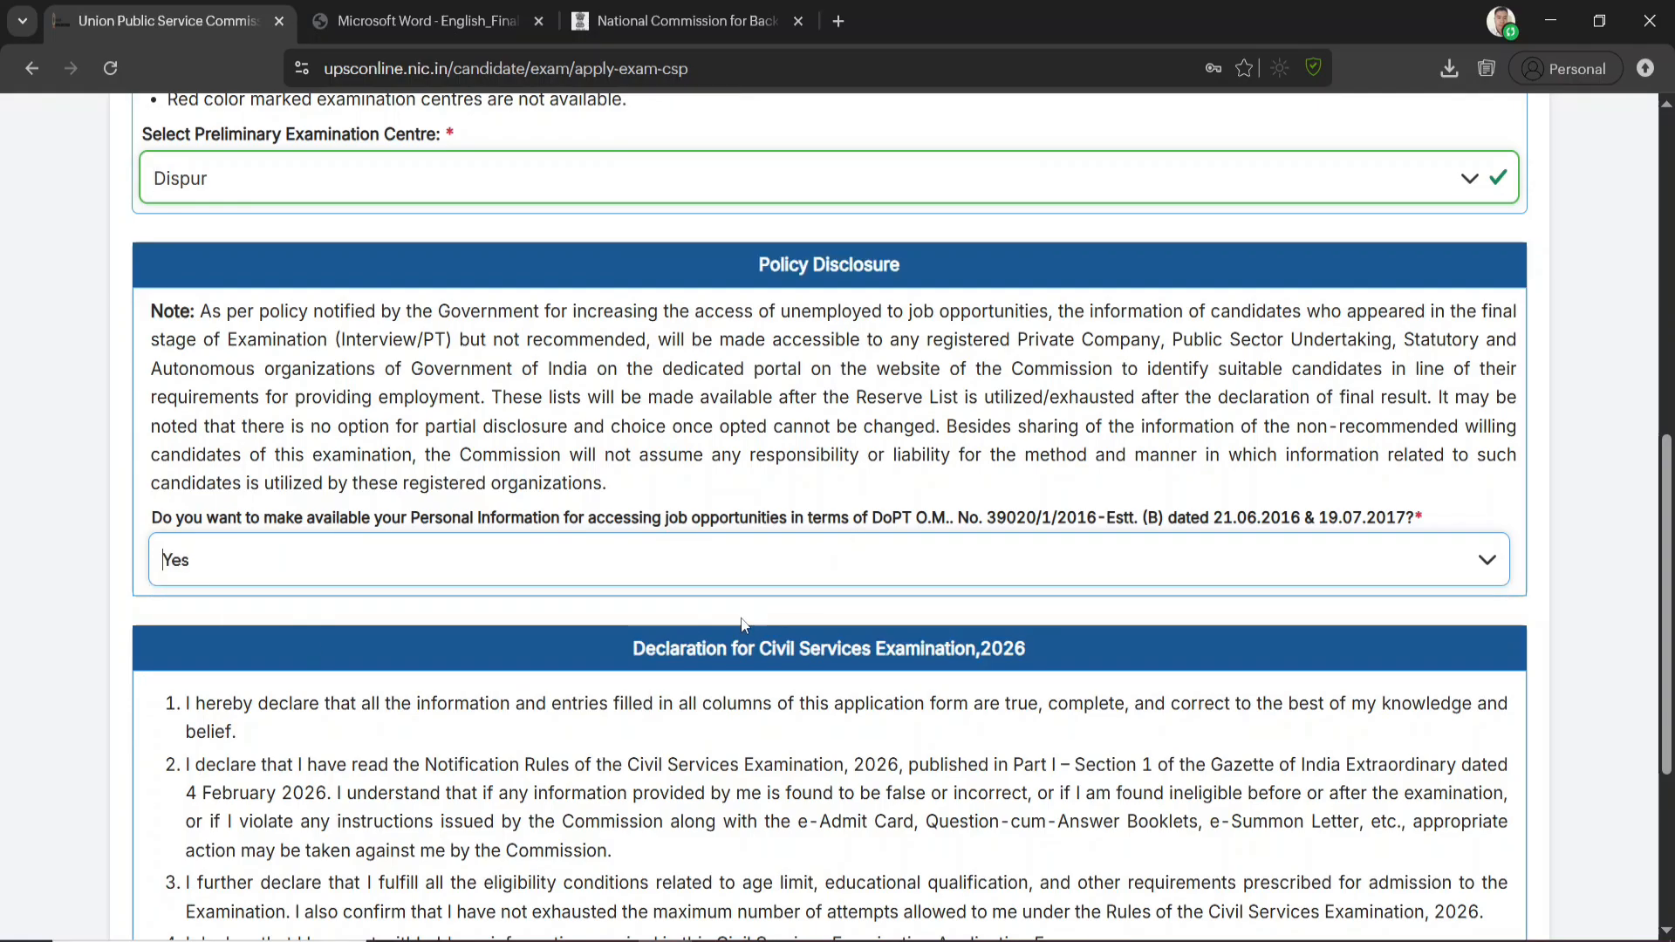
{"action": "scroll", "coordinate": [794, 564], "scroll_direction": "down", "scroll_amount": 4}
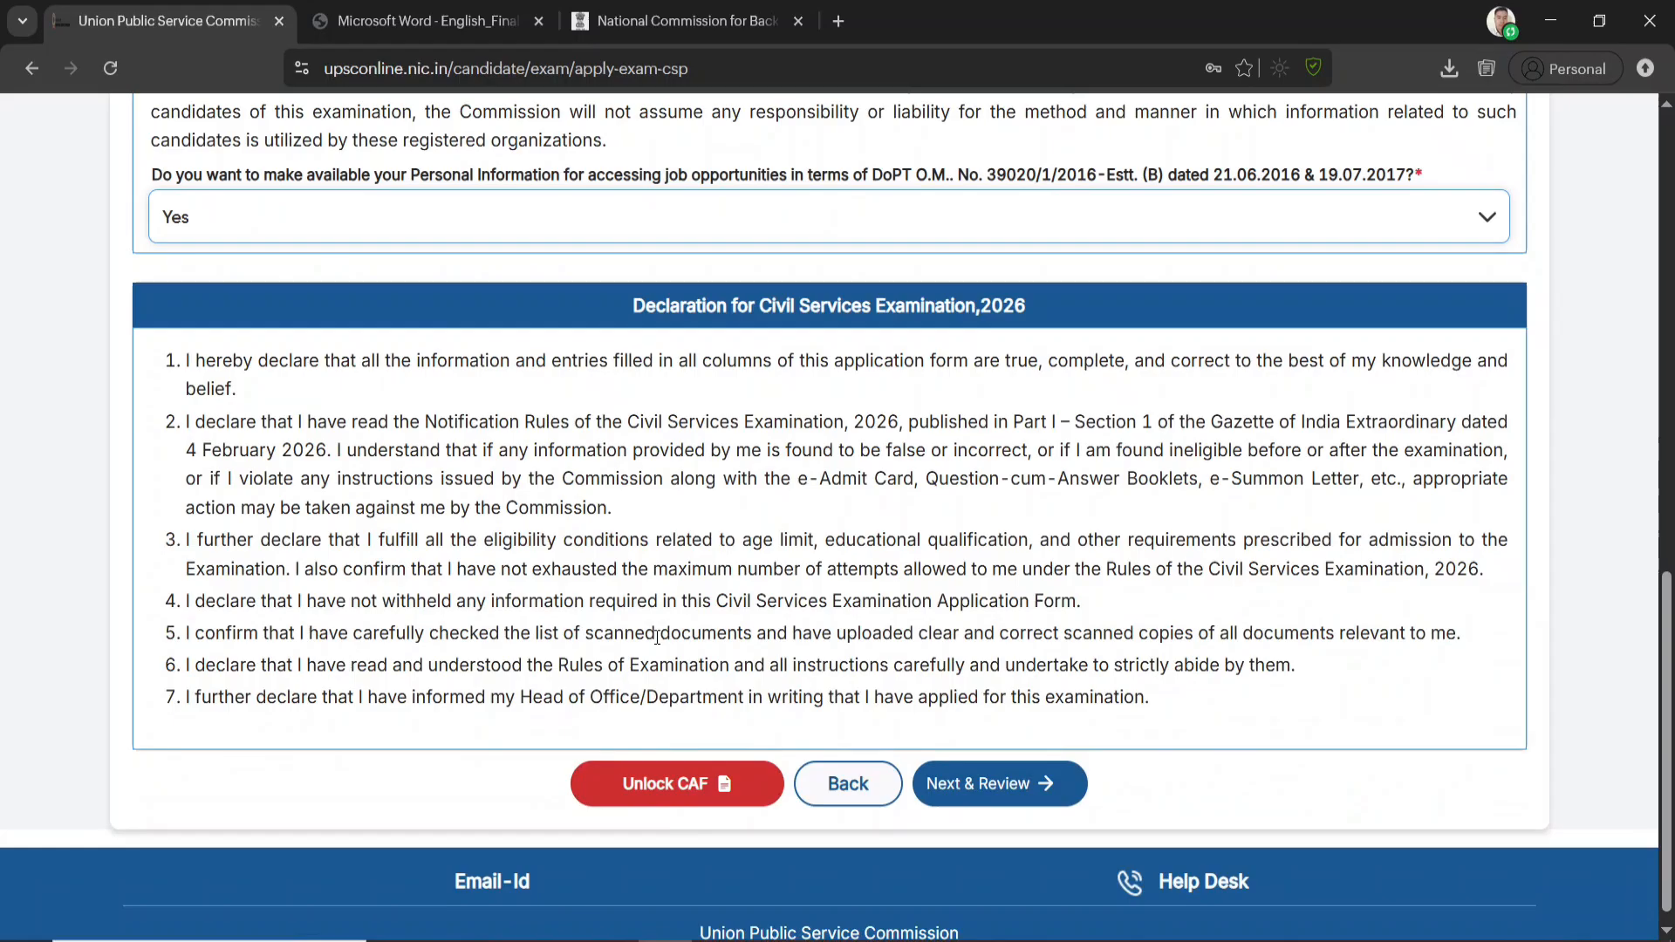
{"action": "left_click", "coordinate": [1011, 783]}
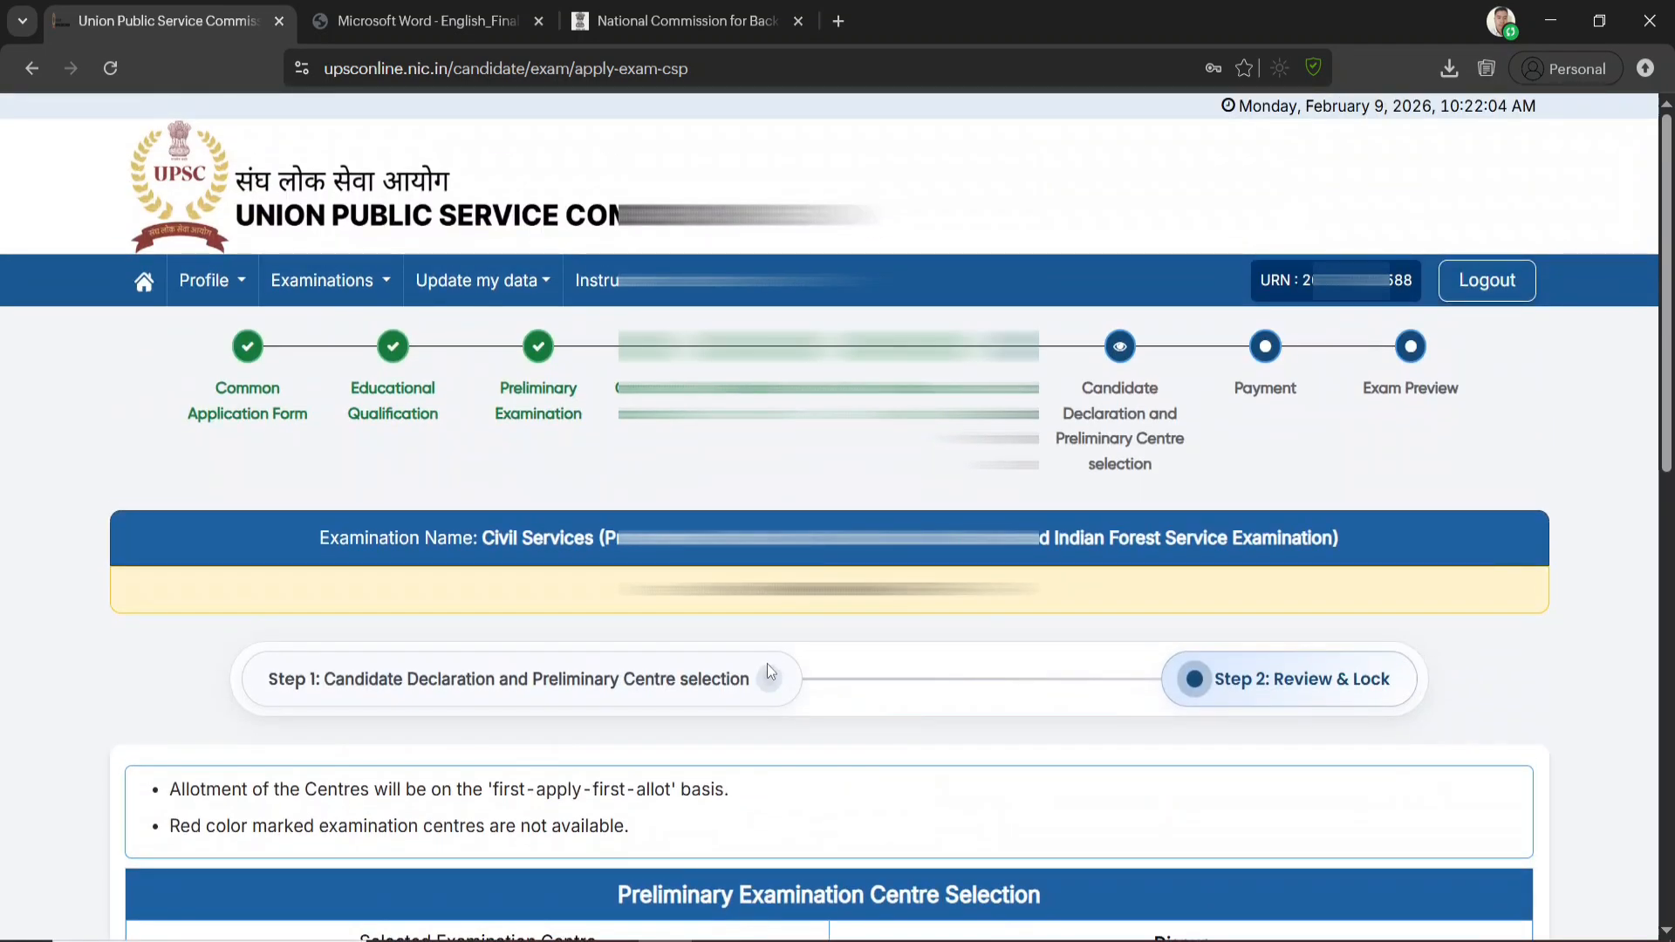
Submit the examination centre details, confirming that the declaration has been read, and continue to the Examination Payment page
{"action": "scroll", "coordinate": [780, 666], "scroll_direction": "down", "scroll_amount": 8}
{"action": "scroll", "coordinate": [797, 669], "scroll_direction": "down", "scroll_amount": 4}
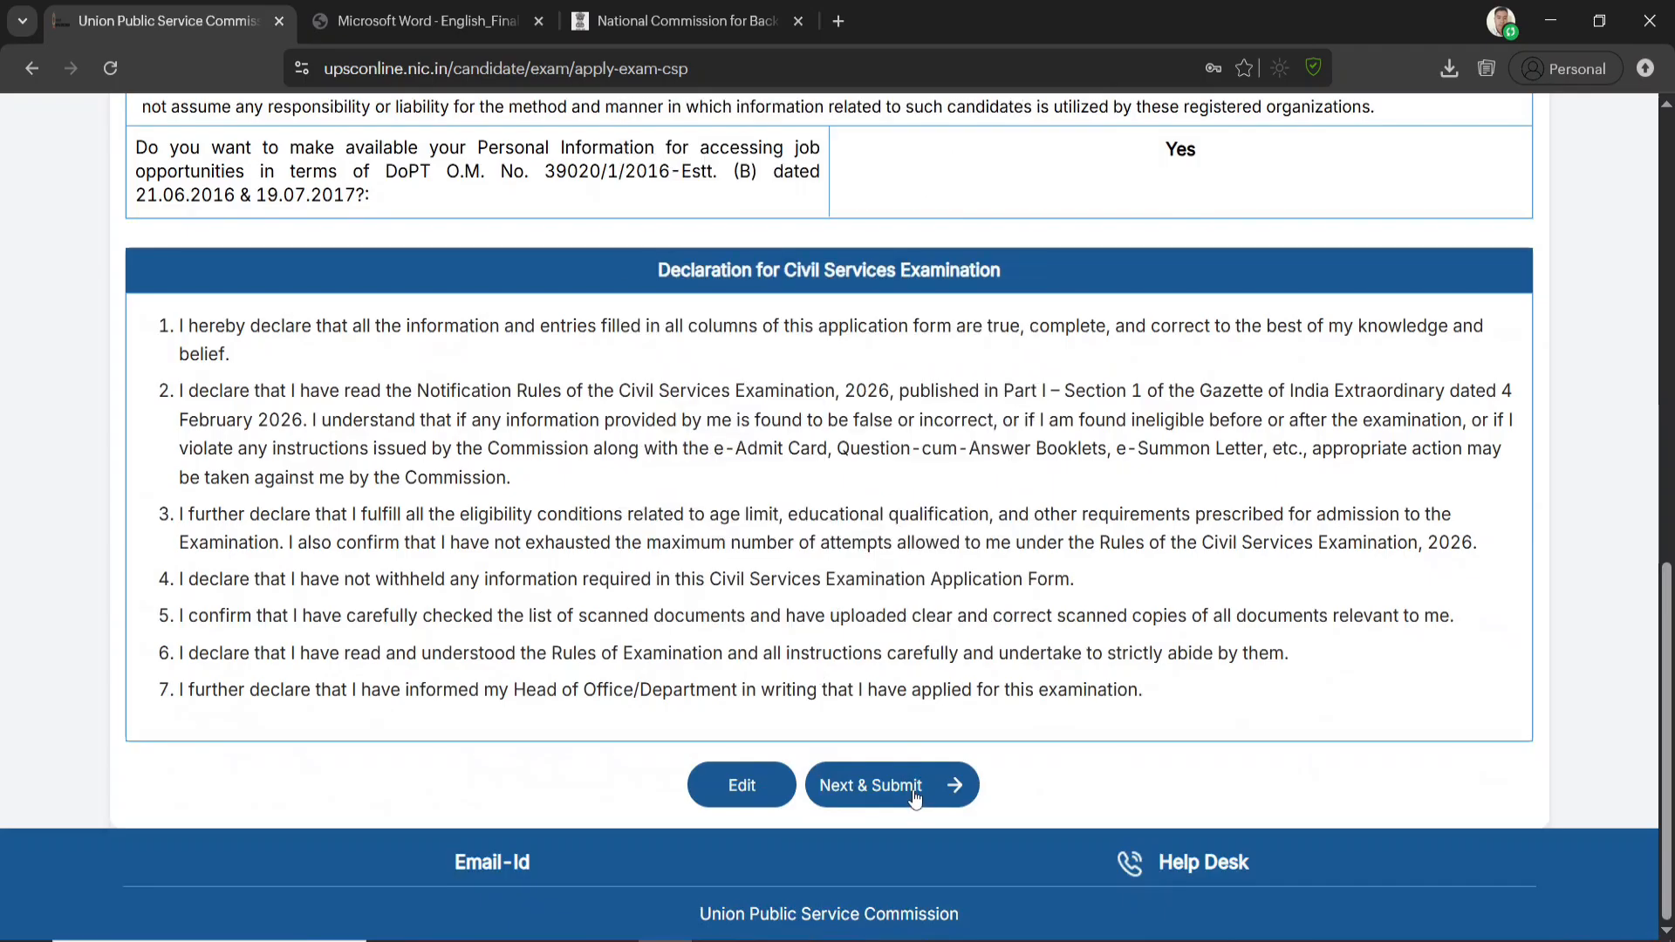
{"action": "left_click", "coordinate": [919, 788]}
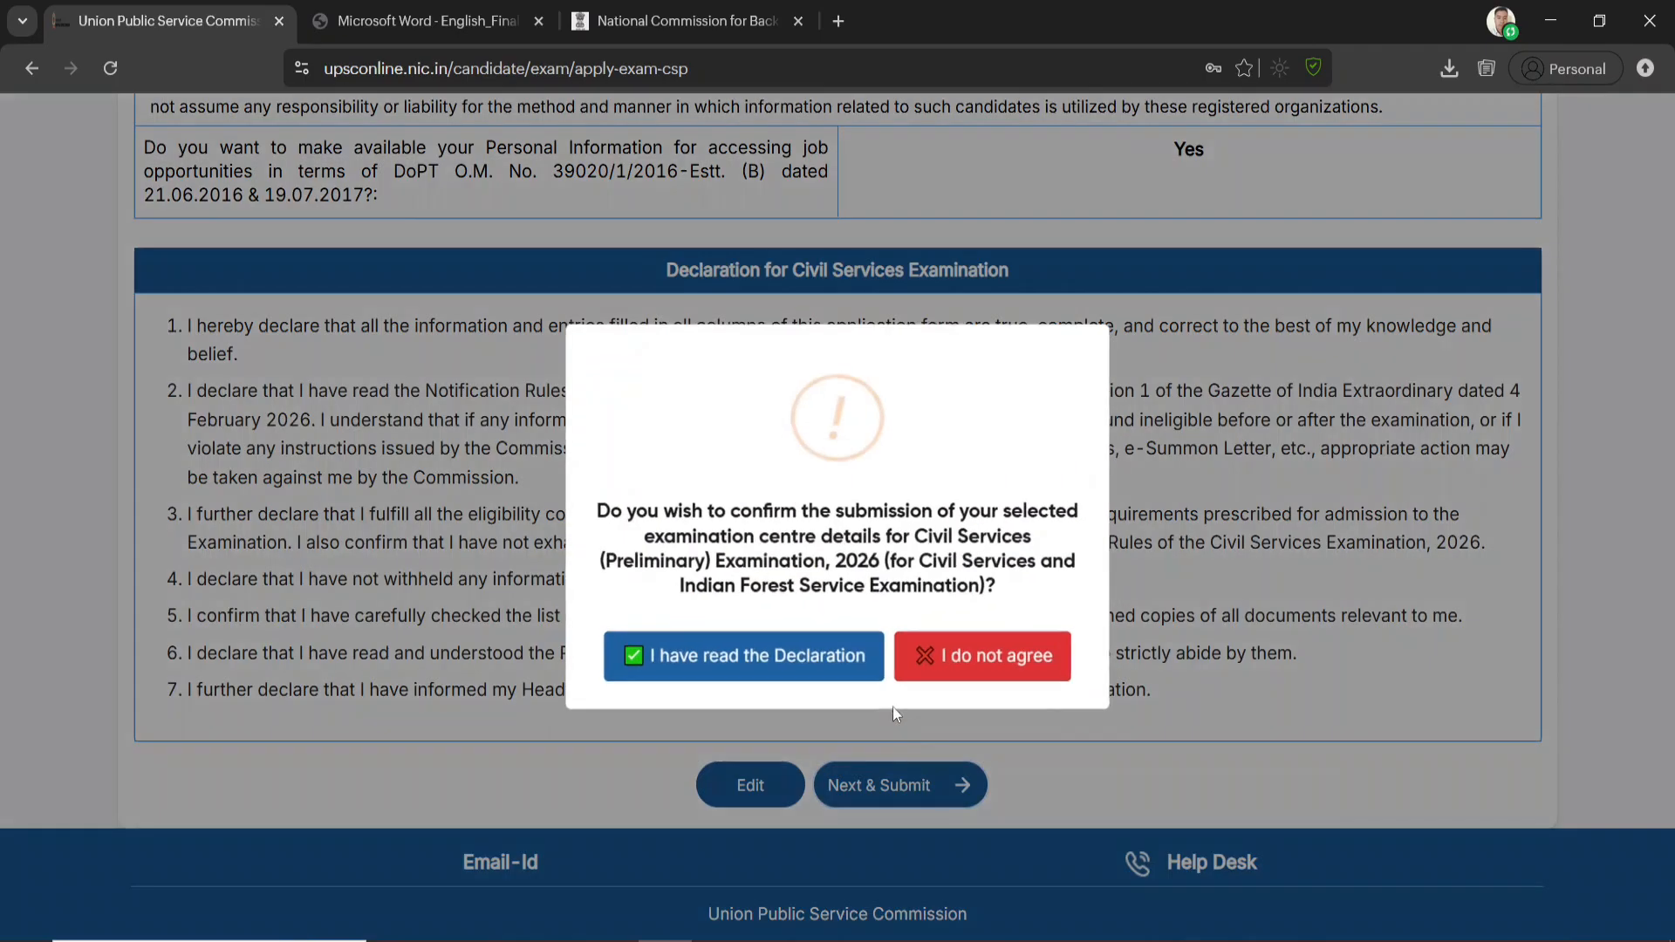
{"action": "left_click", "coordinate": [742, 663]}
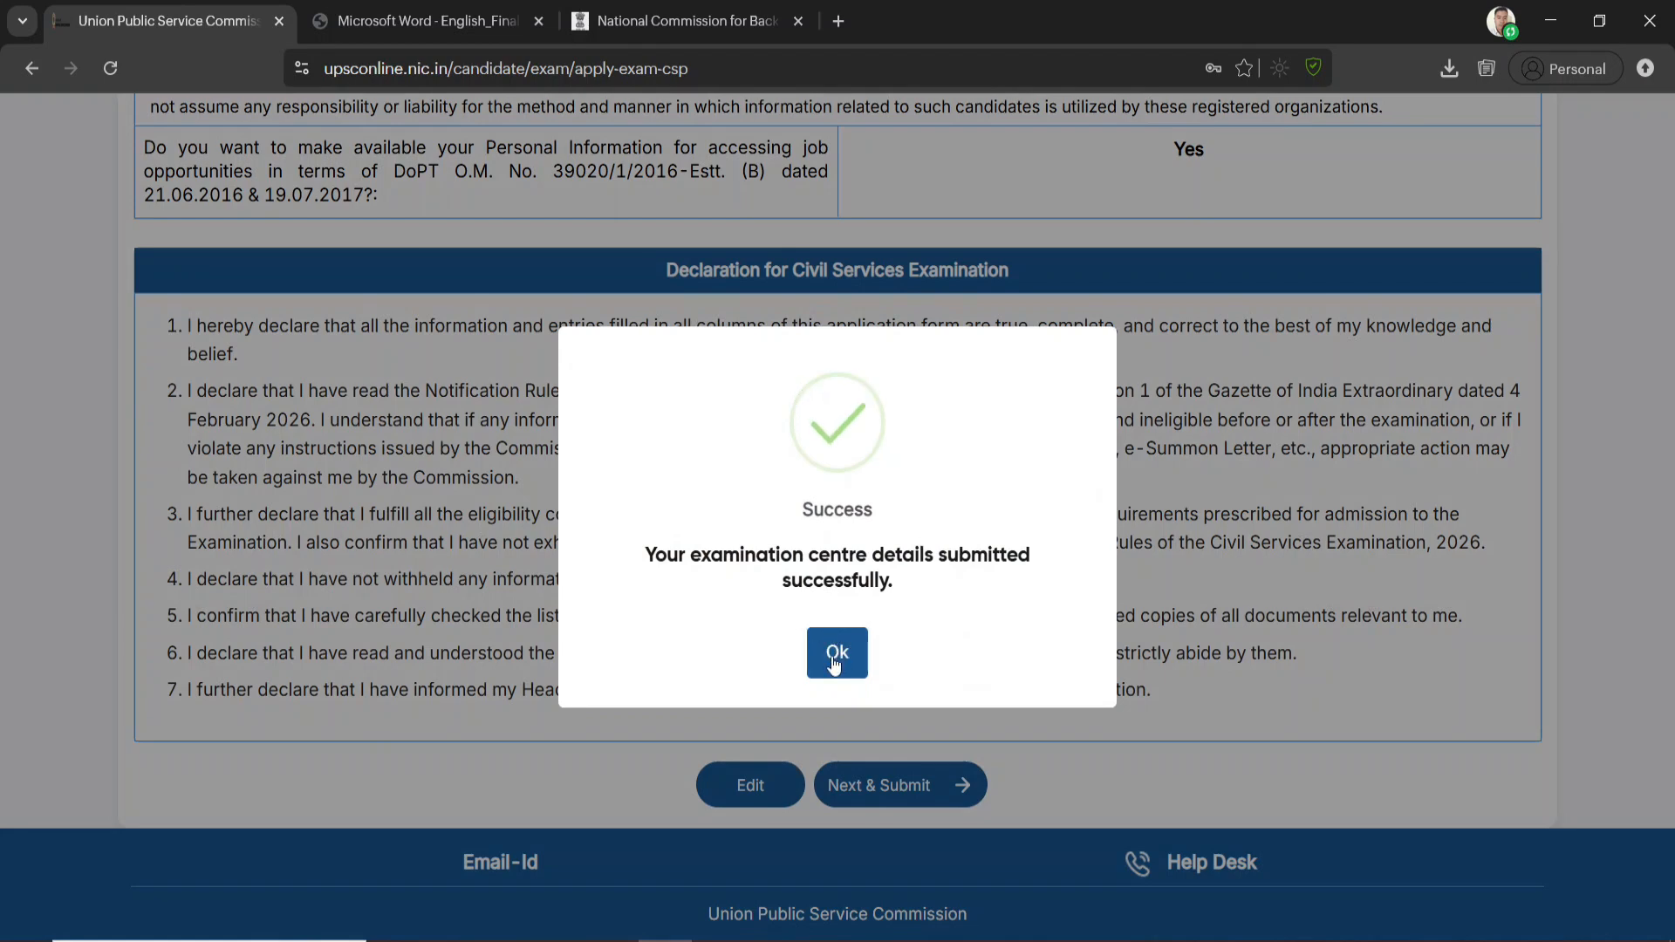
{"action": "left_click", "coordinate": [836, 654]}
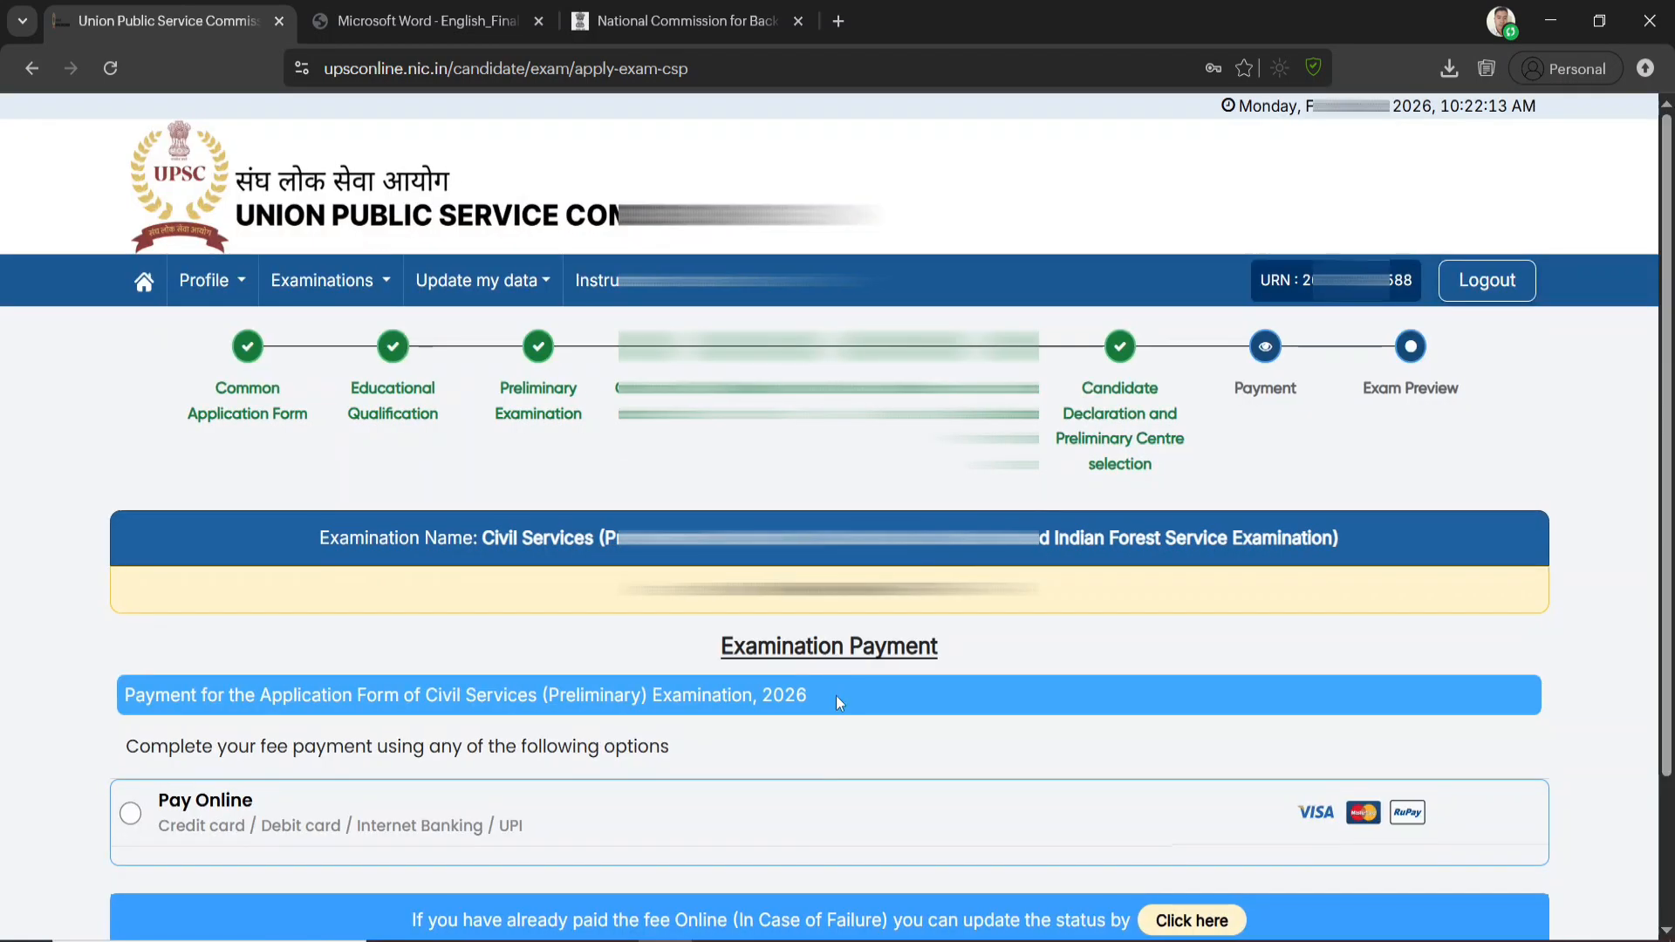
{"action": "scroll", "coordinate": [838, 698], "scroll_direction": "down", "scroll_amount": 2}
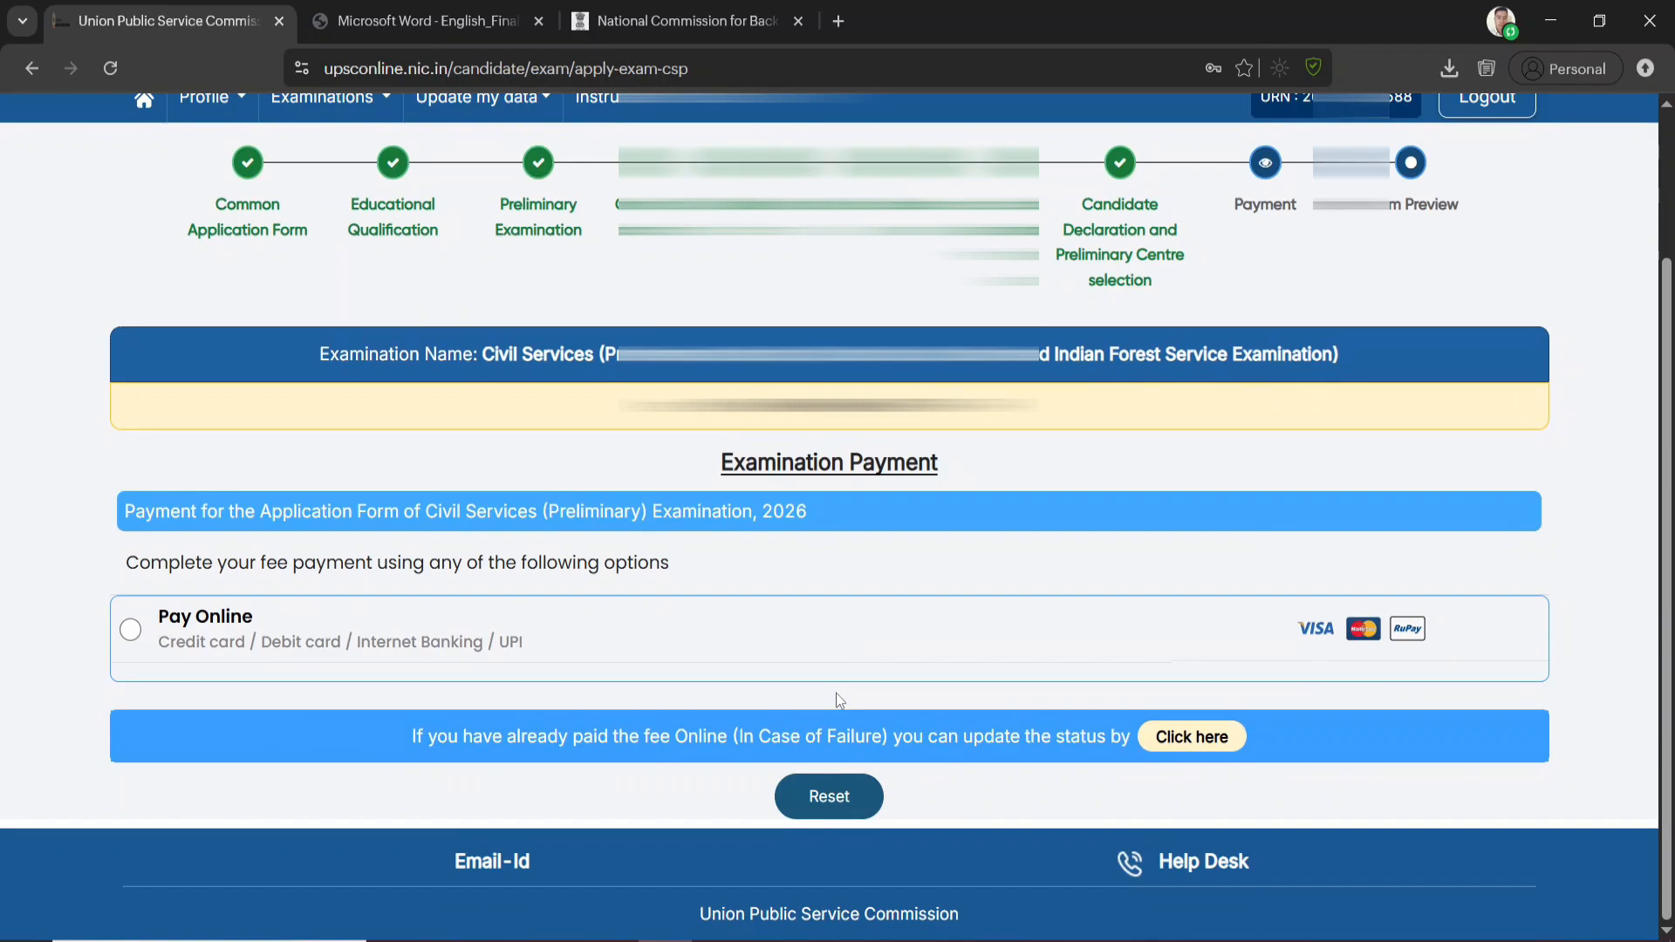
Choose online payment for the examination fee, confirm paying it, and select UPI as the payment mode
{"action": "left_click", "coordinate": [334, 661]}
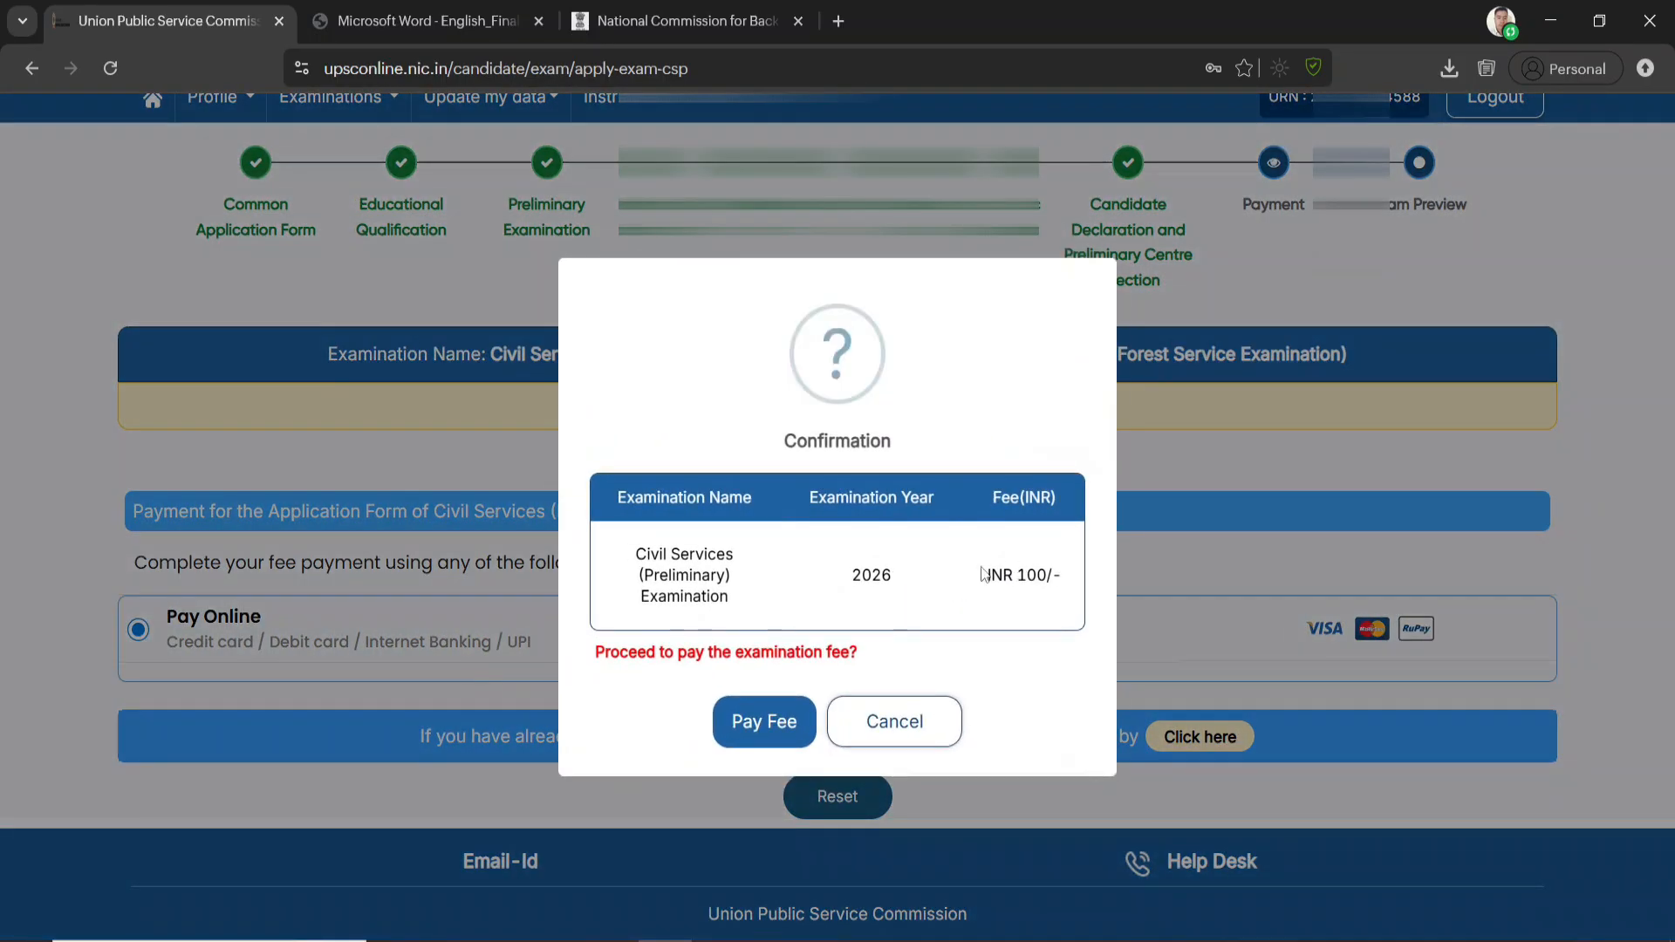
{"action": "left_click", "coordinate": [759, 723]}
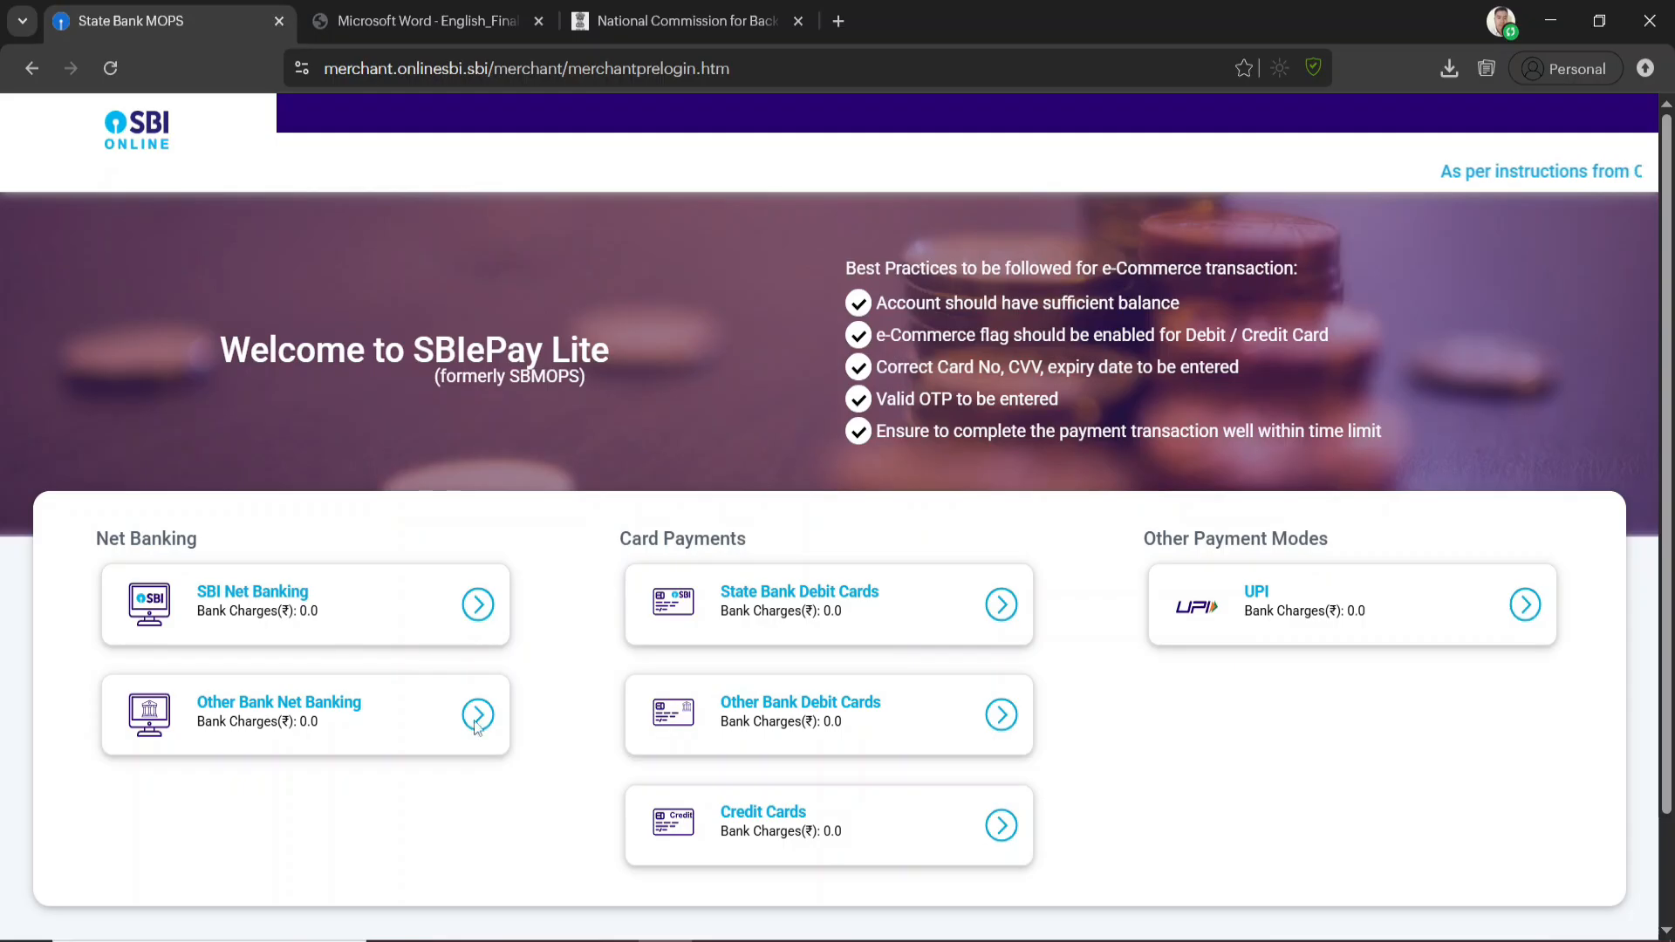
{"action": "left_click", "coordinate": [1524, 604]}
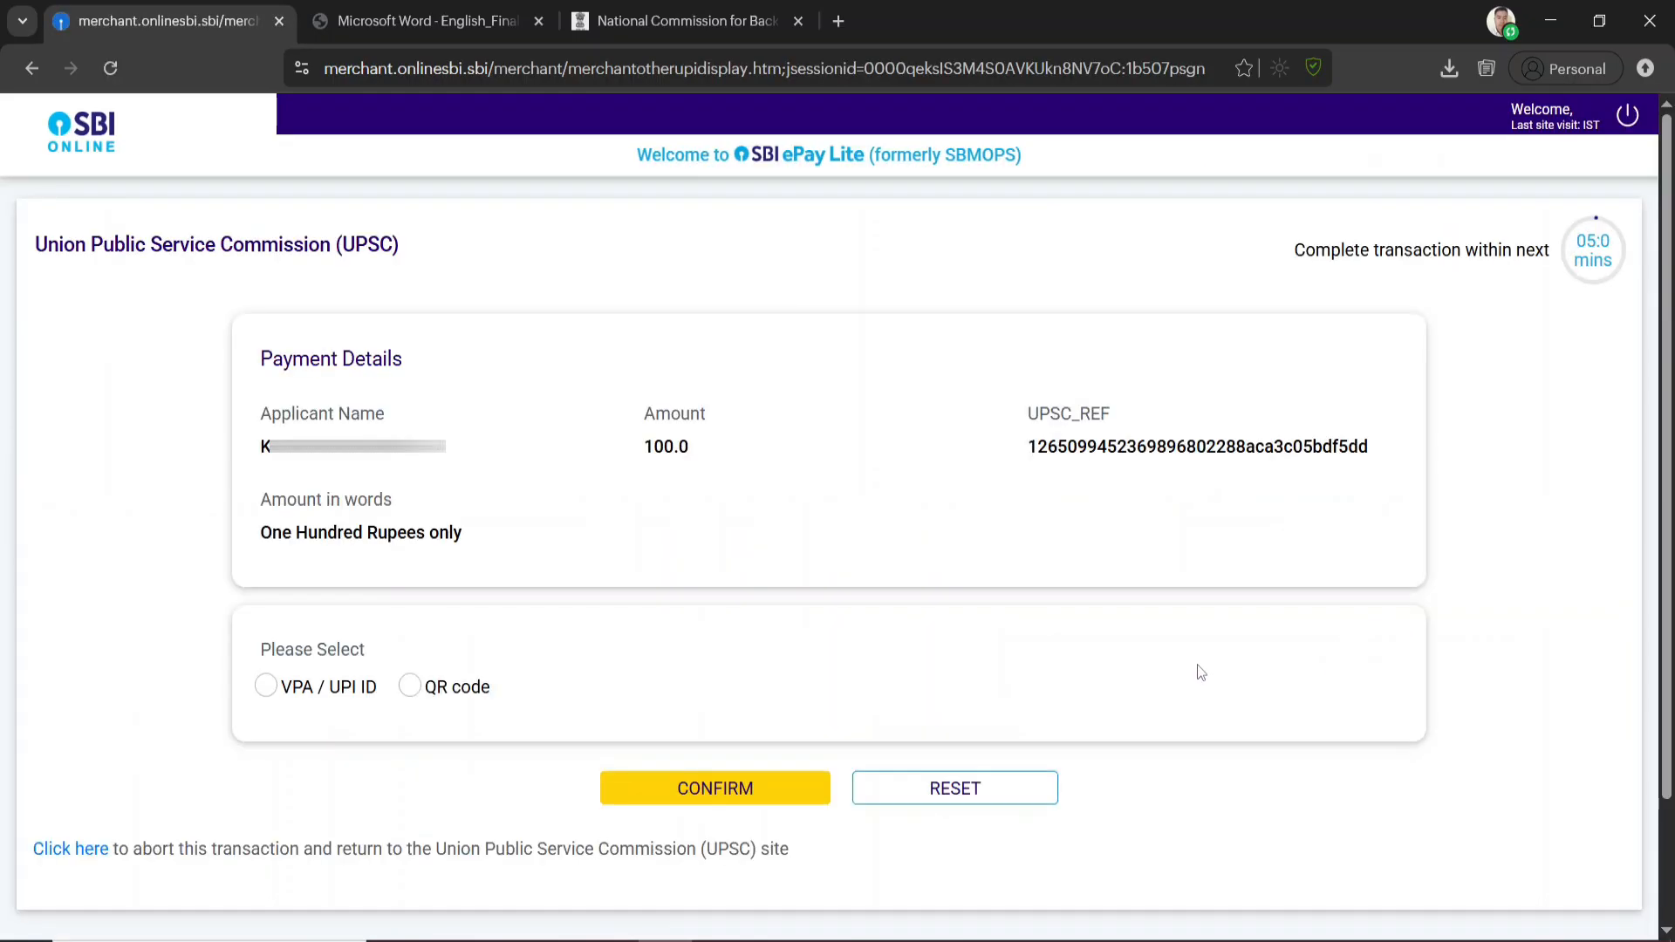
Pay the examination fee by UPI QR code, acknowledge the transaction status, and return to the Union Public Service Commission site
{"action": "left_click", "coordinate": [417, 688]}
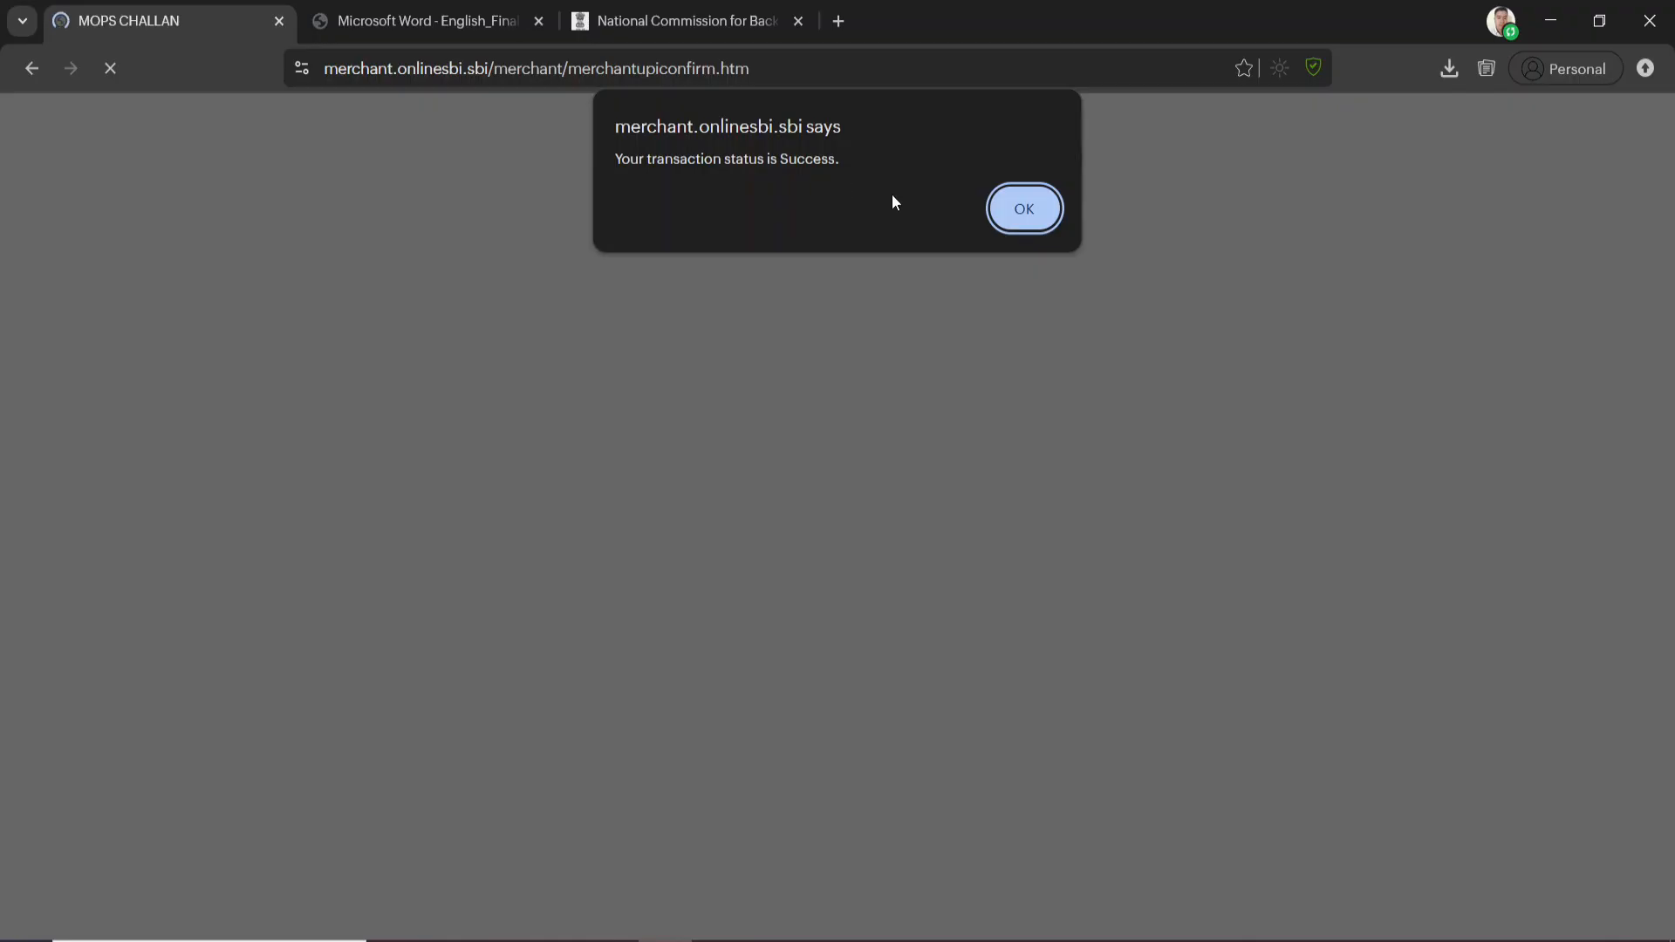
{"action": "left_click", "coordinate": [1019, 208]}
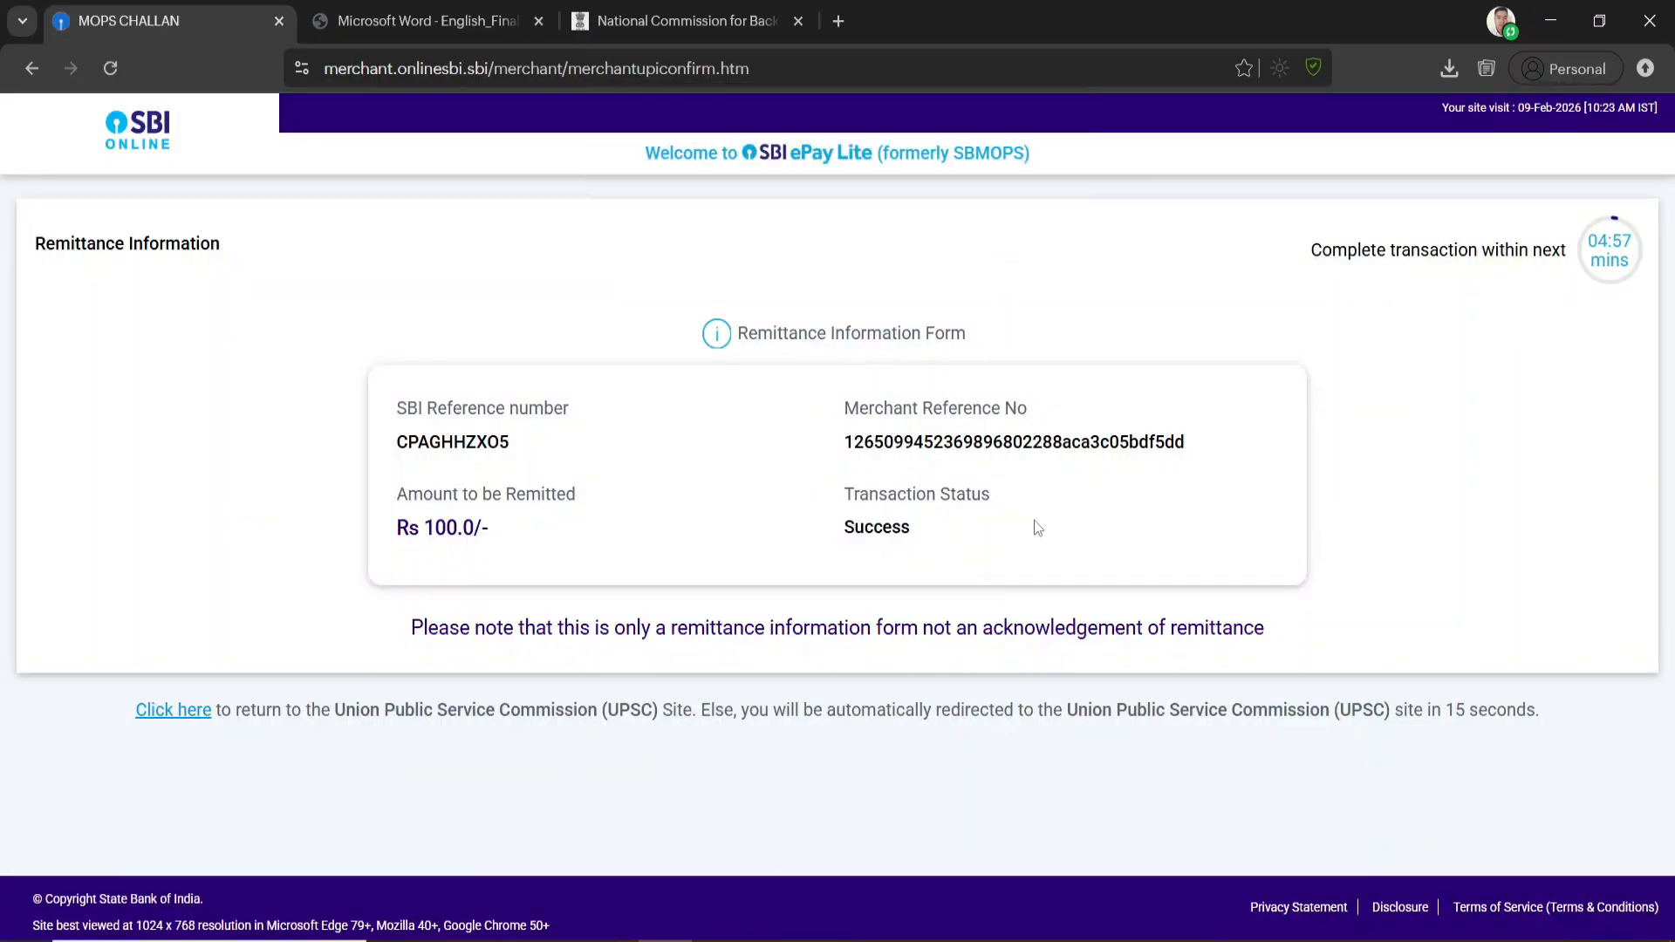
{"action": "left_click", "coordinate": [184, 714]}
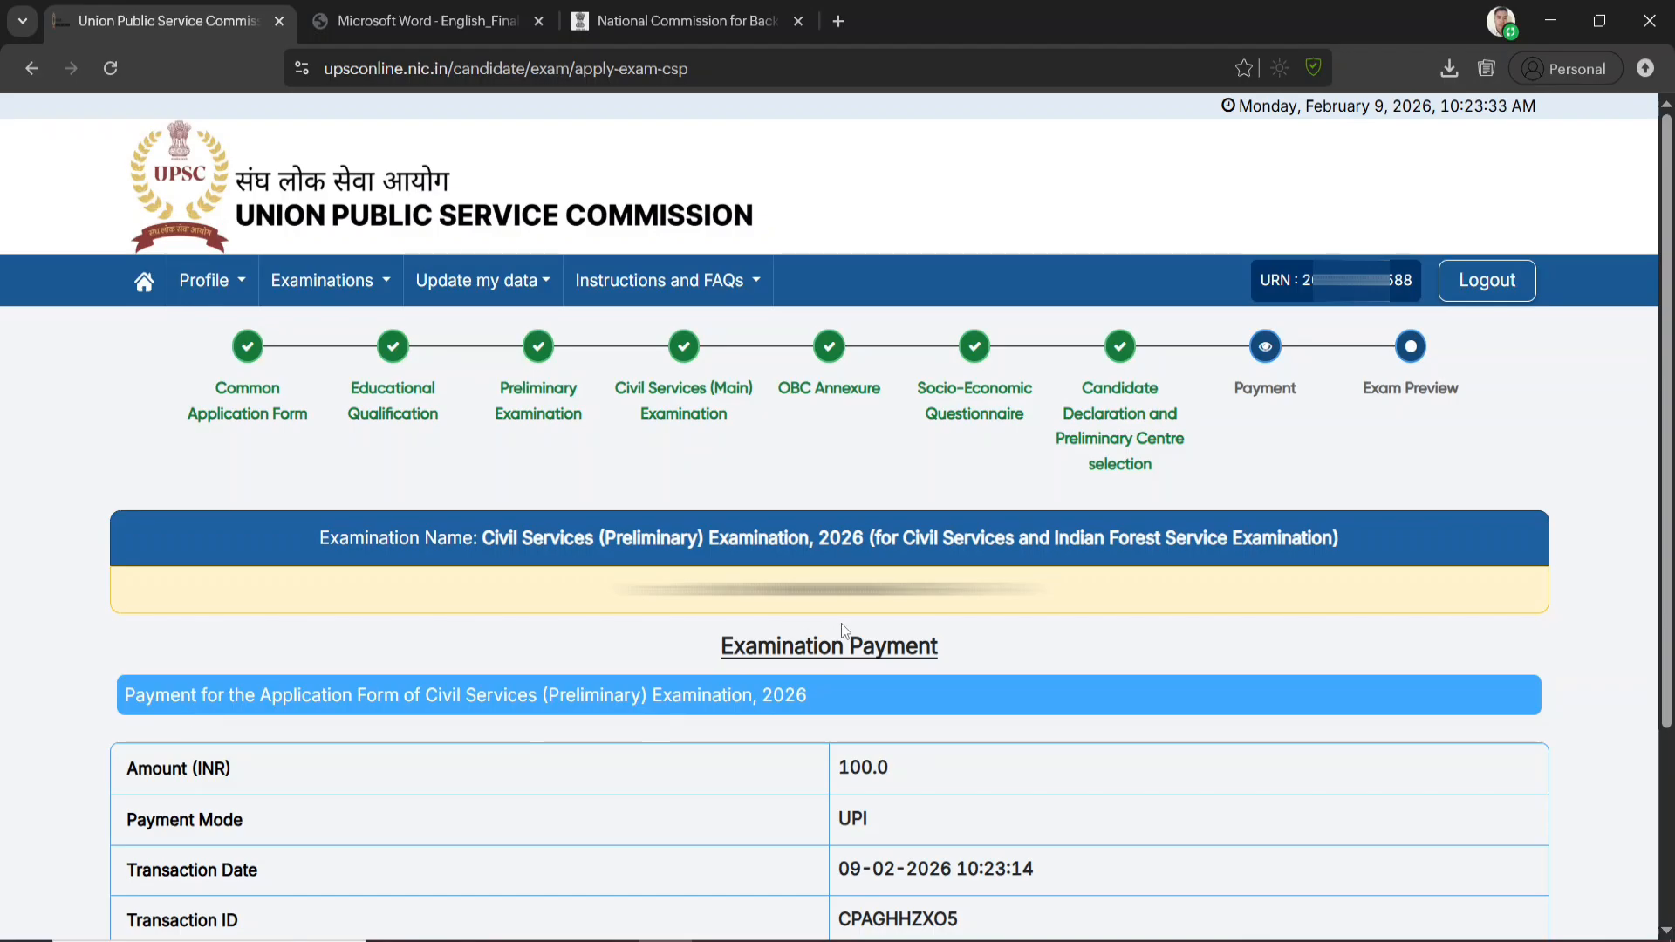
Continue from the Examination Payment page to the Exam Preview, acknowledging the application submission
{"action": "scroll", "coordinate": [840, 625], "scroll_direction": "down", "scroll_amount": 3}
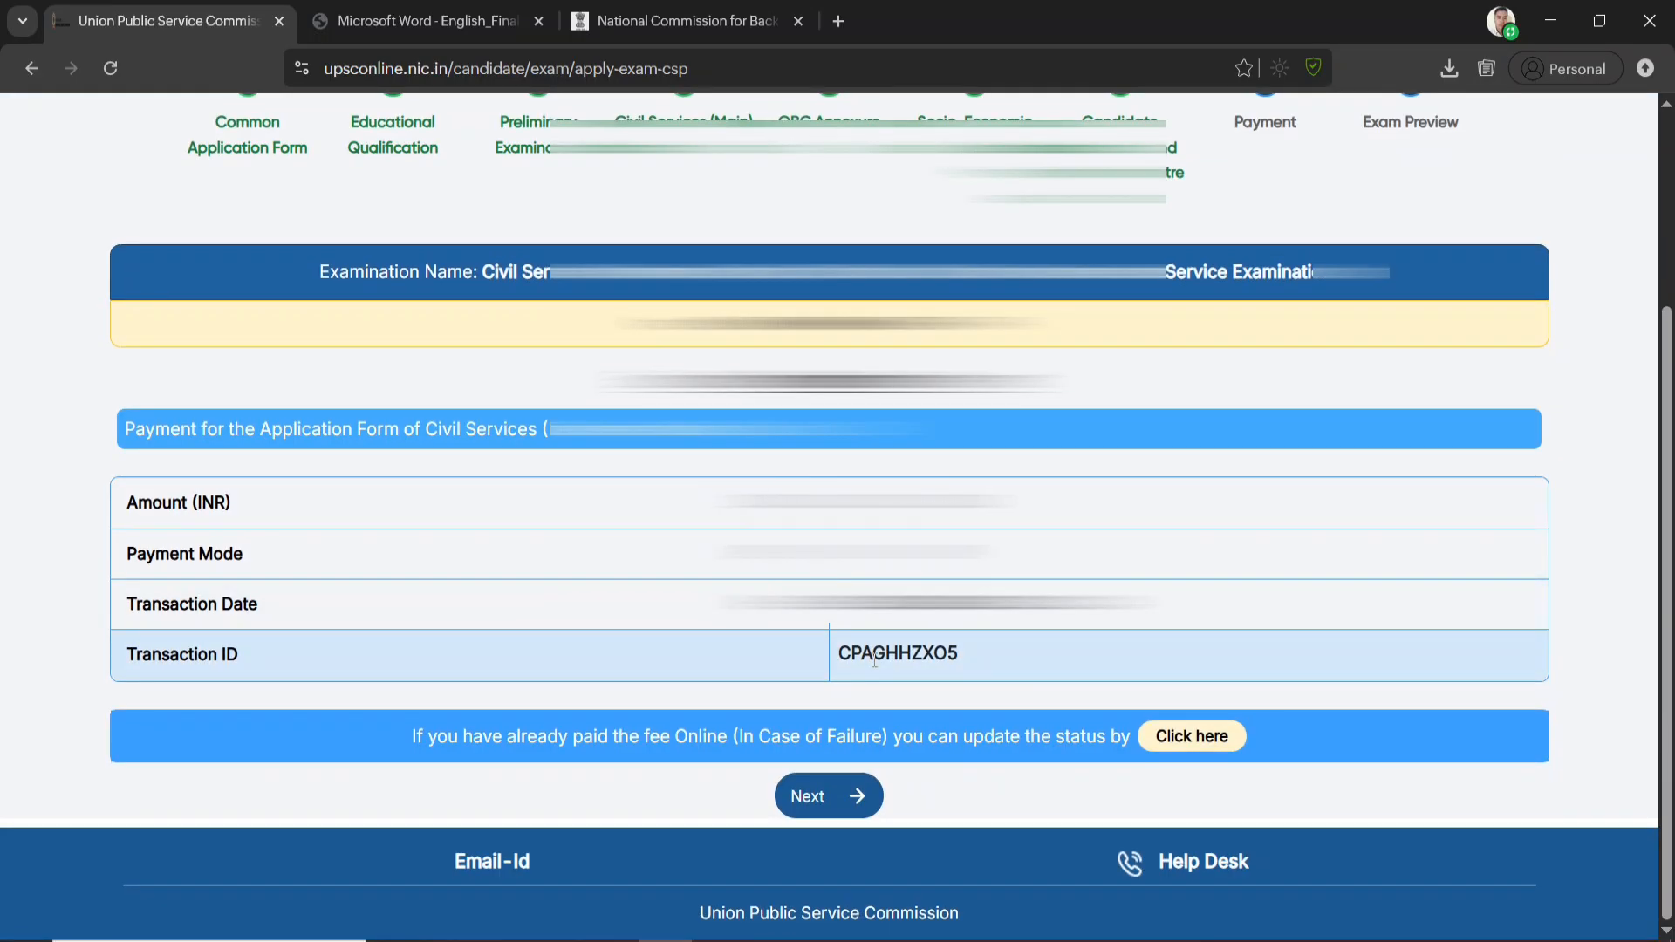
{"action": "left_click", "coordinate": [844, 801]}
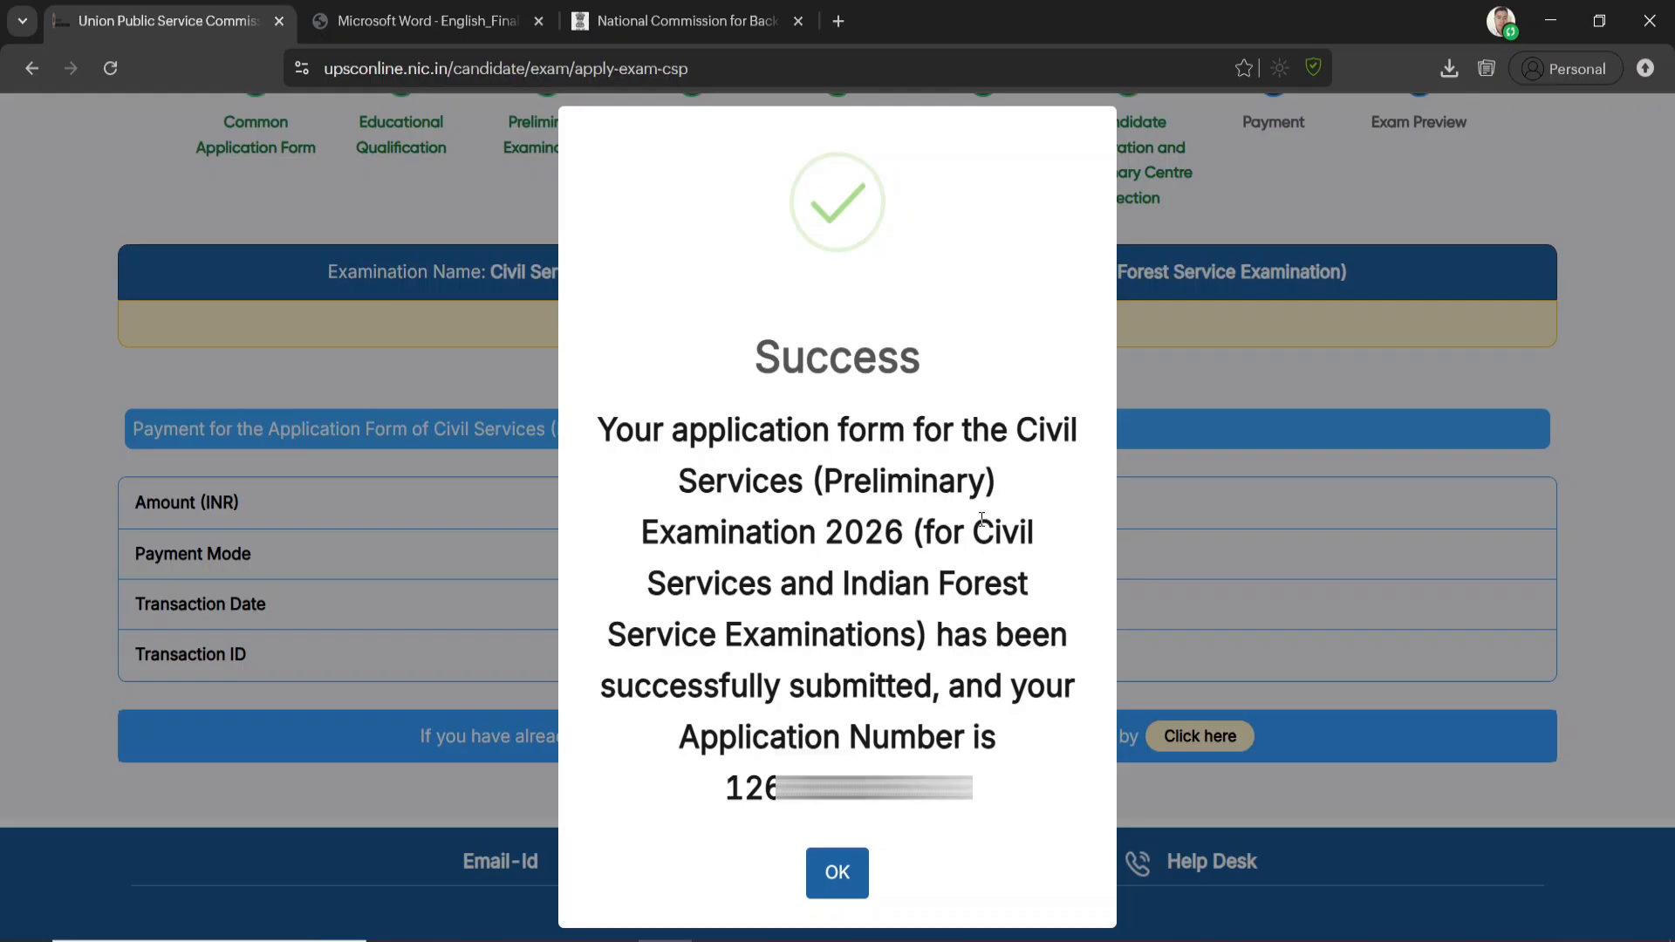
{"action": "left_click", "coordinate": [834, 869]}
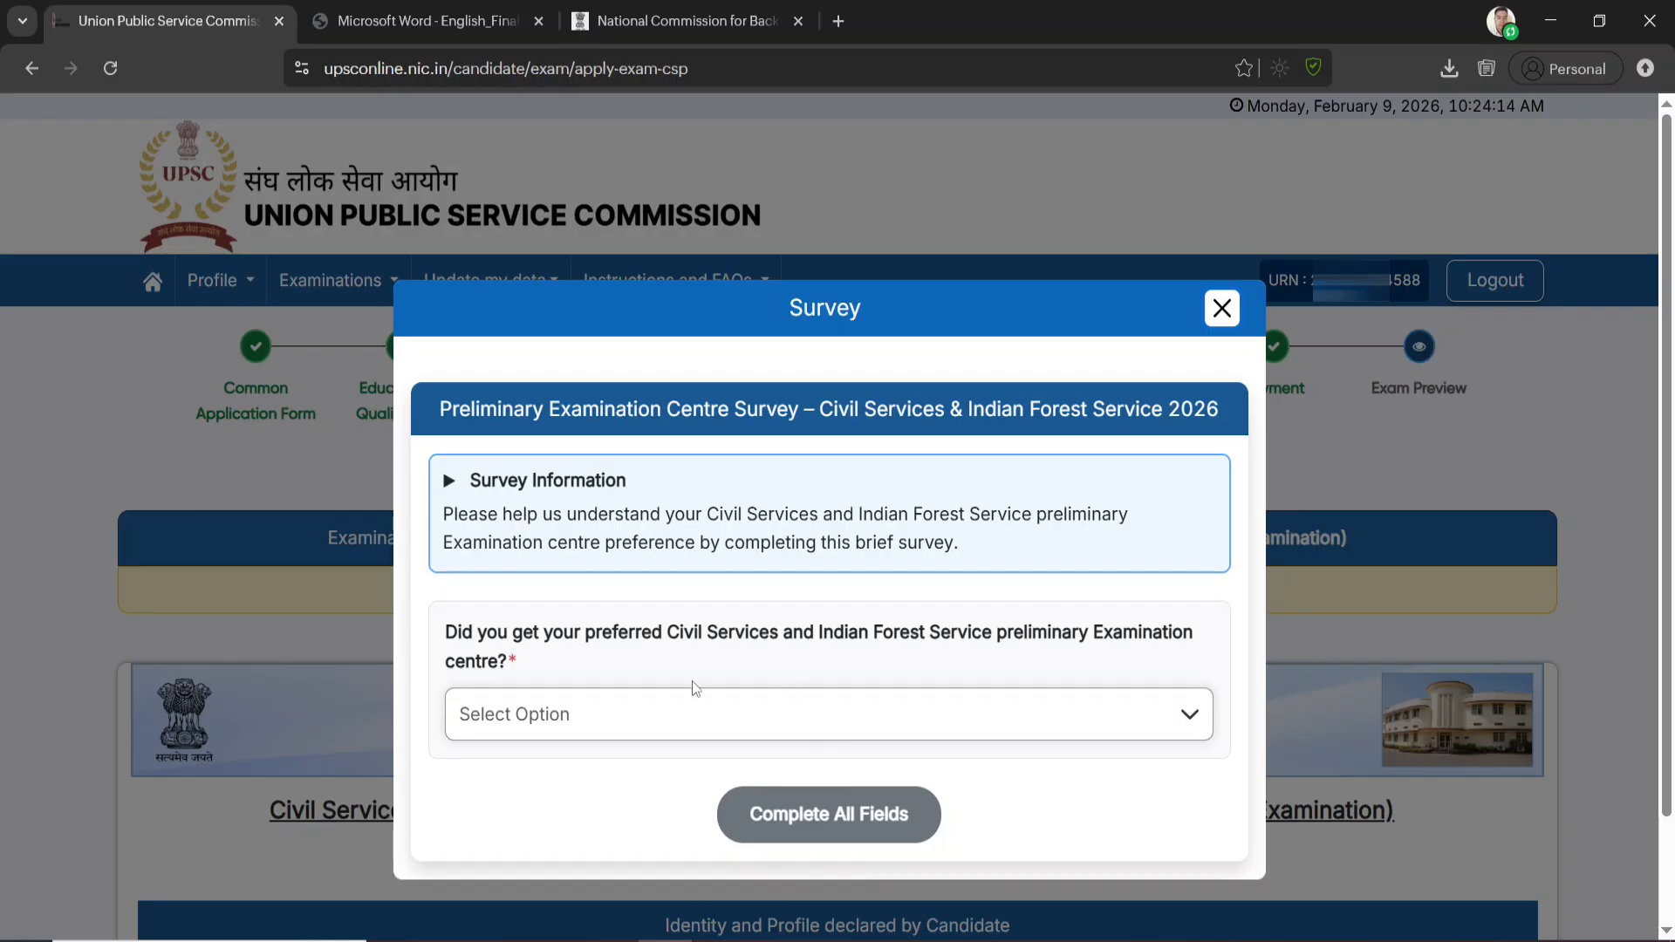
Answer whether the preferred preliminary examination centre was obtained and close the centre survey
{"action": "left_click", "coordinate": [674, 731]}
{"action": "left_click", "coordinate": [656, 662]}
{"action": "left_click", "coordinate": [1222, 308]}
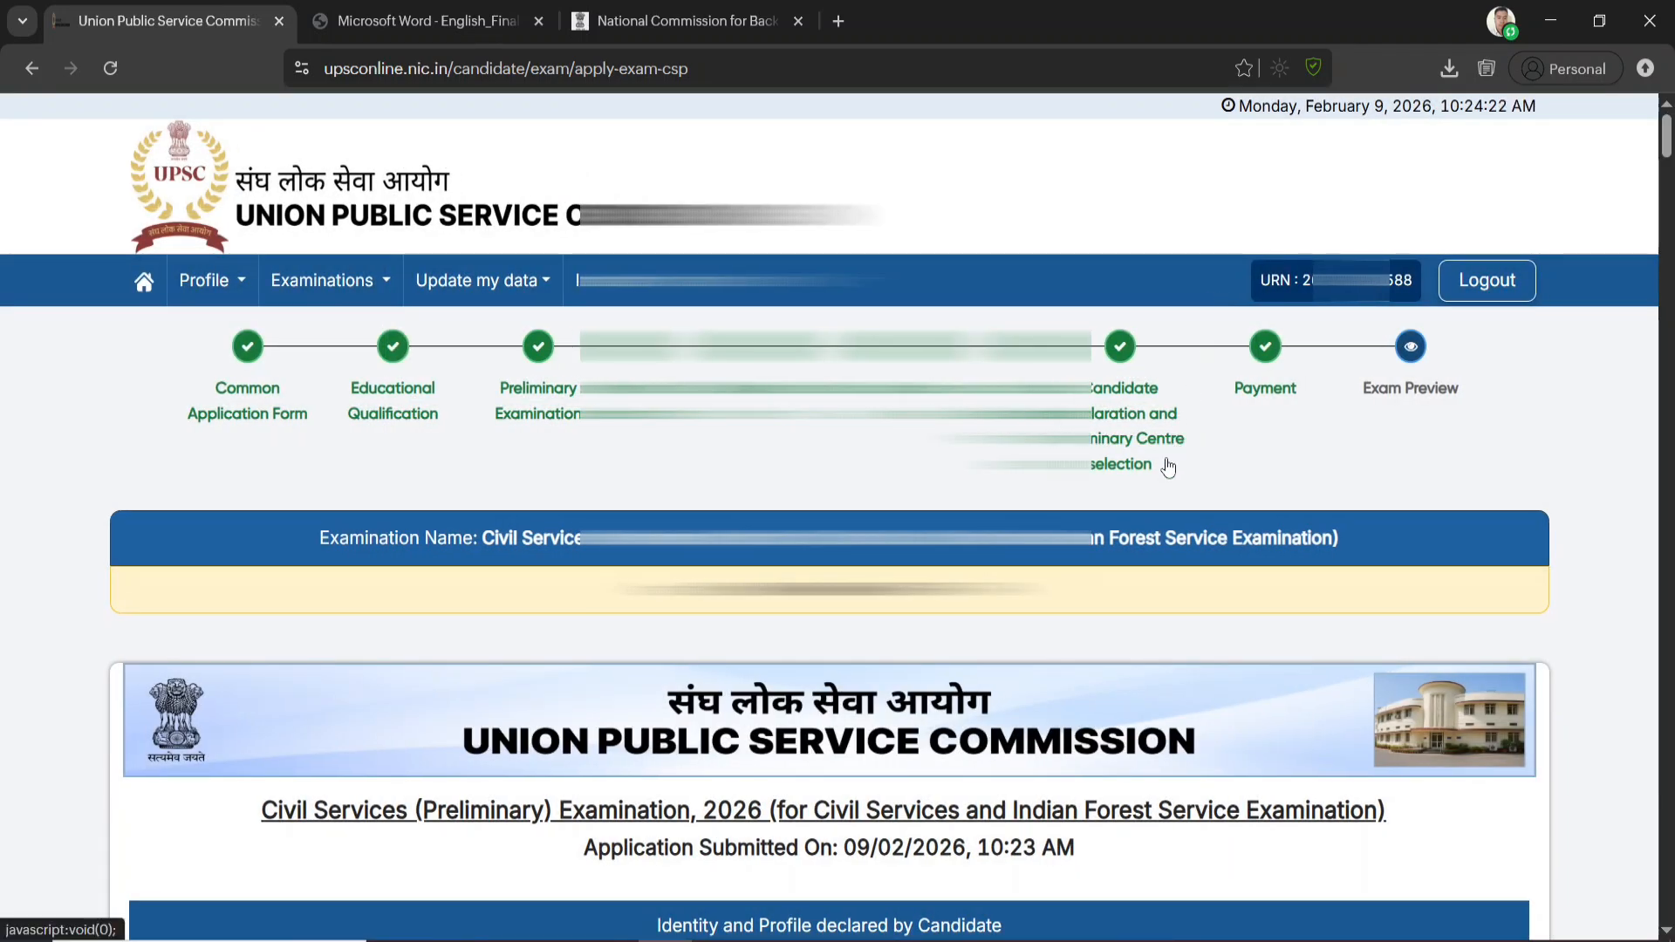
Review the submitted application form preview through to the declaration, signature and form printing option
{"action": "scroll", "coordinate": [1096, 654], "scroll_direction": "down", "scroll_amount": 1}
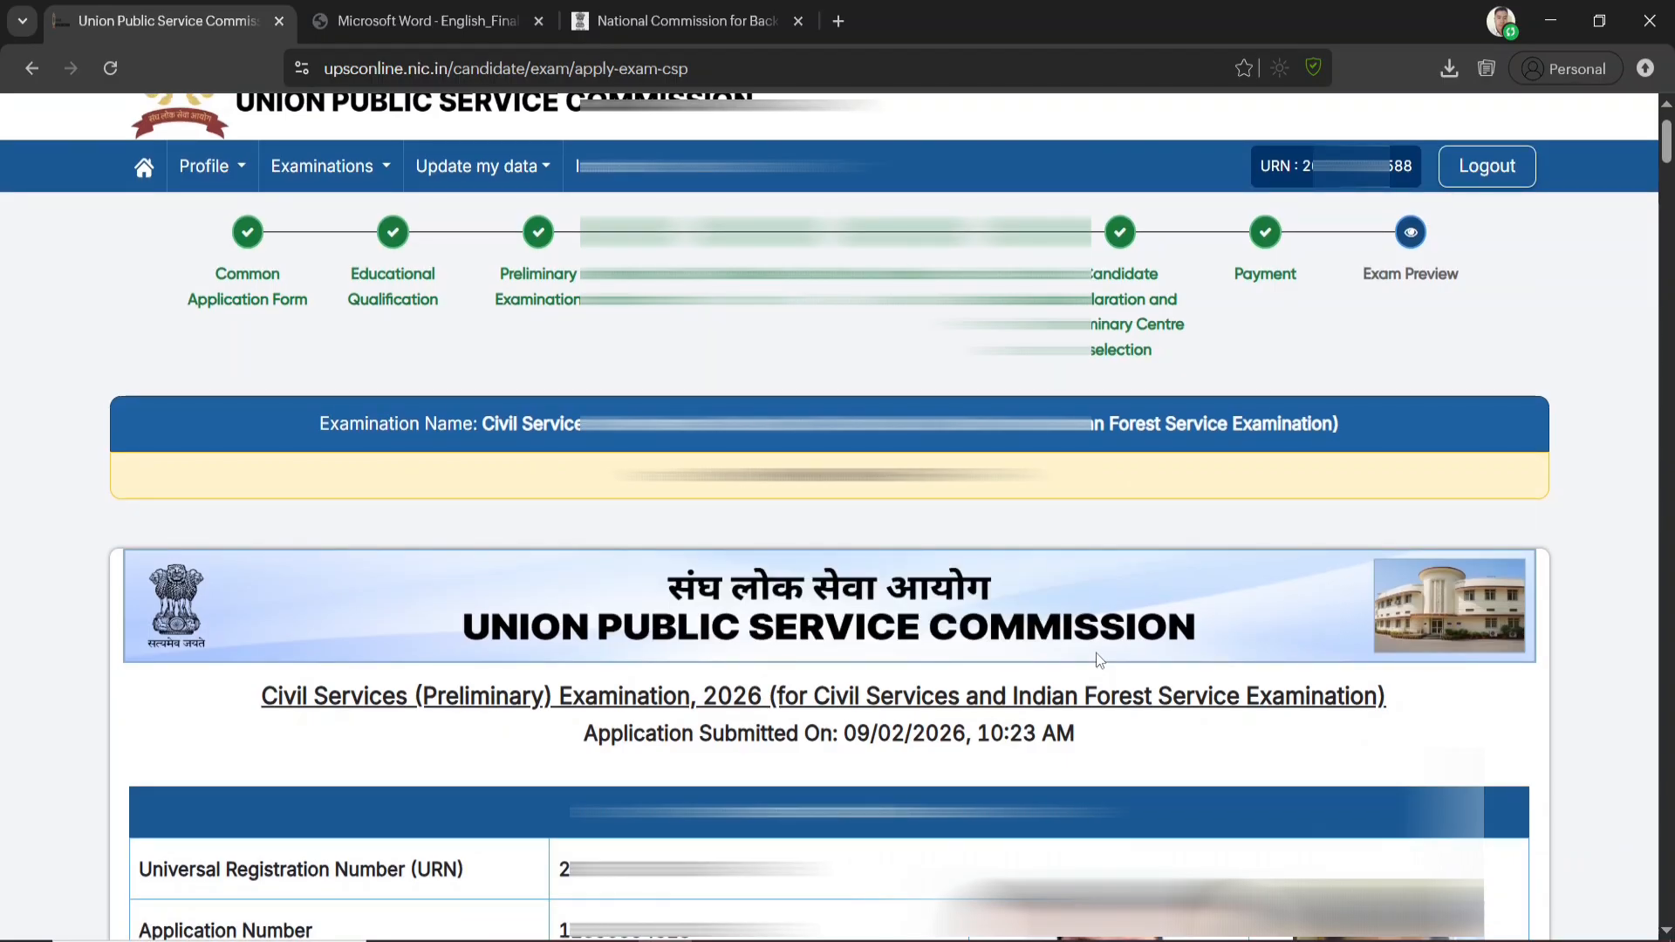
{"action": "scroll", "coordinate": [1098, 661], "scroll_direction": "down", "scroll_amount": 15}
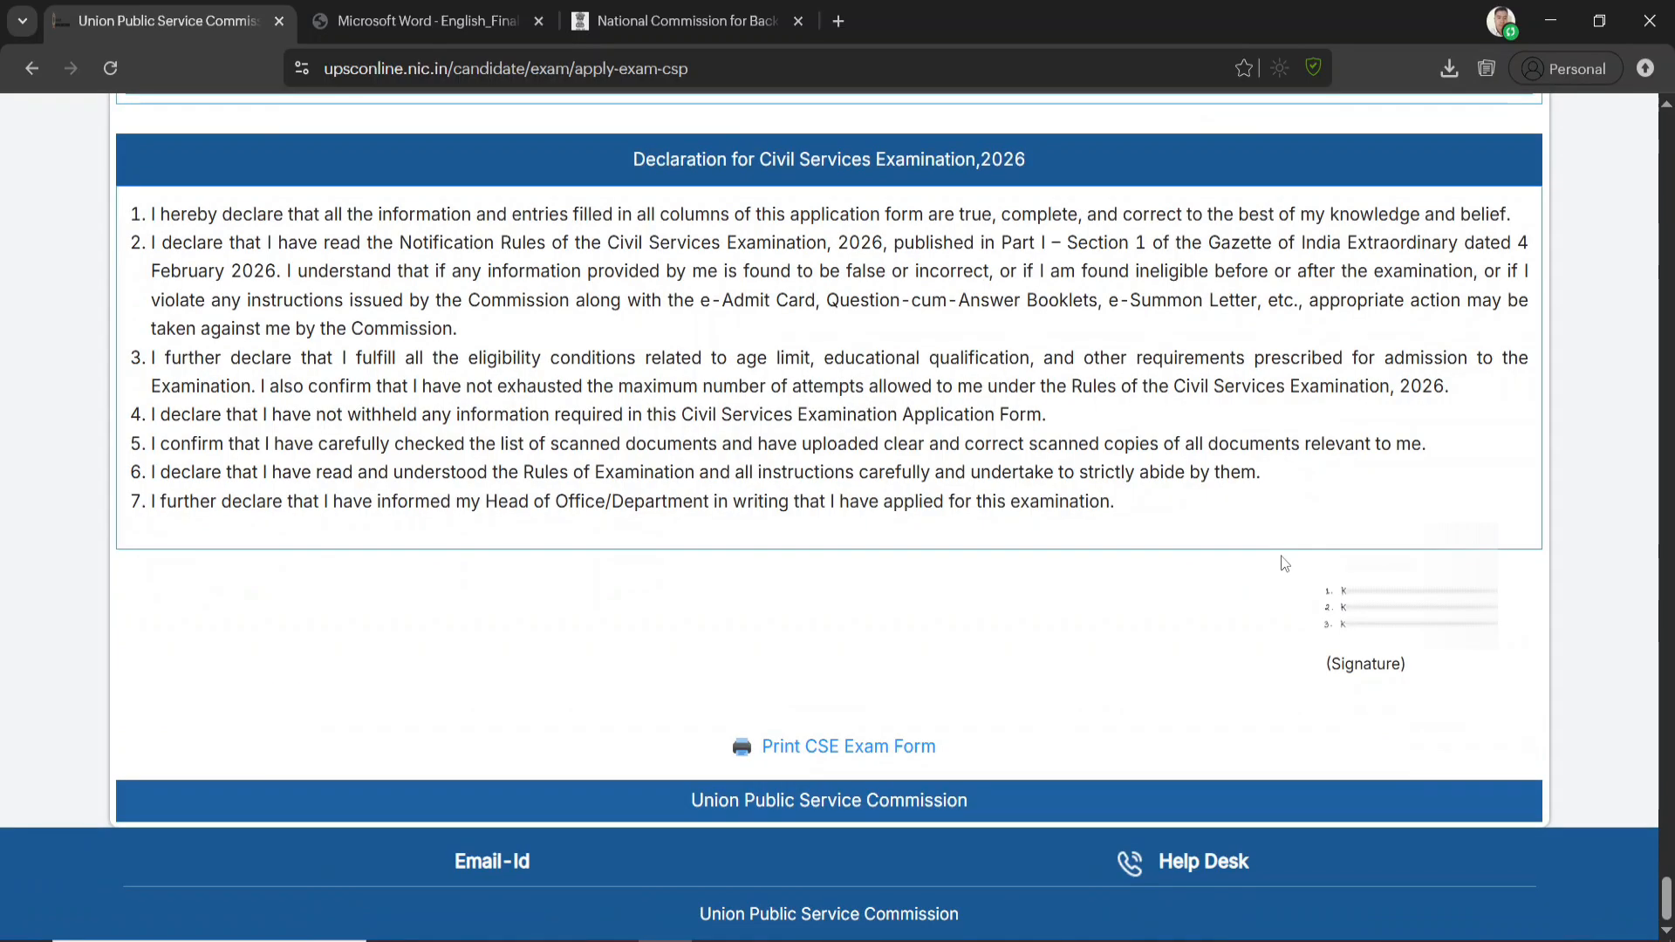